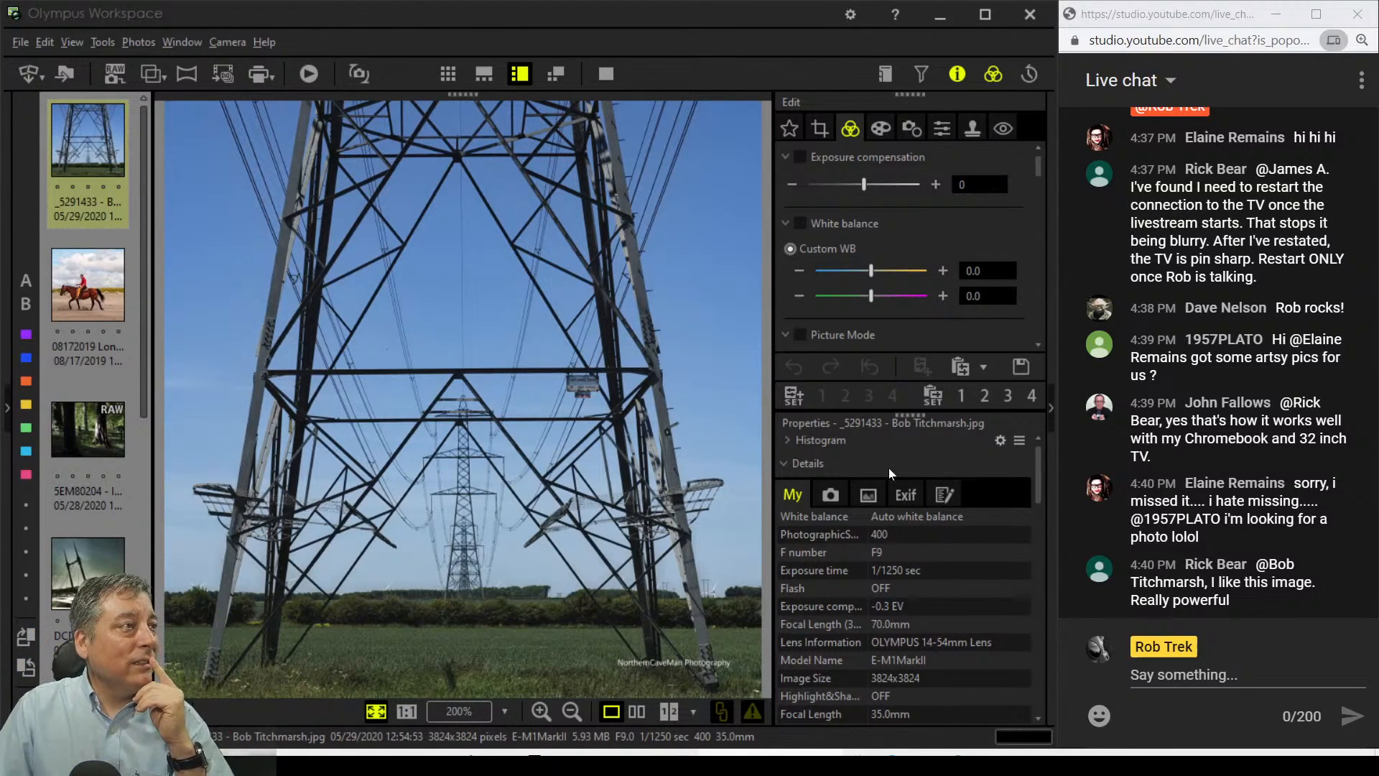
Step: Toggle the photo browser between the thumbnail grid and single-photo view
{"action": "left_click", "coordinate": [615, 75]}
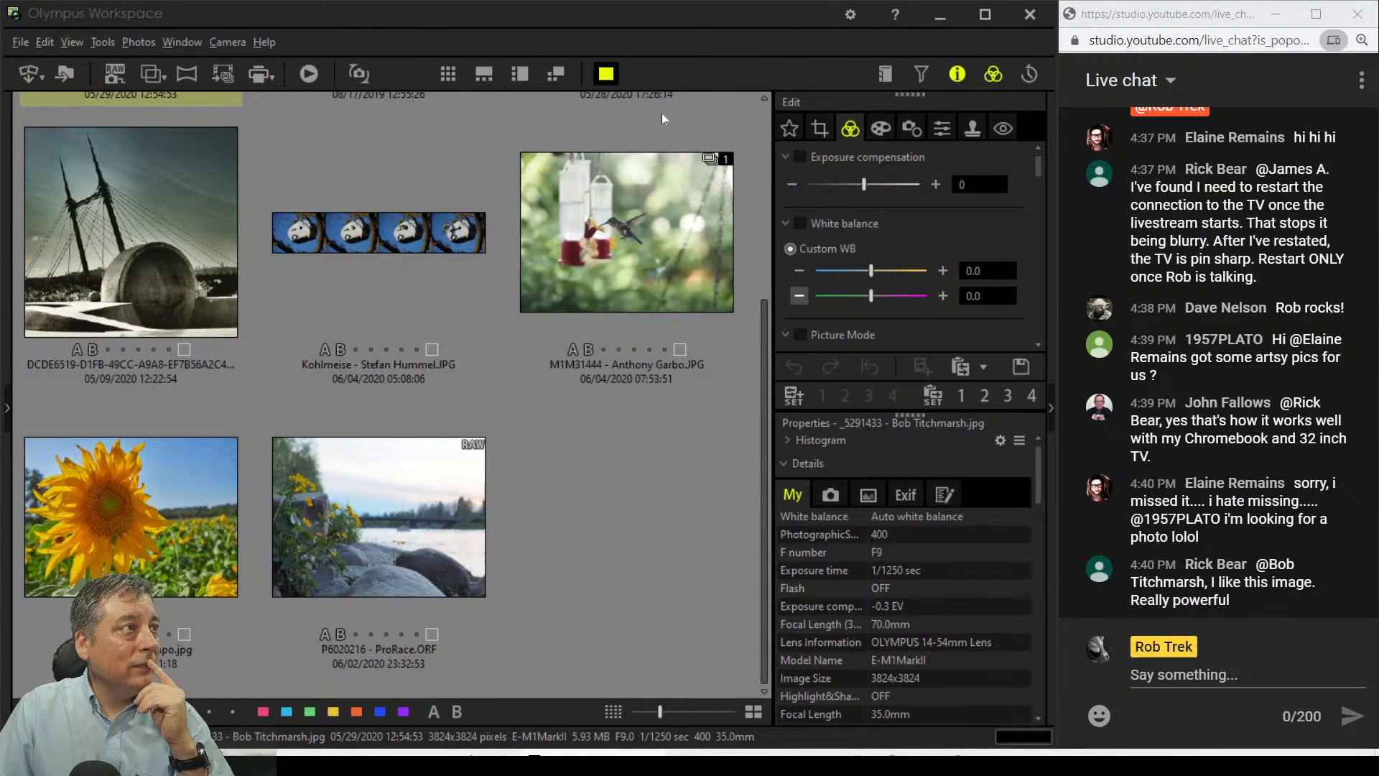
{"action": "left_click", "coordinate": [605, 76]}
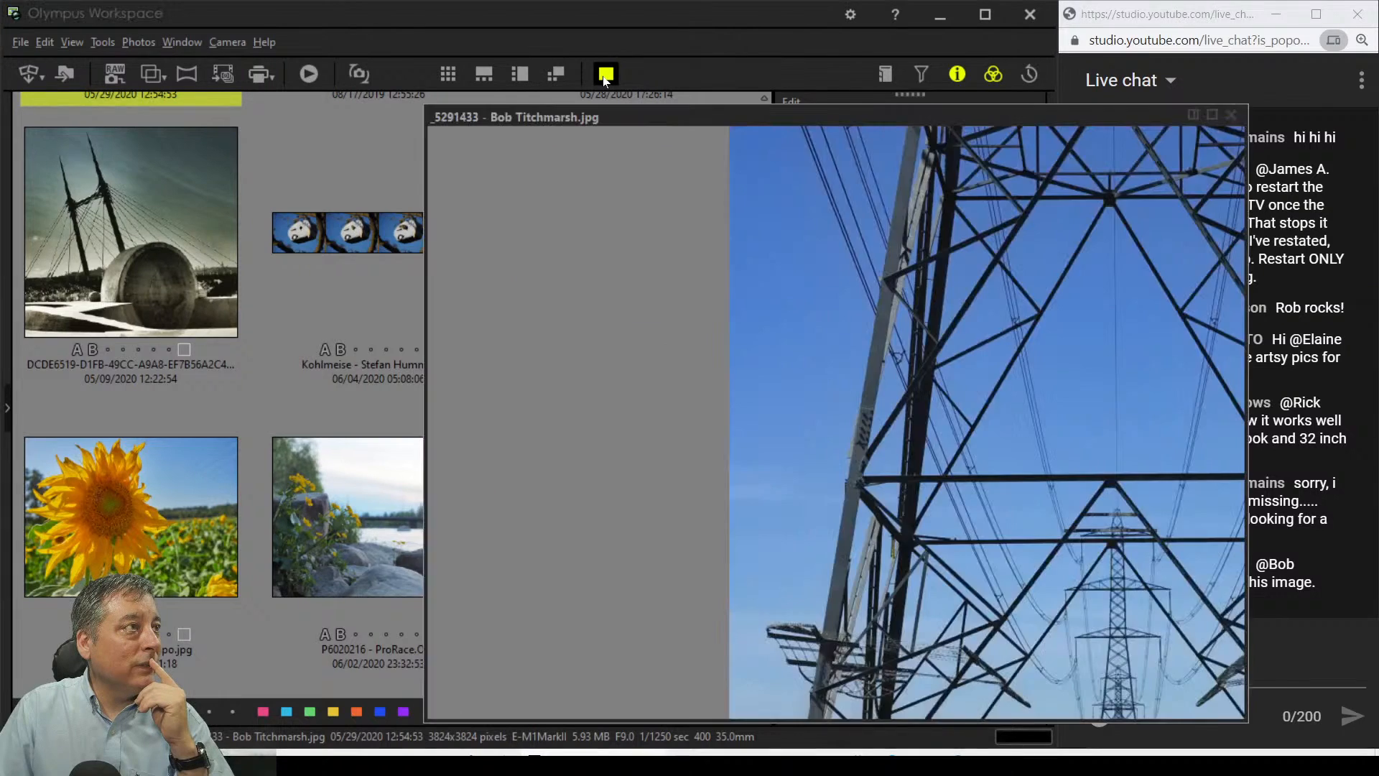
{"action": "left_click", "coordinate": [605, 75]}
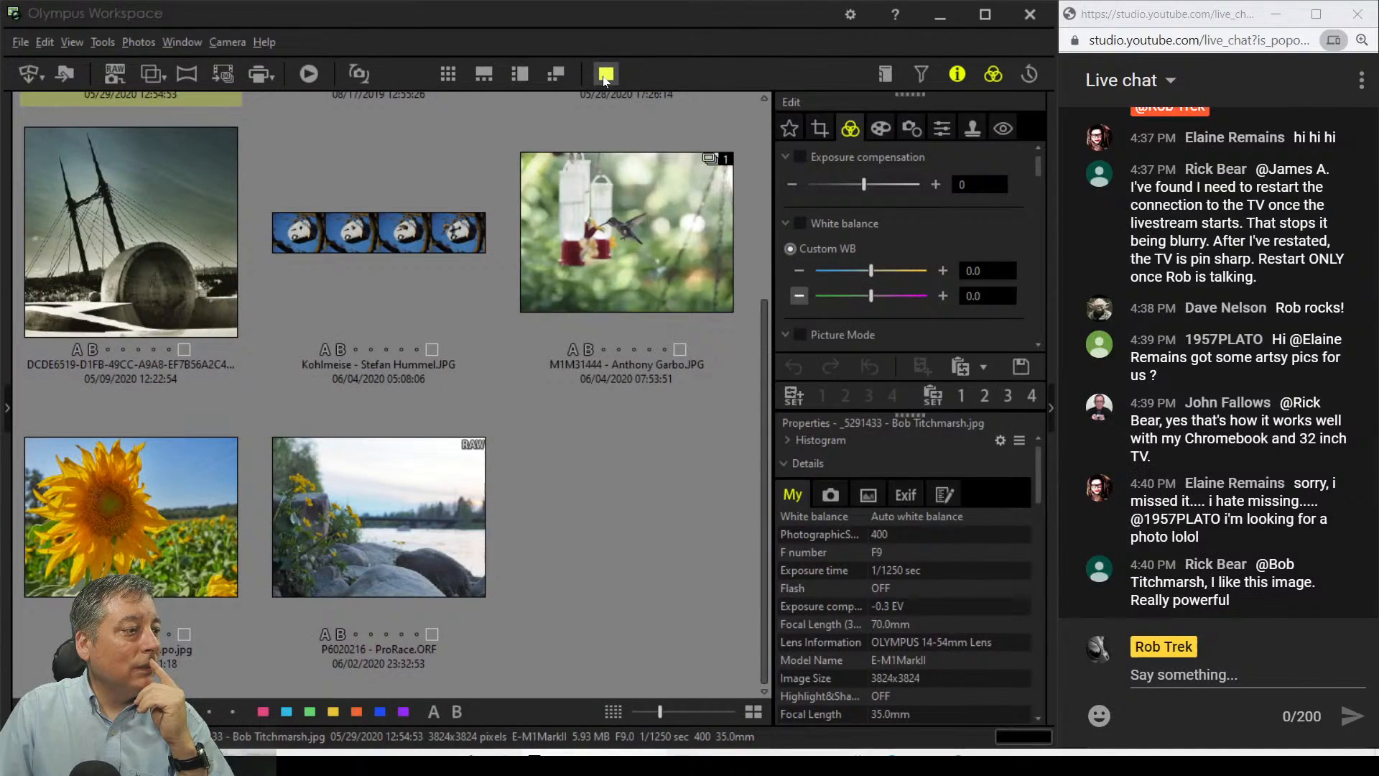
{"action": "left_click", "coordinate": [606, 75]}
{"action": "left_click", "coordinate": [606, 75]}
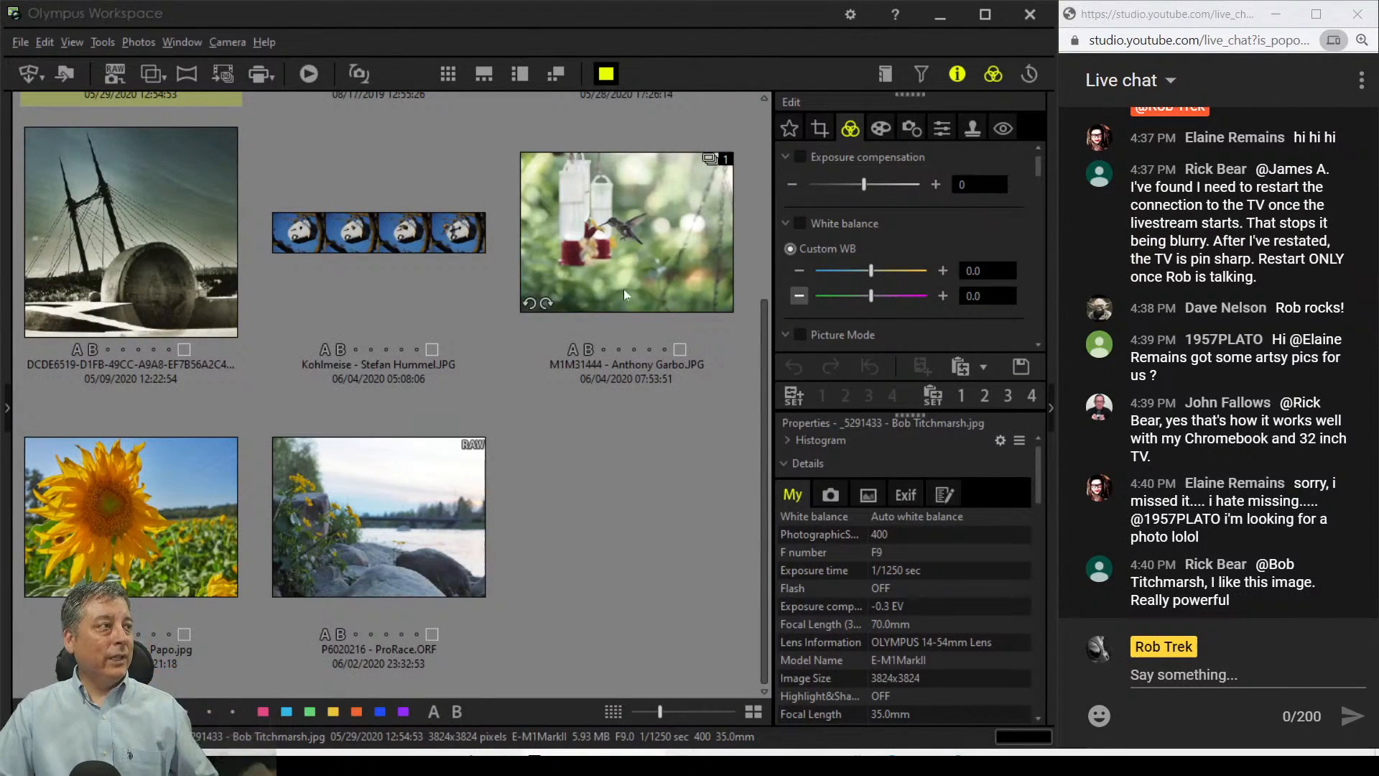
{"action": "scroll", "coordinate": [637, 402], "scroll_direction": "up", "scroll_amount": 3}
Step: Select the pylon photo, open it in the floating preview, and maximize it full-screen
{"action": "left_click", "coordinate": [197, 218]}
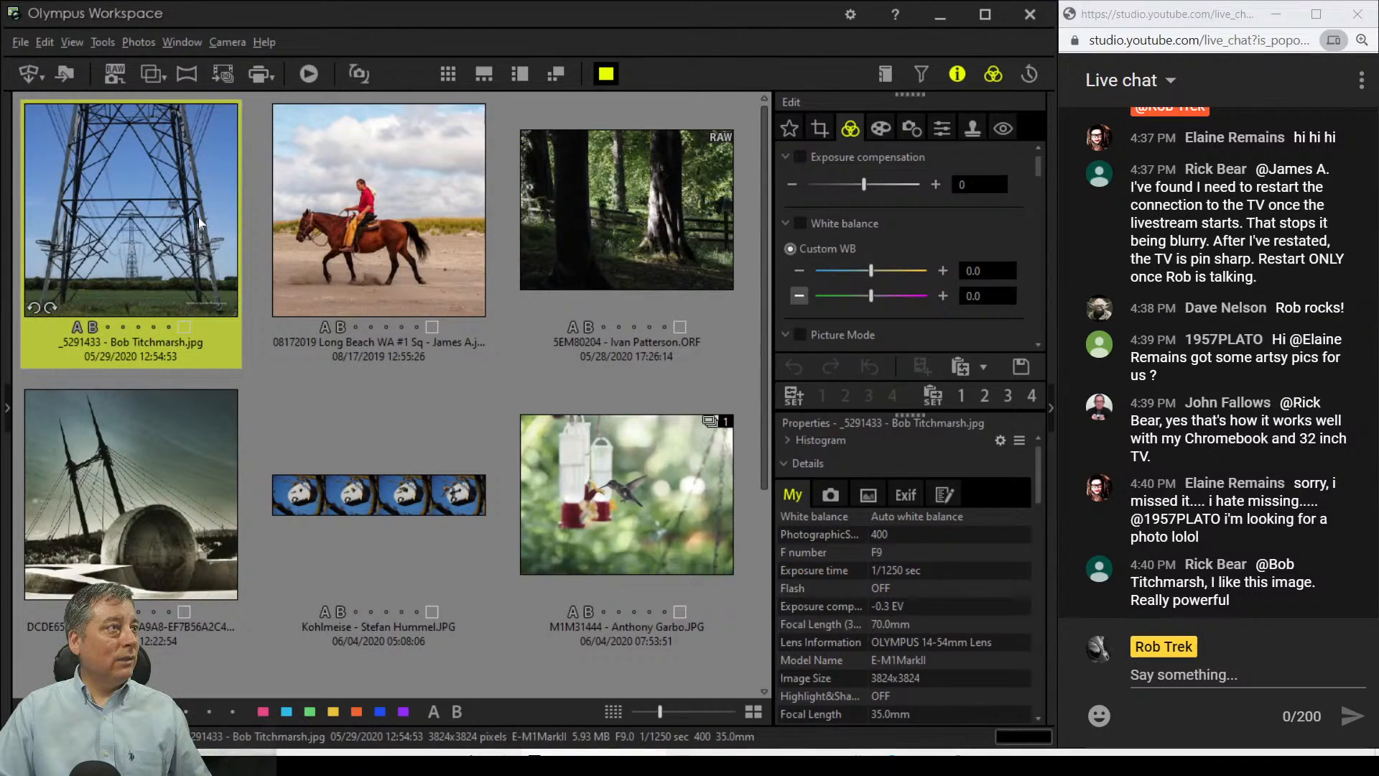
{"action": "left_click", "coordinate": [607, 73]}
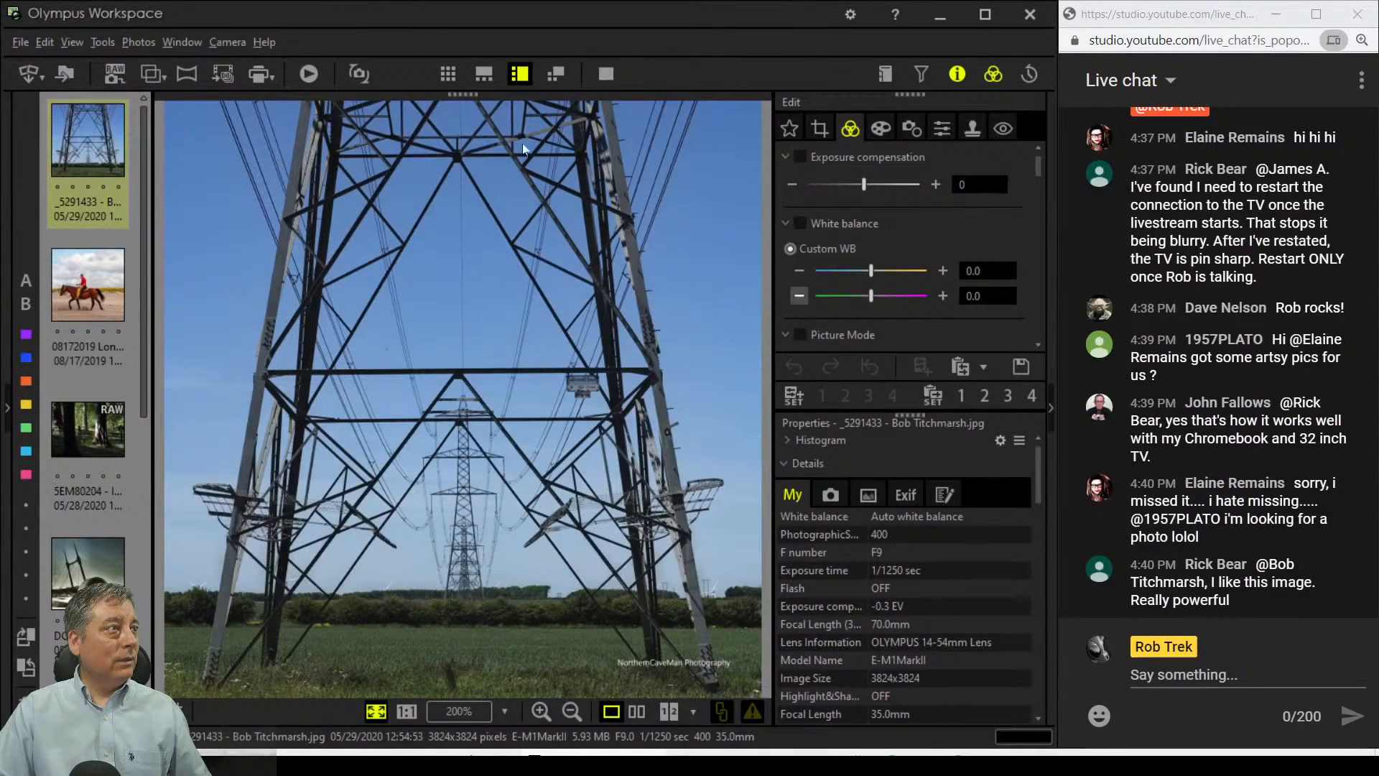
{"action": "left_click", "coordinate": [606, 74]}
{"action": "left_click", "coordinate": [602, 75]}
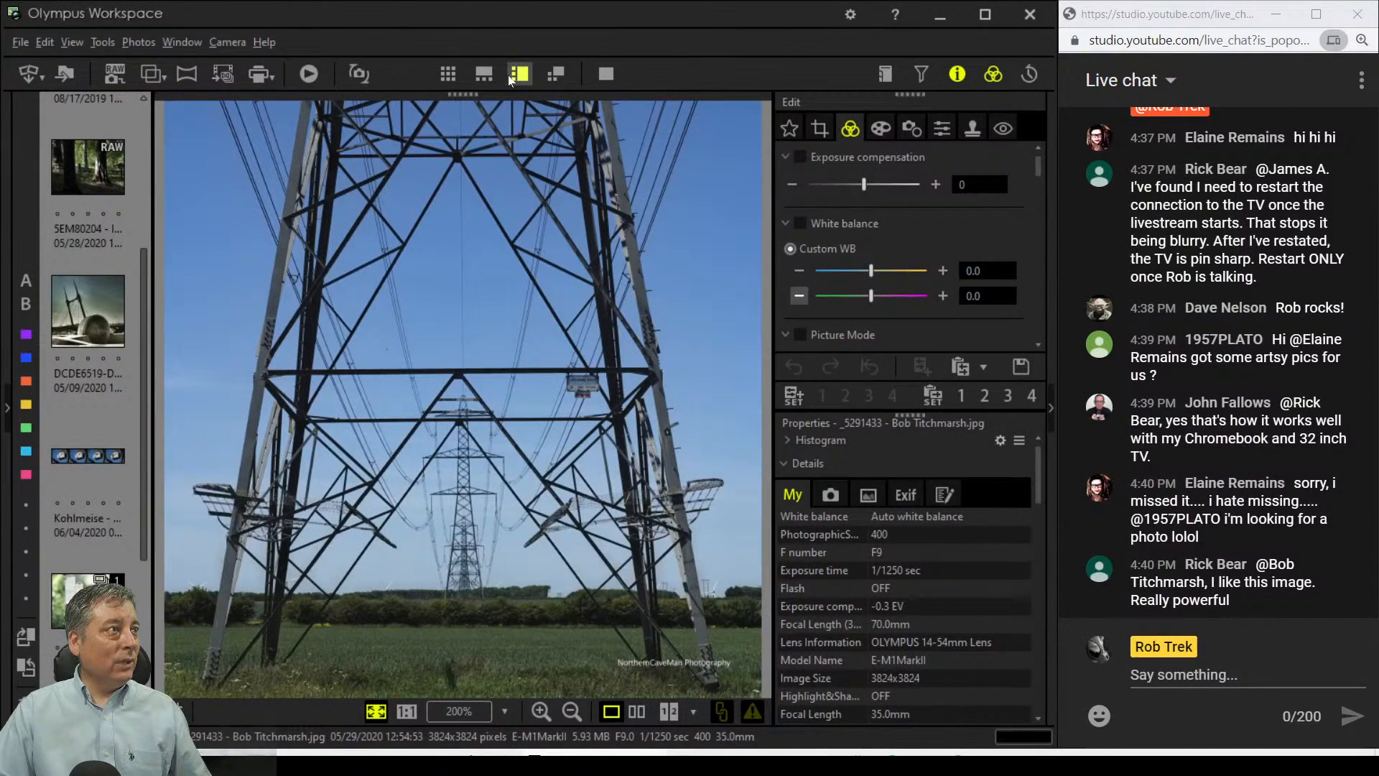
{"action": "left_click", "coordinate": [562, 75]}
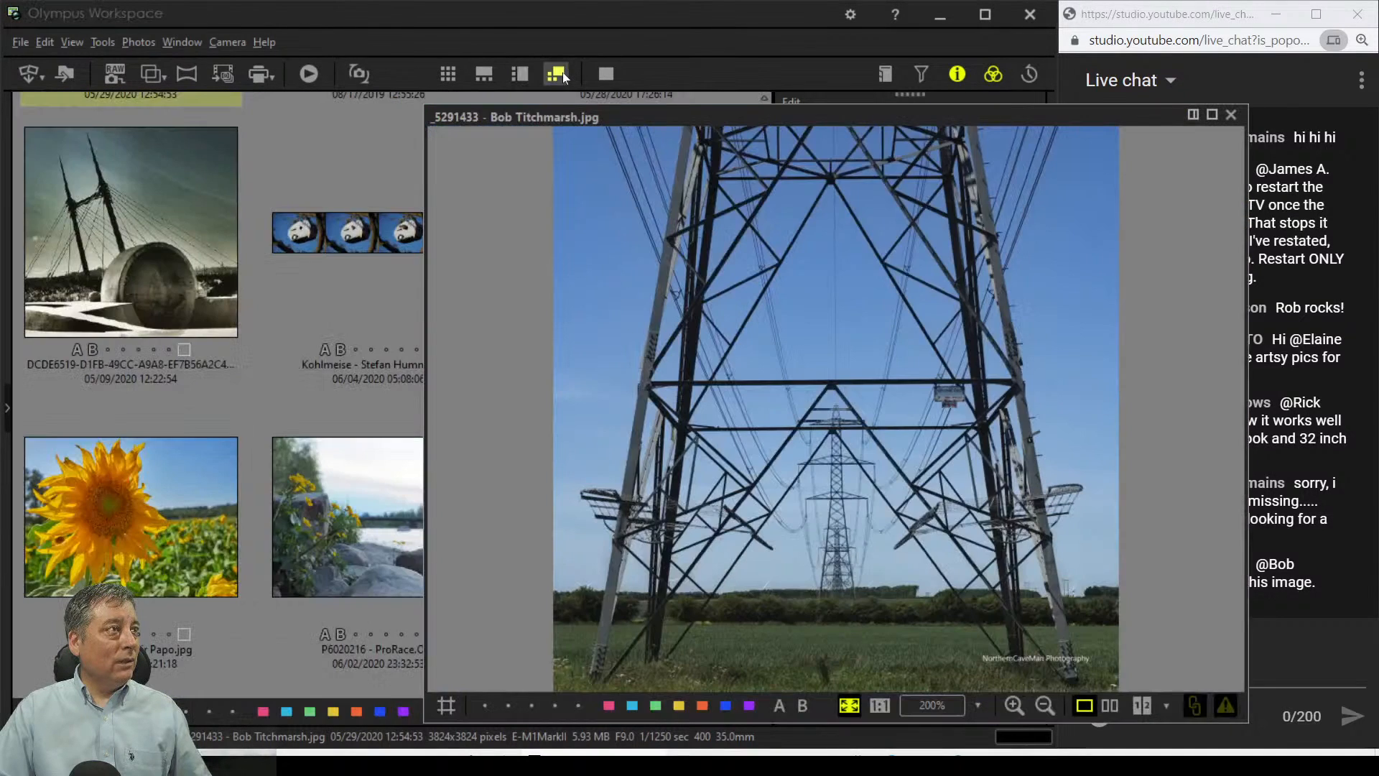
{"action": "double_click", "coordinate": [587, 121]}
{"action": "left_click", "coordinate": [606, 75]}
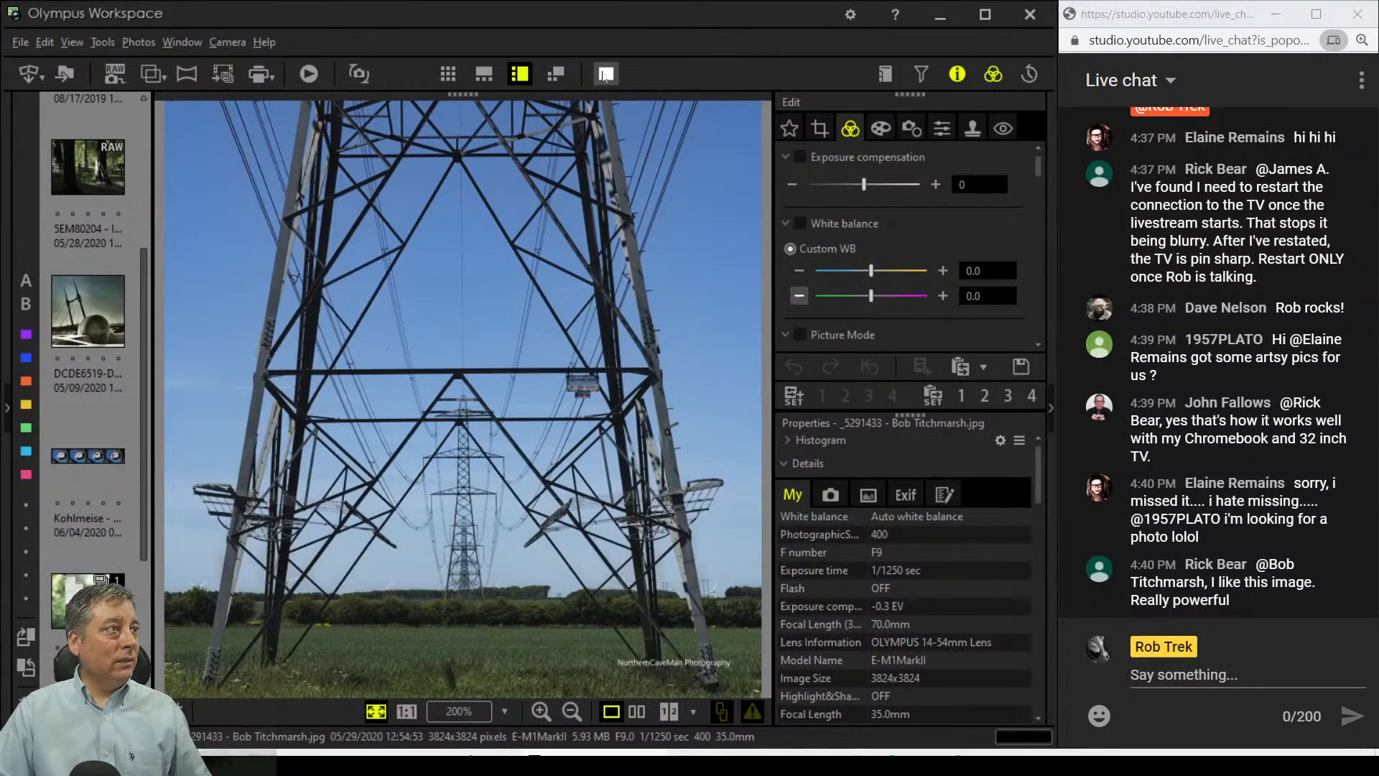
{"action": "left_click", "coordinate": [564, 74]}
{"action": "left_click", "coordinate": [1213, 115]}
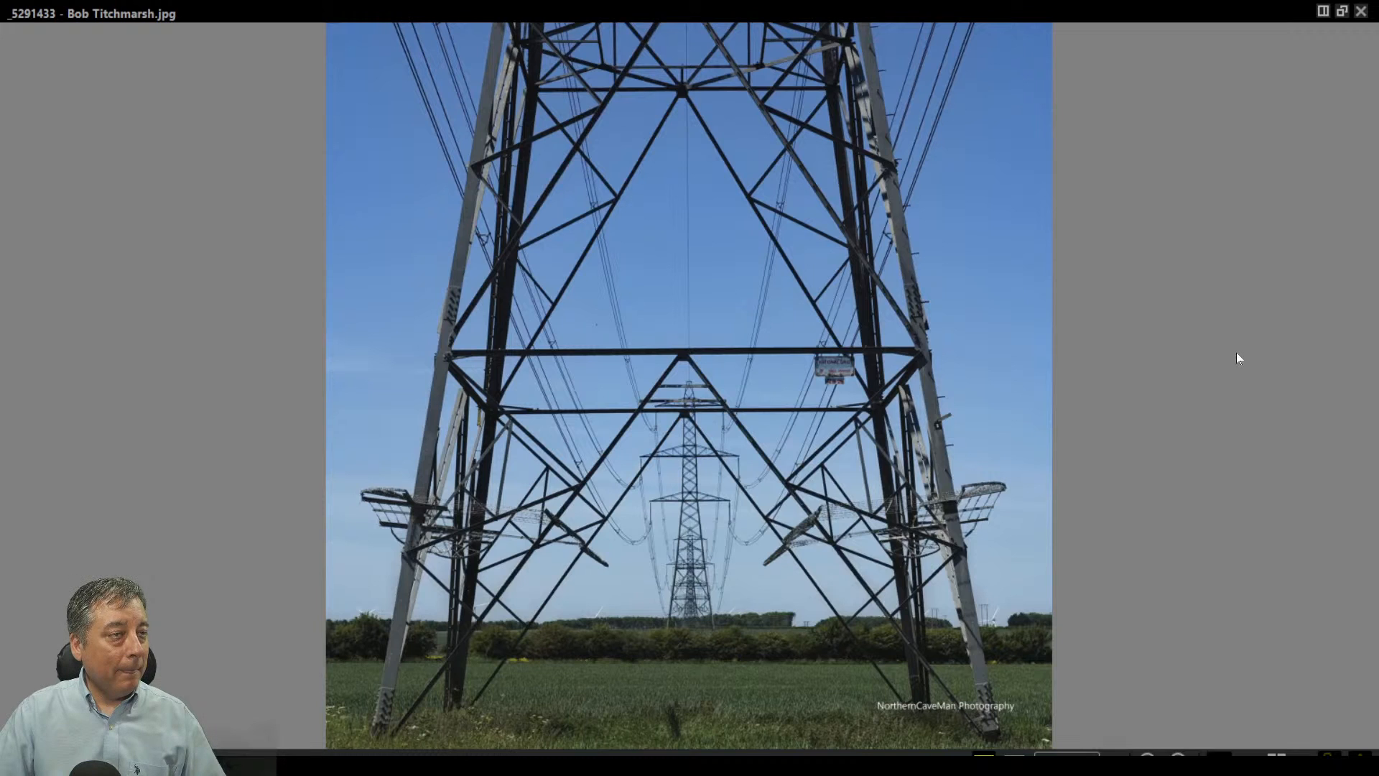
Step: Close the full-screen viewer and show the pylon photo large beside the filmstrip
{"action": "left_click", "coordinate": [1359, 12]}
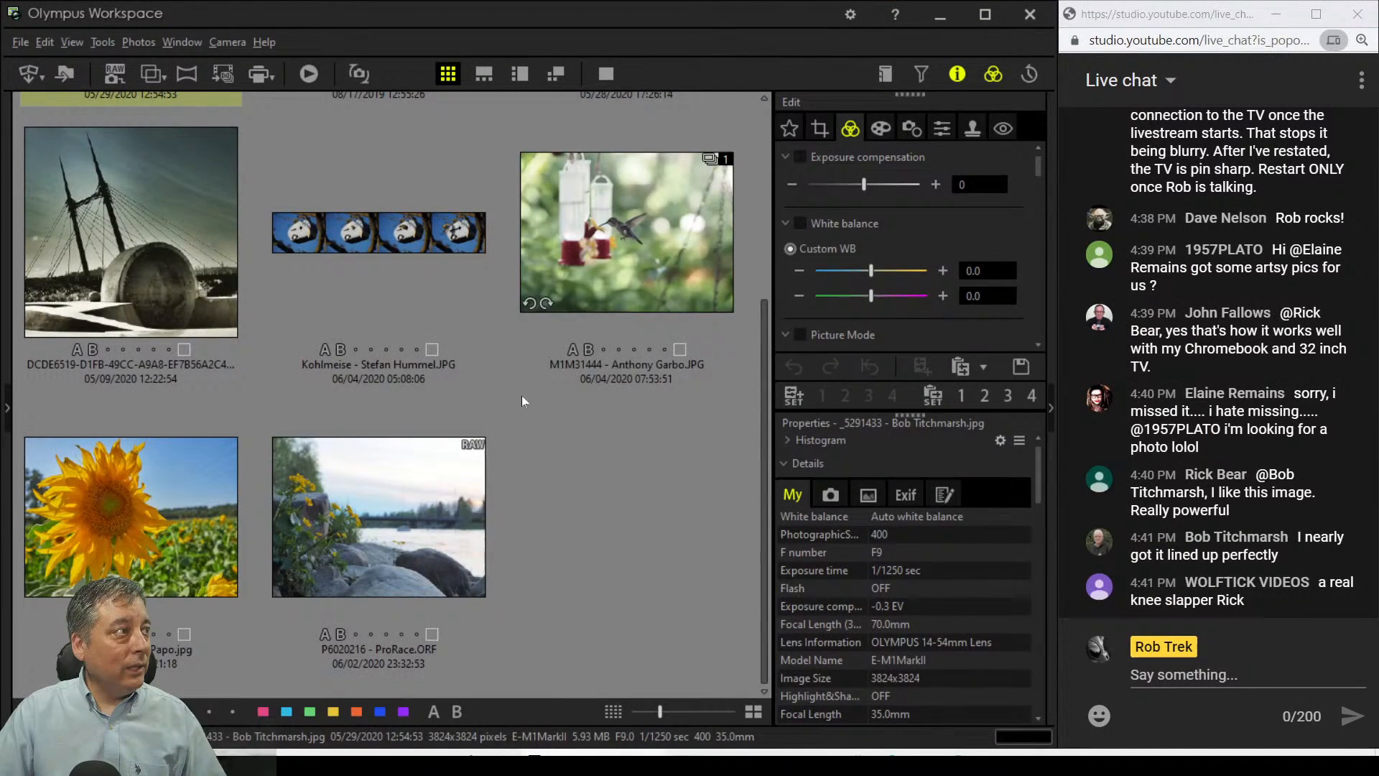
{"action": "scroll", "coordinate": [506, 395], "scroll_direction": "up", "scroll_amount": 2}
{"action": "double_click", "coordinate": [147, 229]}
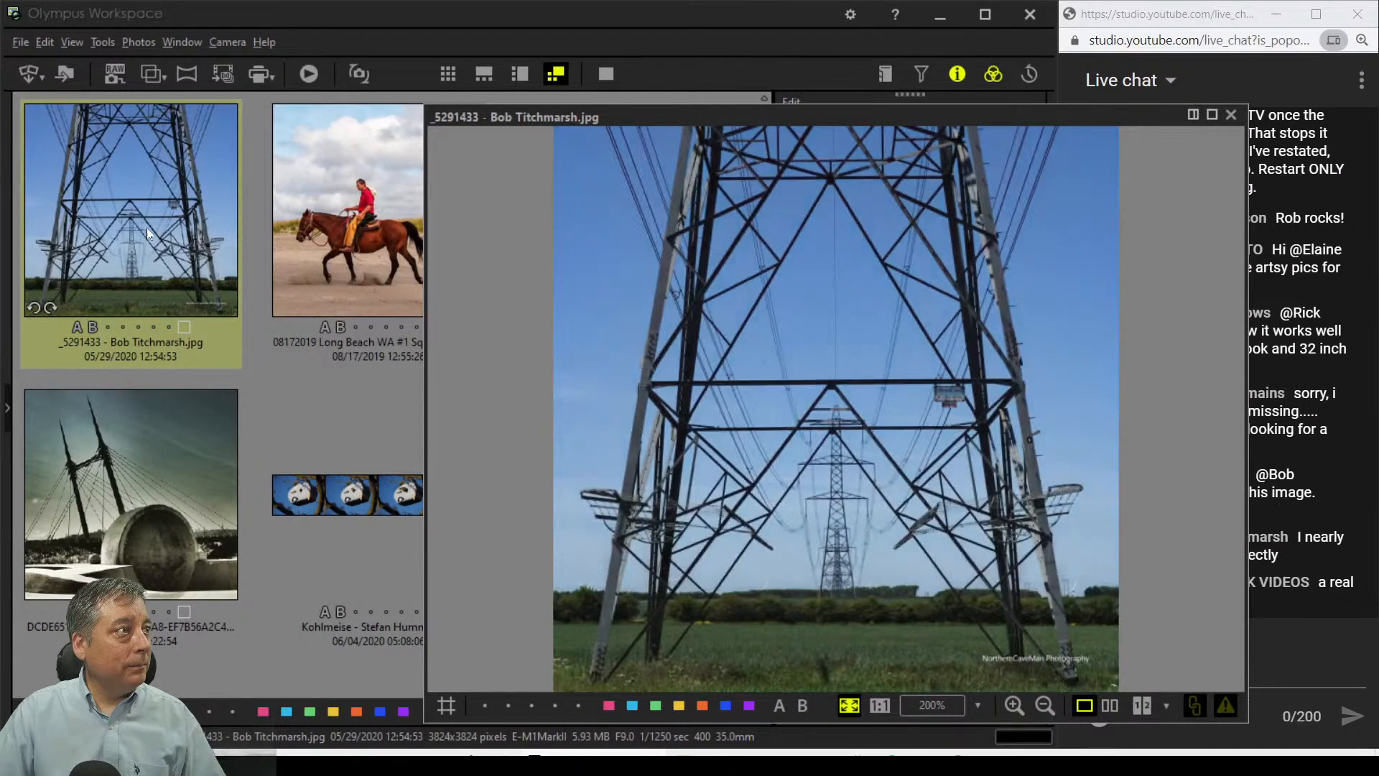
{"action": "left_click", "coordinate": [1231, 115]}
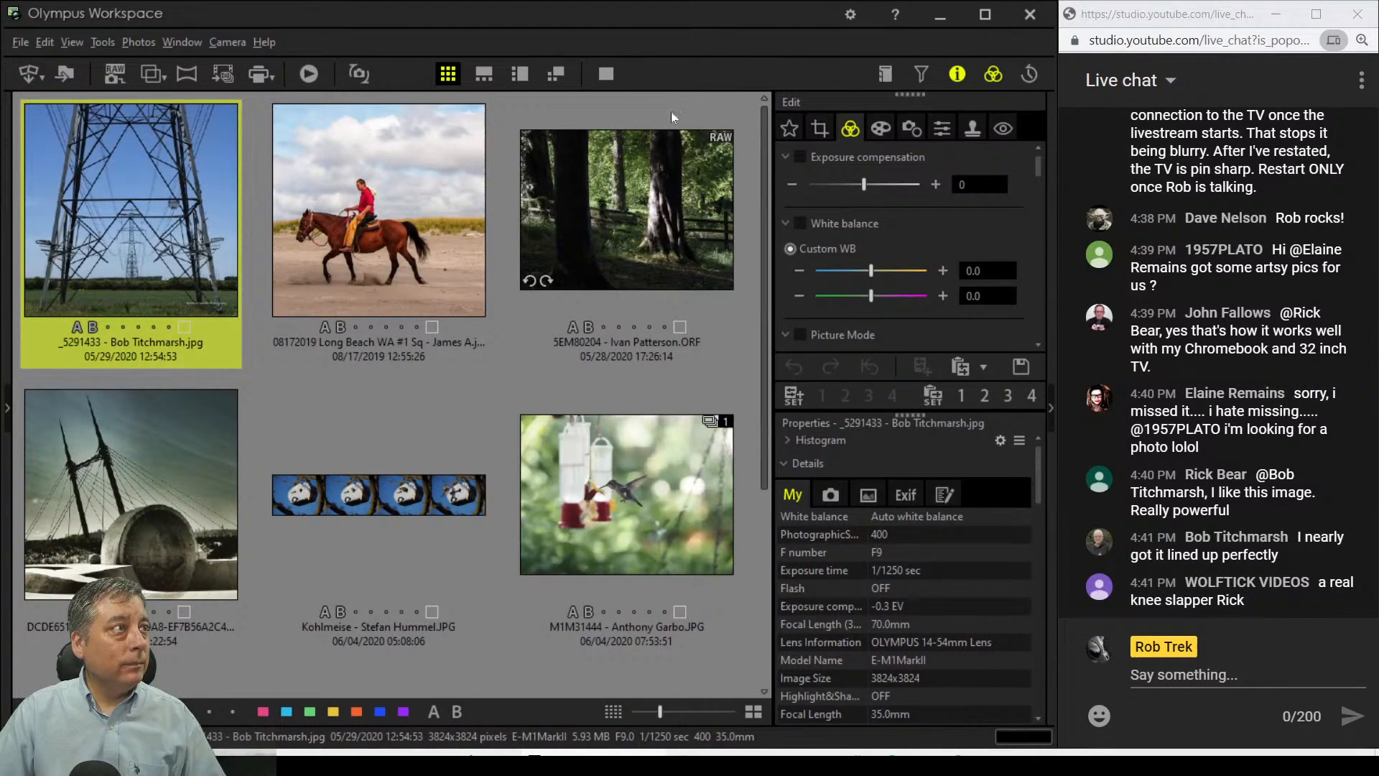
{"action": "left_click", "coordinate": [519, 74]}
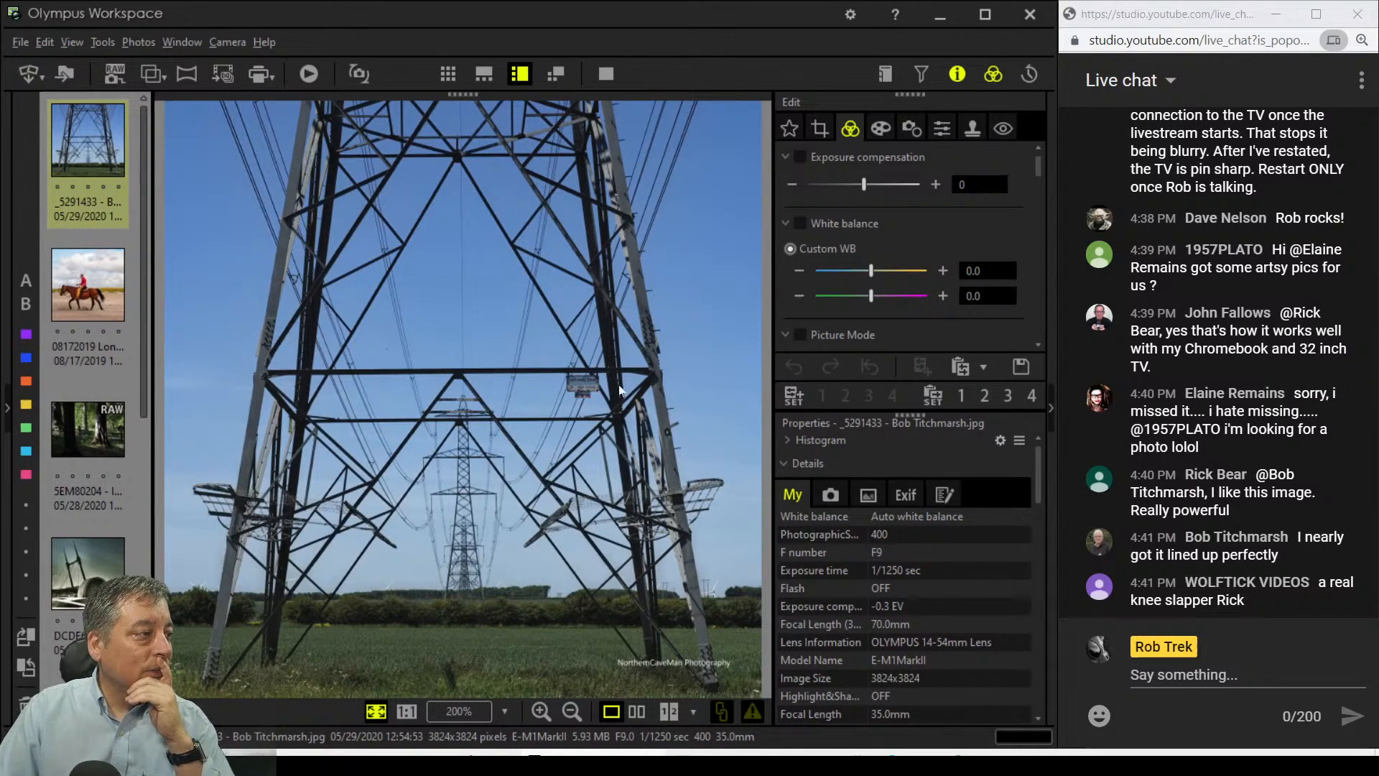
Step: Zoom 1:1 on the NATIONAL GRID sign, pan over the beams, then fit the photo
{"action": "left_click", "coordinate": [598, 380]}
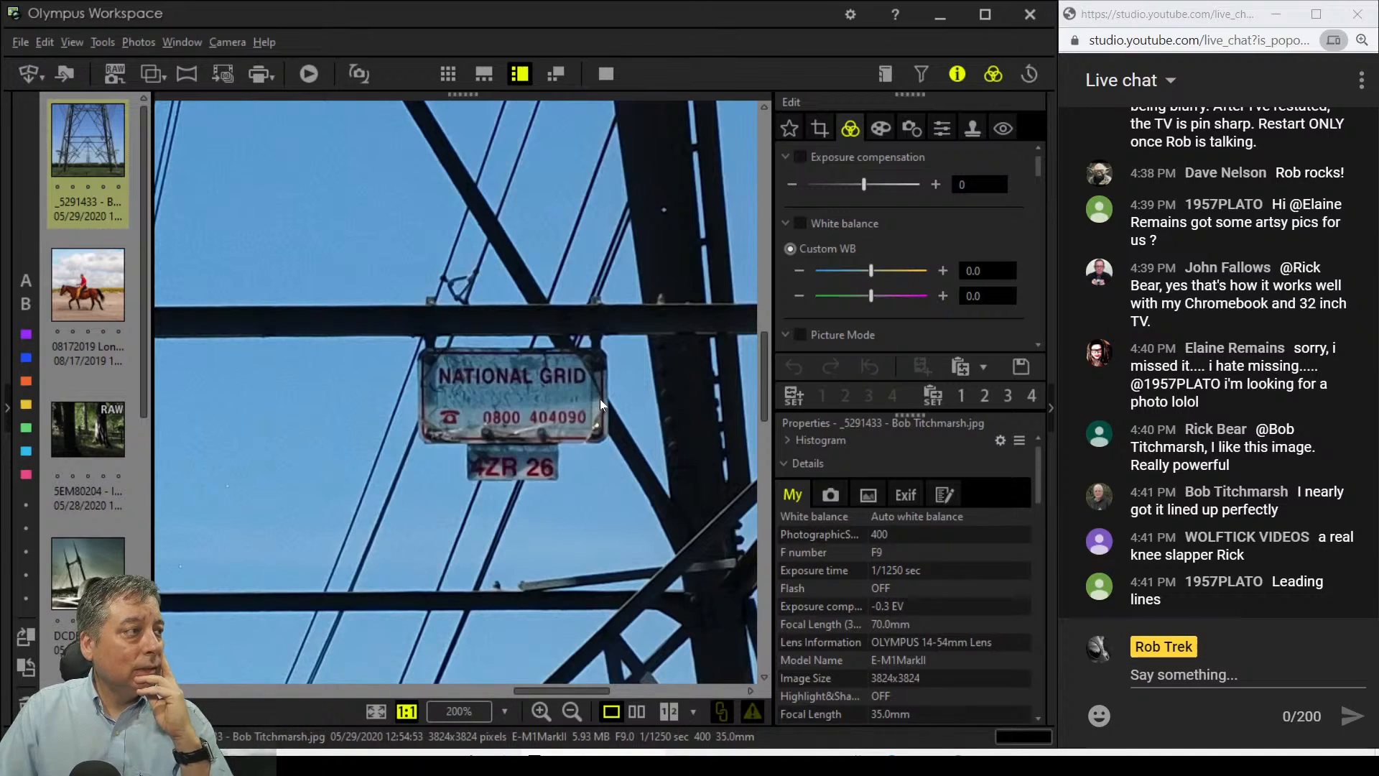
{"action": "left_click", "coordinate": [368, 377]}
{"action": "left_click", "coordinate": [388, 345]}
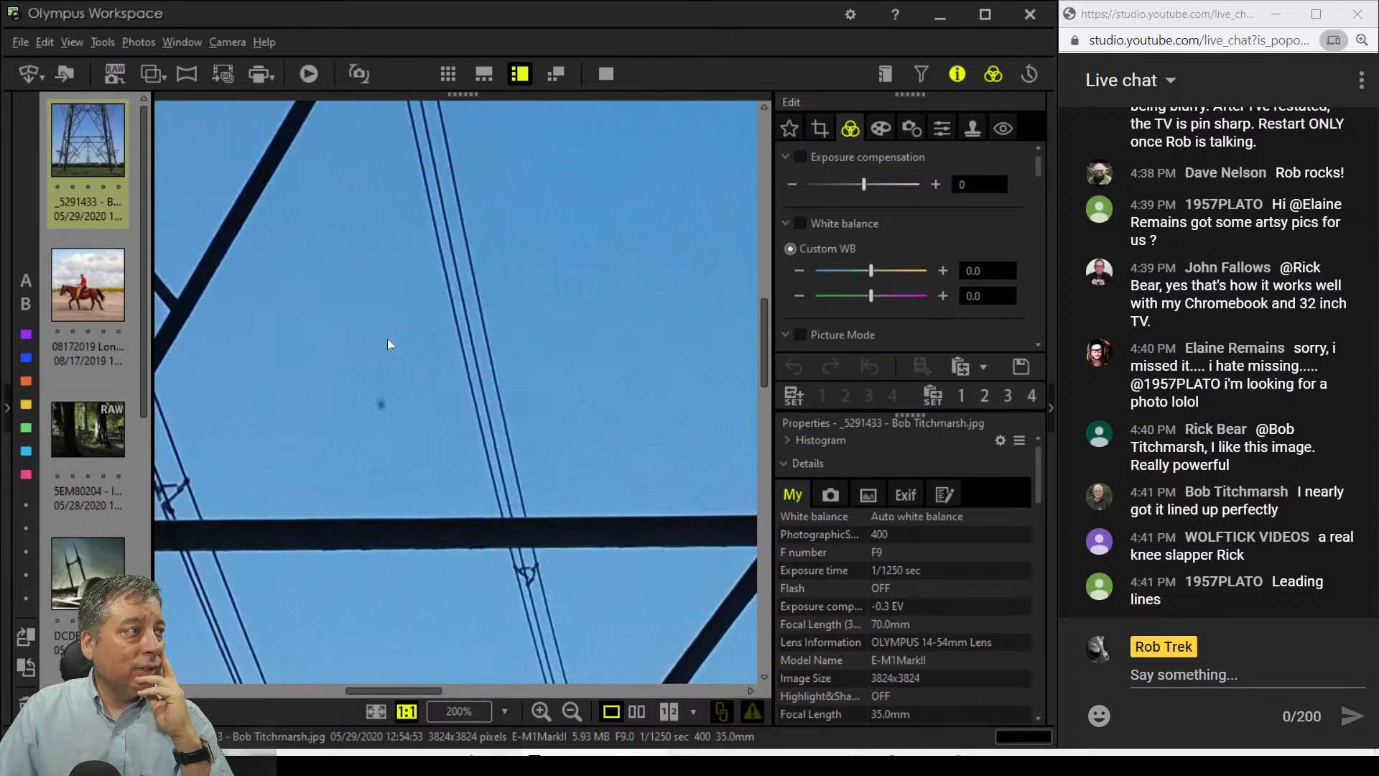
{"action": "left_click_drag", "start_coordinate": [387, 338], "coordinate": [572, 391]}
{"action": "mouse_move", "coordinate": [588, 343]}
{"action": "left_mouse_down"}
{"action": "mouse_move", "coordinate": [581, 480]}
{"action": "mouse_move", "coordinate": [594, 372]}
{"action": "mouse_move", "coordinate": [592, 386]}
{"action": "left_mouse_up"}
{"action": "left_click", "coordinate": [592, 386]}
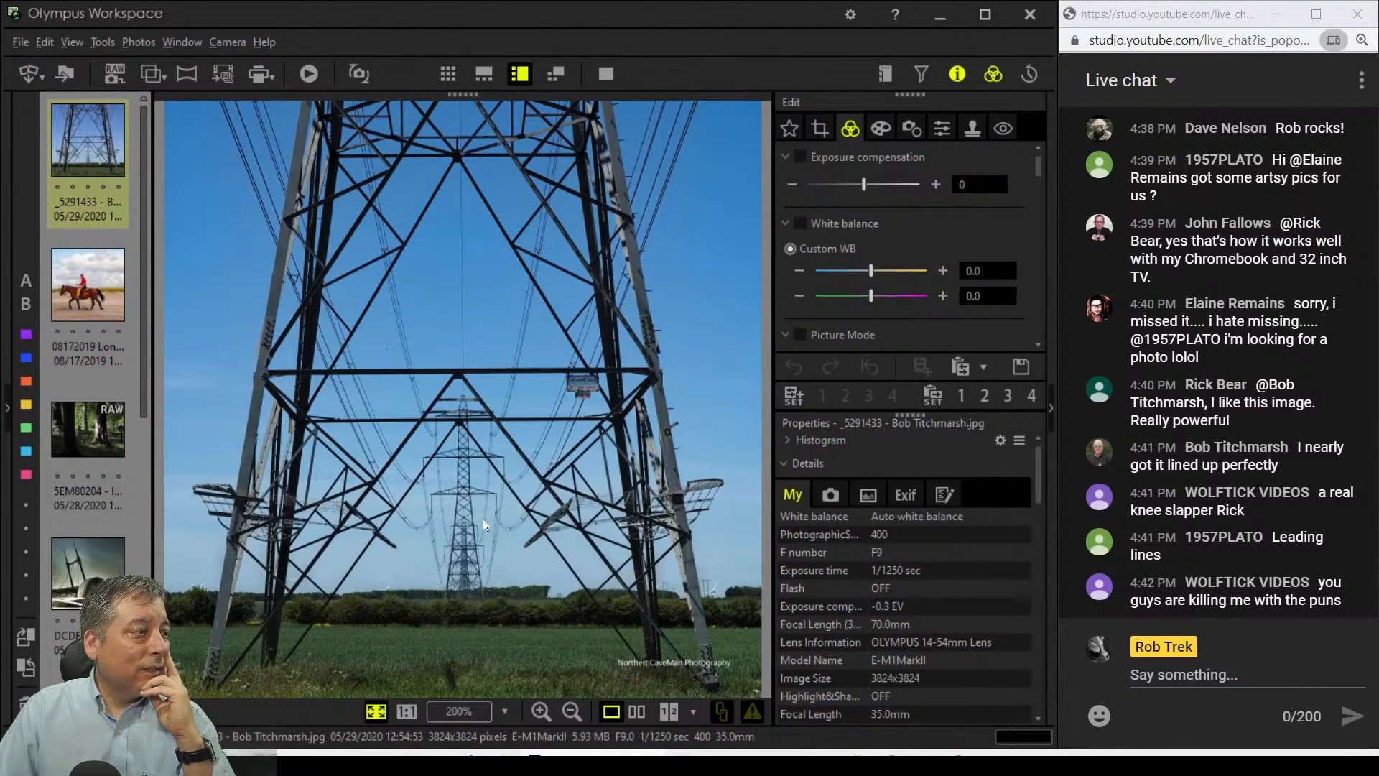
Step: Show composition guides with the vertical guide at the left edge, then enter Crop editing
{"action": "left_click", "coordinate": [176, 711]}
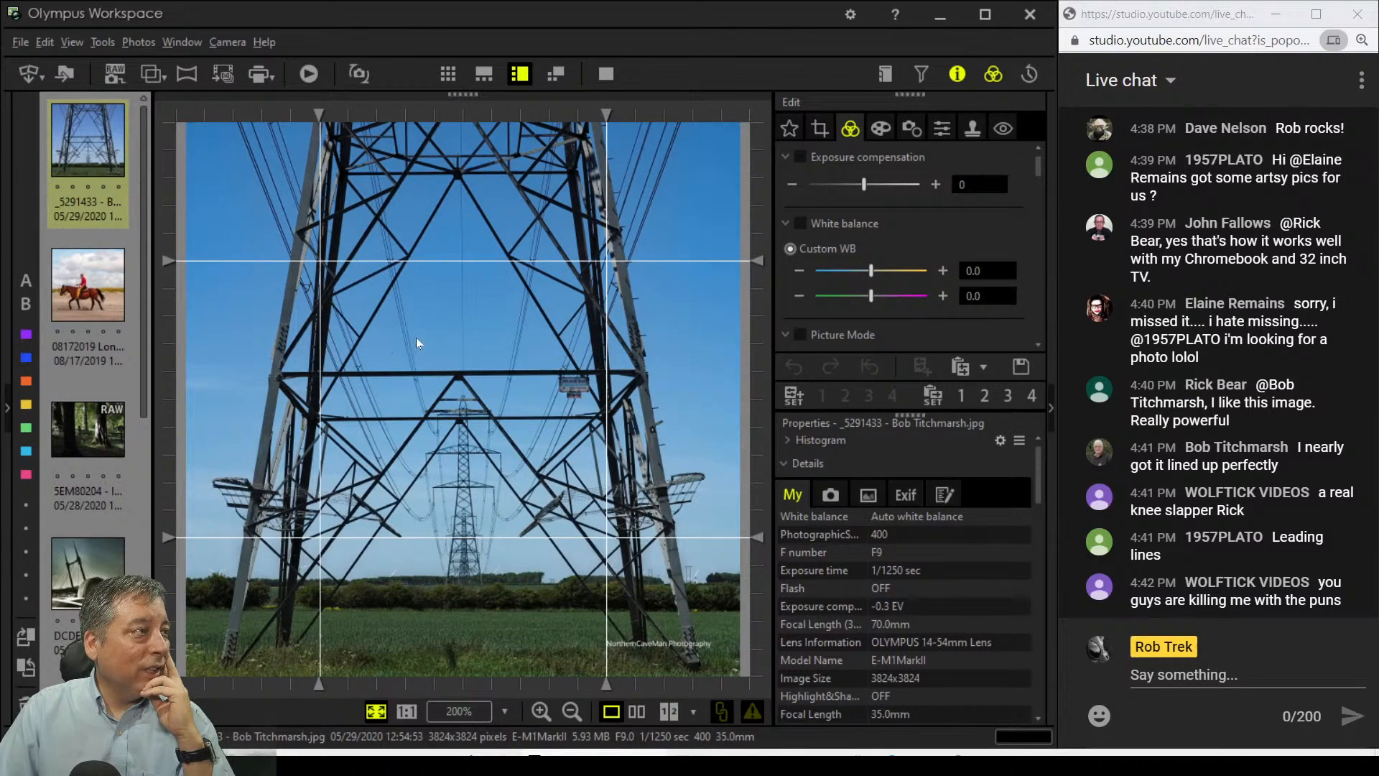
{"action": "left_click_drag", "start_coordinate": [321, 115], "coordinate": [464, 116]}
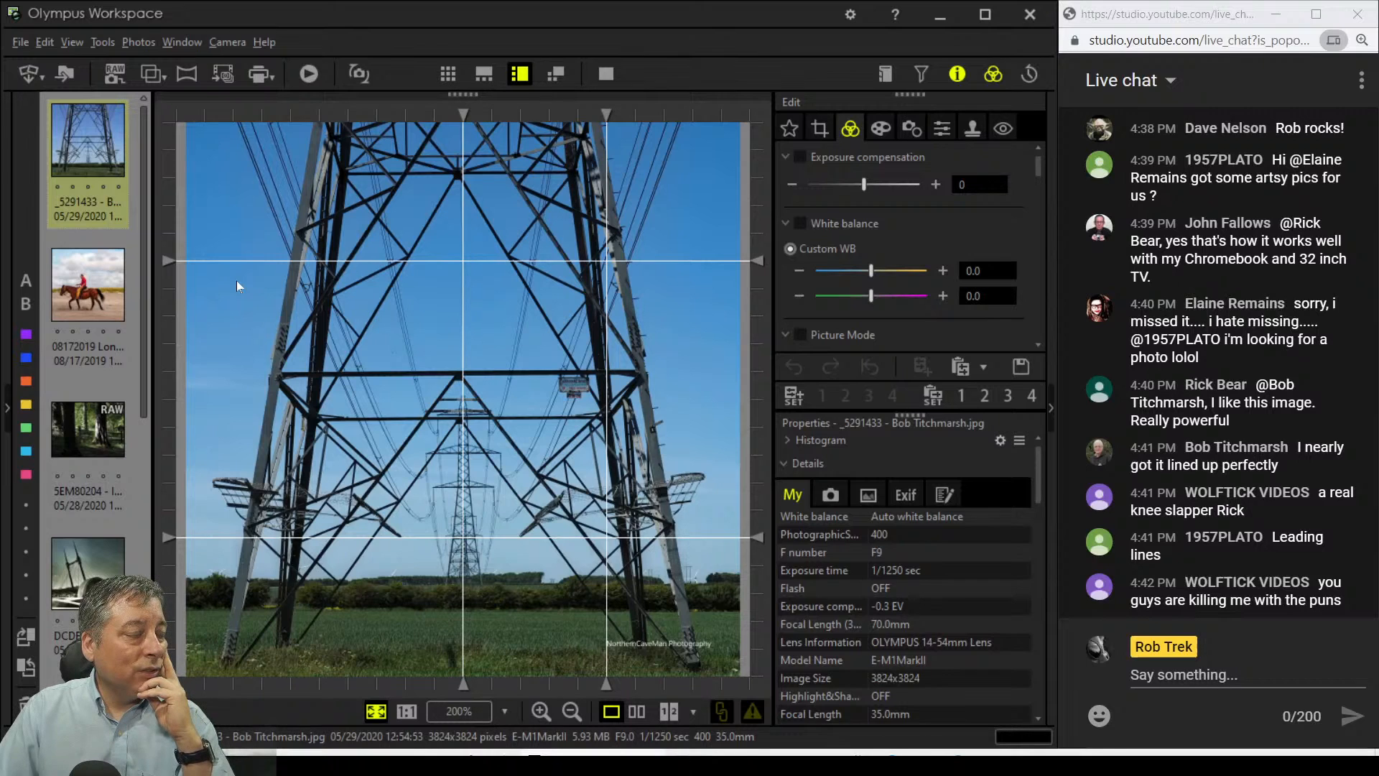
{"action": "left_click_drag", "start_coordinate": [454, 113], "coordinate": [181, 123]}
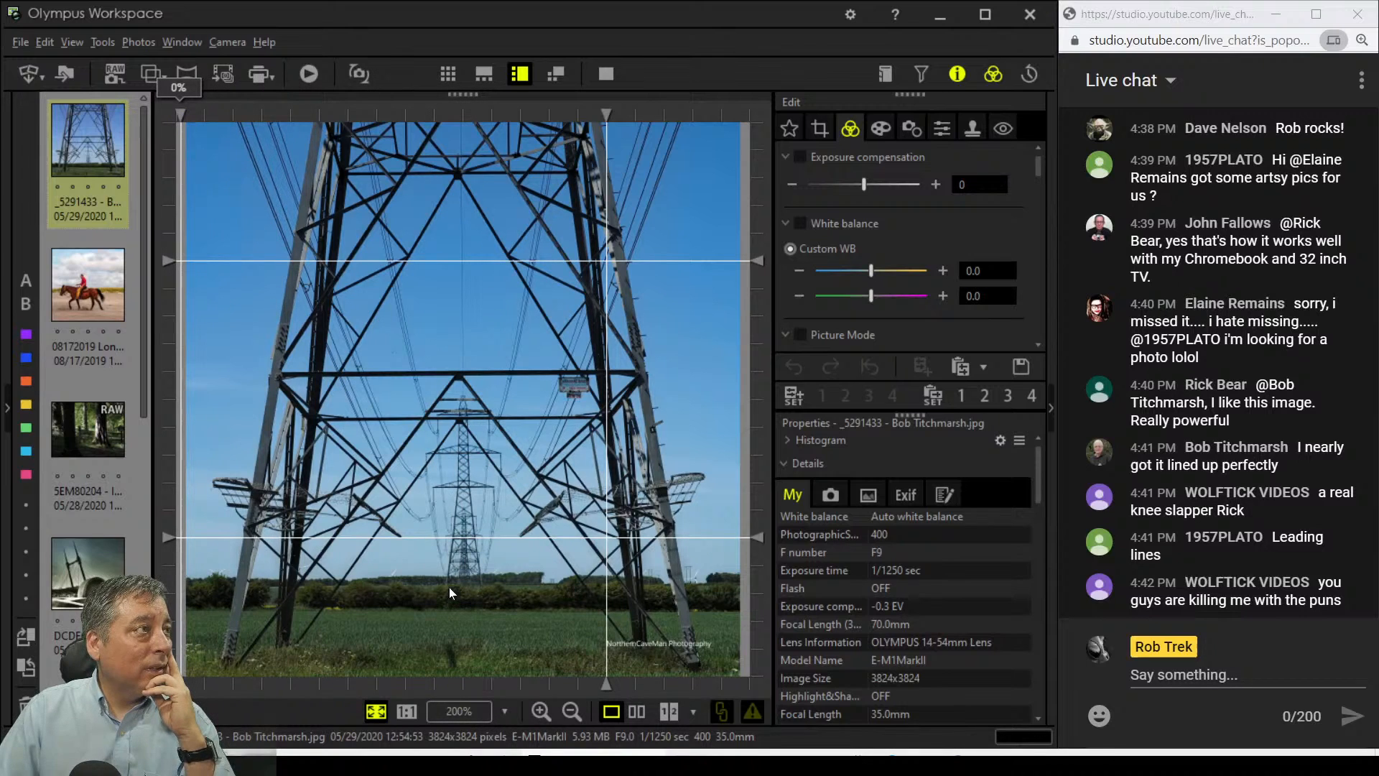
{"action": "left_click", "coordinate": [817, 133]}
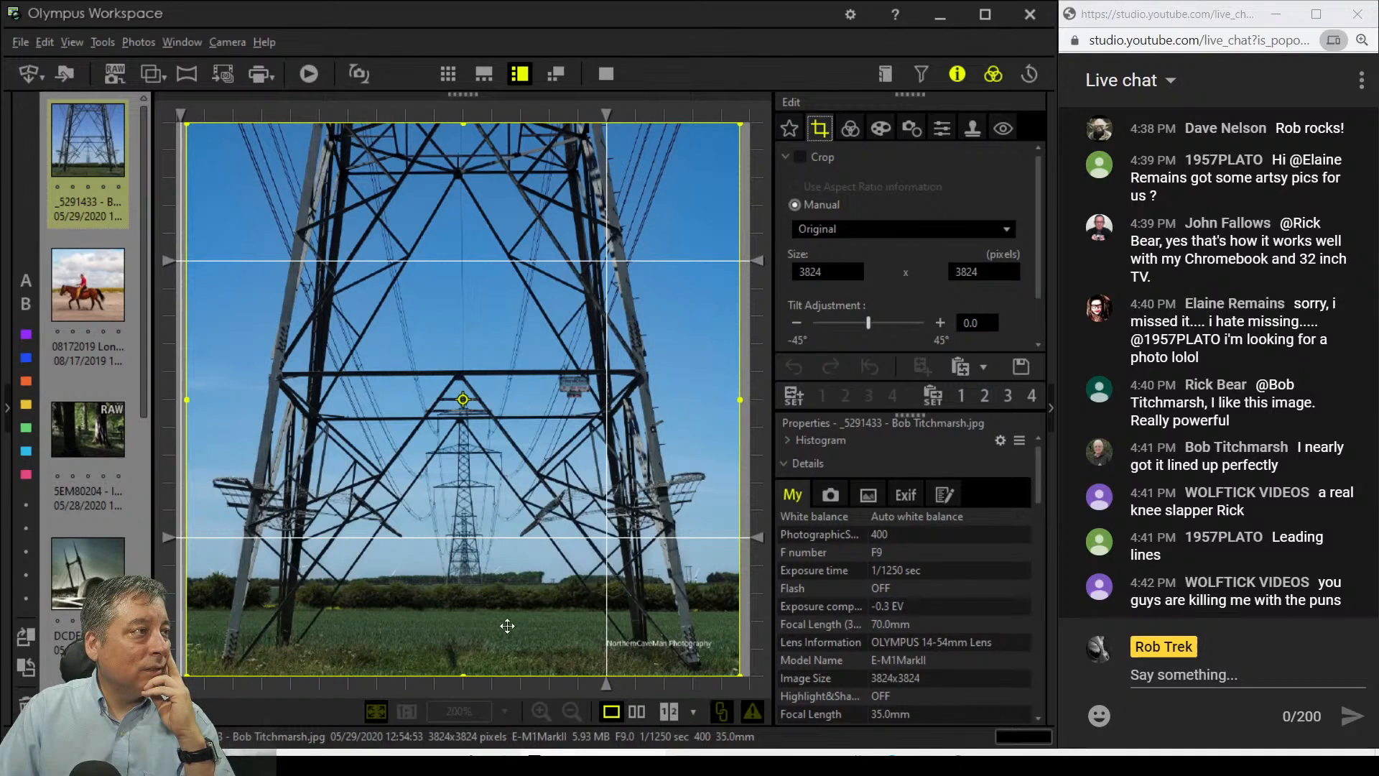
Step: Hide the guides and lower the crop's top edge to a 3824 x 2220 frame
{"action": "left_click", "coordinate": [180, 711]}
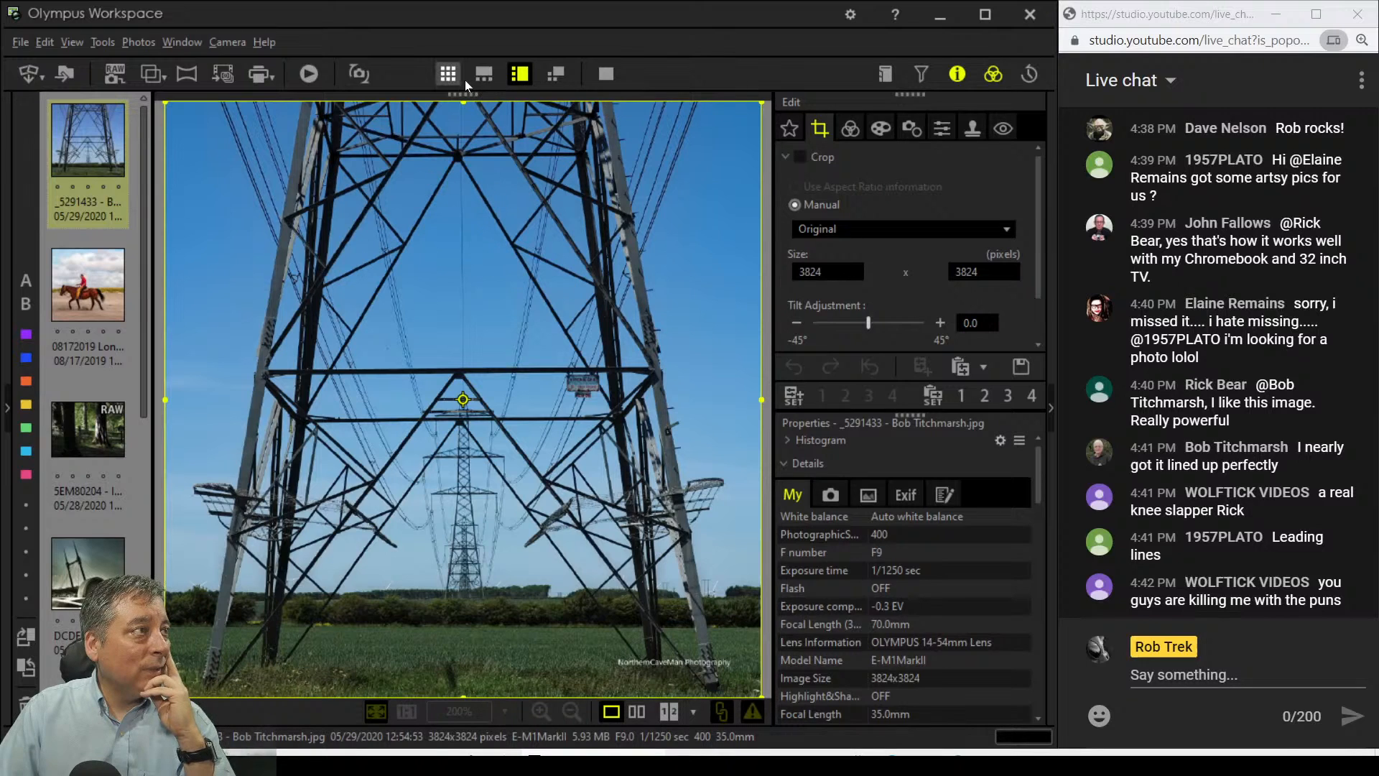
{"action": "left_click_drag", "start_coordinate": [463, 401], "coordinate": [464, 353]}
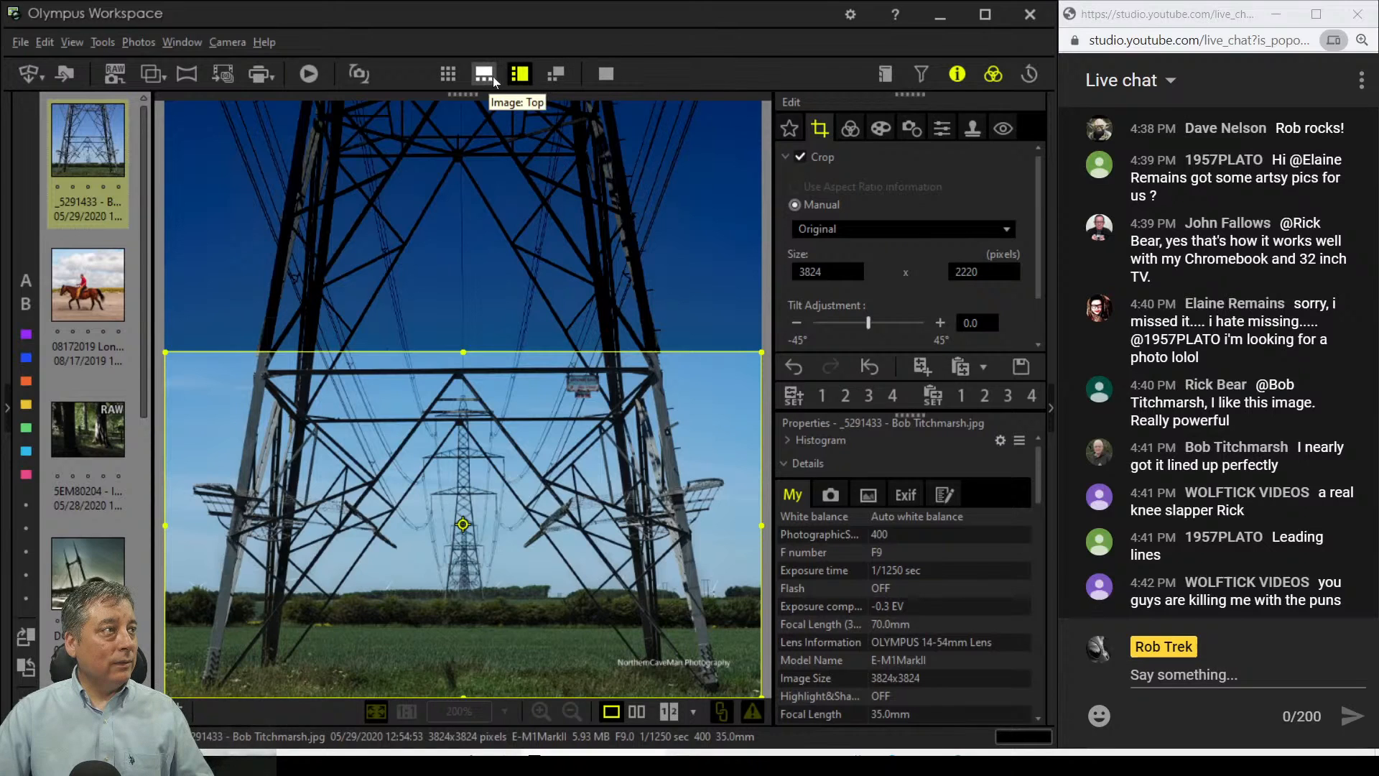
Step: Preview the landscape crop, then rework it vertical: top restored, both sides trimmed
{"action": "left_click", "coordinate": [845, 129]}
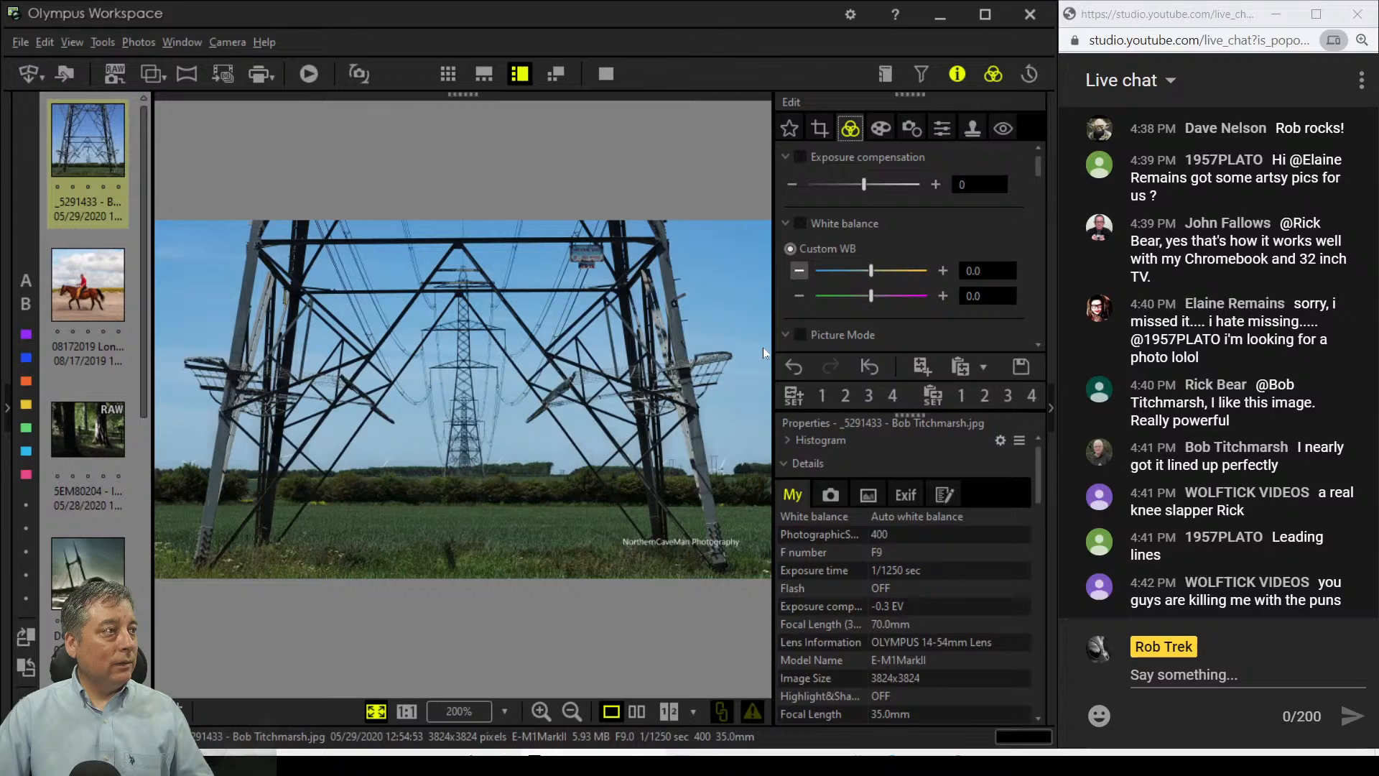
{"action": "left_click", "coordinate": [821, 132]}
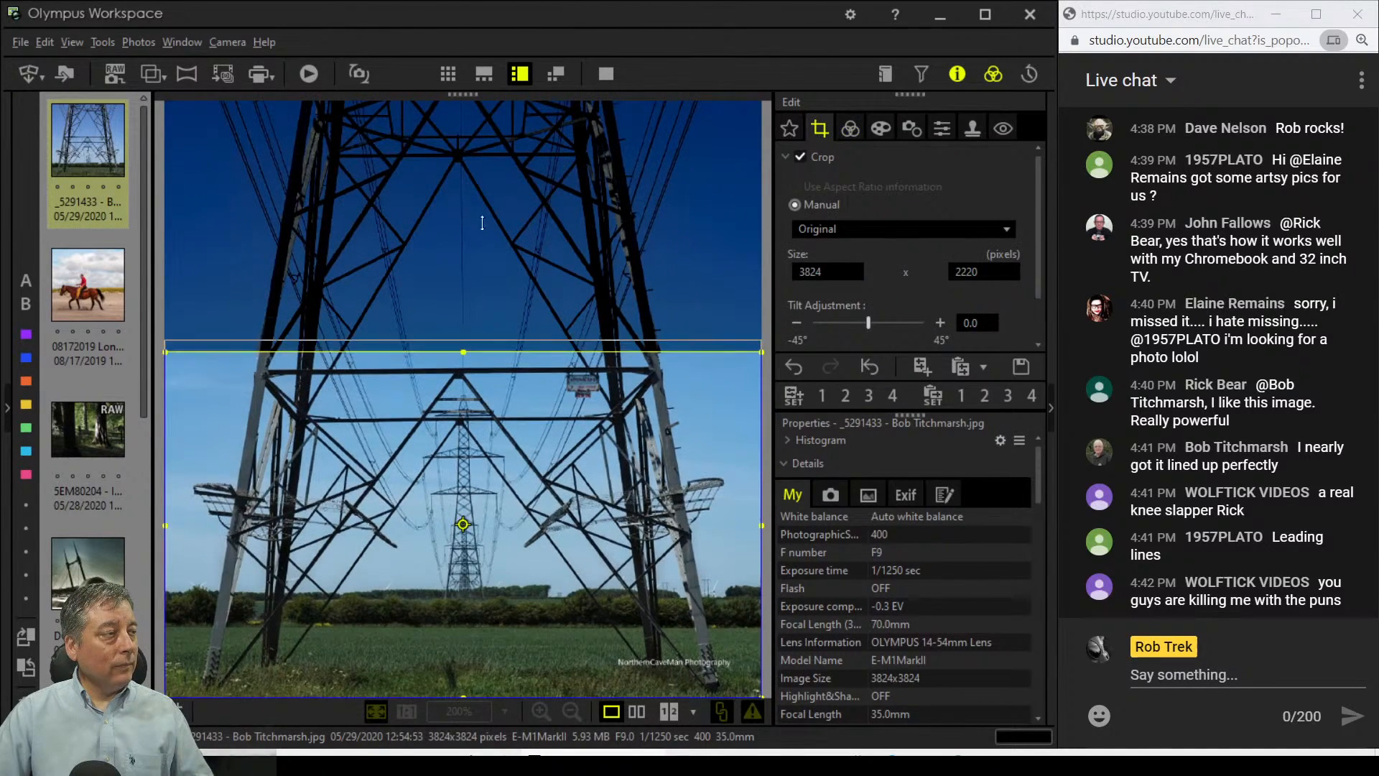
{"action": "left_click_drag", "start_coordinate": [482, 82], "coordinate": [483, 87]}
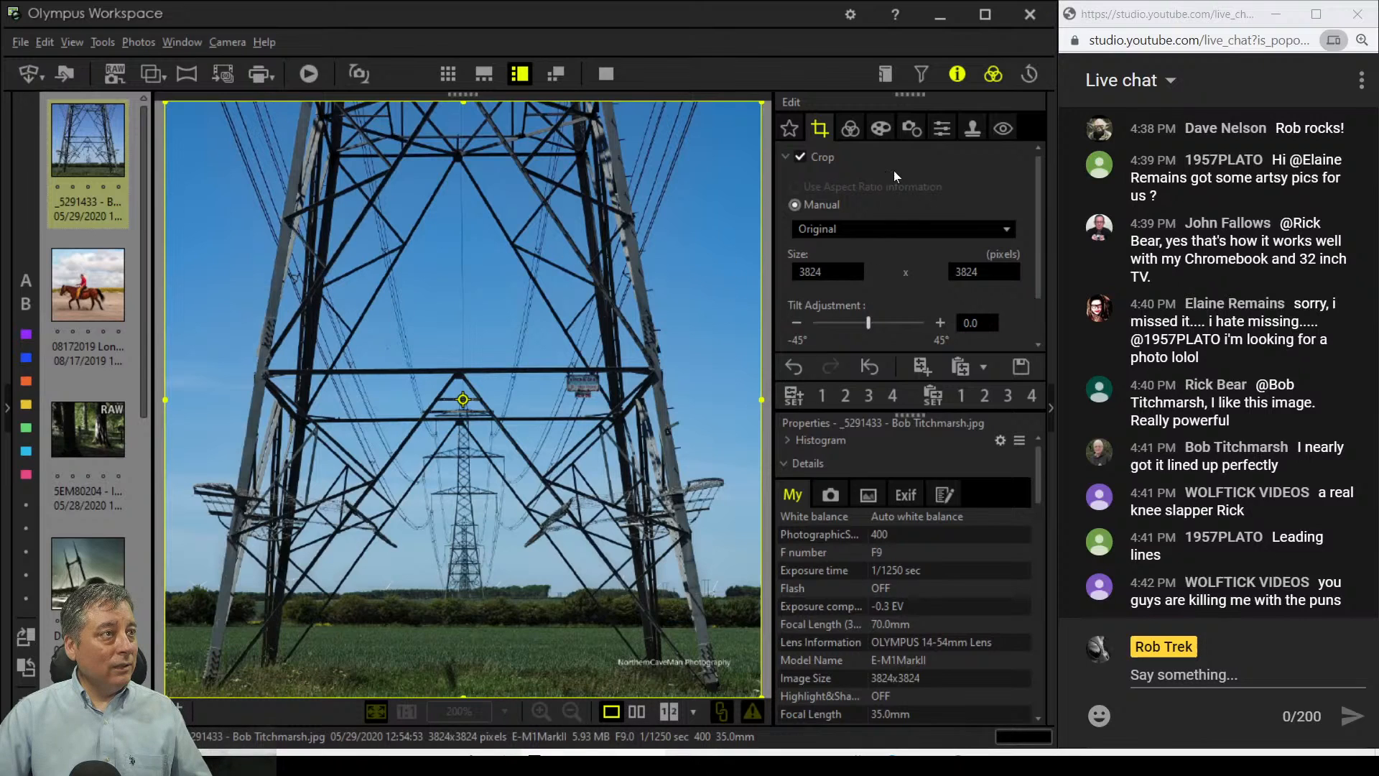
{"action": "left_click_drag", "start_coordinate": [761, 399], "coordinate": [694, 396]}
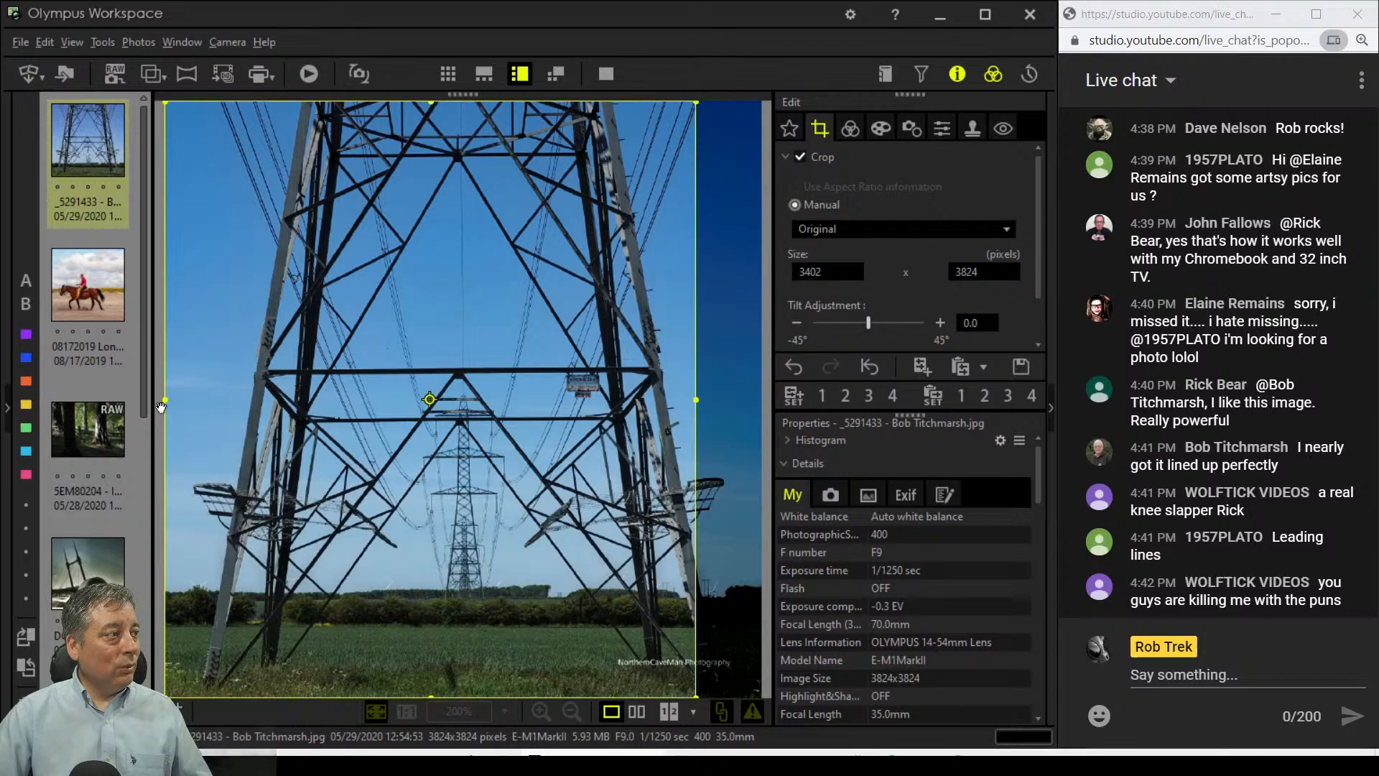
{"action": "left_click_drag", "start_coordinate": [161, 400], "coordinate": [220, 403]}
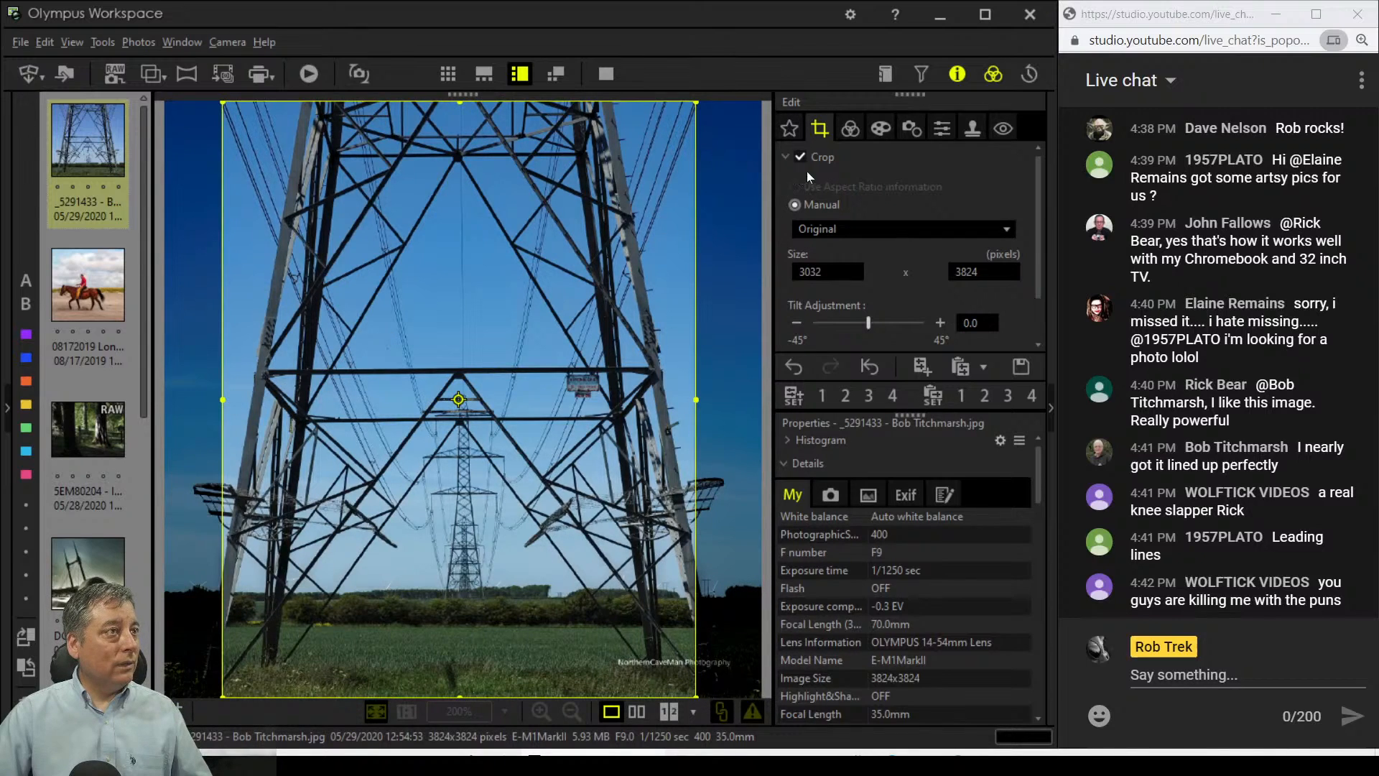
{"action": "left_click", "coordinate": [850, 128]}
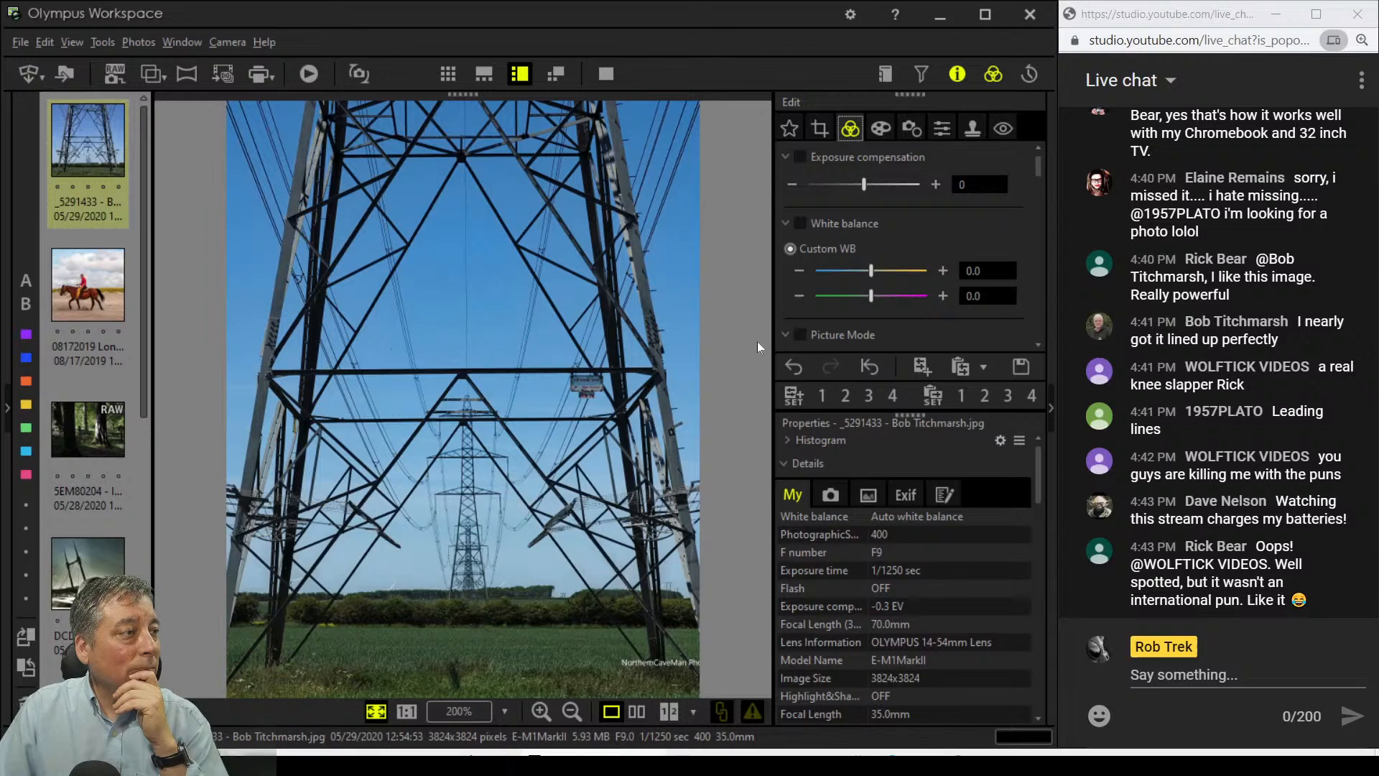
Step: Widen both crop sides back out to the full 3824 x 3824 frame and finish cropping
{"action": "left_click", "coordinate": [821, 129]}
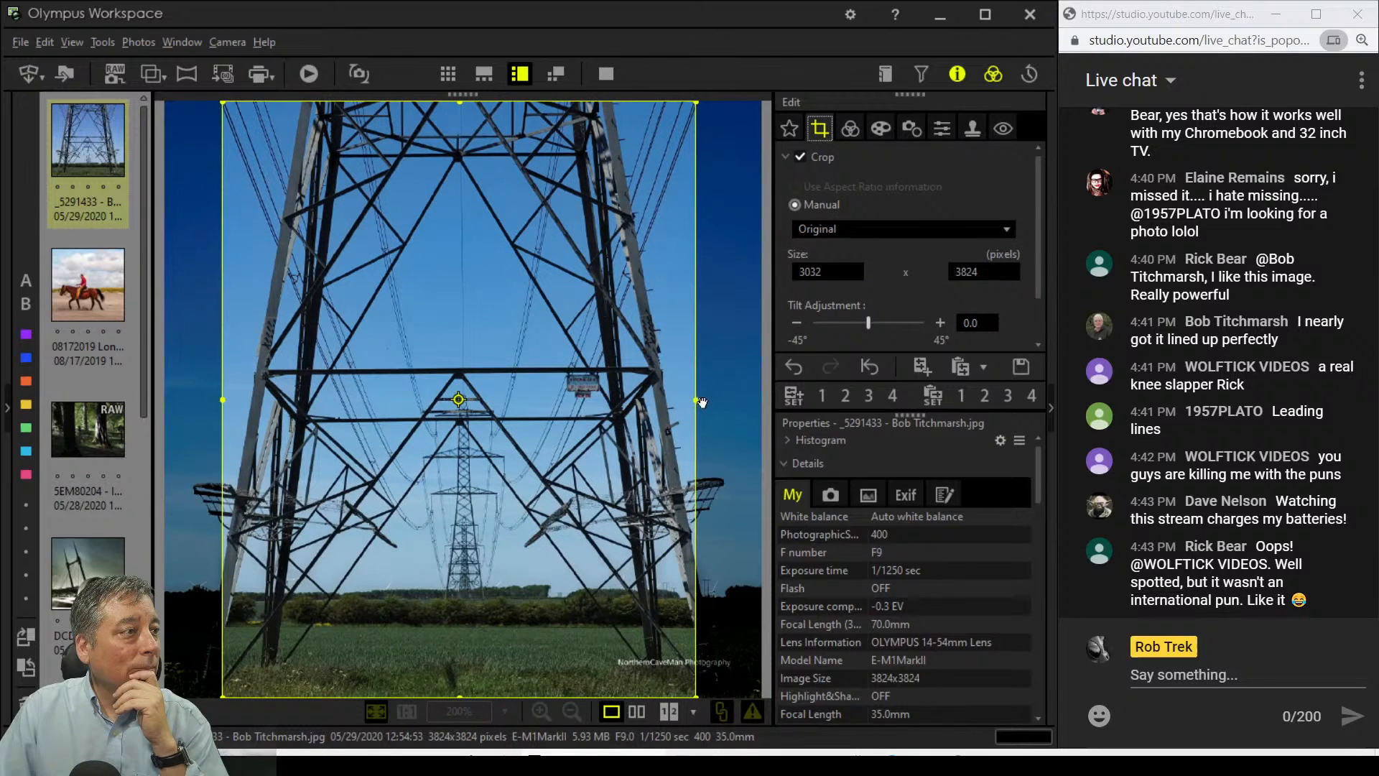
{"action": "left_click_drag", "start_coordinate": [694, 401], "coordinate": [761, 400]}
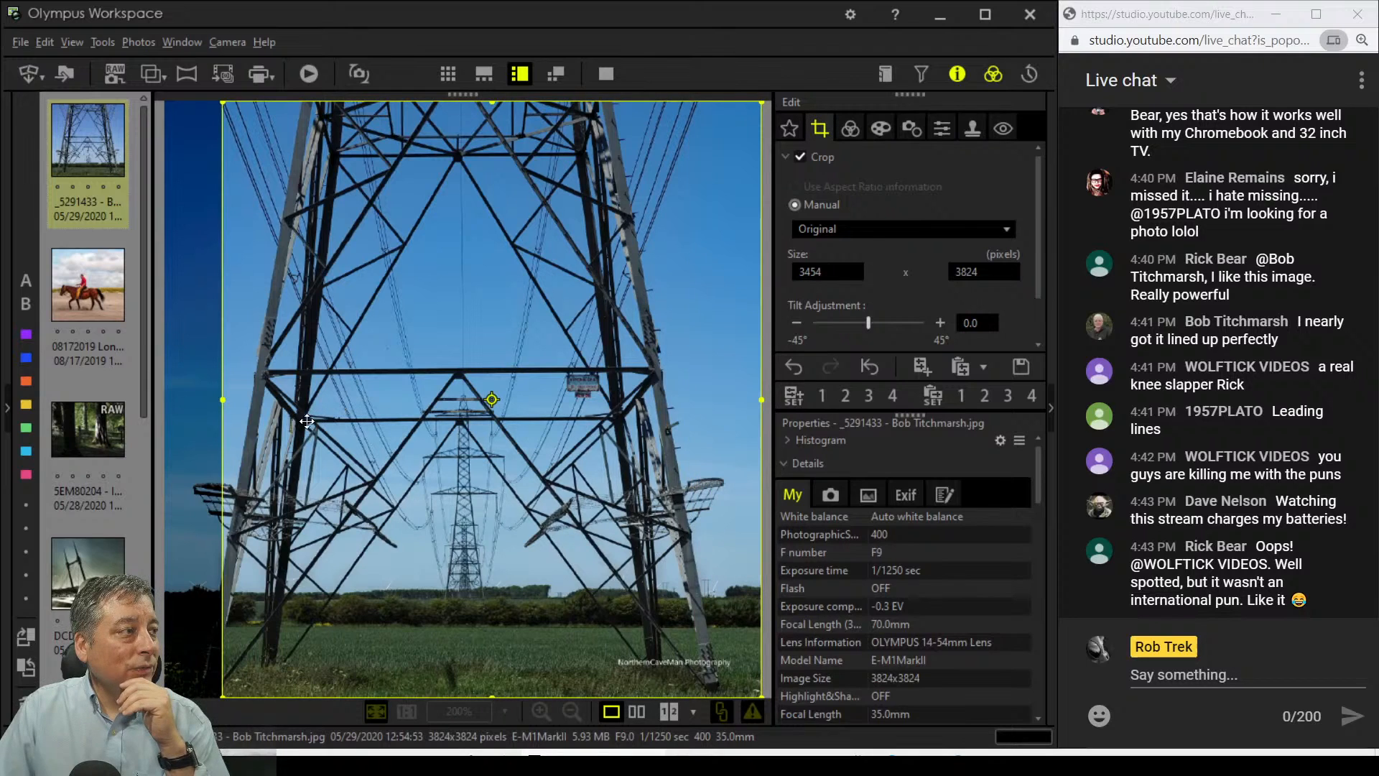
{"action": "left_click_drag", "start_coordinate": [223, 400], "coordinate": [143, 399]}
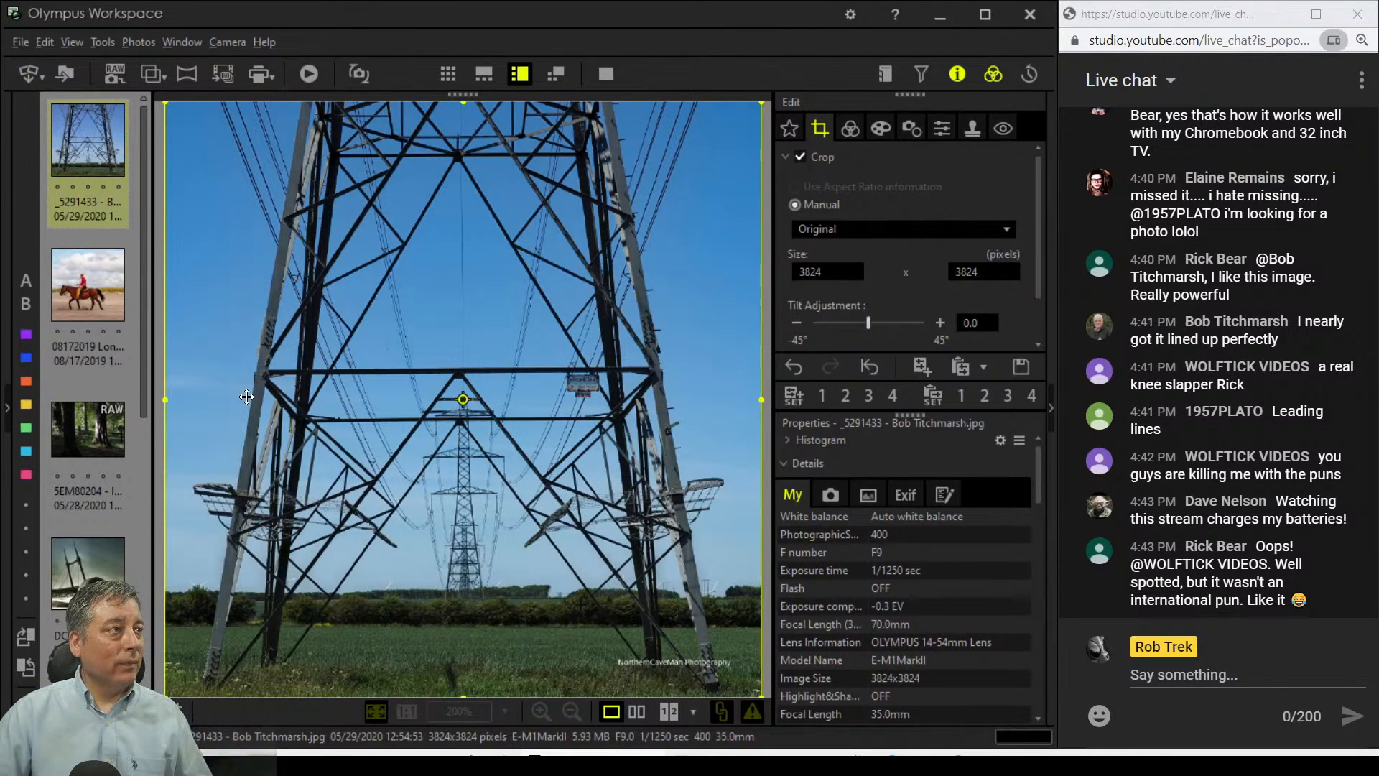
{"action": "left_click", "coordinate": [837, 127]}
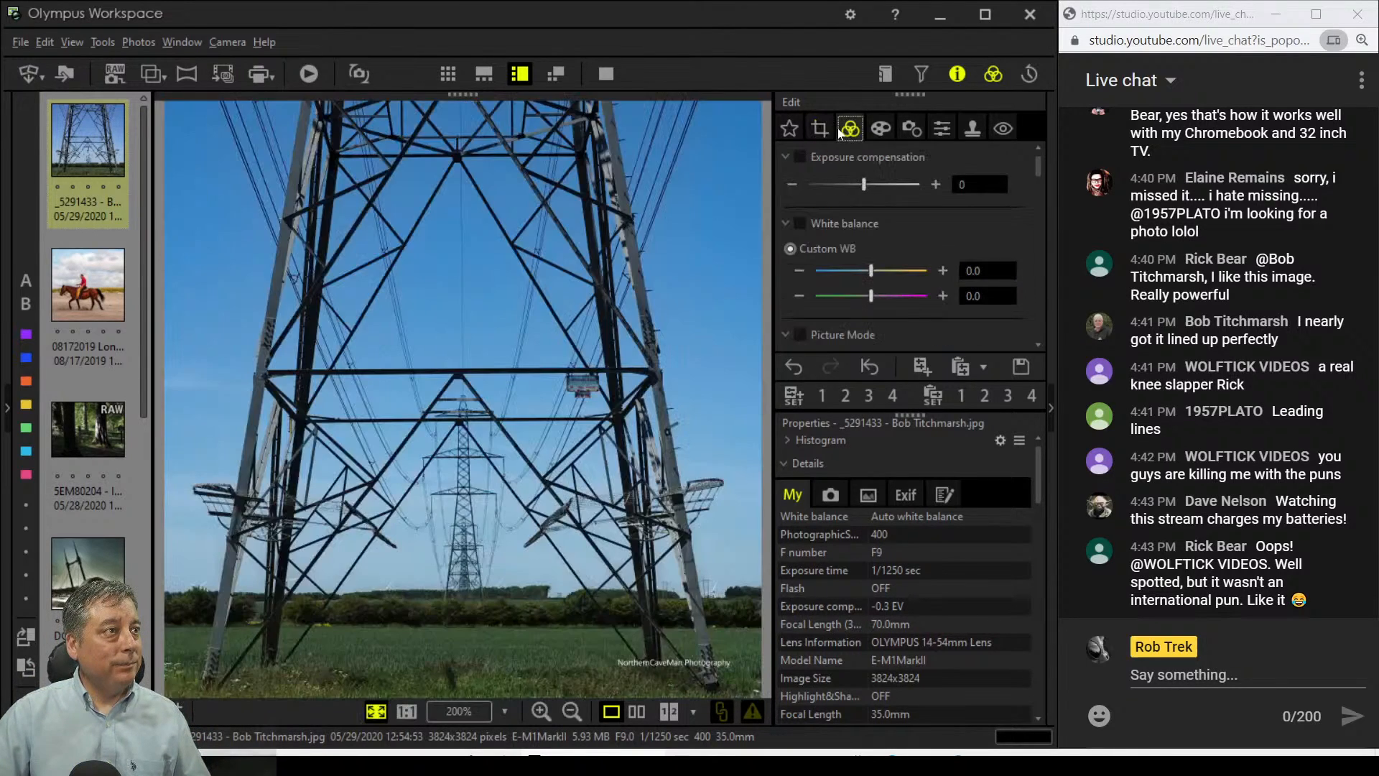
{"action": "left_click", "coordinate": [590, 385]}
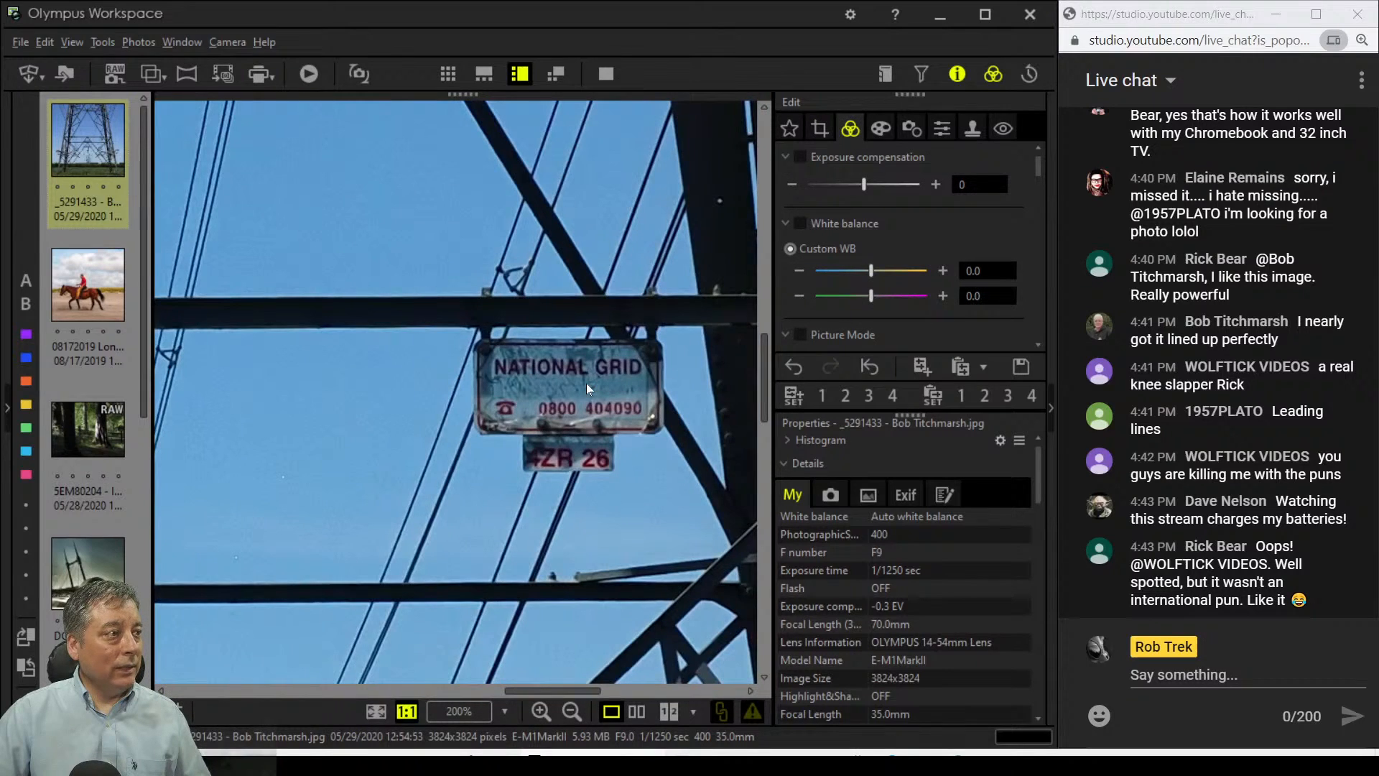
{"action": "left_click", "coordinate": [586, 382]}
{"action": "left_click", "coordinate": [674, 519]}
{"action": "mouse_move", "coordinate": [362, 419]}
{"action": "left_mouse_down"}
{"action": "mouse_move", "coordinate": [609, 383]}
{"action": "mouse_move", "coordinate": [404, 435]}
{"action": "left_mouse_up"}
{"action": "left_click_drag", "start_coordinate": [343, 477], "coordinate": [417, 418]}
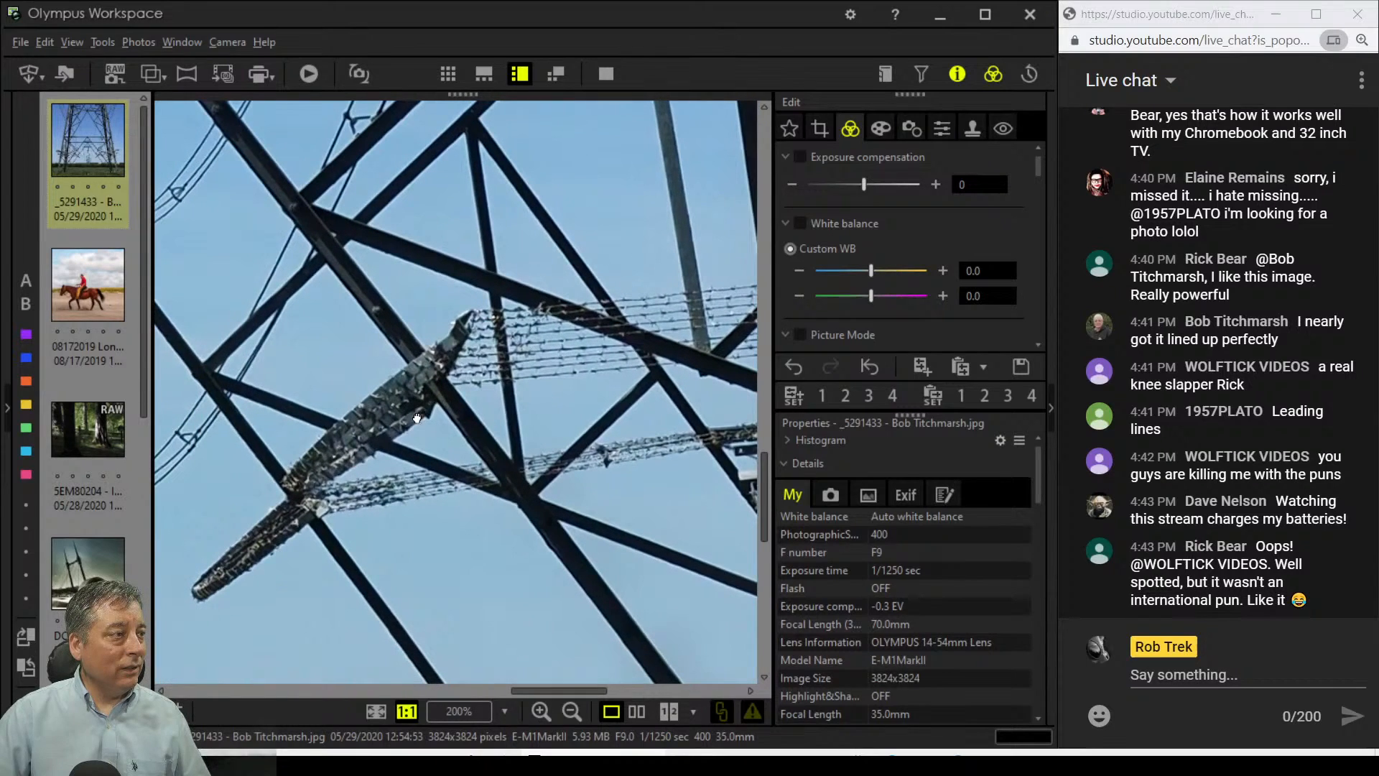
{"action": "left_click", "coordinate": [418, 416]}
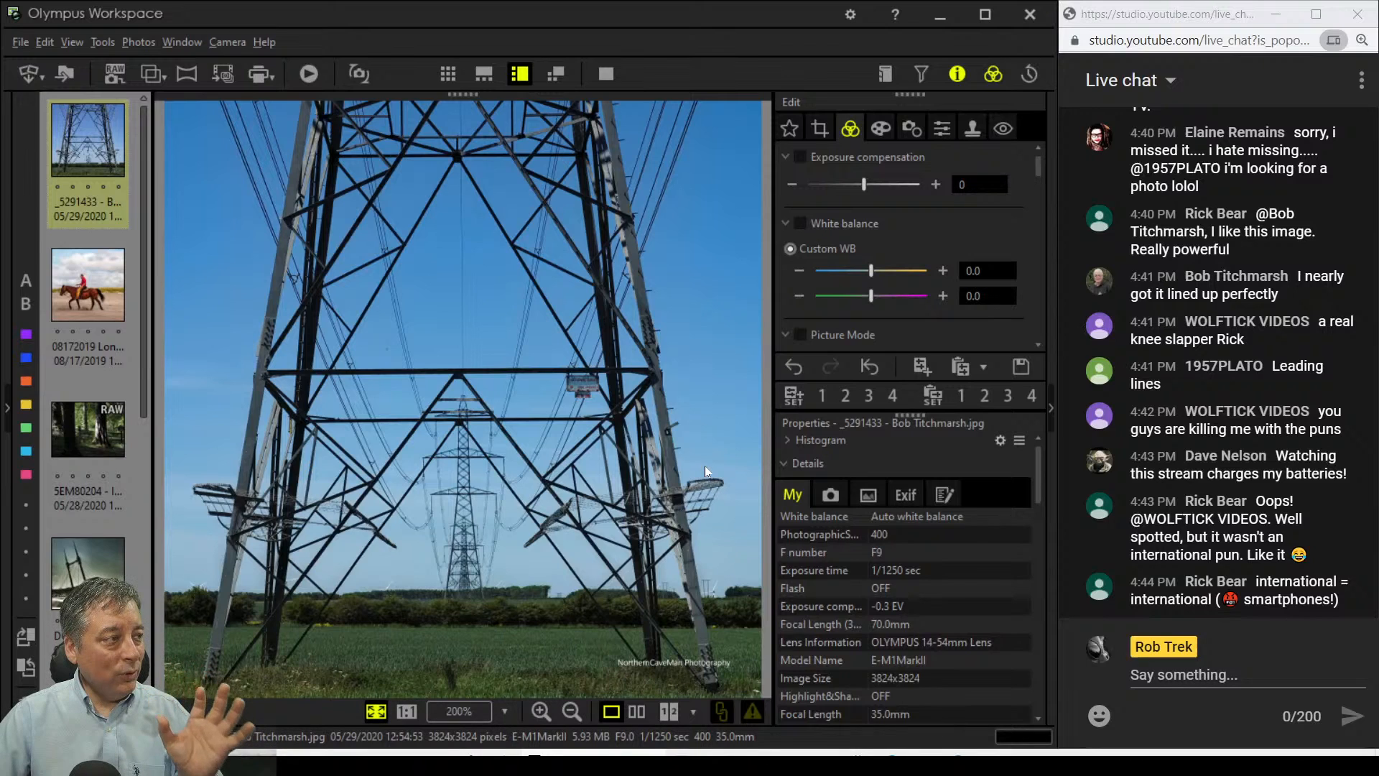
{"action": "left_click", "coordinate": [640, 340]}
{"action": "left_click_drag", "start_coordinate": [671, 321], "coordinate": [623, 373]}
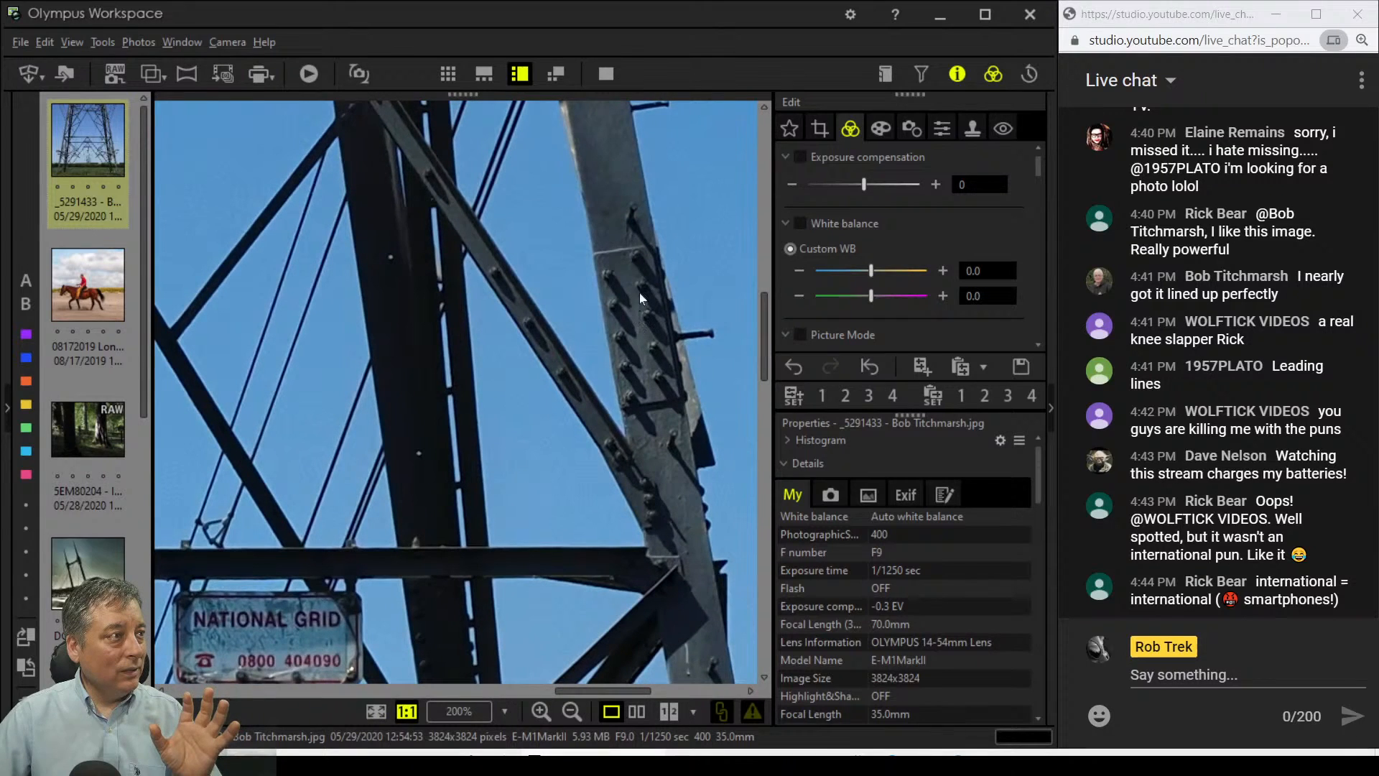
{"action": "left_click", "coordinate": [635, 365]}
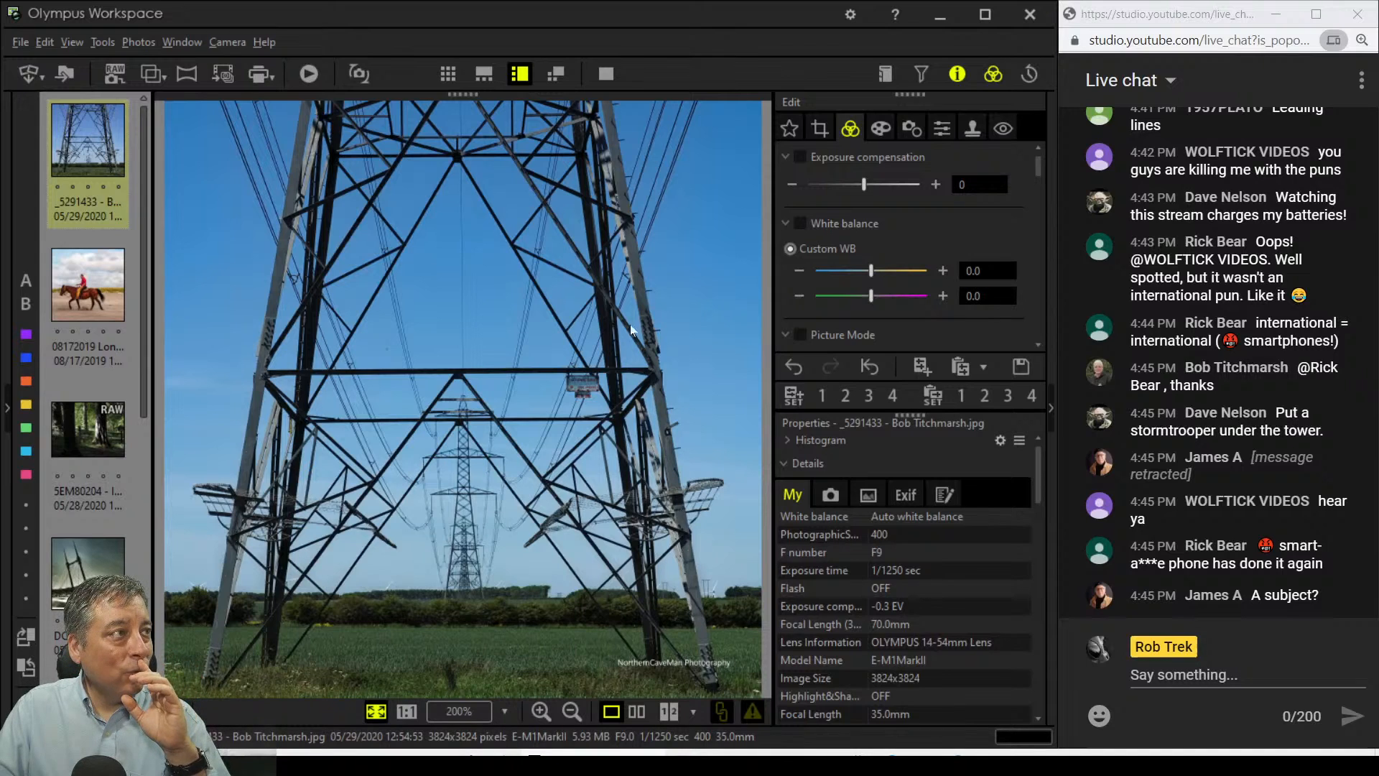
{"action": "left_click", "coordinate": [495, 125]}
{"action": "left_click_drag", "start_coordinate": [369, 203], "coordinate": [574, 261]}
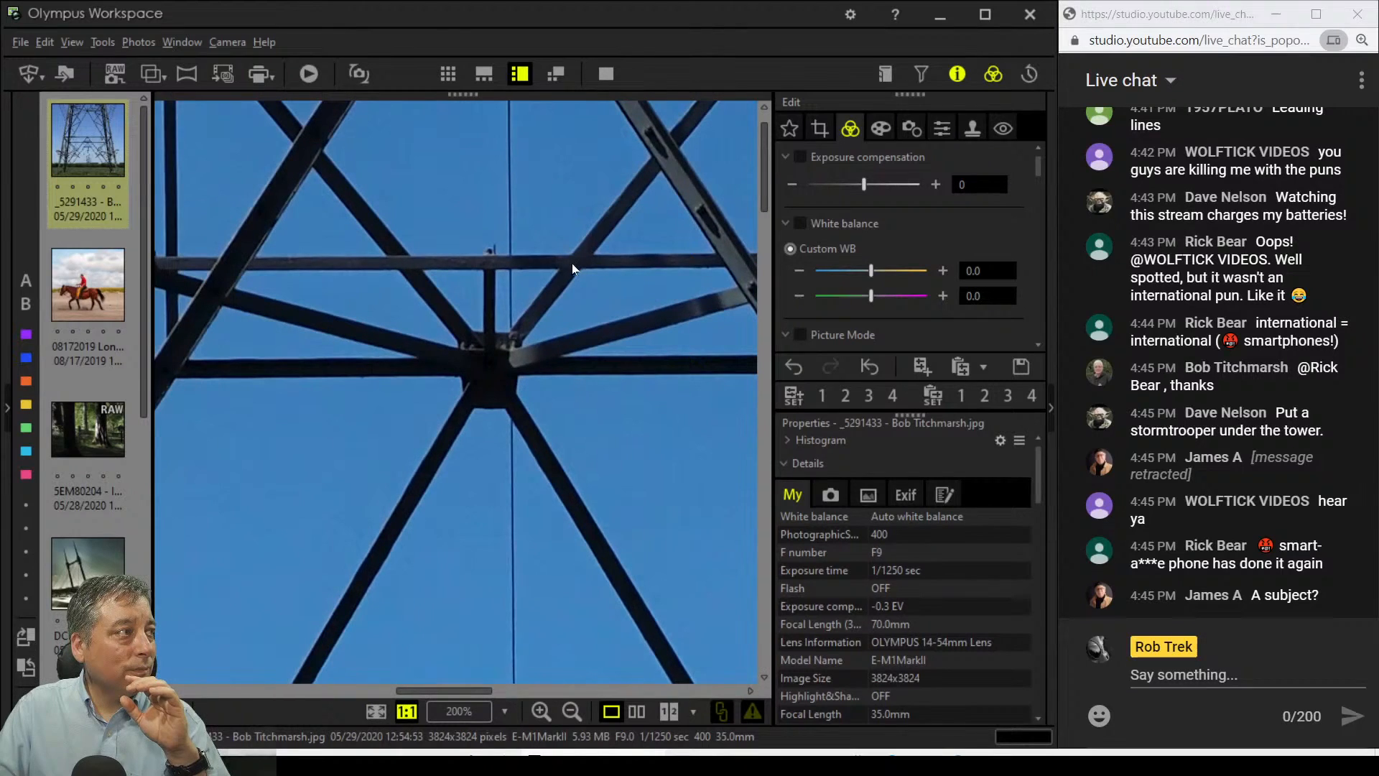
{"action": "mouse_move", "coordinate": [481, 320]}
{"action": "left_mouse_down"}
{"action": "mouse_move", "coordinate": [521, 325]}
{"action": "mouse_move", "coordinate": [458, 325]}
{"action": "left_mouse_up"}
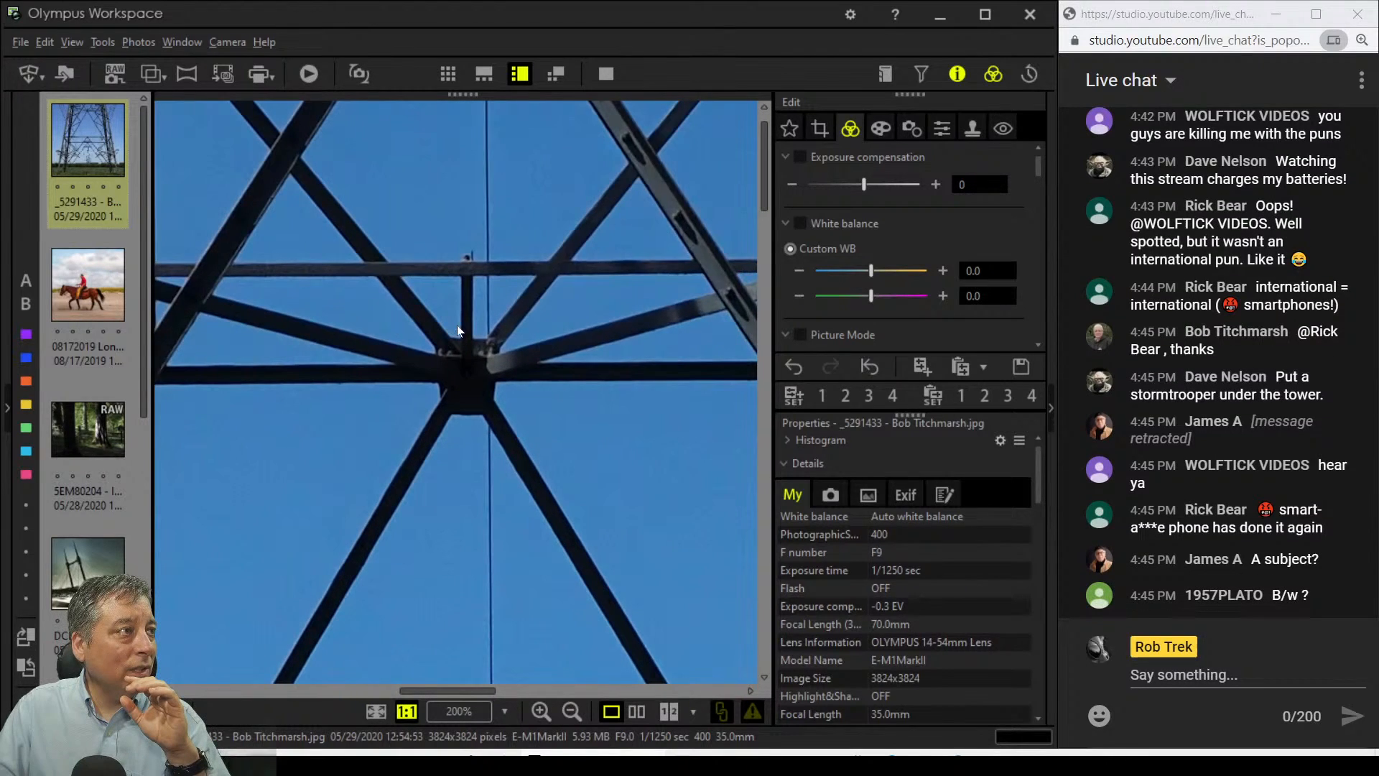
{"action": "left_click", "coordinate": [458, 326]}
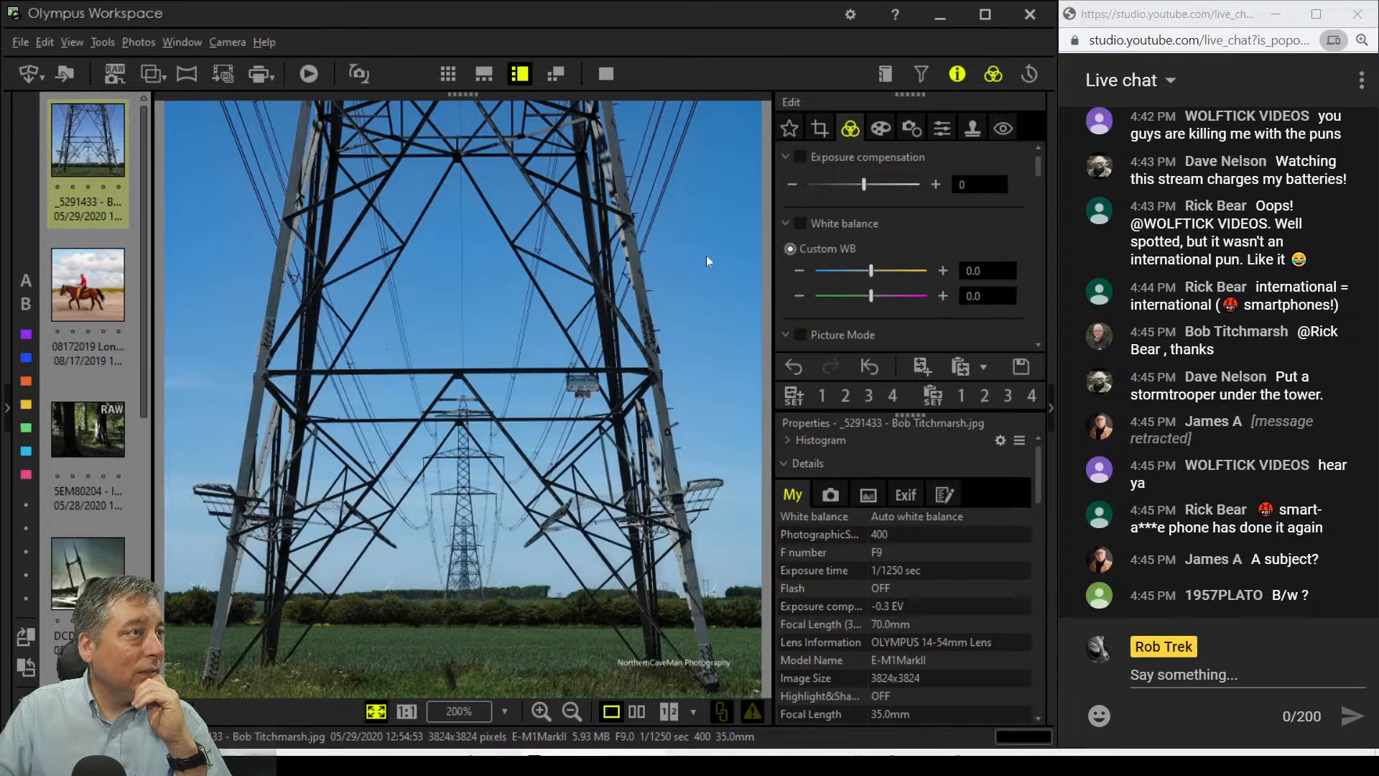
Step: Try 4:3, then crop 4.0:5.0 with the bottom raised to 2445 x 3058 and apply
{"action": "left_click", "coordinate": [821, 134]}
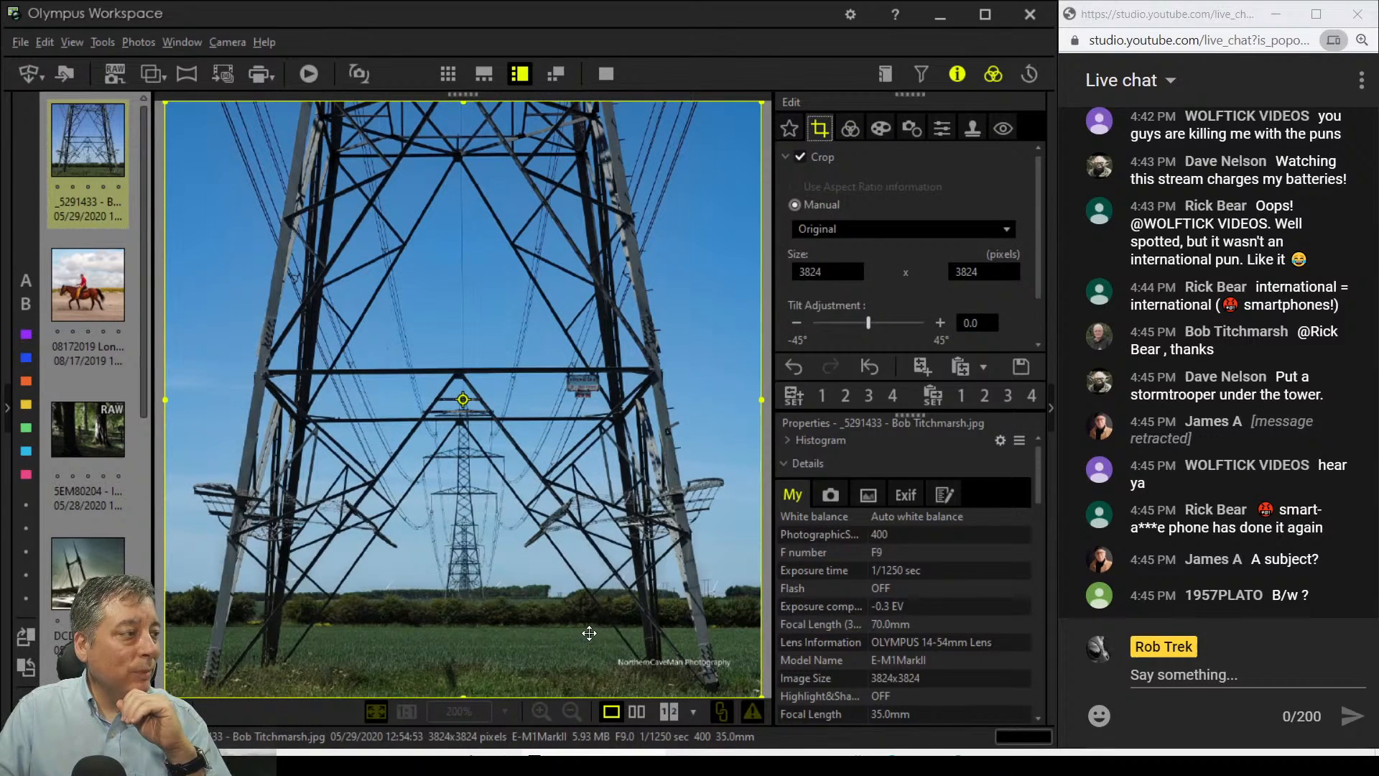
{"action": "left_click", "coordinate": [852, 230]}
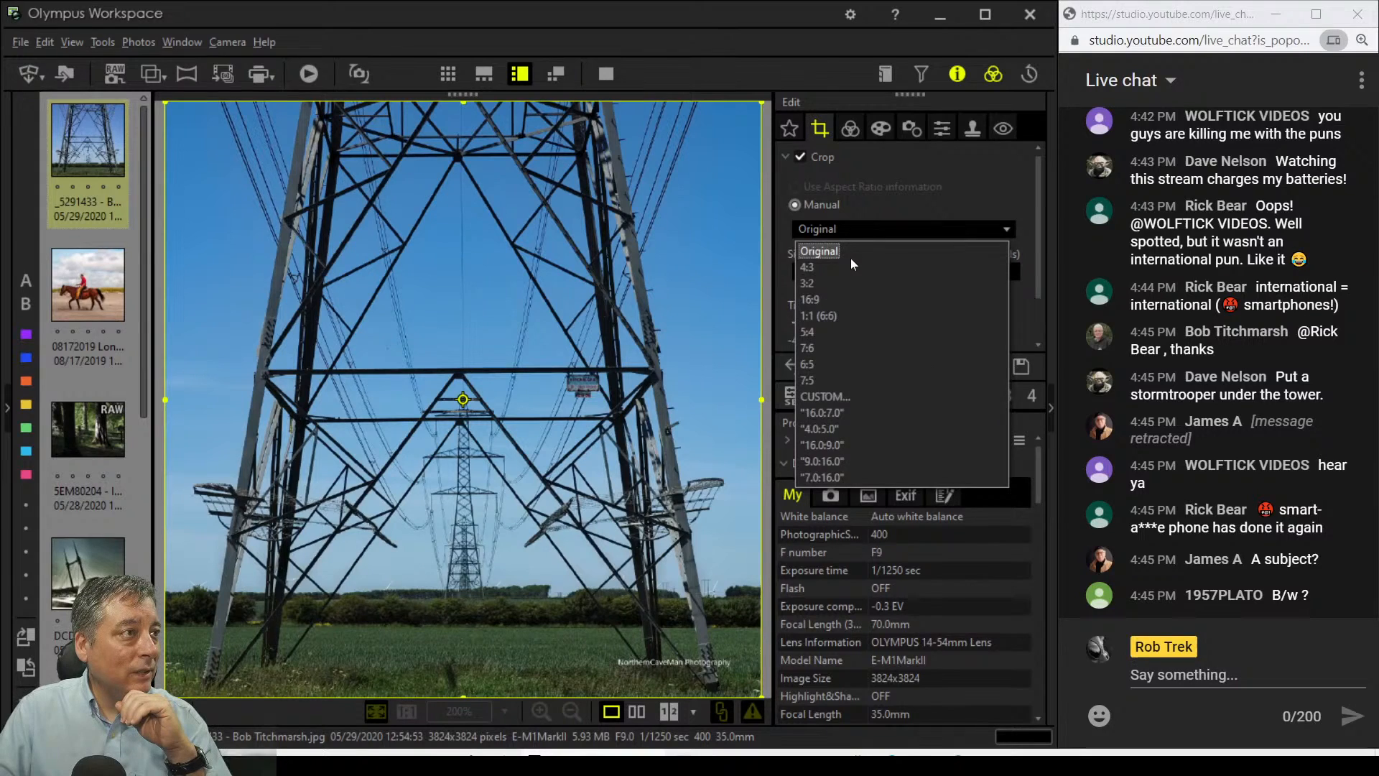
{"action": "left_click", "coordinate": [849, 266]}
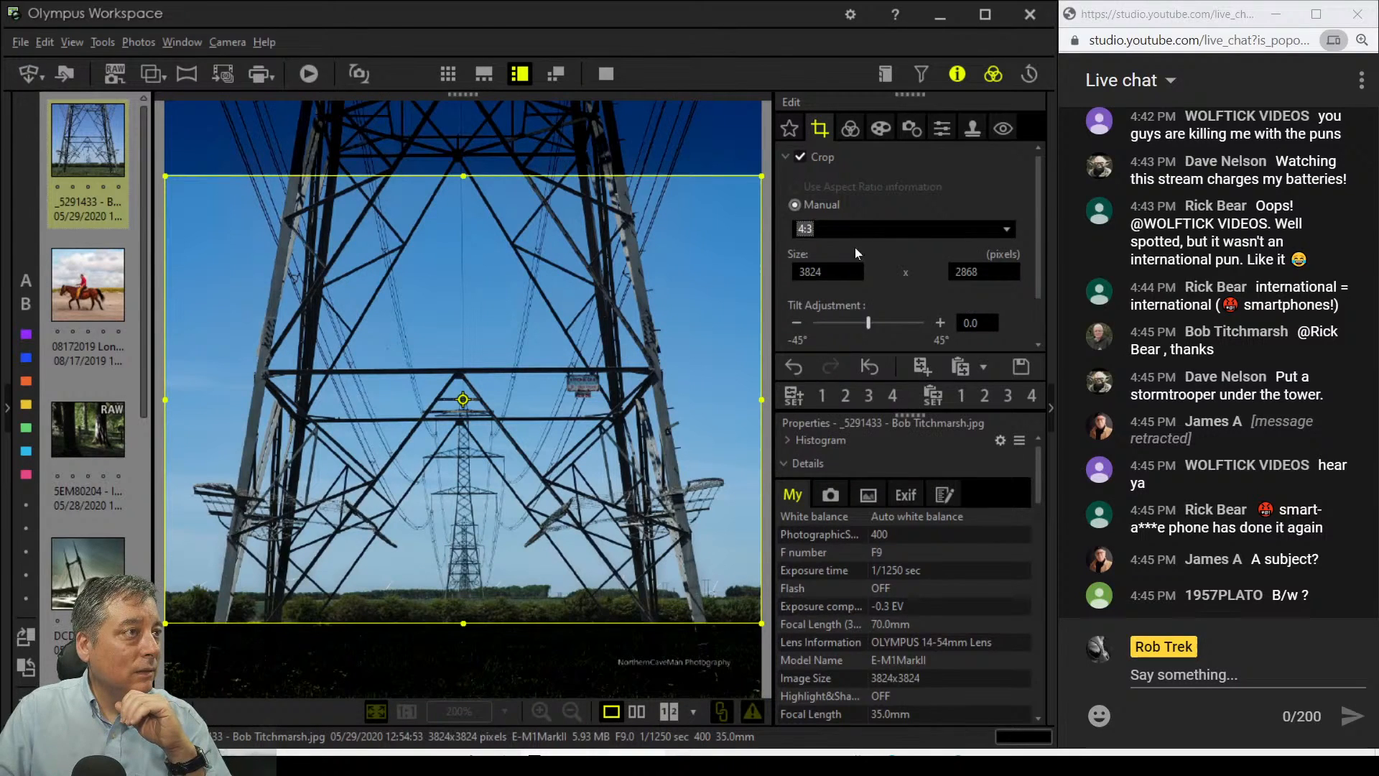
{"action": "left_click", "coordinate": [857, 229]}
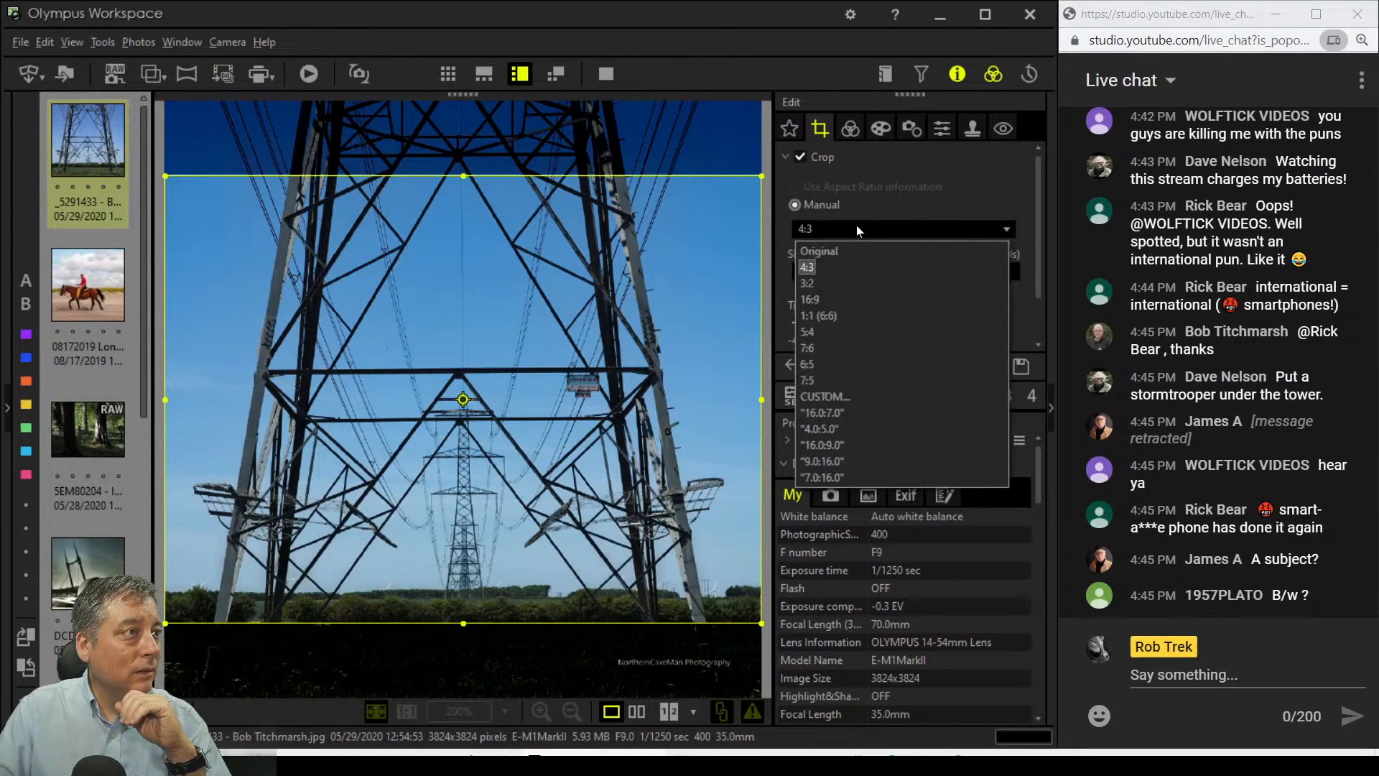
{"action": "left_click", "coordinate": [838, 426]}
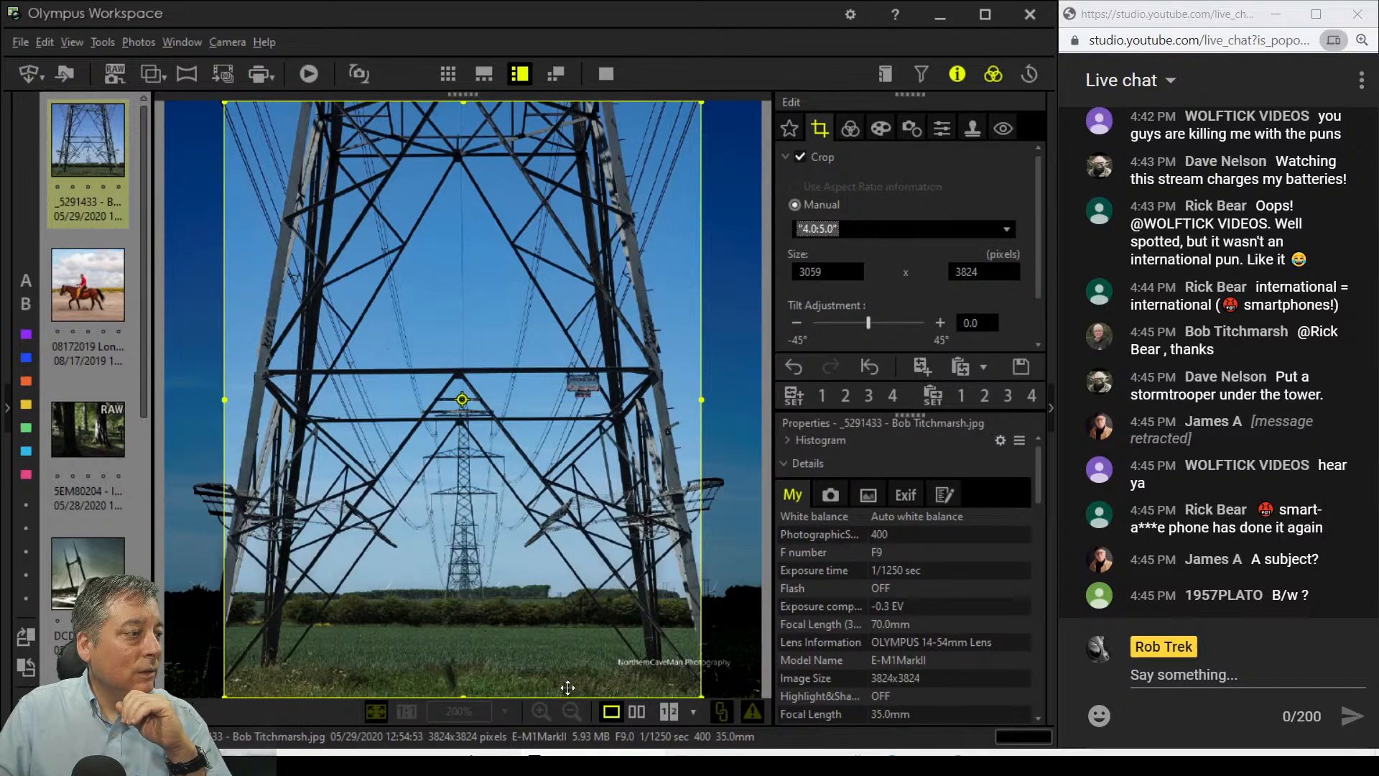
{"action": "left_click_drag", "start_coordinate": [466, 694], "coordinate": [471, 578]}
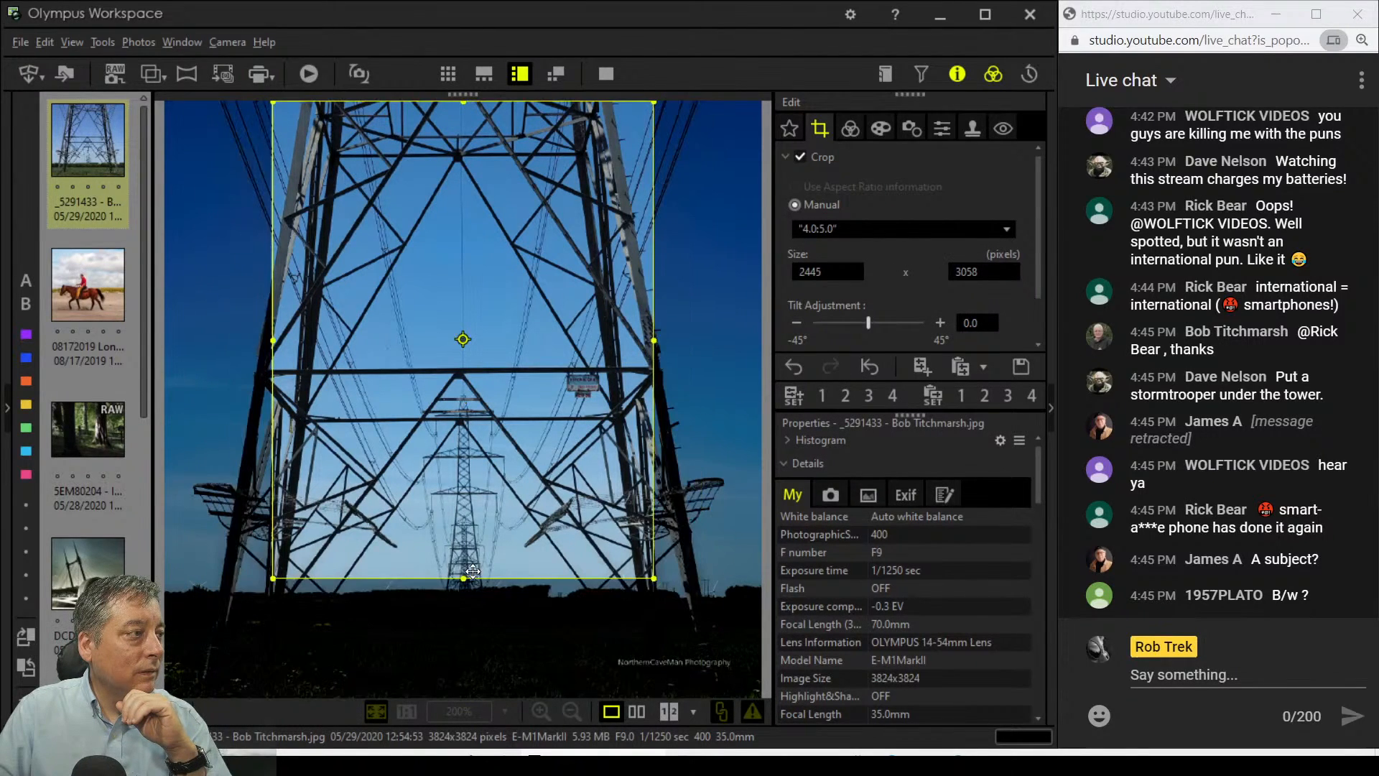
{"action": "left_click", "coordinate": [841, 122]}
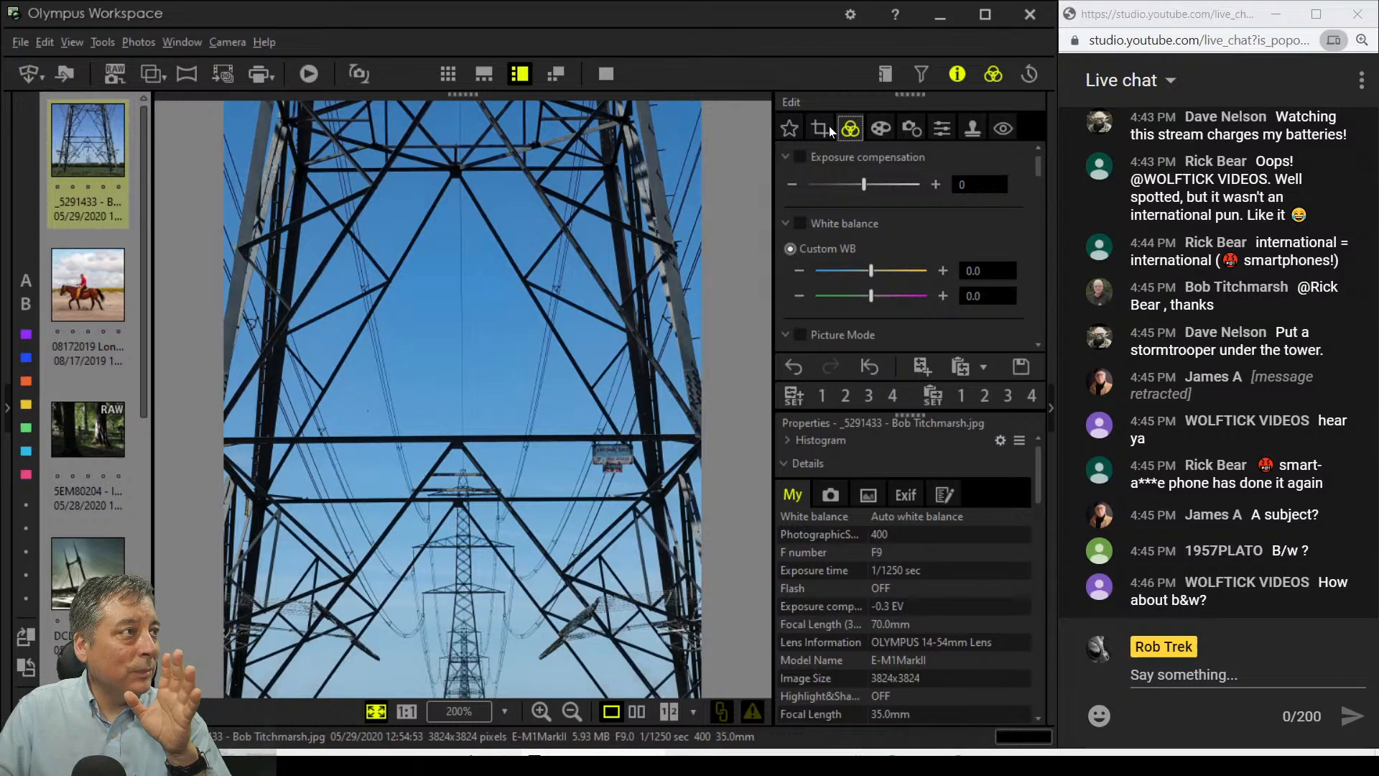
{"action": "left_click", "coordinate": [827, 127]}
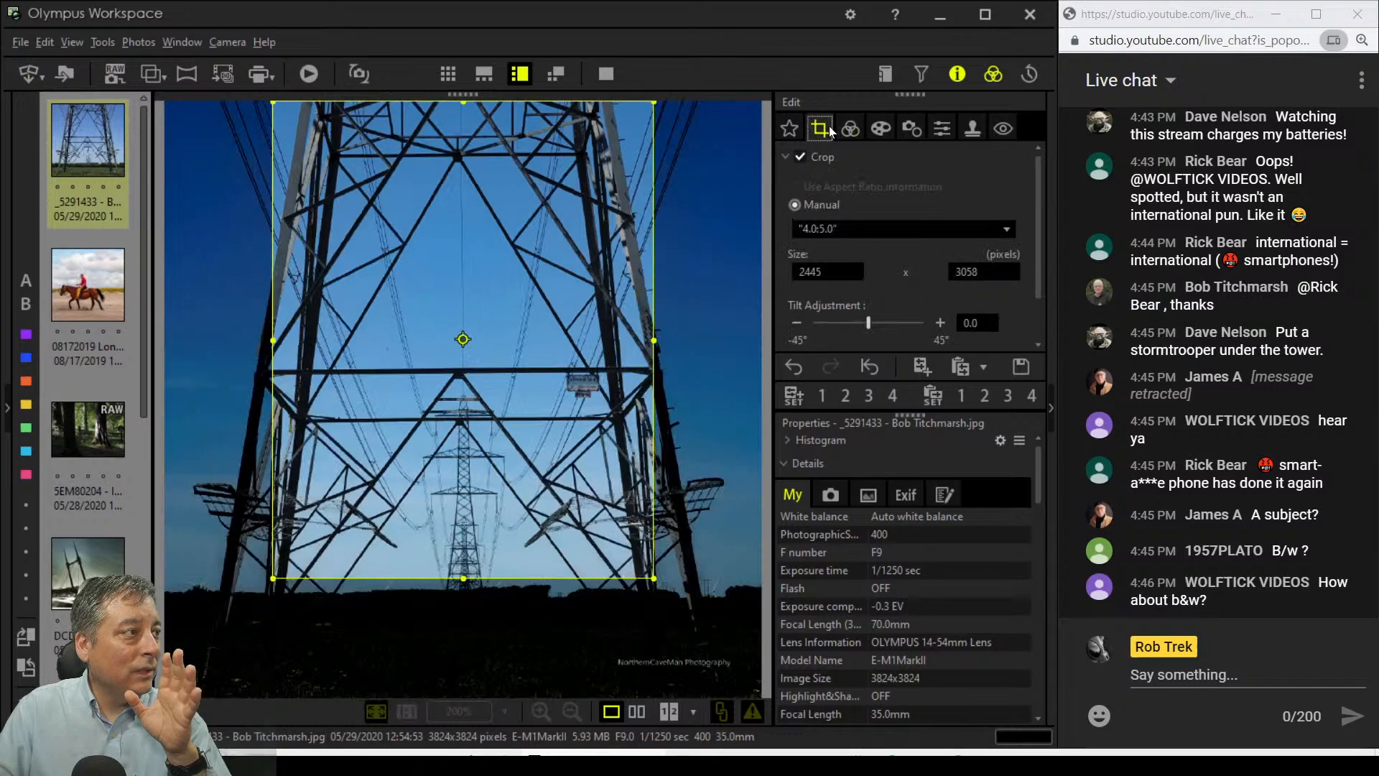
{"action": "left_click", "coordinate": [852, 229]}
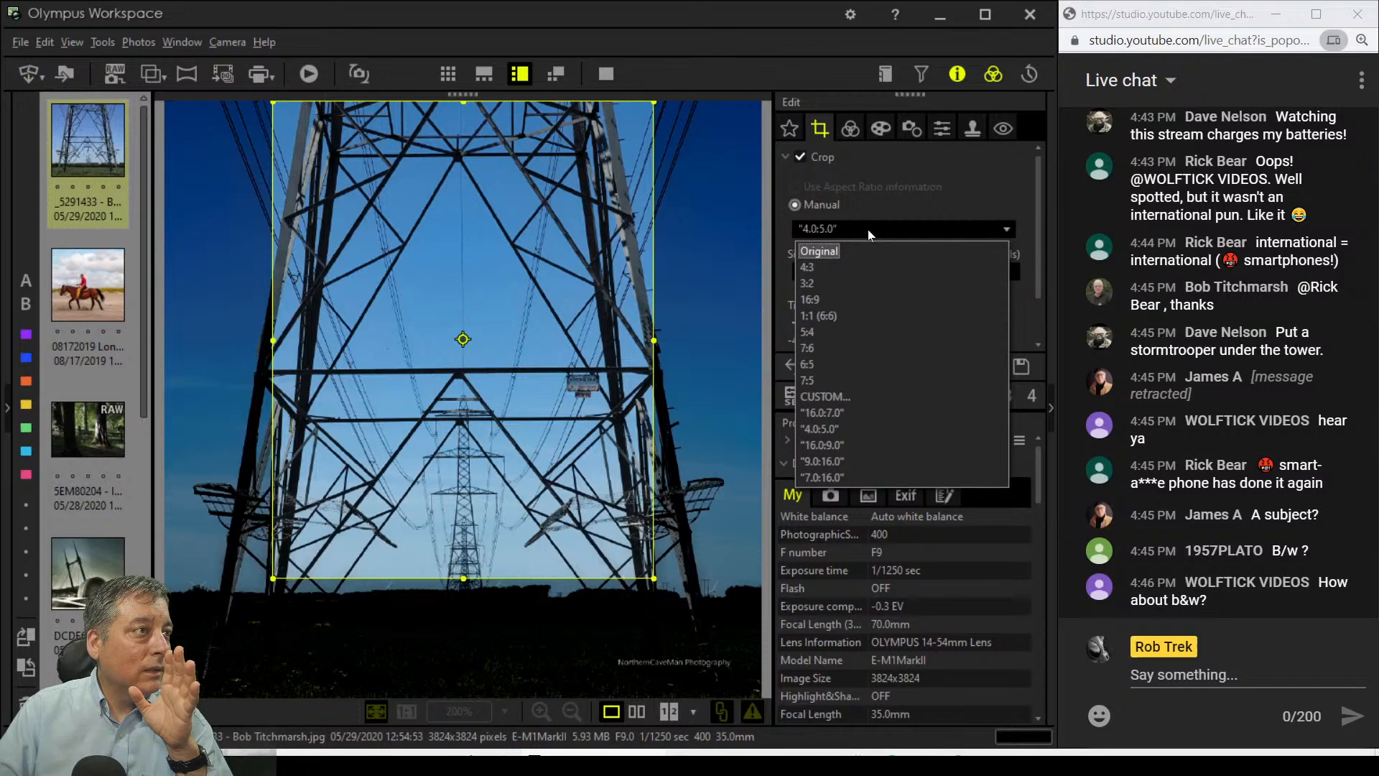
Step: Enter a custom 3:4 aspect ratio and raise the crop's bottom edge above the field
{"action": "left_click", "coordinate": [826, 396]}
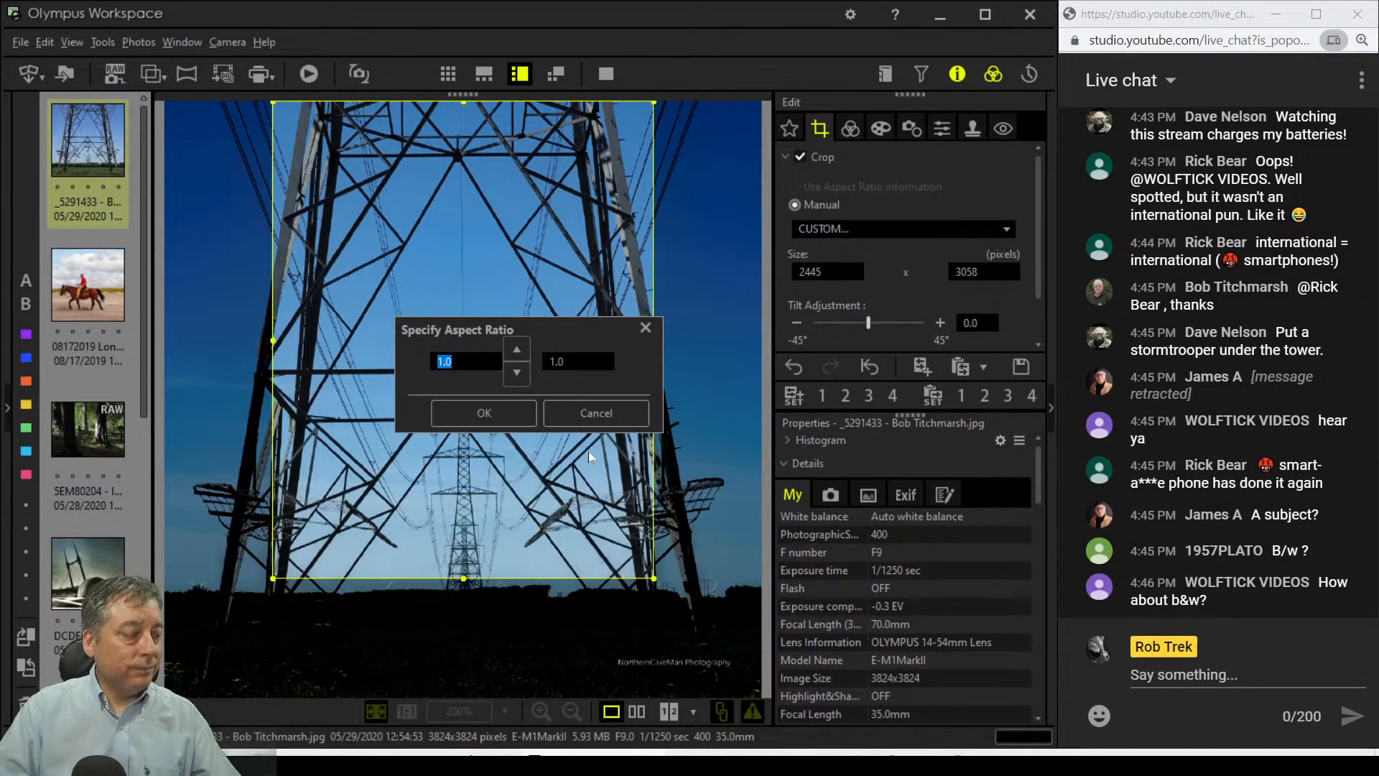
{"action": "type", "text": "3"}
{"action": "key", "text": "Tab"}
{"action": "type", "text": "4"}
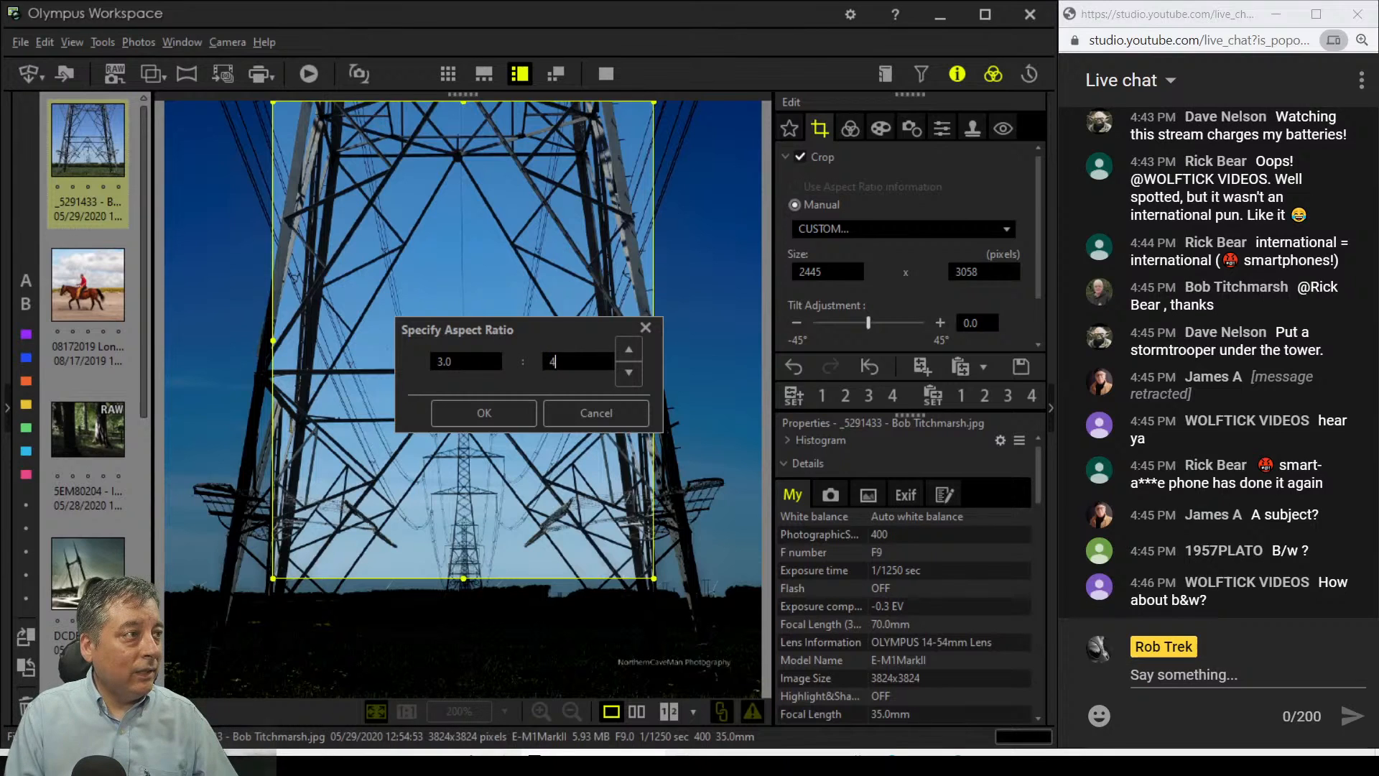
{"action": "key", "text": "Return"}
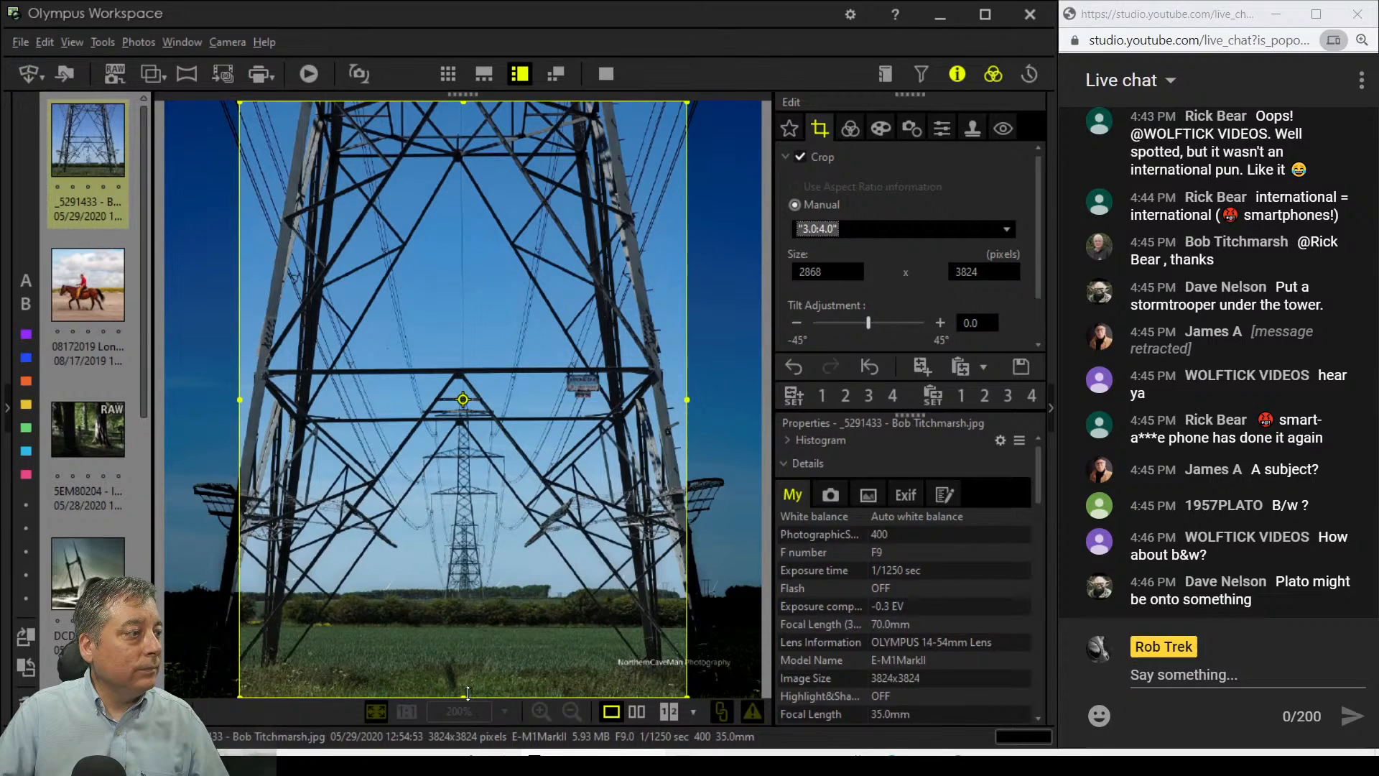
{"action": "left_click_drag", "start_coordinate": [468, 693], "coordinate": [506, 525]}
Step: Switch to 1:1 (6:6), pull the bottom up to 3076 x 3076, and compare crop and result
{"action": "left_click", "coordinate": [952, 230]}
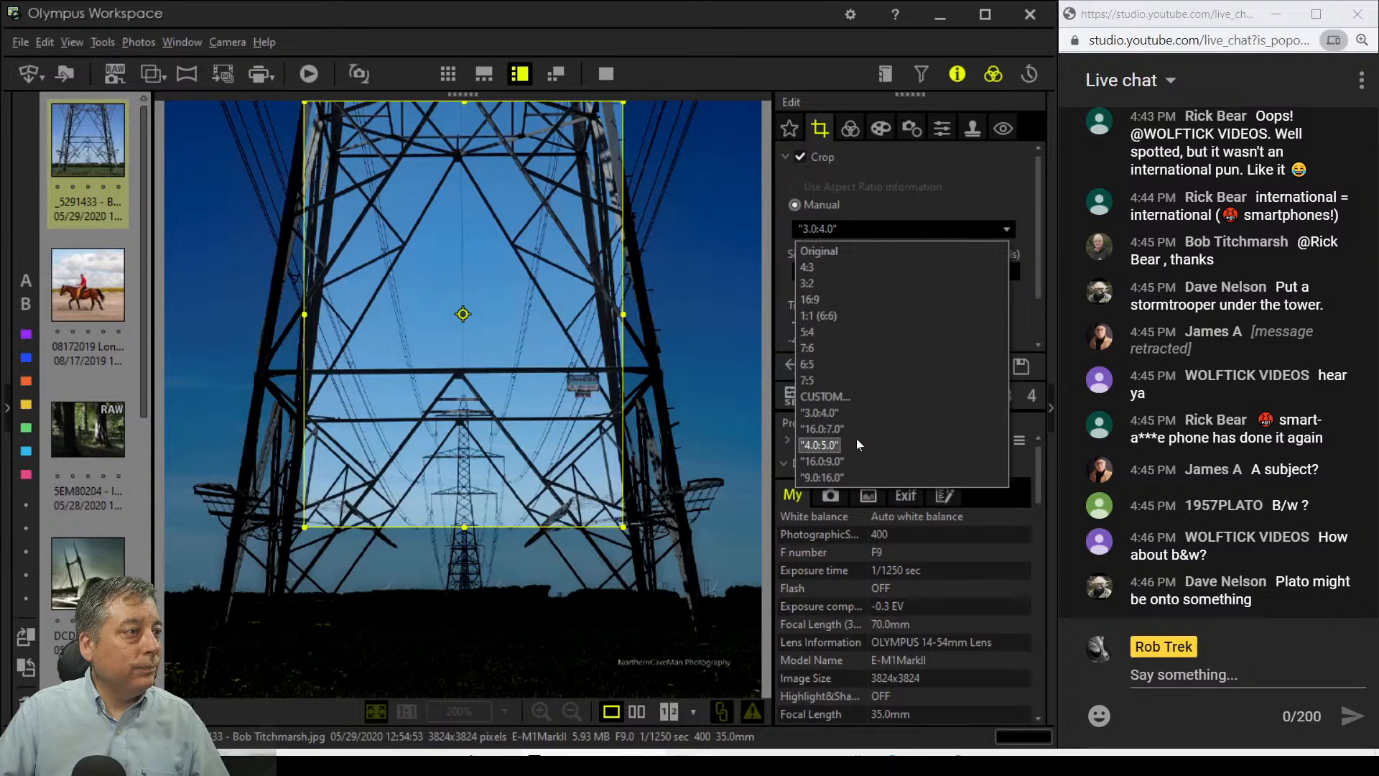
{"action": "left_click", "coordinate": [858, 315]}
{"action": "left_click_drag", "start_coordinate": [468, 696], "coordinate": [481, 580]}
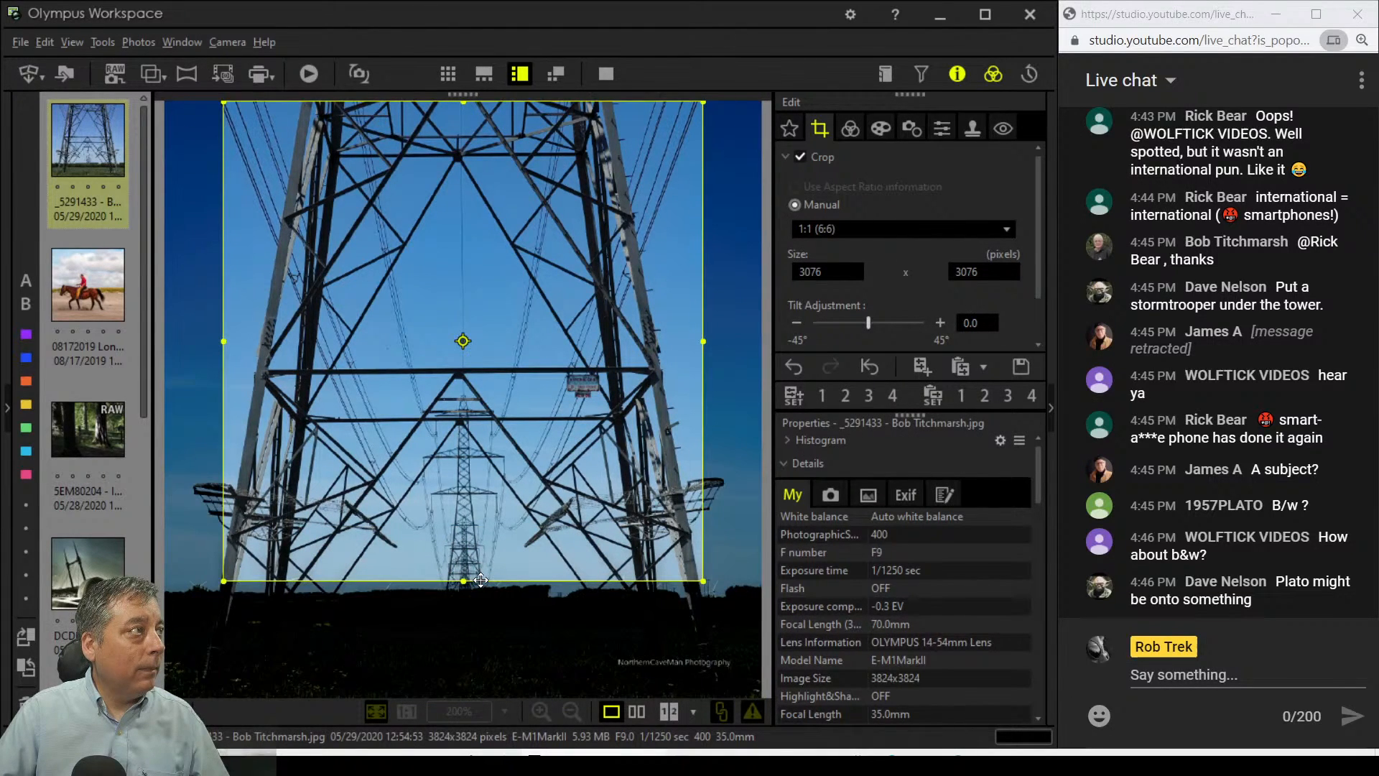
{"action": "left_click", "coordinate": [847, 129]}
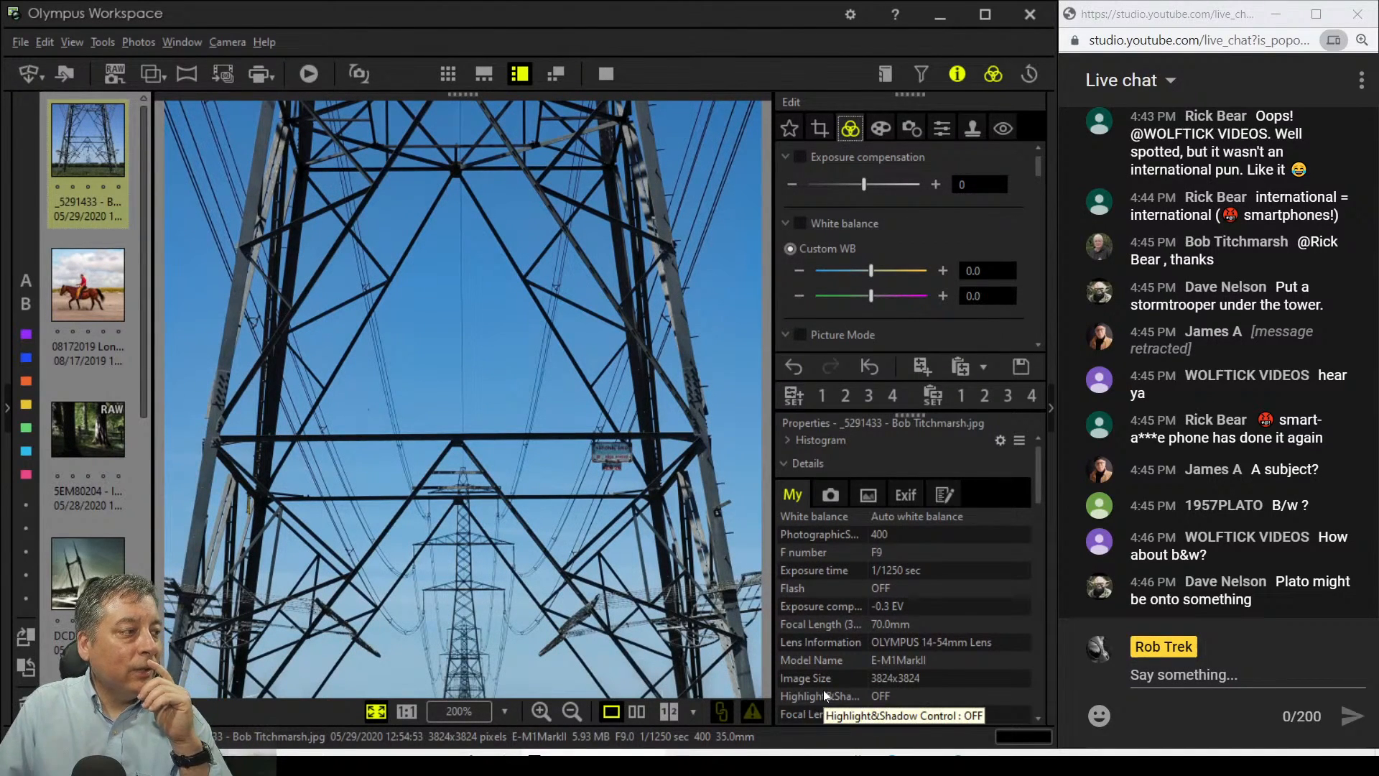
{"action": "left_click", "coordinate": [819, 128]}
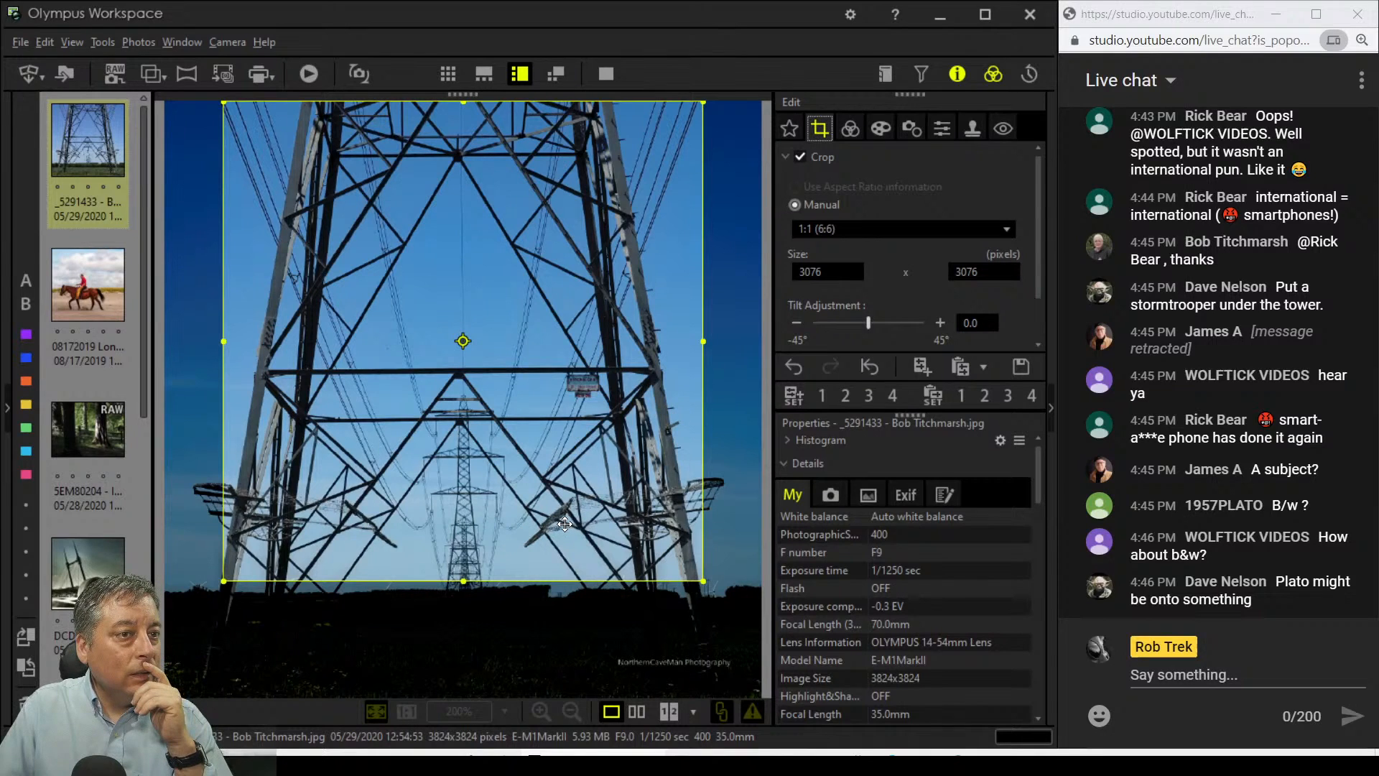
{"action": "left_click", "coordinate": [850, 128]}
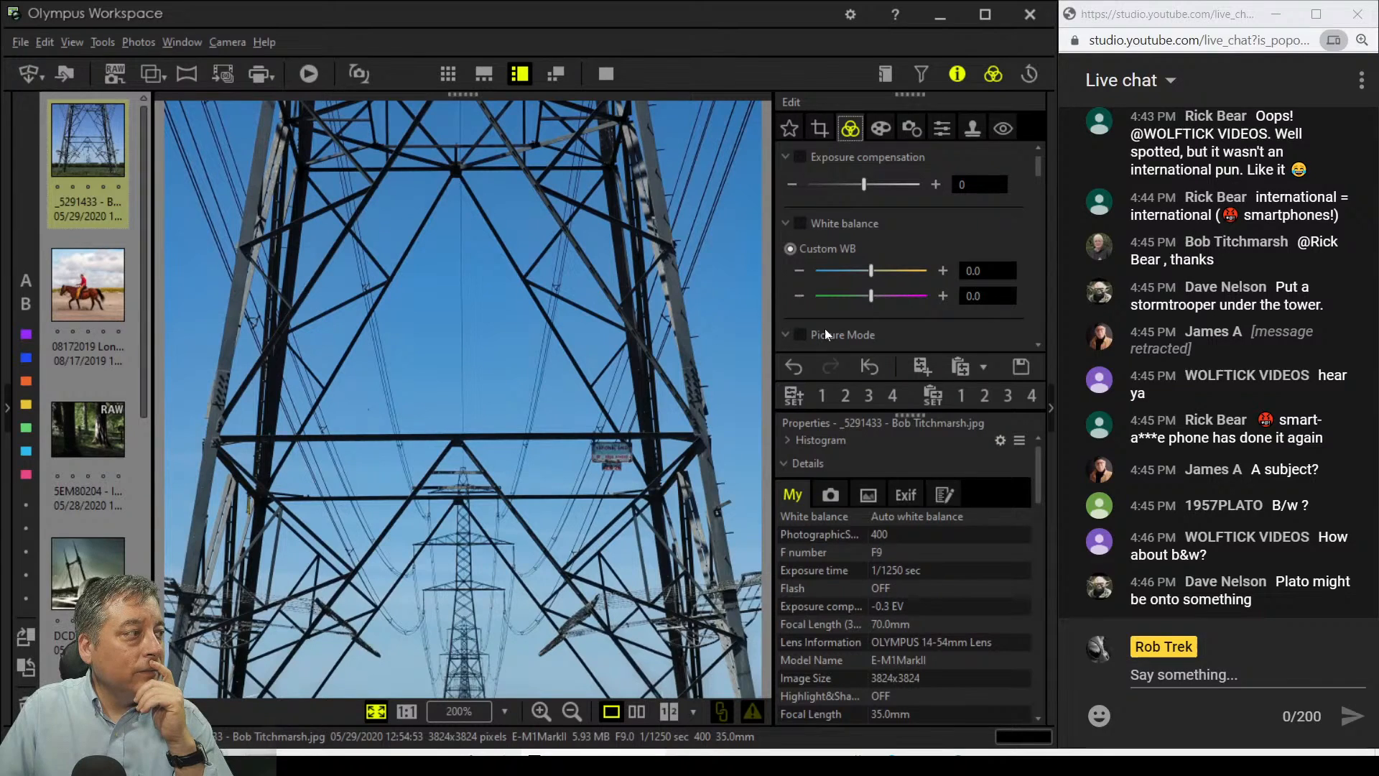
{"action": "left_click", "coordinate": [819, 128]}
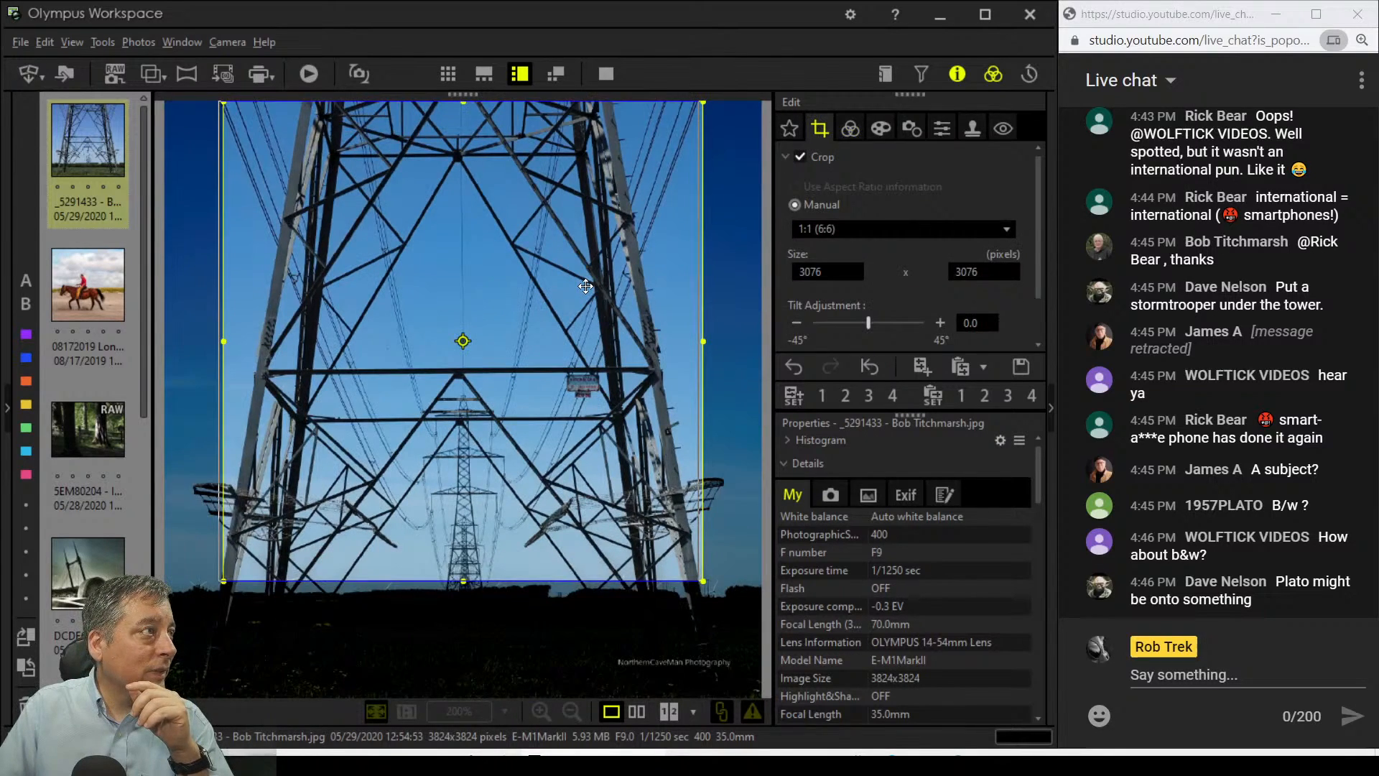
{"action": "left_click", "coordinate": [850, 129]}
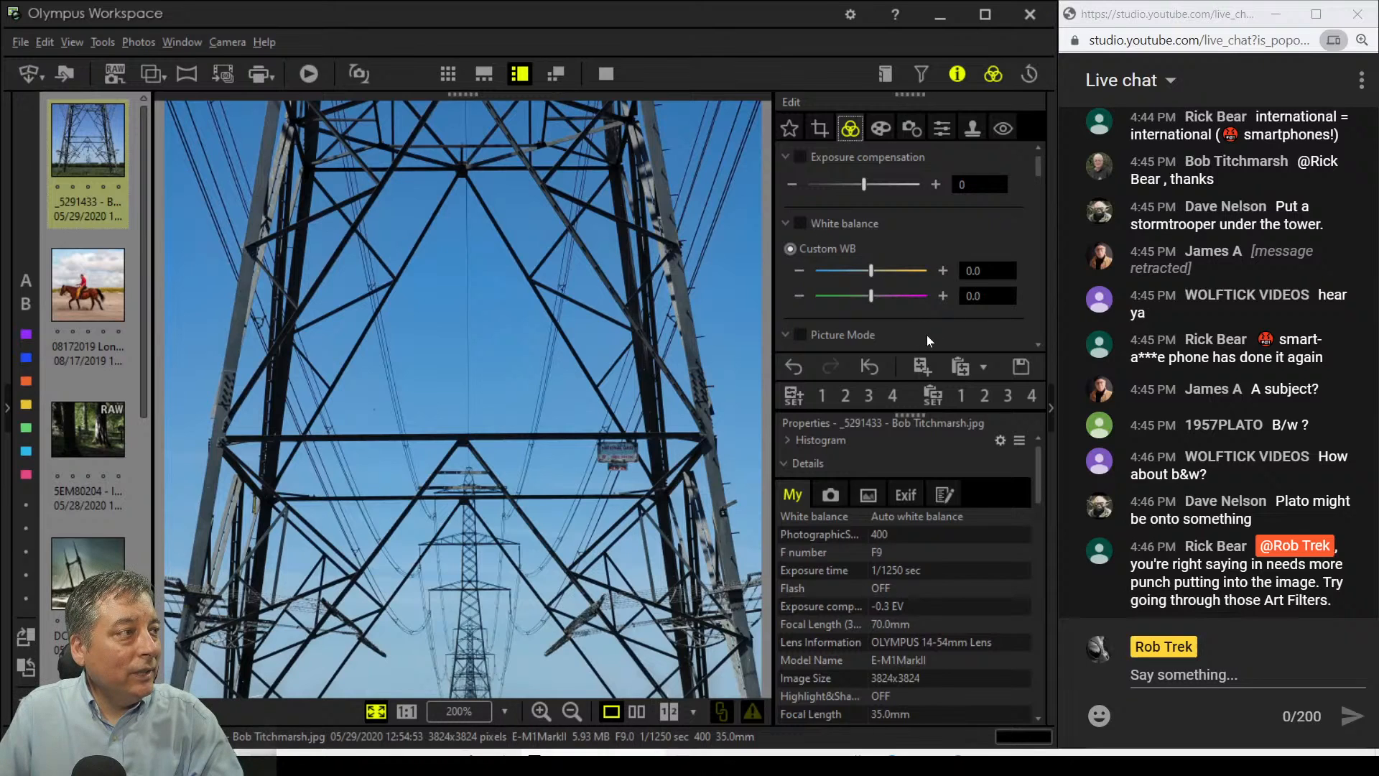
Step: Apply the Dramatic Tone II art filter to the pylon photo
{"action": "scroll", "coordinate": [926, 335], "scroll_direction": "down", "scroll_amount": 1}
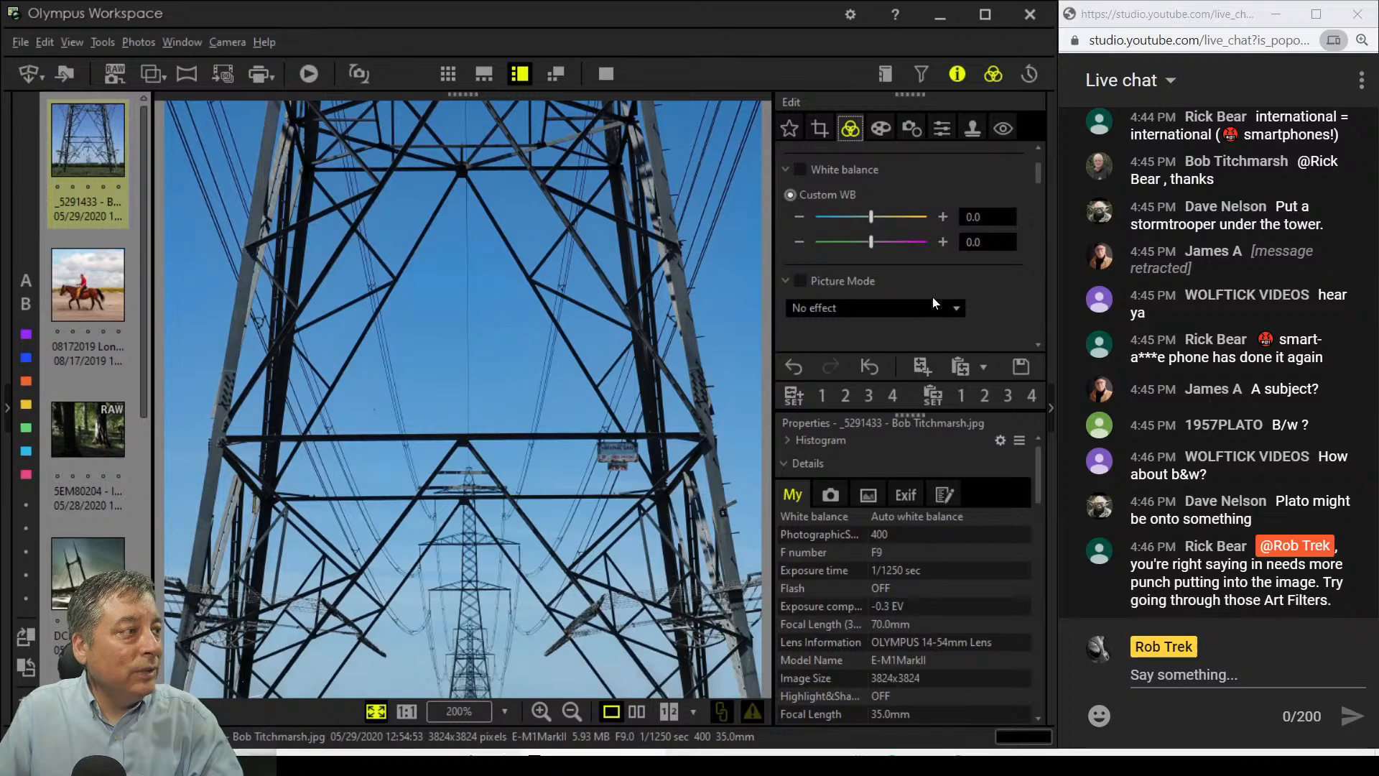
{"action": "scroll", "coordinate": [933, 297], "scroll_direction": "up", "scroll_amount": 1}
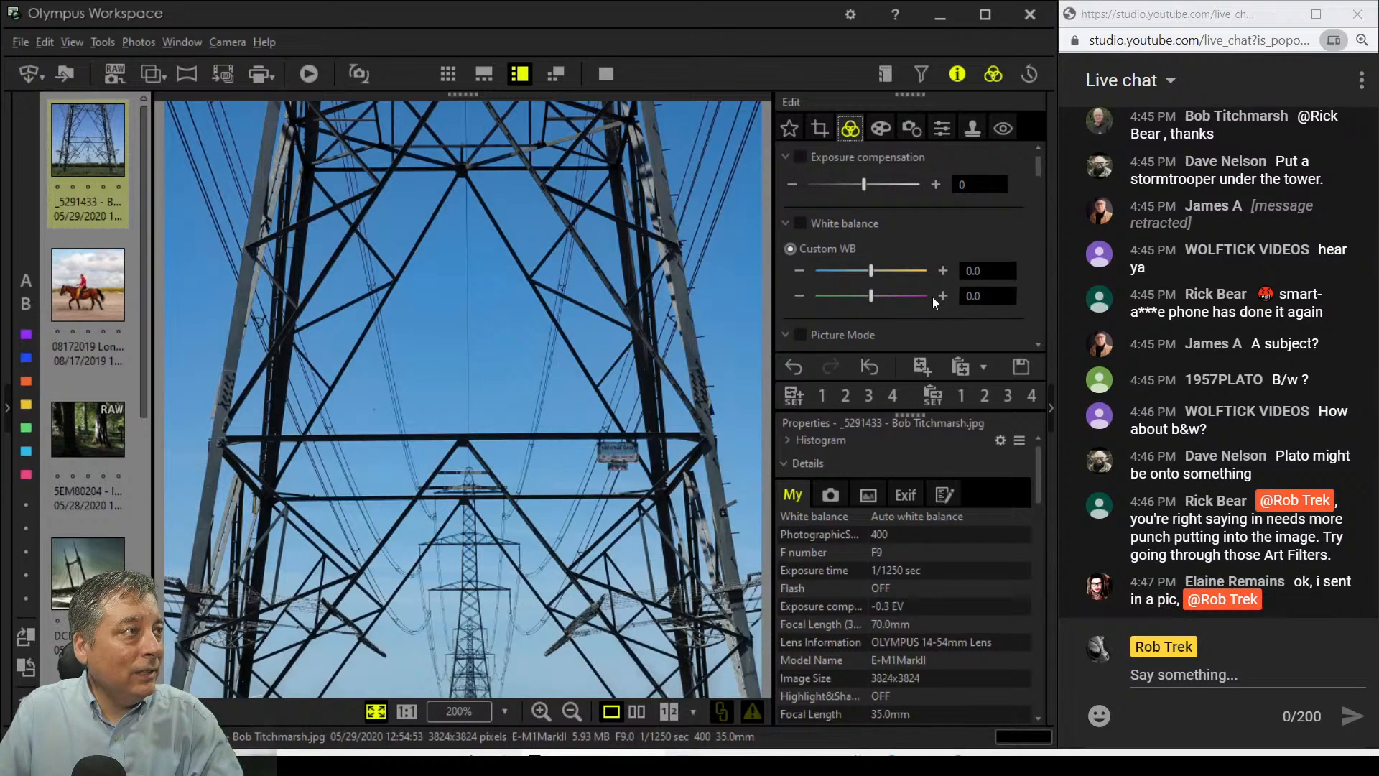
{"action": "left_click", "coordinate": [882, 130]}
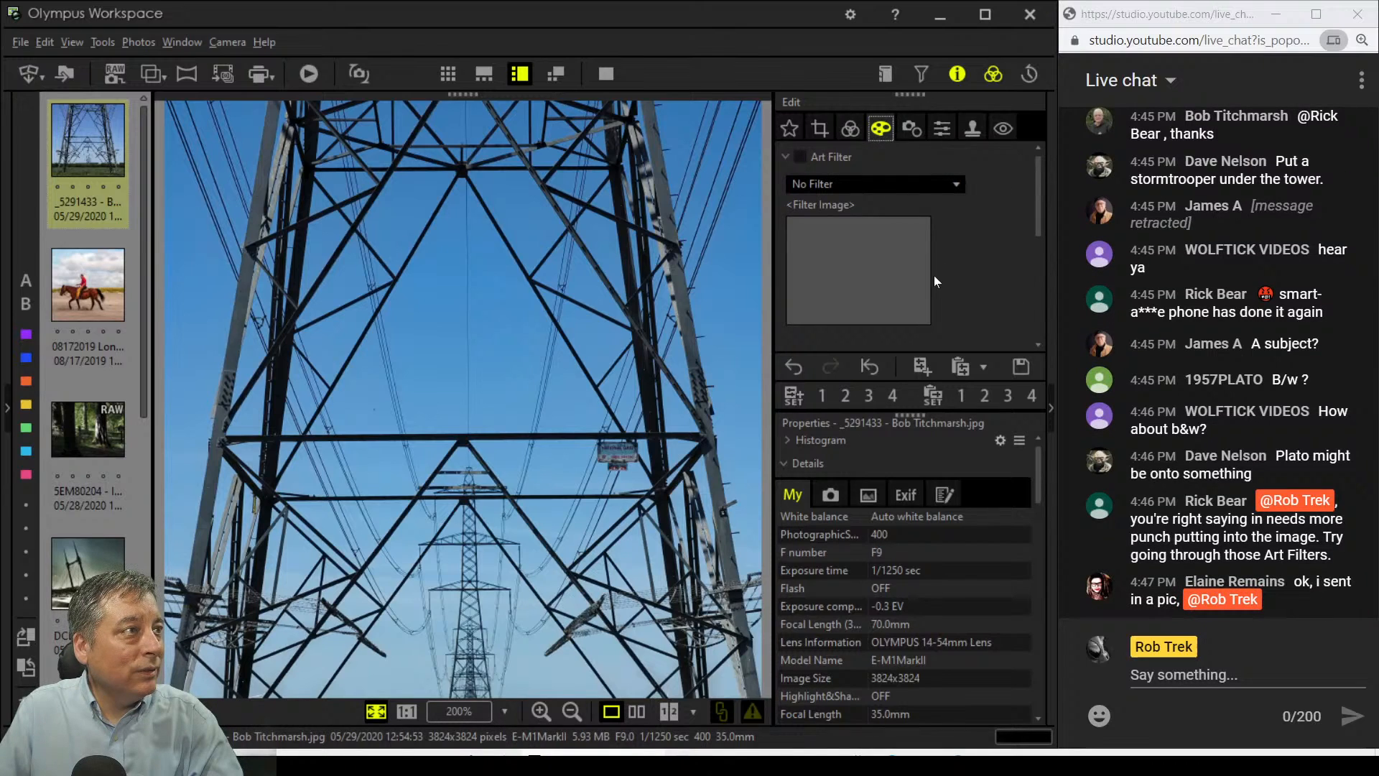
{"action": "left_click", "coordinate": [937, 185]}
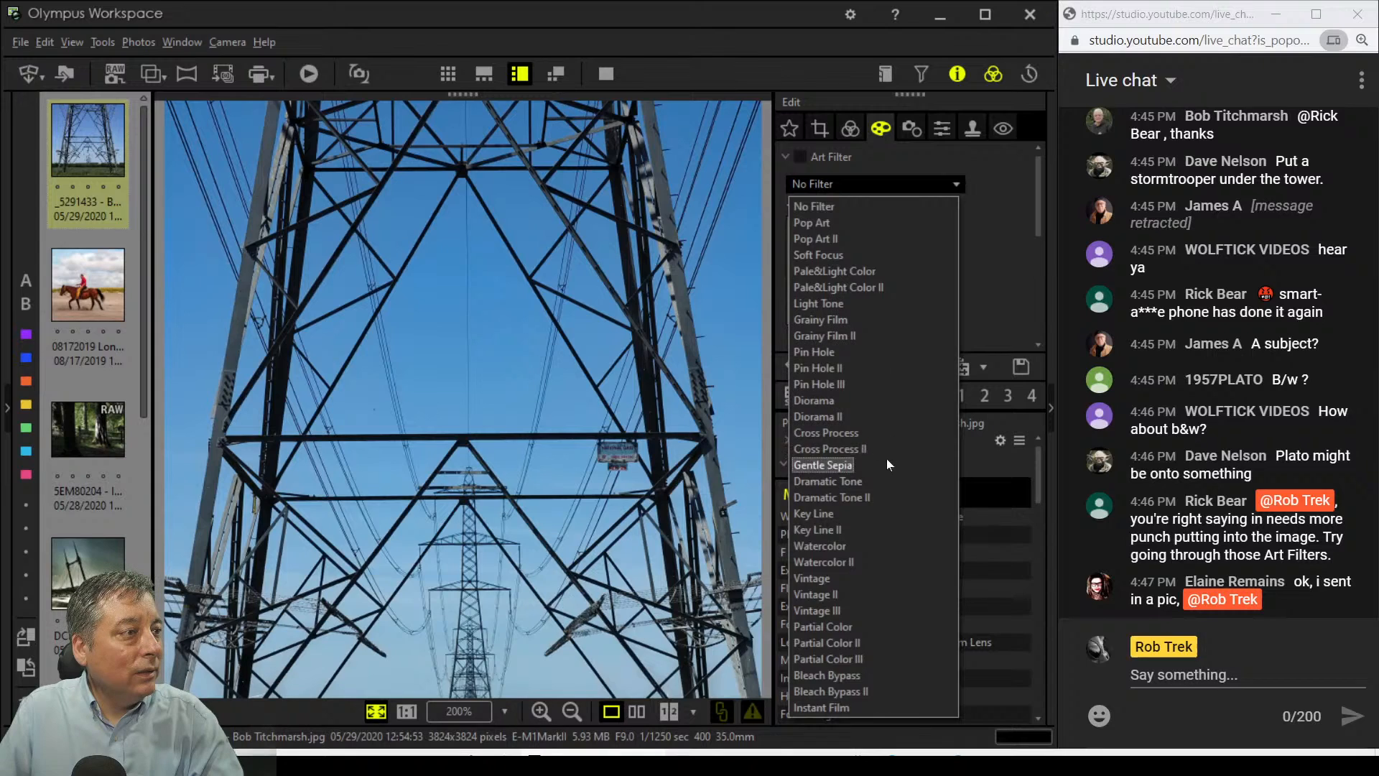
{"action": "left_click", "coordinate": [886, 496]}
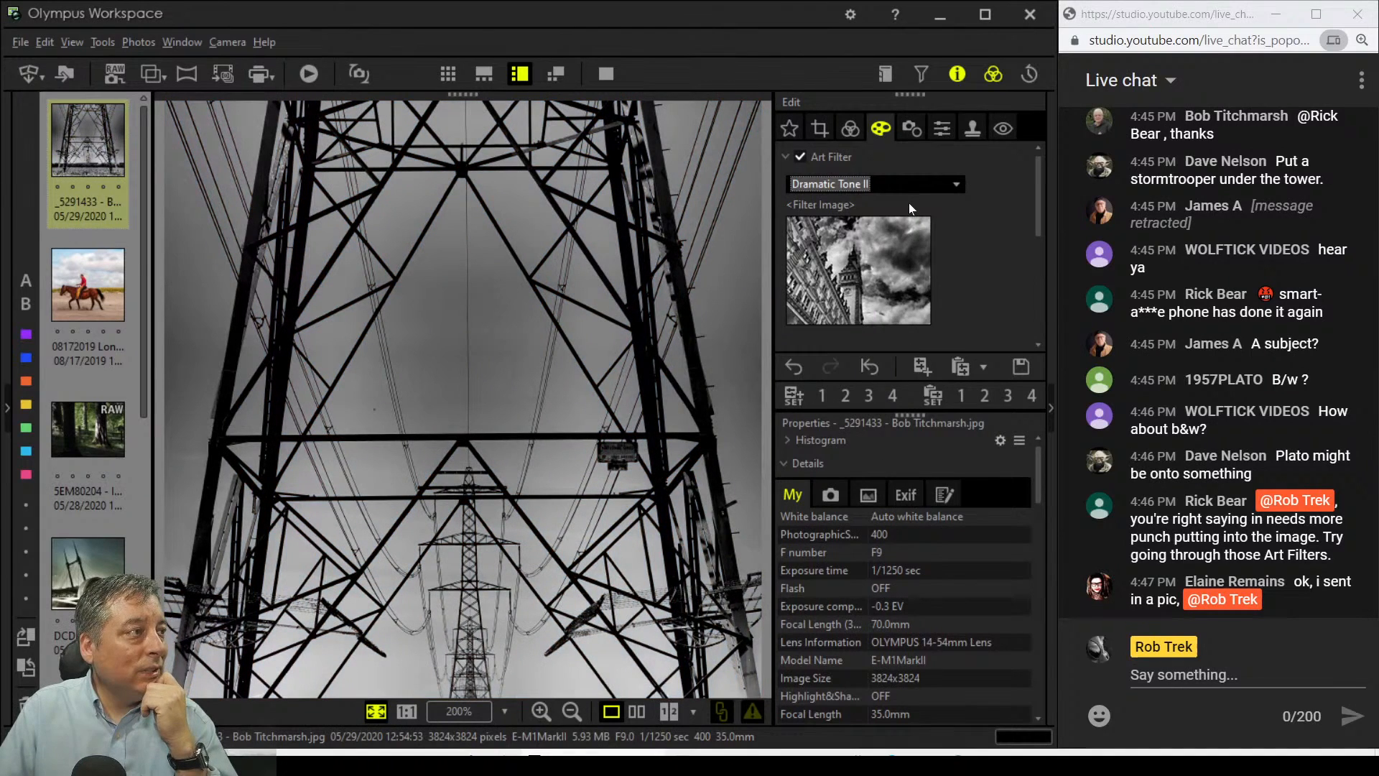
Step: Try Vintage III and Bleach Bypass II, then set the art filter back to No Filter
{"action": "left_click", "coordinate": [910, 186]}
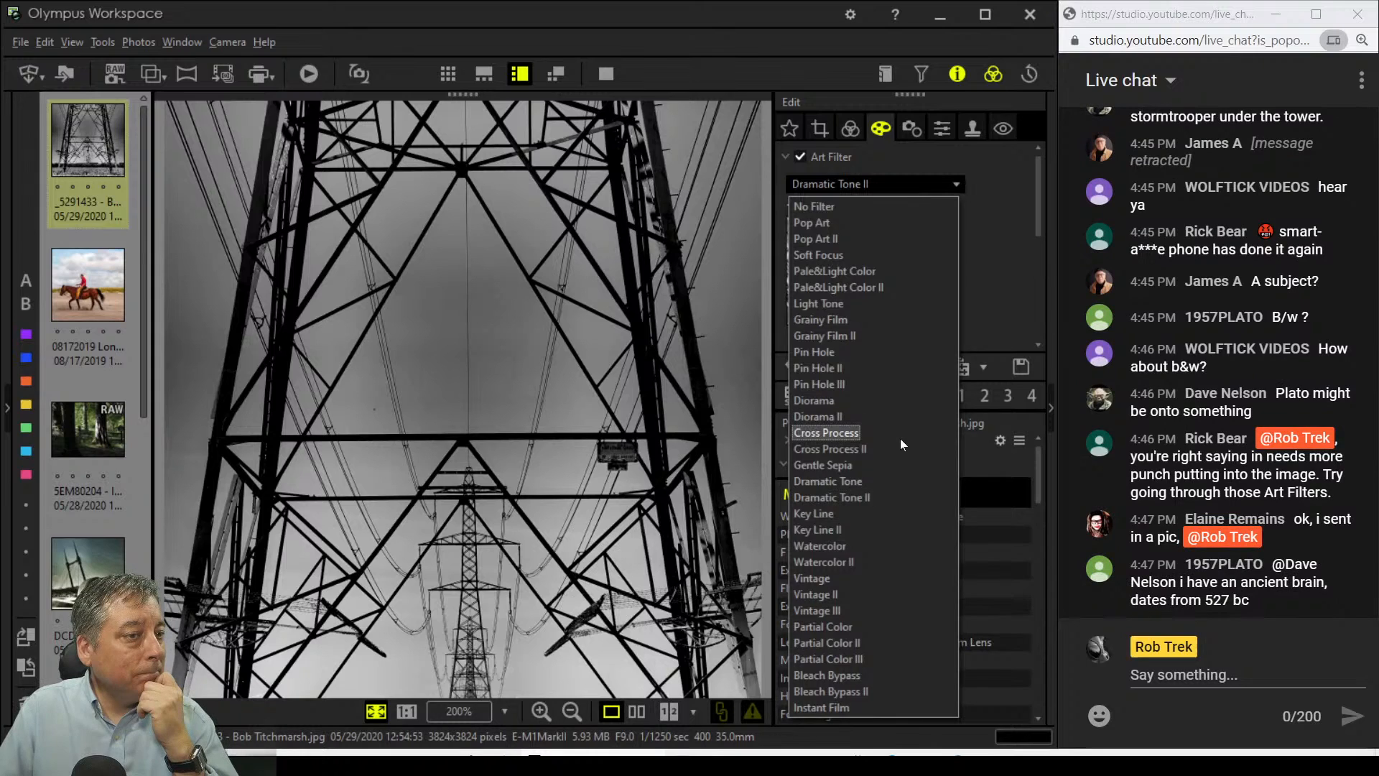
{"action": "left_click", "coordinate": [878, 611]}
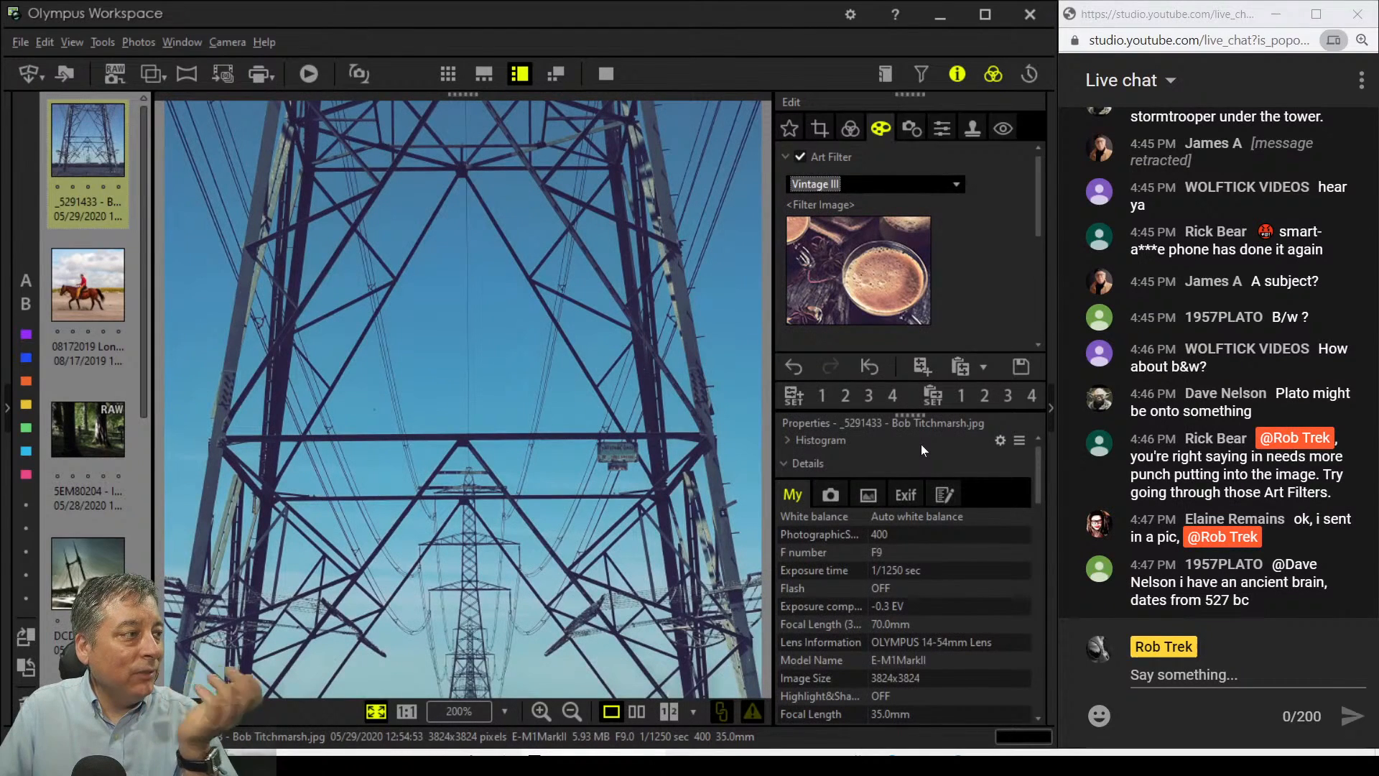
{"action": "left_click", "coordinate": [915, 189]}
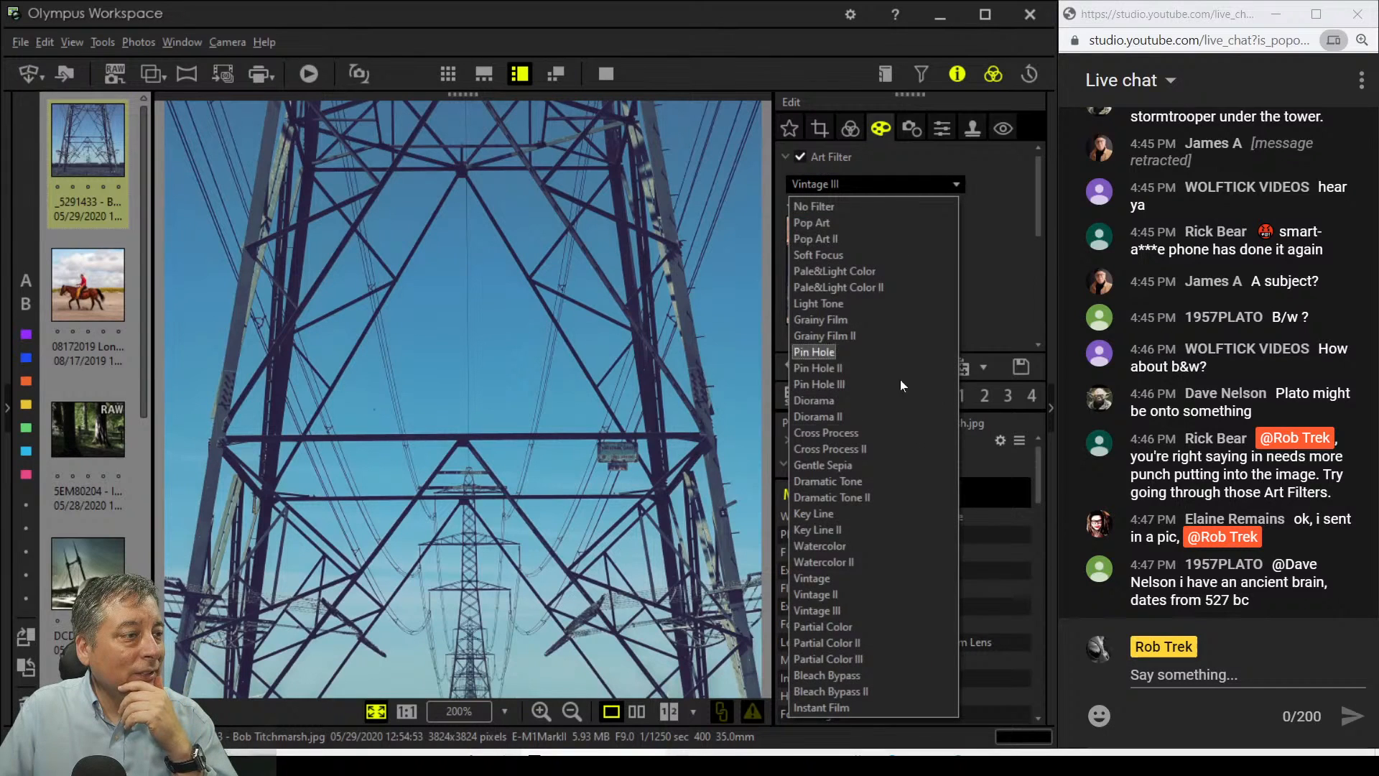
{"action": "left_click", "coordinate": [867, 691]}
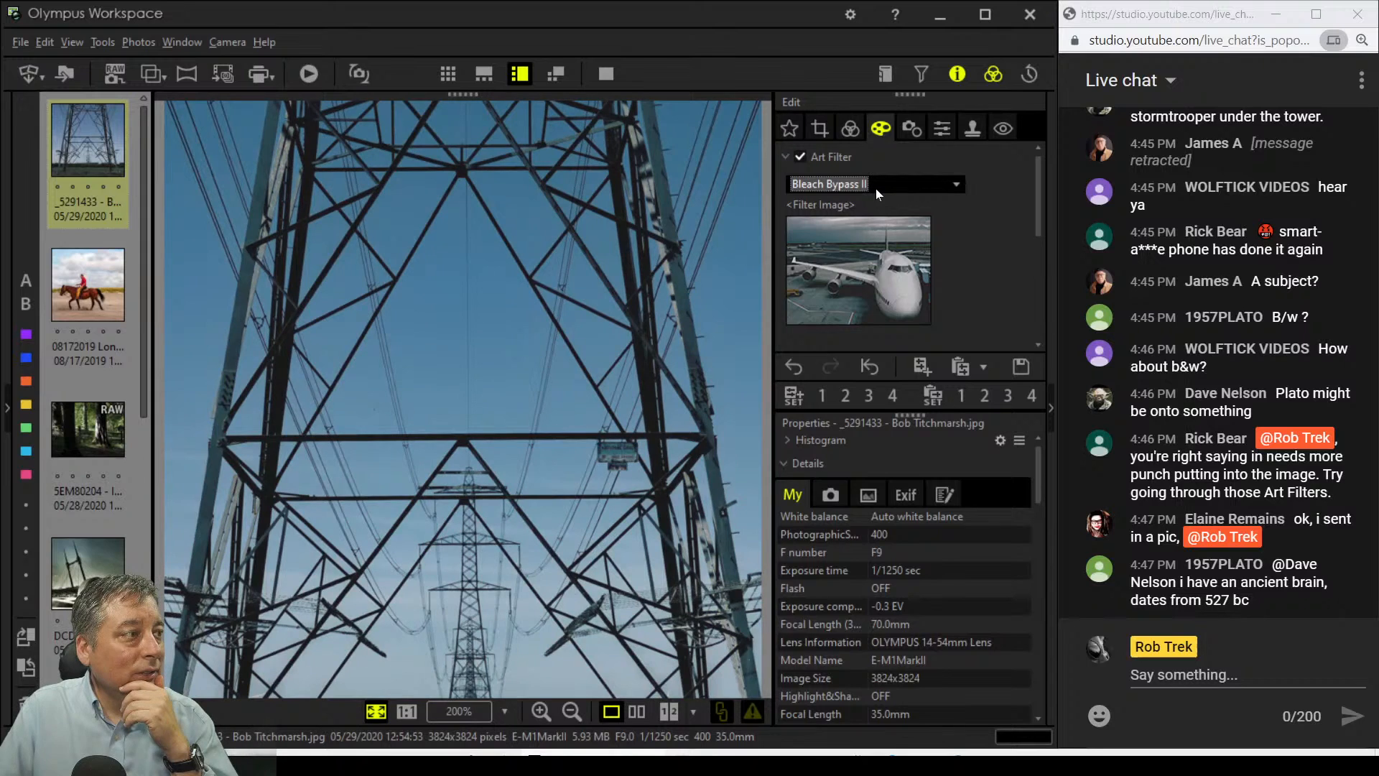
{"action": "left_click", "coordinate": [876, 189]}
{"action": "left_click", "coordinate": [873, 204]}
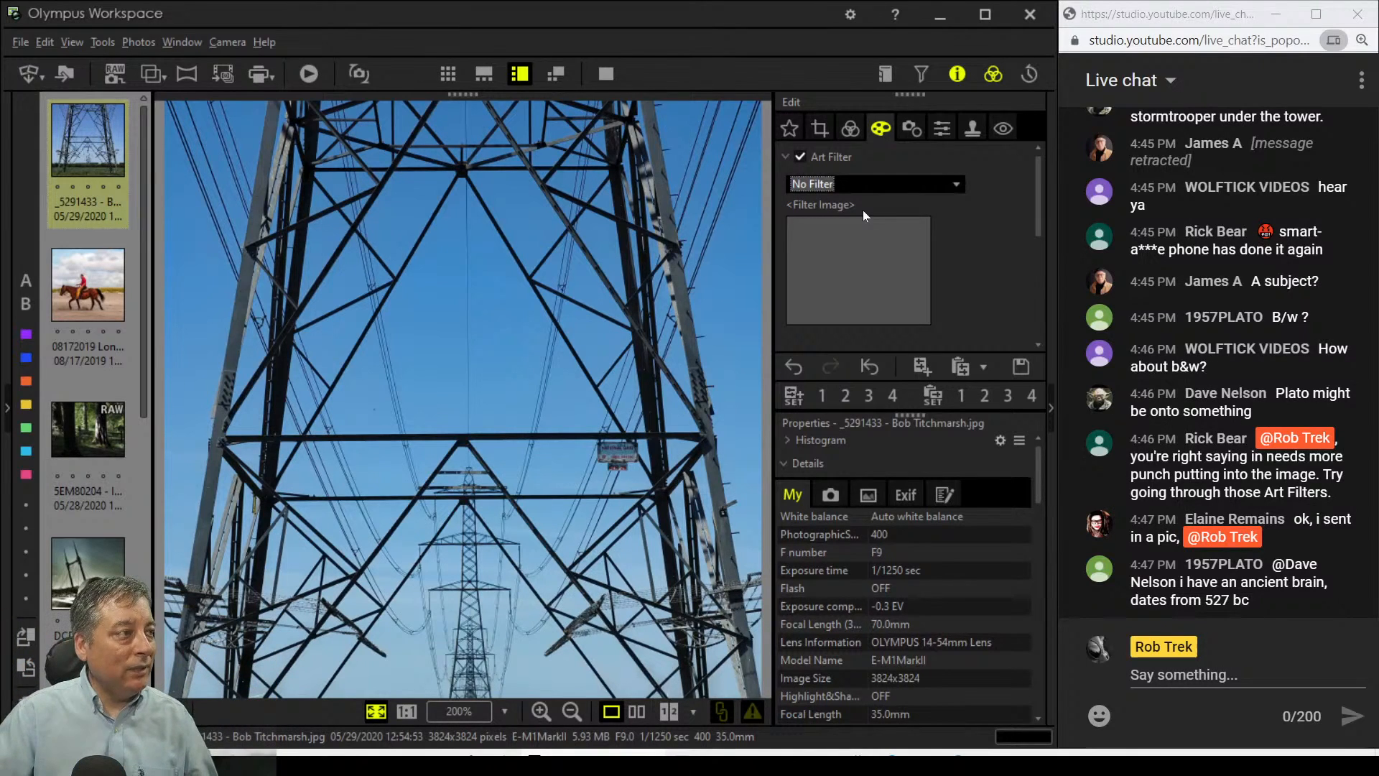
{"action": "left_click", "coordinate": [828, 184]}
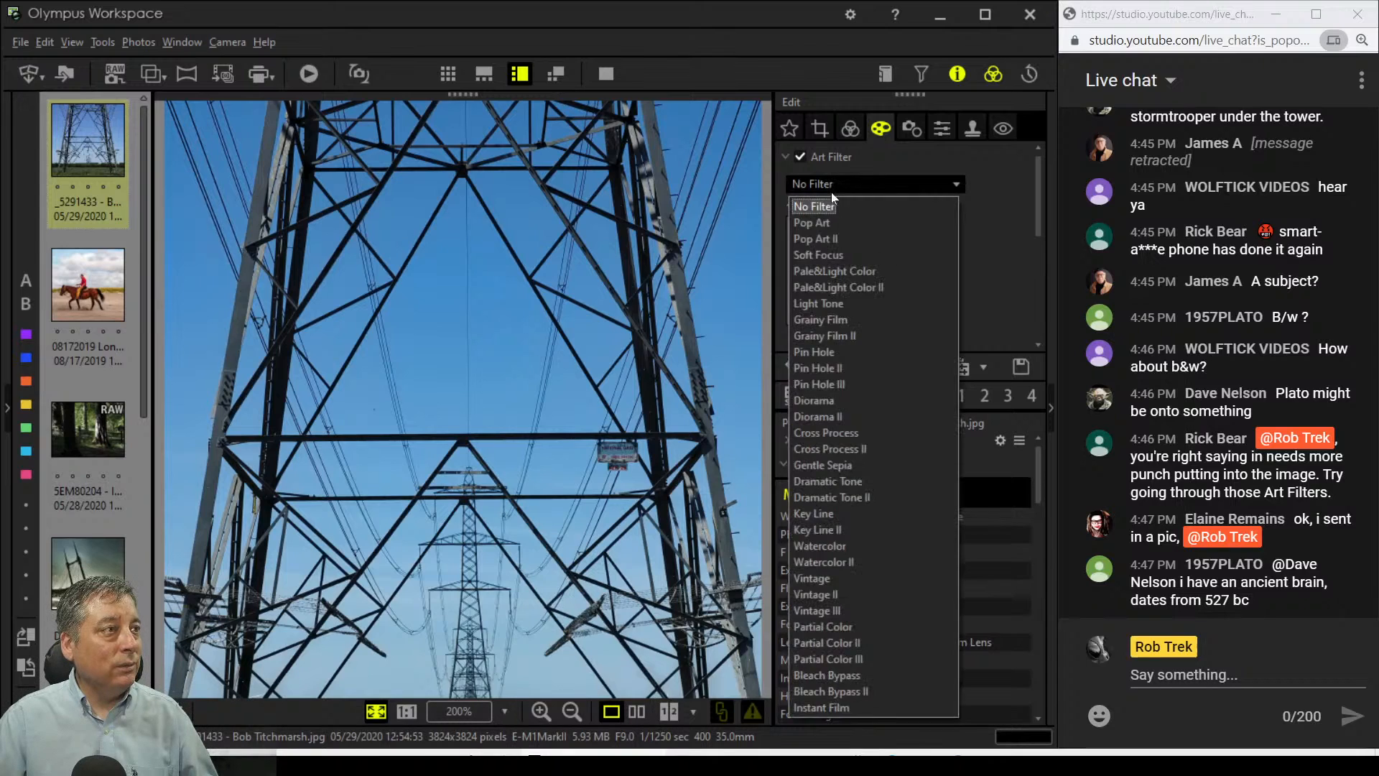
Step: Set Picture Mode to Monochrome with the R:Red B&W filter
{"action": "left_click", "coordinate": [850, 127]}
{"action": "scroll", "coordinate": [898, 328], "scroll_direction": "down", "scroll_amount": 1}
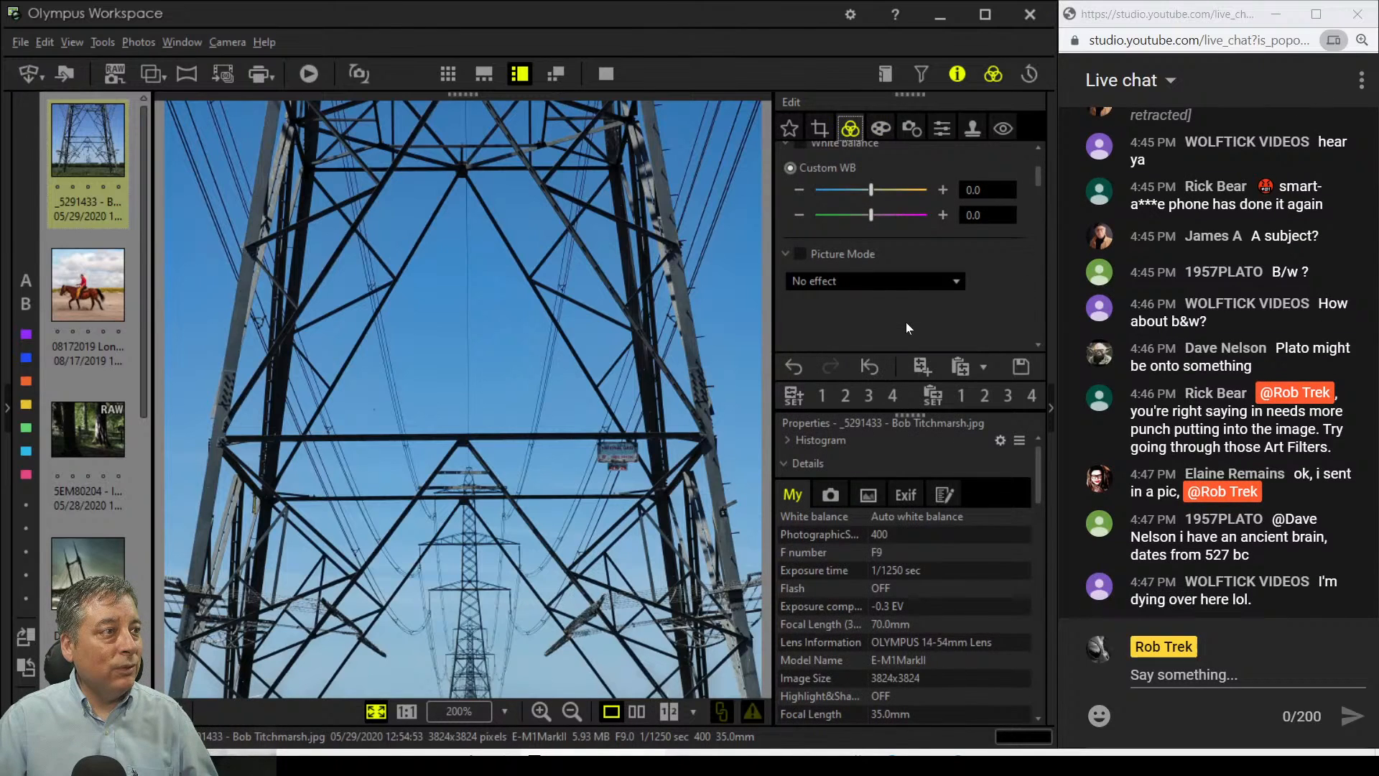
{"action": "left_click", "coordinate": [909, 282]}
{"action": "left_click", "coordinate": [894, 320]}
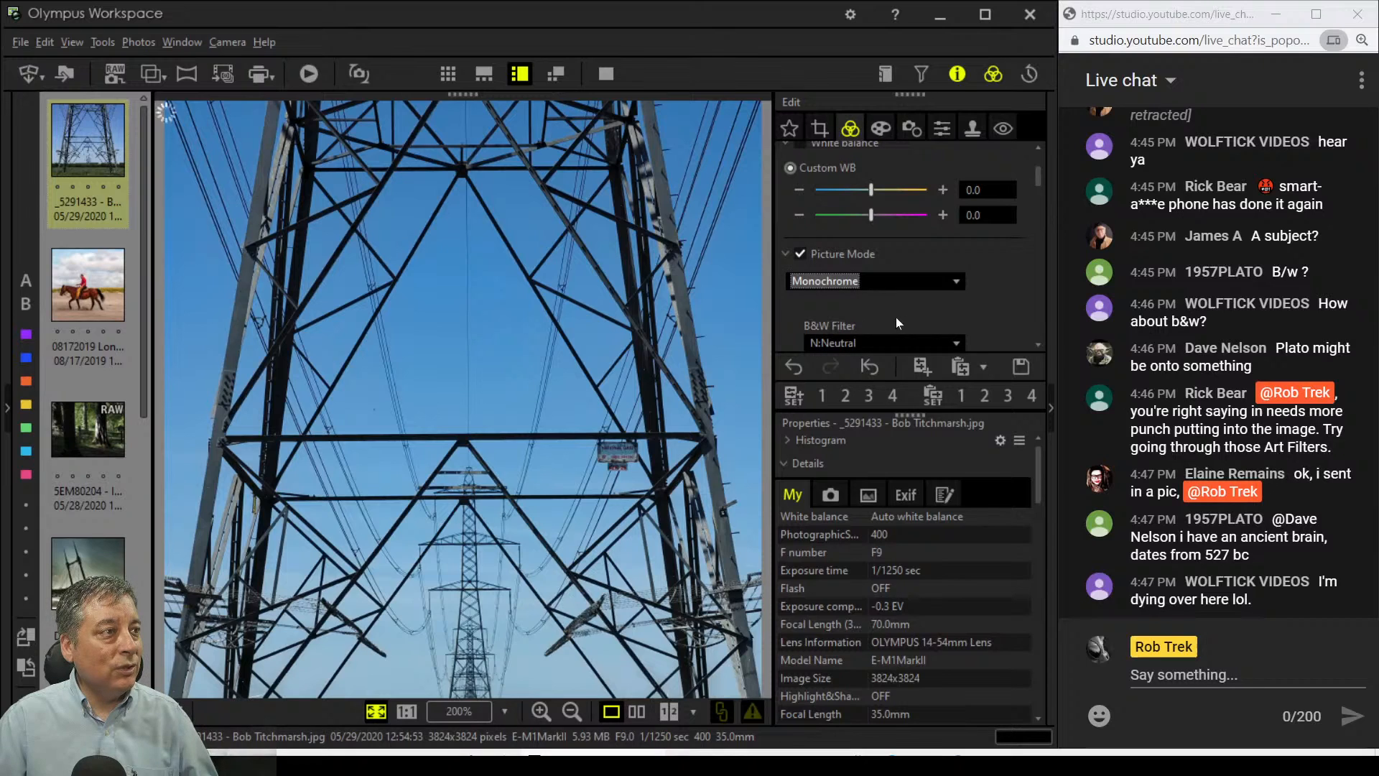
{"action": "scroll", "coordinate": [942, 317], "scroll_direction": "down", "scroll_amount": 1}
{"action": "left_click", "coordinate": [942, 316]}
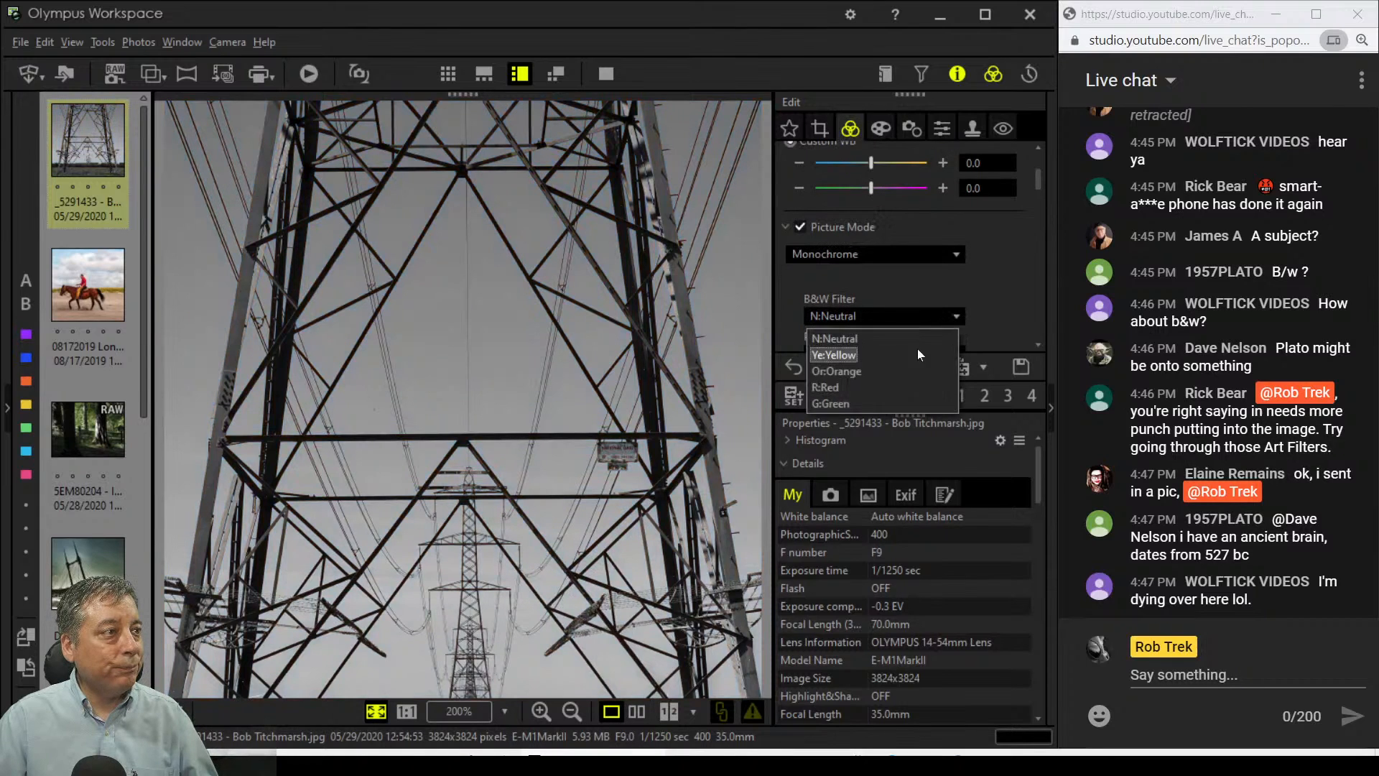
{"action": "left_click", "coordinate": [898, 388]}
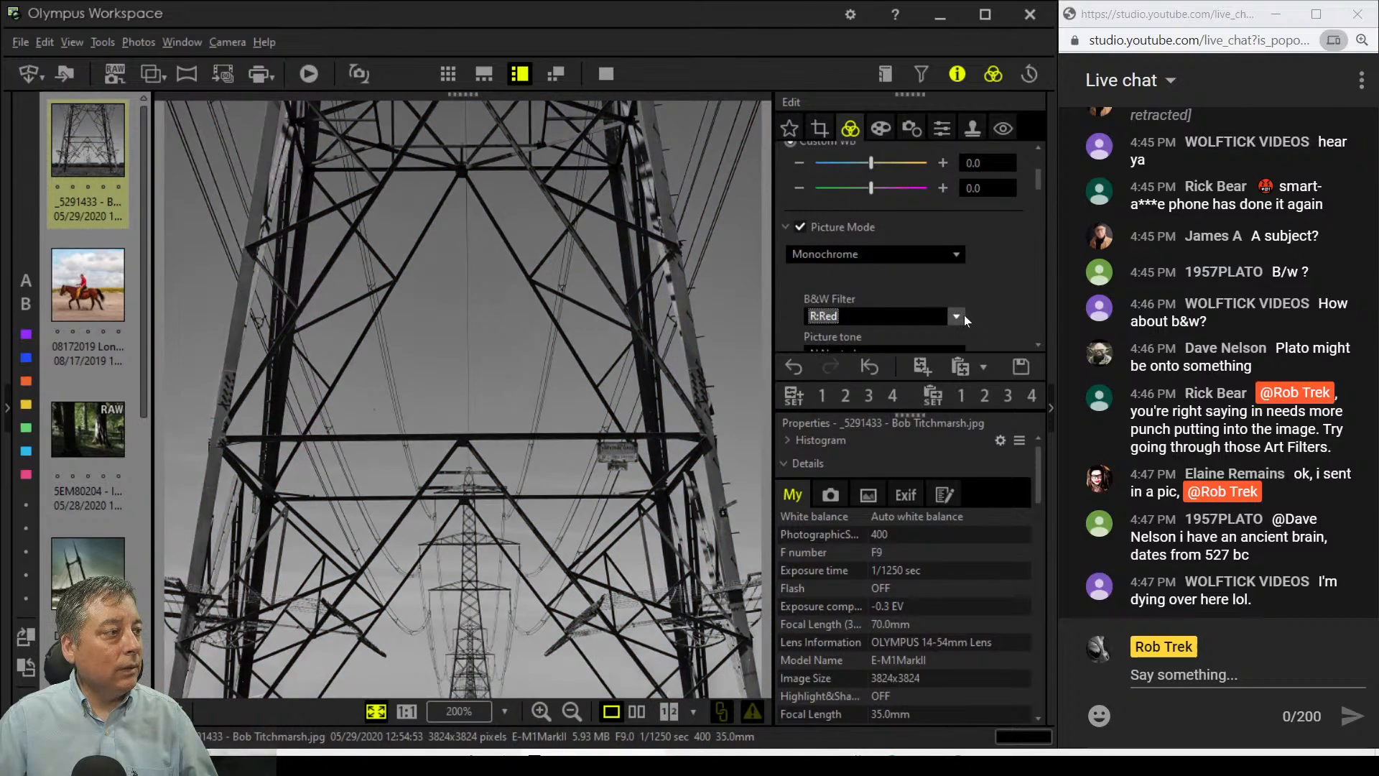
Step: Raise Dehaze to 92 and Clarity to 21
{"action": "scroll", "coordinate": [990, 294], "scroll_direction": "down", "scroll_amount": 3}
{"action": "left_click_drag", "start_coordinate": [810, 305], "coordinate": [890, 307]}
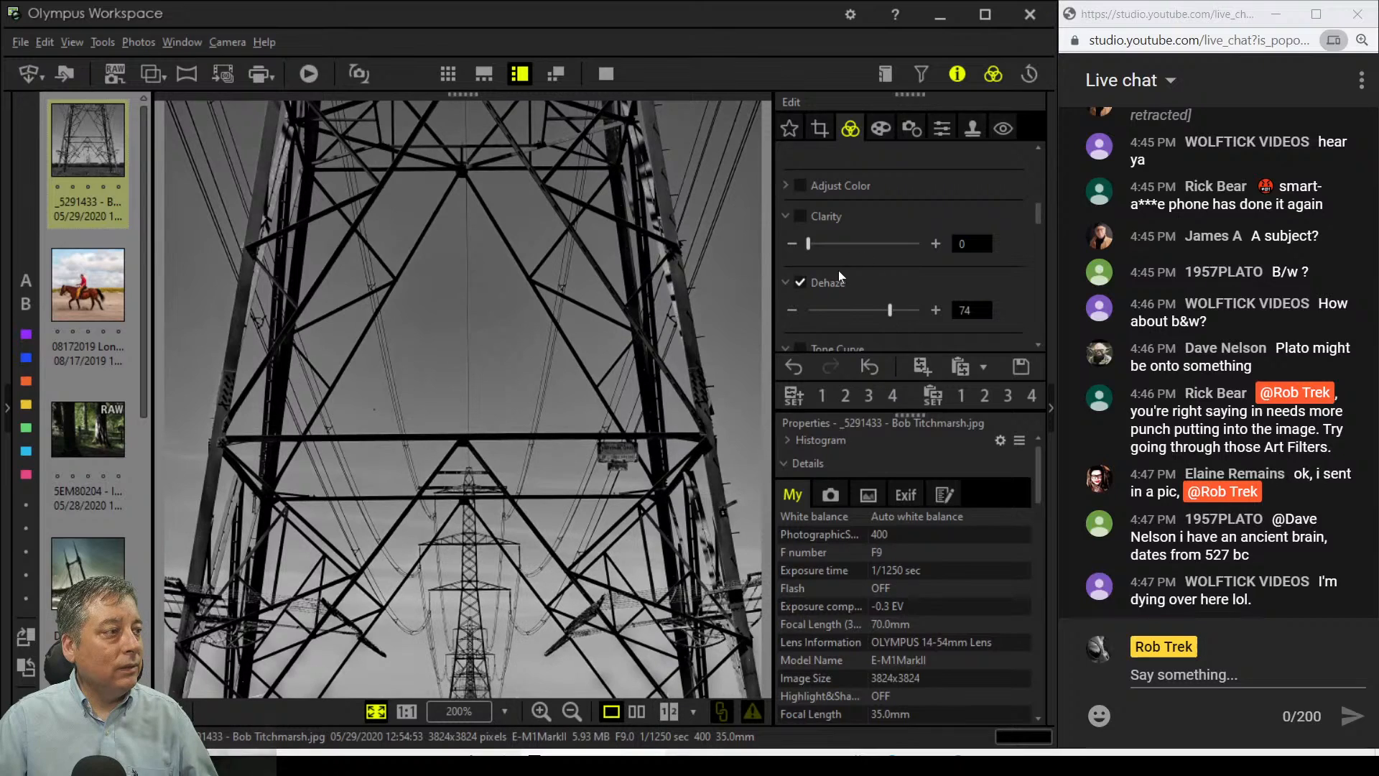
{"action": "left_click_drag", "start_coordinate": [894, 314], "coordinate": [910, 315]}
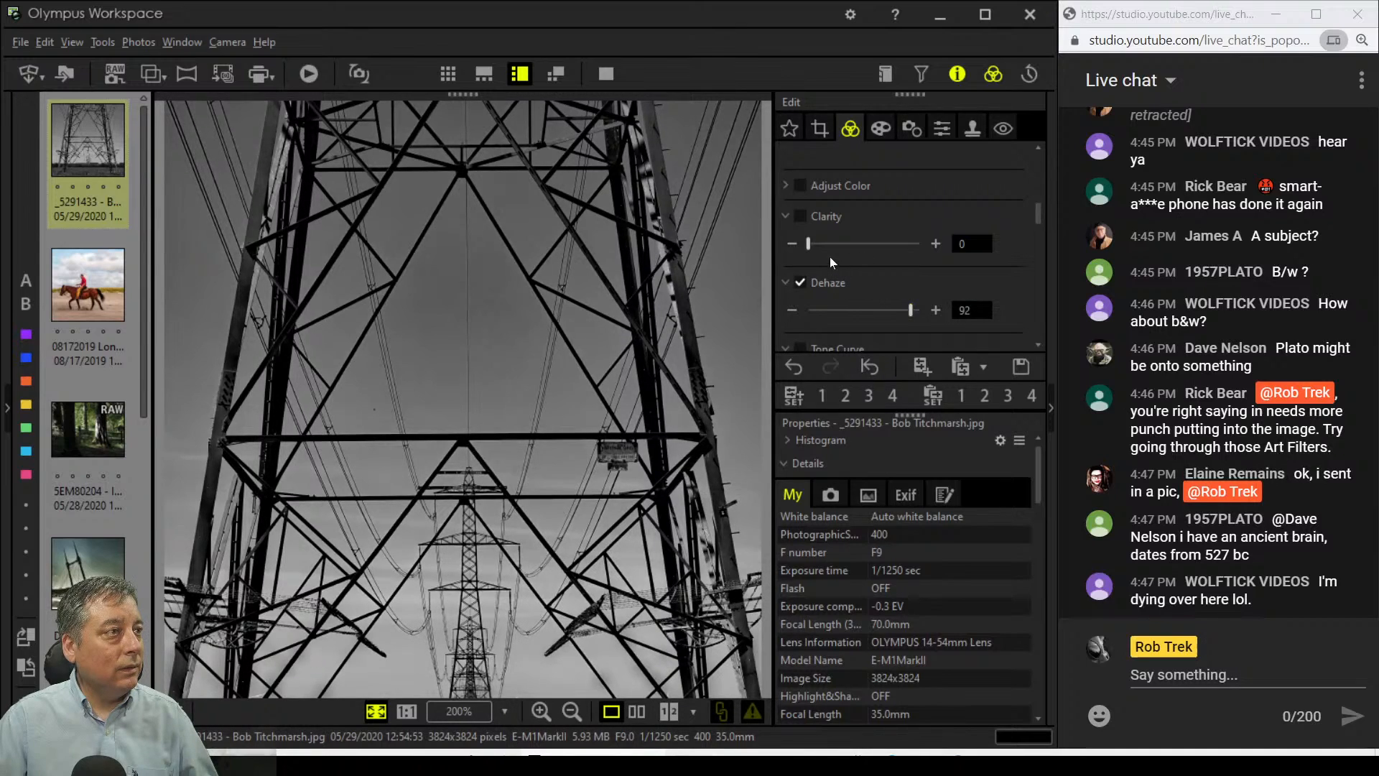
{"action": "left_click_drag", "start_coordinate": [809, 244], "coordinate": [832, 245]}
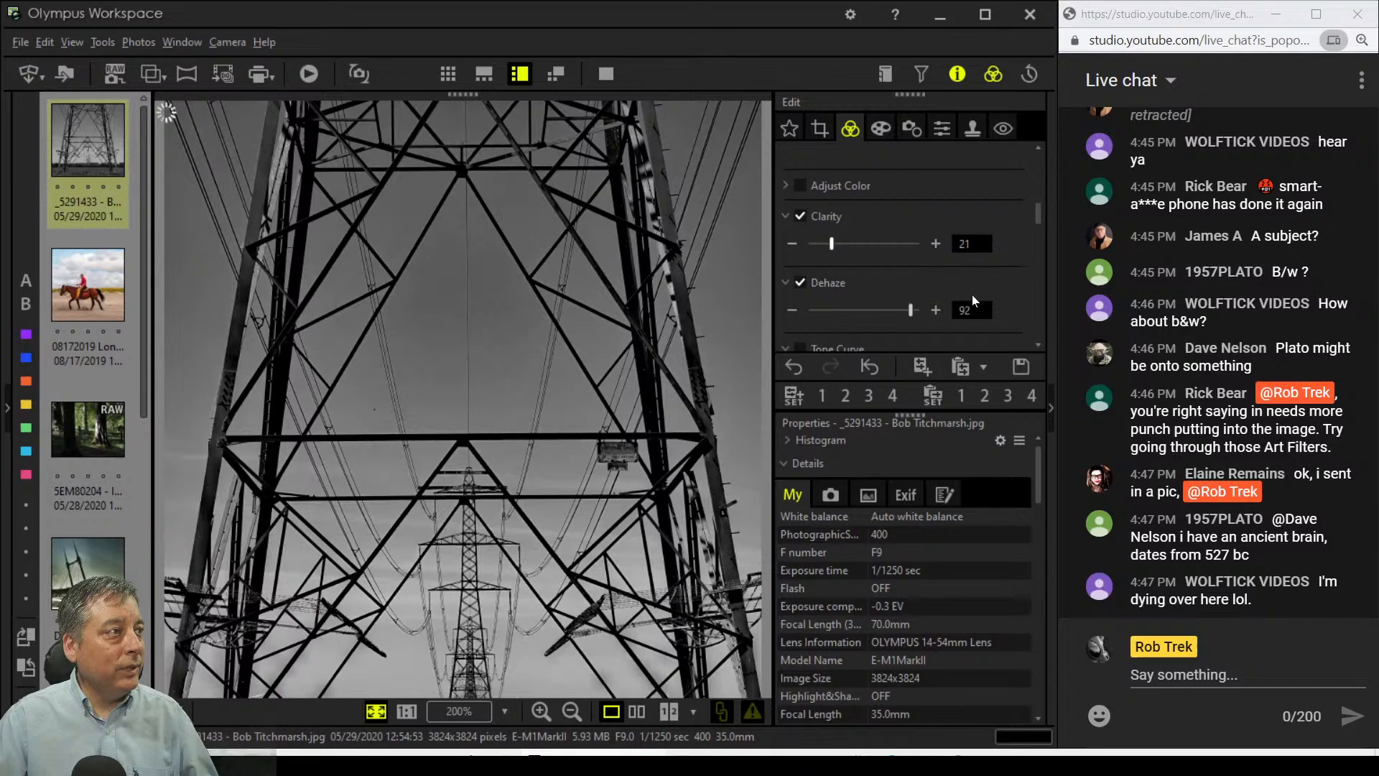
{"action": "scroll", "coordinate": [990, 283], "scroll_direction": "down", "scroll_amount": 1}
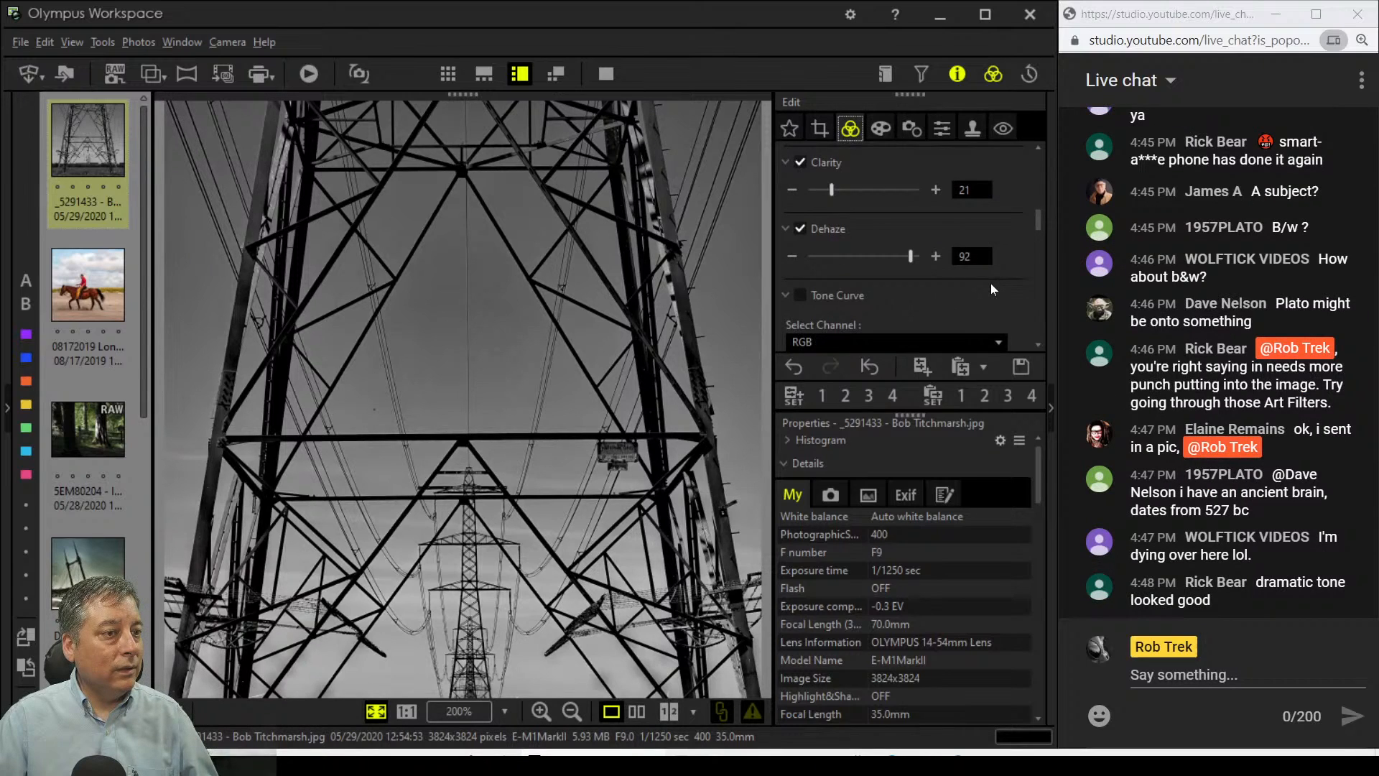
{"action": "scroll", "coordinate": [992, 289], "scroll_direction": "down", "scroll_amount": 1}
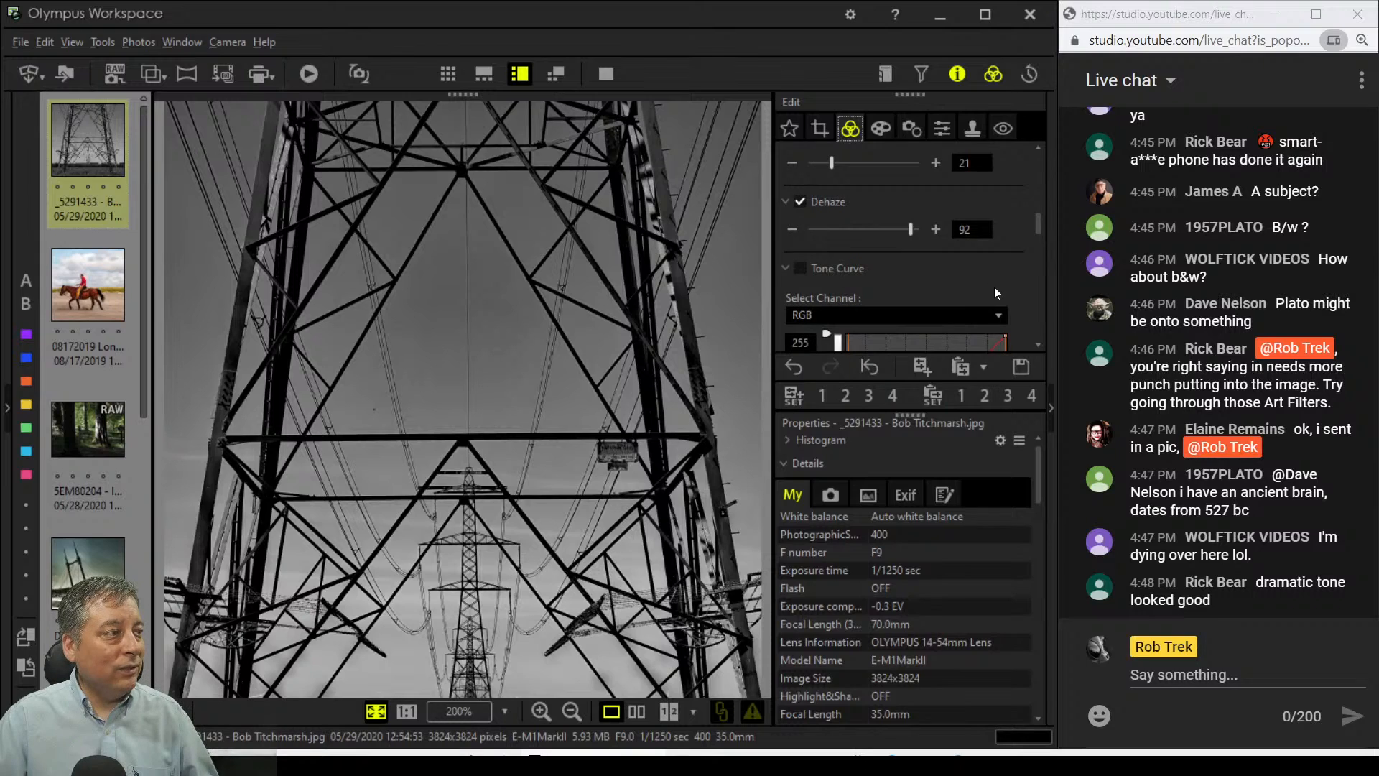
{"action": "scroll", "coordinate": [994, 292], "scroll_direction": "down", "scroll_amount": 1}
{"action": "scroll", "coordinate": [995, 292], "scroll_direction": "up", "scroll_amount": 5}
Step: Apply the Dramatic Tone II art filter to the monochrome pylon photo, confirming the prompt
{"action": "left_click", "coordinate": [881, 129]}
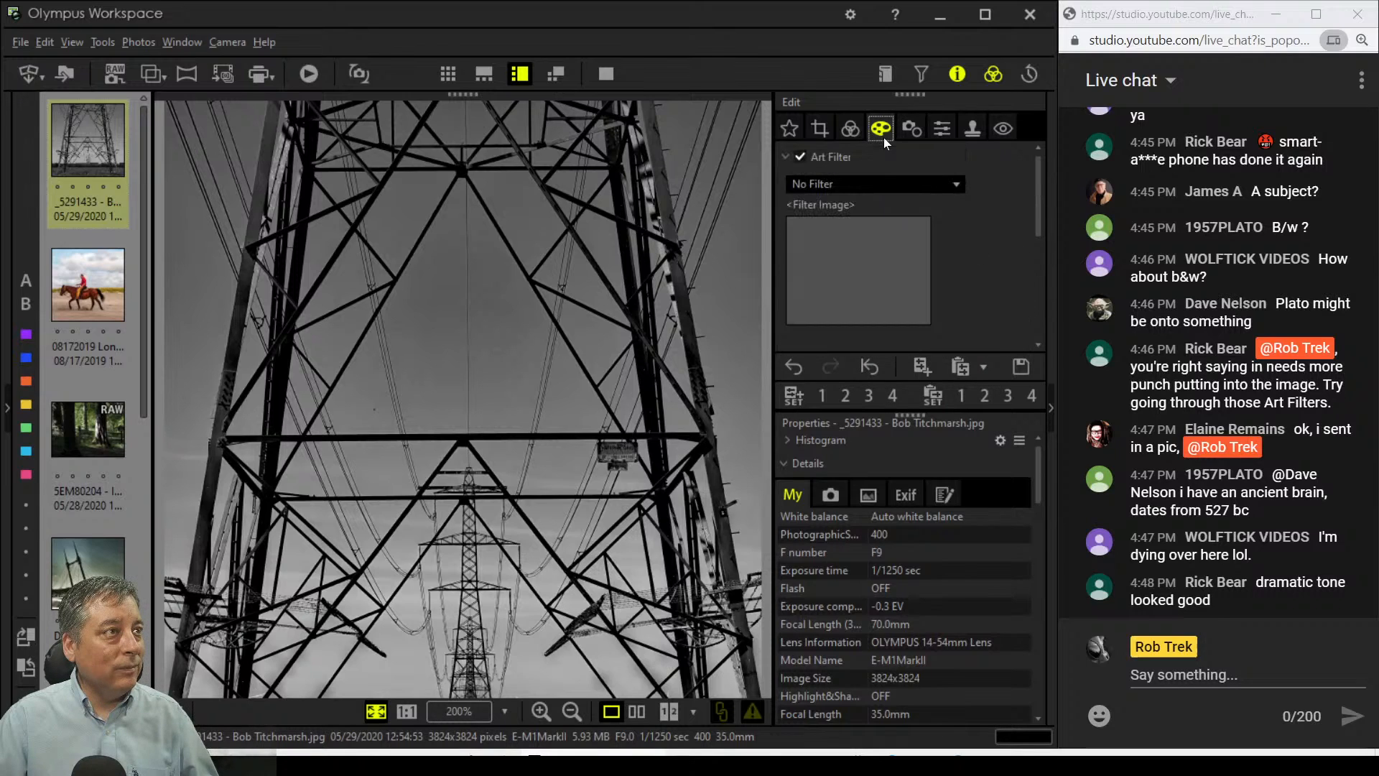
{"action": "left_click", "coordinate": [889, 184]}
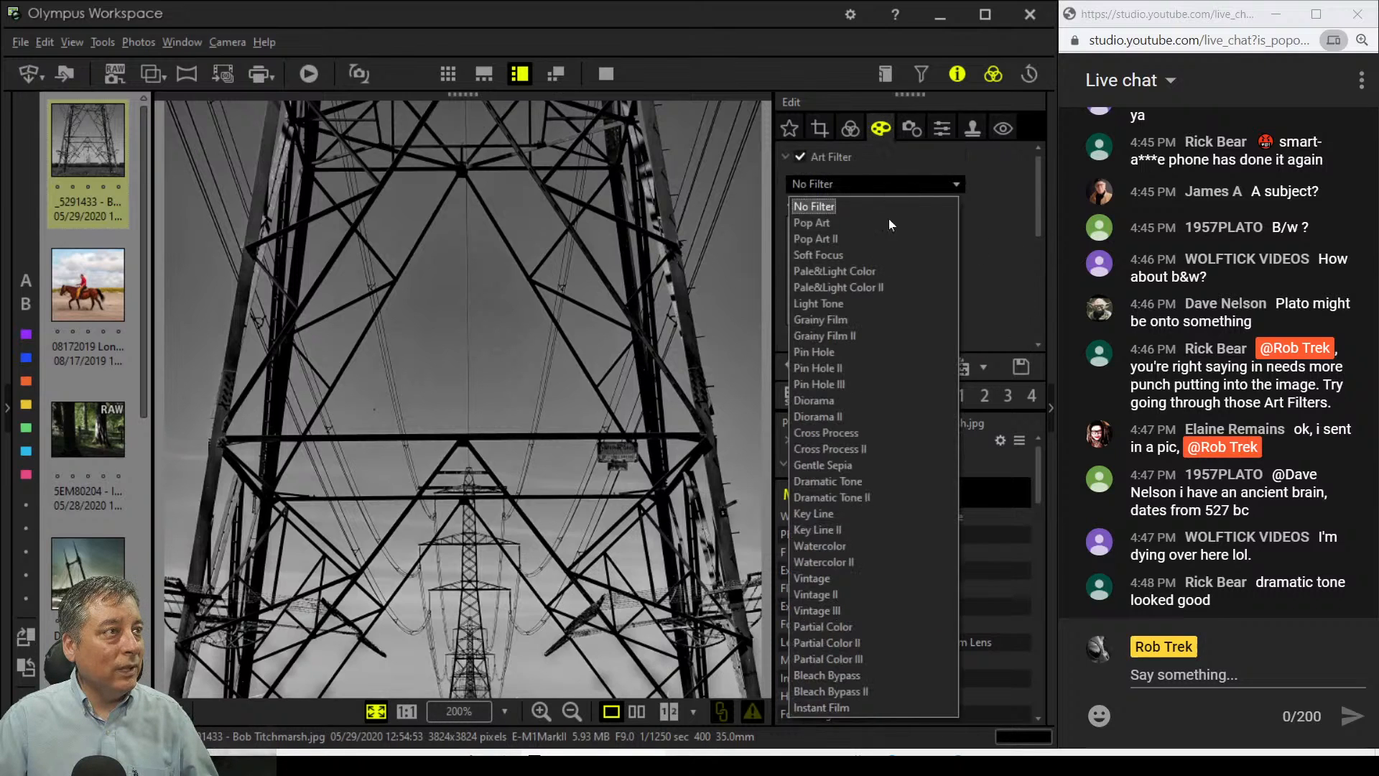
{"action": "left_click", "coordinate": [885, 501]}
{"action": "left_click", "coordinate": [575, 425]}
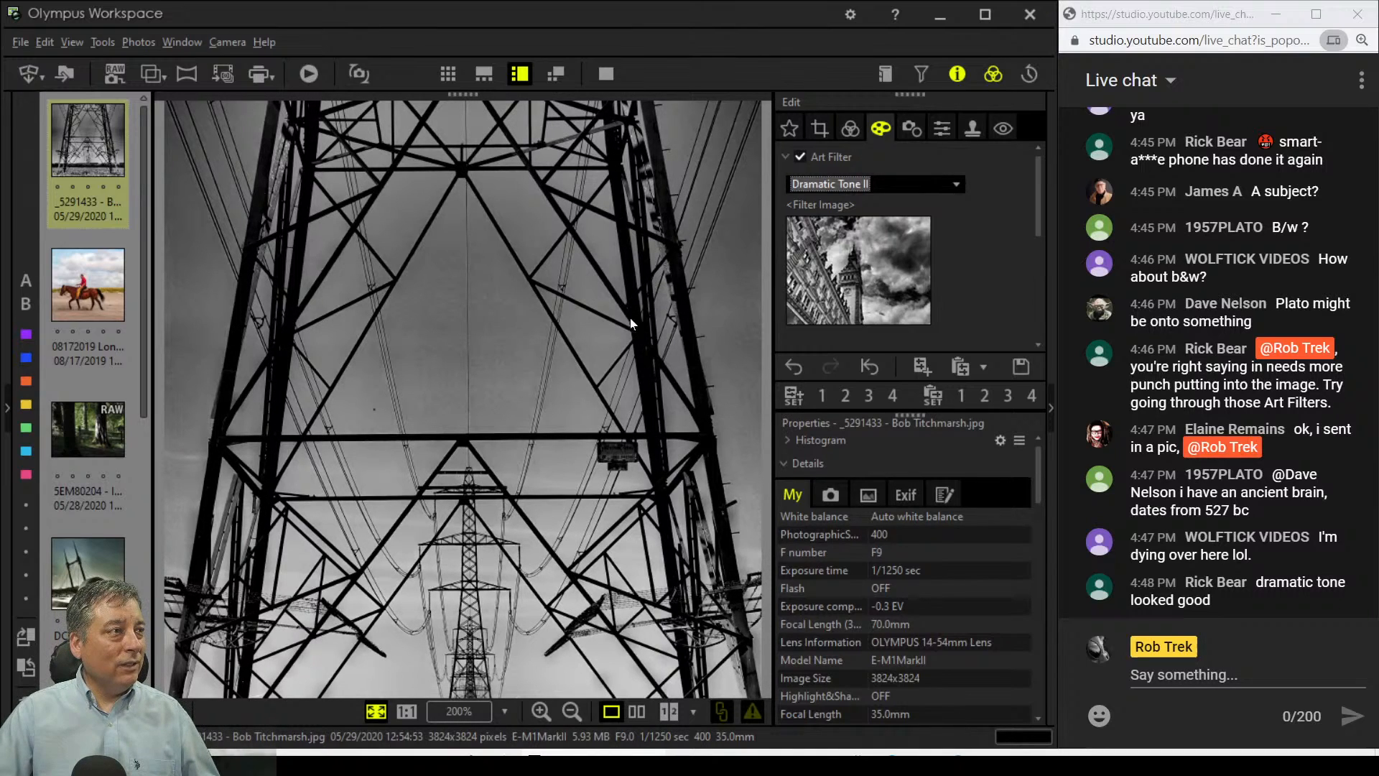
{"action": "left_click", "coordinate": [851, 128]}
Step: Set Dehaze to 100 and lower Clarity to 11
{"action": "scroll", "coordinate": [877, 263], "scroll_direction": "down", "scroll_amount": 2}
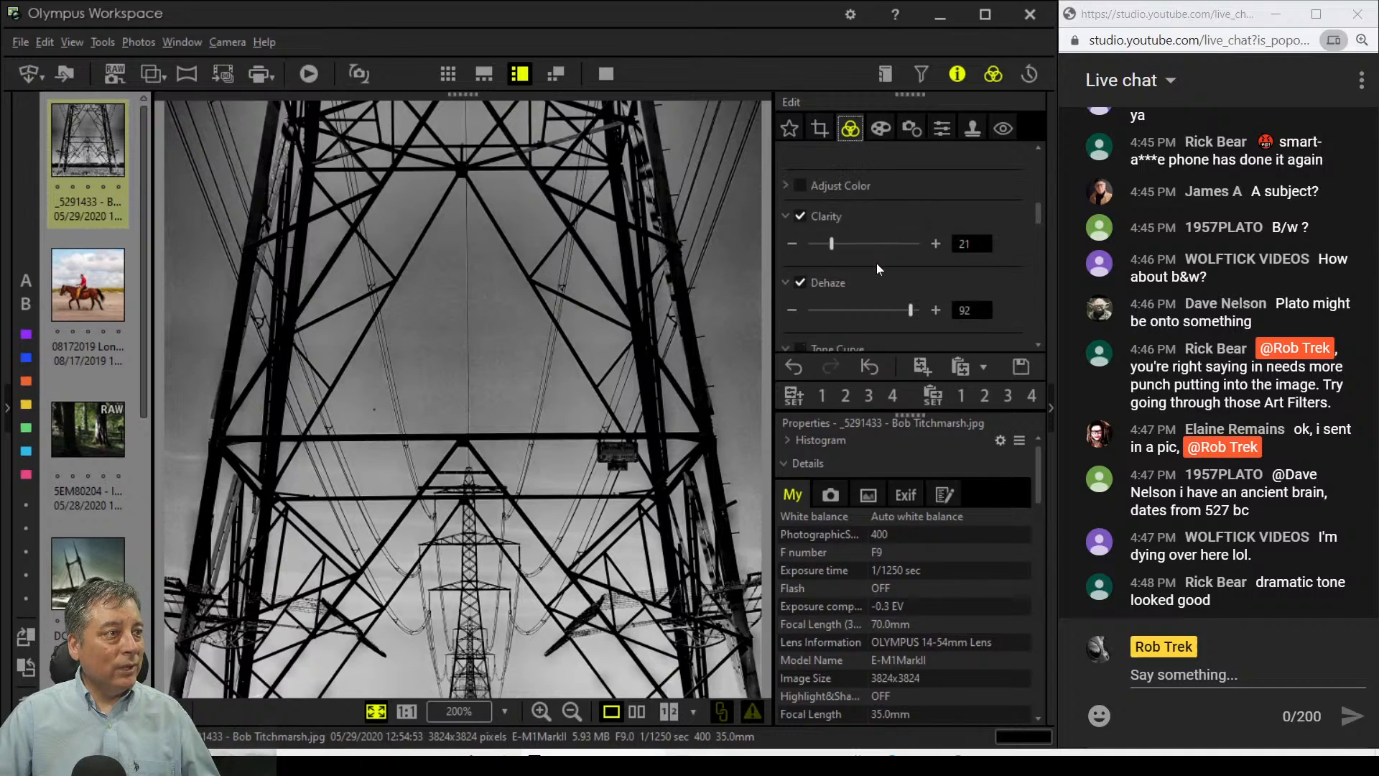
{"action": "left_click_drag", "start_coordinate": [907, 314], "coordinate": [873, 316]}
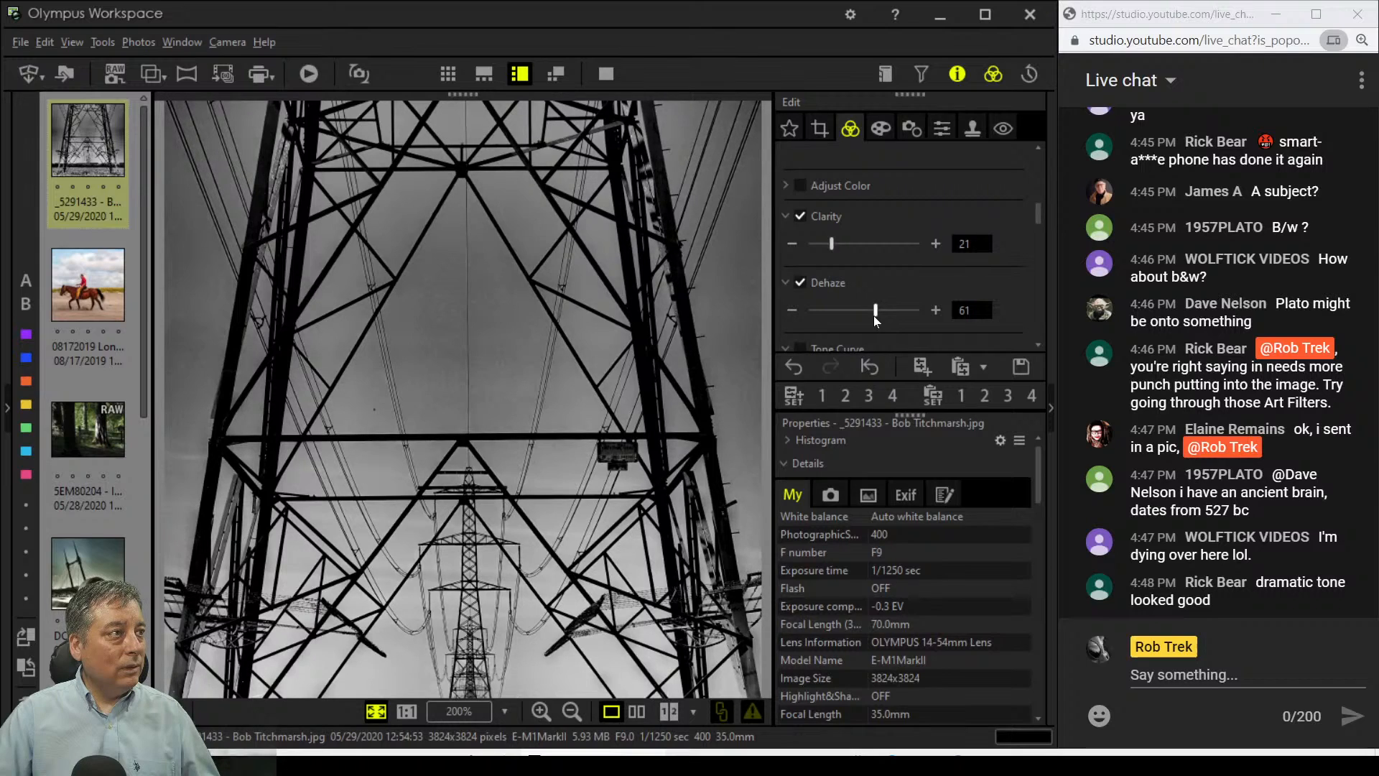
{"action": "left_click_drag", "start_coordinate": [873, 316], "coordinate": [926, 315]}
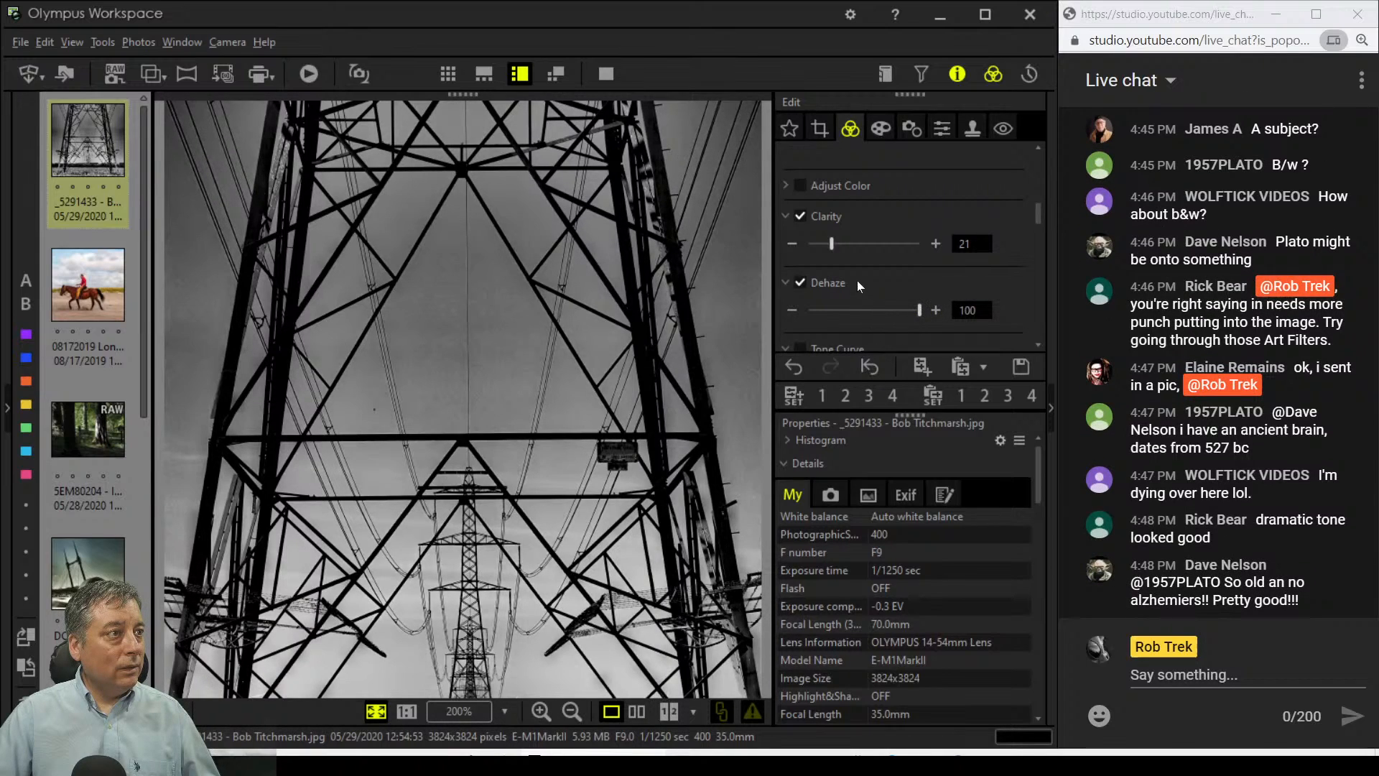
{"action": "left_click_drag", "start_coordinate": [829, 248], "coordinate": [817, 247]}
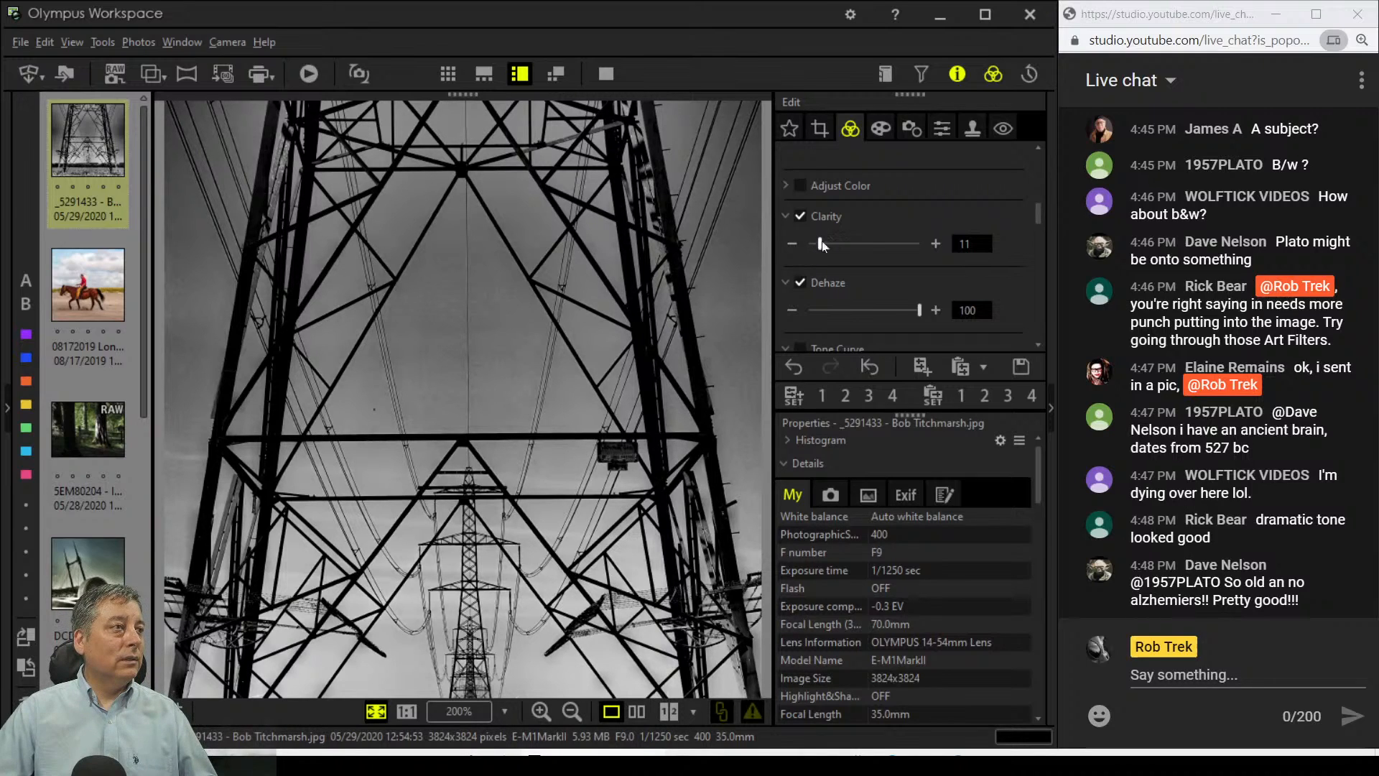
Step: Set exposure compensation to 12 and check the pylon sign at 1:1 before returning to fit view
{"action": "scroll", "coordinate": [851, 217], "scroll_direction": "up", "scroll_amount": 5}
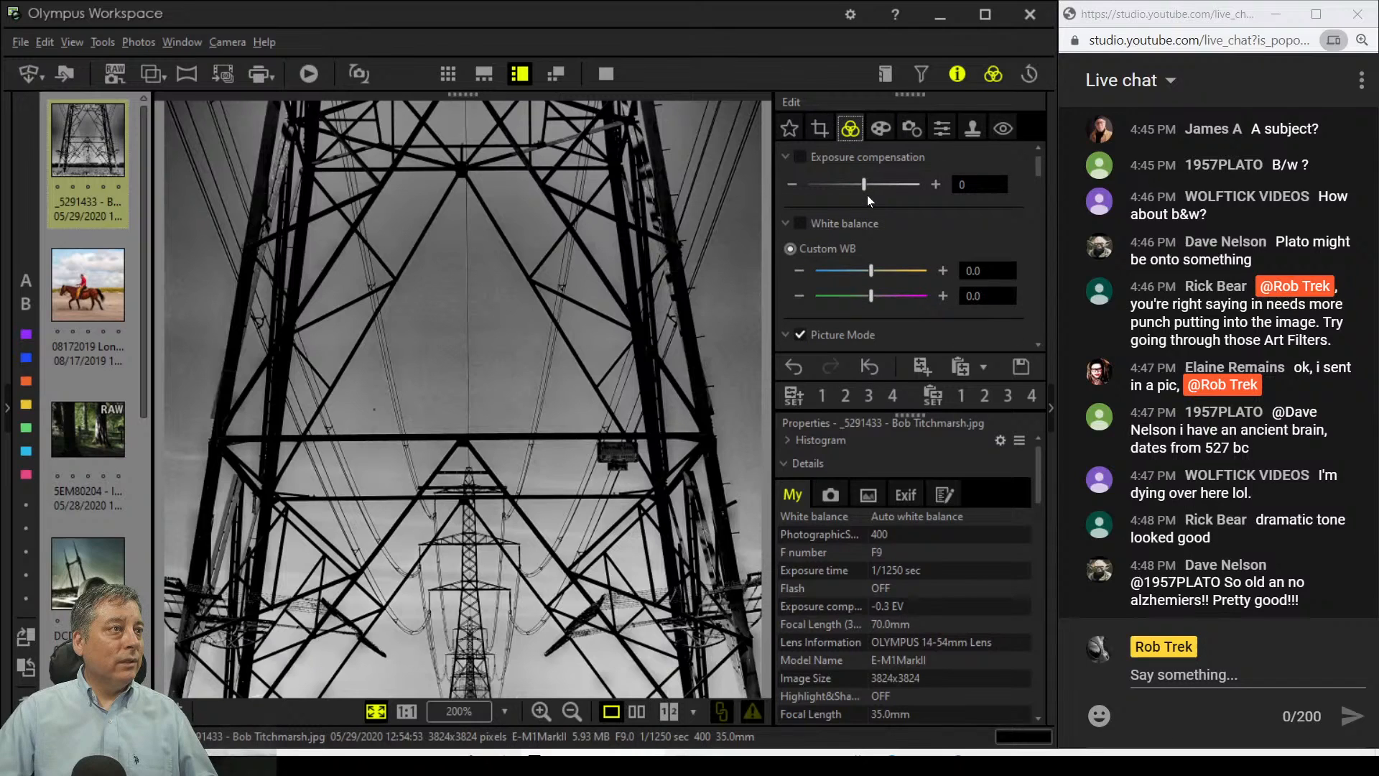
{"action": "left_click_drag", "start_coordinate": [869, 184], "coordinate": [876, 184]}
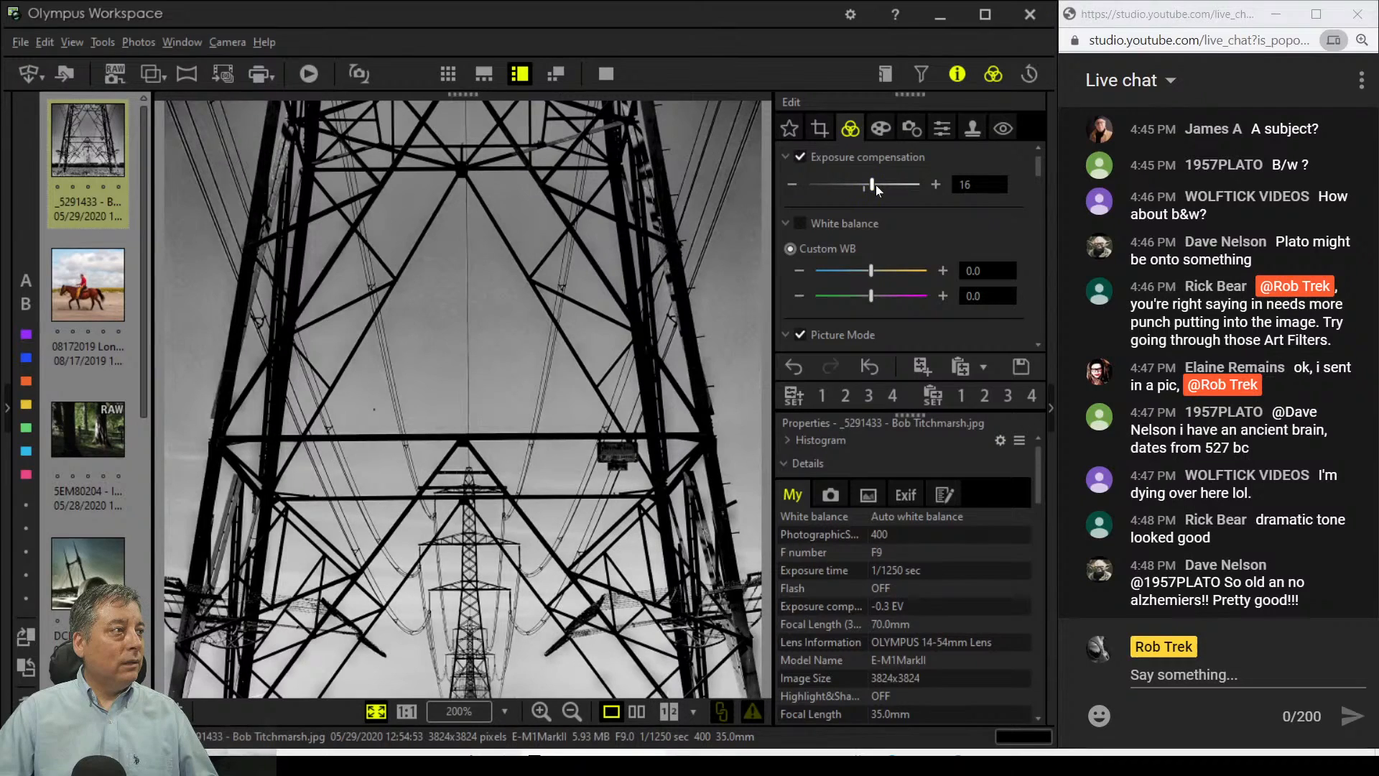
{"action": "left_click_drag", "start_coordinate": [873, 184], "coordinate": [872, 184]}
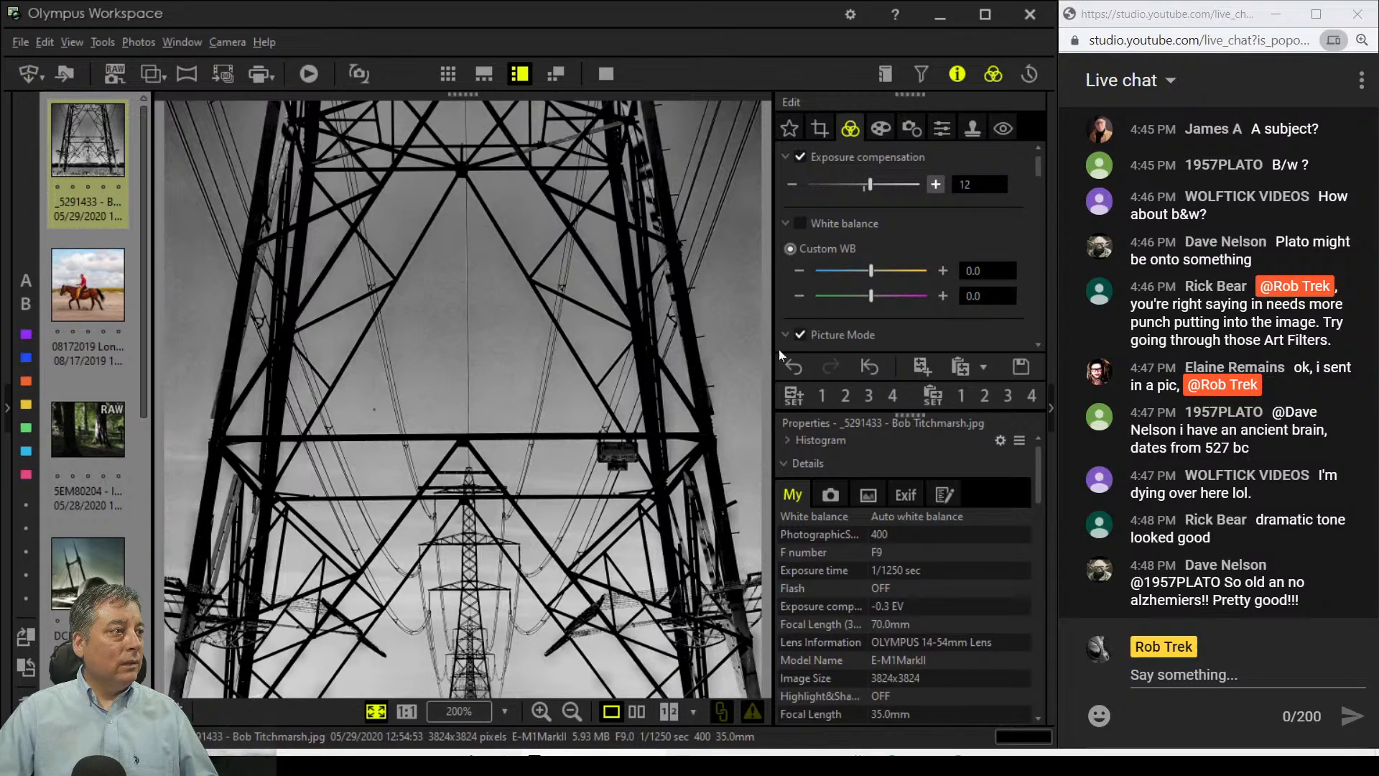
{"action": "left_click", "coordinate": [628, 442]}
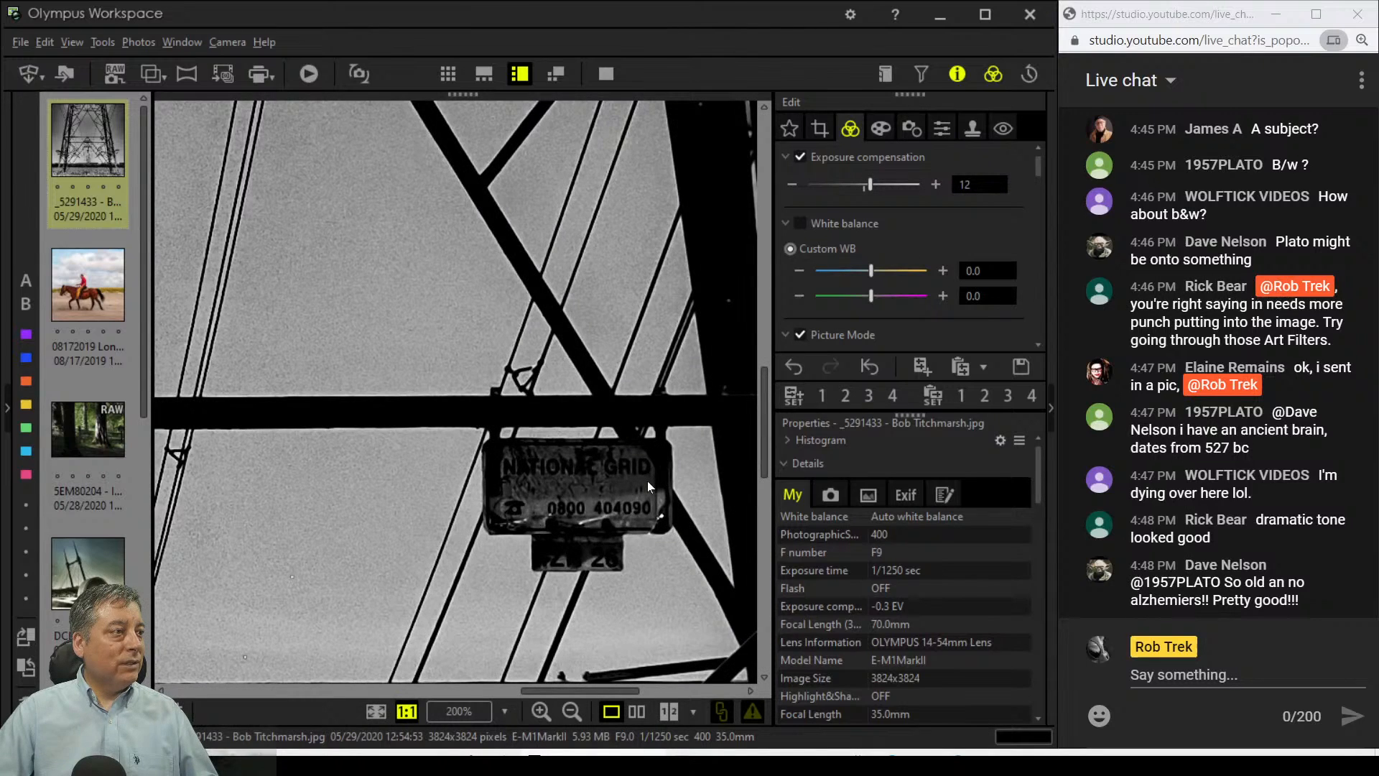
{"action": "left_click", "coordinate": [643, 477]}
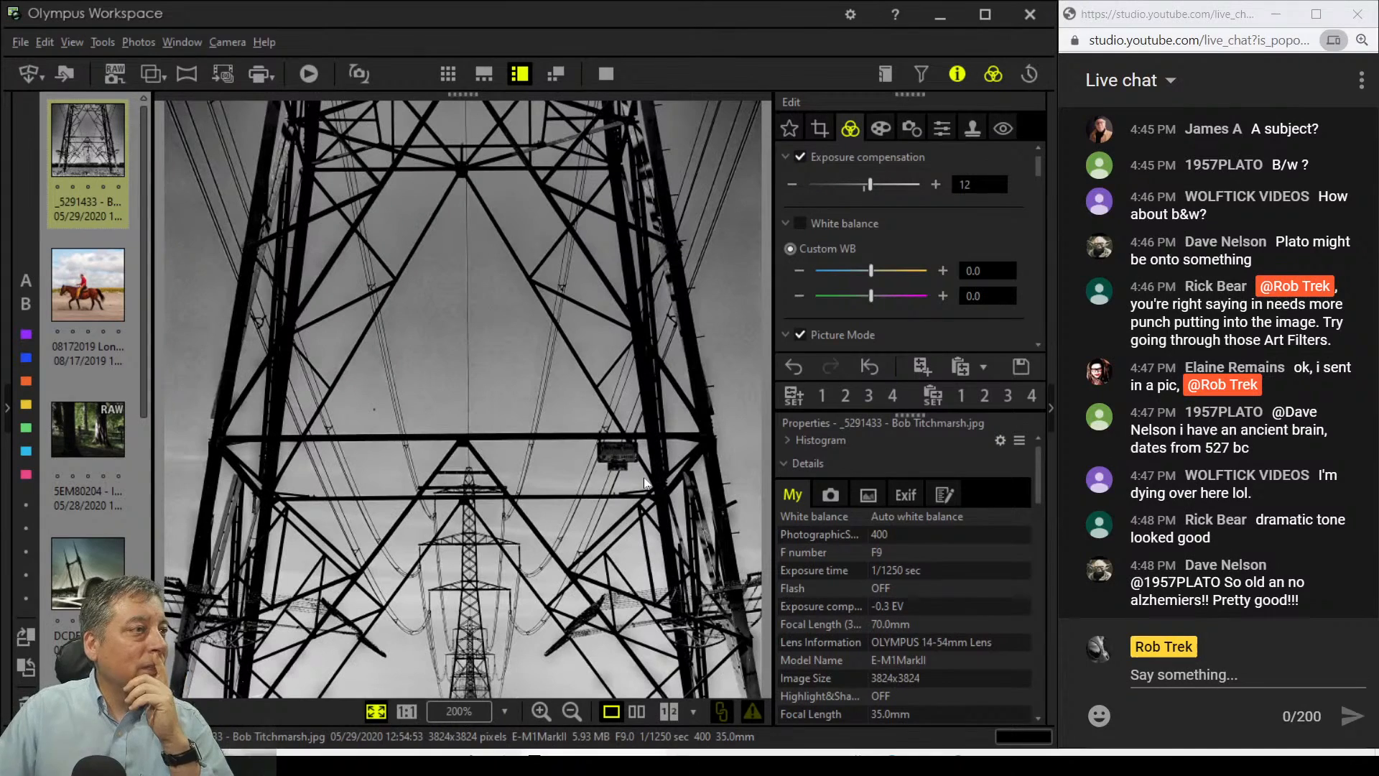
Step: Ease Dehaze from 100 down to 78 and bring up the pylon photo's crop frame
{"action": "scroll", "coordinate": [989, 304], "scroll_direction": "down", "scroll_amount": 2}
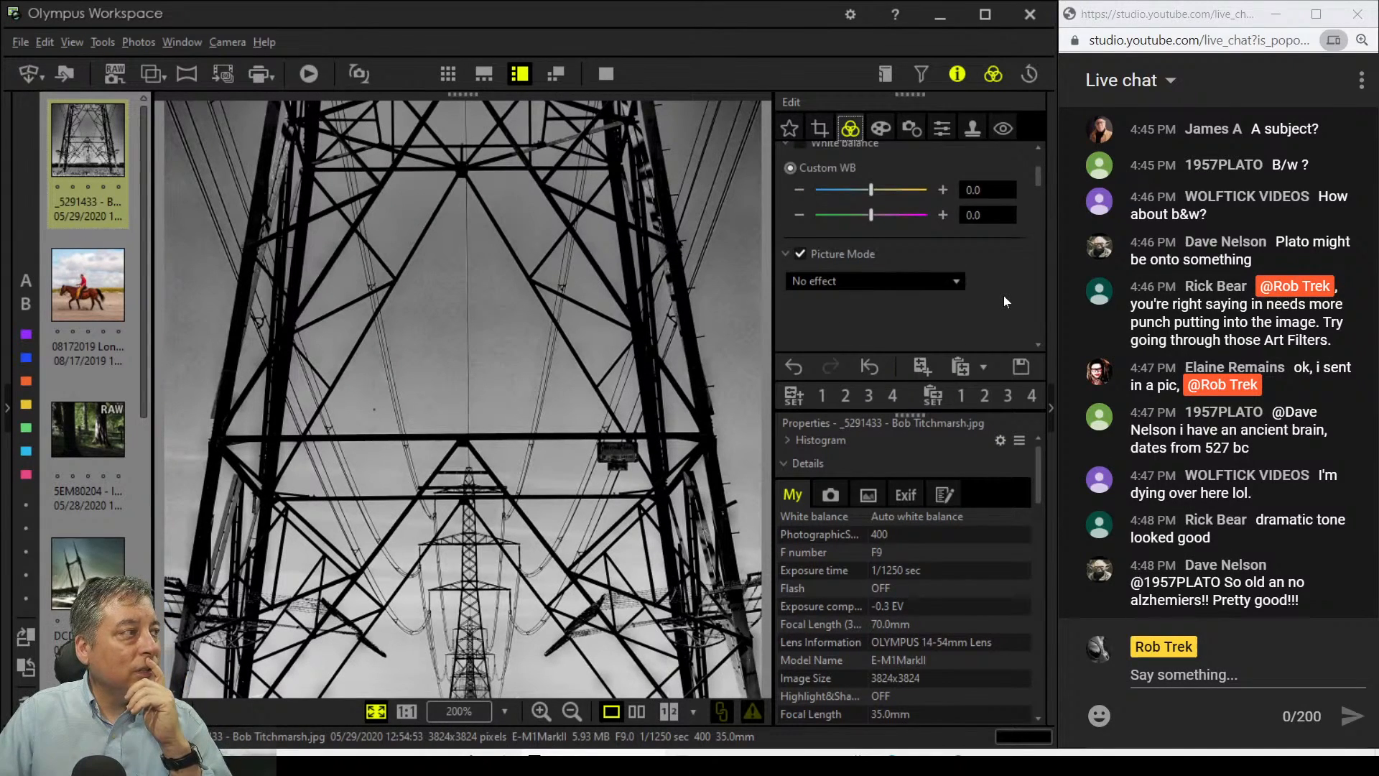
{"action": "scroll", "coordinate": [1004, 300], "scroll_direction": "down", "scroll_amount": 1}
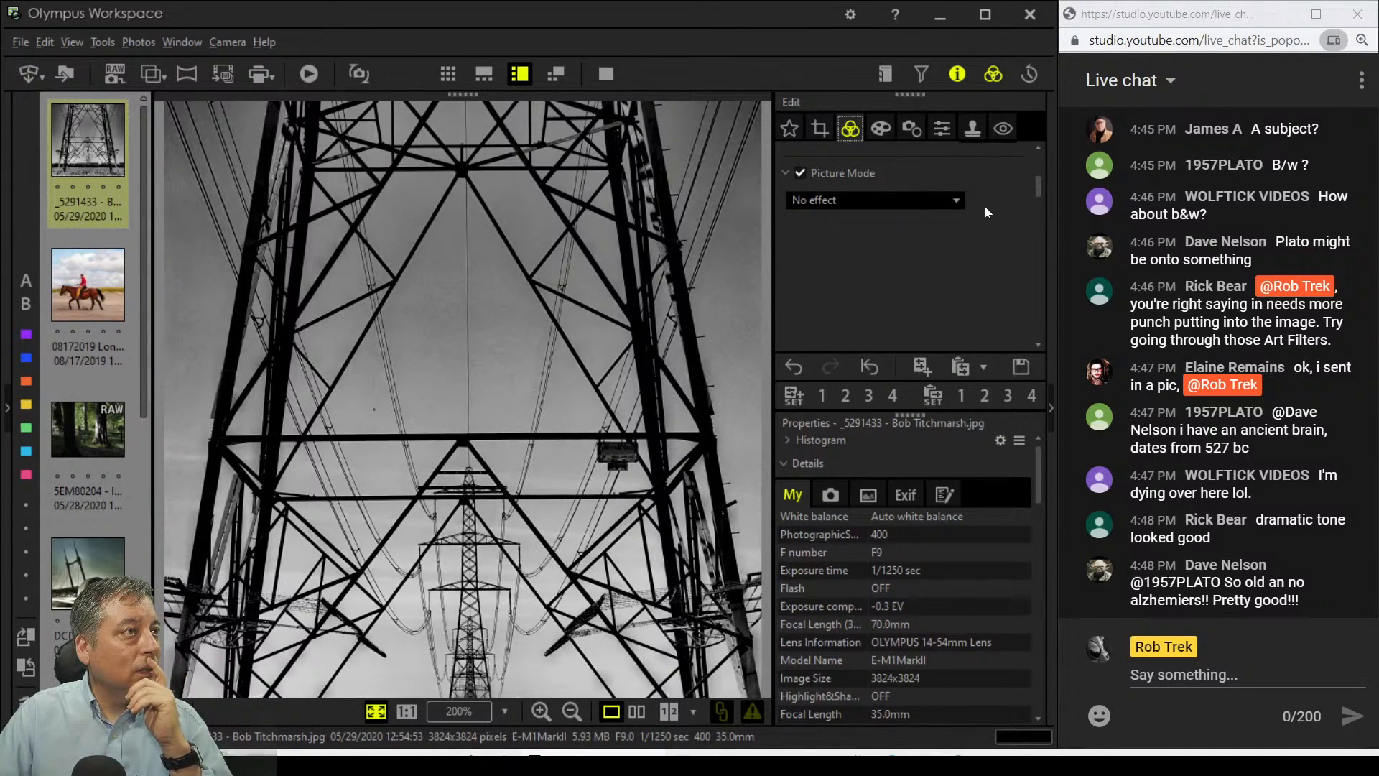
{"action": "scroll", "coordinate": [980, 313], "scroll_direction": "down", "scroll_amount": 3}
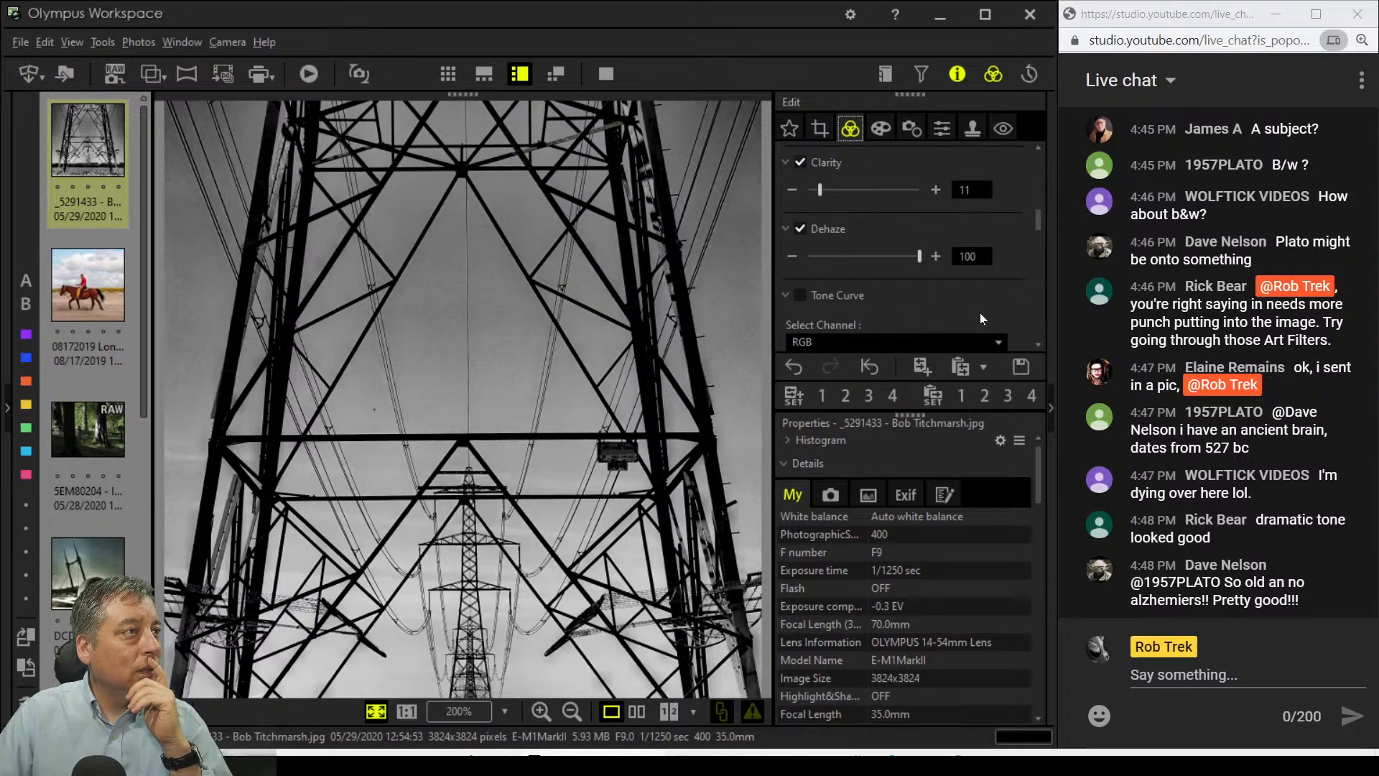
{"action": "left_click_drag", "start_coordinate": [921, 261], "coordinate": [896, 257]}
{"action": "left_click", "coordinate": [823, 137]}
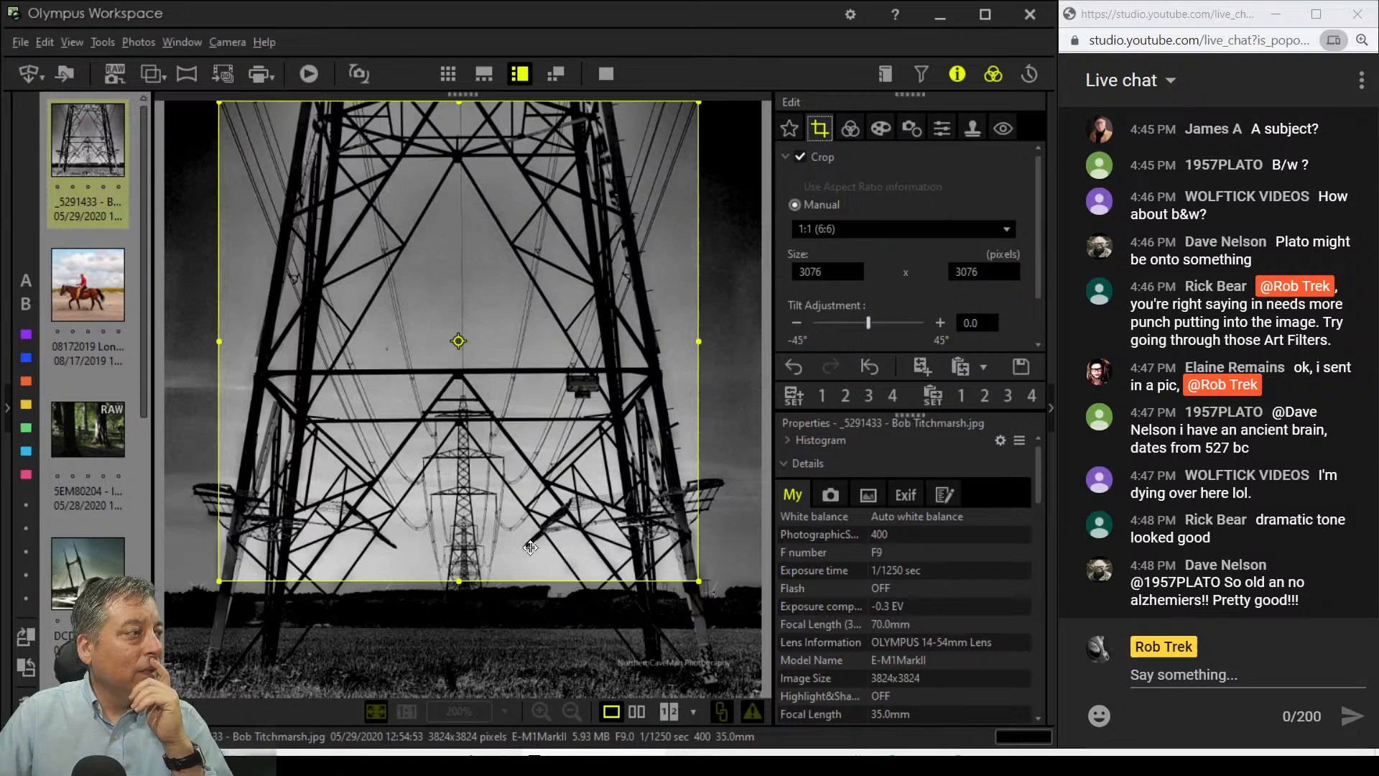
Step: Extend the crop's bottom edge to a 3222 x 3222 square including the pylon base, and apply it
{"action": "left_click_drag", "start_coordinate": [458, 581], "coordinate": [467, 607]}
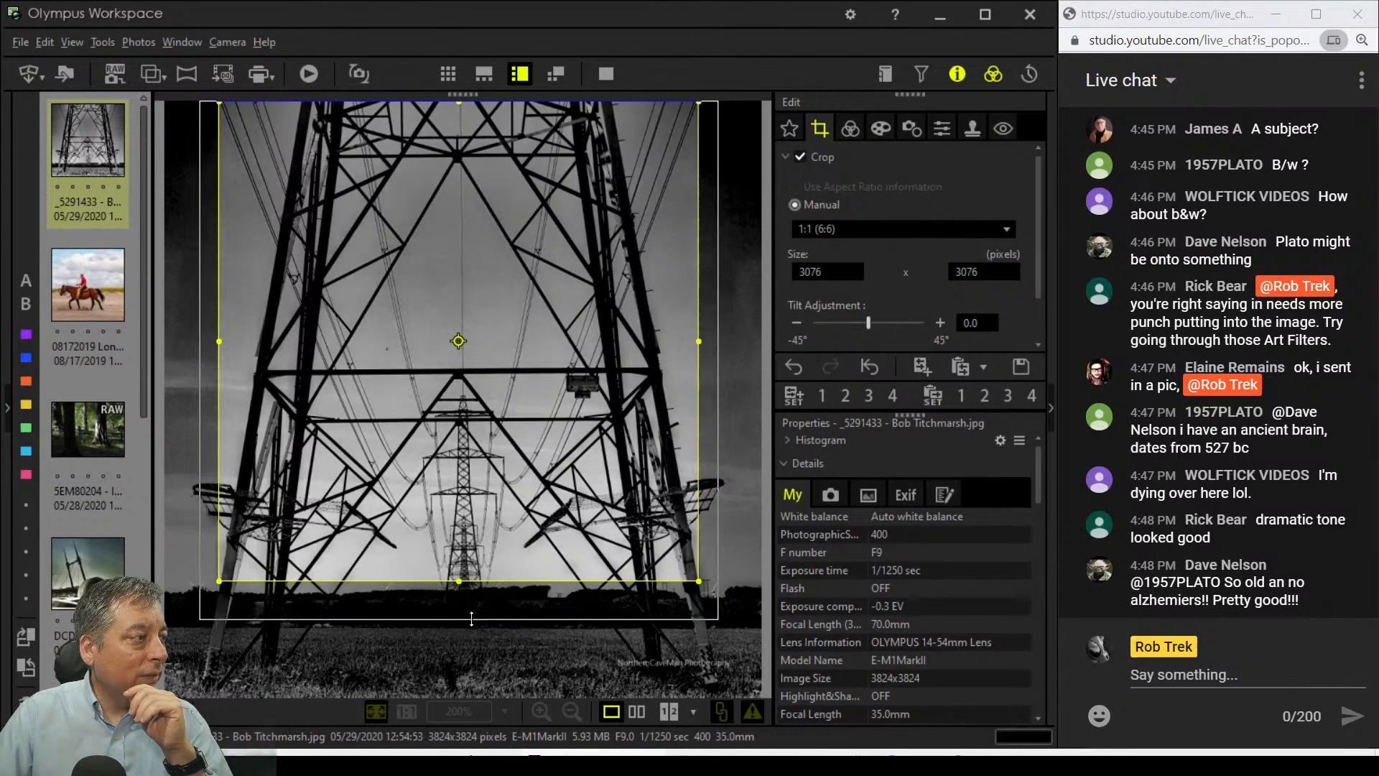
{"action": "left_click", "coordinate": [839, 130]}
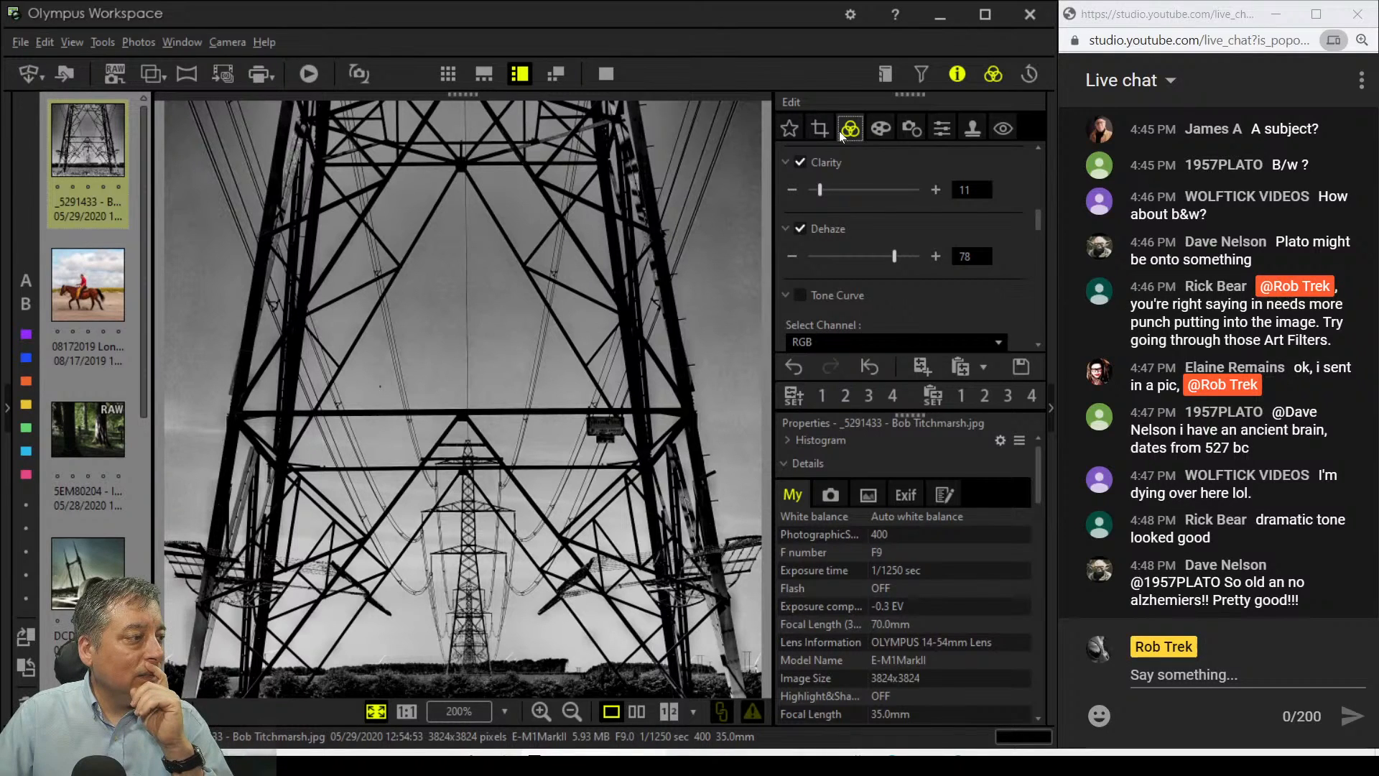
{"action": "left_click", "coordinate": [824, 133]}
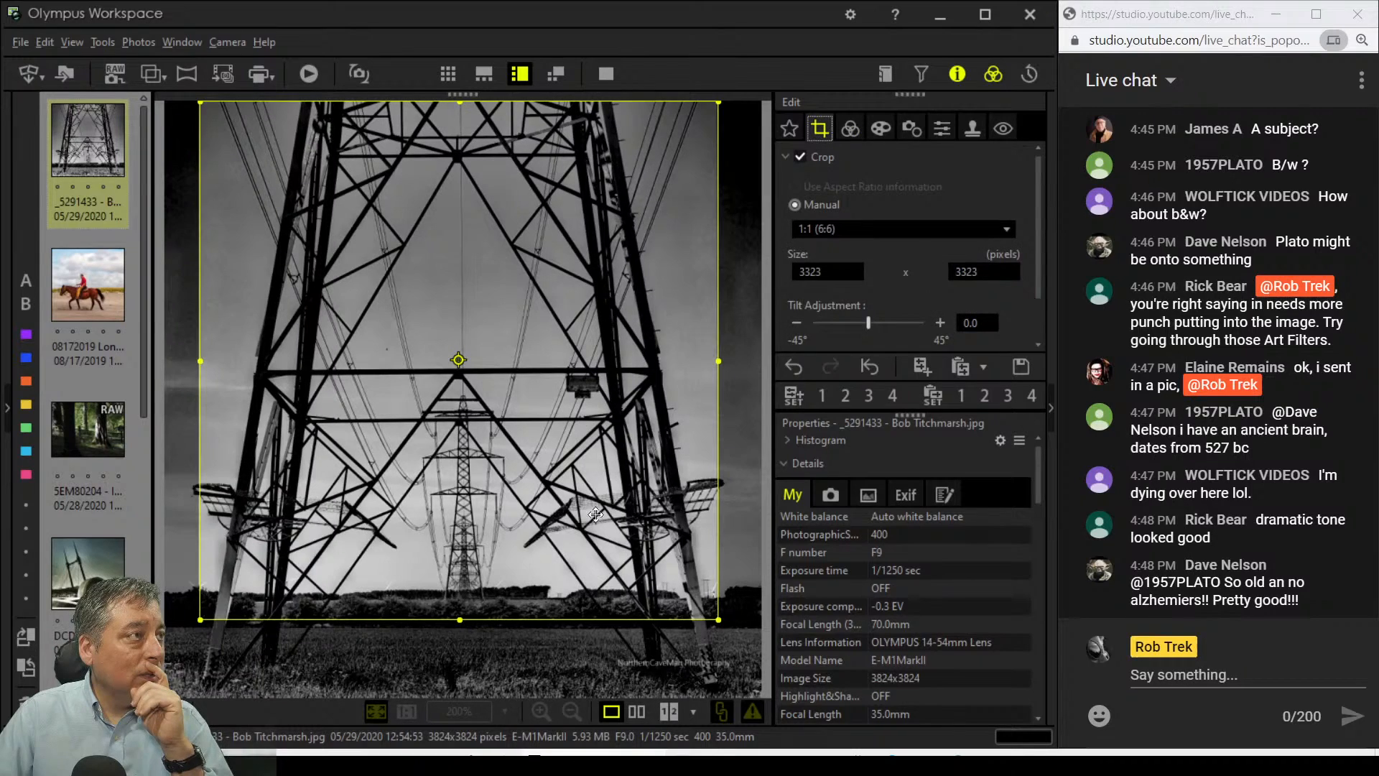
{"action": "left_click_drag", "start_coordinate": [454, 614], "coordinate": [458, 604]}
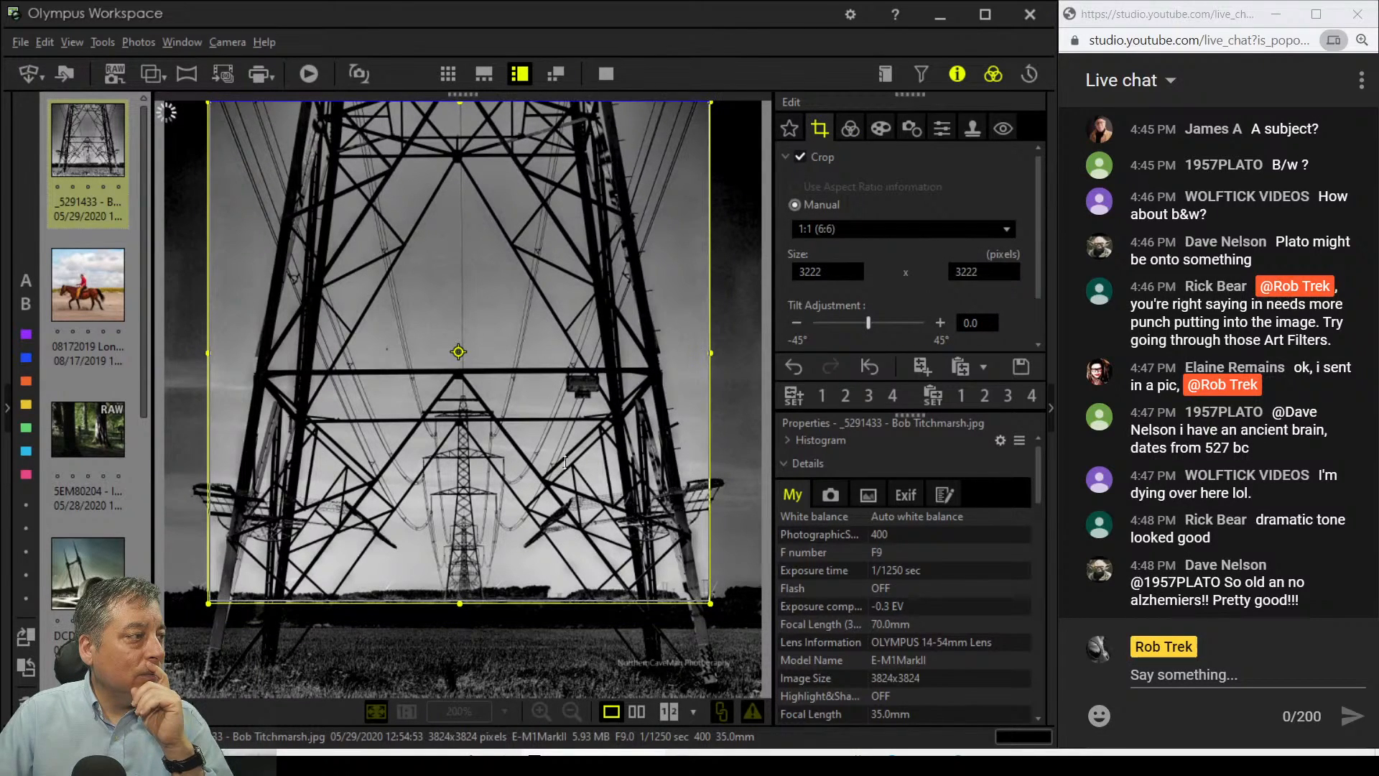
{"action": "left_click", "coordinate": [851, 128]}
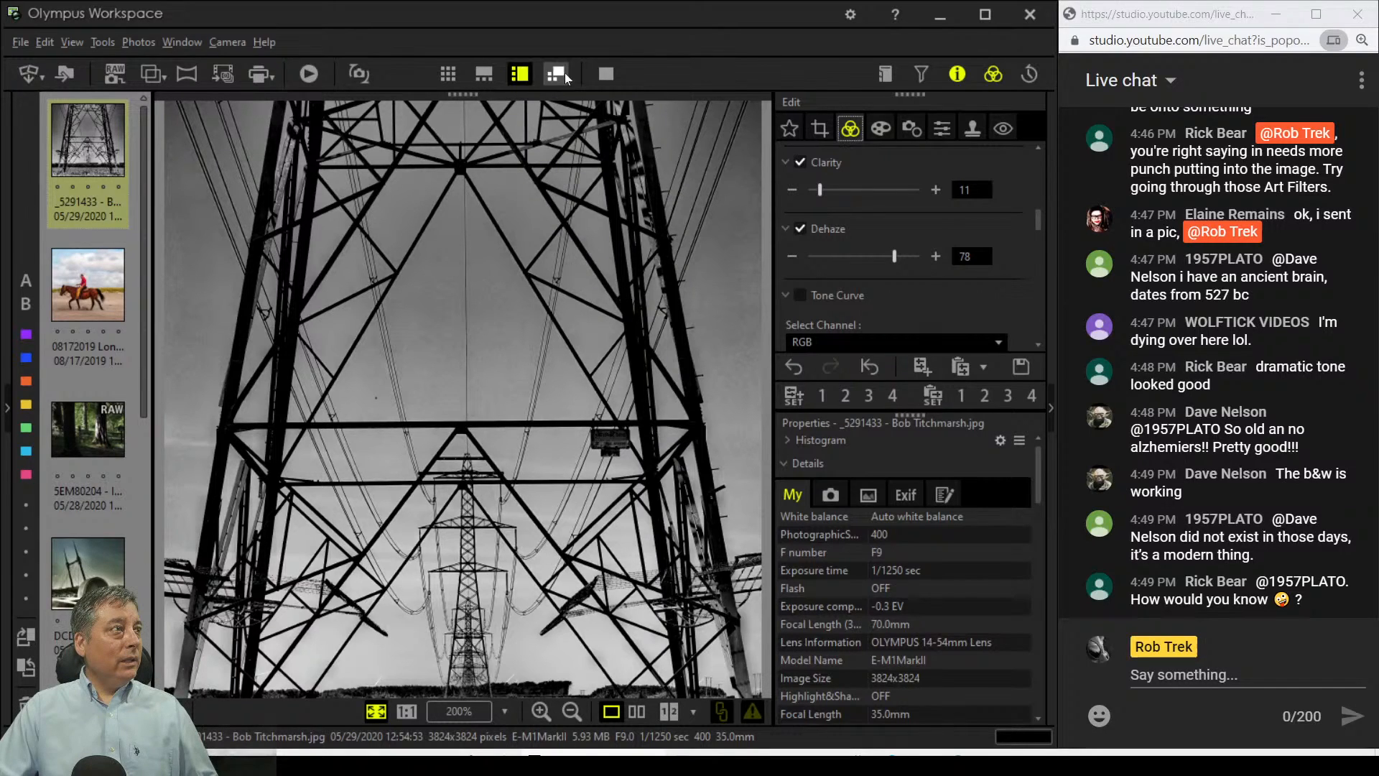
{"action": "left_click", "coordinate": [605, 79]}
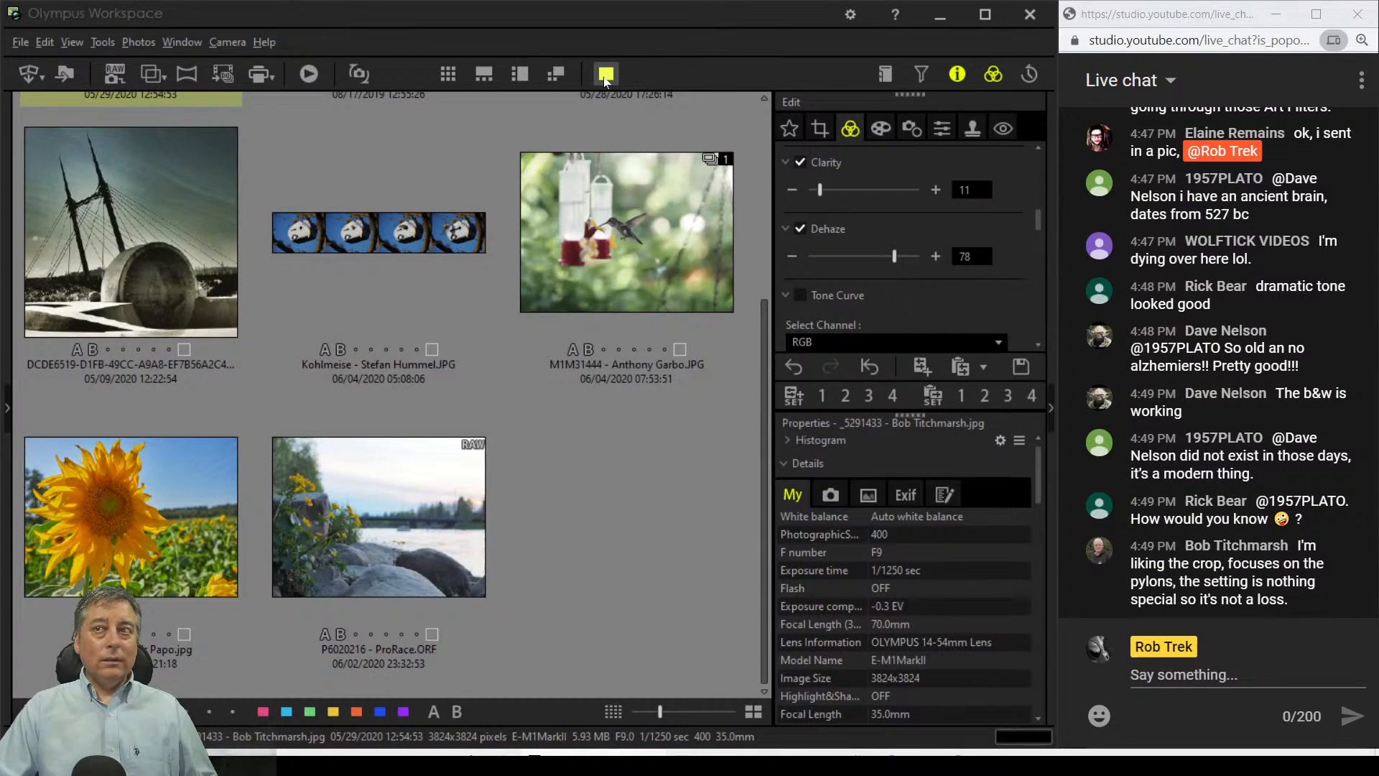
{"action": "left_click", "coordinate": [606, 79]}
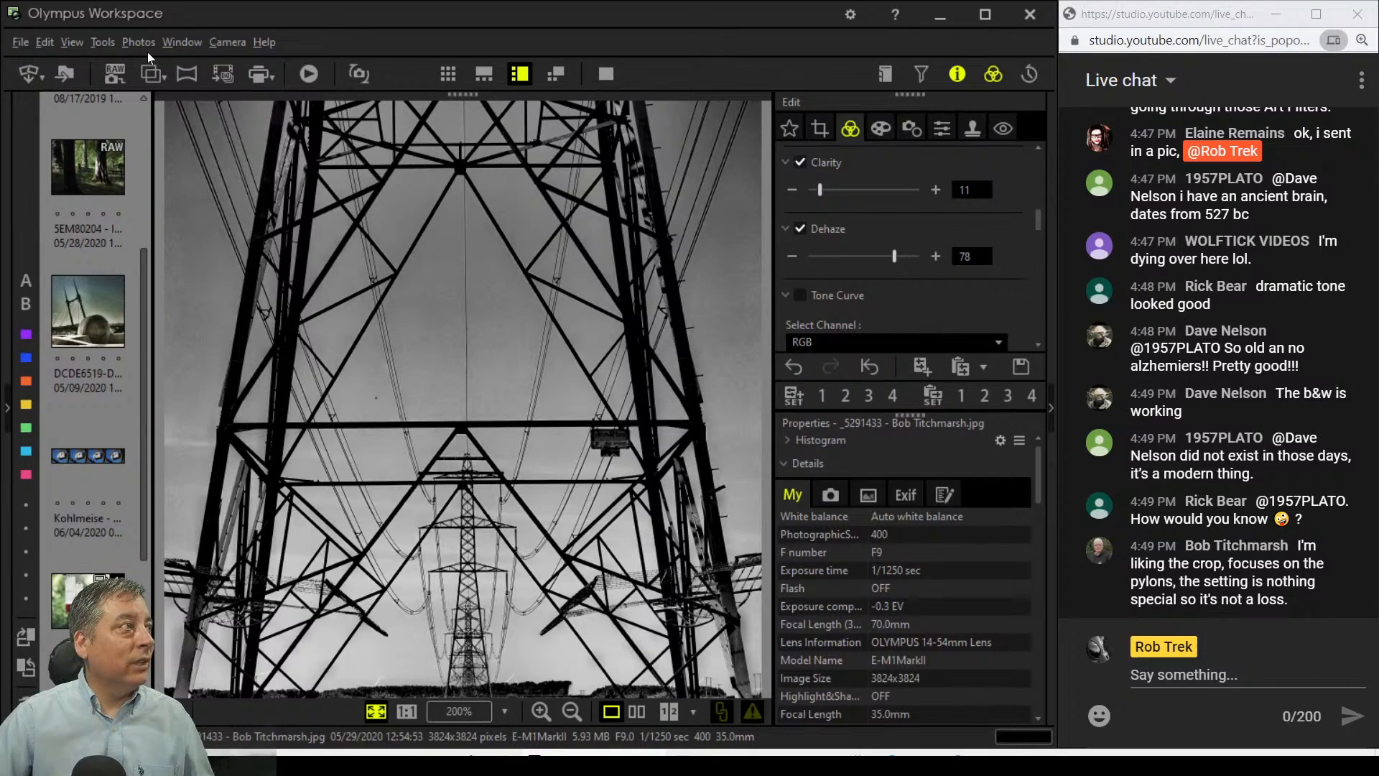
Step: Uncheck 'Display Full Screen in the specified monitor' in Options, then view the pylon photo full screen
{"action": "left_click", "coordinate": [101, 44]}
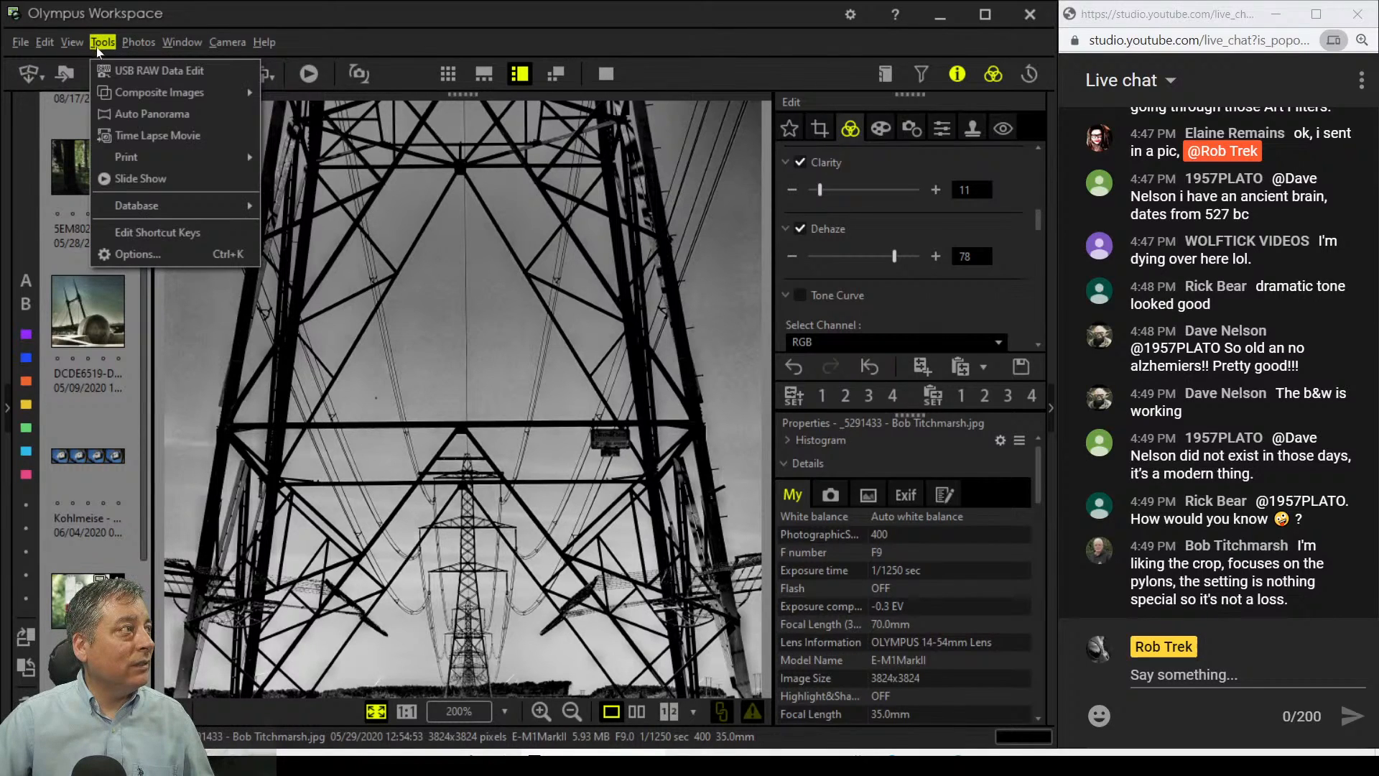
{"action": "left_click", "coordinate": [137, 252]}
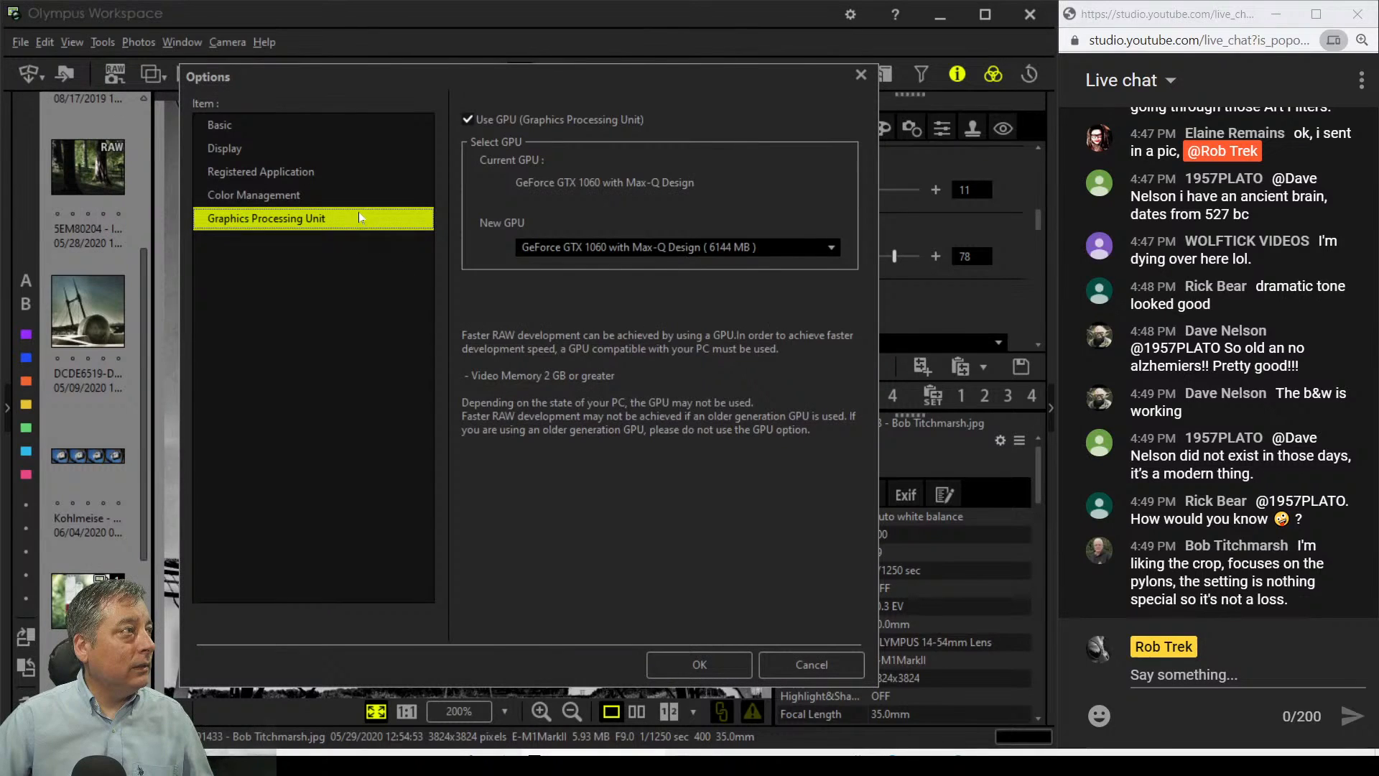
{"action": "left_click", "coordinate": [356, 196]}
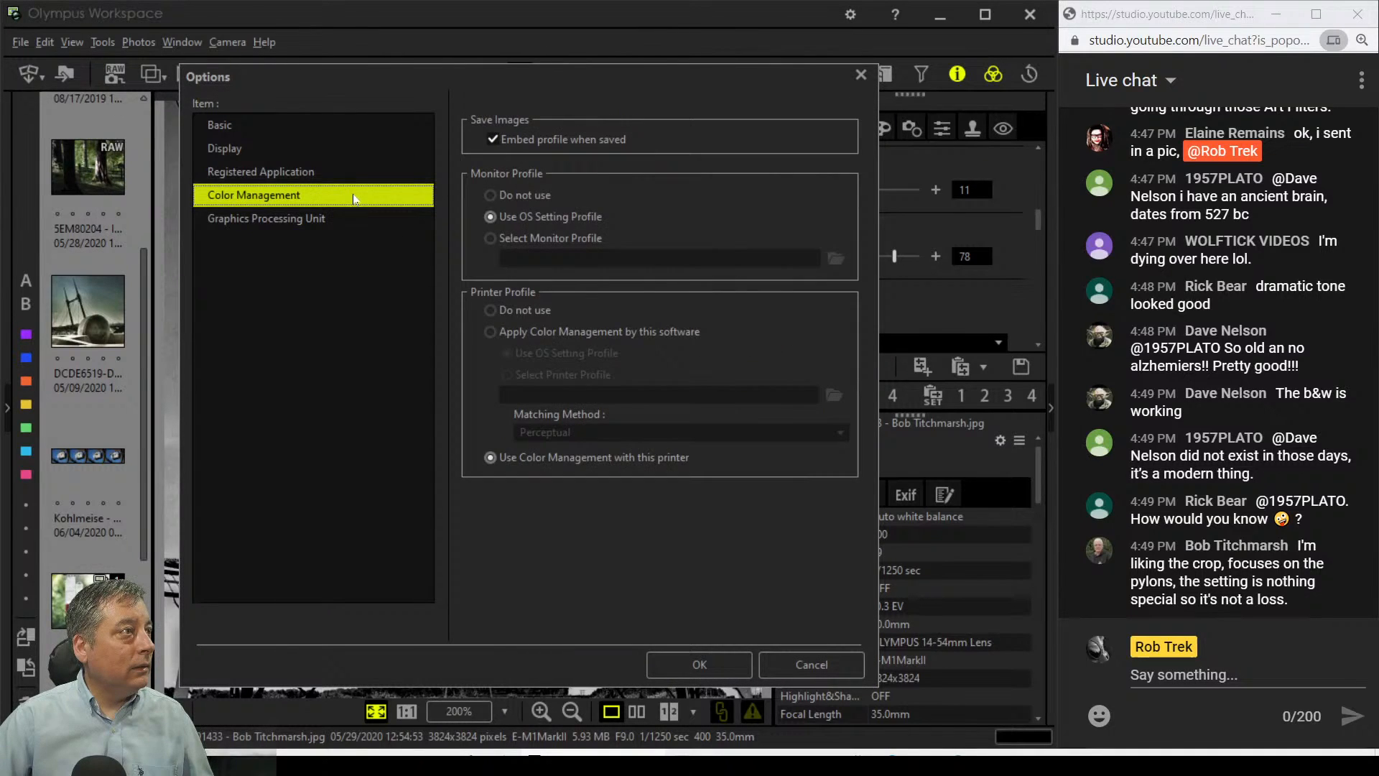
{"action": "left_click", "coordinate": [354, 175]}
{"action": "left_click", "coordinate": [353, 151]}
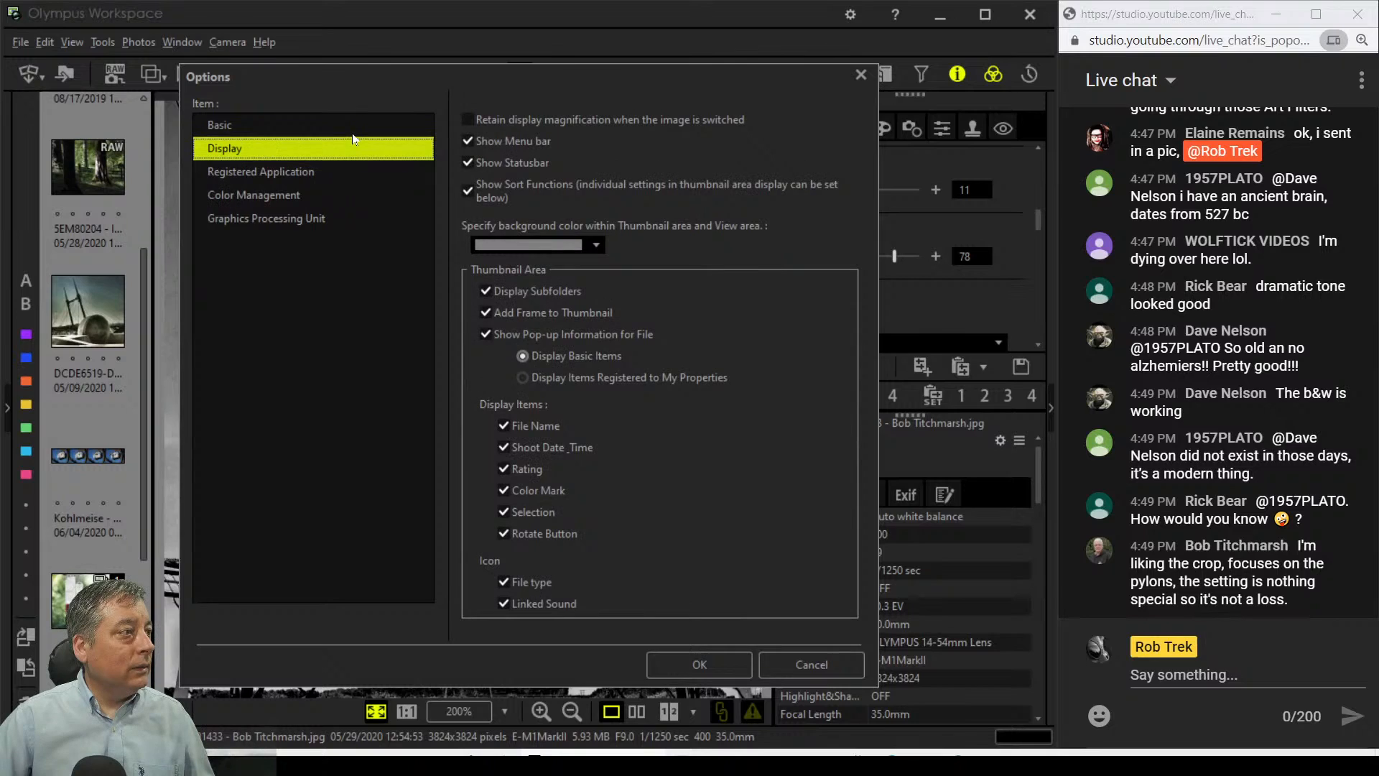
{"action": "left_click", "coordinate": [352, 129]}
{"action": "left_click", "coordinate": [599, 353]}
{"action": "left_click", "coordinate": [596, 382]}
{"action": "left_click", "coordinate": [601, 381]}
{"action": "left_click", "coordinate": [705, 670]}
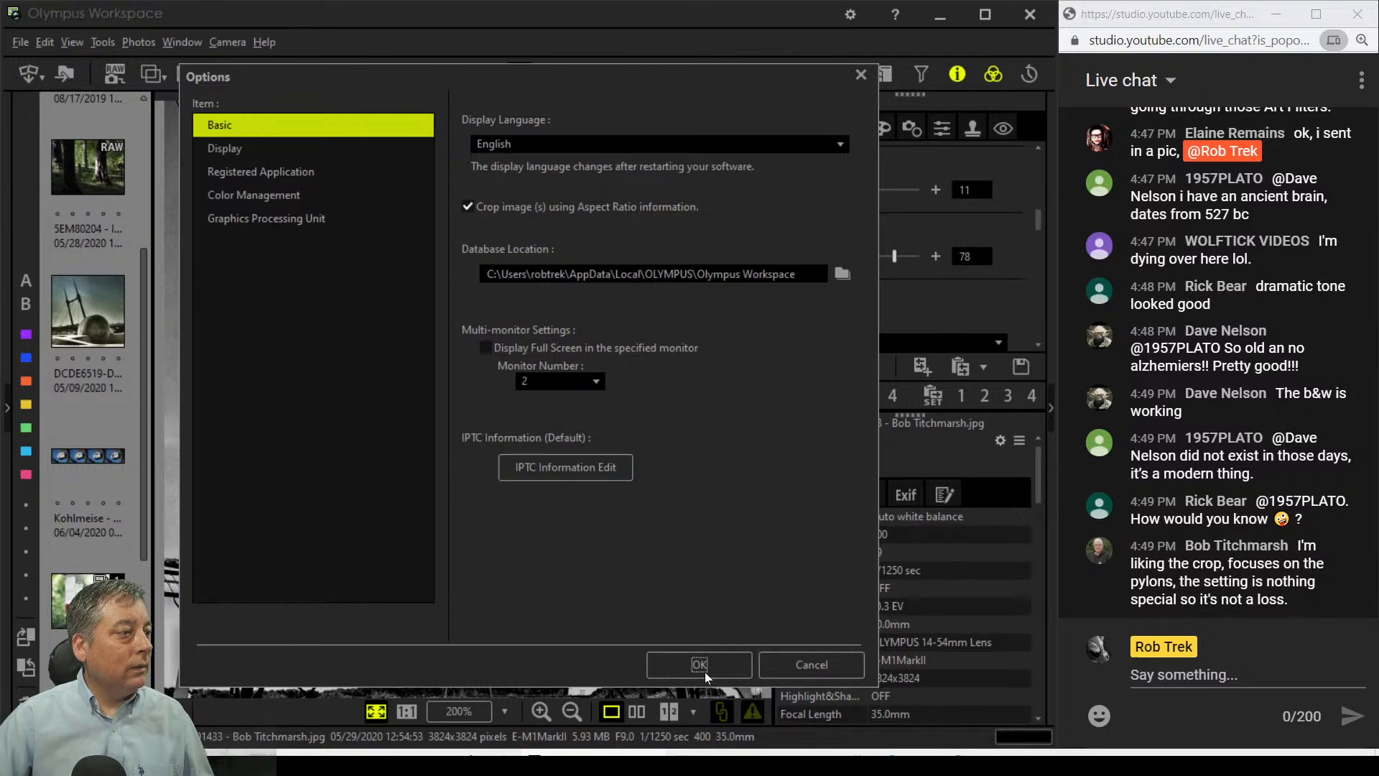
{"action": "left_click", "coordinate": [609, 76]}
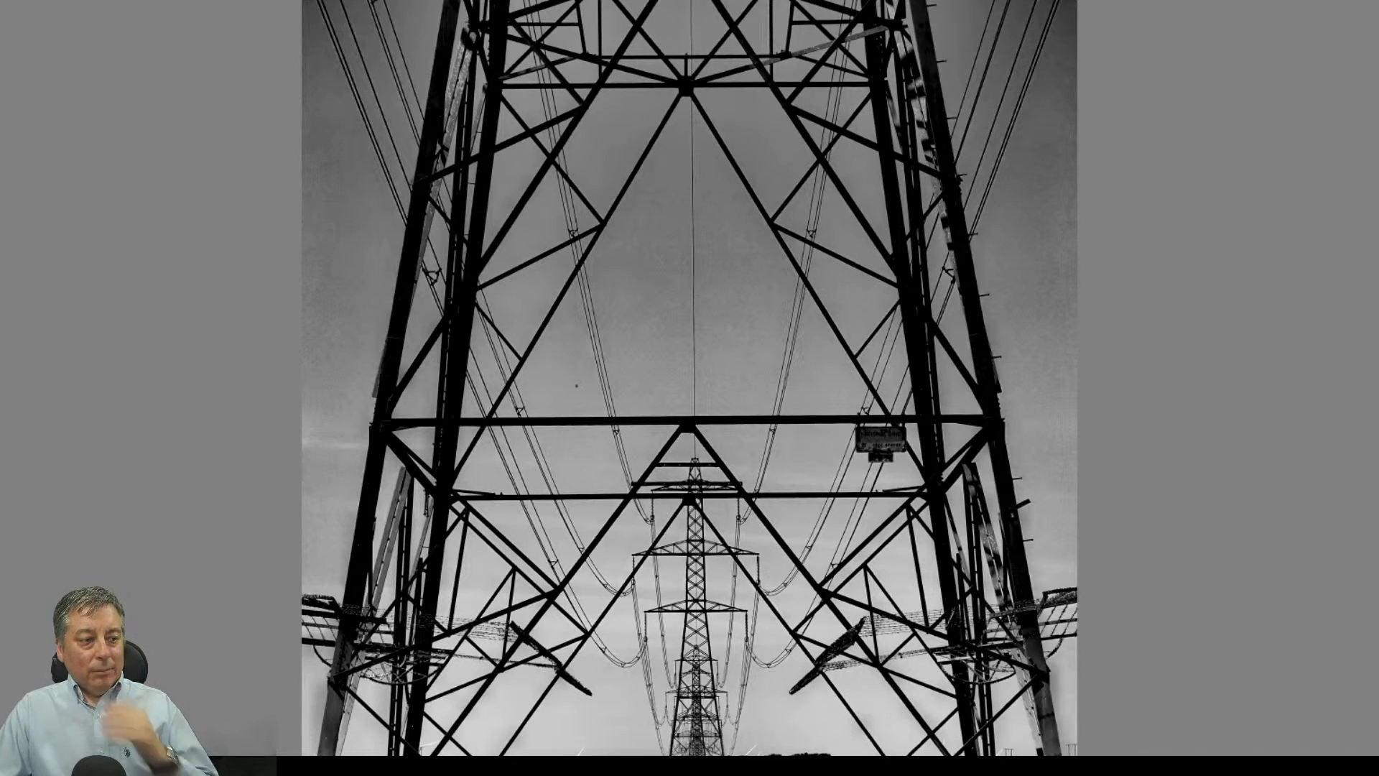
Step: Exit full screen and raise the crop's bottom edge, tightening the square to 3095 x 3095 pixels
{"action": "key", "text": "Escape"}
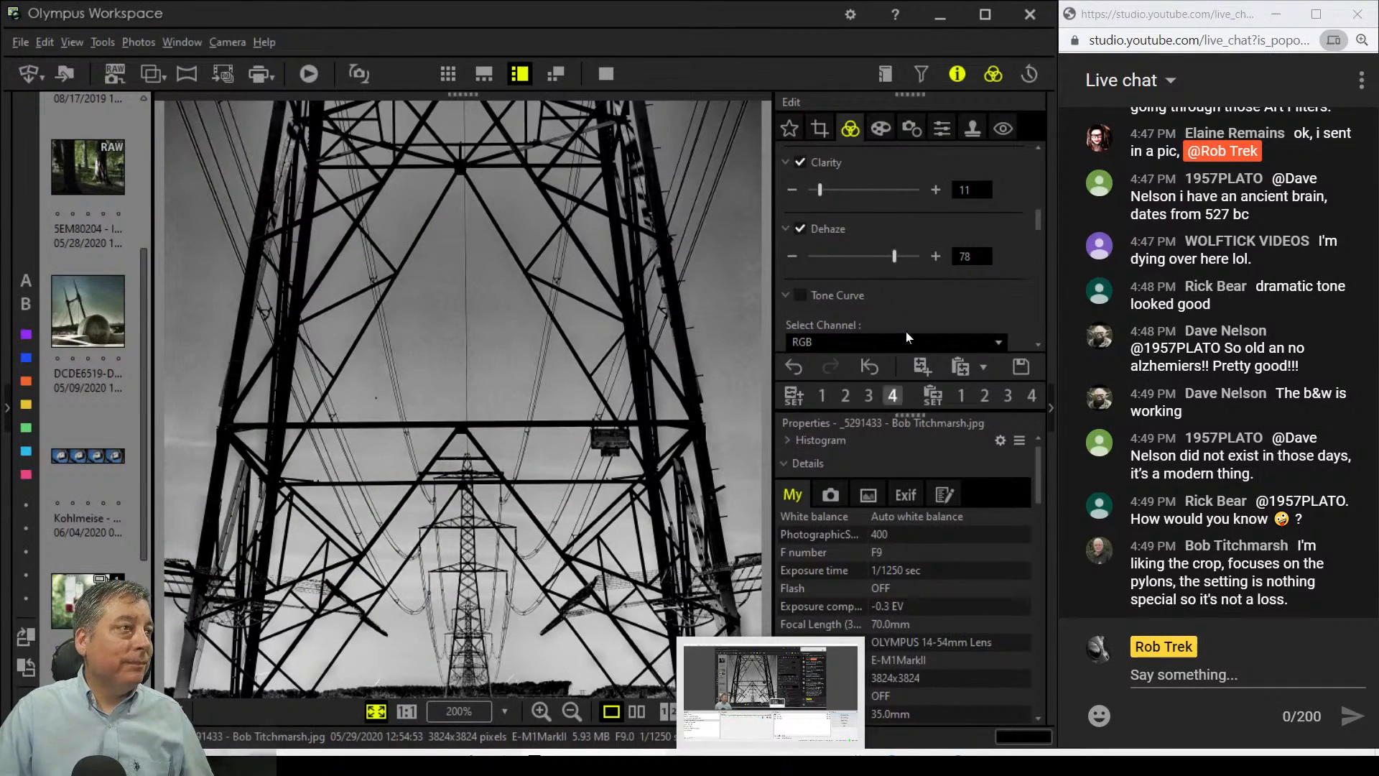
{"action": "left_click", "coordinate": [829, 135]}
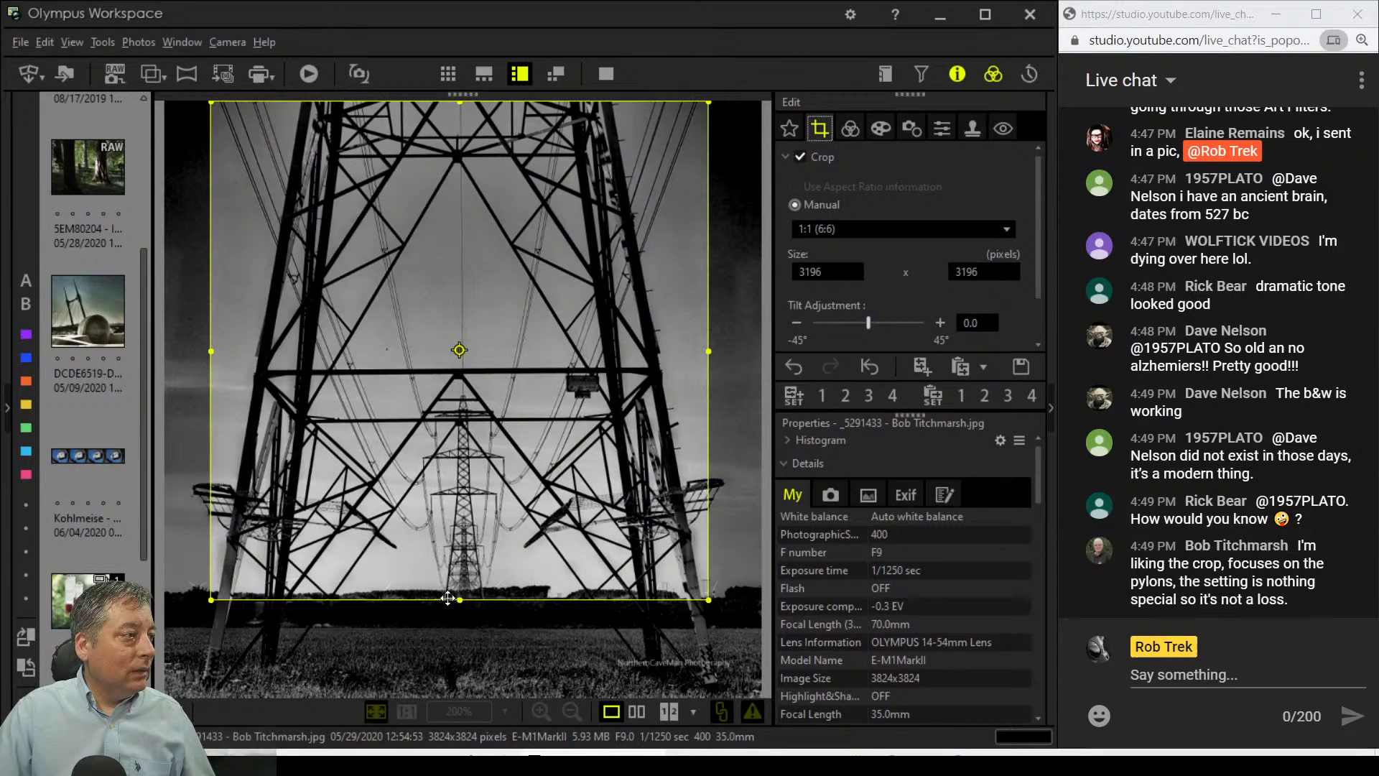
{"action": "left_click_drag", "start_coordinate": [454, 591], "coordinate": [457, 583]}
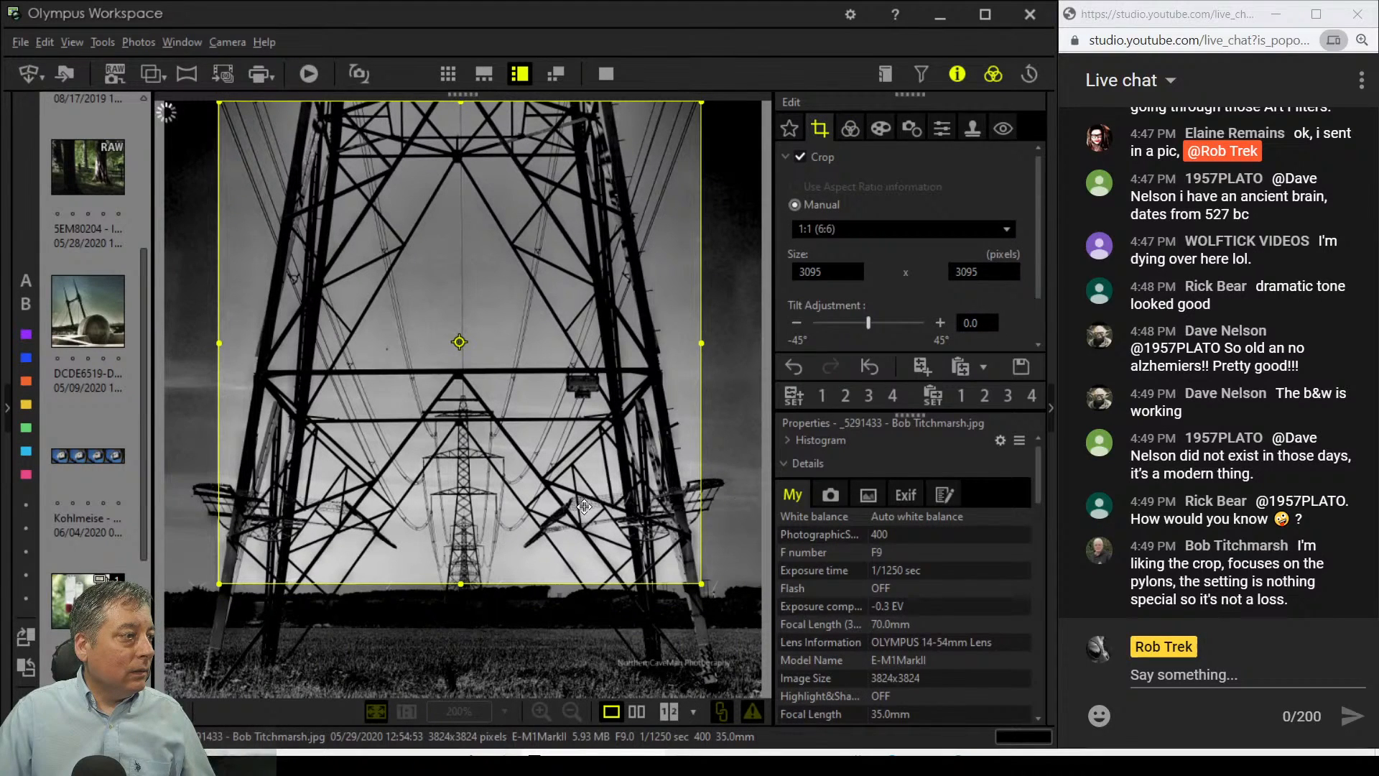
{"action": "left_click", "coordinate": [850, 131]}
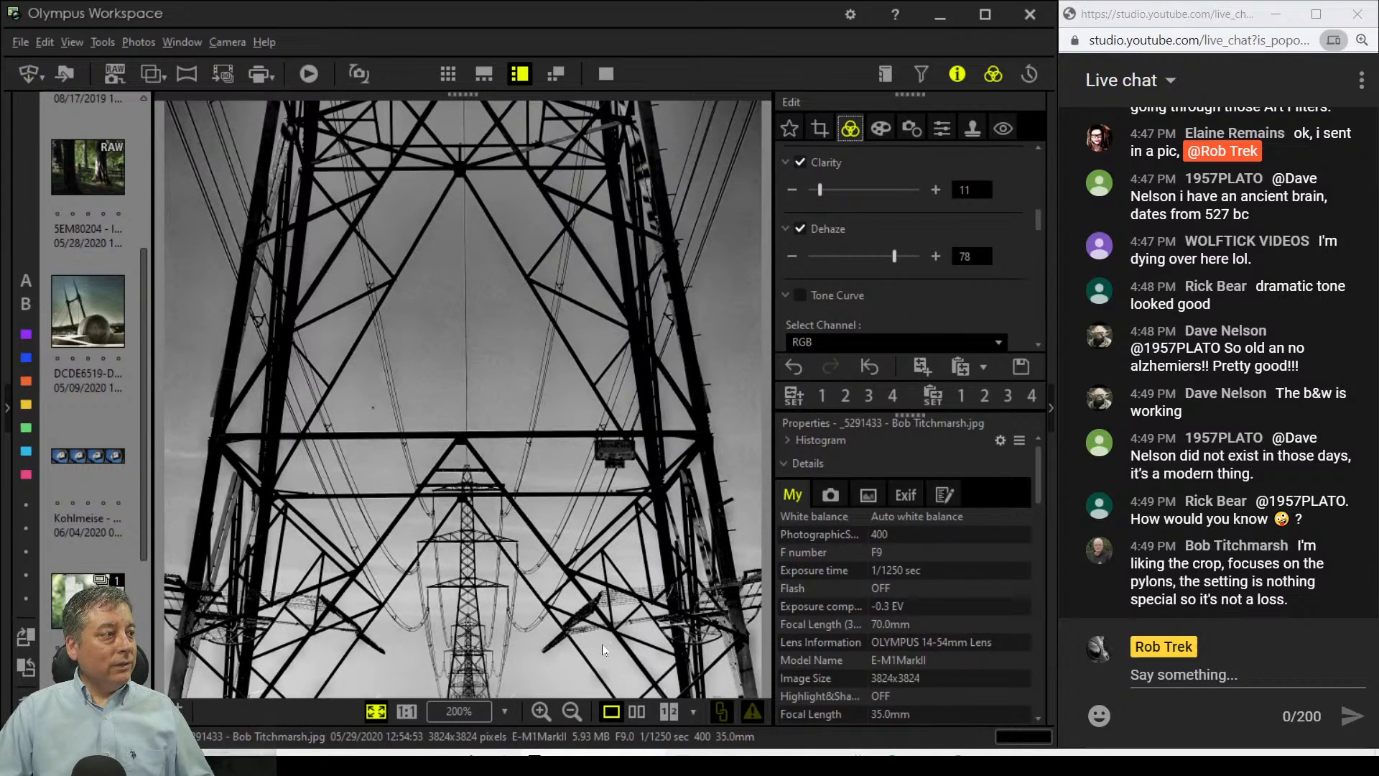
Step: Raise exposure compensation to 24 and show the edit beside the original
{"action": "scroll", "coordinate": [898, 187], "scroll_direction": "up", "scroll_amount": 3}
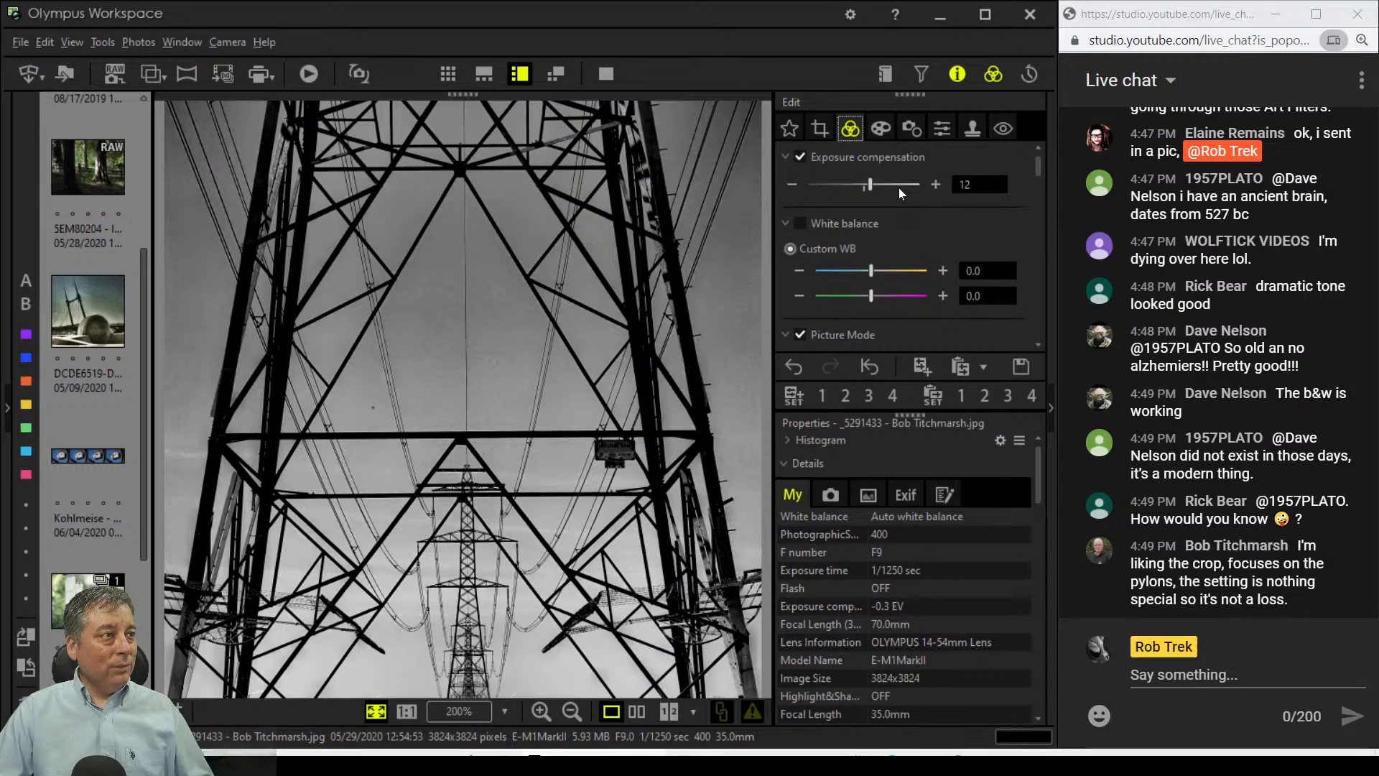
{"action": "scroll", "coordinate": [877, 184], "scroll_direction": "up", "scroll_amount": 4}
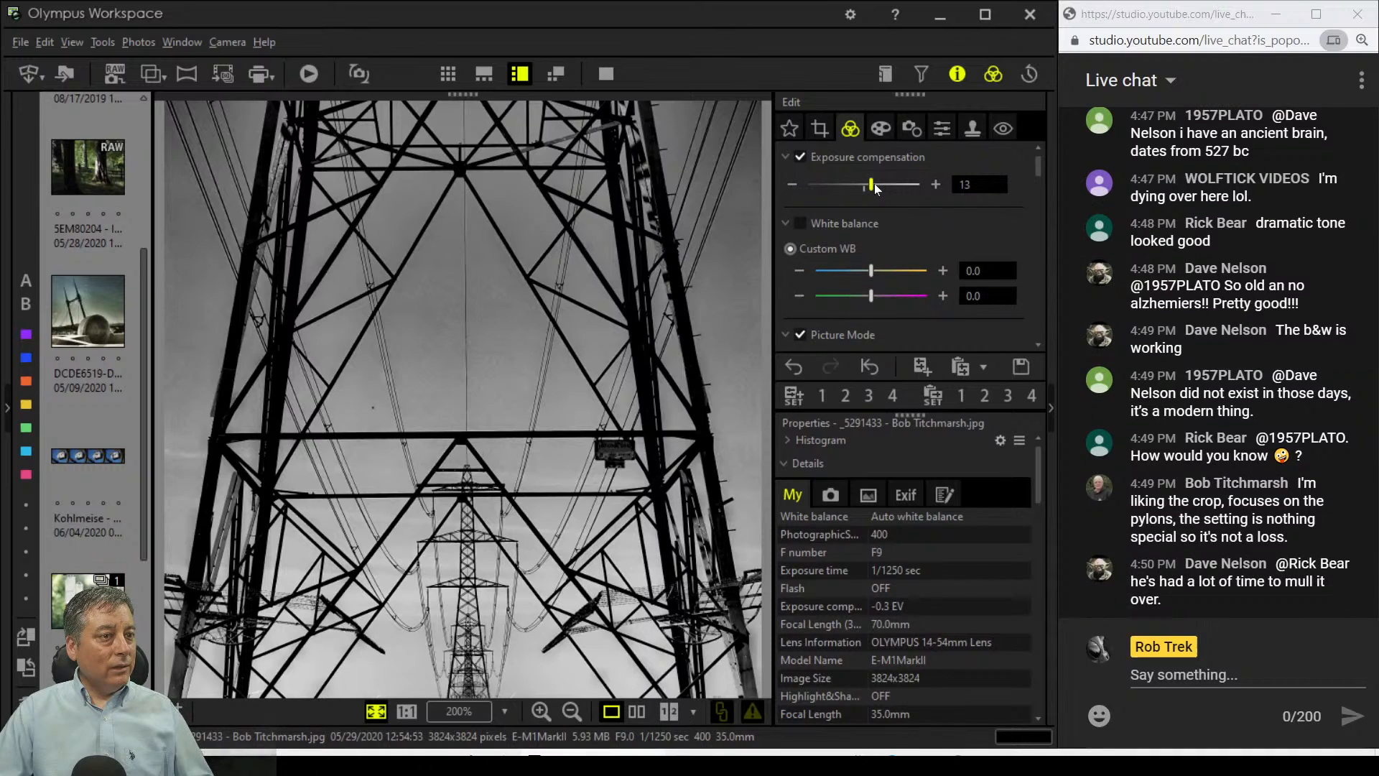
{"action": "left_click_drag", "start_coordinate": [876, 185], "coordinate": [876, 184]}
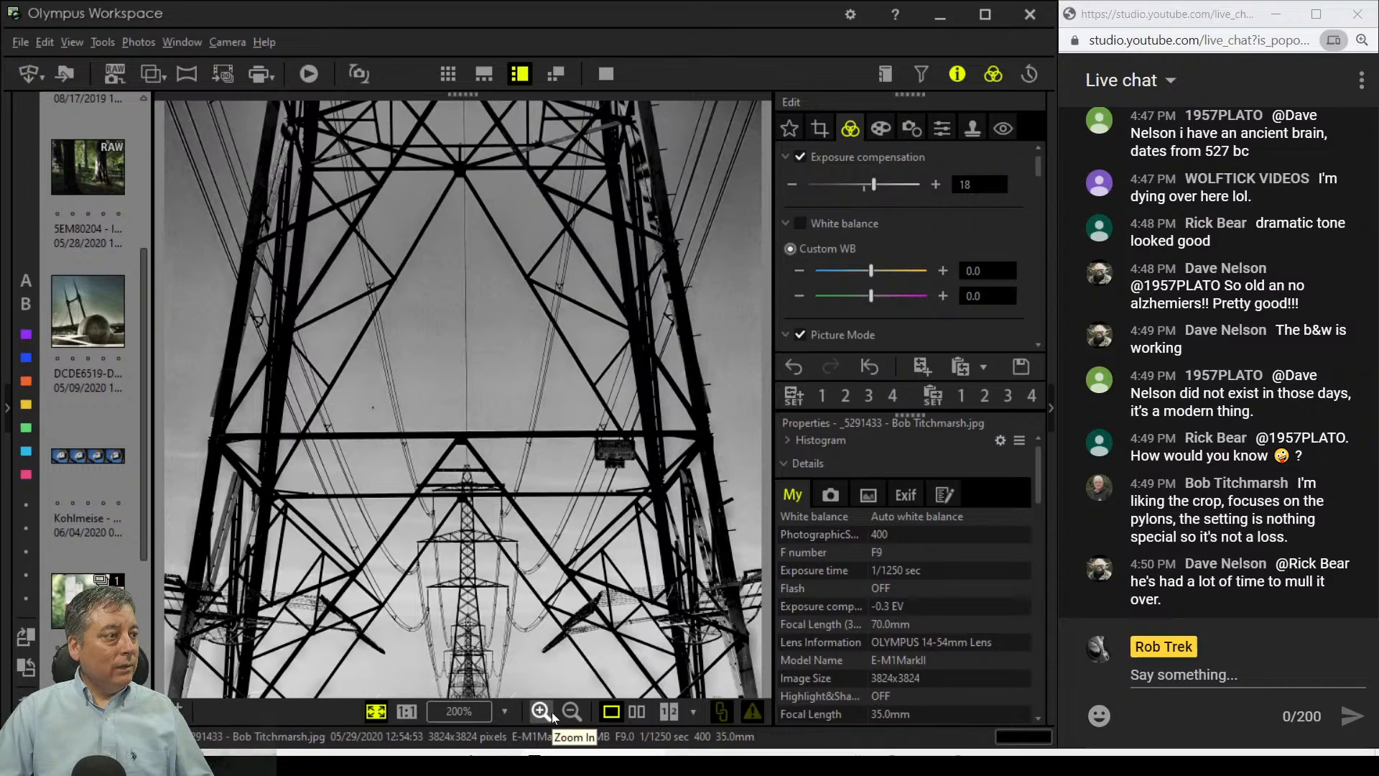
{"action": "left_click_drag", "start_coordinate": [874, 185], "coordinate": [877, 186]}
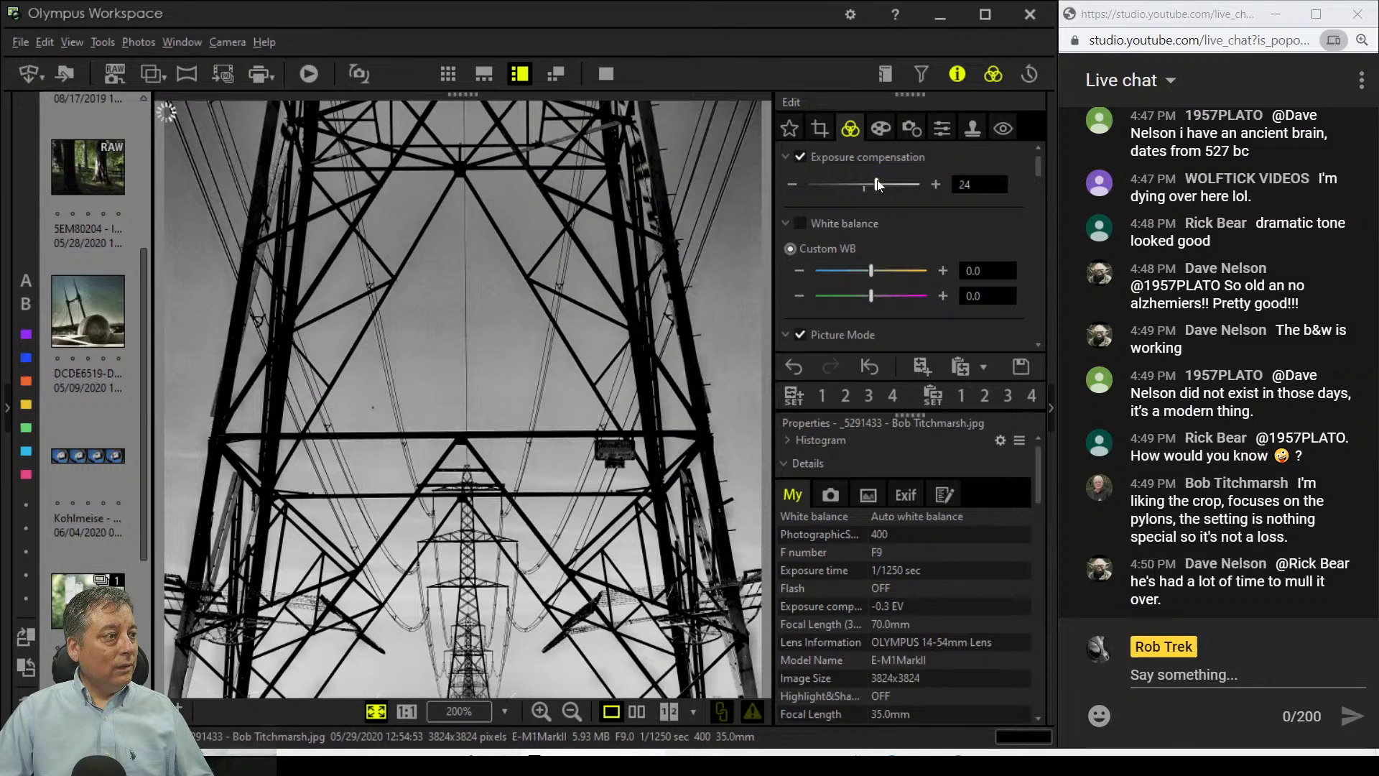
{"action": "left_click", "coordinate": [638, 711]}
Step: View the pylon before-and-after comparison full screen, then select the horse-and-rider beach photo
{"action": "left_click", "coordinate": [612, 68]}
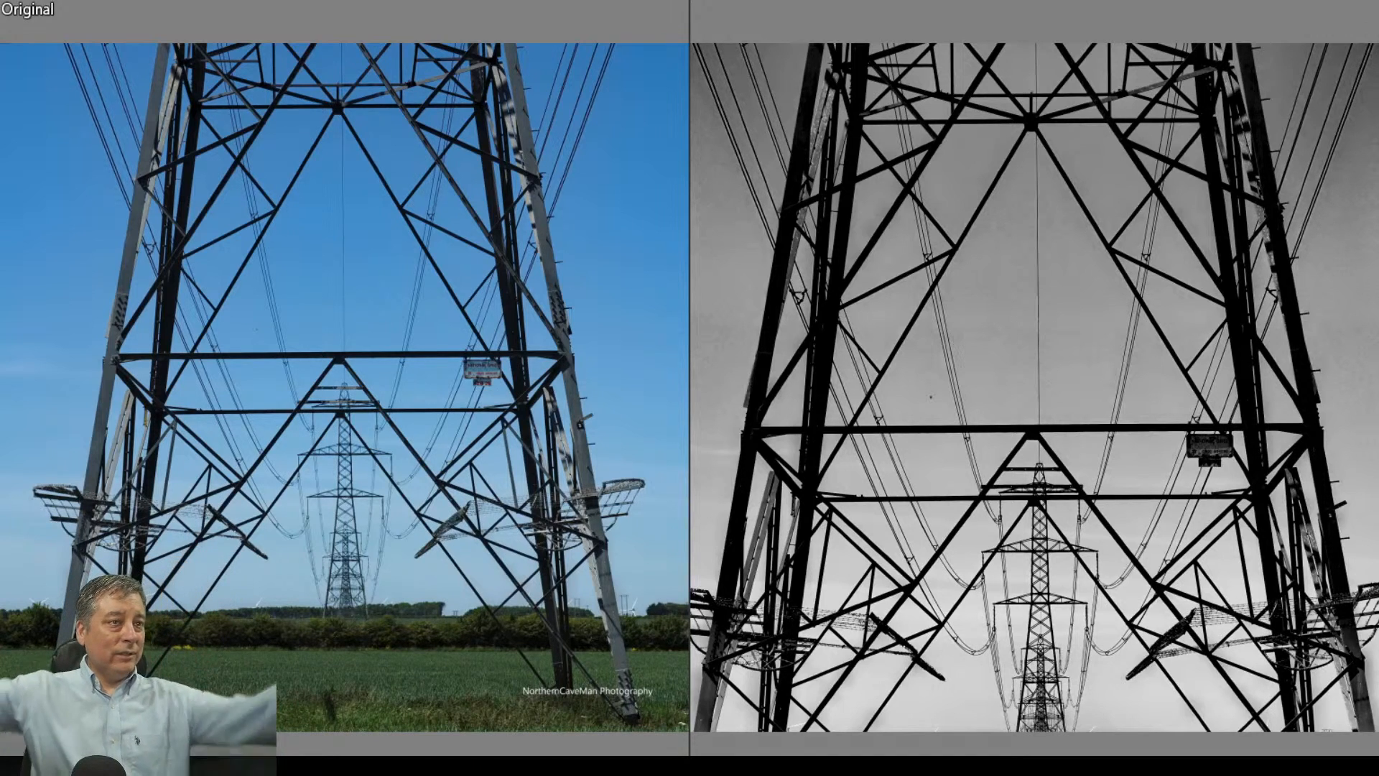
{"action": "key", "text": "Escape"}
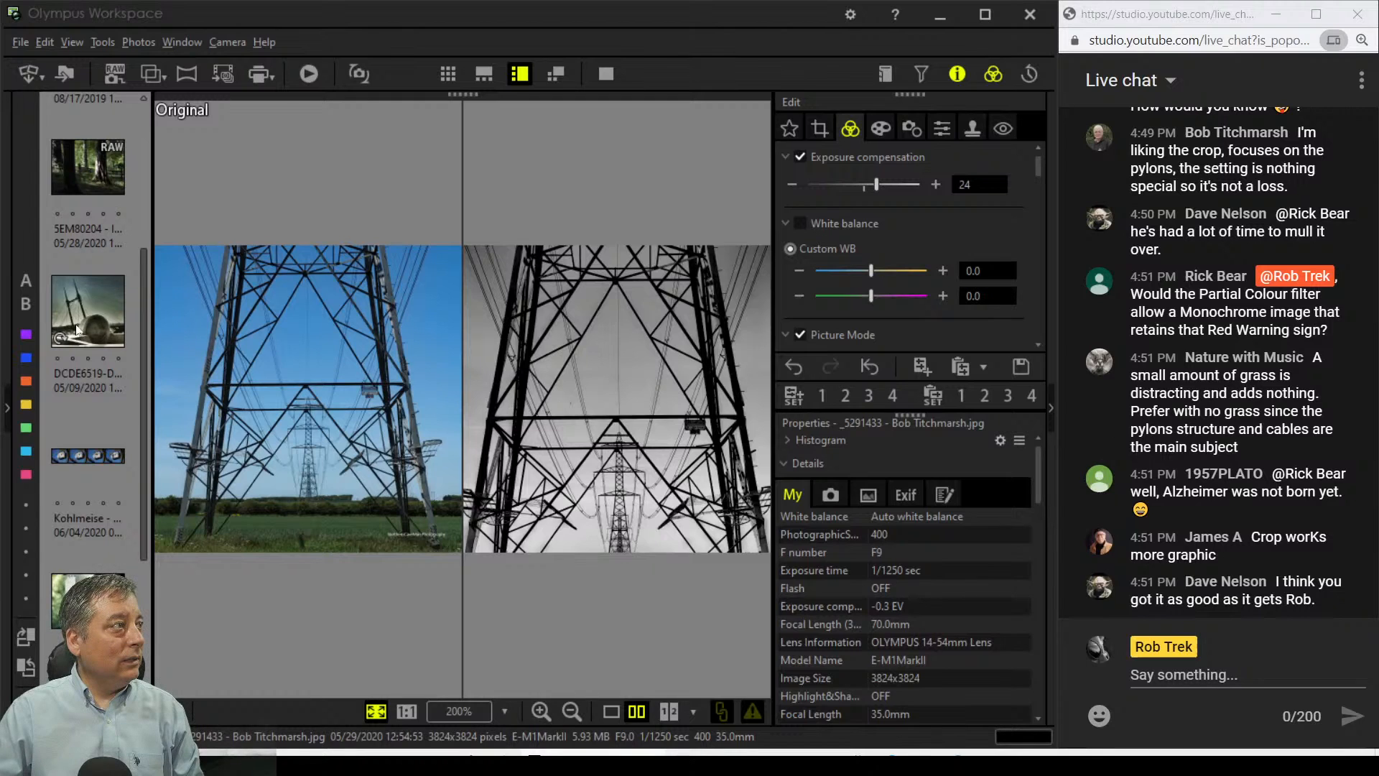
{"action": "scroll", "coordinate": [76, 325], "scroll_direction": "up", "scroll_amount": 3}
{"action": "left_click", "coordinate": [83, 299]}
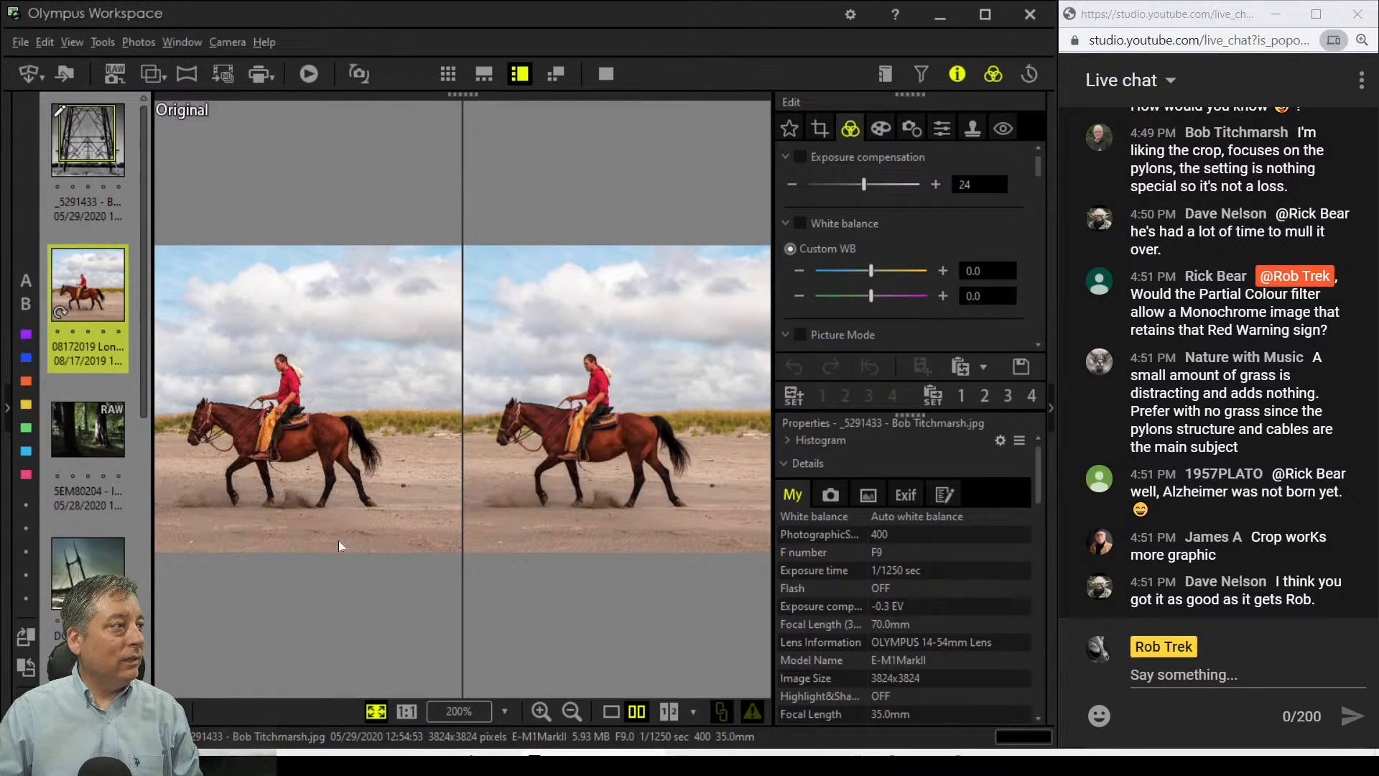
Step: Return to single-image view and preview the horse photo full screen twice, exiting each time
{"action": "left_click", "coordinate": [612, 710]}
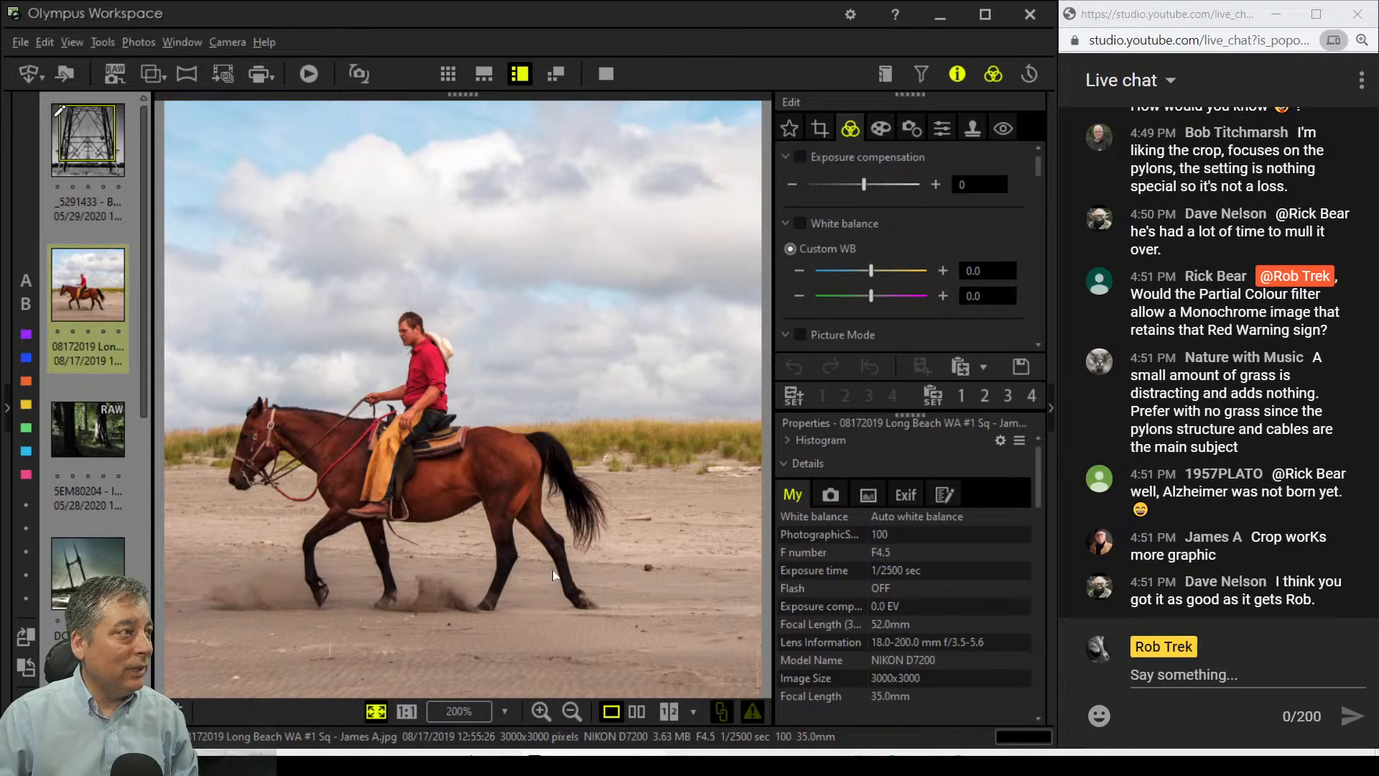
{"action": "left_click", "coordinate": [607, 74]}
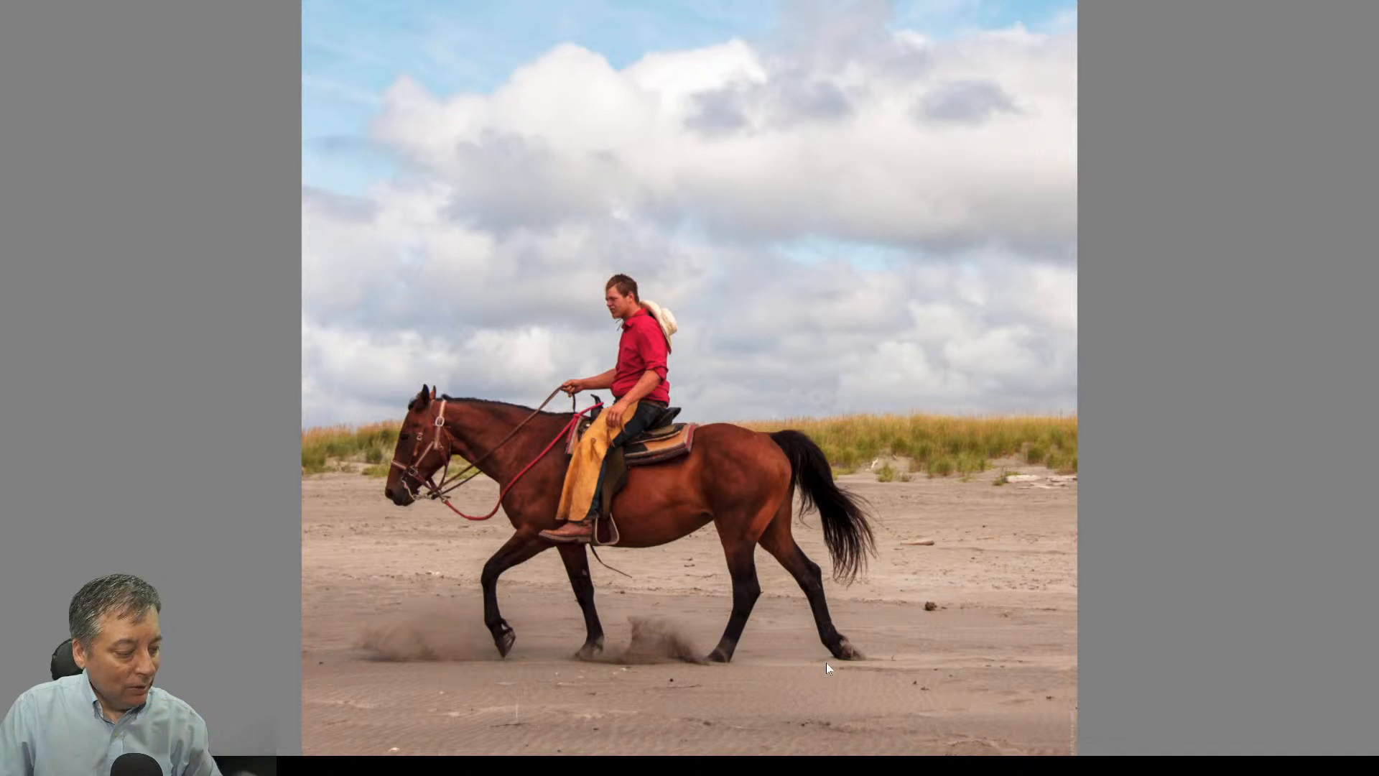
{"action": "key", "text": "Escape"}
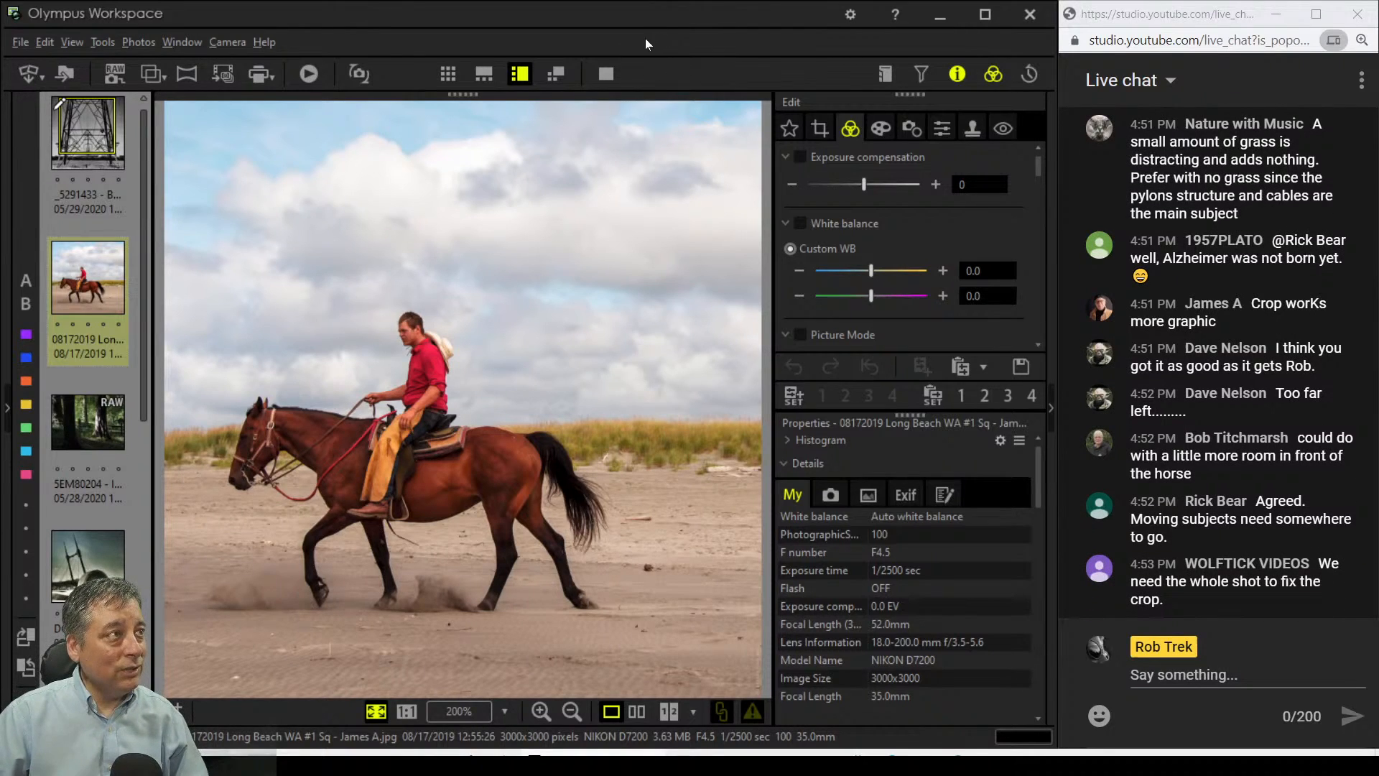
{"action": "left_click", "coordinate": [607, 73]}
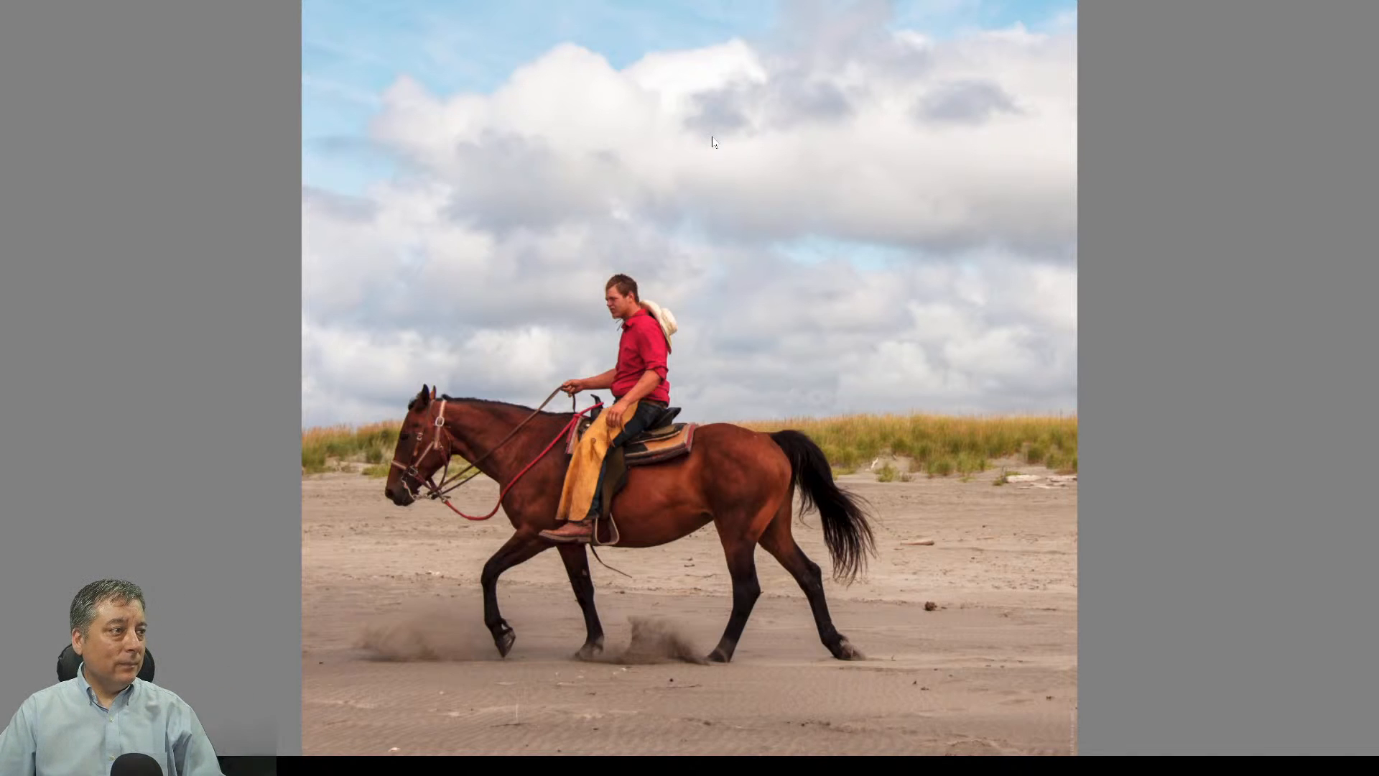
{"action": "key", "text": "Escape"}
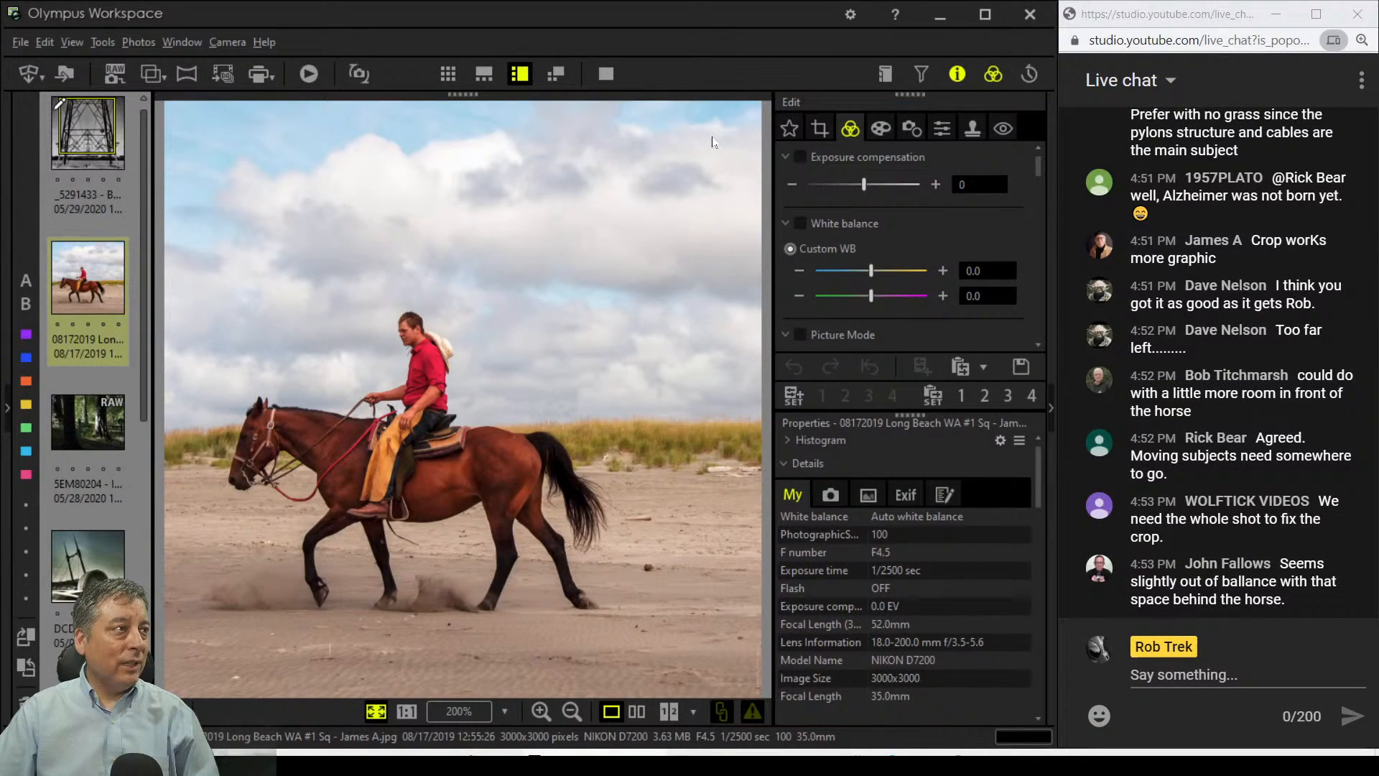
Step: Crop the horse photo to a 1:1 (6:6) square of 2546 x 2546 pixels framed around the rider
{"action": "left_click", "coordinate": [821, 127]}
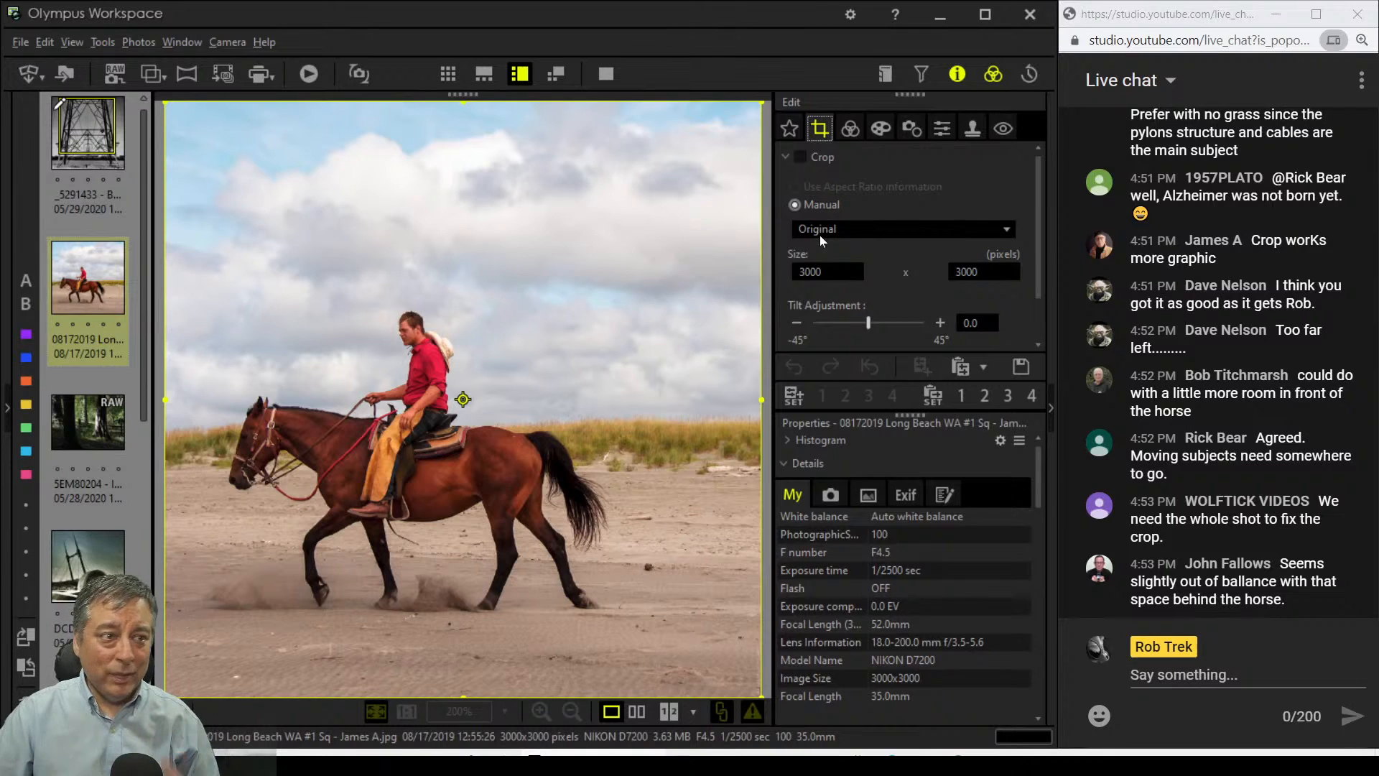
{"action": "left_click", "coordinate": [869, 230]}
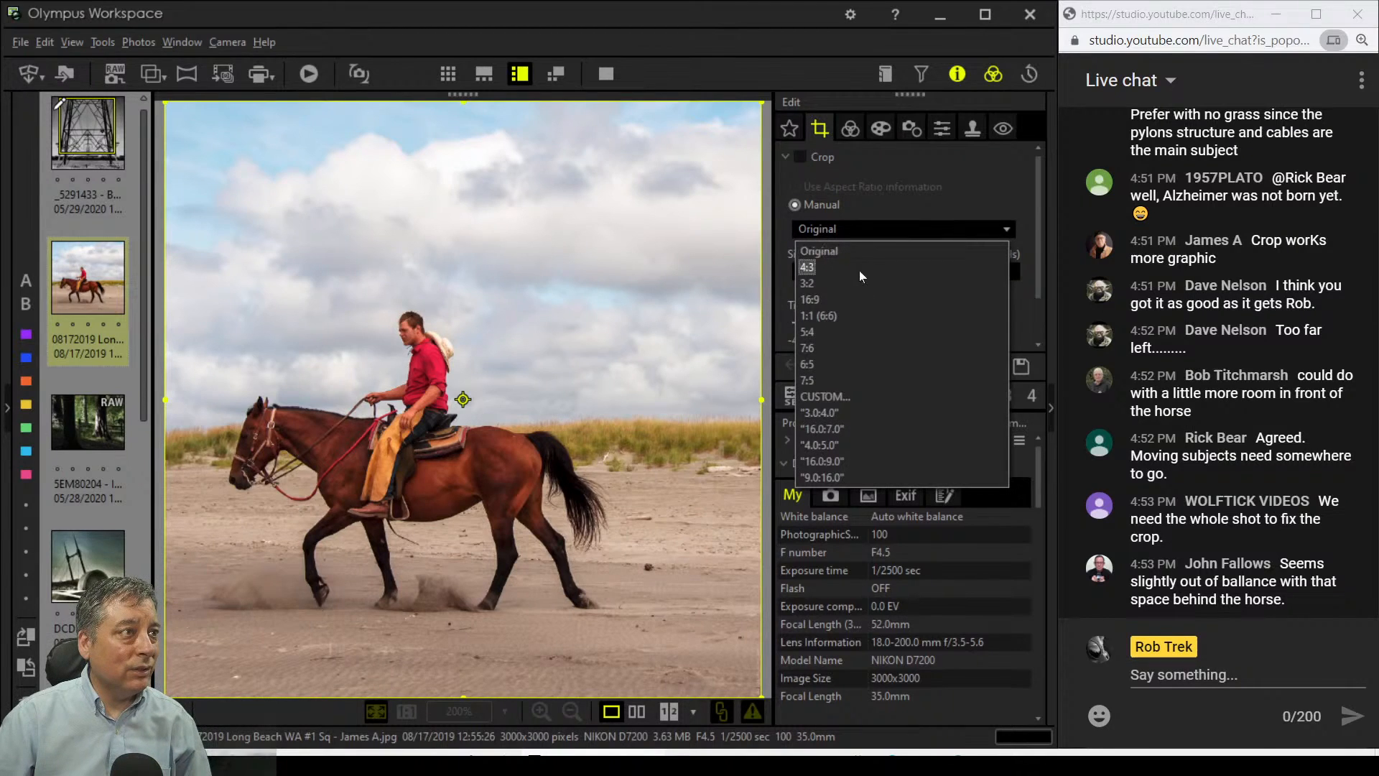
{"action": "left_click", "coordinate": [852, 319]}
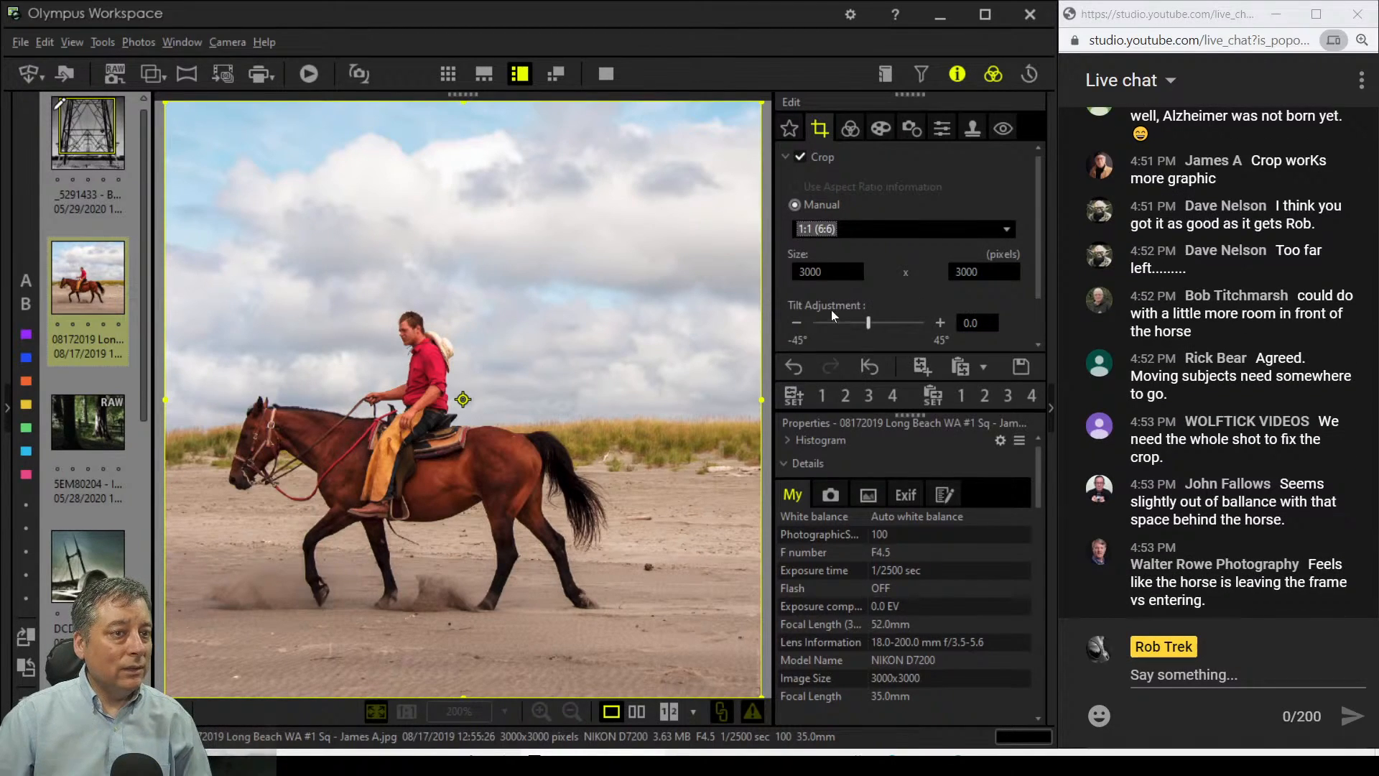
{"action": "left_click_drag", "start_coordinate": [759, 403], "coordinate": [671, 421]}
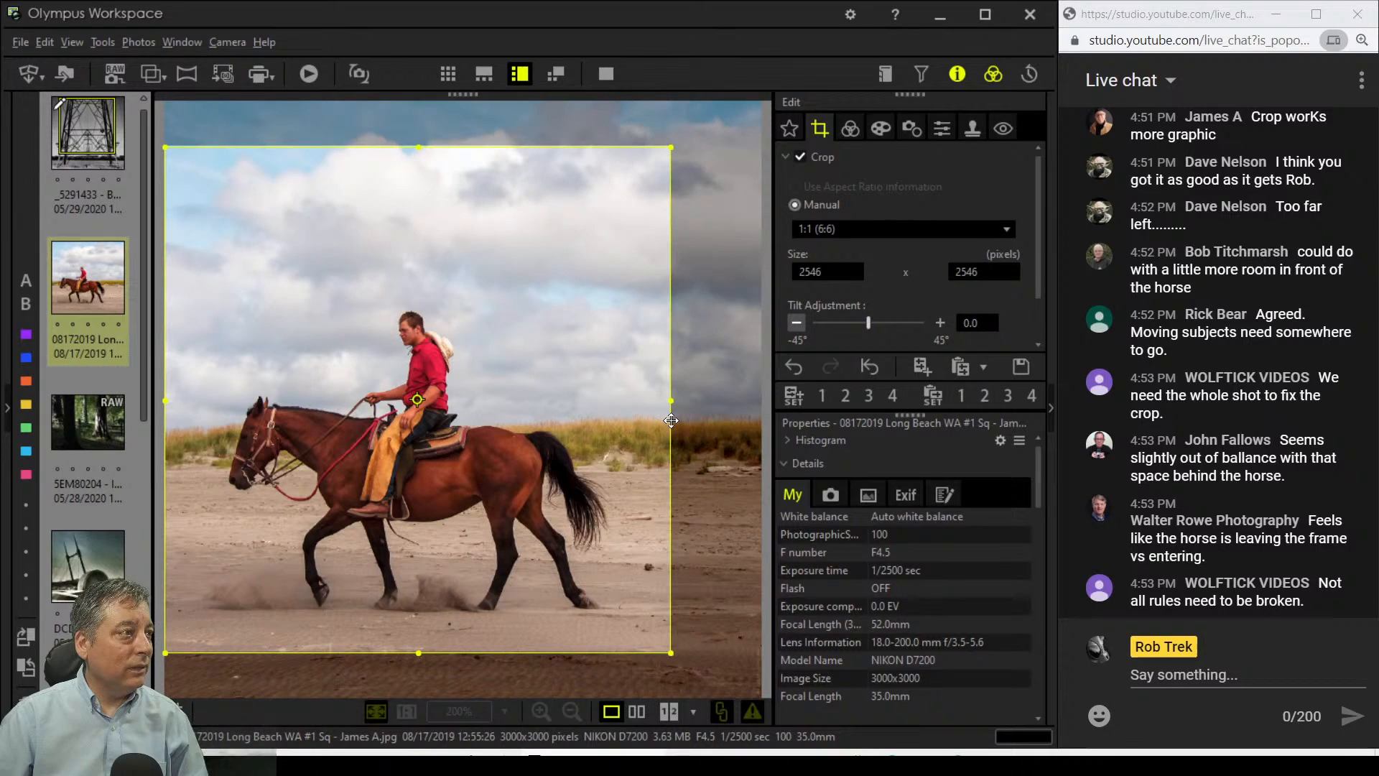
{"action": "left_click_drag", "start_coordinate": [650, 474], "coordinate": [649, 491]}
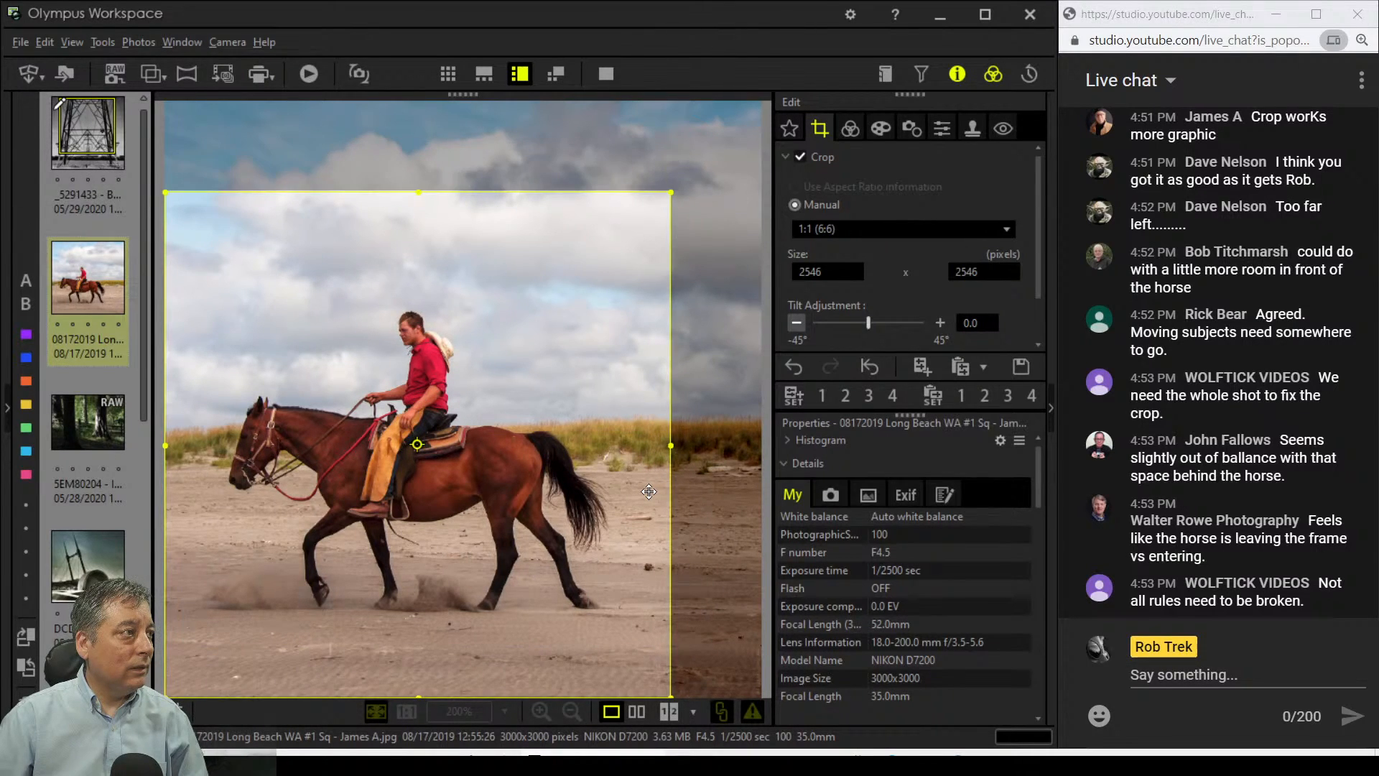
{"action": "left_click_drag", "start_coordinate": [648, 492], "coordinate": [641, 432]}
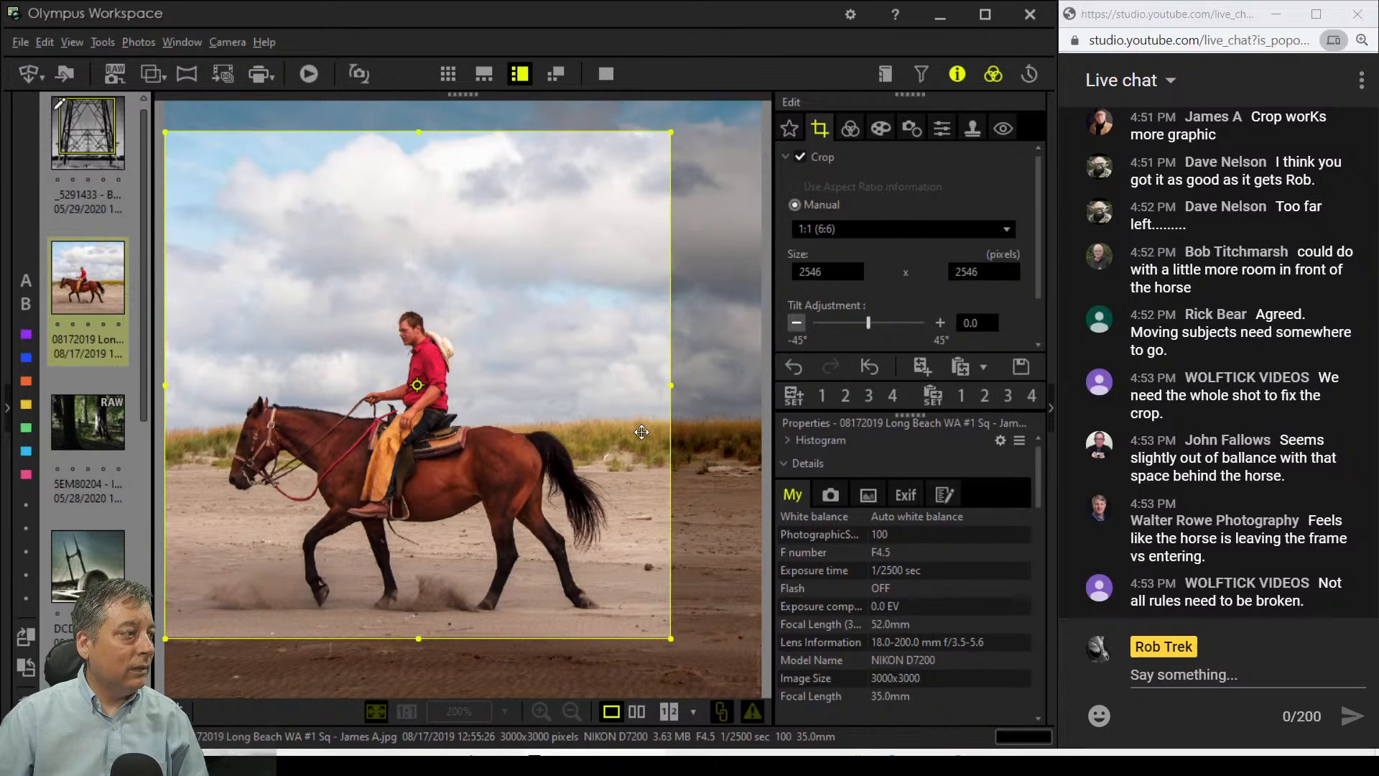
{"action": "left_click", "coordinate": [850, 128]}
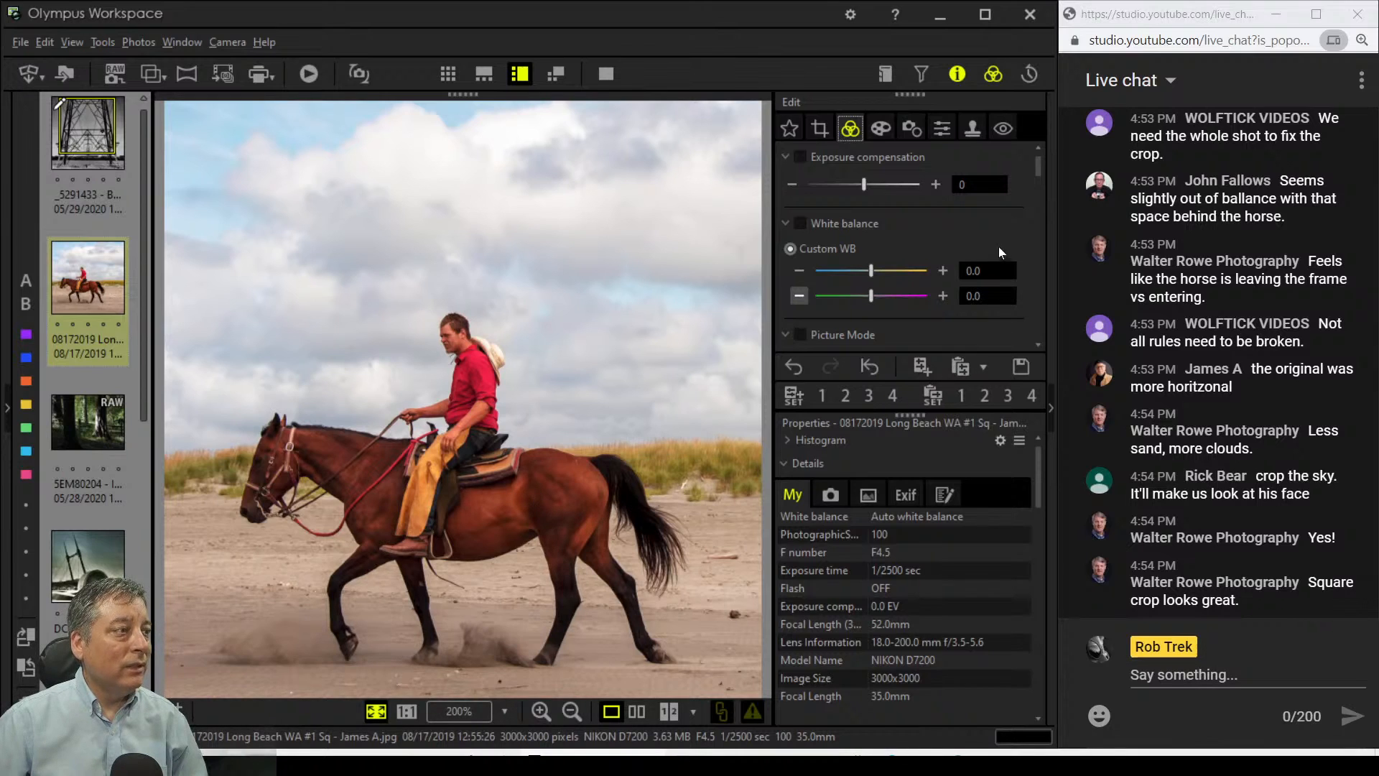
Step: Expand Adjust Color and push red saturation to its maximum, undoing a trial orange change
{"action": "scroll", "coordinate": [1011, 236], "scroll_direction": "down", "scroll_amount": 1}
{"action": "scroll", "coordinate": [1011, 235], "scroll_direction": "down", "scroll_amount": 5}
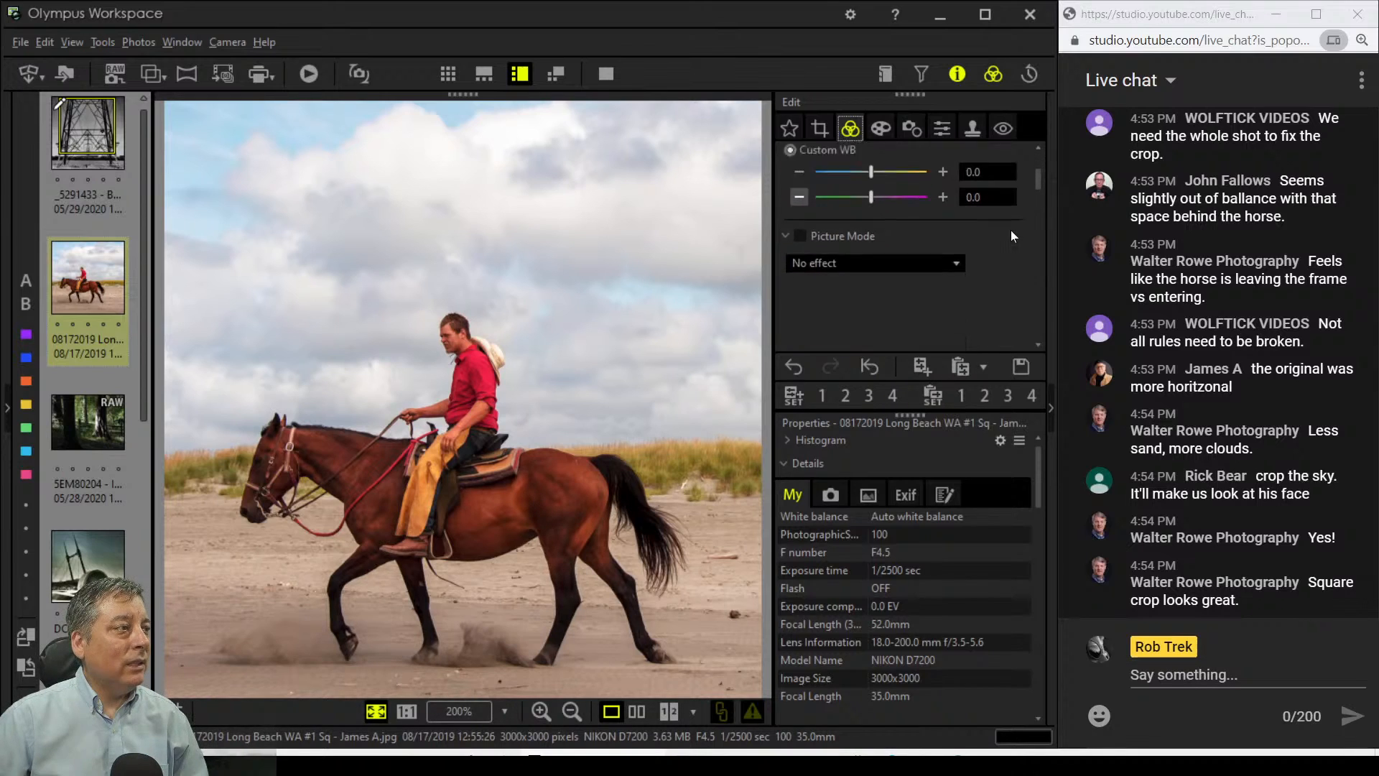
{"action": "scroll", "coordinate": [1010, 230], "scroll_direction": "down", "scroll_amount": 8}
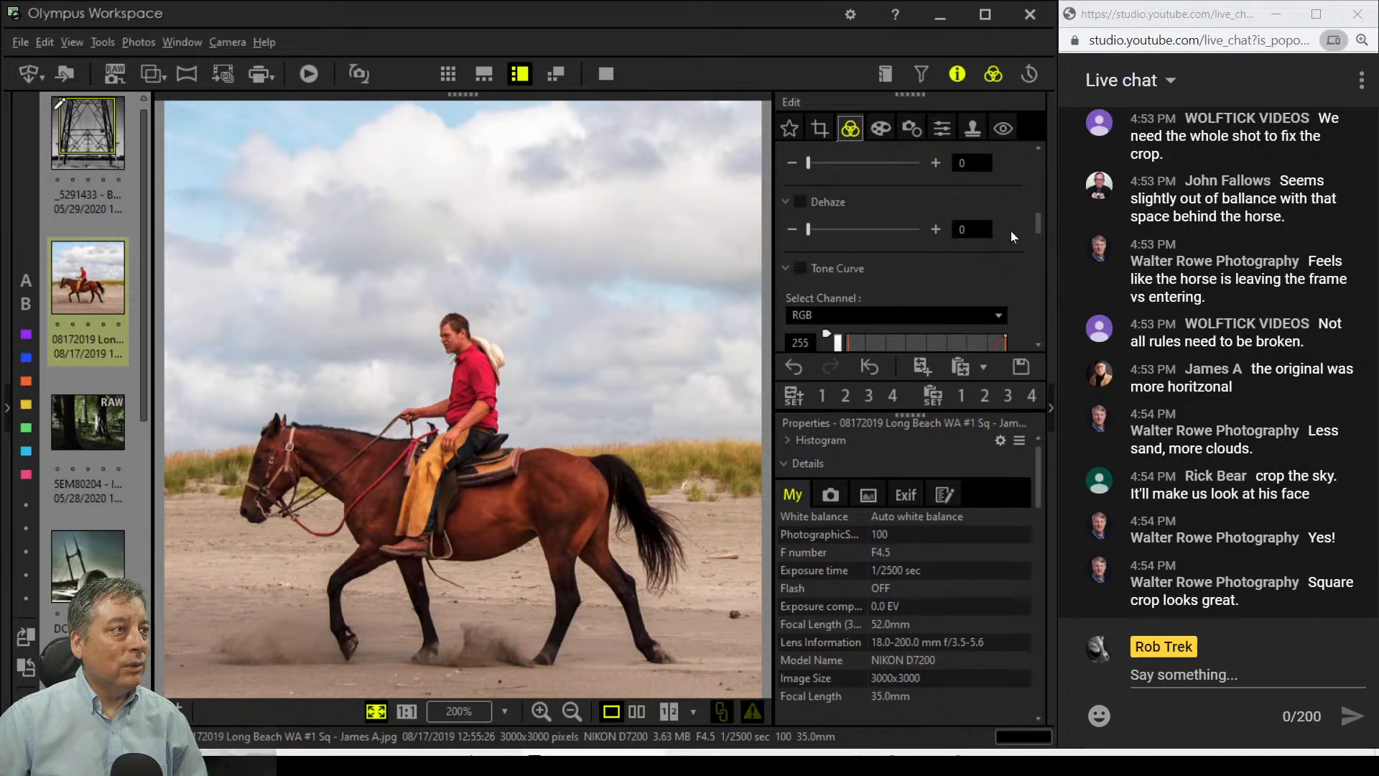
{"action": "scroll", "coordinate": [1011, 231], "scroll_direction": "up", "scroll_amount": 2}
{"action": "left_click", "coordinate": [782, 157]}
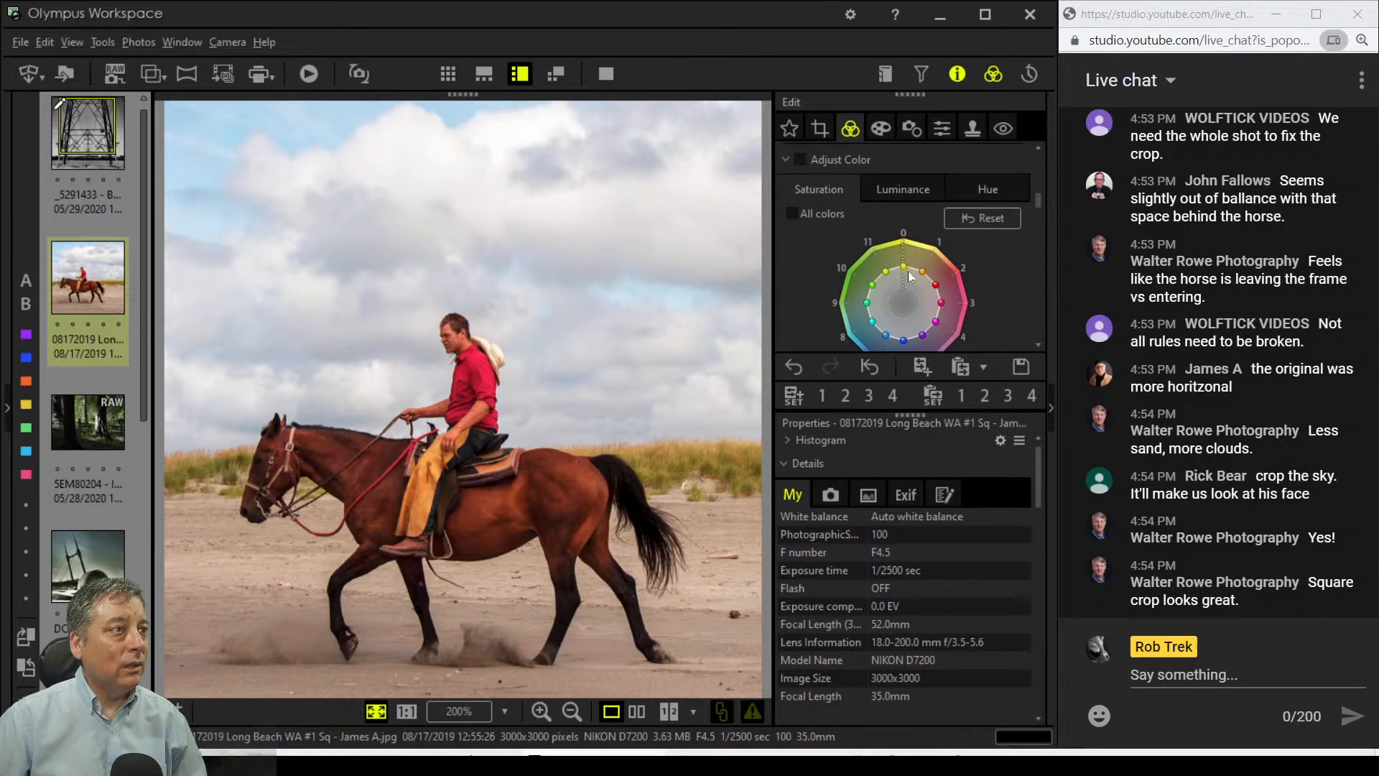
{"action": "mouse_move", "coordinate": [944, 283]}
{"action": "left_mouse_down"}
{"action": "mouse_move", "coordinate": [952, 275]}
{"action": "mouse_move", "coordinate": [940, 283]}
{"action": "left_mouse_up"}
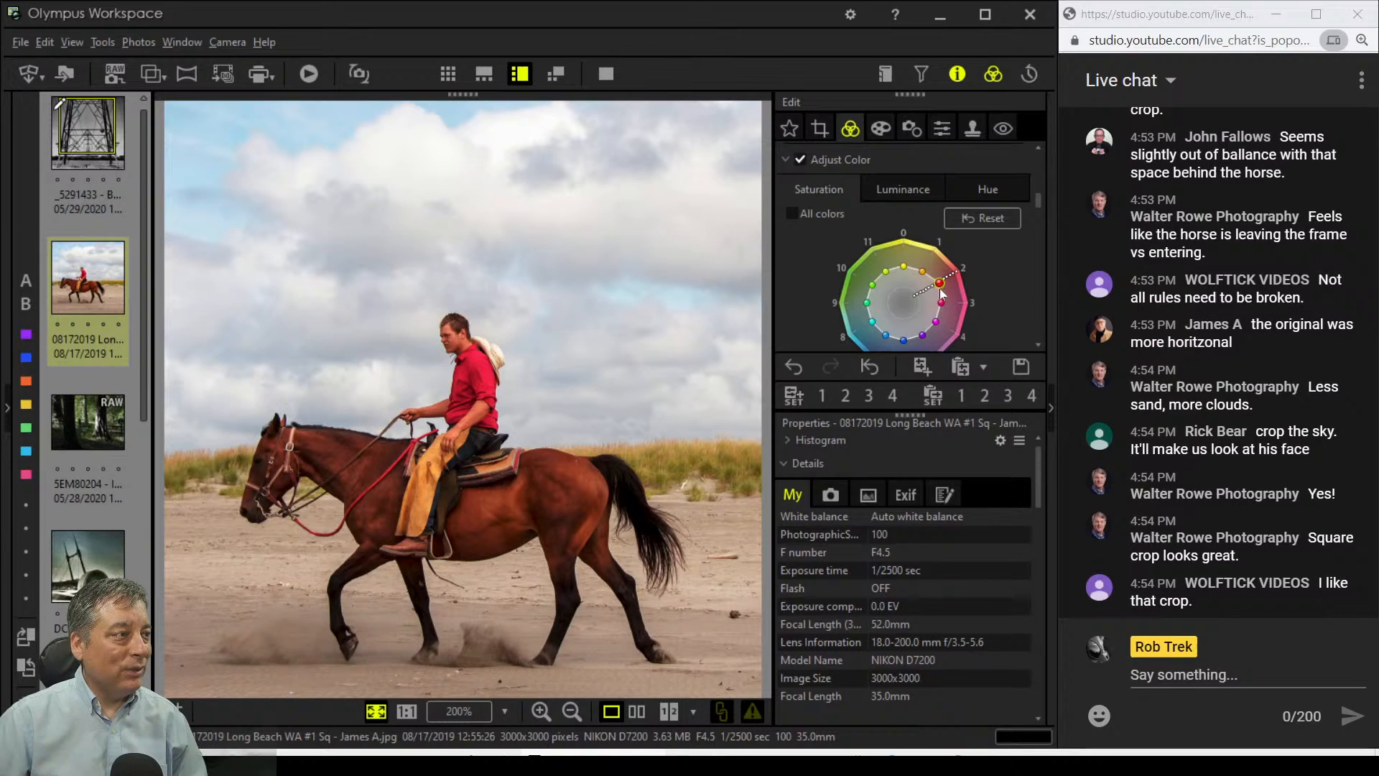
{"action": "left_click", "coordinate": [923, 271]}
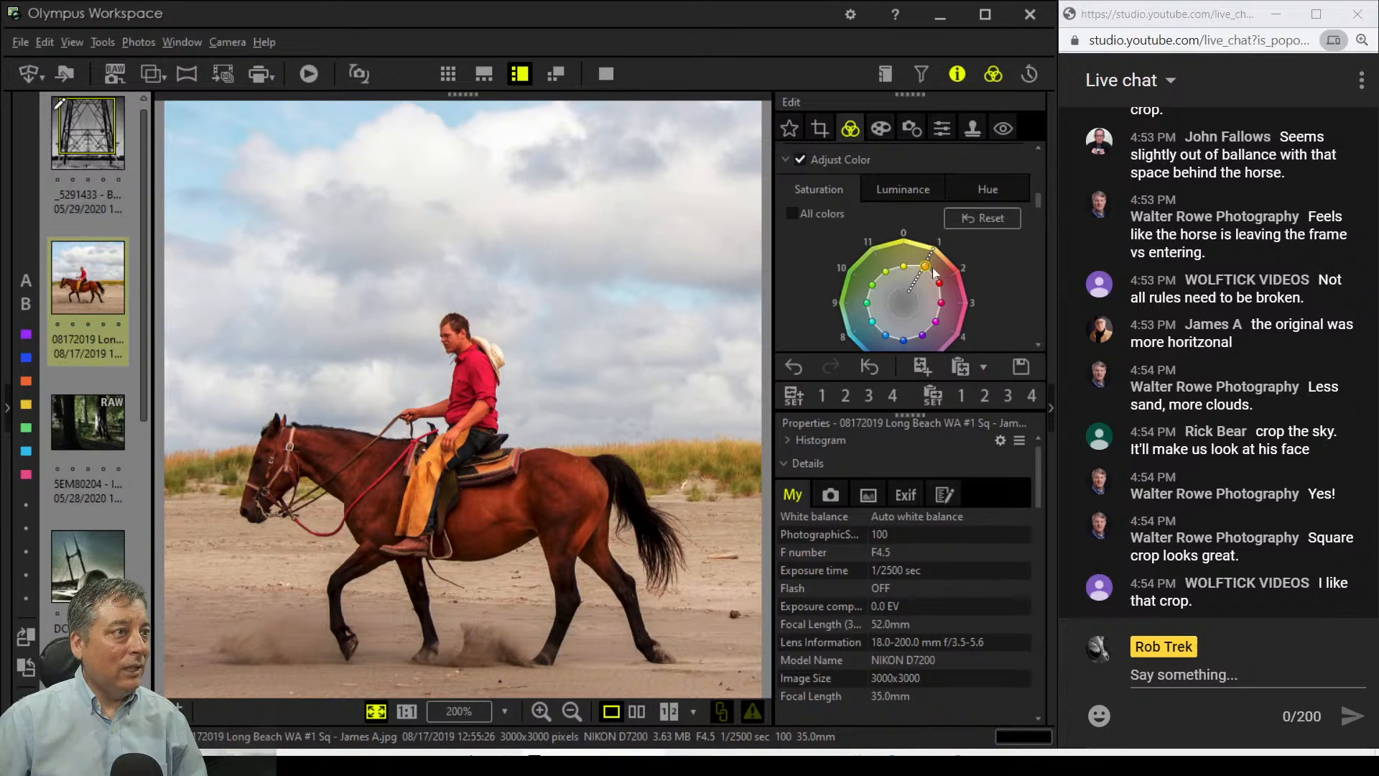
{"action": "left_click", "coordinate": [959, 225]}
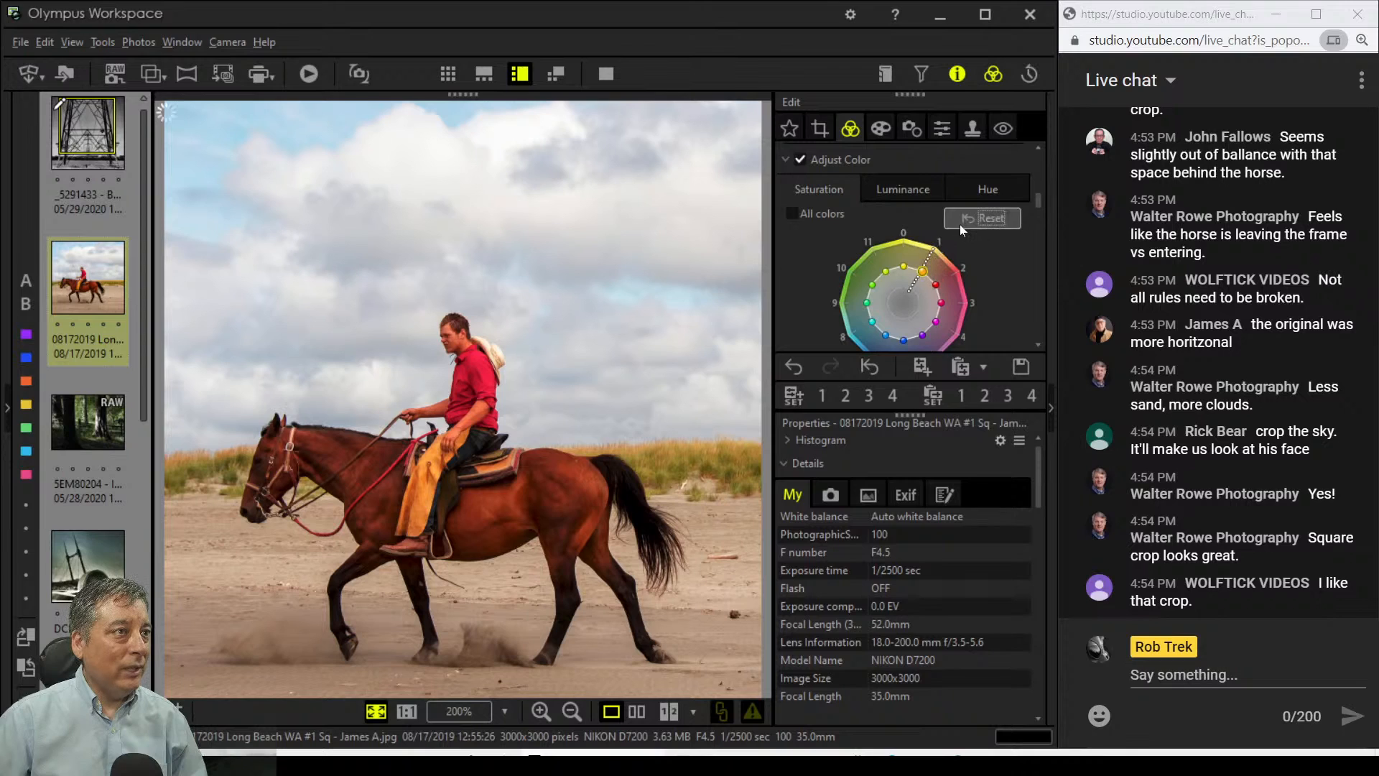
Step: Brighten the oranges and reds on the Luminance wheel, then boost orange saturation
{"action": "left_click", "coordinate": [903, 190]}
{"action": "left_click_drag", "start_coordinate": [923, 270], "coordinate": [925, 265]}
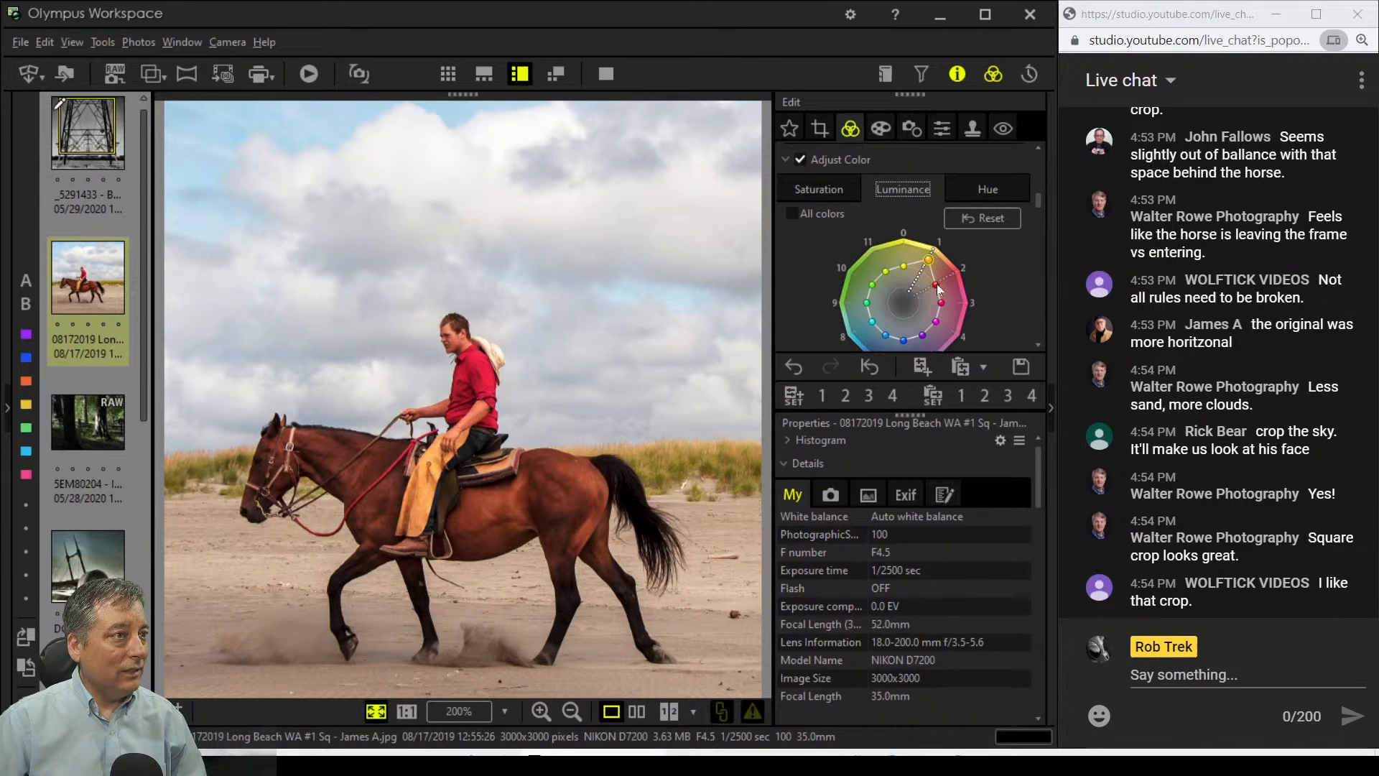
{"action": "left_click_drag", "start_coordinate": [937, 283], "coordinate": [941, 282]}
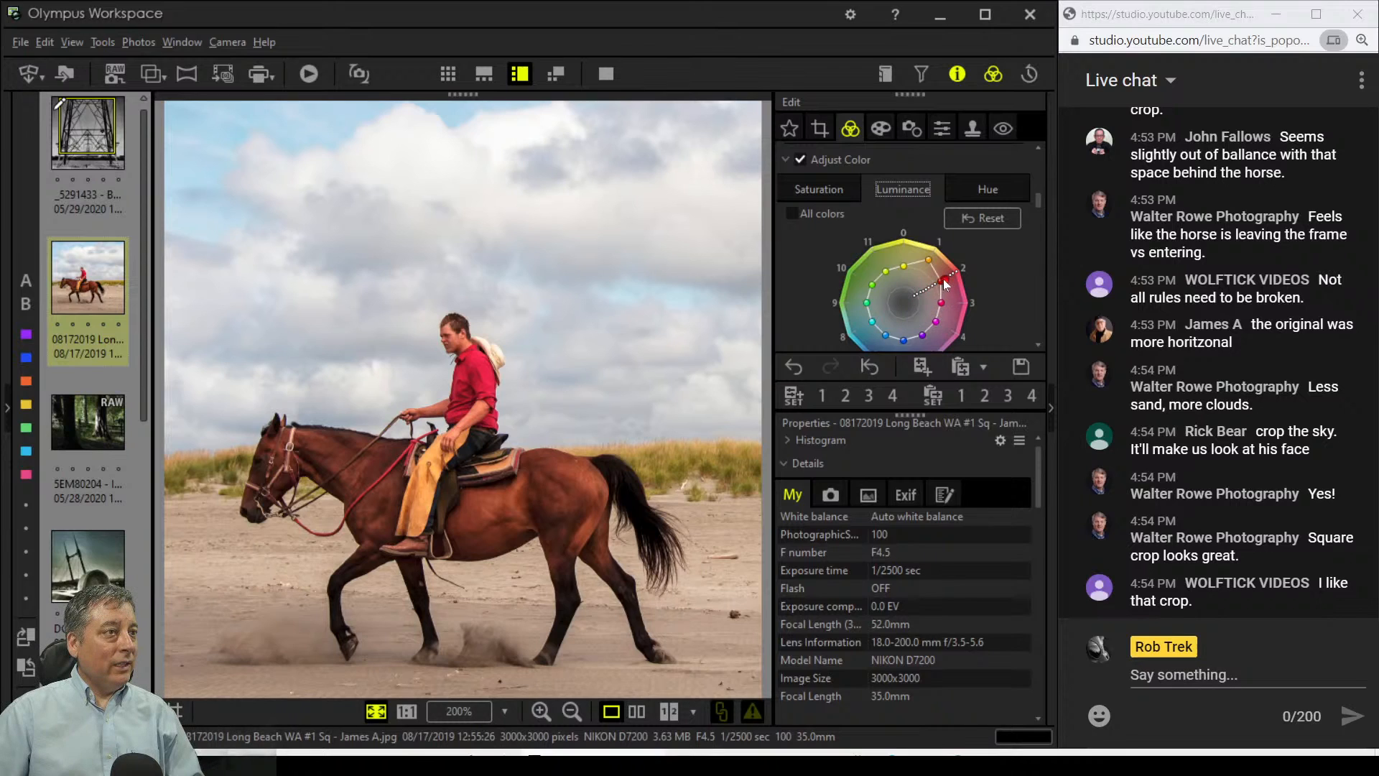
{"action": "left_click", "coordinate": [845, 189]}
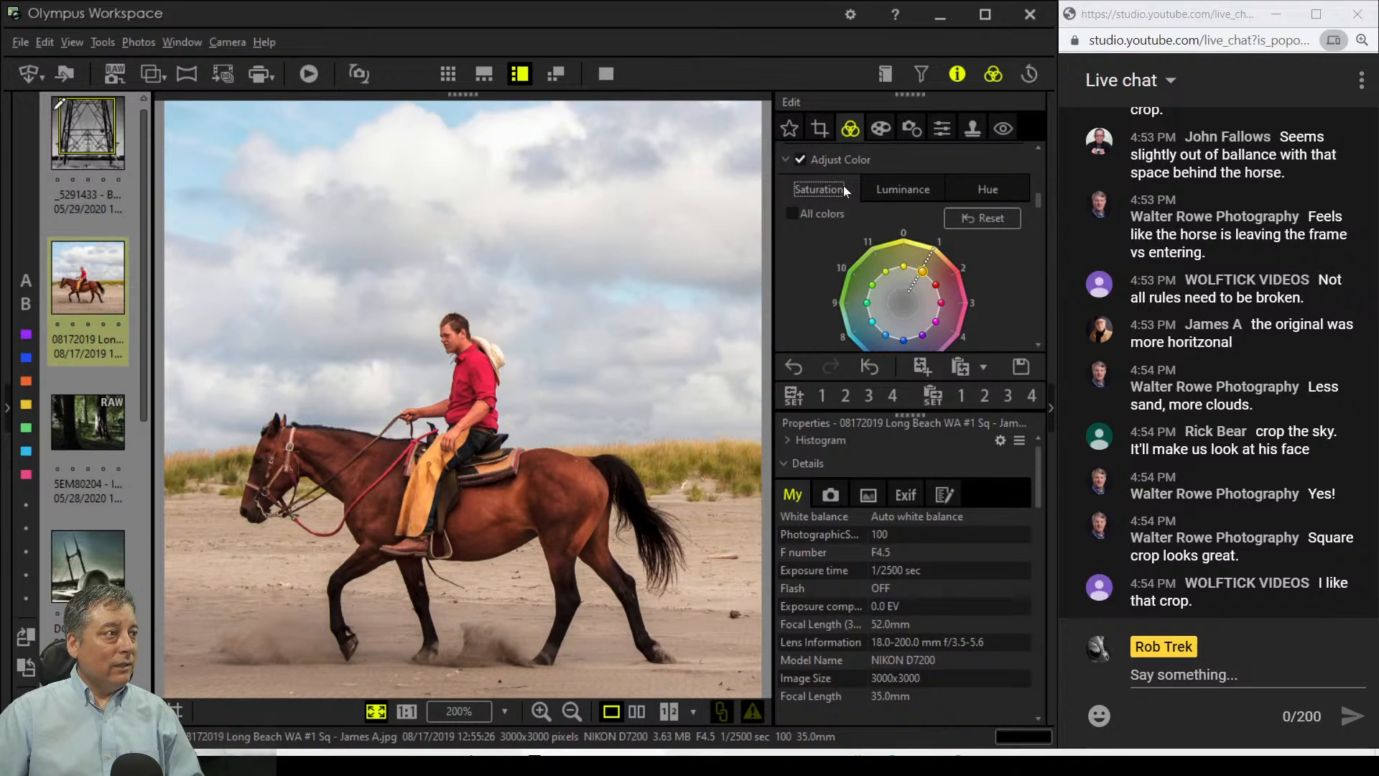
{"action": "left_click_drag", "start_coordinate": [920, 276], "coordinate": [922, 269]}
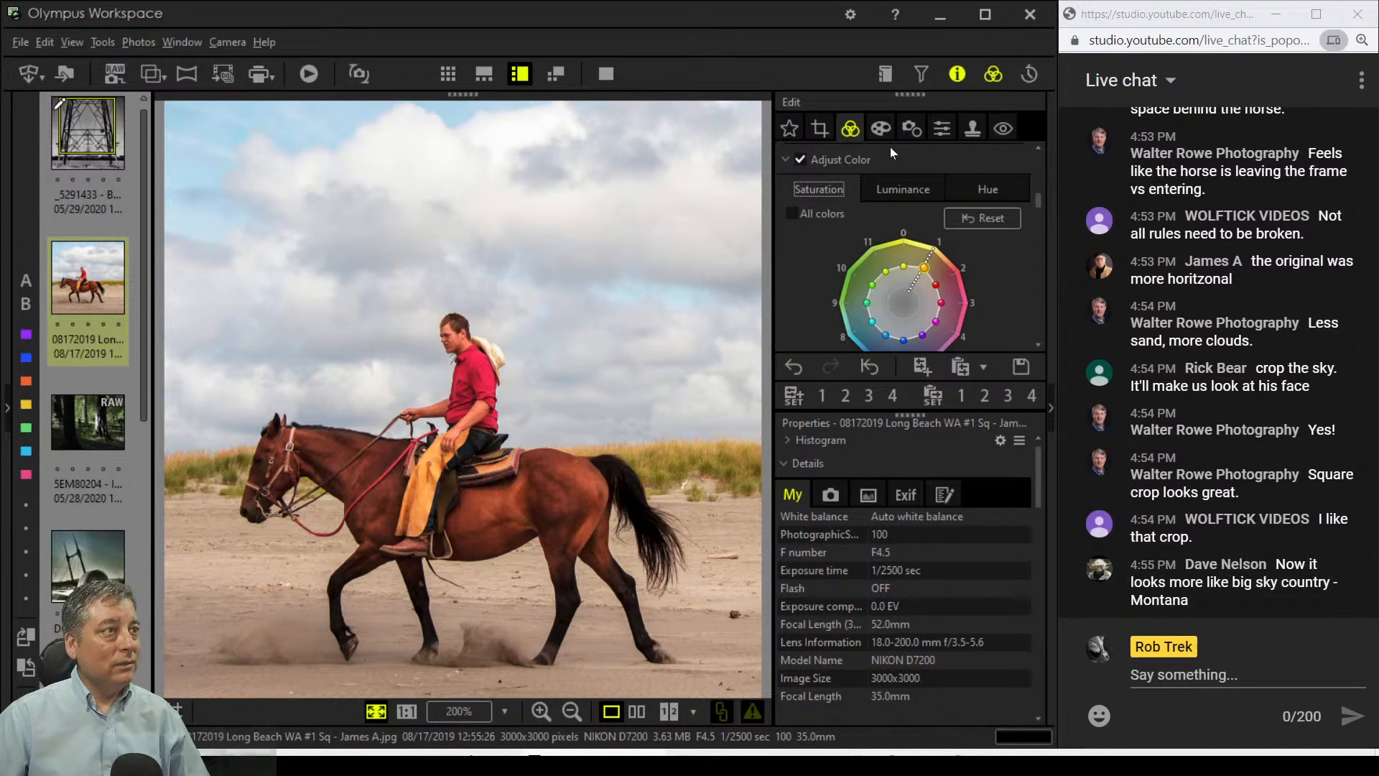
{"action": "left_click", "coordinate": [883, 130]}
Step: Apply the Gentle Sepia art filter to the horse photo
{"action": "left_click", "coordinate": [910, 186]}
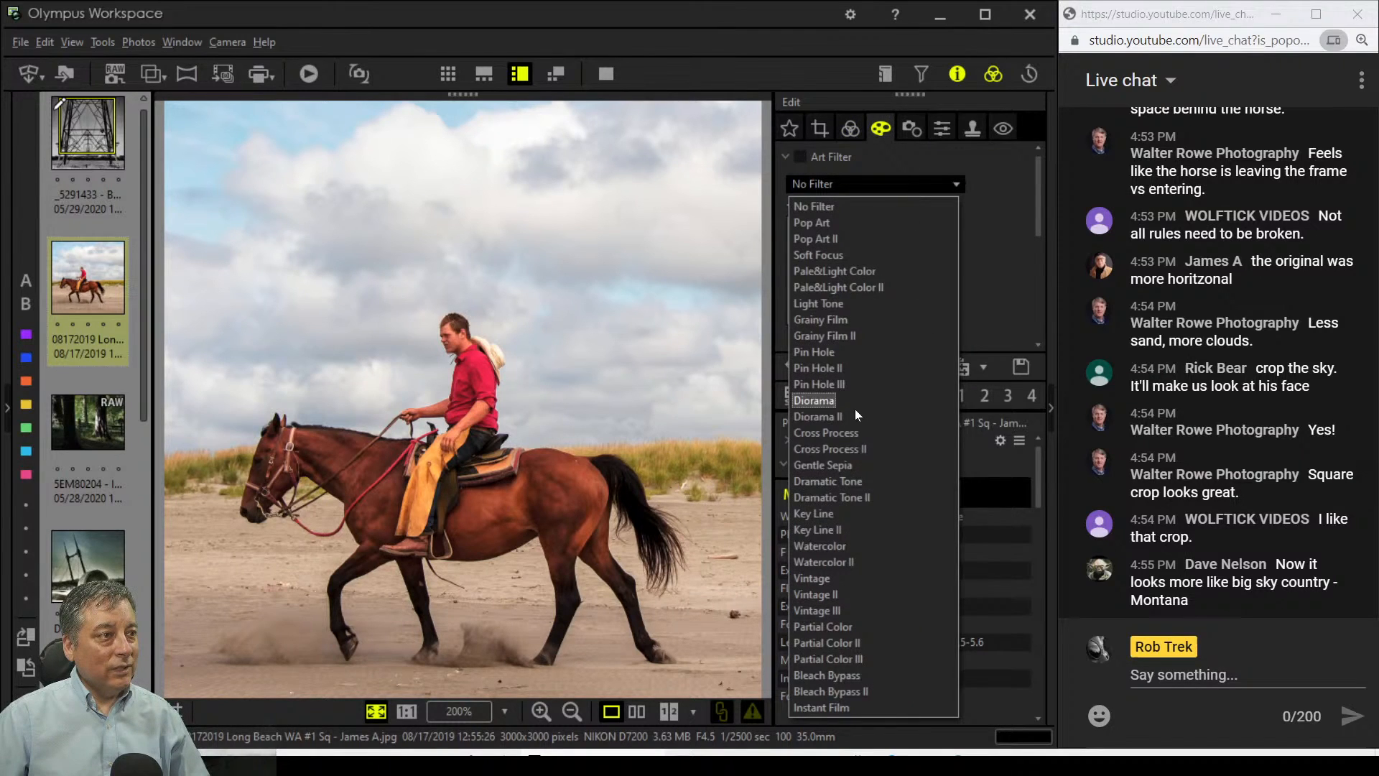
{"action": "left_click", "coordinate": [839, 467]}
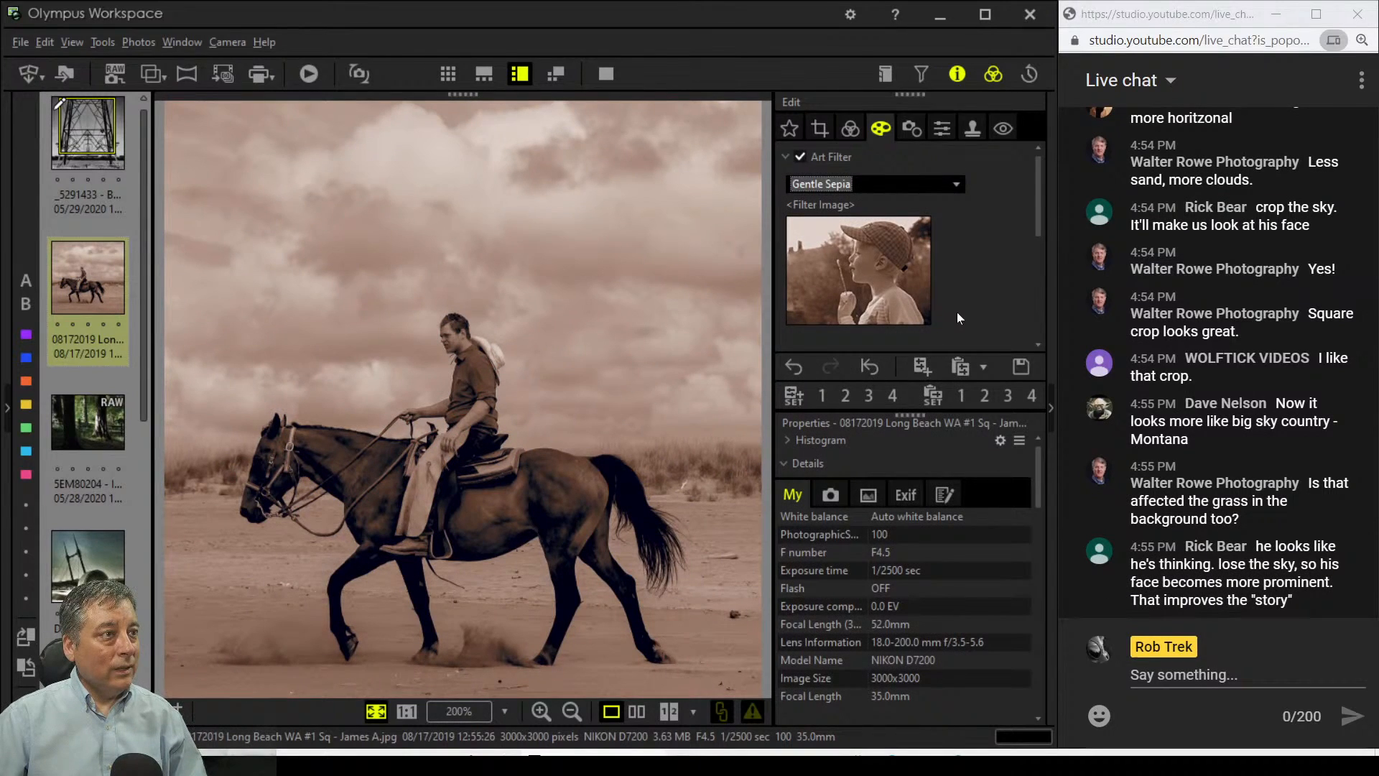
{"action": "scroll", "coordinate": [957, 311], "scroll_direction": "down", "scroll_amount": 3}
Step: Add the White Edge Effect vignette and view the sepia photo full screen
{"action": "left_click", "coordinate": [839, 284]}
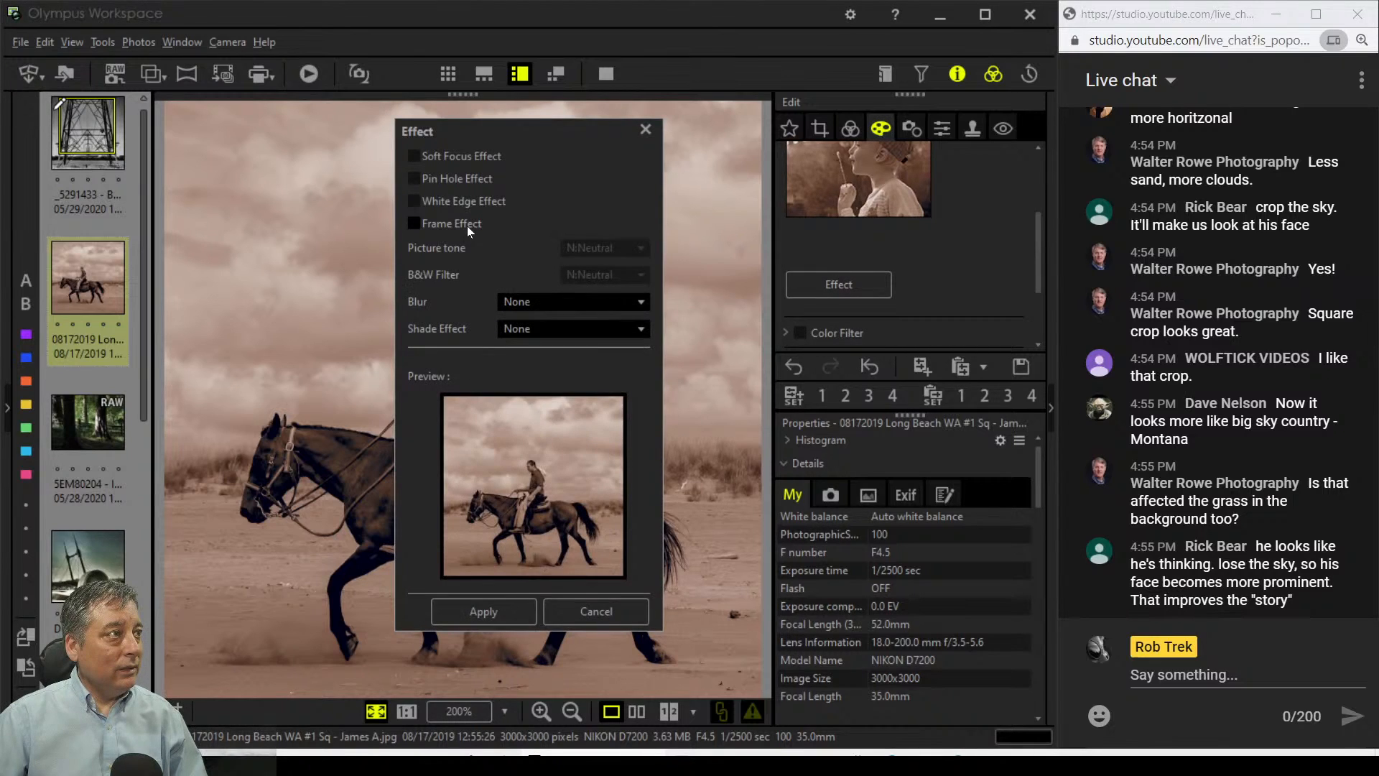
{"action": "left_click", "coordinate": [467, 201]}
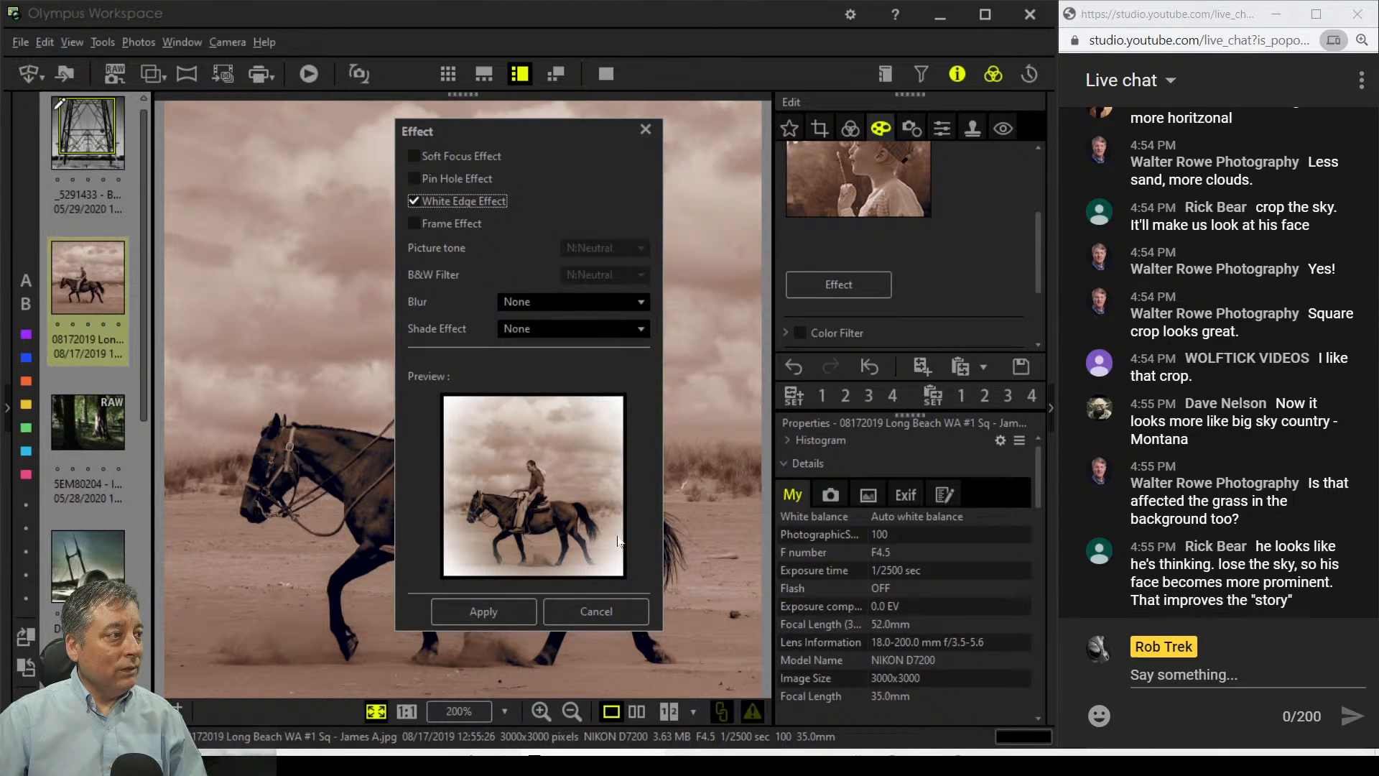
{"action": "left_click", "coordinate": [510, 608]}
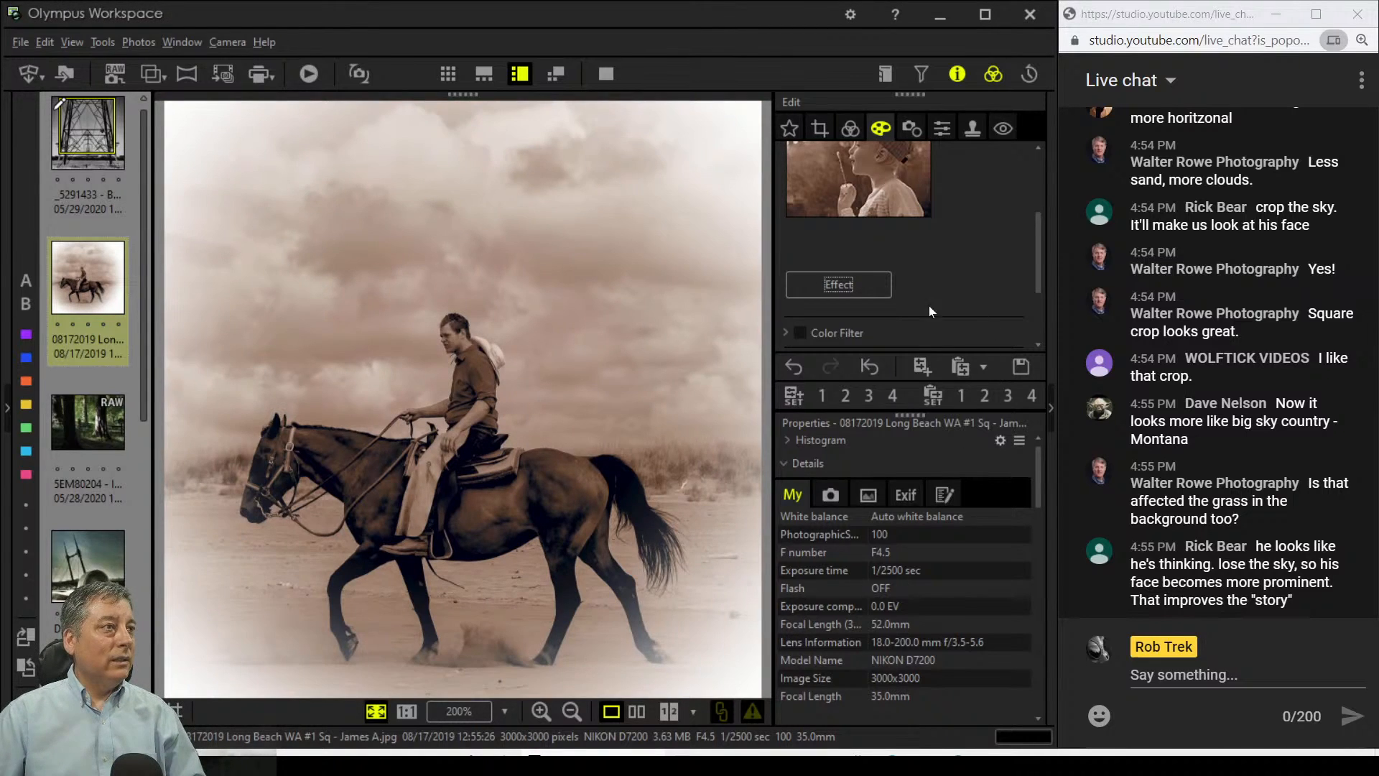
{"action": "left_click", "coordinate": [847, 291]}
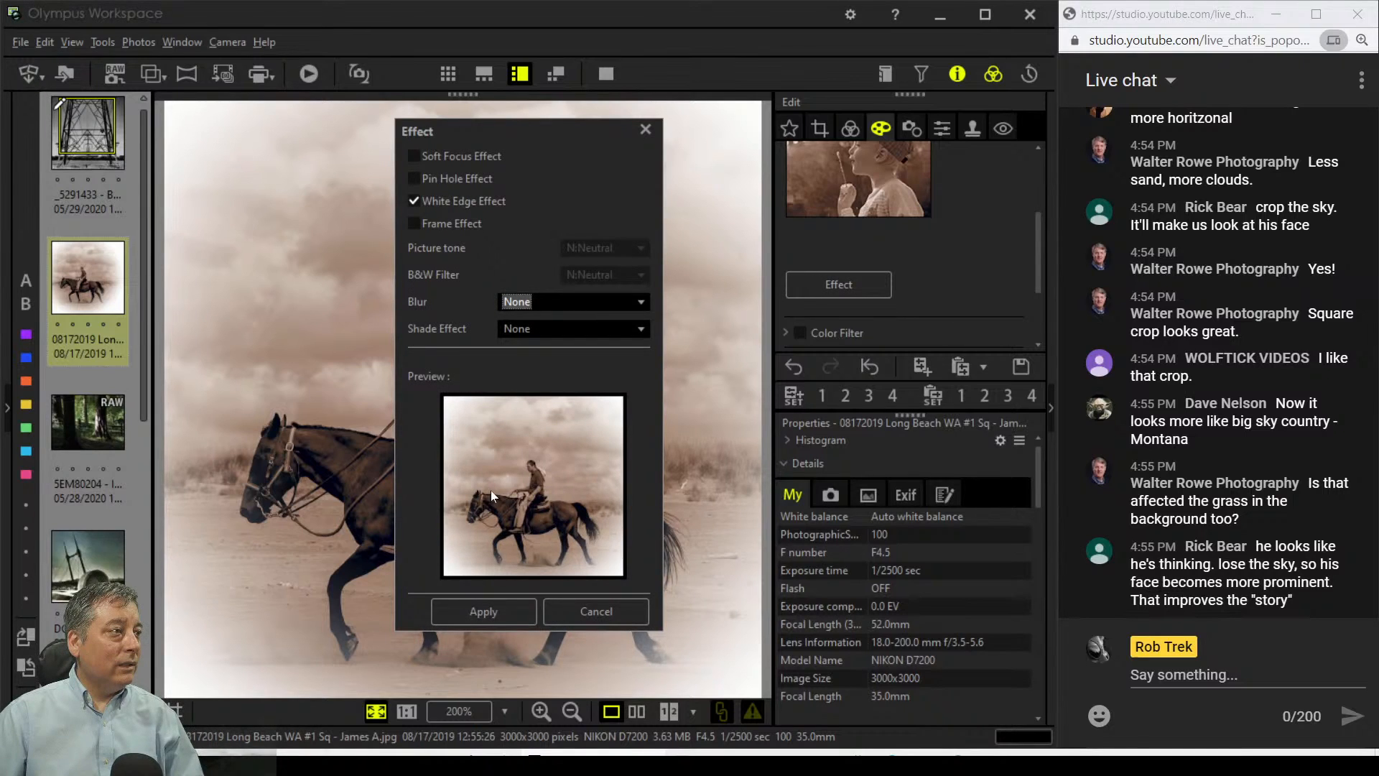
{"action": "left_click", "coordinate": [488, 610]}
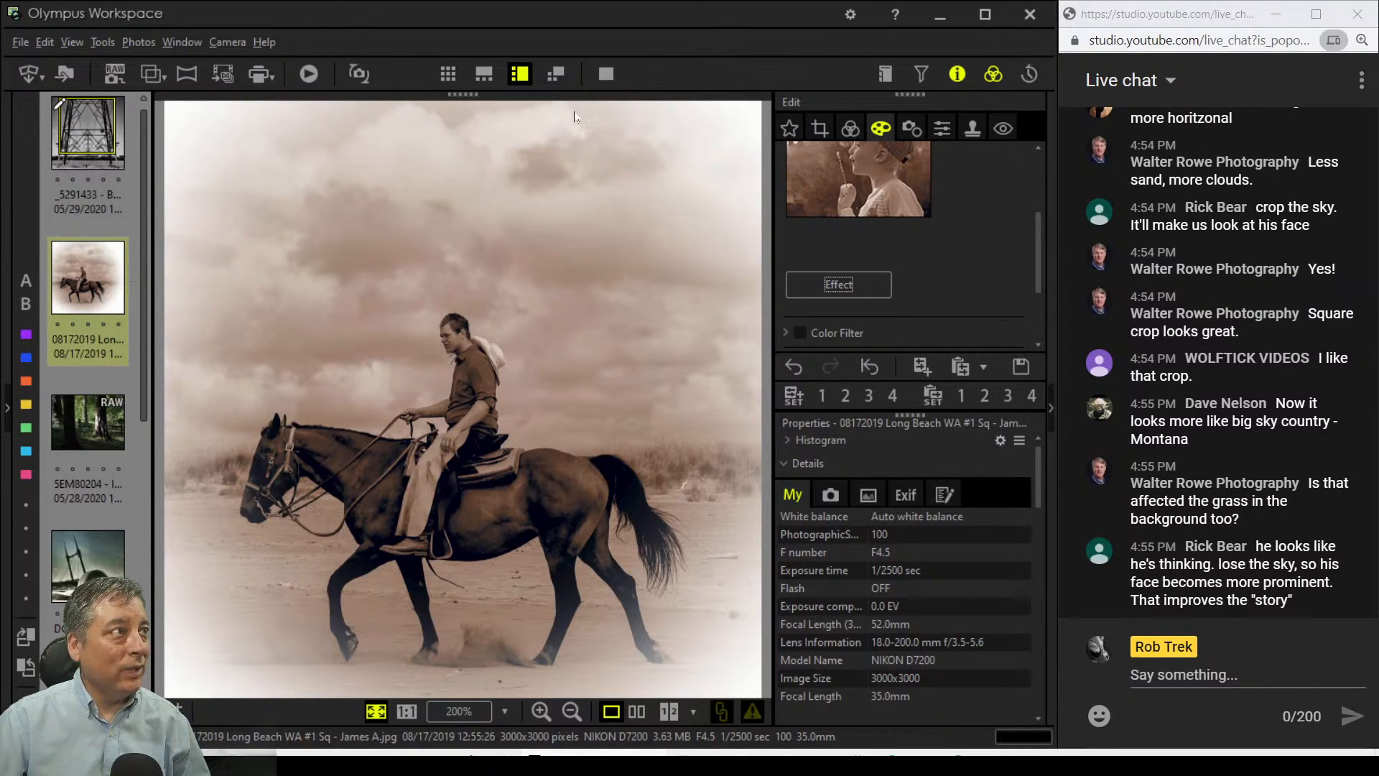
{"action": "left_click", "coordinate": [606, 73]}
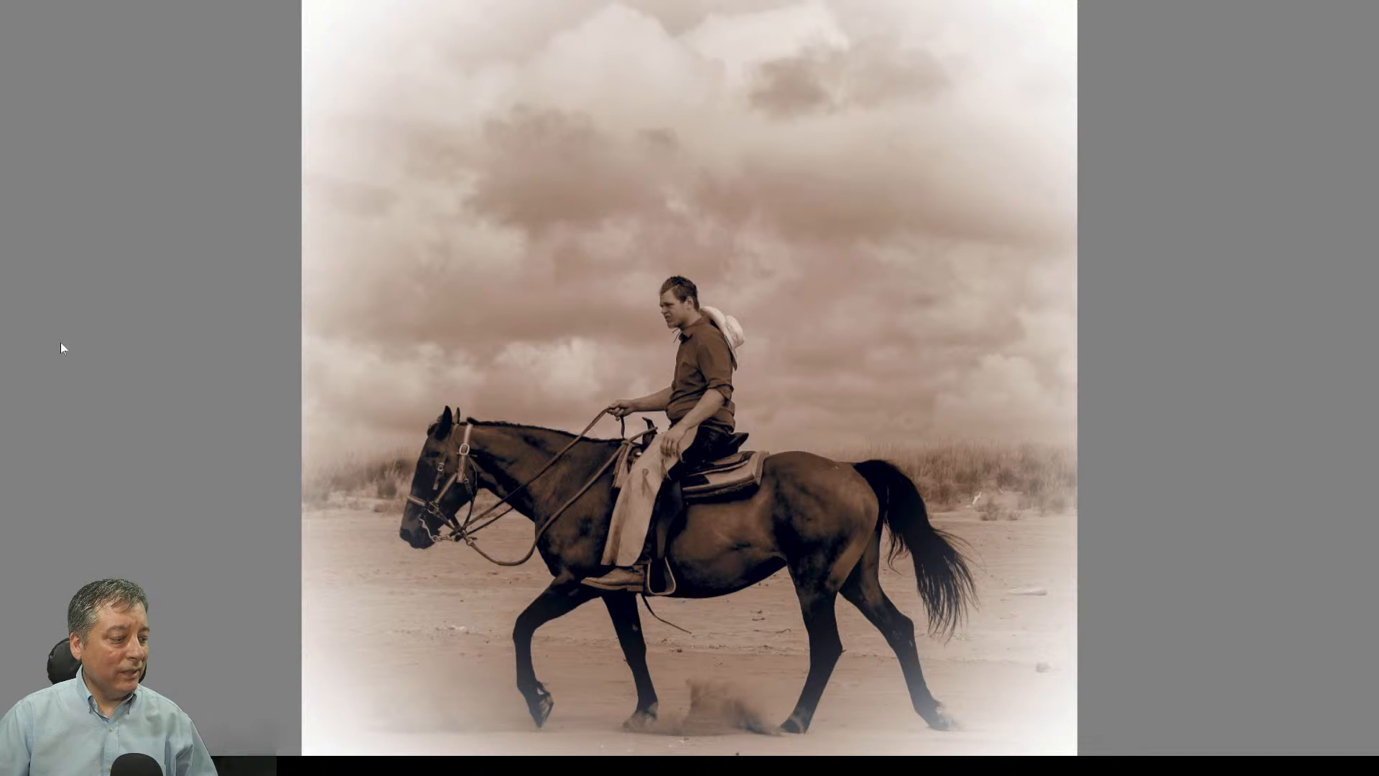
Step: Exit full screen, inspect the rider's face at 1:1, then return to fit view
{"action": "key", "text": "Escape"}
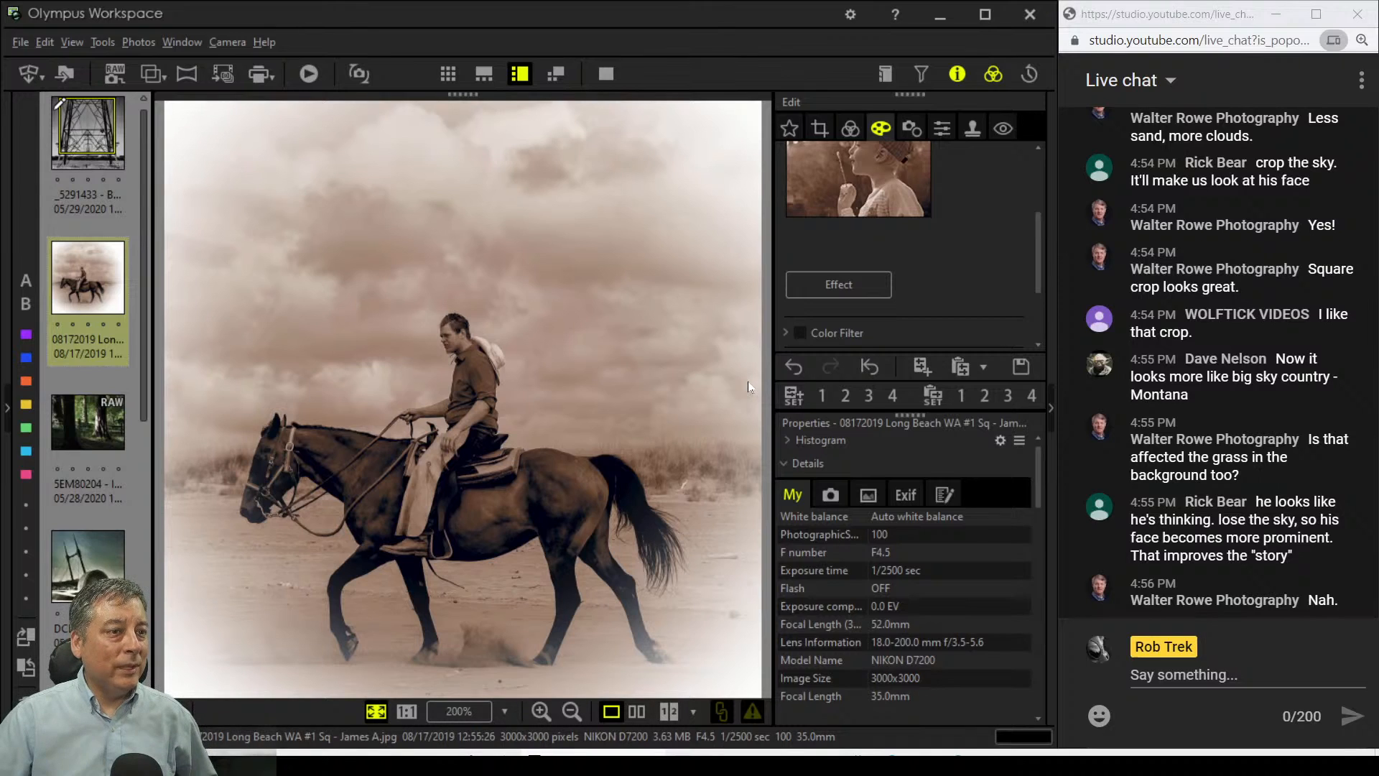
{"action": "left_click", "coordinate": [460, 338]}
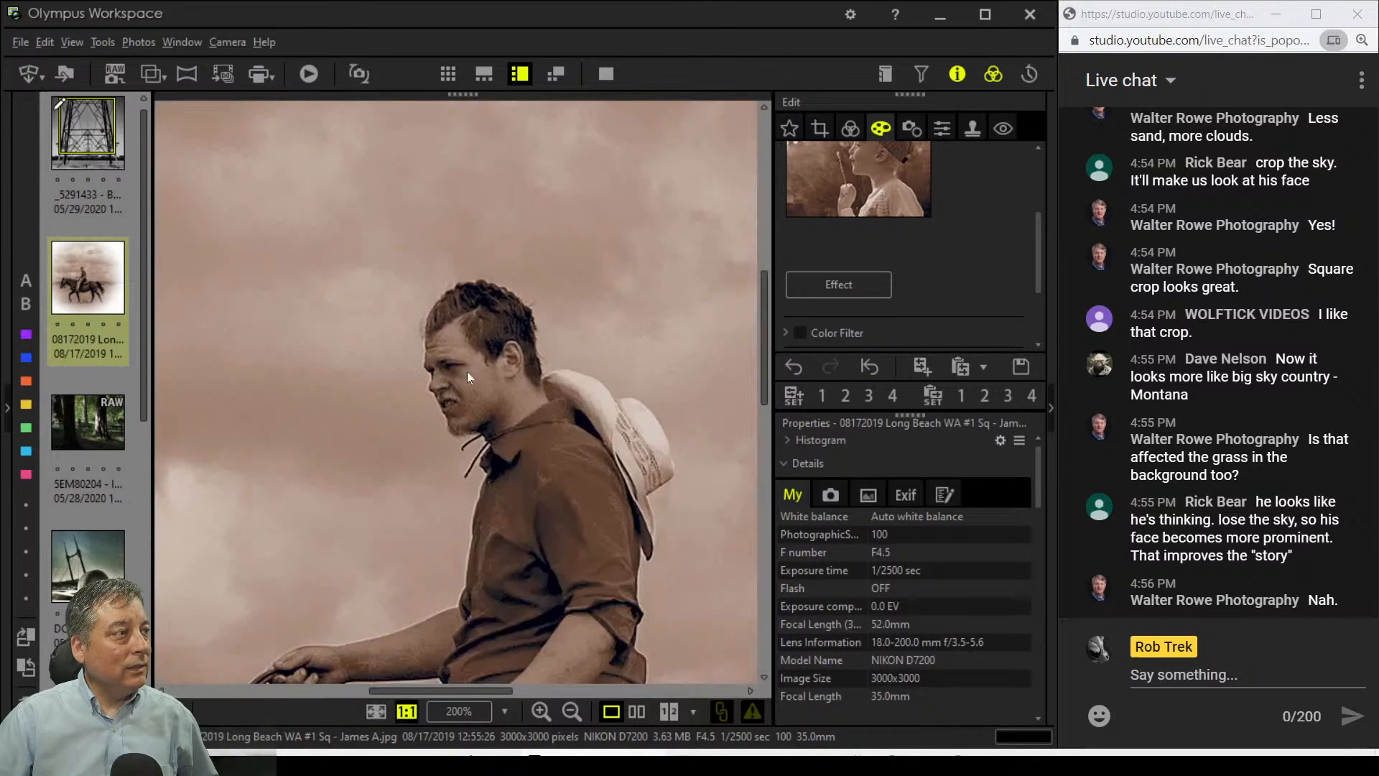
{"action": "double_click", "coordinate": [489, 419]}
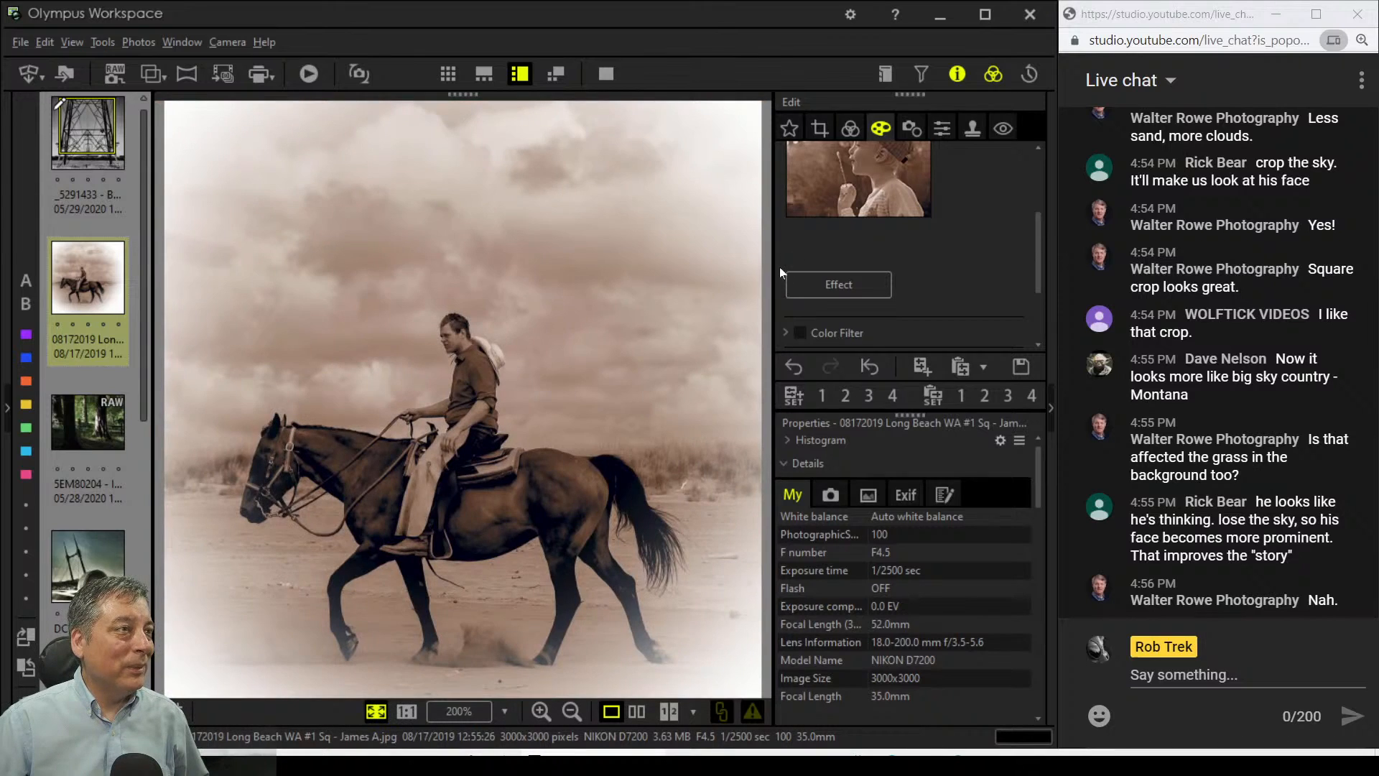
Step: Swap the White Edge Effect for the Pin Hole Effect and apply it
{"action": "left_click", "coordinate": [838, 280]}
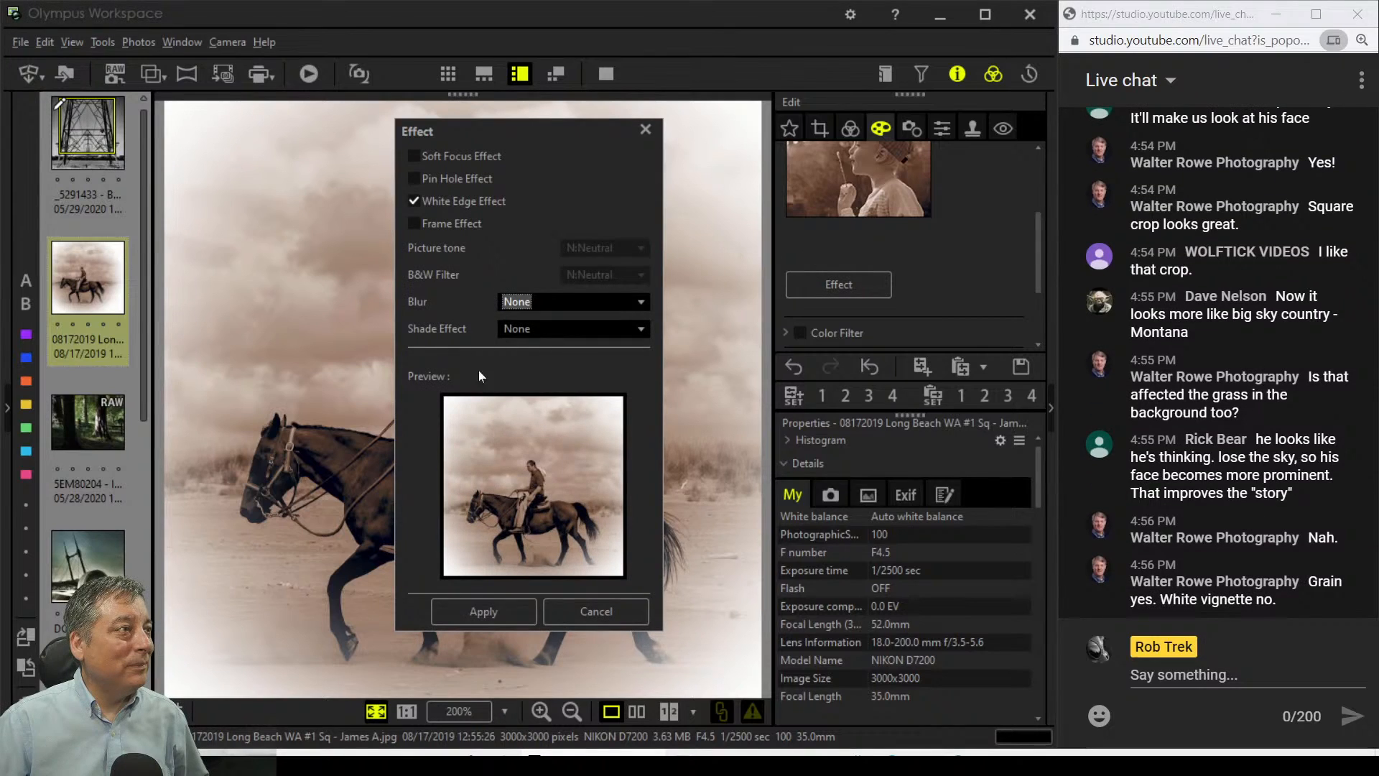
{"action": "left_click", "coordinate": [422, 201]}
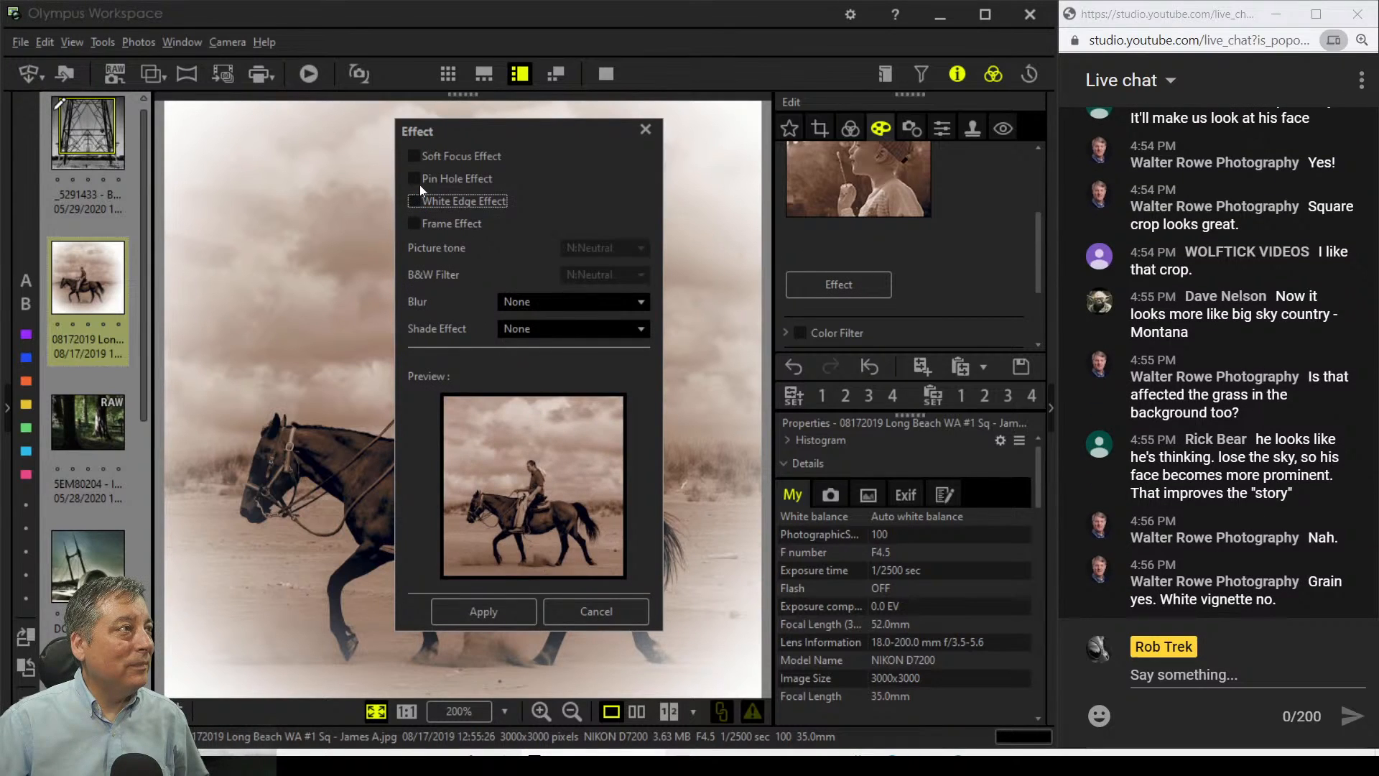
{"action": "left_click", "coordinate": [420, 183]}
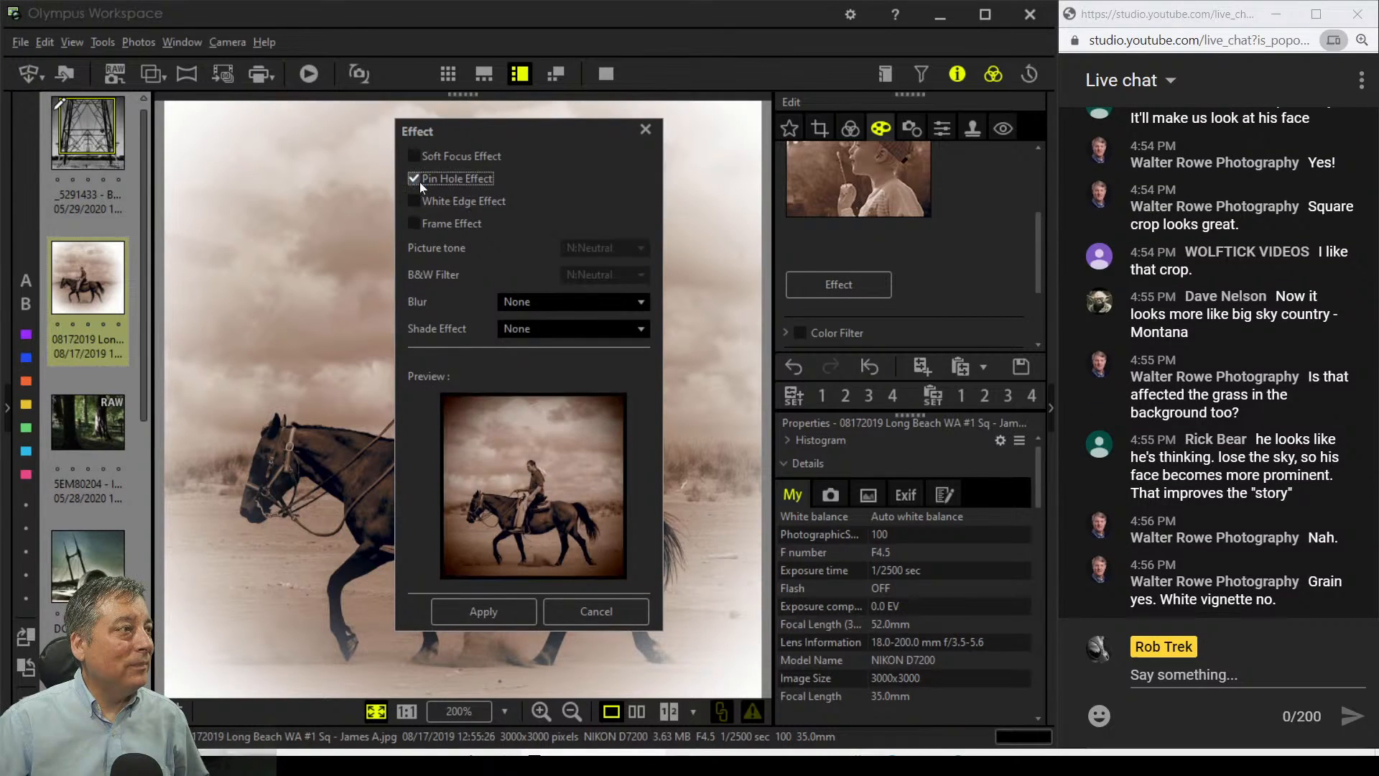
{"action": "left_click", "coordinate": [518, 617]}
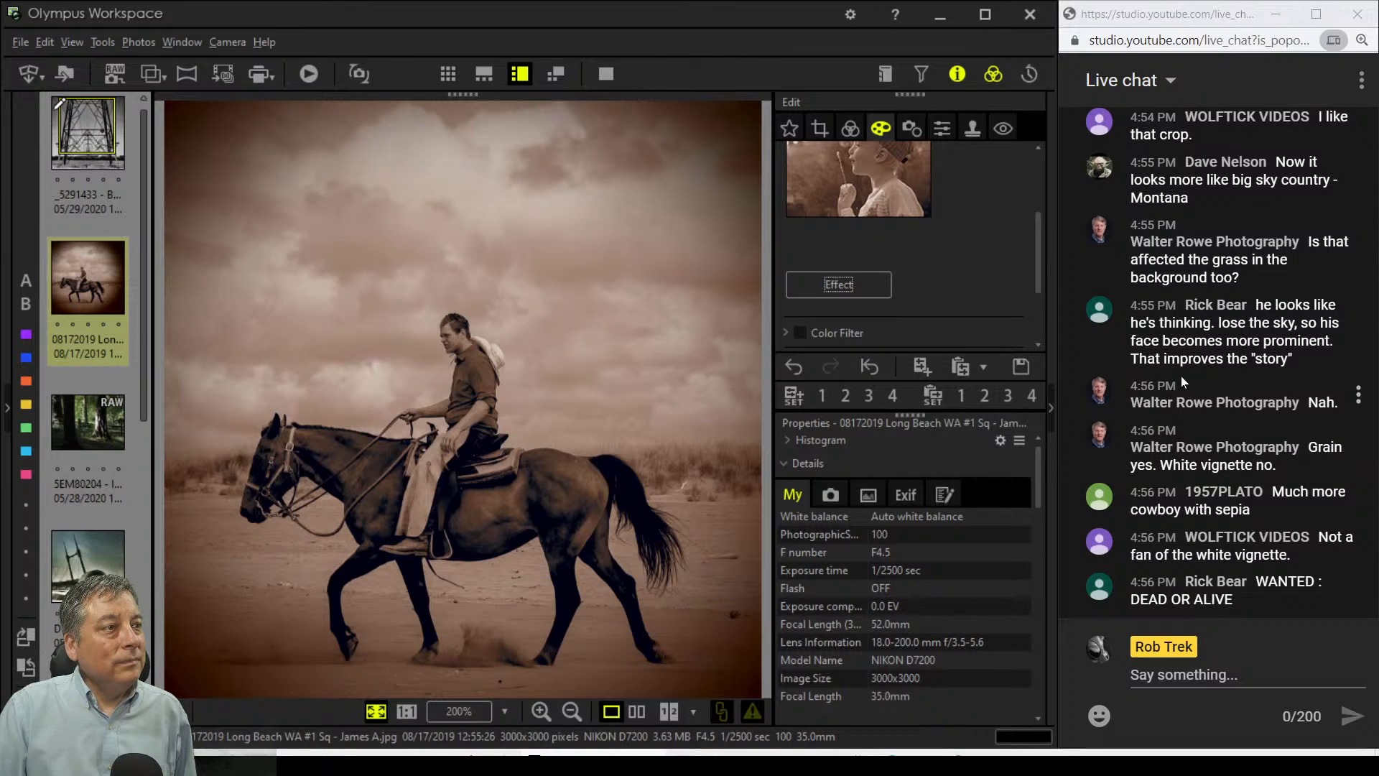
Step: Switch the art filter to Grainy Film II
{"action": "scroll", "coordinate": [1019, 299], "scroll_direction": "up", "scroll_amount": 3}
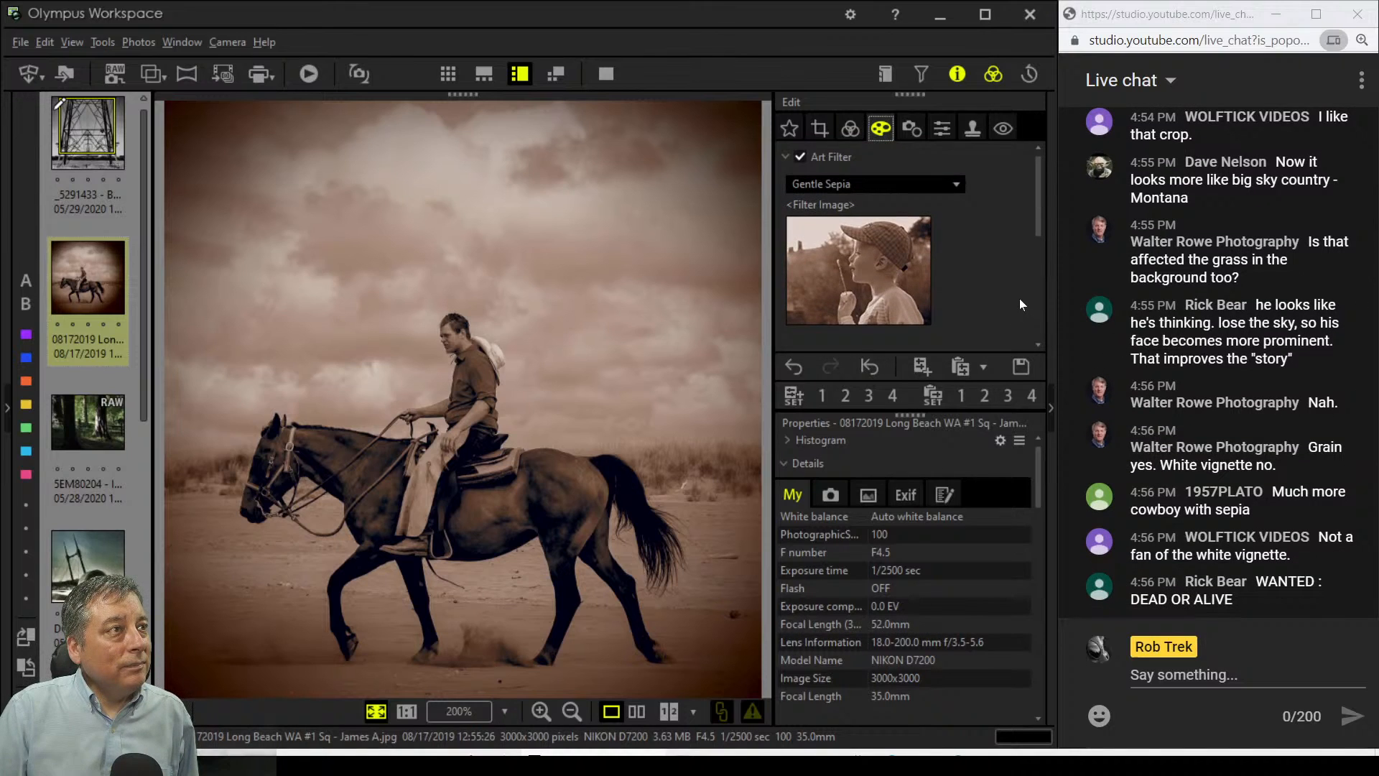
{"action": "scroll", "coordinate": [1020, 299], "scroll_direction": "down", "scroll_amount": 3}
{"action": "scroll", "coordinate": [1019, 299], "scroll_direction": "up", "scroll_amount": 3}
{"action": "left_click", "coordinate": [955, 184]}
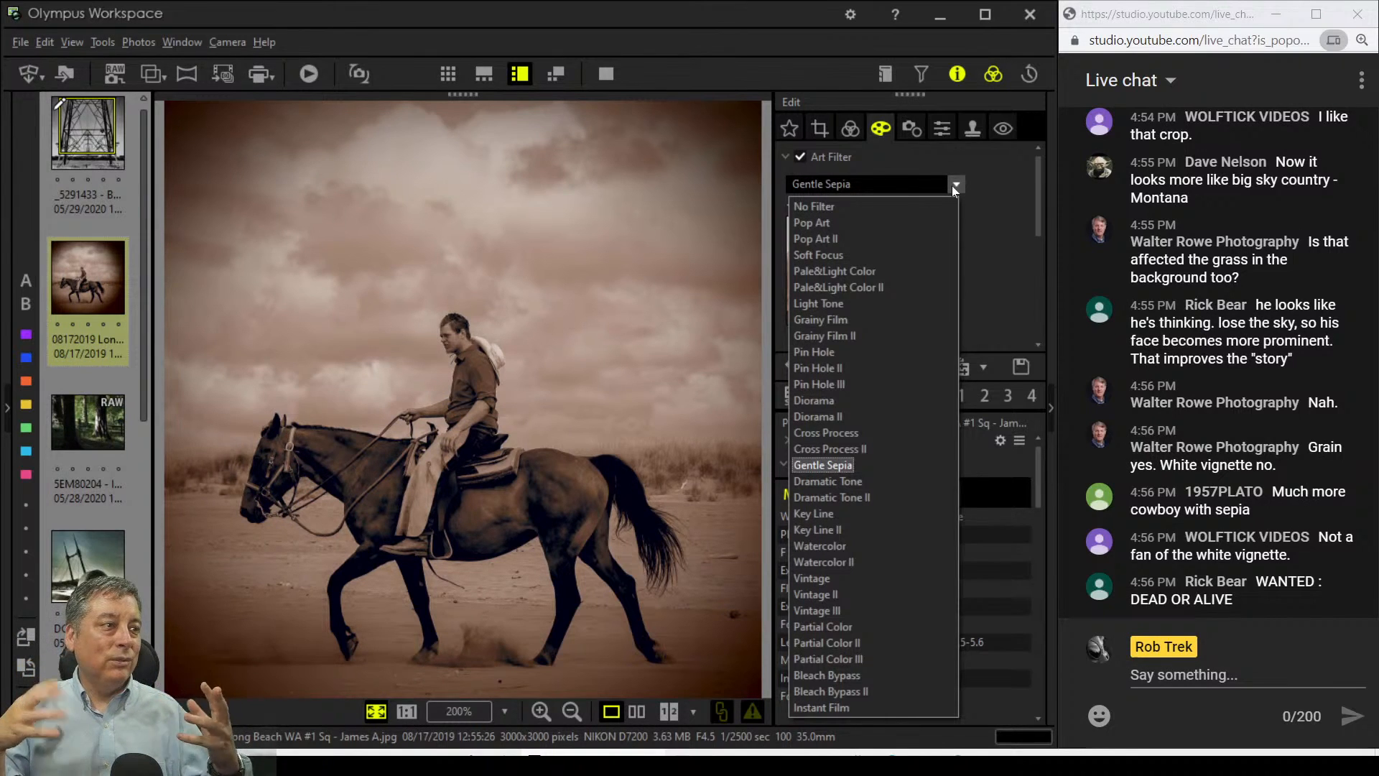
{"action": "left_click", "coordinate": [838, 334]}
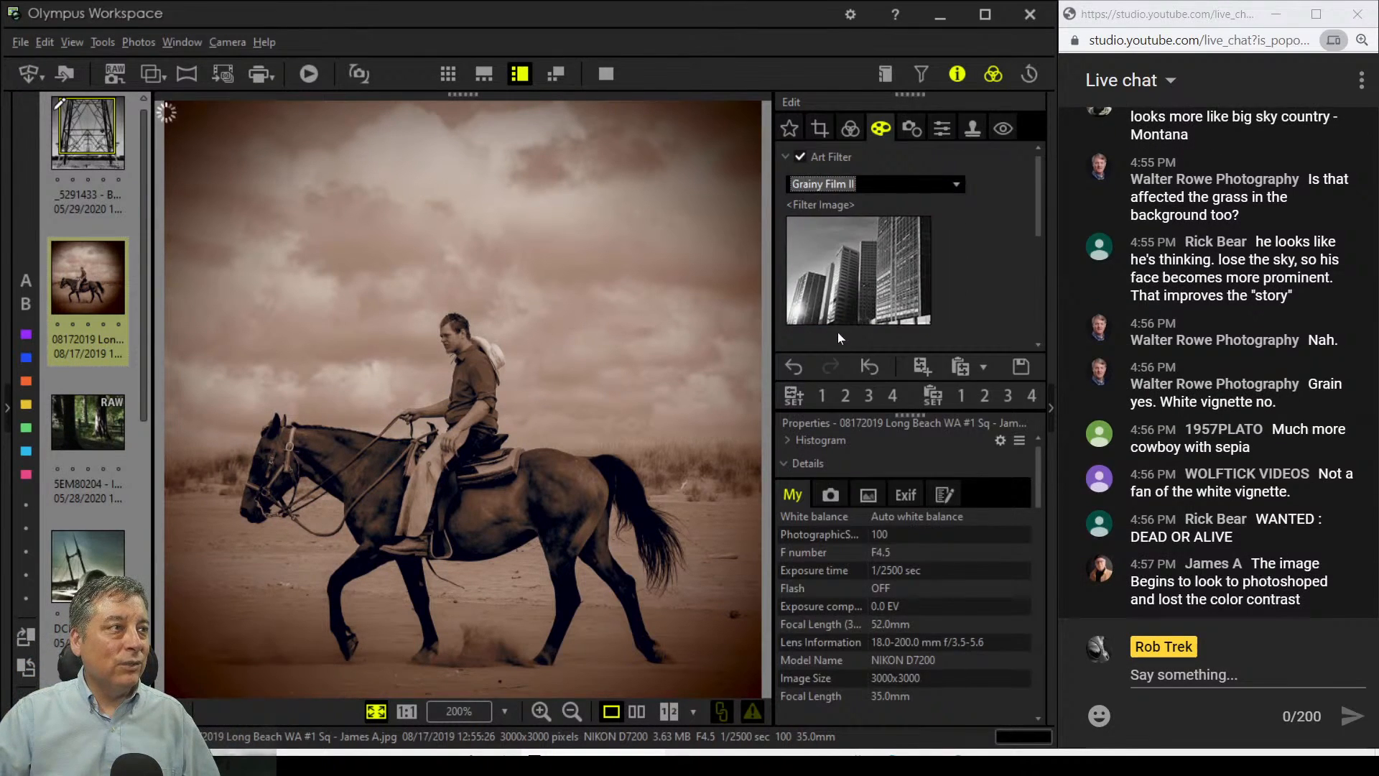
Step: Set Picture Mode to Sepia, accepting the warning that cancels the art filter
{"action": "left_click", "coordinate": [852, 137]}
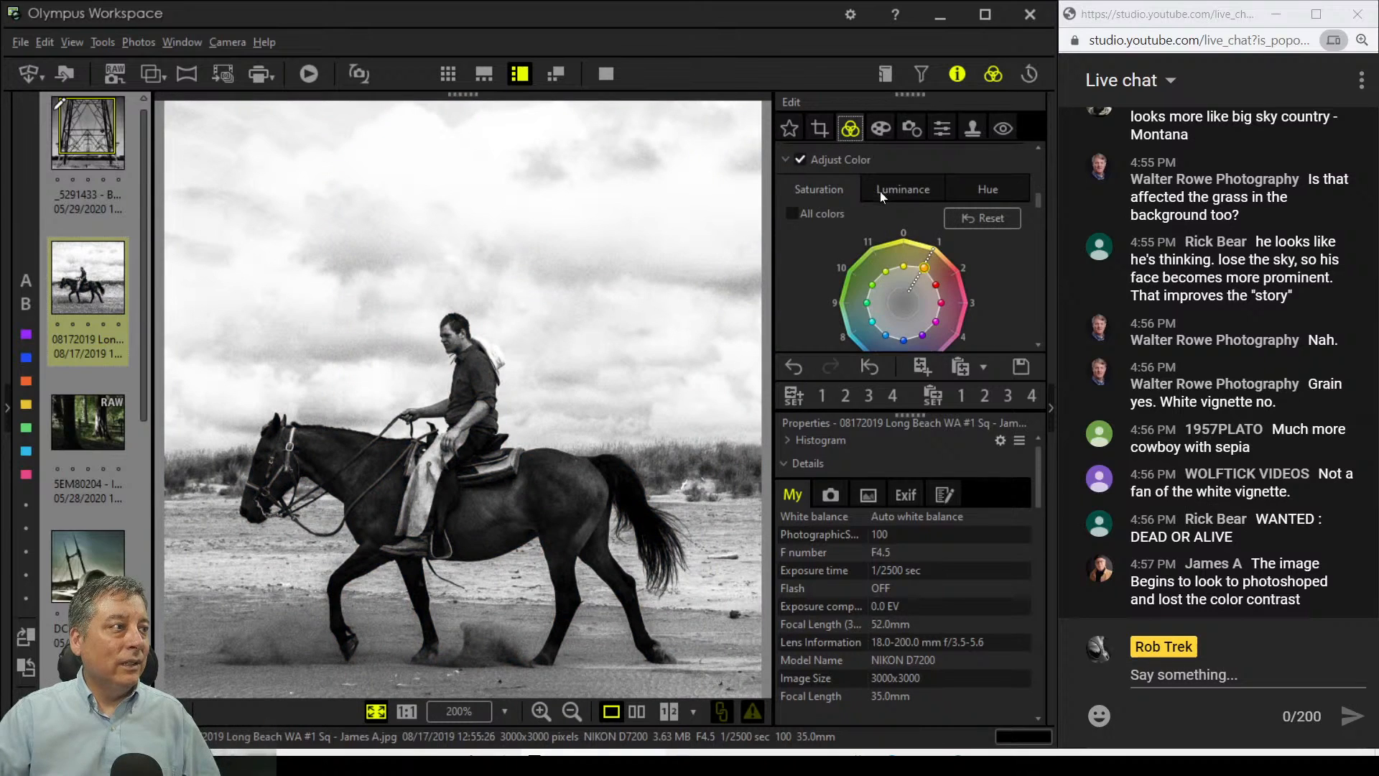
{"action": "scroll", "coordinate": [863, 225], "scroll_direction": "down", "scroll_amount": 3}
{"action": "scroll", "coordinate": [864, 228], "scroll_direction": "down", "scroll_amount": 2}
{"action": "scroll", "coordinate": [864, 228], "scroll_direction": "up", "scroll_amount": 3}
{"action": "scroll", "coordinate": [865, 229], "scroll_direction": "down", "scroll_amount": 5}
{"action": "scroll", "coordinate": [863, 224], "scroll_direction": "up", "scroll_amount": 5}
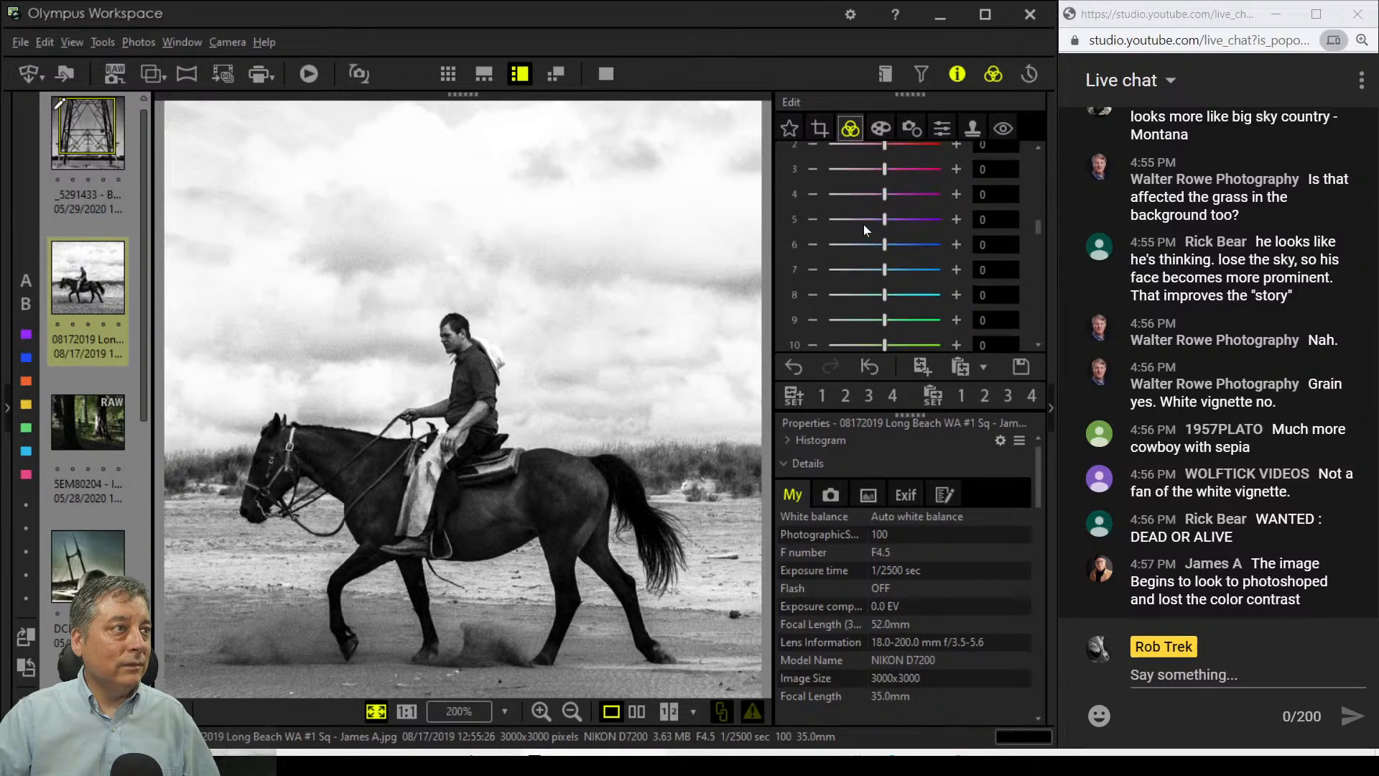
{"action": "scroll", "coordinate": [864, 224], "scroll_direction": "up", "scroll_amount": 2}
{"action": "scroll", "coordinate": [868, 264], "scroll_direction": "down", "scroll_amount": 1}
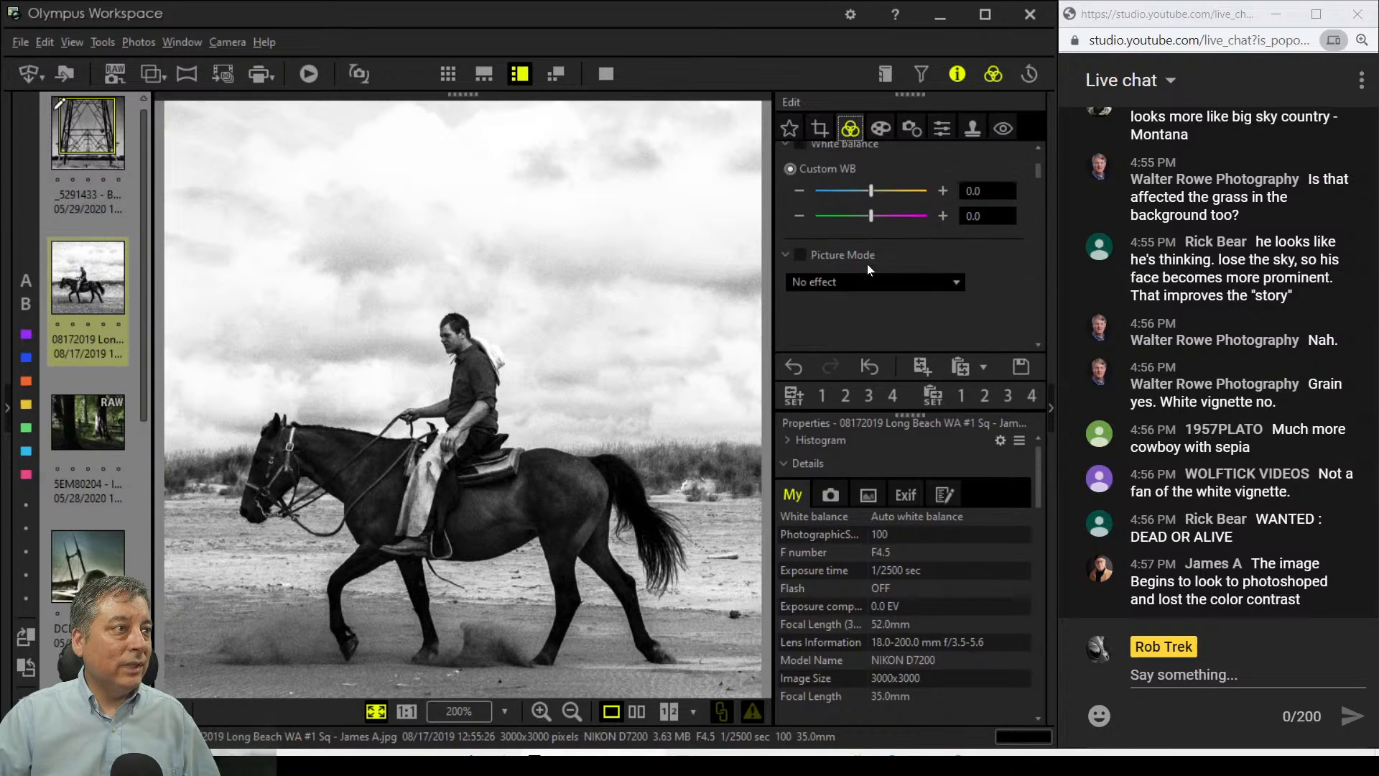
{"action": "left_click", "coordinate": [860, 283]}
{"action": "left_click", "coordinate": [851, 335]}
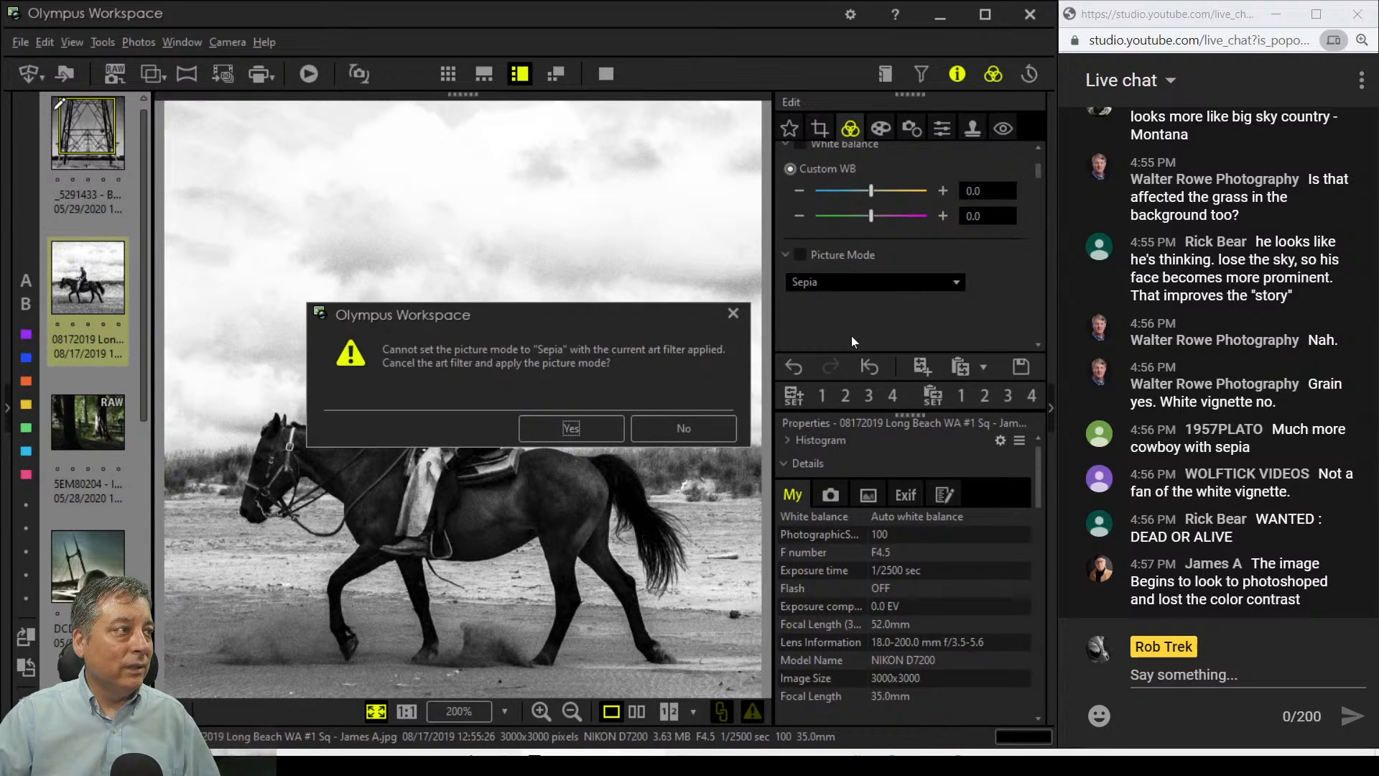
{"action": "left_click", "coordinate": [601, 427]}
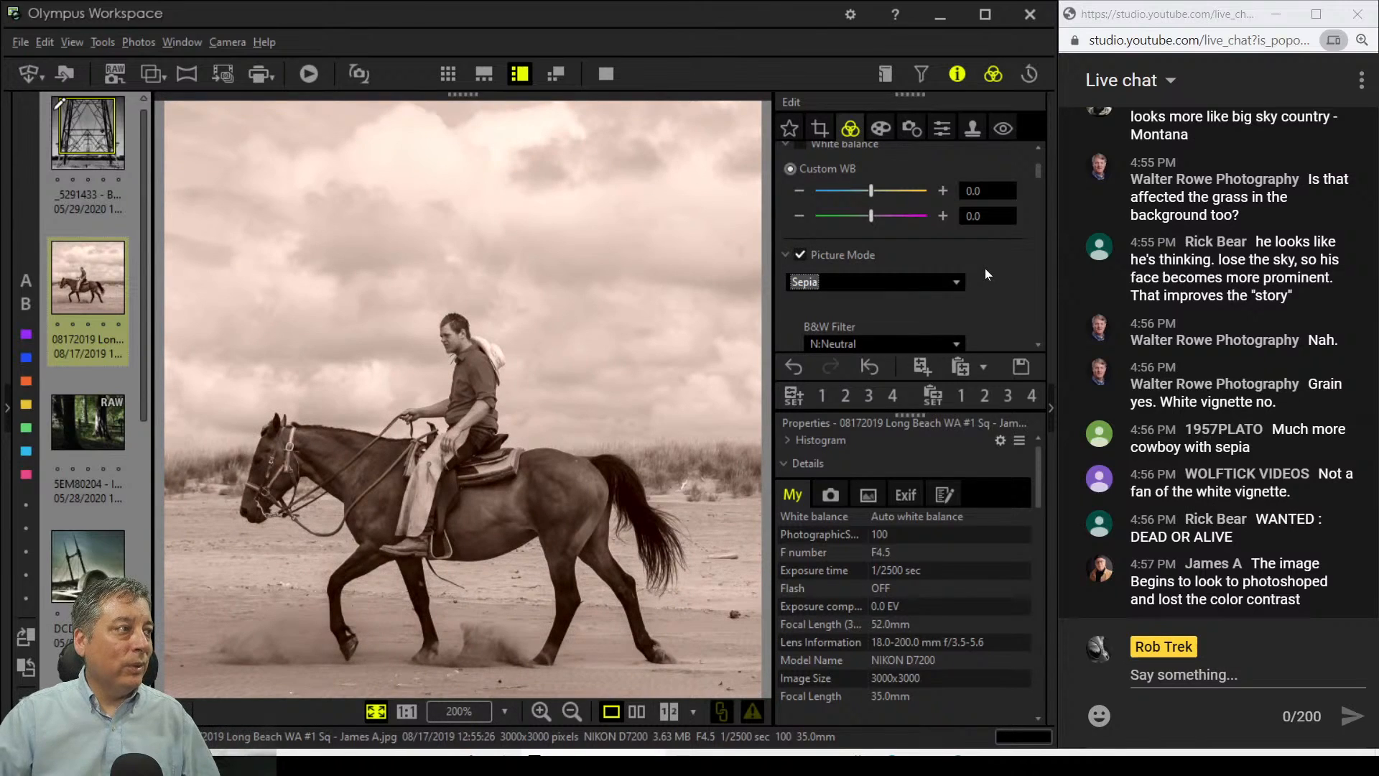
Step: Reapply the Gentle Sepia art filter, confirming removal of the Sepia picture mode
{"action": "left_click", "coordinate": [882, 128]}
{"action": "left_click", "coordinate": [891, 180]}
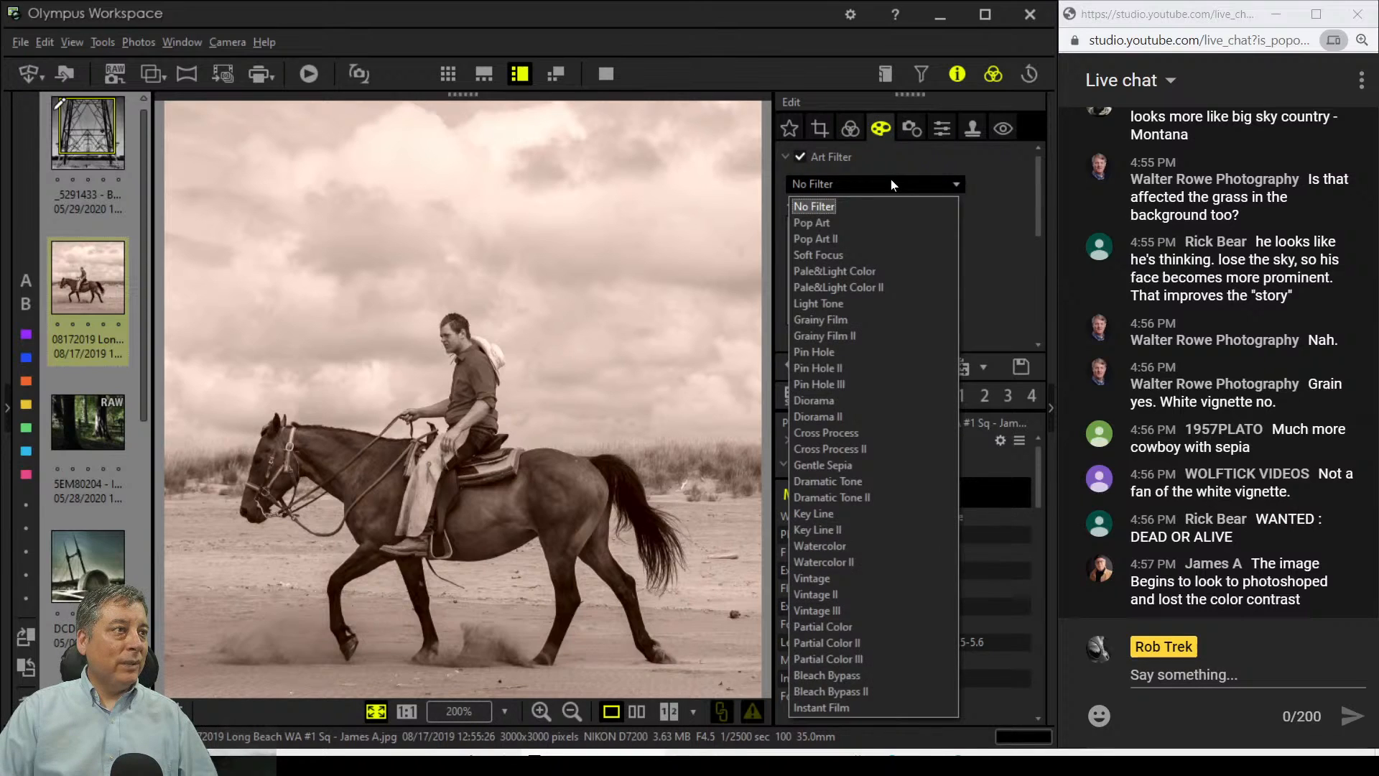
{"action": "left_click", "coordinate": [857, 464]}
{"action": "left_click", "coordinate": [592, 435]}
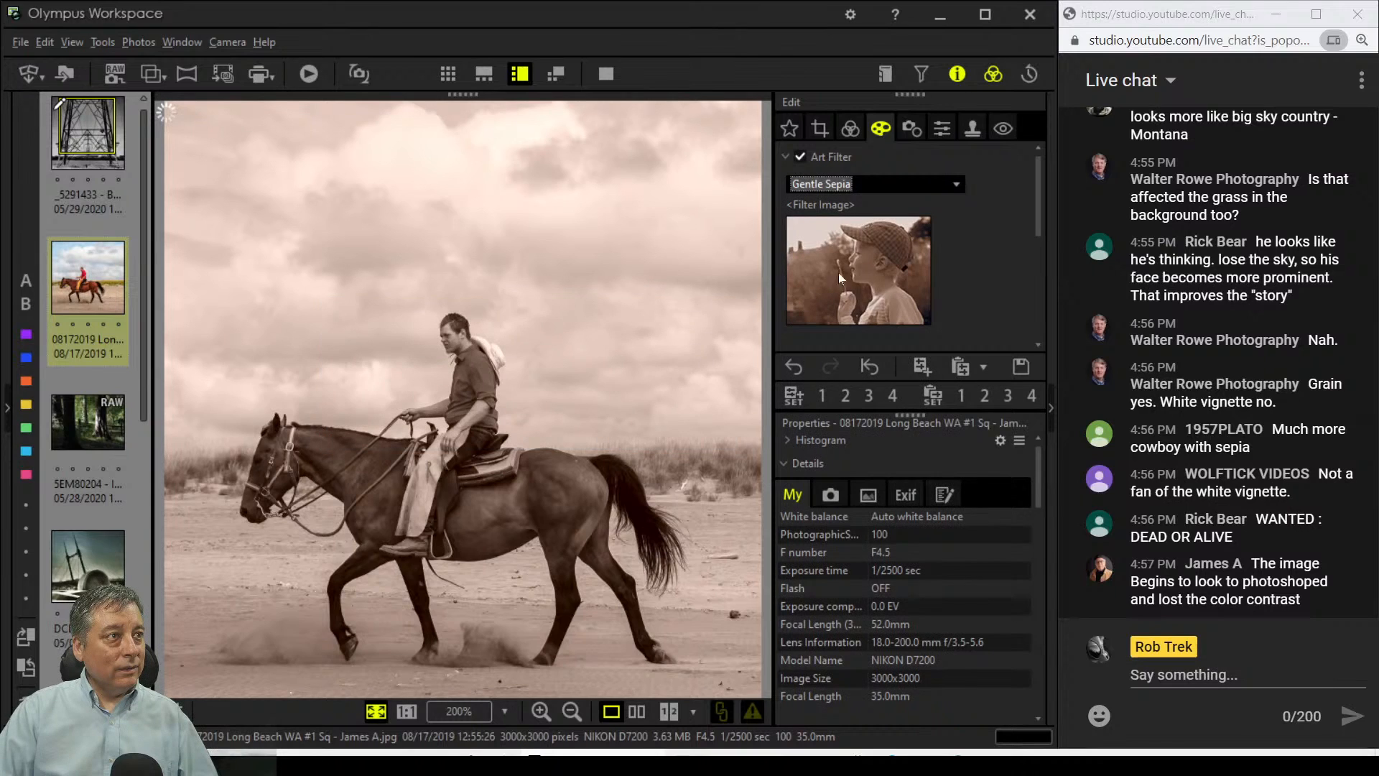
Step: Add and apply the Pin Hole Effect for darkened corners
{"action": "scroll", "coordinate": [937, 261], "scroll_direction": "down", "scroll_amount": 1}
{"action": "scroll", "coordinate": [930, 266], "scroll_direction": "down", "scroll_amount": 2}
{"action": "left_click", "coordinate": [881, 287]}
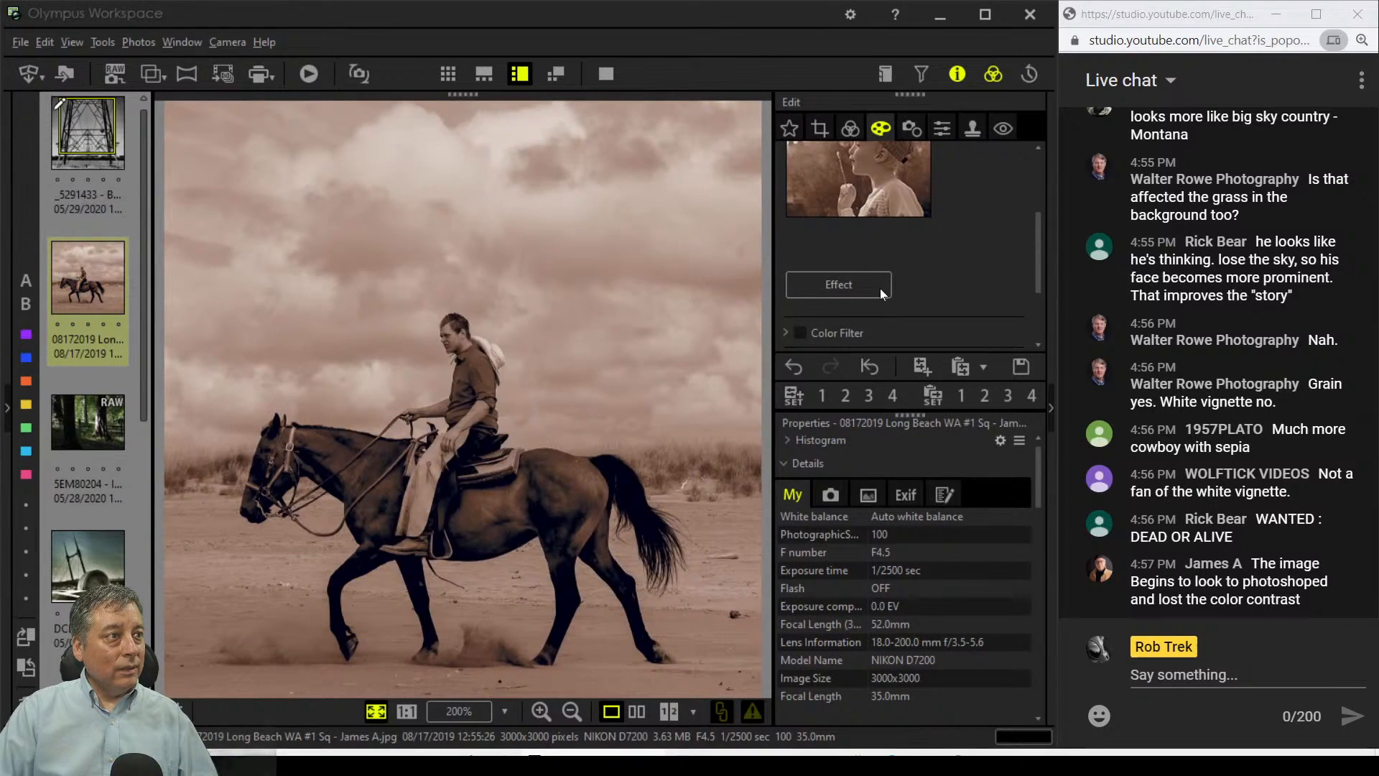
{"action": "left_click", "coordinate": [430, 176]}
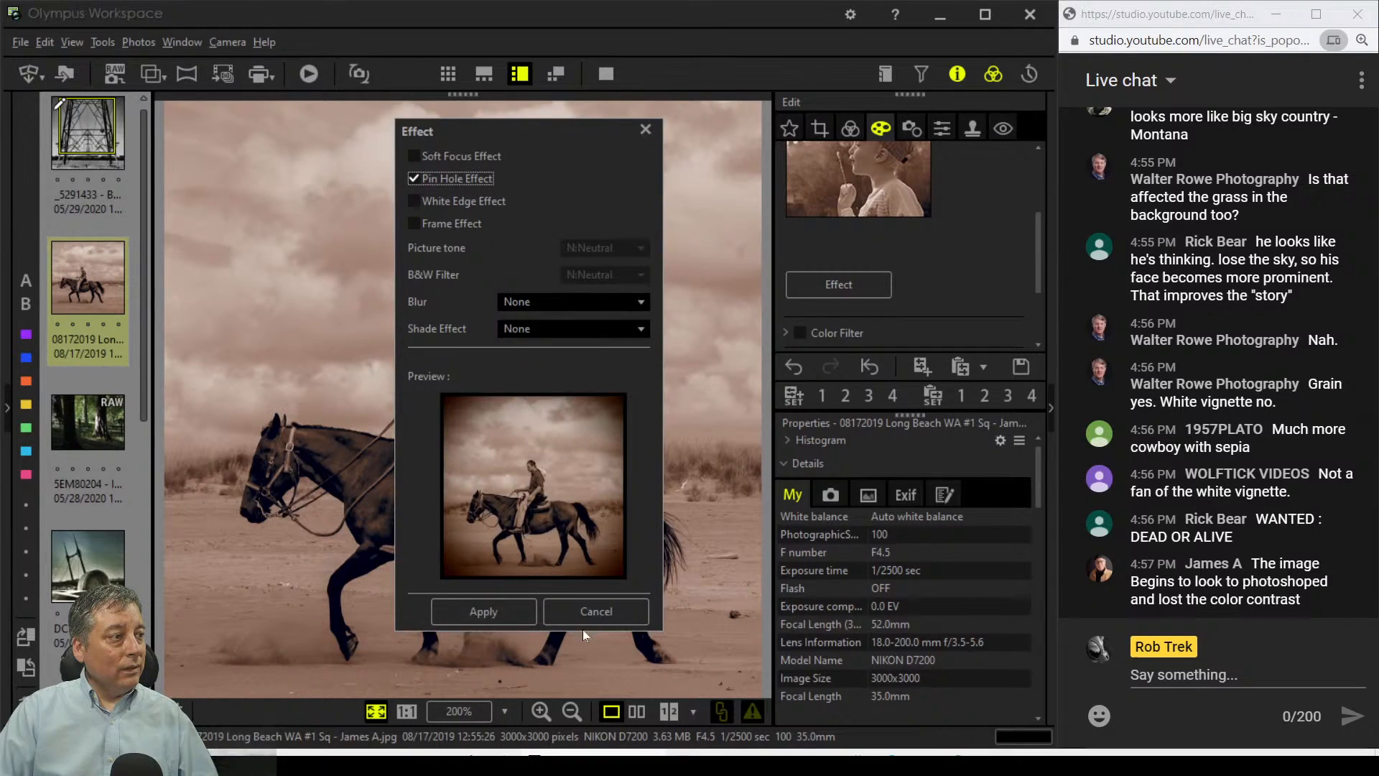
{"action": "left_click", "coordinate": [515, 610]}
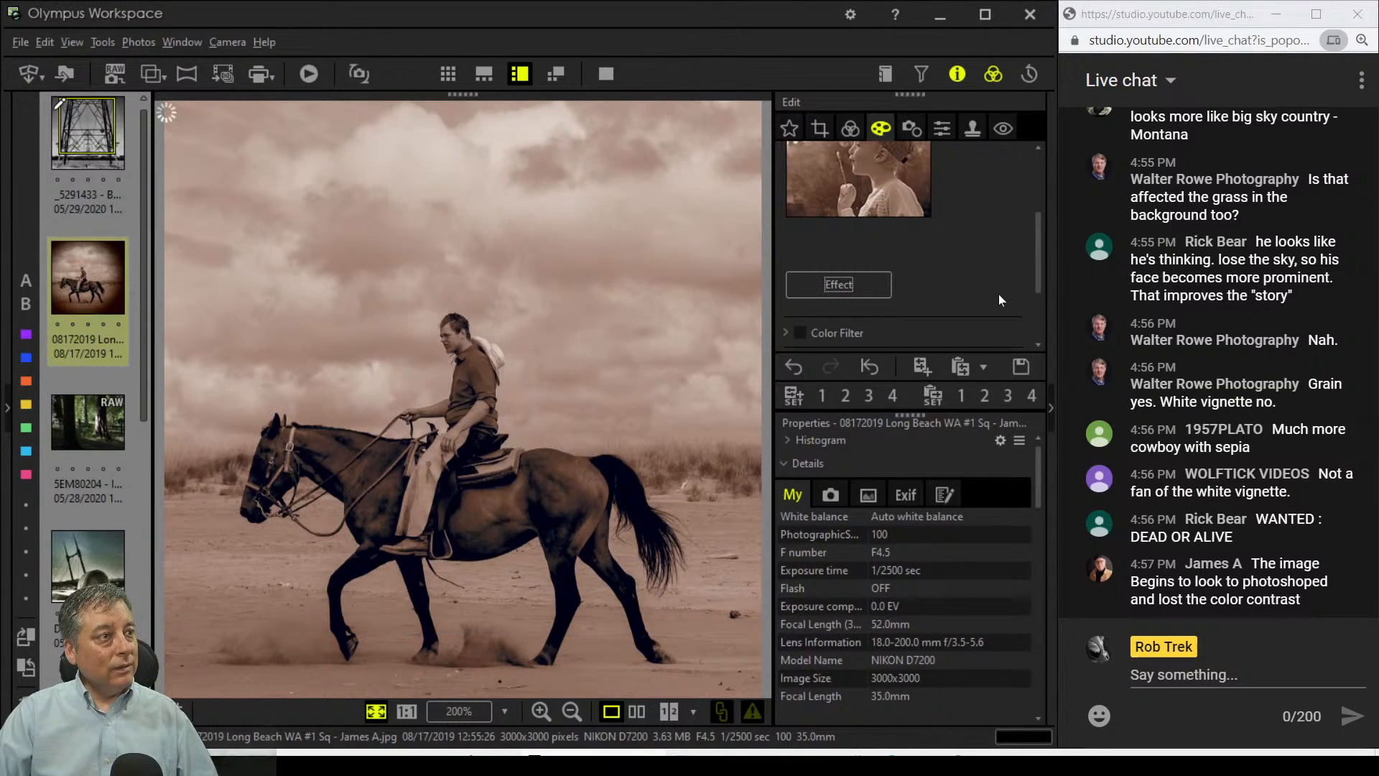
{"action": "scroll", "coordinate": [998, 295], "scroll_direction": "down", "scroll_amount": 1}
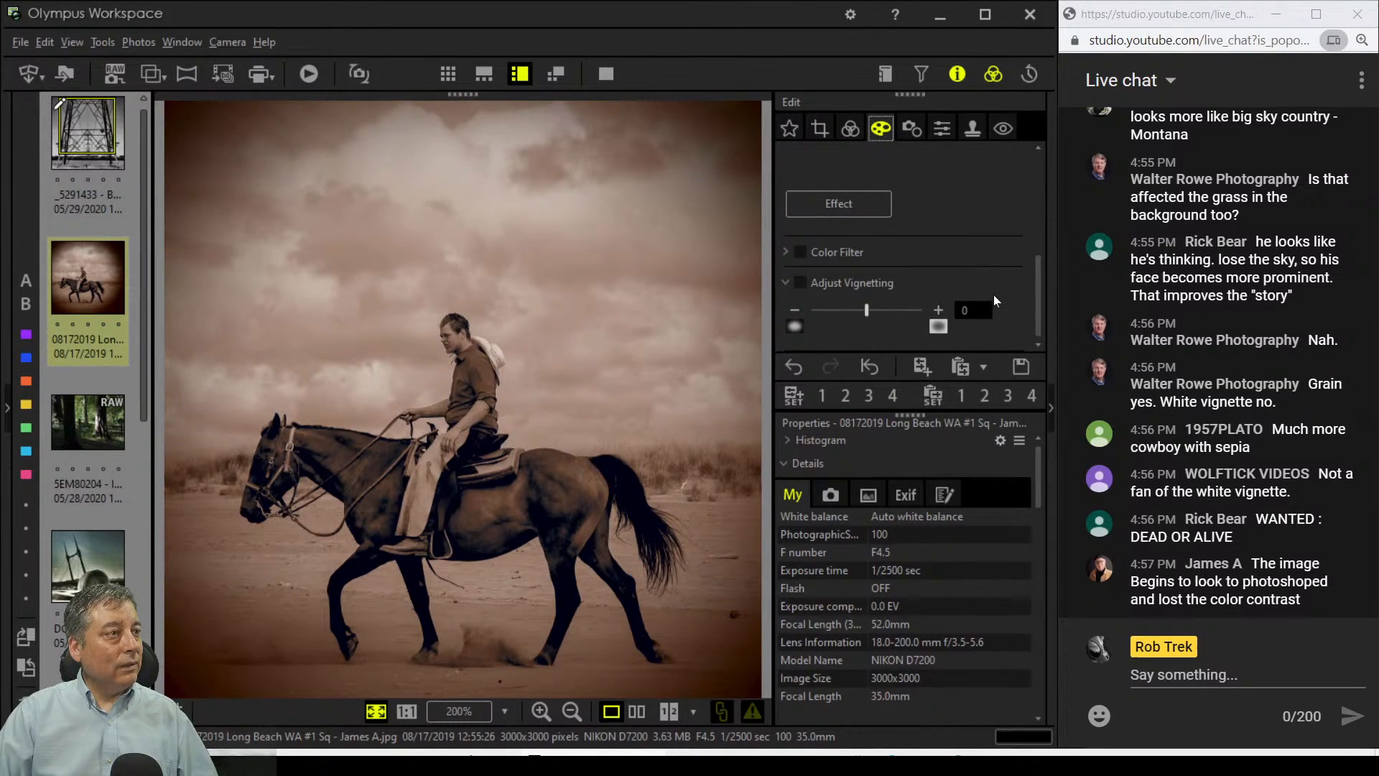
{"action": "left_click", "coordinate": [635, 714]}
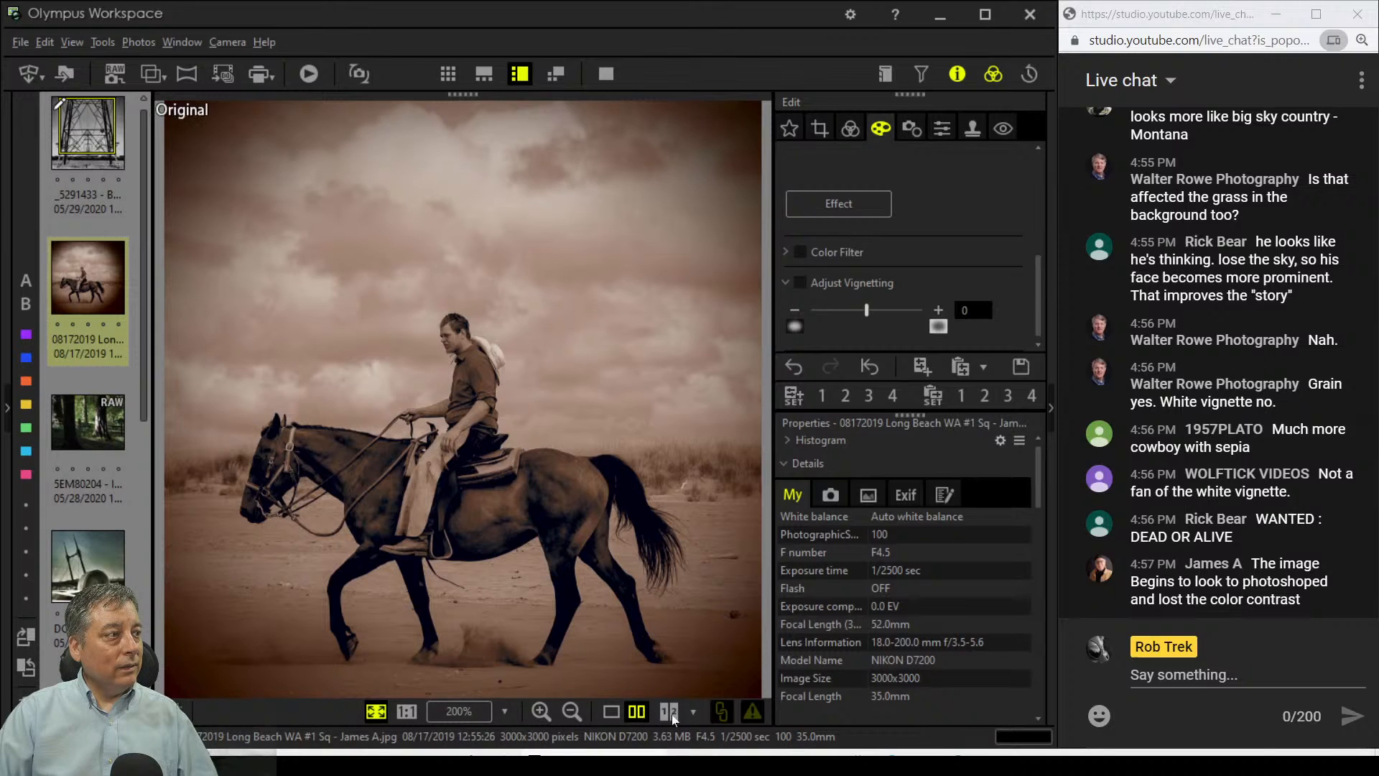
{"action": "left_click", "coordinate": [605, 74]}
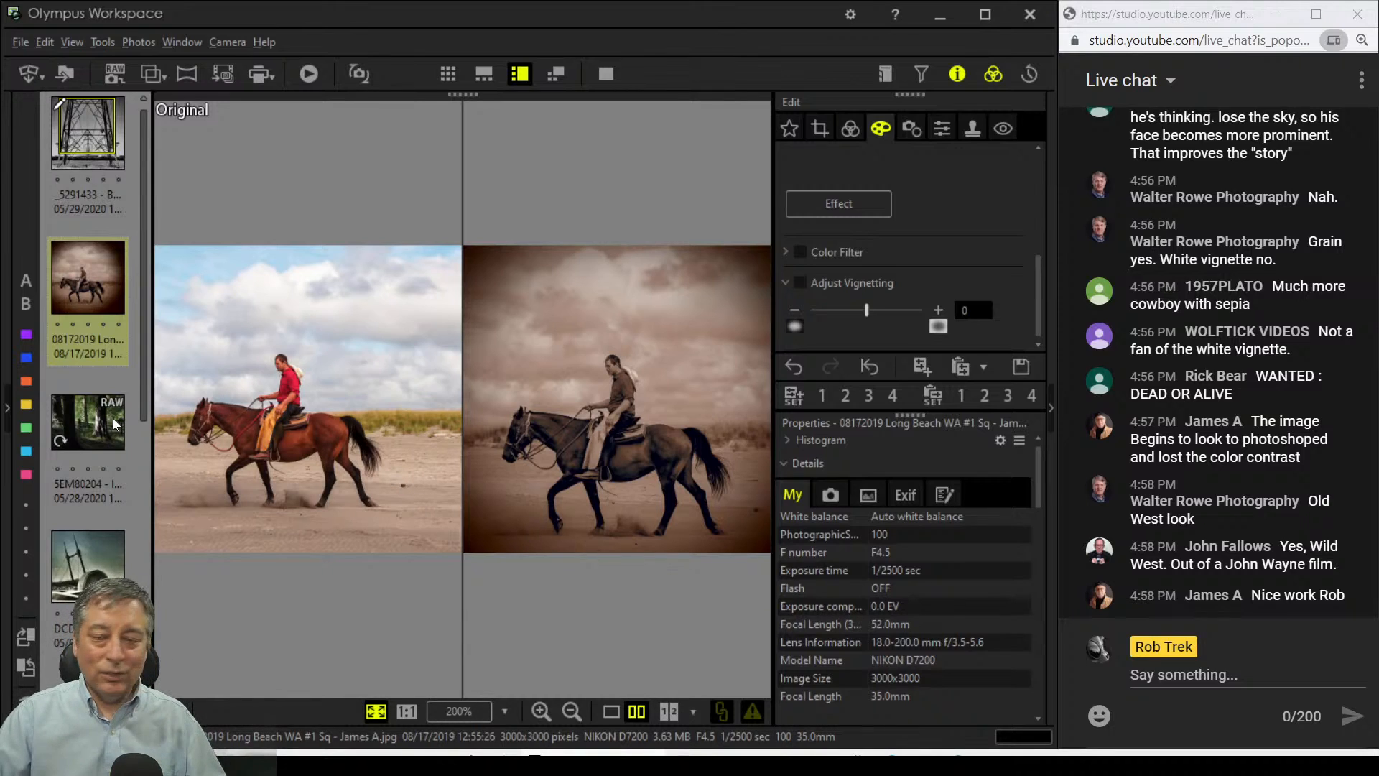
{"action": "mouse_move", "coordinate": [114, 418]}
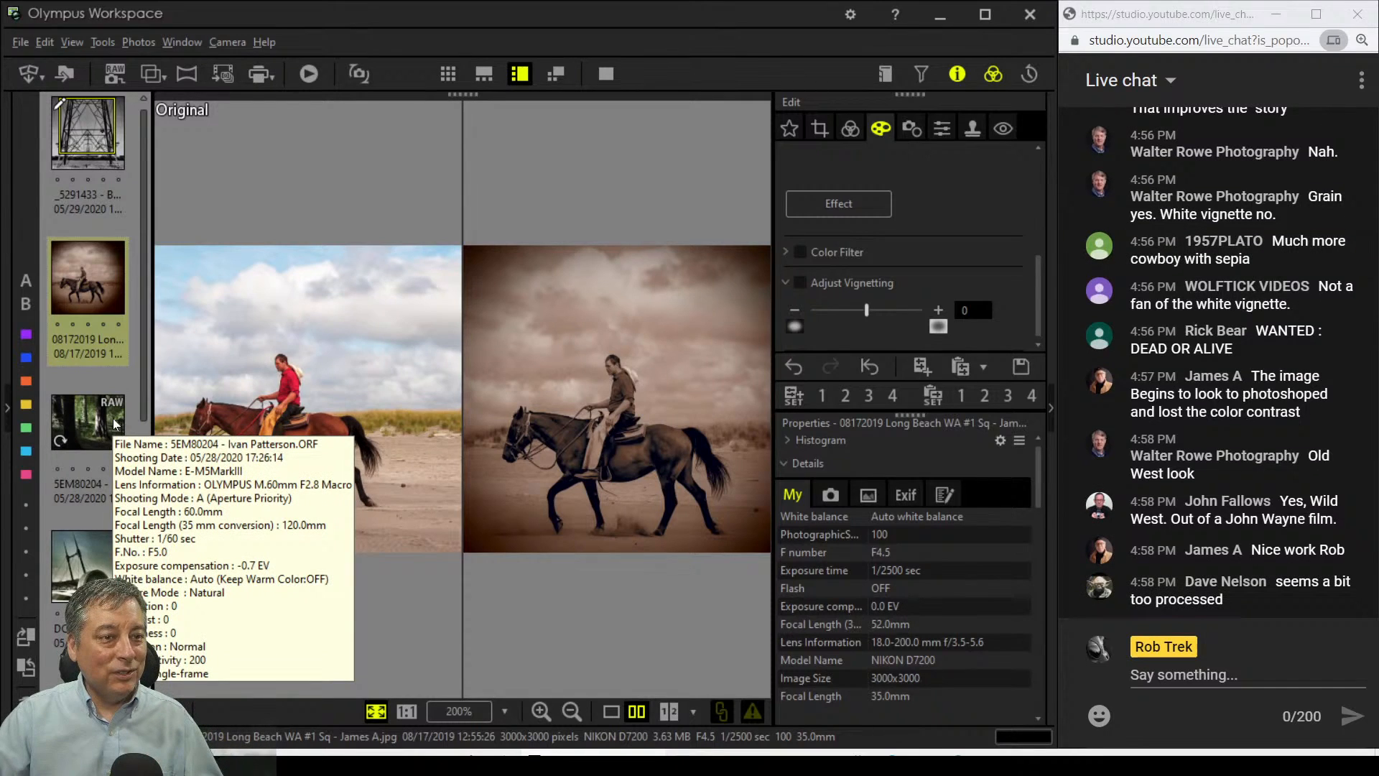
{"action": "left_click", "coordinate": [555, 438]}
{"action": "left_click", "coordinate": [553, 440]}
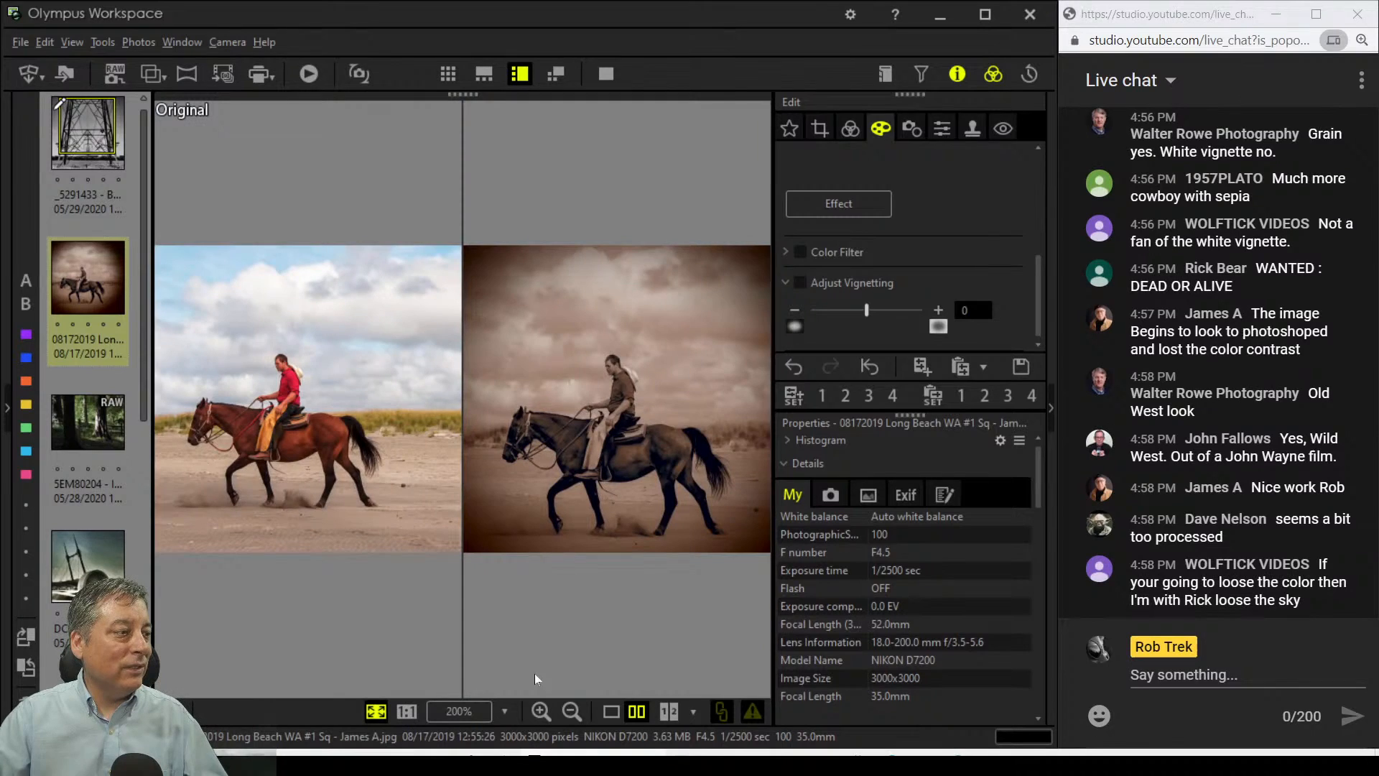
{"action": "left_click", "coordinate": [611, 711]}
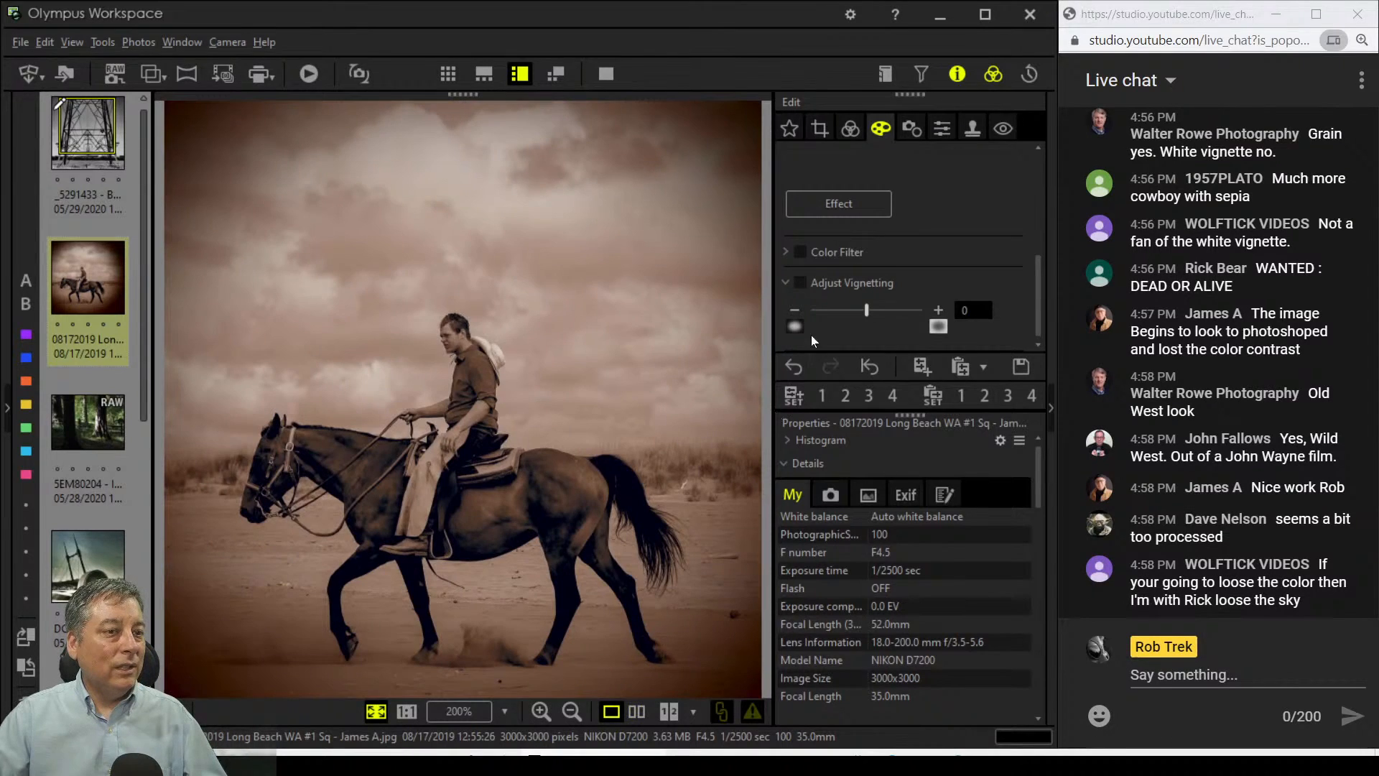
Step: Enable Exposure compensation and raise it from 14 to 18
{"action": "scroll", "coordinate": [916, 197], "scroll_direction": "up", "scroll_amount": 3}
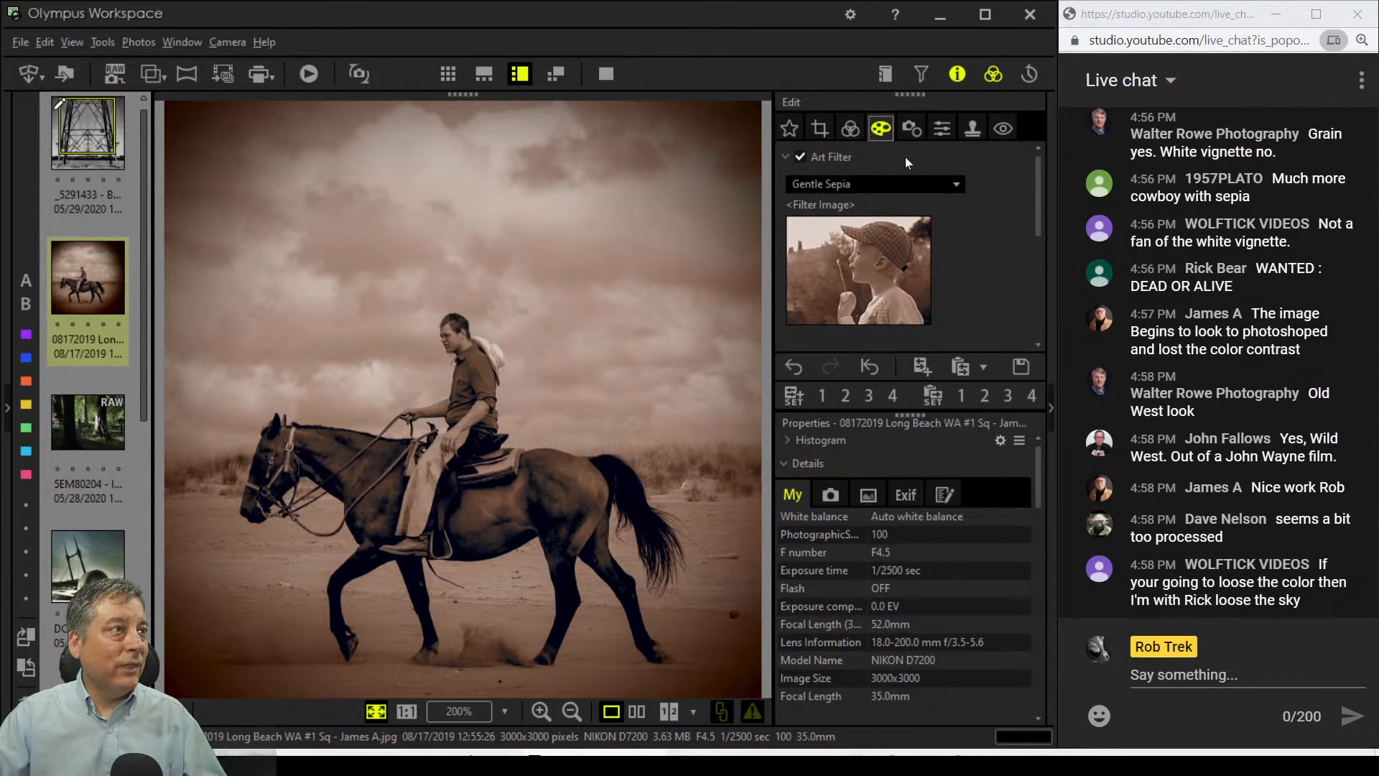
{"action": "left_click", "coordinate": [852, 130]}
{"action": "scroll", "coordinate": [906, 183], "scroll_direction": "up", "scroll_amount": 2}
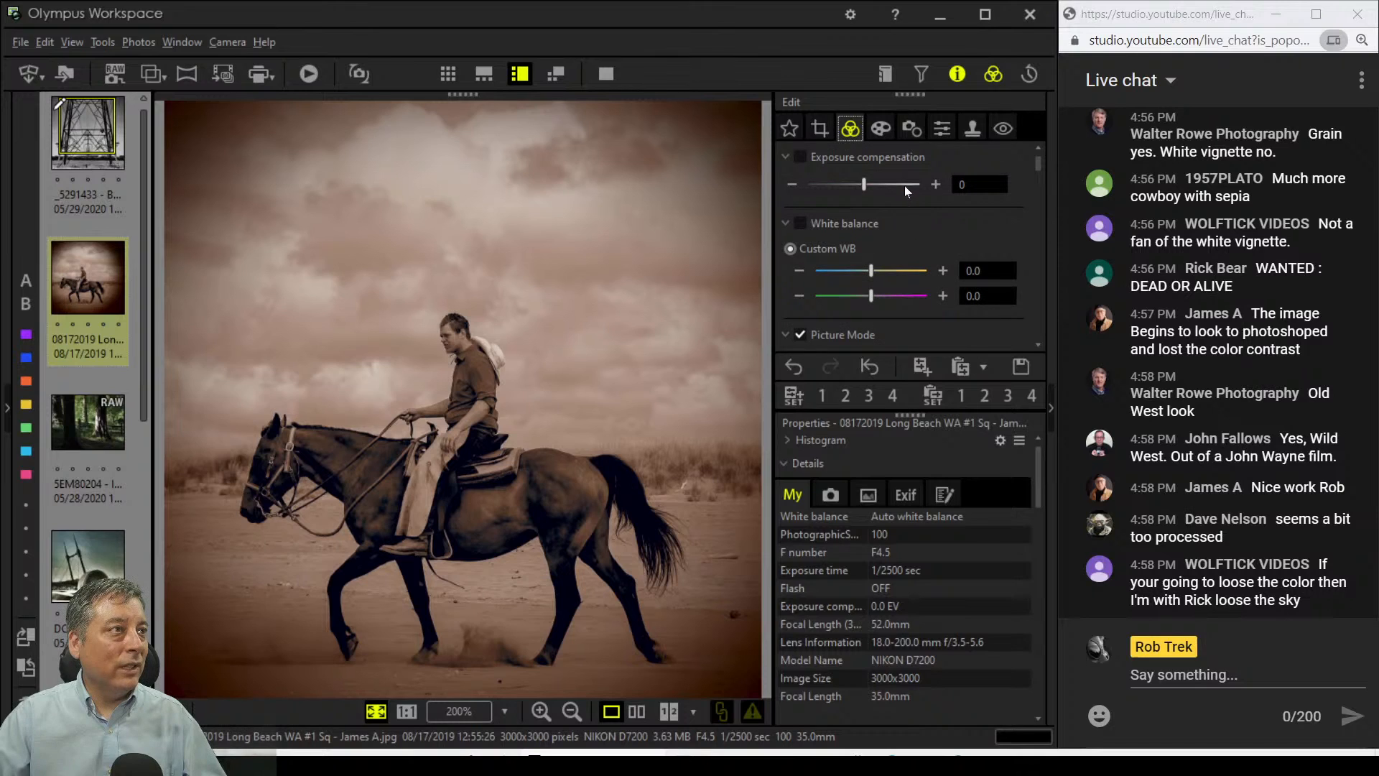
{"action": "left_click_drag", "start_coordinate": [869, 184], "coordinate": [878, 187]}
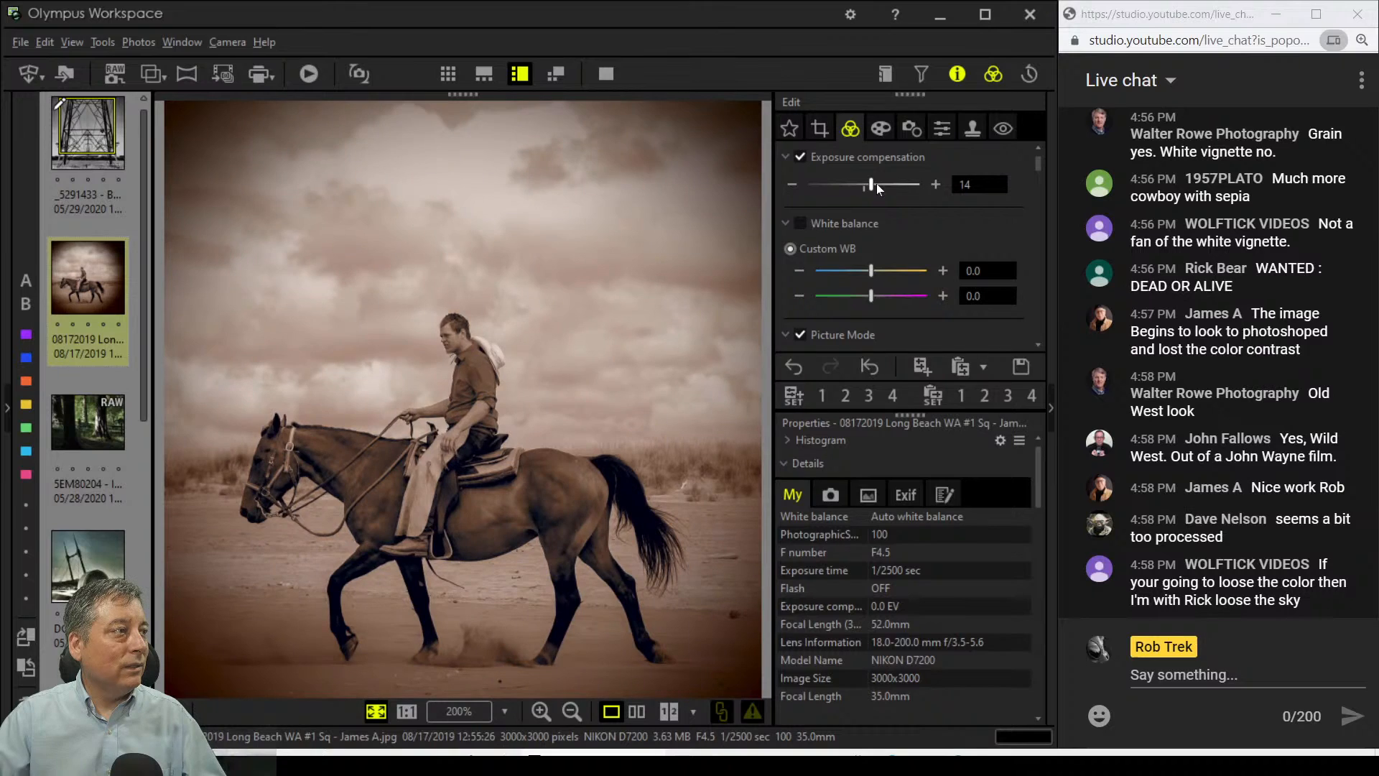
{"action": "left_click_drag", "start_coordinate": [872, 184], "coordinate": [874, 184]}
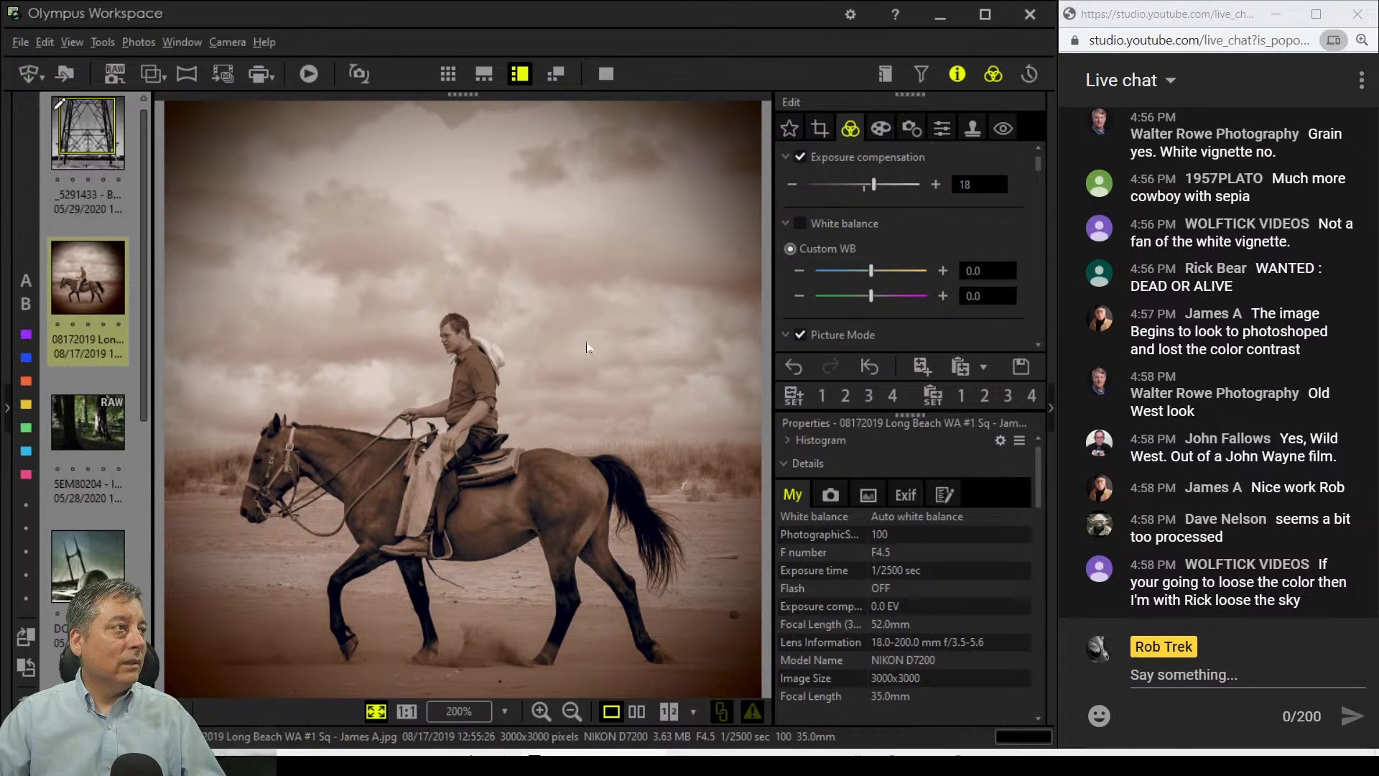
Step: Preview the brightened photo full screen, exit, and reselect the horse thumbnail
{"action": "left_click", "coordinate": [606, 74]}
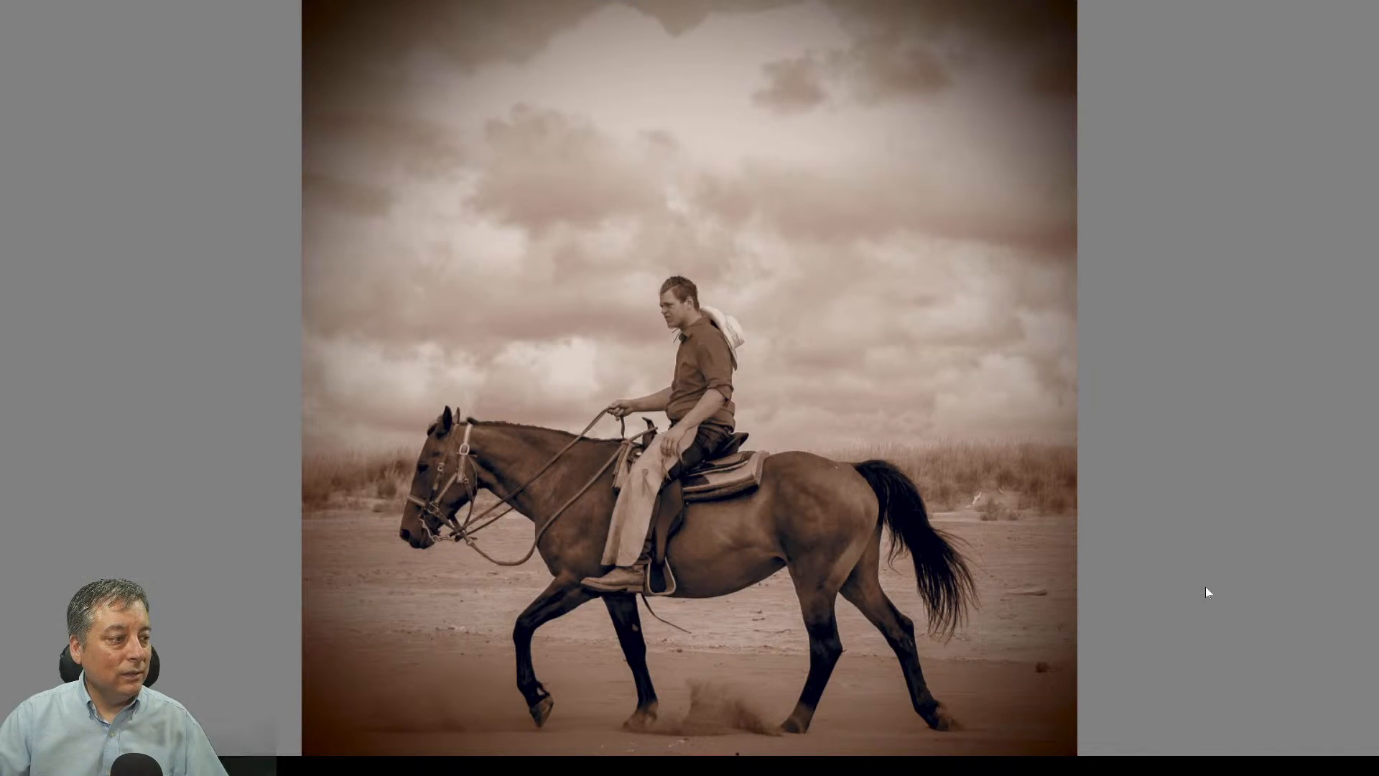
{"action": "key", "text": "Escape"}
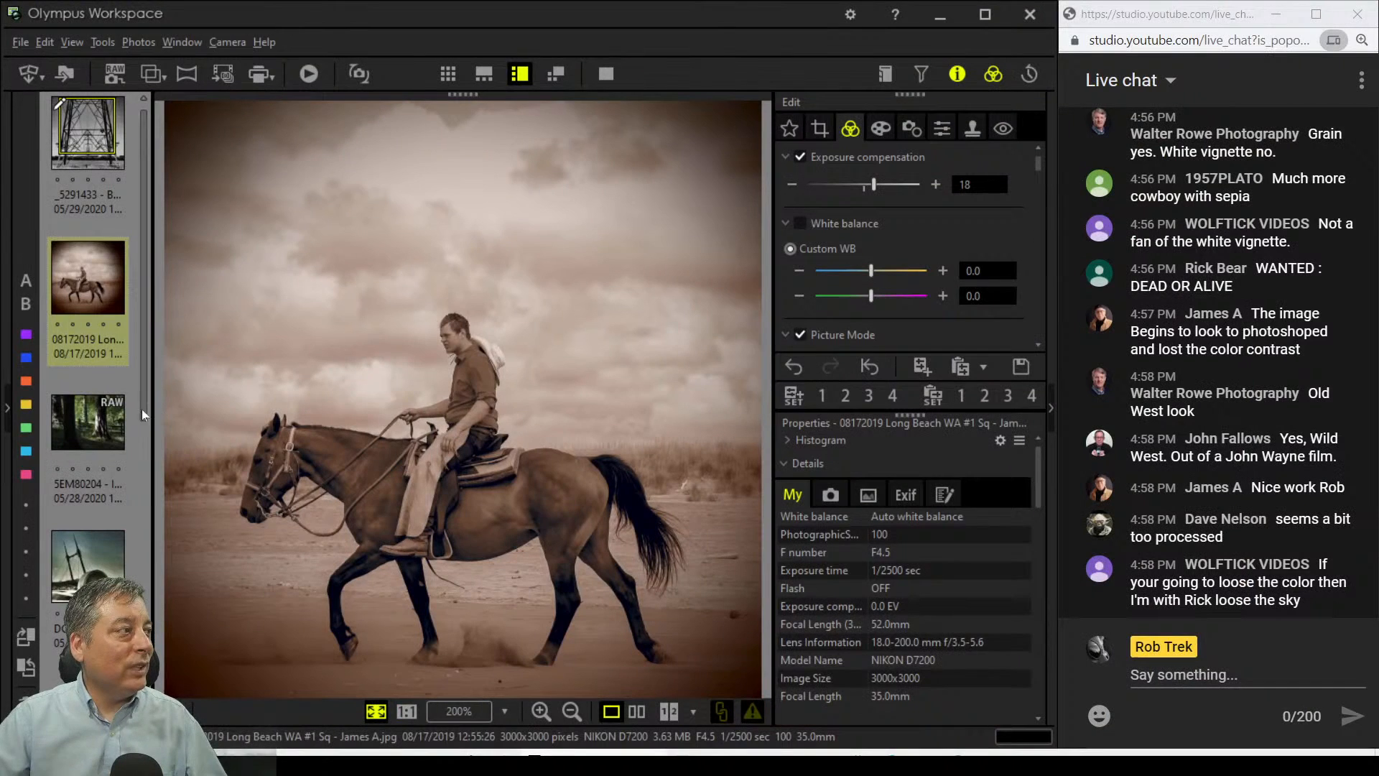
{"action": "left_click", "coordinate": [102, 434]}
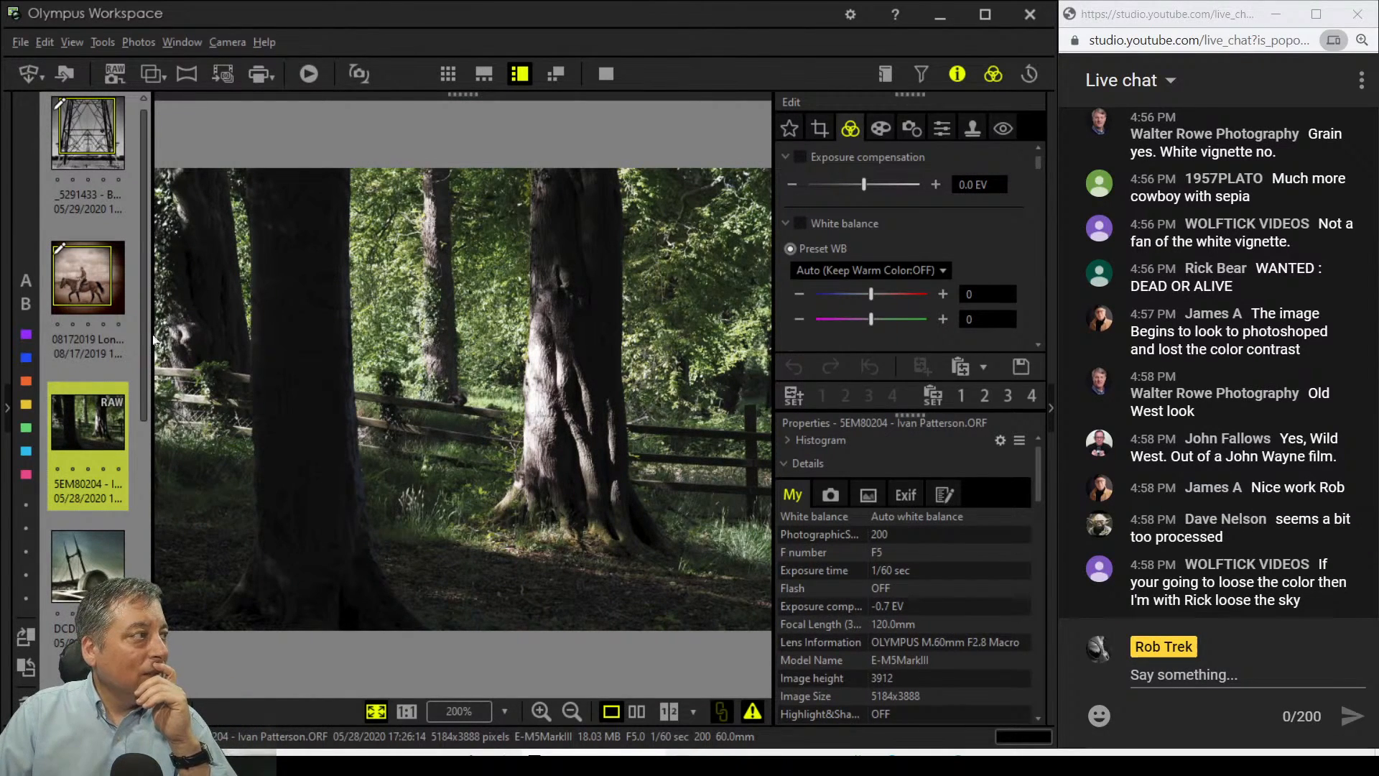
{"action": "left_click", "coordinate": [90, 283]}
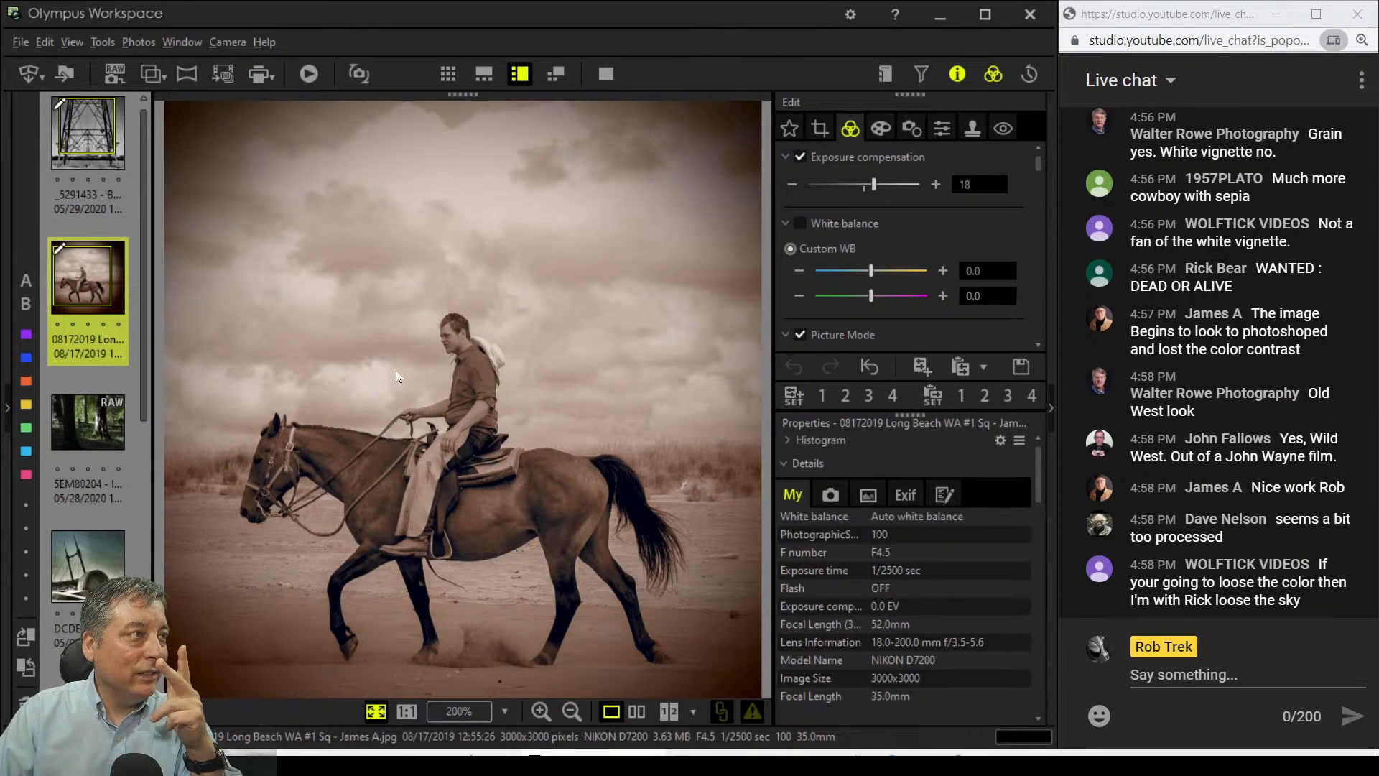
Step: Try a 7:6 crop ratio, then settle on 3:2 at 3000 x 2000 pixels
{"action": "left_click", "coordinate": [820, 129]}
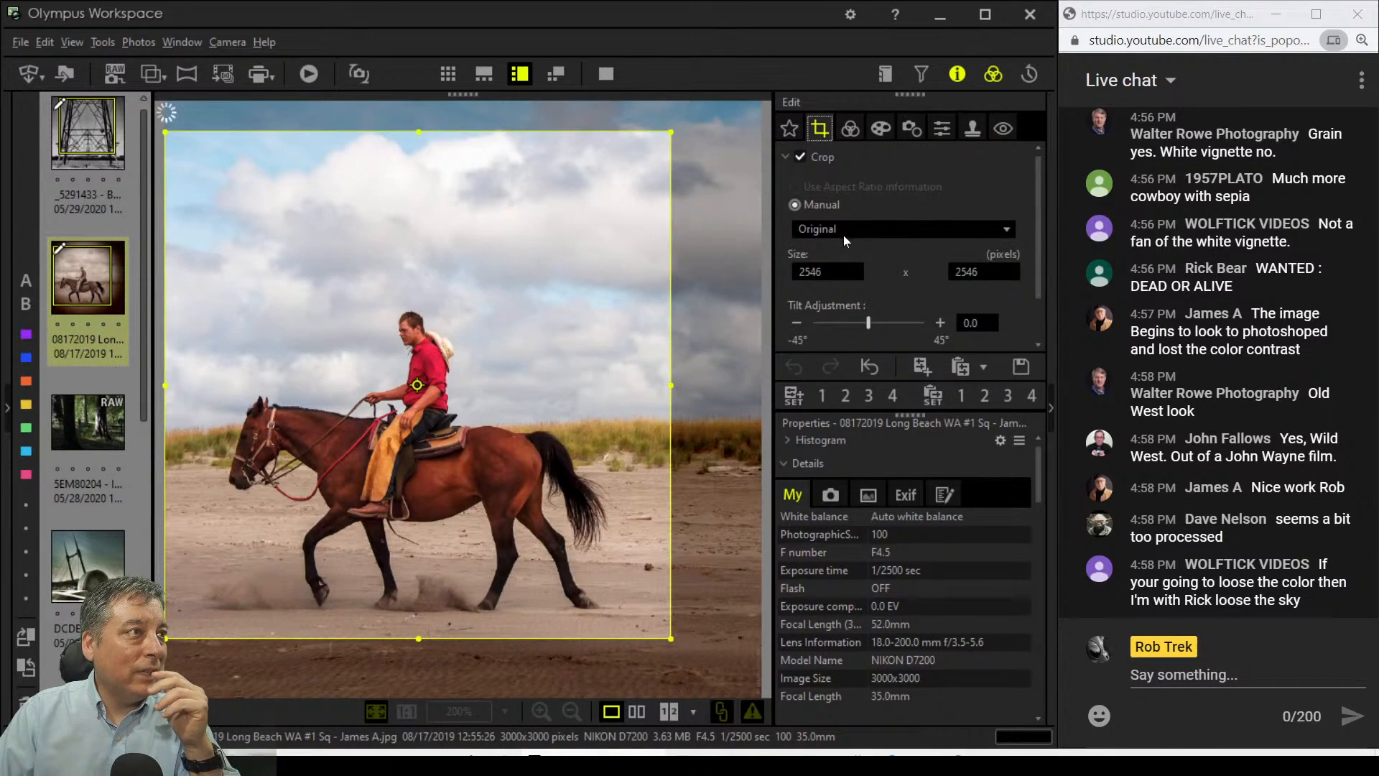
{"action": "left_click", "coordinate": [843, 233]}
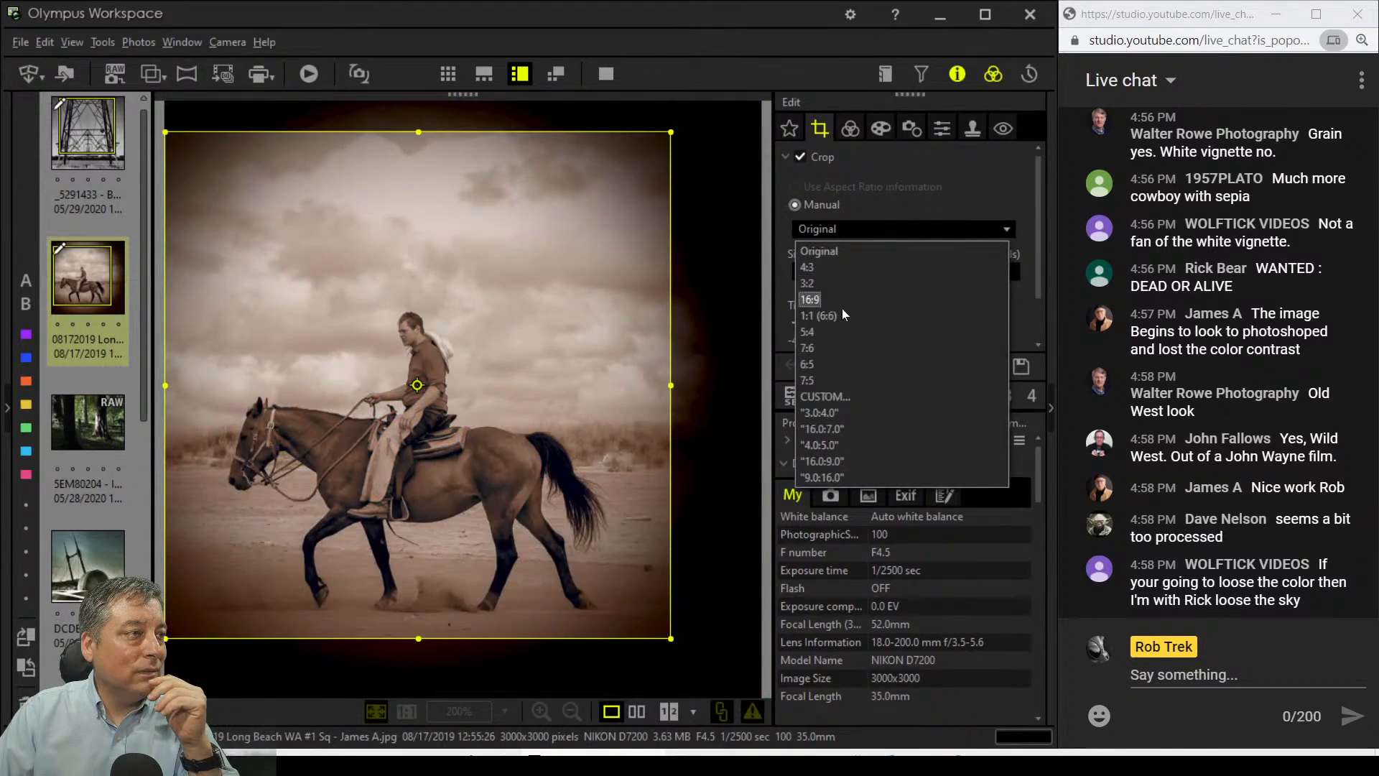
{"action": "left_click", "coordinate": [842, 348]}
{"action": "left_click", "coordinate": [842, 229]}
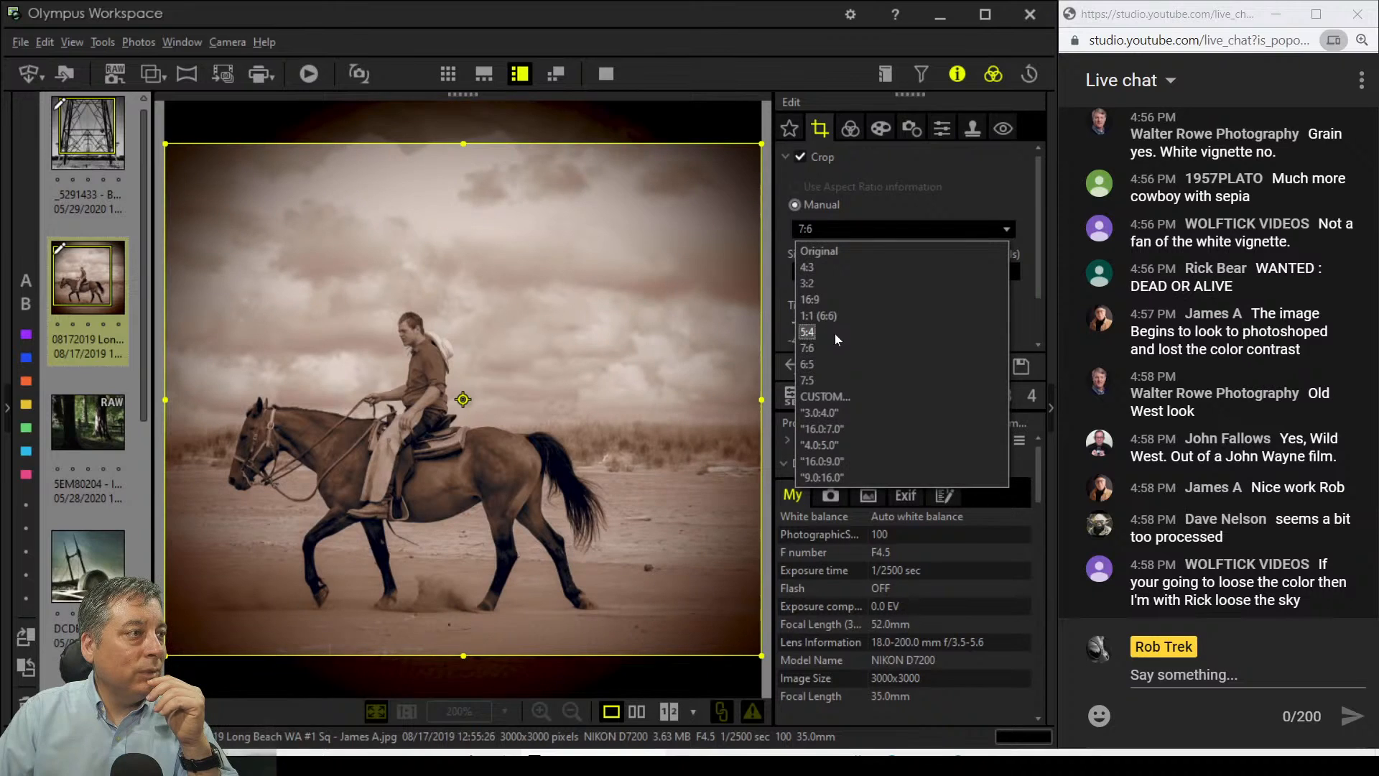
{"action": "left_click", "coordinate": [832, 291]}
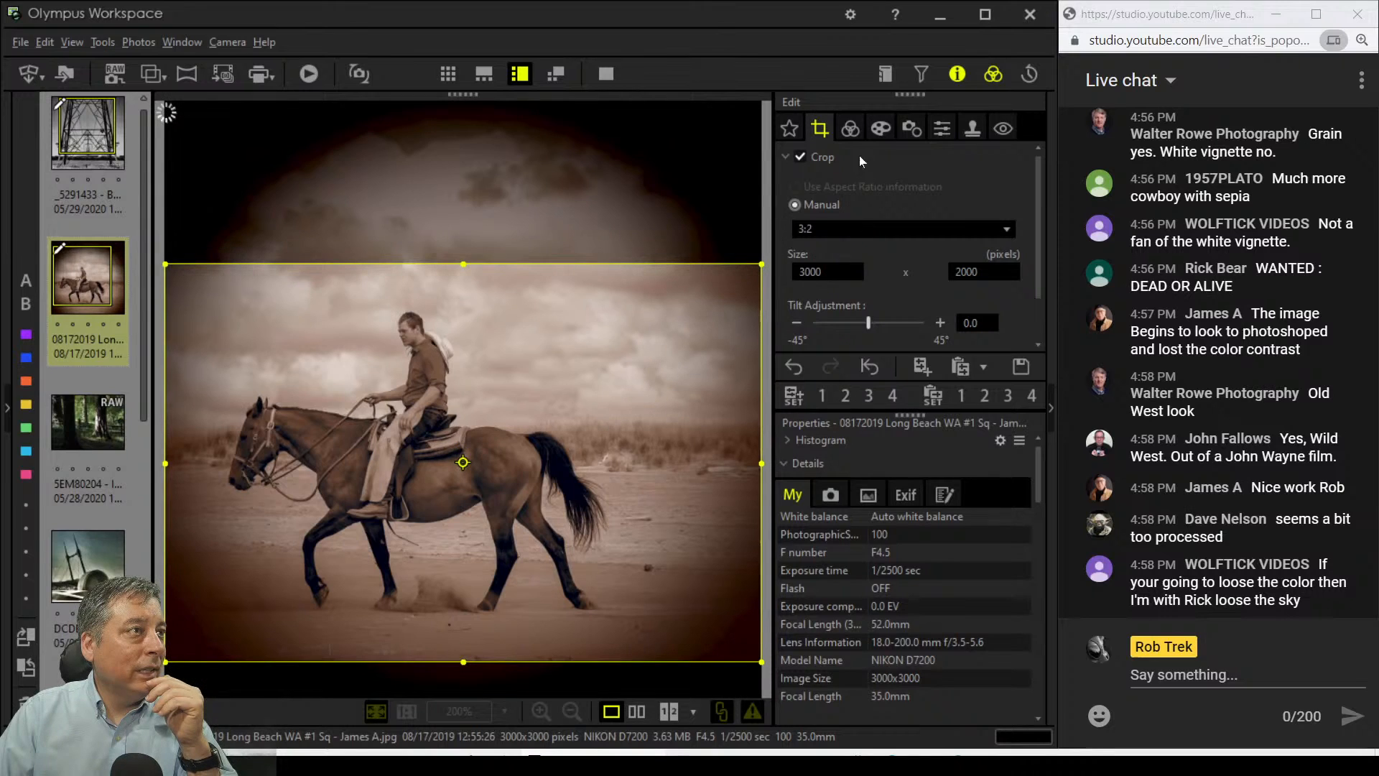
{"action": "left_click", "coordinate": [852, 129]}
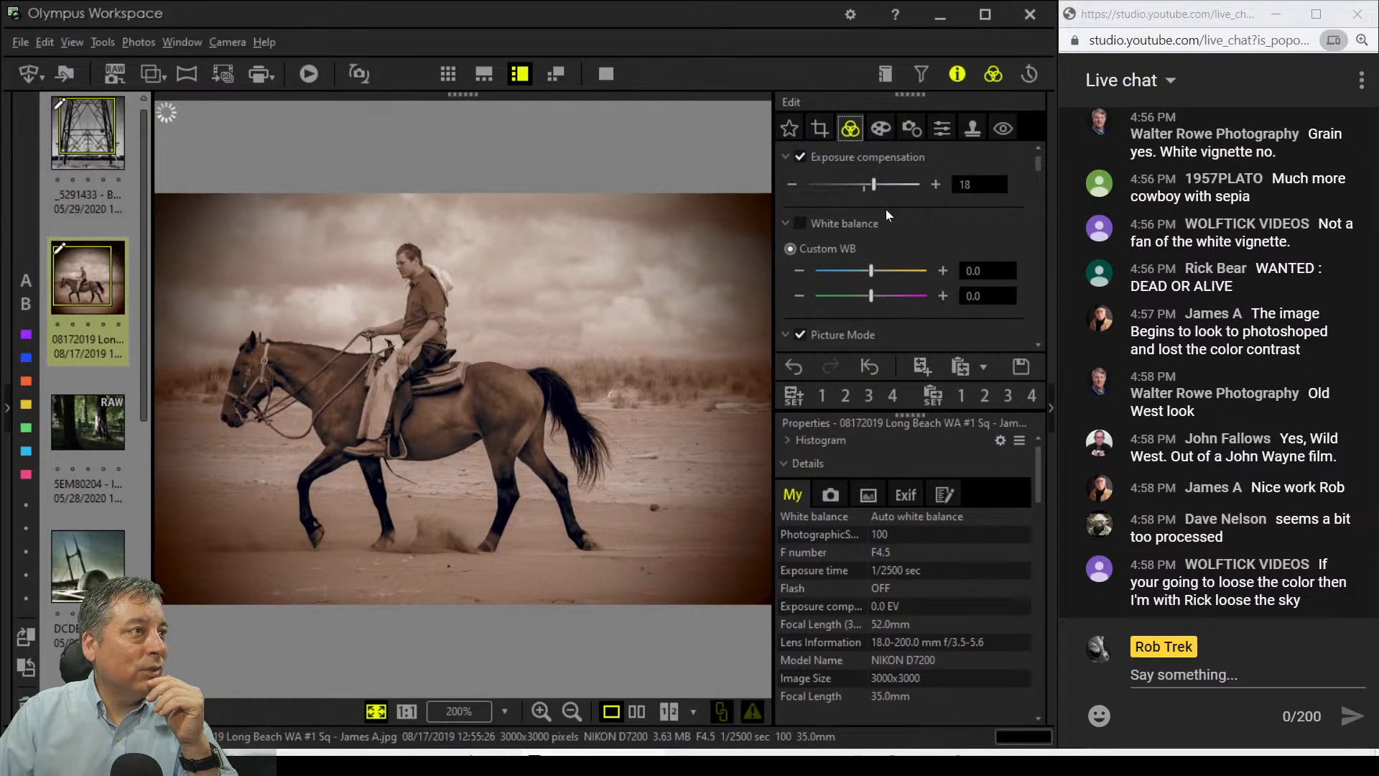
Step: Turn off the Pin Hole Effect in the art filter's Effect options
{"action": "left_click", "coordinate": [880, 130]}
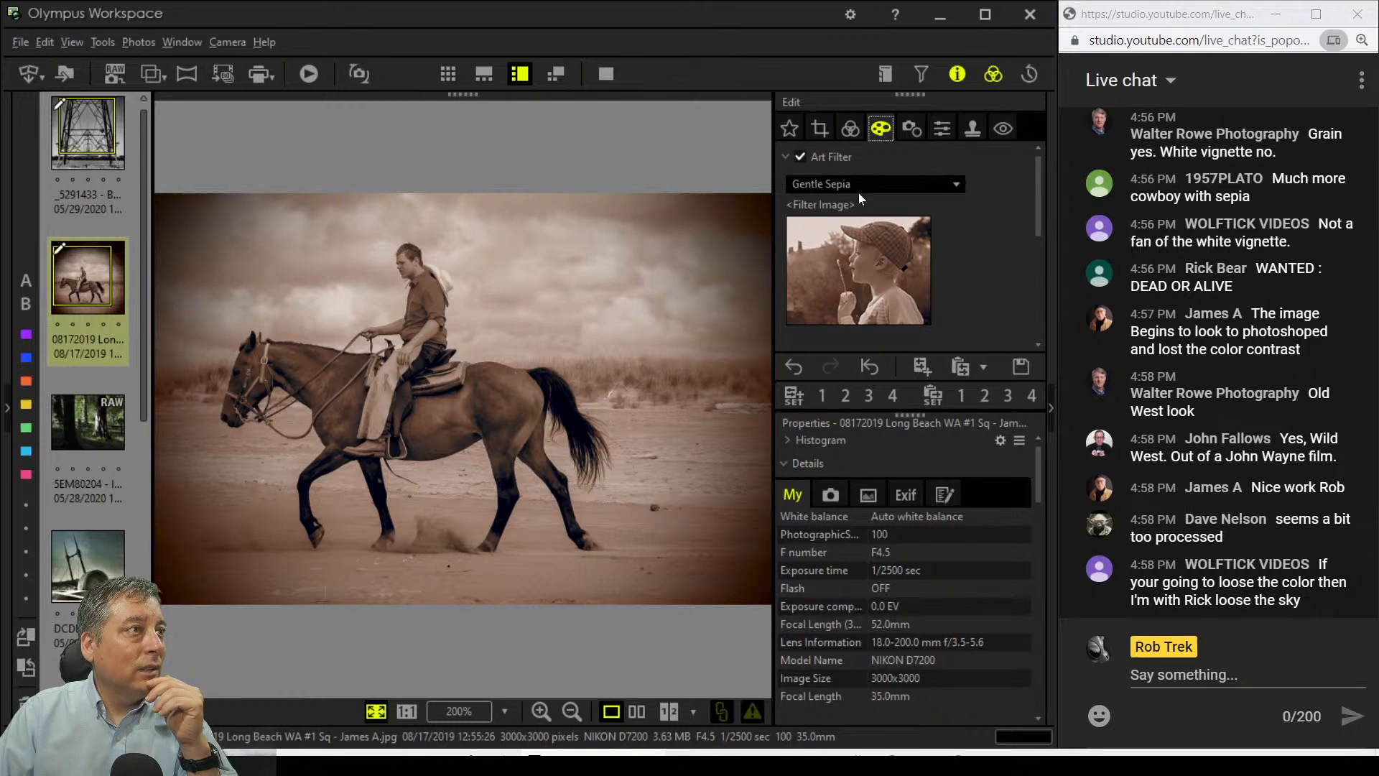
{"action": "scroll", "coordinate": [952, 268], "scroll_direction": "down", "scroll_amount": 1}
{"action": "scroll", "coordinate": [952, 262], "scroll_direction": "down", "scroll_amount": 1}
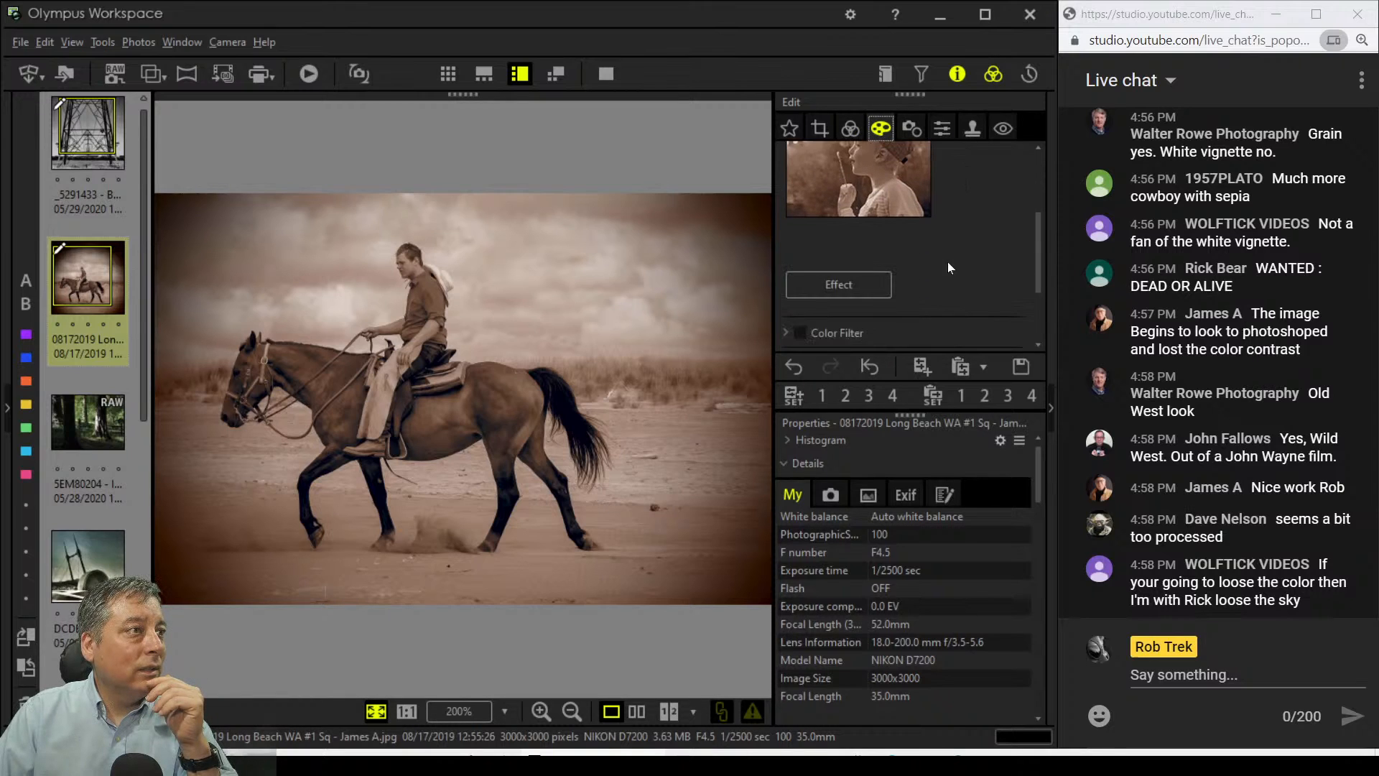
{"action": "left_click", "coordinate": [872, 289]}
{"action": "left_click", "coordinate": [414, 180]}
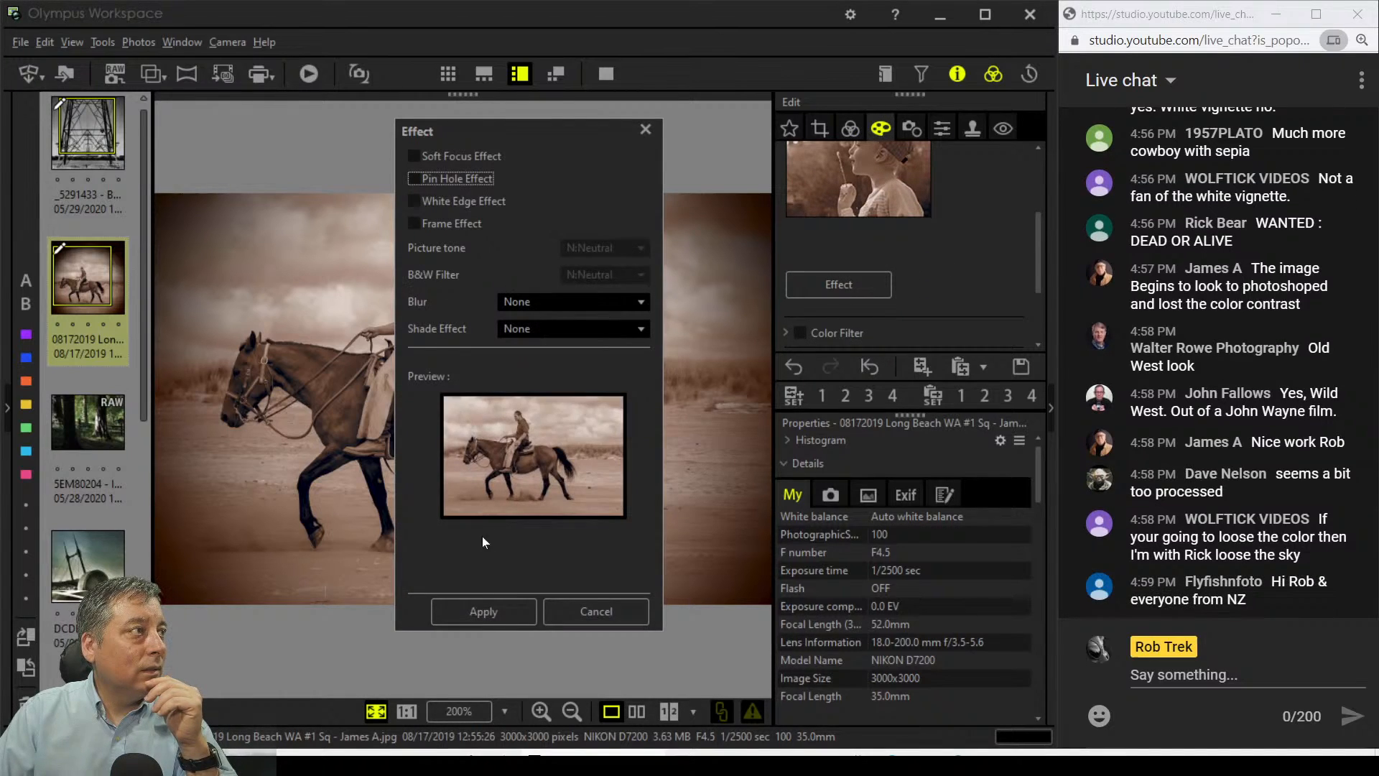
{"action": "left_click", "coordinate": [481, 600]}
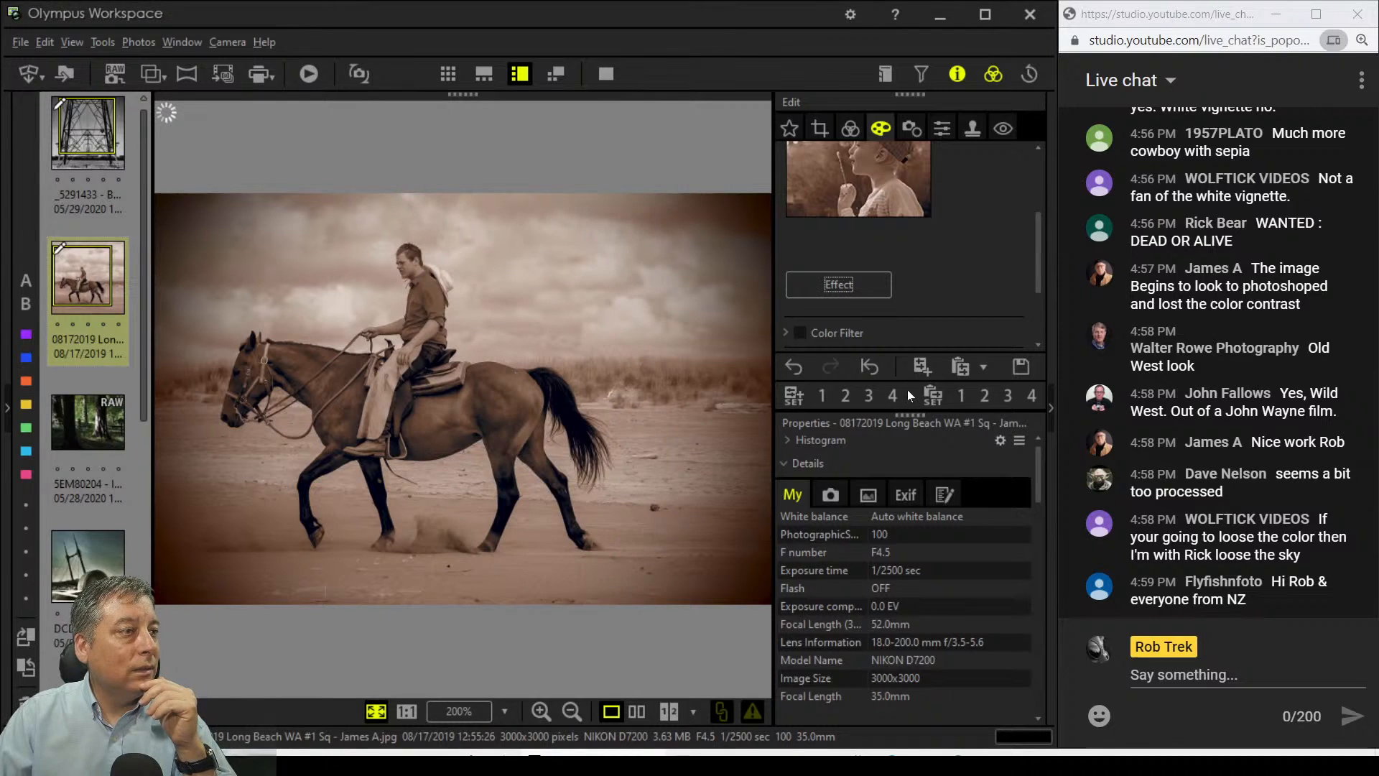
{"action": "scroll", "coordinate": [937, 241], "scroll_direction": "down", "scroll_amount": 1}
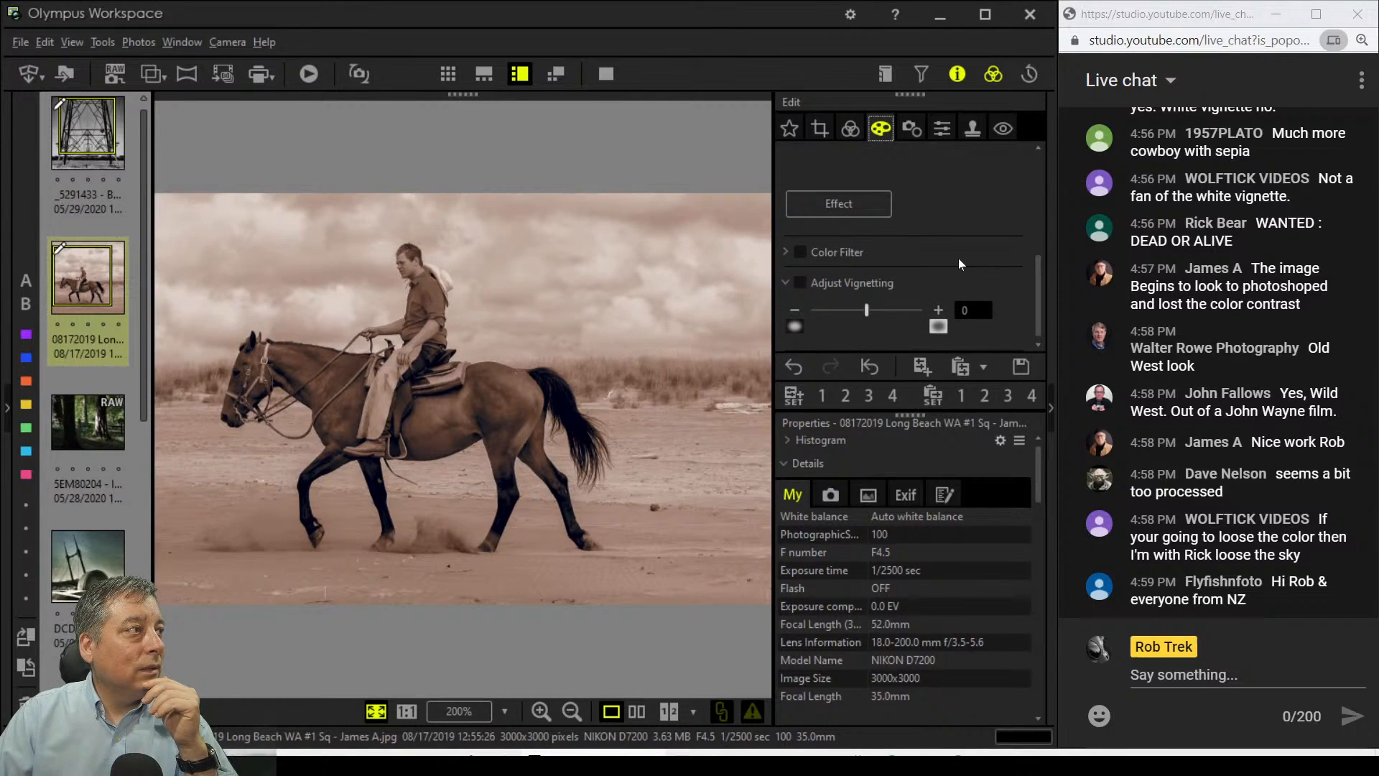
Step: Shrink the crop from the right, nudge it upward, and set Adjust Vignetting to -11
{"action": "left_click", "coordinate": [820, 128]}
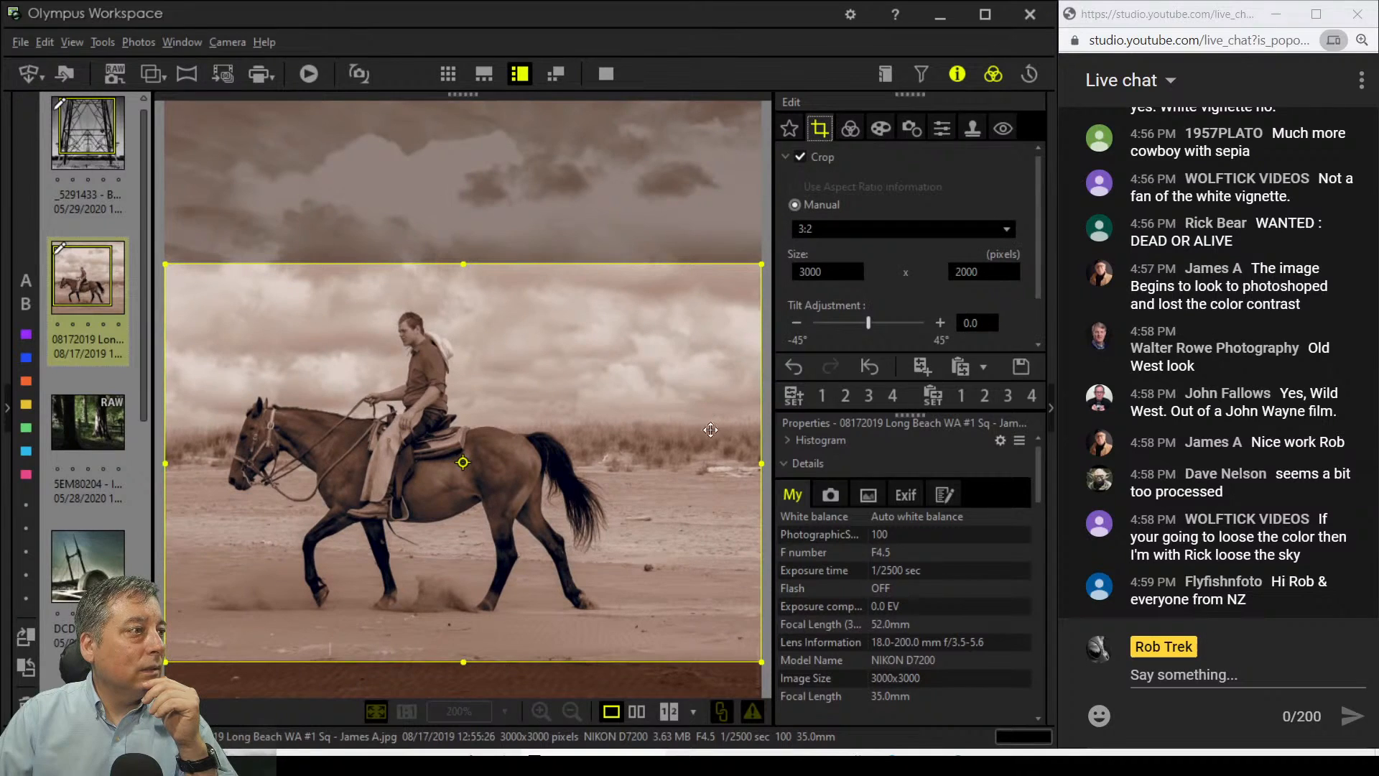
{"action": "left_click_drag", "start_coordinate": [740, 463], "coordinate": [677, 463]}
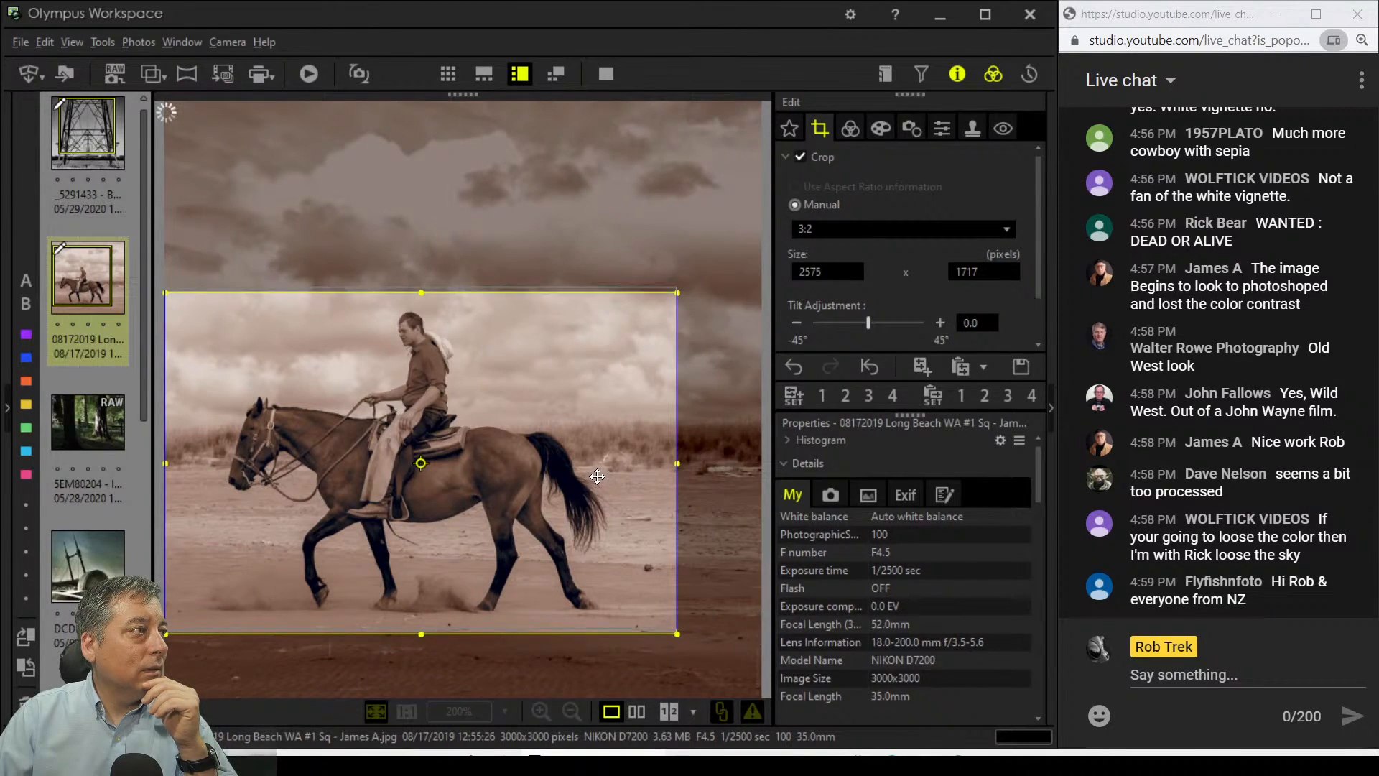
{"action": "left_click_drag", "start_coordinate": [597, 476], "coordinate": [597, 472]}
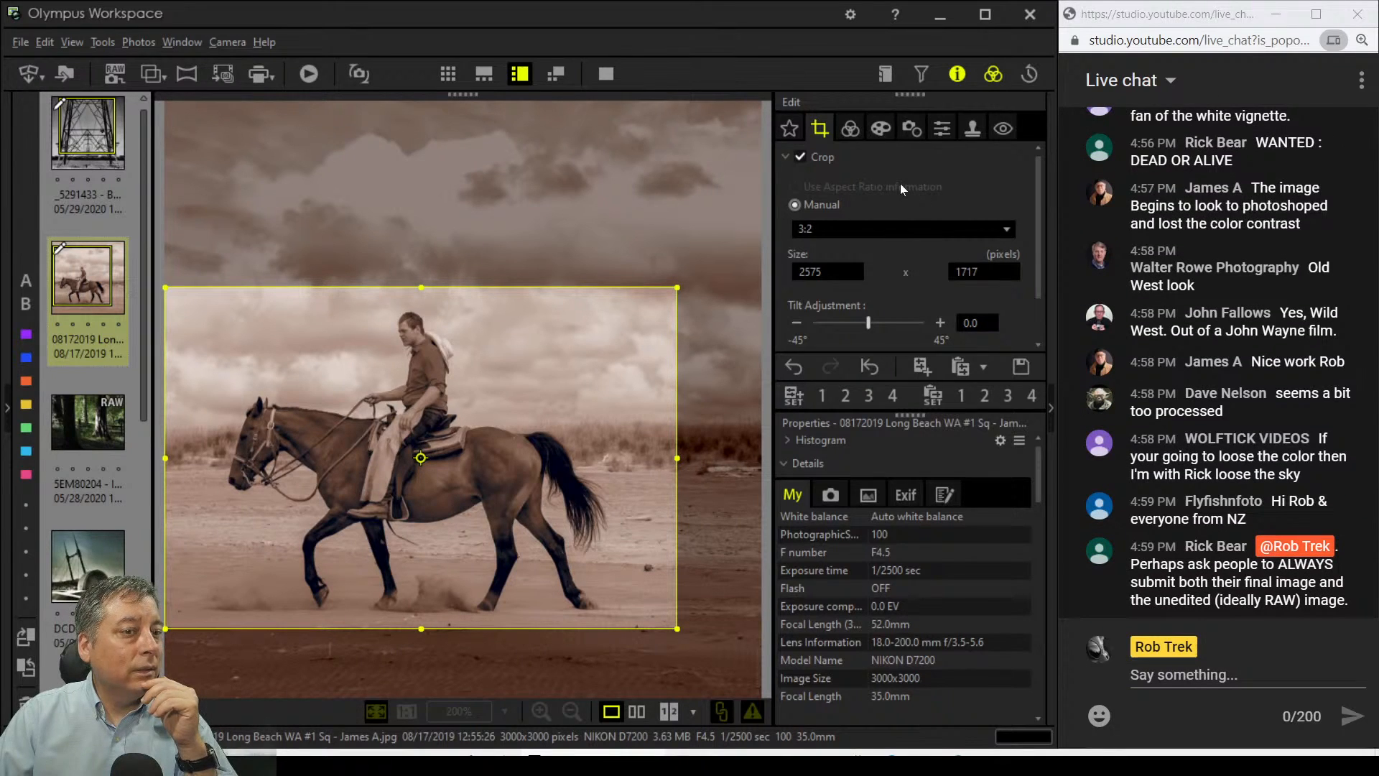
{"action": "left_click", "coordinate": [881, 129]}
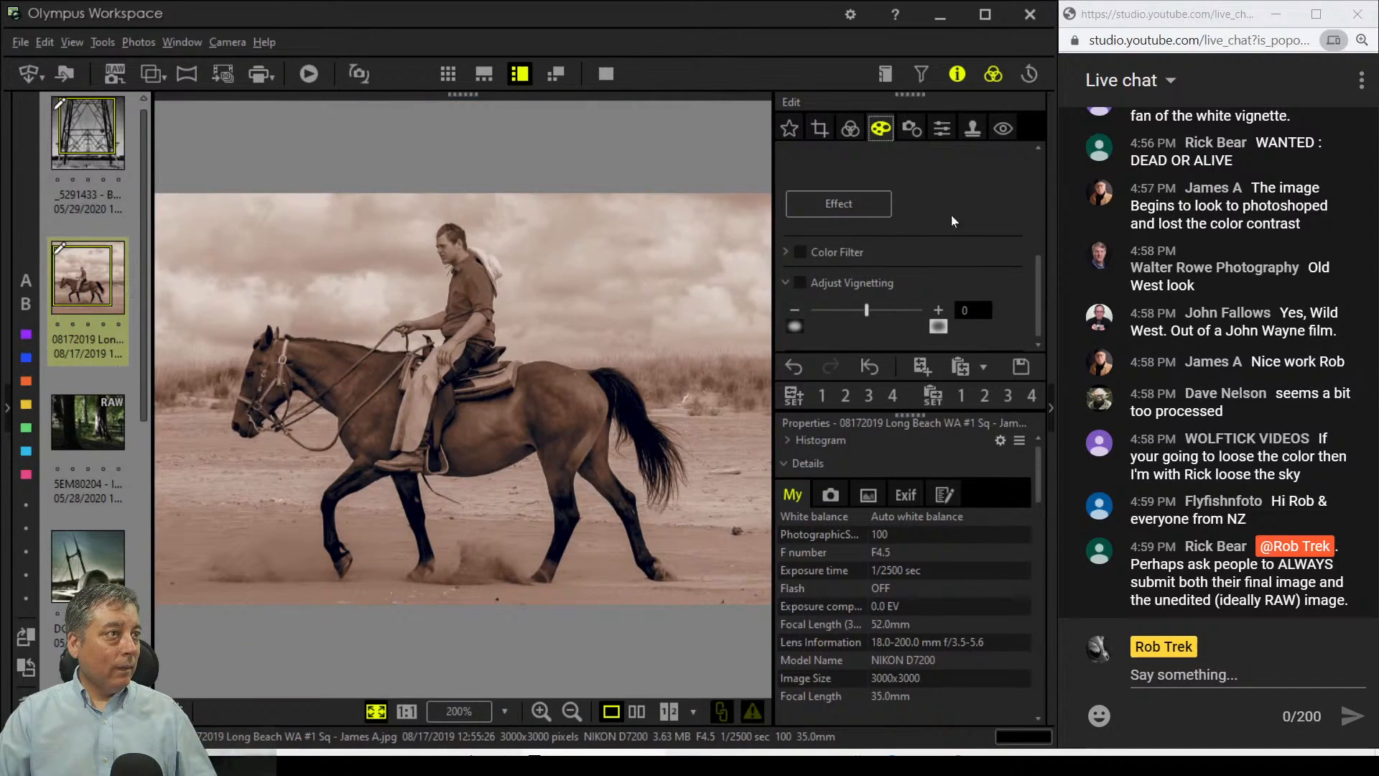
{"action": "left_click_drag", "start_coordinate": [872, 315], "coordinate": [850, 316]}
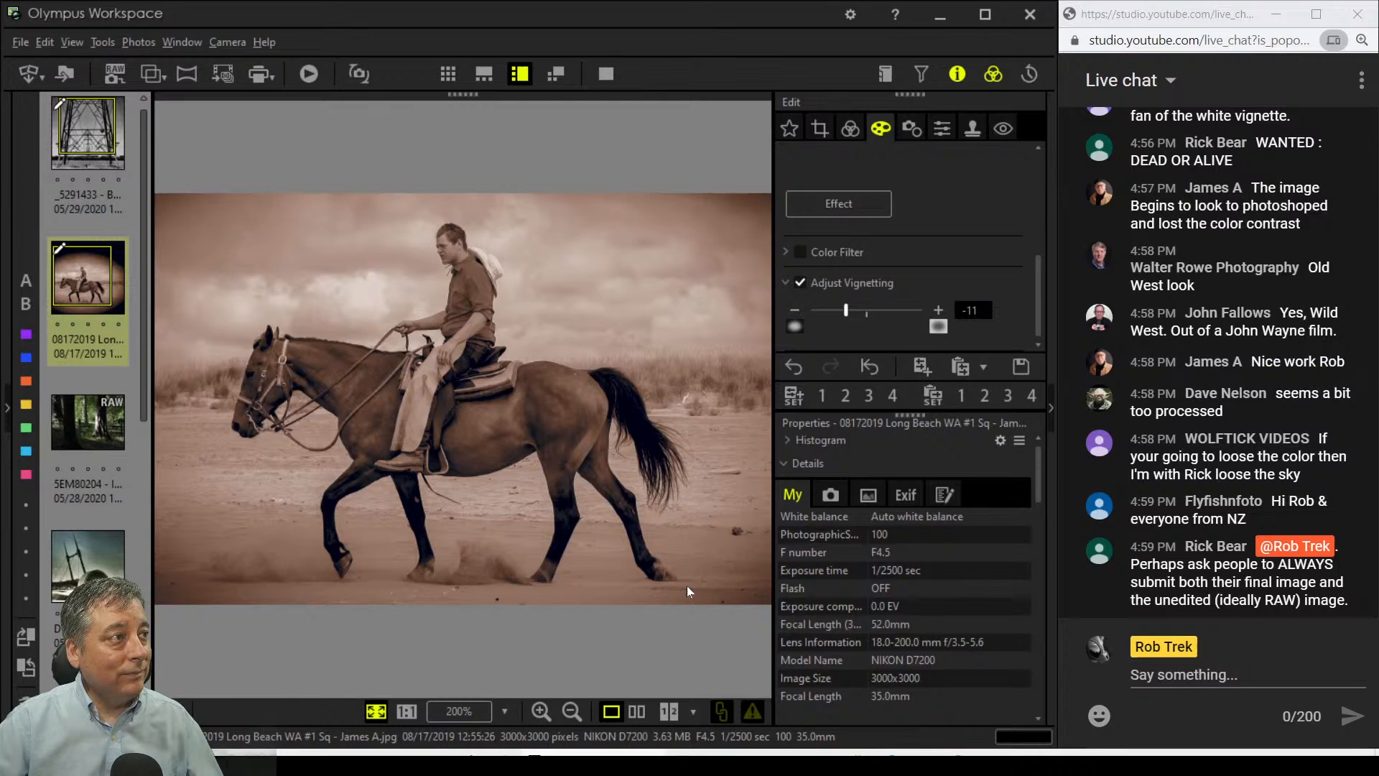
Step: Set Dehaze to about 38 and view the horse photo full screen
{"action": "left_click", "coordinate": [852, 131]}
{"action": "scroll", "coordinate": [952, 268], "scroll_direction": "down", "scroll_amount": 8}
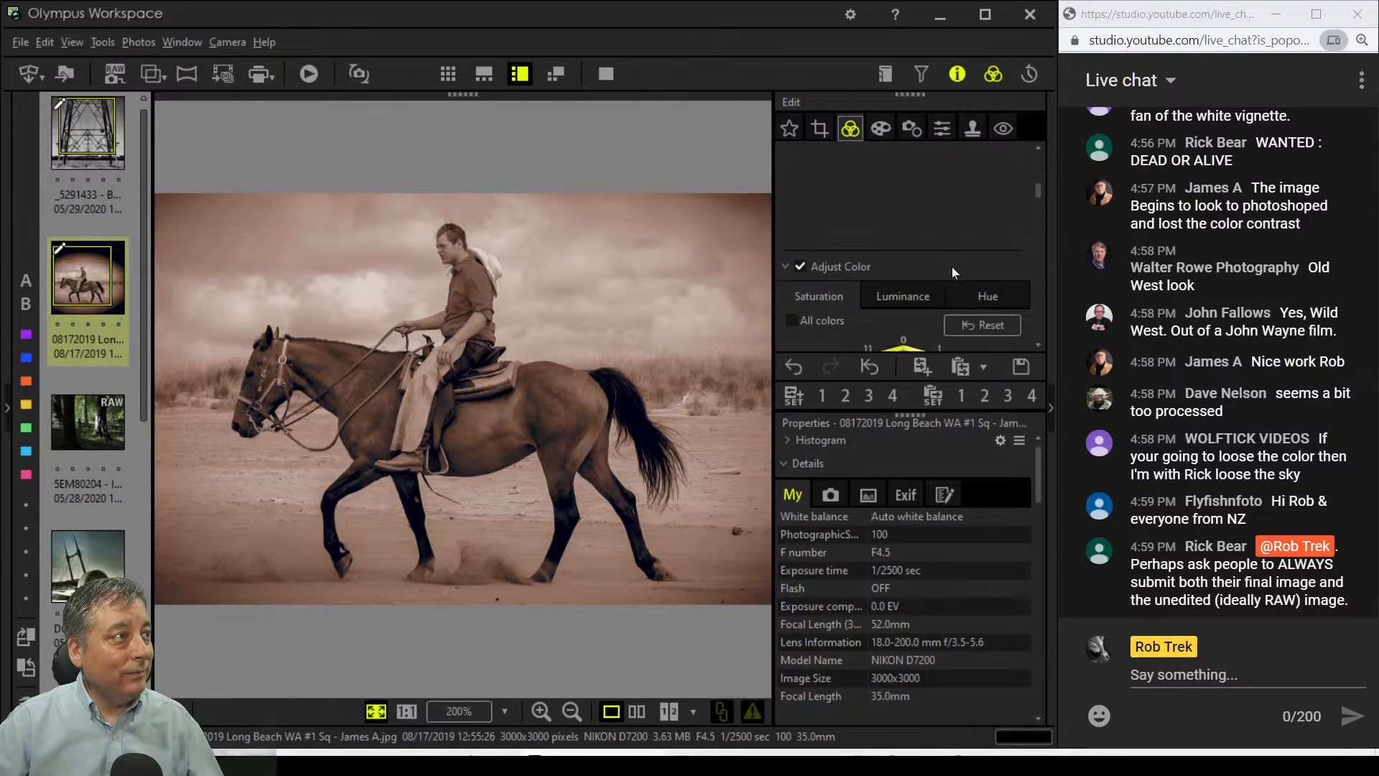
{"action": "scroll", "coordinate": [953, 271], "scroll_direction": "down", "scroll_amount": 10}
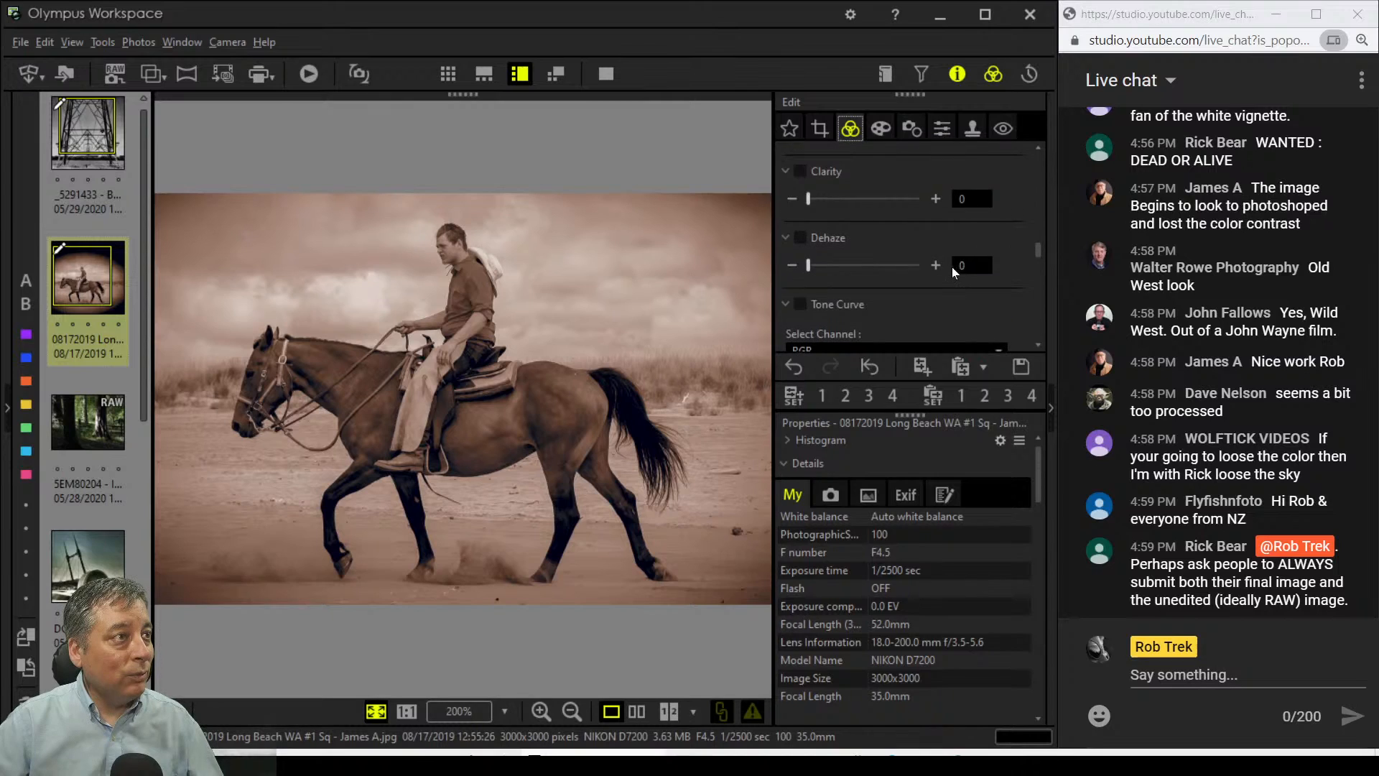
{"action": "left_click_drag", "start_coordinate": [815, 264], "coordinate": [860, 268]}
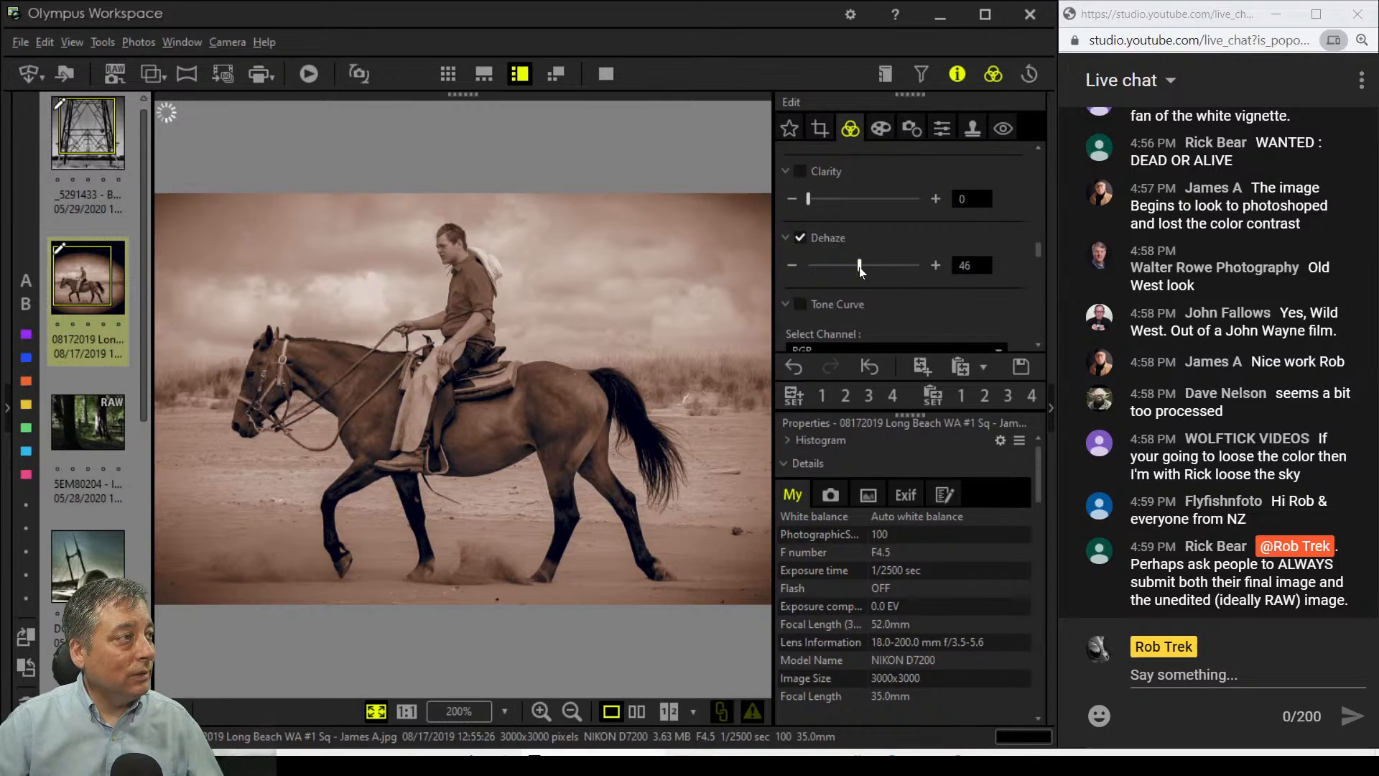
{"action": "left_click_drag", "start_coordinate": [860, 268], "coordinate": [853, 273]}
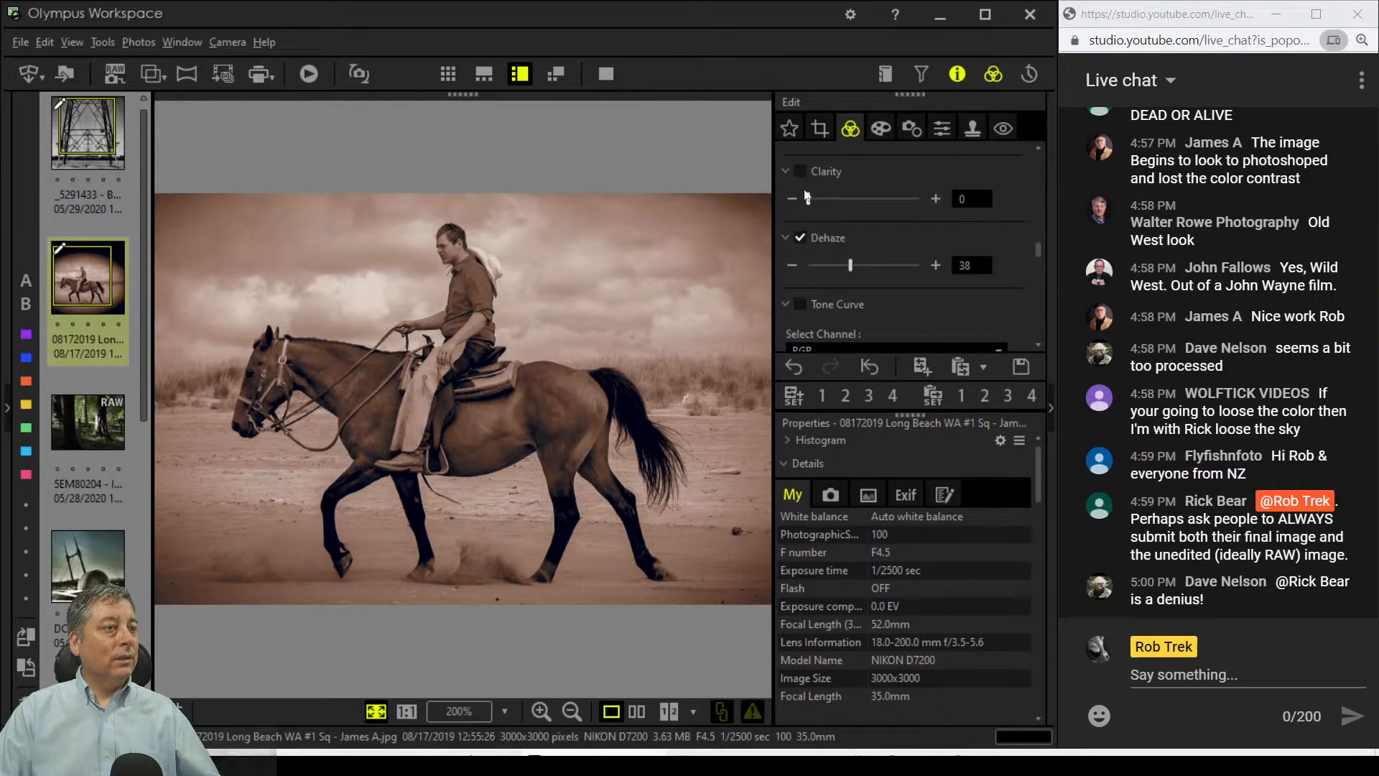
{"action": "left_click", "coordinate": [610, 79]}
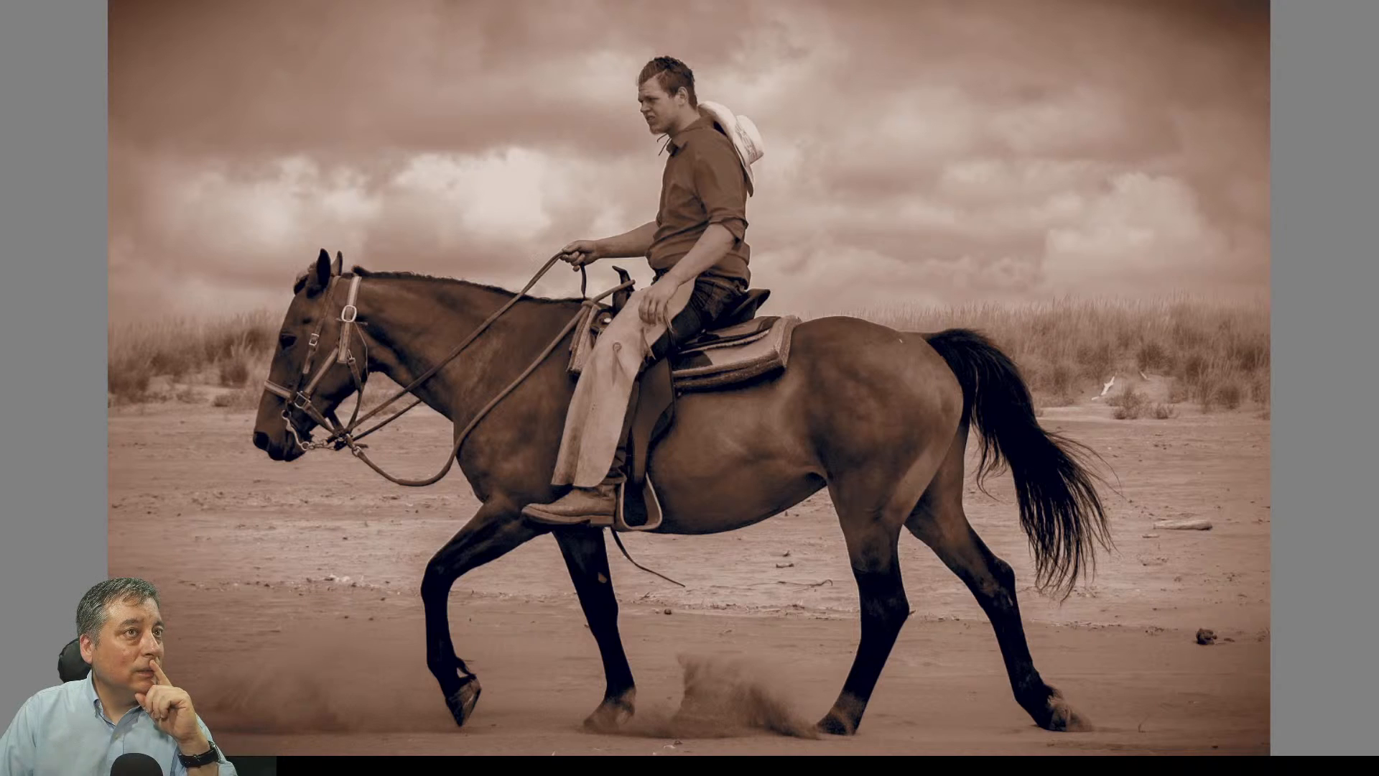
Step: Leave full screen and load the forest RAW photo of beech trunks and fence from the filmstrip
{"action": "key", "text": "Escape"}
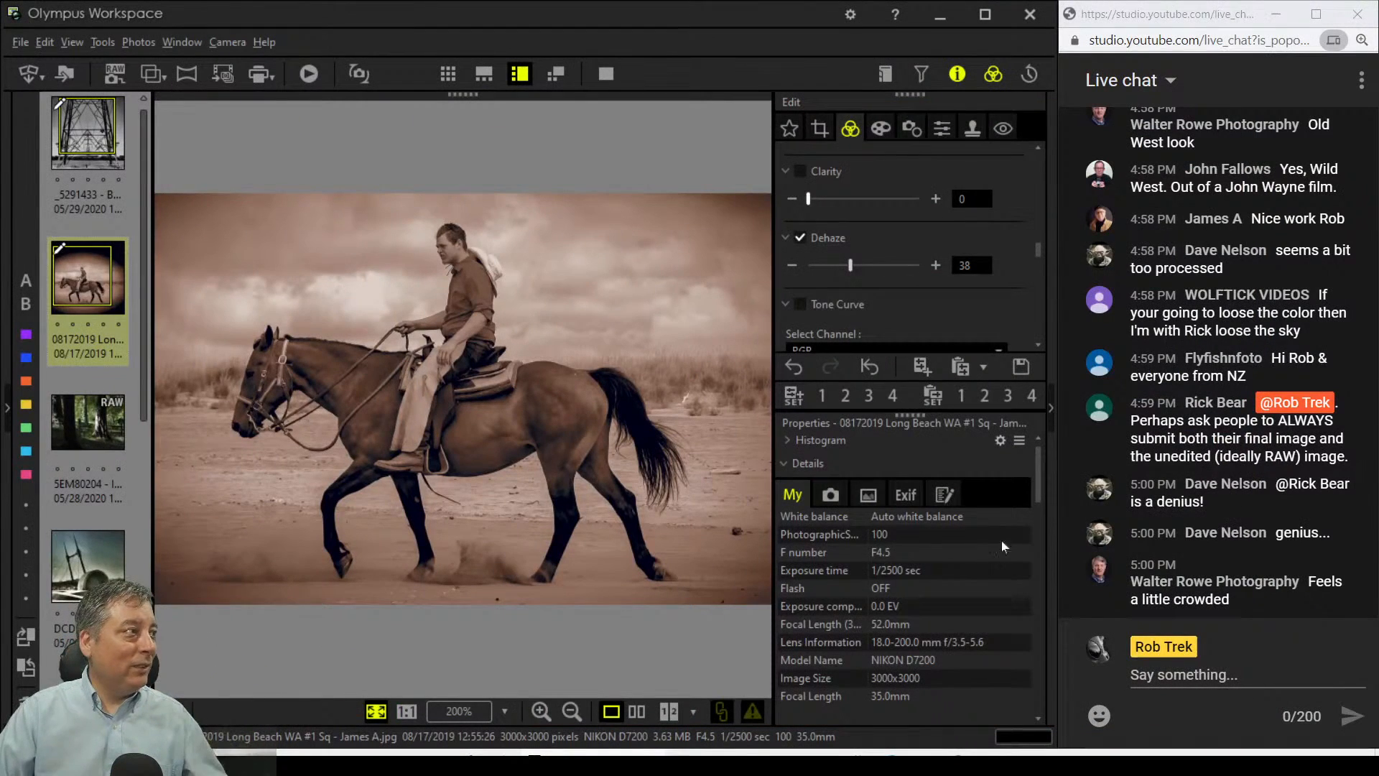
{"action": "left_click", "coordinate": [102, 430]}
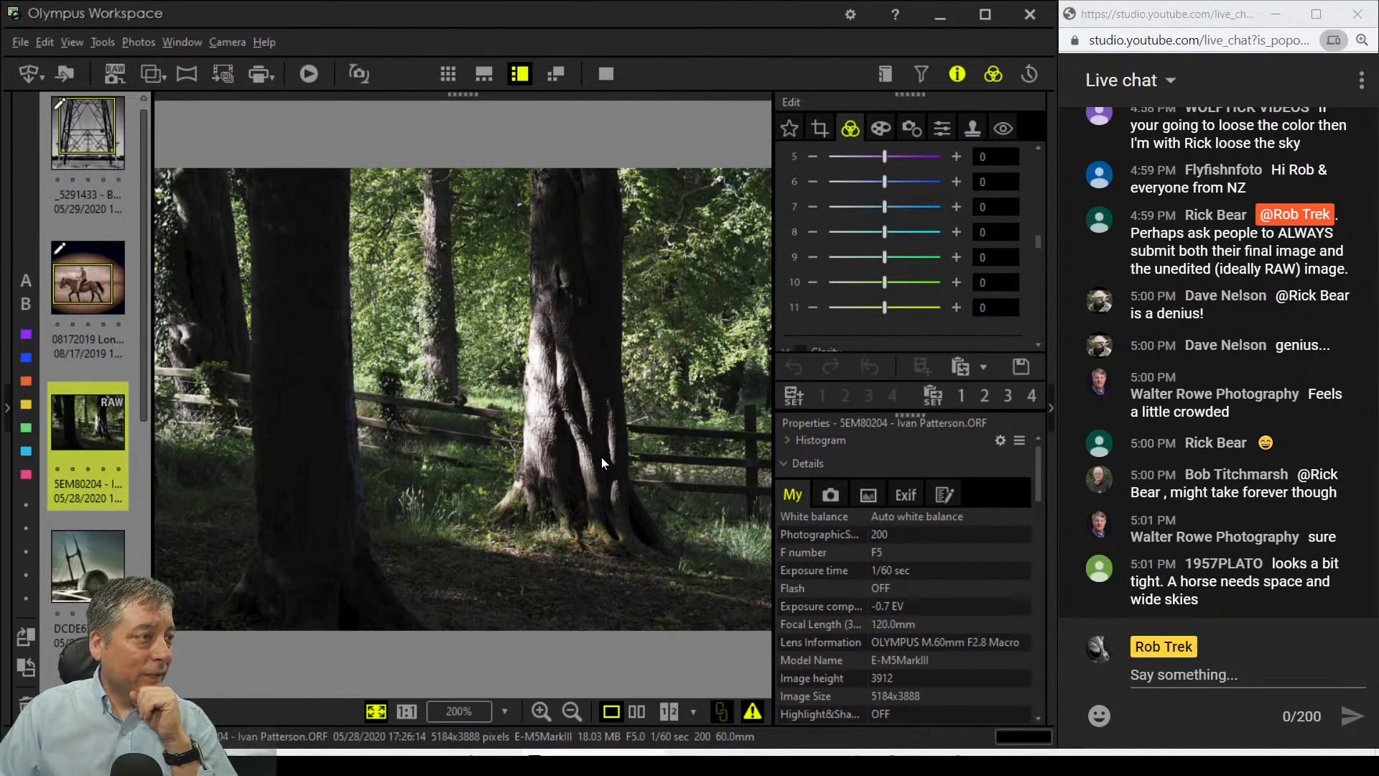
Step: Inspect the tree trunk's bark detail at 1:1 actual pixel size
{"action": "left_click", "coordinate": [539, 444]}
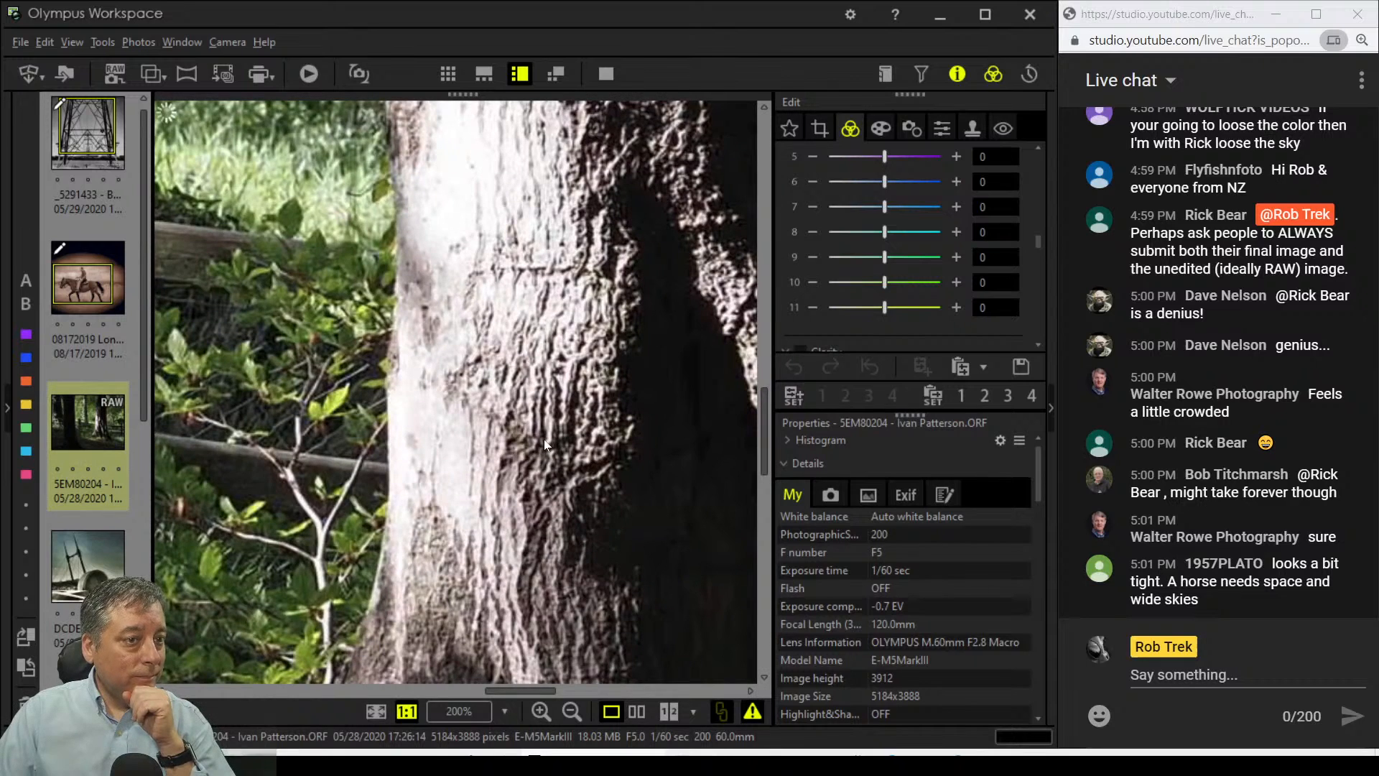
{"action": "left_click_drag", "start_coordinate": [697, 324], "coordinate": [510, 374]}
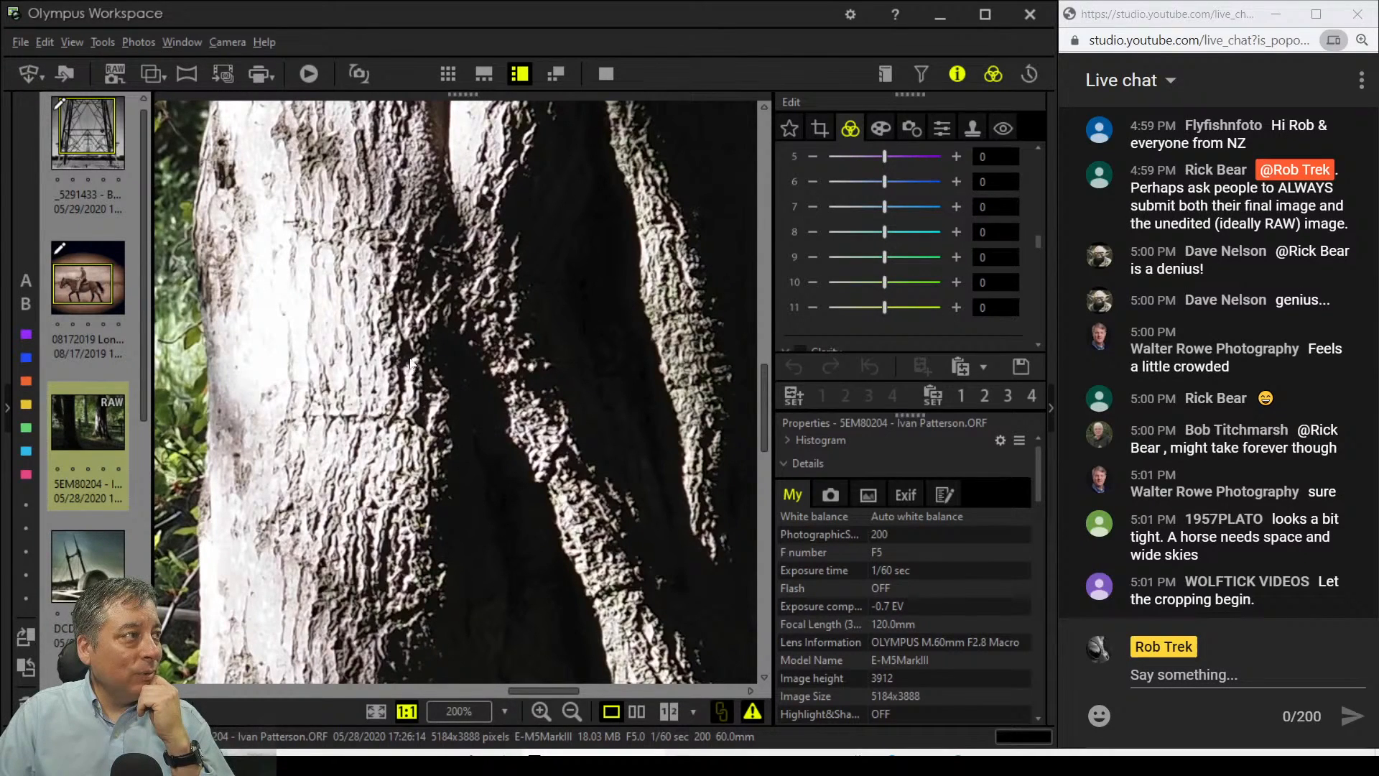
{"action": "left_click_drag", "start_coordinate": [396, 354], "coordinate": [466, 398]}
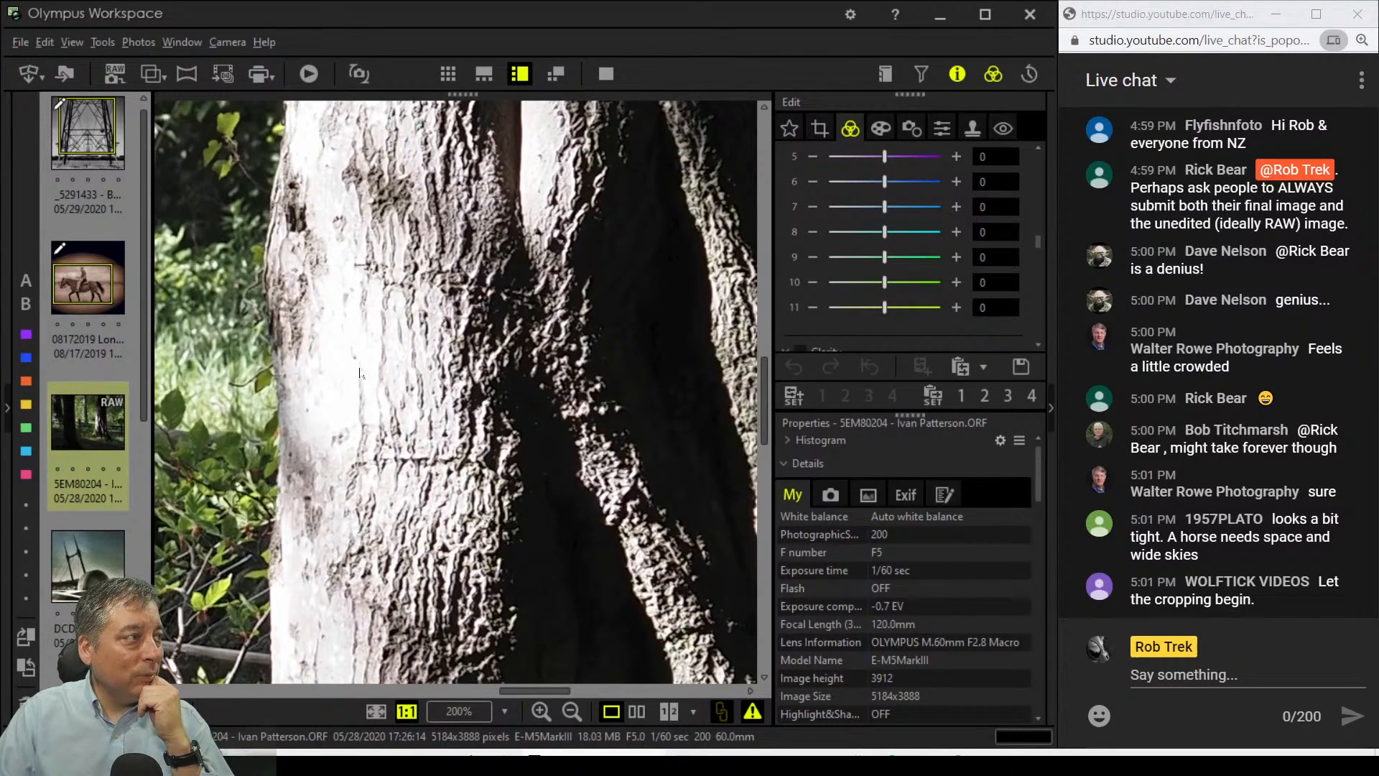
Step: Turn on Highlight & Shadow, set Highlight to -6, and fit the photo back in view
{"action": "scroll", "coordinate": [839, 222], "scroll_direction": "up", "scroll_amount": 3}
{"action": "scroll", "coordinate": [840, 224], "scroll_direction": "up", "scroll_amount": 5}
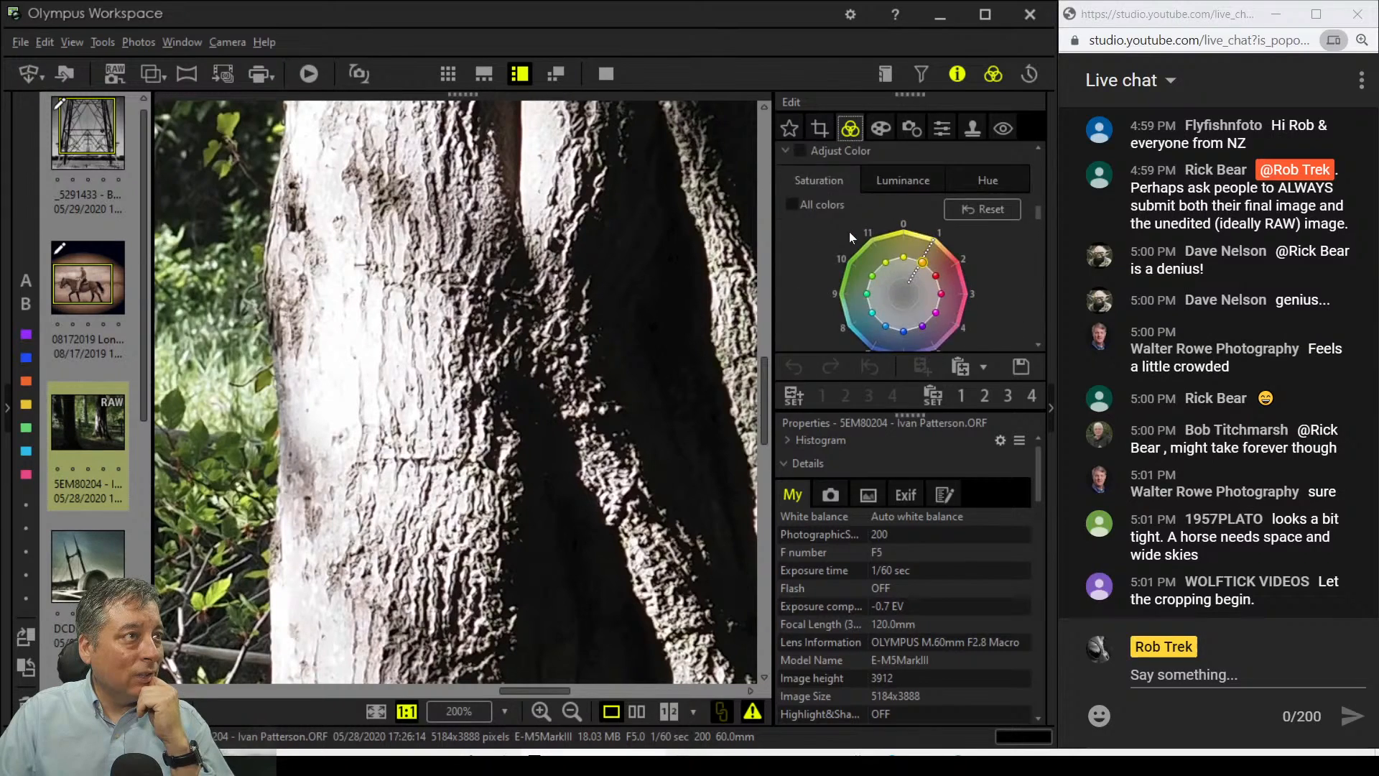
{"action": "left_click_drag", "start_coordinate": [1039, 174], "coordinate": [1043, 281]}
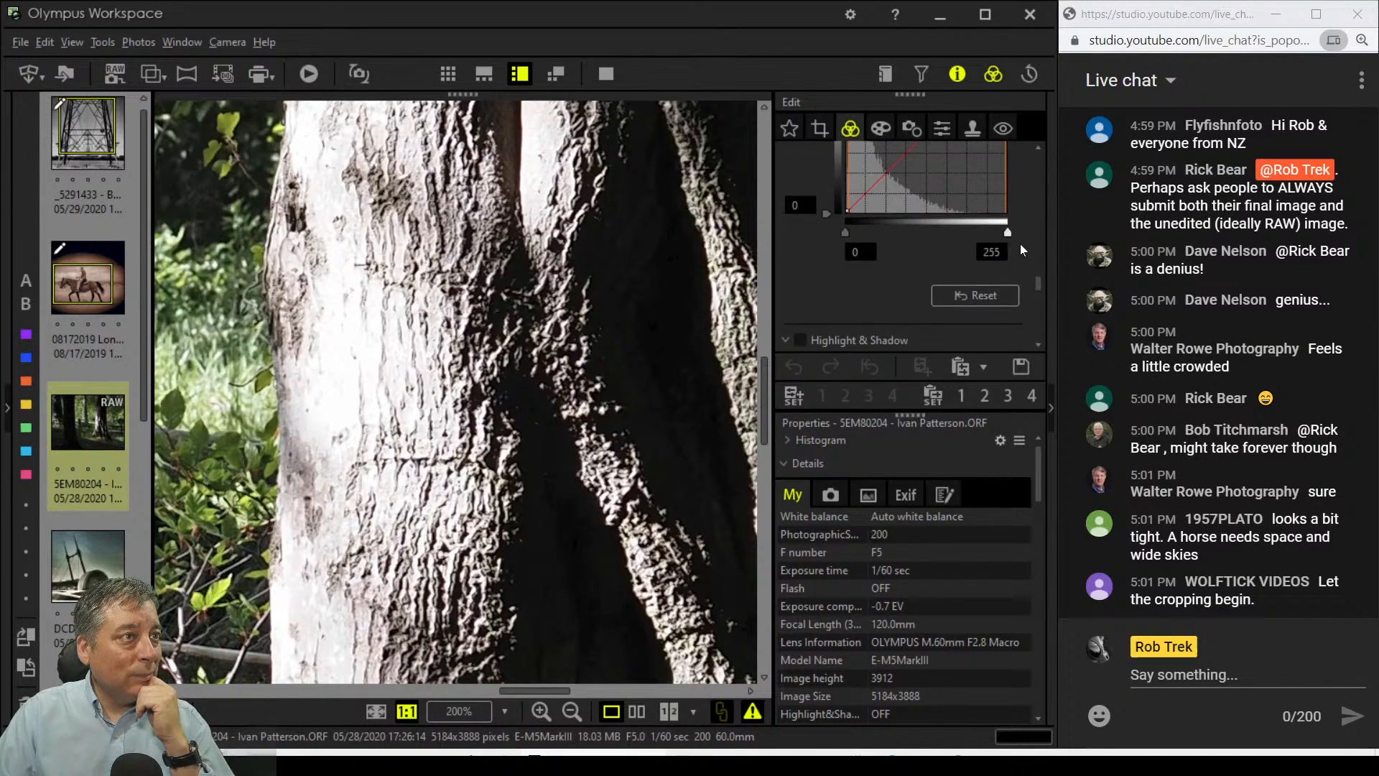
{"action": "scroll", "coordinate": [929, 296], "scroll_direction": "down", "scroll_amount": 1}
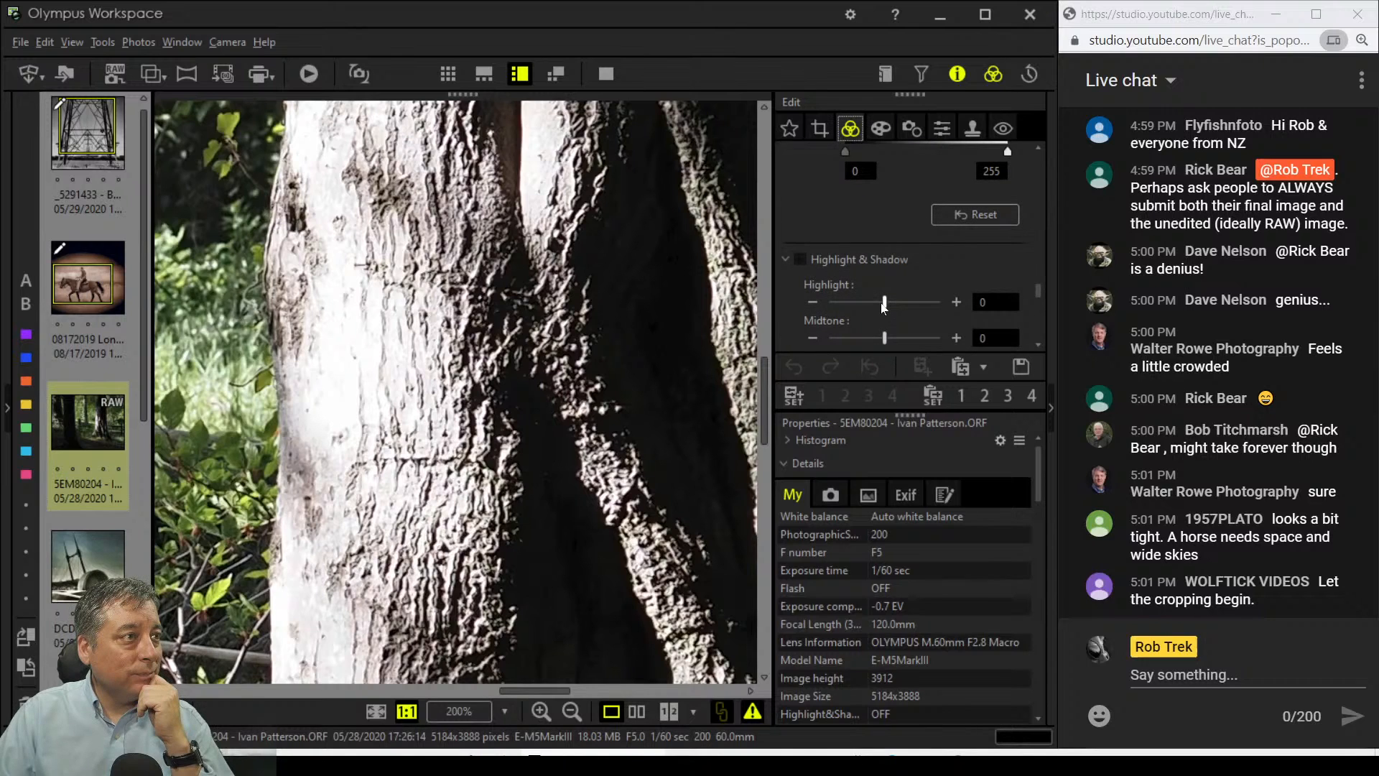
{"action": "mouse_move", "coordinate": [884, 303]}
{"action": "left_mouse_down"}
{"action": "mouse_move", "coordinate": [836, 305]}
{"action": "mouse_move", "coordinate": [862, 305]}
{"action": "left_mouse_up"}
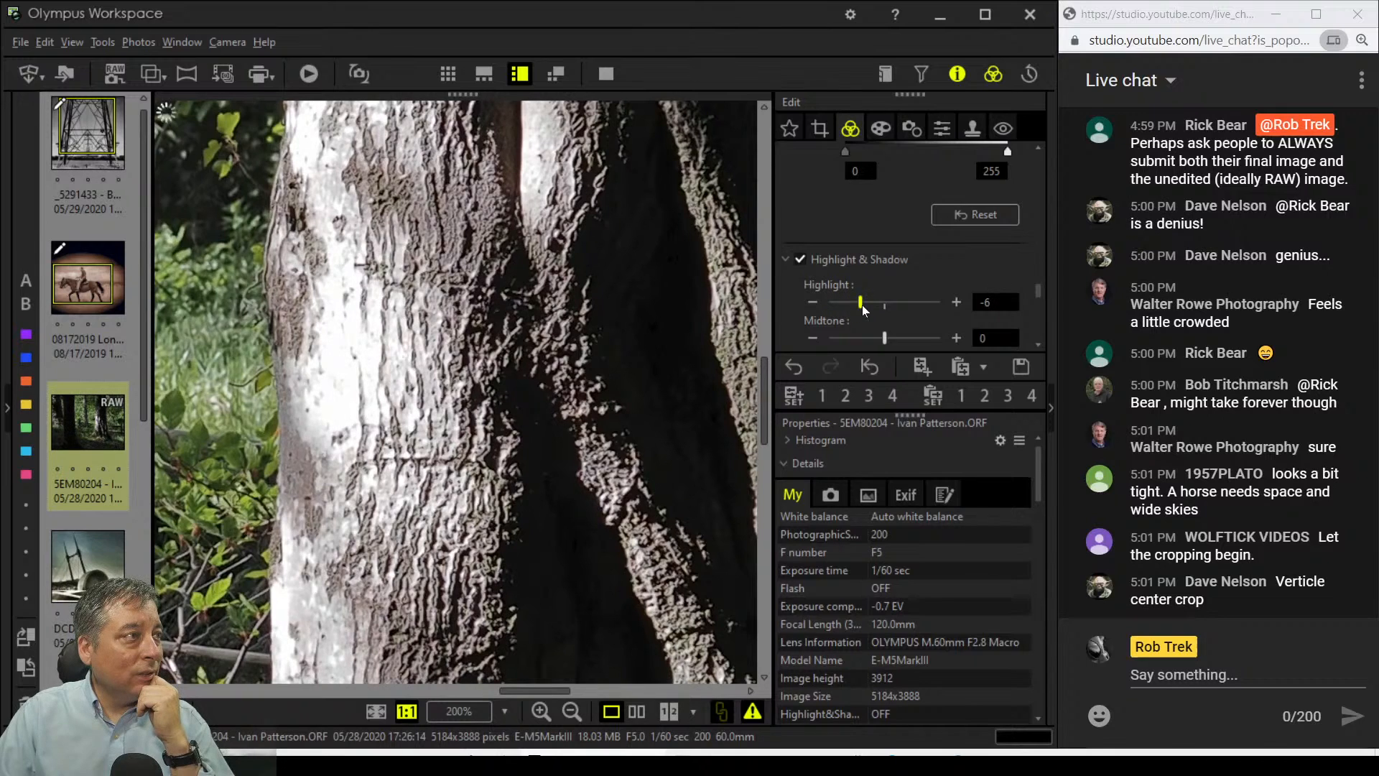
{"action": "double_click", "coordinate": [563, 464]}
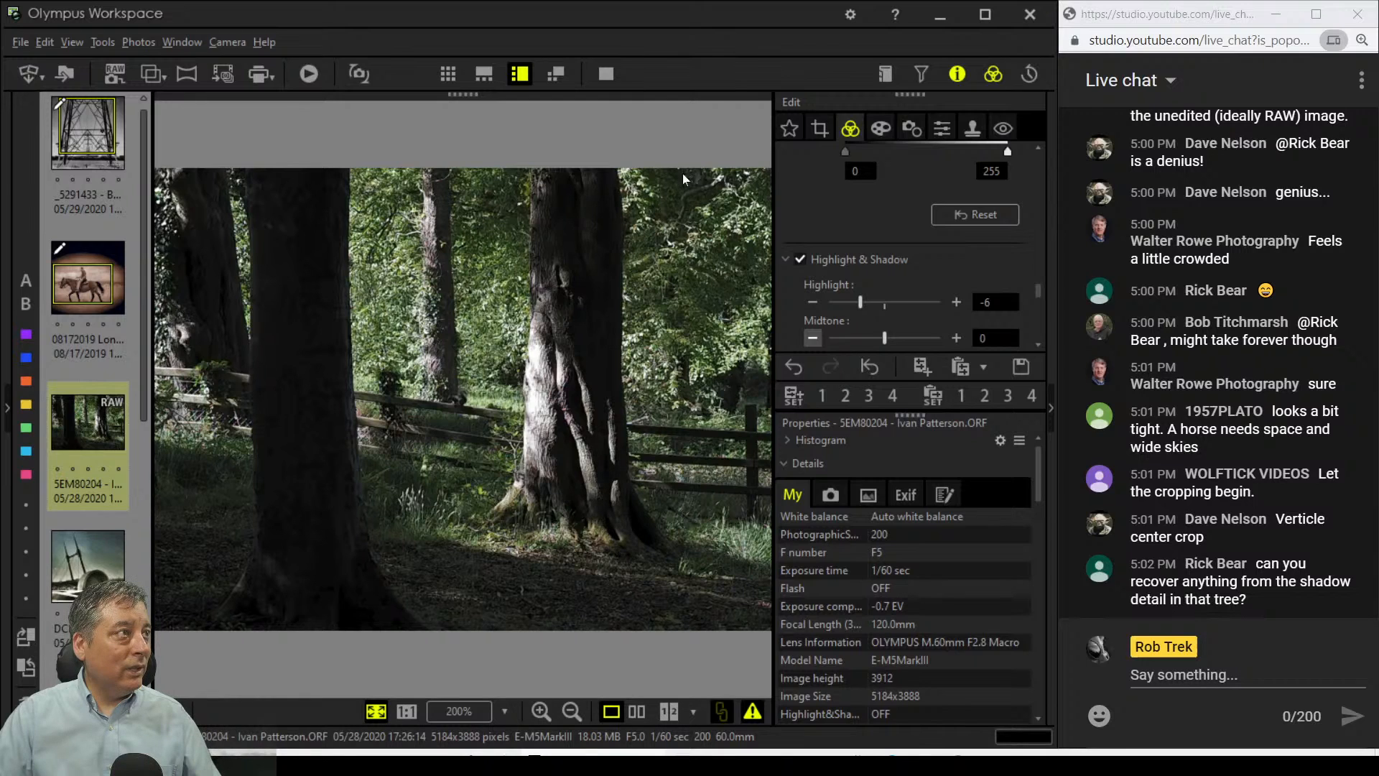
Step: Crop the forest photo to a vertical 3:4 frame over the central tree
{"action": "left_click", "coordinate": [819, 130]}
{"action": "left_click", "coordinate": [860, 227]}
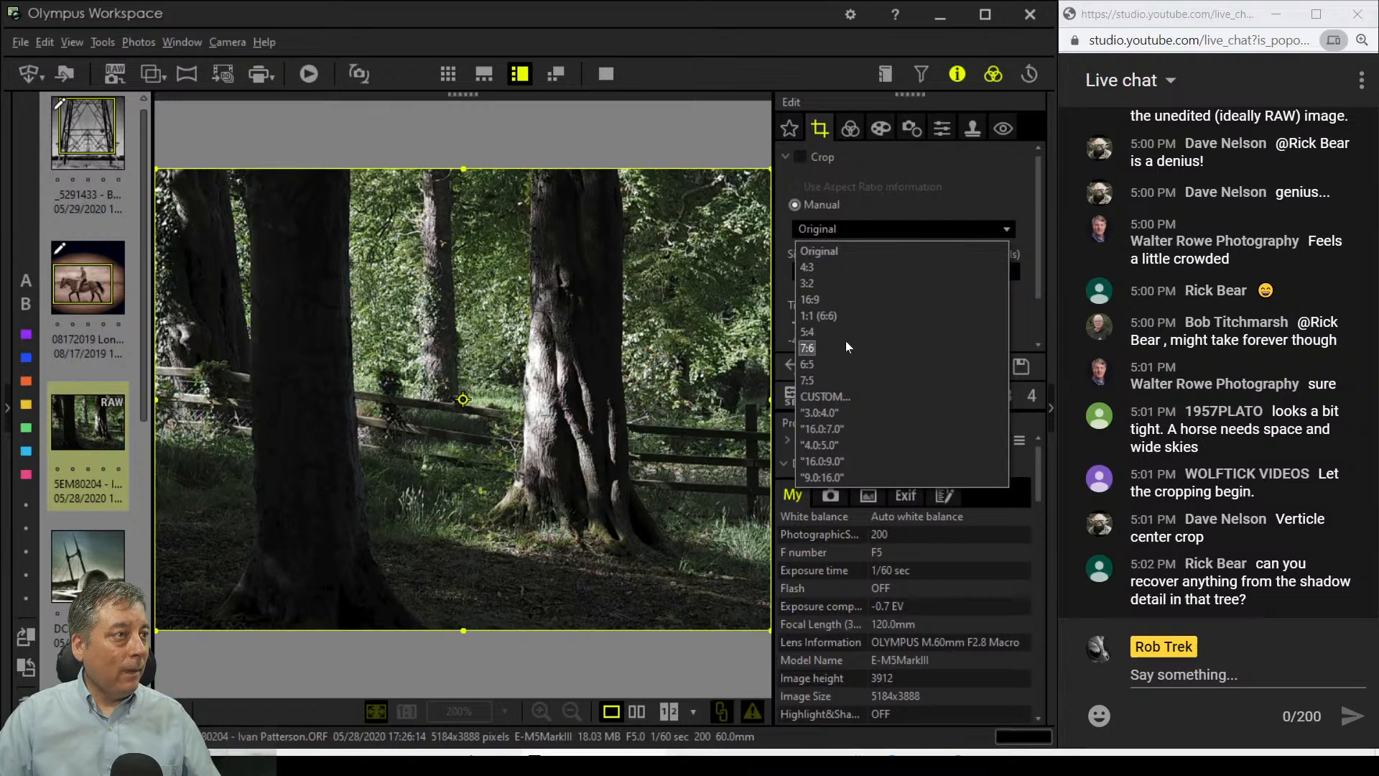
{"action": "left_click", "coordinate": [839, 414]}
{"action": "left_click_drag", "start_coordinate": [506, 401], "coordinate": [607, 409]}
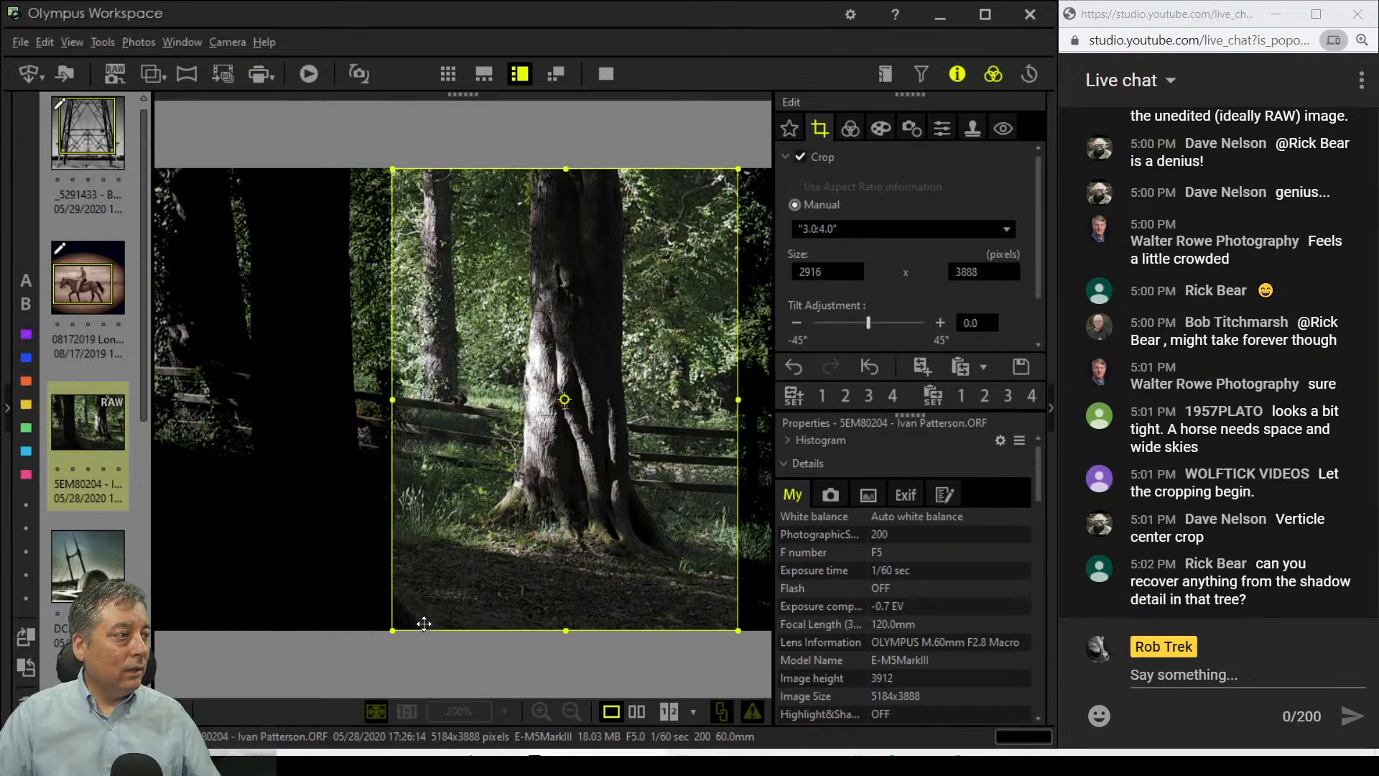
{"action": "left_click_drag", "start_coordinate": [734, 624], "coordinate": [668, 557]}
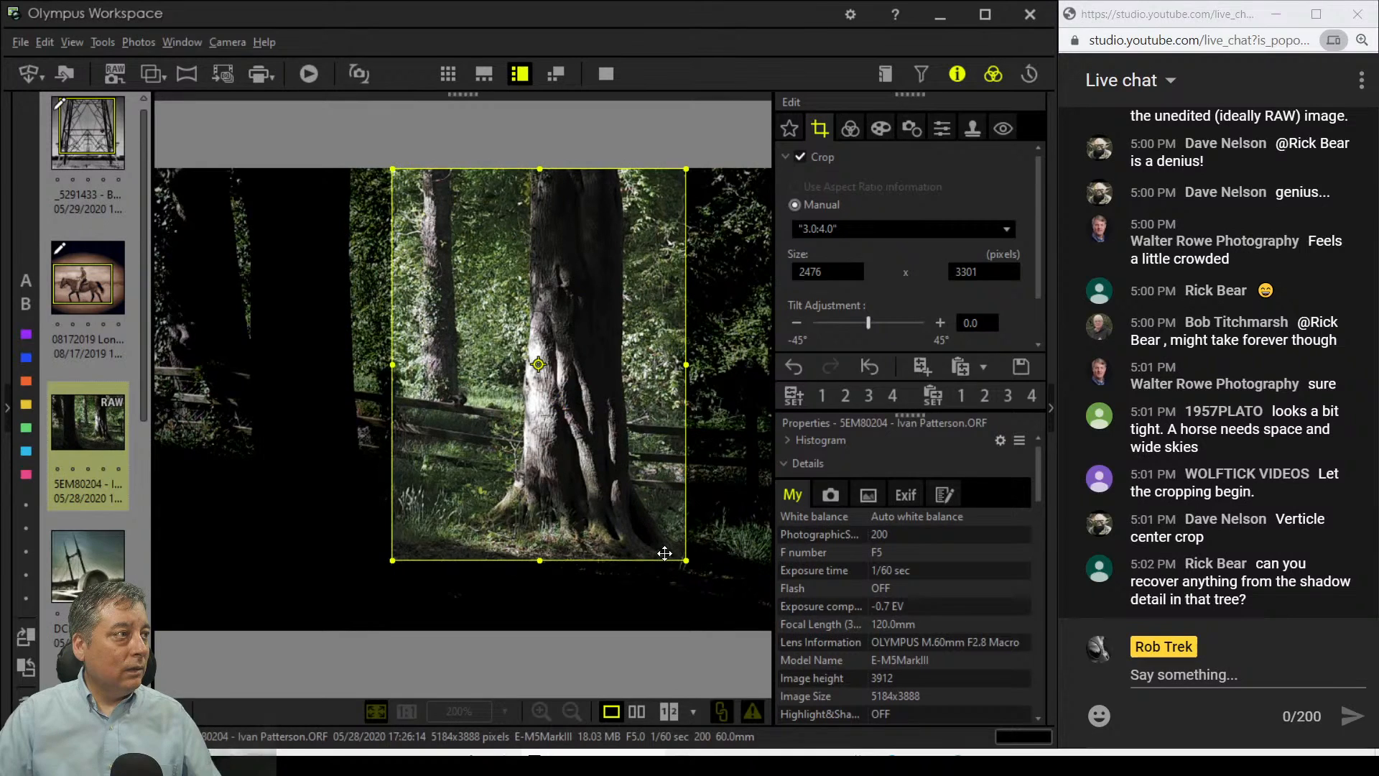
{"action": "left_click", "coordinate": [848, 133]}
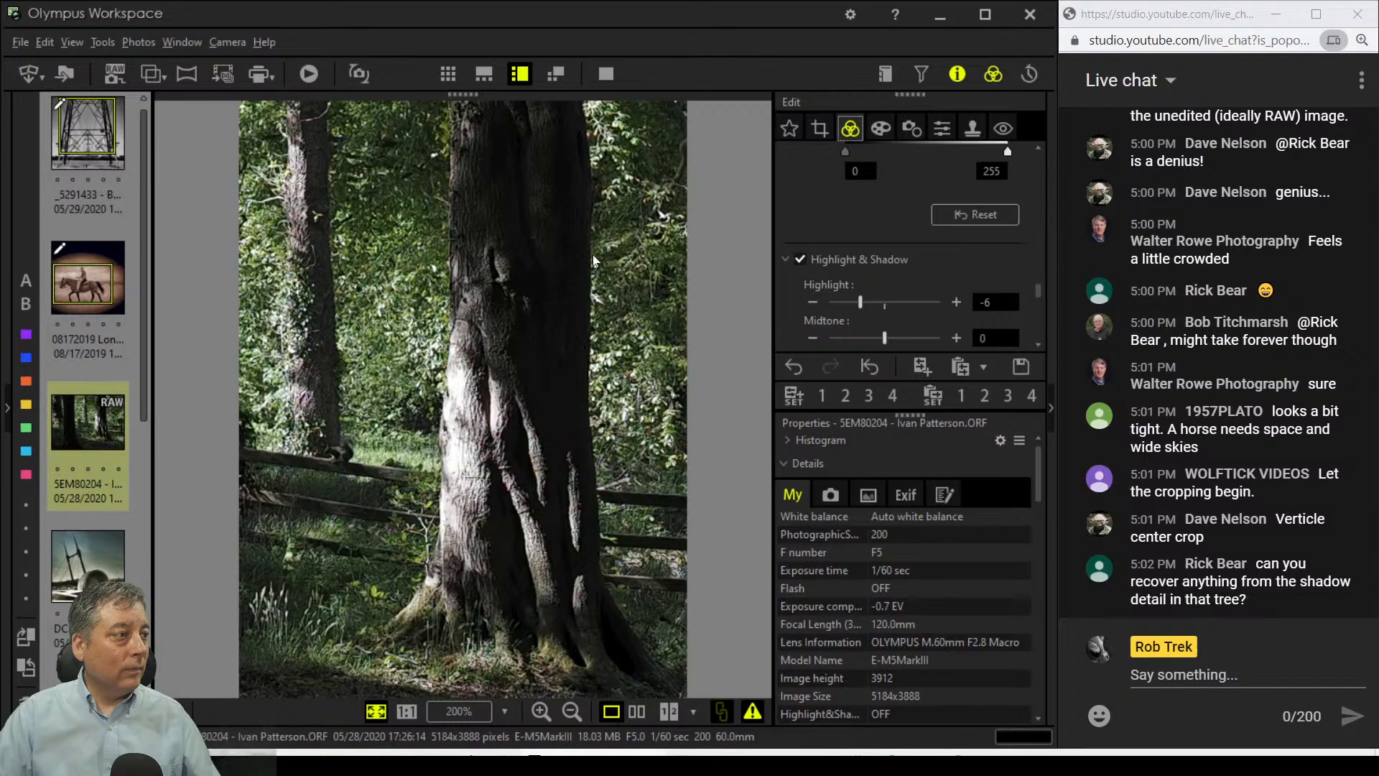
Step: Shift the 3:4 crop right and down, committing a 2476 x 3301 portrait crop
{"action": "left_click", "coordinate": [819, 128]}
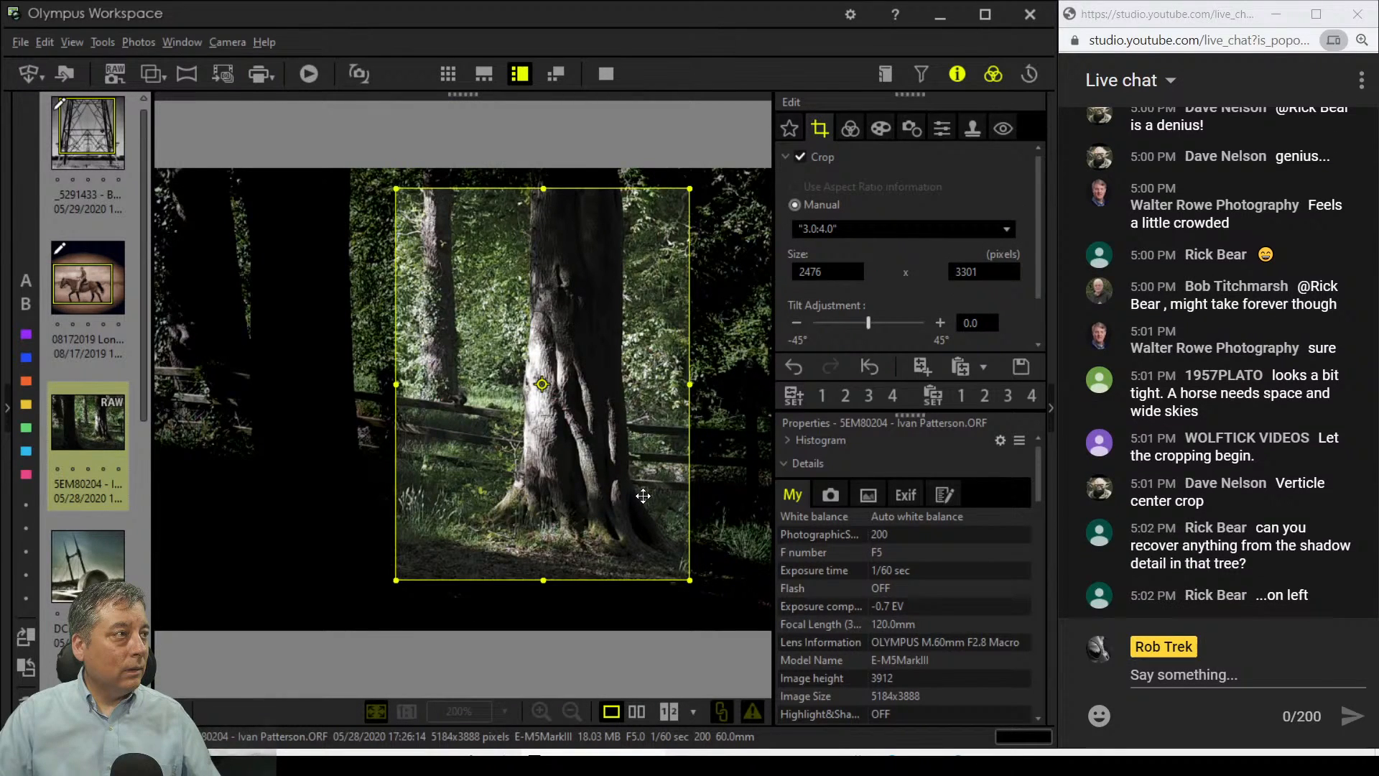
{"action": "left_click_drag", "start_coordinate": [643, 496], "coordinate": [680, 550]}
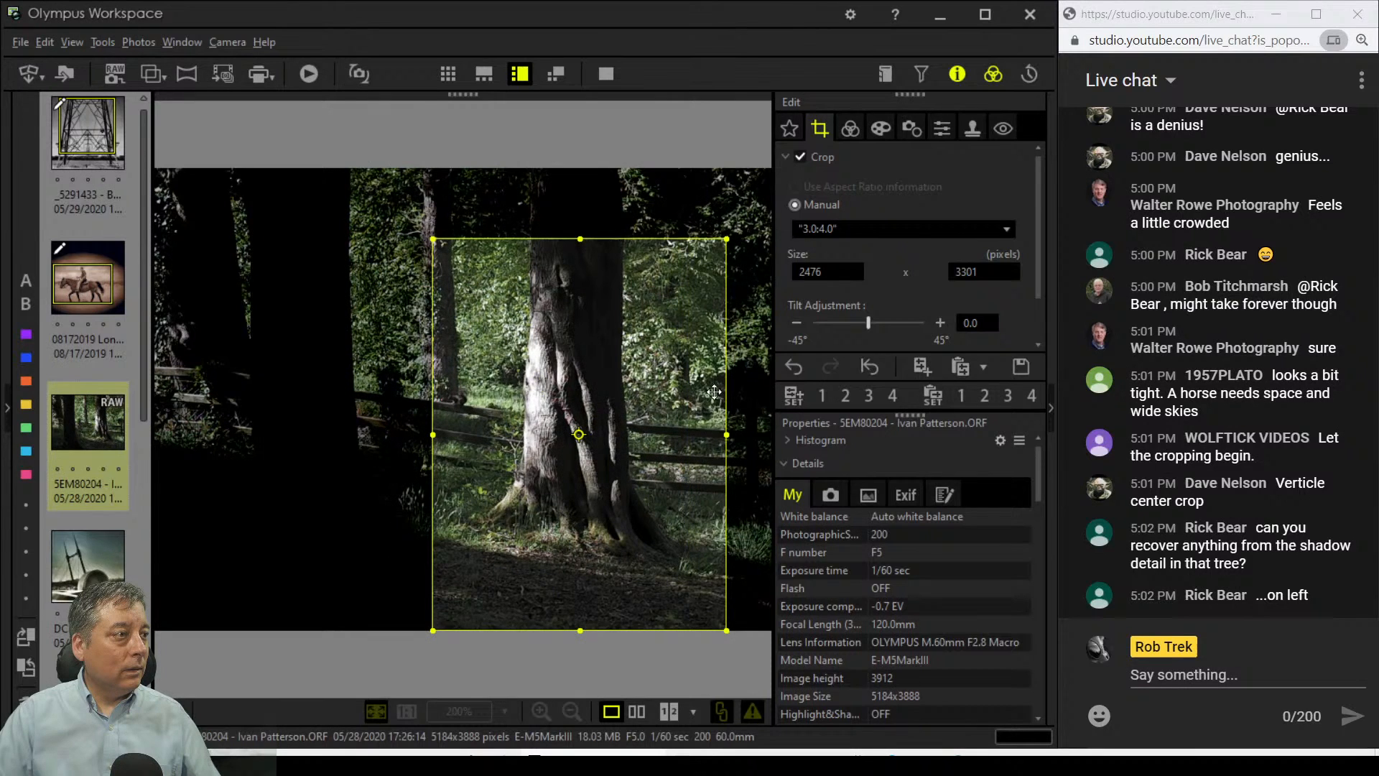
{"action": "left_click_drag", "start_coordinate": [683, 423], "coordinate": [634, 415]}
{"action": "left_click", "coordinate": [851, 130]}
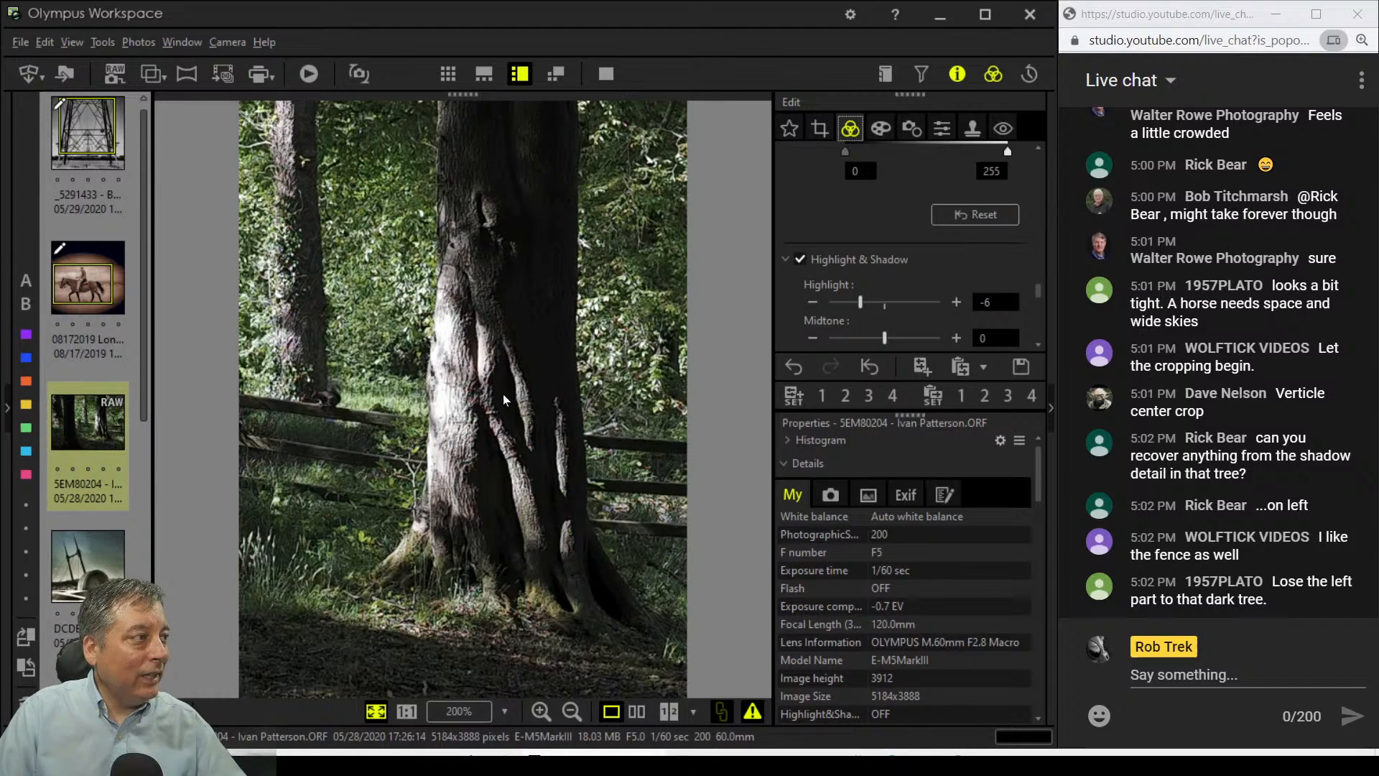
Step: Check the squirrel and fence at 1:1, then raise Shadow to 3 in Highlight & Shadow
{"action": "left_click", "coordinate": [344, 402]}
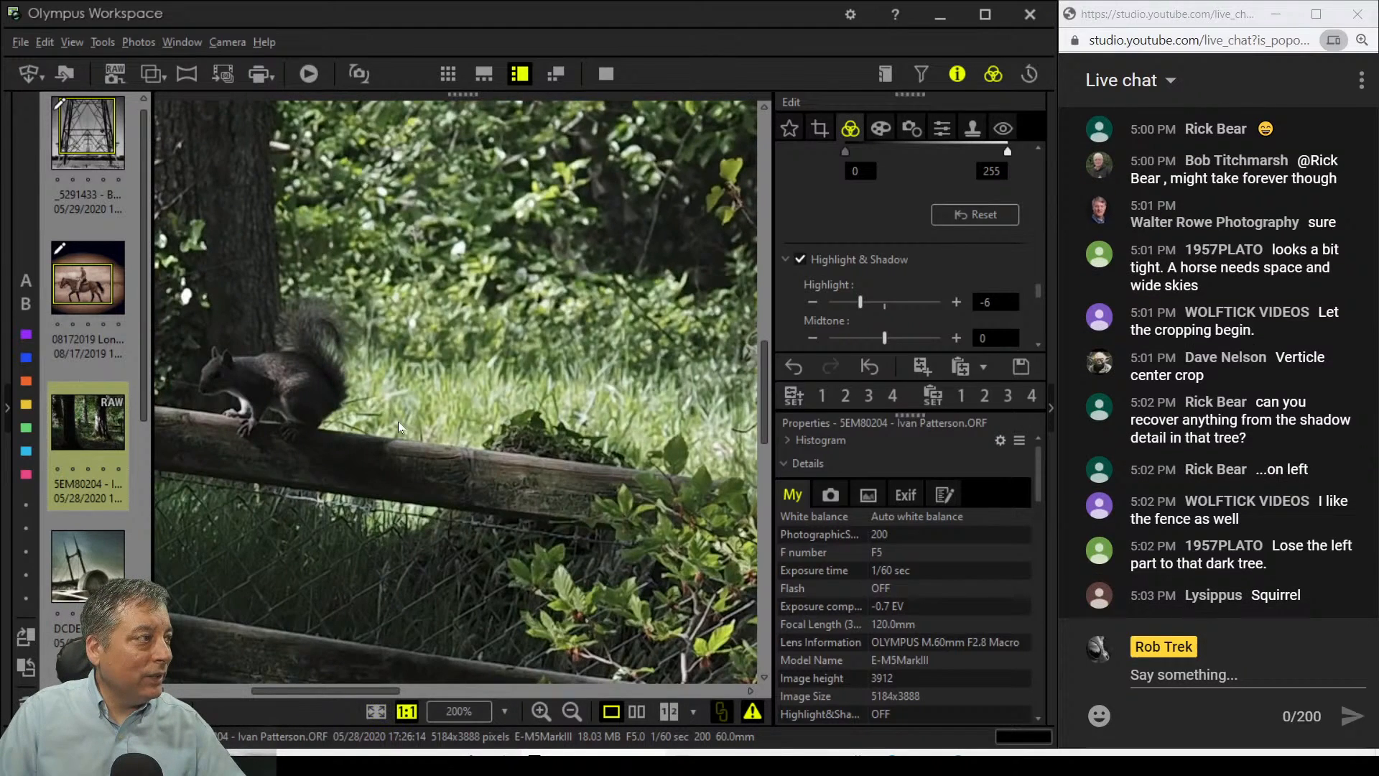
{"action": "left_click_drag", "start_coordinate": [398, 421], "coordinate": [614, 434]}
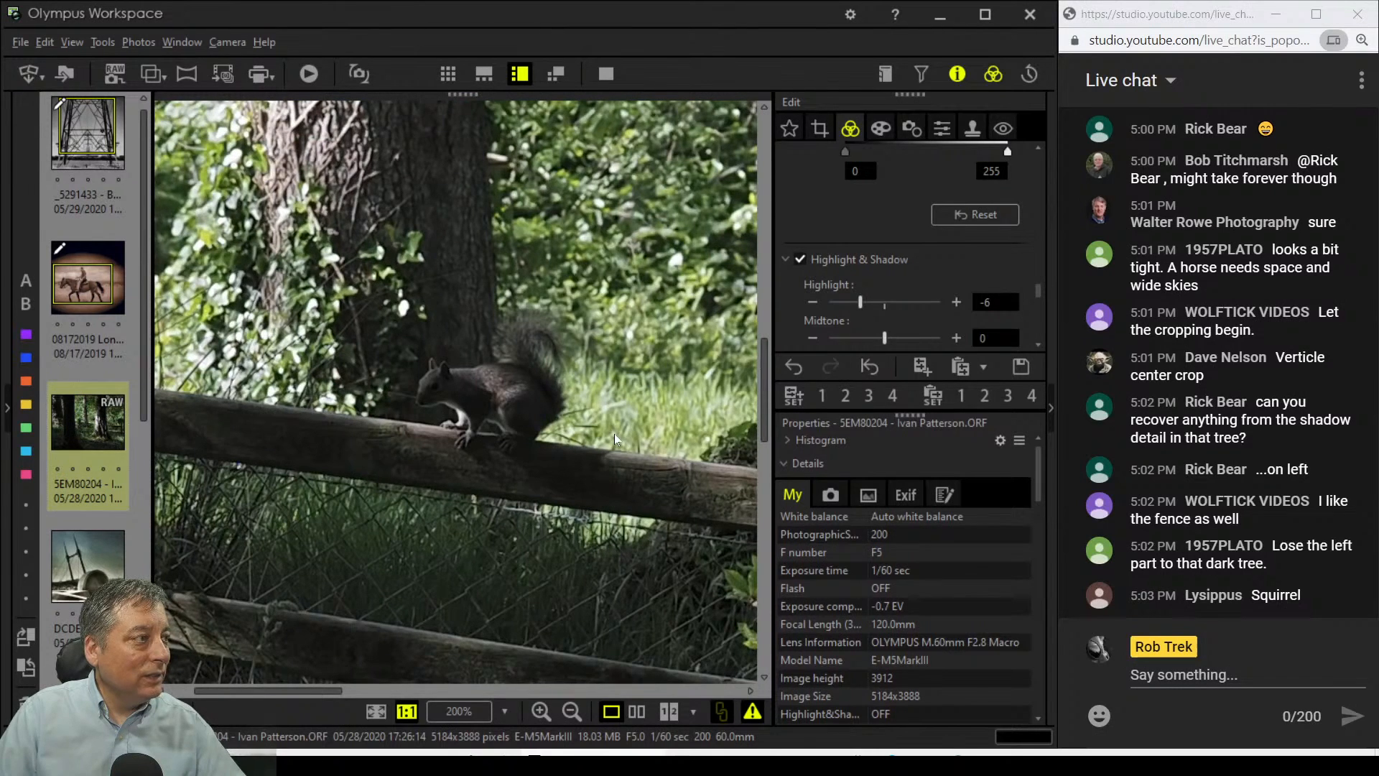
{"action": "left_click", "coordinate": [615, 433]}
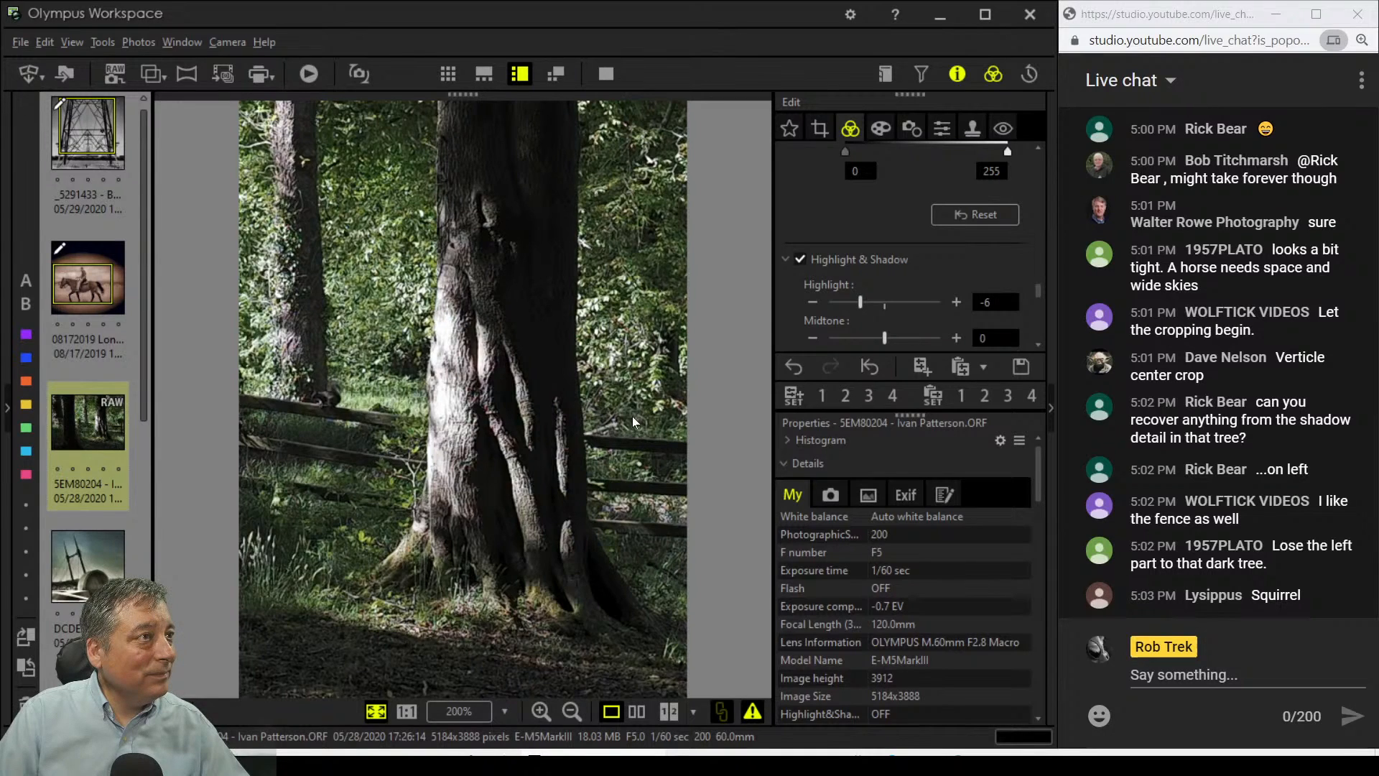
{"action": "scroll", "coordinate": [787, 313], "scroll_direction": "down", "scroll_amount": 3}
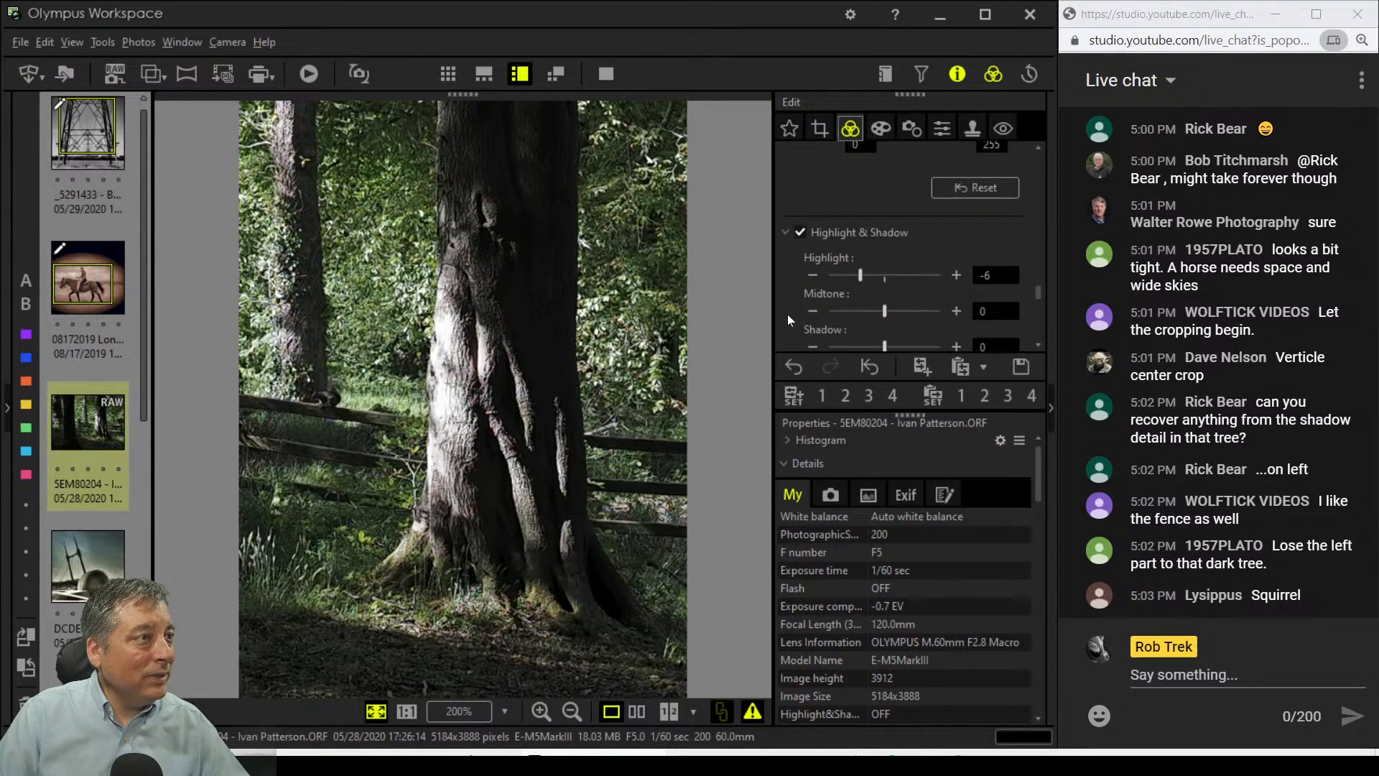
{"action": "mouse_move", "coordinate": [884, 320]}
{"action": "left_mouse_down"}
{"action": "mouse_move", "coordinate": [915, 321]}
{"action": "mouse_move", "coordinate": [898, 321]}
{"action": "left_mouse_up"}
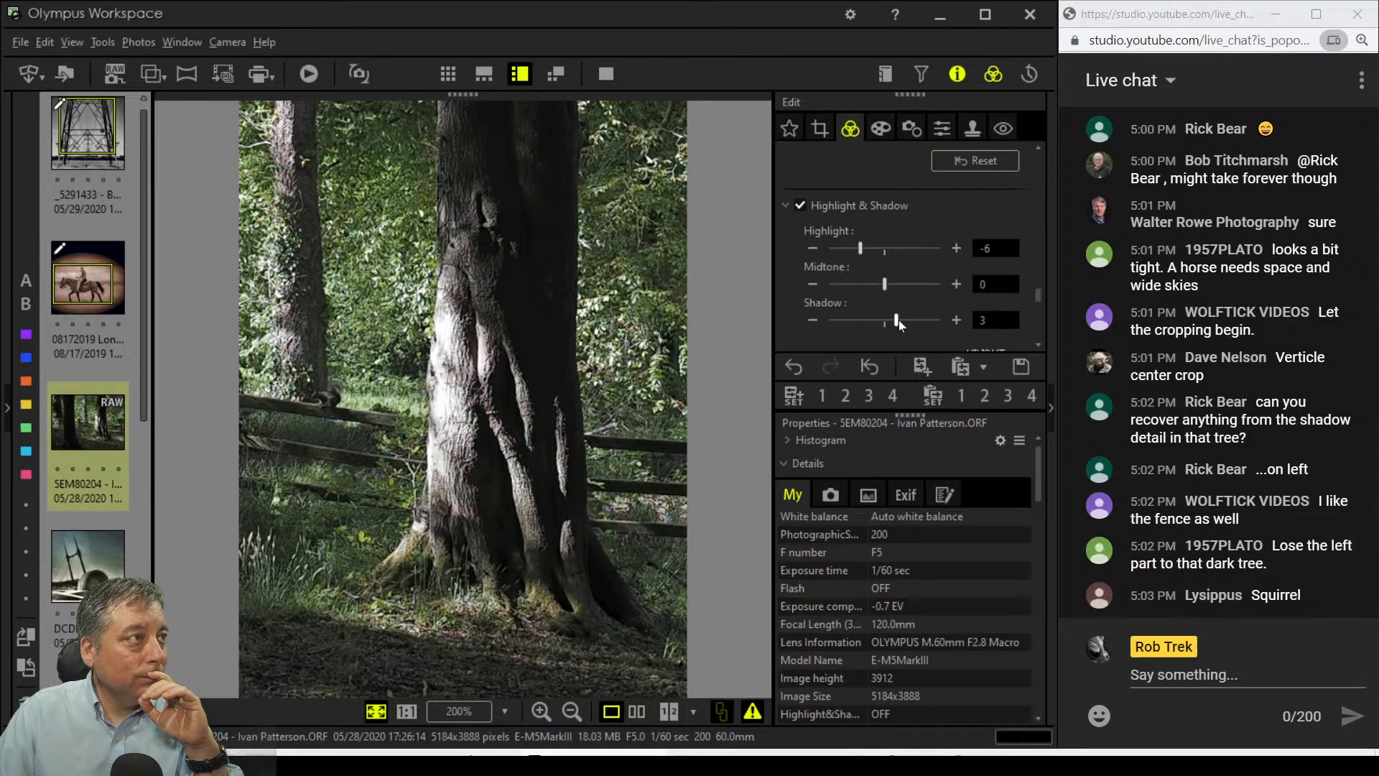
Step: Choose Soft Focus from the Art Filter list for the cropped woodland photo
{"action": "left_click", "coordinate": [879, 131]}
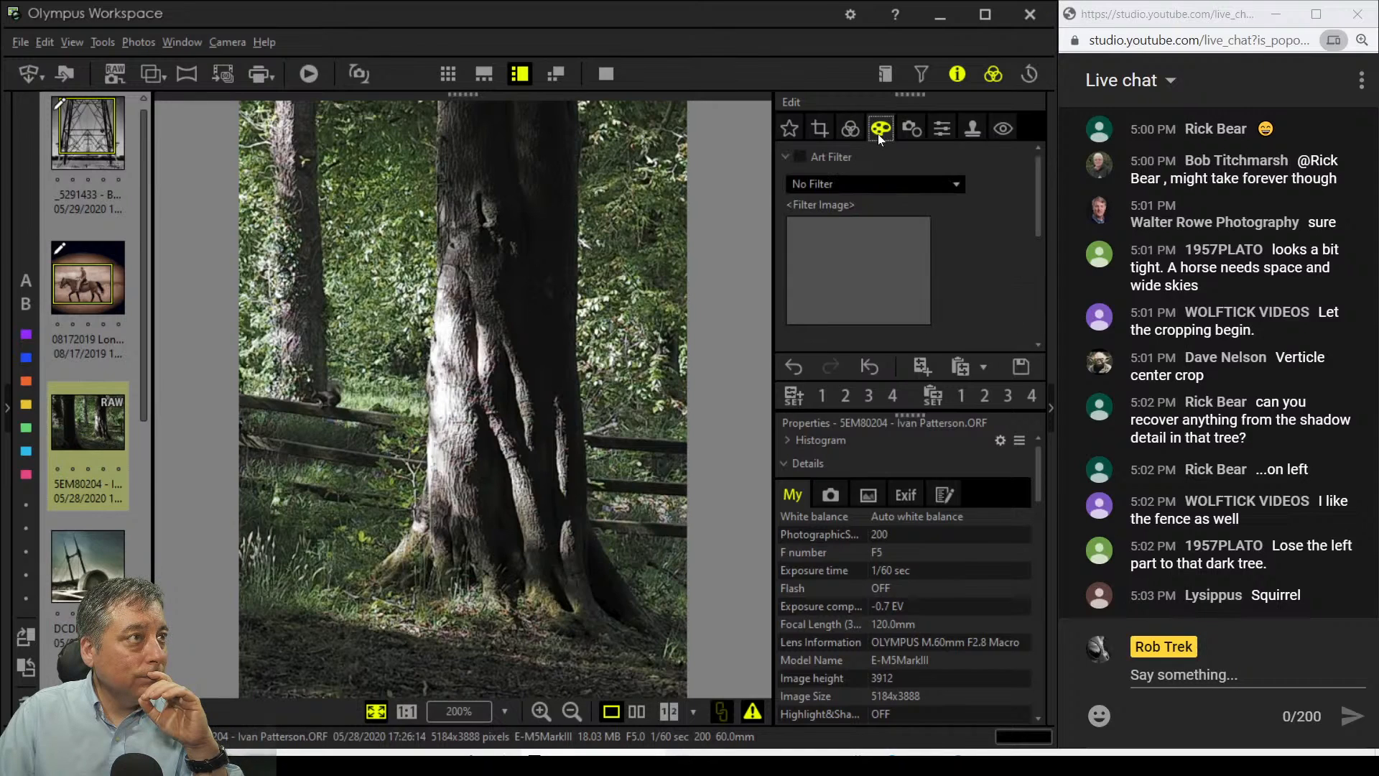
{"action": "left_click", "coordinate": [899, 180]}
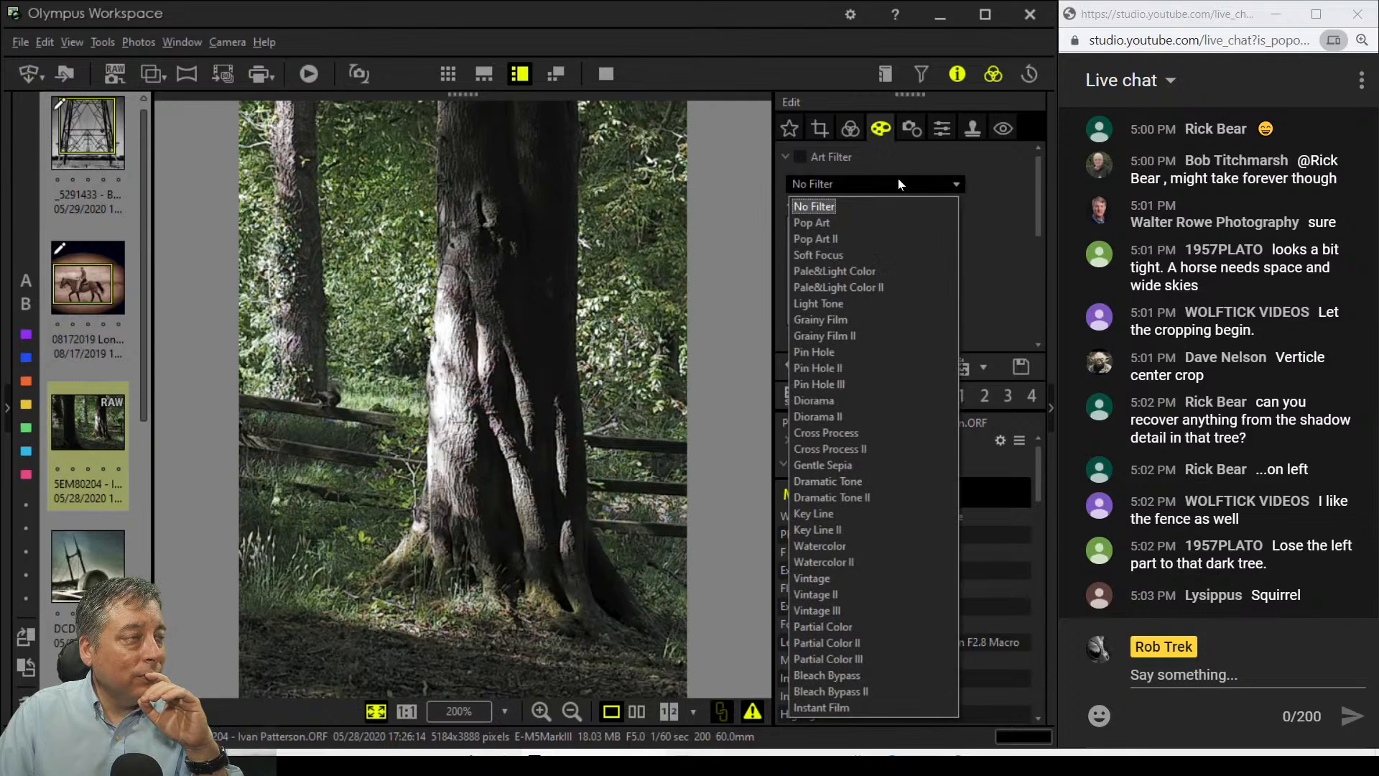
{"action": "left_click", "coordinate": [882, 257]}
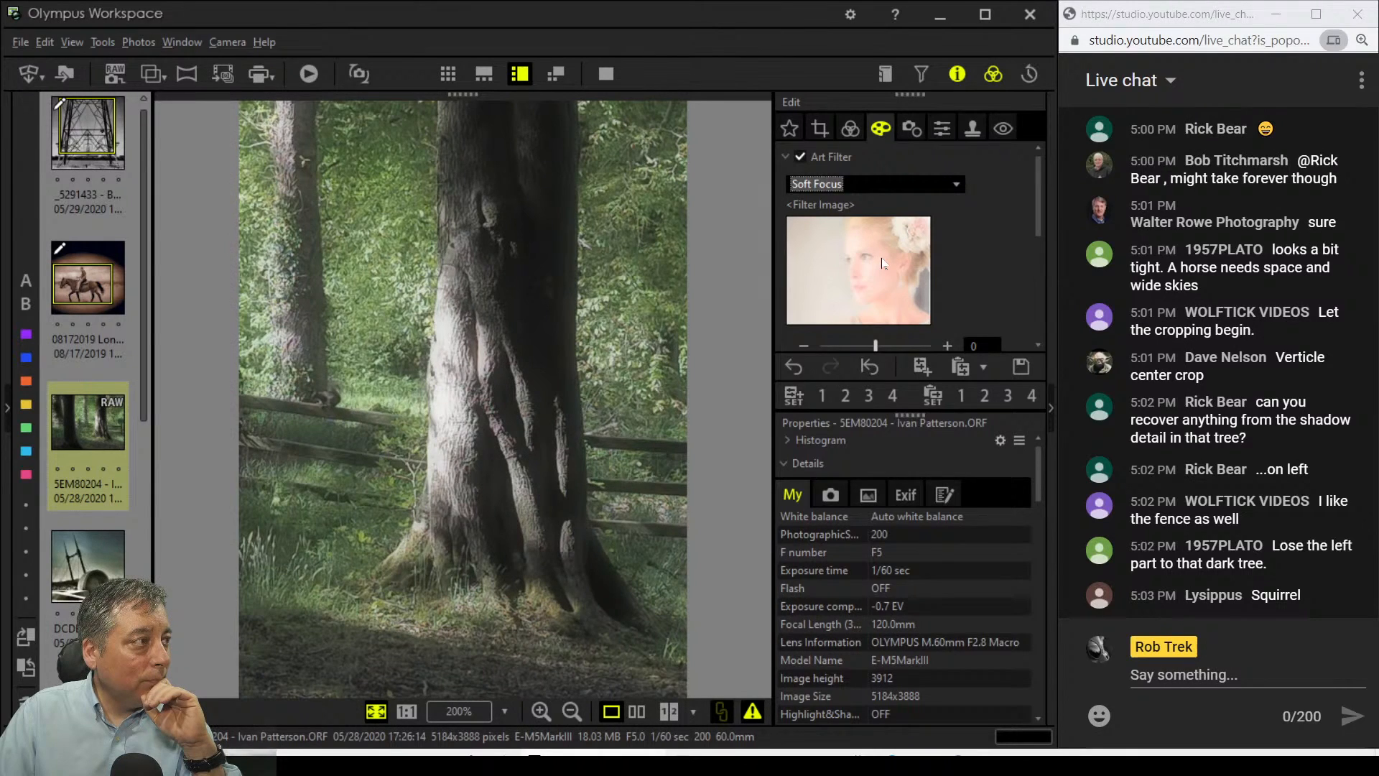
Step: Lower the tone curve white point to 229 to brighten the highlights
{"action": "left_click", "coordinate": [851, 129]}
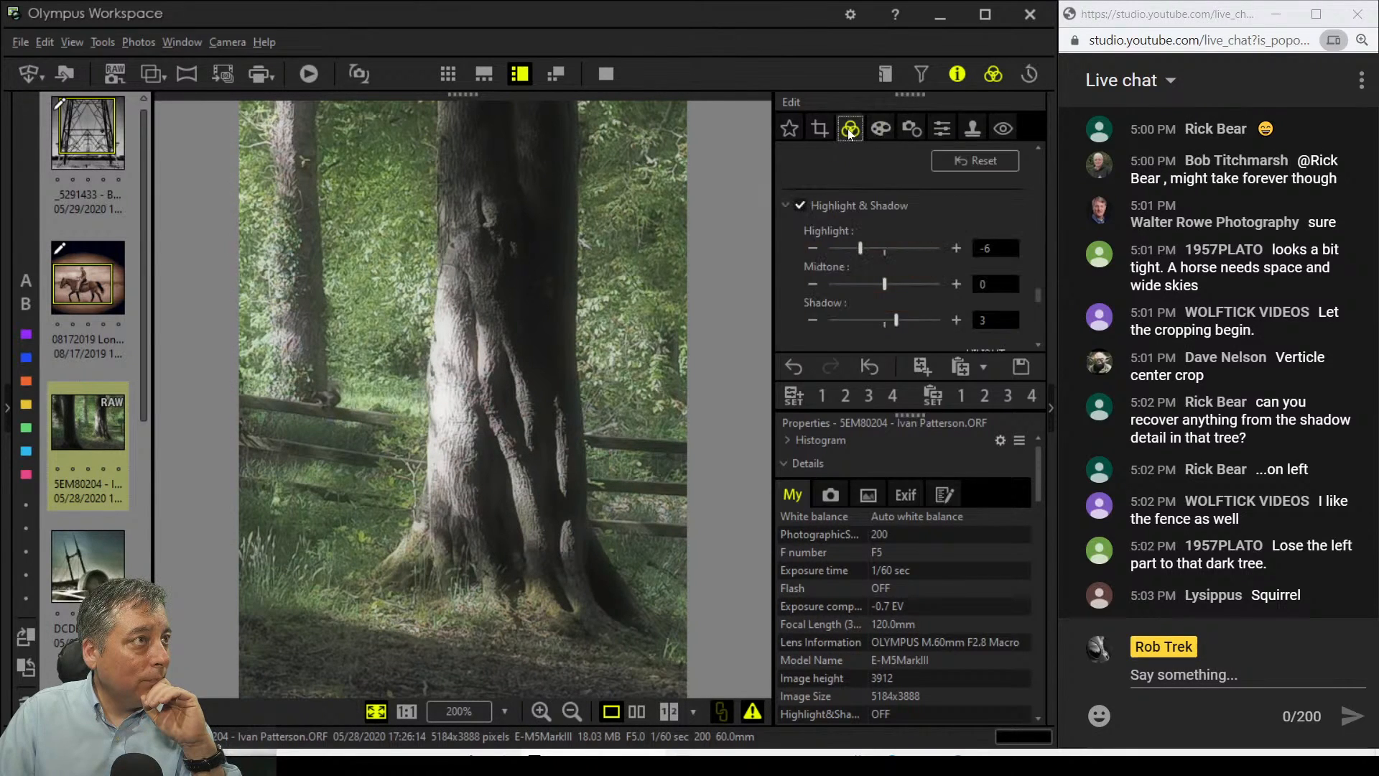
{"action": "scroll", "coordinate": [837, 202], "scroll_direction": "up", "scroll_amount": 5}
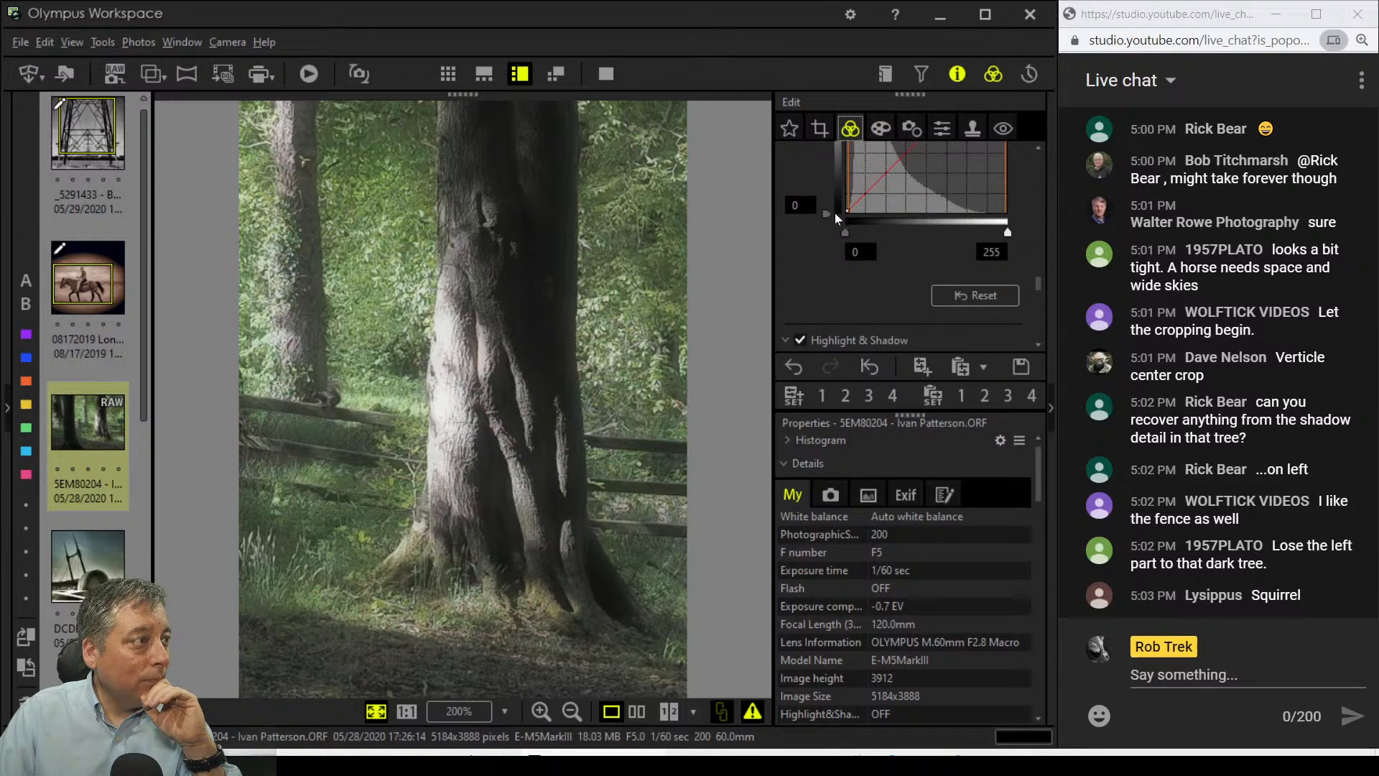
{"action": "left_click_drag", "start_coordinate": [1007, 286], "coordinate": [990, 288]}
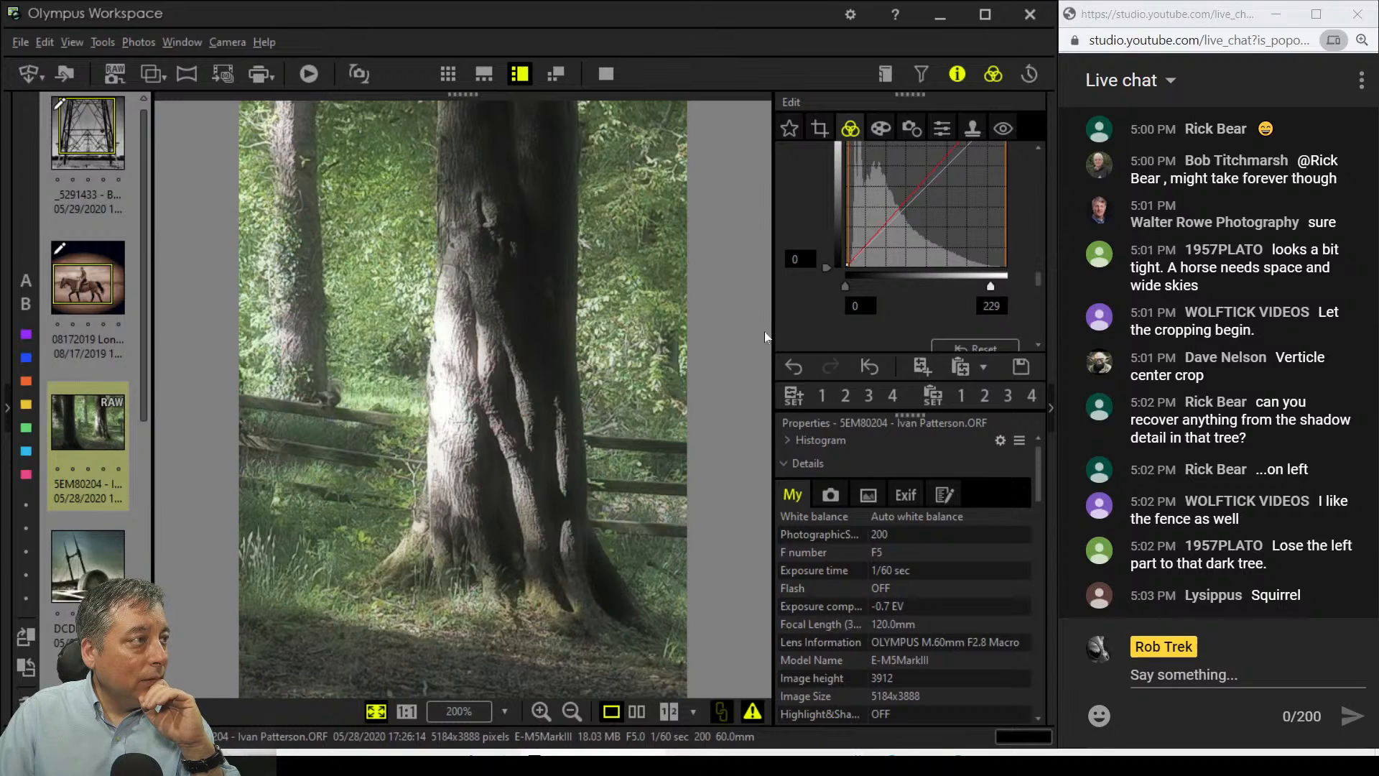
Step: Turn on Saturation and raise it to 1.8
{"action": "scroll", "coordinate": [798, 322], "scroll_direction": "down", "scroll_amount": 5}
{"action": "scroll", "coordinate": [816, 321], "scroll_direction": "up", "scroll_amount": 1}
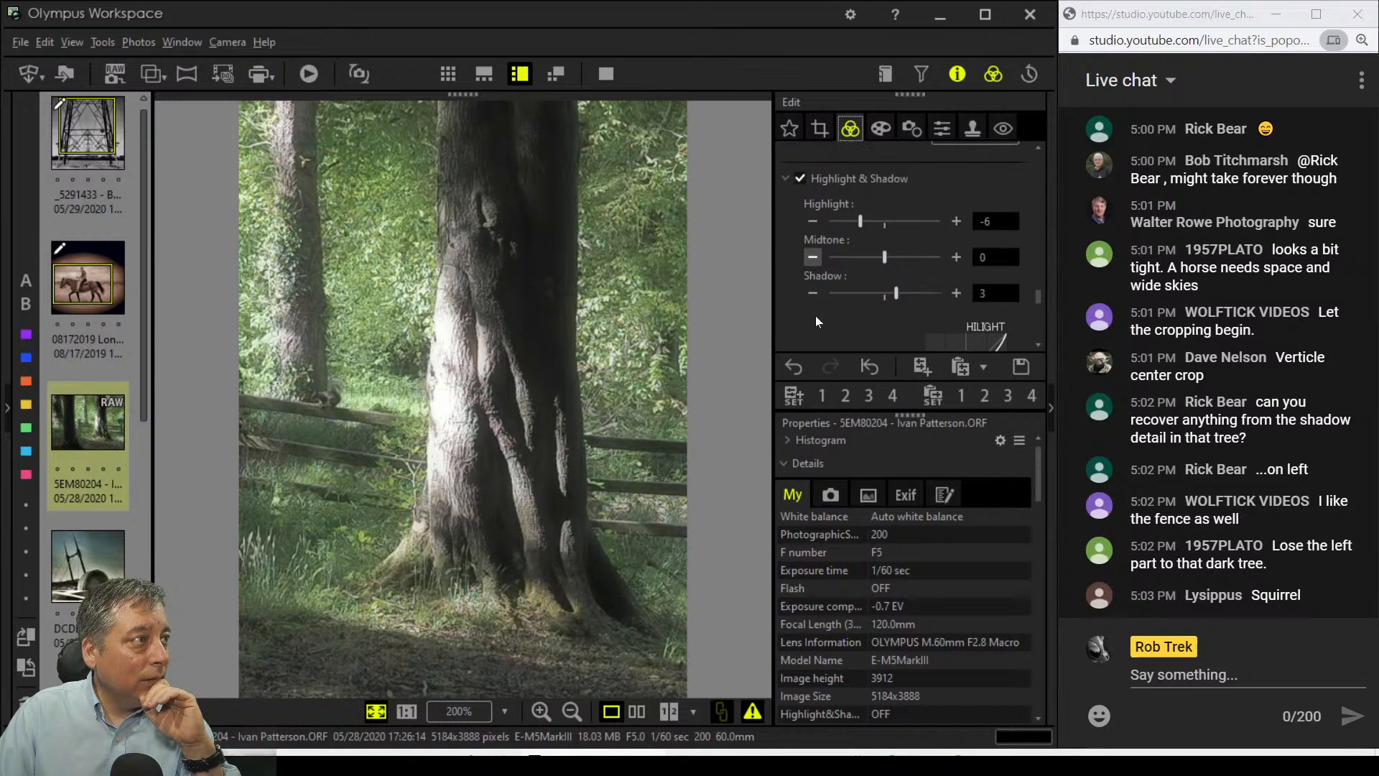
{"action": "scroll", "coordinate": [869, 316], "scroll_direction": "down", "scroll_amount": 6}
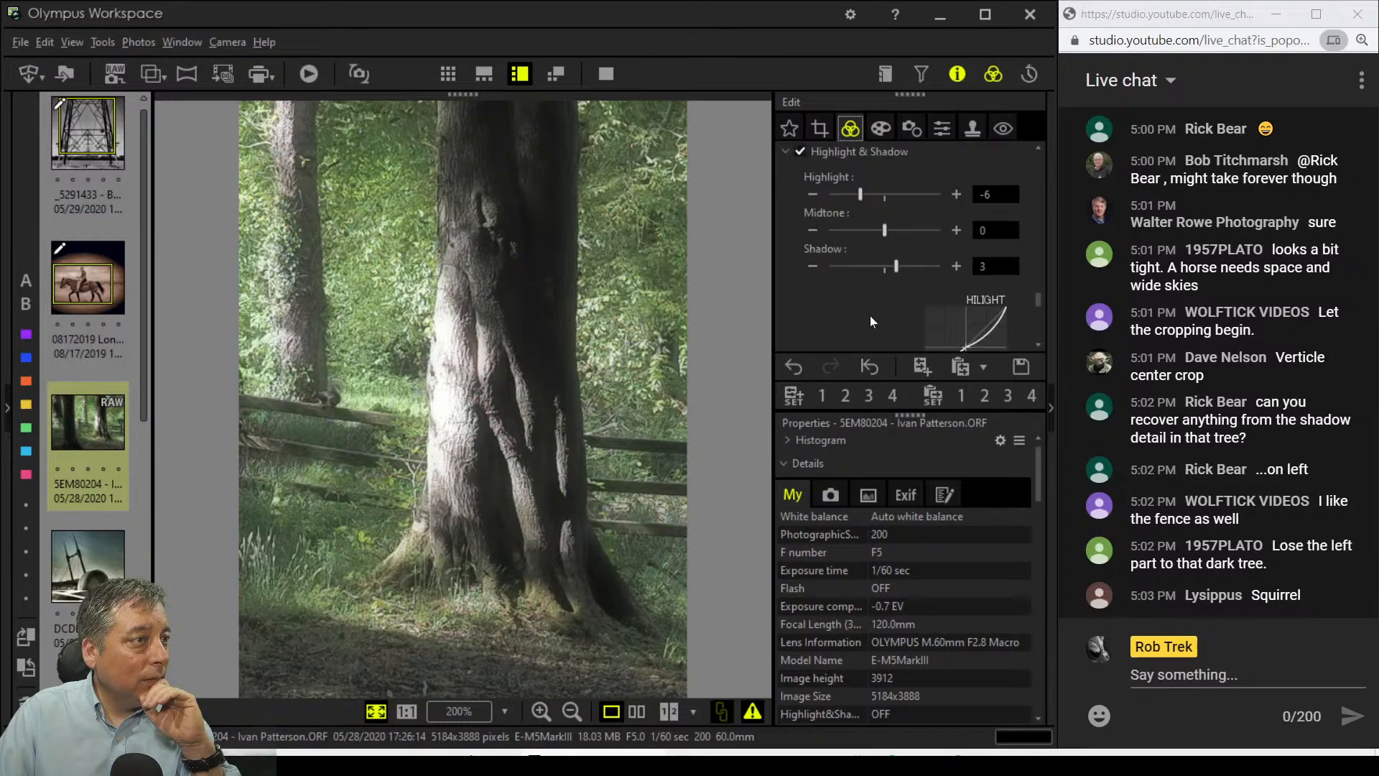
{"action": "scroll", "coordinate": [869, 316], "scroll_direction": "down", "scroll_amount": 1}
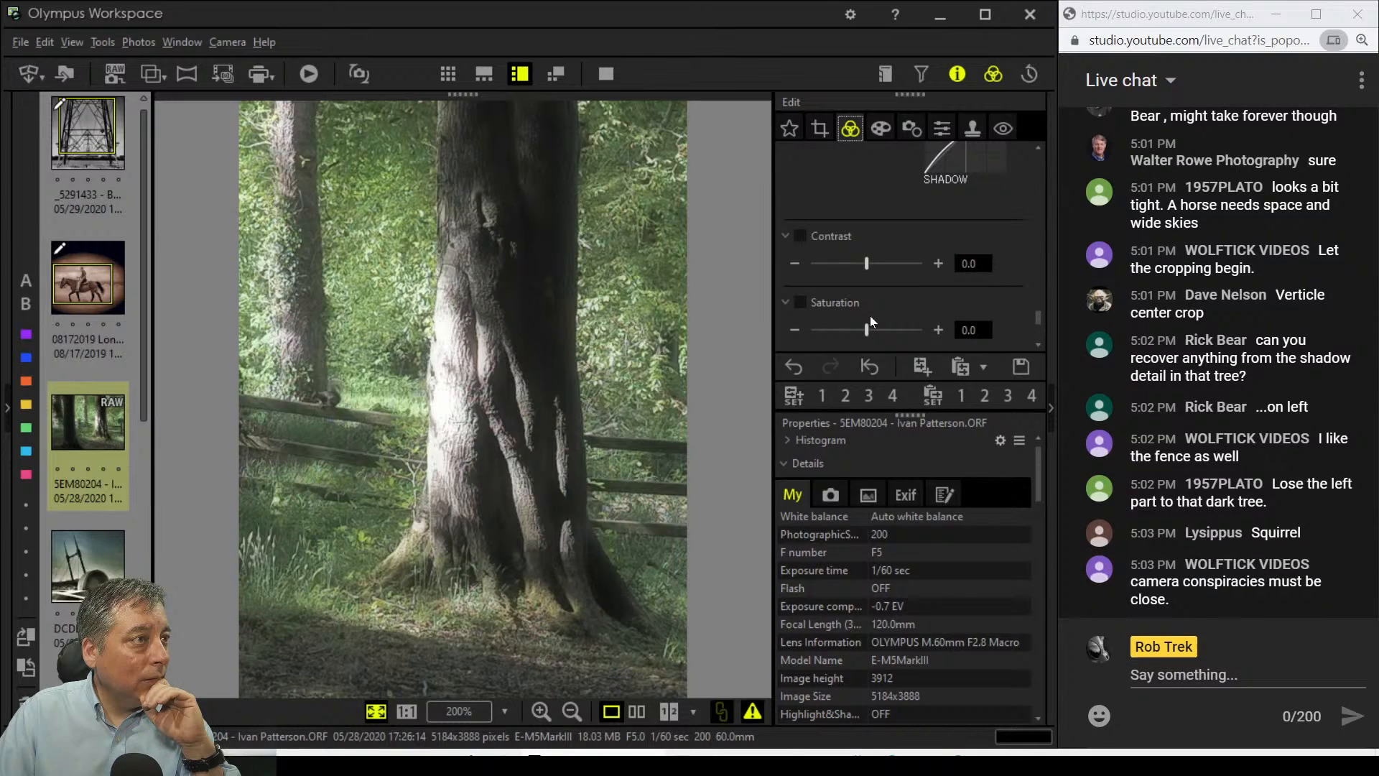
{"action": "left_click_drag", "start_coordinate": [868, 326], "coordinate": [881, 326]}
{"action": "left_click_drag", "start_coordinate": [889, 327], "coordinate": [917, 328]}
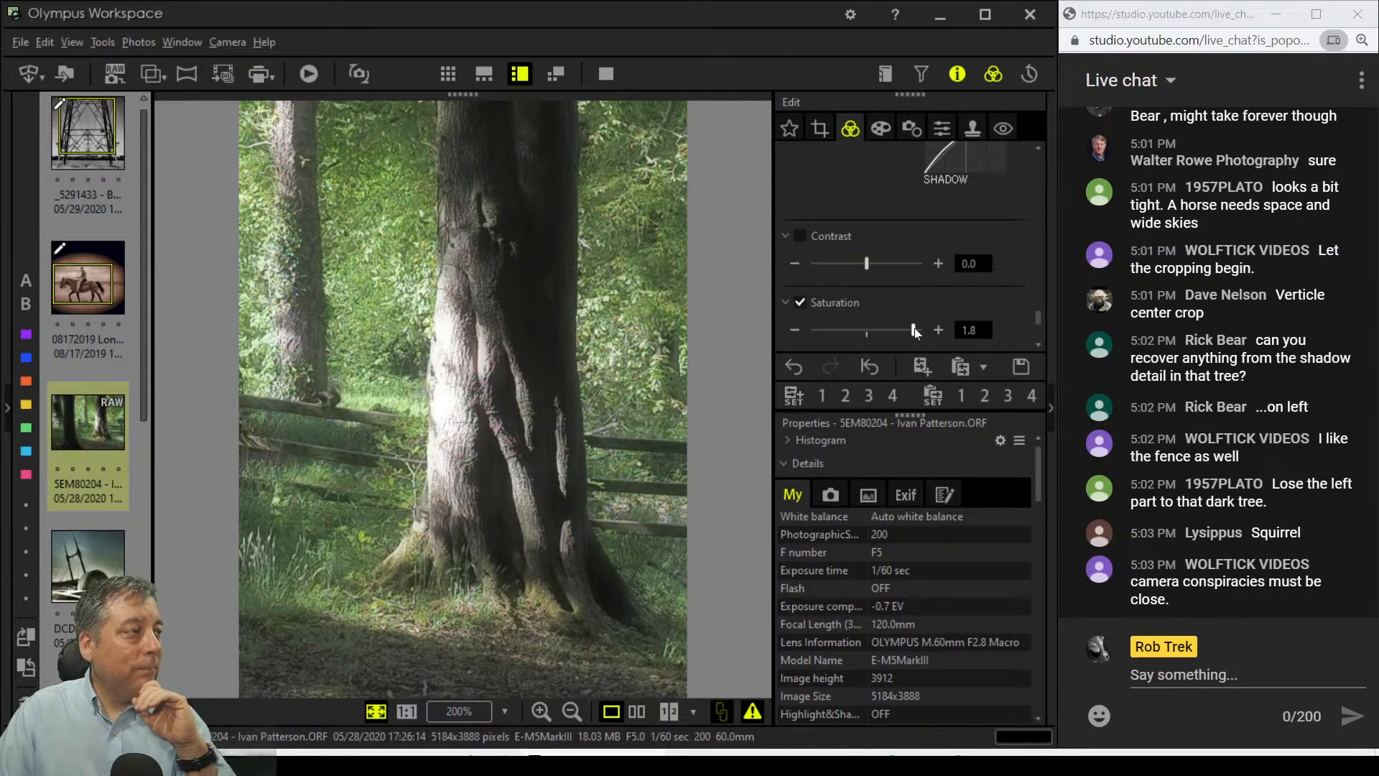
{"action": "scroll", "coordinate": [872, 184], "scroll_direction": "up", "scroll_amount": 2}
{"action": "scroll", "coordinate": [872, 184], "scroll_direction": "down", "scroll_amount": 8}
{"action": "scroll", "coordinate": [876, 187], "scroll_direction": "down", "scroll_amount": 10}
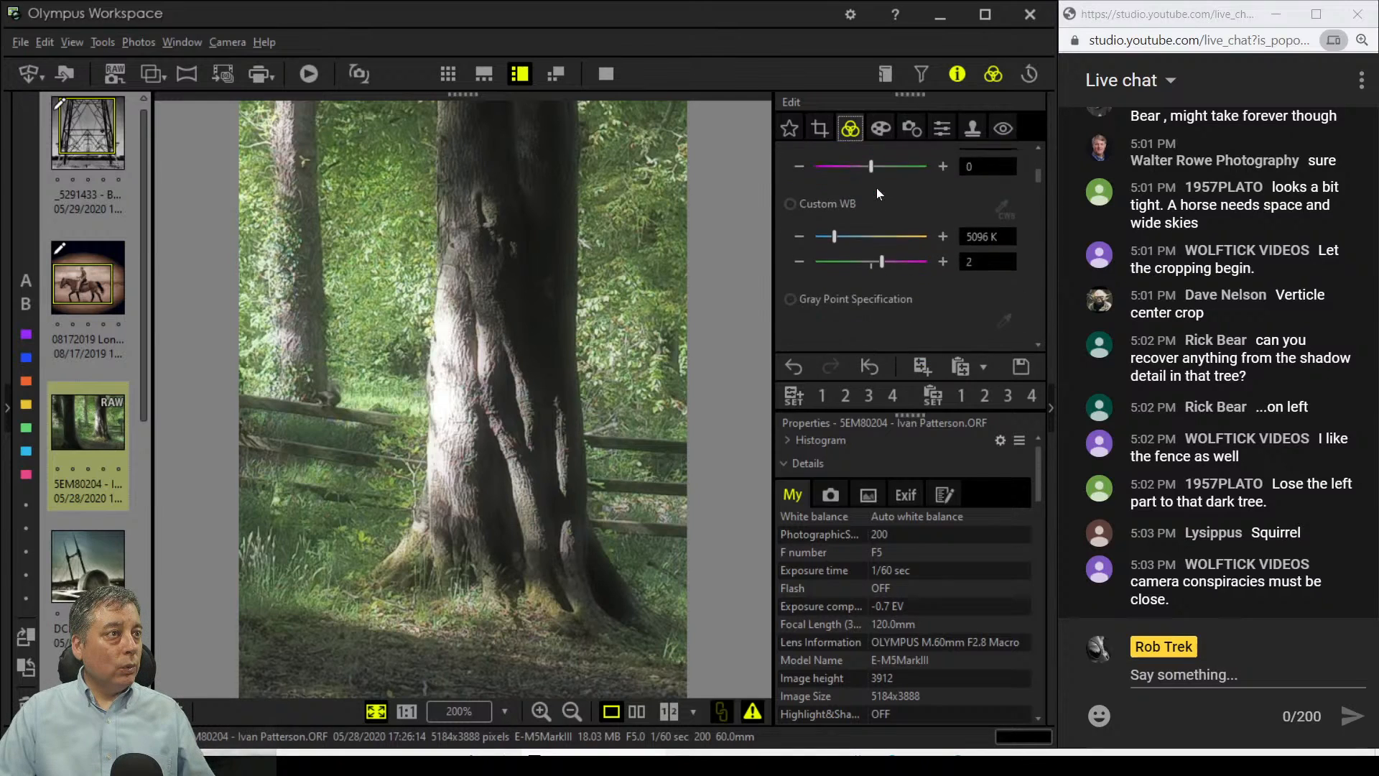
Step: Set the Preset white balance to 6000K
{"action": "scroll", "coordinate": [876, 187], "scroll_direction": "up", "scroll_amount": 2}
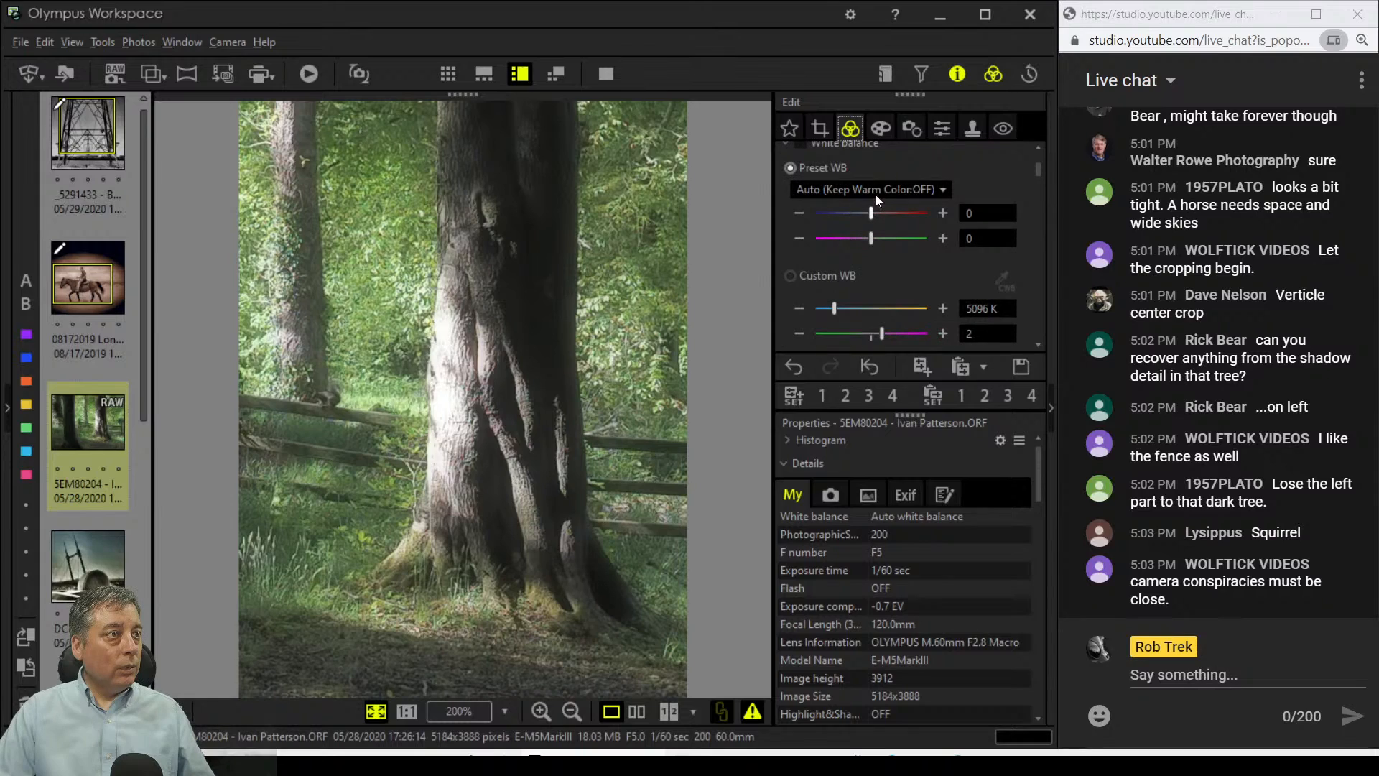
{"action": "left_click", "coordinate": [817, 185]}
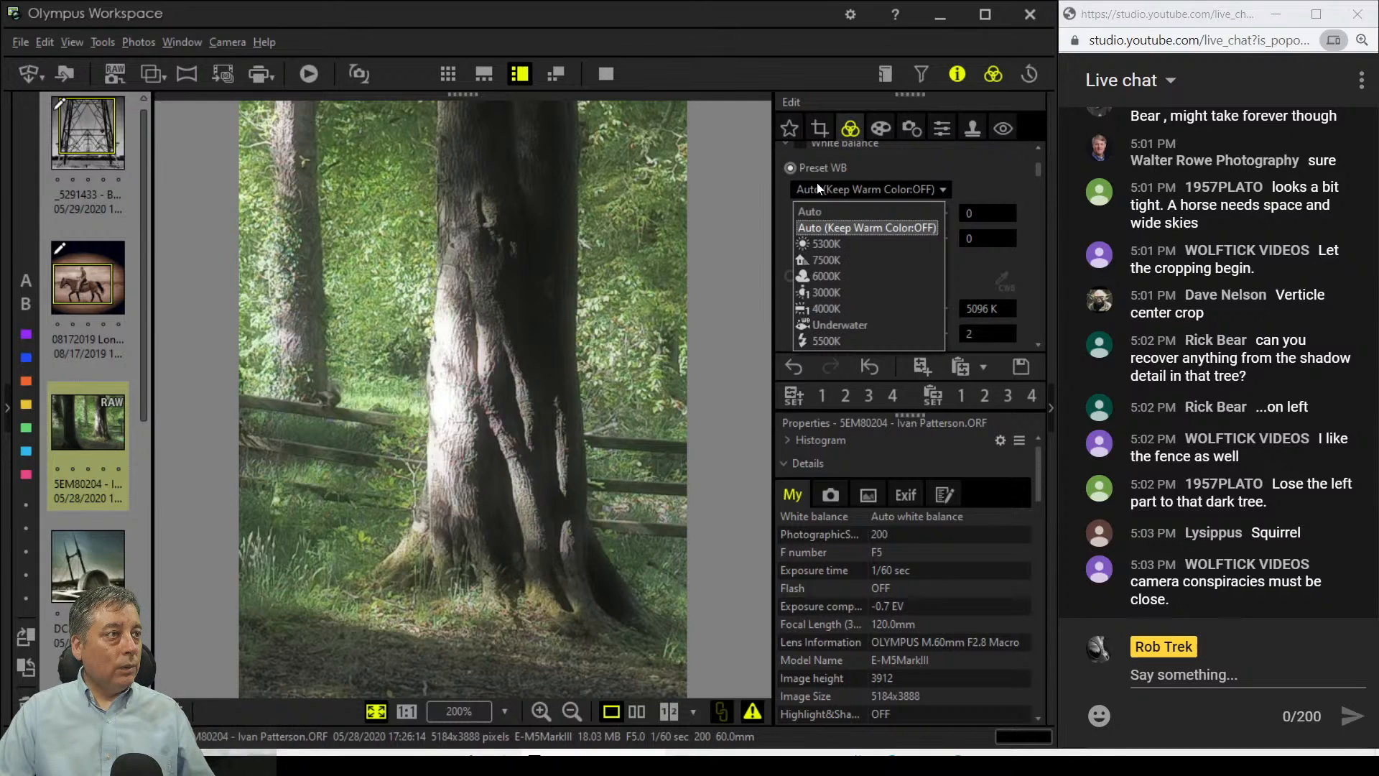
{"action": "left_click", "coordinate": [827, 276]}
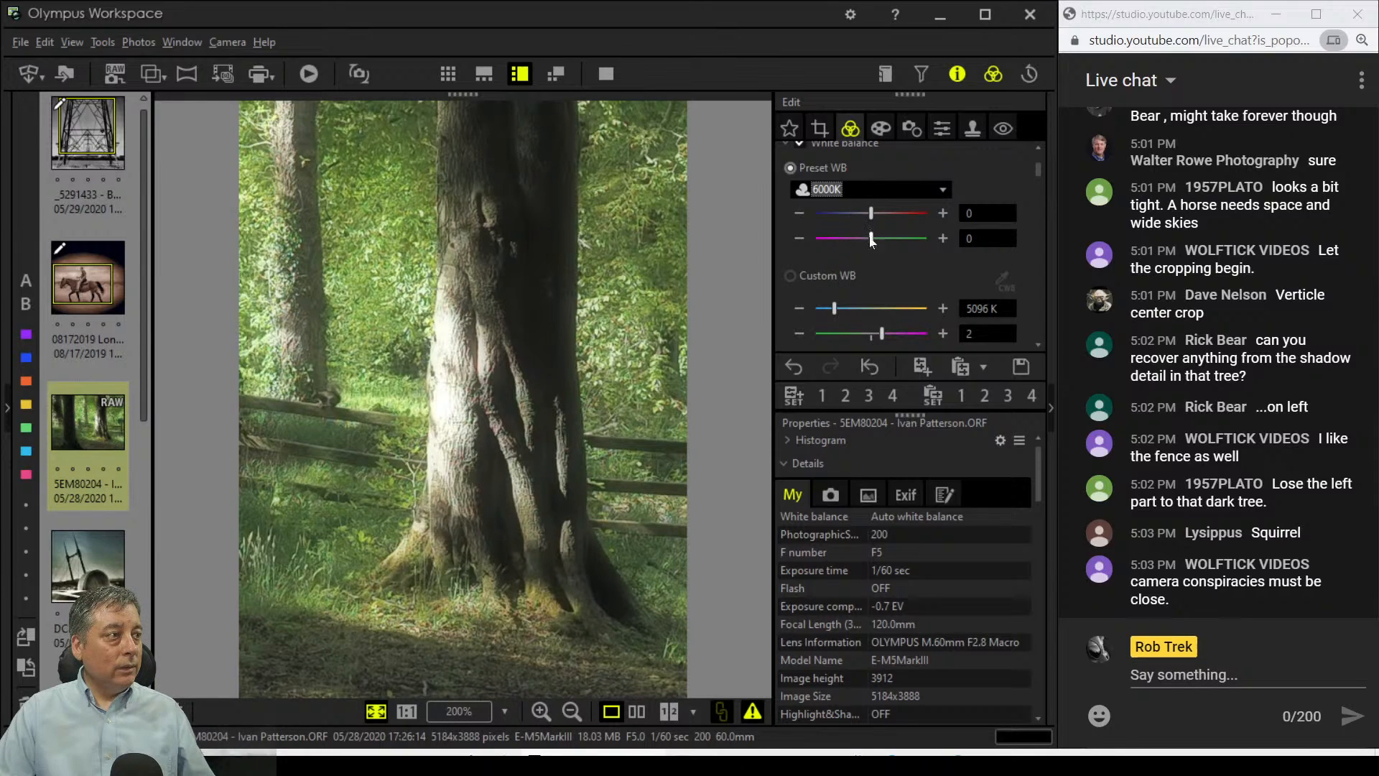
{"action": "scroll", "coordinate": [915, 276], "scroll_direction": "down", "scroll_amount": 2}
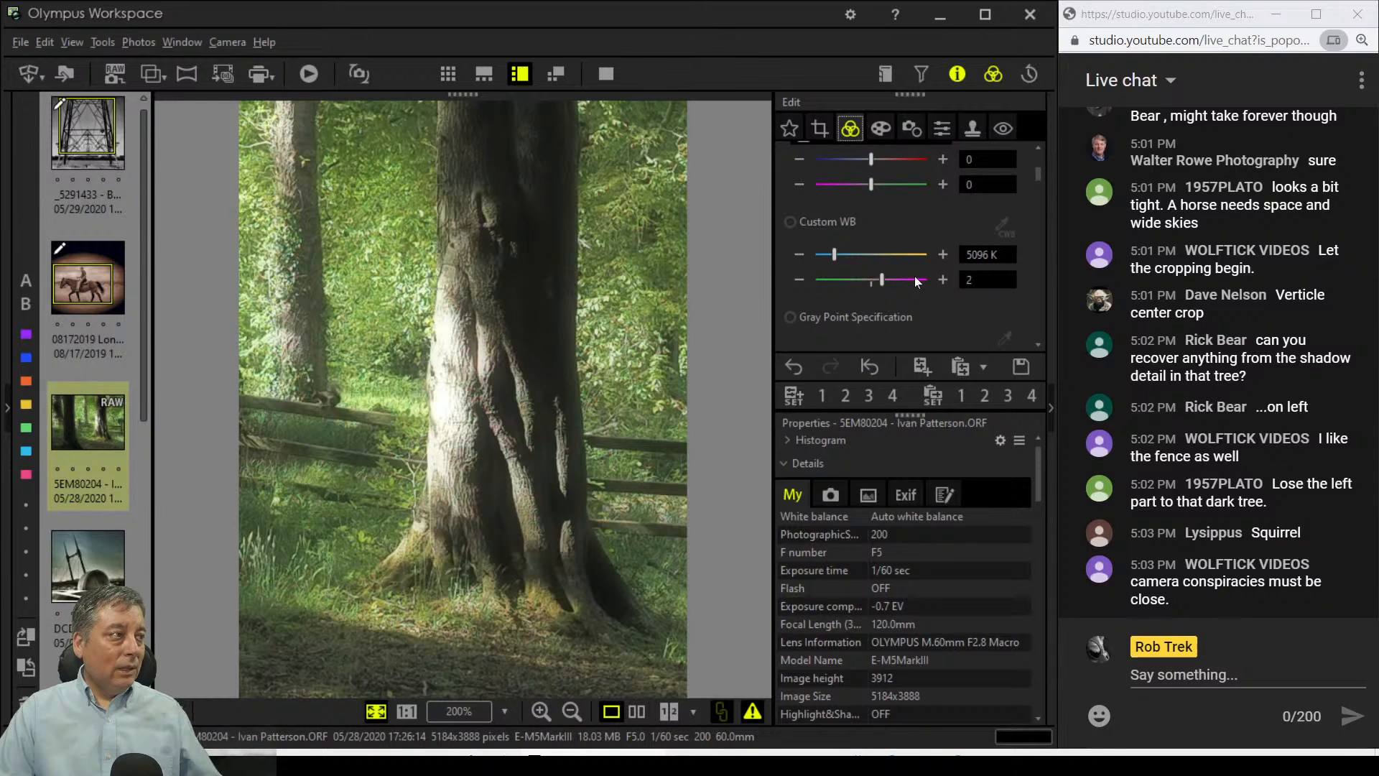
Step: Inspect the squirrel at 1:1, then return to the whole-photo view
{"action": "left_click", "coordinate": [314, 394]}
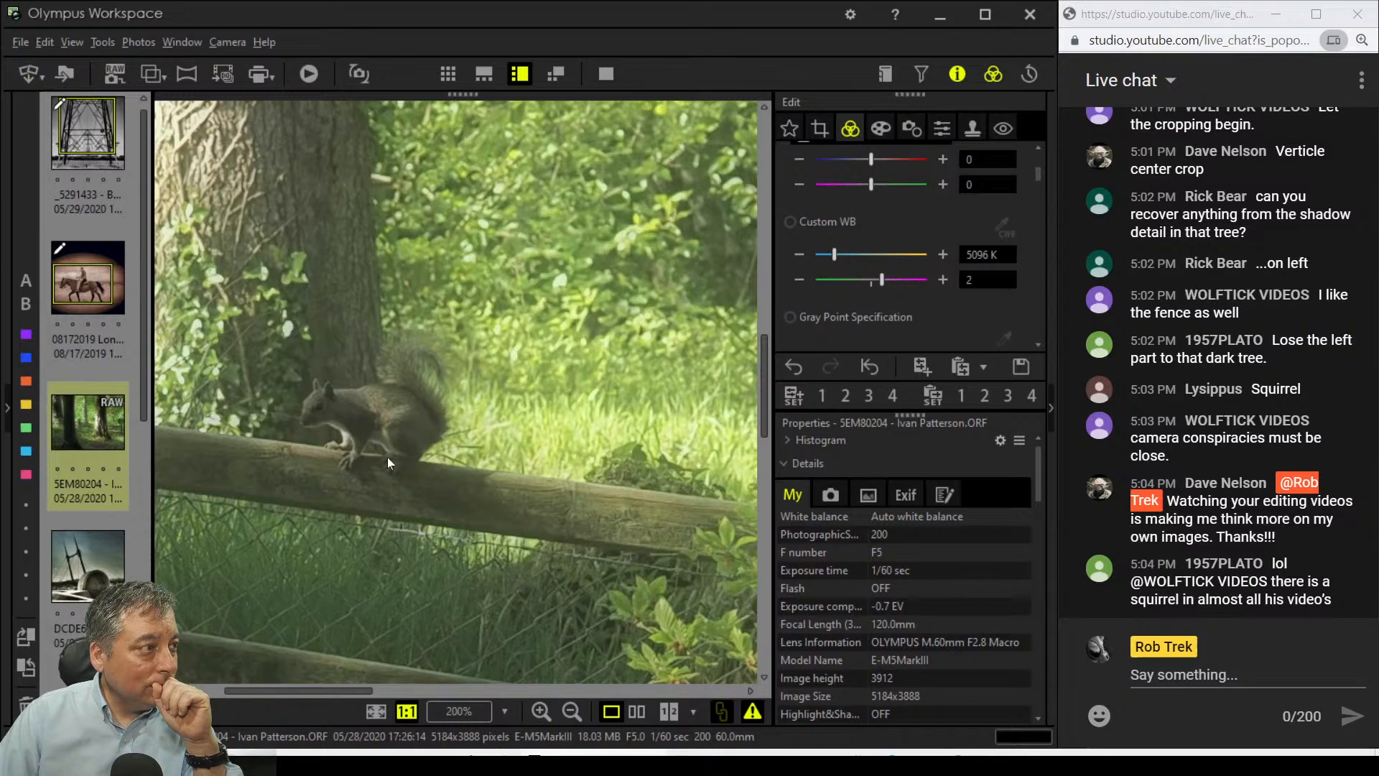
{"action": "double_click", "coordinate": [387, 463]}
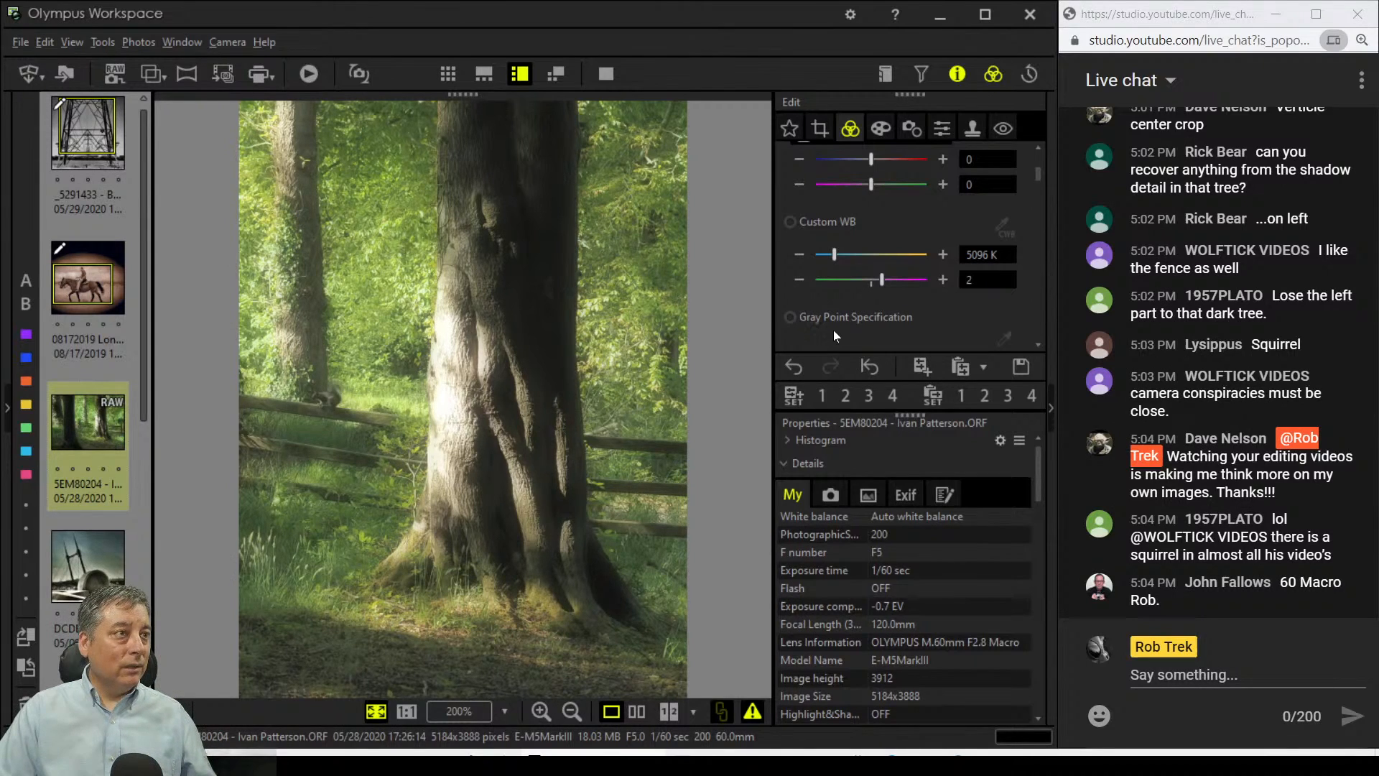
{"action": "scroll", "coordinate": [843, 307], "scroll_direction": "up", "scroll_amount": 2}
{"action": "scroll", "coordinate": [843, 307], "scroll_direction": "down", "scroll_amount": 2}
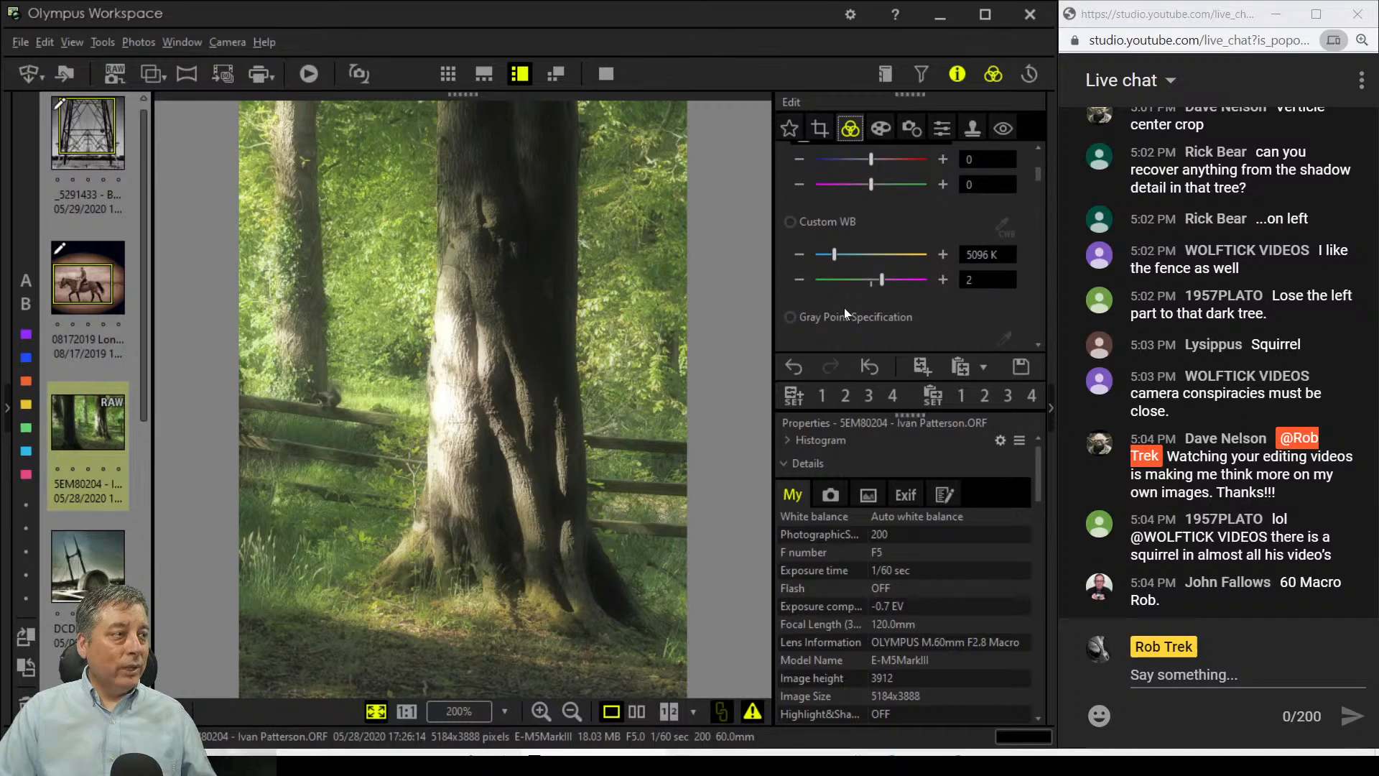
{"action": "scroll", "coordinate": [851, 303], "scroll_direction": "down", "scroll_amount": 3}
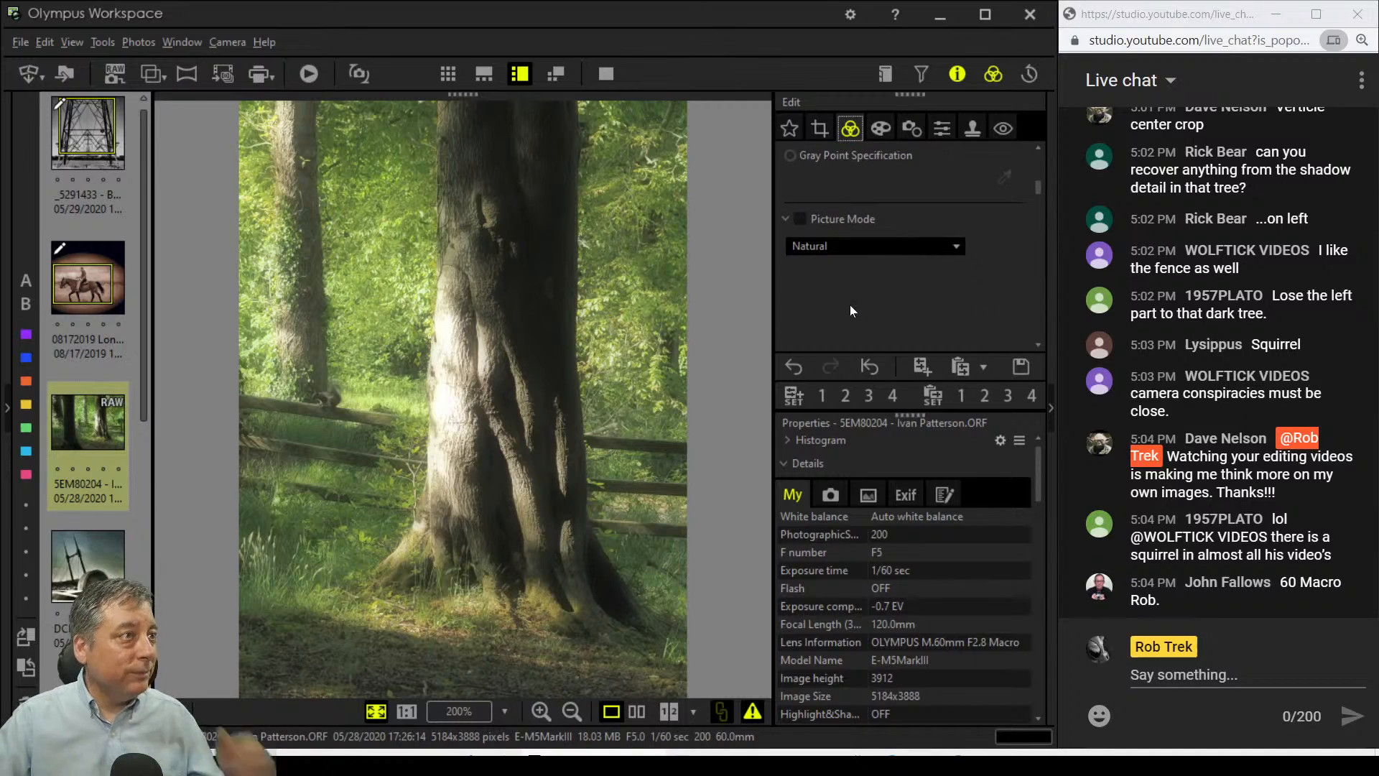
Step: Set the picture mode to Monotone after briefly trying Vivid
{"action": "left_click", "coordinate": [853, 248]}
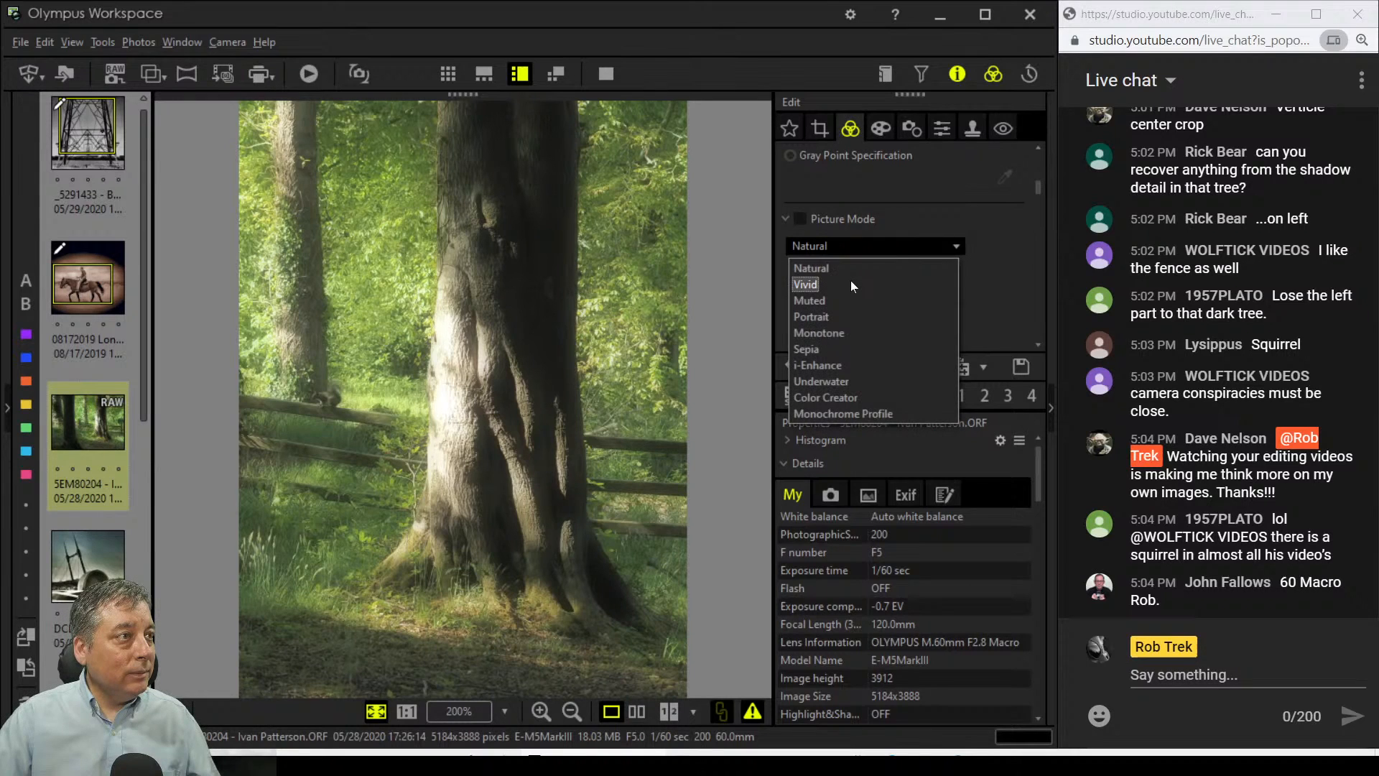
{"action": "left_click", "coordinate": [851, 285]}
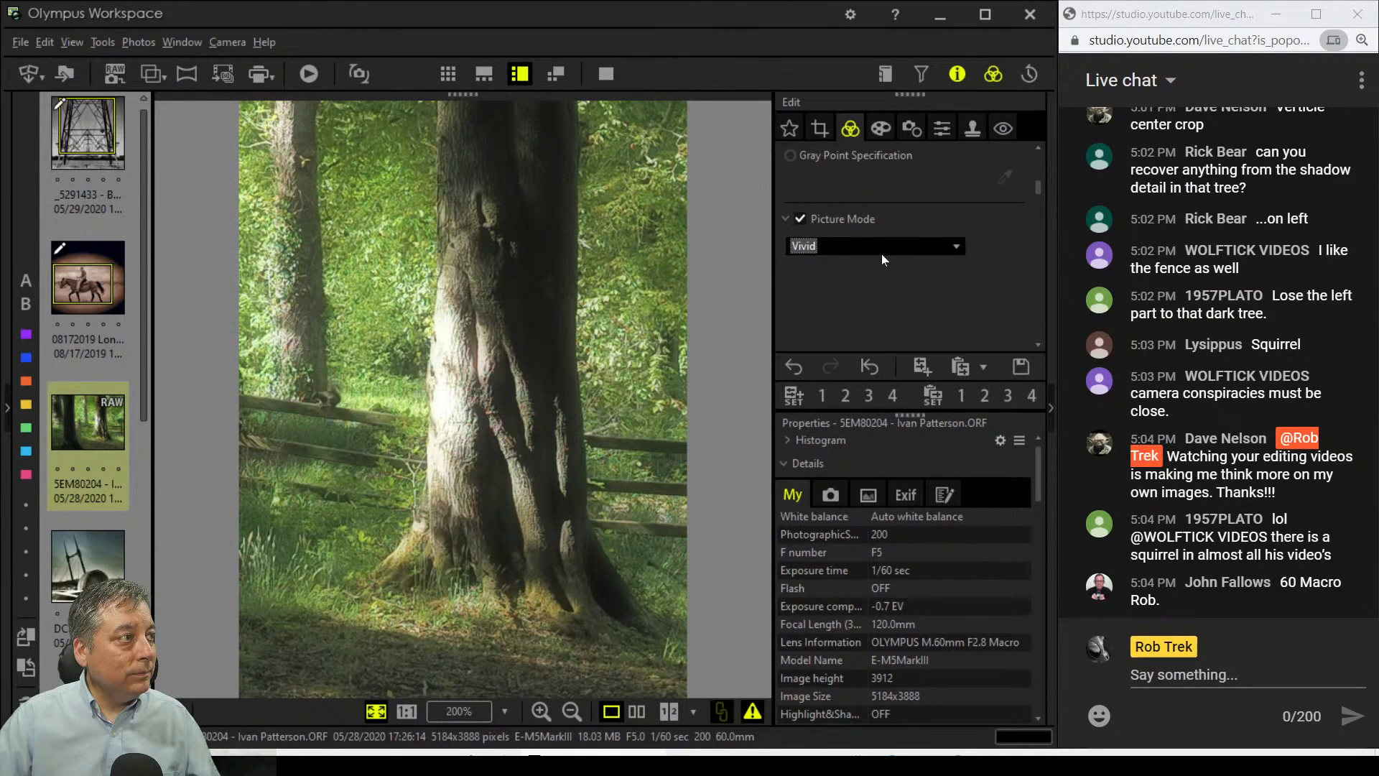
{"action": "left_click", "coordinate": [883, 257]}
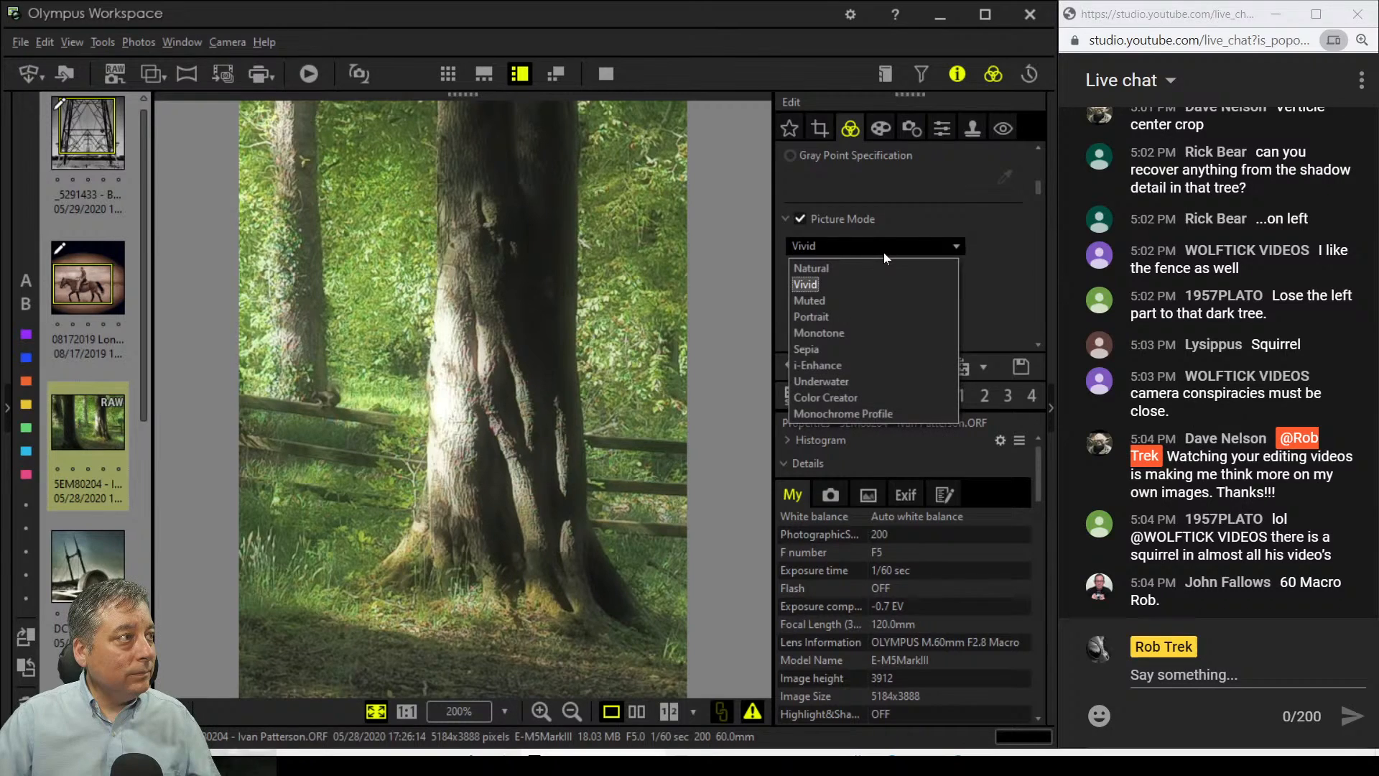
{"action": "left_click", "coordinate": [885, 328]}
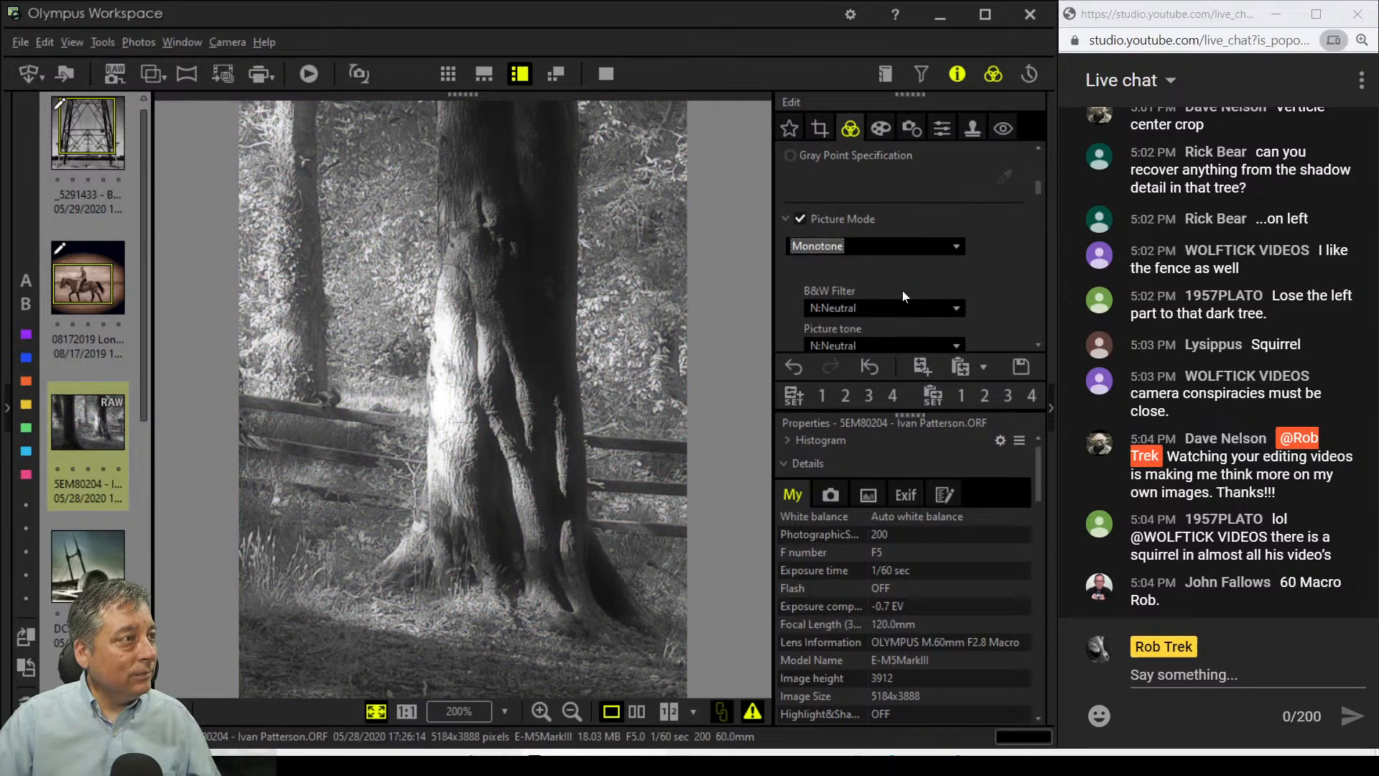
Step: Set the Art Filter to No Filter
{"action": "left_click", "coordinate": [877, 126]}
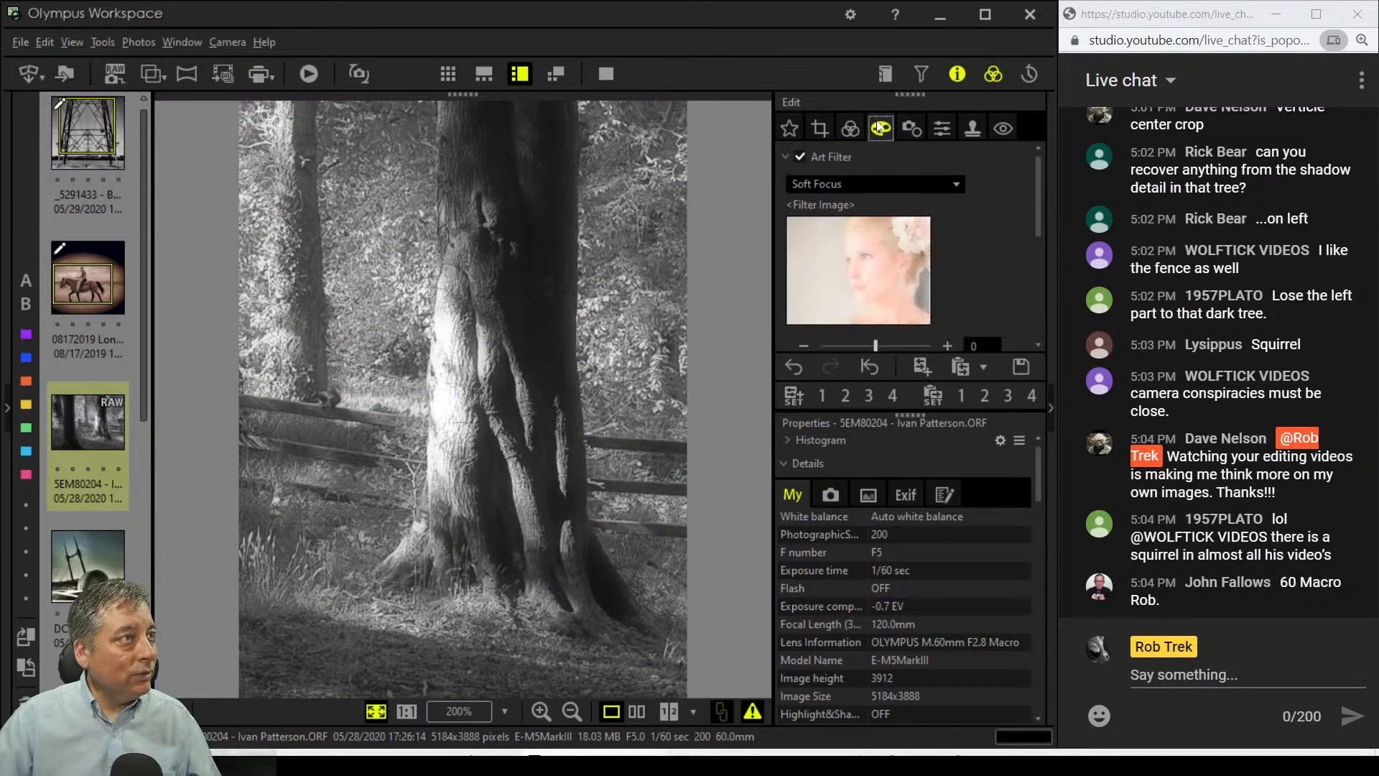
{"action": "left_click", "coordinate": [882, 184]}
{"action": "left_click", "coordinate": [883, 203]}
{"action": "left_click", "coordinate": [851, 128]}
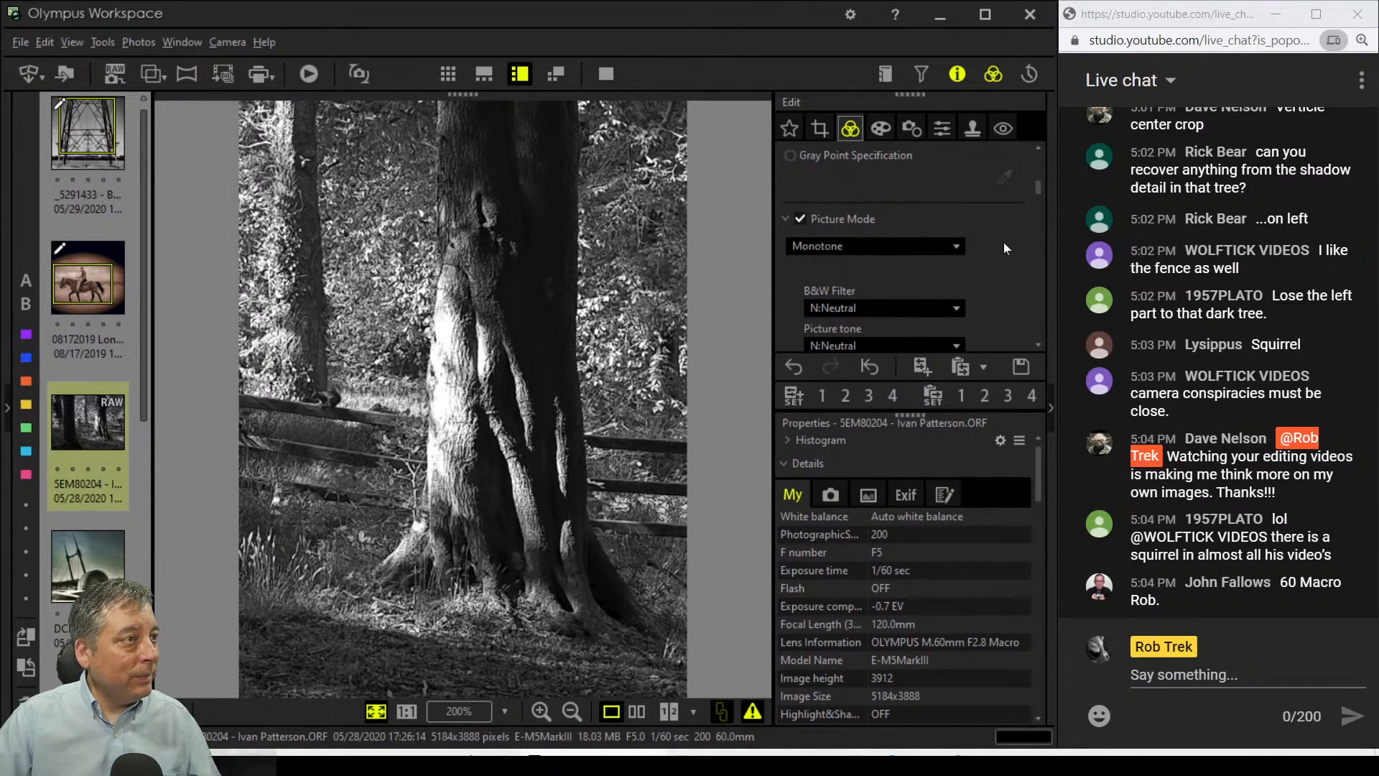
Step: Set the B&W filter to R:Red, then change it to G:Green
{"action": "scroll", "coordinate": [1003, 243], "scroll_direction": "down", "scroll_amount": 2}
{"action": "scroll", "coordinate": [997, 249], "scroll_direction": "down", "scroll_amount": 1}
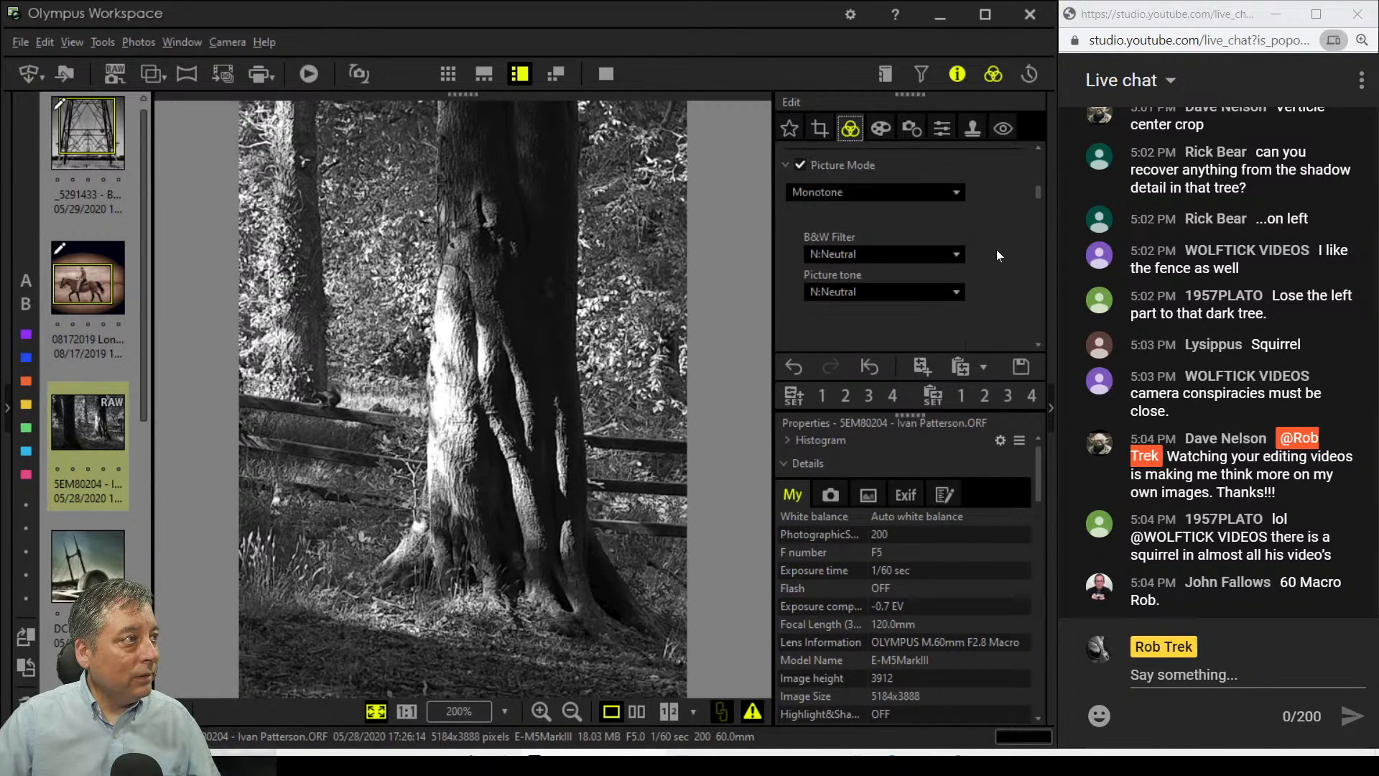
{"action": "left_click", "coordinate": [889, 258]}
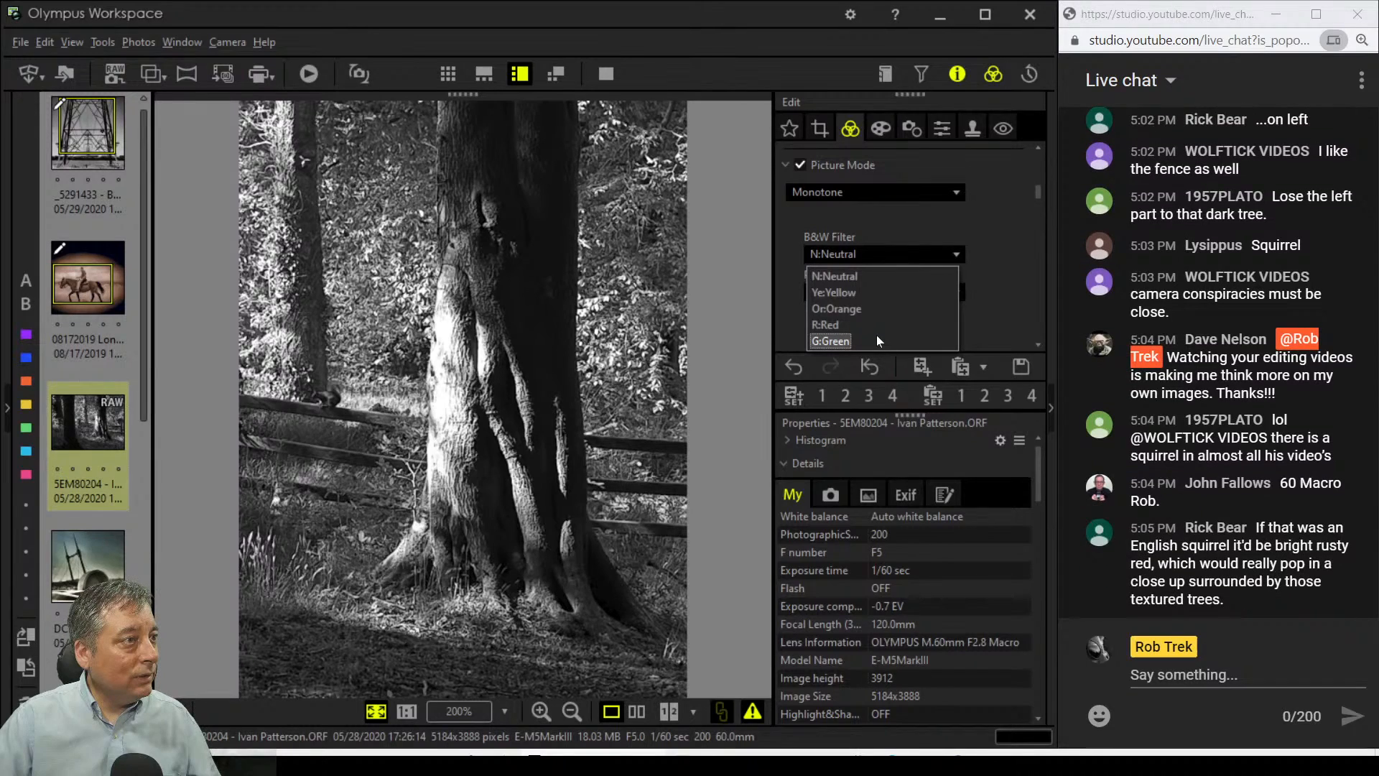
{"action": "key", "text": "Up"}
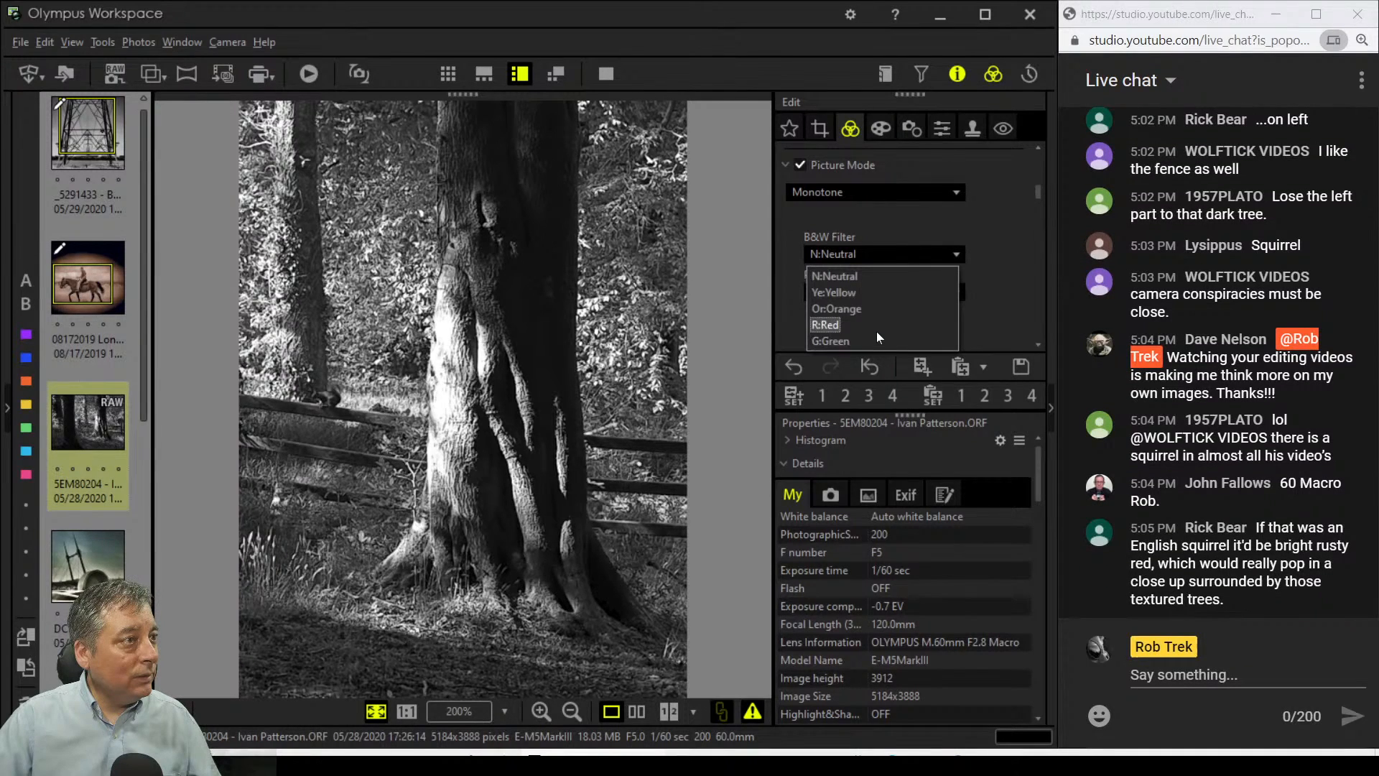
{"action": "key", "text": "Return"}
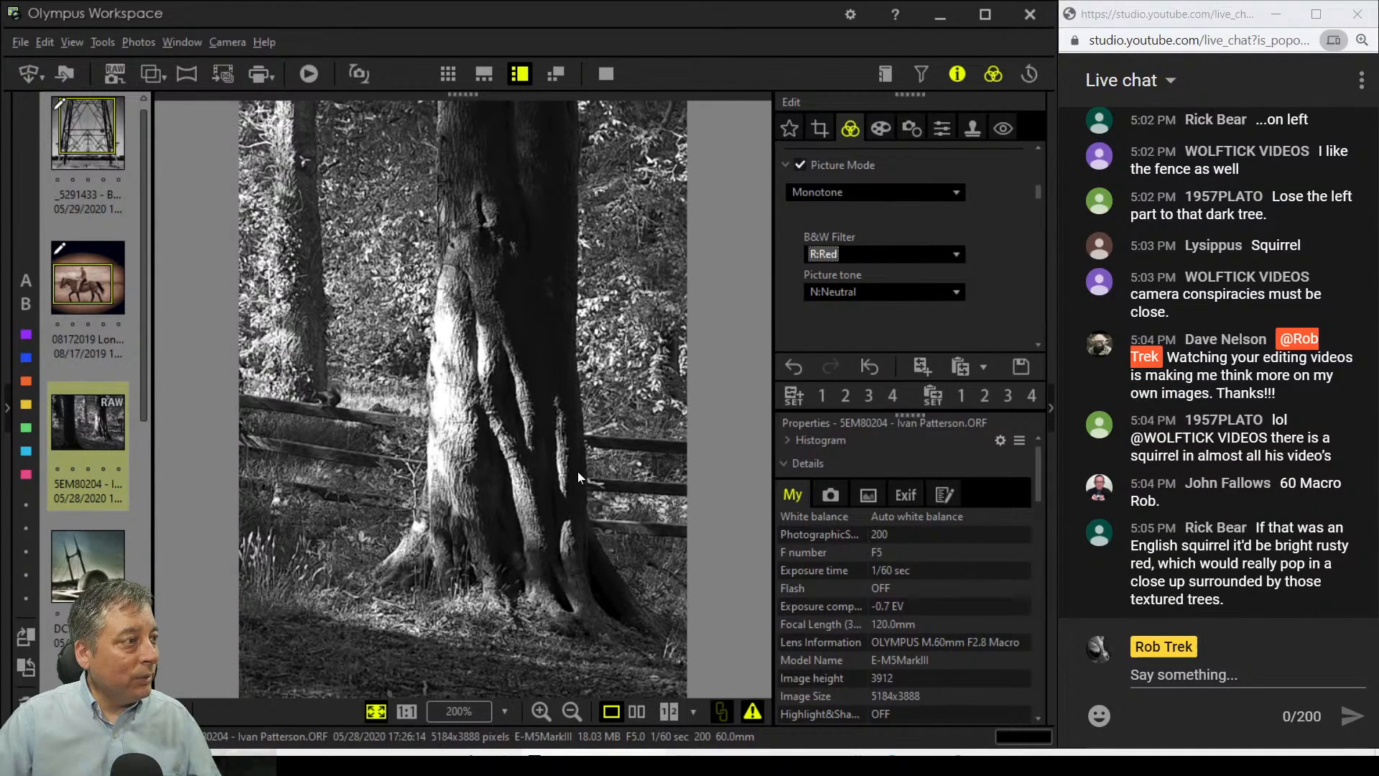
{"action": "left_click", "coordinate": [871, 258]}
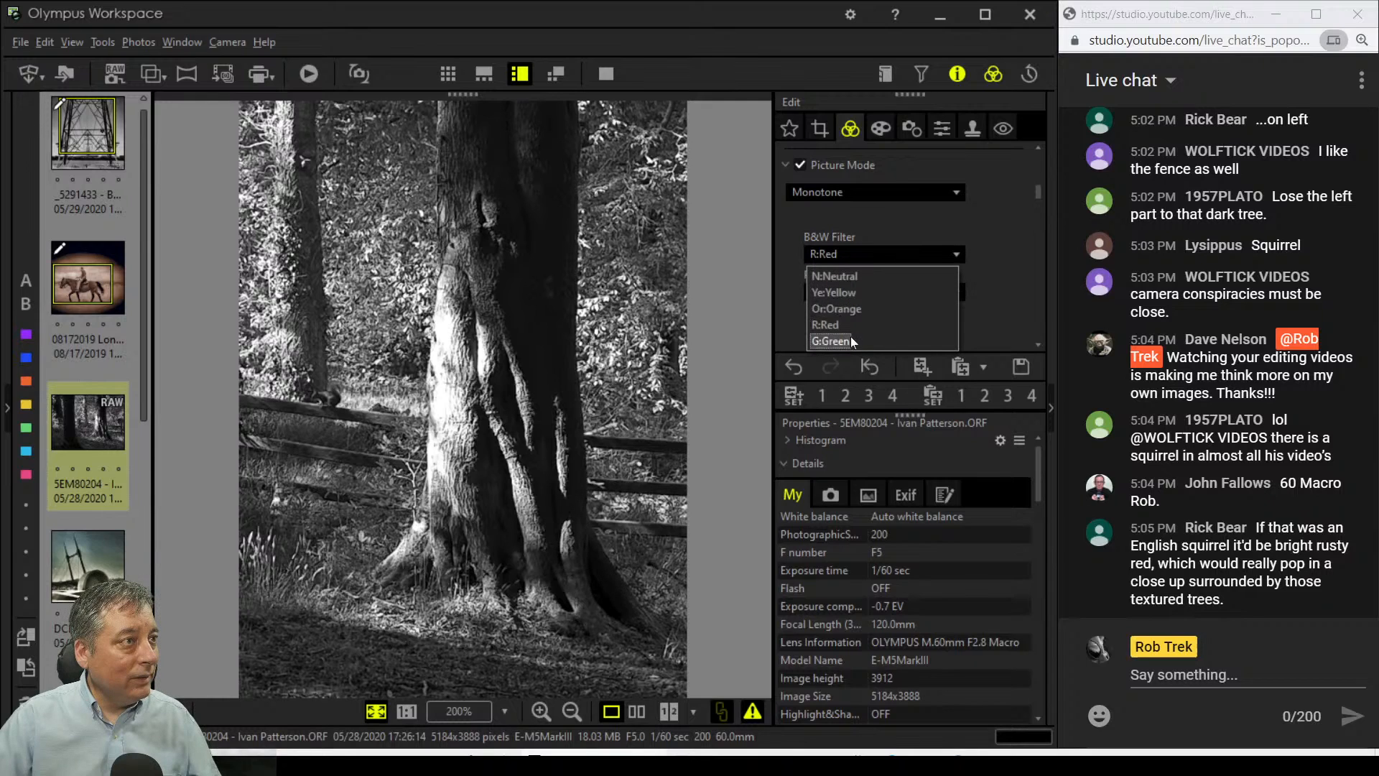
{"action": "left_click", "coordinate": [834, 341]}
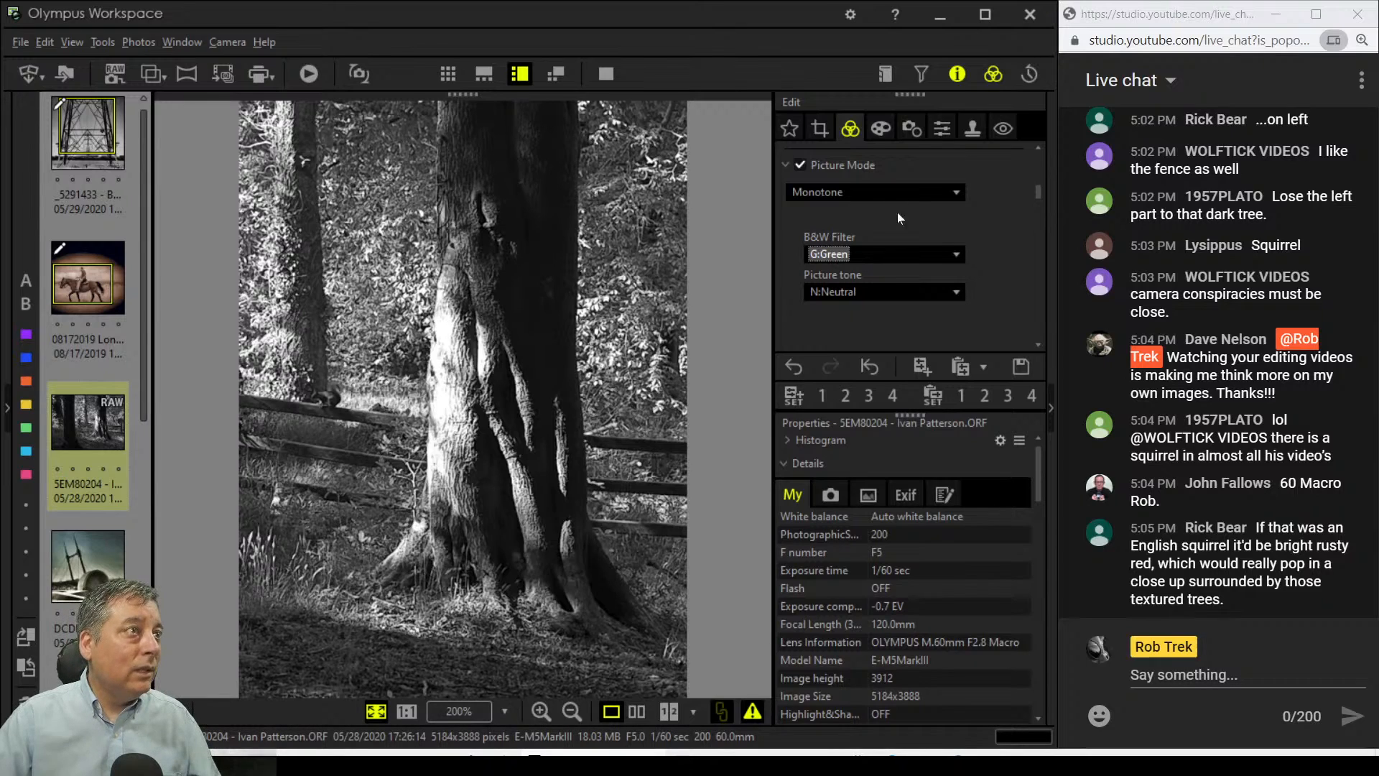
{"action": "scroll", "coordinate": [994, 295], "scroll_direction": "down", "scroll_amount": 5}
{"action": "scroll", "coordinate": [991, 295], "scroll_direction": "down", "scroll_amount": 6}
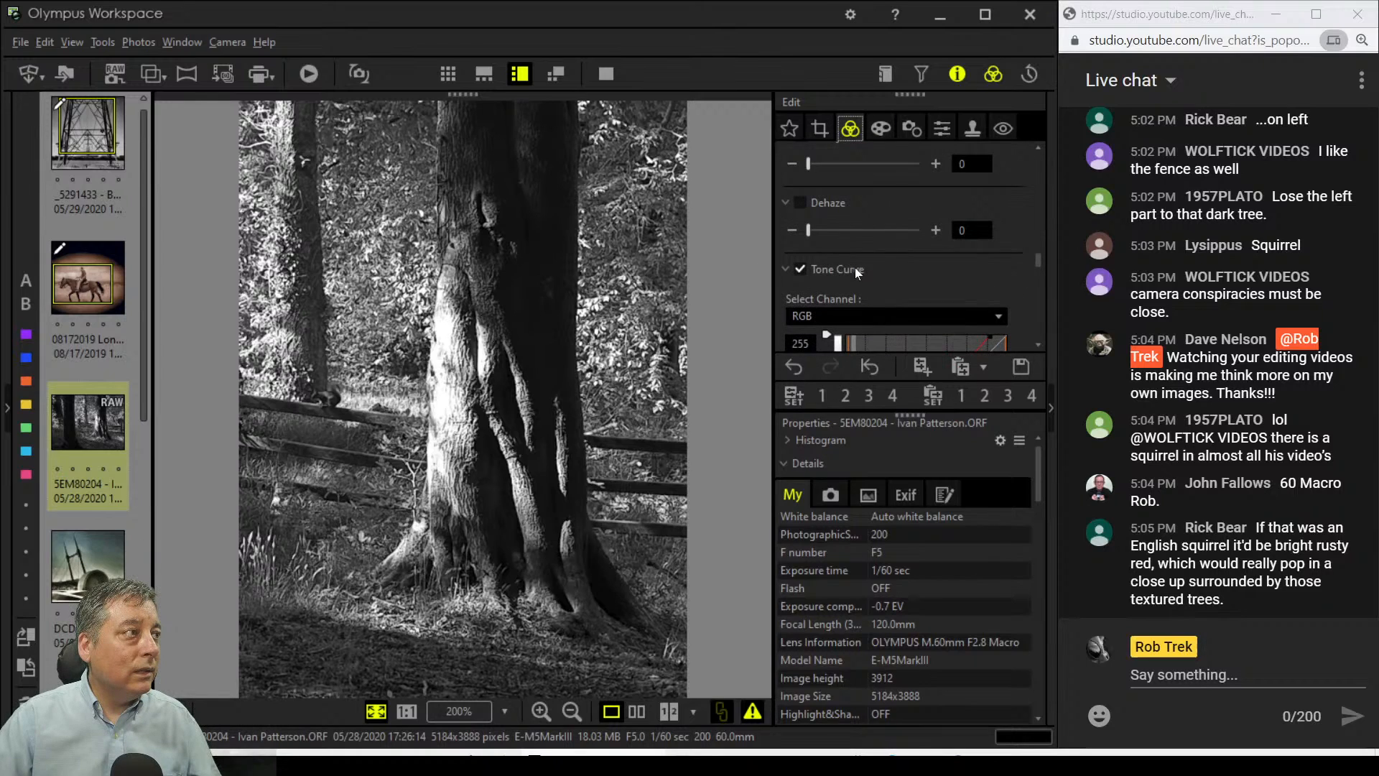
Step: Enable Dehaze at about 75, leaving the tone curve output black point at 0
{"action": "left_click", "coordinate": [816, 230]}
{"action": "left_click_drag", "start_coordinate": [839, 231], "coordinate": [888, 231]}
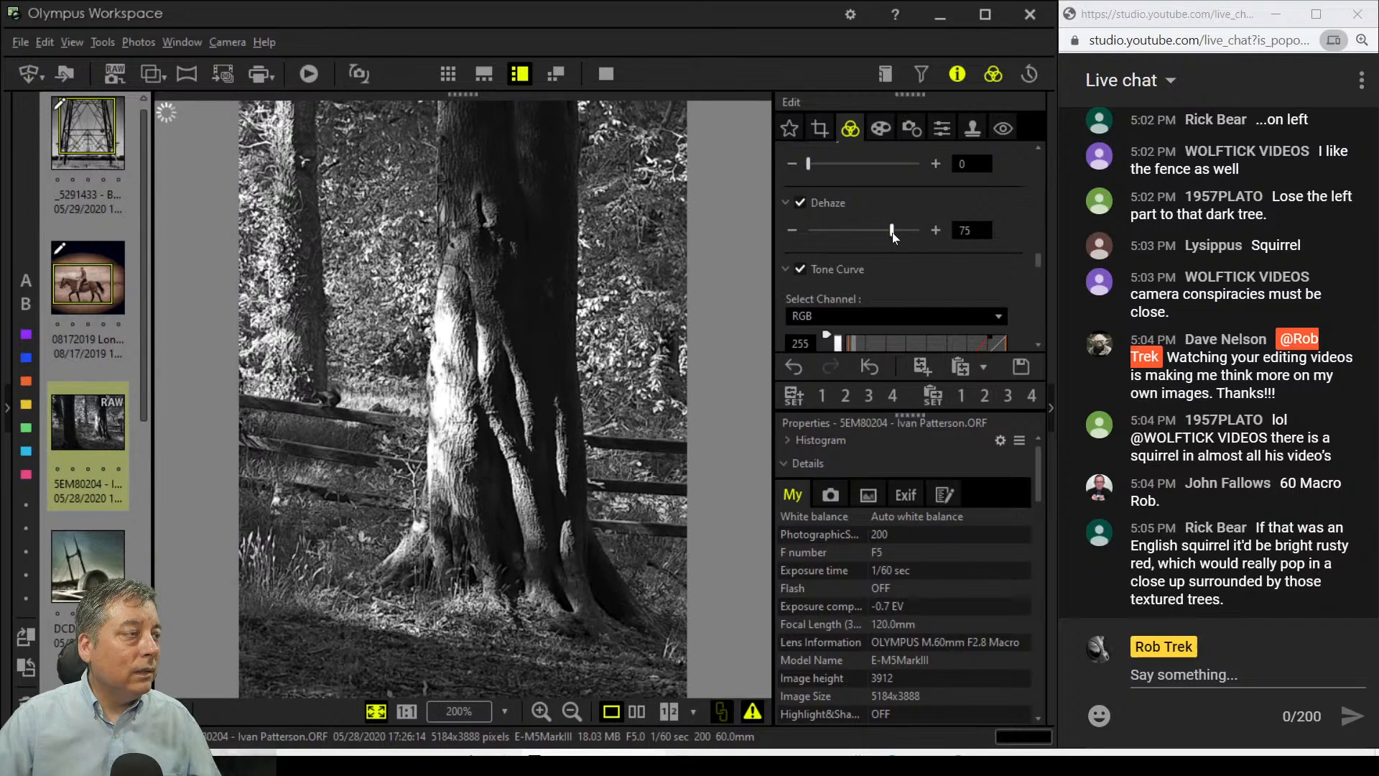
{"action": "scroll", "coordinate": [981, 243], "scroll_direction": "down", "scroll_amount": 5}
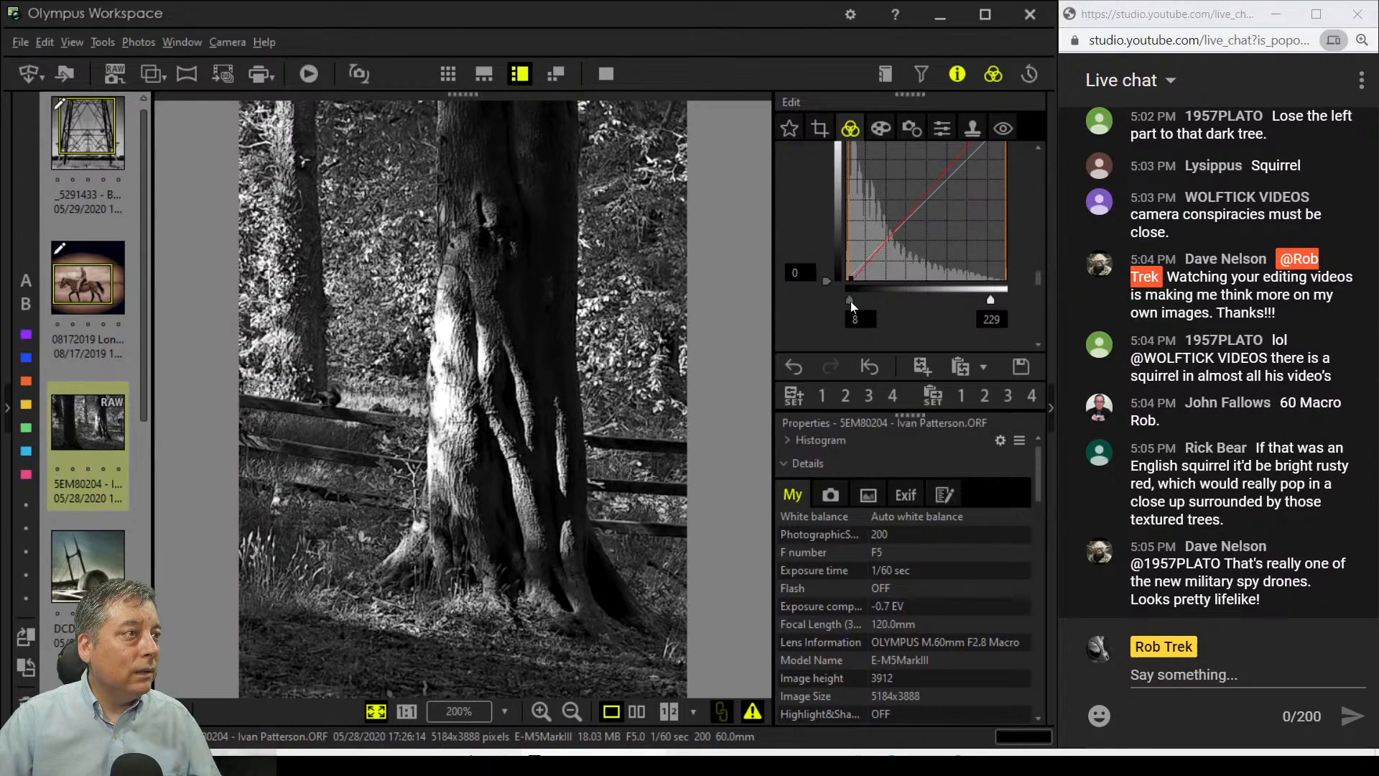
{"action": "left_click_drag", "start_coordinate": [824, 286], "coordinate": [823, 278]}
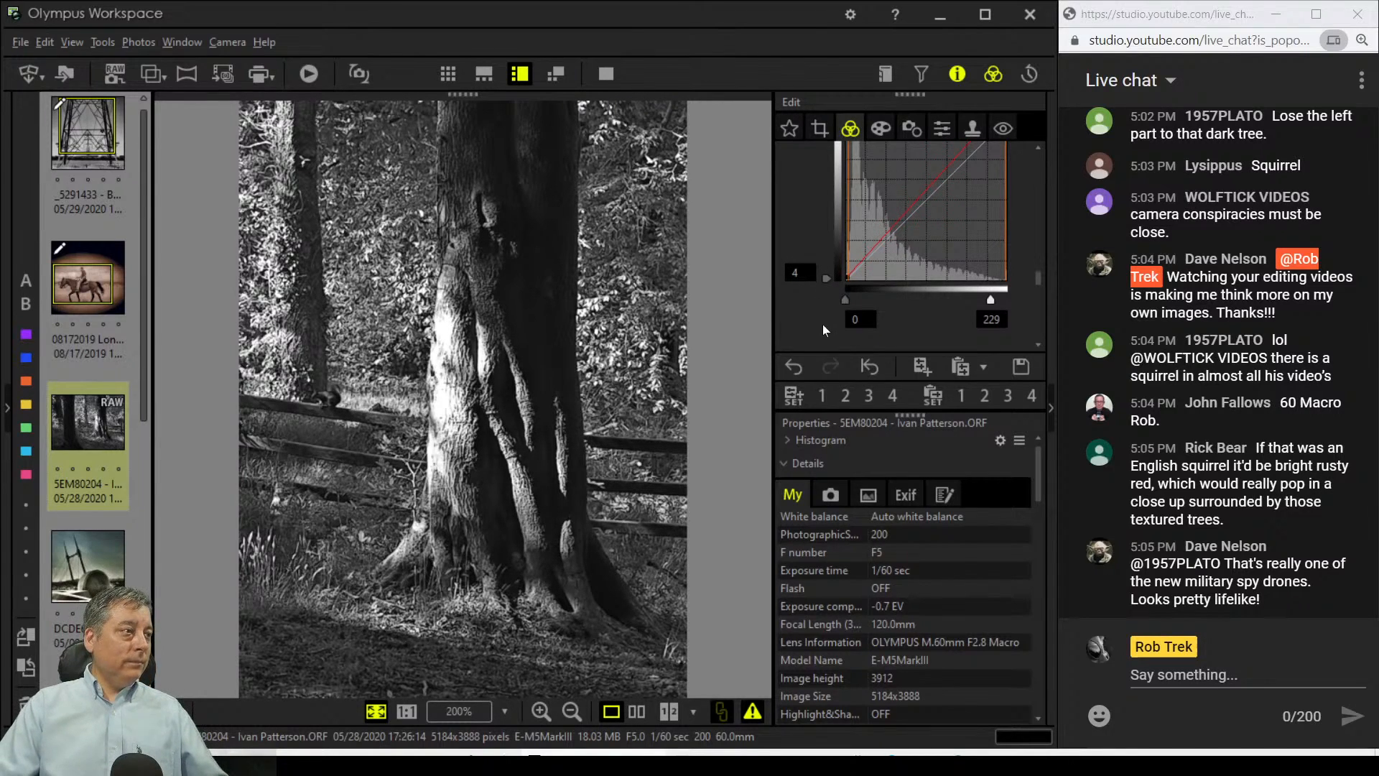
{"action": "left_click_drag", "start_coordinate": [826, 277], "coordinate": [828, 293]}
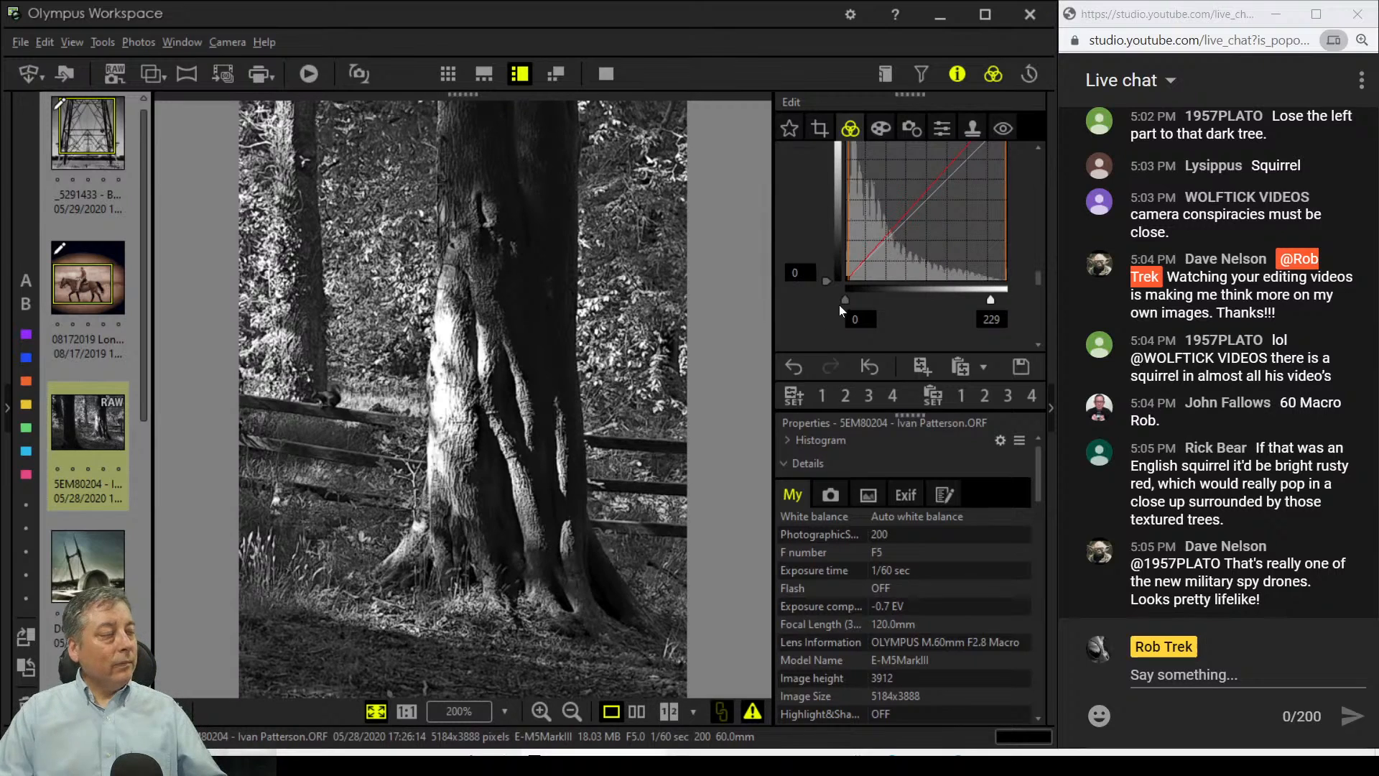
Step: Apply the Dramatic Tone II art filter, accepting the switch to Natural picture mode
{"action": "left_click", "coordinate": [885, 122]}
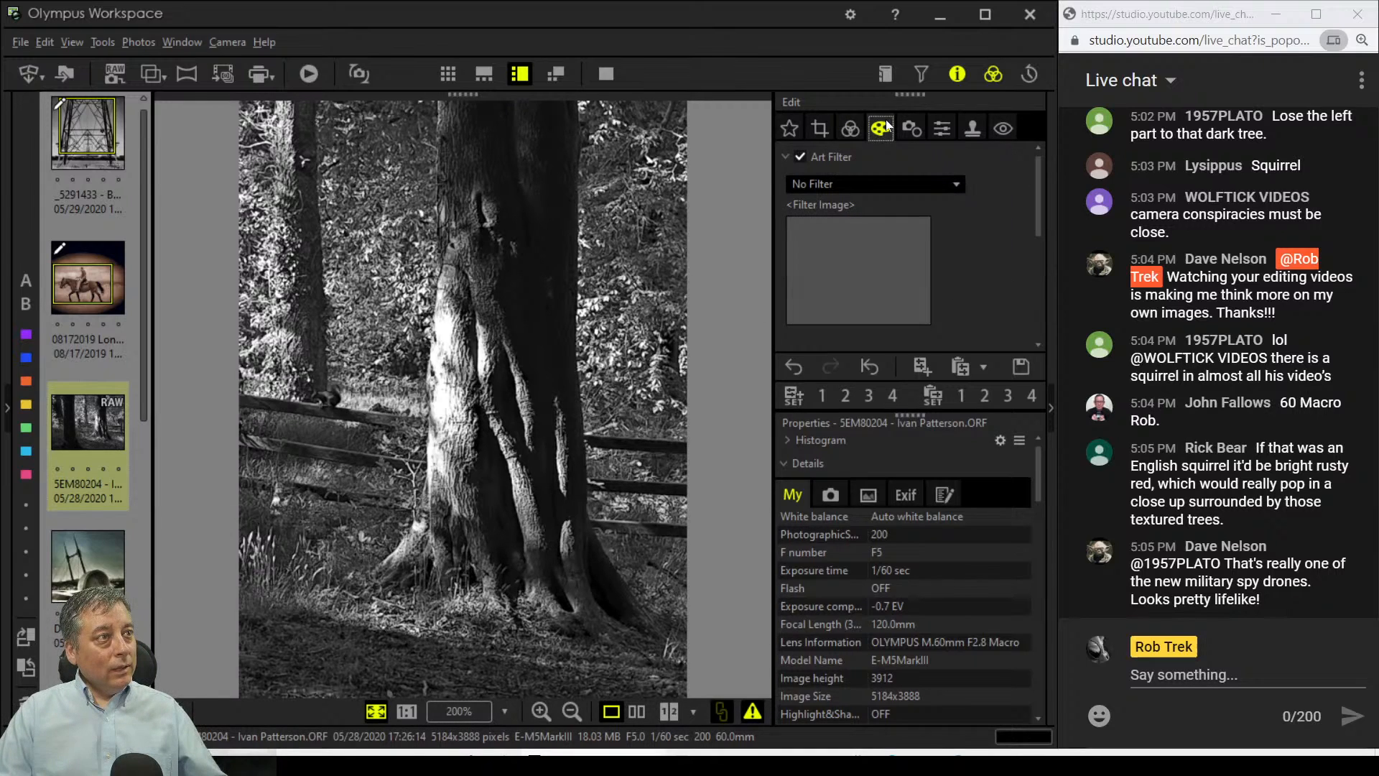
{"action": "left_click", "coordinate": [895, 184]}
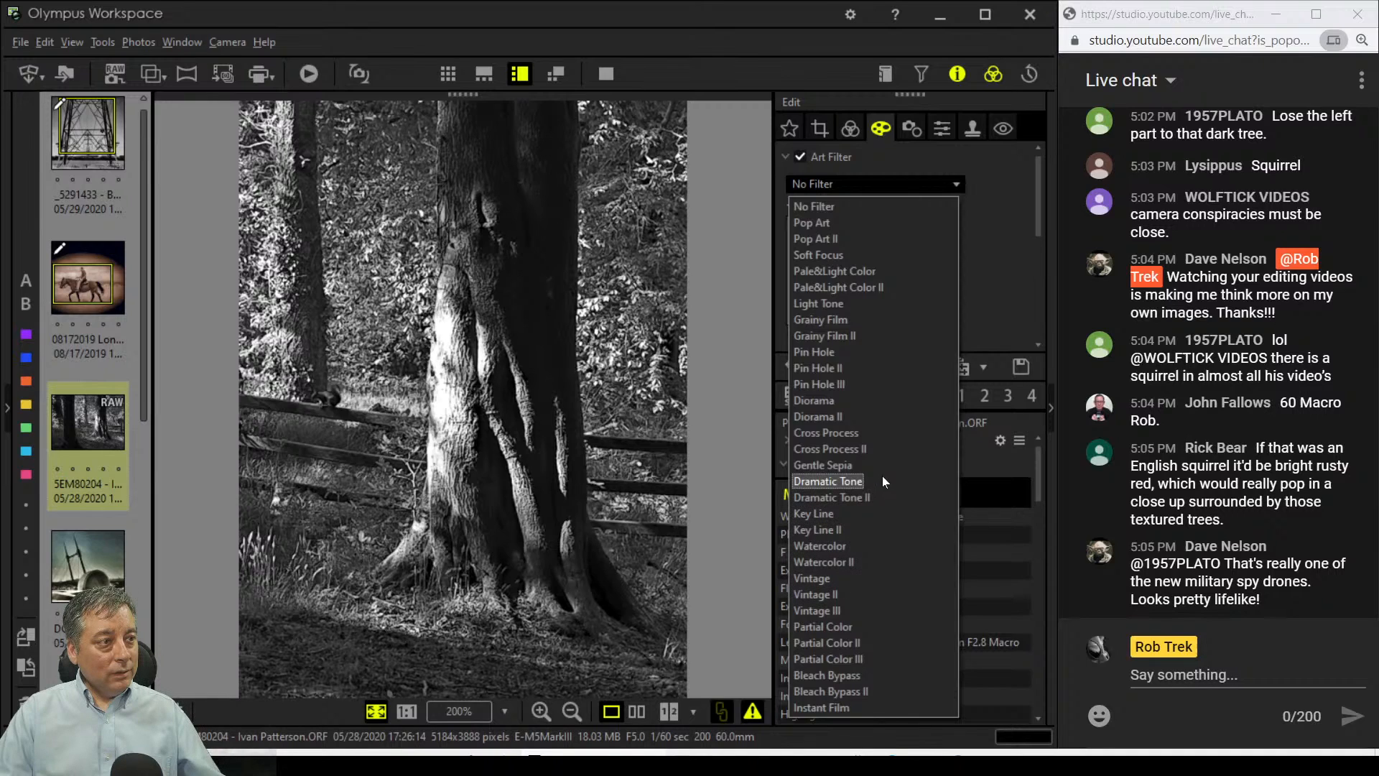
{"action": "left_click", "coordinate": [881, 495]}
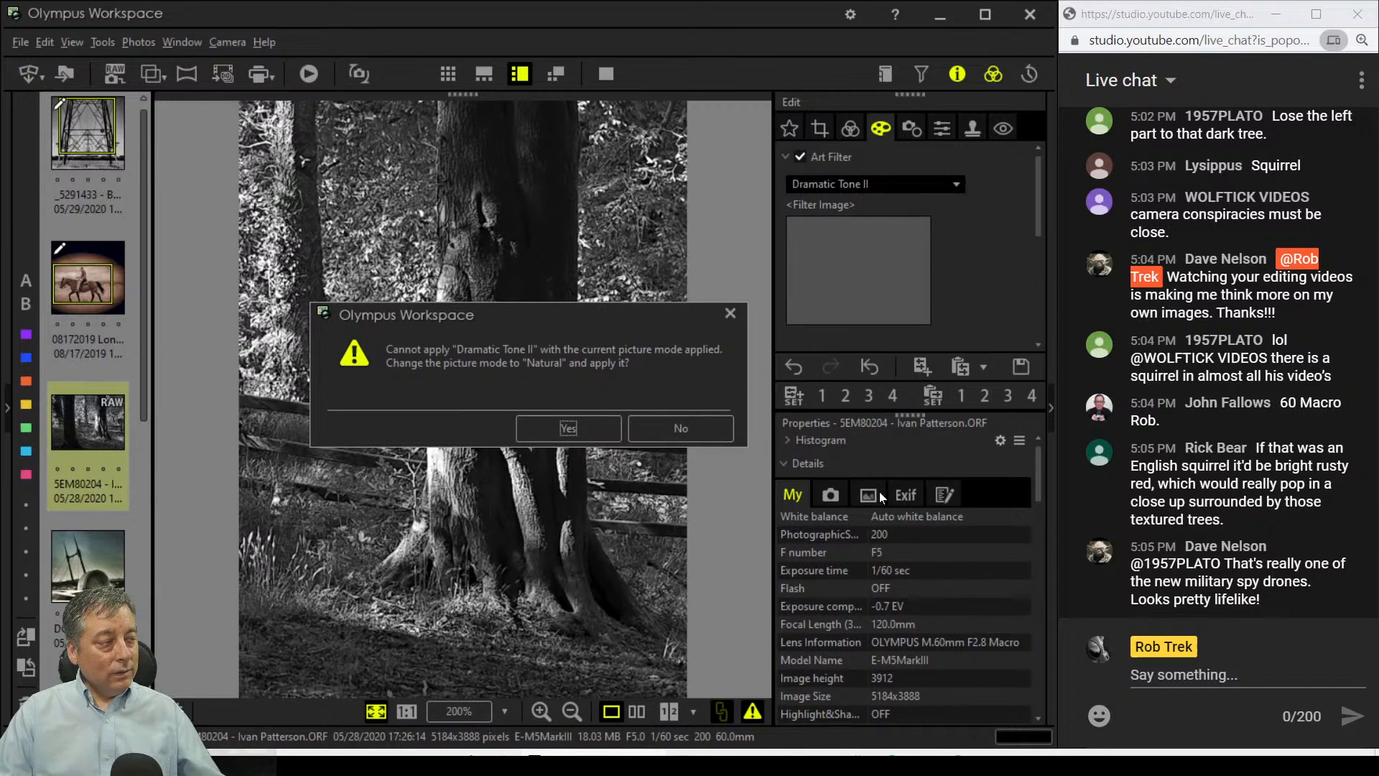
{"action": "left_click", "coordinate": [575, 424]}
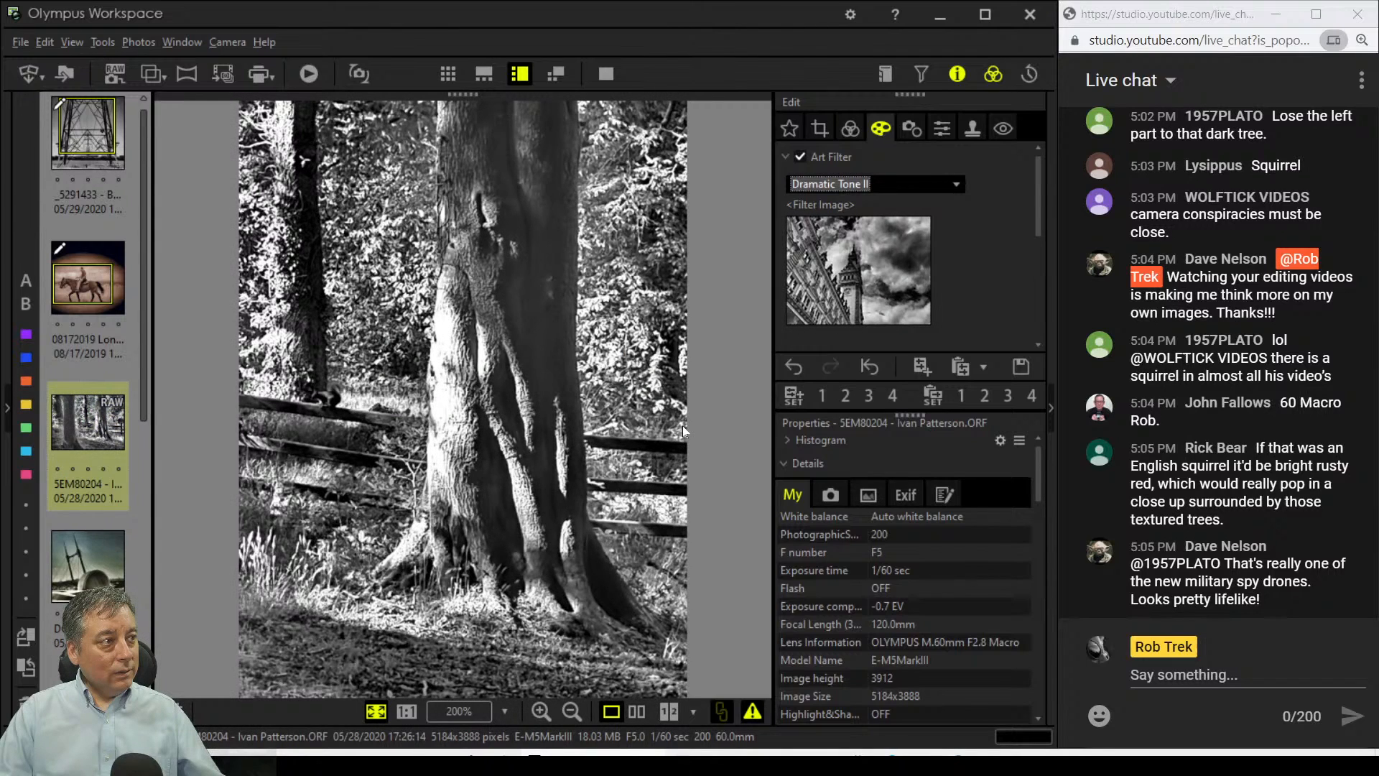
Step: Inspect the bark and the squirrel at 1:1, returning to the fit view each time
{"action": "left_click", "coordinate": [523, 456]}
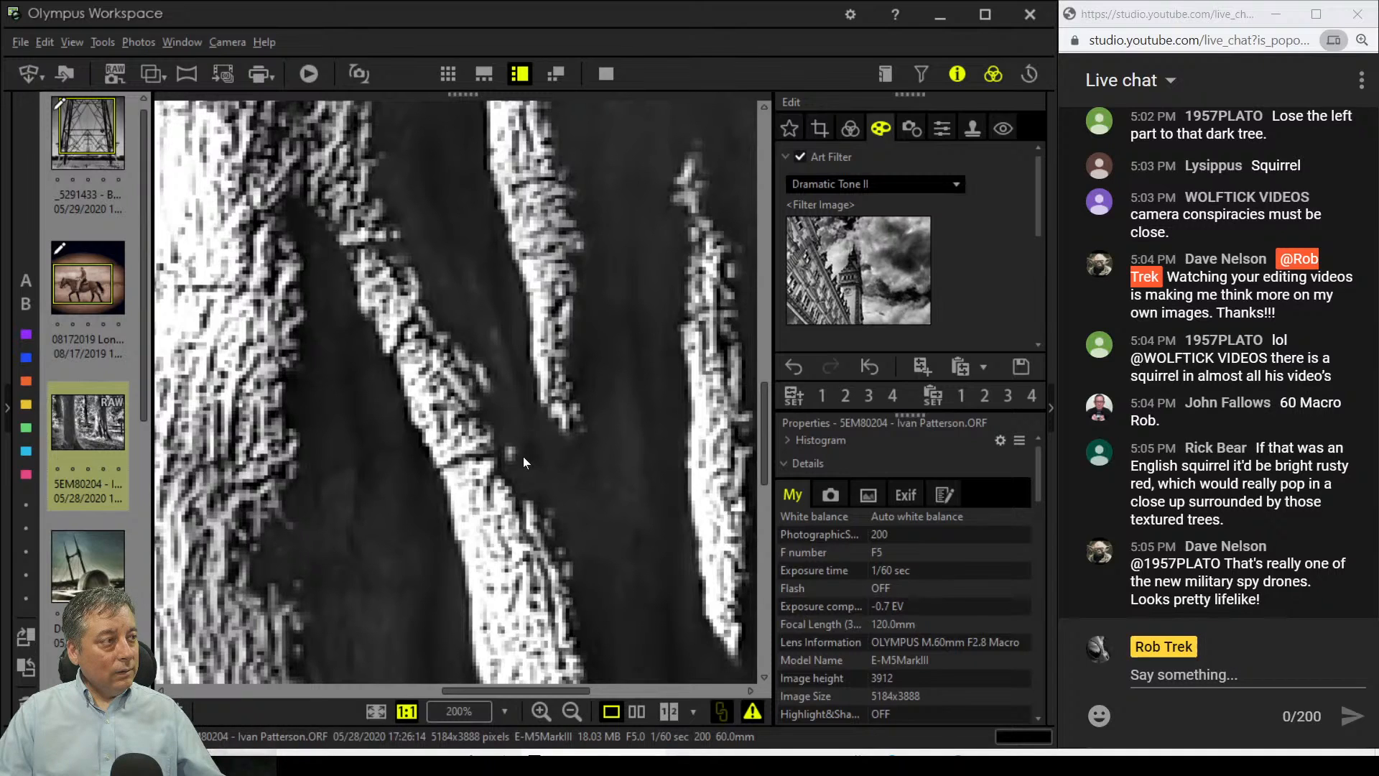
{"action": "left_click", "coordinate": [523, 456]}
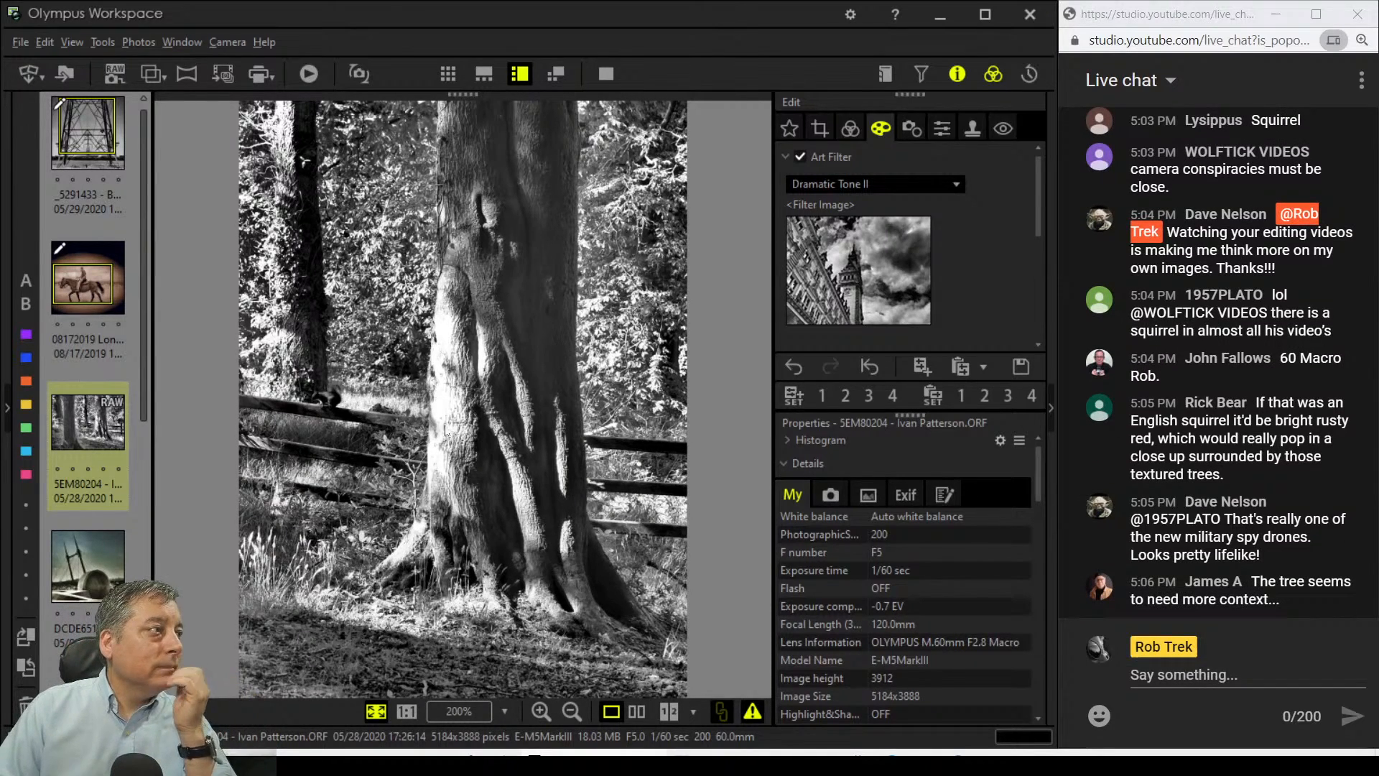
{"action": "left_click", "coordinate": [340, 404]}
{"action": "left_click", "coordinate": [341, 404]}
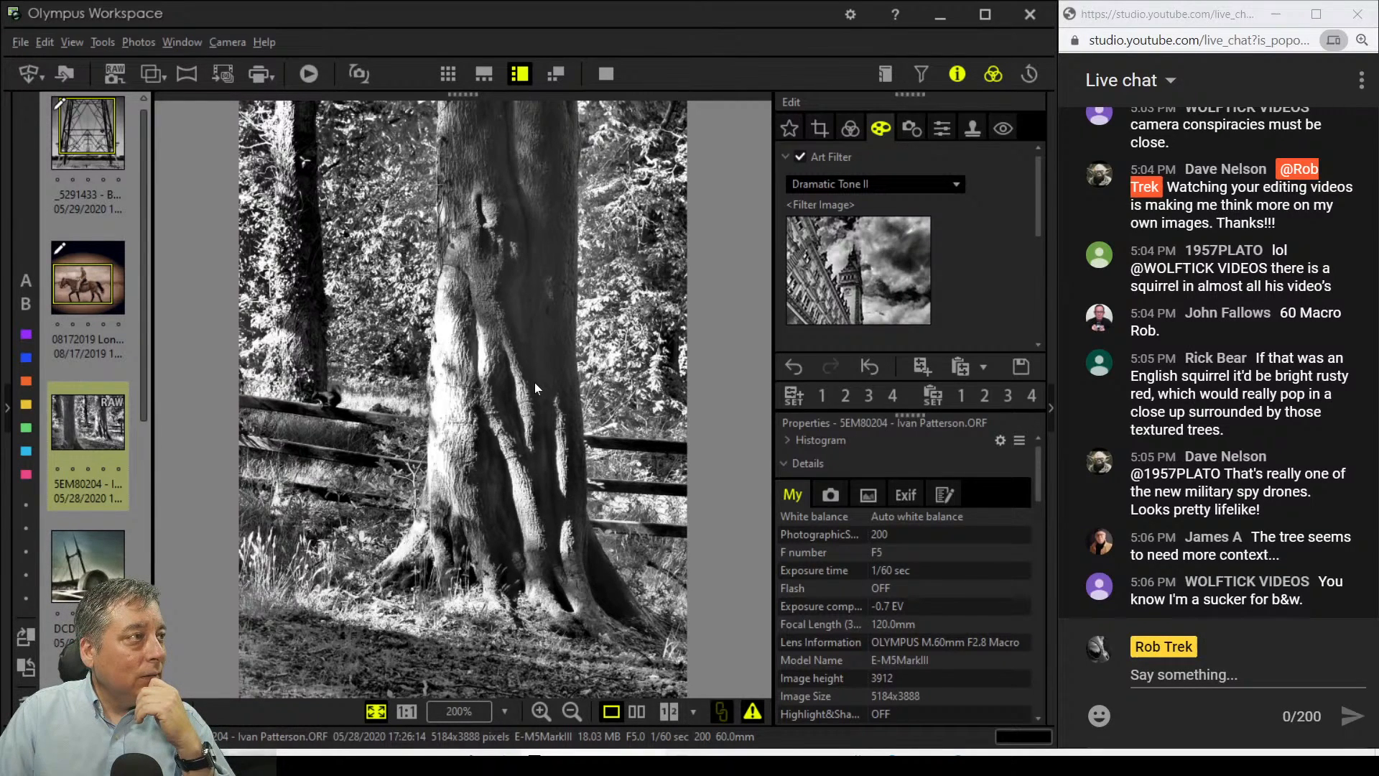
Step: Crop the photo to a 1985 x 2648 portrait frame centred on the main trunk
{"action": "left_click", "coordinate": [820, 129]}
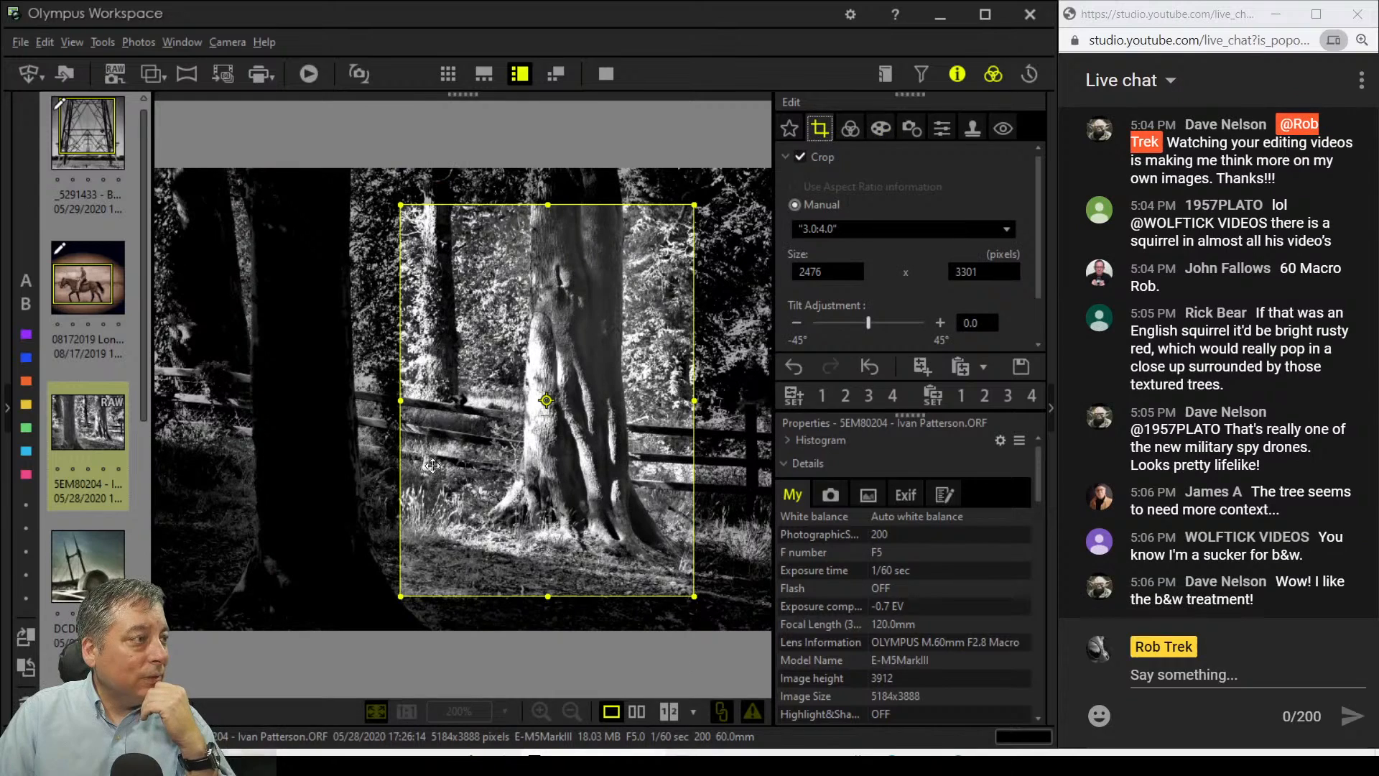
{"action": "left_click_drag", "start_coordinate": [400, 596], "coordinate": [535, 518]}
{"action": "left_click_drag", "start_coordinate": [568, 416], "coordinate": [607, 468]}
{"action": "left_click", "coordinate": [850, 128]}
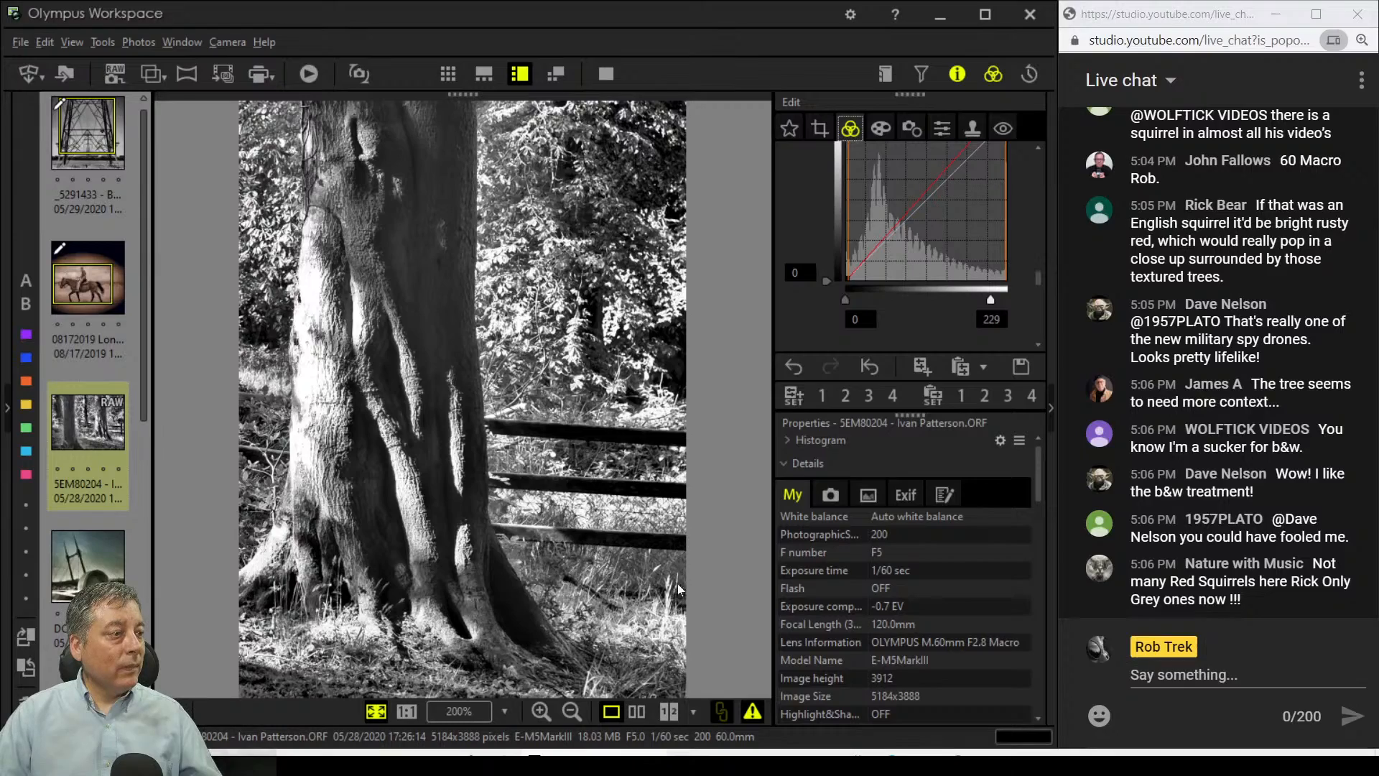
Step: Display the original colour shot beside the black-and-white edit, filling the screen
{"action": "left_click", "coordinate": [637, 711]}
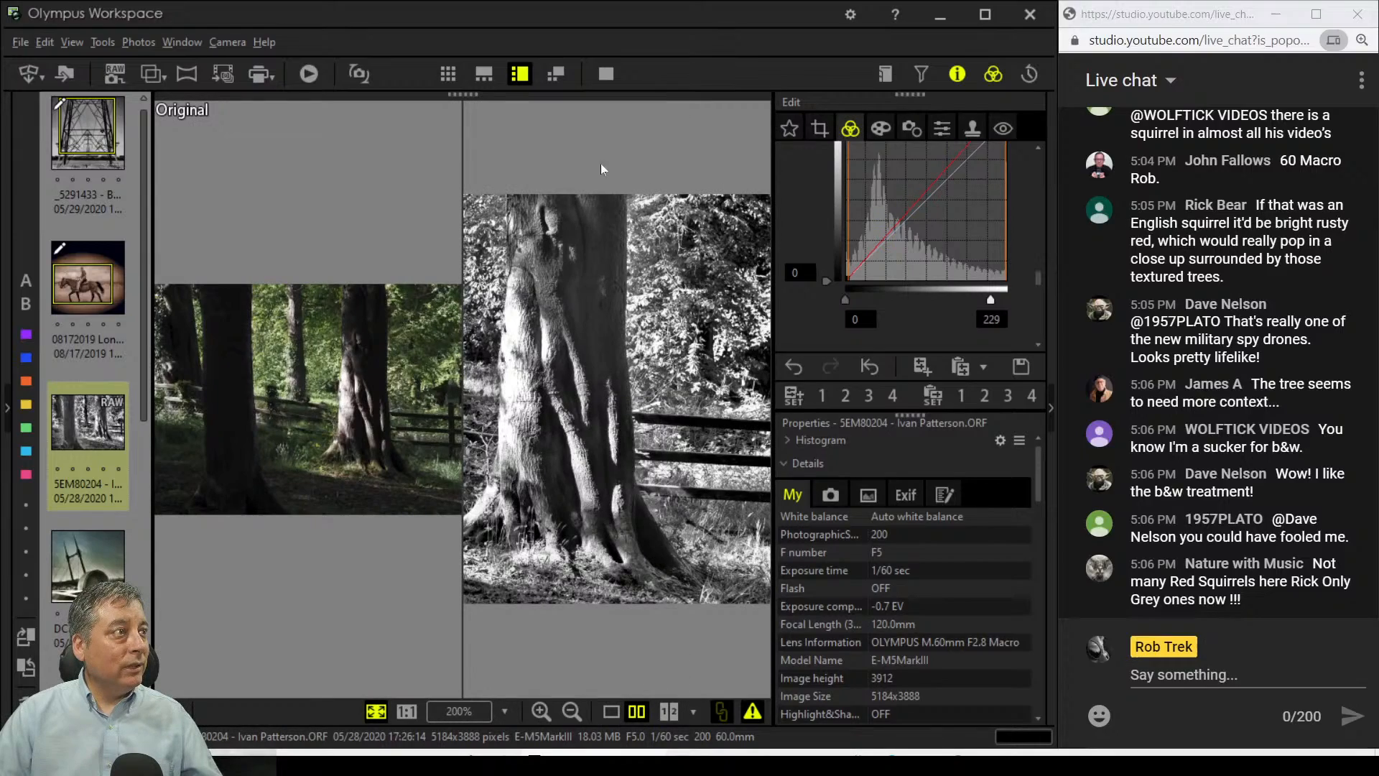
{"action": "left_click", "coordinate": [607, 74]}
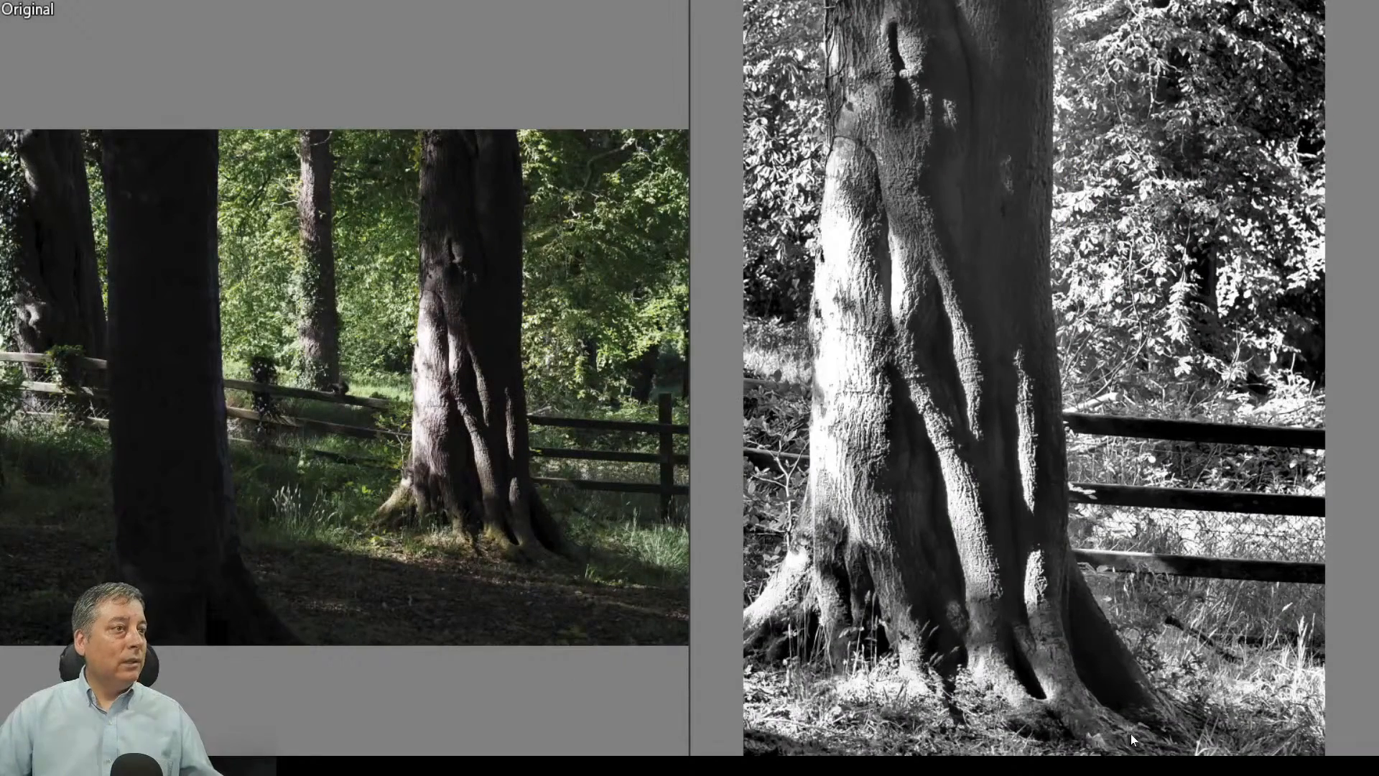
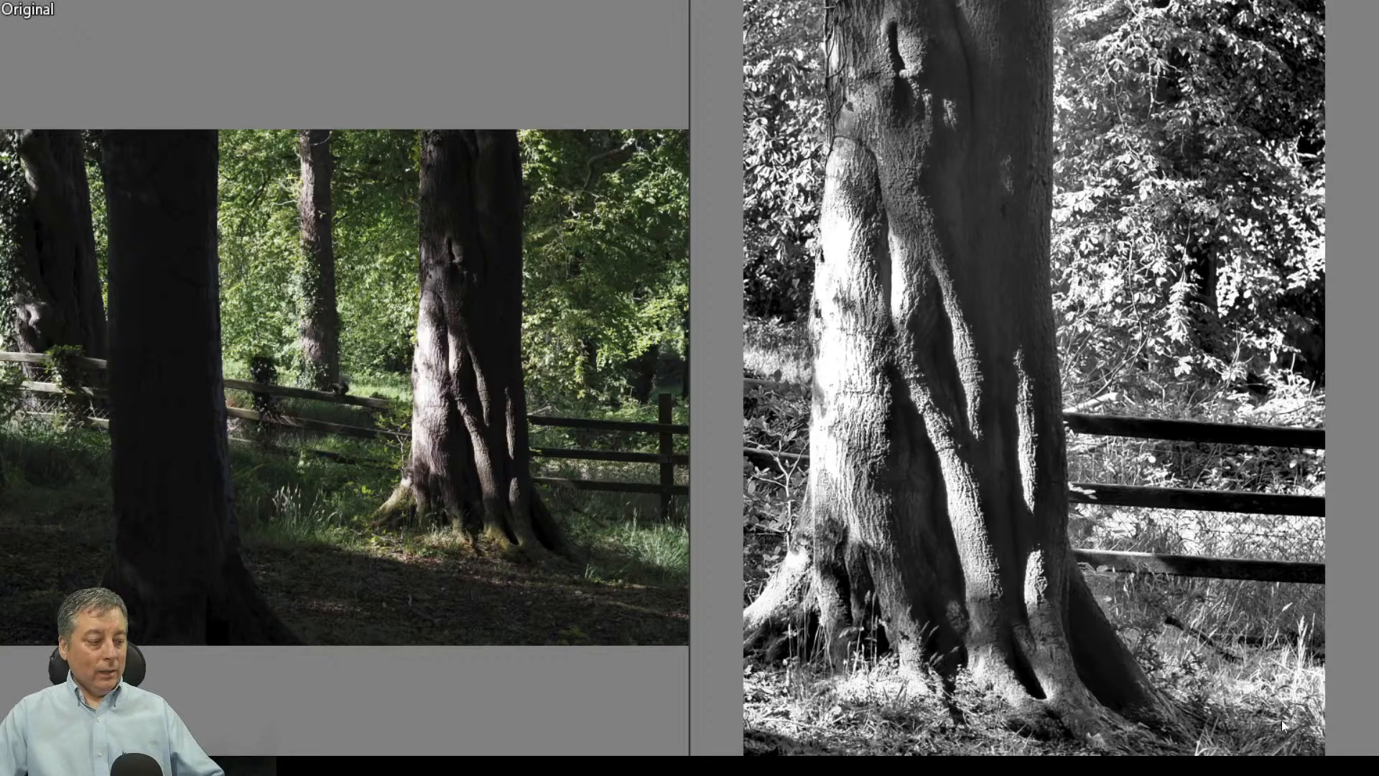
Step: Exit the full-screen before-and-after comparison of the tree photo
{"action": "key", "text": "Escape"}
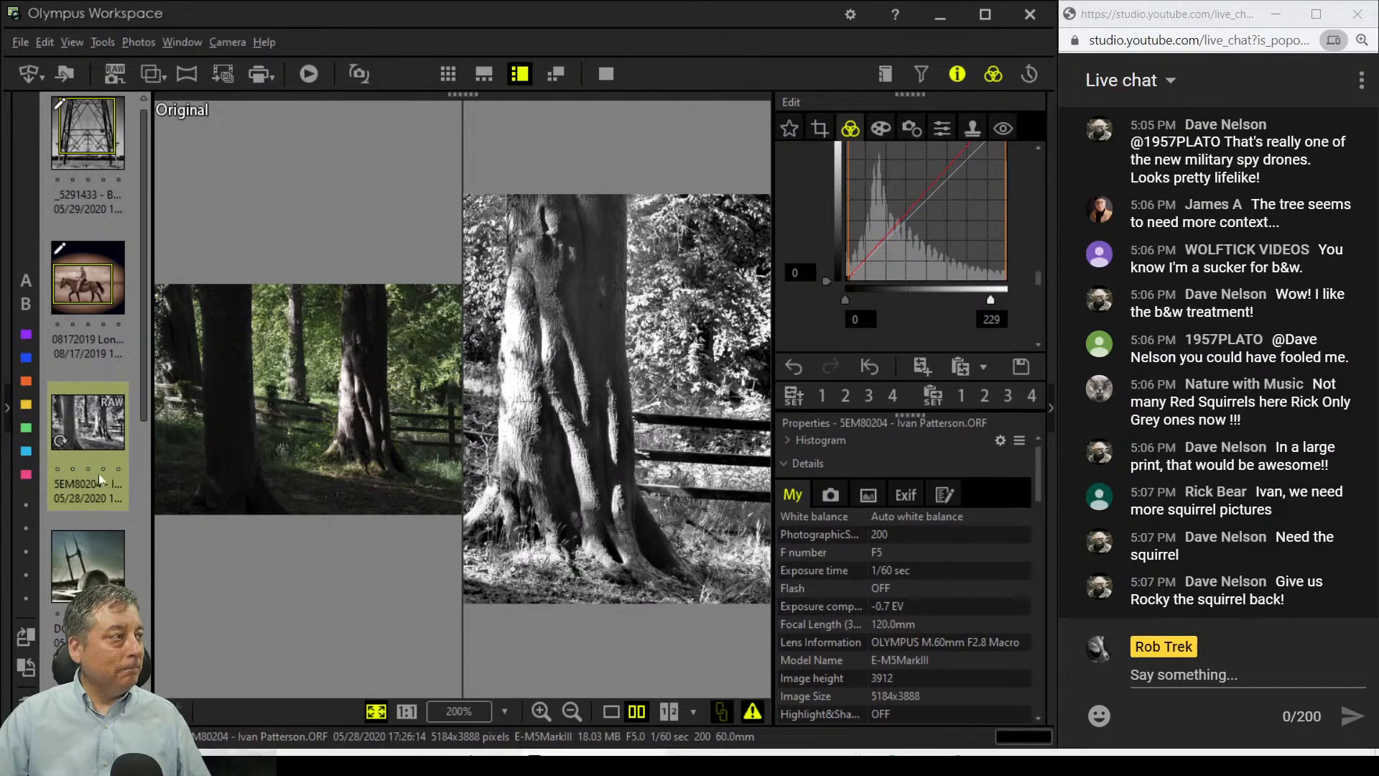
{"action": "mouse_move", "coordinate": [81, 548]}
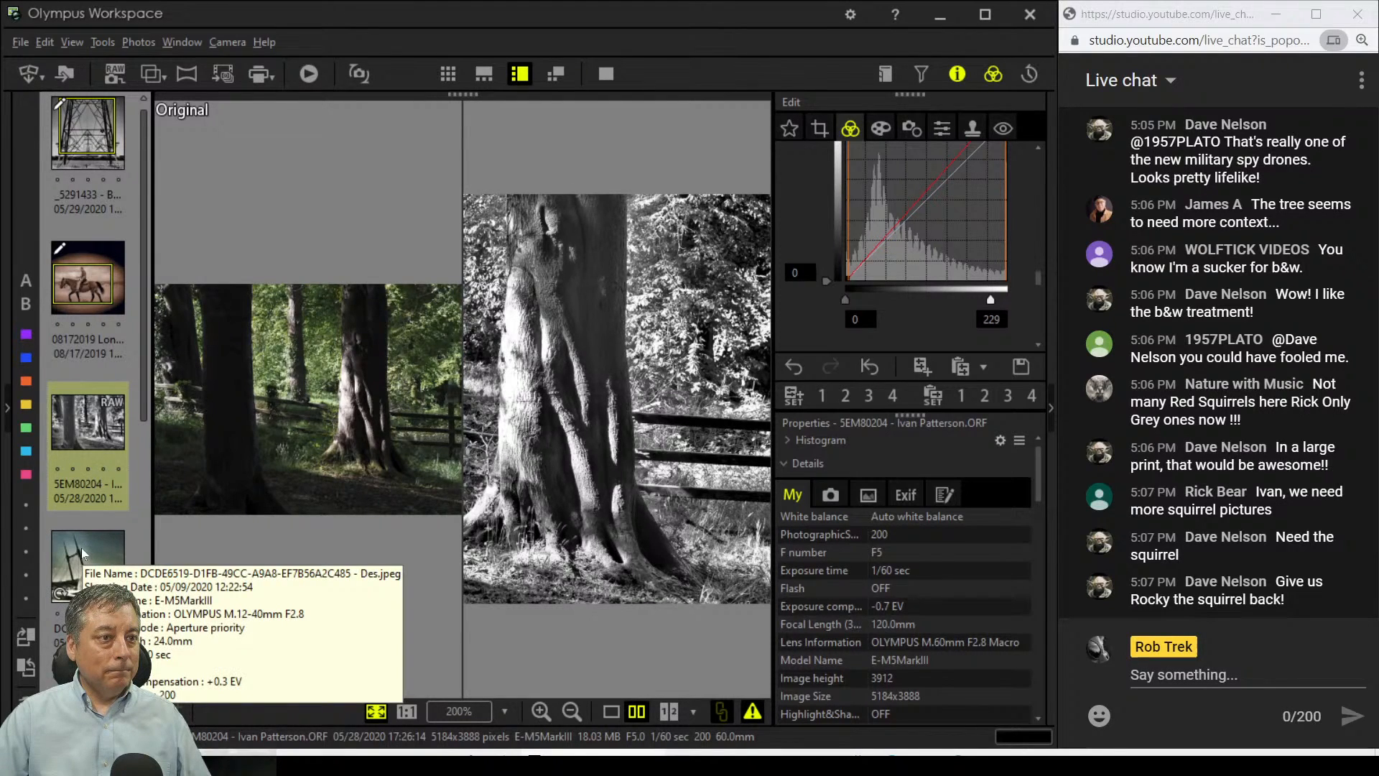
Step: Open the DCDE6519 bridge photo in single view and inspect the lower pillar at 1:1
{"action": "left_click", "coordinate": [80, 549]}
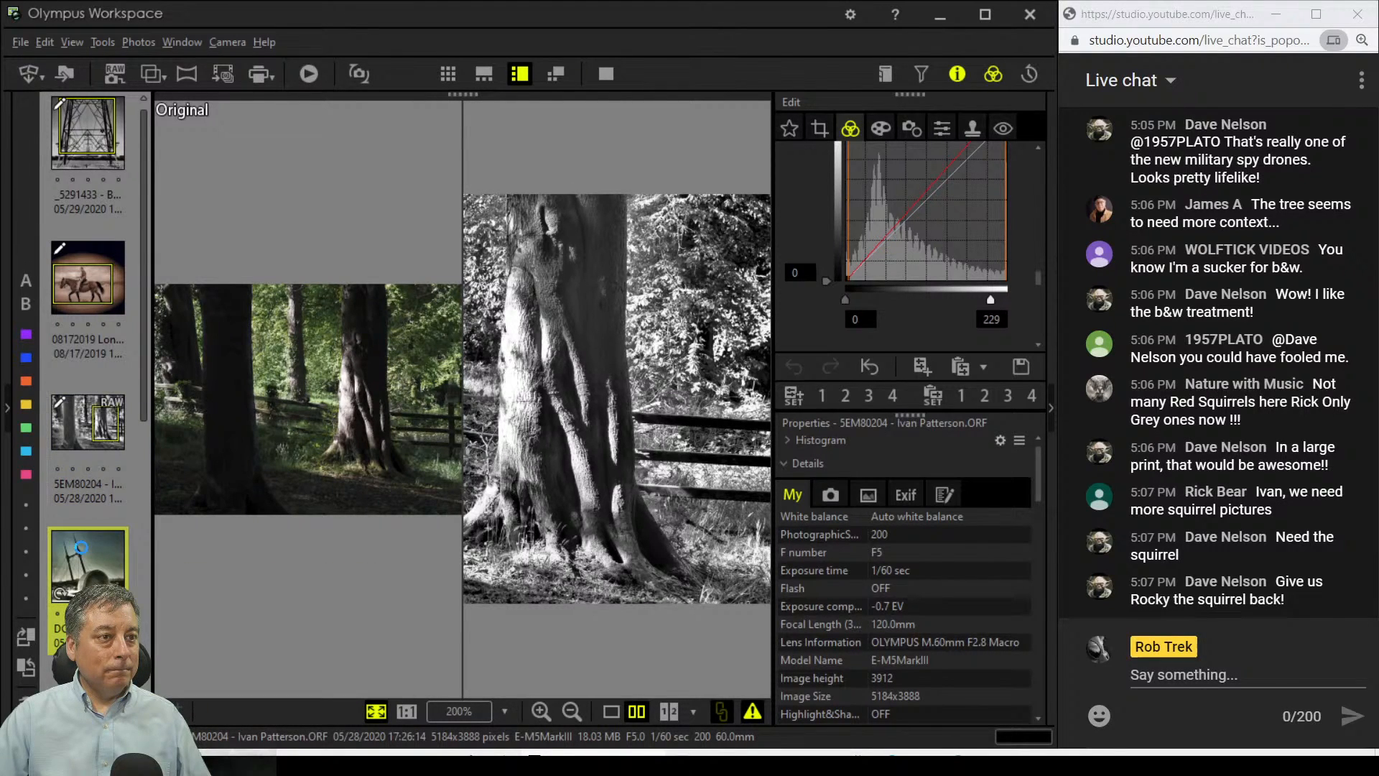
{"action": "left_click", "coordinate": [615, 712]}
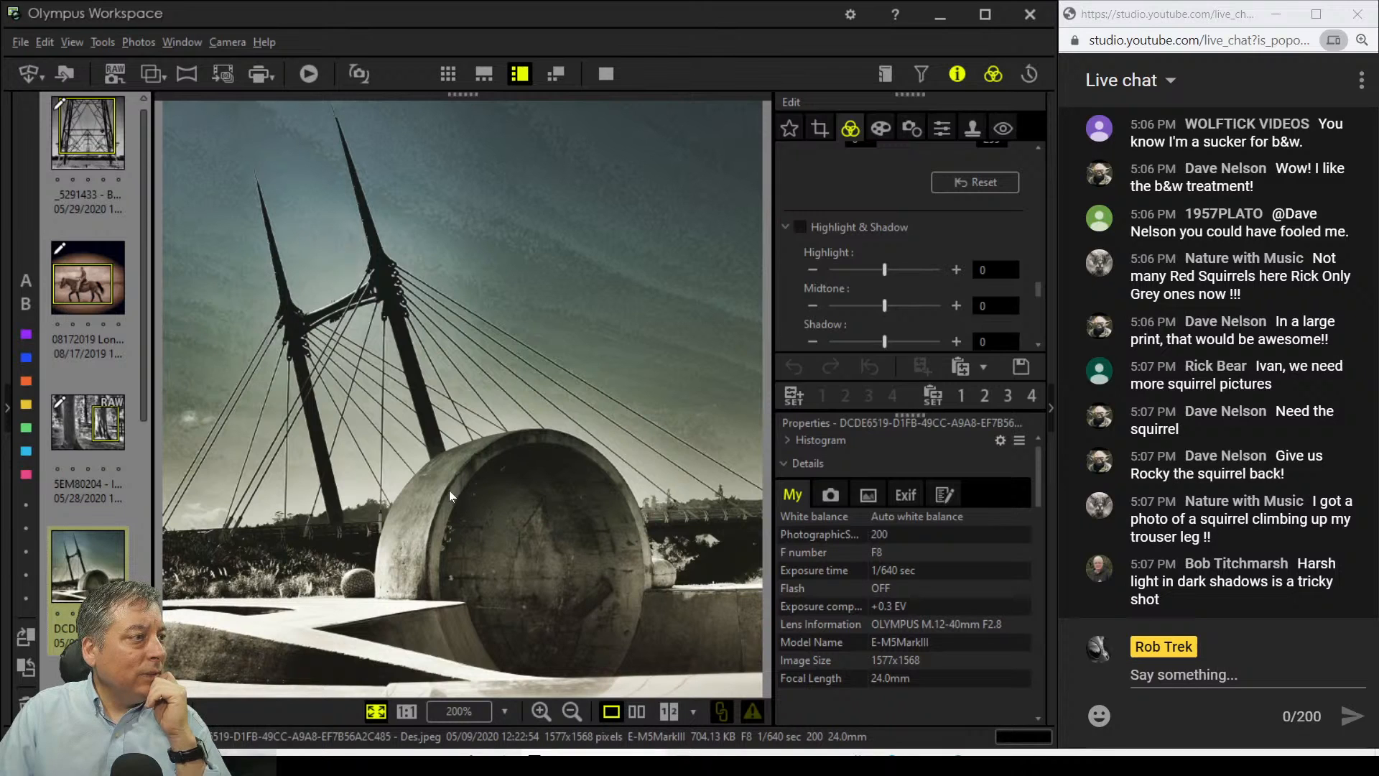
{"action": "left_click", "coordinate": [397, 330]}
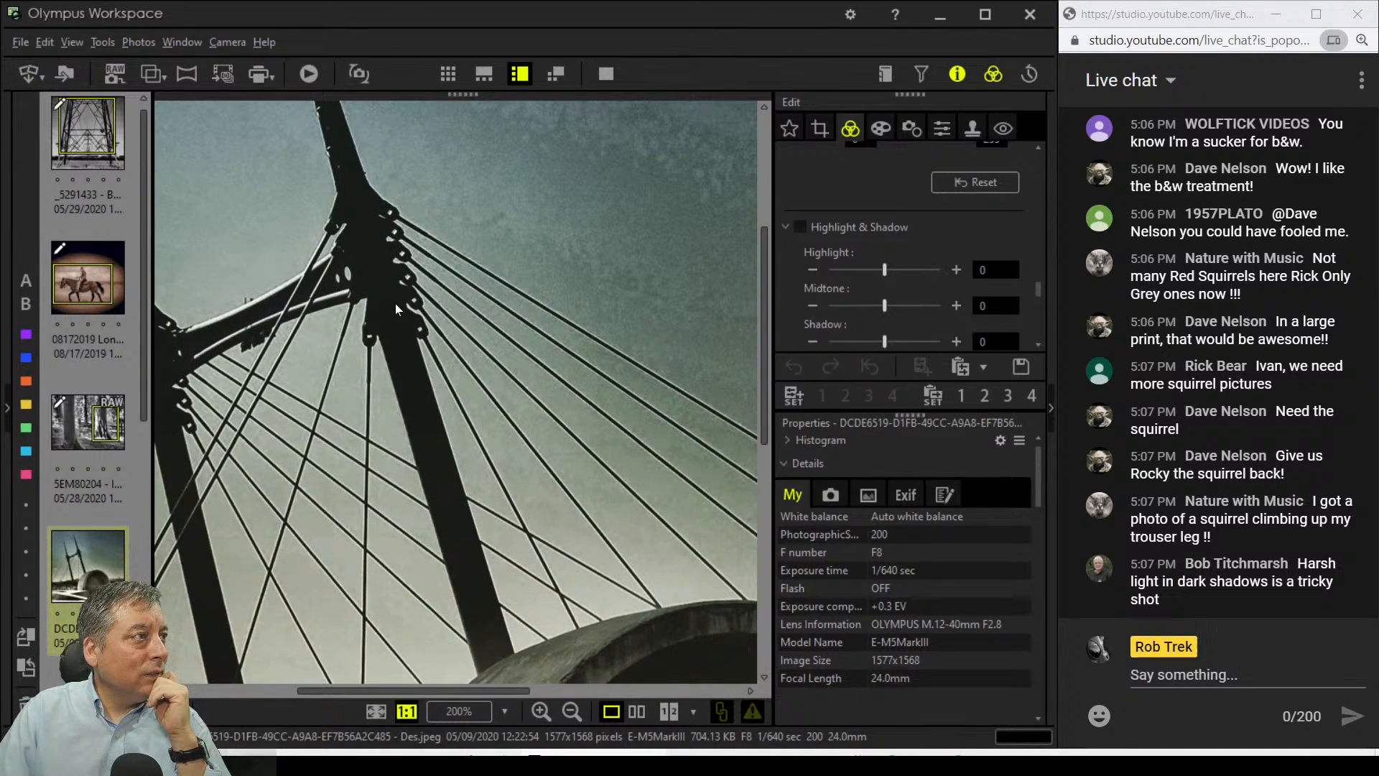
{"action": "left_click_drag", "start_coordinate": [408, 485], "coordinate": [556, 348]}
{"action": "left_click_drag", "start_coordinate": [454, 564], "coordinate": [513, 494]}
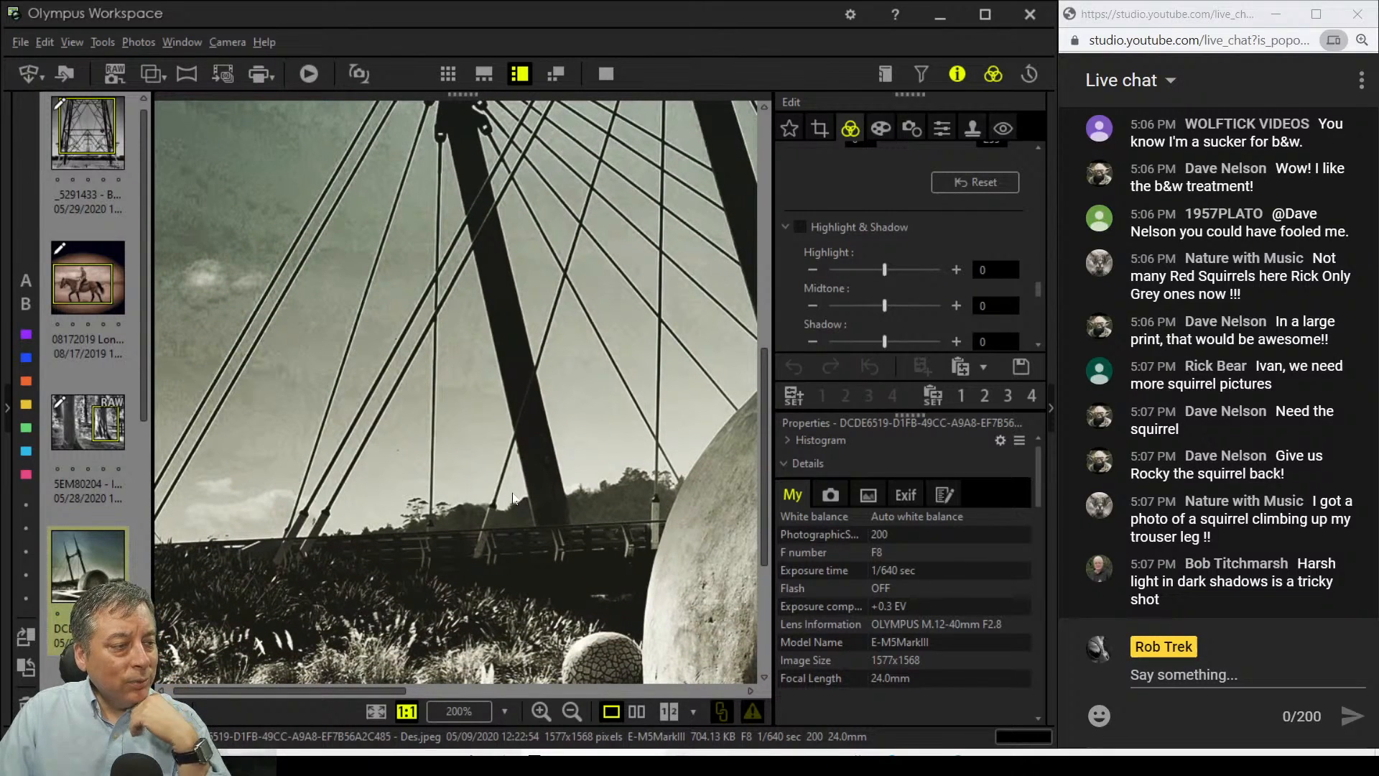
{"action": "left_click_drag", "start_coordinate": [489, 555], "coordinate": [497, 593]}
{"action": "double_click", "coordinate": [577, 584]}
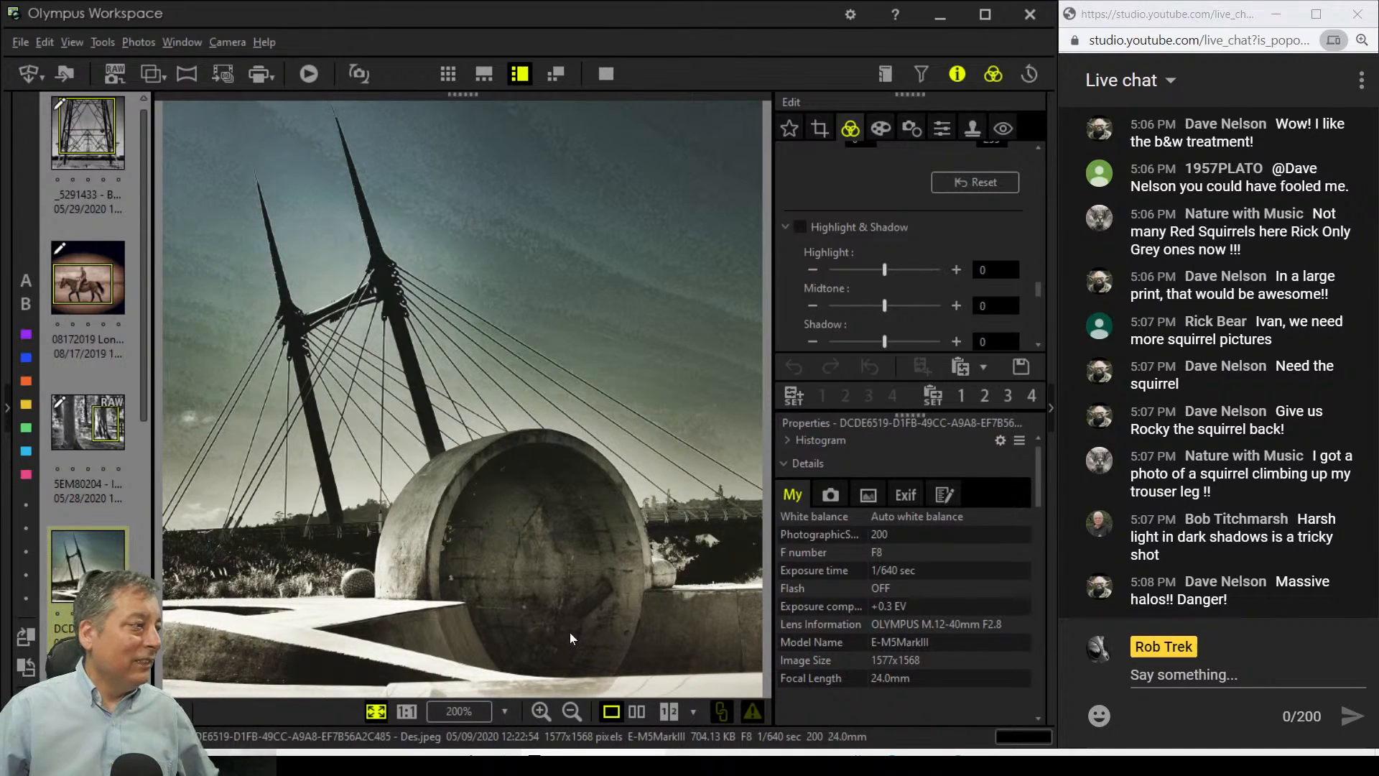
Step: Zoom the bridge photo to 1:1 again and pan to the concrete cylinder's left side
{"action": "left_click", "coordinate": [380, 596]}
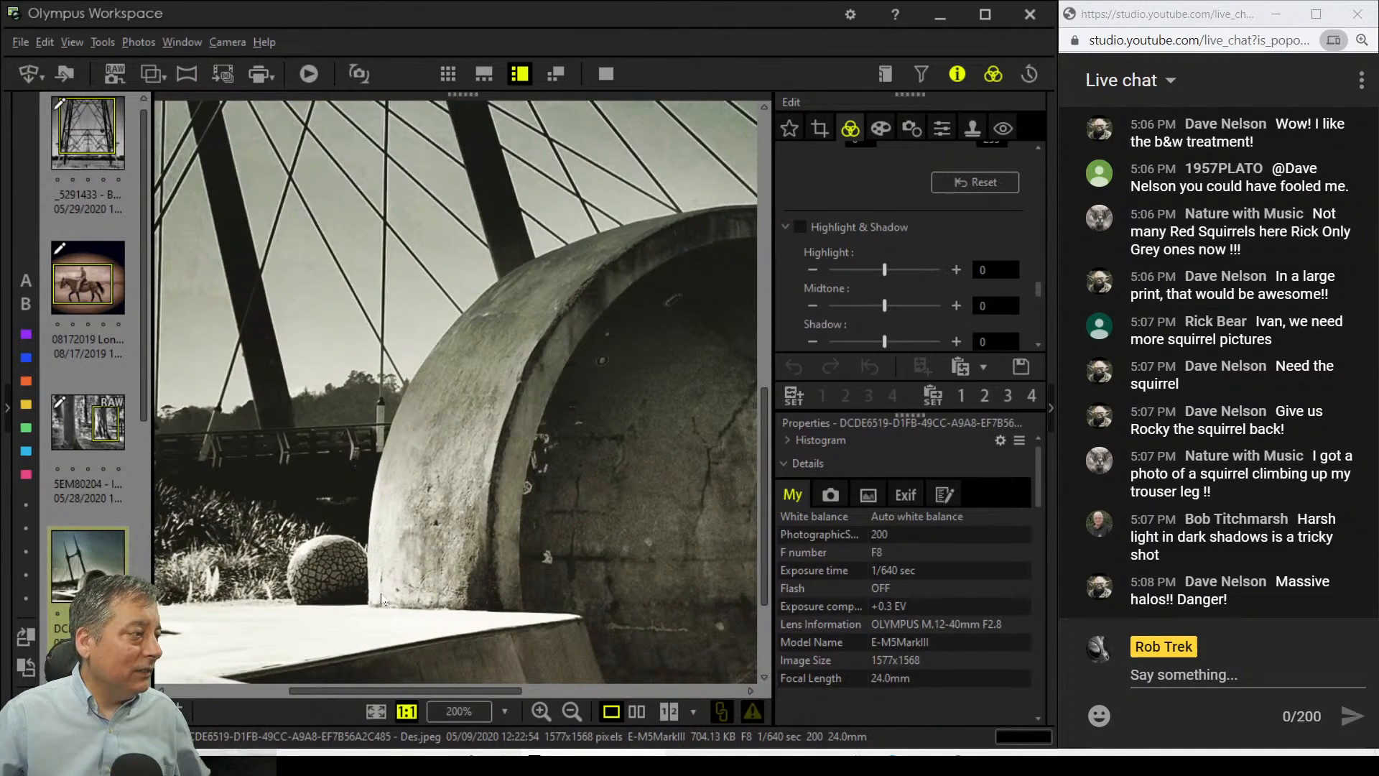
{"action": "left_click_drag", "start_coordinate": [626, 589], "coordinate": [295, 427]}
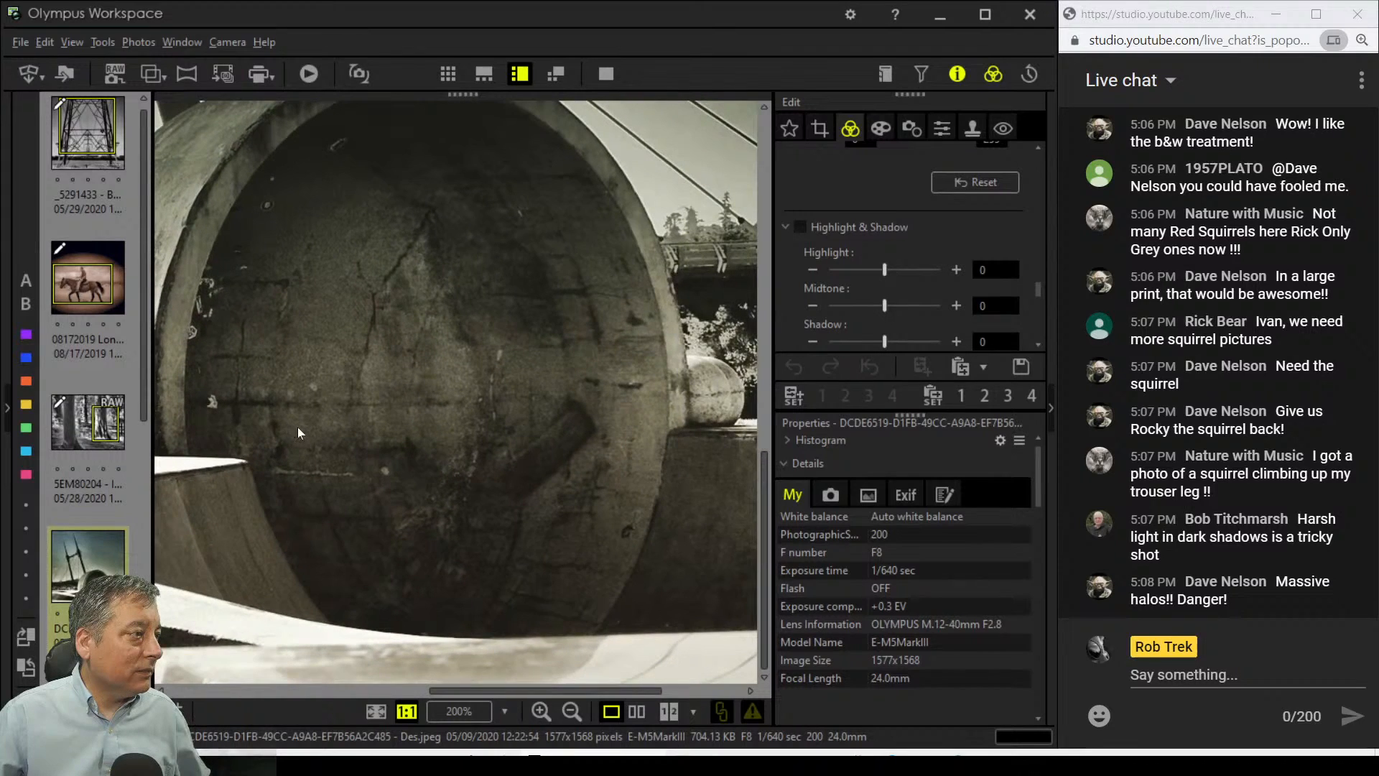
{"action": "left_click_drag", "start_coordinate": [480, 528], "coordinate": [589, 577]}
{"action": "left_click_drag", "start_coordinate": [518, 446], "coordinate": [557, 498]}
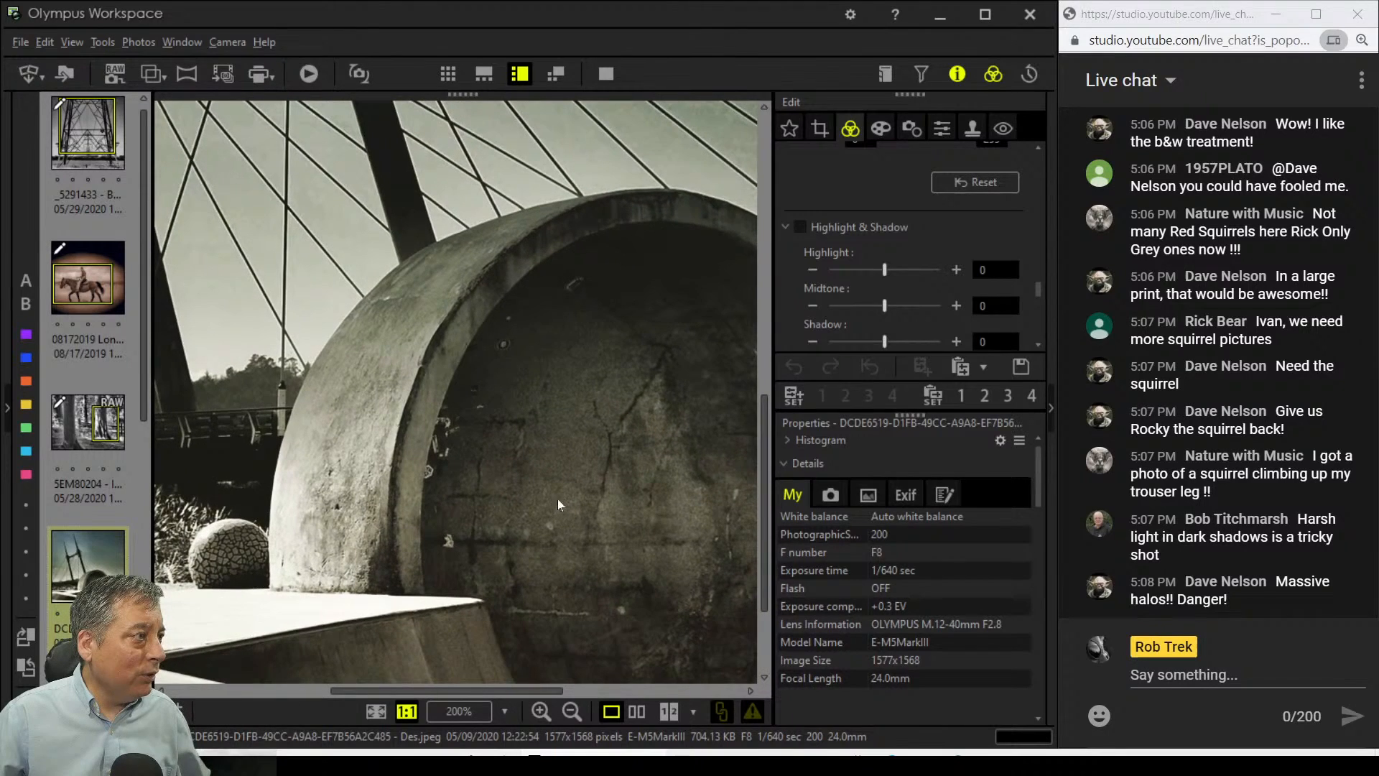
Step: Check the sky's grain at 1:1, then fit the whole bridge photo in the window
{"action": "double_click", "coordinate": [487, 472]}
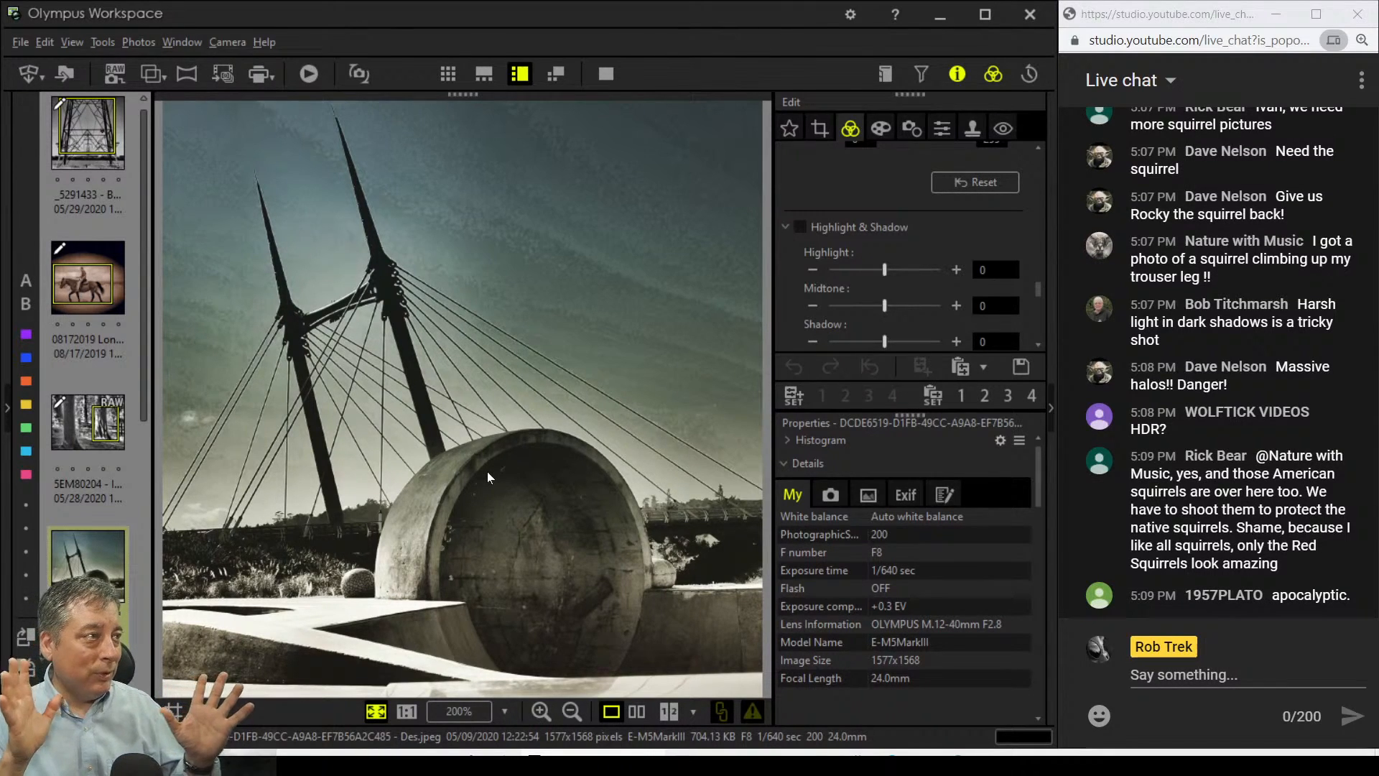
{"action": "left_click", "coordinate": [530, 230]}
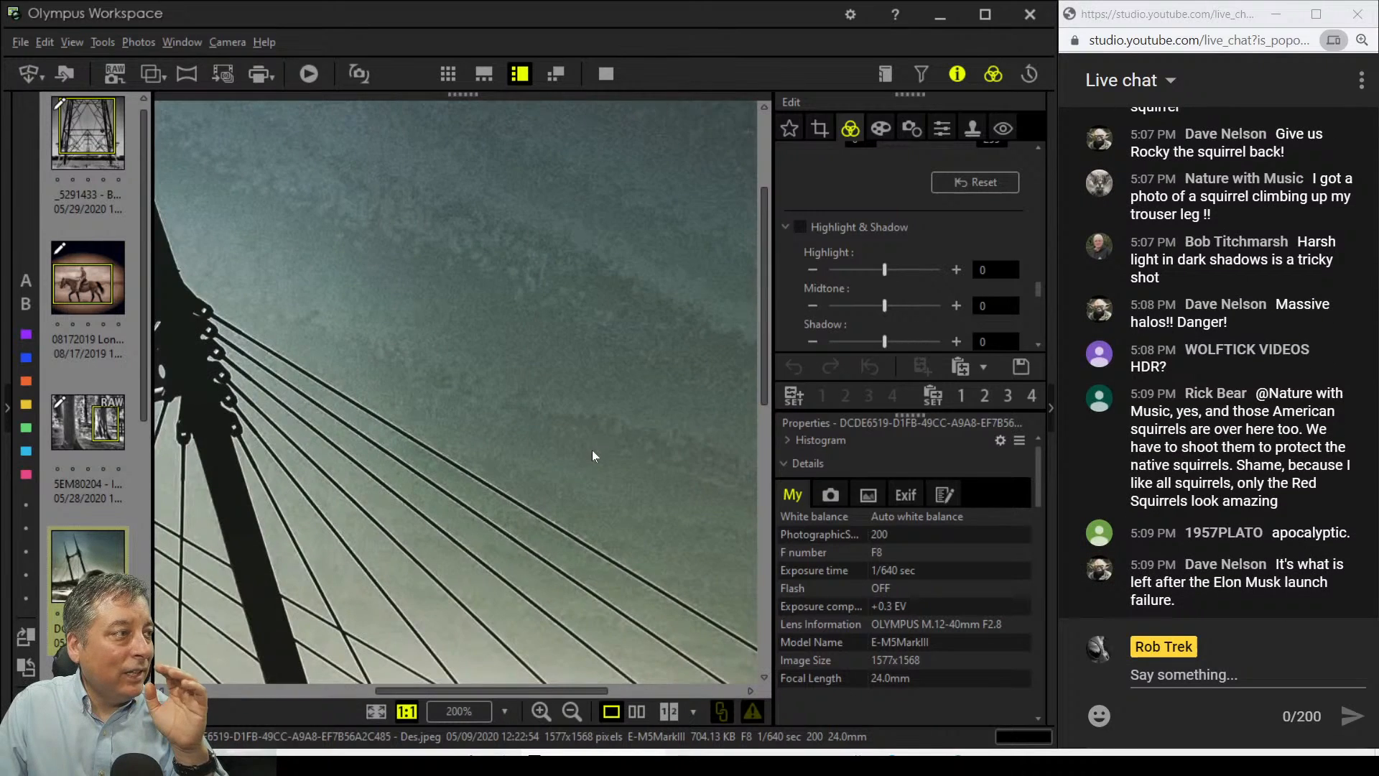
{"action": "left_click_drag", "start_coordinate": [594, 456], "coordinate": [480, 349]}
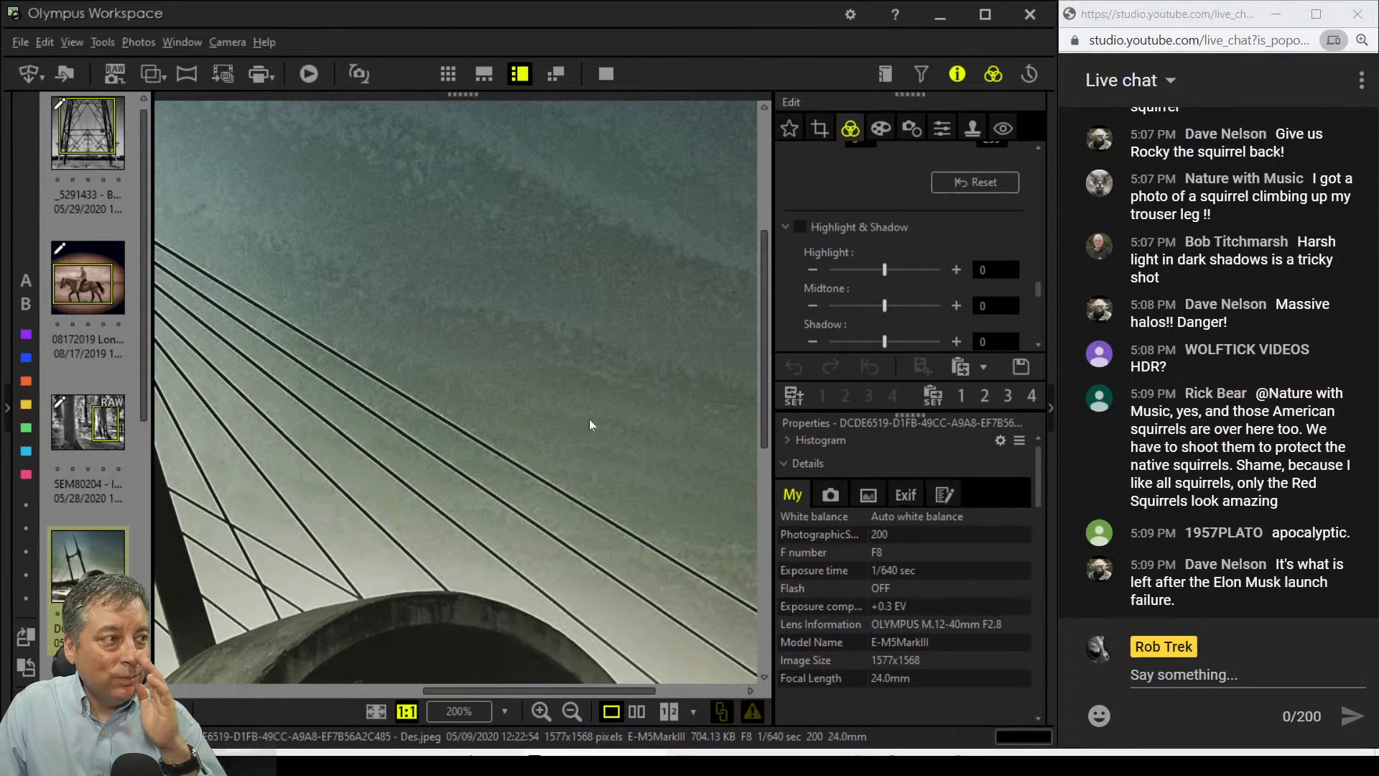
{"action": "left_click_drag", "start_coordinate": [609, 411], "coordinate": [480, 390]}
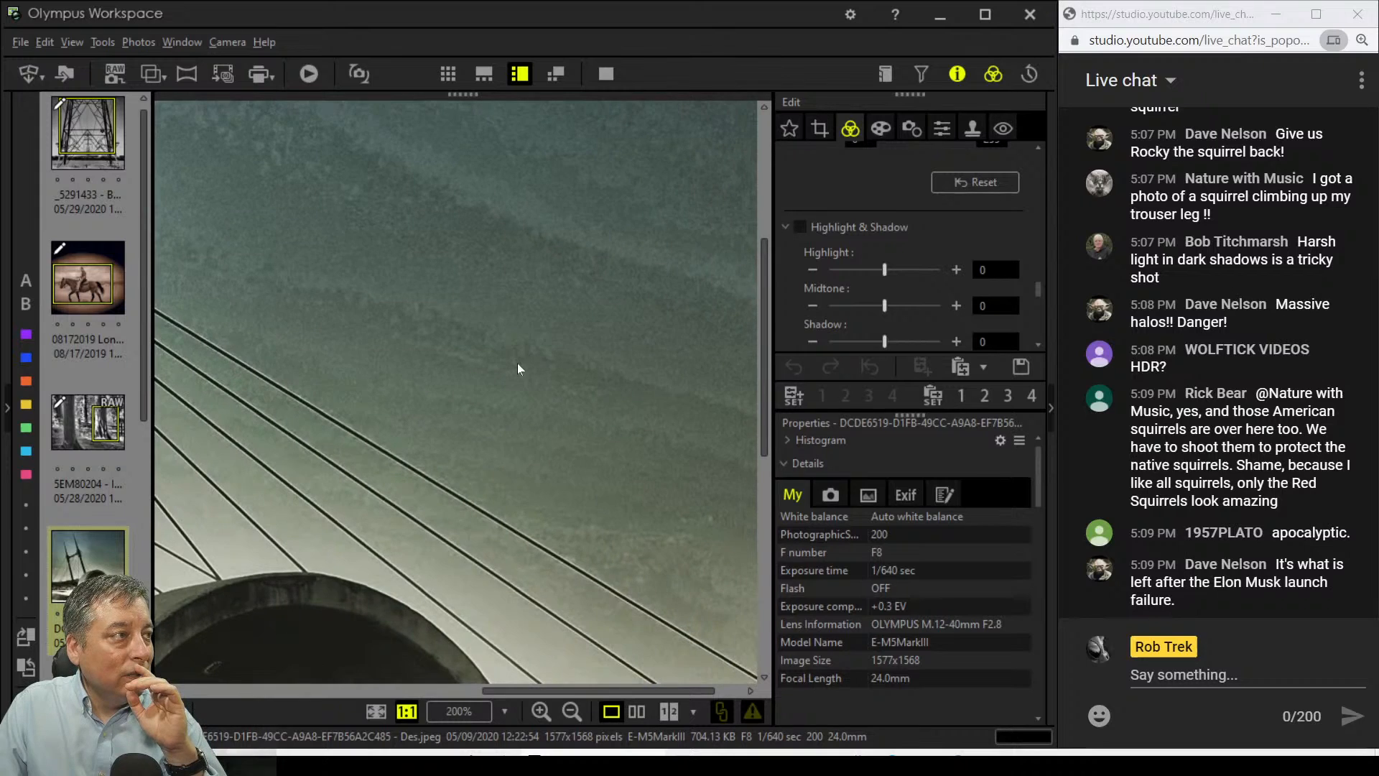
{"action": "left_click", "coordinate": [517, 363]}
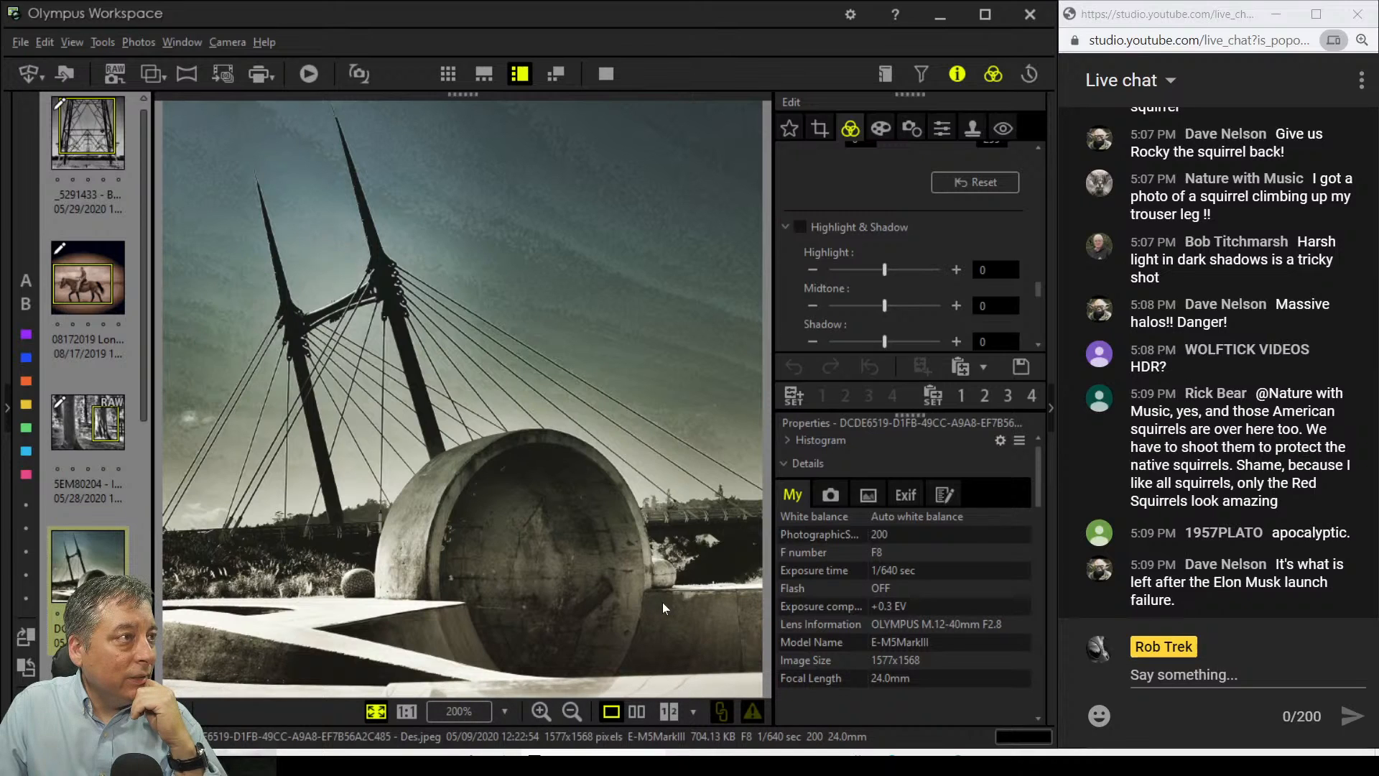
Step: Crop a little off the bridge photo's right and bottom edges
{"action": "left_click", "coordinate": [834, 127]}
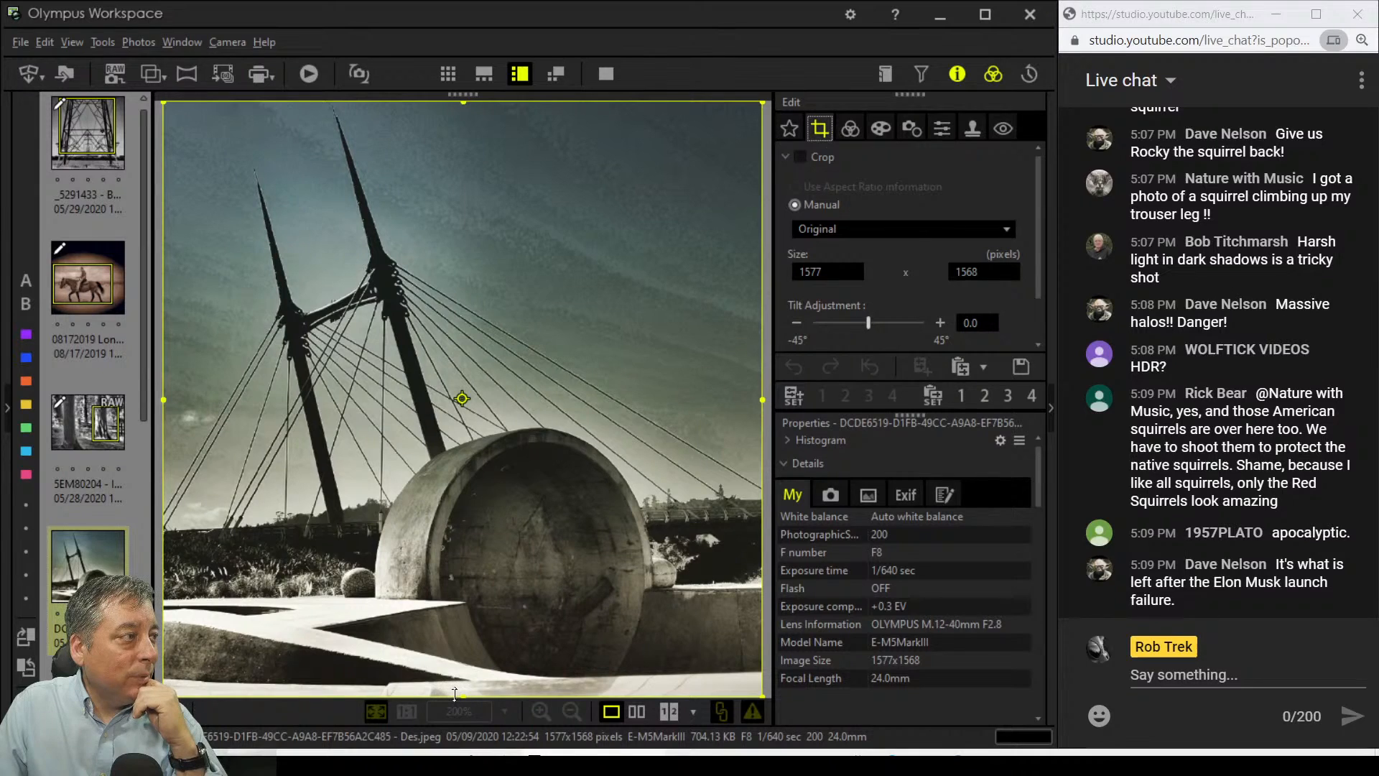
{"action": "left_click_drag", "start_coordinate": [762, 696], "coordinate": [754, 669]}
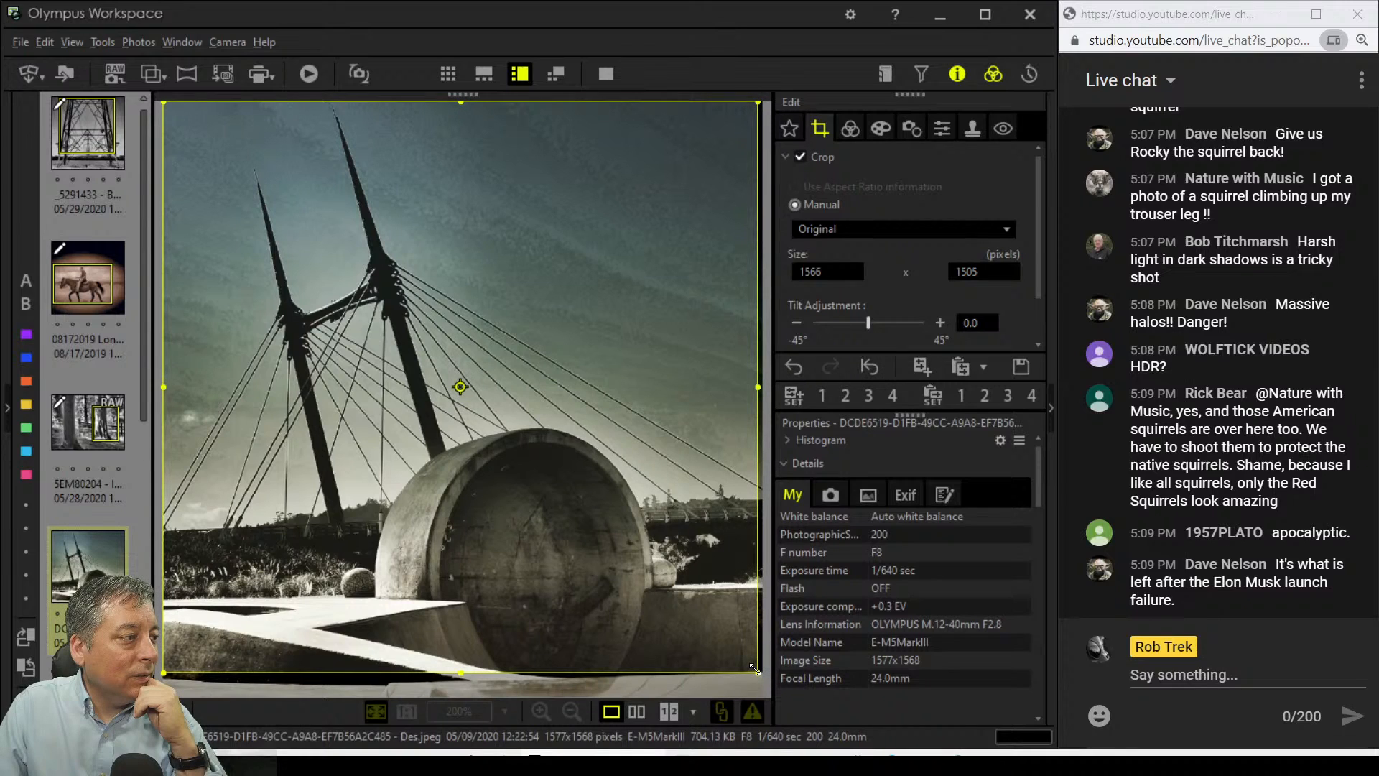
{"action": "left_click", "coordinate": [850, 130]}
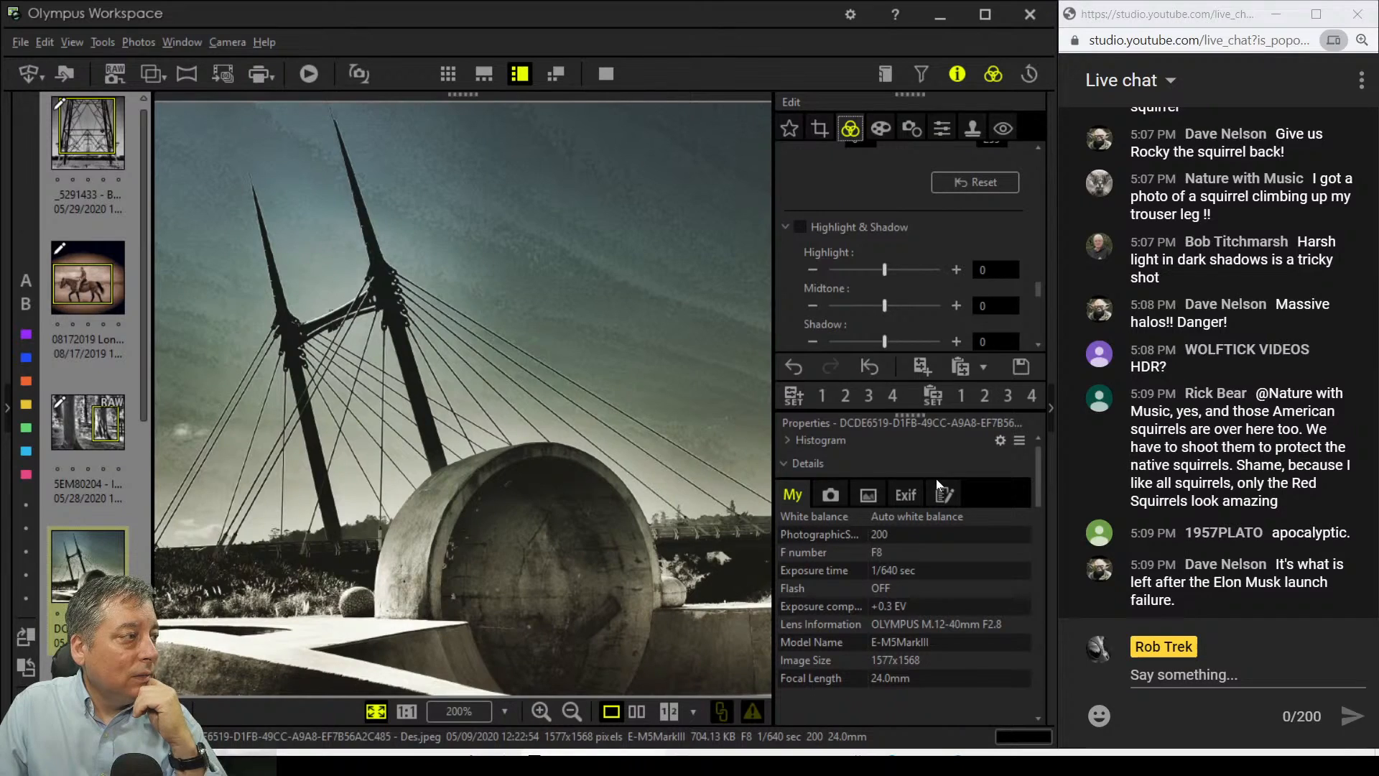
{"action": "left_click", "coordinate": [884, 127]}
{"action": "left_click", "coordinate": [854, 127]}
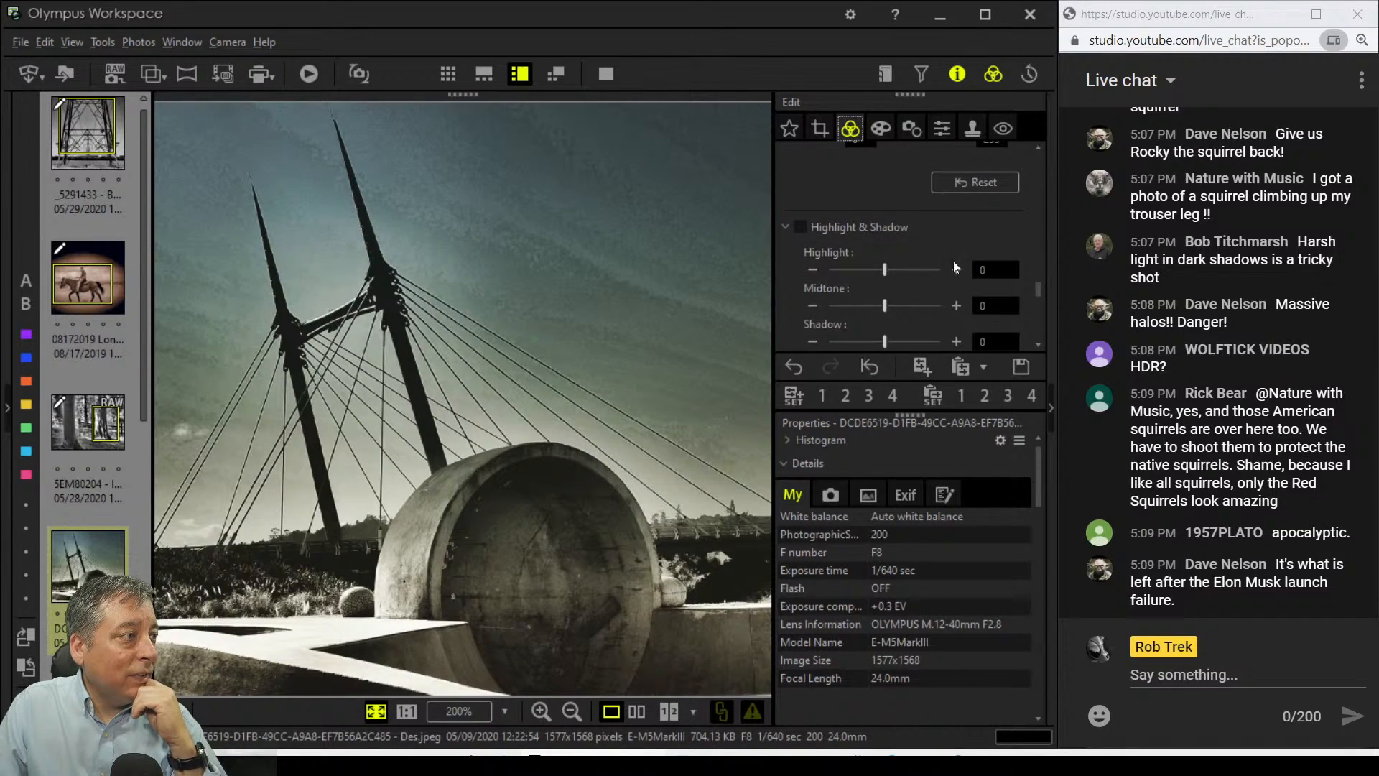
Step: Lower the bridge photo's saturation to -19
{"action": "scroll", "coordinate": [1038, 280], "scroll_direction": "down", "scroll_amount": 3}
{"action": "left_click_drag", "start_coordinate": [1040, 244], "coordinate": [1025, 132]}
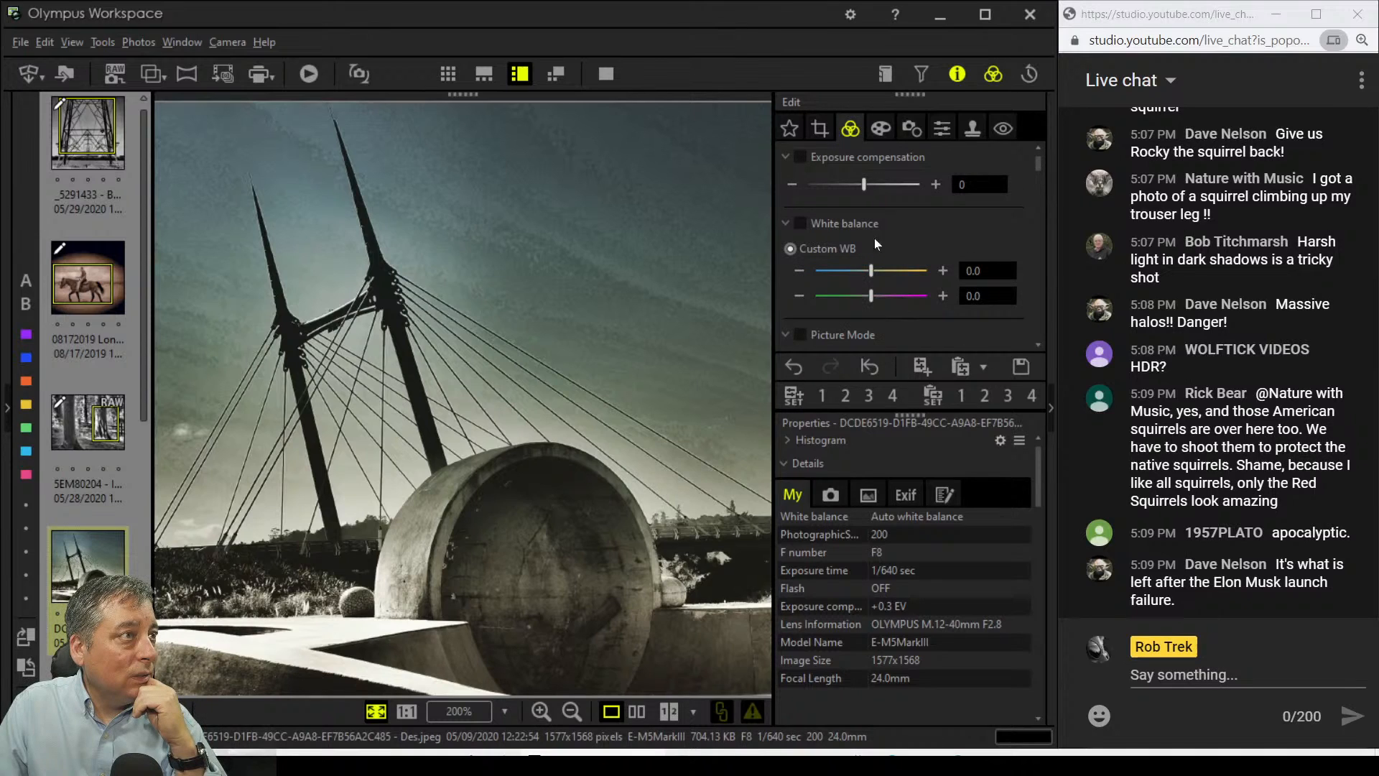
{"action": "left_click", "coordinate": [784, 156]}
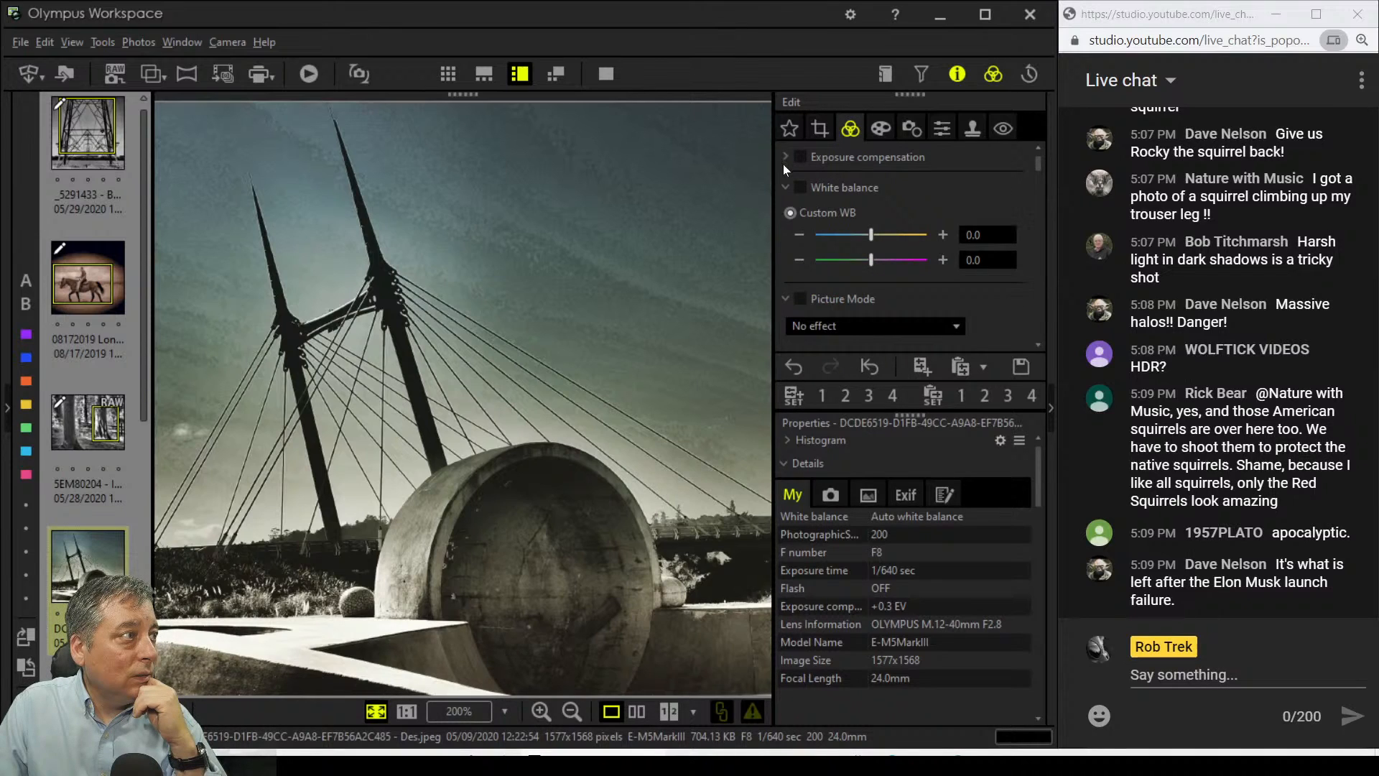
{"action": "scroll", "coordinate": [792, 224], "scroll_direction": "down", "scroll_amount": 10}
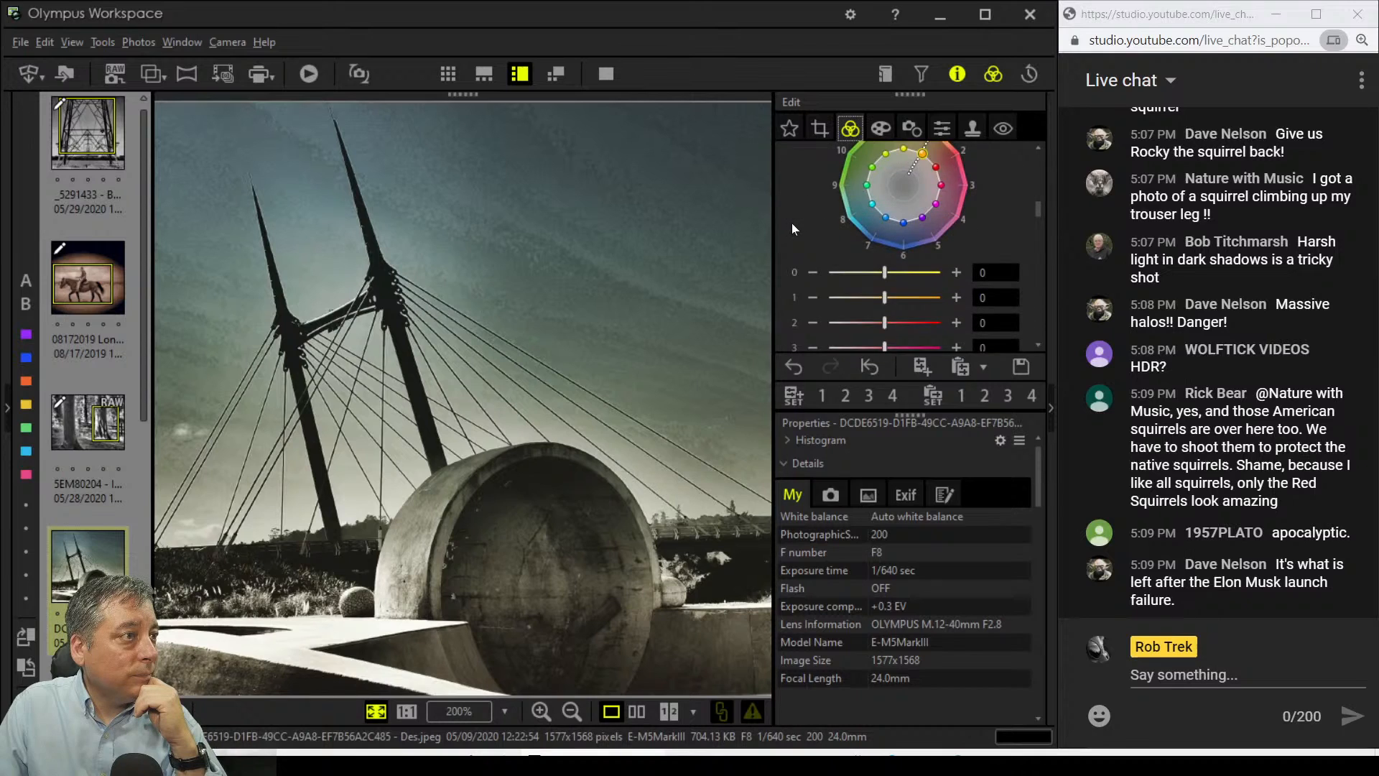
{"action": "scroll", "coordinate": [792, 225], "scroll_direction": "down", "scroll_amount": 5}
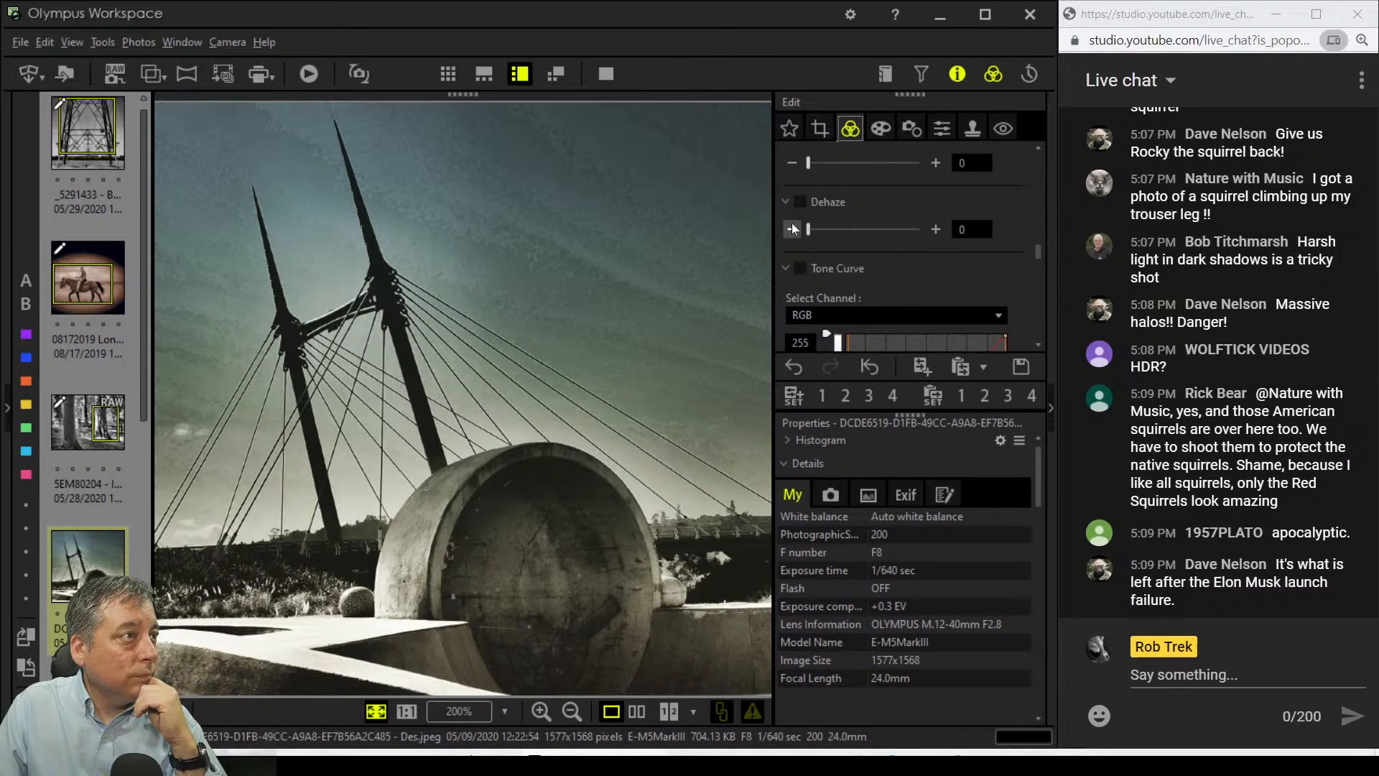
{"action": "scroll", "coordinate": [792, 223], "scroll_direction": "down", "scroll_amount": 4}
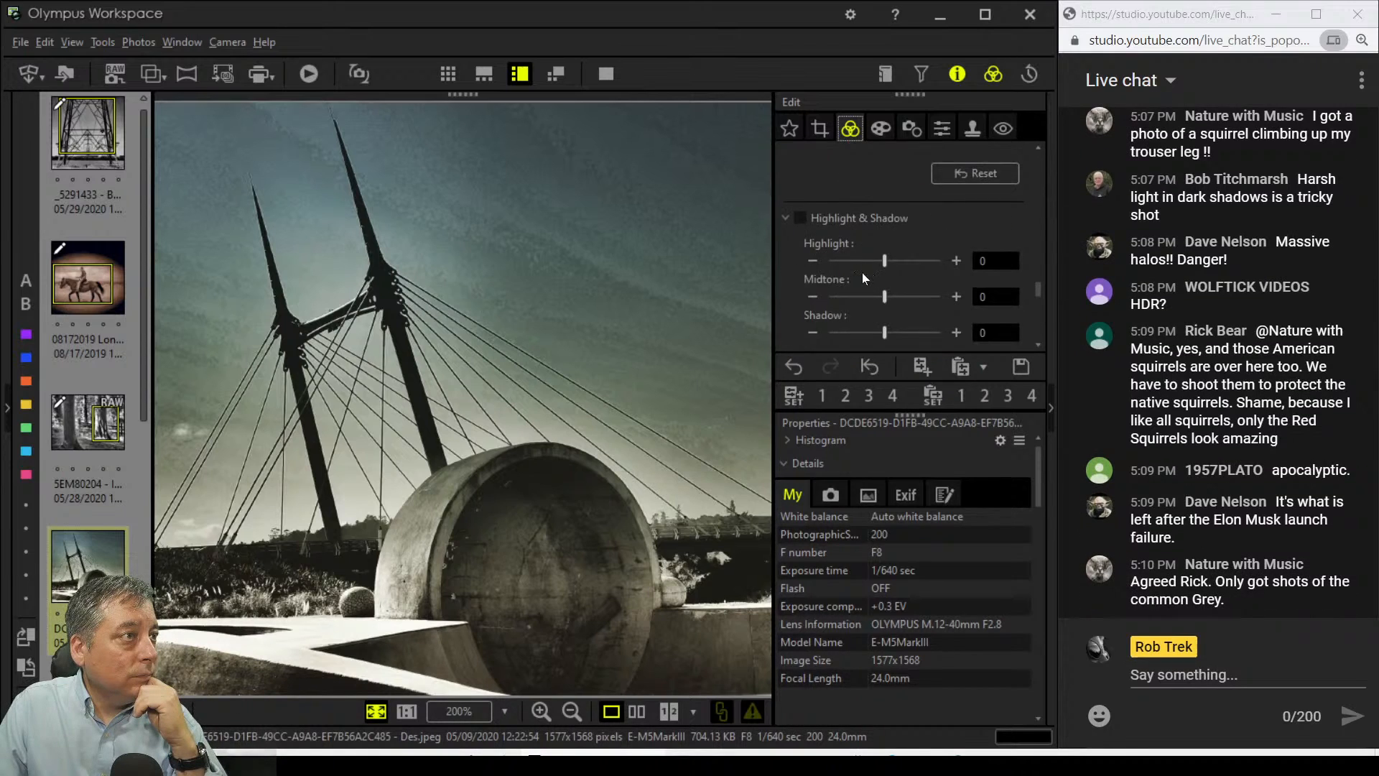
{"action": "scroll", "coordinate": [862, 272], "scroll_direction": "down", "scroll_amount": 1}
{"action": "scroll", "coordinate": [859, 278], "scroll_direction": "down", "scroll_amount": 3}
{"action": "mouse_move", "coordinate": [867, 316]}
{"action": "left_mouse_down"}
{"action": "mouse_move", "coordinate": [805, 317]}
{"action": "mouse_move", "coordinate": [852, 321]}
{"action": "left_mouse_up"}
{"action": "left_click_drag", "start_coordinate": [854, 321], "coordinate": [857, 320]}
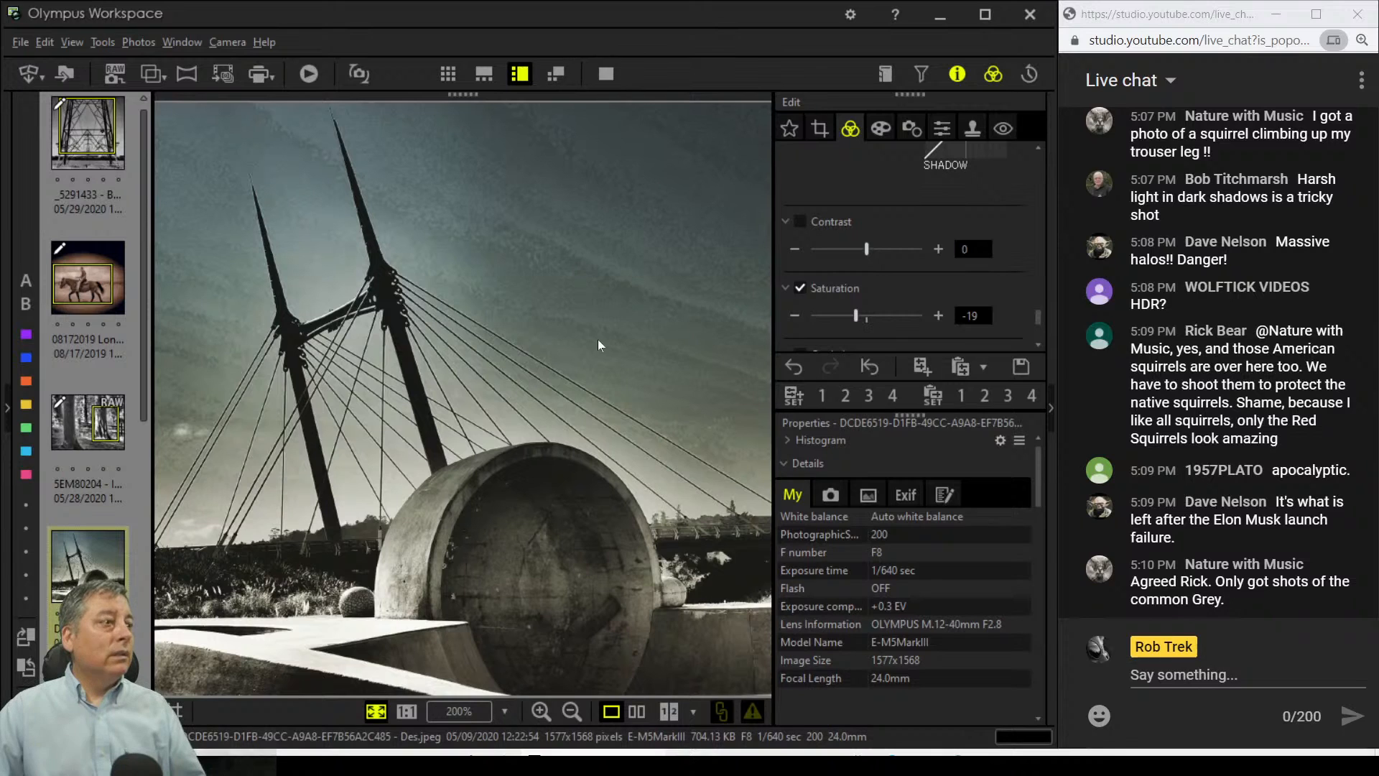
{"action": "left_click", "coordinate": [636, 711]}
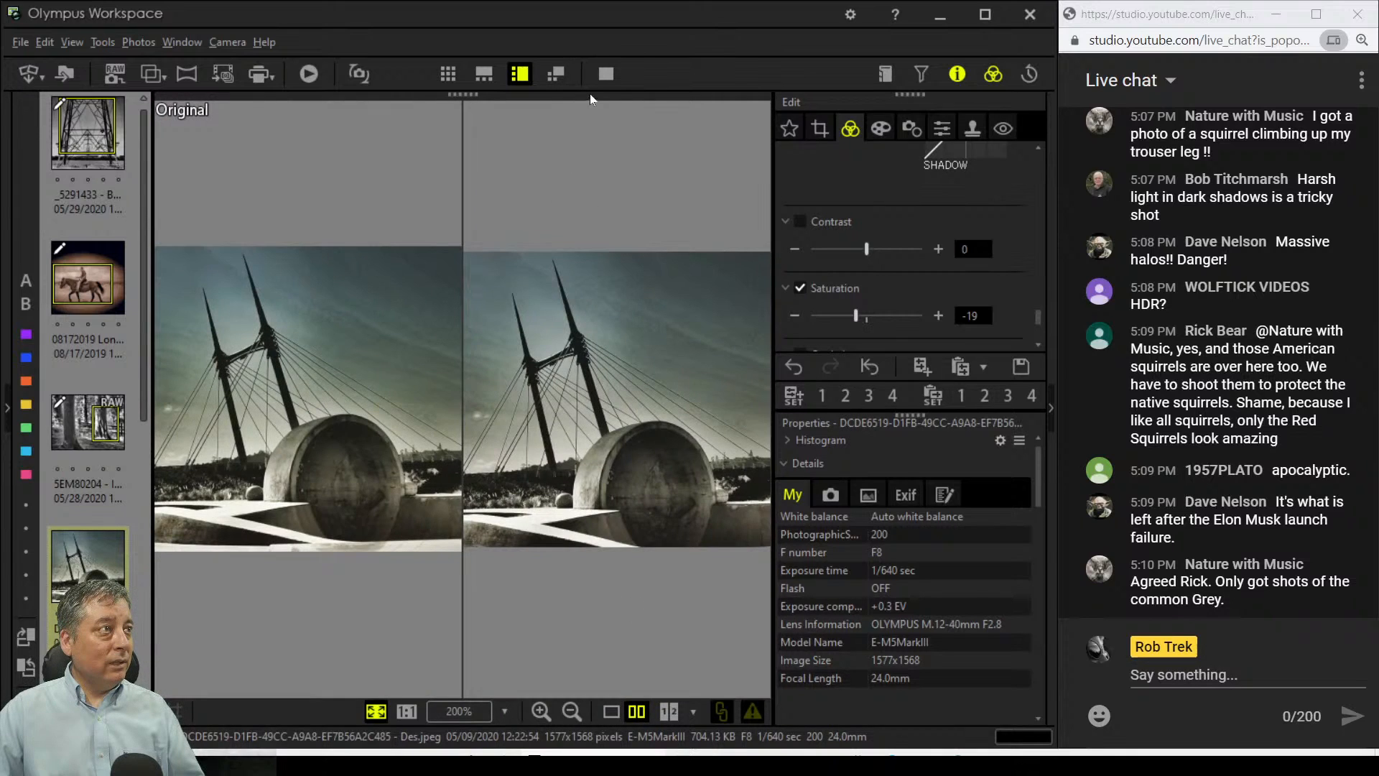
{"action": "left_click", "coordinate": [605, 75]}
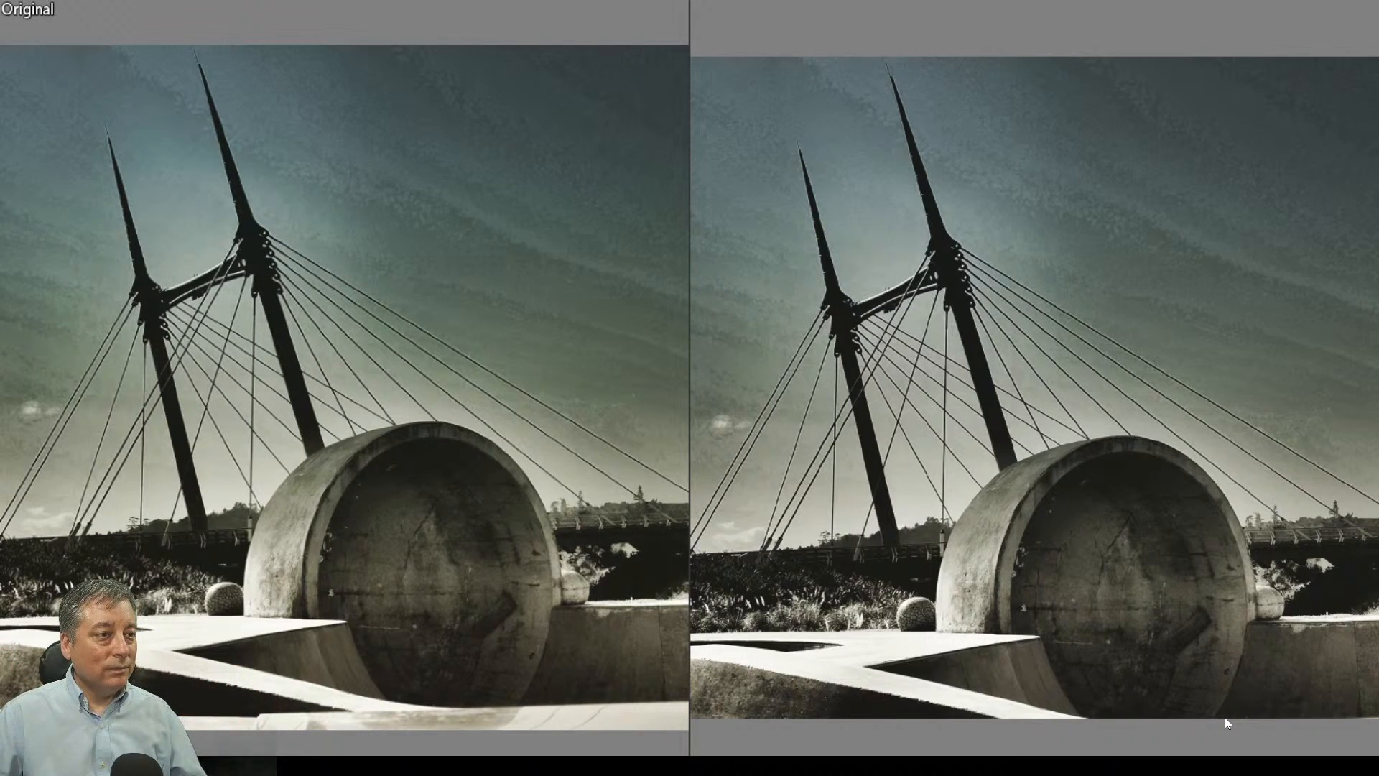
{"action": "key", "text": "Escape"}
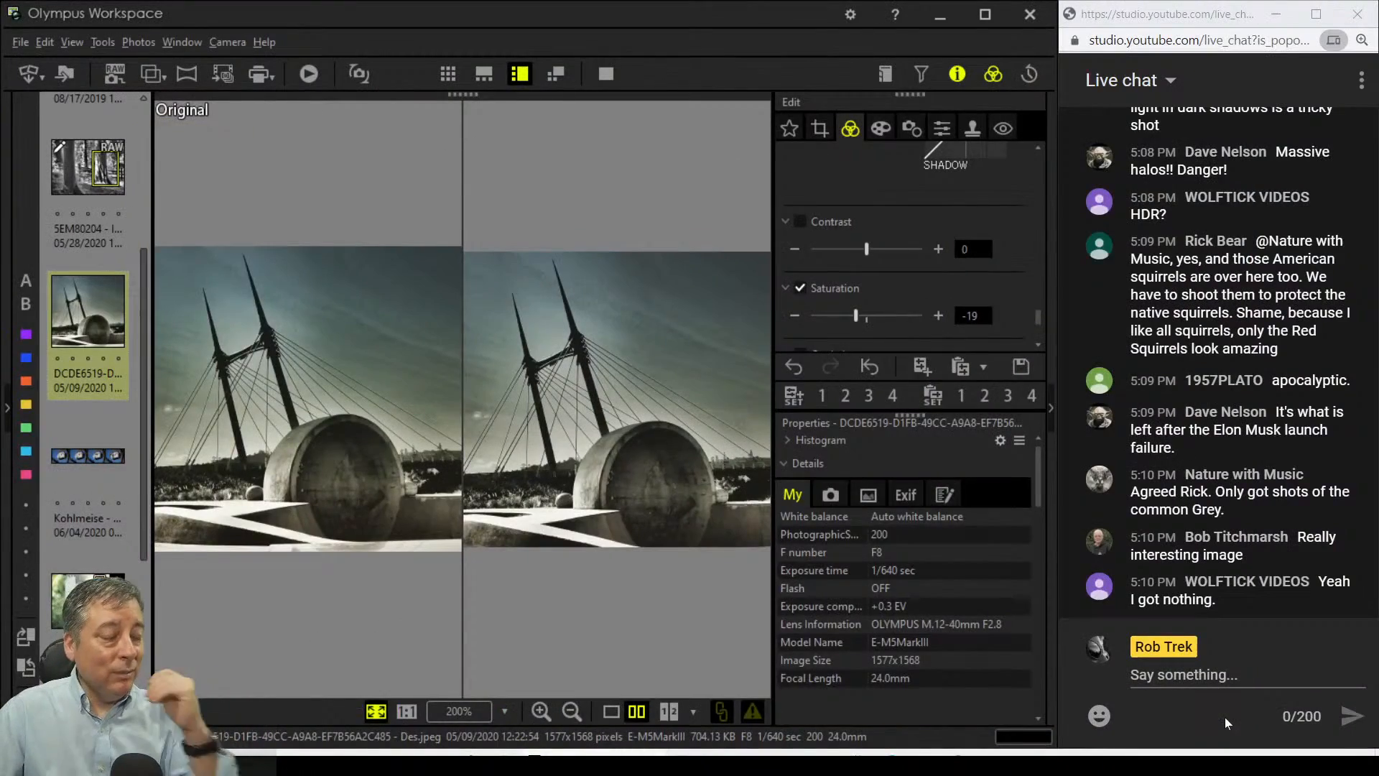
{"action": "left_click", "coordinate": [611, 711]}
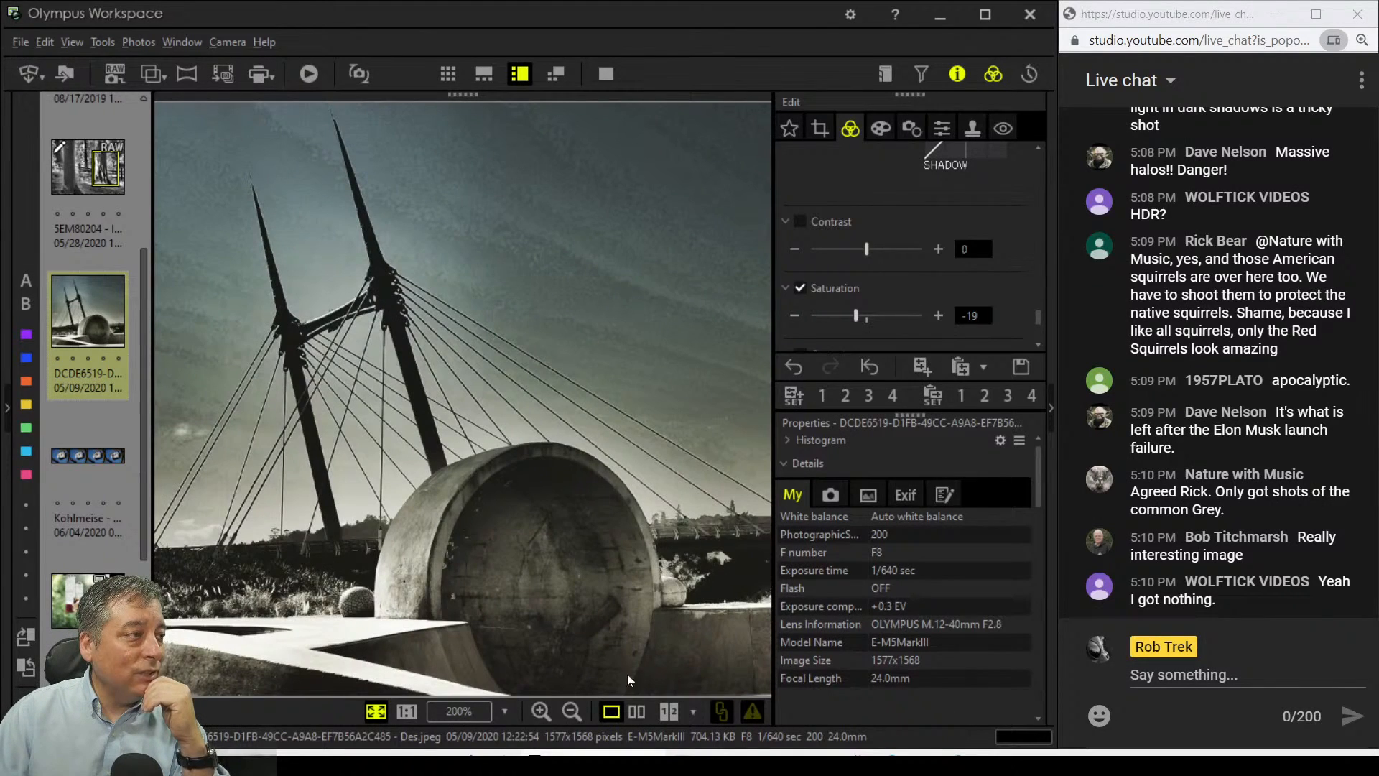
{"action": "left_click", "coordinate": [606, 73]}
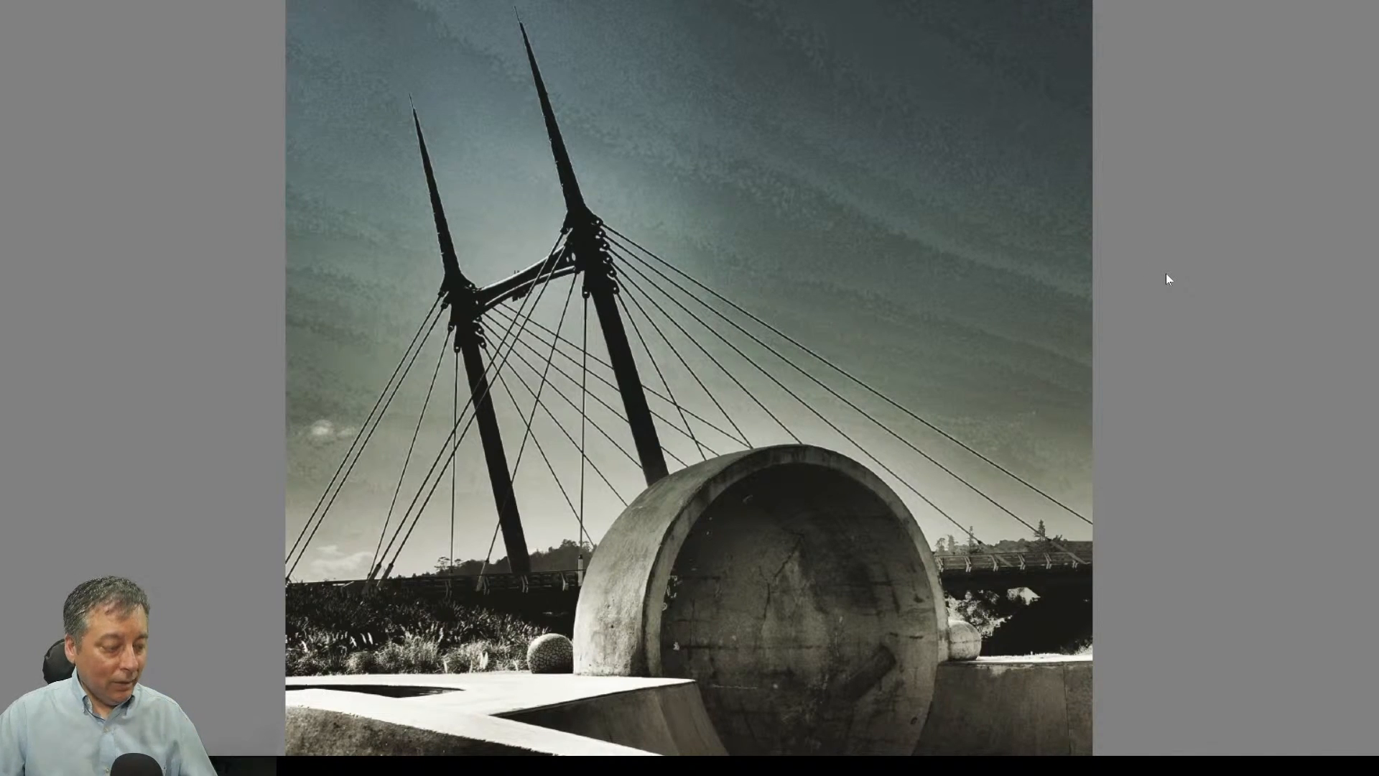
{"action": "key", "text": "Escape"}
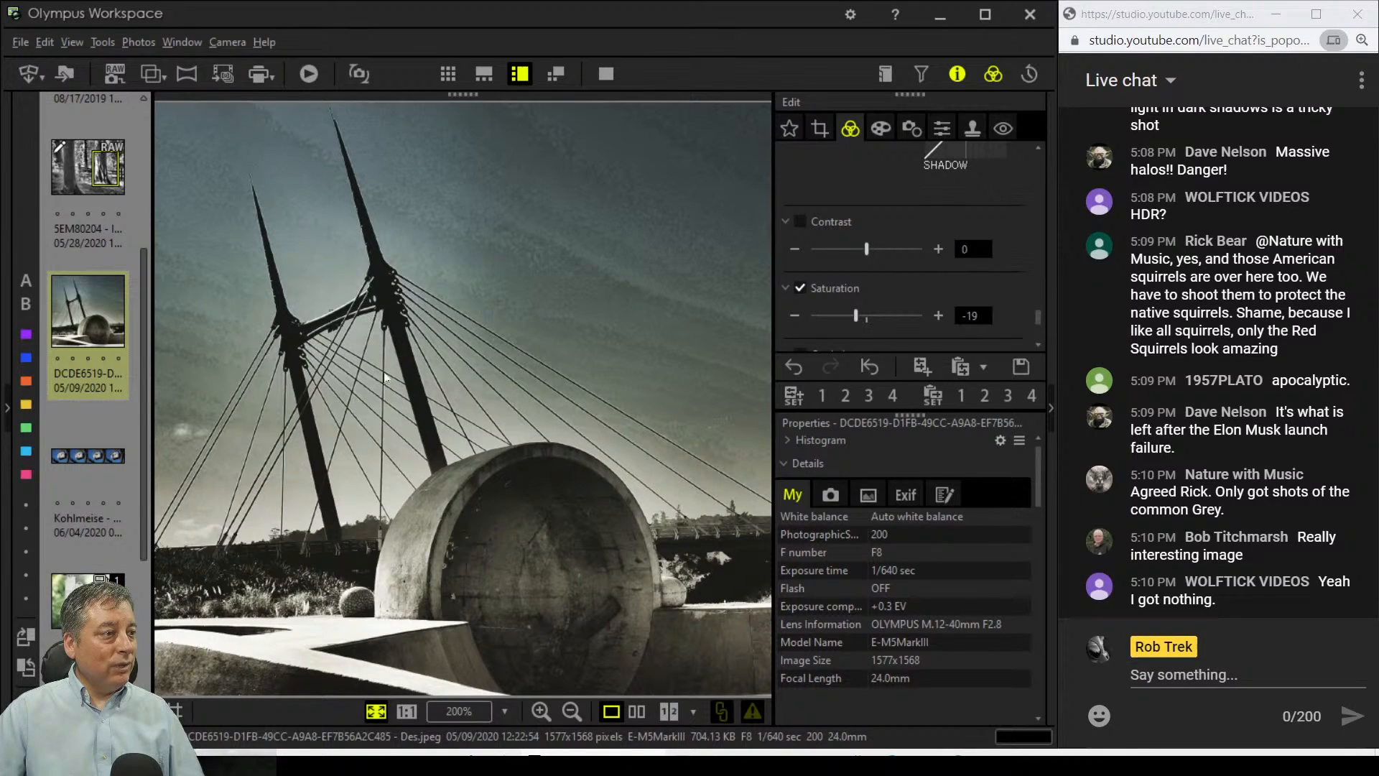
{"action": "left_click", "coordinate": [75, 459]}
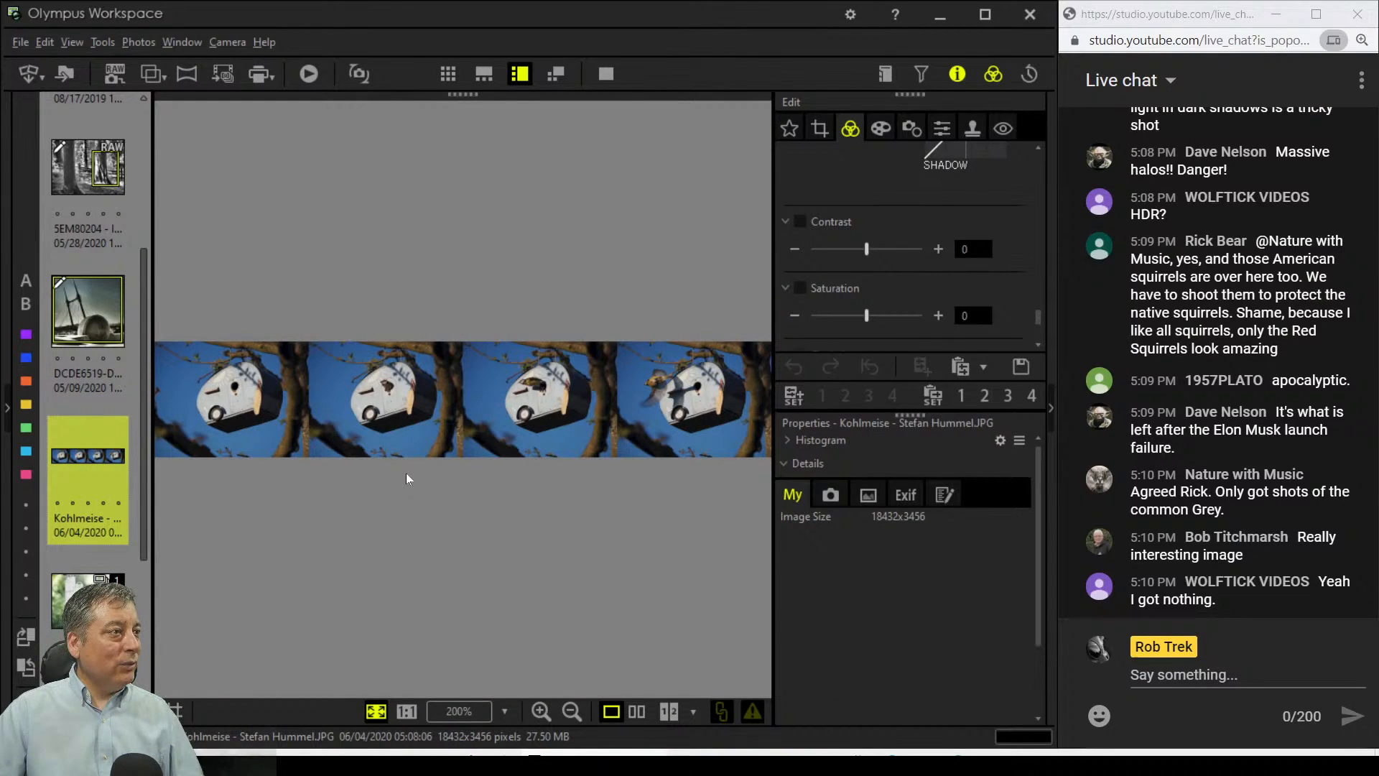
{"action": "scroll", "coordinate": [134, 477], "scroll_direction": "down", "scroll_amount": 2}
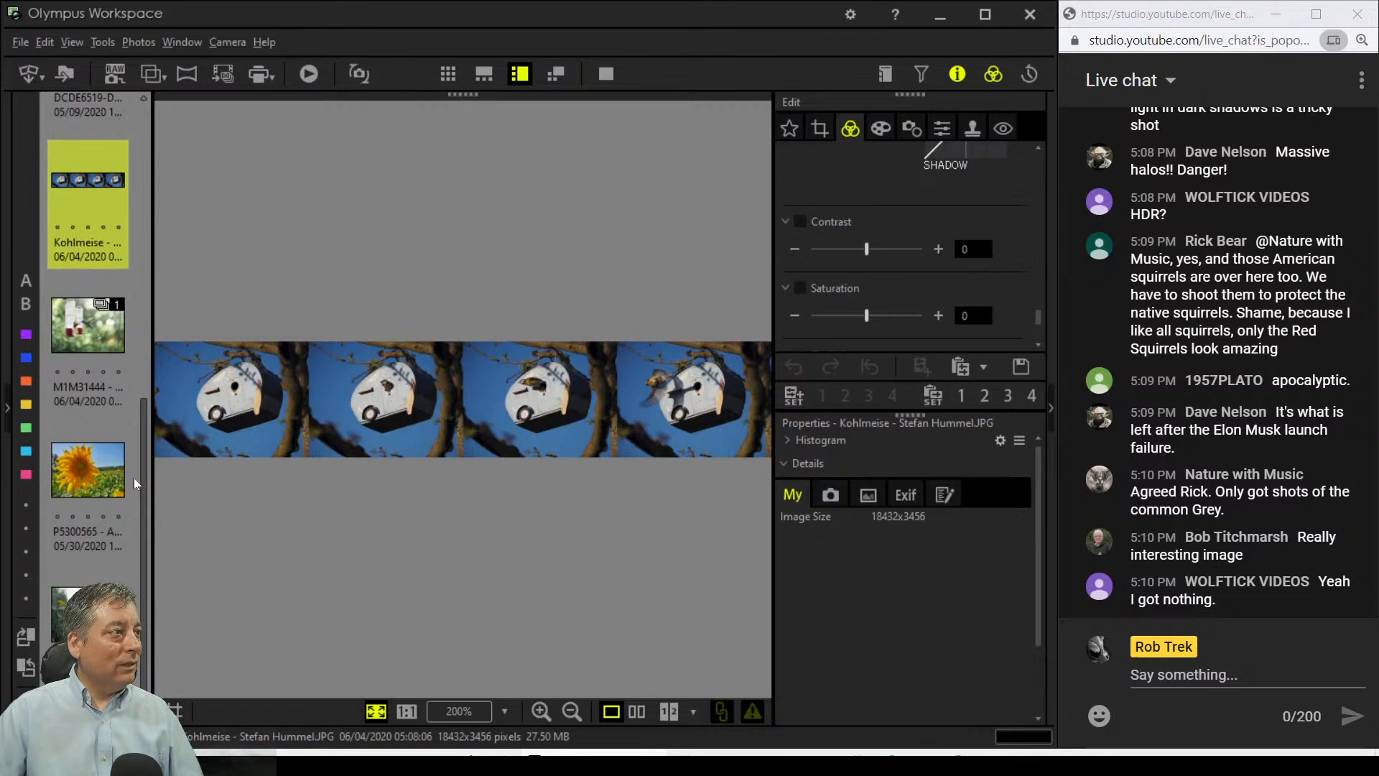
{"action": "scroll", "coordinate": [133, 476], "scroll_direction": "up", "scroll_amount": 4}
{"action": "left_click", "coordinate": [497, 432]}
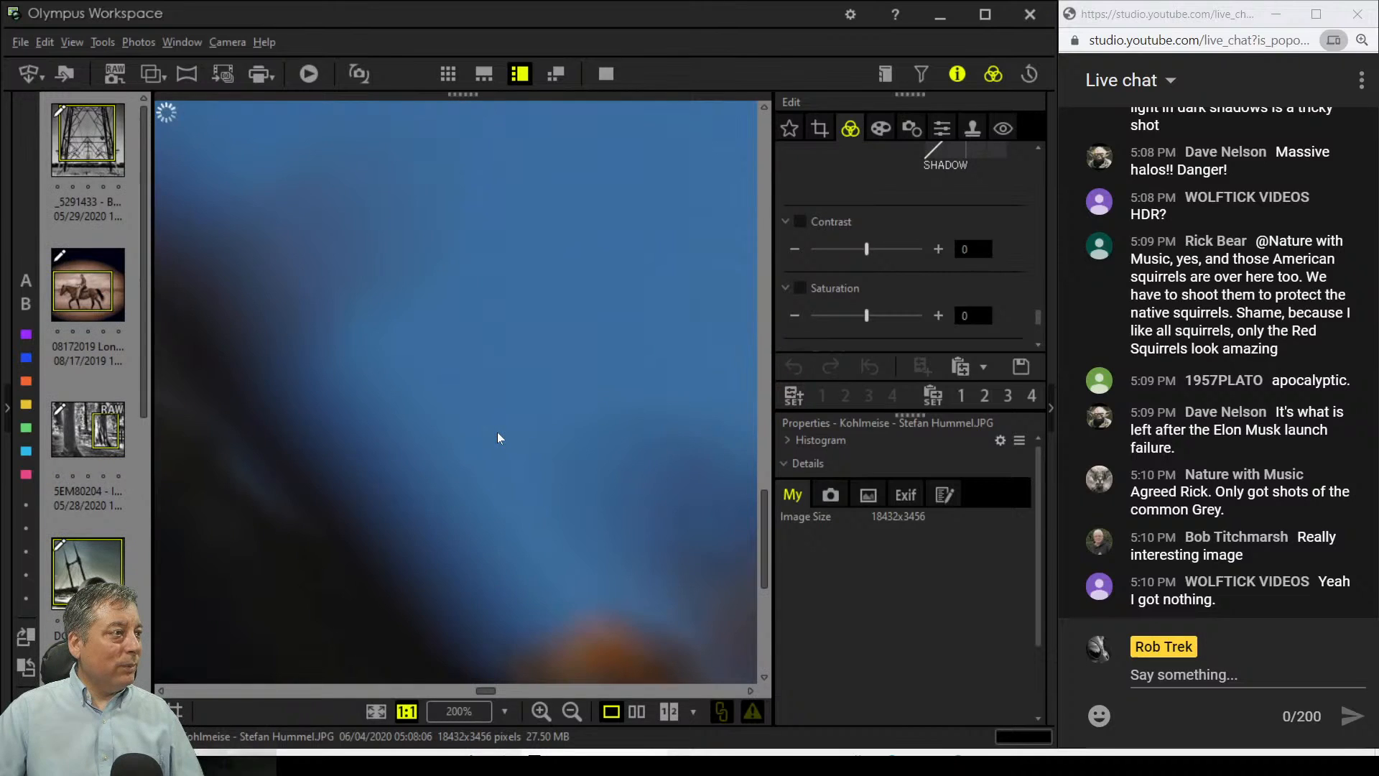
{"action": "left_click", "coordinate": [497, 433]}
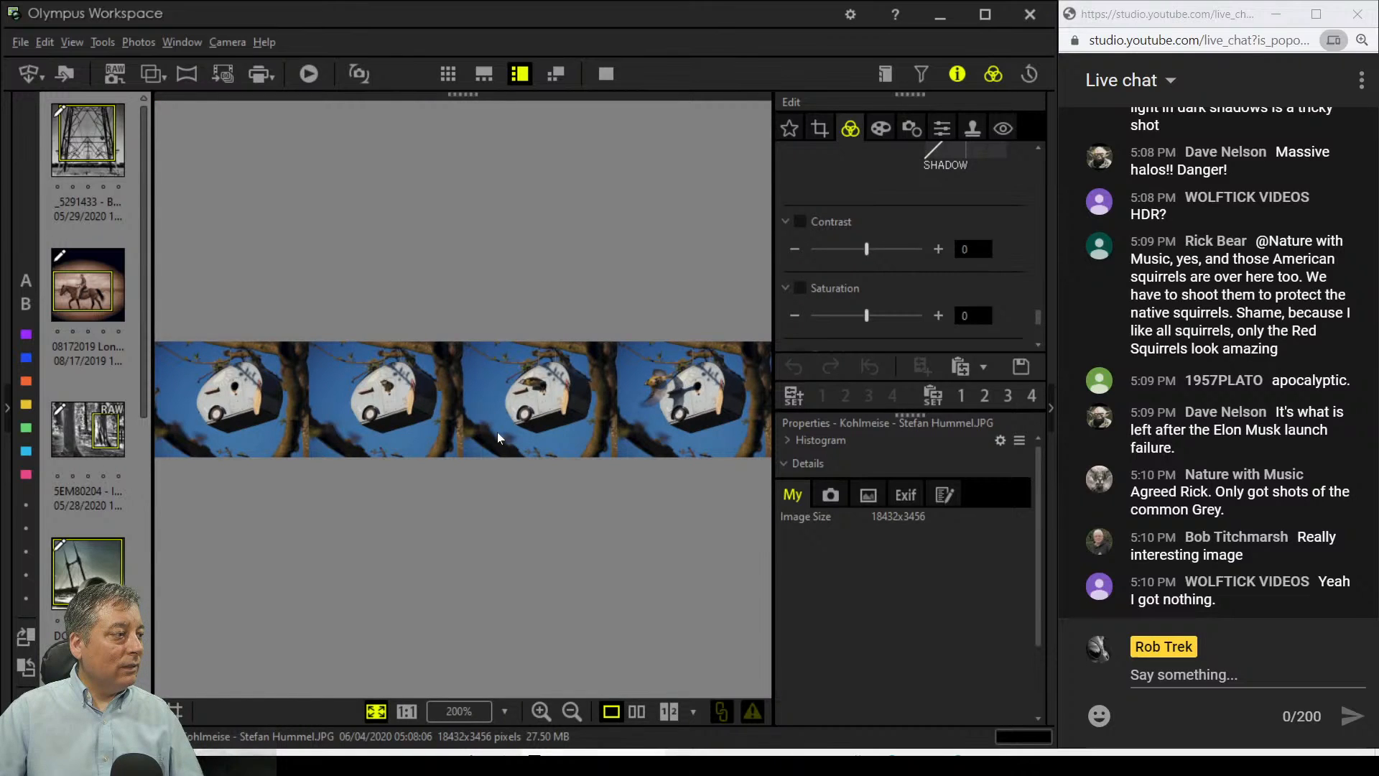
{"action": "mouse_move", "coordinate": [194, 763]}
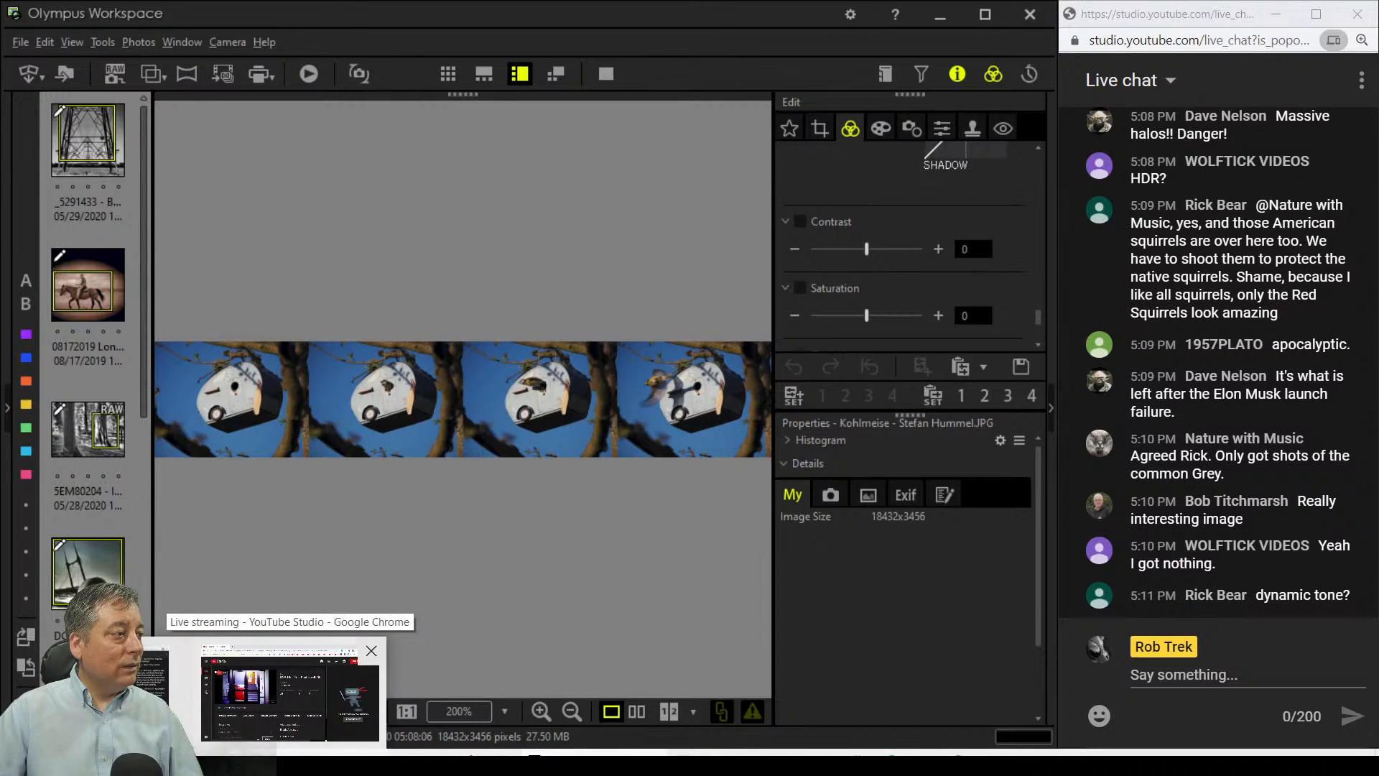
{"action": "left_click", "coordinate": [359, 729]}
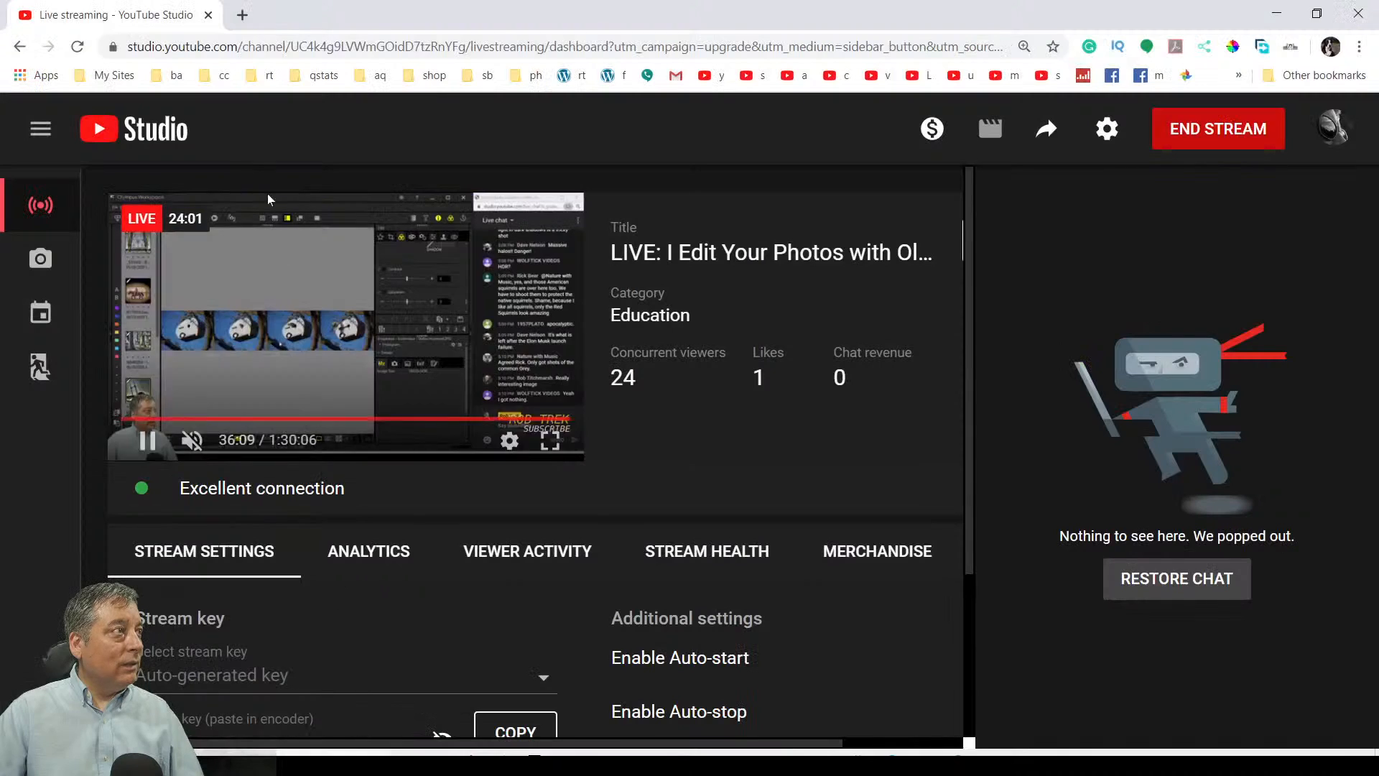
{"action": "left_click", "coordinate": [242, 15]}
{"action": "left_click", "coordinate": [255, 76]}
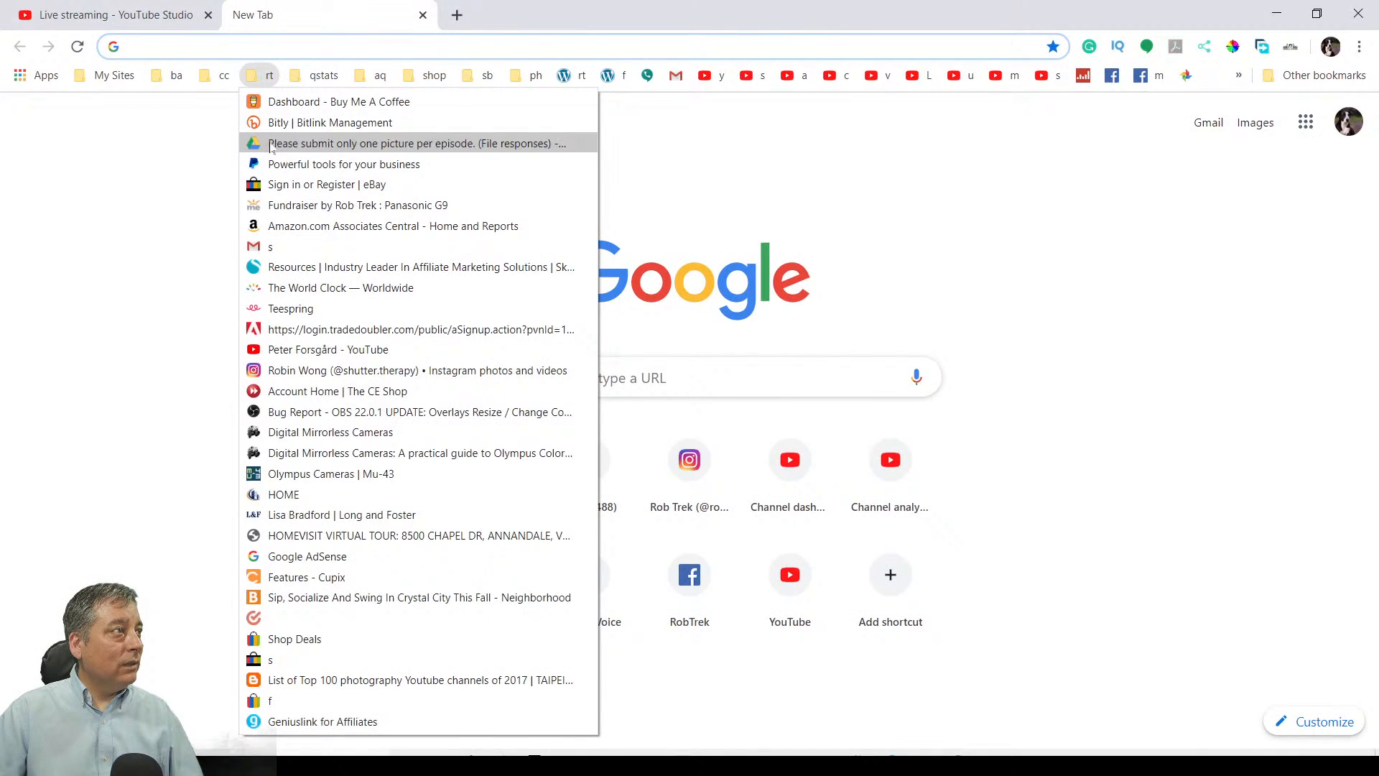
{"action": "left_click", "coordinate": [271, 144]}
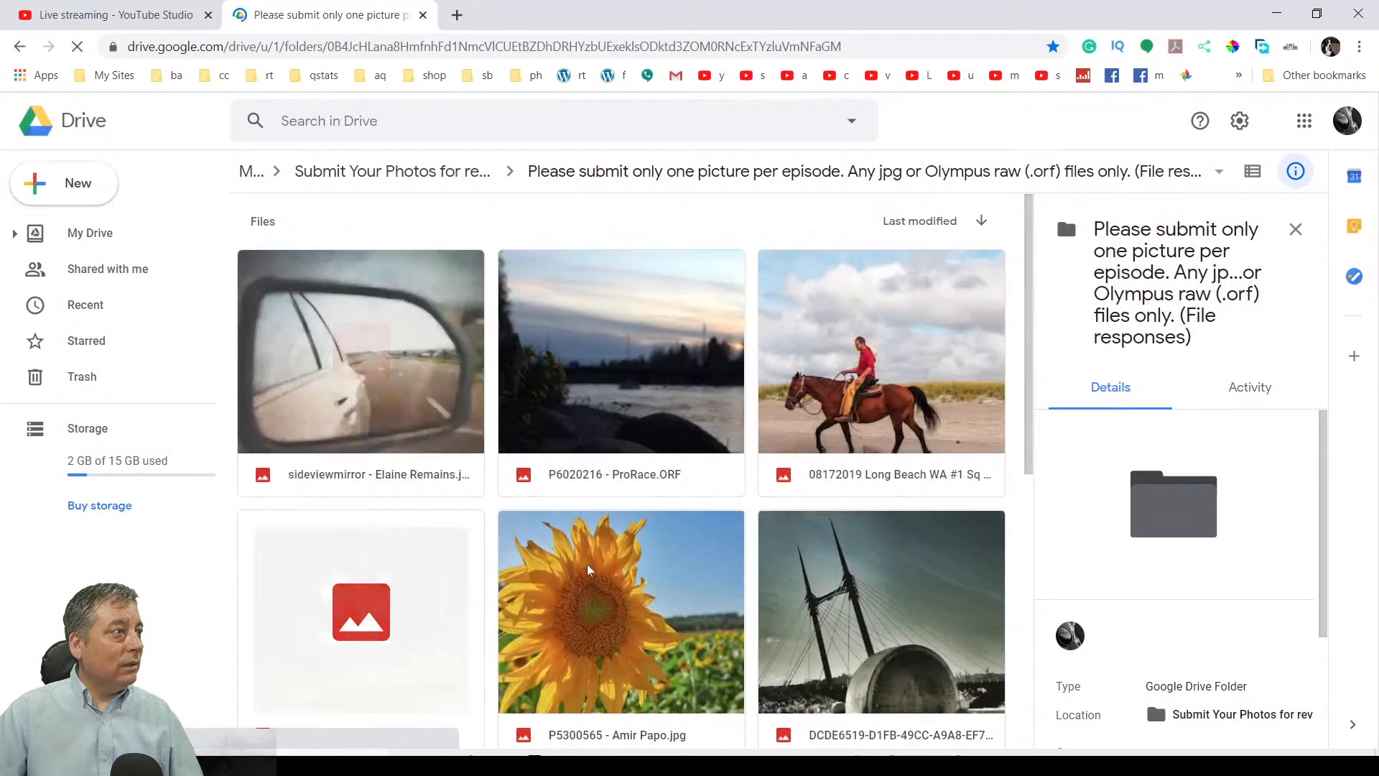
{"action": "scroll", "coordinate": [587, 569], "scroll_direction": "down", "scroll_amount": 5}
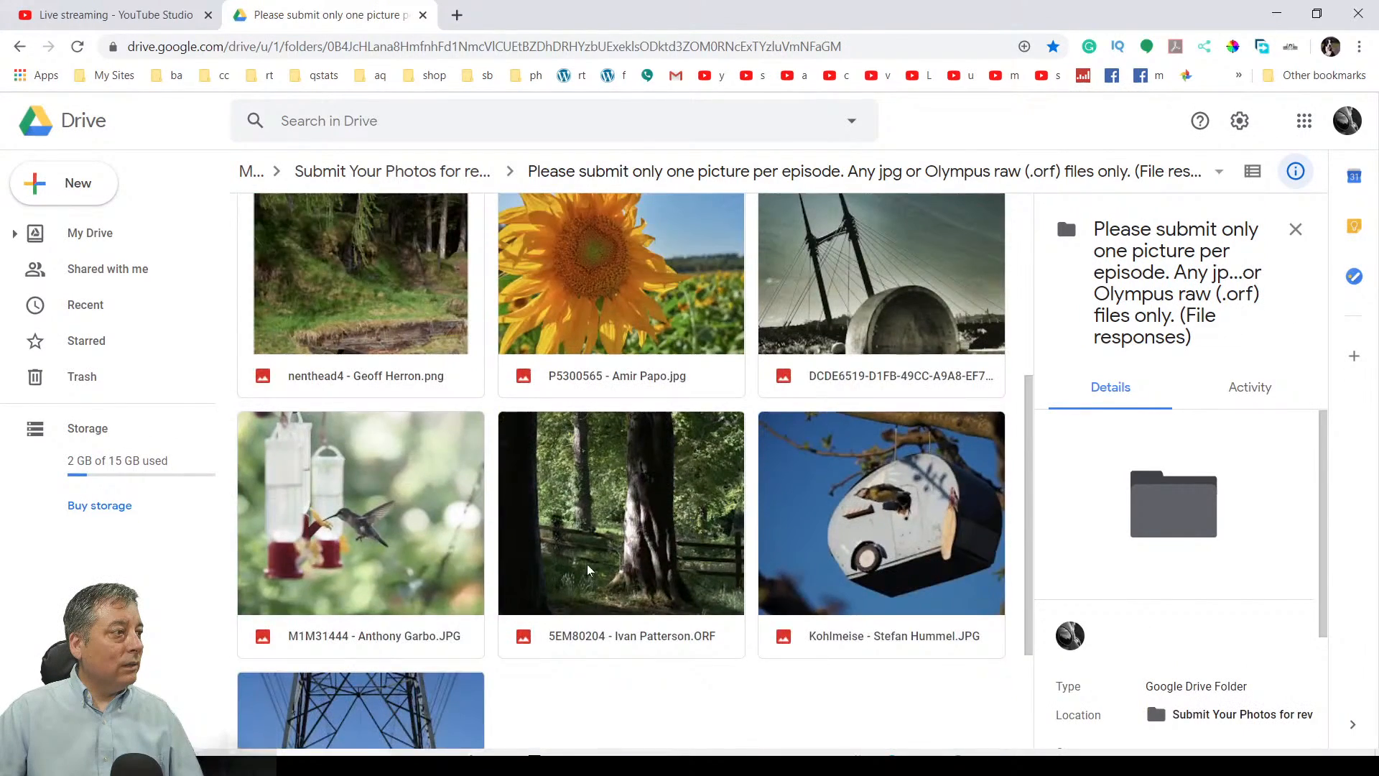
{"action": "scroll", "coordinate": [588, 569], "scroll_direction": "up", "scroll_amount": 3}
{"action": "scroll", "coordinate": [584, 569], "scroll_direction": "down", "scroll_amount": 4}
{"action": "left_click", "coordinate": [845, 401]}
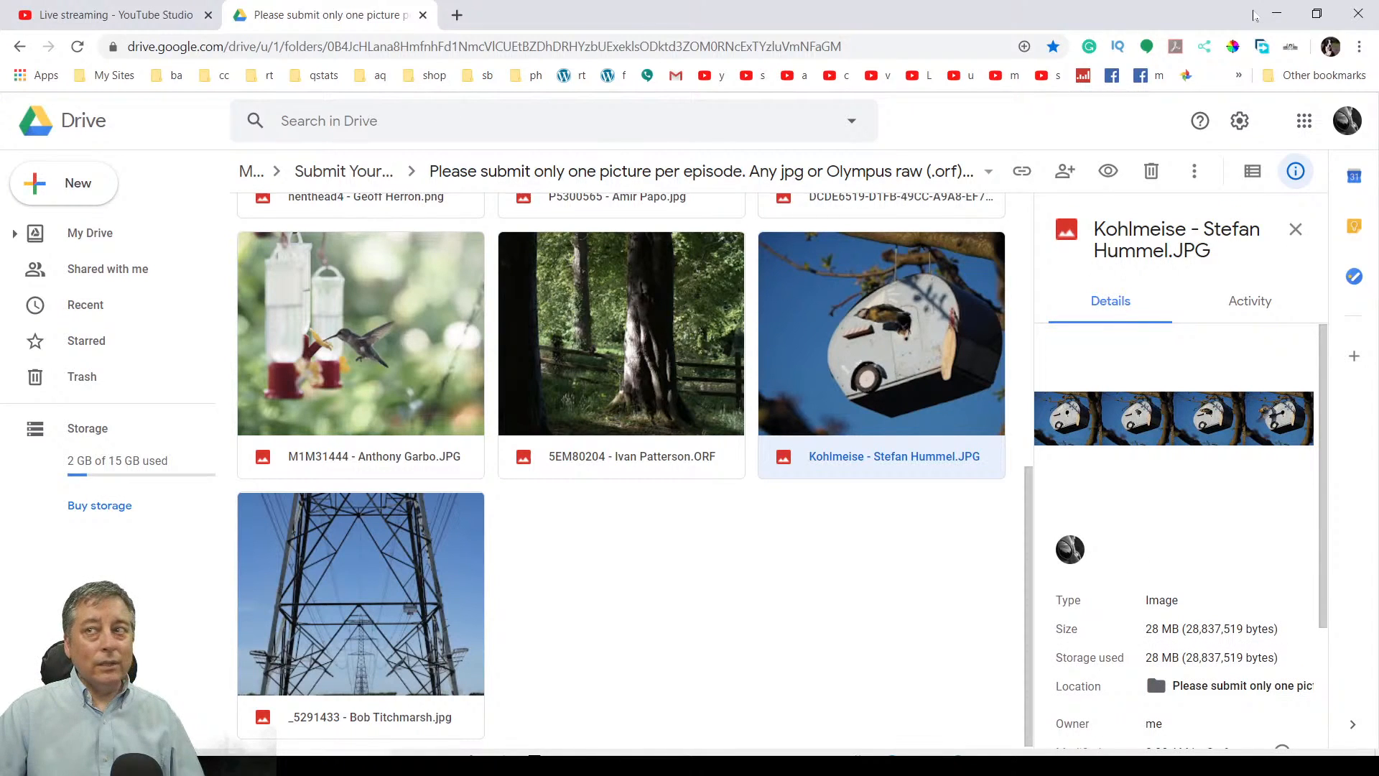
{"action": "left_click", "coordinate": [1271, 16]}
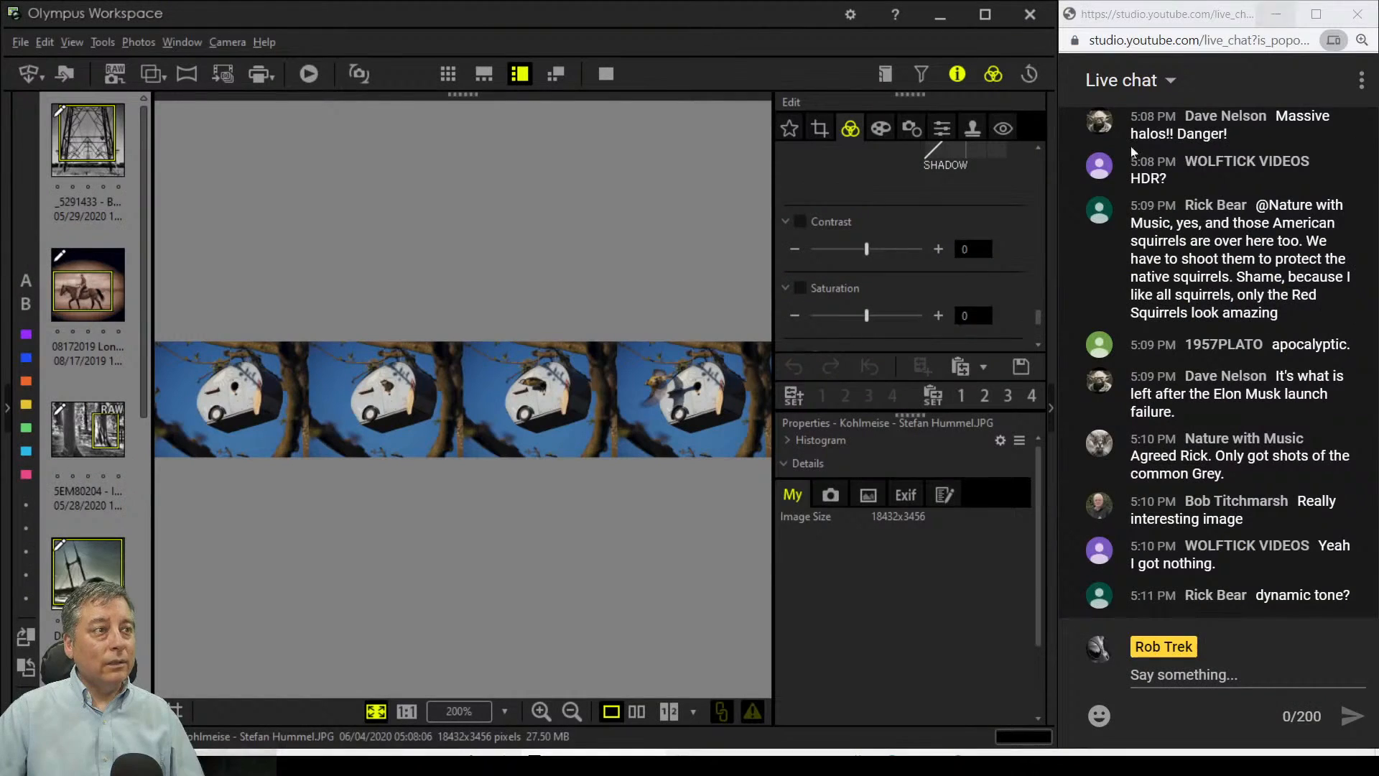
{"action": "left_click", "coordinate": [607, 73]}
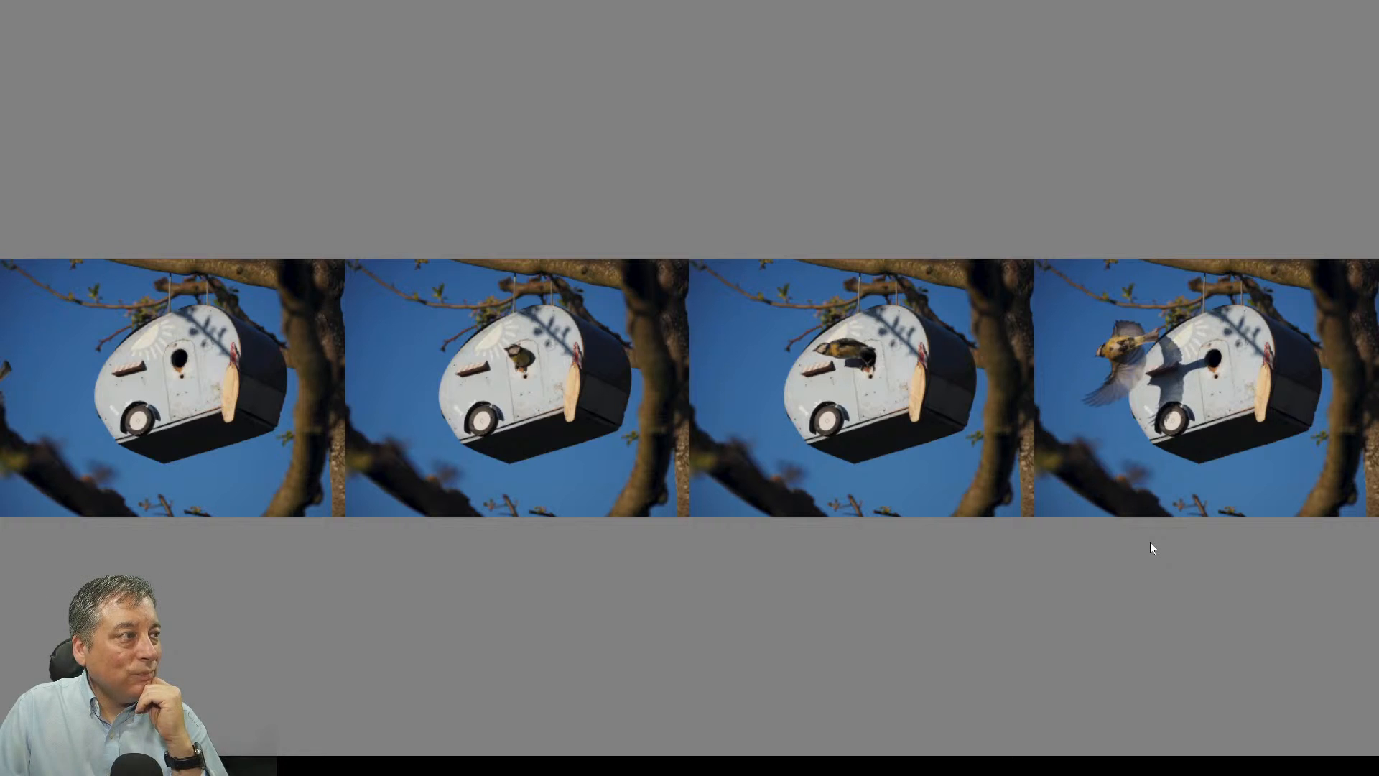
{"action": "left_click", "coordinate": [523, 380]}
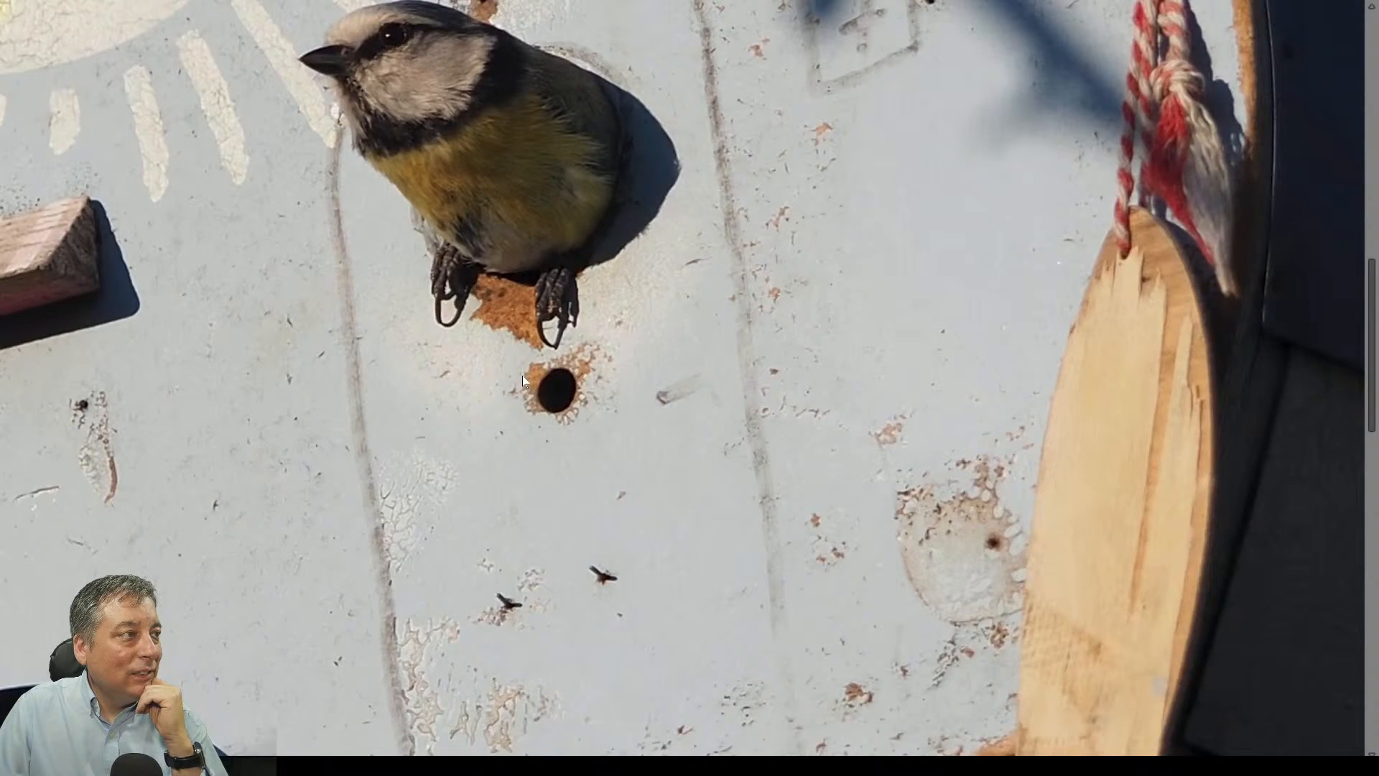
{"action": "left_click_drag", "start_coordinate": [527, 335], "coordinate": [613, 438]}
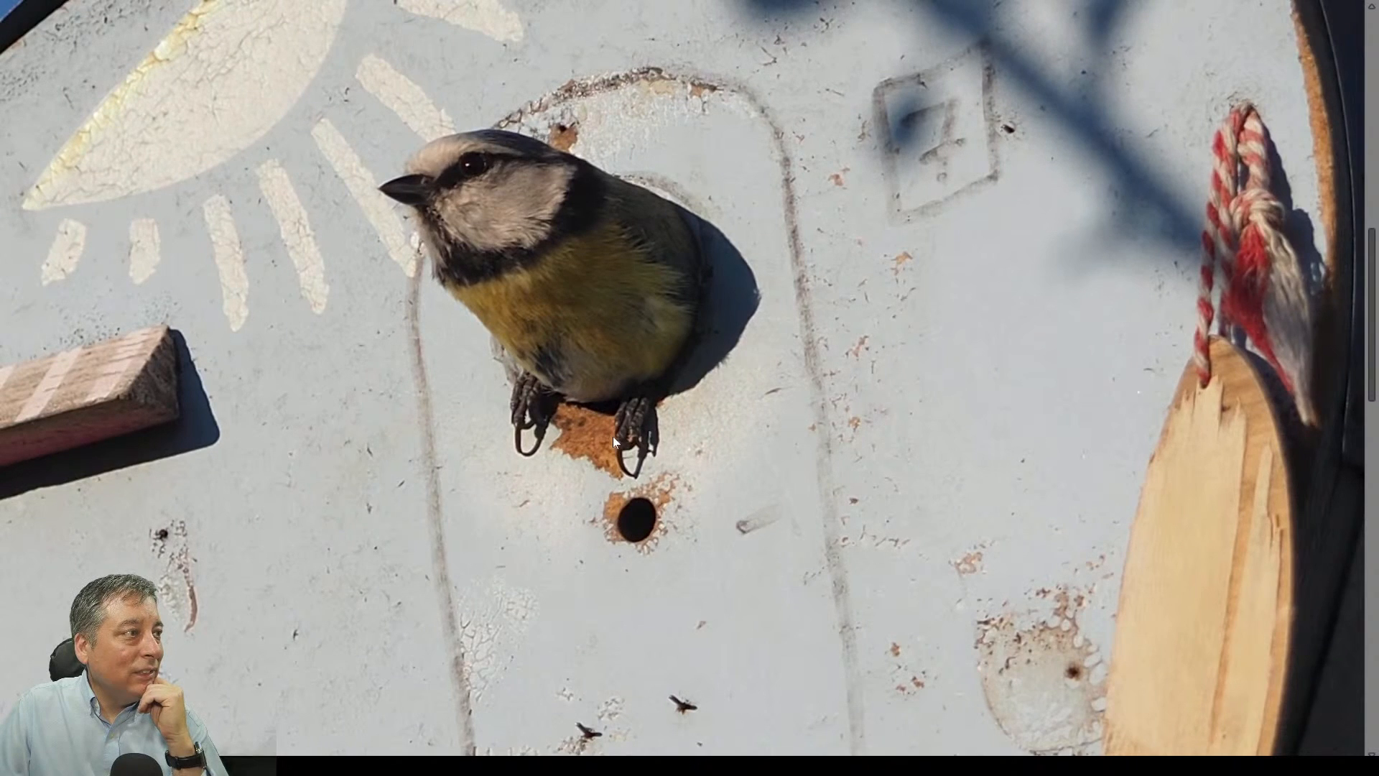
{"action": "left_click", "coordinate": [612, 391]}
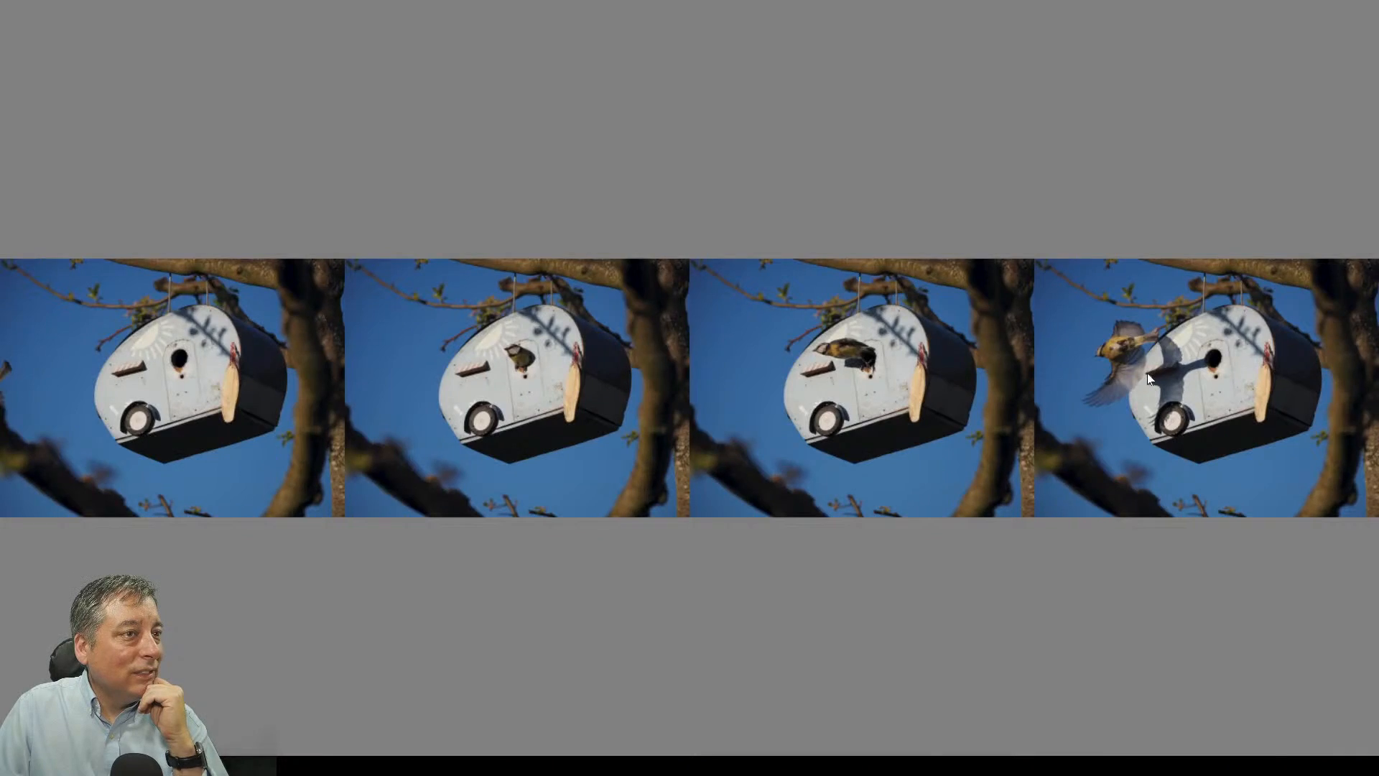
{"action": "left_click", "coordinate": [1148, 373]}
{"action": "left_click_drag", "start_coordinate": [1148, 373], "coordinate": [1151, 494]}
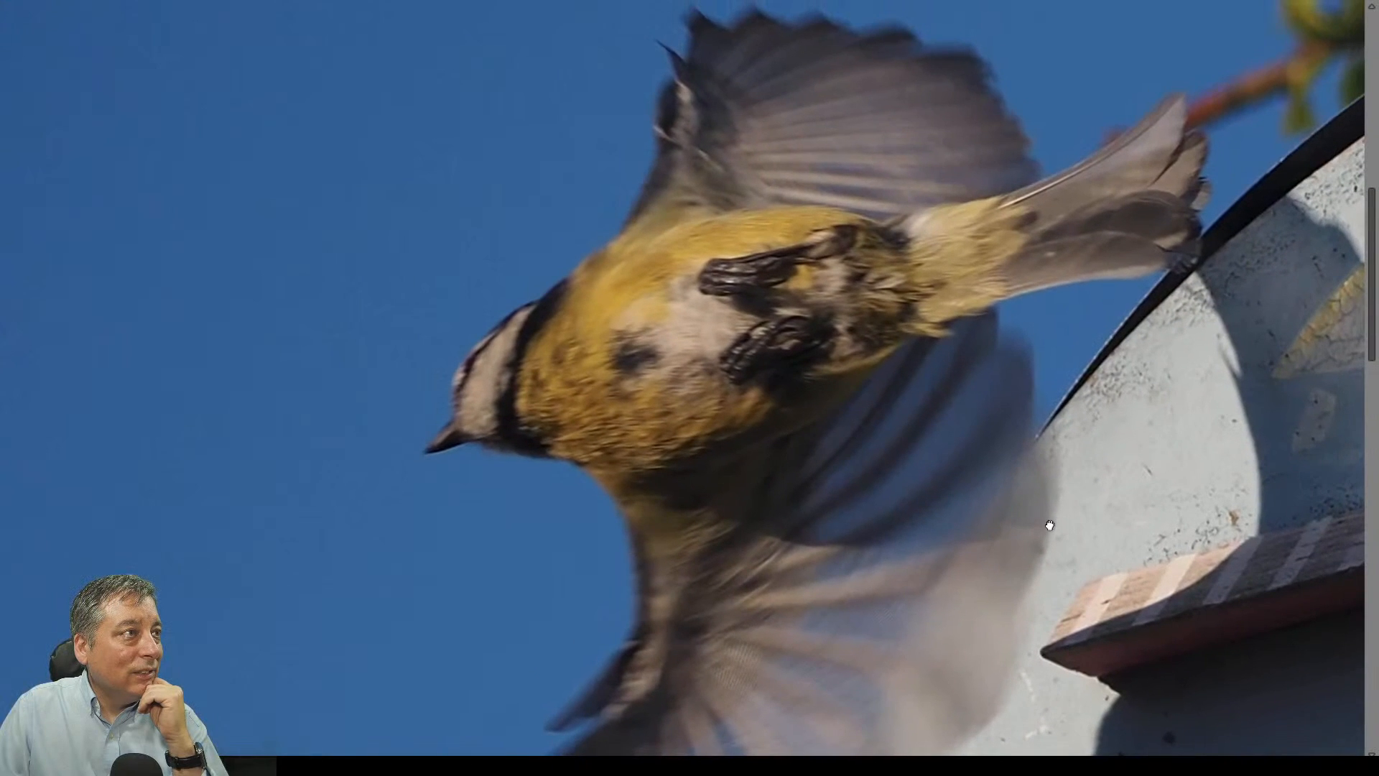
{"action": "left_click", "coordinate": [1151, 494]}
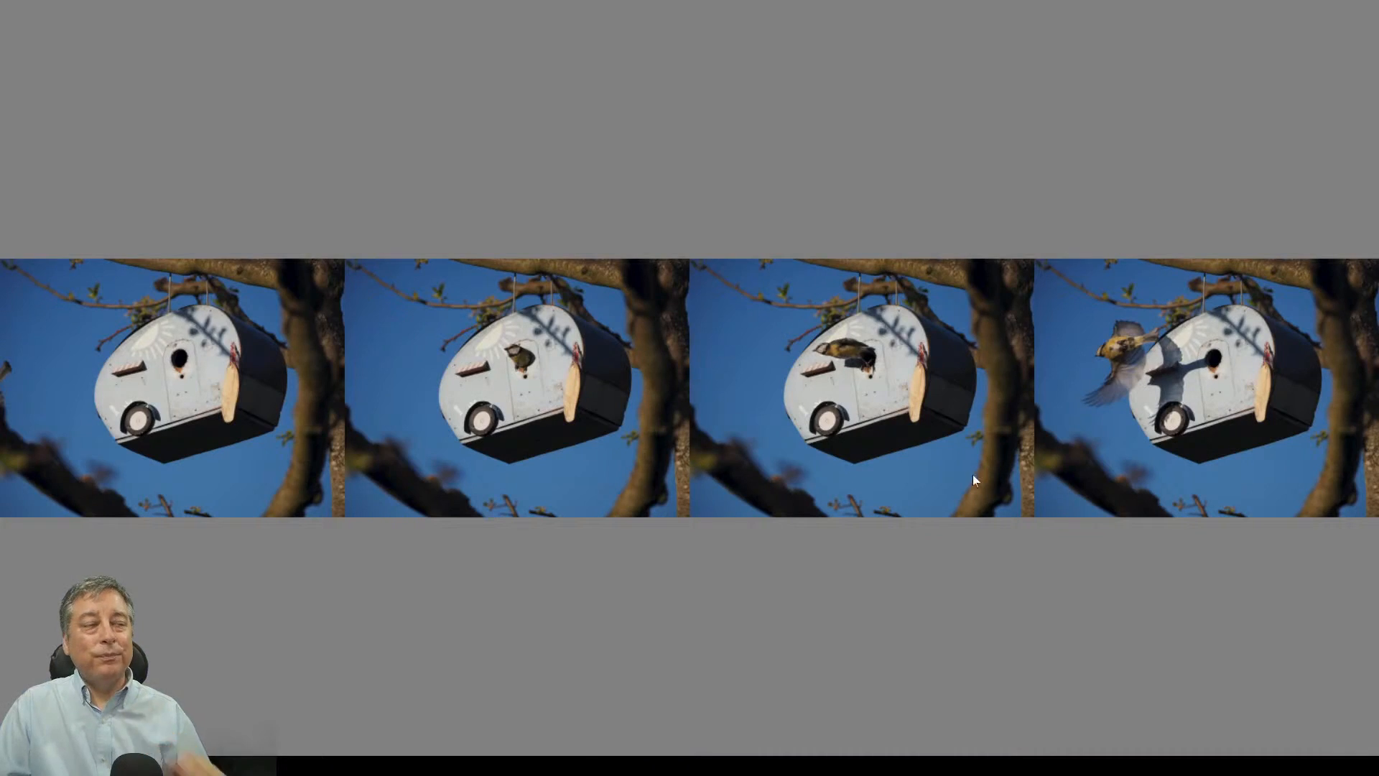
{"action": "left_click", "coordinate": [844, 362]}
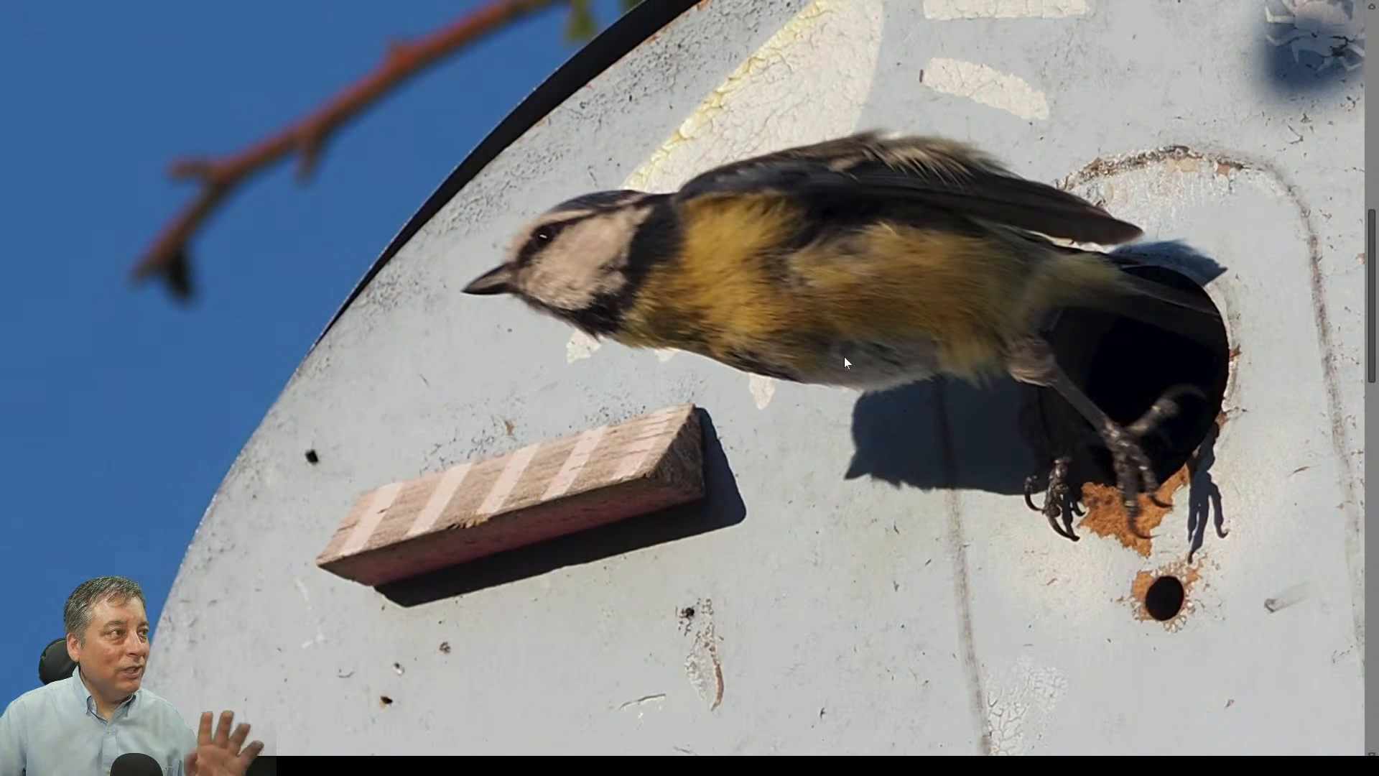
{"action": "left_click", "coordinate": [843, 356]}
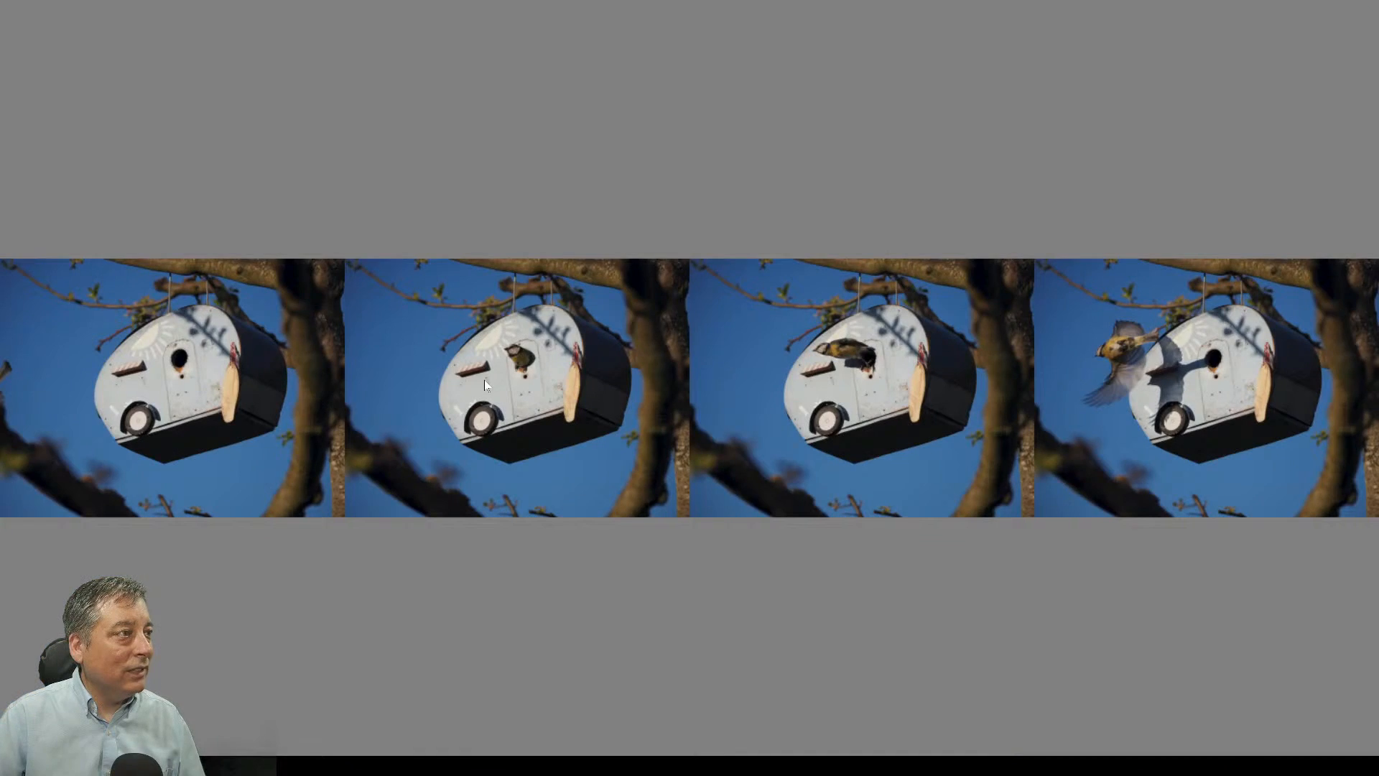
{"action": "left_click", "coordinate": [512, 367]}
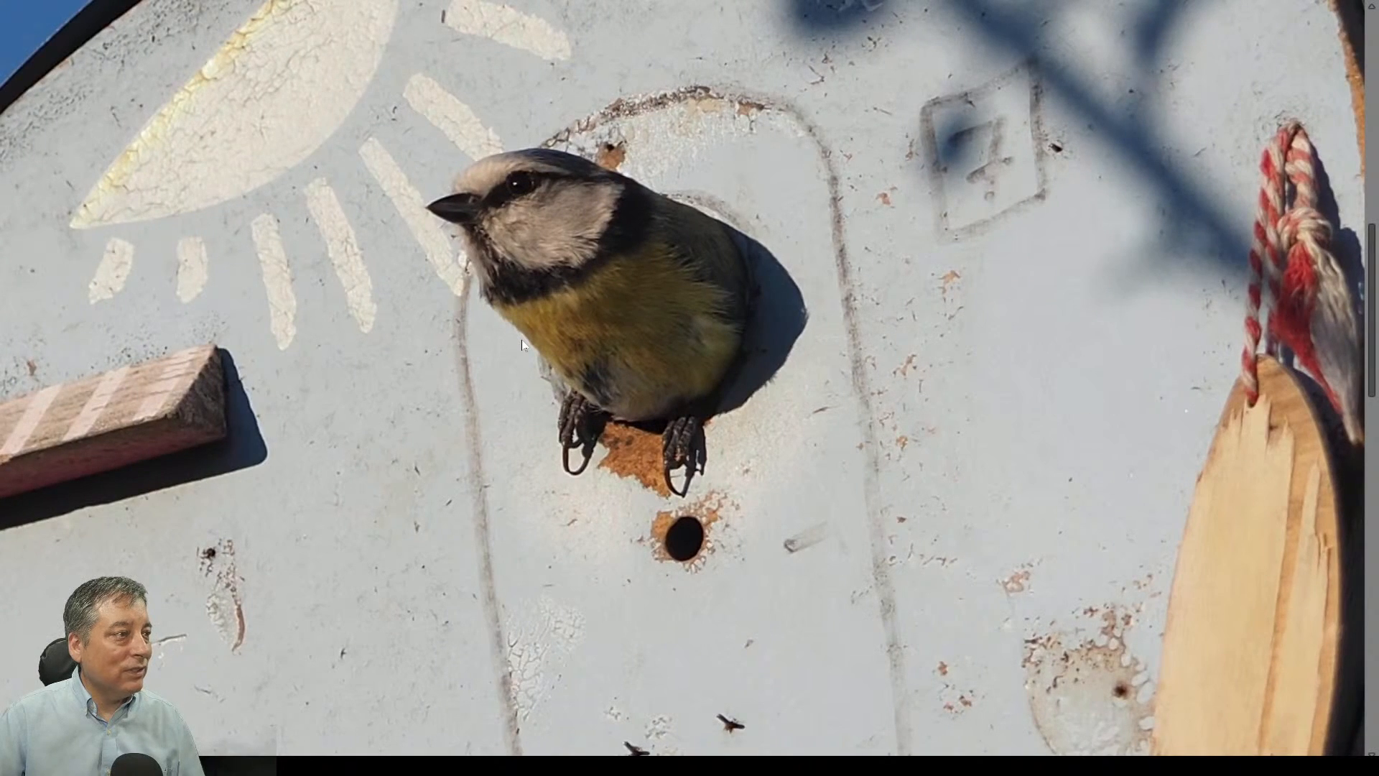
{"action": "key", "text": "Escape"}
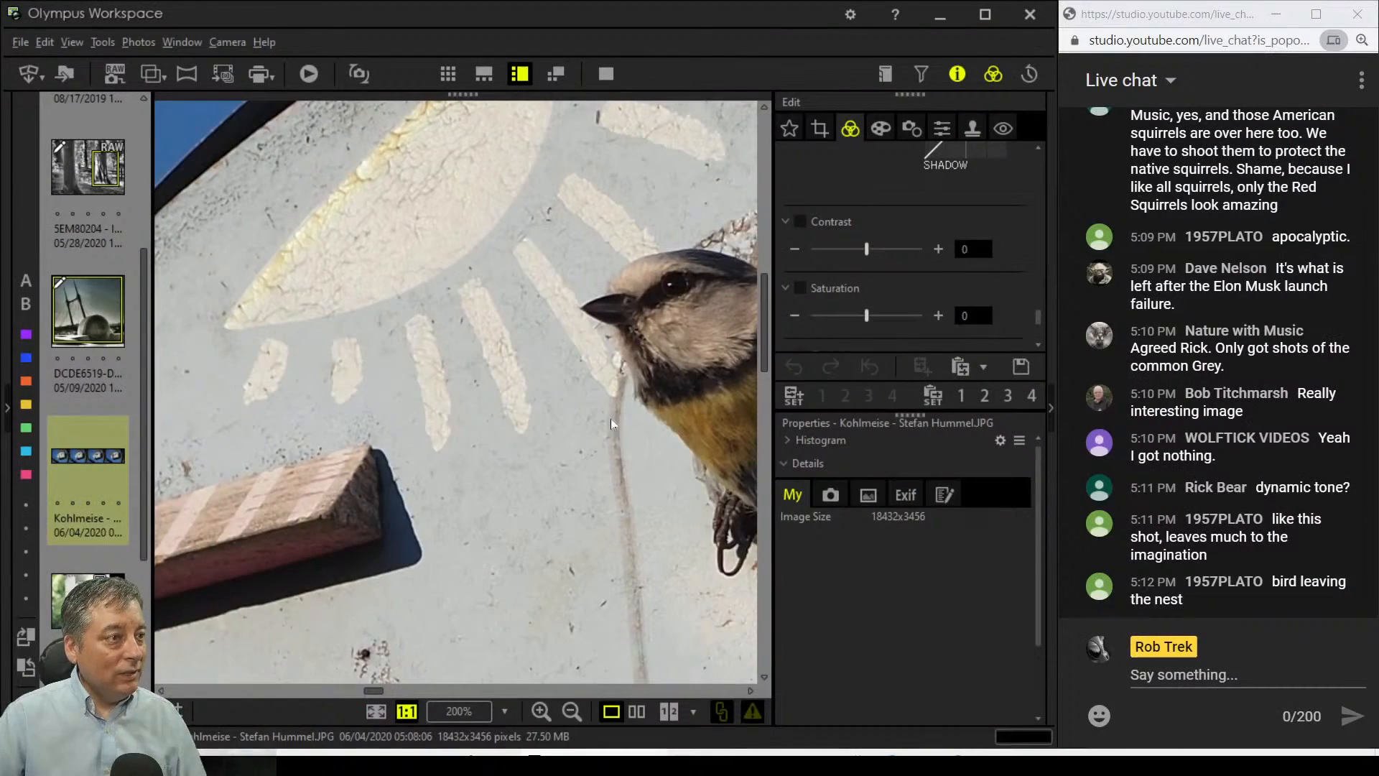
{"action": "left_click", "coordinate": [375, 711]}
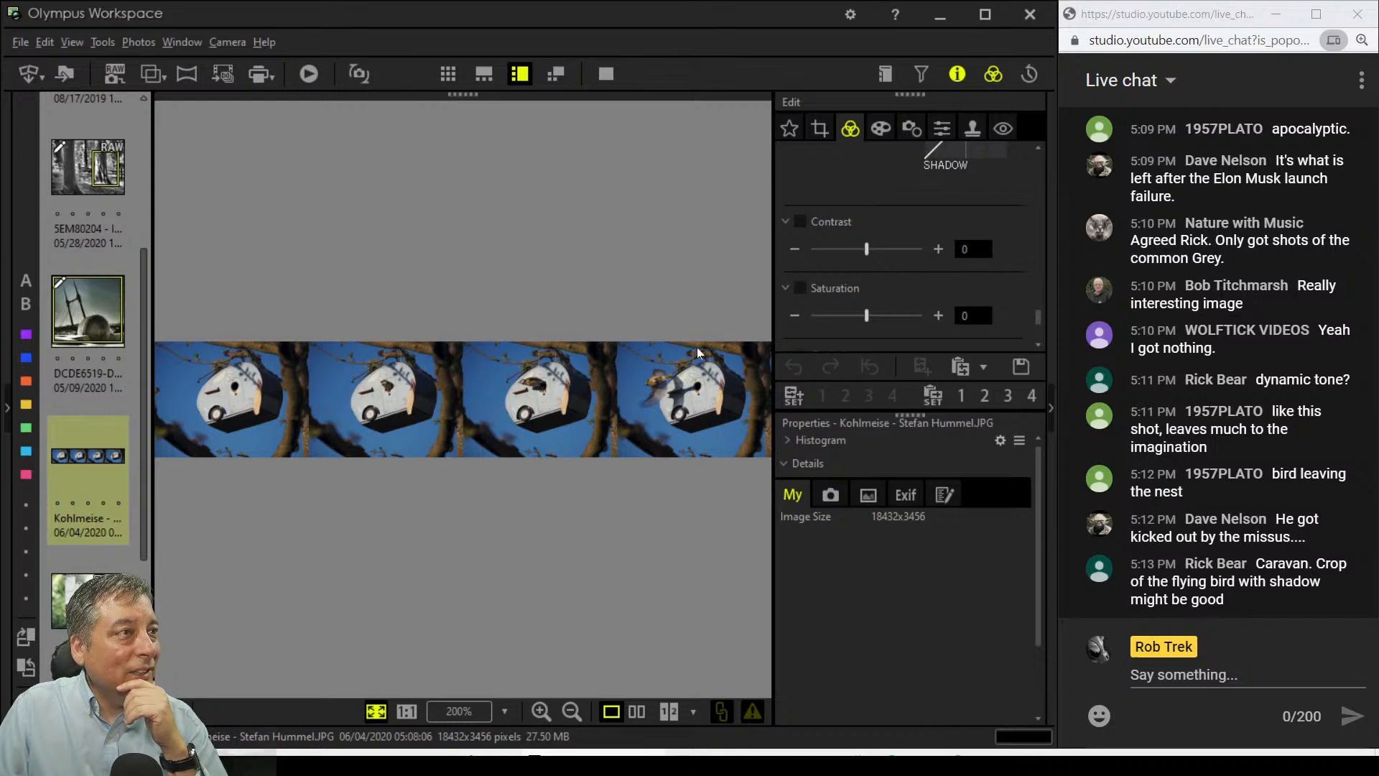
Step: Crop the birdhouse strip down to the last frame with the flying bird
{"action": "left_click", "coordinate": [819, 130]}
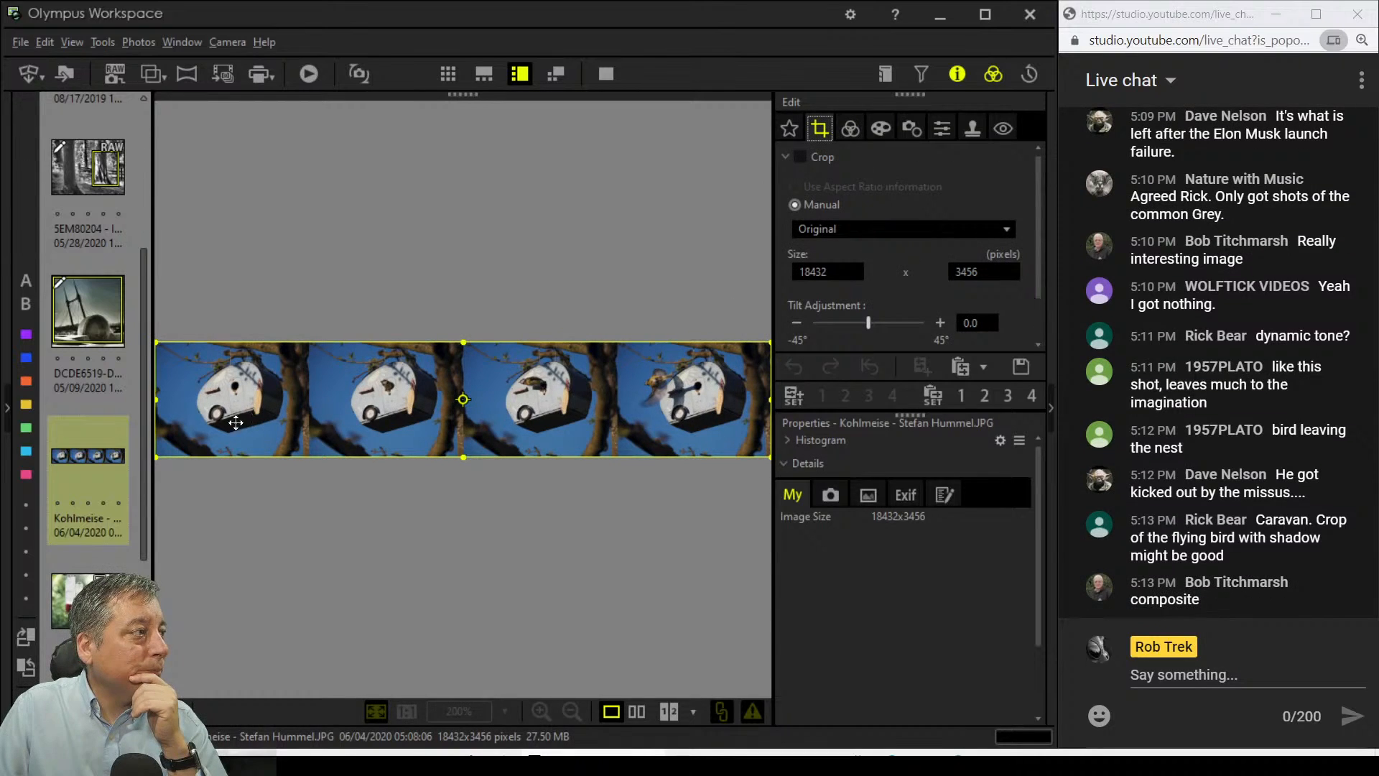
{"action": "left_click_drag", "start_coordinate": [156, 405], "coordinate": [623, 405]}
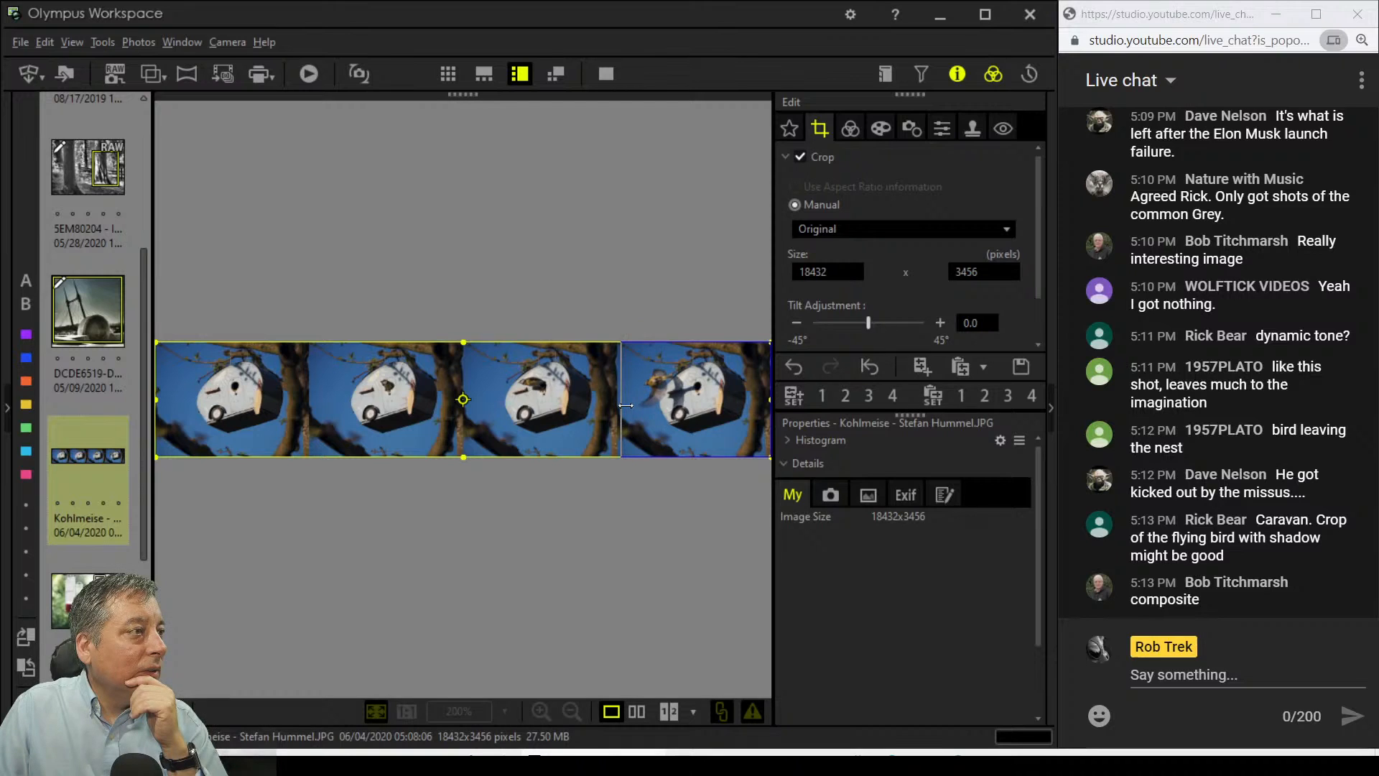
{"action": "left_click", "coordinate": [844, 129]}
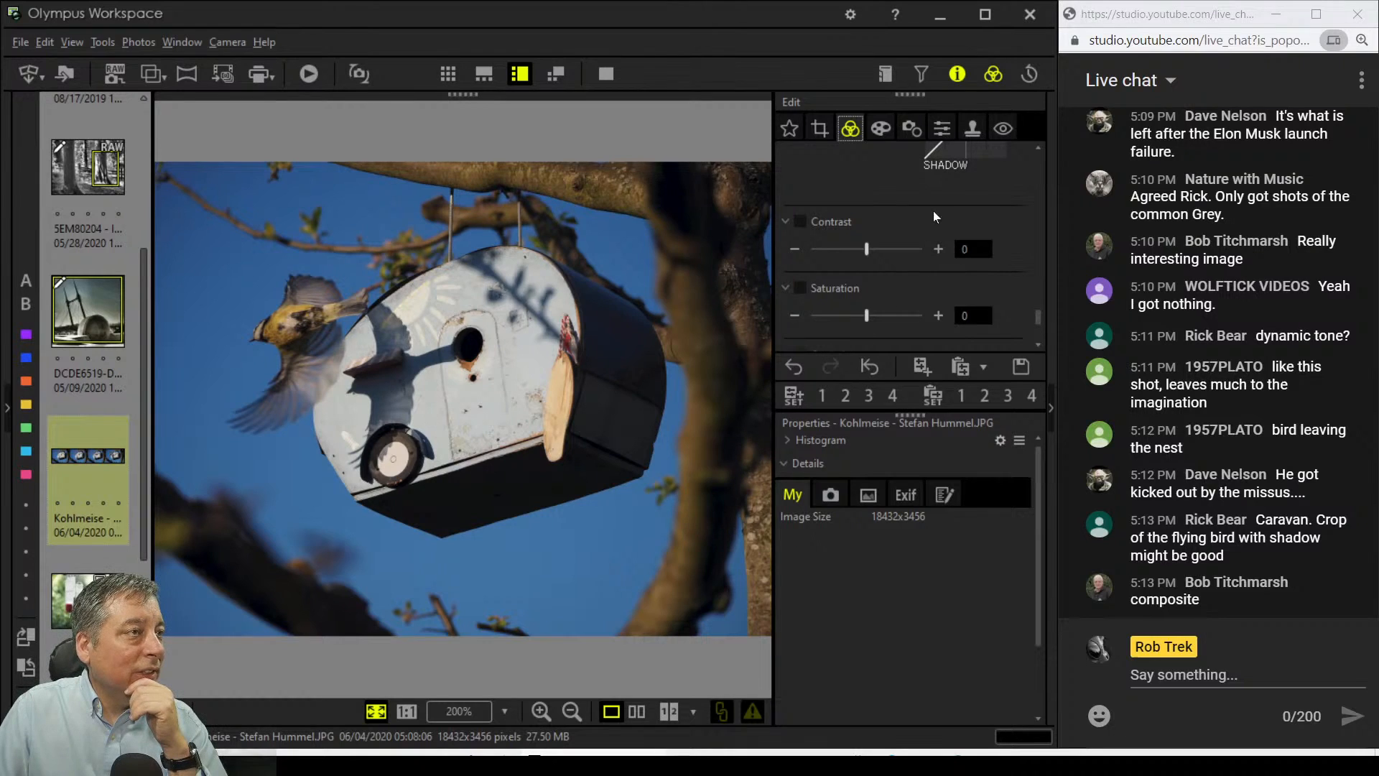
{"action": "scroll", "coordinate": [891, 201], "scroll_direction": "up", "scroll_amount": 10}
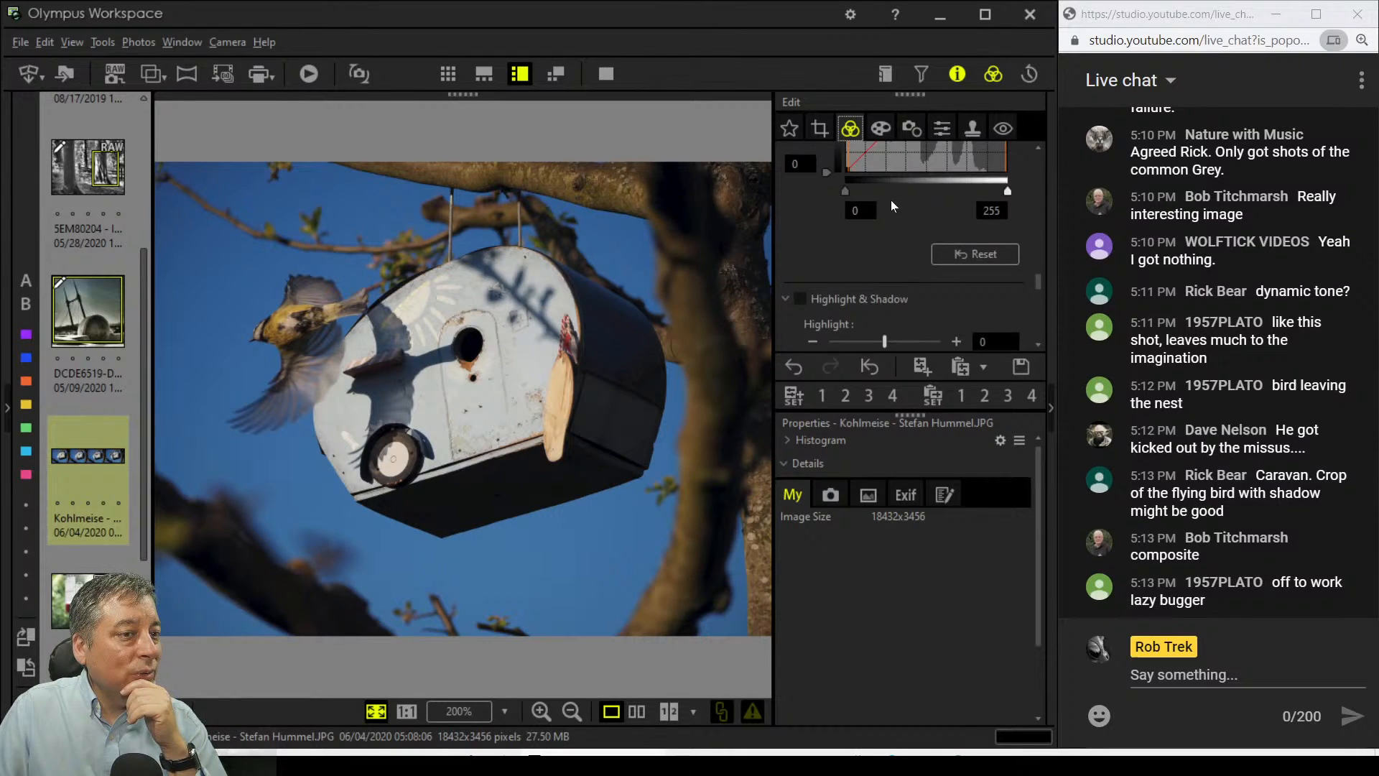
{"action": "scroll", "coordinate": [891, 200], "scroll_direction": "up", "scroll_amount": 10}
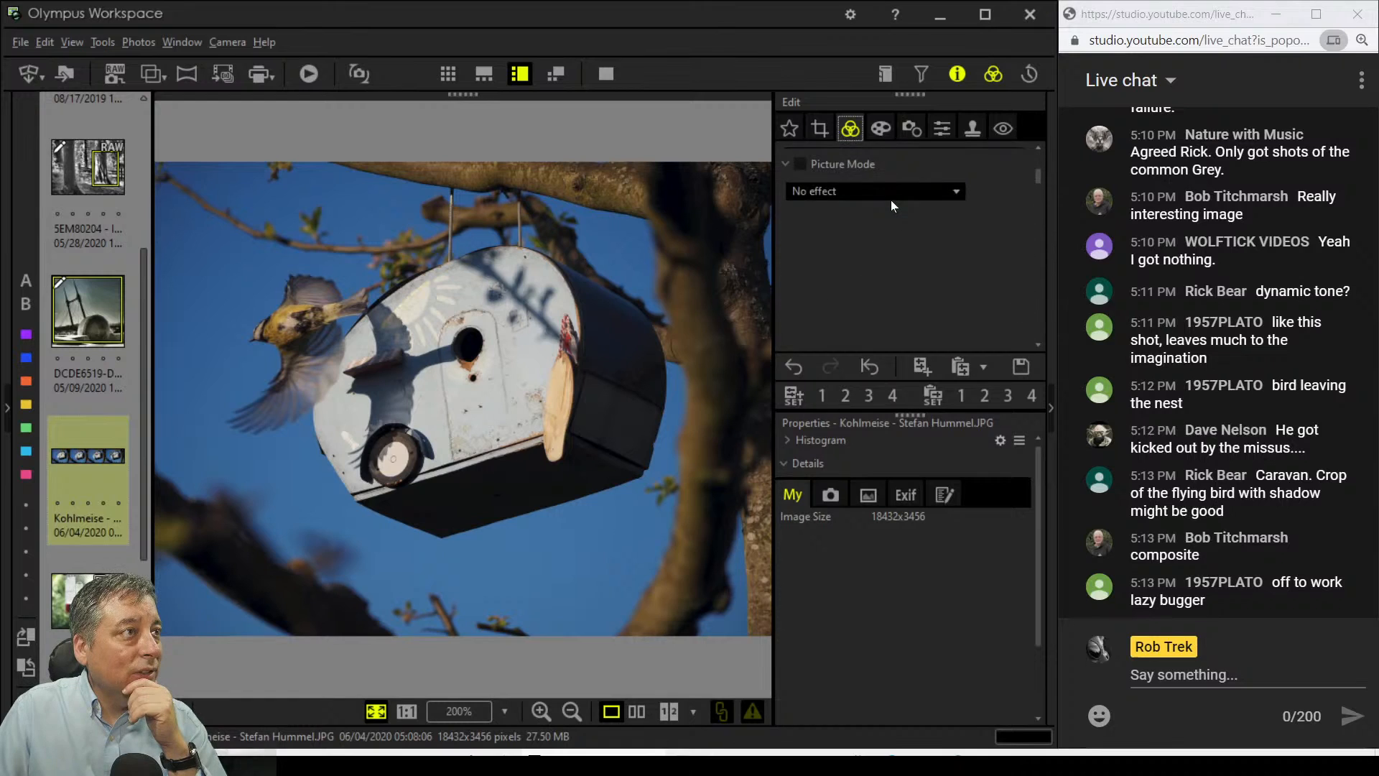
{"action": "left_click", "coordinate": [825, 131]}
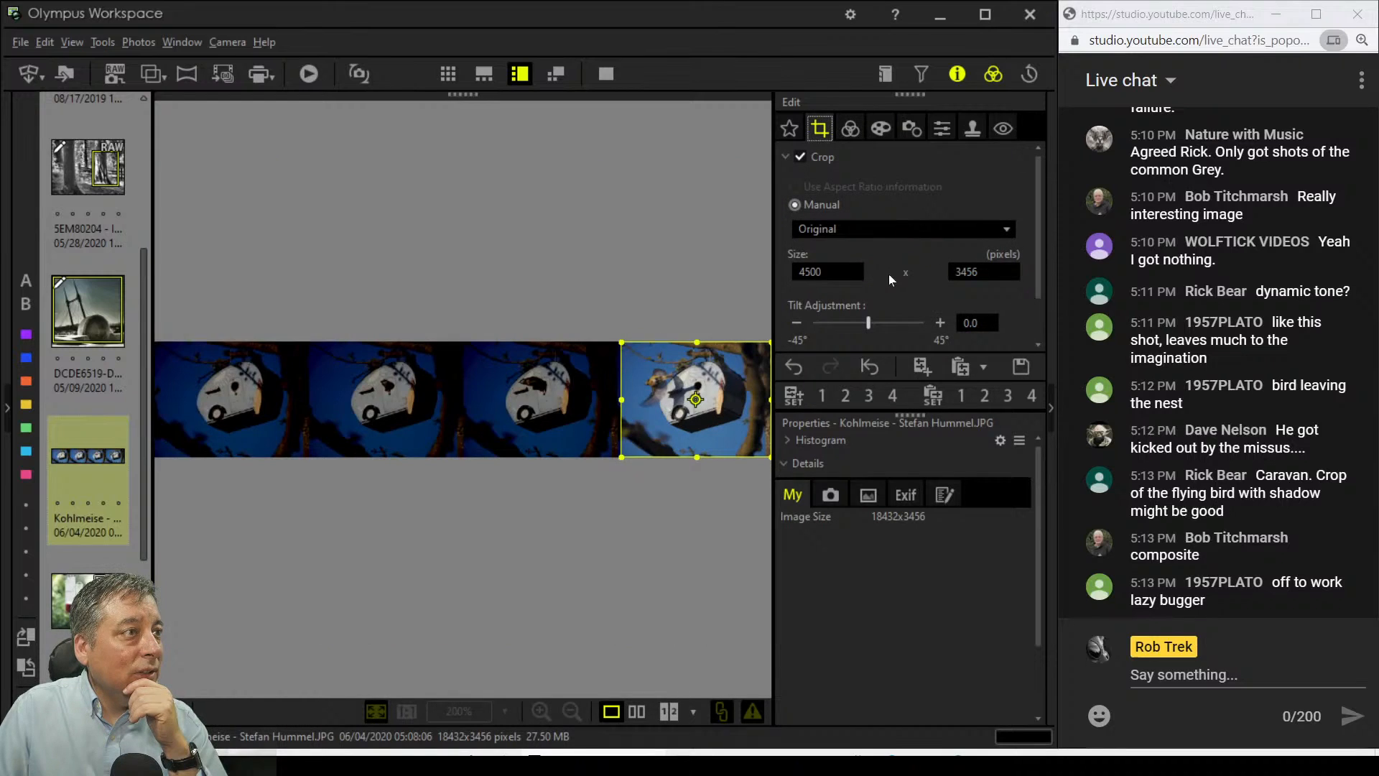
Step: Tilt the crop slightly and widen it down and to the left
{"action": "left_click_drag", "start_coordinate": [869, 321], "coordinate": [874, 322]}
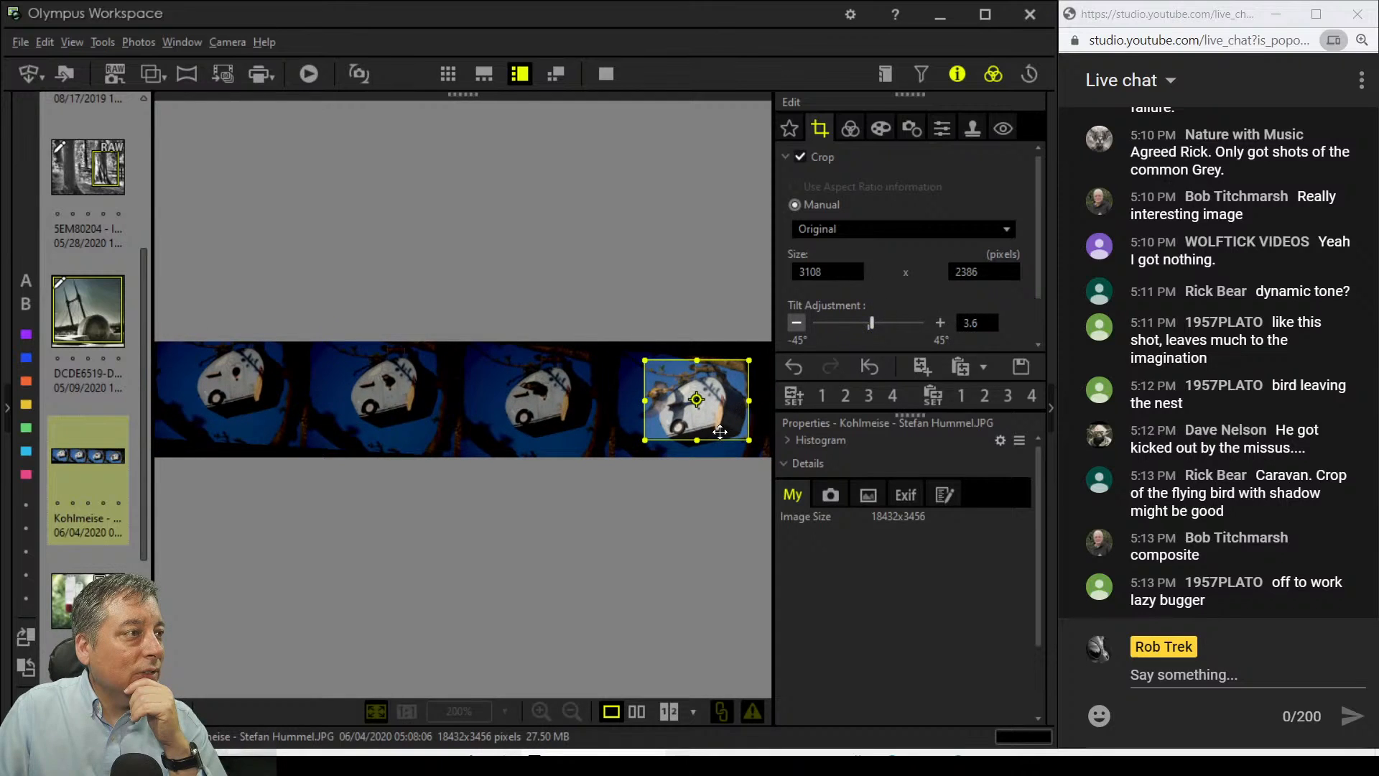
{"action": "left_click_drag", "start_coordinate": [645, 440], "coordinate": [617, 464]}
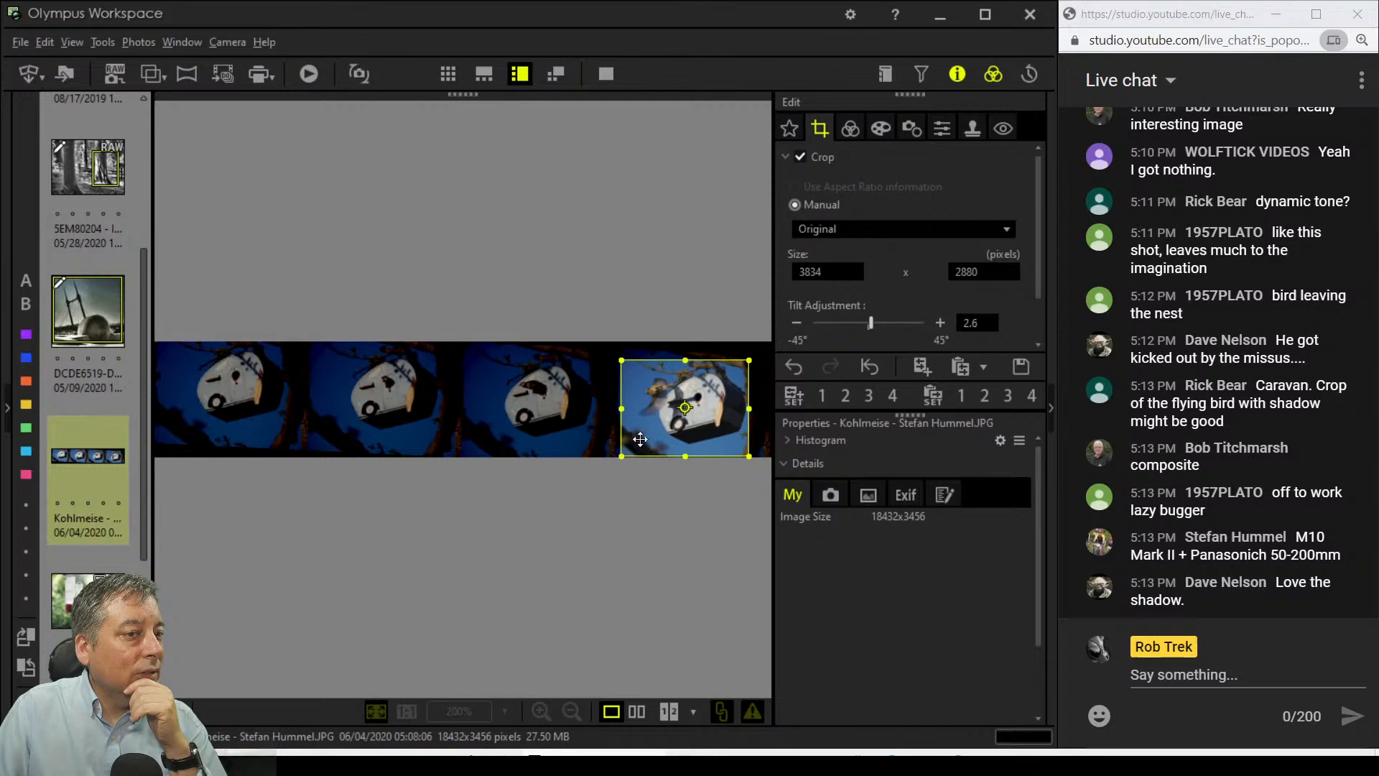
{"action": "left_click", "coordinate": [850, 129]}
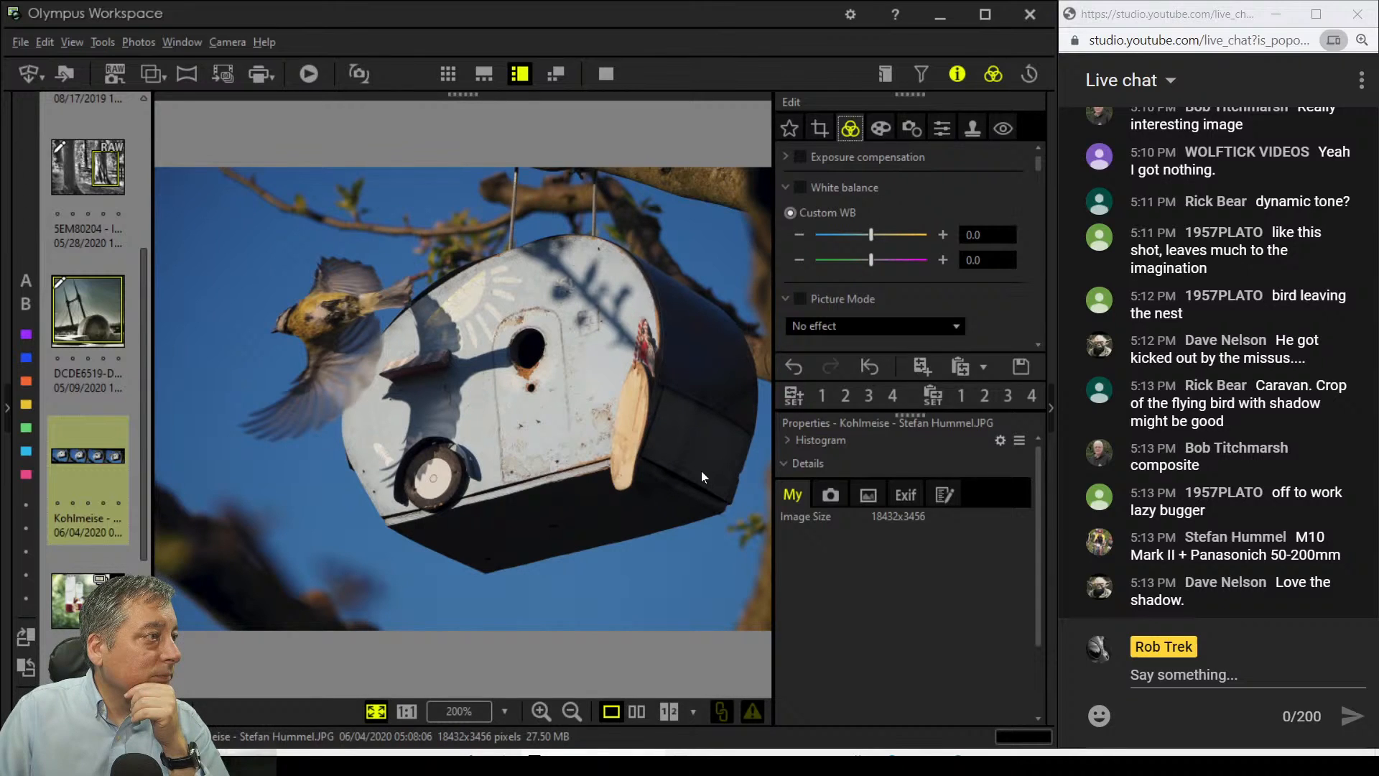
{"action": "left_click", "coordinate": [818, 130]}
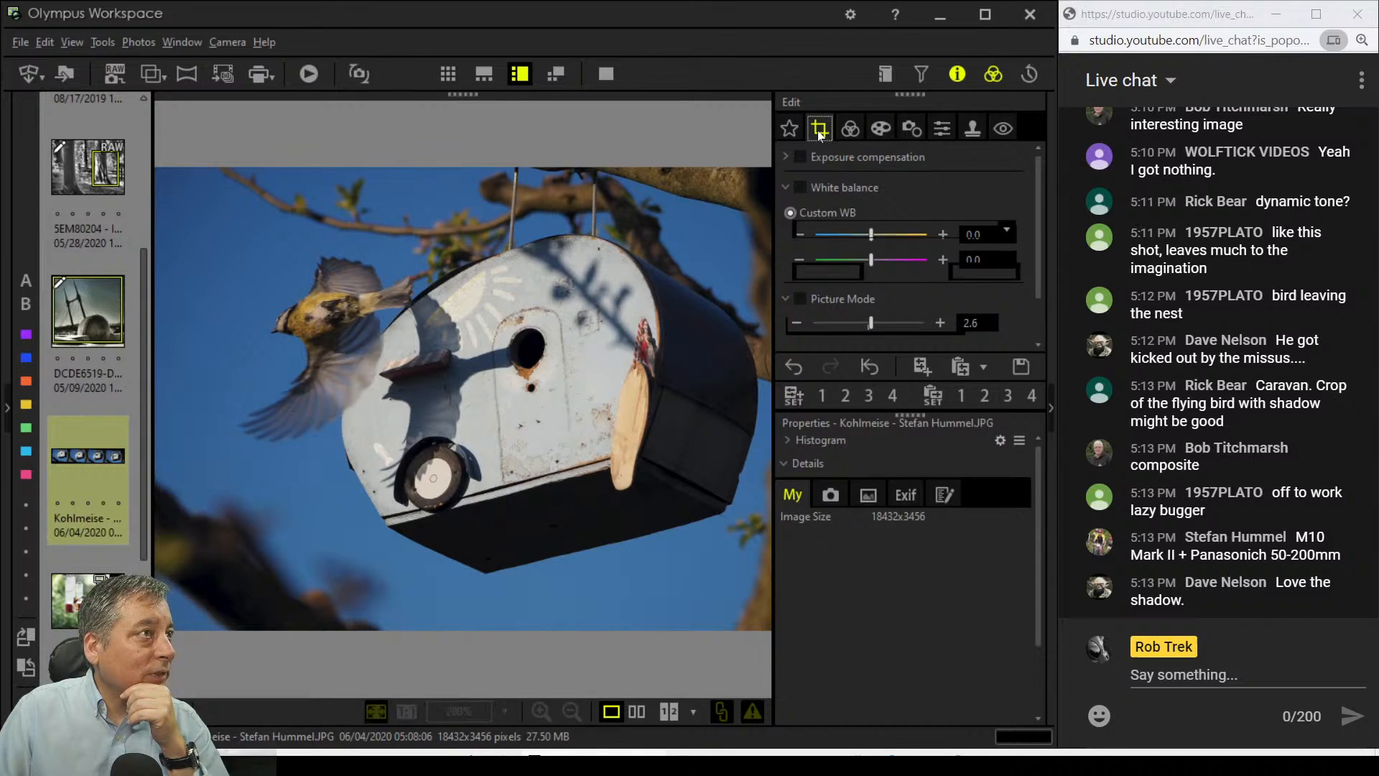
Step: Increase the tilt to 4.6° and enlarge the crop to 3780 x 2790 around the birdhouse
{"action": "left_click", "coordinate": [940, 323]}
{"action": "left_click", "coordinate": [940, 322]}
{"action": "left_click", "coordinate": [939, 322]}
{"action": "left_click", "coordinate": [939, 323]}
{"action": "left_click", "coordinate": [939, 323]}
{"action": "left_click", "coordinate": [940, 322]}
{"action": "left_click", "coordinate": [939, 323]}
{"action": "left_click", "coordinate": [940, 323]}
{"action": "left_click", "coordinate": [940, 323]}
{"action": "left_click", "coordinate": [940, 323]}
{"action": "left_click", "coordinate": [939, 323]}
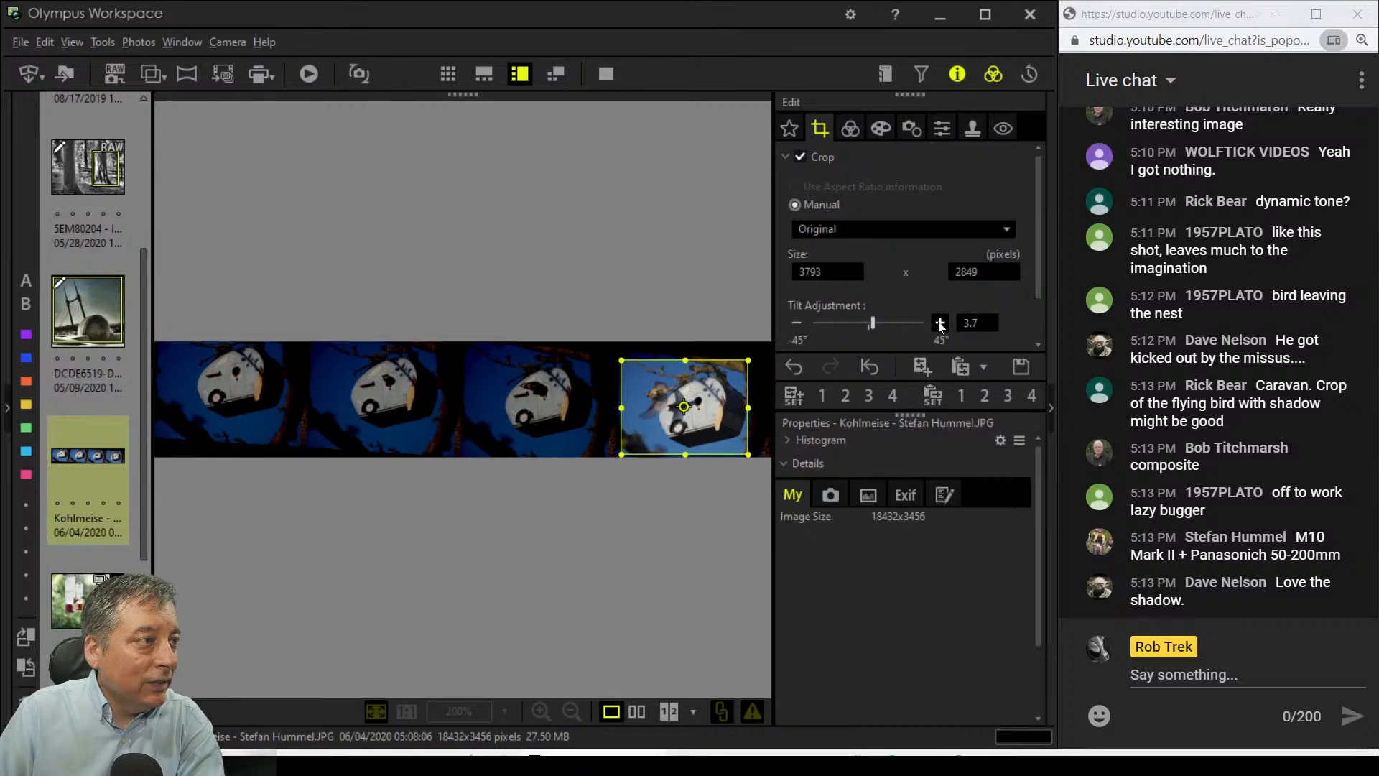
{"action": "left_click", "coordinate": [940, 323]}
{"action": "left_click", "coordinate": [939, 322]}
{"action": "left_click", "coordinate": [940, 323]}
{"action": "left_click", "coordinate": [940, 322]}
{"action": "left_click", "coordinate": [940, 322]}
{"action": "left_click", "coordinate": [939, 323]}
{"action": "left_click", "coordinate": [939, 323]}
{"action": "left_click", "coordinate": [939, 323]}
{"action": "left_click", "coordinate": [940, 323]}
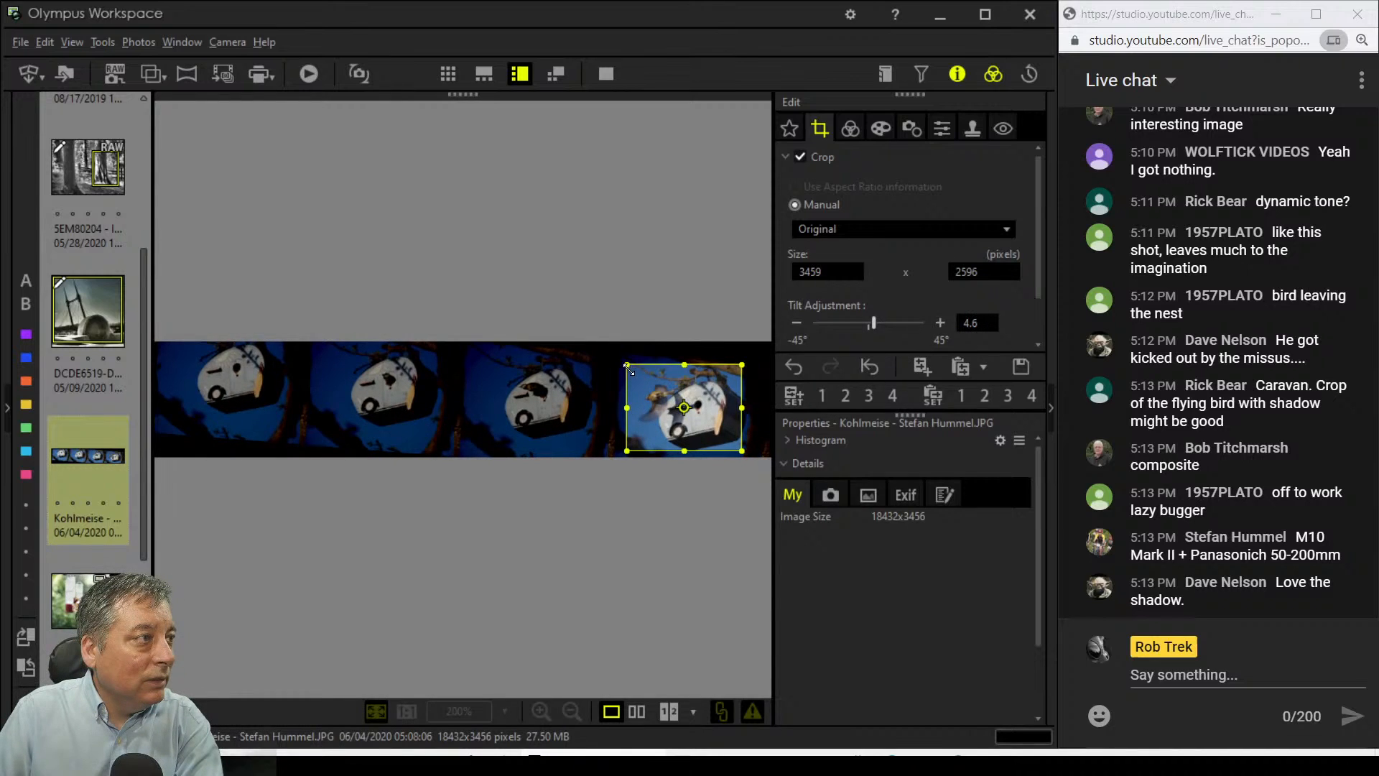
{"action": "left_click_drag", "start_coordinate": [628, 462], "coordinate": [619, 464]}
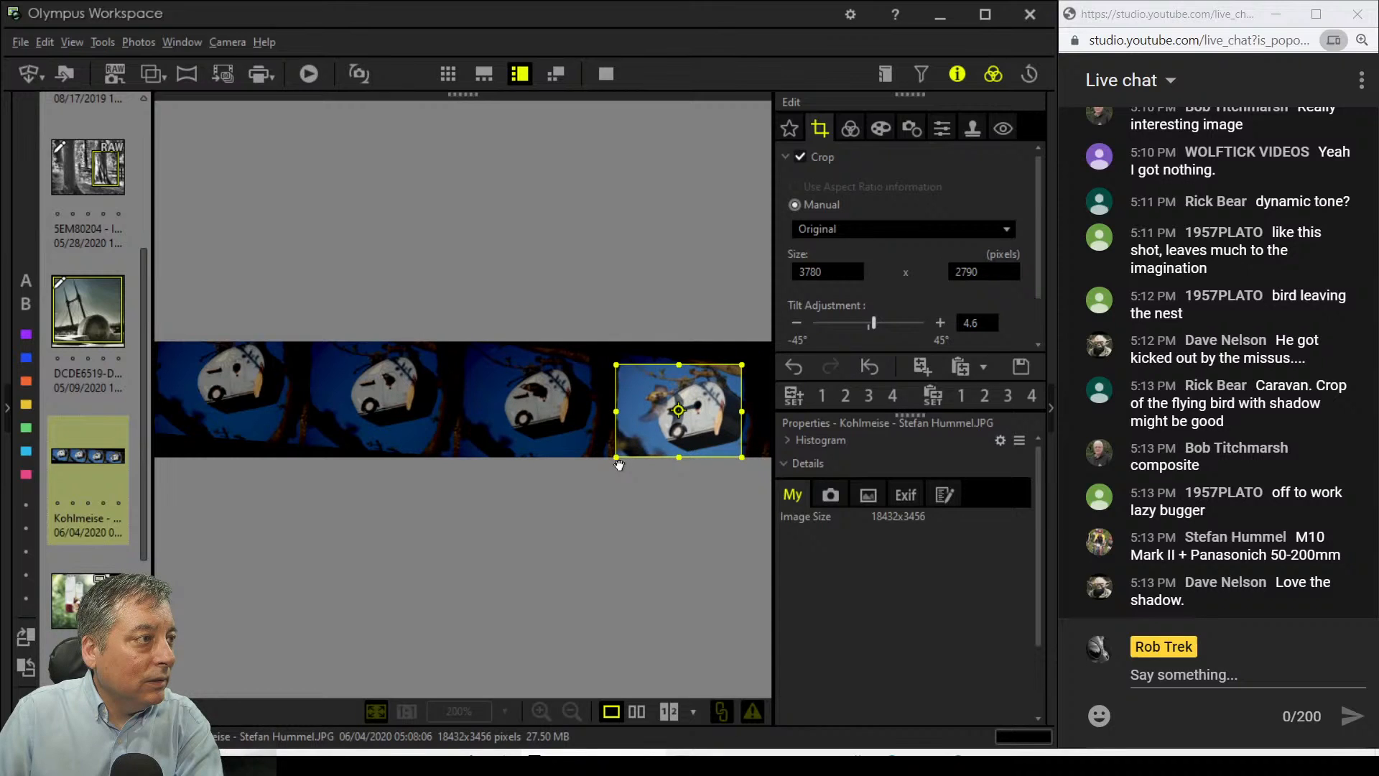
{"action": "left_click", "coordinate": [850, 129]}
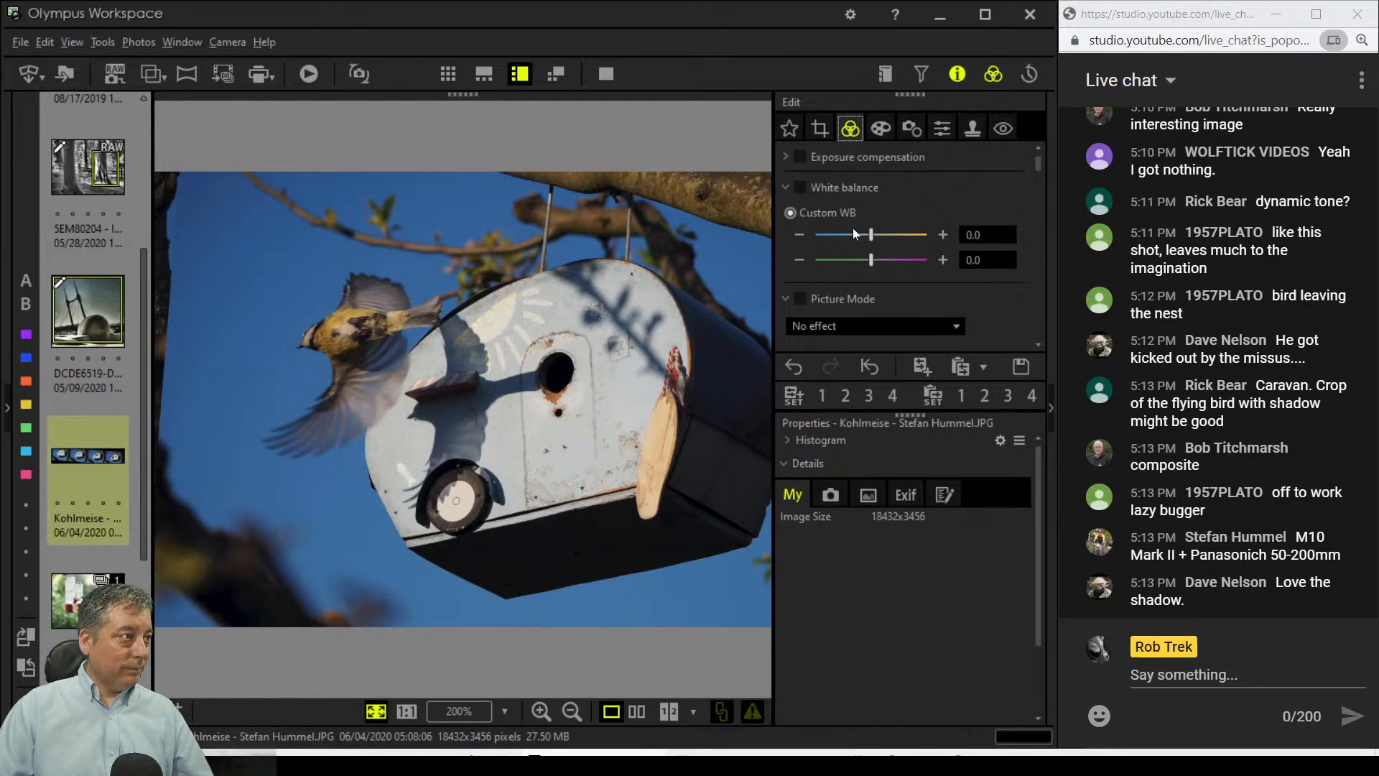
Step: Lower the tone curve's white point to 226, check it at 1:1, and return to the crop settings
{"action": "scroll", "coordinate": [965, 304], "scroll_direction": "down", "scroll_amount": 10}
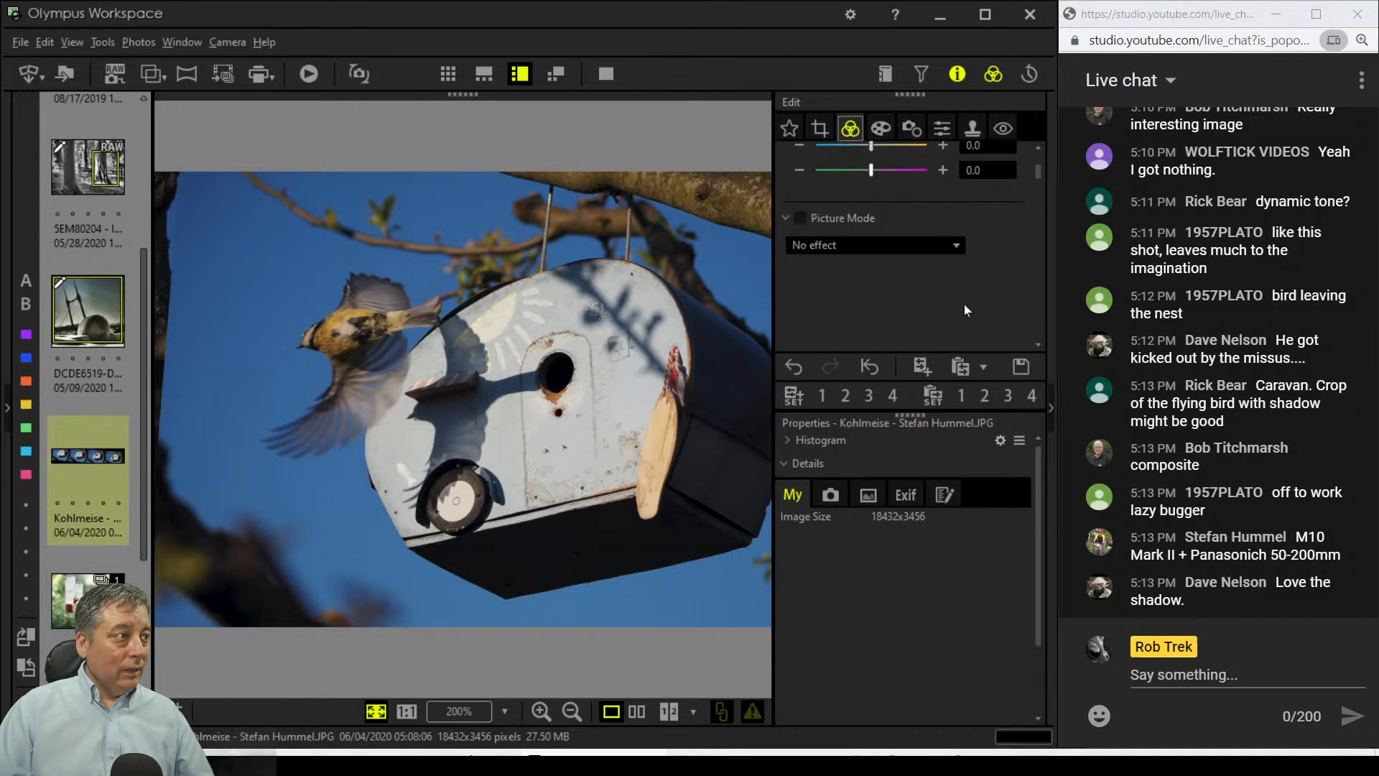
{"action": "scroll", "coordinate": [965, 304], "scroll_direction": "down", "scroll_amount": 4}
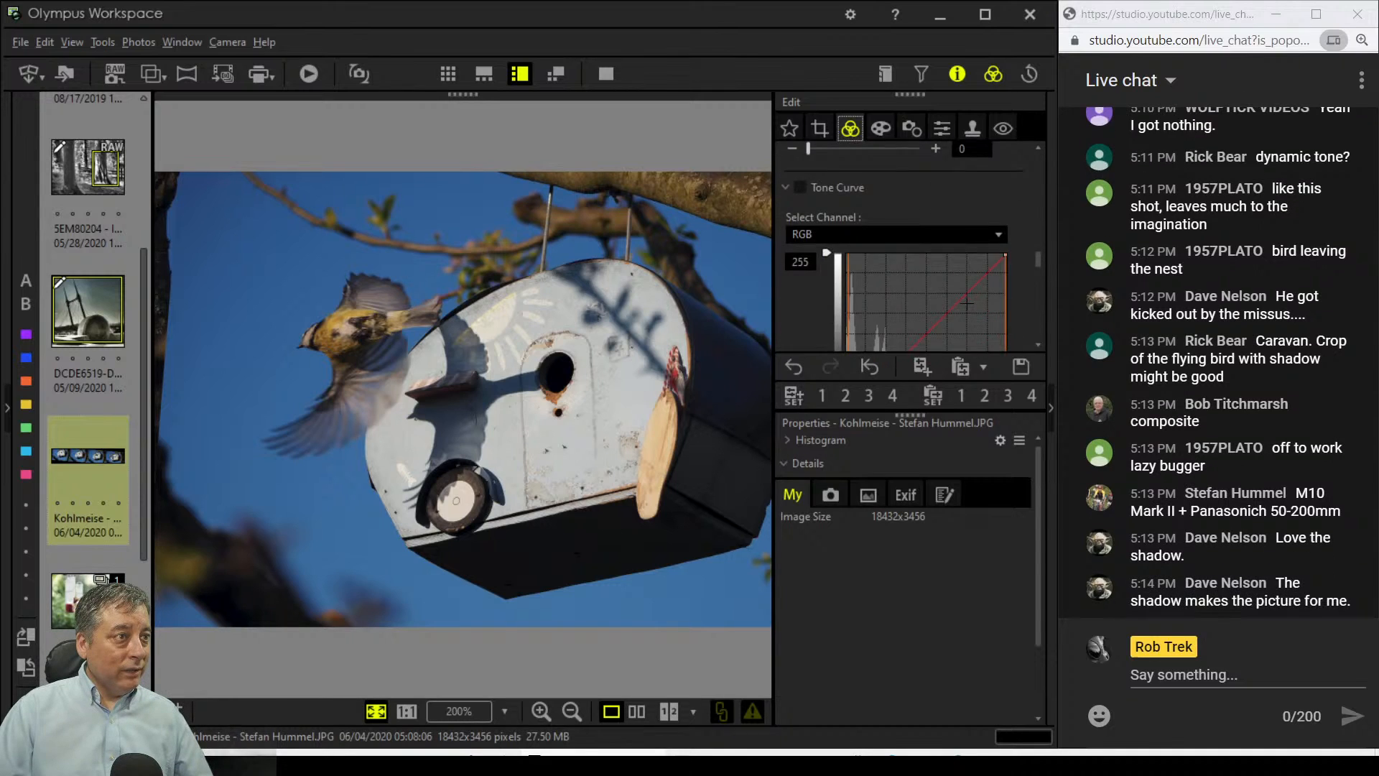
{"action": "left_click_drag", "start_coordinate": [1008, 299], "coordinate": [992, 302]}
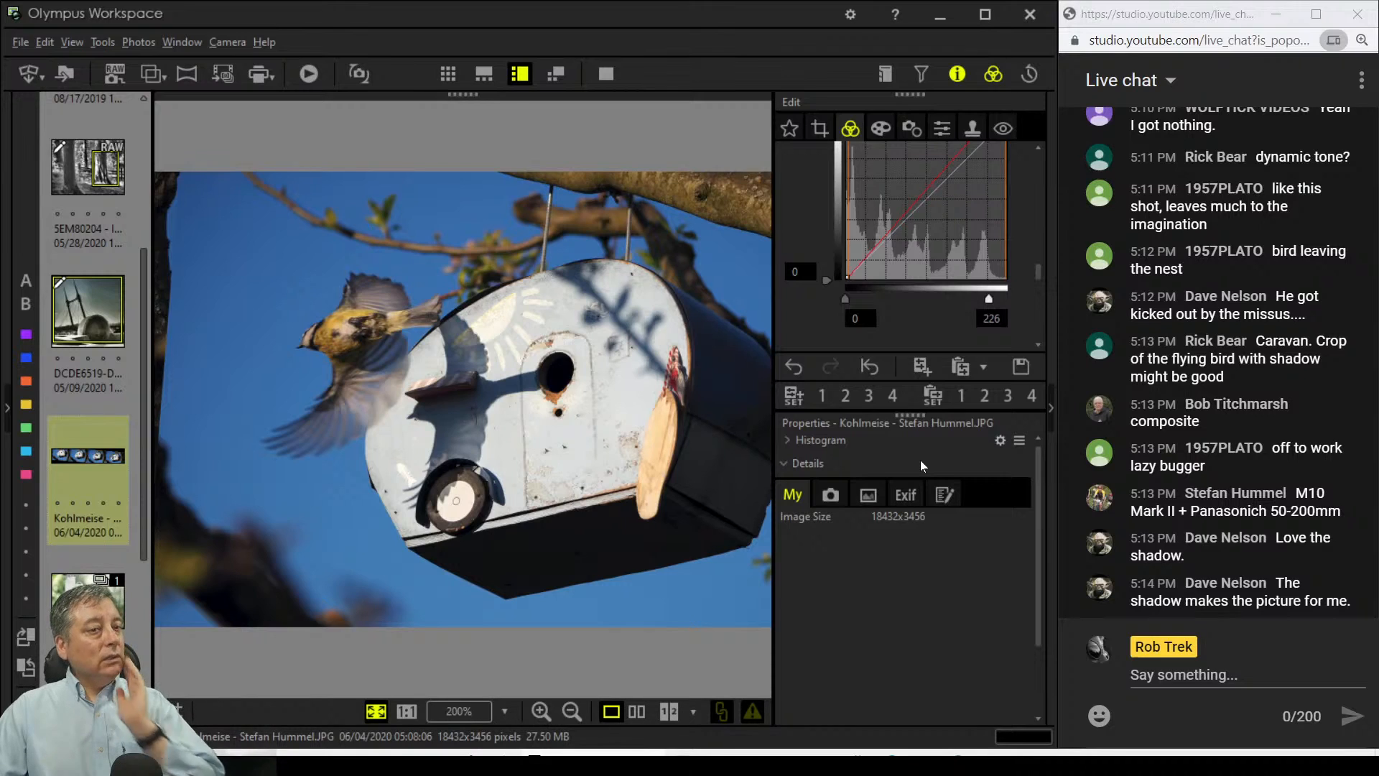
{"action": "left_click", "coordinate": [429, 432]}
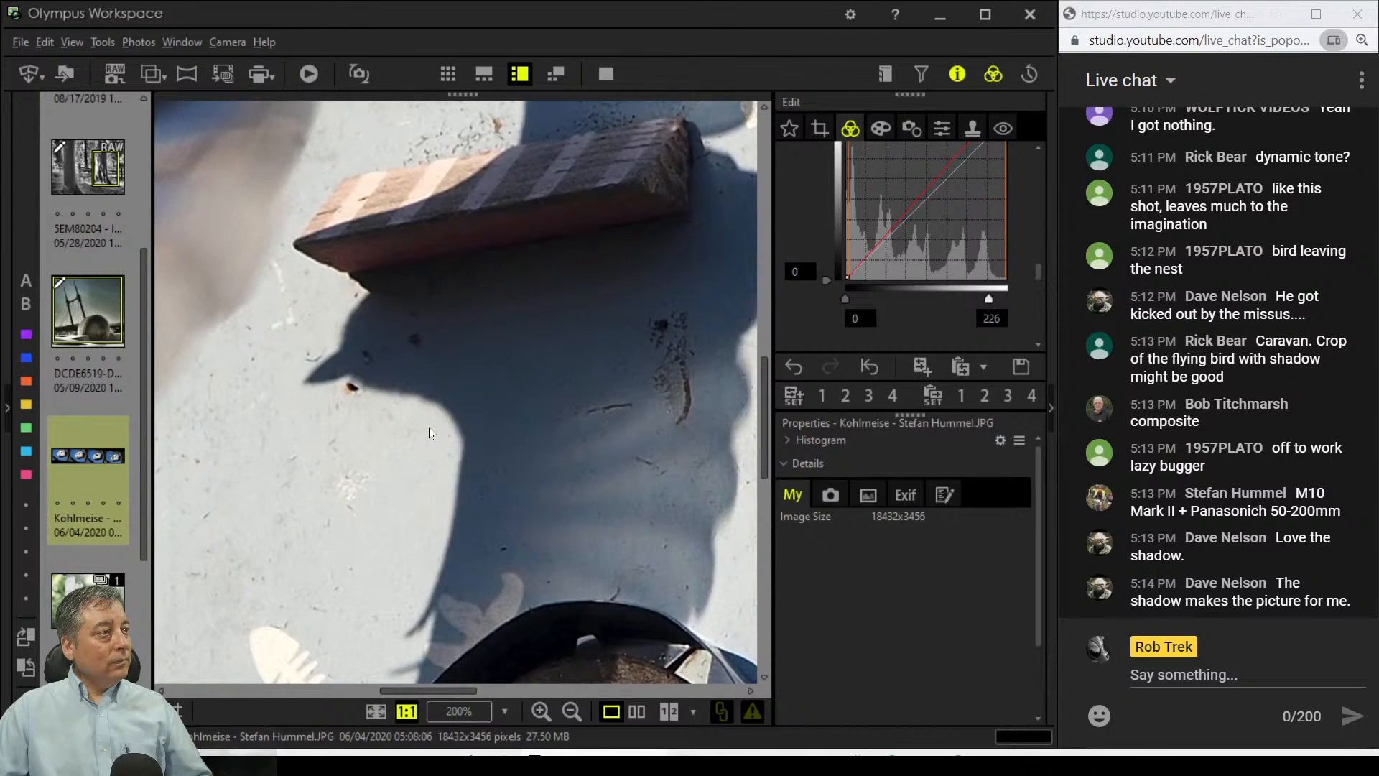
{"action": "left_click", "coordinate": [429, 432]}
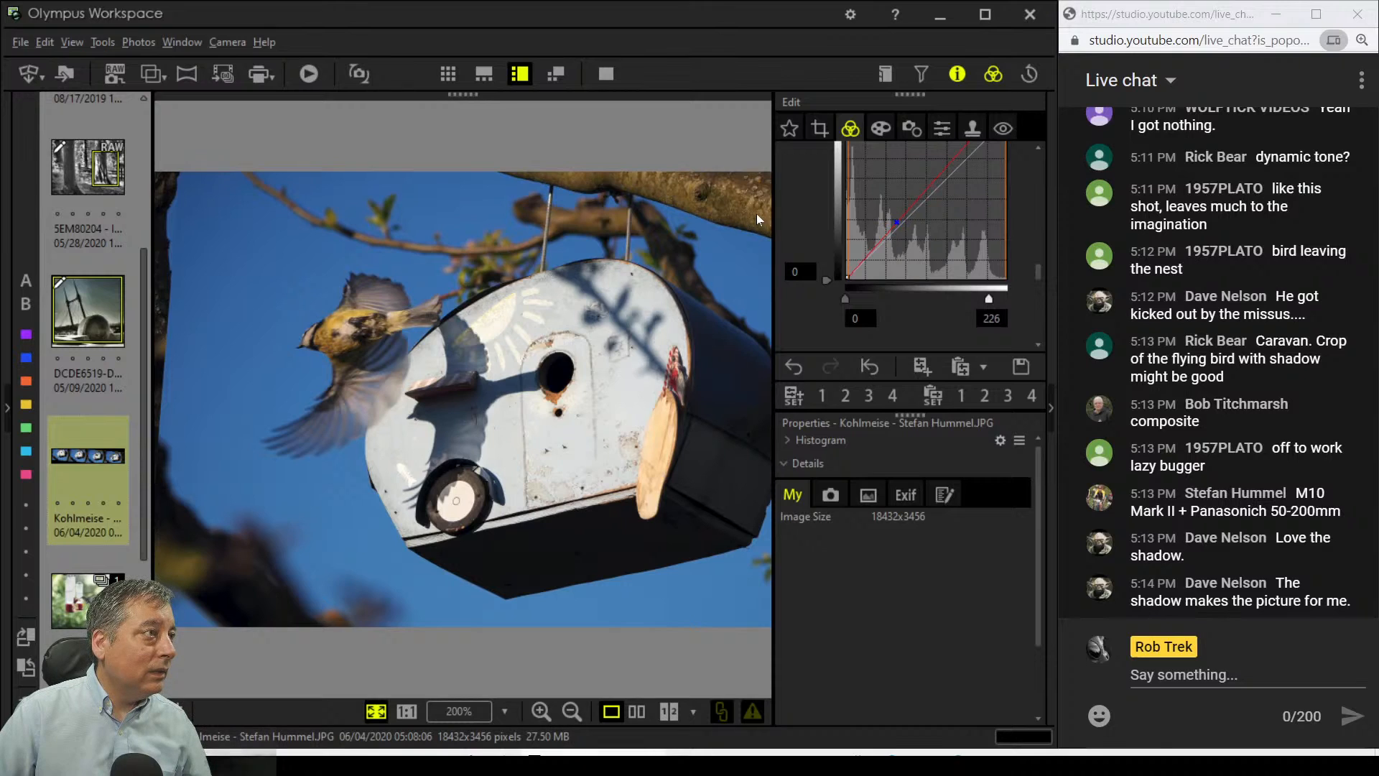
{"action": "left_click", "coordinate": [819, 128]}
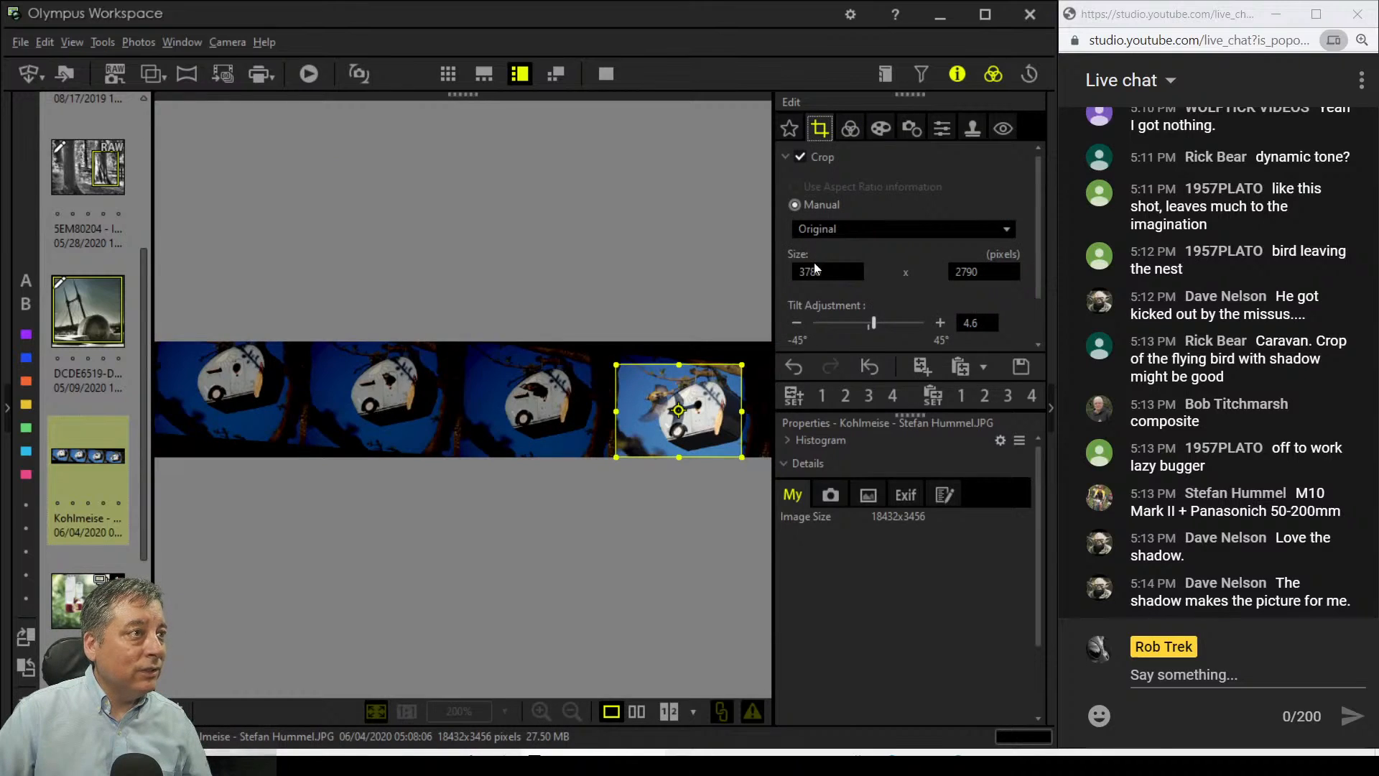
Step: Reduce the crop tilt from 4.6° to 4.2° and go back to the tone curve
{"action": "left_click", "coordinate": [799, 322]}
{"action": "left_click", "coordinate": [799, 322]}
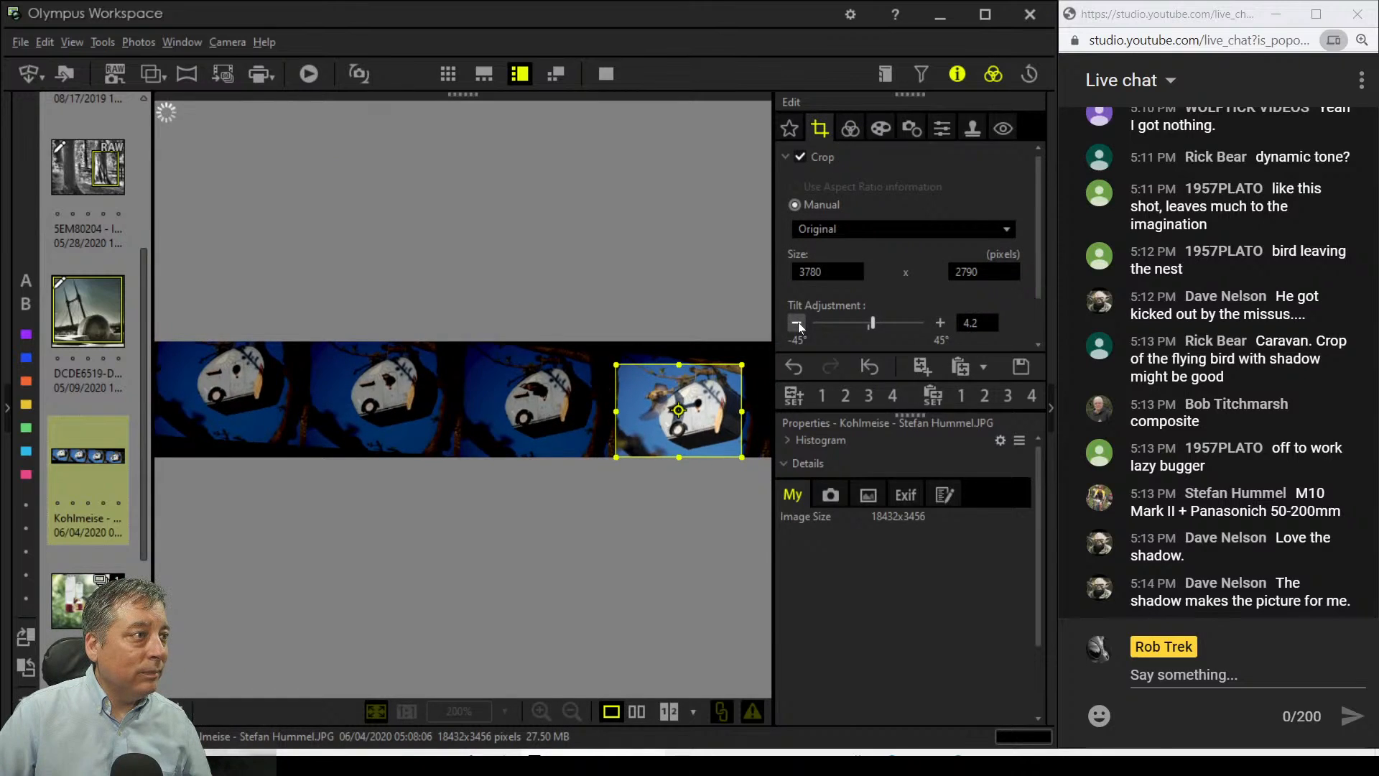
{"action": "left_click", "coordinate": [851, 129]}
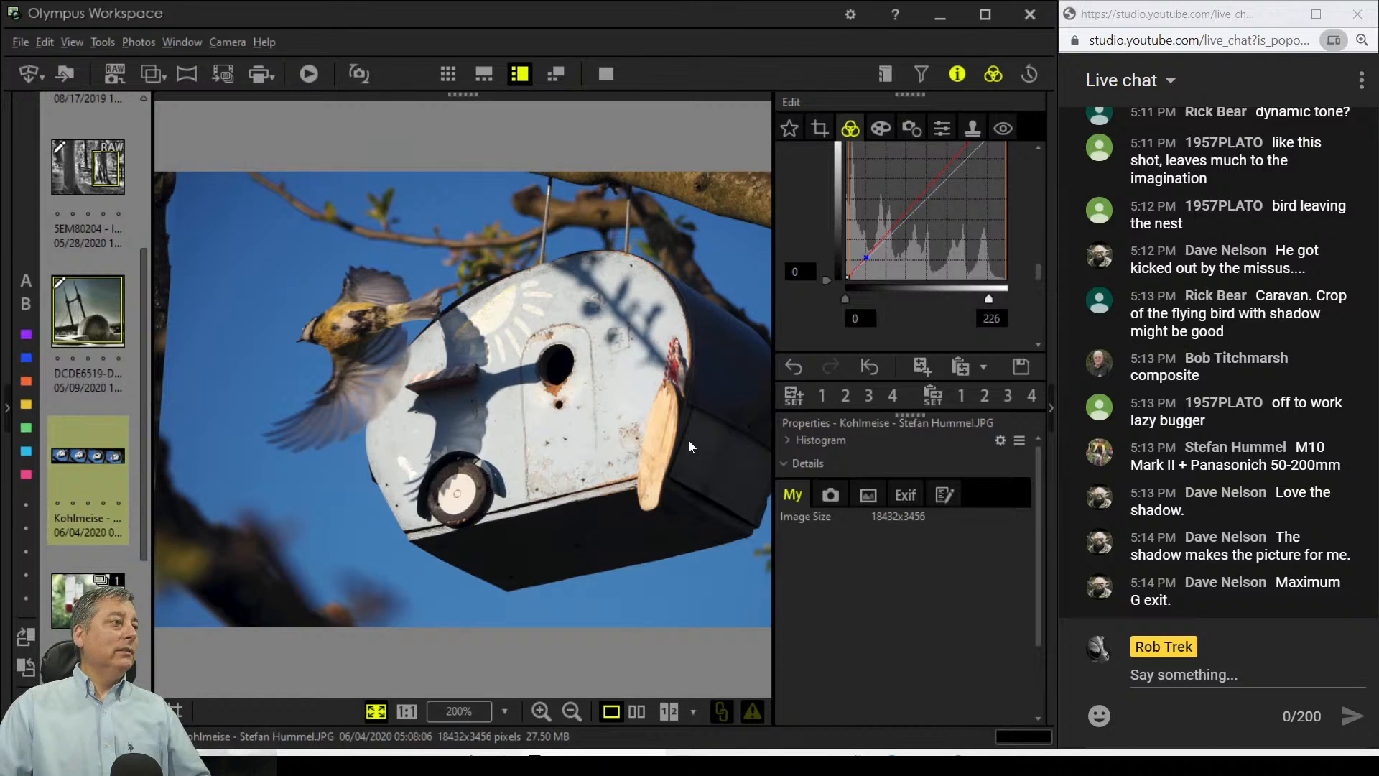
Step: Enable Highlight & Shadow with midtone 2 and shadow 1, checking detail at 200%
{"action": "scroll", "coordinate": [919, 326], "scroll_direction": "down", "scroll_amount": 3}
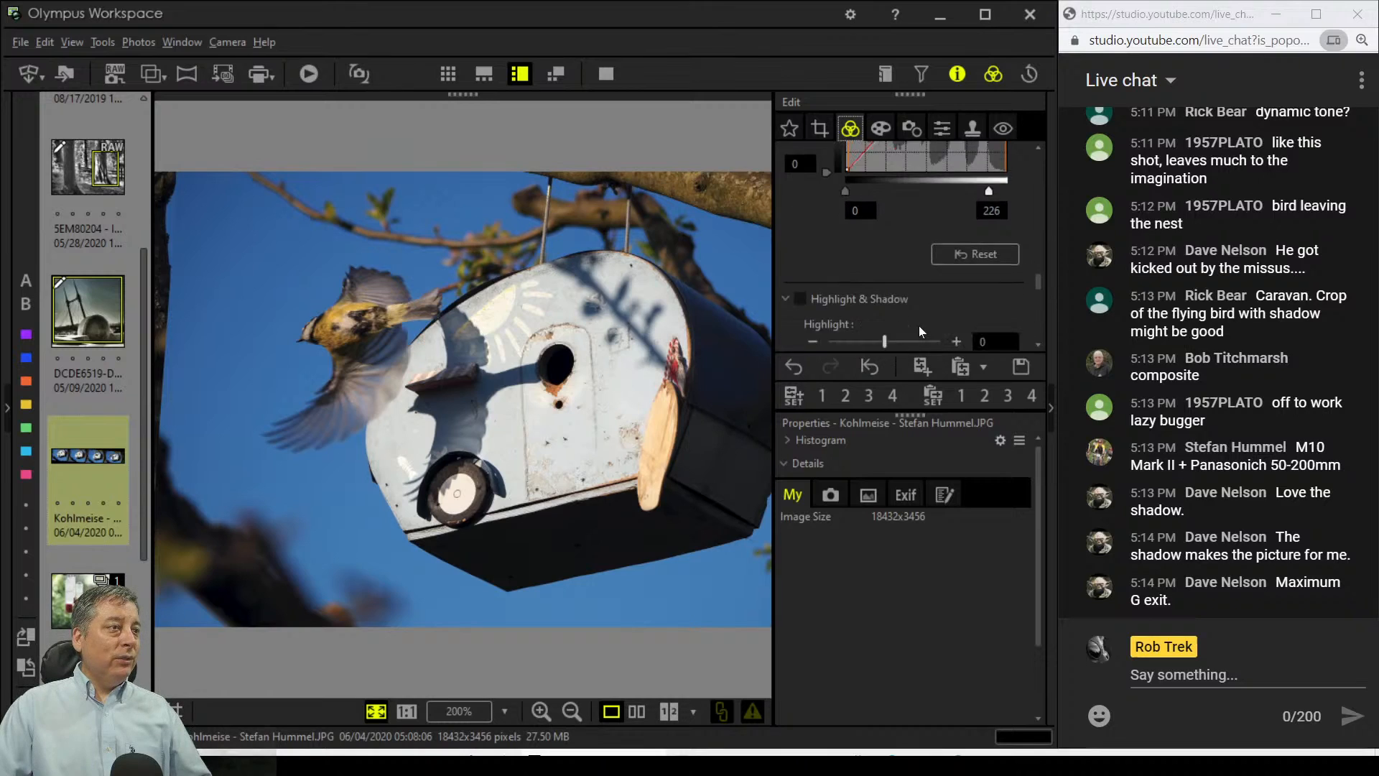
{"action": "scroll", "coordinate": [921, 330], "scroll_direction": "down", "scroll_amount": 1}
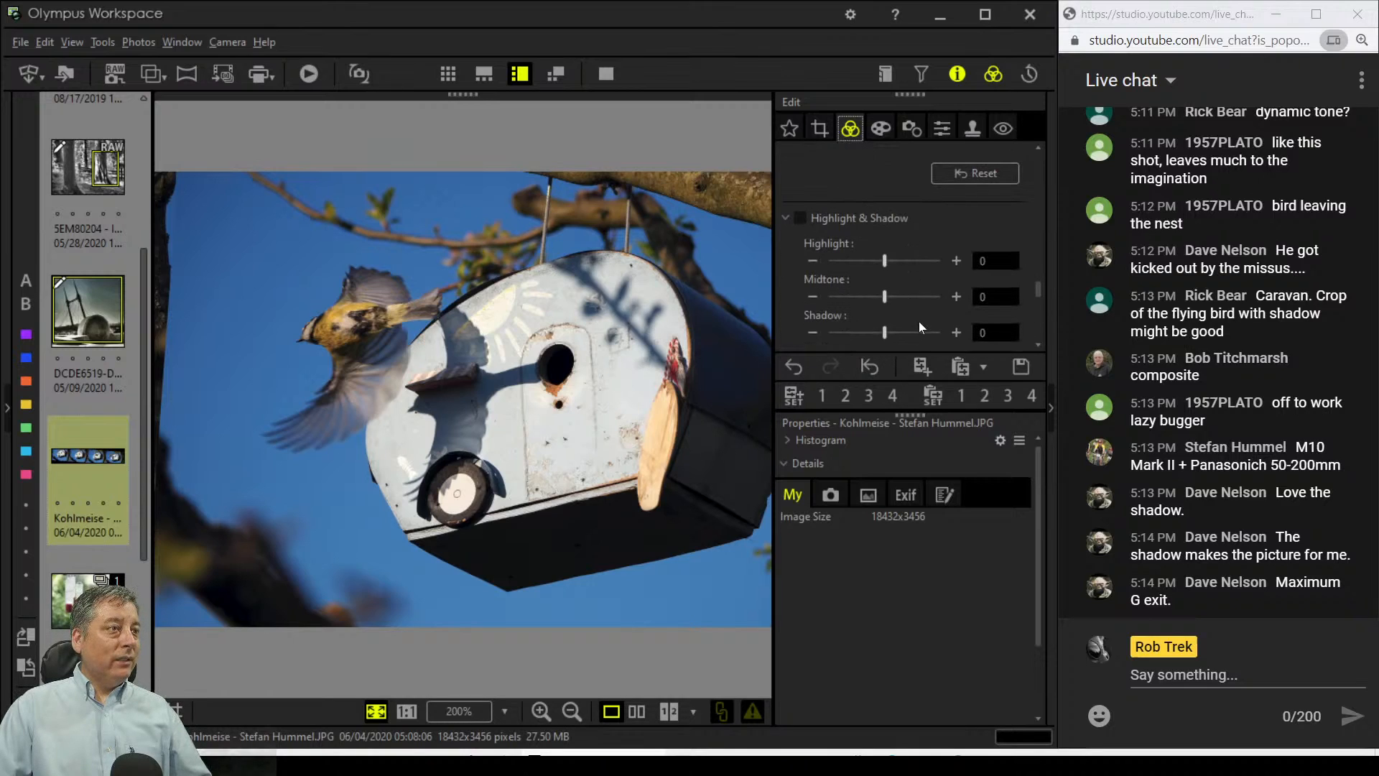
{"action": "left_click", "coordinate": [892, 296]}
{"action": "left_click_drag", "start_coordinate": [886, 330], "coordinate": [895, 332]}
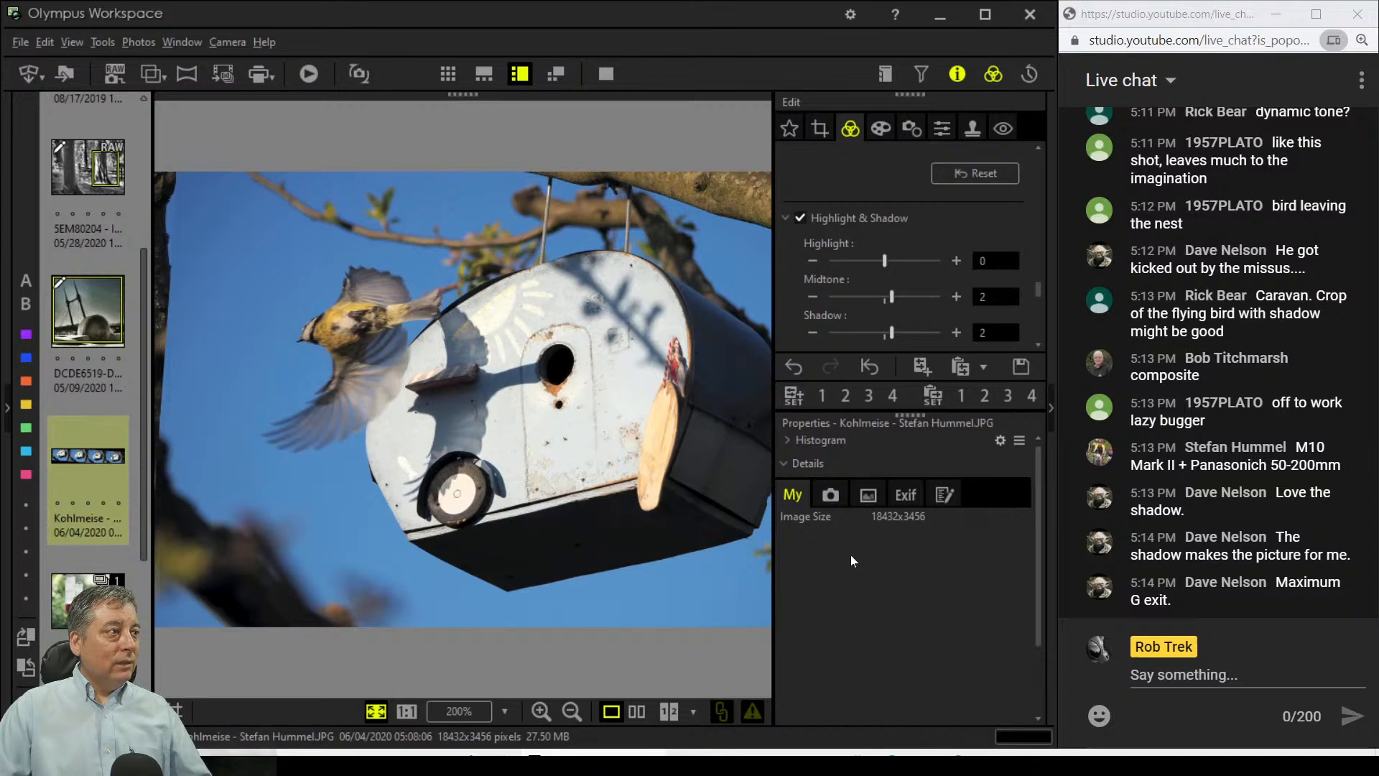
{"action": "left_click", "coordinate": [812, 331]}
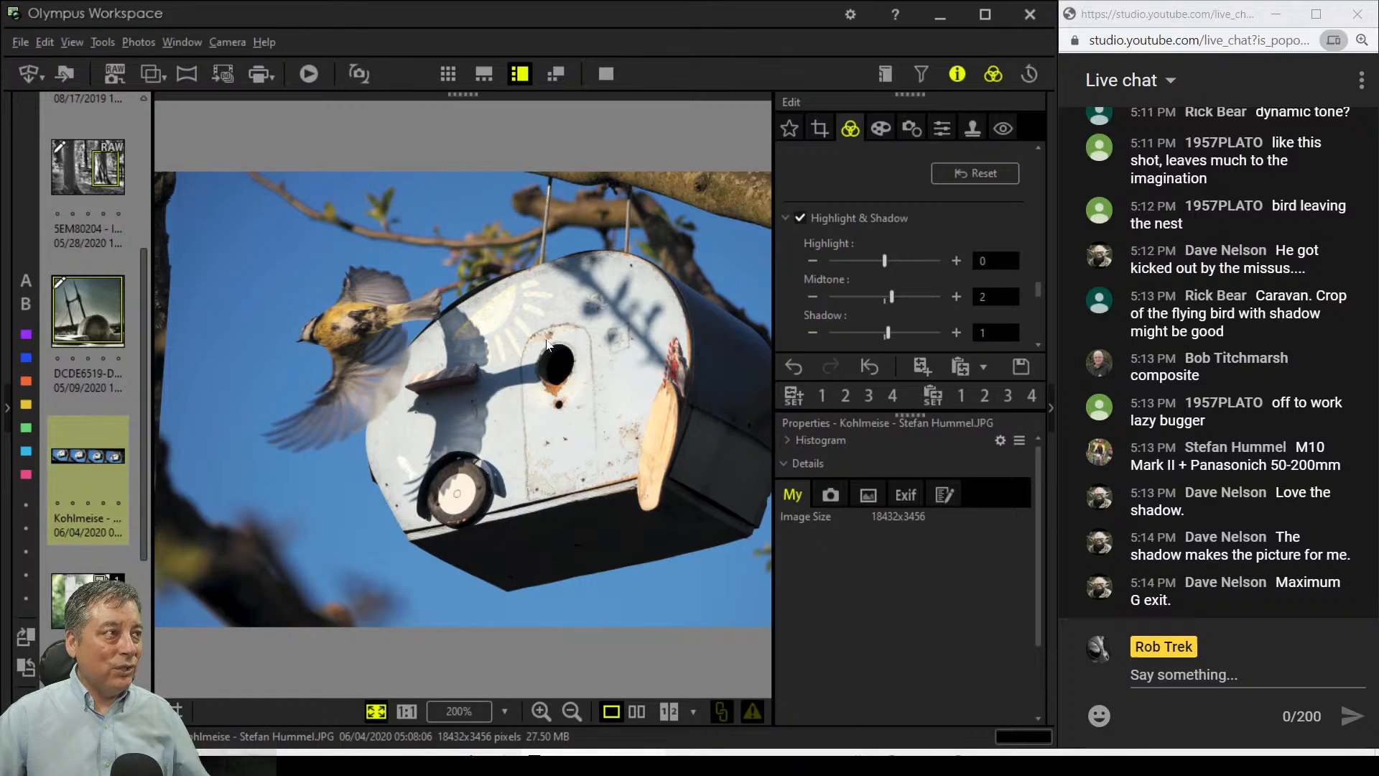
{"action": "left_click", "coordinate": [475, 718]}
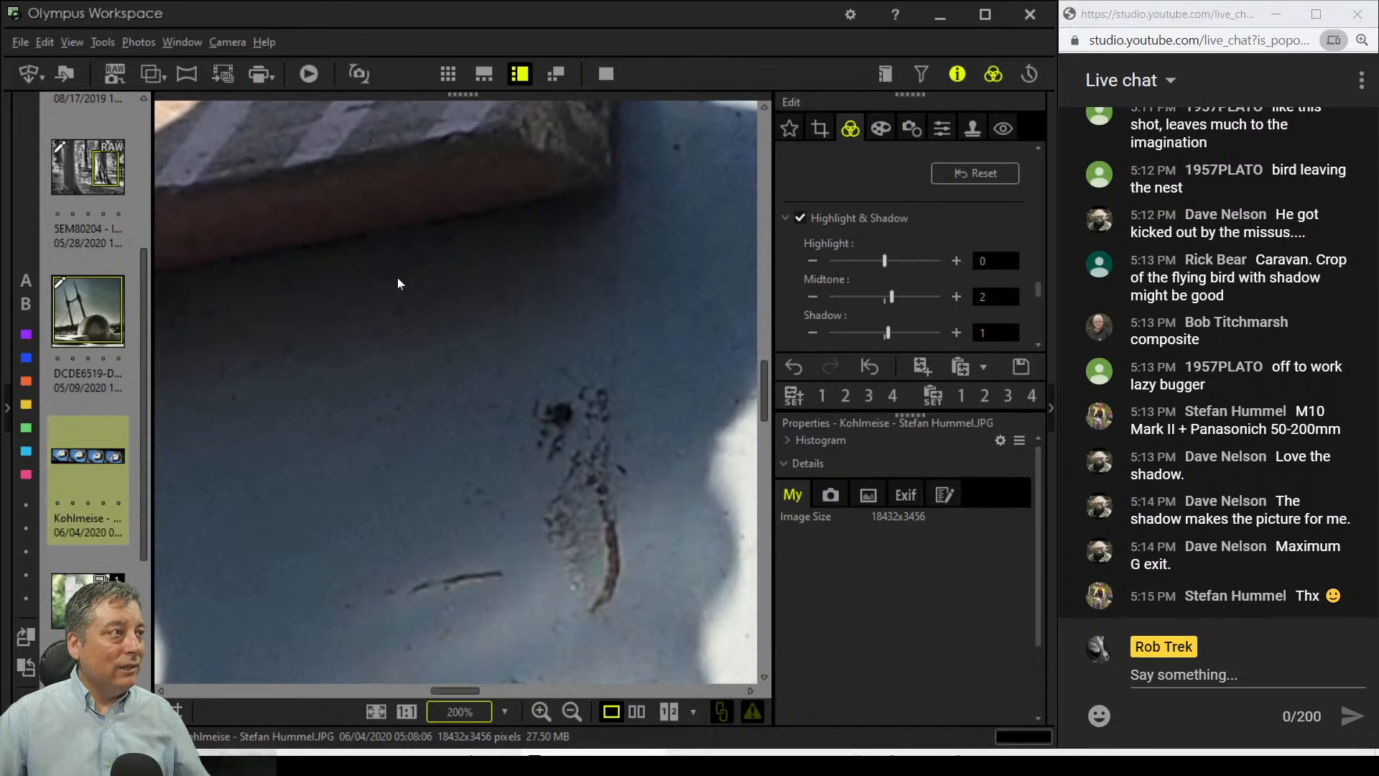
{"action": "left_click_drag", "start_coordinate": [397, 276], "coordinate": [496, 438]}
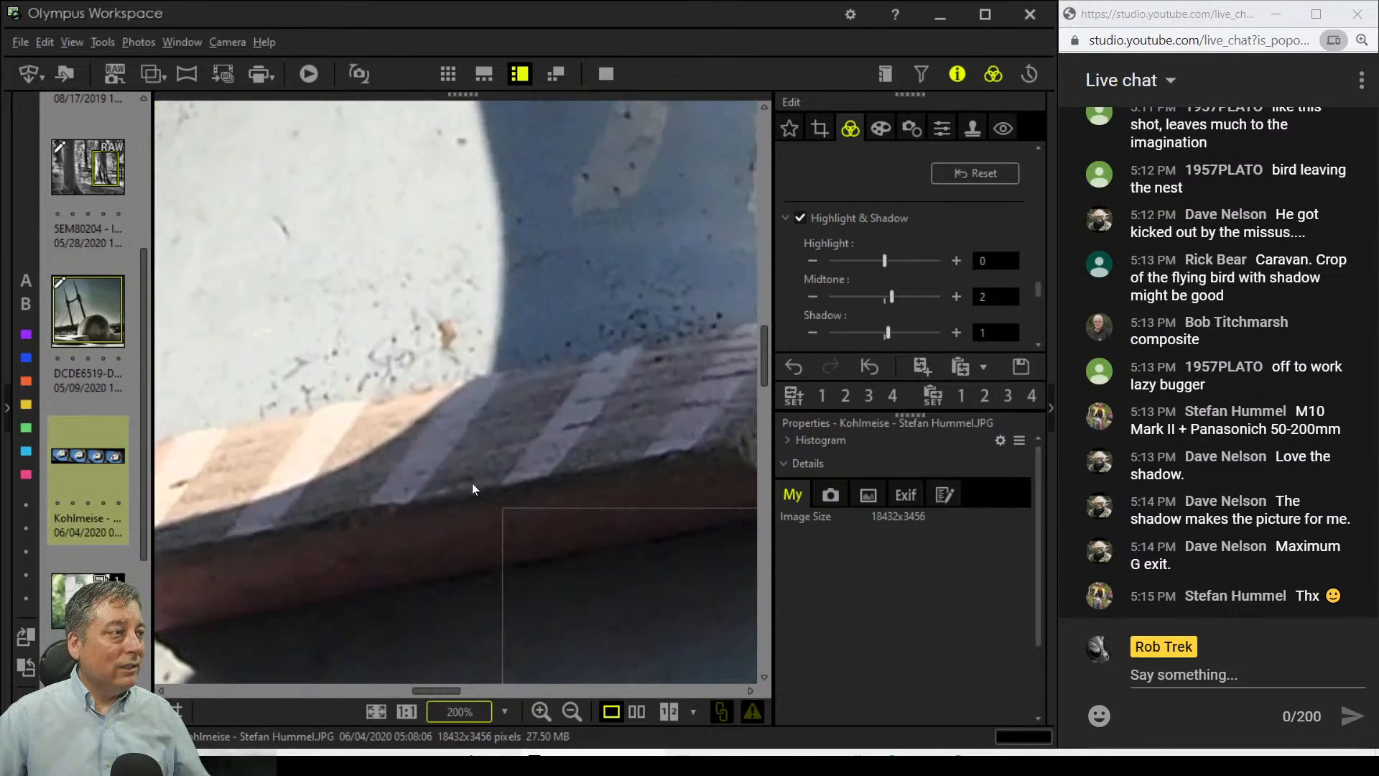
{"action": "left_click", "coordinate": [378, 711]}
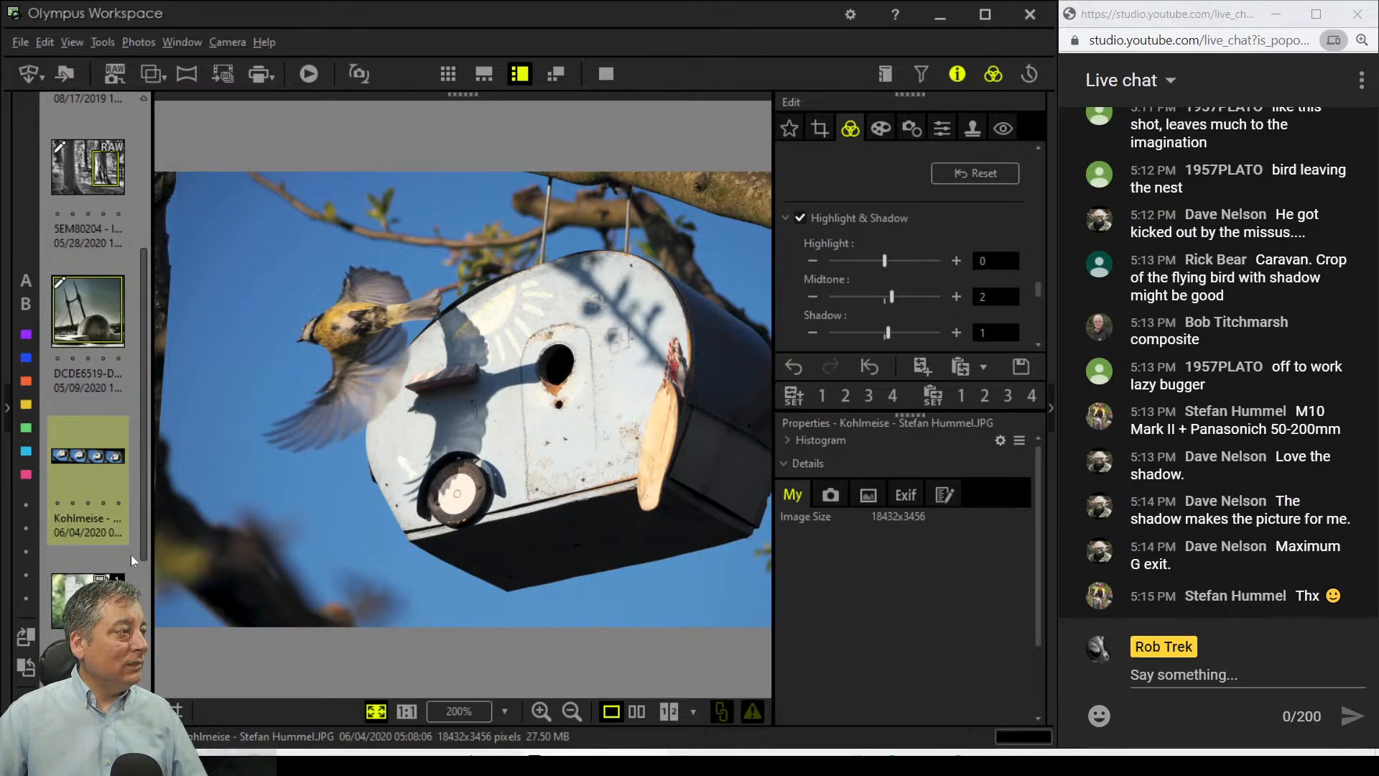
{"action": "scroll", "coordinate": [131, 554], "scroll_direction": "down", "scroll_amount": 3}
Step: Open the M1M31444 hummingbird photo and inspect the bird's body, head and eye at 200%
{"action": "left_click", "coordinate": [114, 419]}
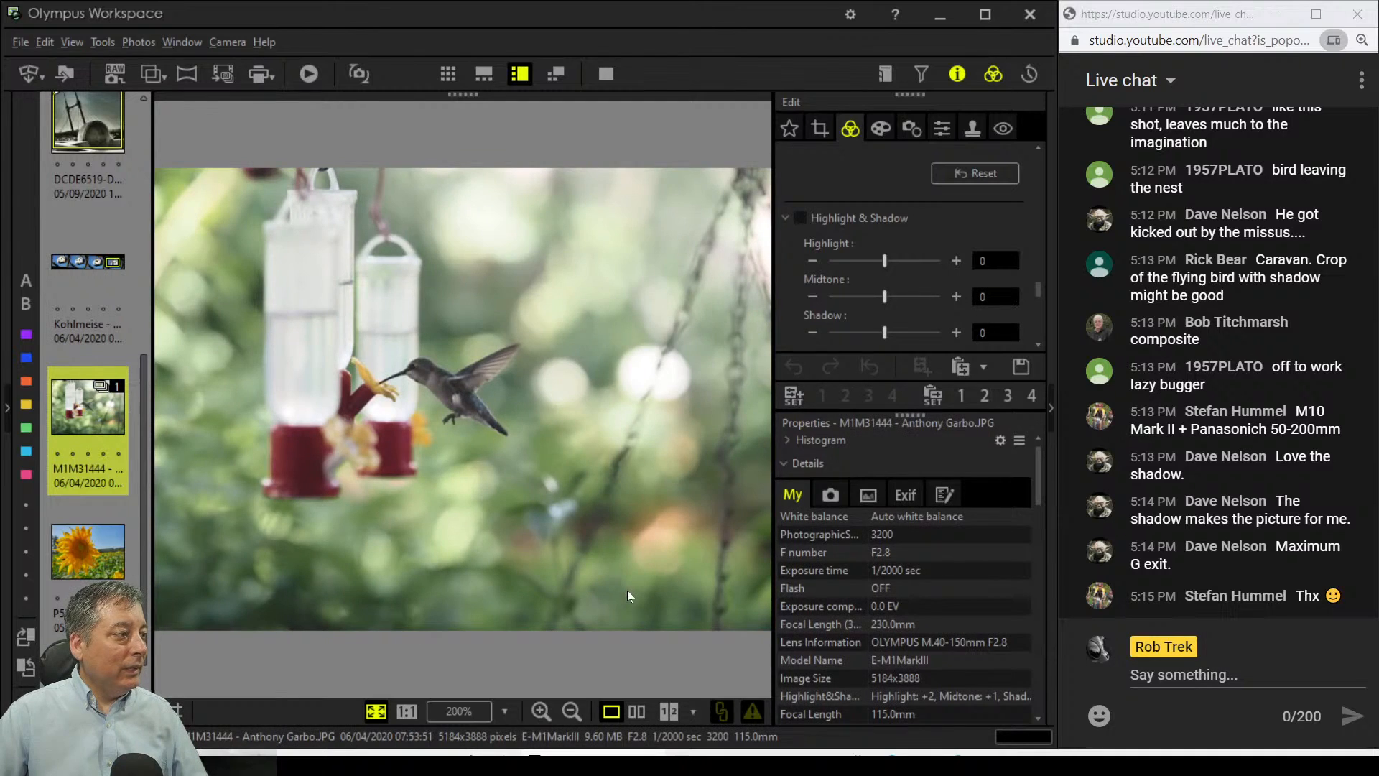
{"action": "left_click", "coordinate": [463, 395]}
{"action": "left_click_drag", "start_coordinate": [348, 338], "coordinate": [657, 537]}
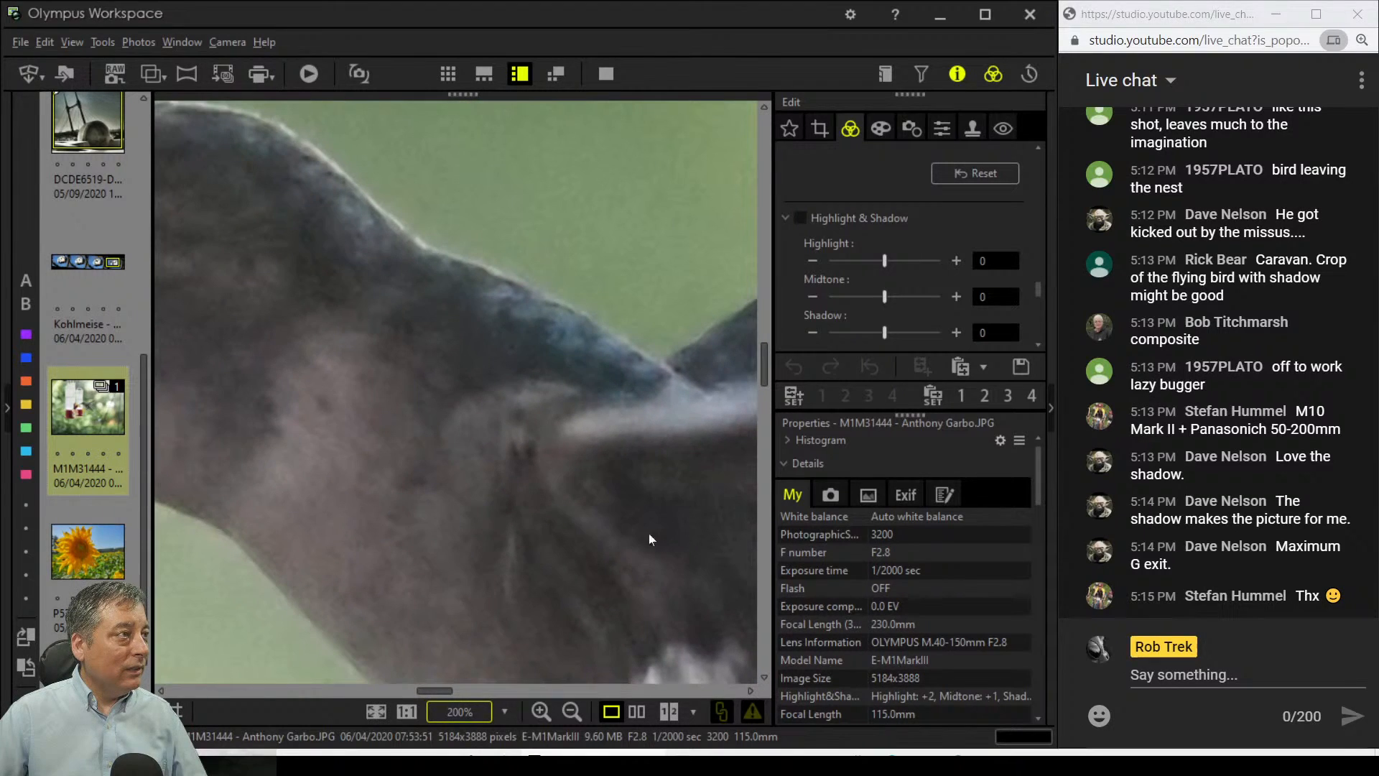
{"action": "left_click", "coordinate": [566, 465]}
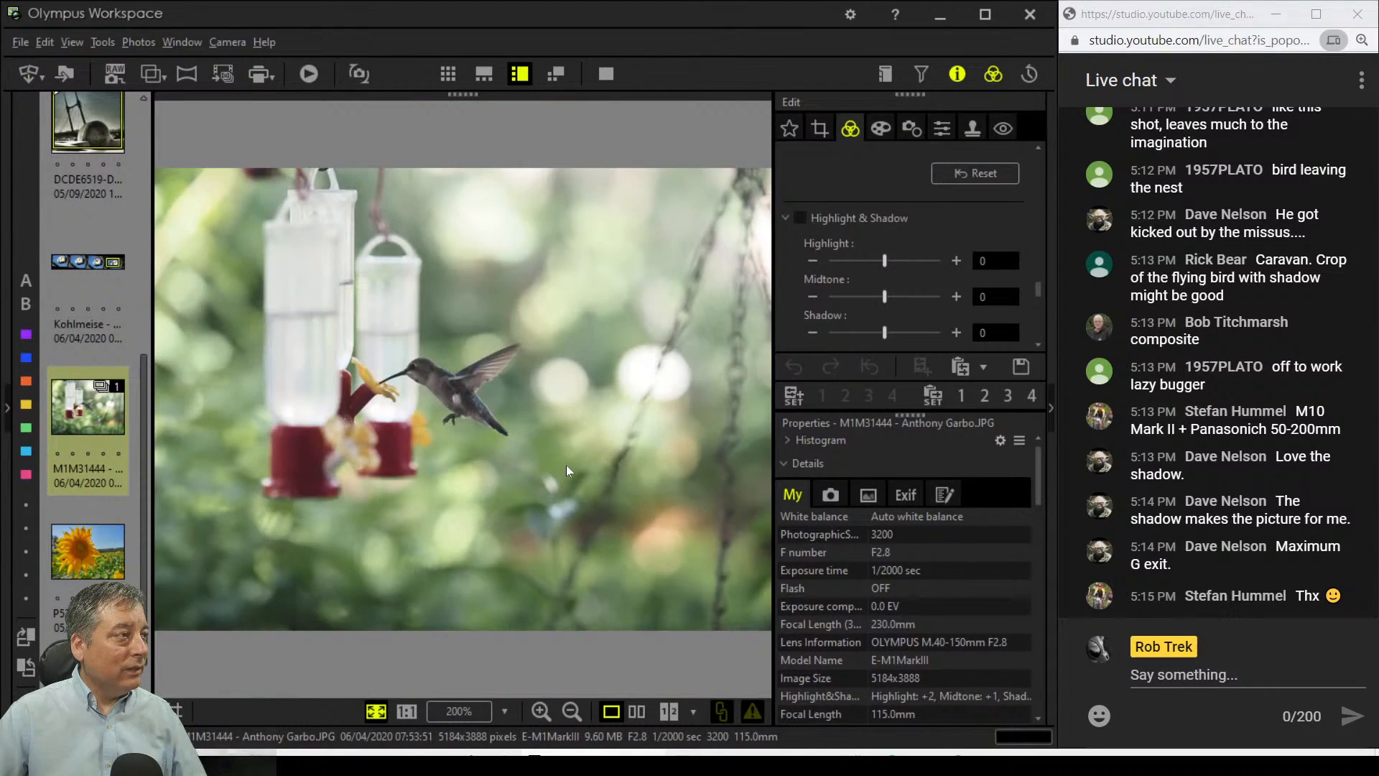
{"action": "left_click", "coordinate": [455, 387]}
{"action": "left_click", "coordinate": [457, 392]}
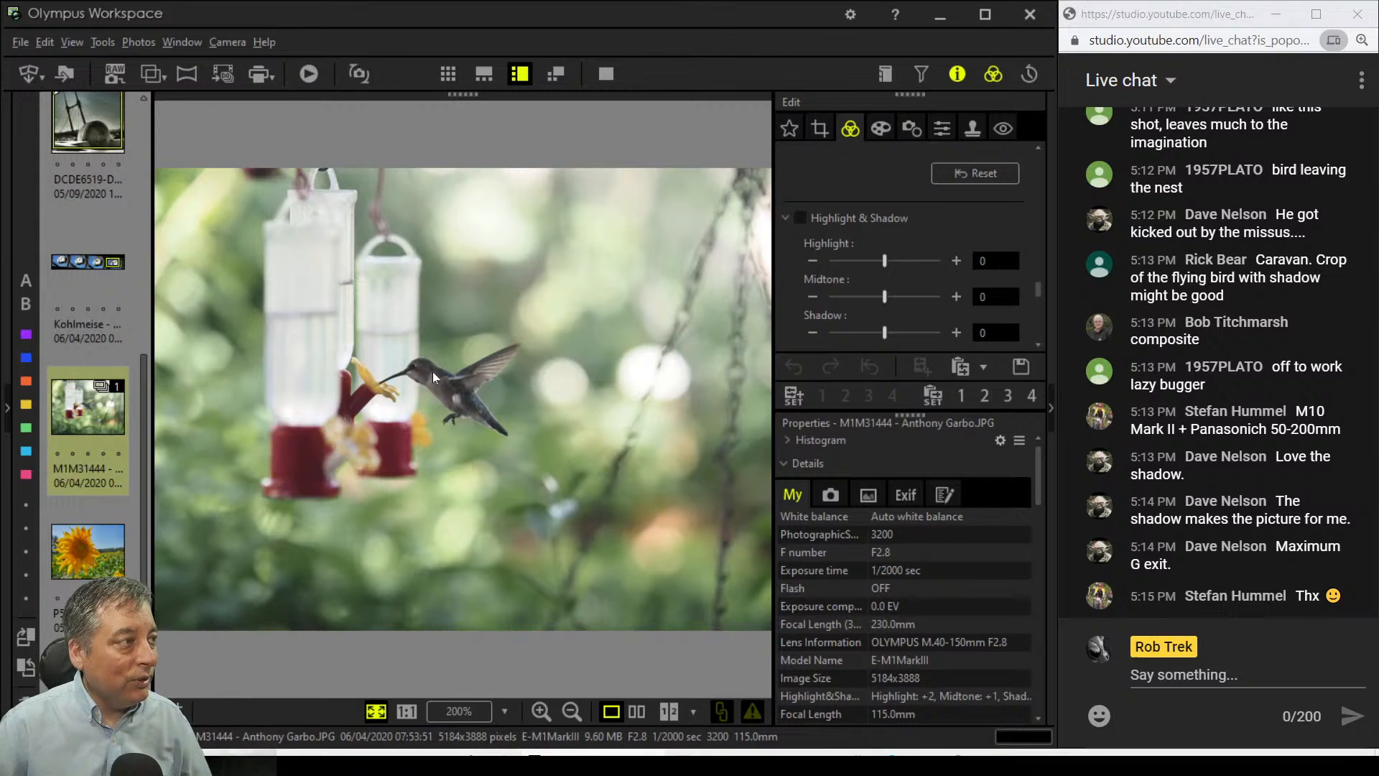
{"action": "left_click", "coordinate": [433, 372]}
{"action": "left_click_drag", "start_coordinate": [390, 370], "coordinate": [536, 408]}
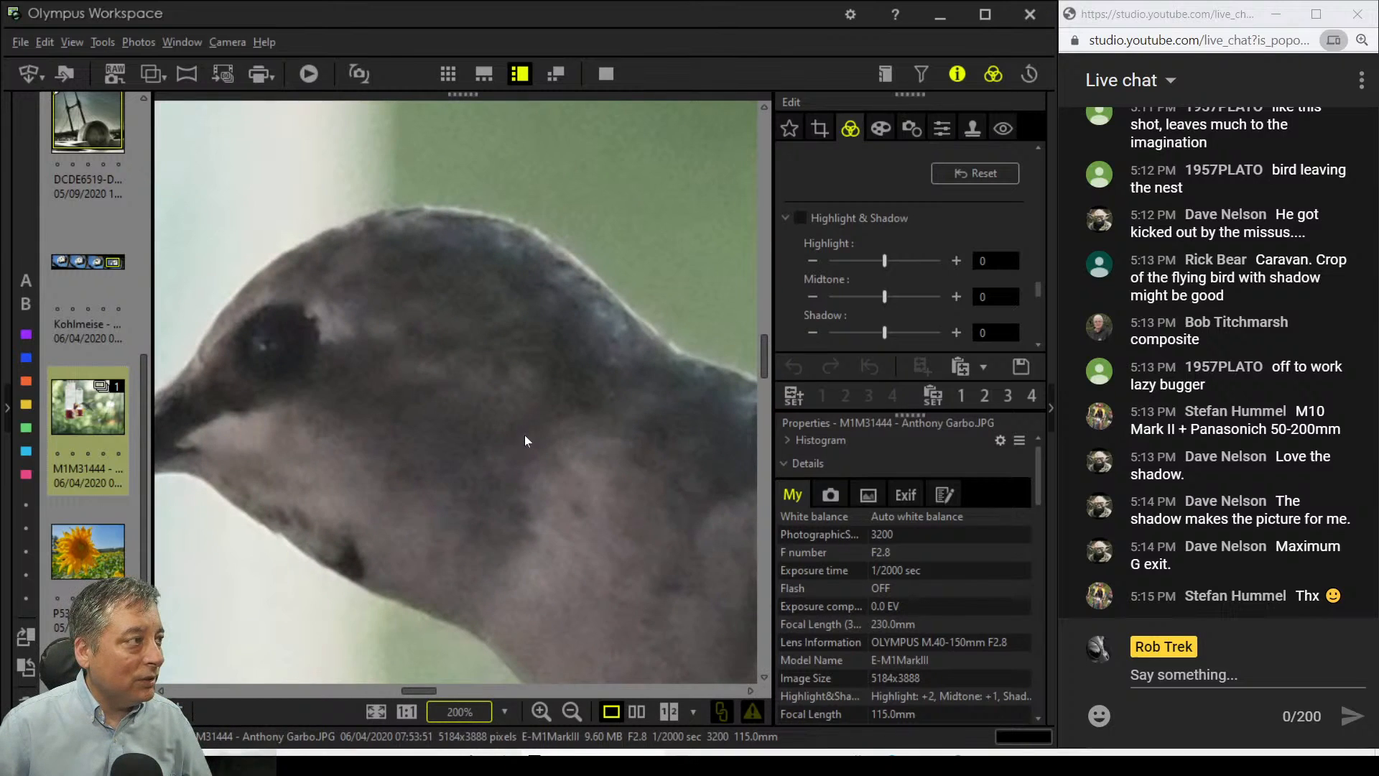
{"action": "left_click", "coordinate": [524, 434]}
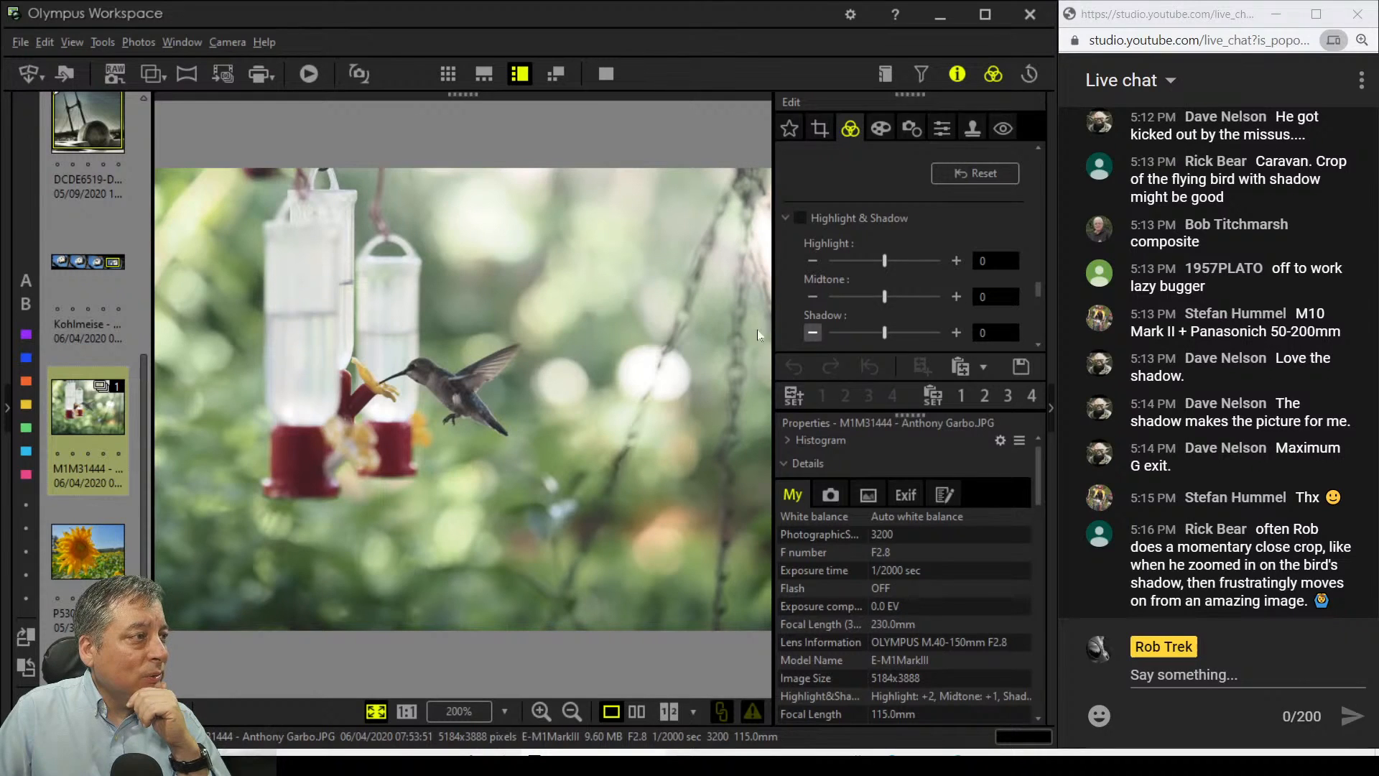
Step: Crop the hummingbird photo to a 3.0:4.0 frame shifted left over the feeders and bird
{"action": "left_click", "coordinate": [821, 129]}
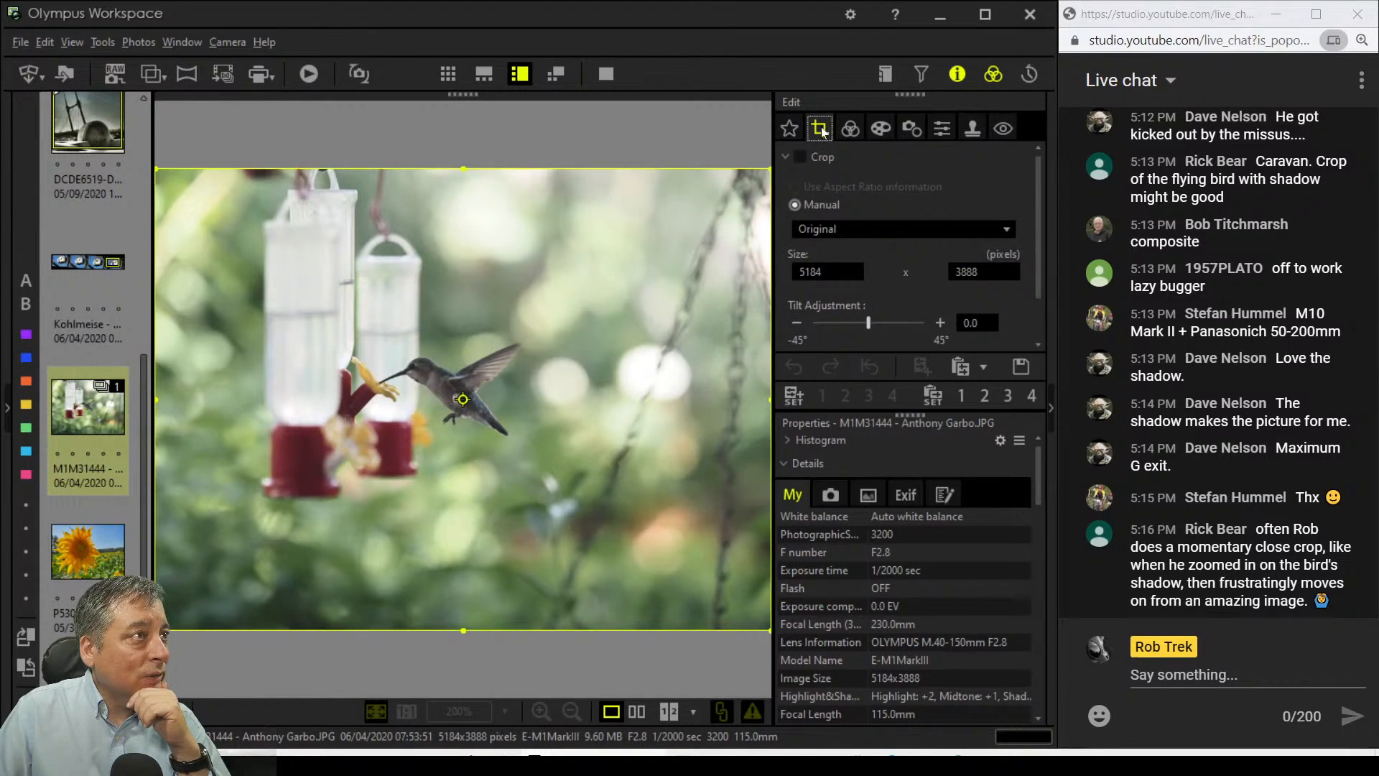
{"action": "left_click", "coordinate": [833, 228]}
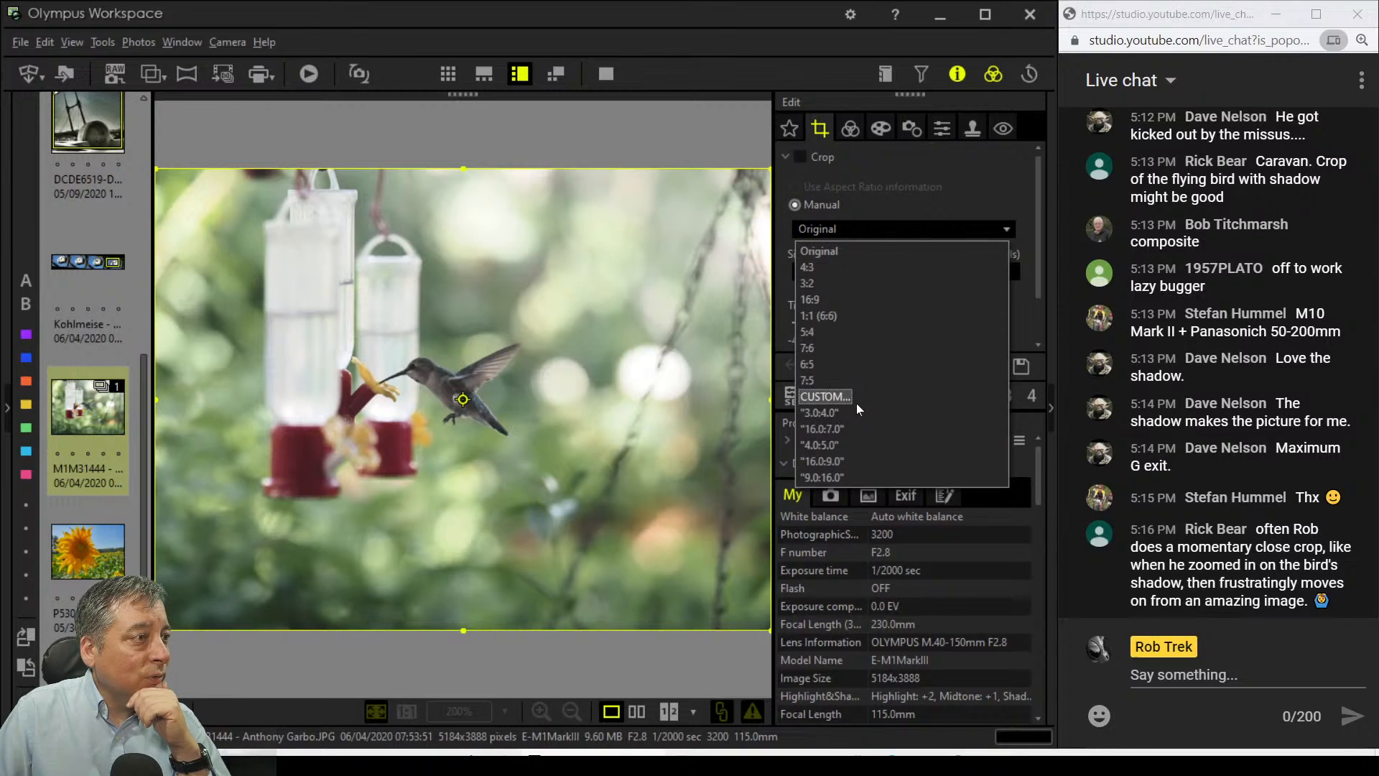
{"action": "left_click", "coordinate": [856, 408]}
{"action": "left_click_drag", "start_coordinate": [481, 440], "coordinate": [396, 439]}
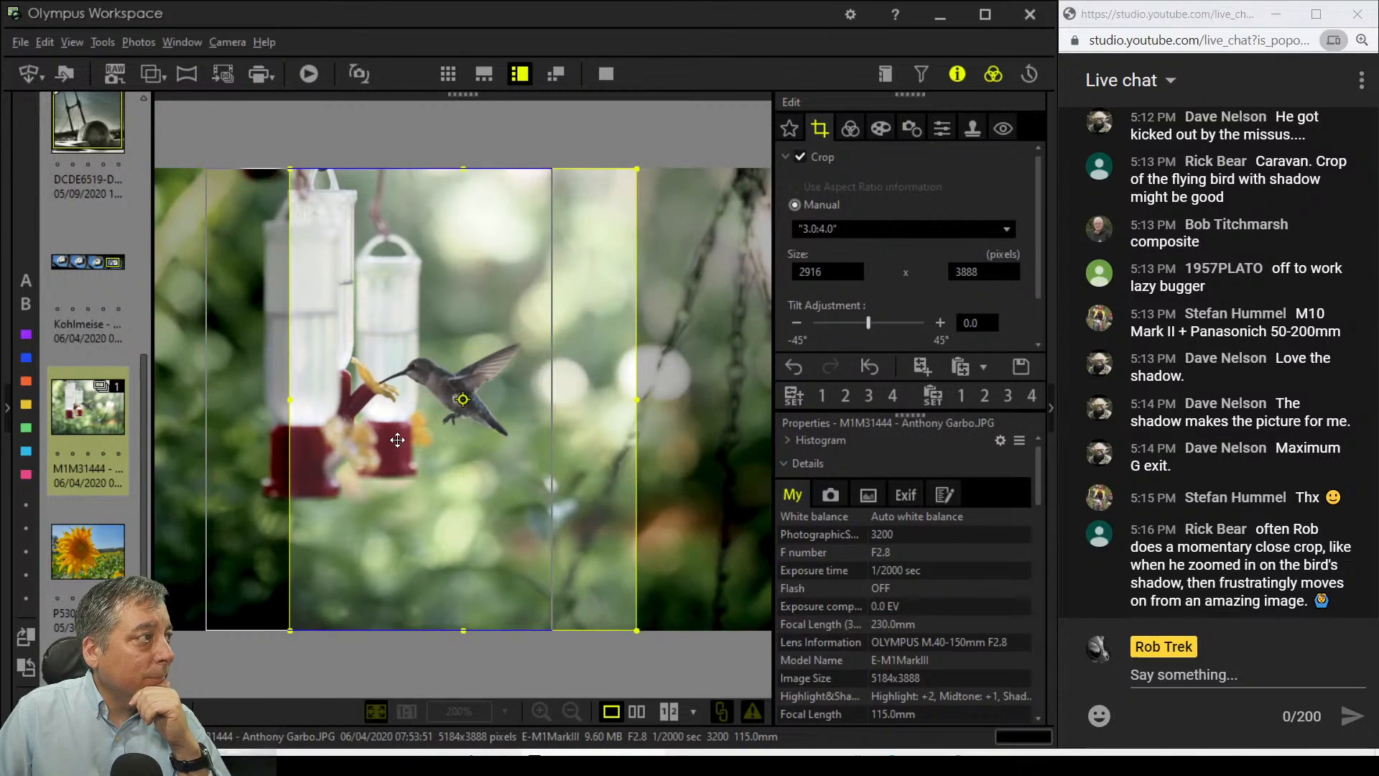
{"action": "left_click", "coordinate": [849, 129]}
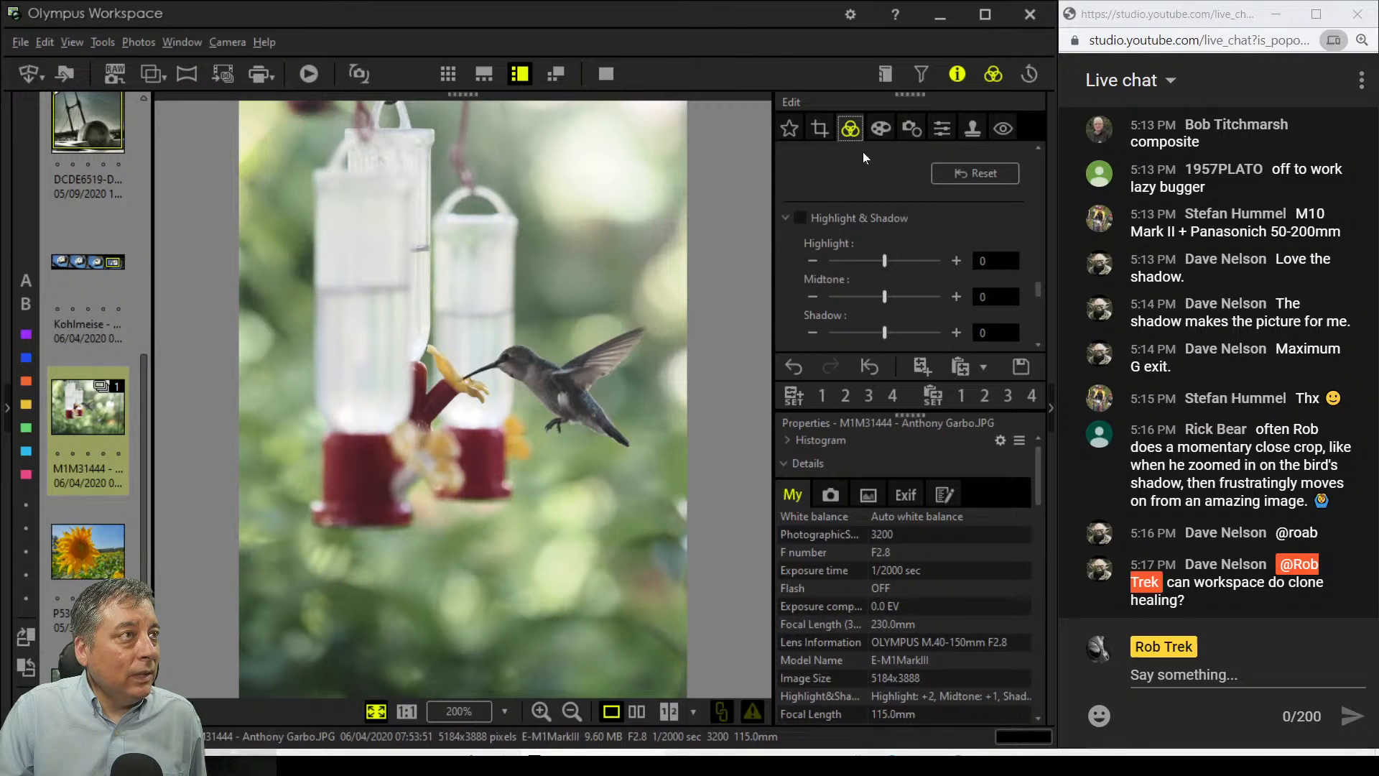
Step: Apply the Pop Art filter to the hummingbird photo
{"action": "left_click", "coordinate": [881, 129]}
{"action": "left_click", "coordinate": [873, 181]}
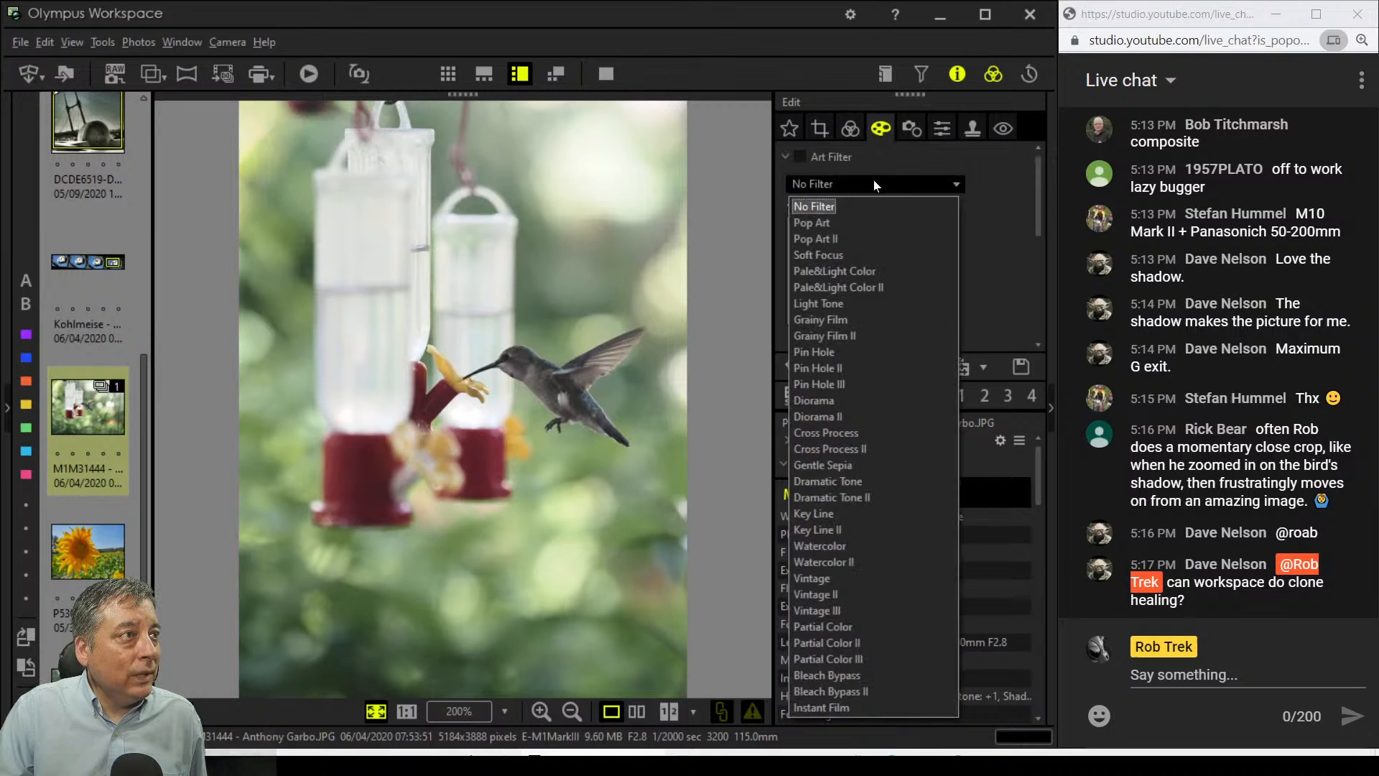
{"action": "left_click", "coordinate": [863, 222]}
{"action": "left_click", "coordinate": [851, 131]}
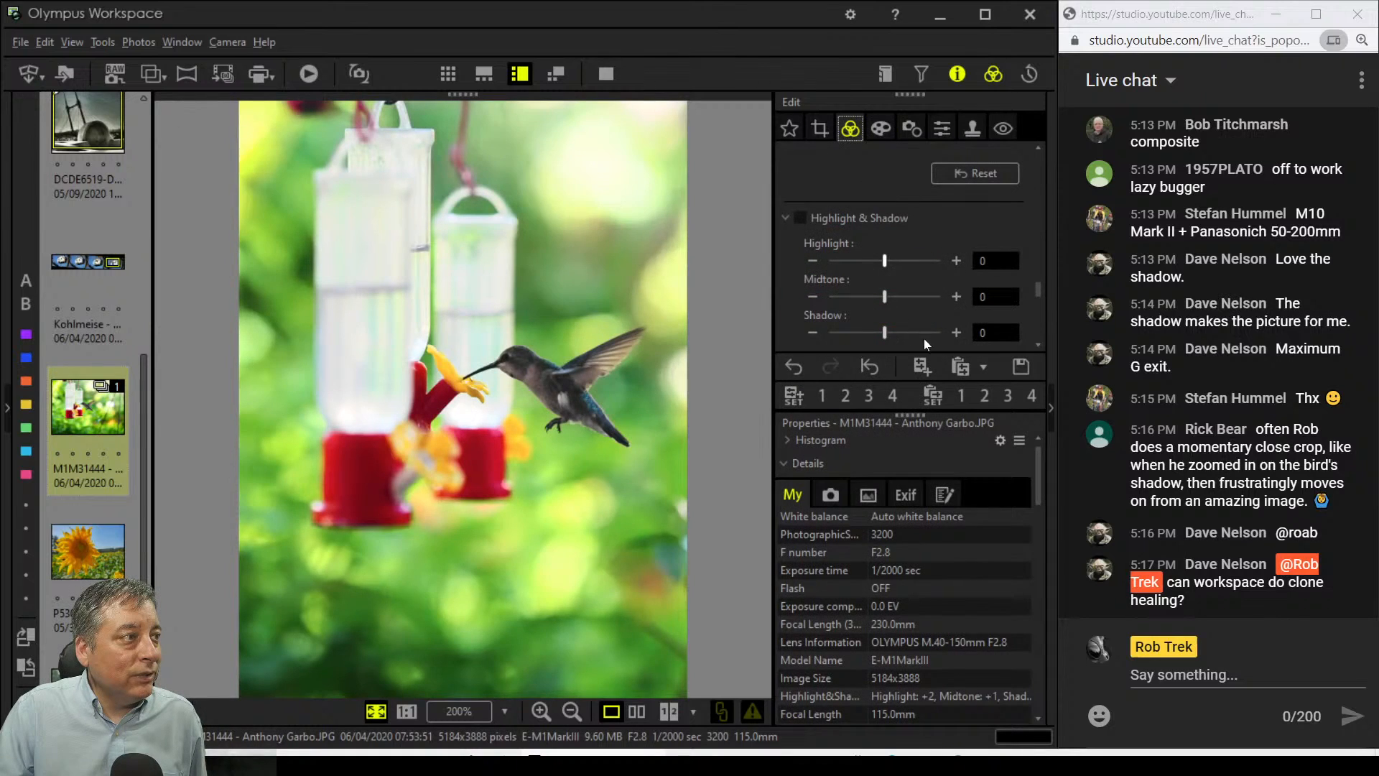
Step: Try boosting saturation to about 6, then switch the saturation adjustment off
{"action": "scroll", "coordinate": [947, 340], "scroll_direction": "down", "scroll_amount": 5}
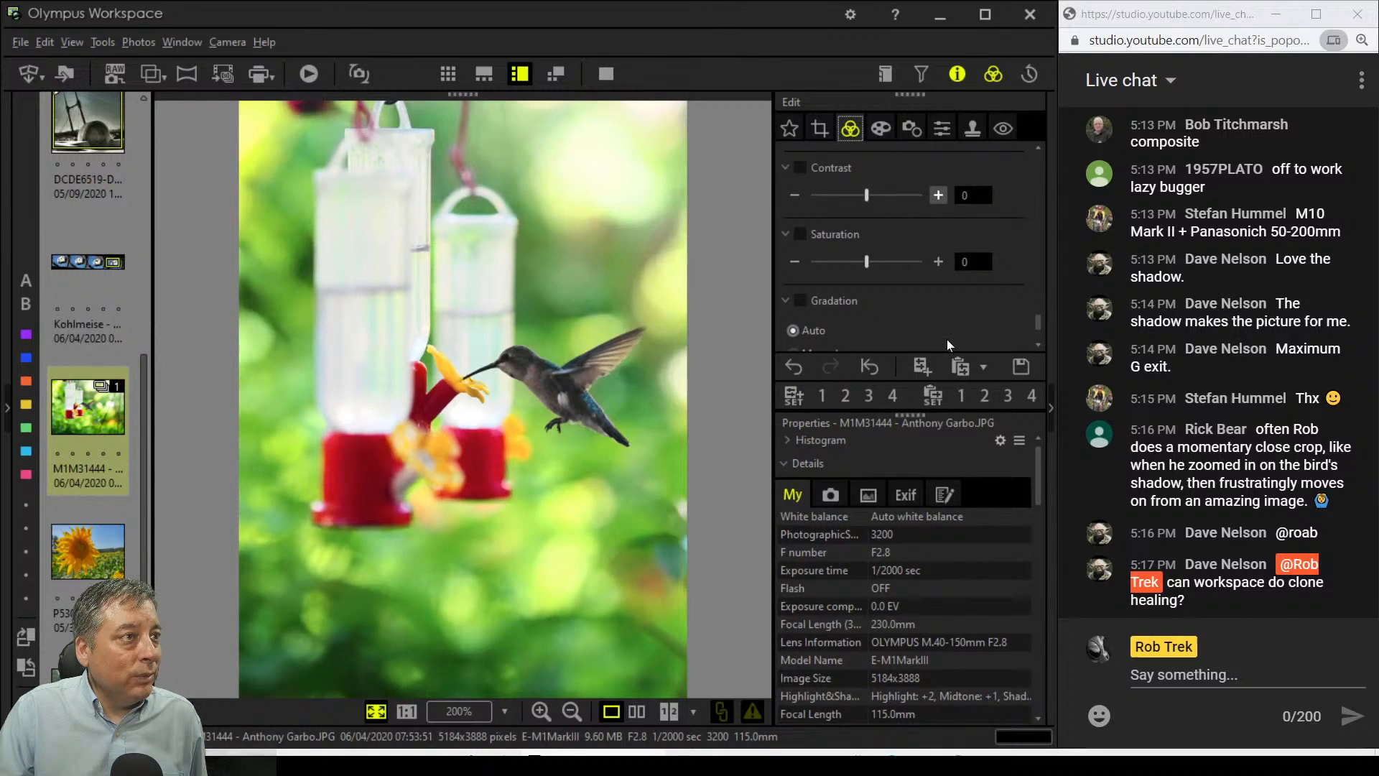
{"action": "triple_click", "coordinate": [946, 261]}
{"action": "triple_click", "coordinate": [938, 262]}
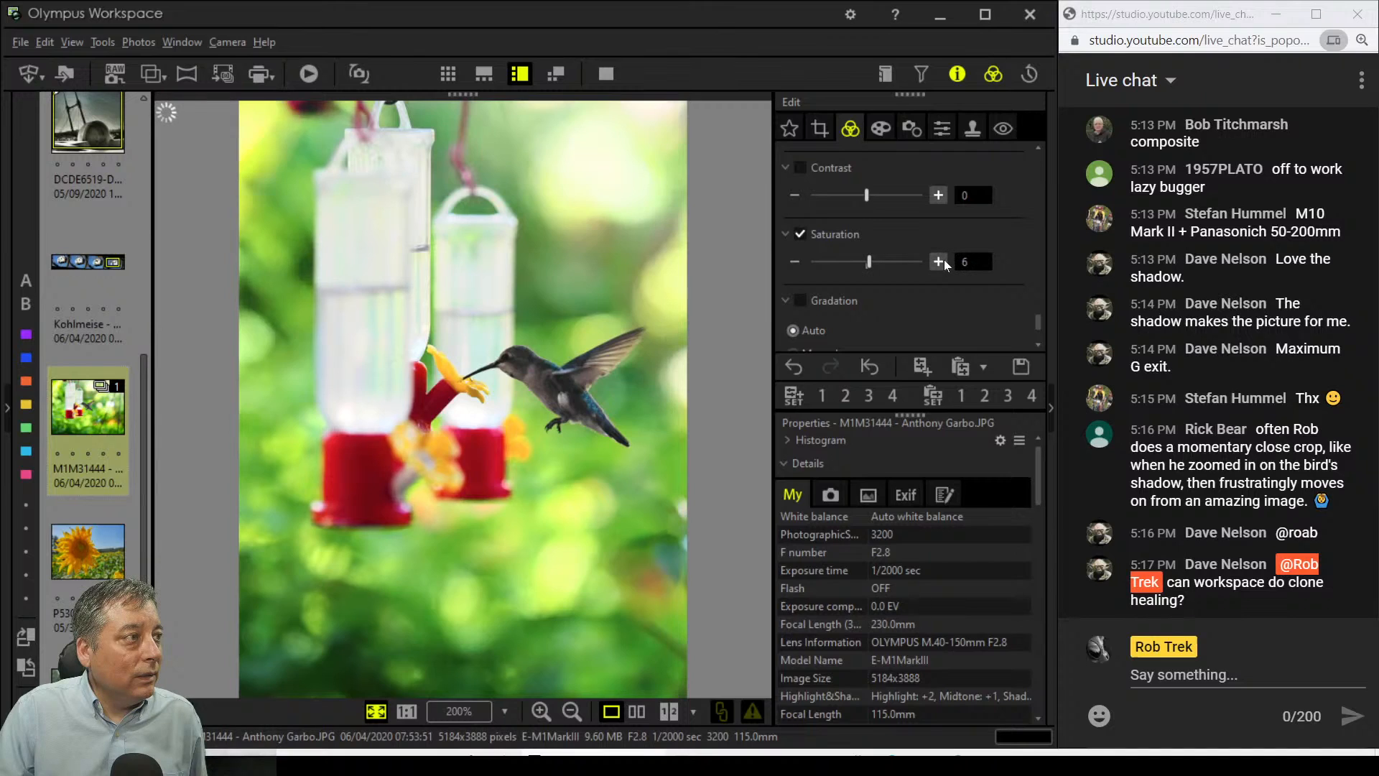
{"action": "left_click_drag", "start_coordinate": [874, 263], "coordinate": [870, 263]}
{"action": "left_click", "coordinate": [800, 234]}
Step: Raise Shadow in Highlight & Shadow, then pull it back to settle at +2
{"action": "scroll", "coordinate": [907, 286], "scroll_direction": "down", "scroll_amount": 1}
{"action": "scroll", "coordinate": [907, 286], "scroll_direction": "up", "scroll_amount": 1}
{"action": "scroll", "coordinate": [908, 286], "scroll_direction": "up", "scroll_amount": 1}
{"action": "scroll", "coordinate": [907, 286], "scroll_direction": "down", "scroll_amount": 2}
{"action": "scroll", "coordinate": [908, 286], "scroll_direction": "up", "scroll_amount": 3}
{"action": "scroll", "coordinate": [907, 286], "scroll_direction": "up", "scroll_amount": 4}
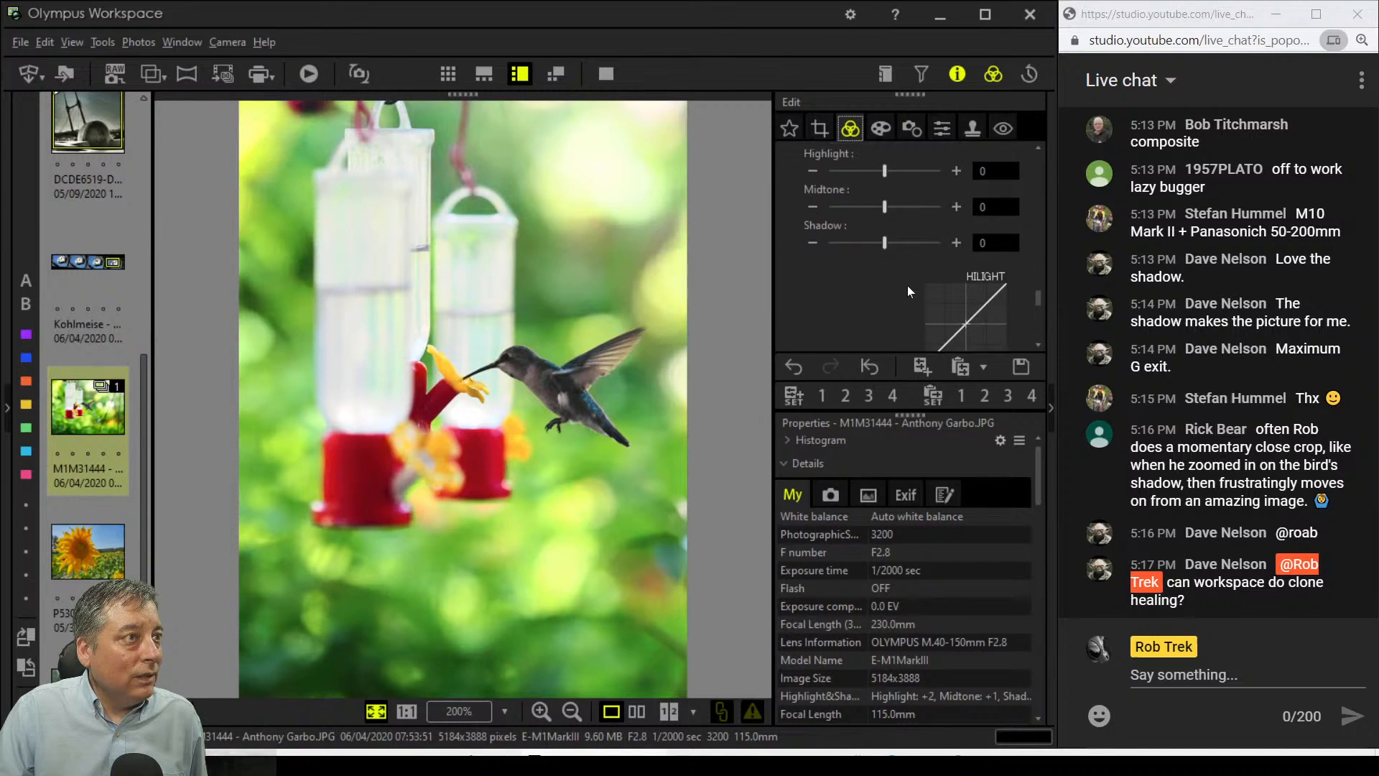
{"action": "left_click", "coordinate": [955, 267]}
{"action": "left_click", "coordinate": [955, 267]}
{"action": "left_click", "coordinate": [956, 267]}
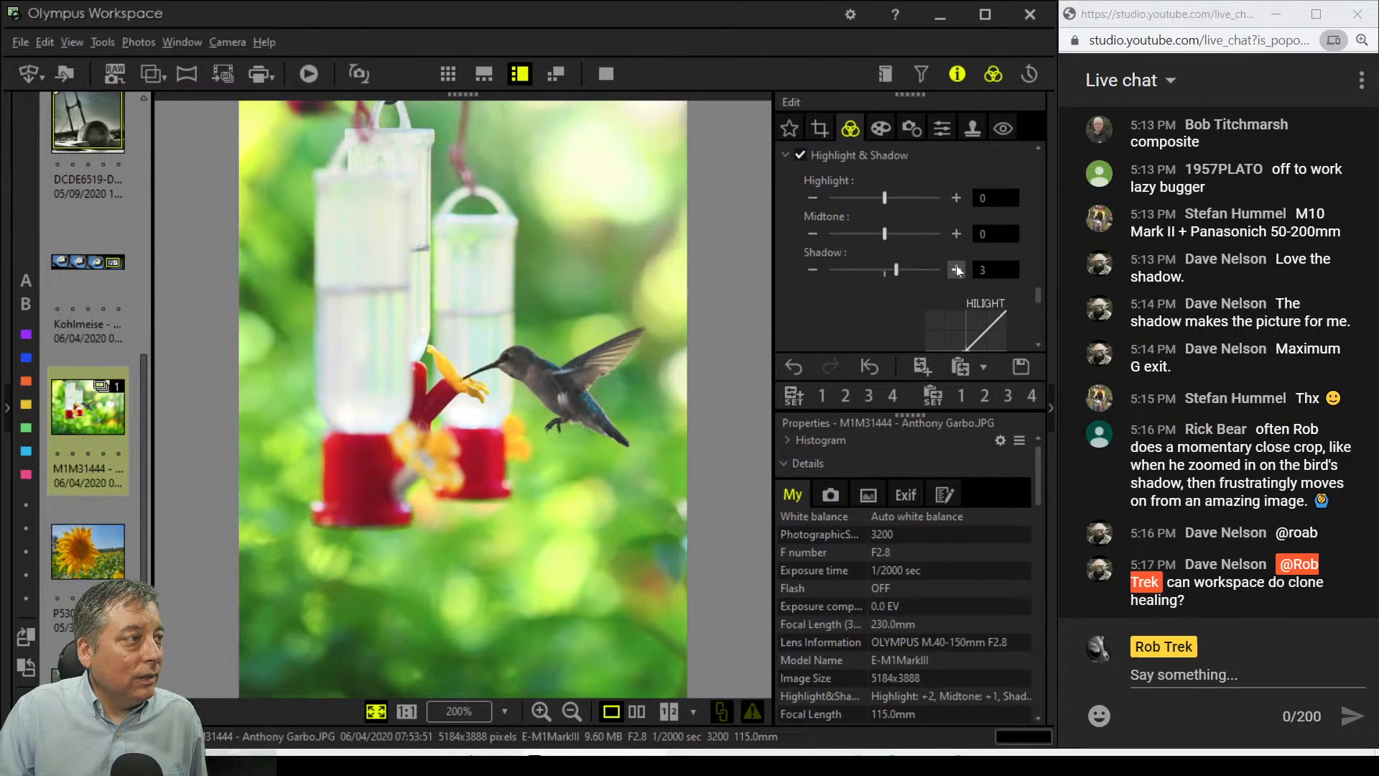
{"action": "left_click", "coordinate": [817, 270]}
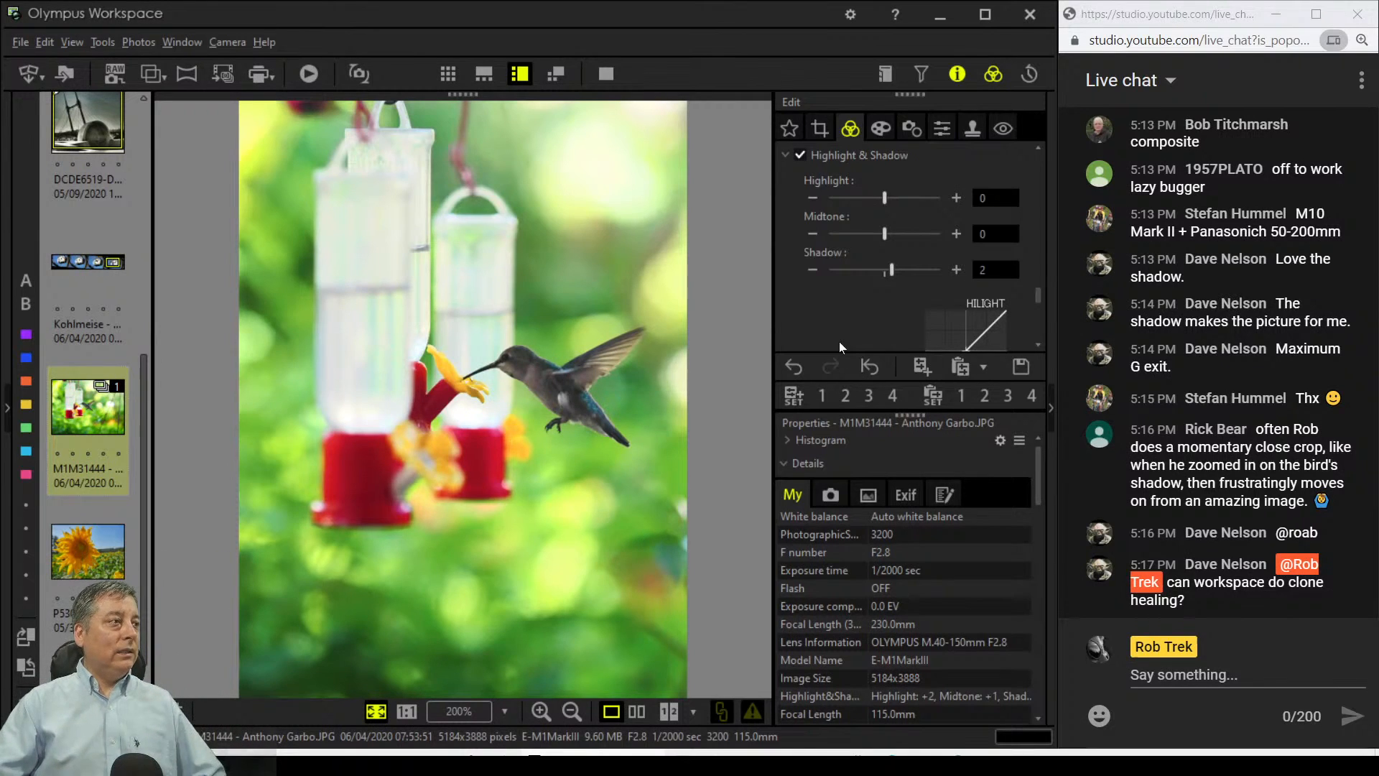
Step: Drag the Adjust Color sliders to set colour 7 to 3, colour 6 to 4 and colour 8 to 4
{"action": "scroll", "coordinate": [926, 242], "scroll_direction": "down", "scroll_amount": 10}
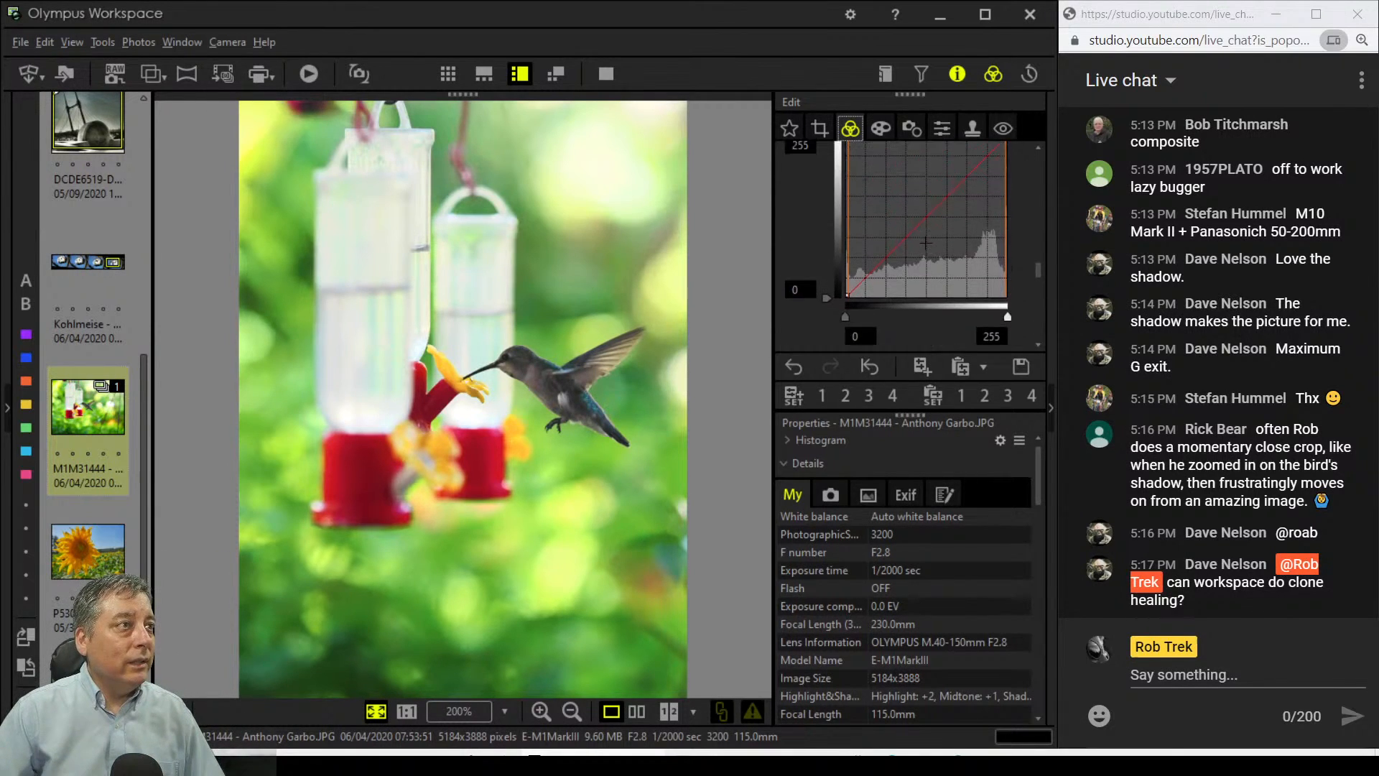
{"action": "left_click_drag", "start_coordinate": [886, 252], "coordinate": [905, 251]}
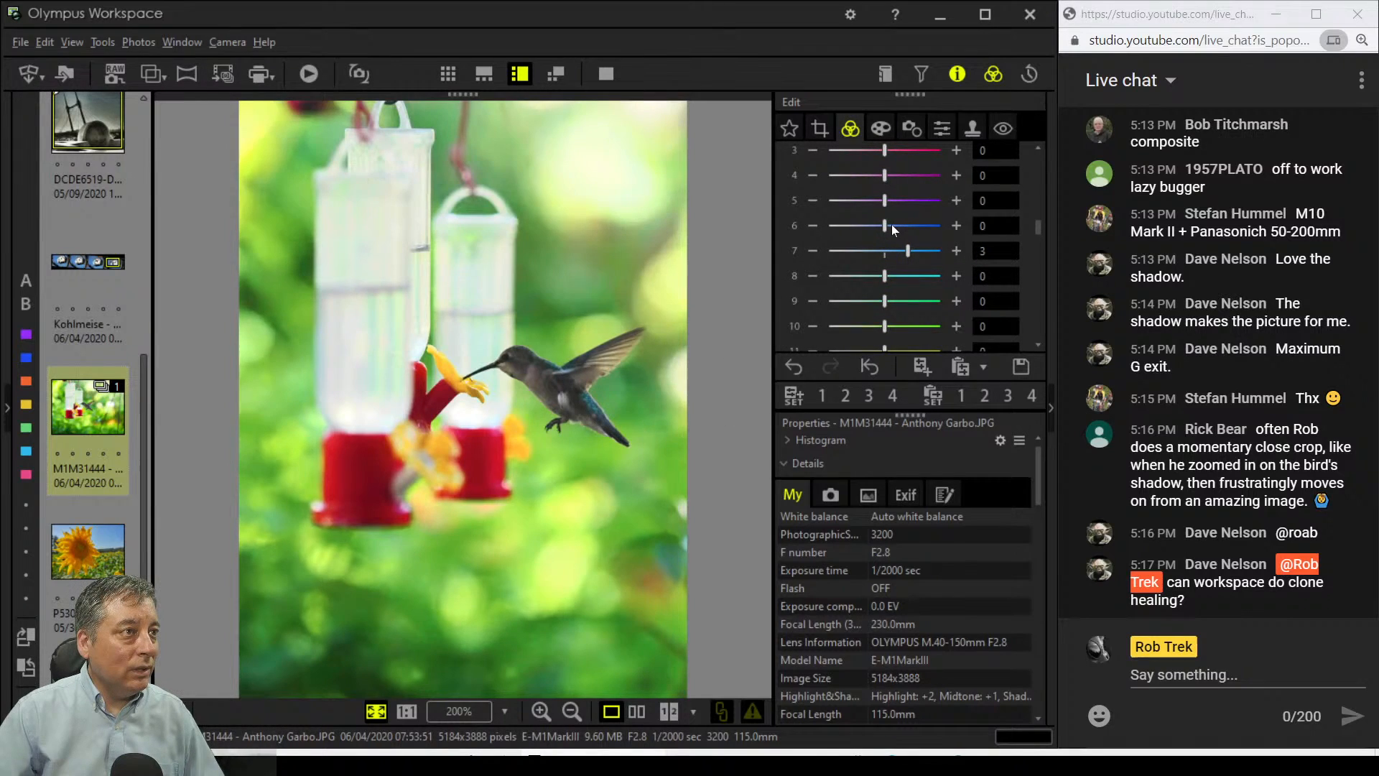
{"action": "left_click_drag", "start_coordinate": [886, 224], "coordinate": [916, 226]}
{"action": "scroll", "coordinate": [992, 215], "scroll_direction": "up", "scroll_amount": 5}
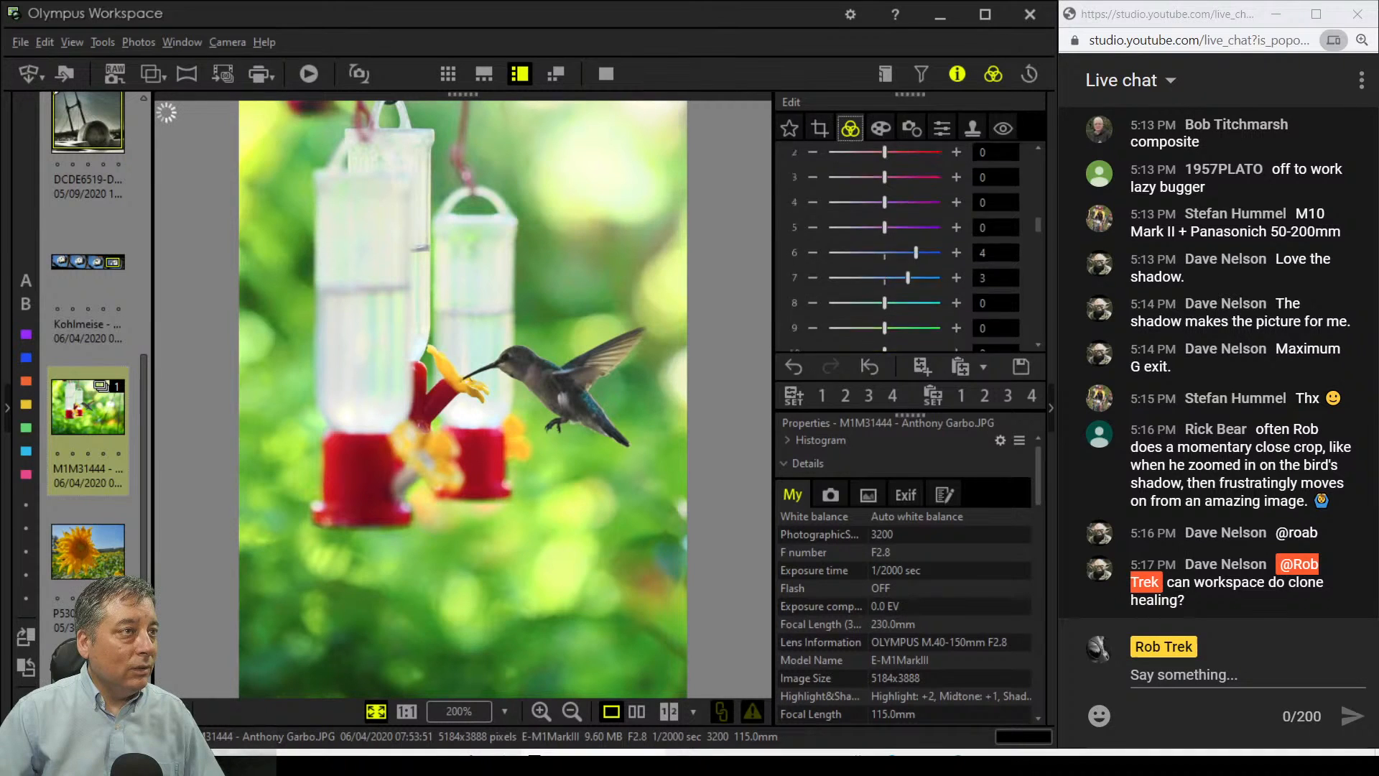
{"action": "scroll", "coordinate": [993, 215], "scroll_direction": "down", "scroll_amount": 4}
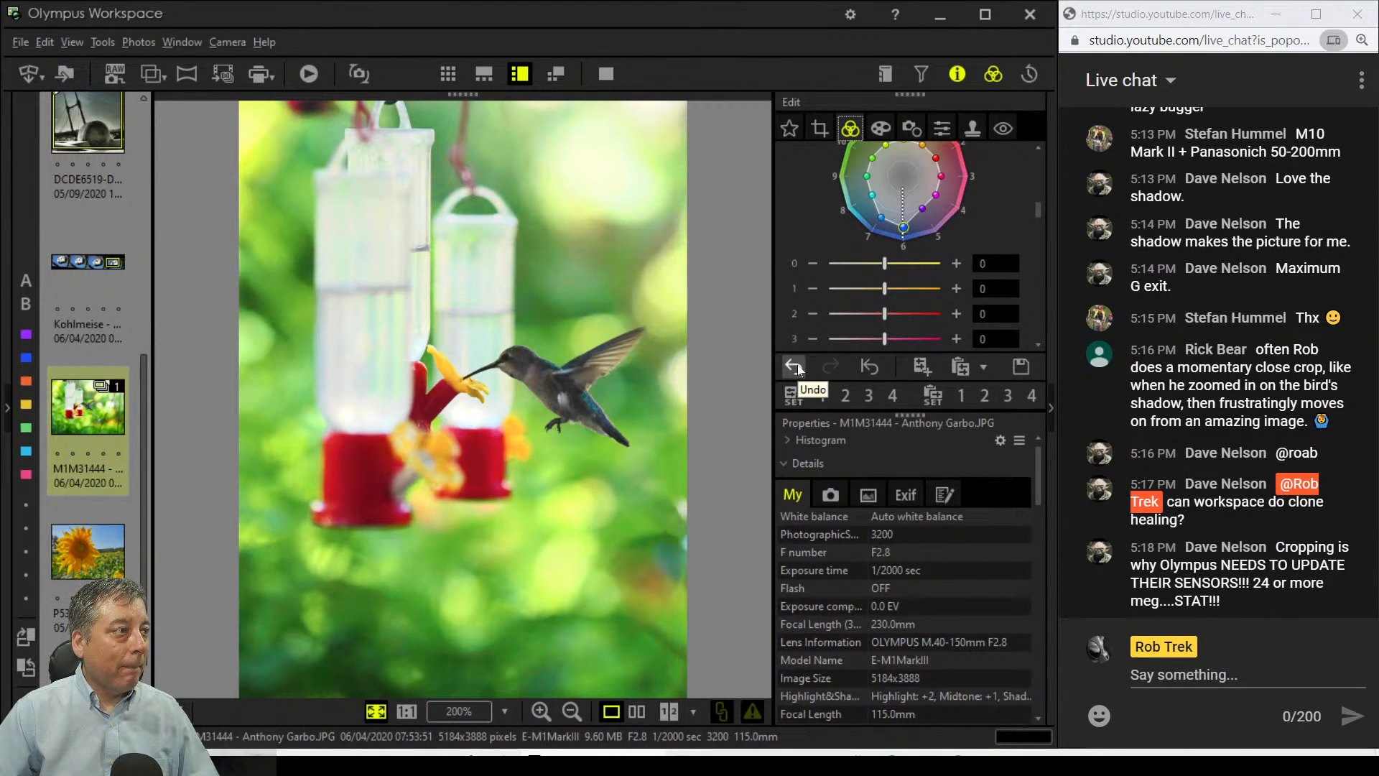
{"action": "scroll", "coordinate": [972, 294], "scroll_direction": "down", "scroll_amount": 3}
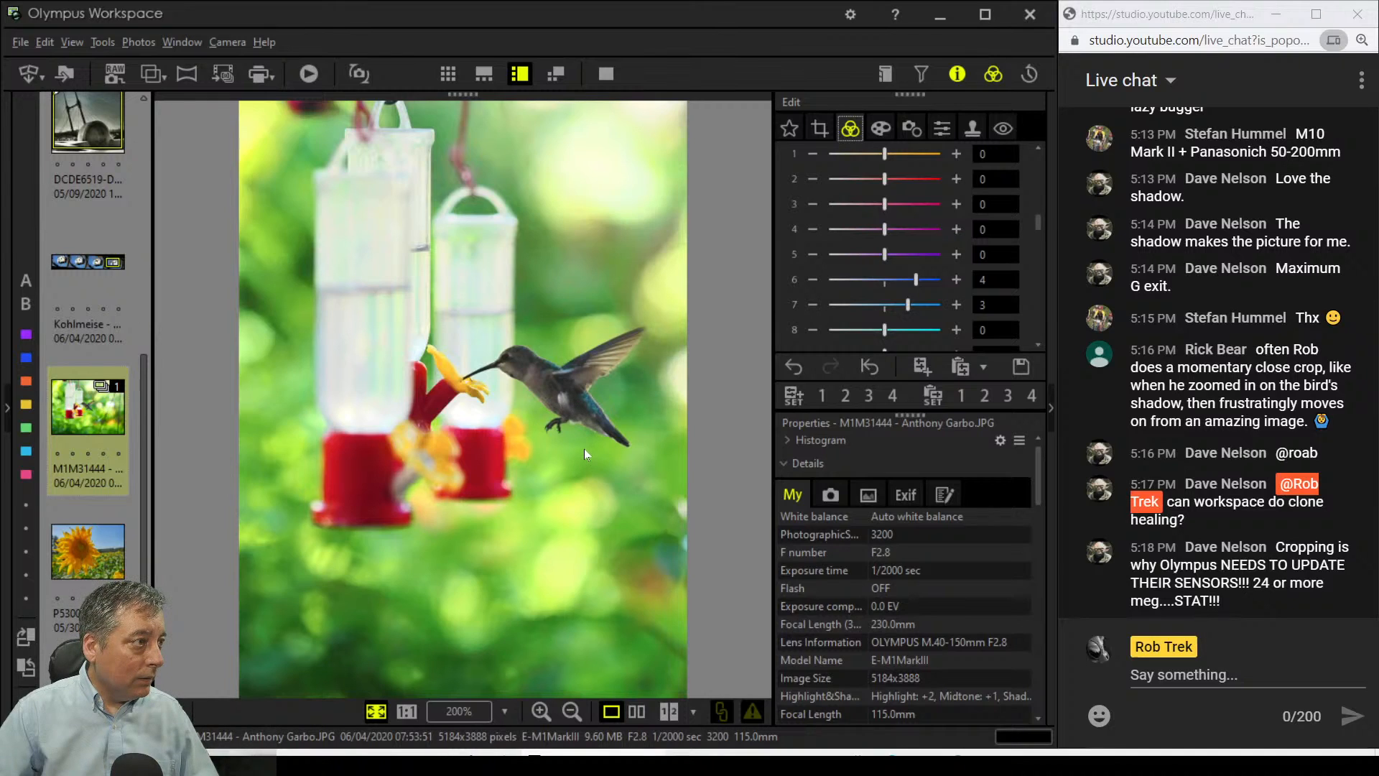
{"action": "left_click_drag", "start_coordinate": [885, 329], "coordinate": [919, 333]}
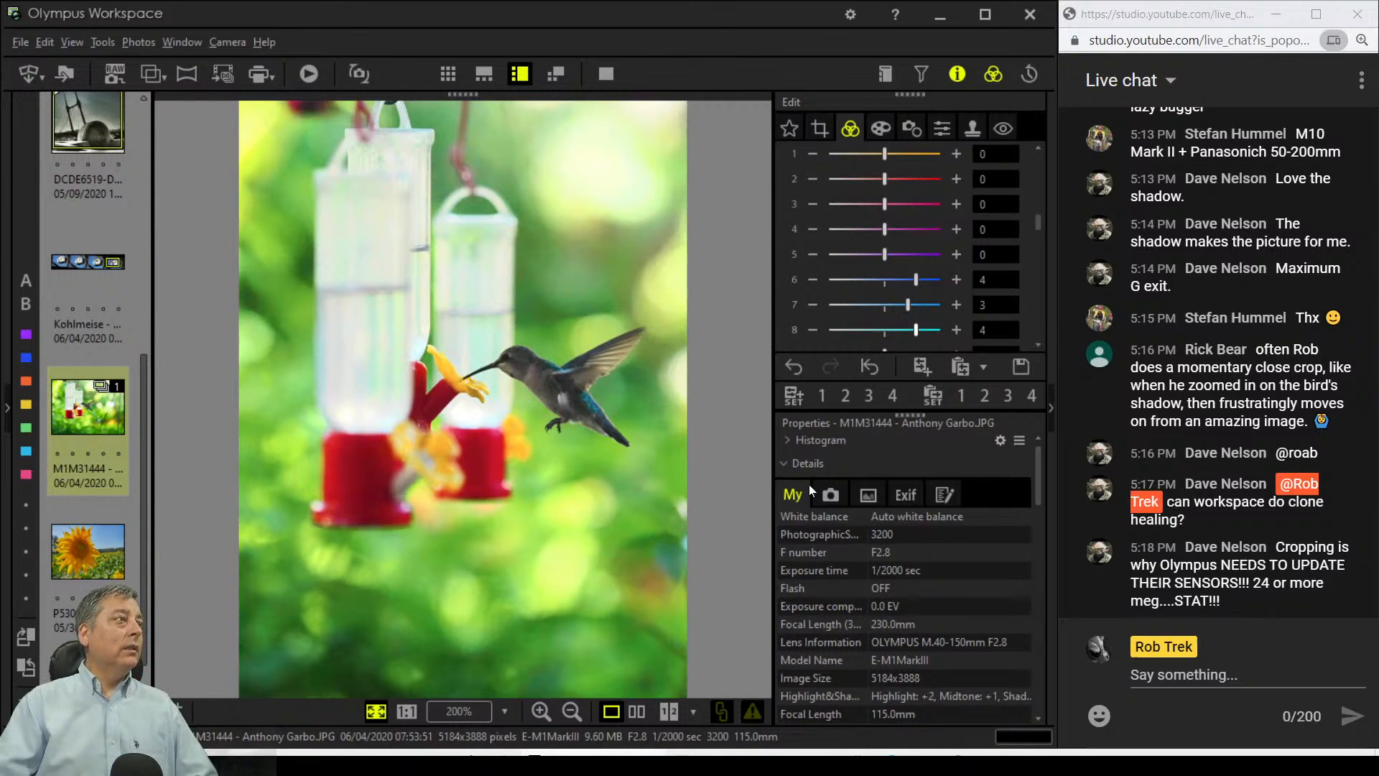
Step: View the edited hummingbird beside its original in full-screen comparison
{"action": "left_click", "coordinate": [644, 714]}
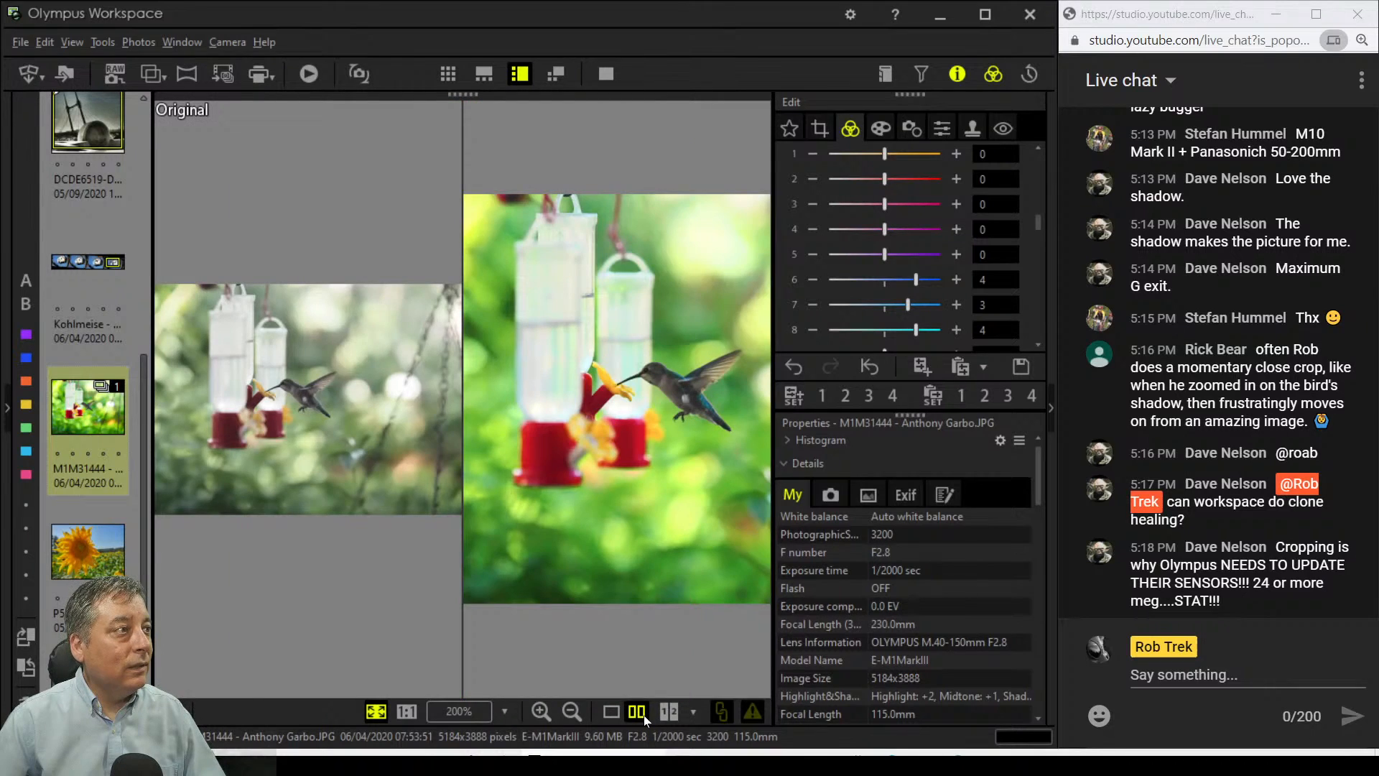
{"action": "left_click", "coordinate": [610, 73]}
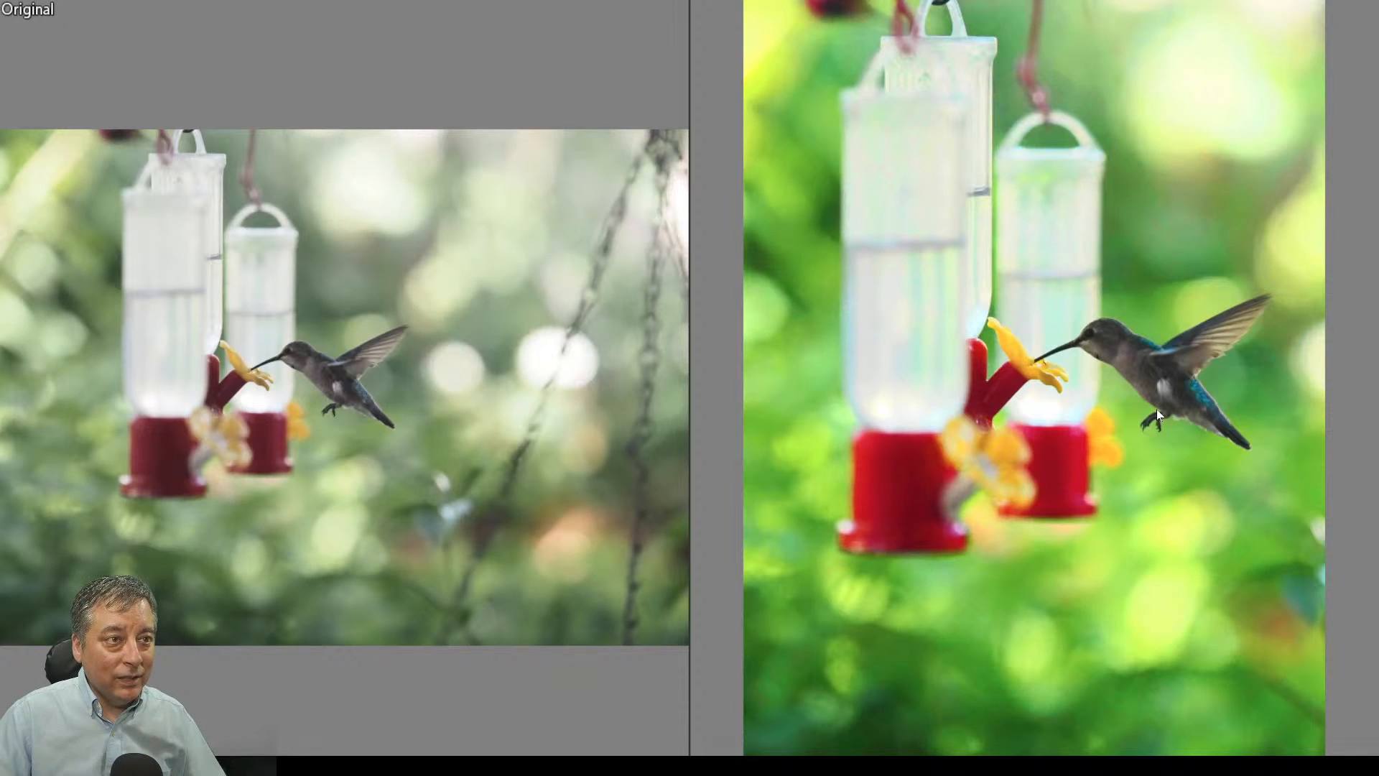
{"action": "key", "text": "Escape"}
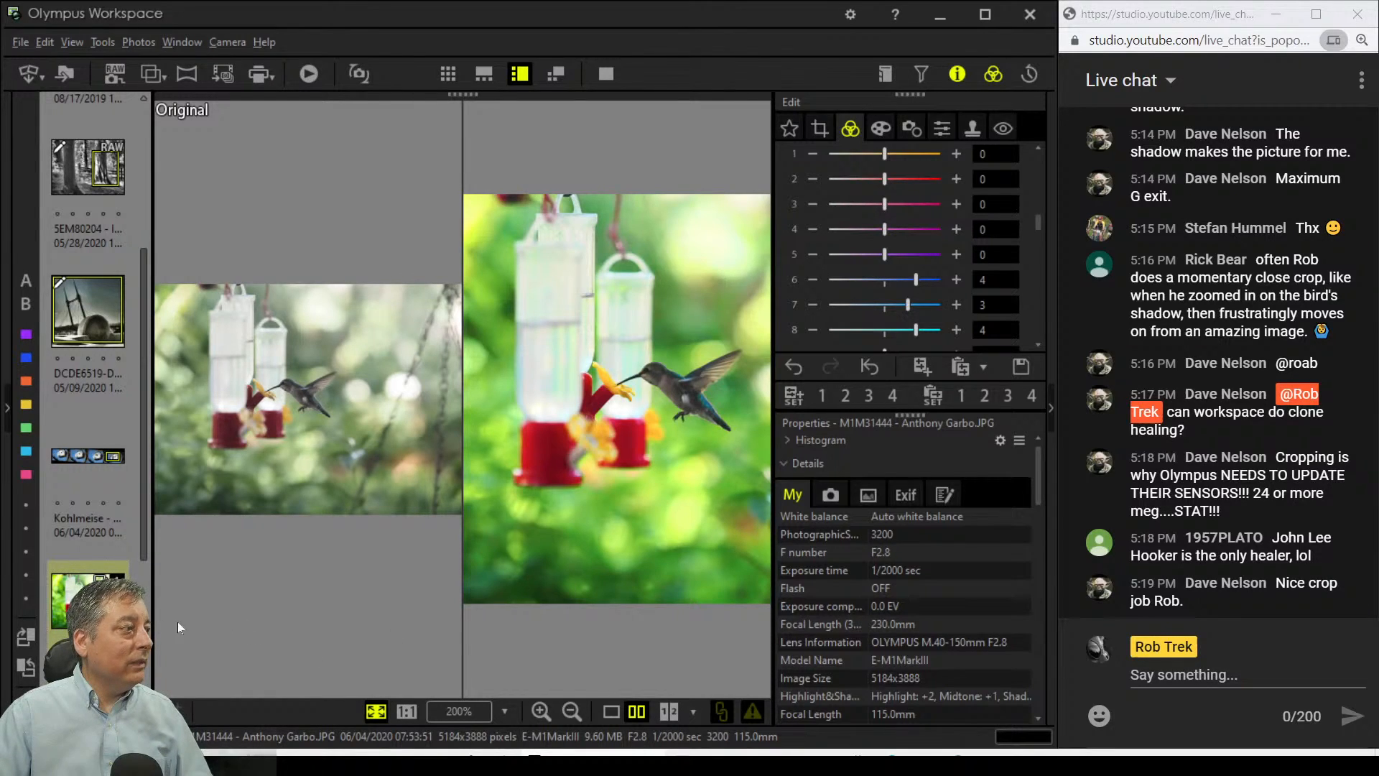
Step: Open the sunflower photo P5300565 from the thumbnail strip
{"action": "scroll", "coordinate": [93, 467], "scroll_direction": "down", "scroll_amount": 3}
{"action": "scroll", "coordinate": [89, 489], "scroll_direction": "down", "scroll_amount": 1}
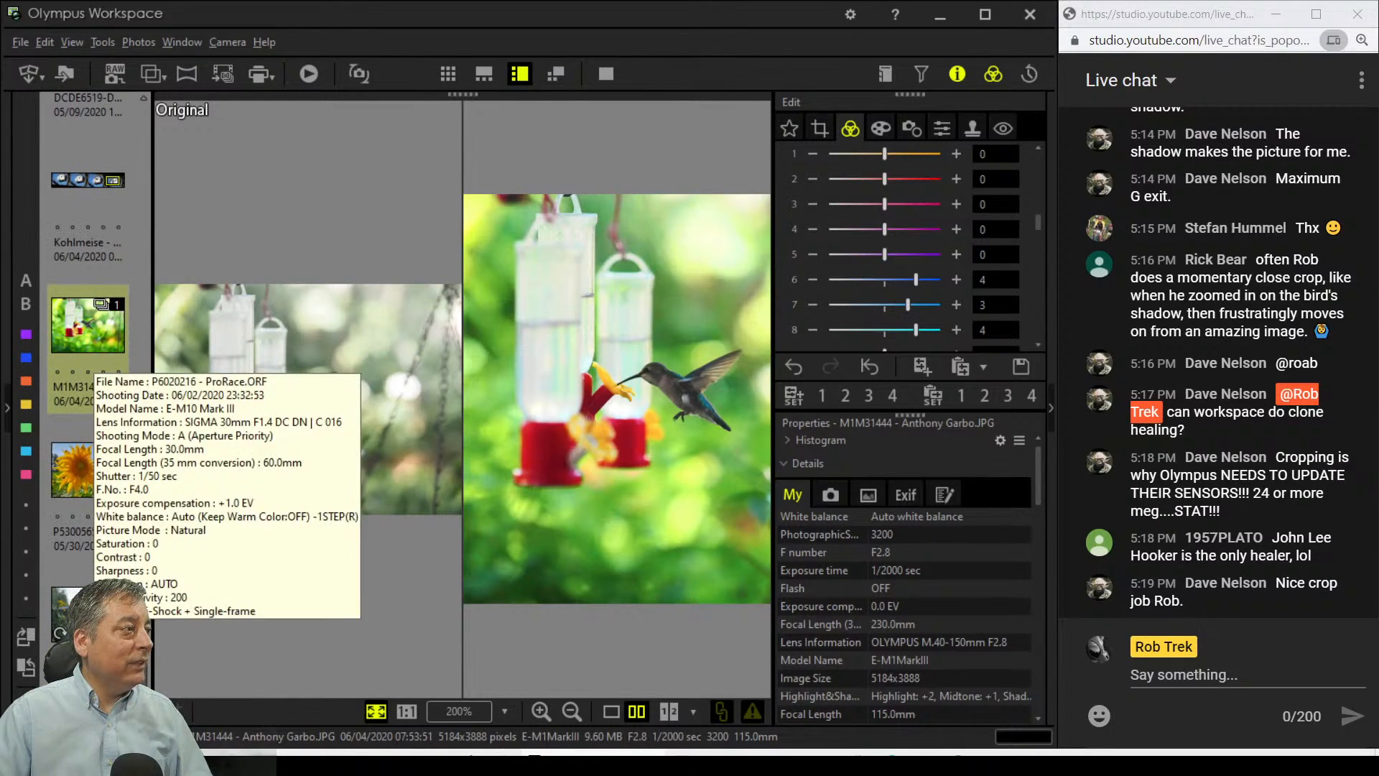
{"action": "left_click", "coordinate": [89, 476]}
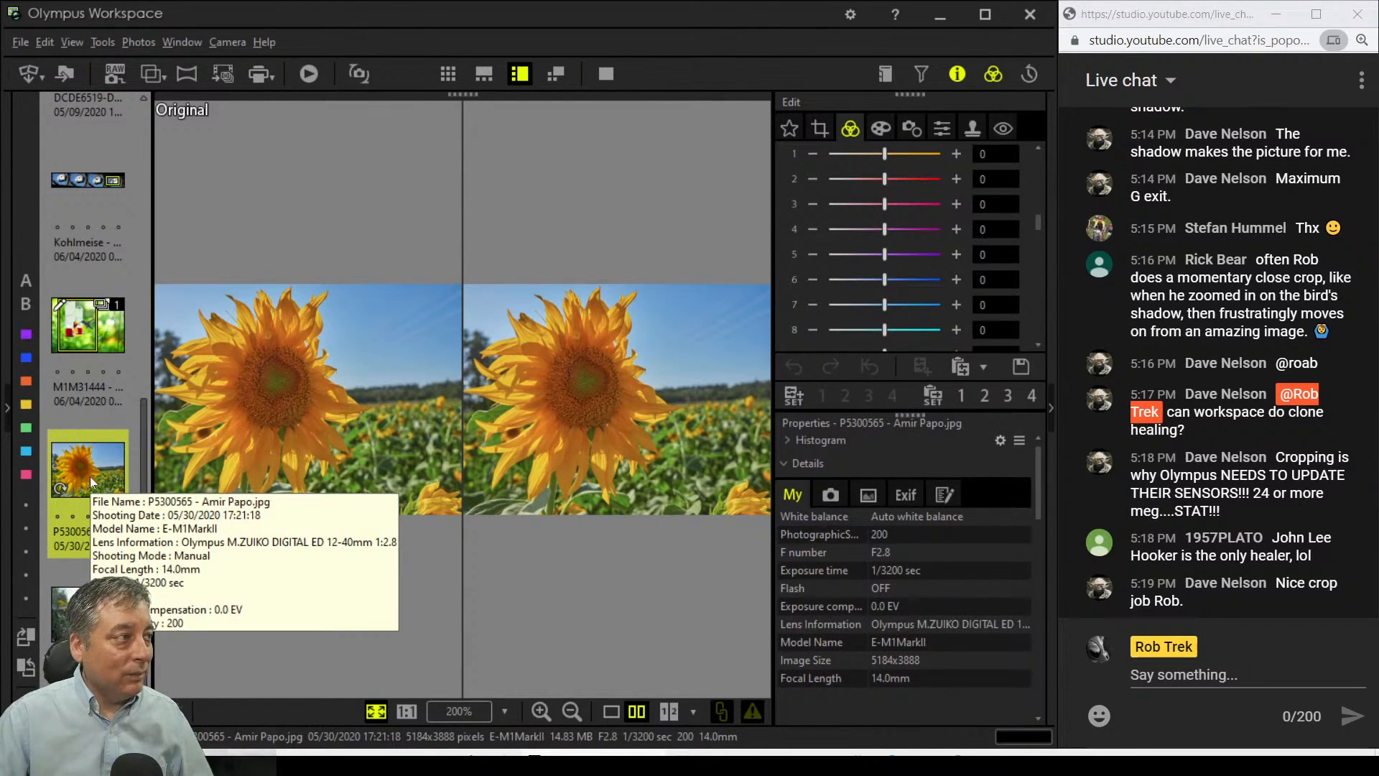
Step: Show the sunflower alone and bring up the Crop tool's aspect-ratio choices
{"action": "left_click", "coordinate": [611, 711]}
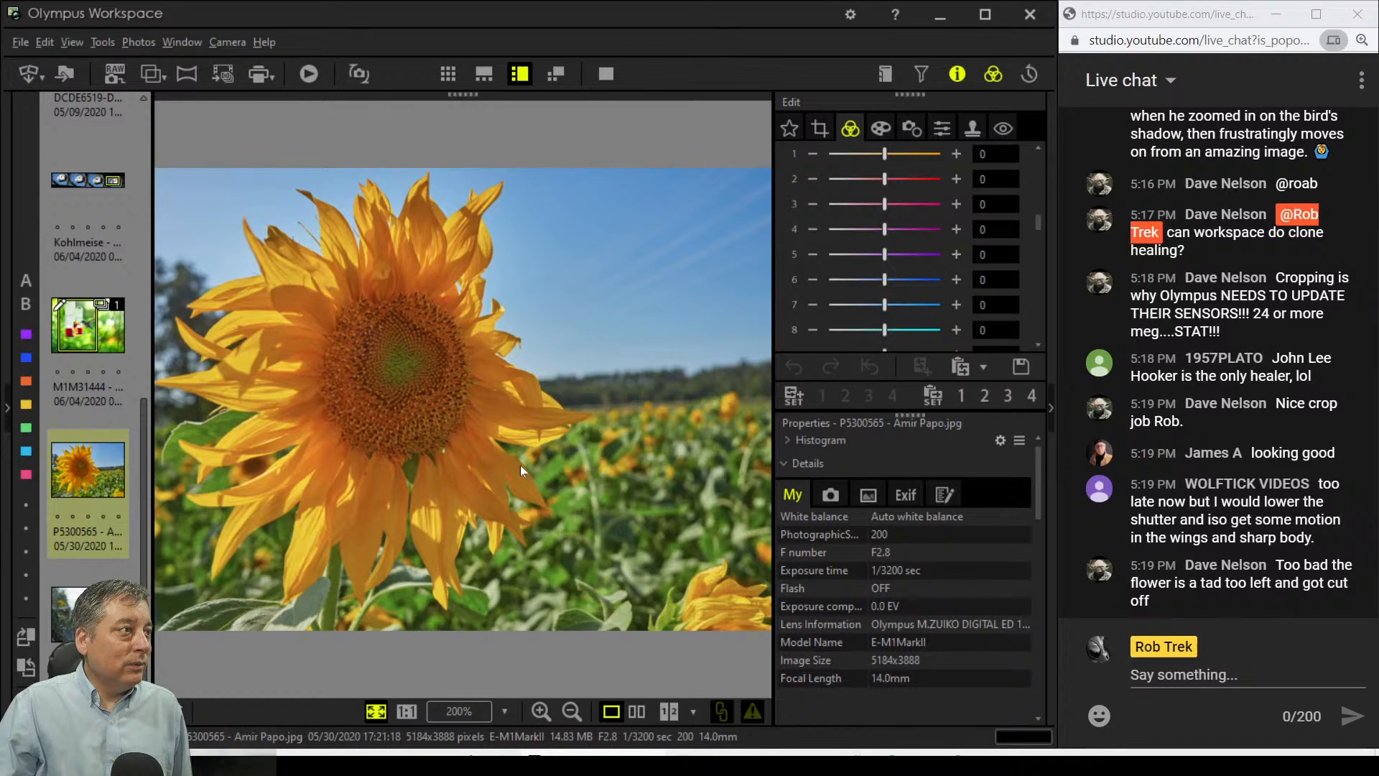
{"action": "left_click", "coordinate": [820, 131]}
{"action": "left_click", "coordinate": [859, 227]}
{"action": "left_click", "coordinate": [859, 227]}
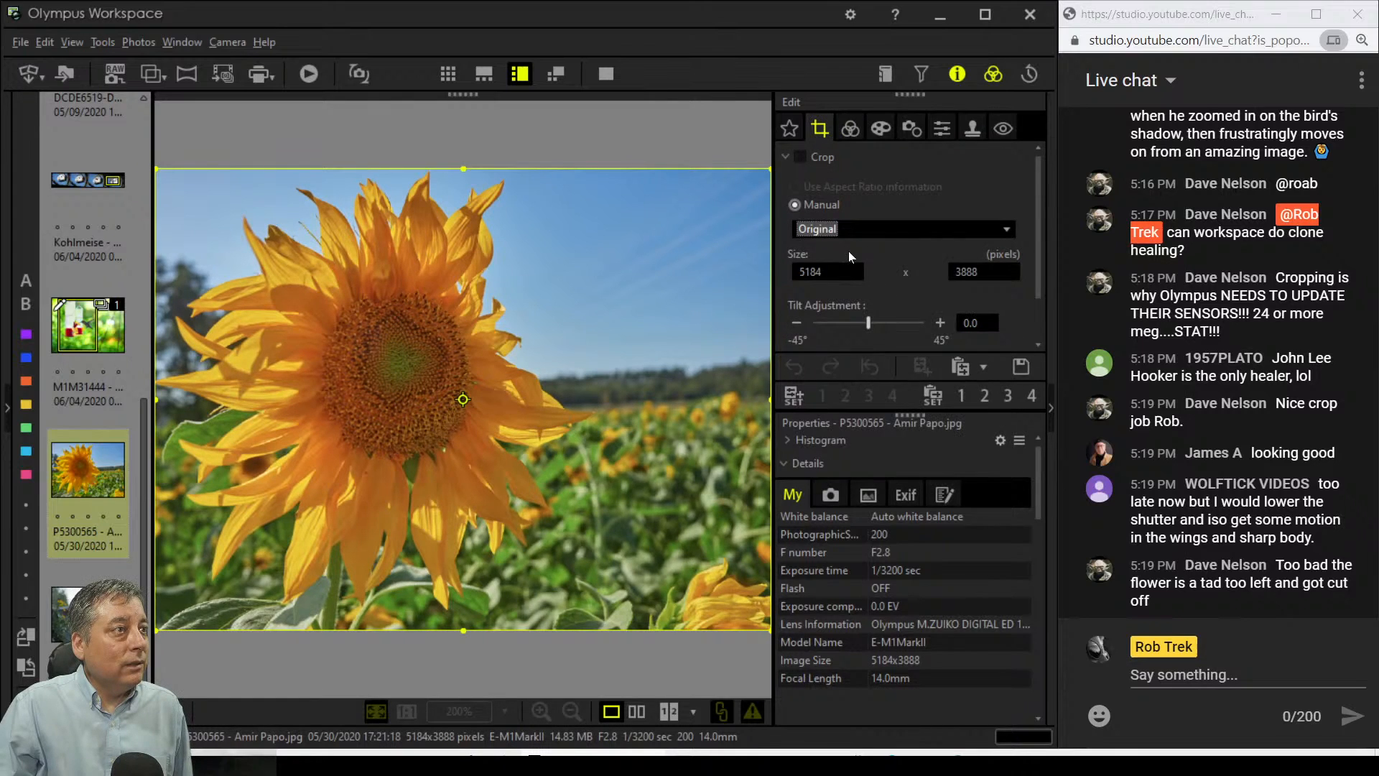
Step: Lock the crop to 4:3 and pull in the bottom-left corner to about 3934 × 2951
{"action": "left_click", "coordinate": [847, 232]}
{"action": "left_click", "coordinate": [844, 263]}
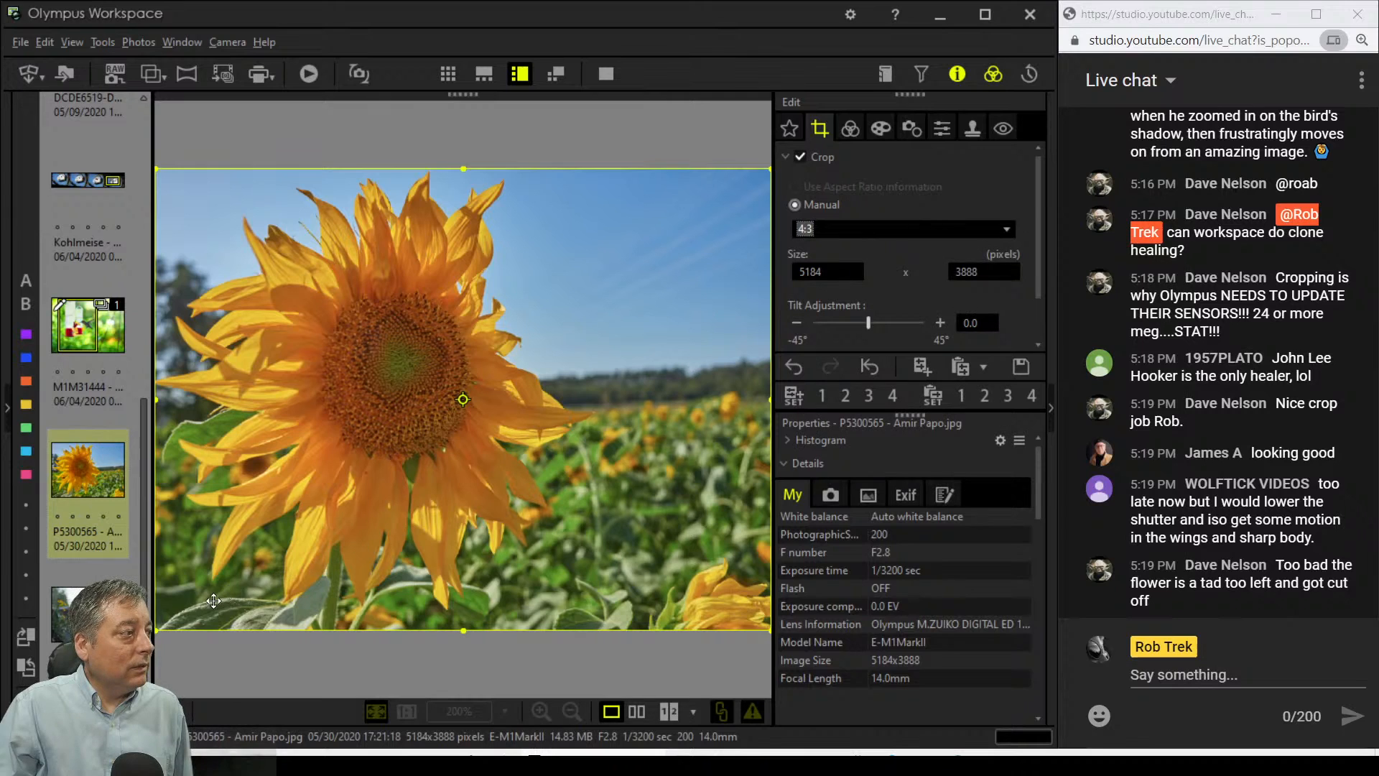
{"action": "left_click_drag", "start_coordinate": [157, 631], "coordinate": [407, 519]}
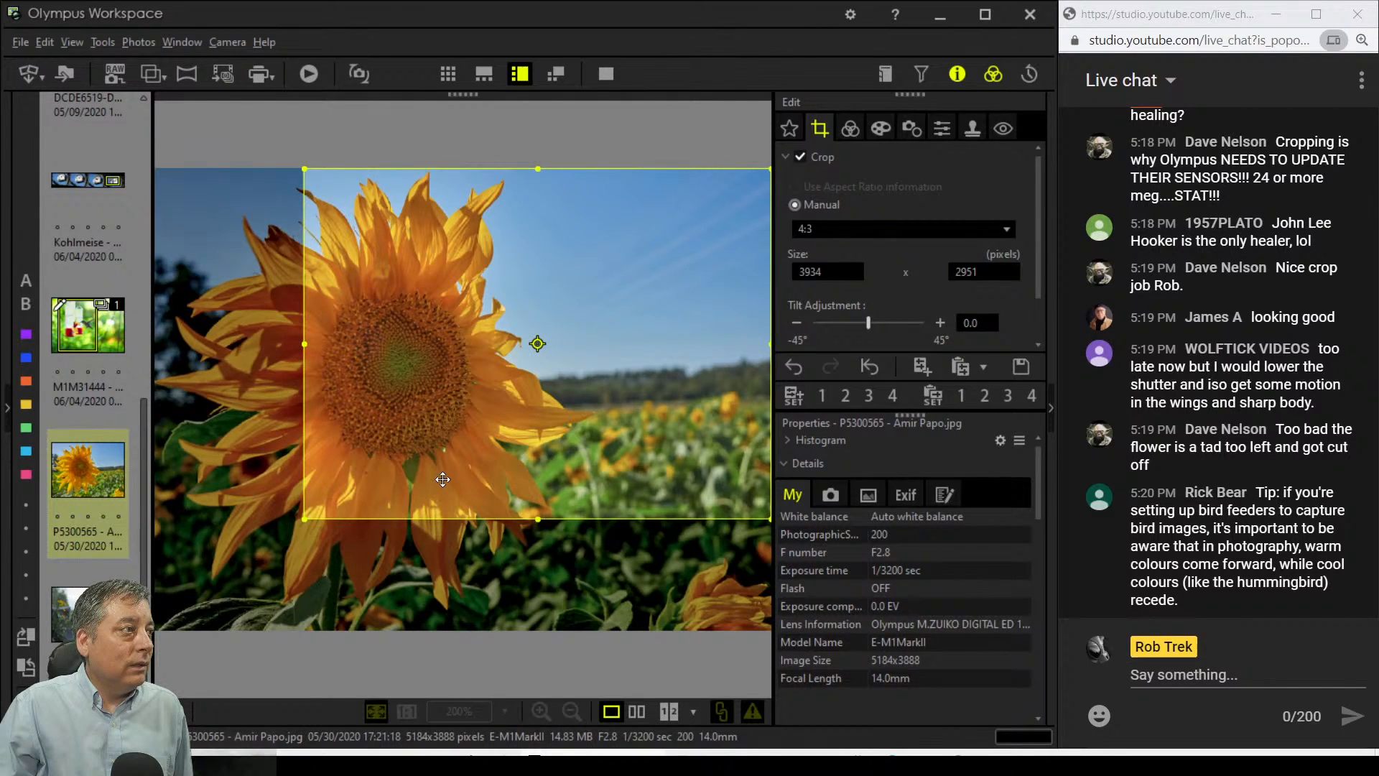
{"action": "left_click", "coordinate": [851, 130]}
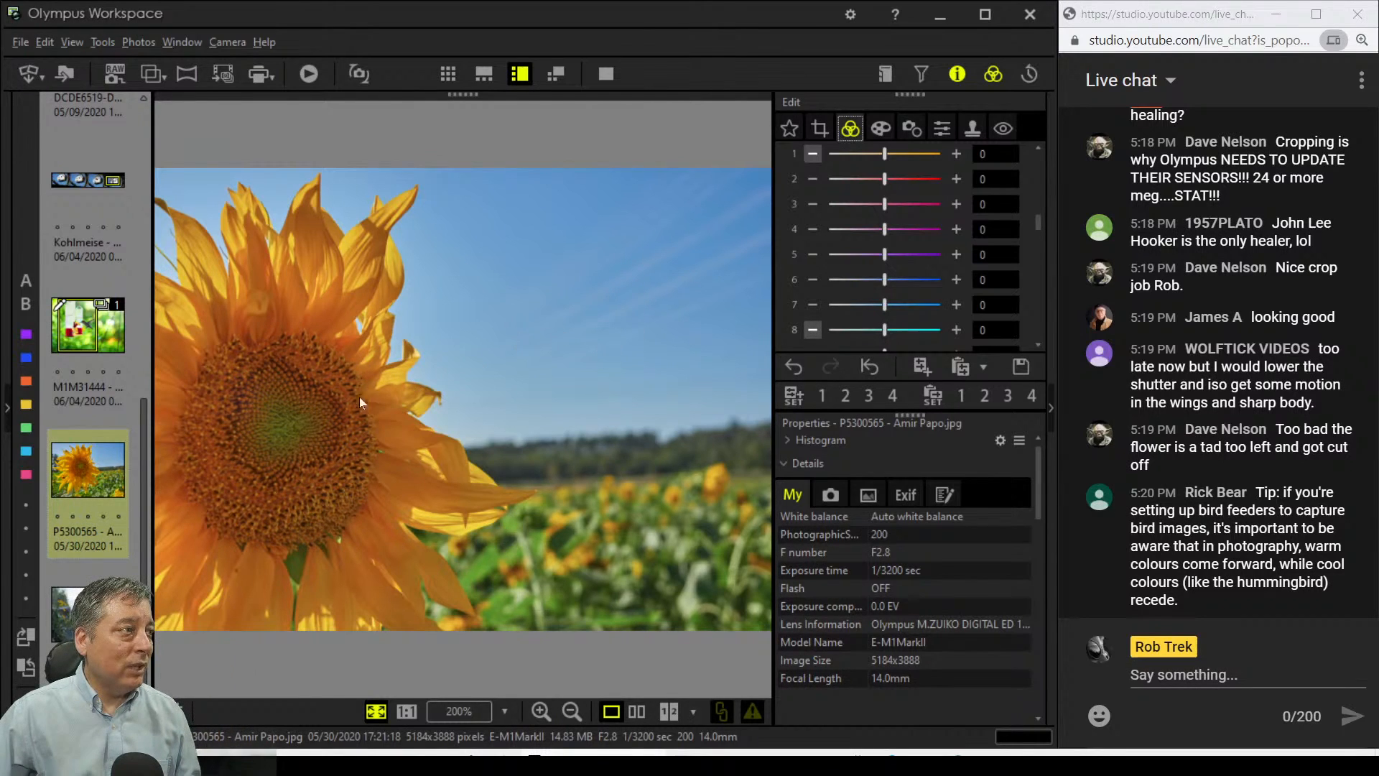
Step: Brighten the yellow-orange luminance, darken the sky blues, and tilt the crop 0.2°
{"action": "scroll", "coordinate": [981, 247], "scroll_direction": "up", "scroll_amount": 5}
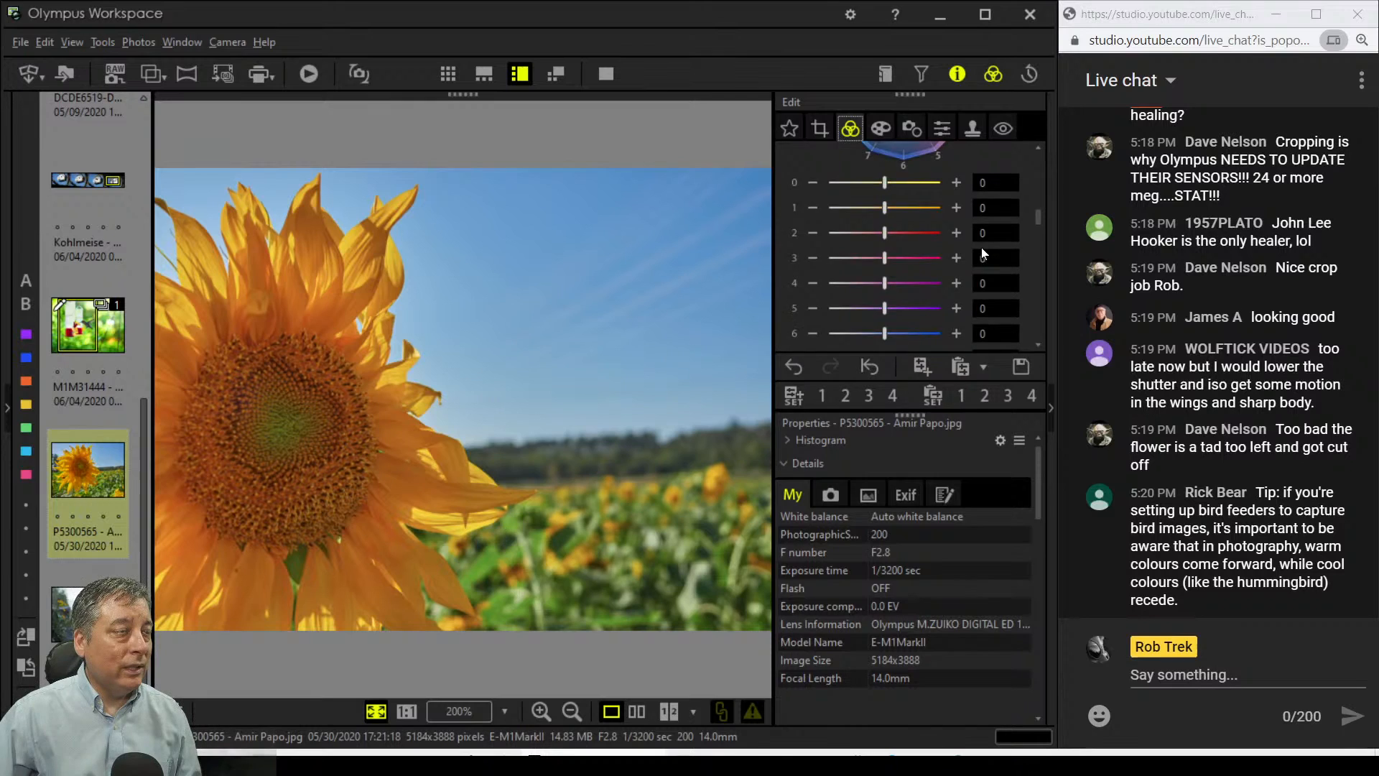
{"action": "scroll", "coordinate": [981, 247], "scroll_direction": "up", "scroll_amount": 3}
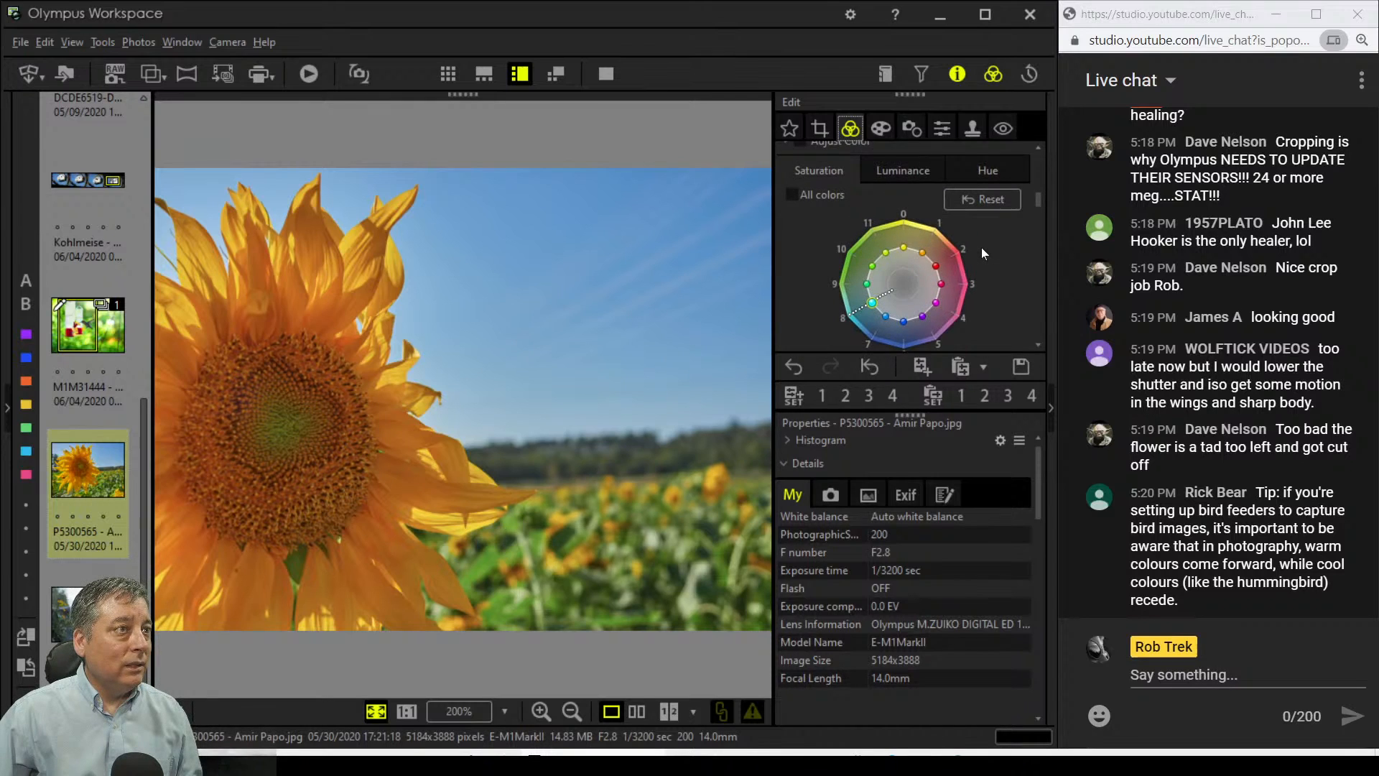
{"action": "left_click", "coordinate": [924, 196]}
{"action": "left_click_drag", "start_coordinate": [922, 280], "coordinate": [929, 267]}
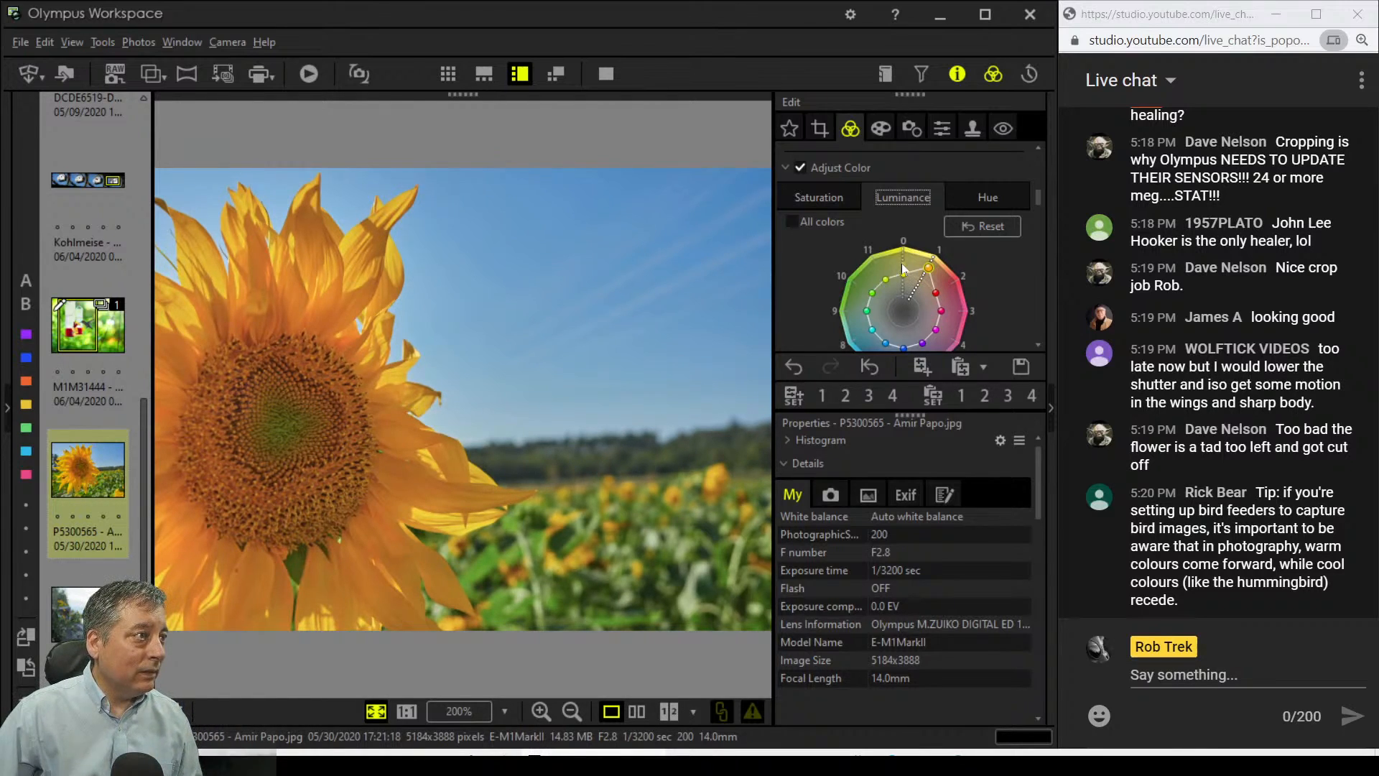
{"action": "left_click_drag", "start_coordinate": [885, 339], "coordinate": [890, 330]}
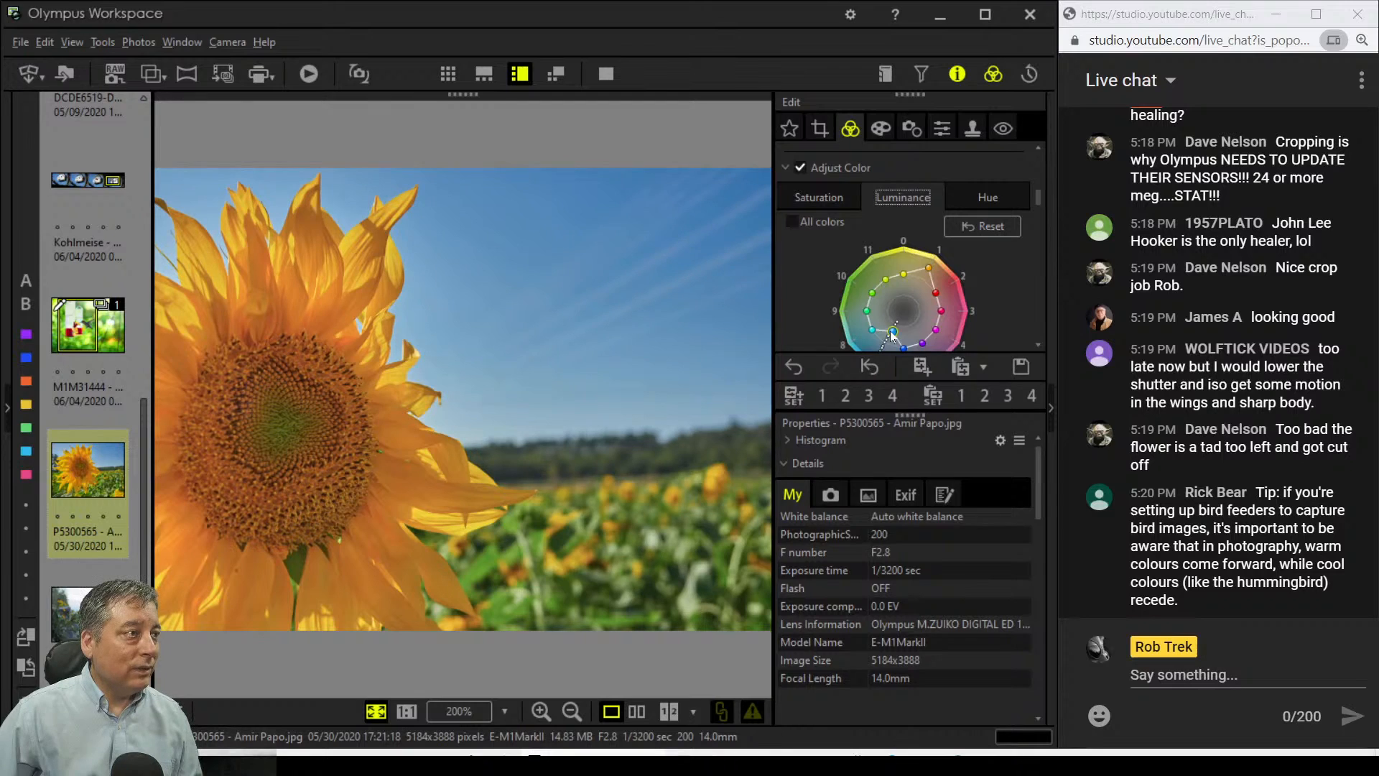
{"action": "left_click_drag", "start_coordinate": [890, 332], "coordinate": [895, 323]}
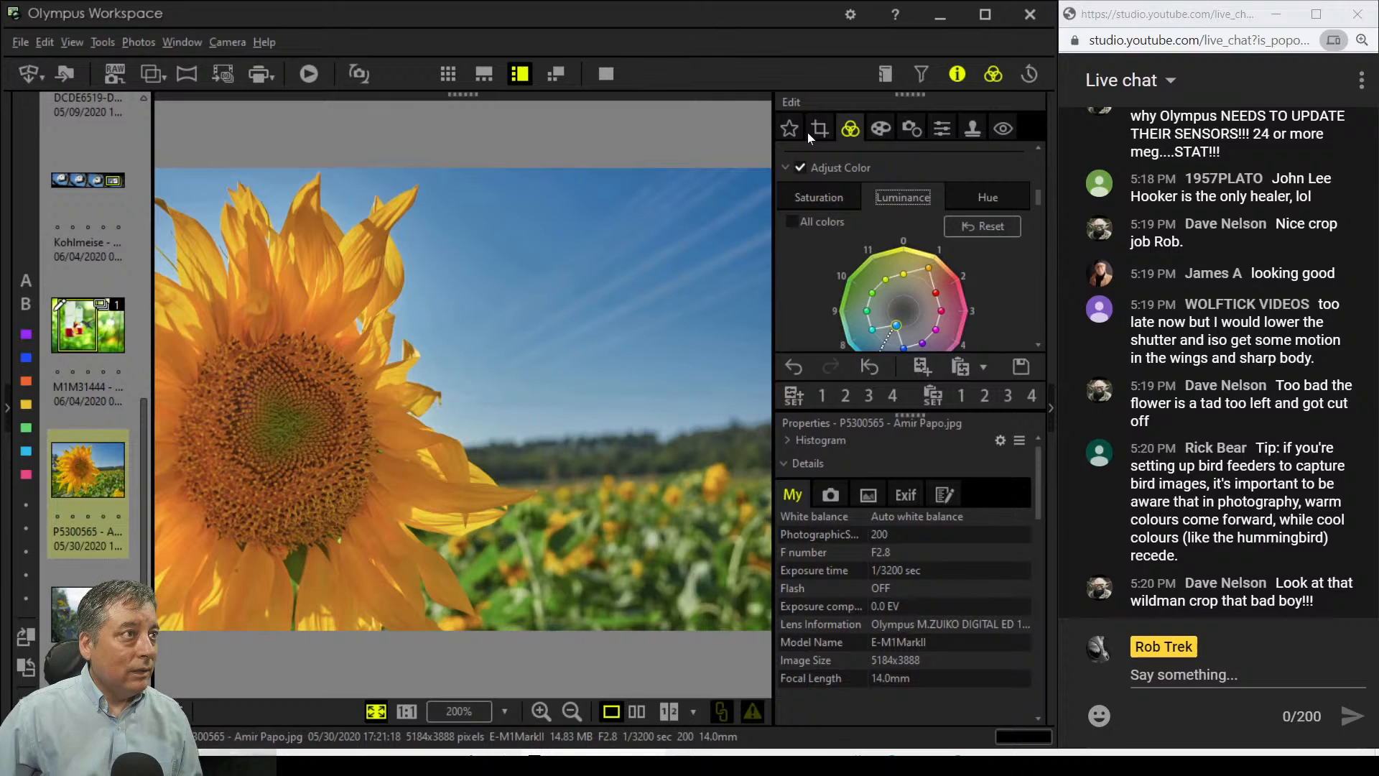
{"action": "left_click", "coordinate": [815, 131]}
{"action": "left_click", "coordinate": [941, 327]}
Step: Increase the tilt to 1.2° for a 3770 × 2828 crop, checking petal detail at 200%
{"action": "left_click", "coordinate": [940, 327]}
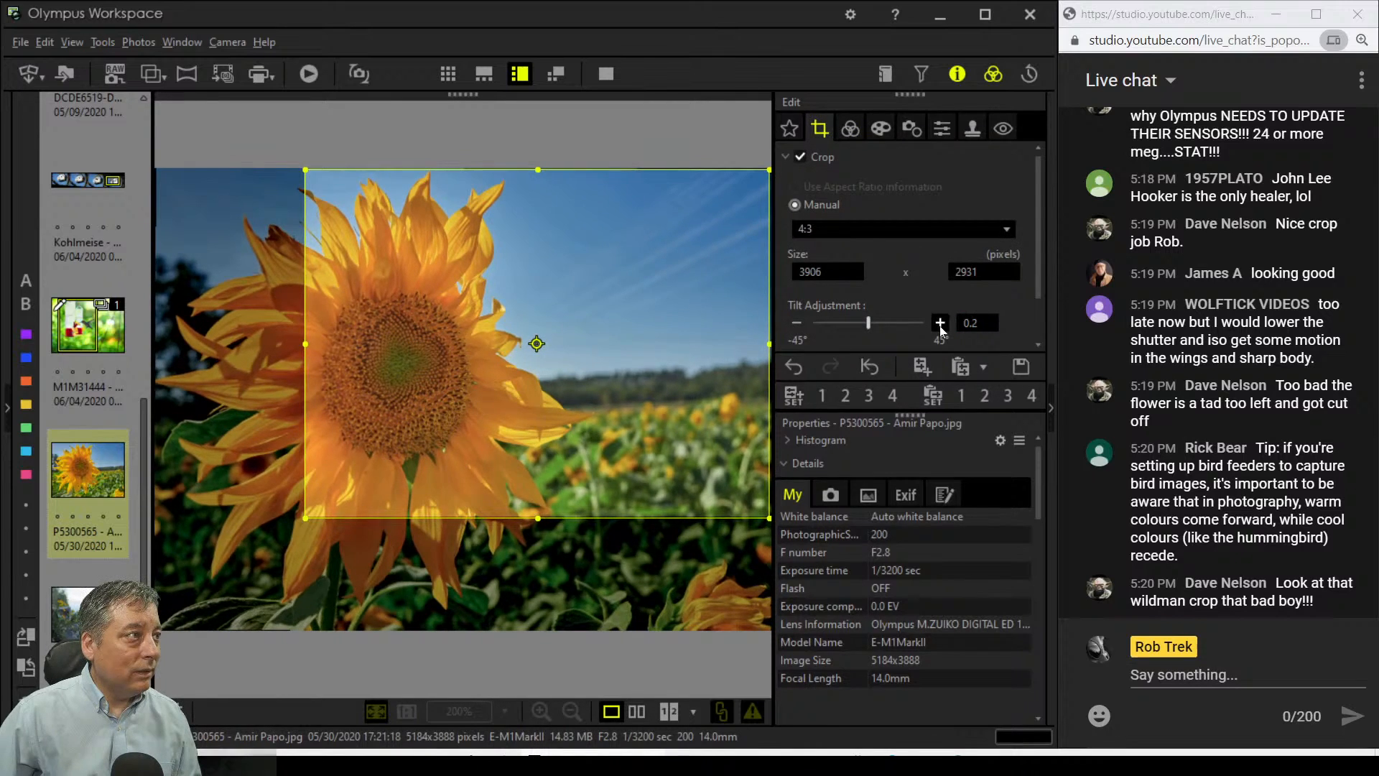
{"action": "left_click", "coordinate": [942, 327]}
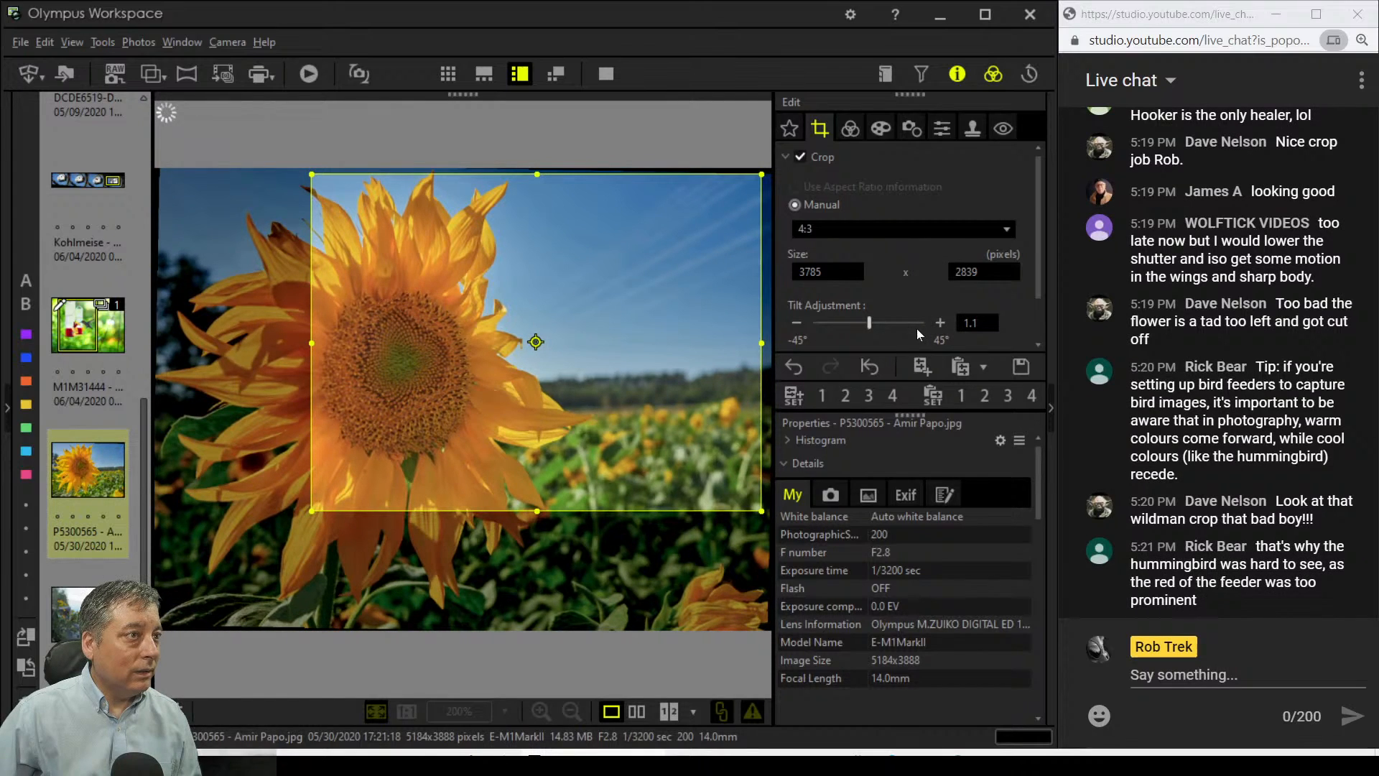
{"action": "left_click", "coordinate": [939, 327]}
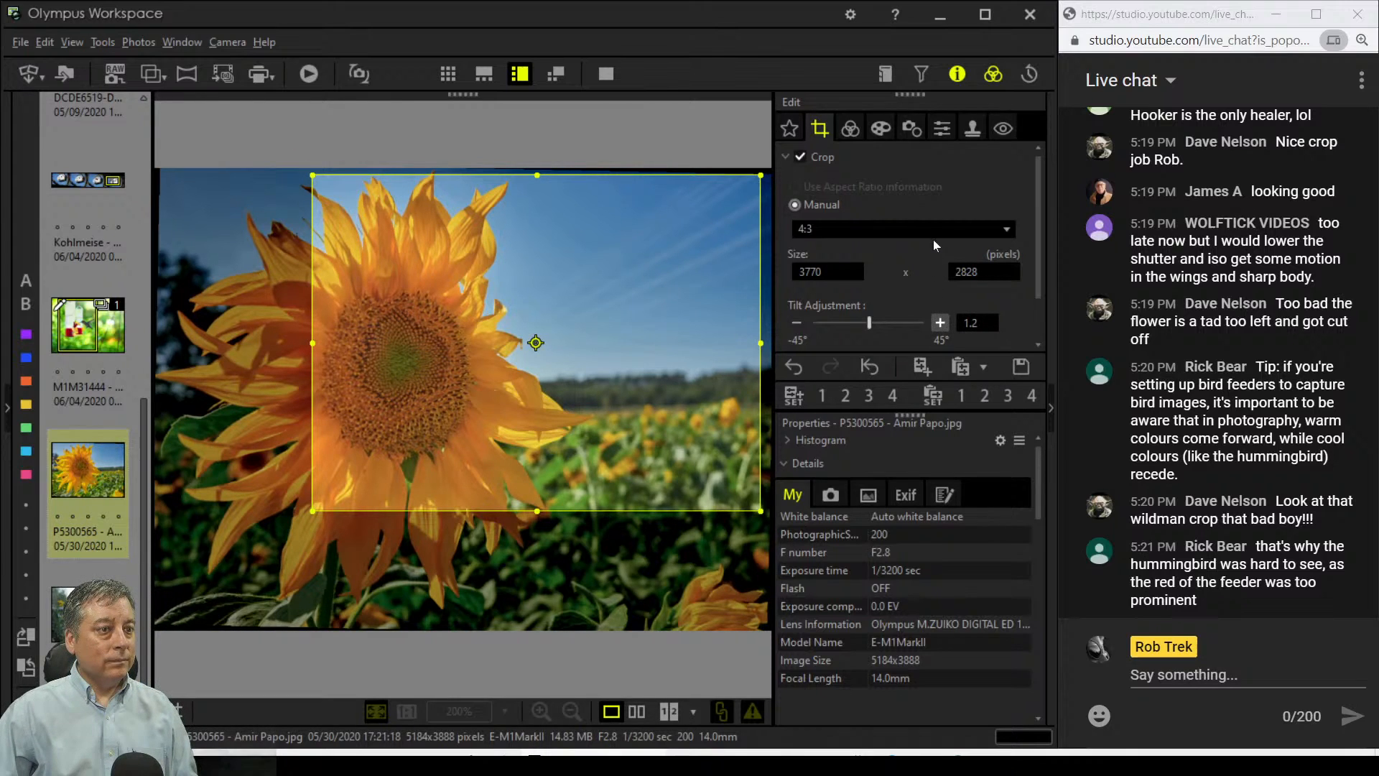
{"action": "left_click", "coordinate": [851, 129]}
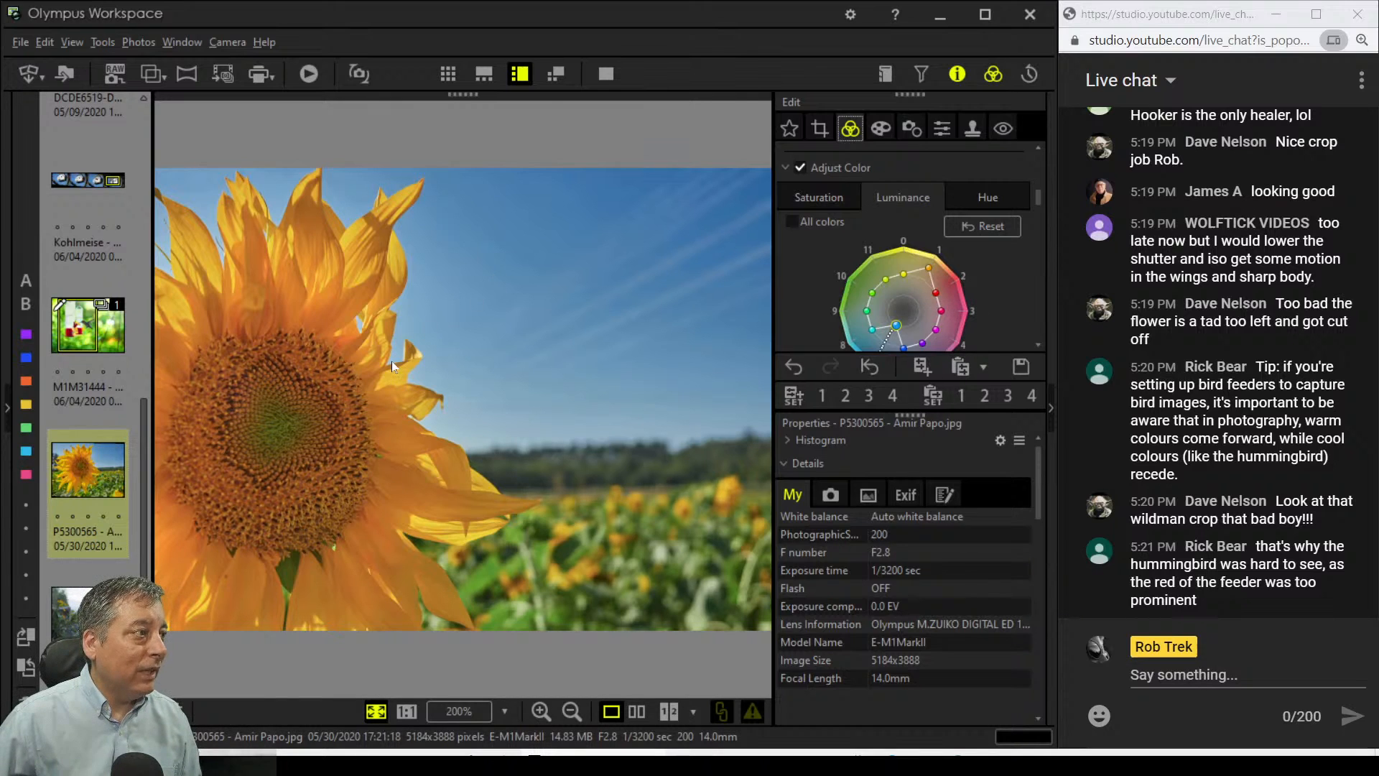
{"action": "left_click", "coordinate": [344, 255]}
{"action": "left_click_drag", "start_coordinate": [313, 316], "coordinate": [600, 417]}
{"action": "left_click", "coordinate": [600, 413]}
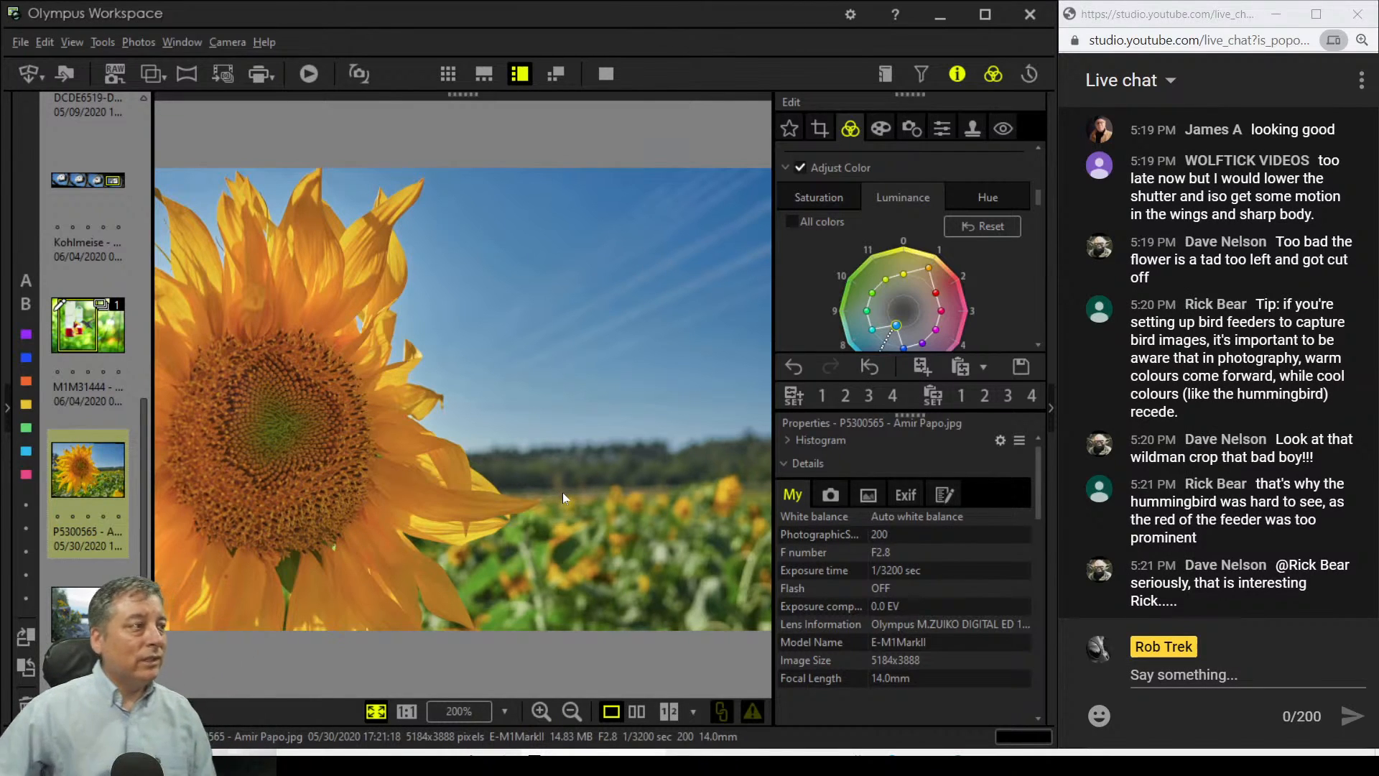
{"action": "left_click", "coordinate": [821, 135]}
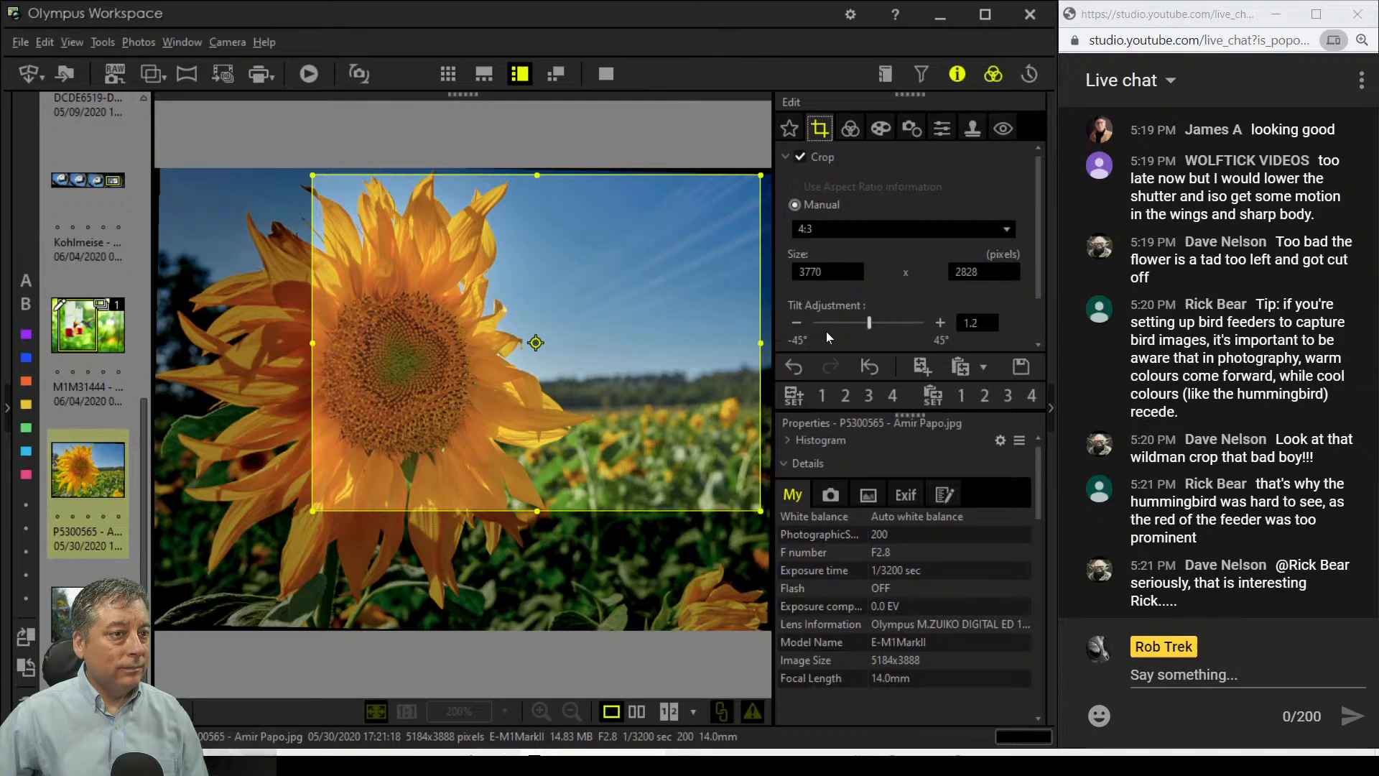
Step: Shift and resize the 4:3 crop frame around the flower to 3716 × 2784 pixels
{"action": "left_click_drag", "start_coordinate": [731, 353], "coordinate": [756, 365]}
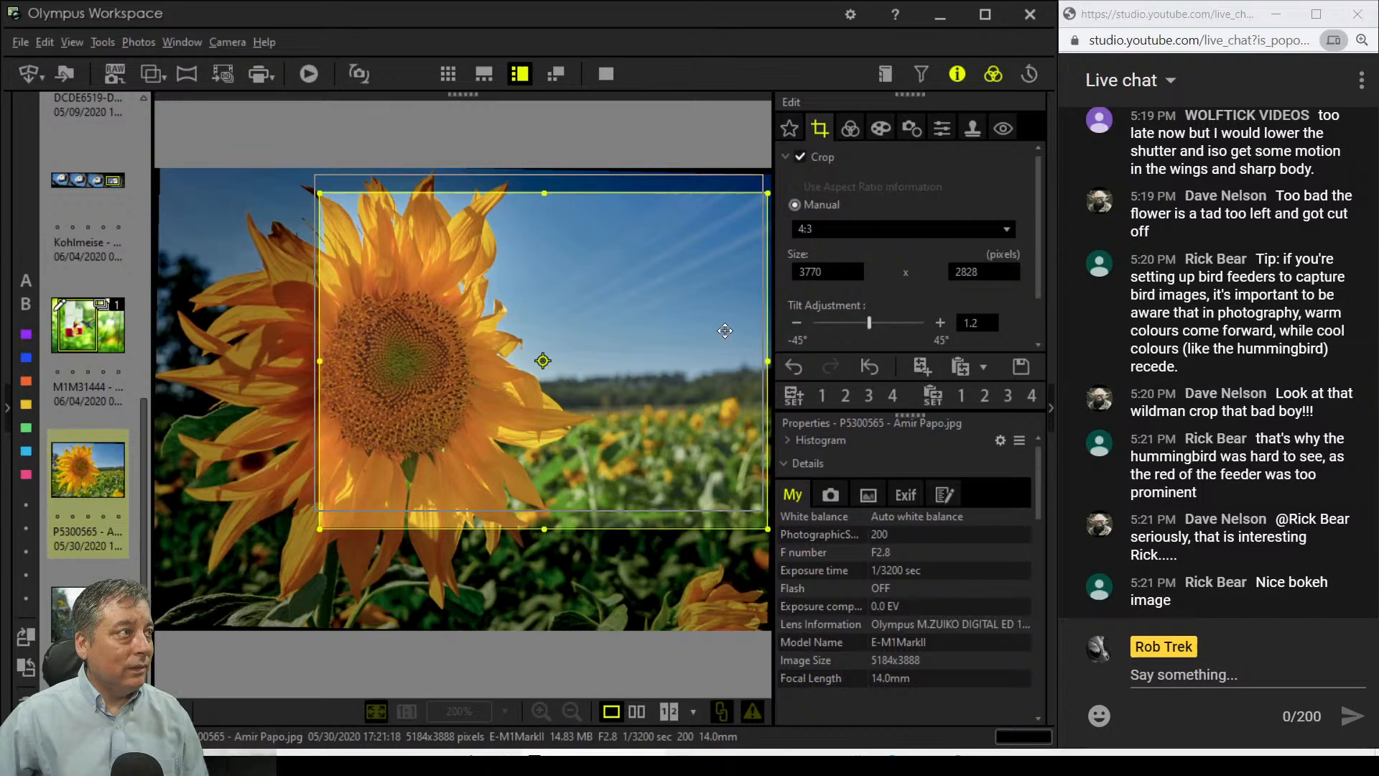
{"action": "left_click_drag", "start_coordinate": [733, 347], "coordinate": [725, 329]}
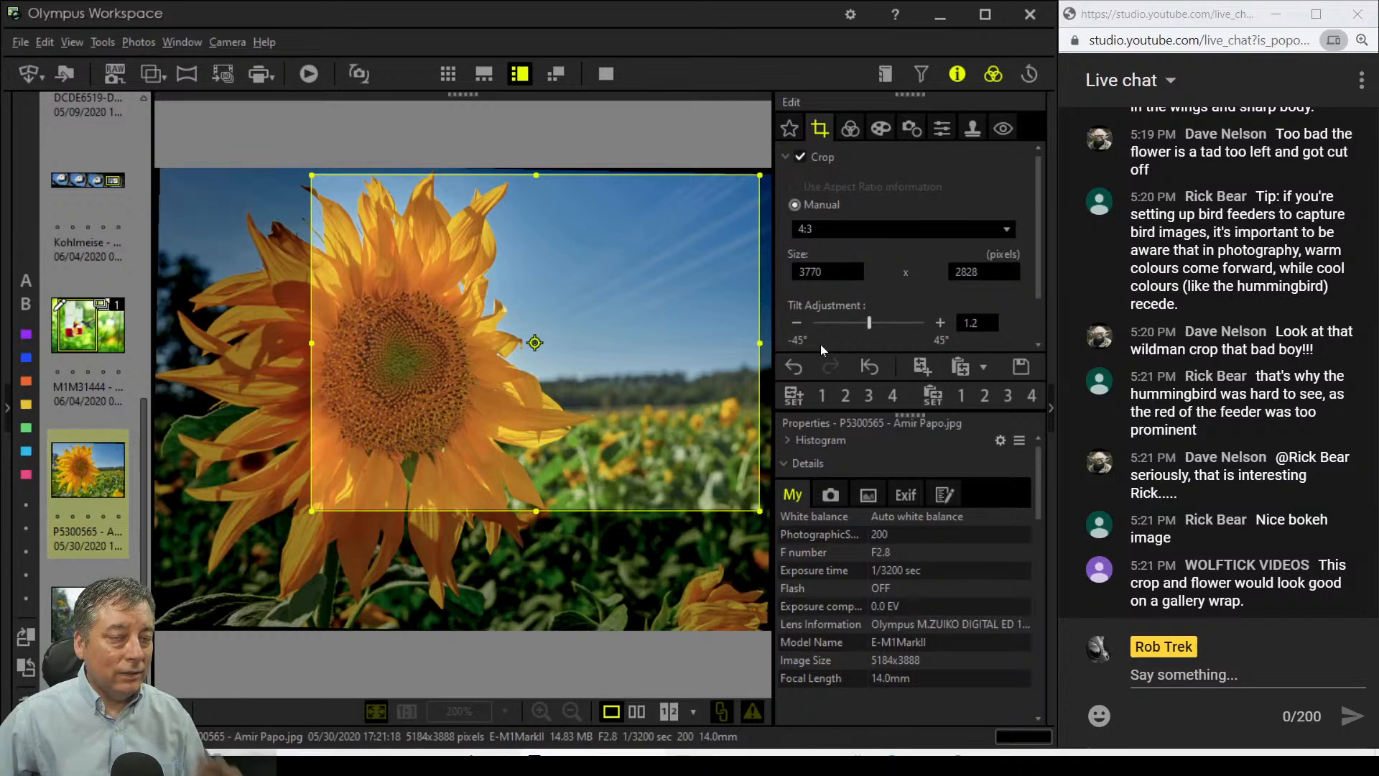
{"action": "left_click_drag", "start_coordinate": [727, 336], "coordinate": [736, 339]}
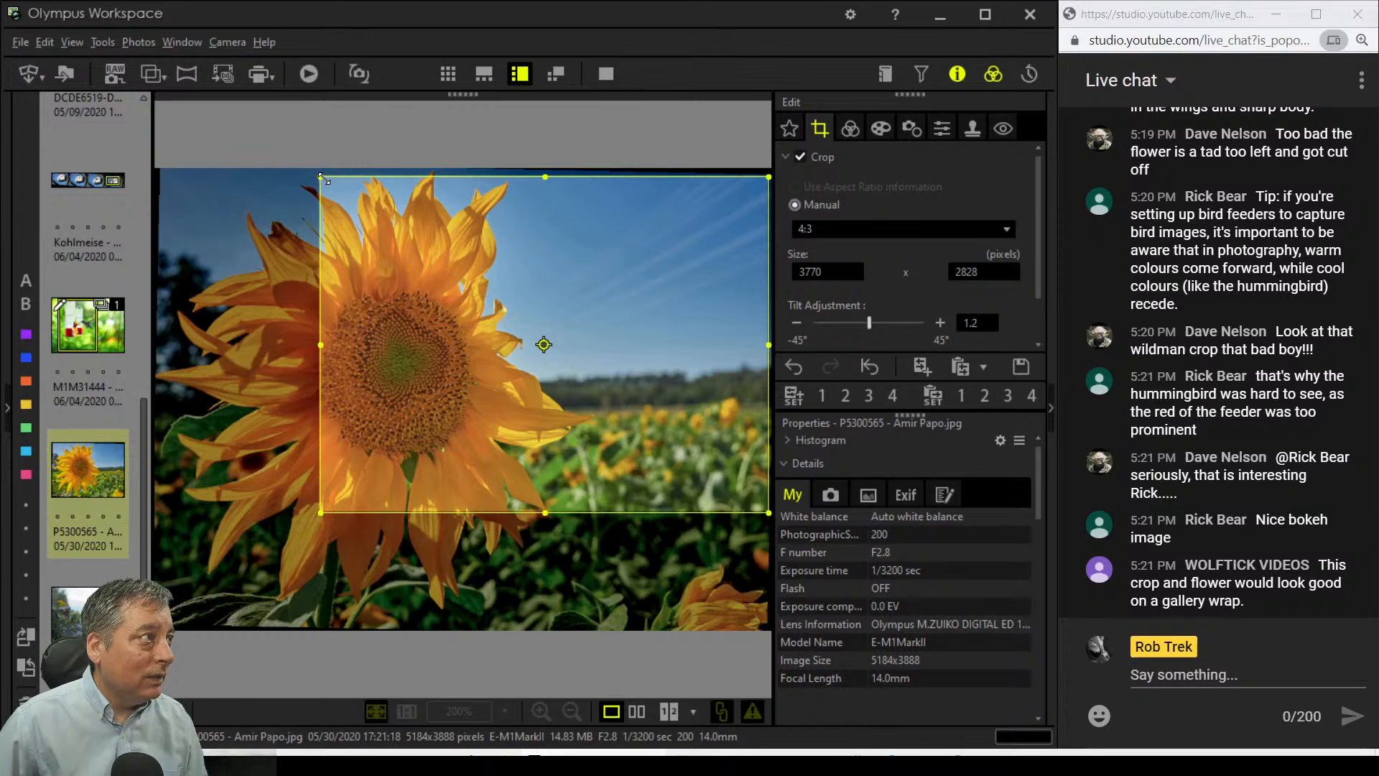
{"action": "left_click_drag", "start_coordinate": [321, 177], "coordinate": [345, 194]}
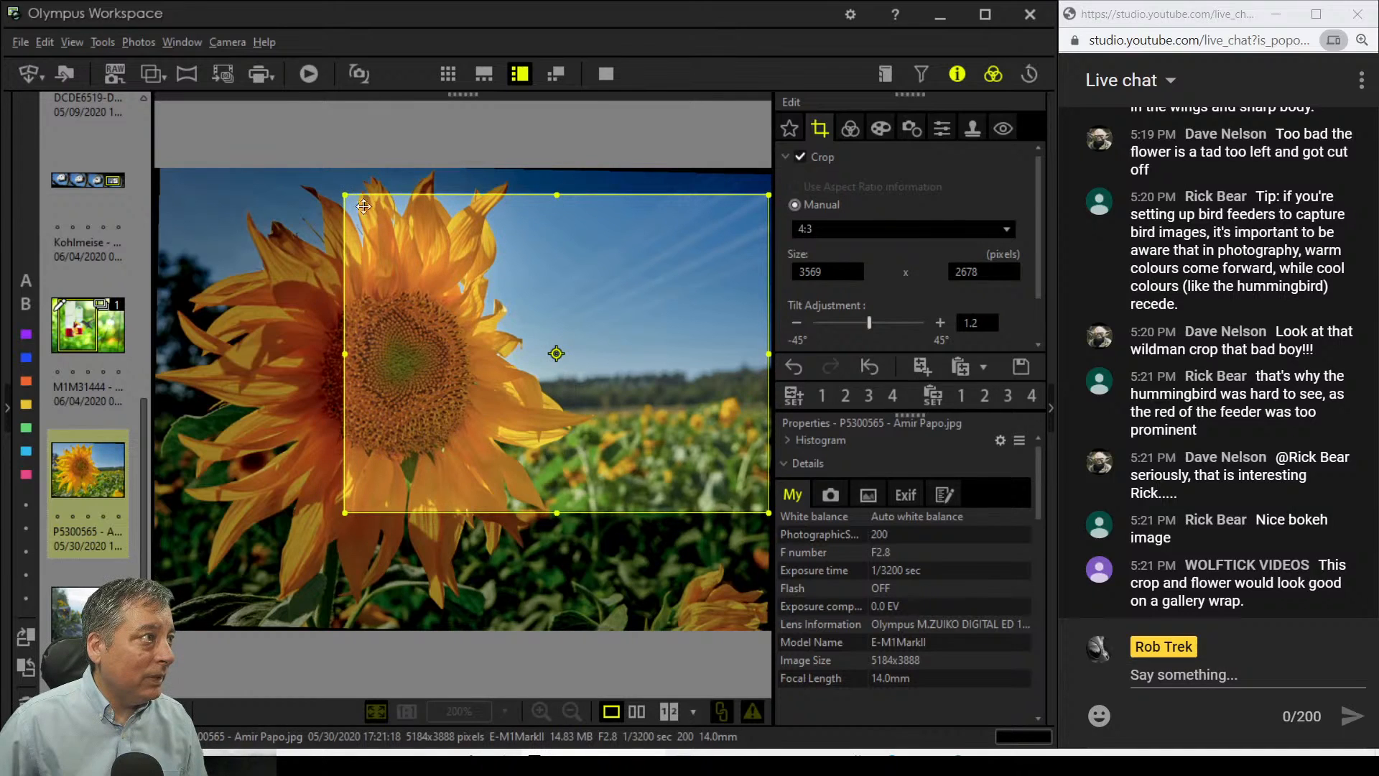
{"action": "left_click_drag", "start_coordinate": [450, 245], "coordinate": [431, 232]}
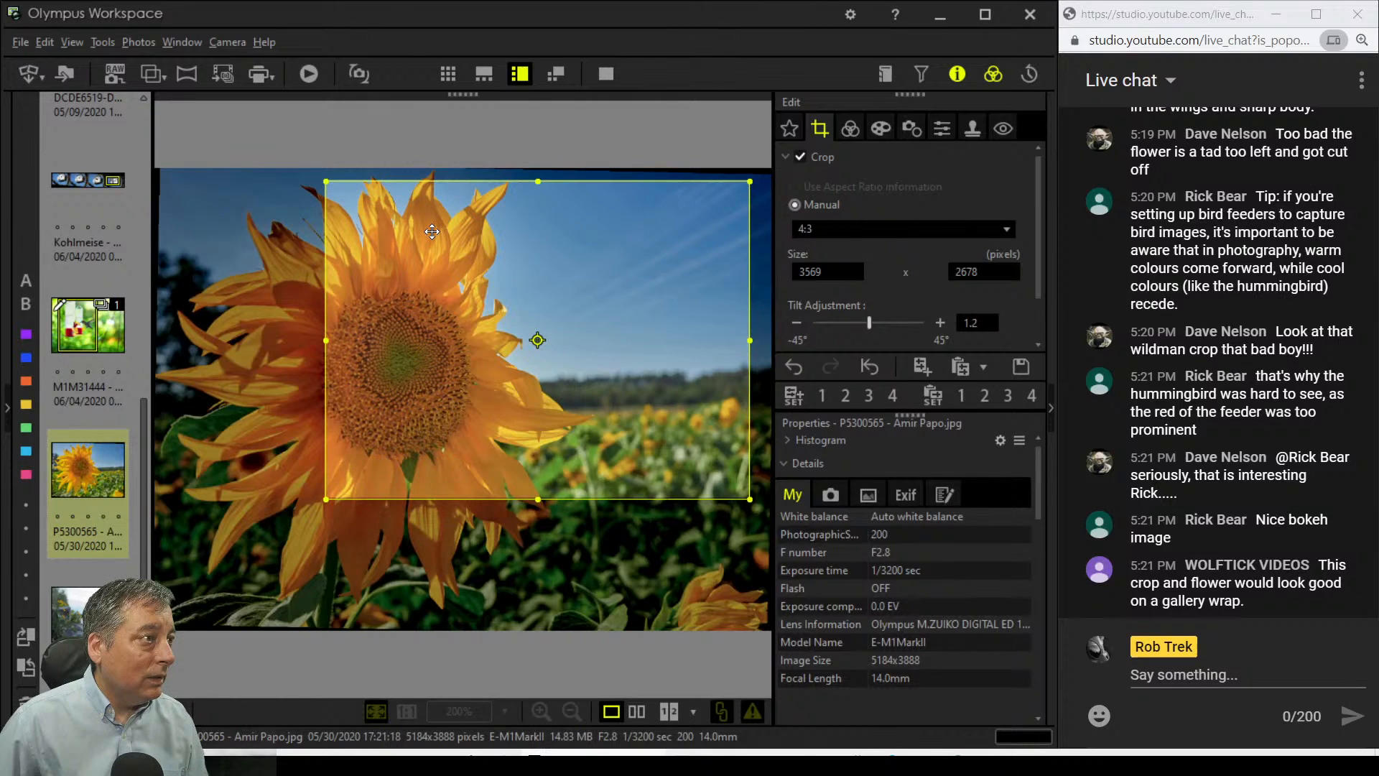
{"action": "left_click_drag", "start_coordinate": [750, 340], "coordinate": [767, 339]}
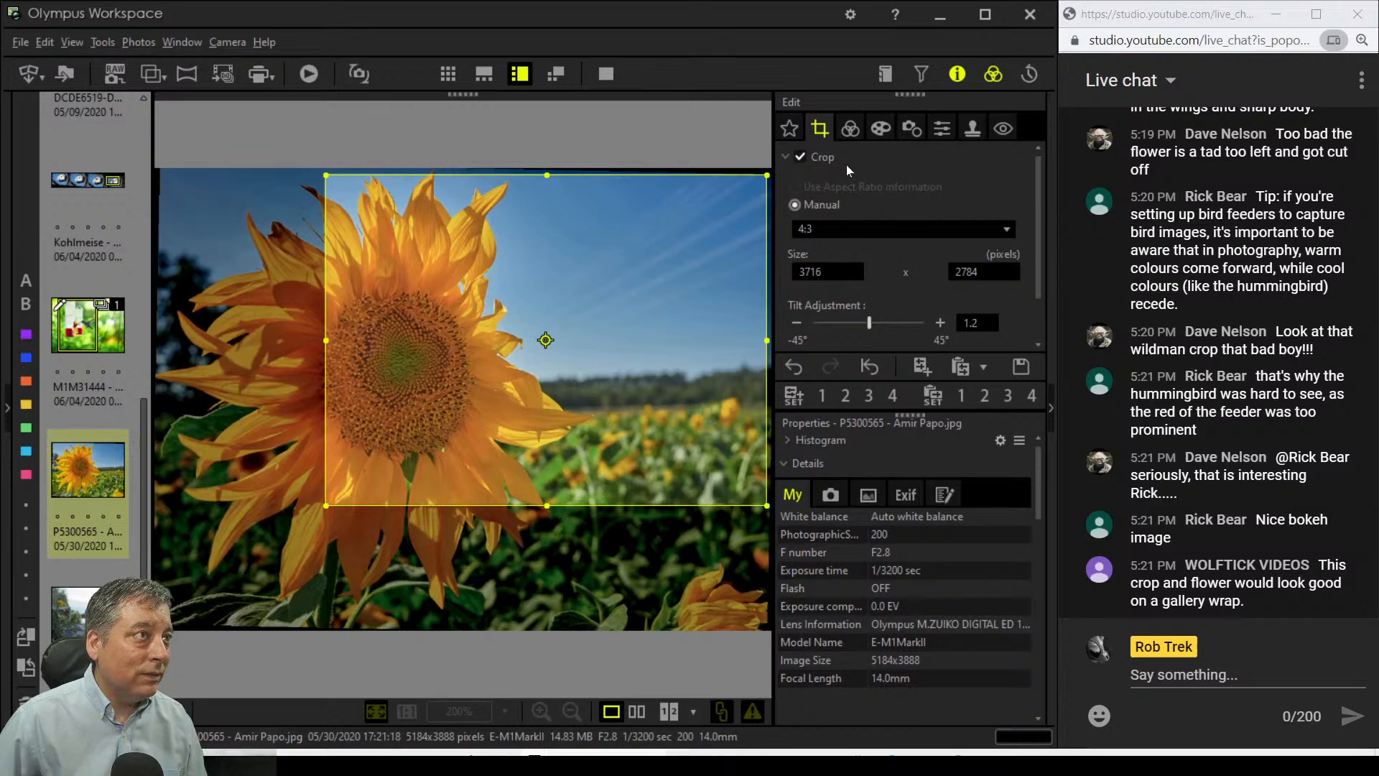
{"action": "left_click", "coordinate": [849, 130]}
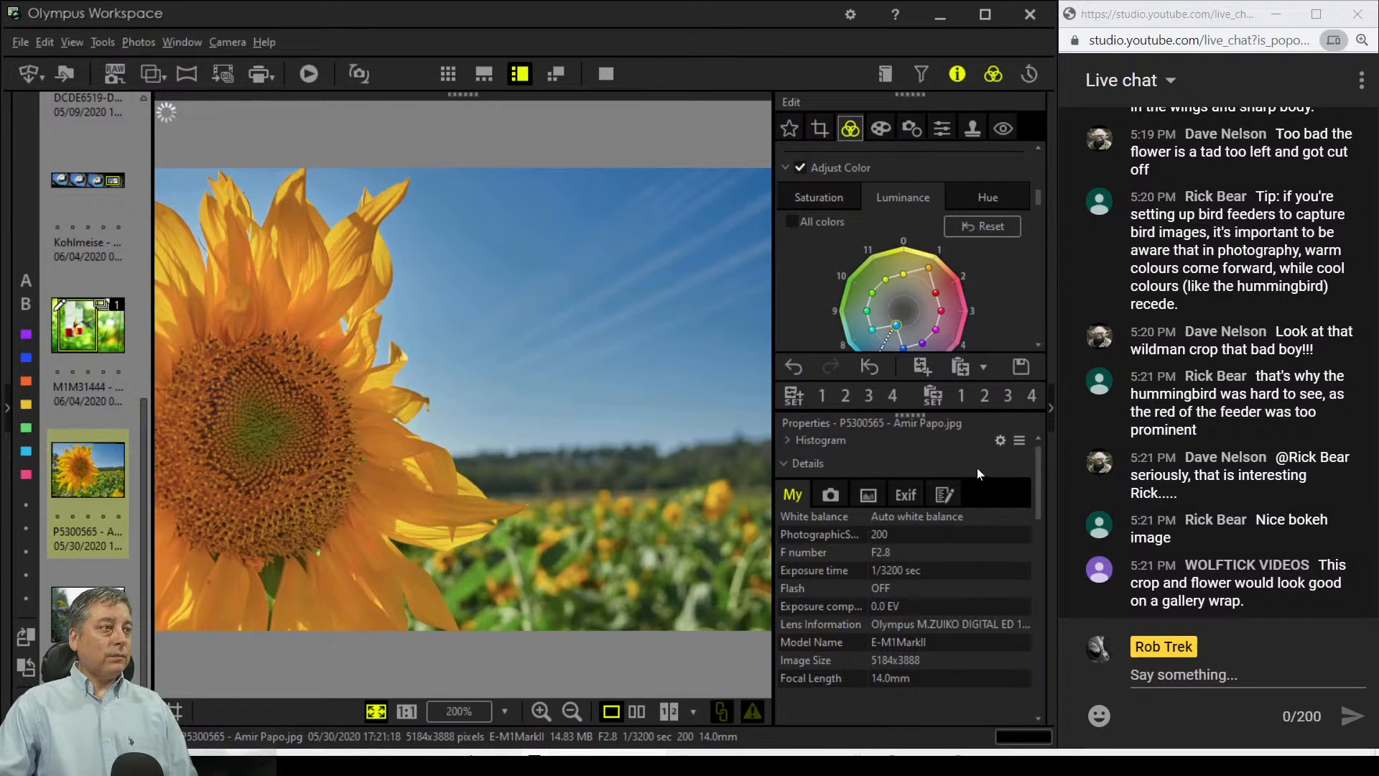
Step: Raise yellow luminance, then tweak orange and blue saturation on the colour wheel
{"action": "left_click_drag", "start_coordinate": [903, 273], "coordinate": [903, 262]}
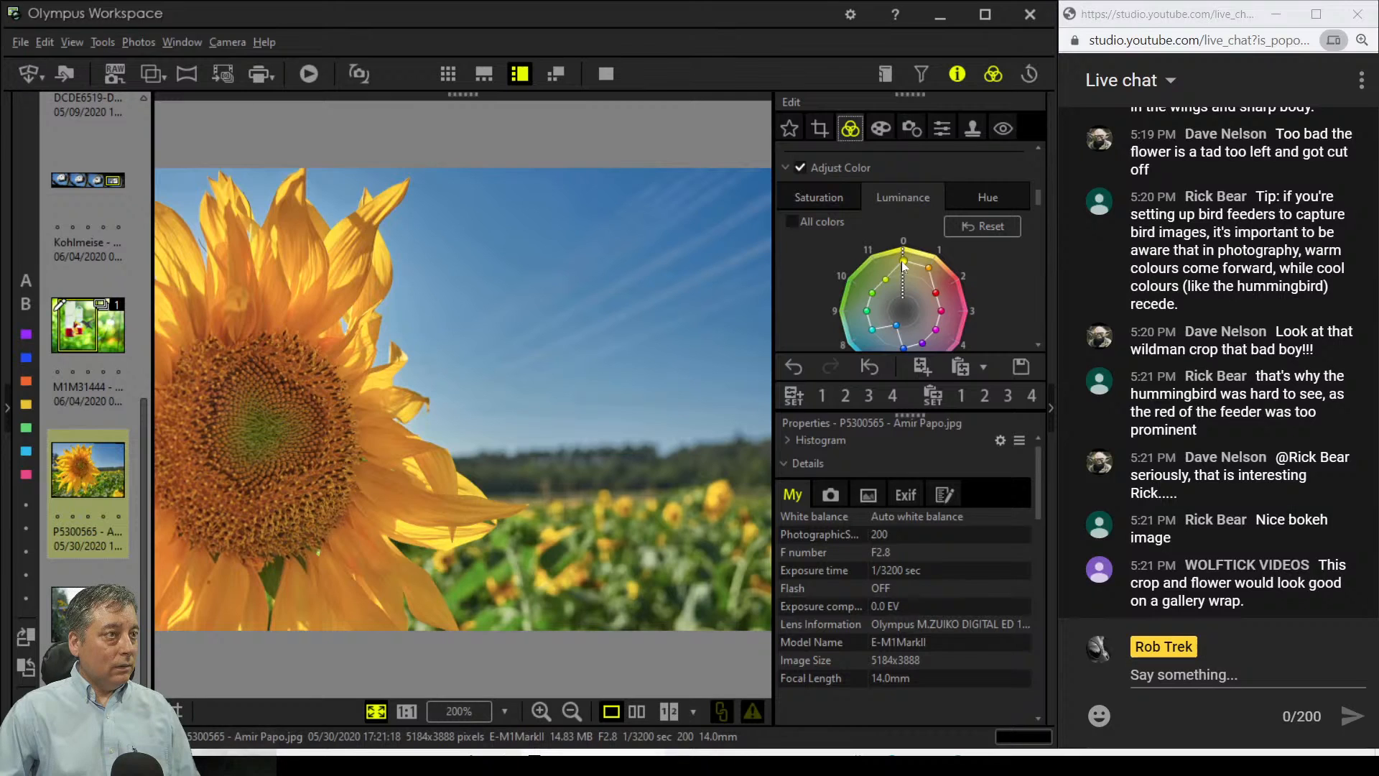
{"action": "left_click", "coordinate": [842, 203]}
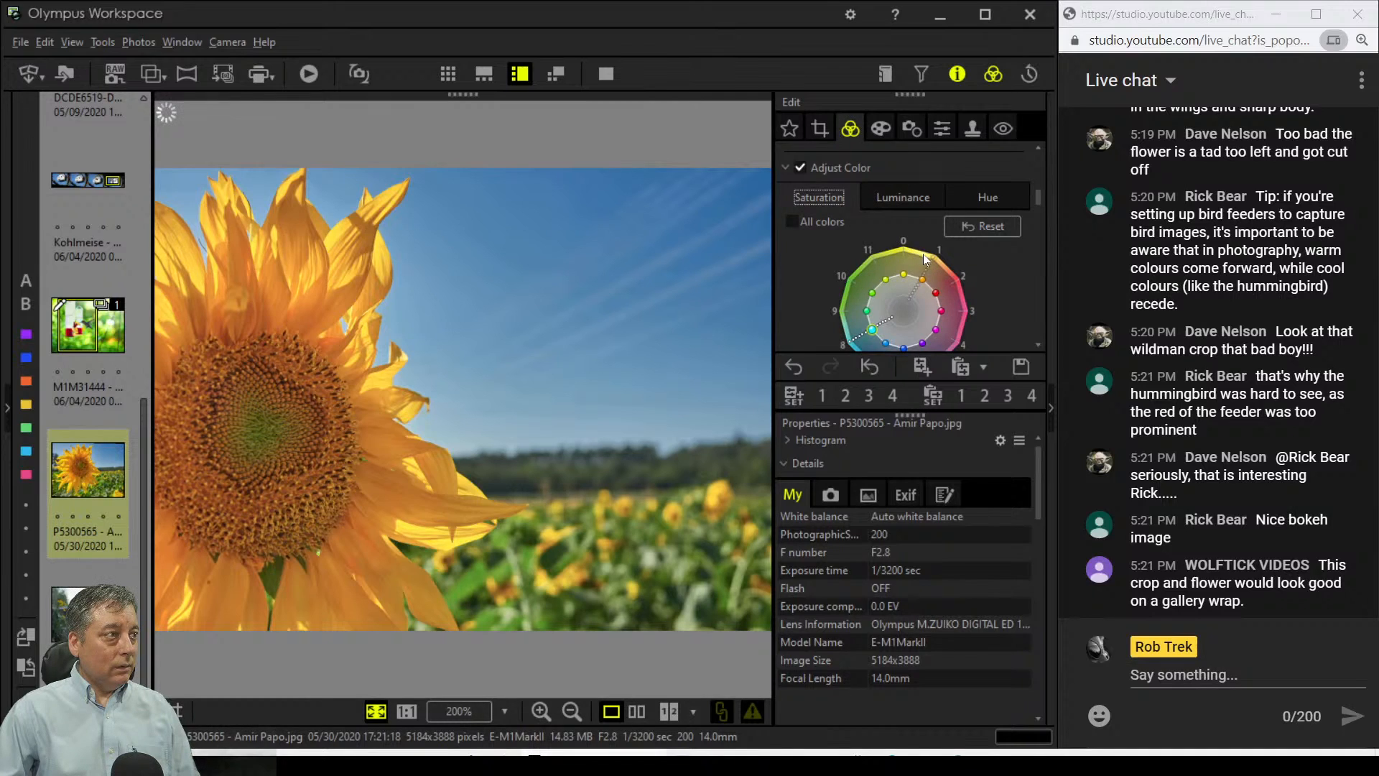
{"action": "left_click_drag", "start_coordinate": [920, 287], "coordinate": [918, 290]}
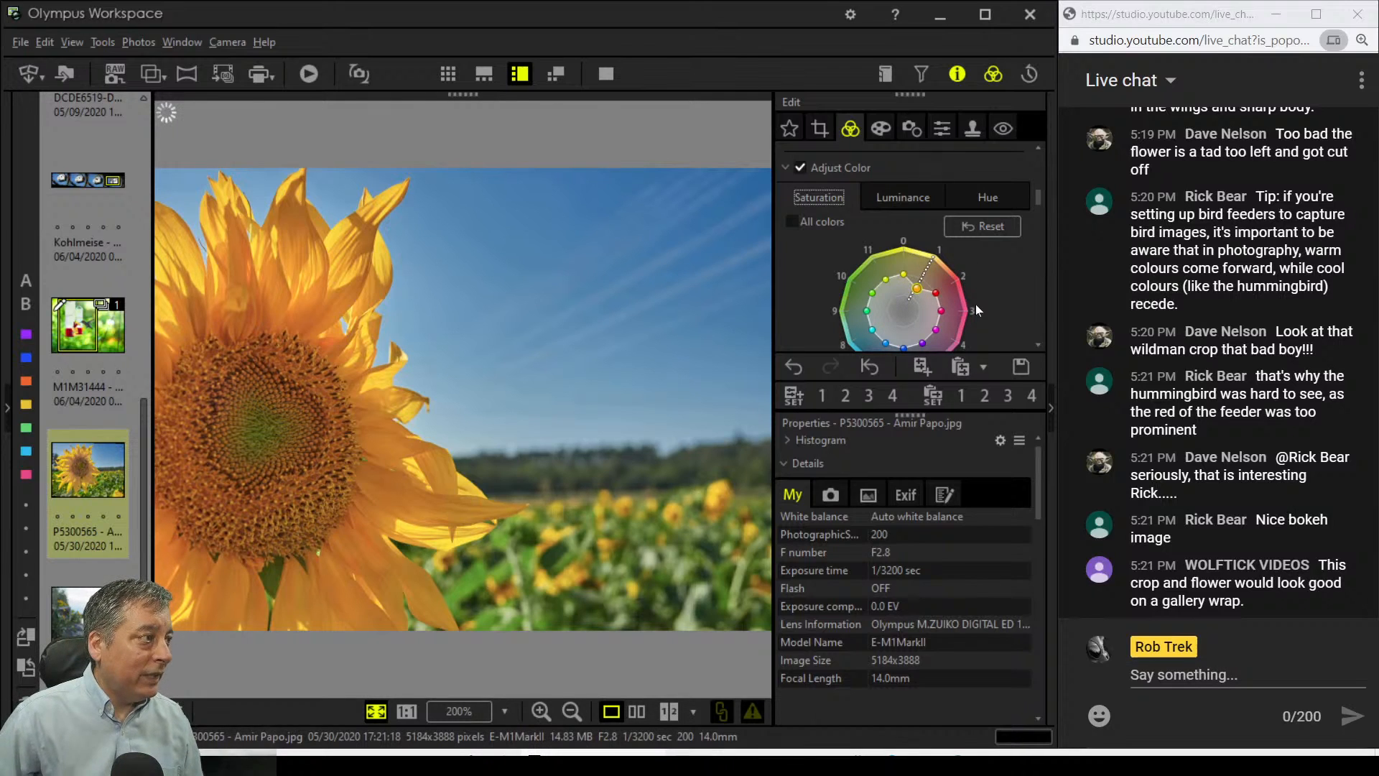
{"action": "scroll", "coordinate": [974, 299], "scroll_direction": "down", "scroll_amount": 1}
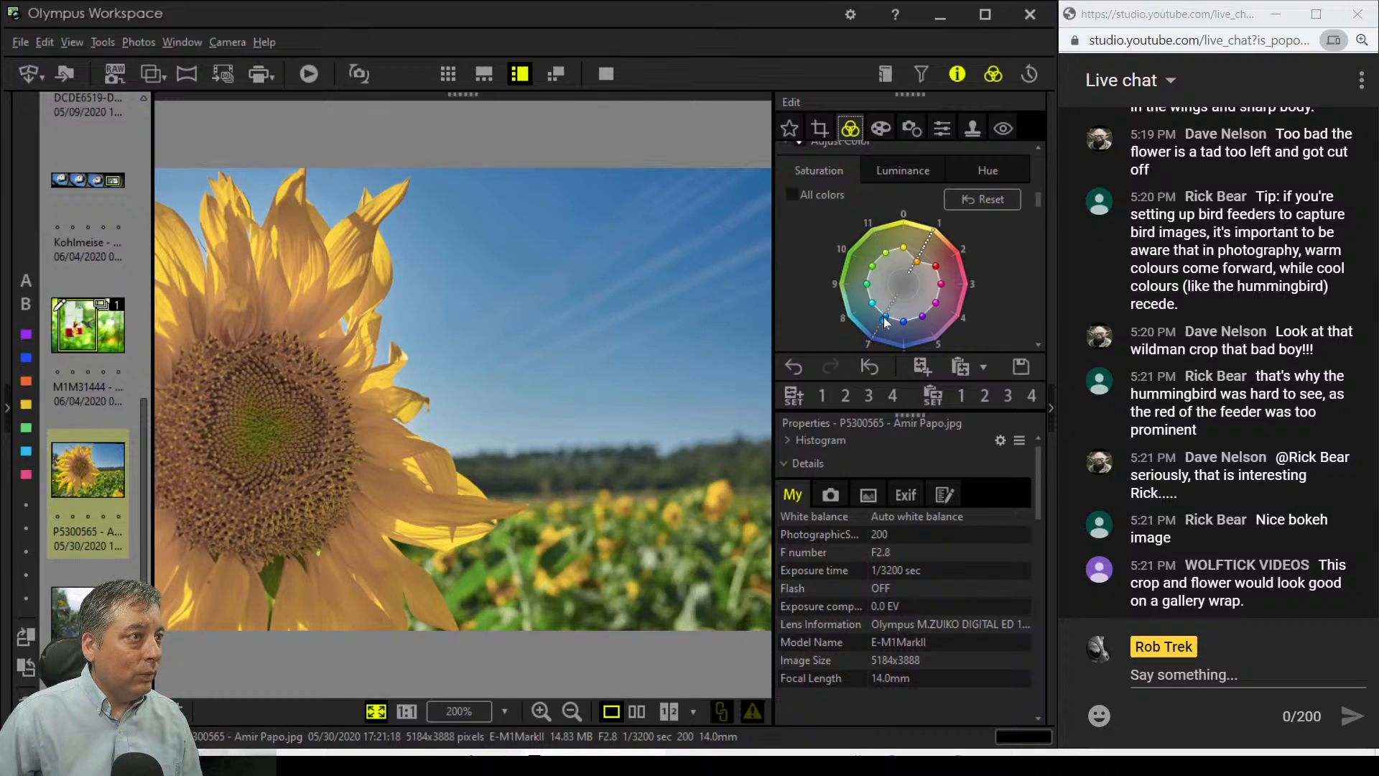
{"action": "left_click_drag", "start_coordinate": [886, 318], "coordinate": [889, 314]}
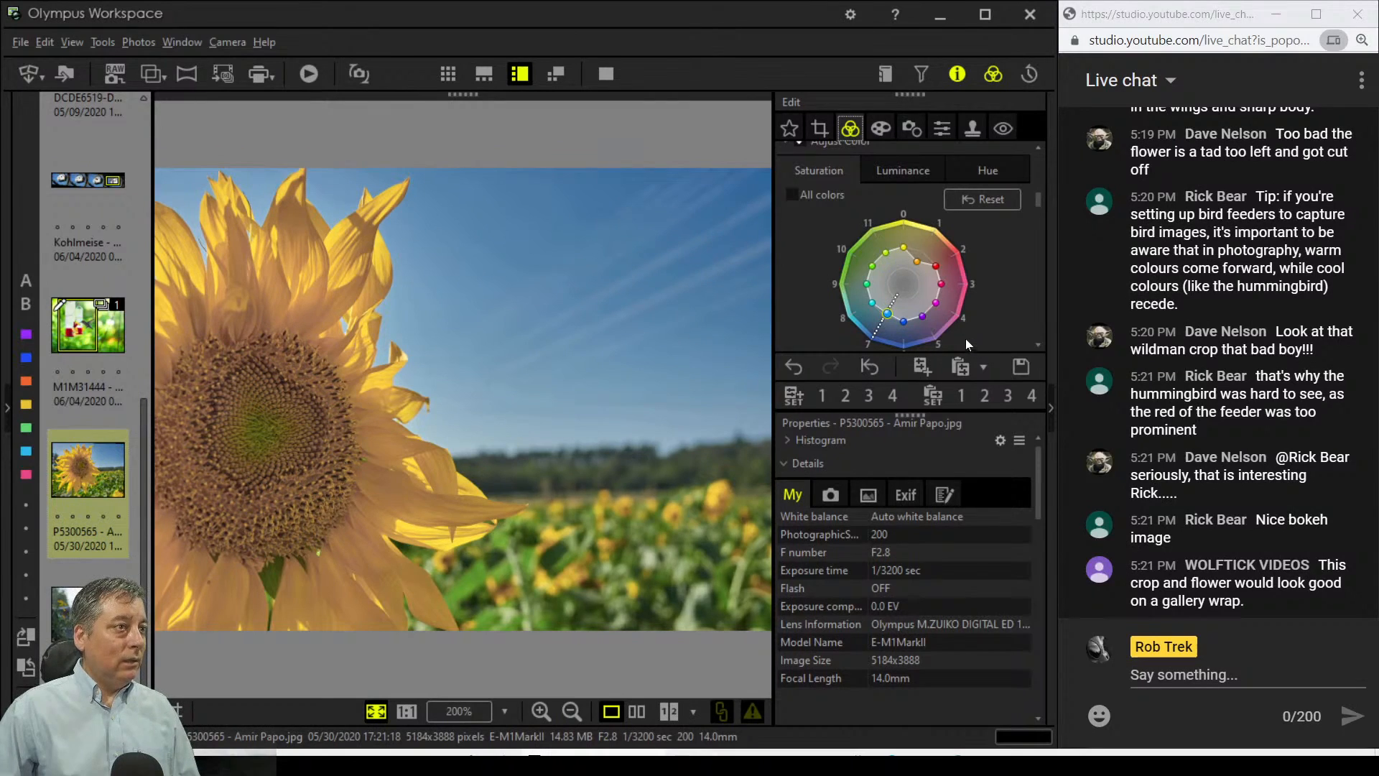
{"action": "left_click", "coordinate": [918, 263]}
{"action": "left_click_drag", "start_coordinate": [917, 263], "coordinate": [920, 255]}
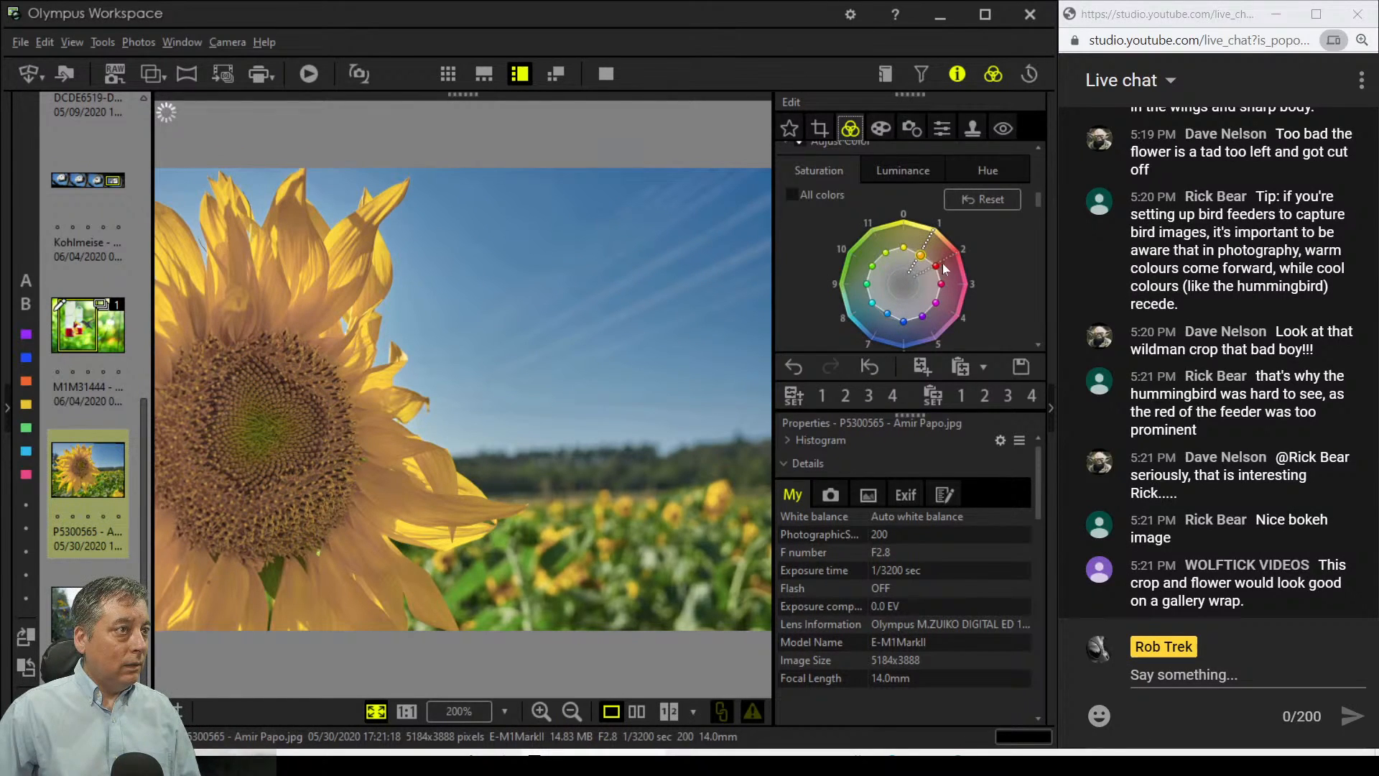
{"action": "left_click", "coordinate": [974, 207]}
{"action": "left_click", "coordinate": [917, 170]}
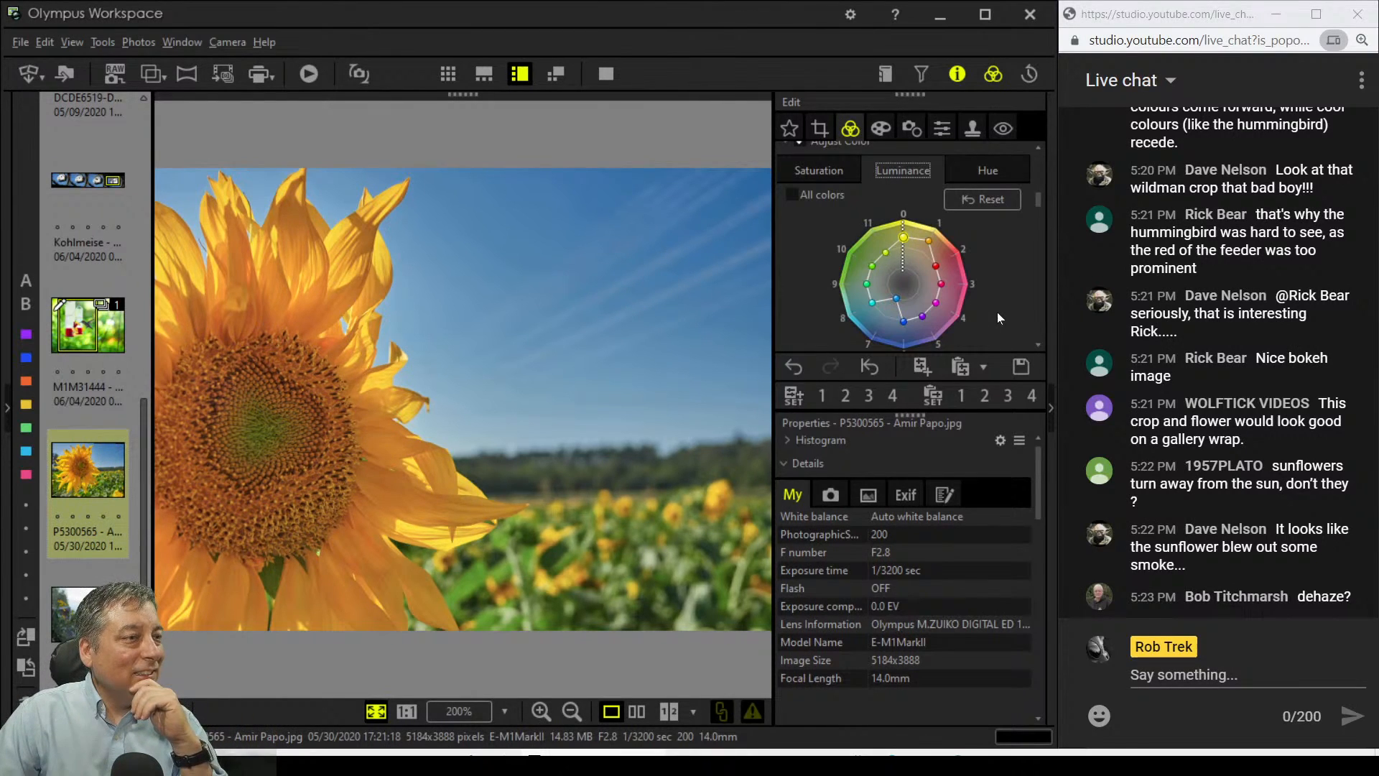
Step: Enable Dehaze at 78, then ease it back to 59
{"action": "scroll", "coordinate": [996, 312], "scroll_direction": "down", "scroll_amount": 5}
{"action": "scroll", "coordinate": [992, 324], "scroll_direction": "down", "scroll_amount": 3}
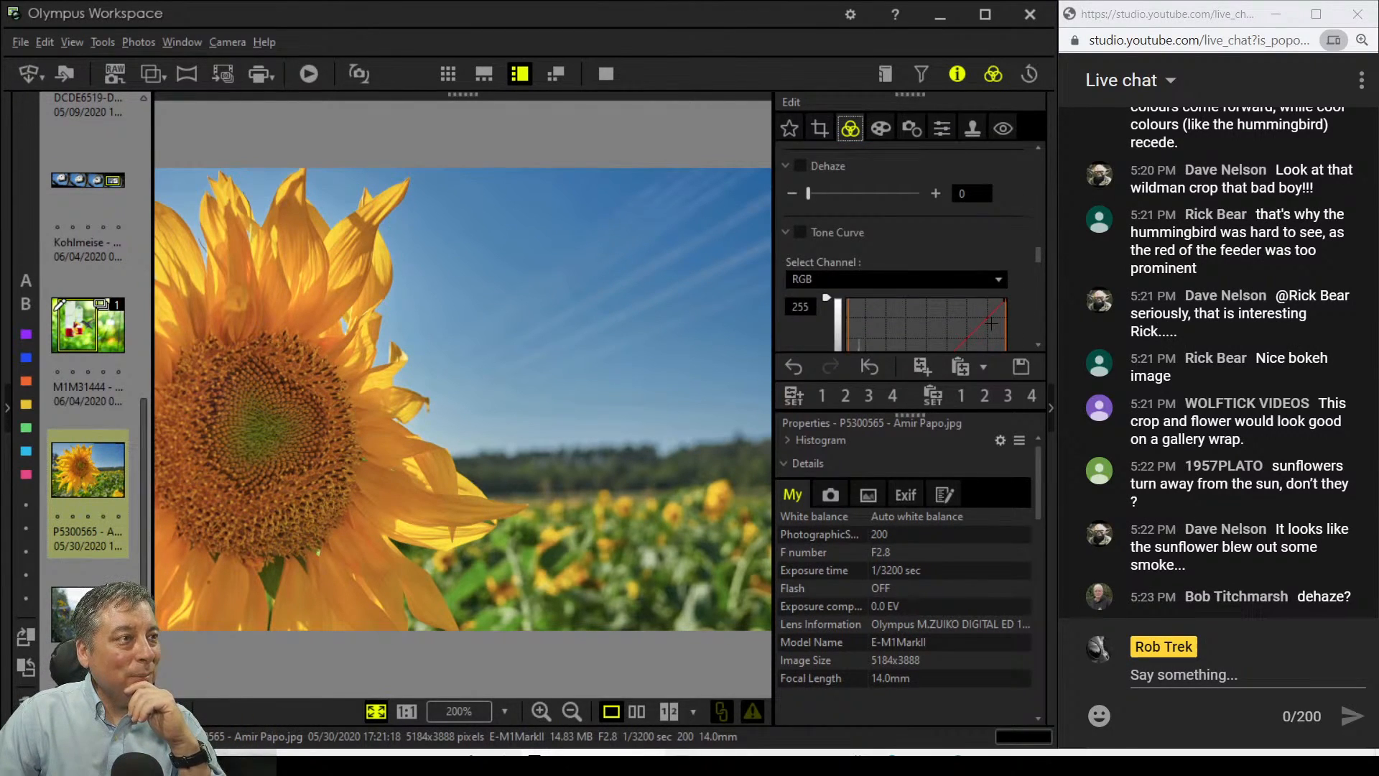
{"action": "scroll", "coordinate": [991, 323], "scroll_direction": "down", "scroll_amount": 2}
{"action": "scroll", "coordinate": [933, 273], "scroll_direction": "up", "scroll_amount": 2}
{"action": "left_click_drag", "start_coordinate": [809, 167], "coordinate": [898, 168]}
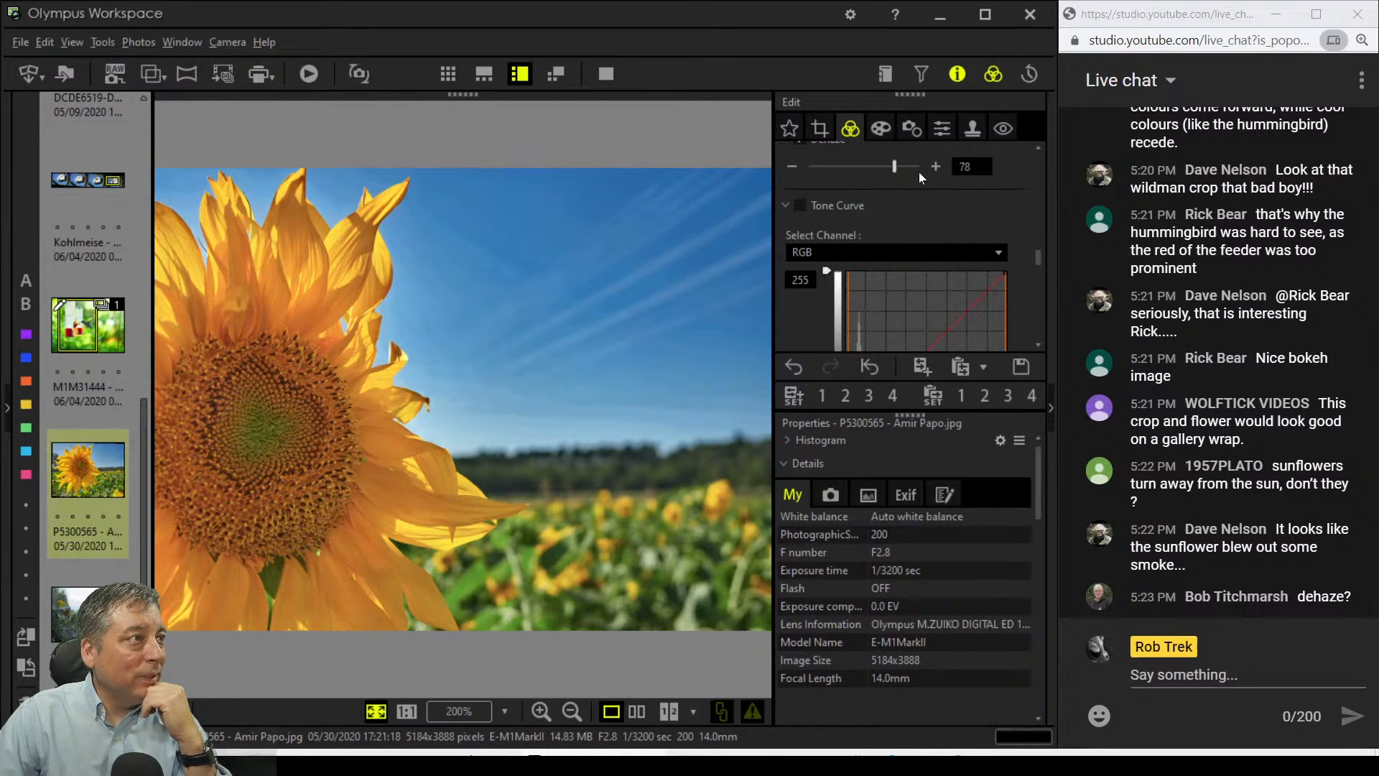
{"action": "scroll", "coordinate": [993, 200], "scroll_direction": "up", "scroll_amount": 5}
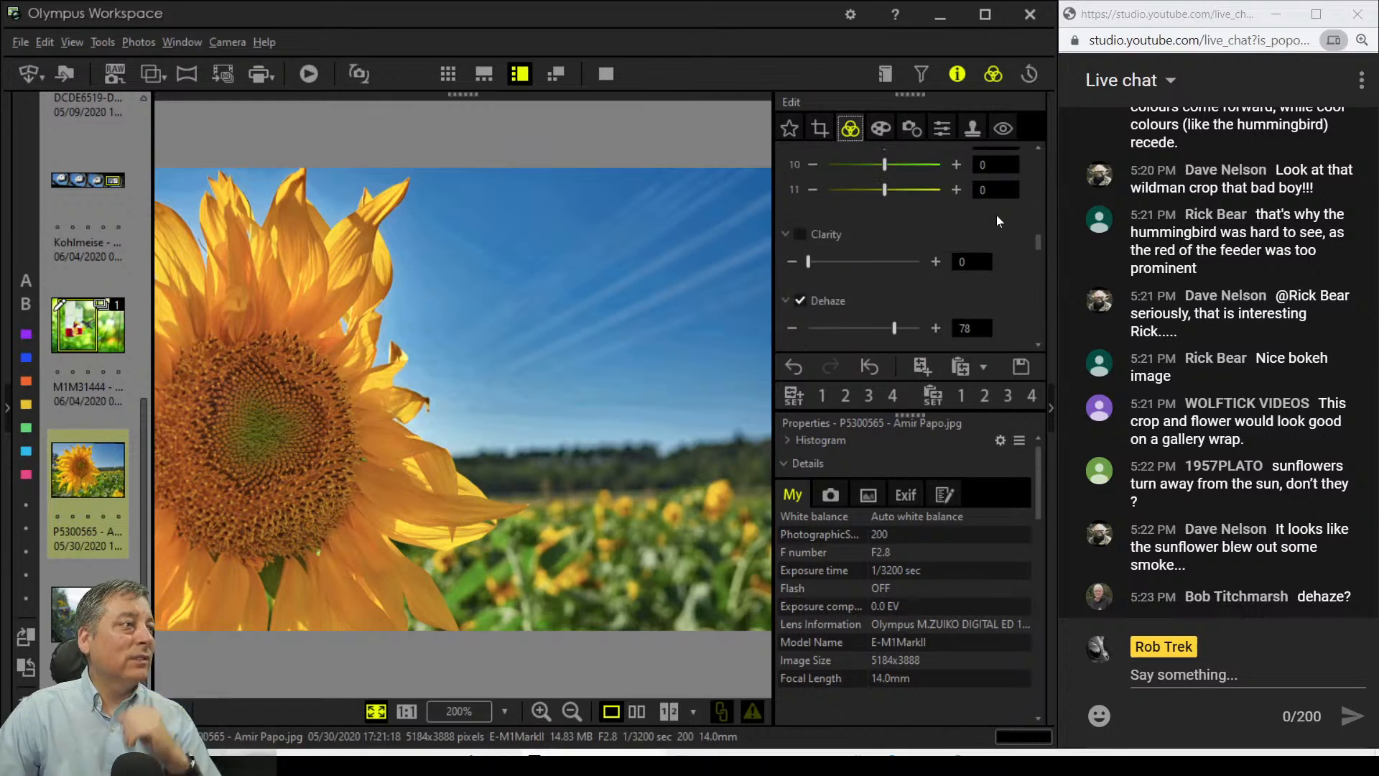
{"action": "scroll", "coordinate": [984, 220], "scroll_direction": "down", "scroll_amount": 4}
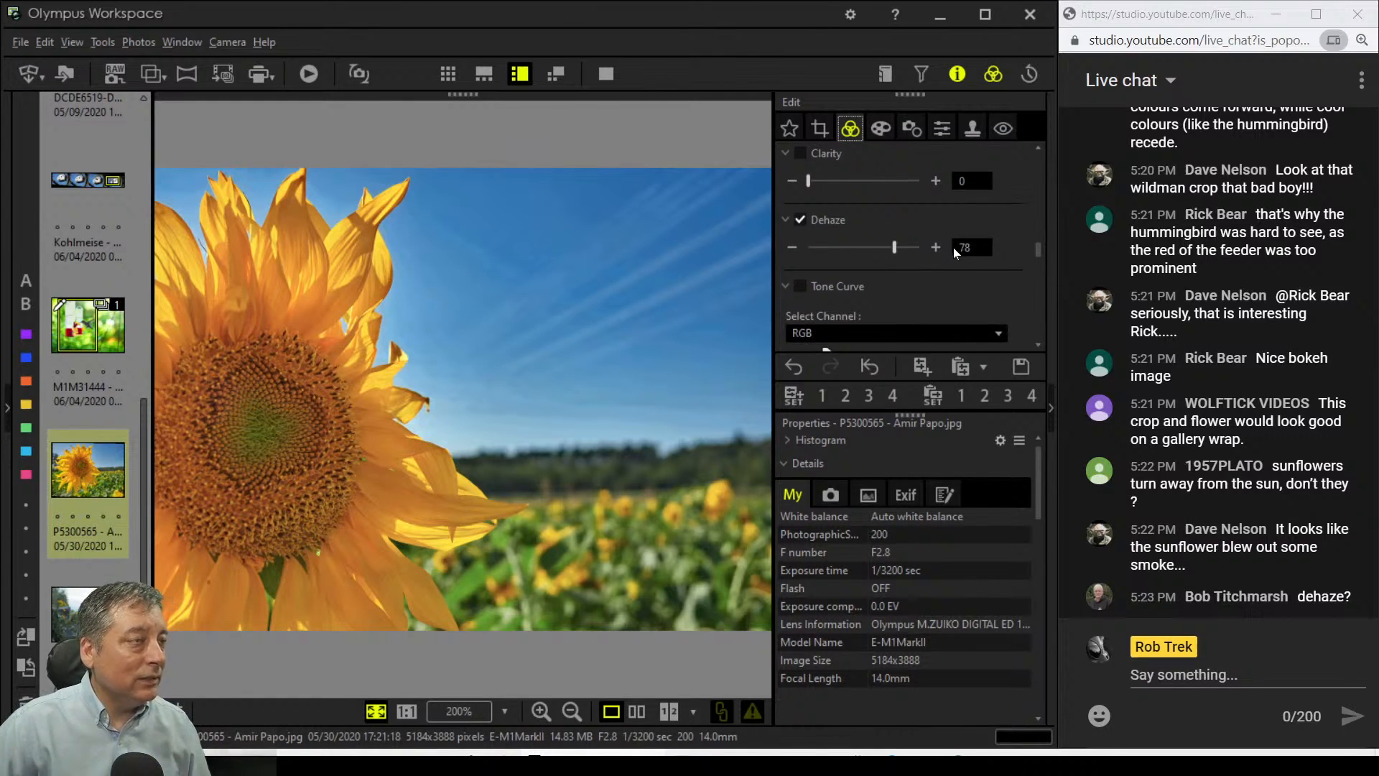
{"action": "scroll", "coordinate": [954, 247], "scroll_direction": "down", "scroll_amount": 1}
{"action": "left_click_drag", "start_coordinate": [894, 224], "coordinate": [874, 224]}
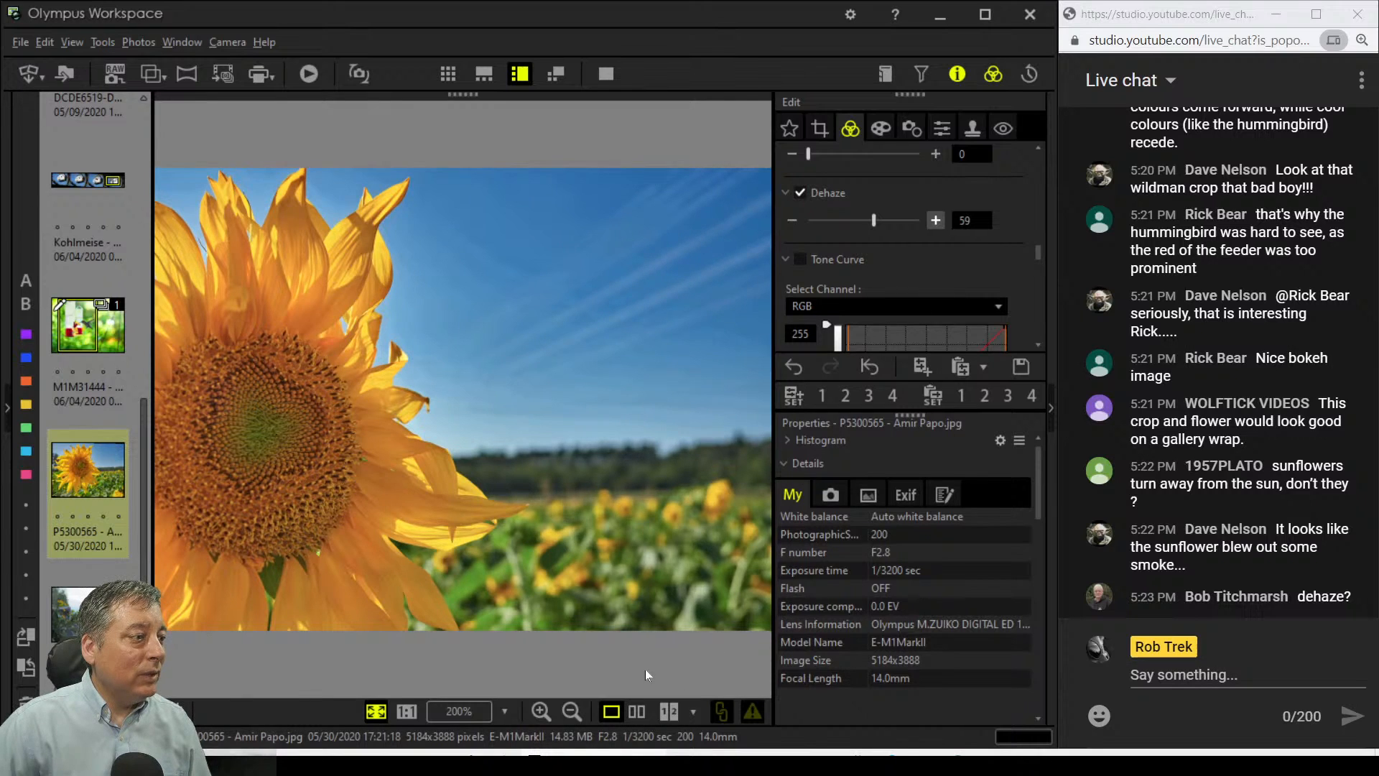
Step: Preview the edited sunflower full screen, then show it side by side with the original
{"action": "left_click", "coordinate": [606, 84]}
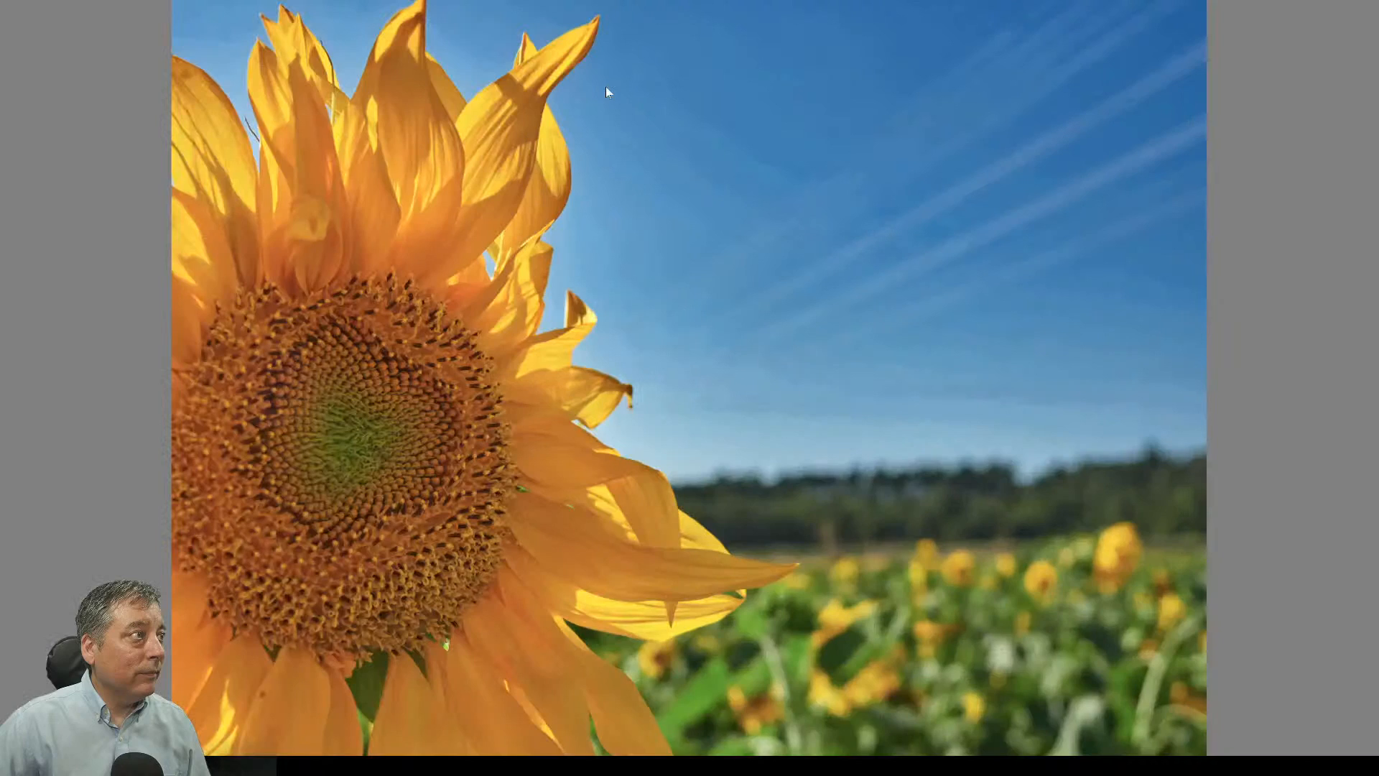
{"action": "left_click", "coordinate": [605, 88]}
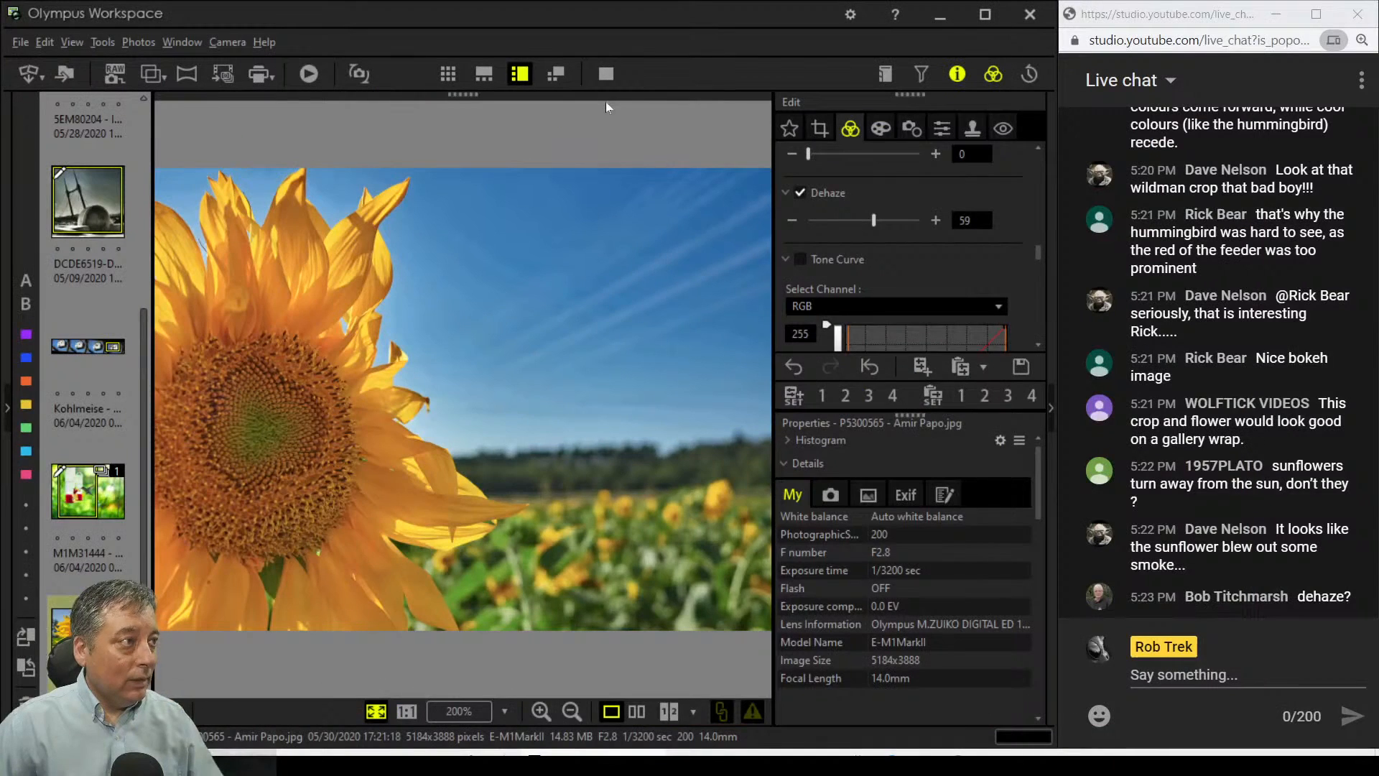
{"action": "left_click", "coordinate": [555, 73]}
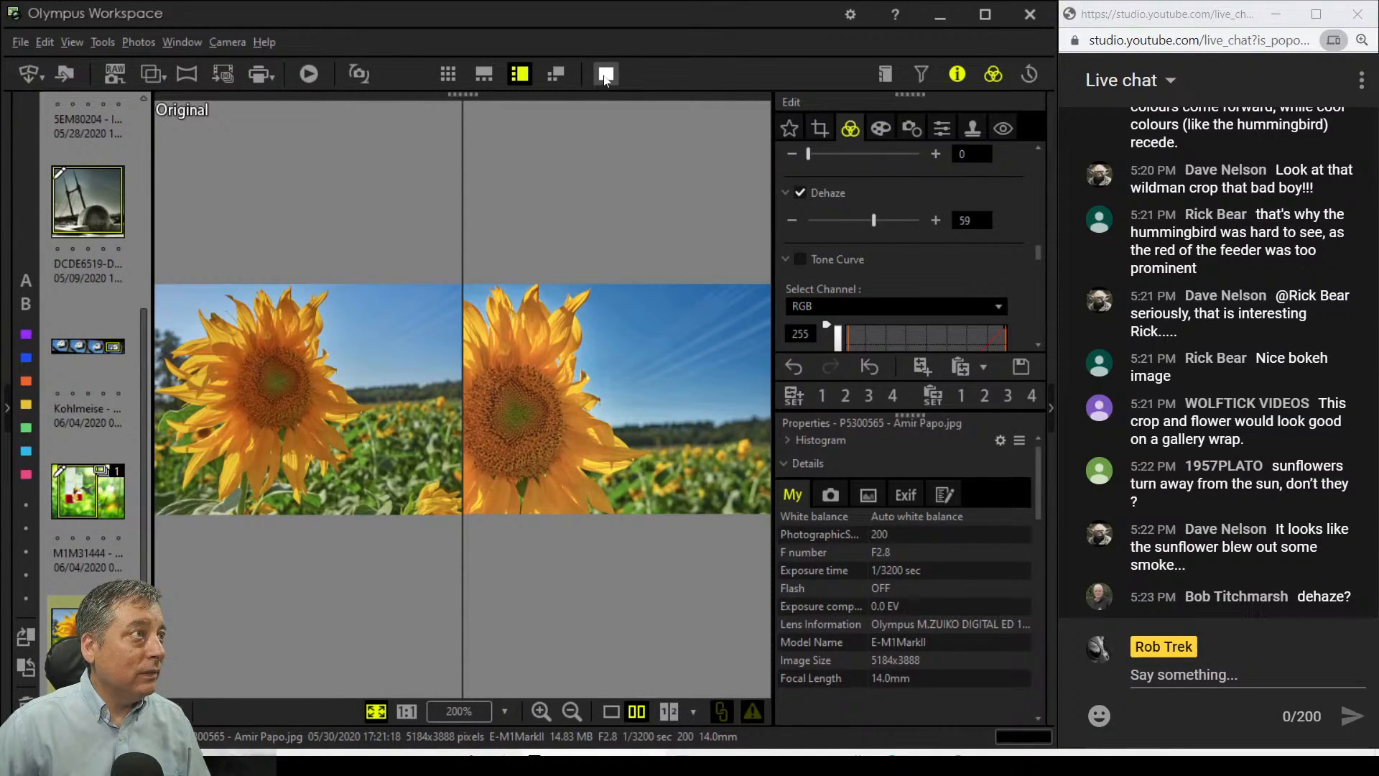
{"action": "left_click", "coordinate": [605, 73]}
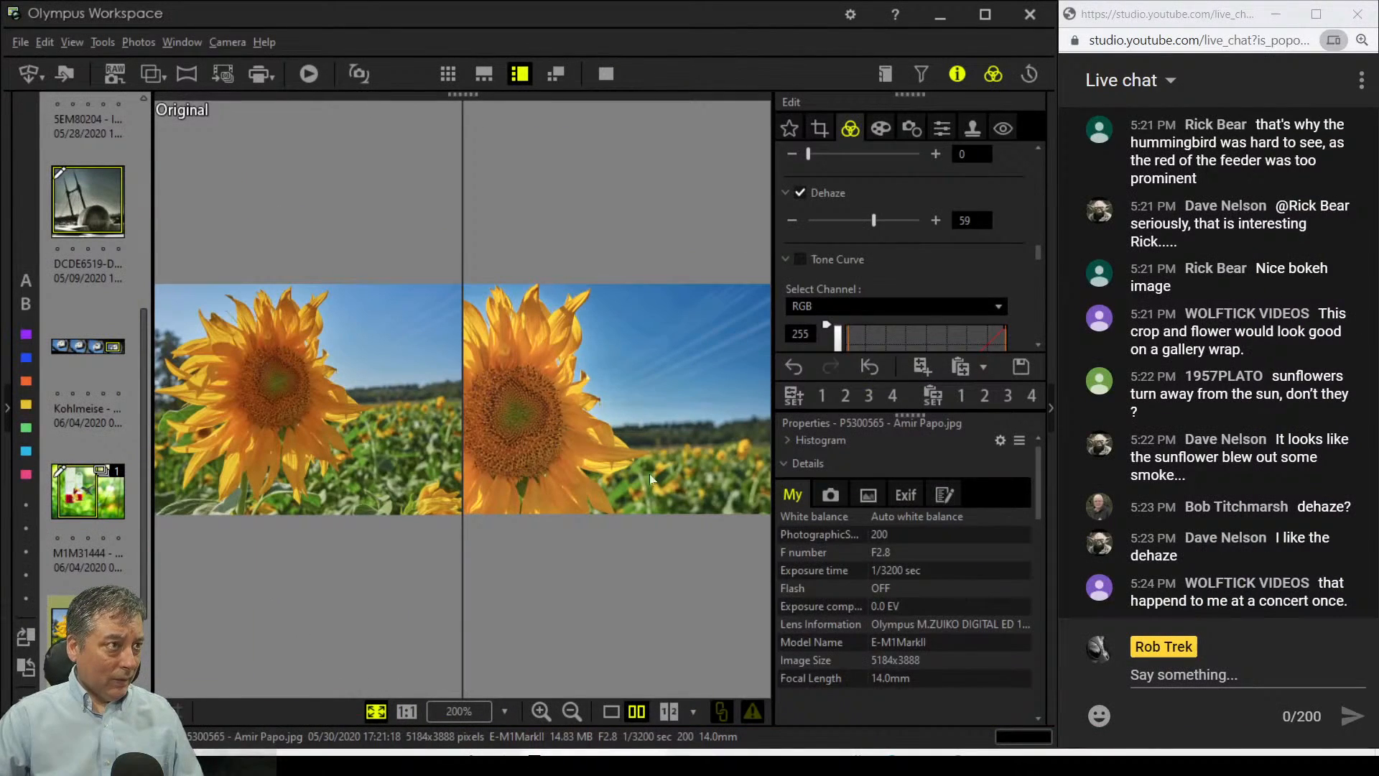
Step: Tighten the sunflower crop to 3058×2293 by shrinking the crop box and shifting it left
{"action": "left_click", "coordinate": [820, 128]}
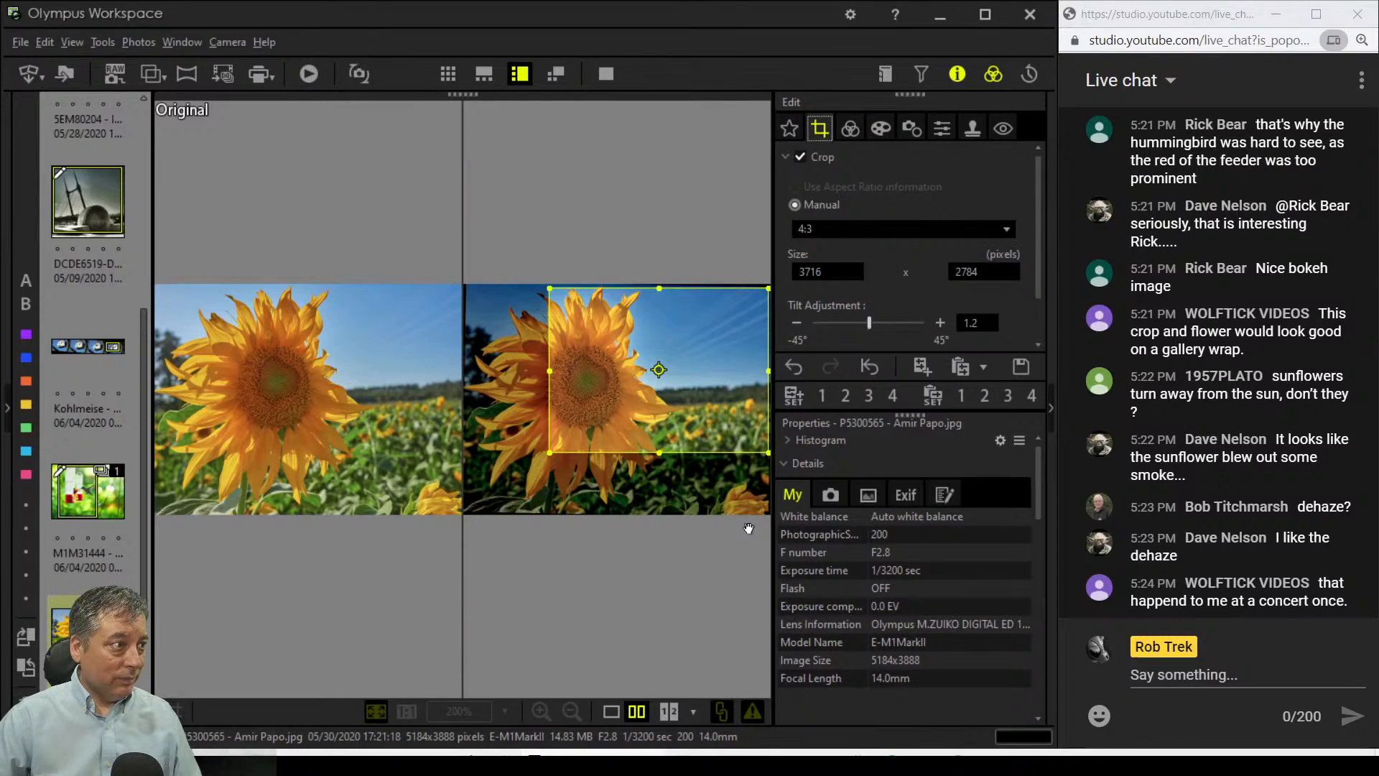
{"action": "left_click_drag", "start_coordinate": [557, 446], "coordinate": [585, 423]}
{"action": "left_click_drag", "start_coordinate": [695, 413], "coordinate": [682, 406]}
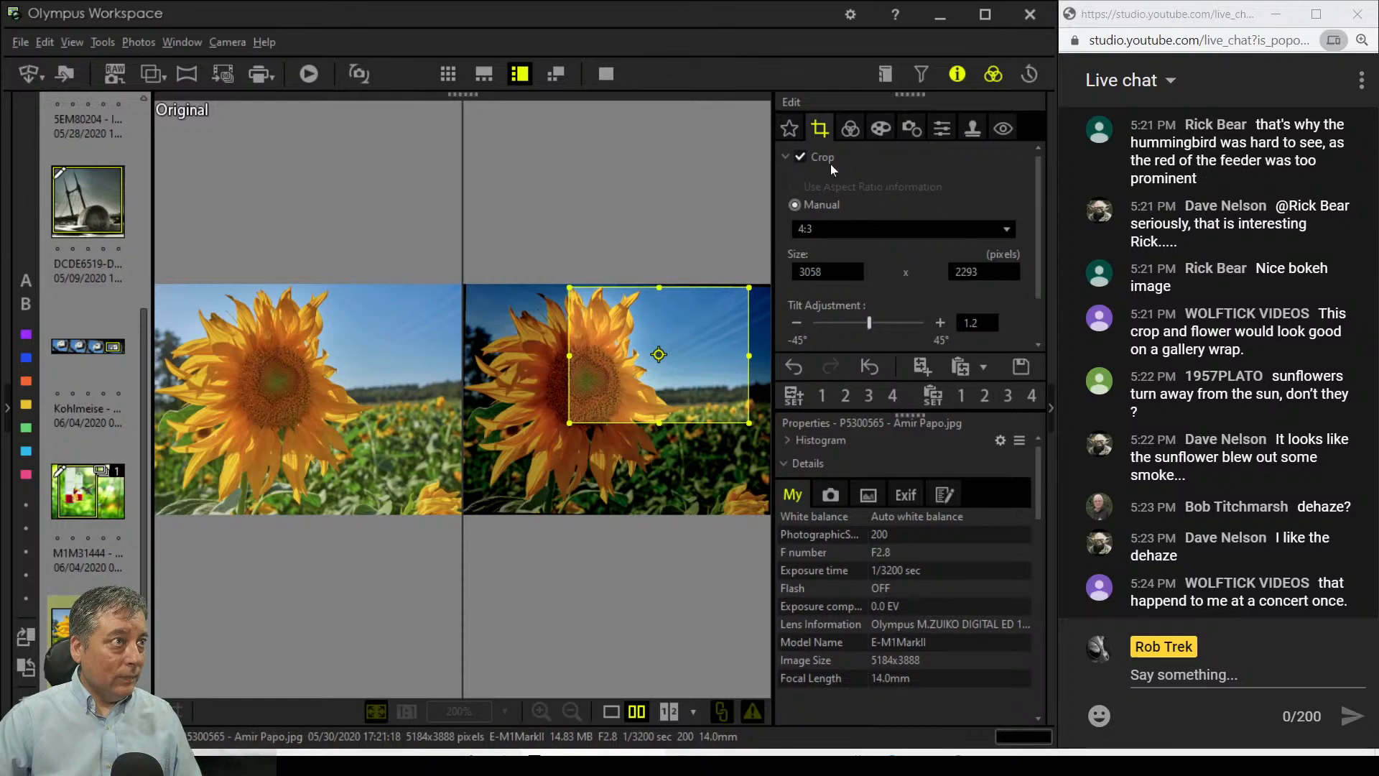
{"action": "left_click", "coordinate": [850, 128]}
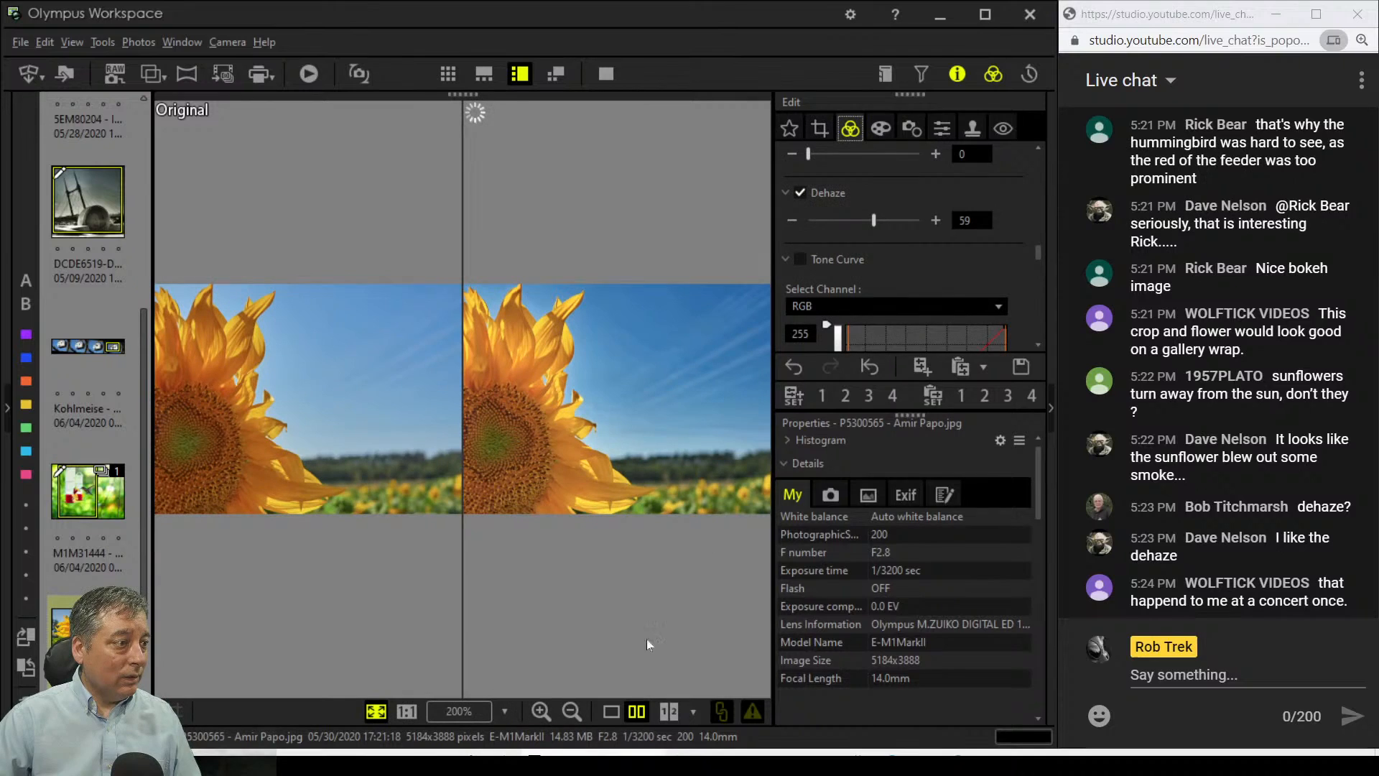
Step: Review the recropped photo and the before/after comparison full screen, ending in single-image view
{"action": "left_click", "coordinate": [611, 711]}
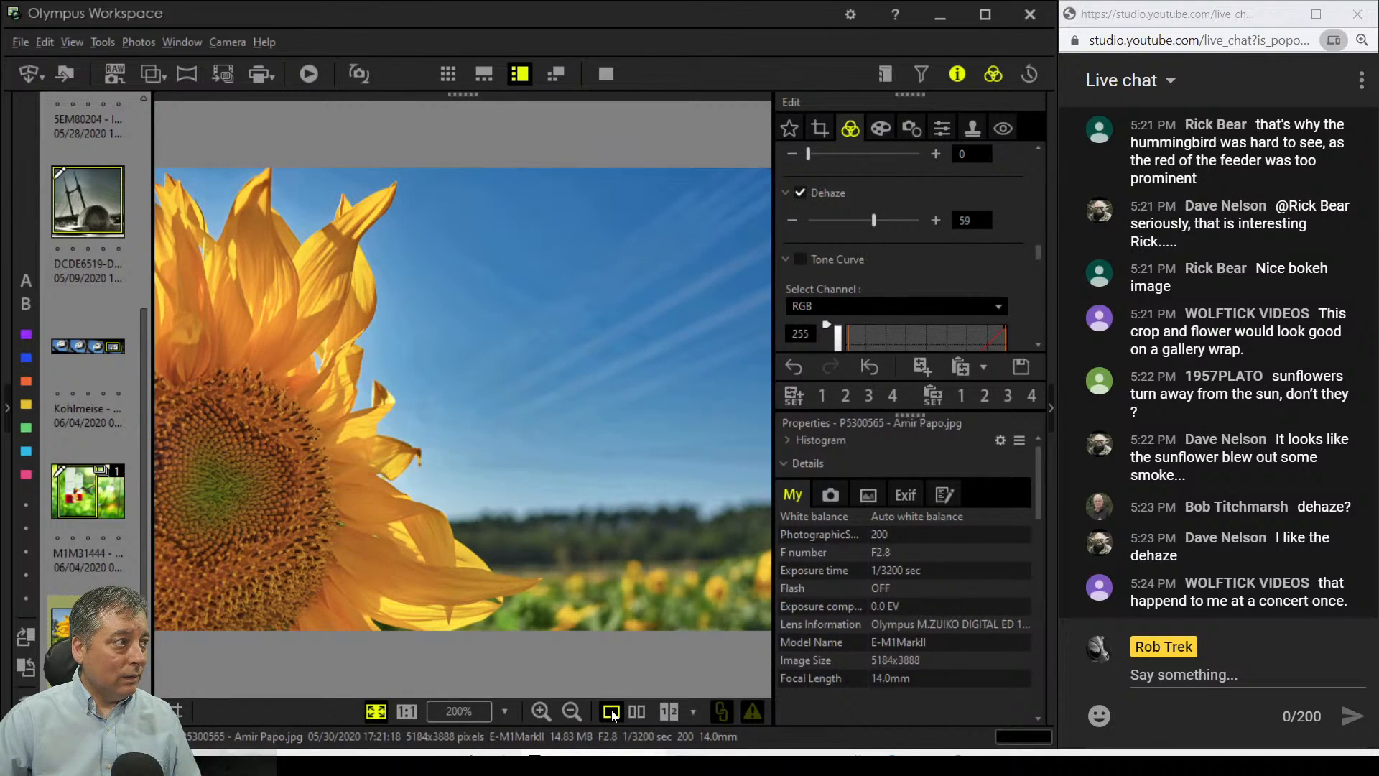
{"action": "left_click", "coordinate": [607, 73]}
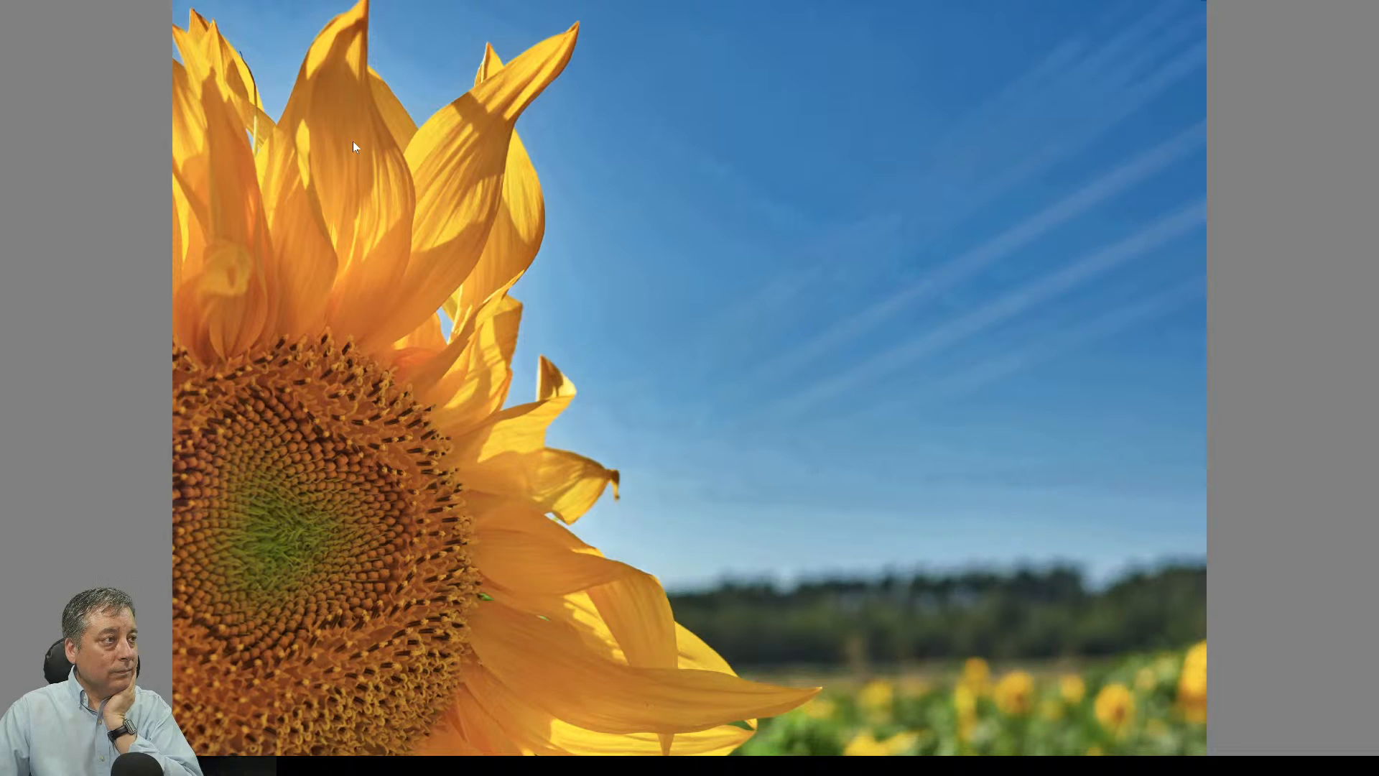
{"action": "key", "text": "Escape"}
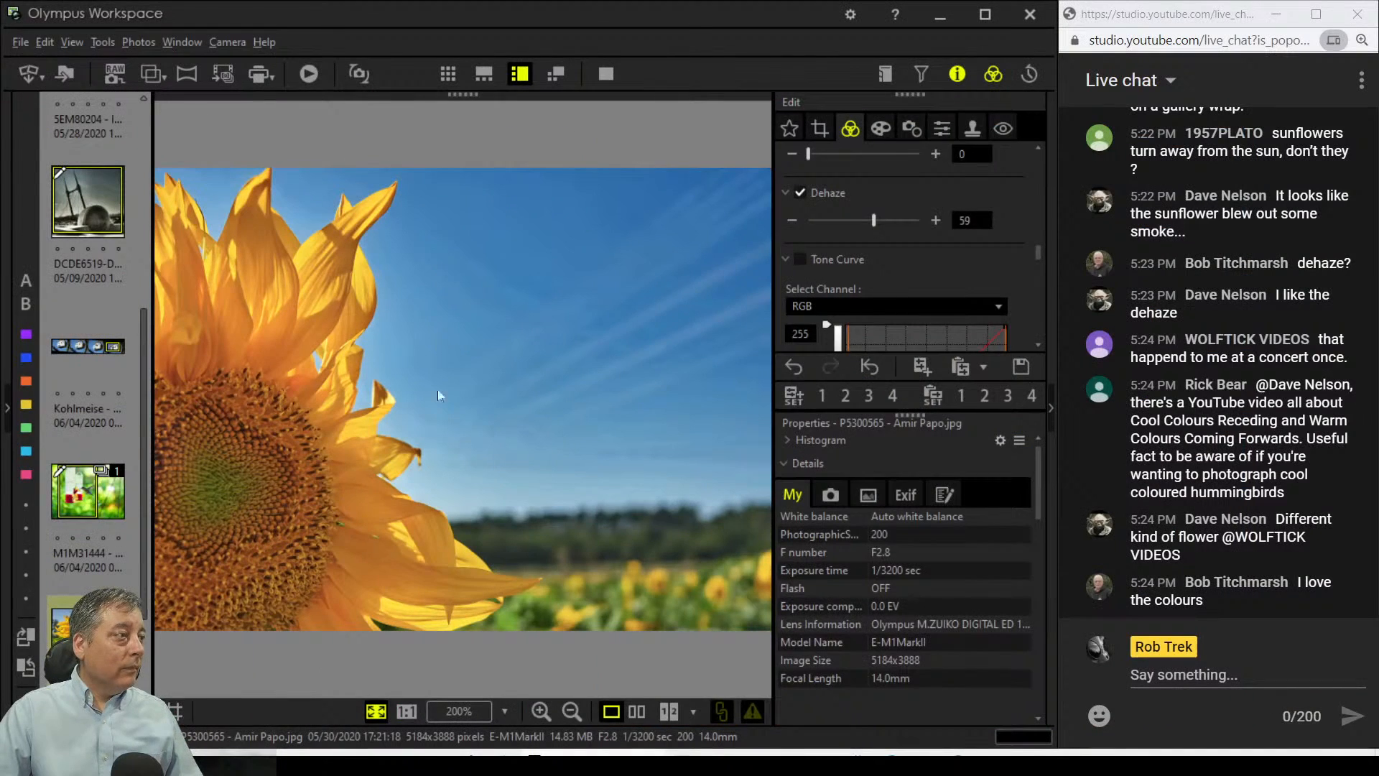
{"action": "left_click", "coordinate": [606, 72]}
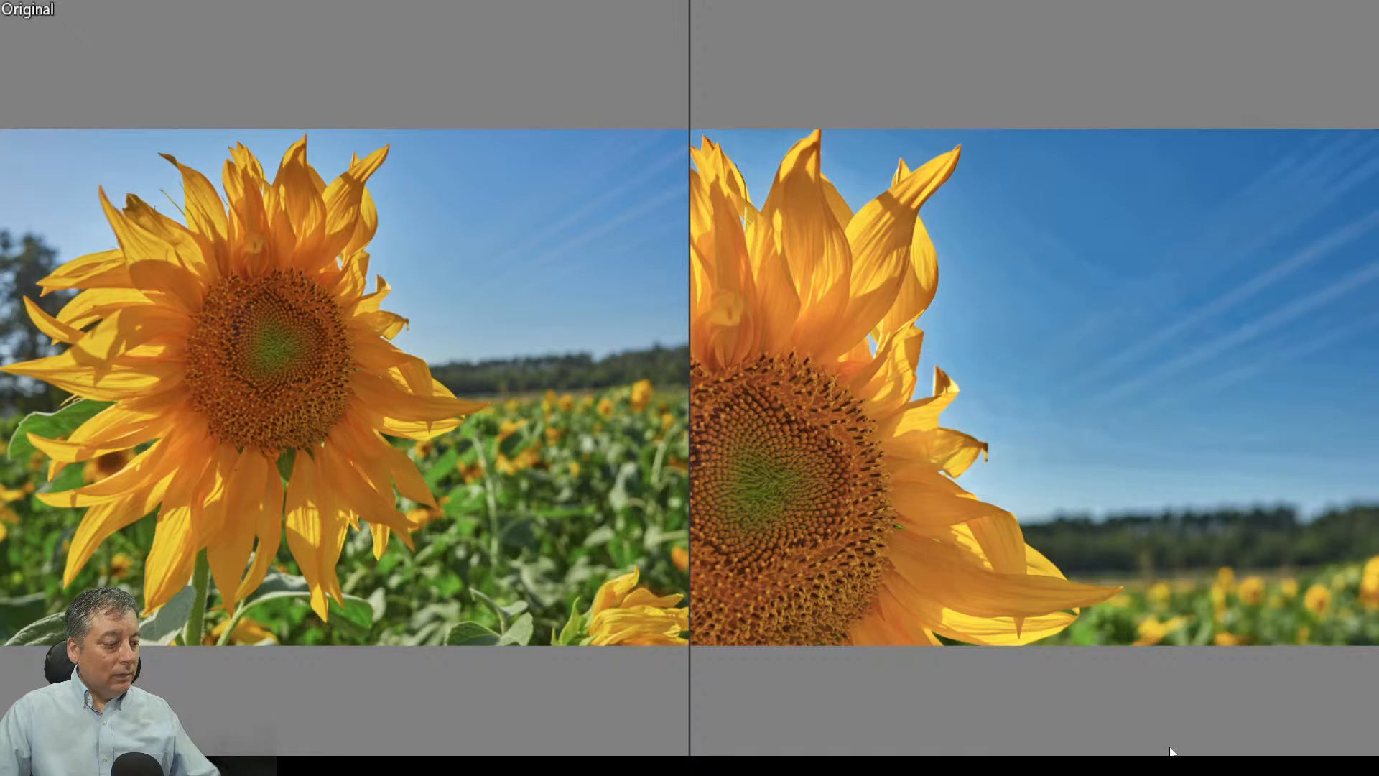
{"action": "key", "text": "Escape"}
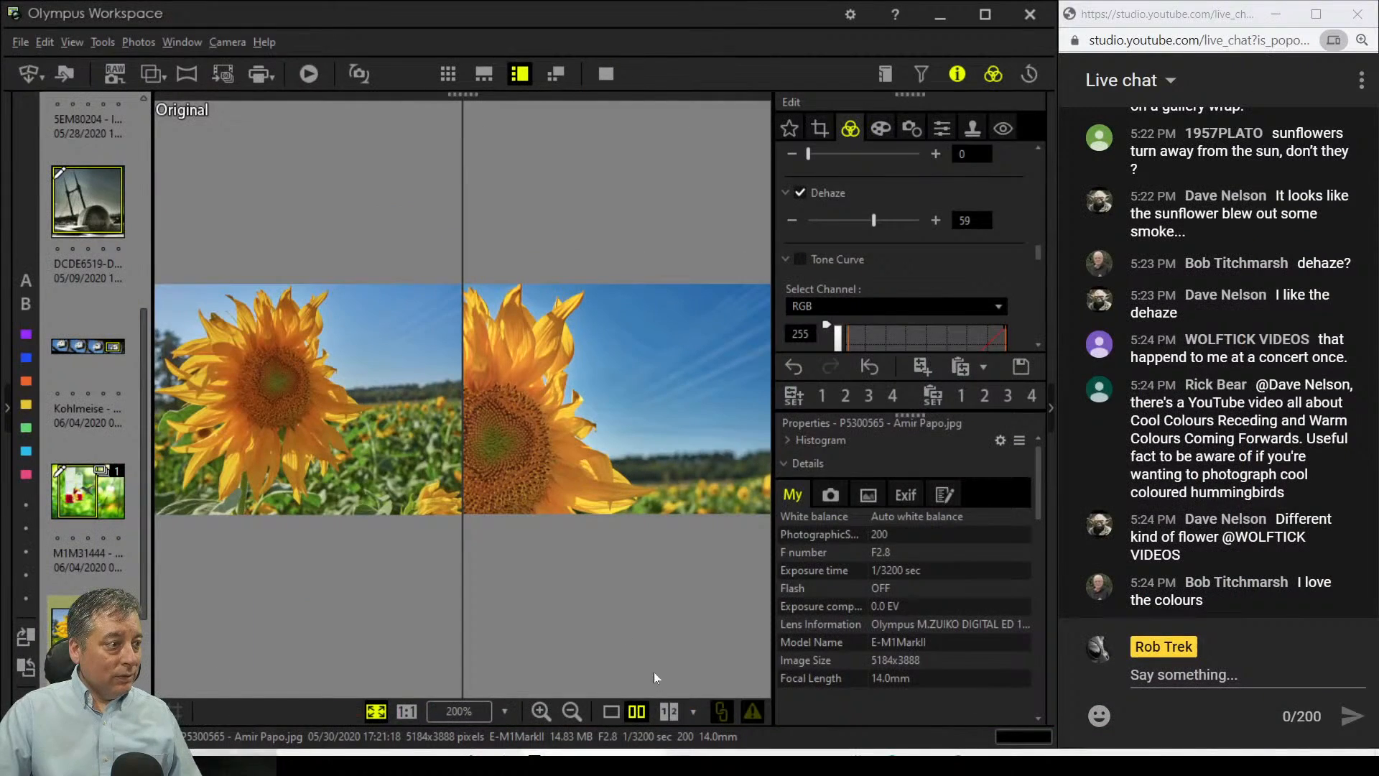
{"action": "left_click", "coordinate": [611, 711]}
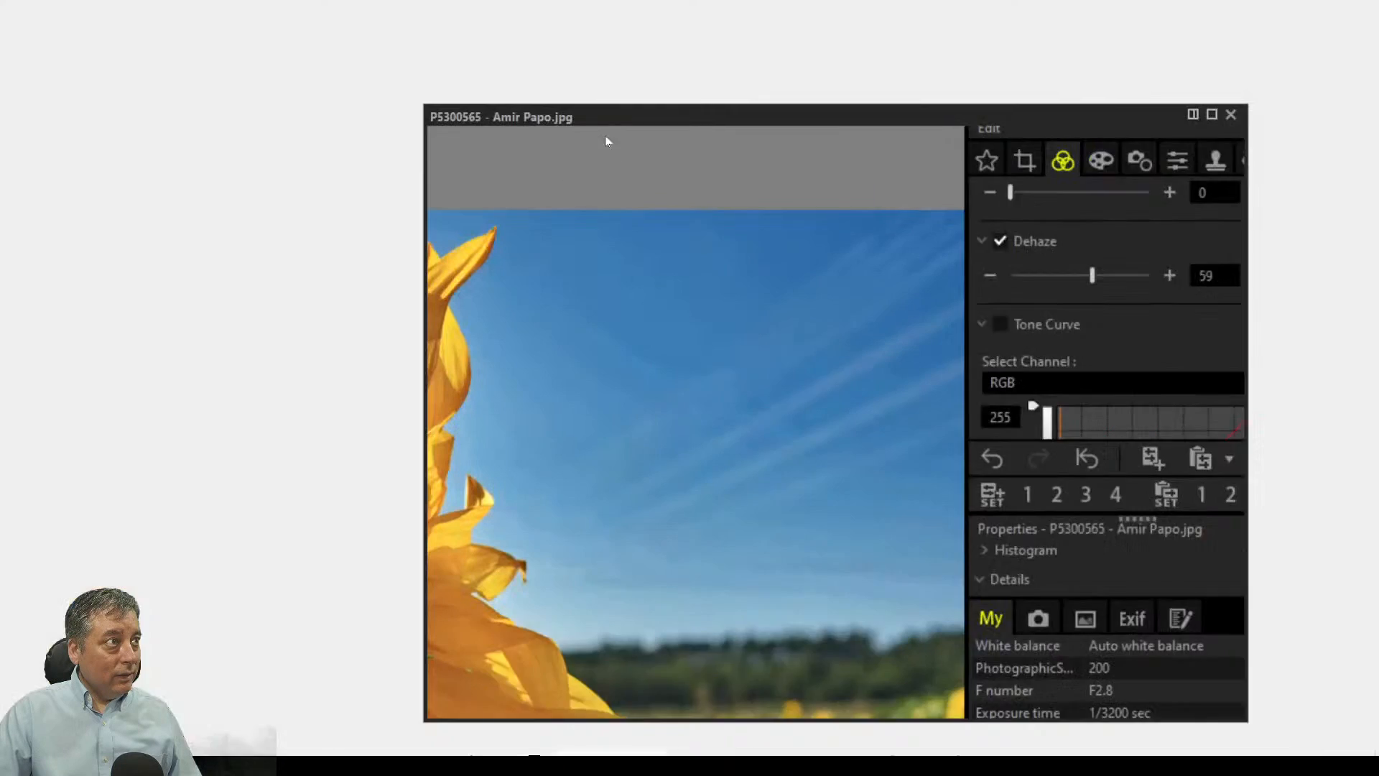
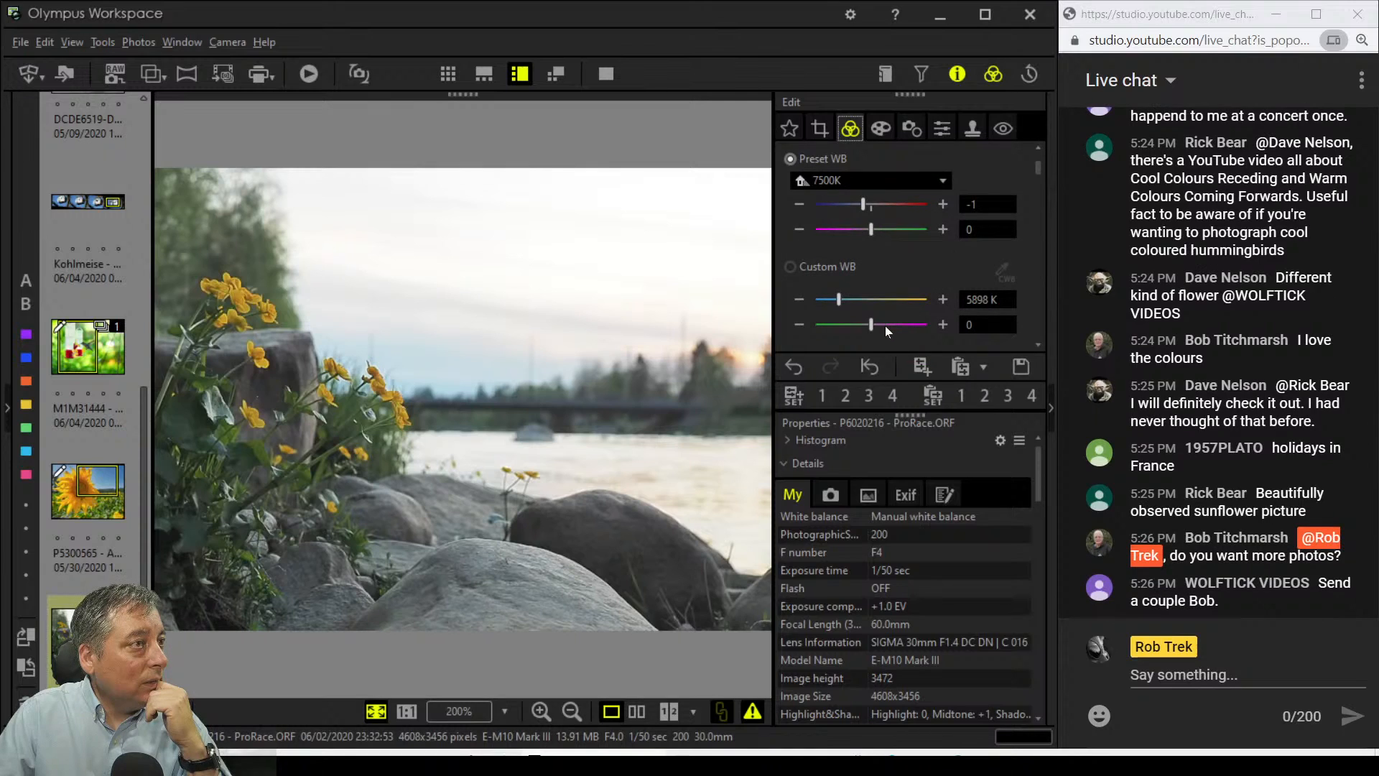
Step: Warm the river photo with a custom white balance of about 9092 K and a magenta tint of 4
{"action": "mouse_move", "coordinate": [876, 325]}
{"action": "left_mouse_down"}
{"action": "mouse_move", "coordinate": [889, 324]}
{"action": "mouse_move", "coordinate": [856, 301]}
{"action": "mouse_move", "coordinate": [892, 328]}
{"action": "left_mouse_up"}
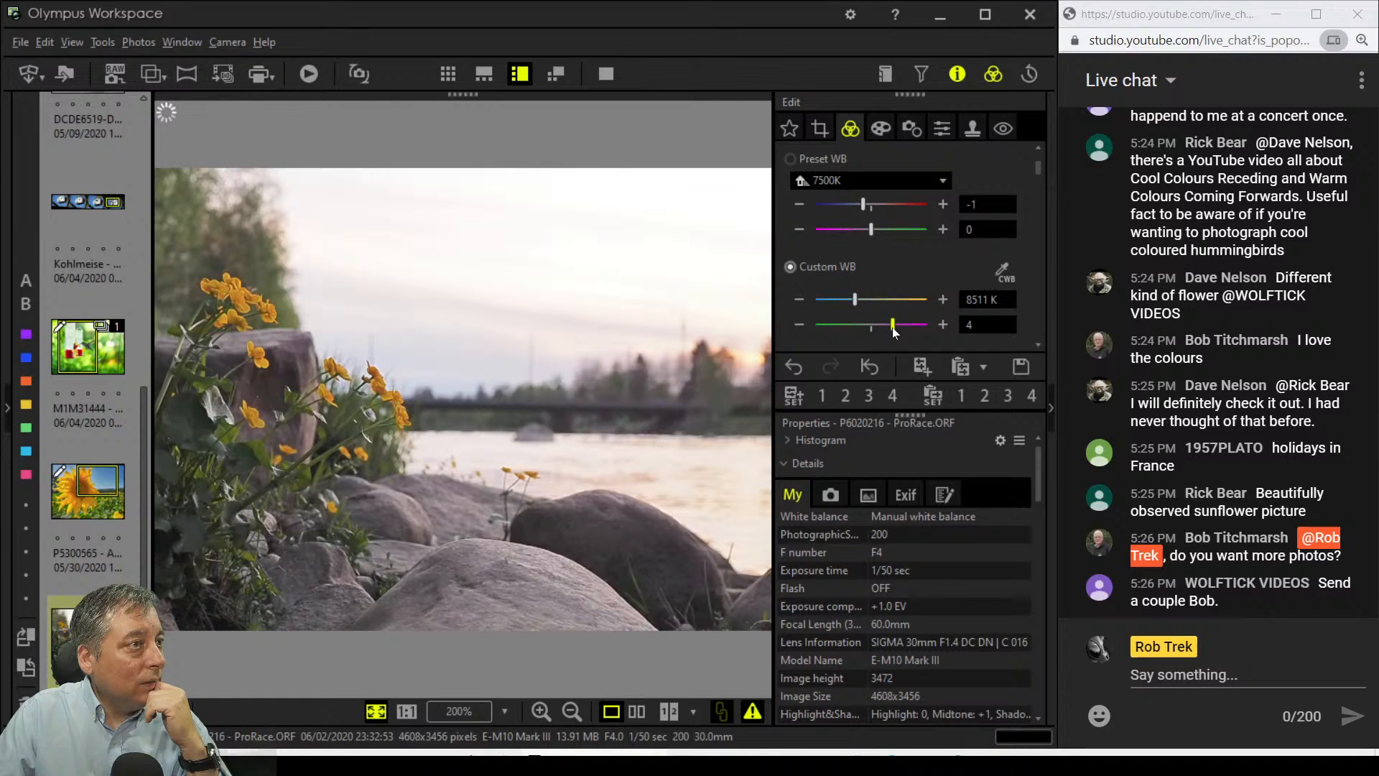
{"action": "left_click", "coordinate": [861, 300]}
{"action": "left_click_drag", "start_coordinate": [894, 327], "coordinate": [891, 325]}
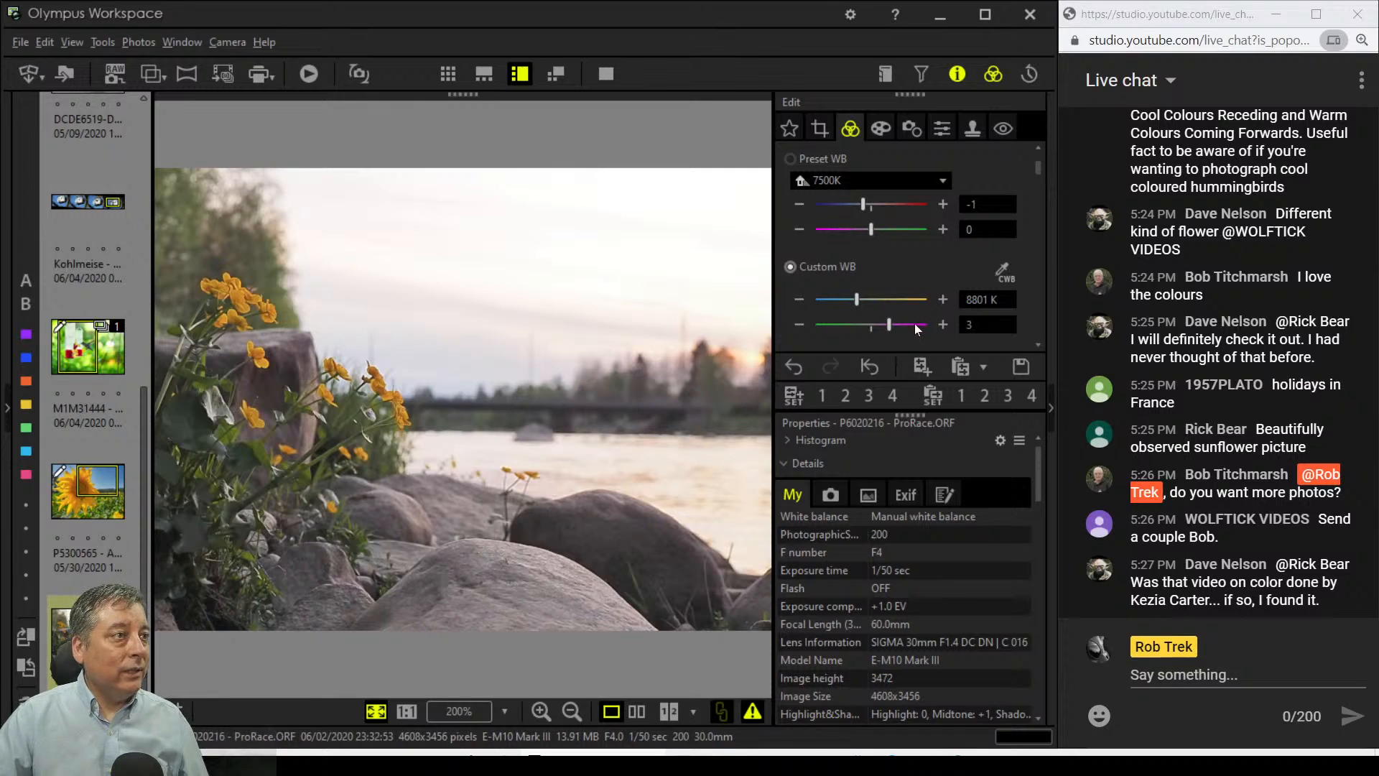
{"action": "left_click_drag", "start_coordinate": [891, 329], "coordinate": [893, 326]}
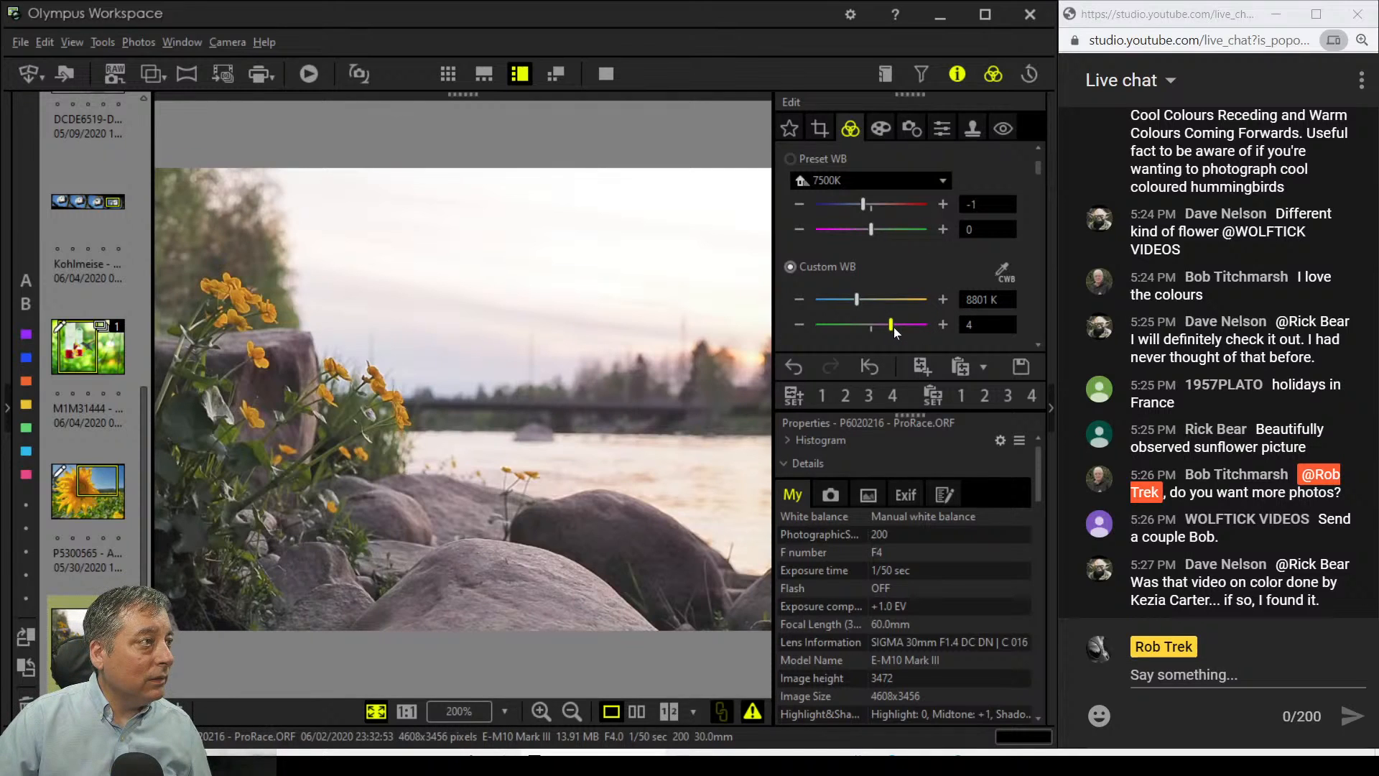
{"action": "left_click", "coordinate": [859, 301]}
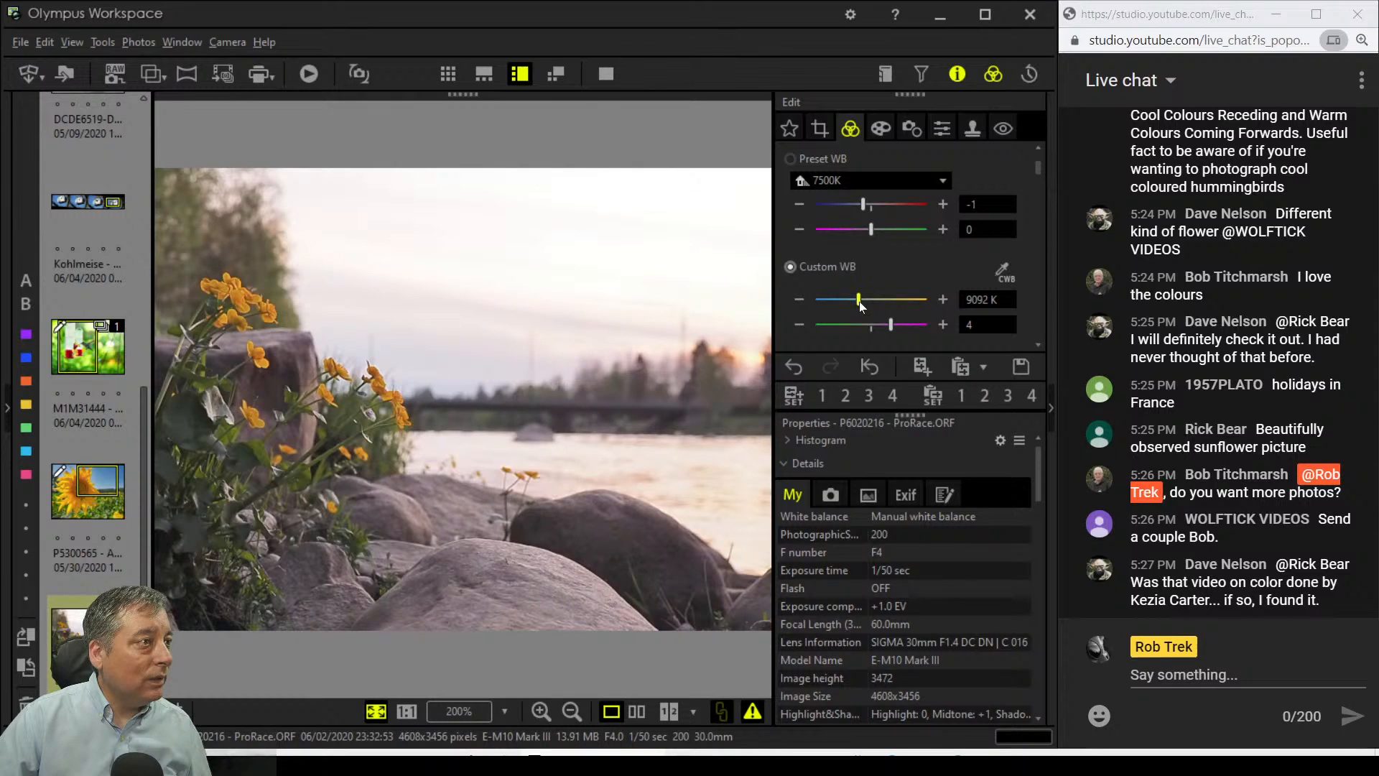
{"action": "left_click_drag", "start_coordinate": [859, 301], "coordinate": [864, 303]}
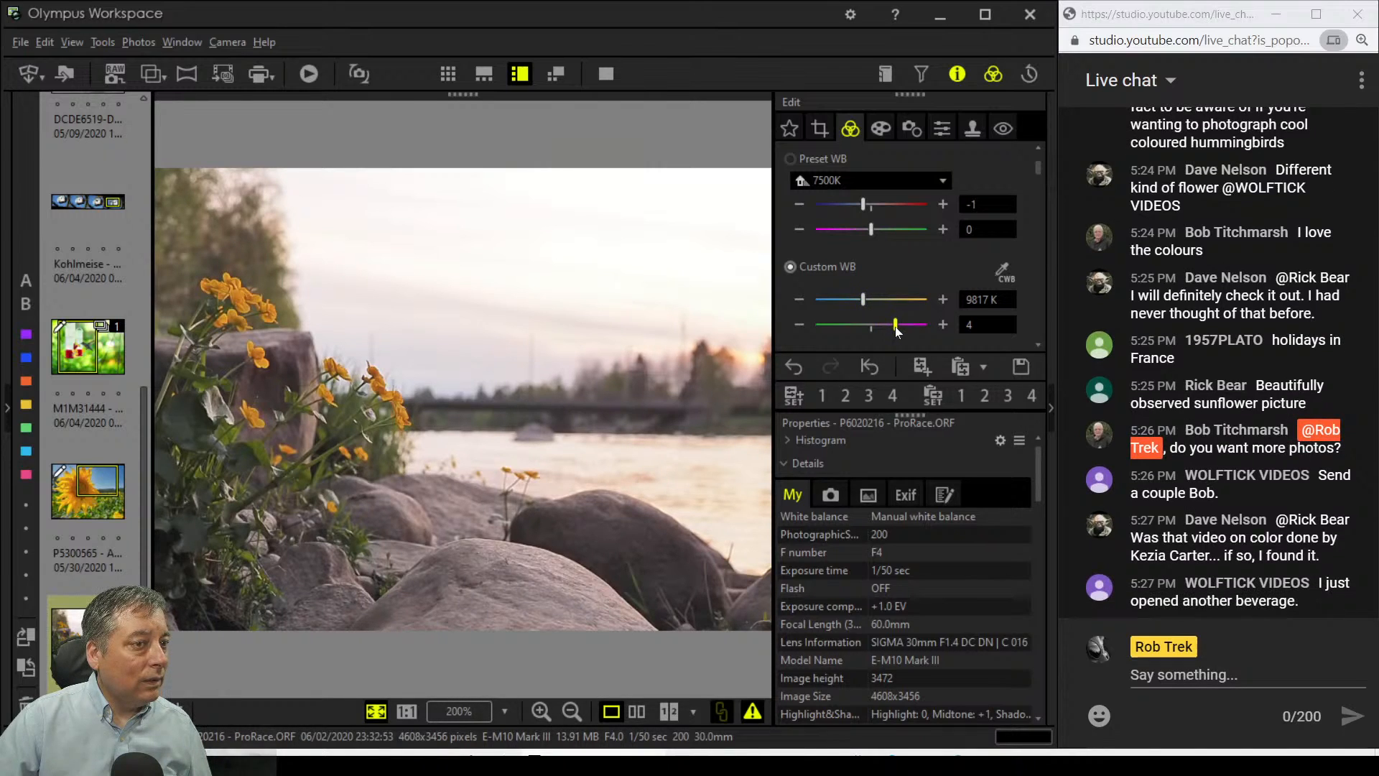
Step: Keep the picture mode set to Natural
{"action": "scroll", "coordinate": [944, 280], "scroll_direction": "down", "scroll_amount": 1}
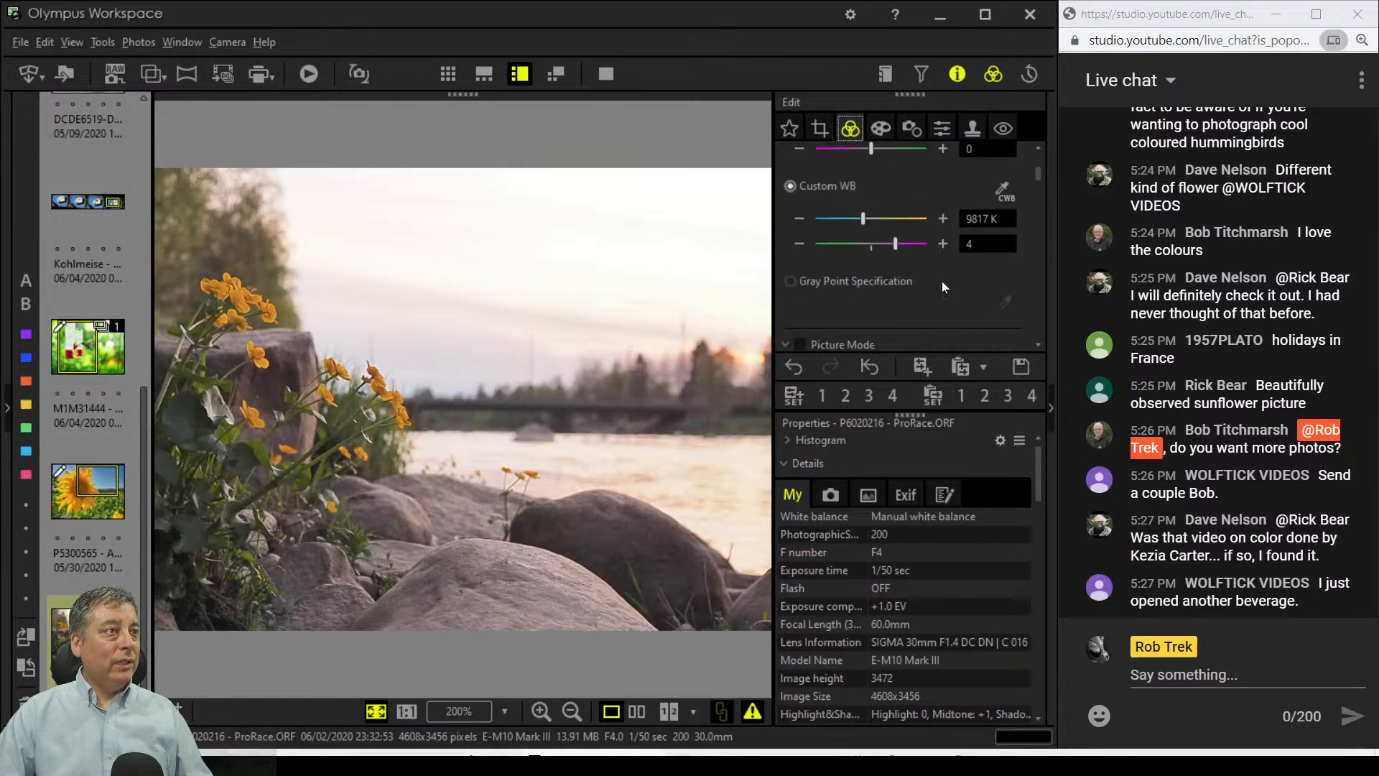
{"action": "scroll", "coordinate": [942, 282], "scroll_direction": "down", "scroll_amount": 2}
{"action": "left_click", "coordinate": [931, 239]}
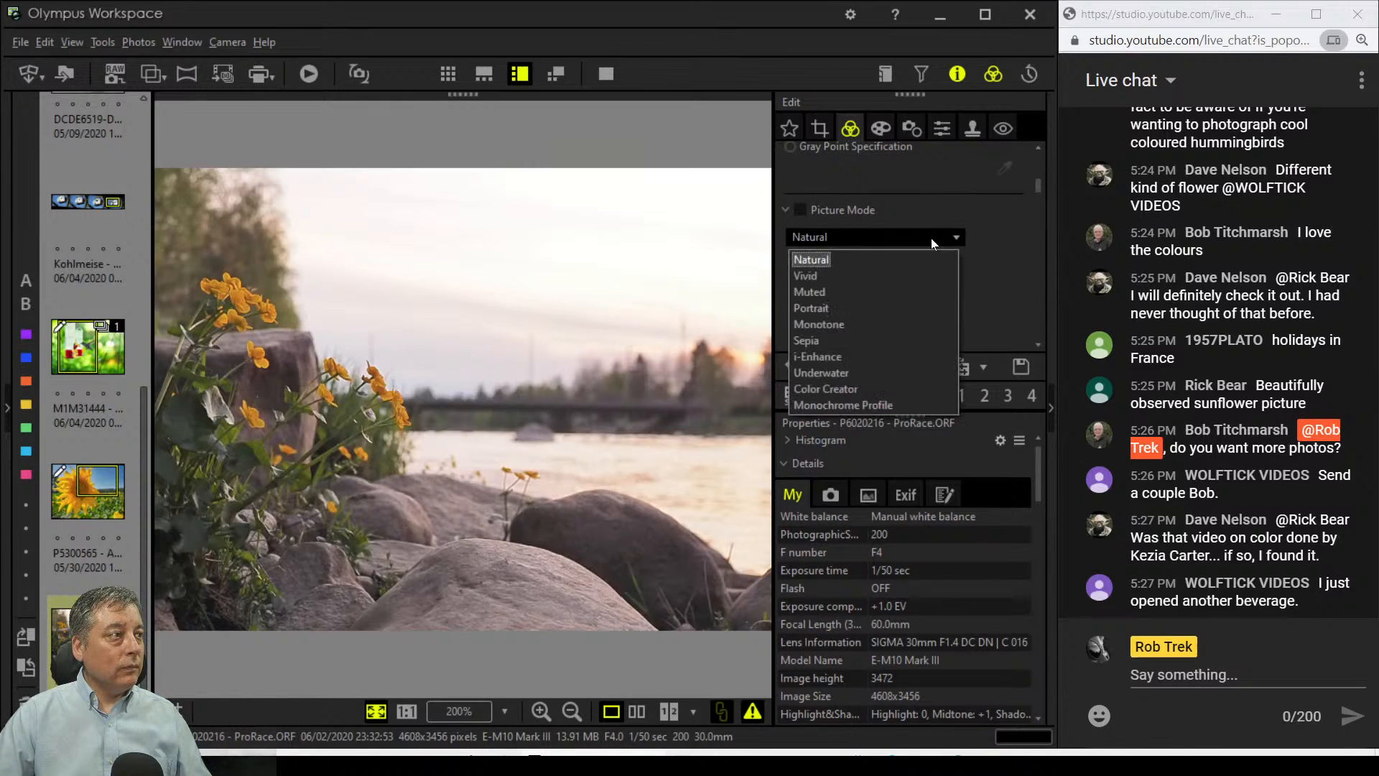
{"action": "left_click", "coordinate": [931, 238]}
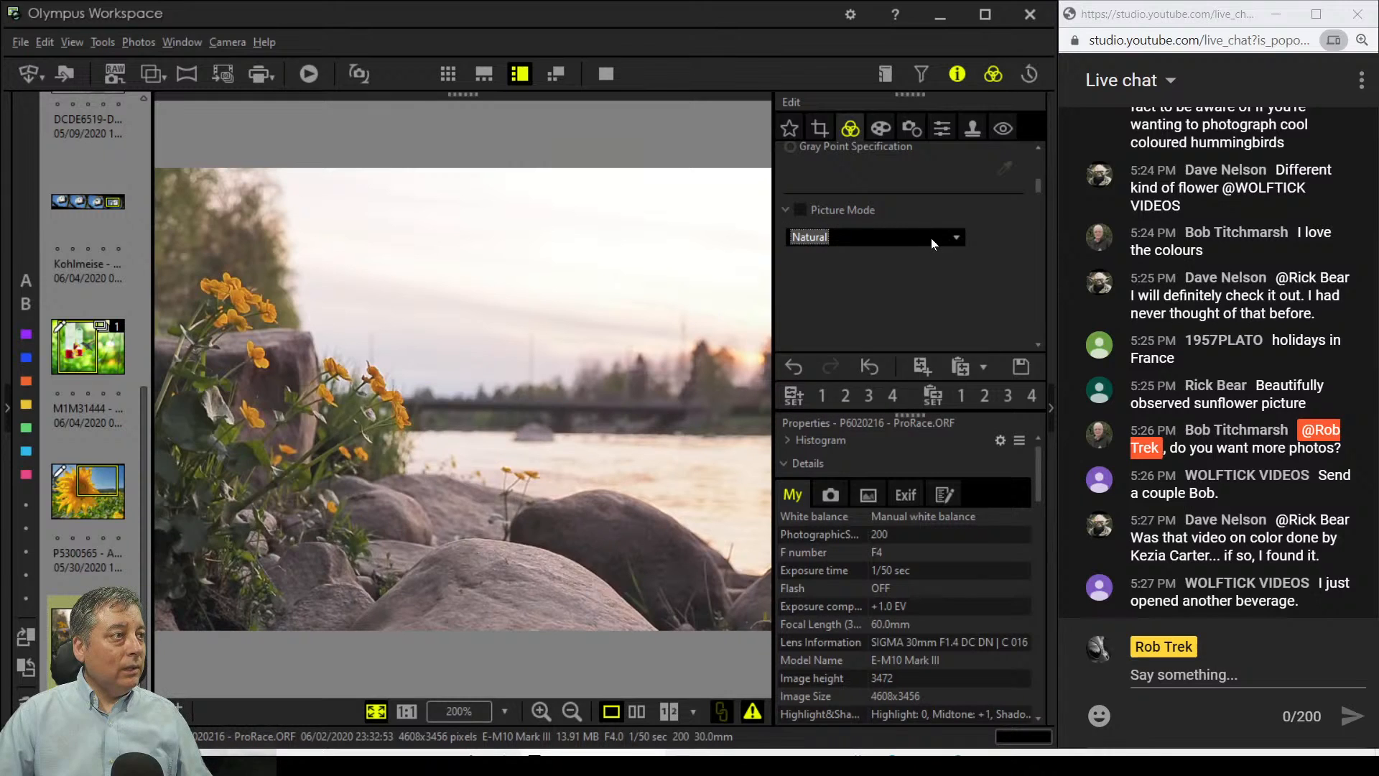
Step: Move the crop's horizontal composition guide up and the vertical guide left
{"action": "left_click", "coordinate": [820, 127]}
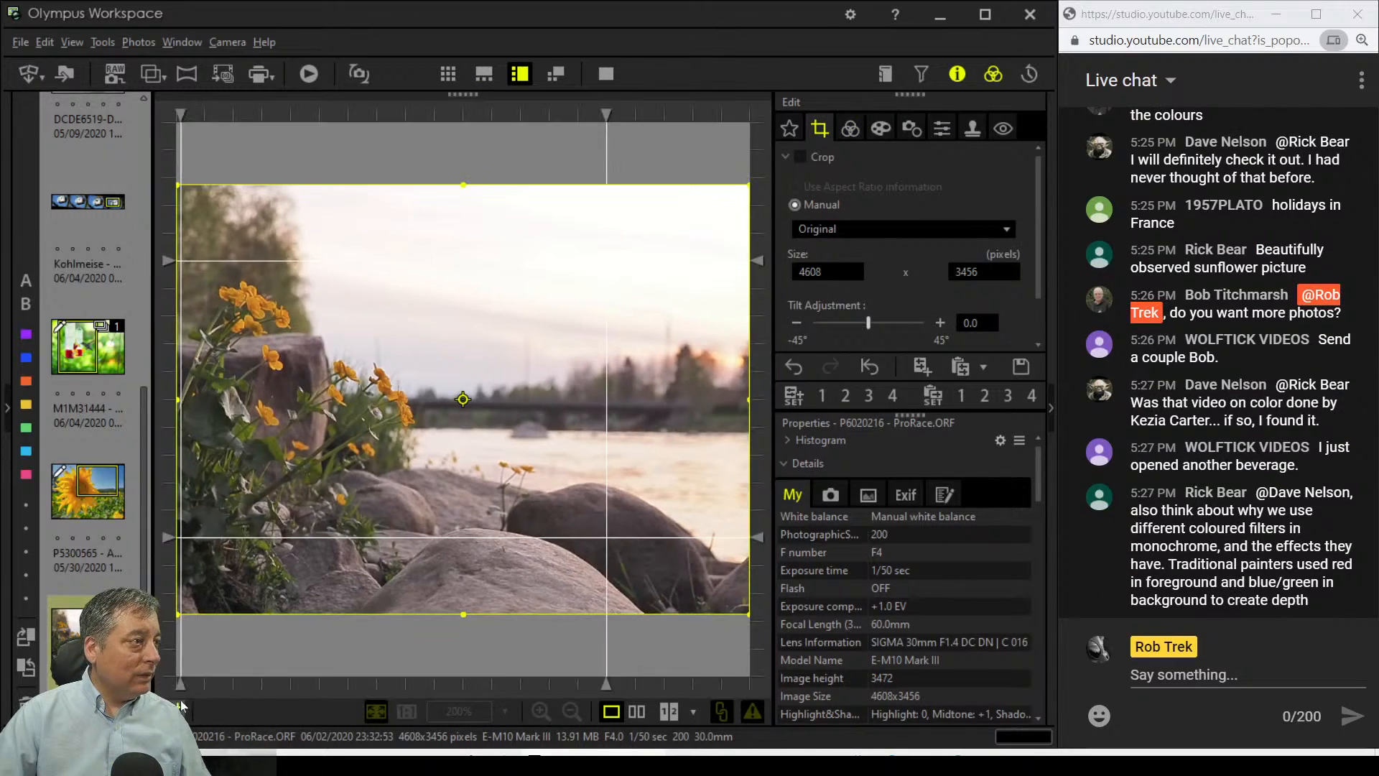
{"action": "left_click_drag", "start_coordinate": [758, 538], "coordinate": [759, 413]}
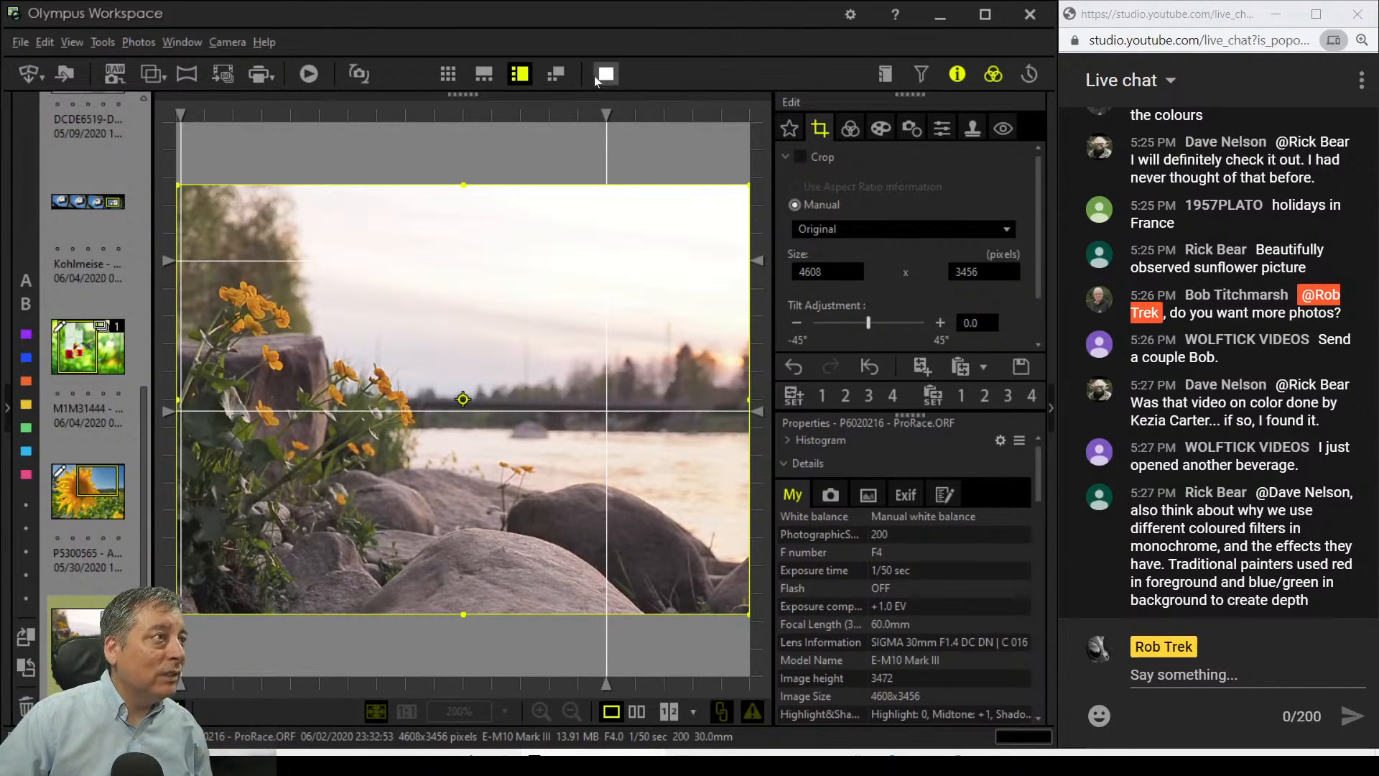
{"action": "left_click_drag", "start_coordinate": [607, 116], "coordinate": [532, 122]}
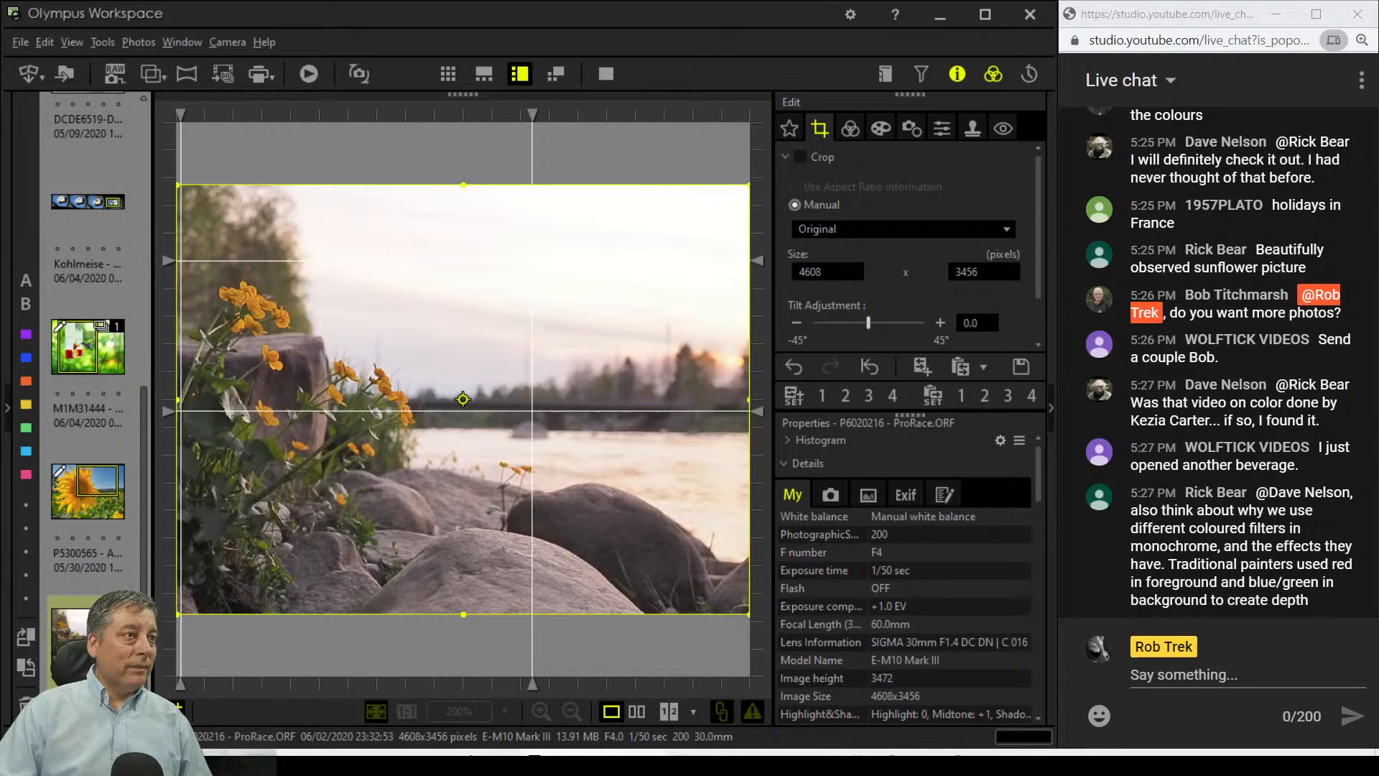
Step: Straighten the photo with a -0.1° tilt adjustment
{"action": "left_click", "coordinate": [795, 323]}
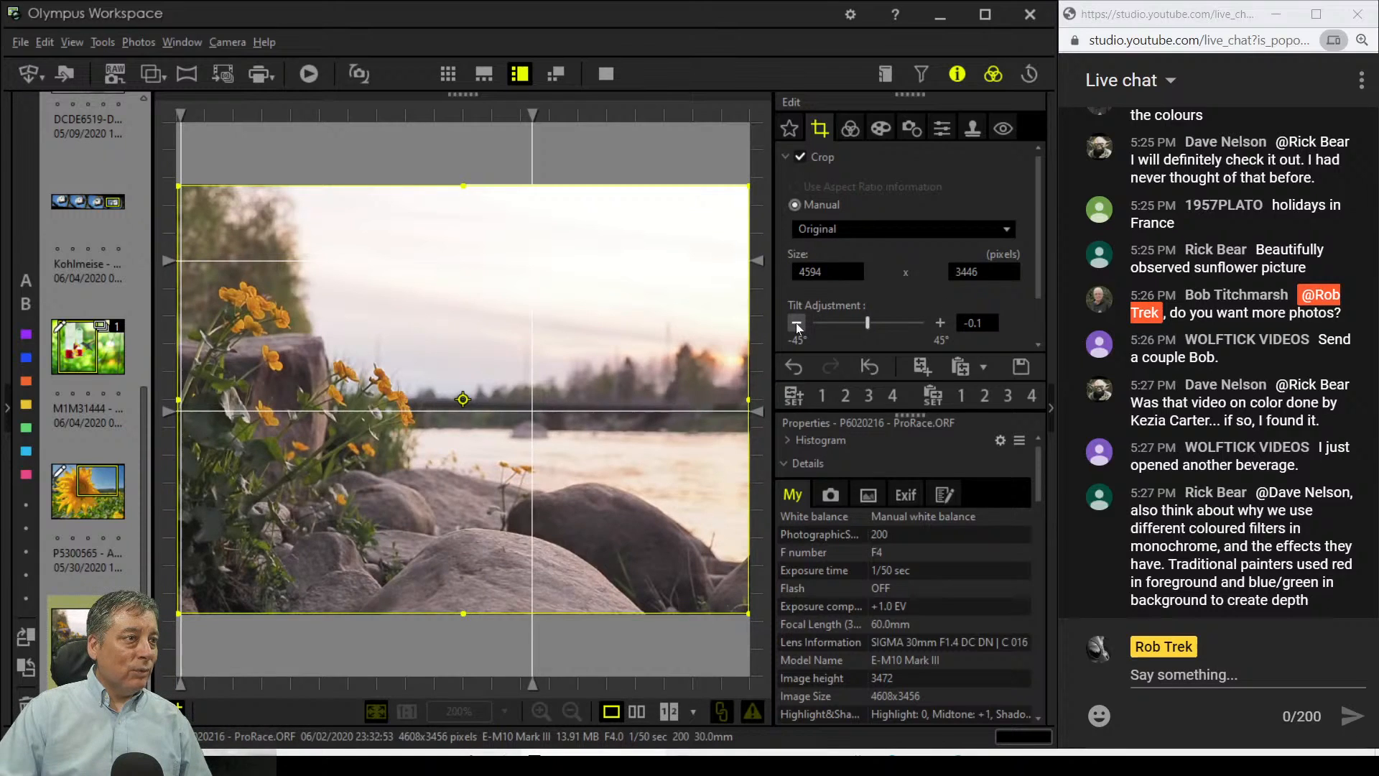
{"action": "left_click", "coordinate": [796, 323]}
{"action": "left_click", "coordinate": [850, 129]}
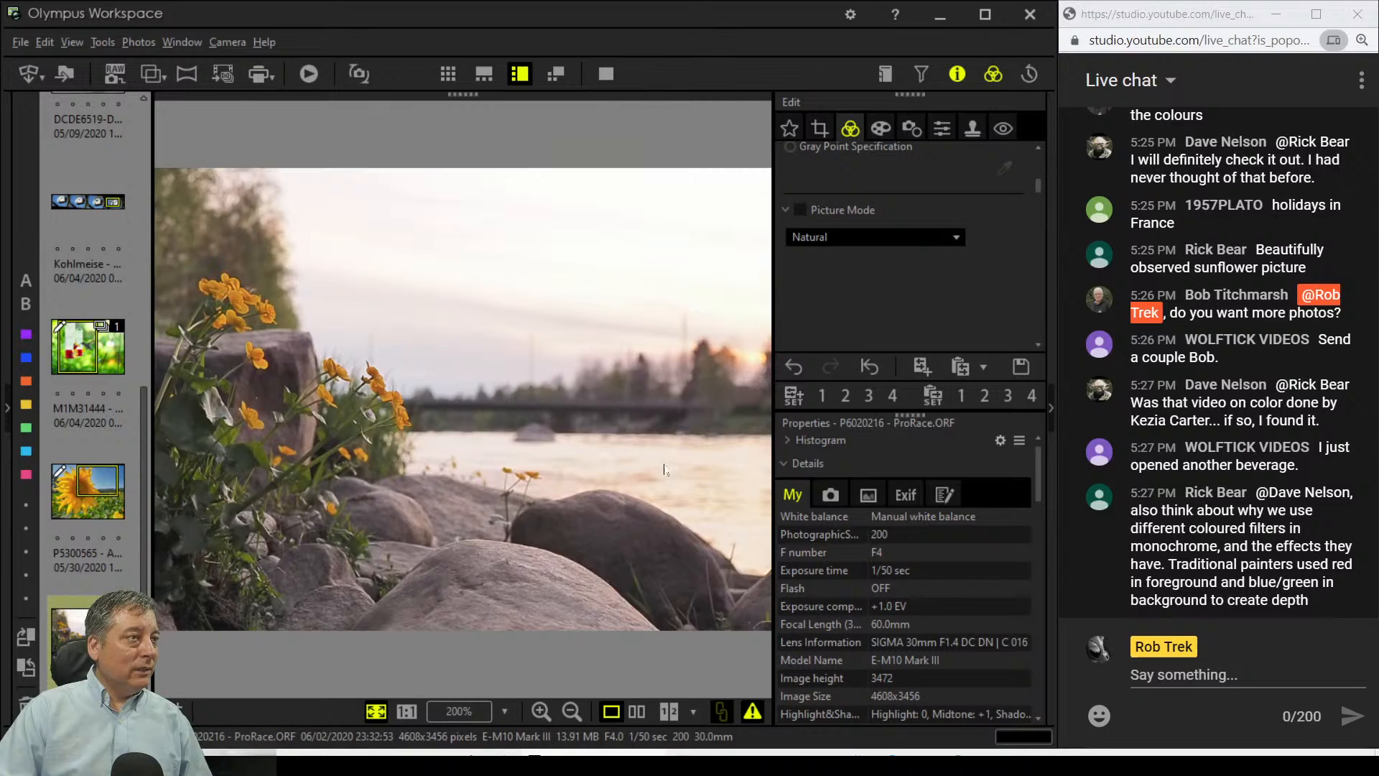
{"action": "left_click", "coordinate": [821, 135]}
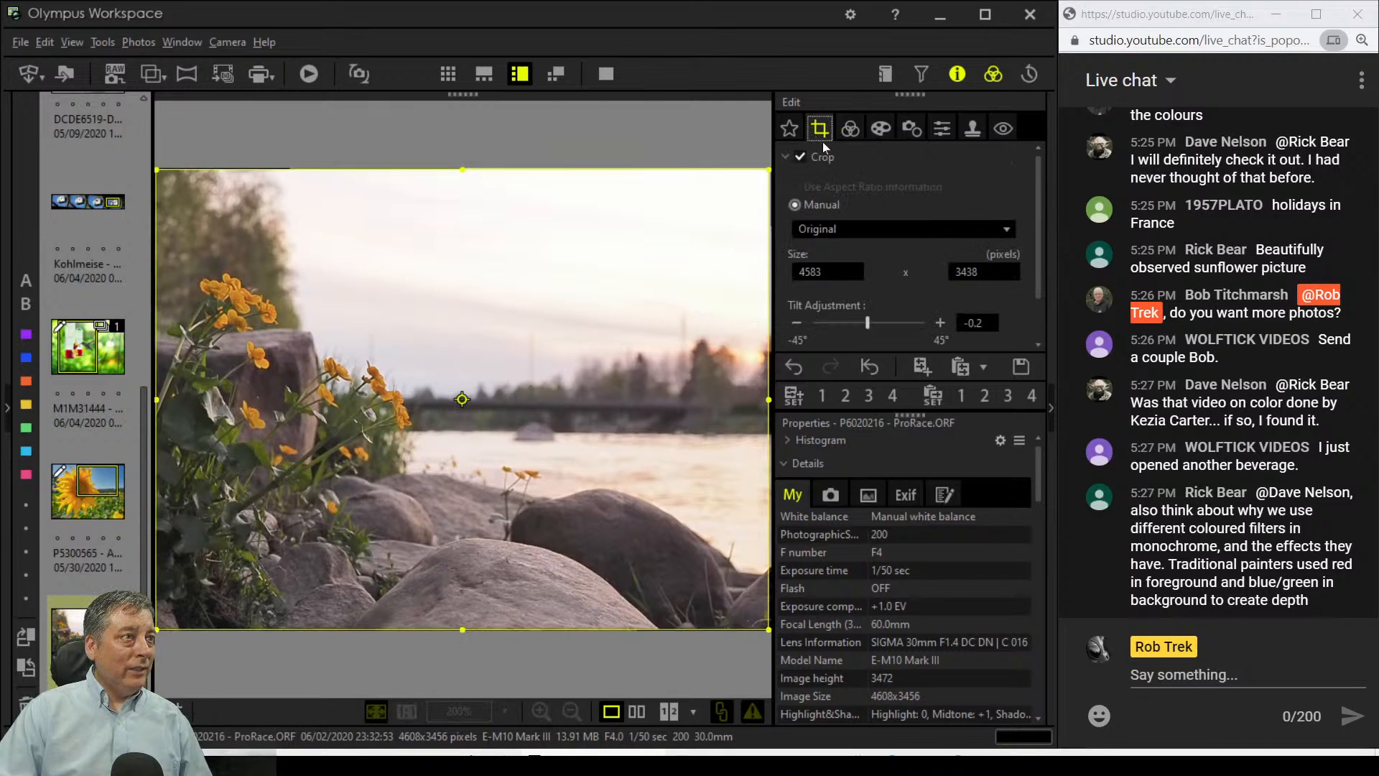
{"action": "left_click", "coordinate": [942, 324]}
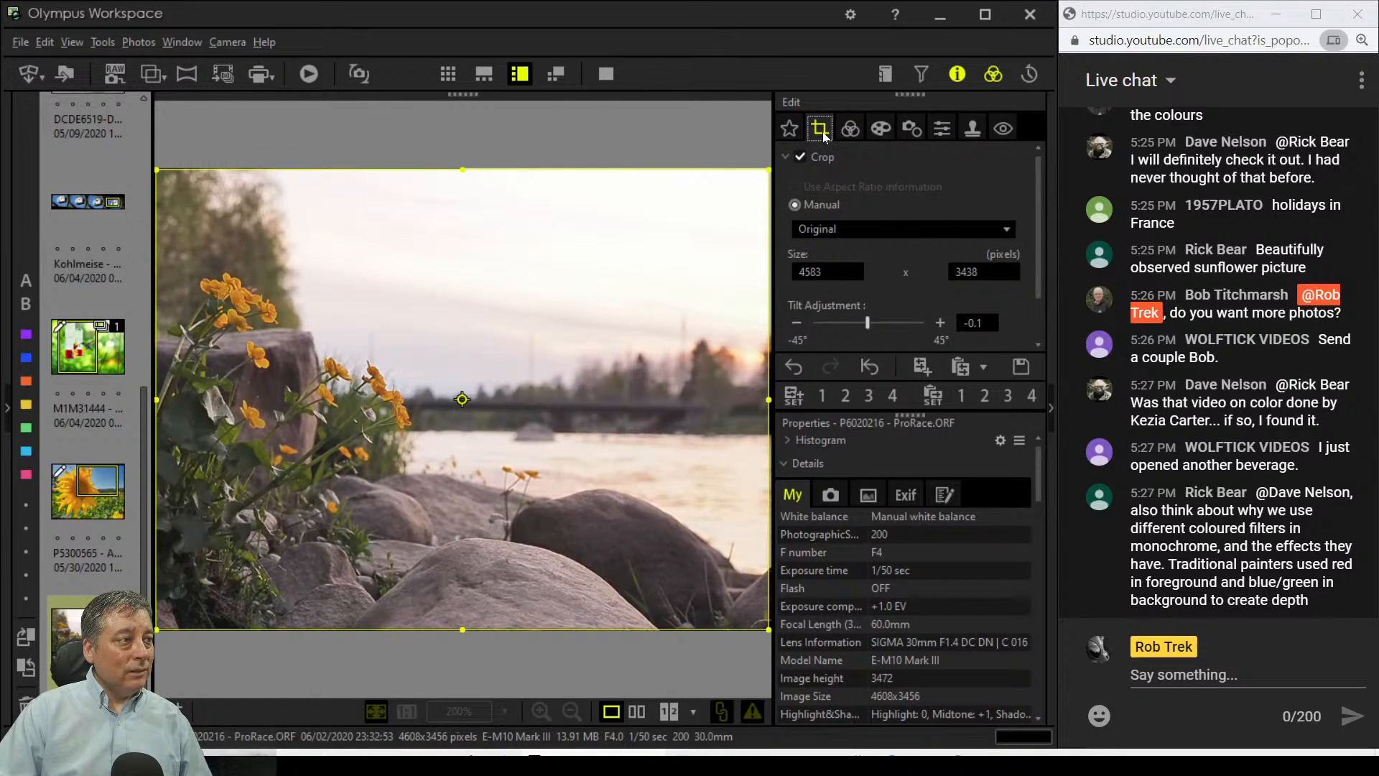
{"action": "left_click", "coordinate": [850, 129]}
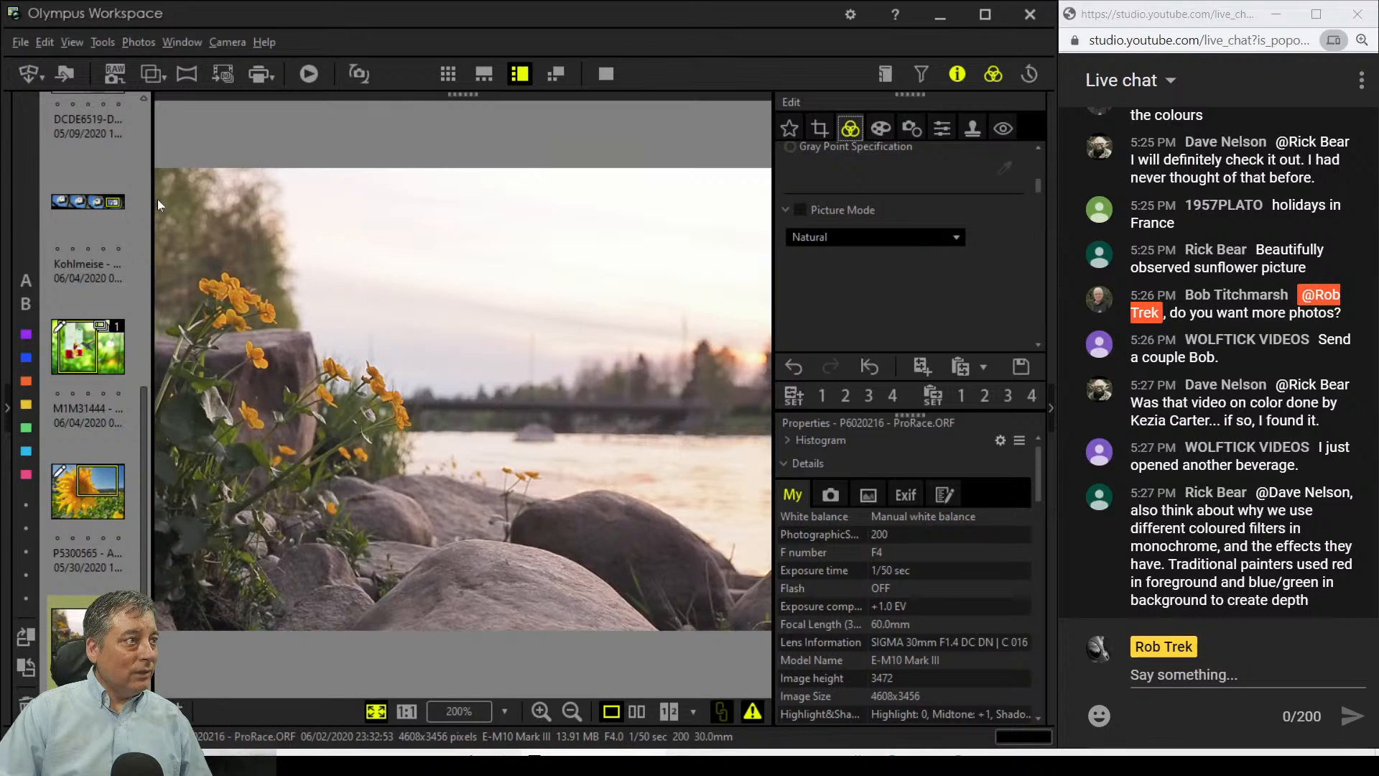
Step: On the per-colour luminance wheel, darken the magenta tones
{"action": "scroll", "coordinate": [911, 273], "scroll_direction": "down", "scroll_amount": 5}
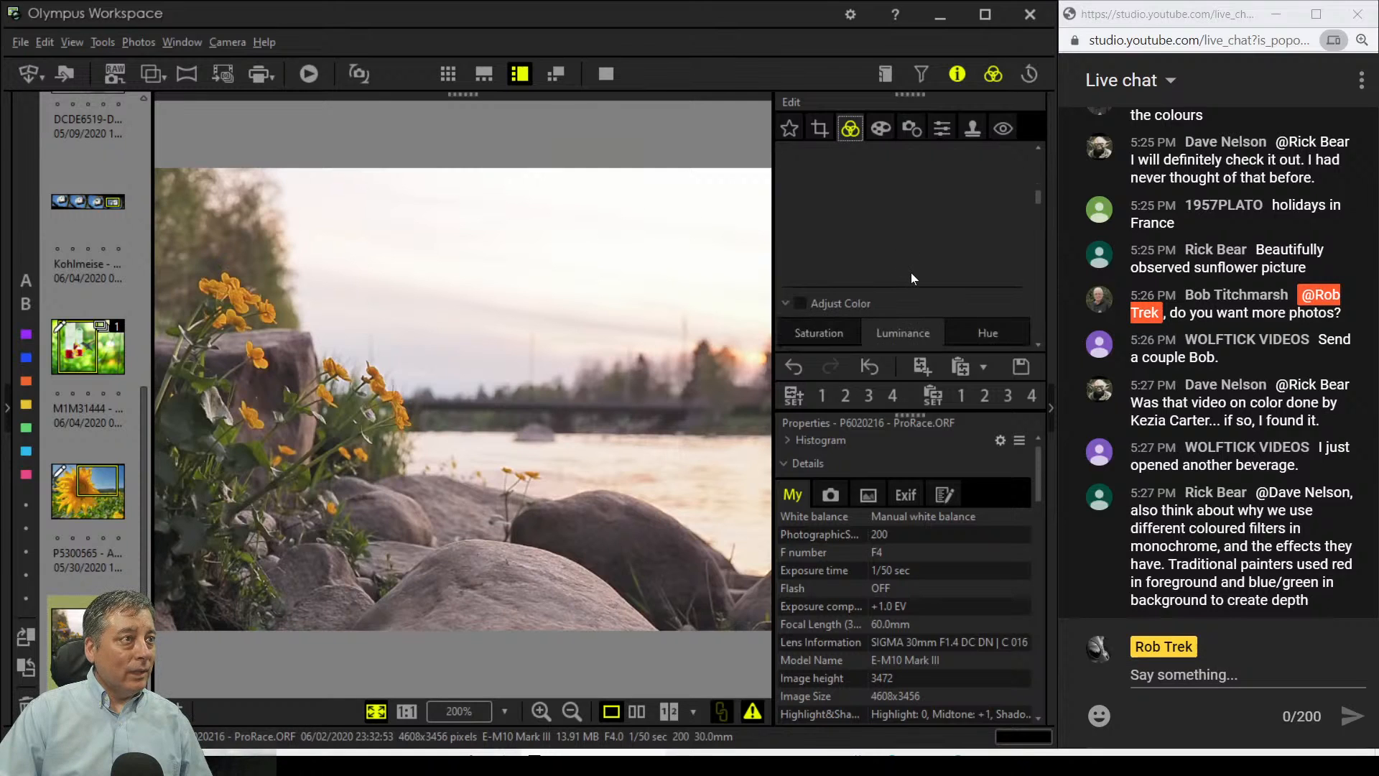
{"action": "scroll", "coordinate": [911, 273], "scroll_direction": "down", "scroll_amount": 4}
{"action": "scroll", "coordinate": [910, 273], "scroll_direction": "up", "scroll_amount": 5}
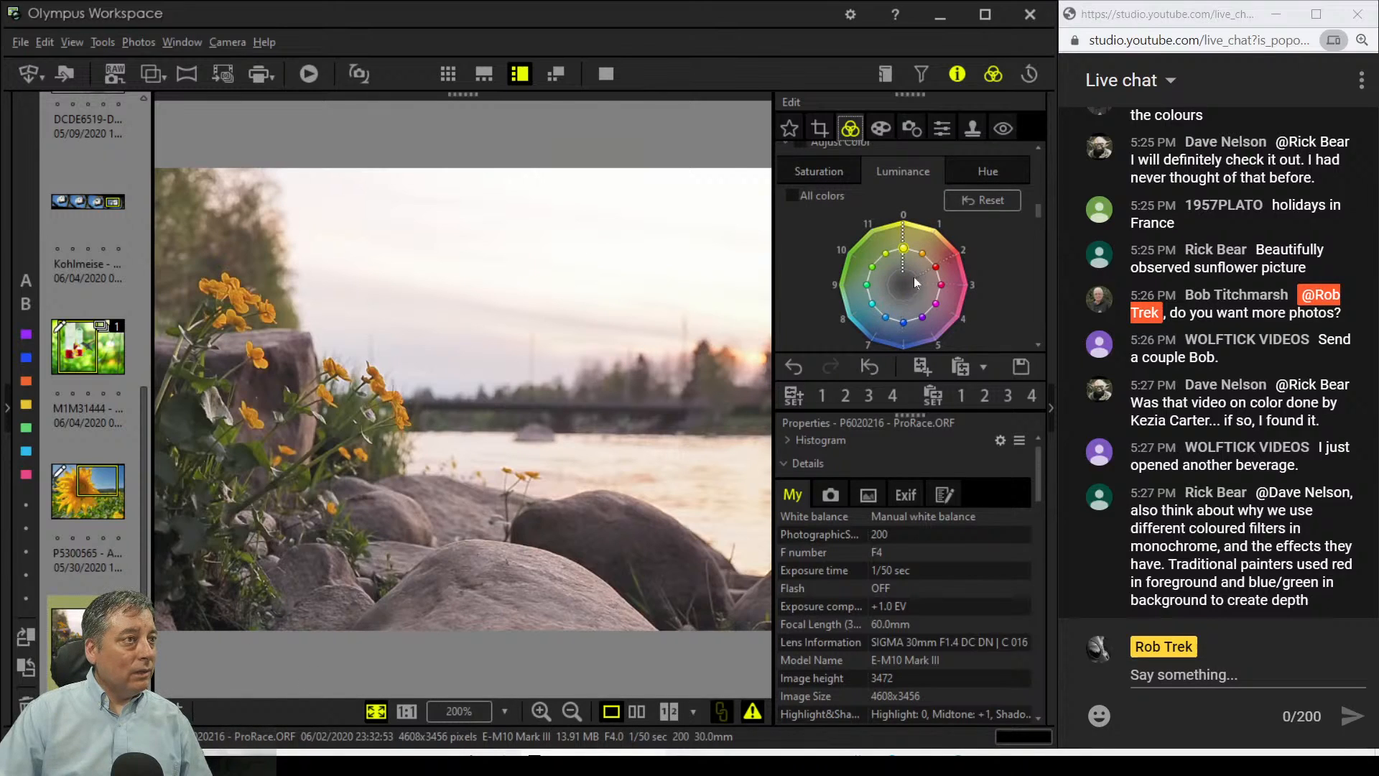
{"action": "left_click", "coordinate": [834, 169]}
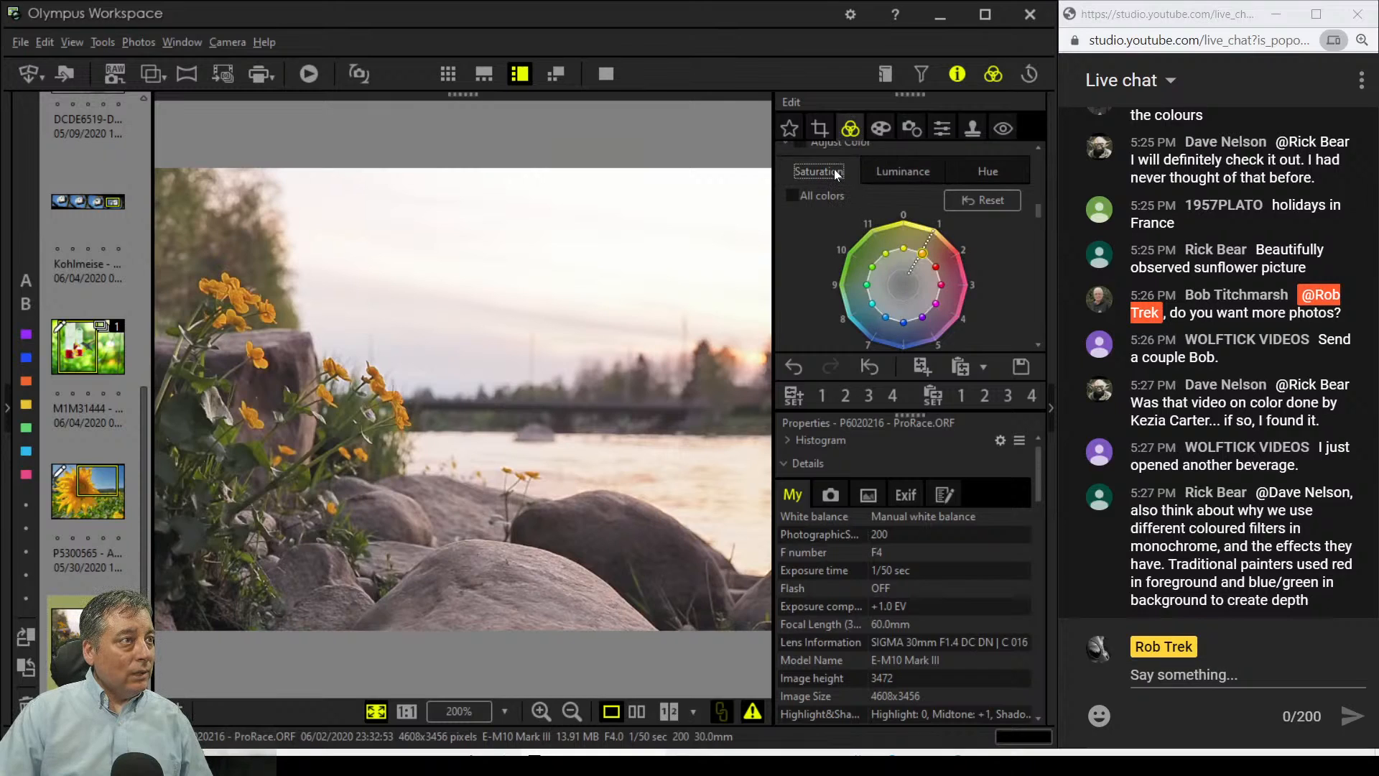
{"action": "left_click", "coordinate": [892, 173]}
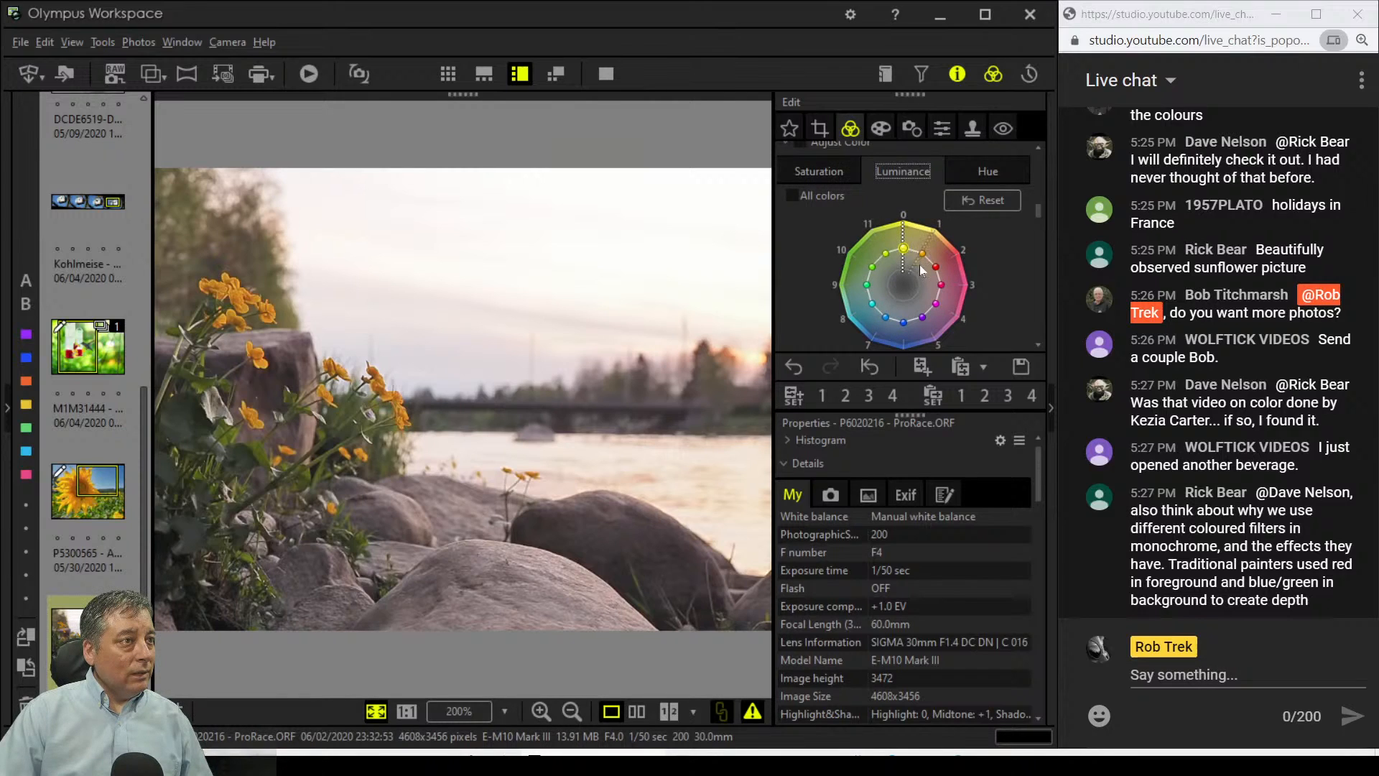
{"action": "left_click", "coordinate": [922, 318]}
{"action": "mouse_move", "coordinate": [935, 303]}
{"action": "left_mouse_down"}
{"action": "mouse_move", "coordinate": [918, 293]}
{"action": "mouse_move", "coordinate": [910, 305]}
{"action": "left_mouse_up"}
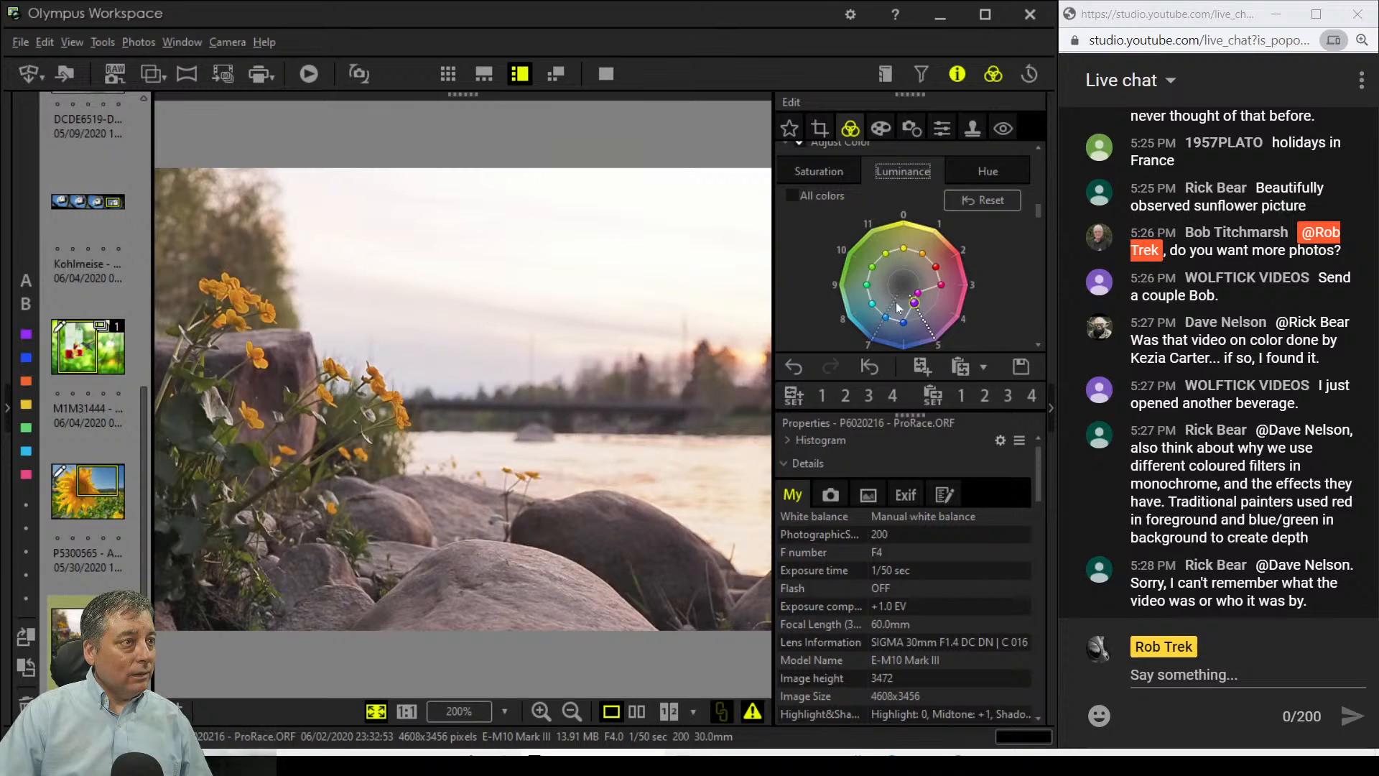
Step: Fine-tune the yellow and orange brightness, brightening yellows and slightly darkening the blues
{"action": "mouse_move", "coordinate": [903, 247]}
{"action": "left_mouse_down"}
{"action": "mouse_move", "coordinate": [903, 265]}
{"action": "mouse_move", "coordinate": [919, 264]}
{"action": "left_mouse_up"}
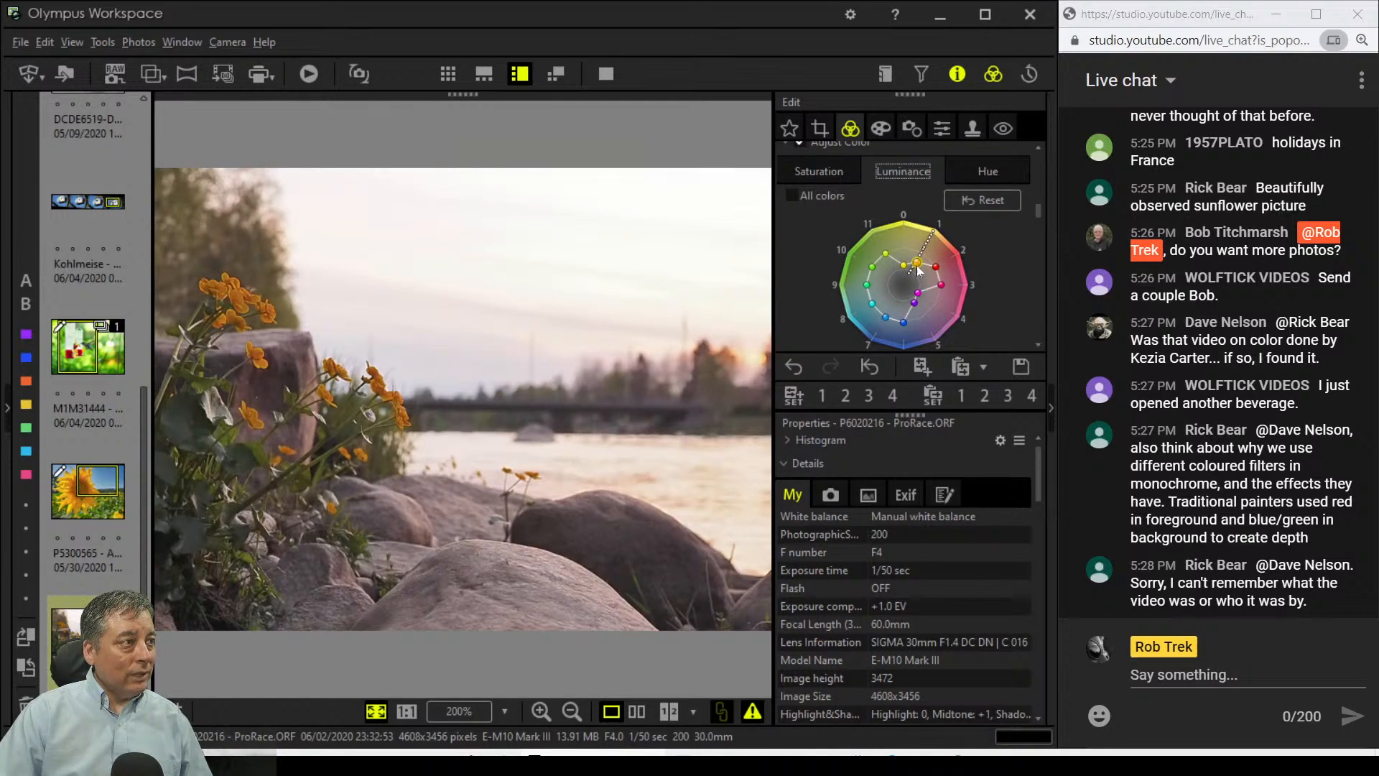
{"action": "left_click_drag", "start_coordinate": [917, 260], "coordinate": [928, 241]}
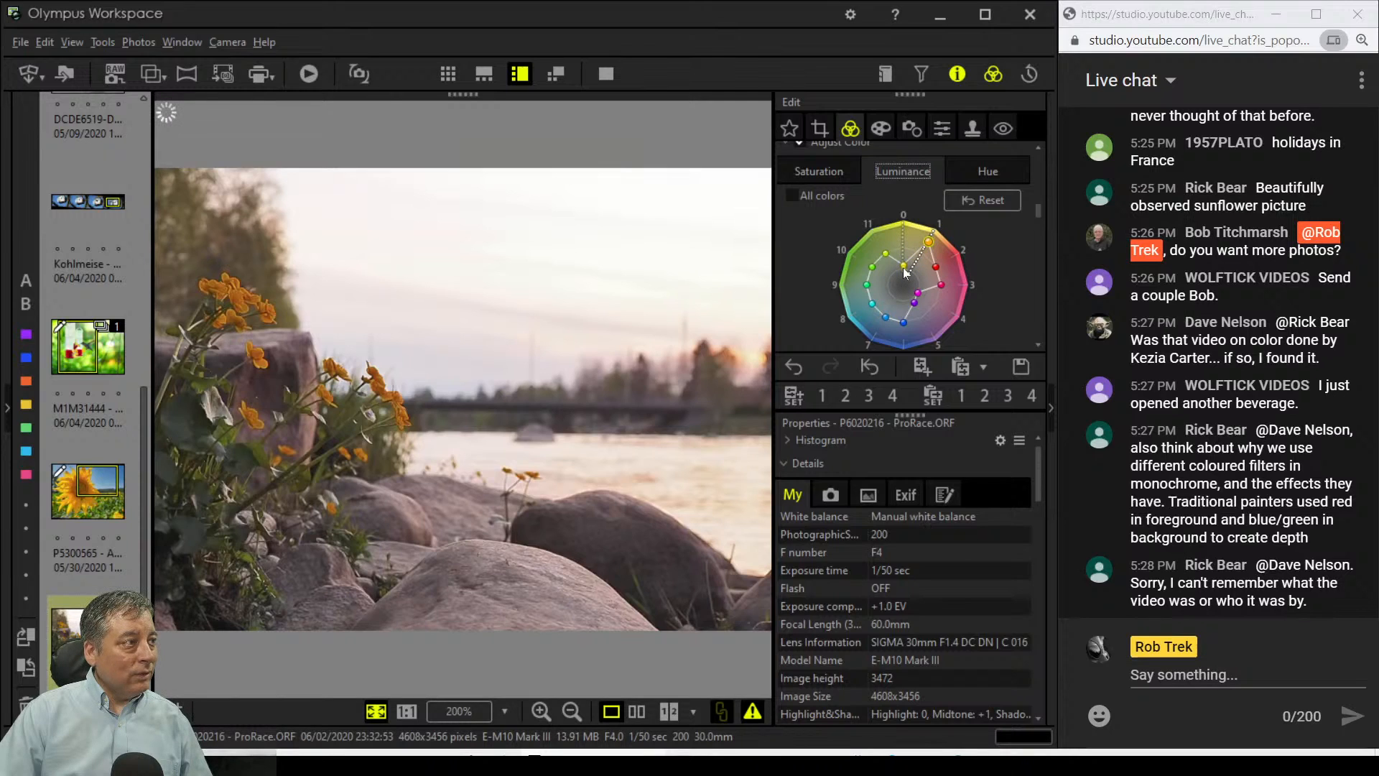
{"action": "mouse_move", "coordinate": [905, 269]}
{"action": "left_mouse_down"}
{"action": "mouse_move", "coordinate": [904, 242]}
{"action": "mouse_move", "coordinate": [925, 264]}
{"action": "left_mouse_up"}
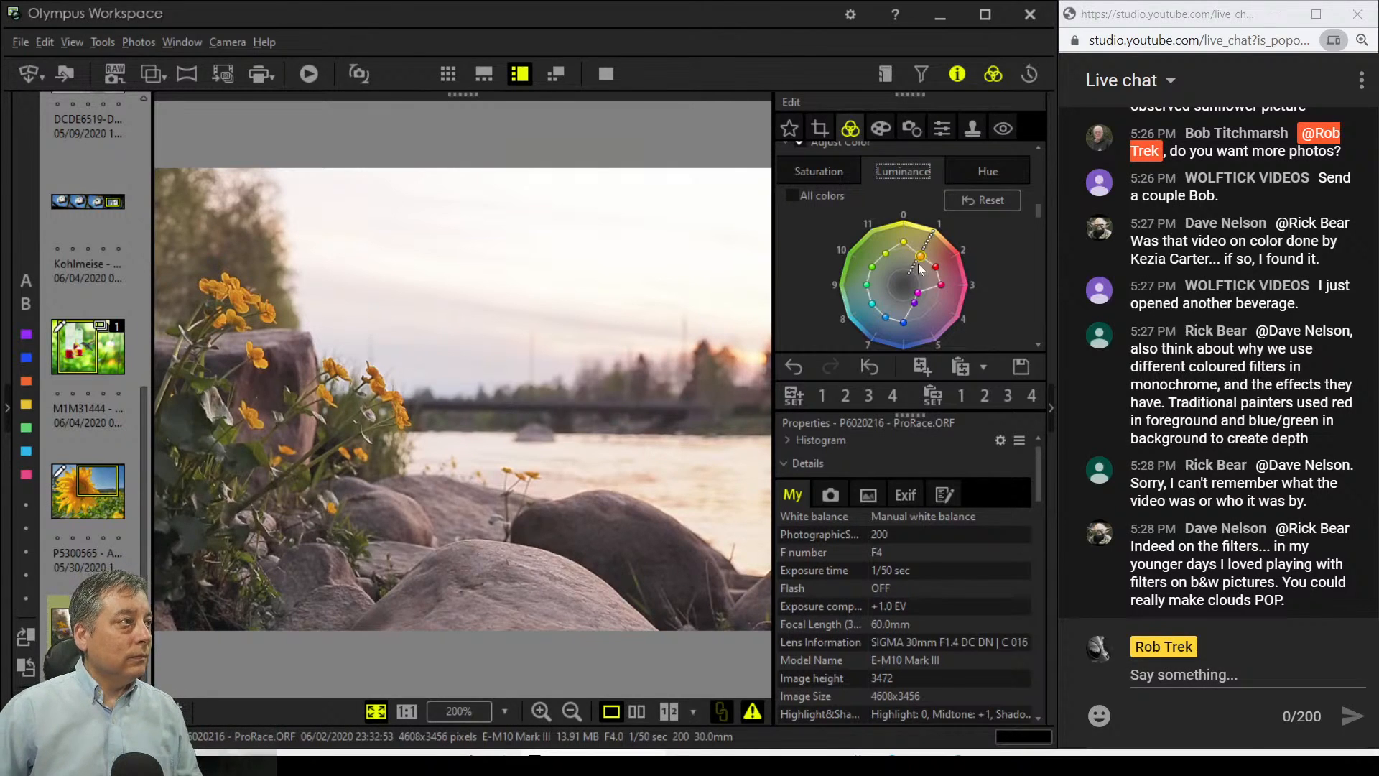
{"action": "mouse_move", "coordinate": [920, 255]}
{"action": "left_mouse_down"}
{"action": "mouse_move", "coordinate": [917, 267]}
{"action": "mouse_move", "coordinate": [922, 253]}
{"action": "left_mouse_up"}
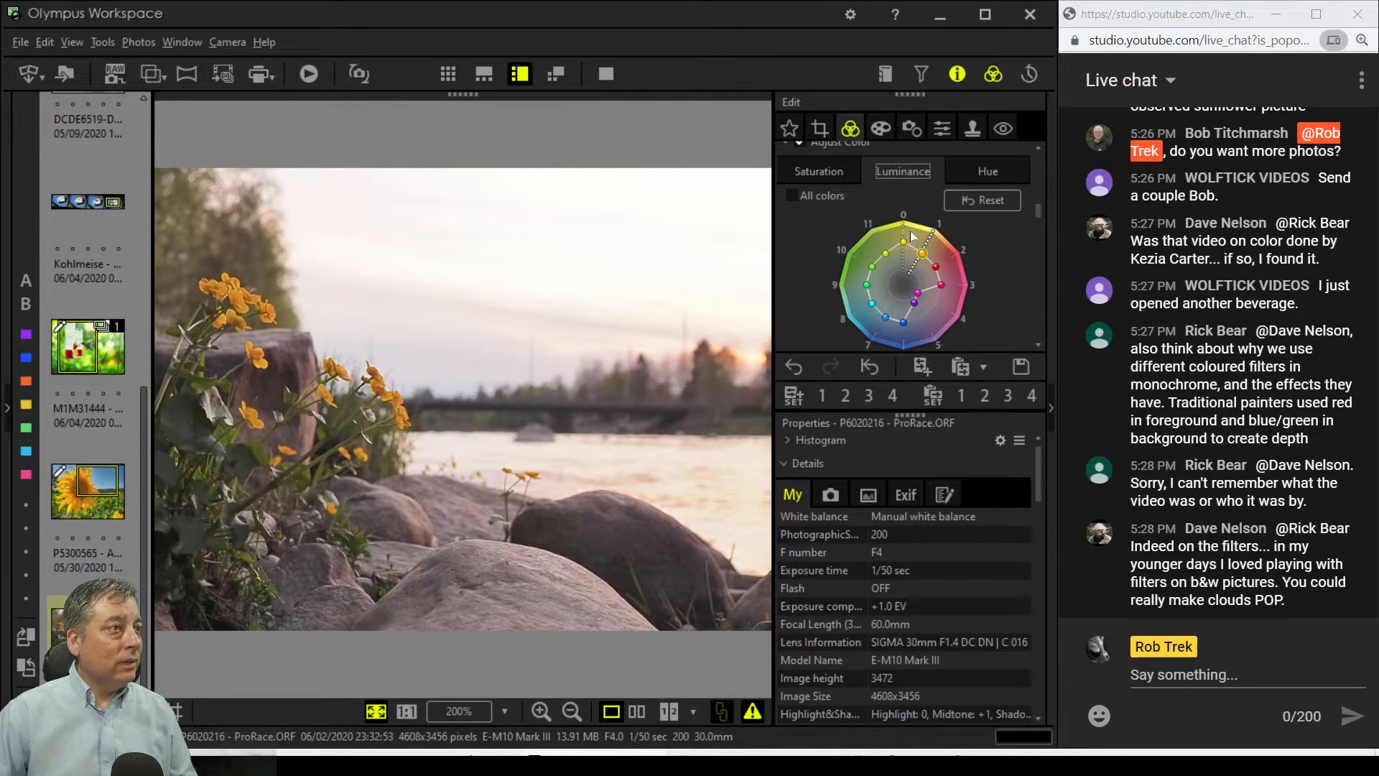
{"action": "left_click_drag", "start_coordinate": [902, 243], "coordinate": [902, 236]}
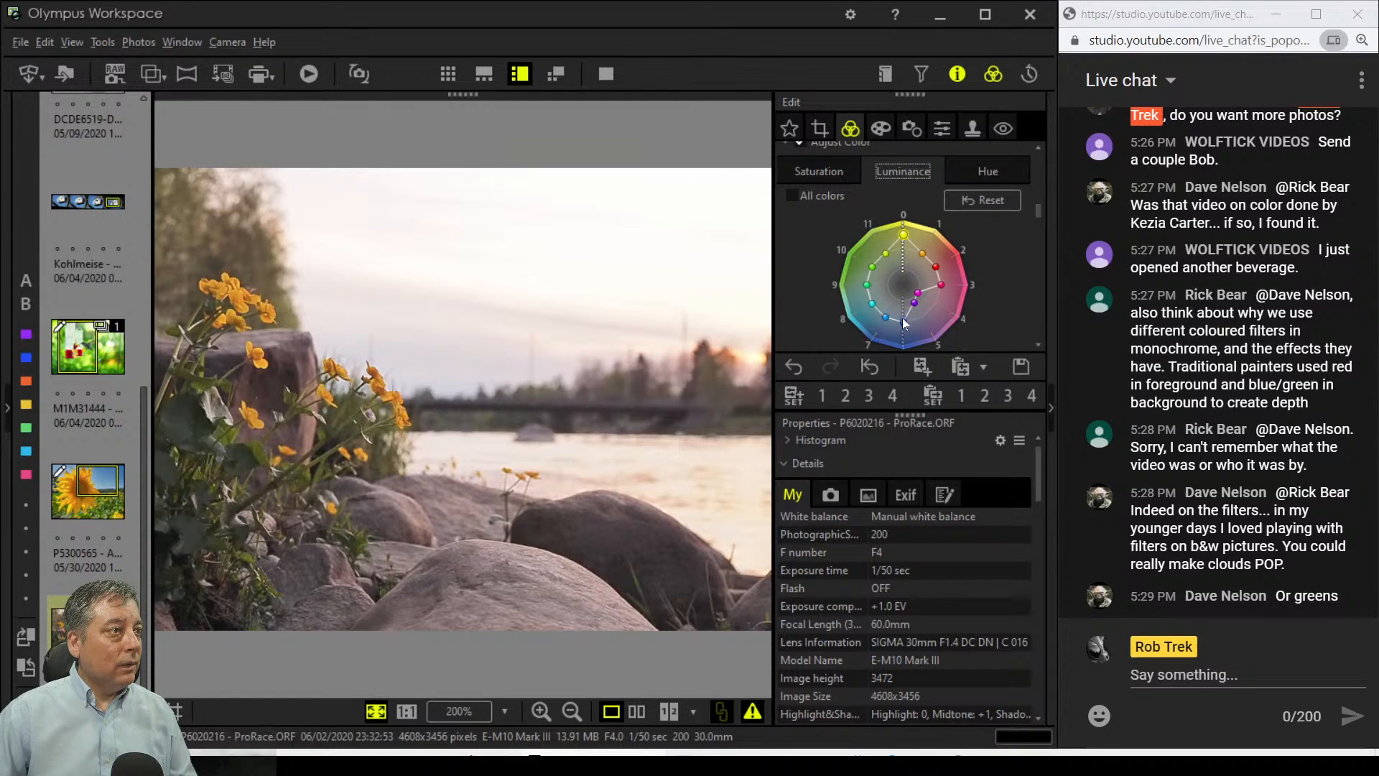
{"action": "left_click_drag", "start_coordinate": [902, 317], "coordinate": [899, 310]}
{"action": "left_click", "coordinate": [977, 171]}
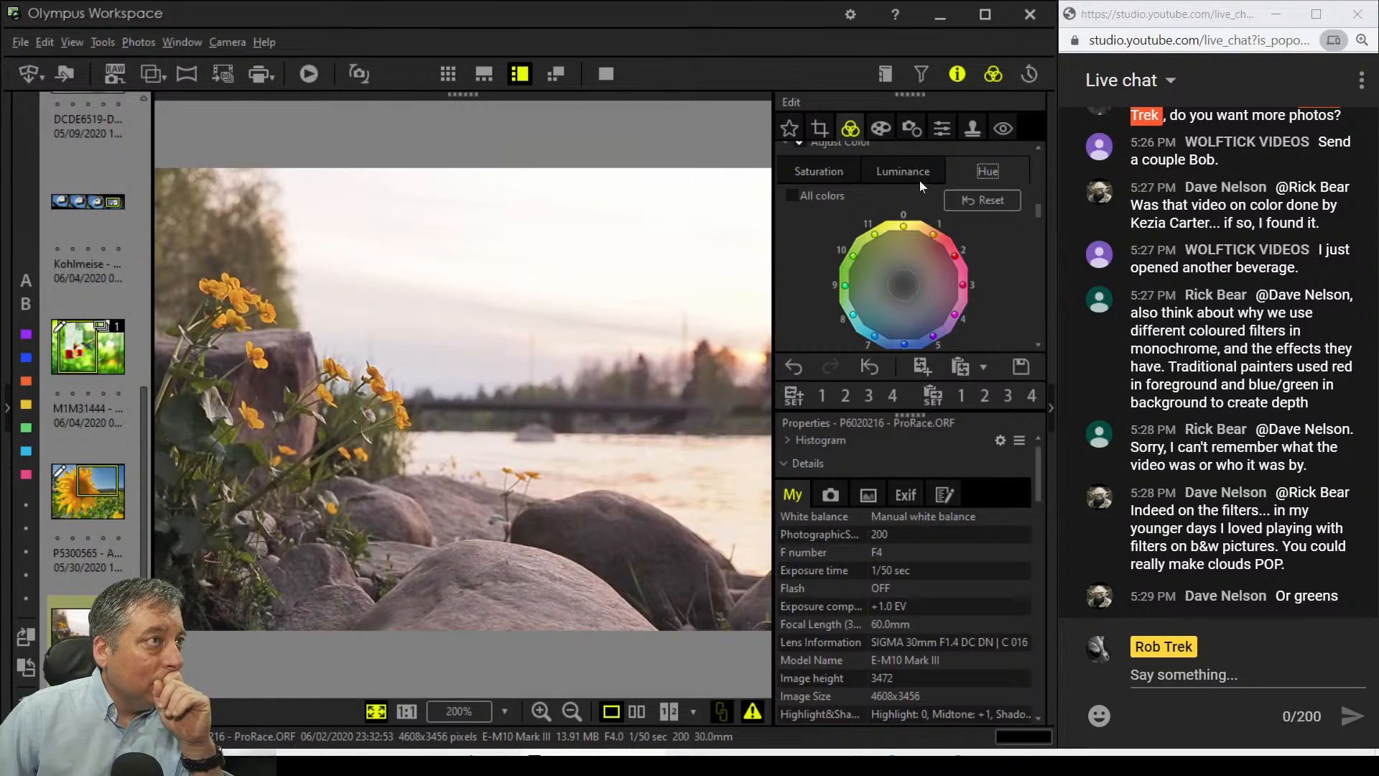
Step: Lower the custom white balance tint from 4 to 2
{"action": "scroll", "coordinate": [903, 214], "scroll_direction": "up", "scroll_amount": 10}
{"action": "scroll", "coordinate": [904, 214], "scroll_direction": "up", "scroll_amount": 2}
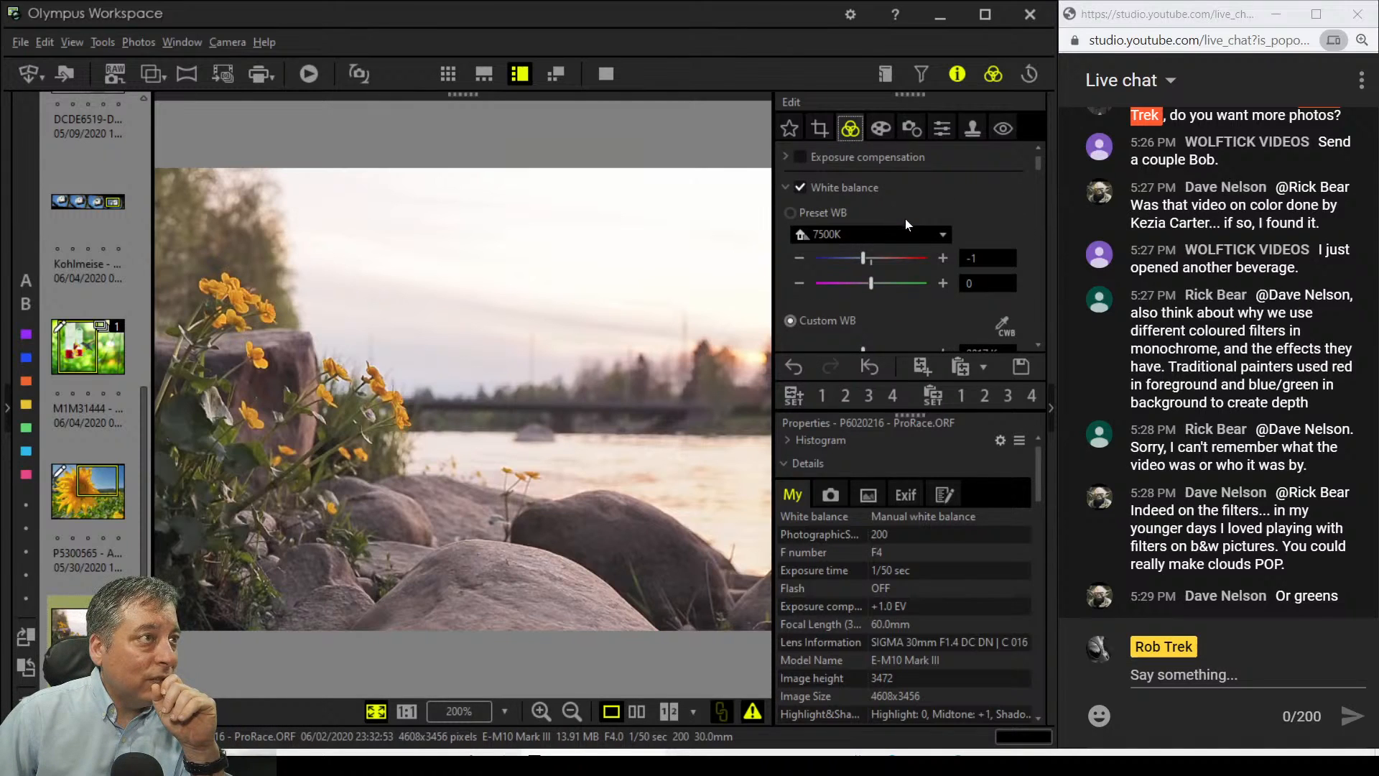
{"action": "scroll", "coordinate": [911, 286], "scroll_direction": "down", "scroll_amount": 2}
{"action": "left_click_drag", "start_coordinate": [895, 273], "coordinate": [883, 278]}
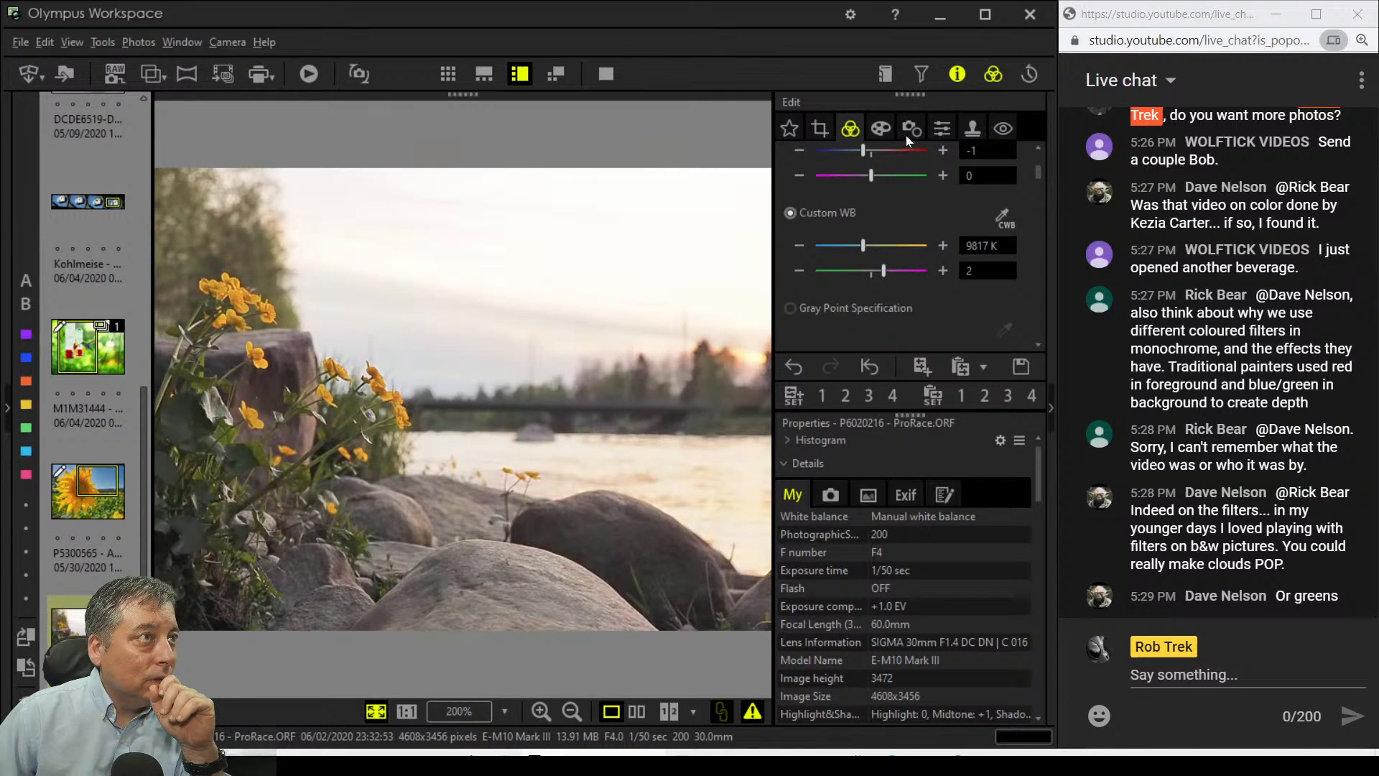
Step: Boost the saturation of the hue-9 and hue-10 greens on the per-colour saturation wheel
{"action": "scroll", "coordinate": [939, 291], "scroll_direction": "down", "scroll_amount": 5}
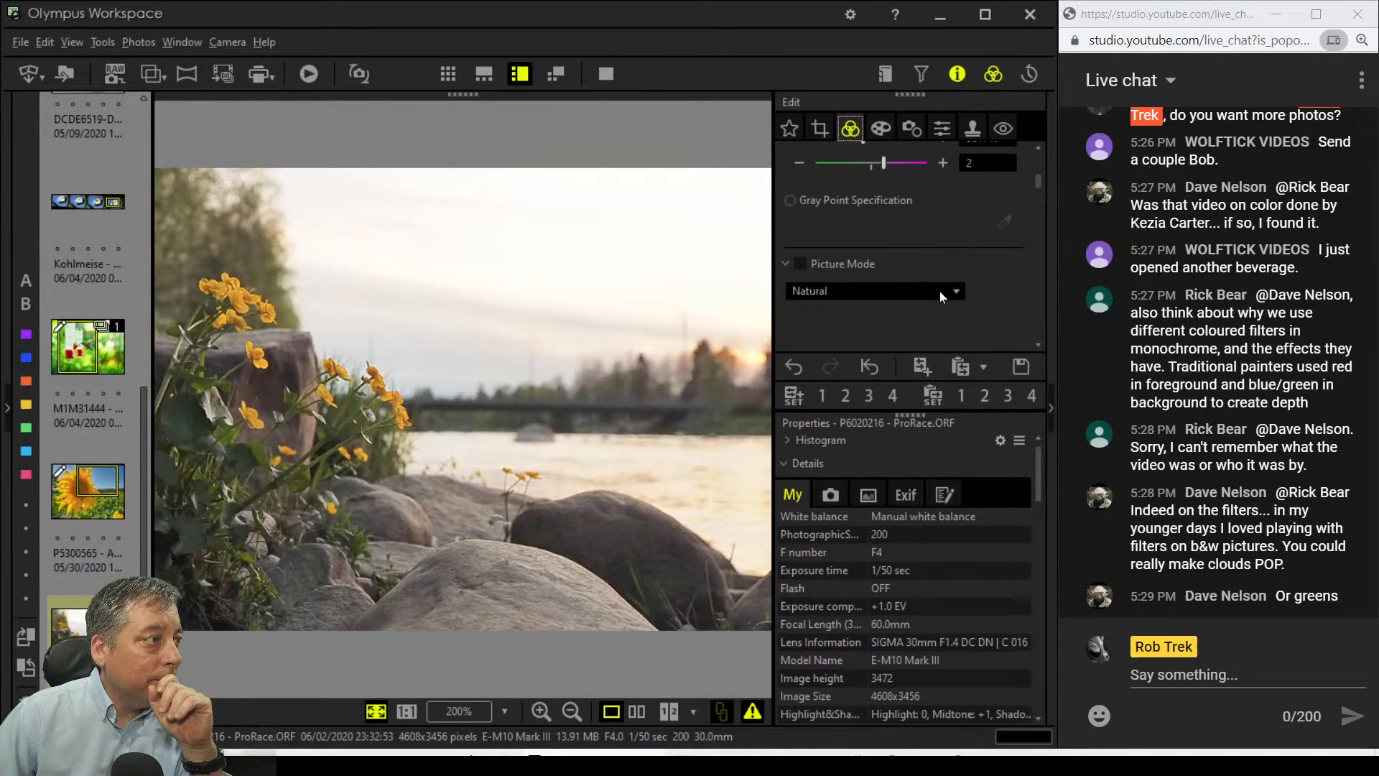
{"action": "scroll", "coordinate": [940, 291], "scroll_direction": "down", "scroll_amount": 3}
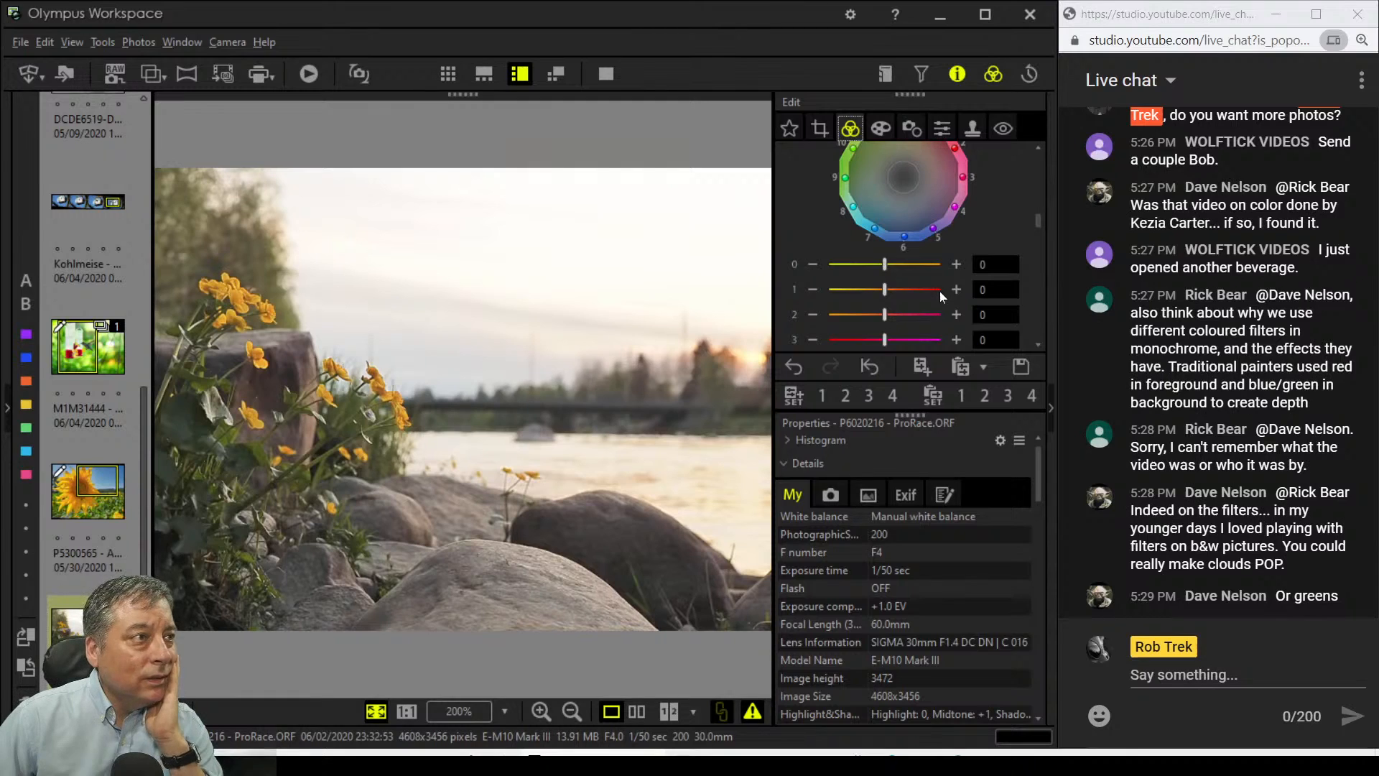
{"action": "scroll", "coordinate": [940, 291], "scroll_direction": "up", "scroll_amount": 3}
{"action": "scroll", "coordinate": [940, 291], "scroll_direction": "down", "scroll_amount": 2}
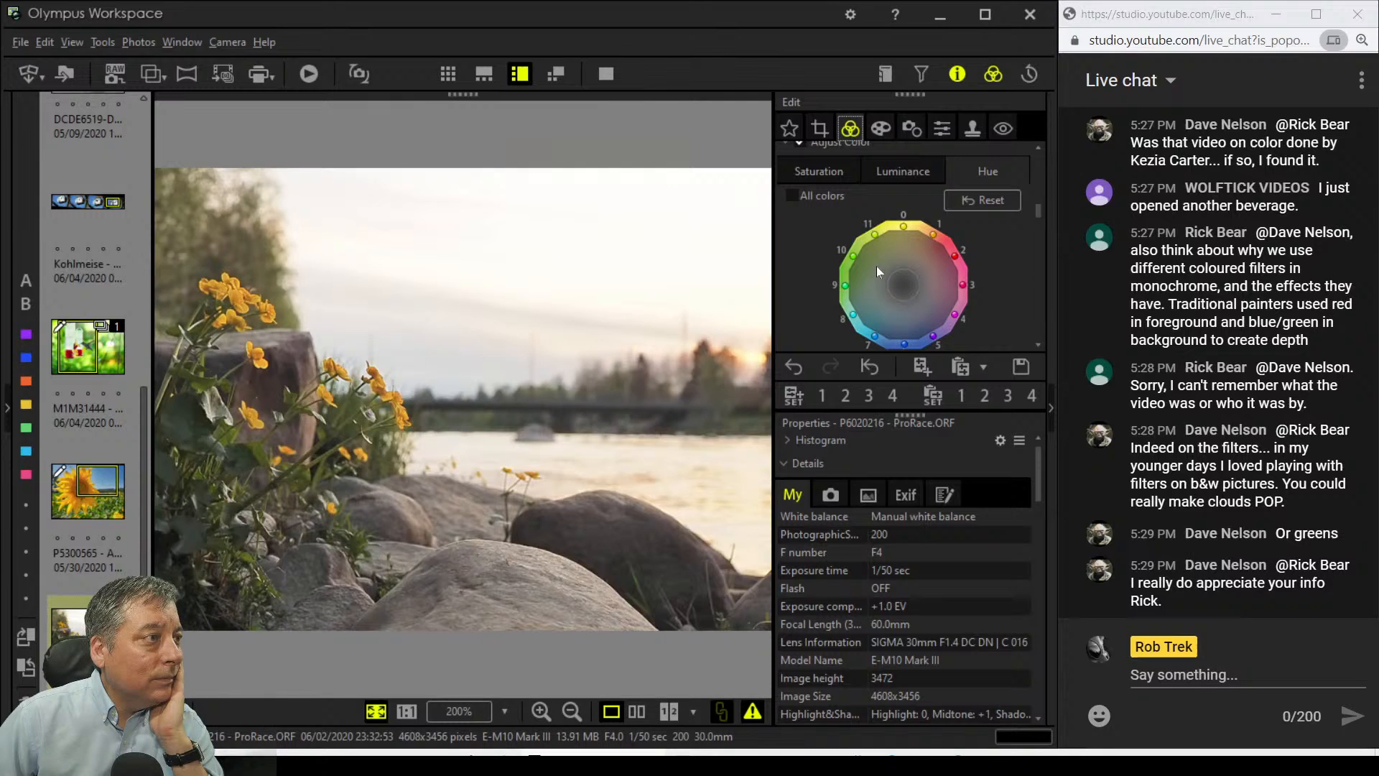
{"action": "left_click", "coordinate": [893, 173]}
{"action": "left_click", "coordinate": [814, 169]}
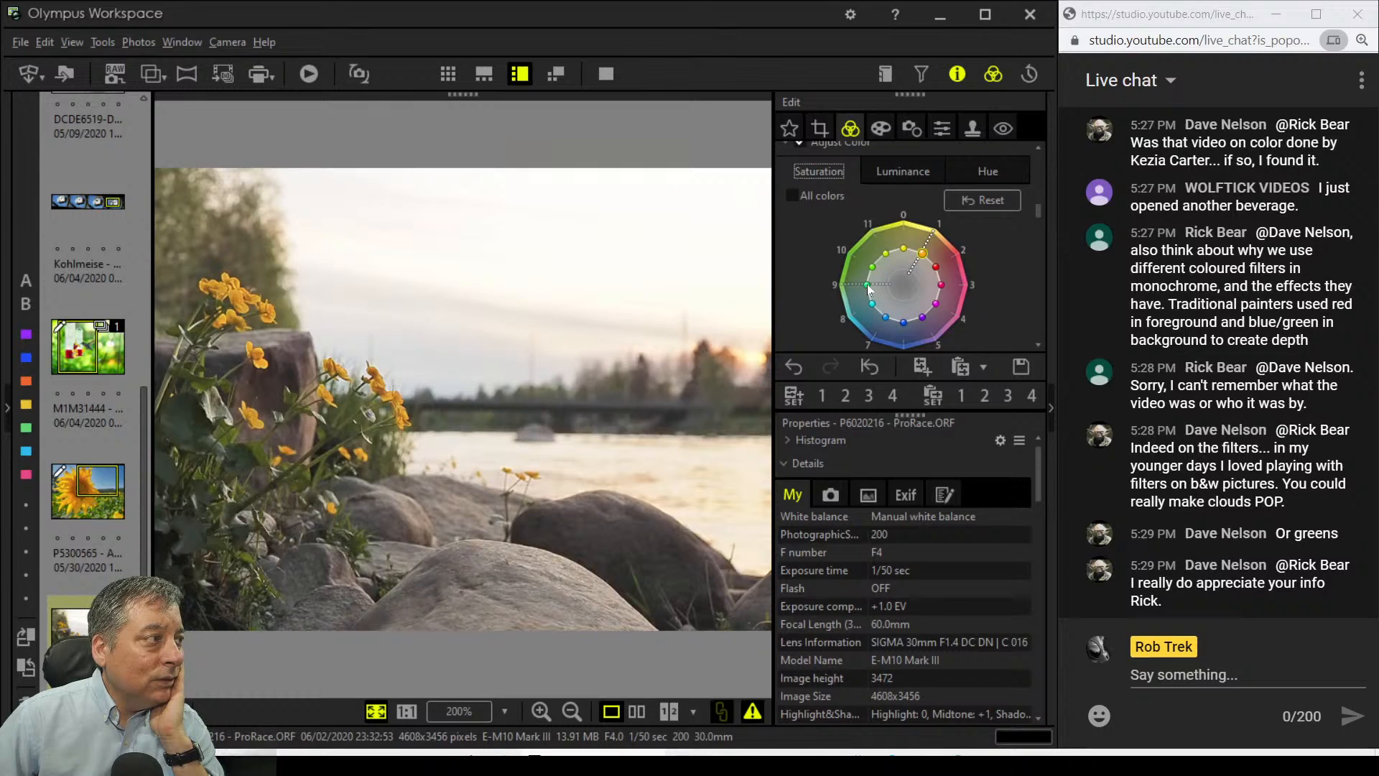
{"action": "left_click_drag", "start_coordinate": [868, 269], "coordinate": [861, 265]}
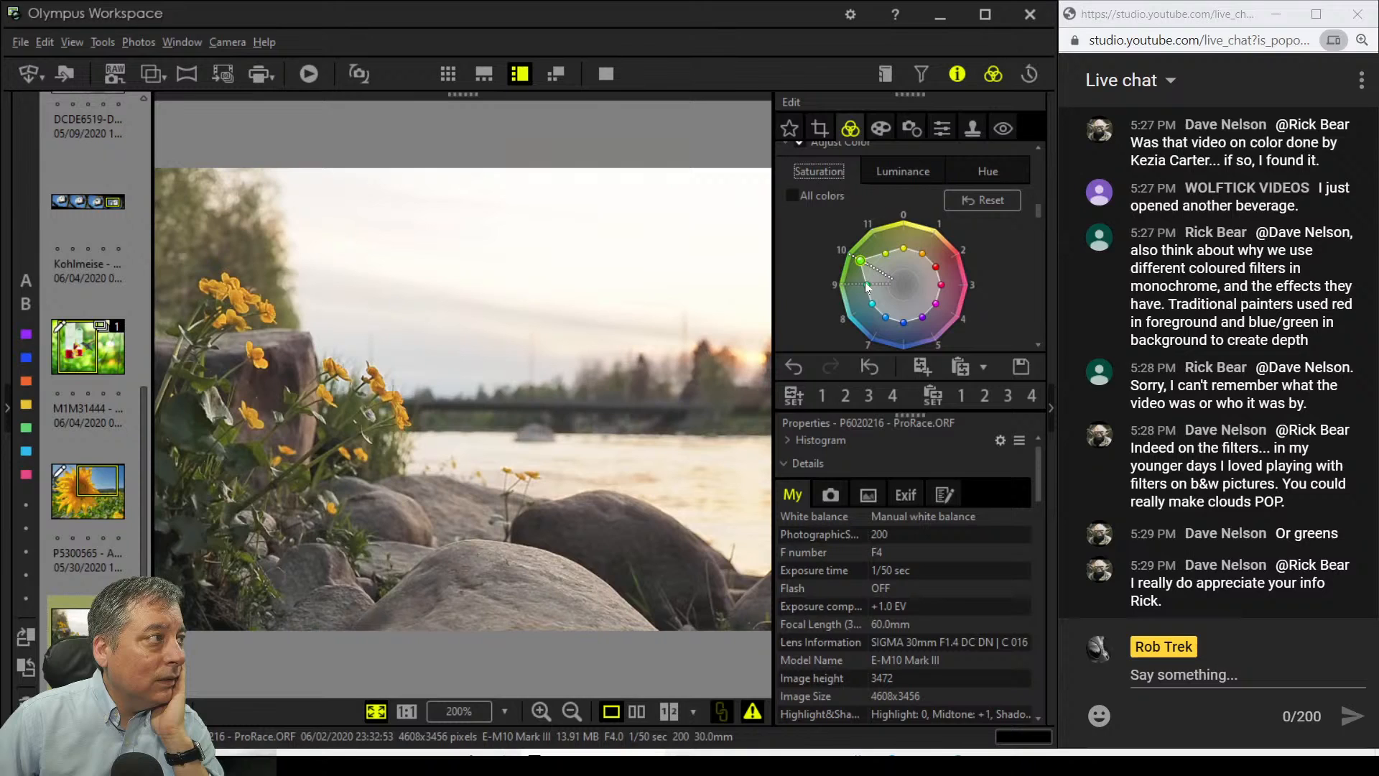
{"action": "left_click_drag", "start_coordinate": [861, 287], "coordinate": [856, 289]}
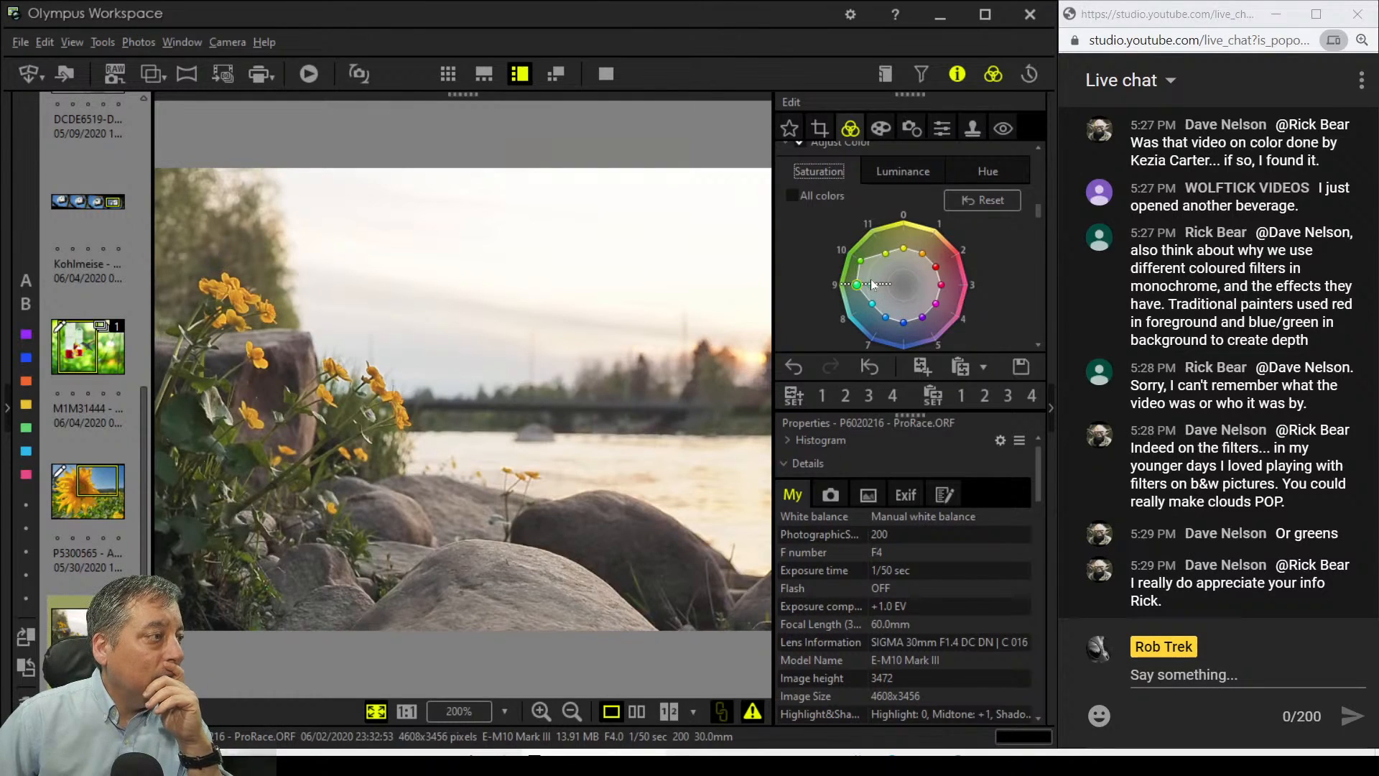
{"action": "scroll", "coordinate": [1000, 275], "scroll_direction": "down", "scroll_amount": 10}
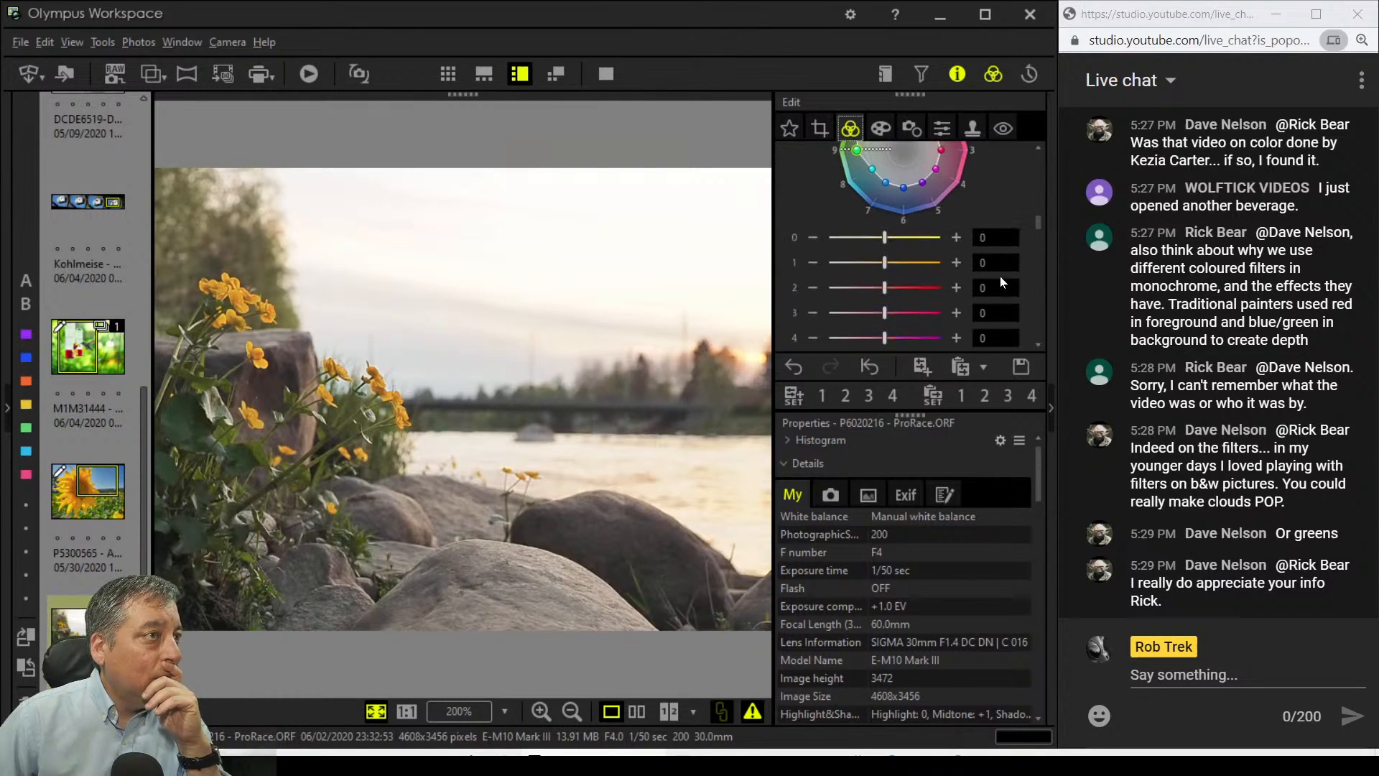
Step: Set the tone curve's black point to 12 and white point to 255
{"action": "scroll", "coordinate": [1000, 276], "scroll_direction": "down", "scroll_amount": 4}
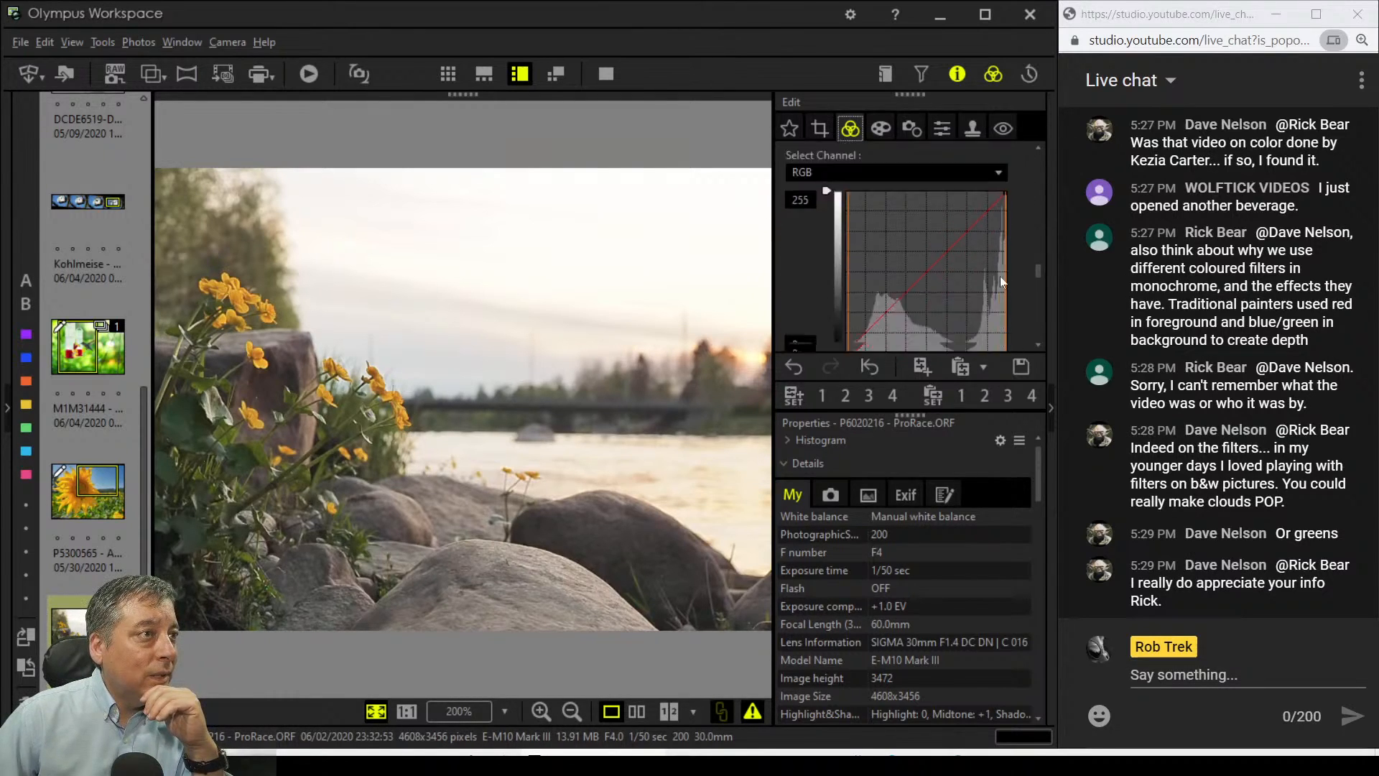
{"action": "left_click_drag", "start_coordinate": [847, 314], "coordinate": [851, 316]}
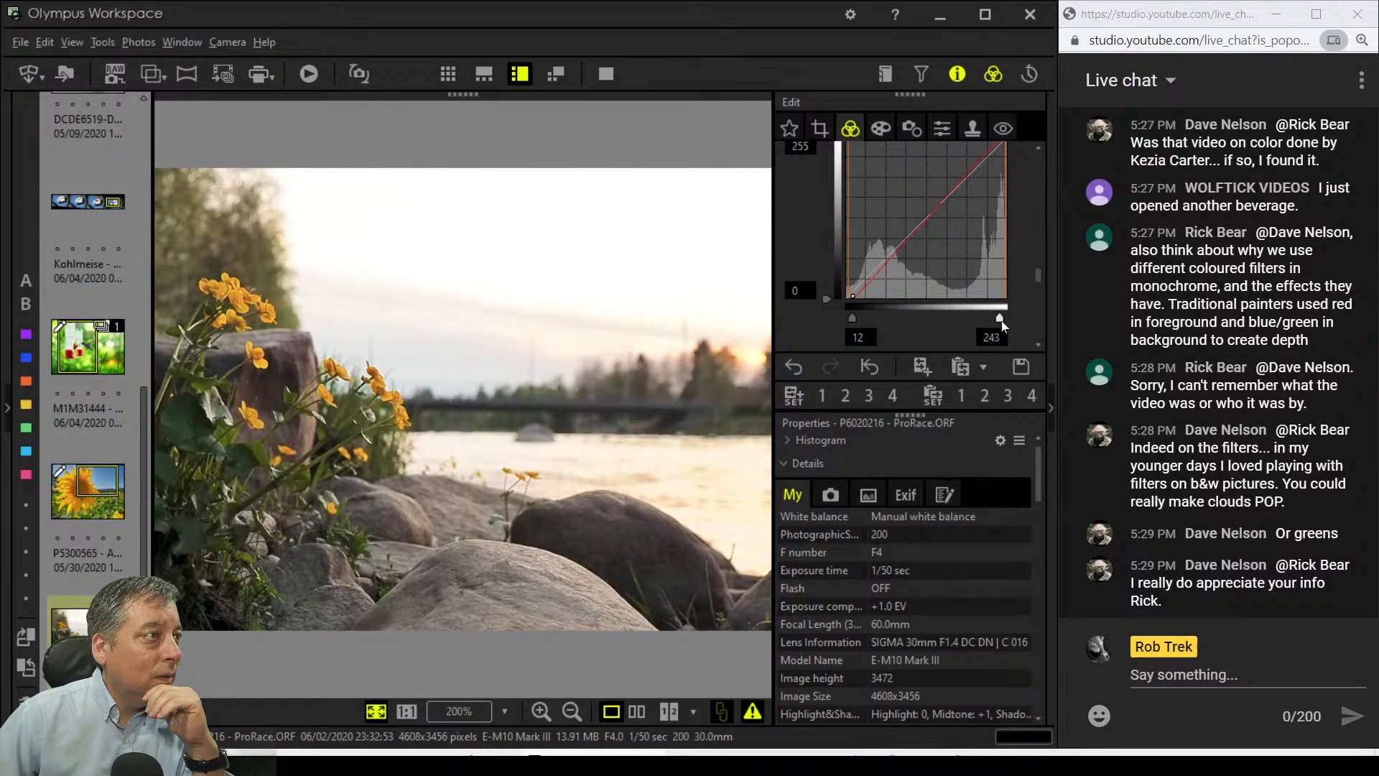
{"action": "left_click_drag", "start_coordinate": [1001, 320], "coordinate": [1023, 321]}
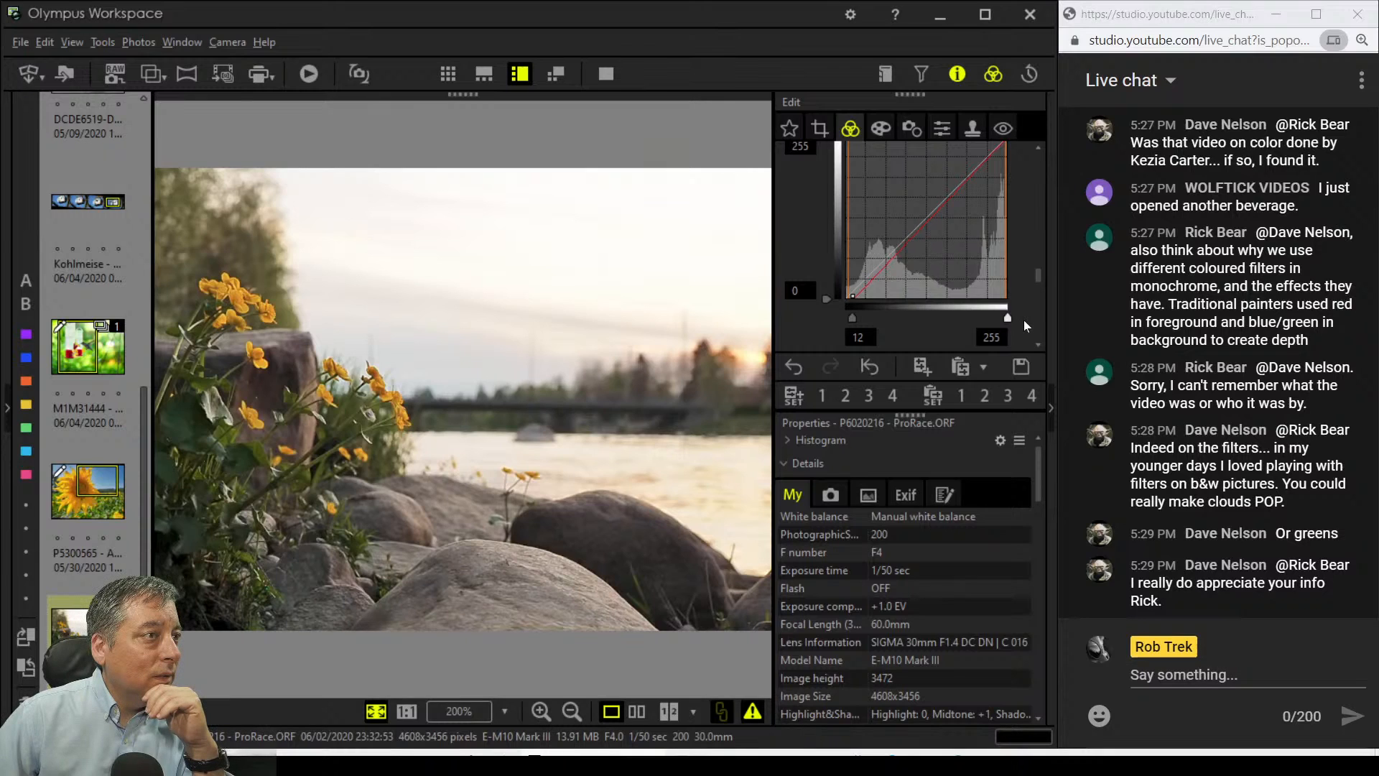
Step: Pull the highlights down to -3 in Highlight & Shadow
{"action": "scroll", "coordinate": [1023, 321], "scroll_direction": "down", "scroll_amount": 3}
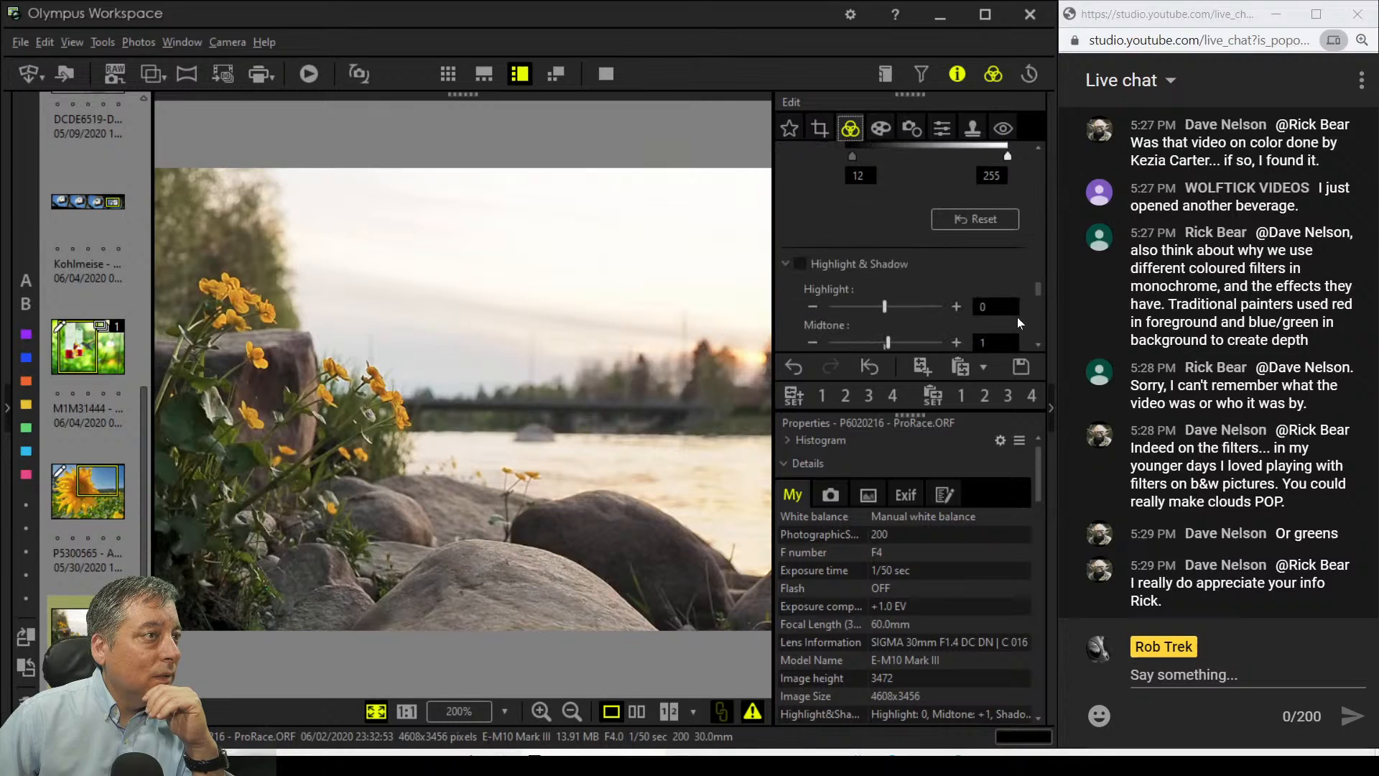
{"action": "left_click", "coordinate": [818, 309]}
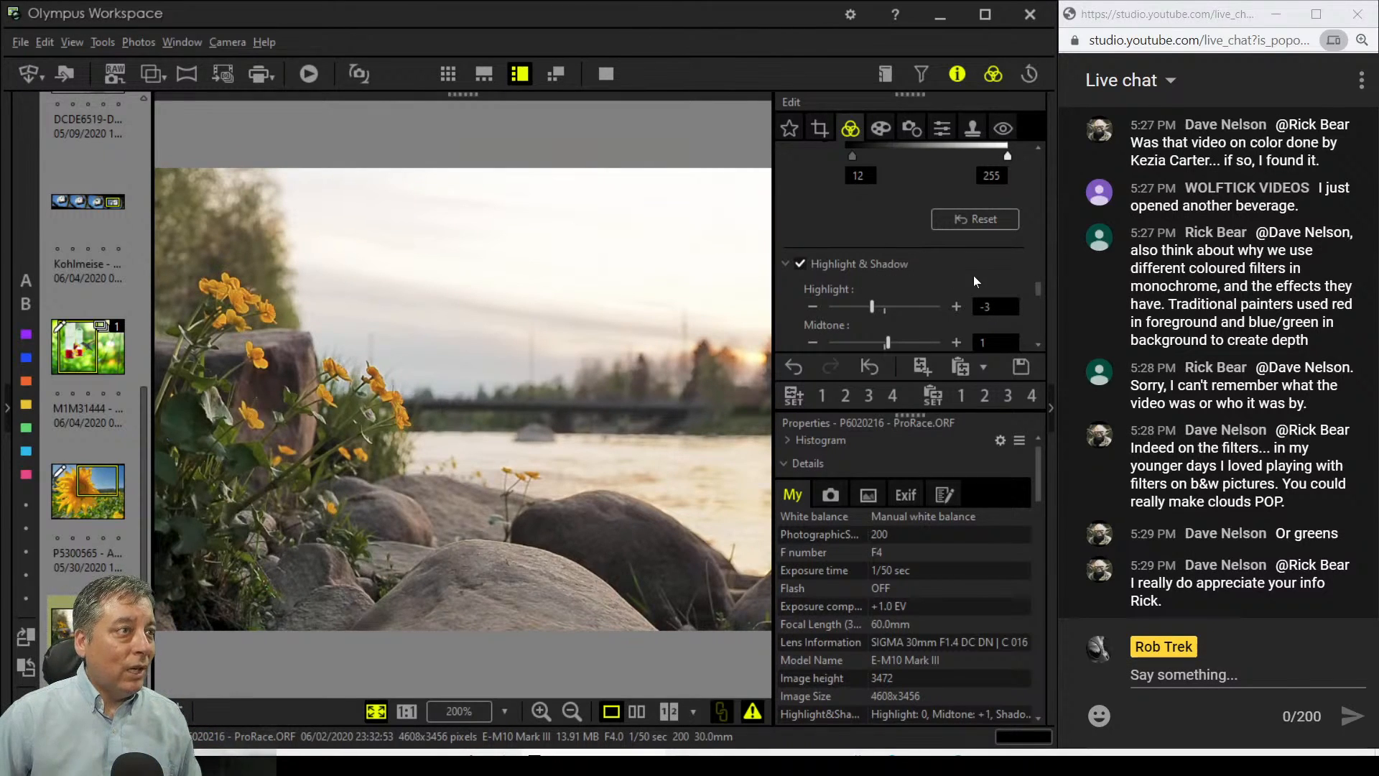
{"action": "scroll", "coordinate": [976, 277], "scroll_direction": "up", "scroll_amount": 1}
{"action": "scroll", "coordinate": [975, 277], "scroll_direction": "up", "scroll_amount": 2}
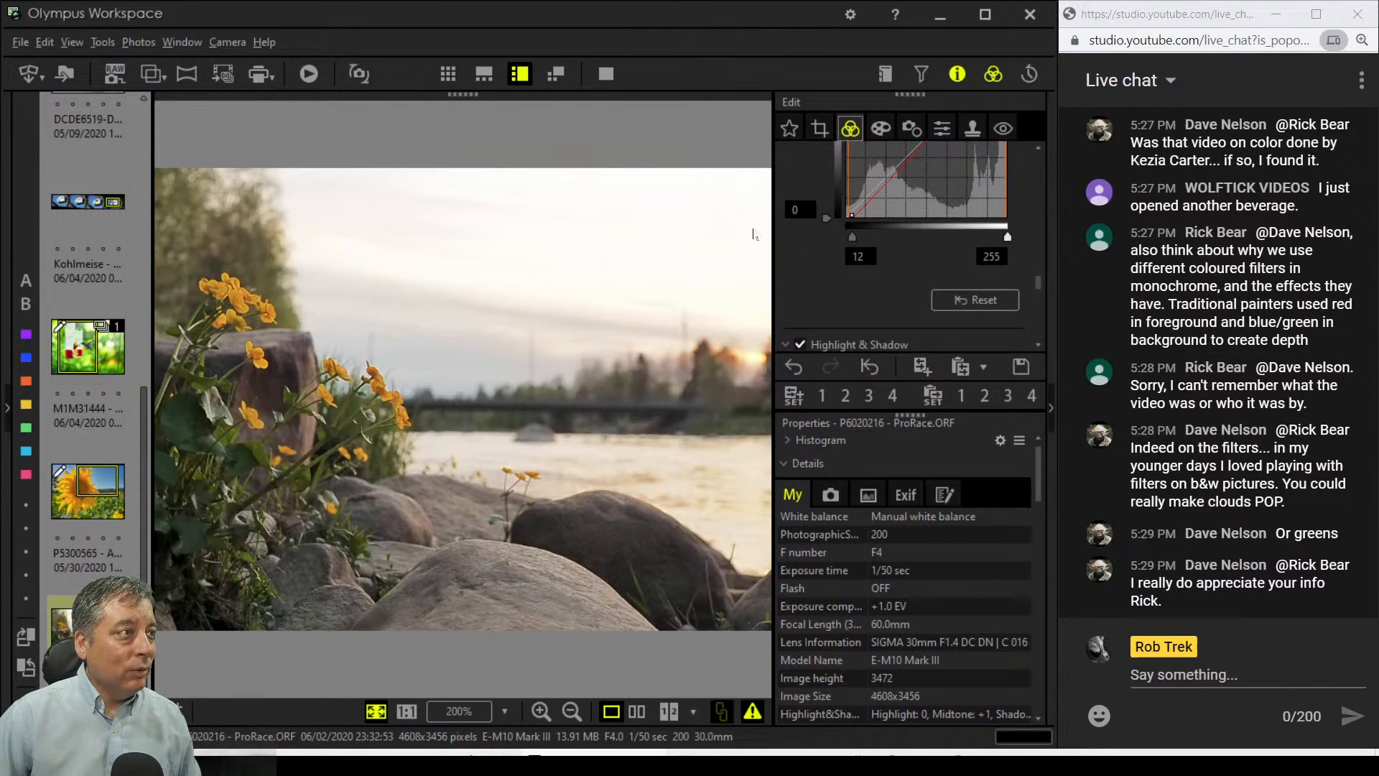
{"action": "scroll", "coordinate": [881, 297], "scroll_direction": "down", "scroll_amount": 10}
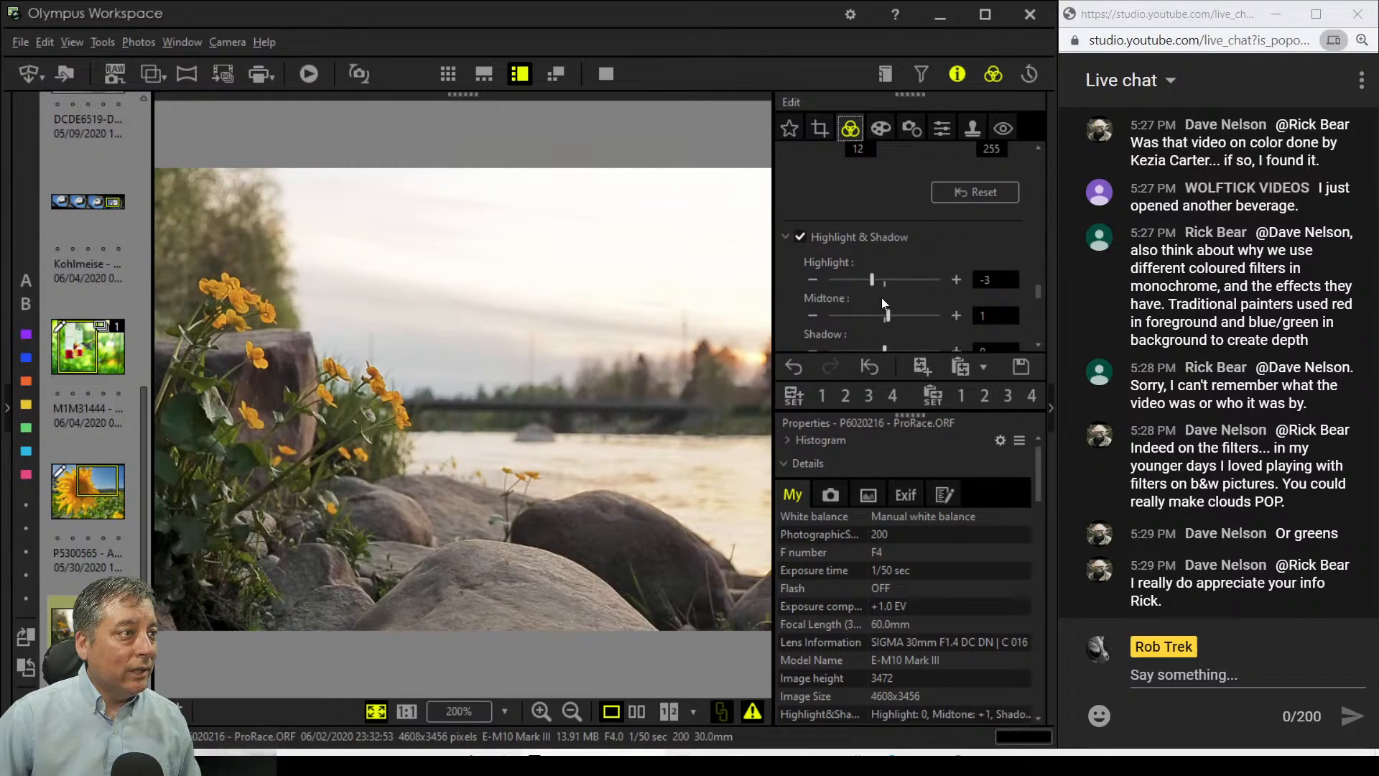
{"action": "scroll", "coordinate": [882, 298], "scroll_direction": "up", "scroll_amount": 8}
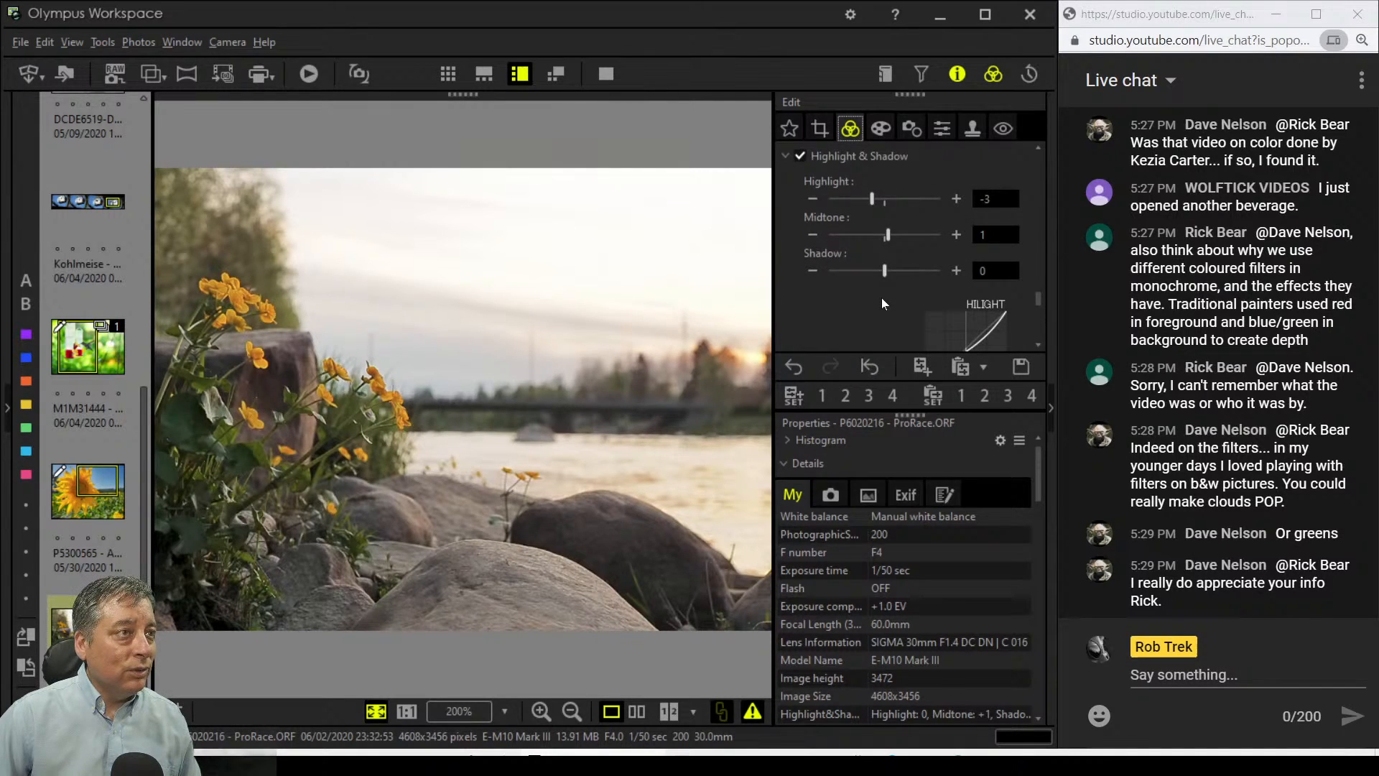
{"action": "scroll", "coordinate": [881, 302], "scroll_direction": "up", "scroll_amount": 1}
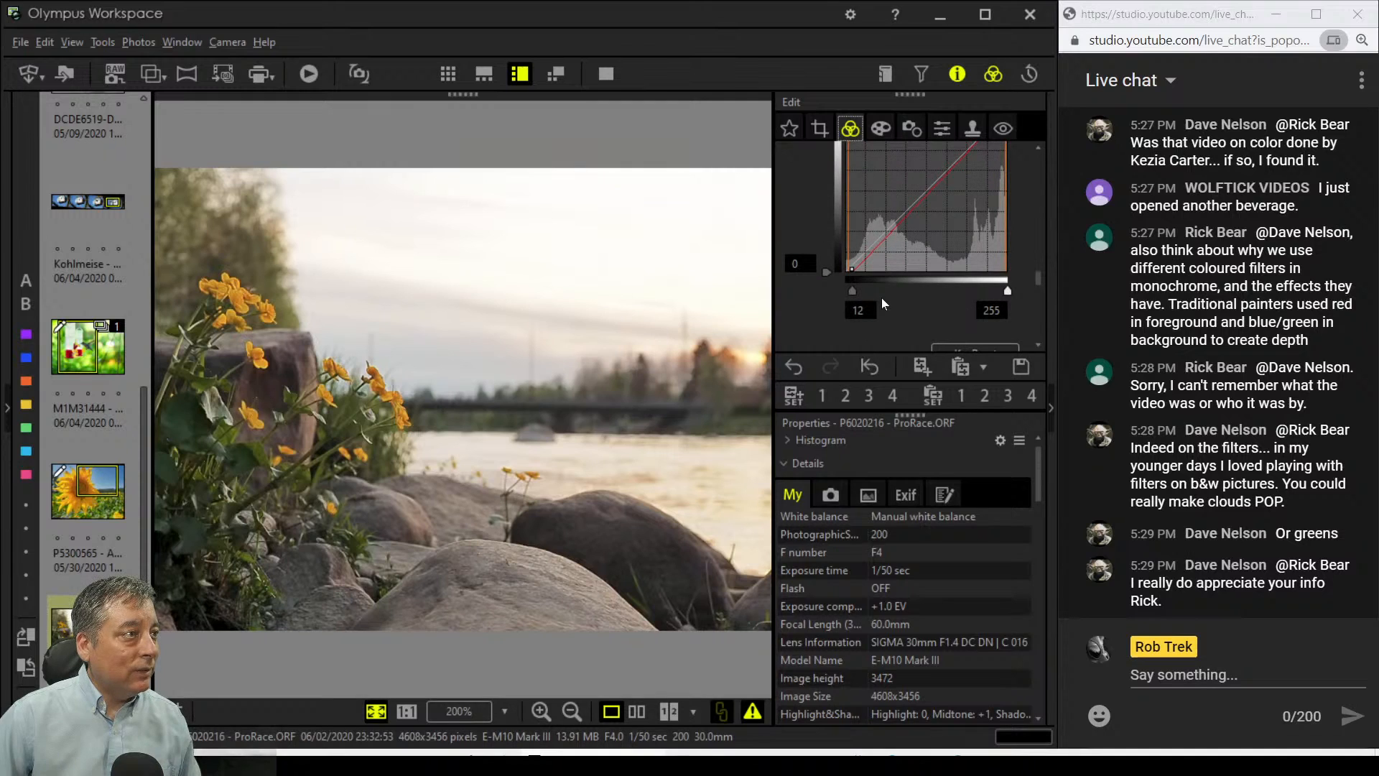
{"action": "scroll", "coordinate": [883, 303], "scroll_direction": "up", "scroll_amount": 6}
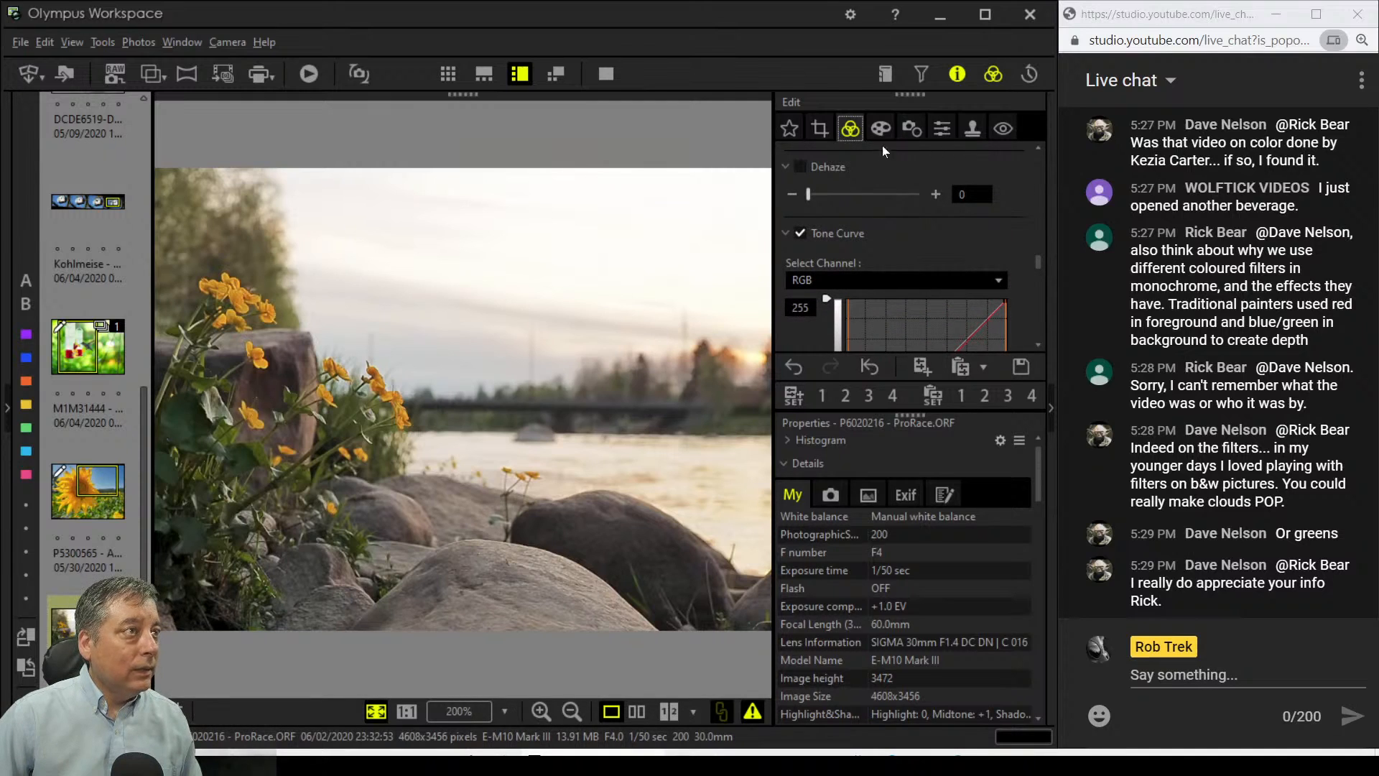
Step: Crop to 16:9 and tighten the bottom-left corner for a 4338 × 2439 frame
{"action": "left_click", "coordinate": [822, 133]}
{"action": "left_click", "coordinate": [852, 230]}
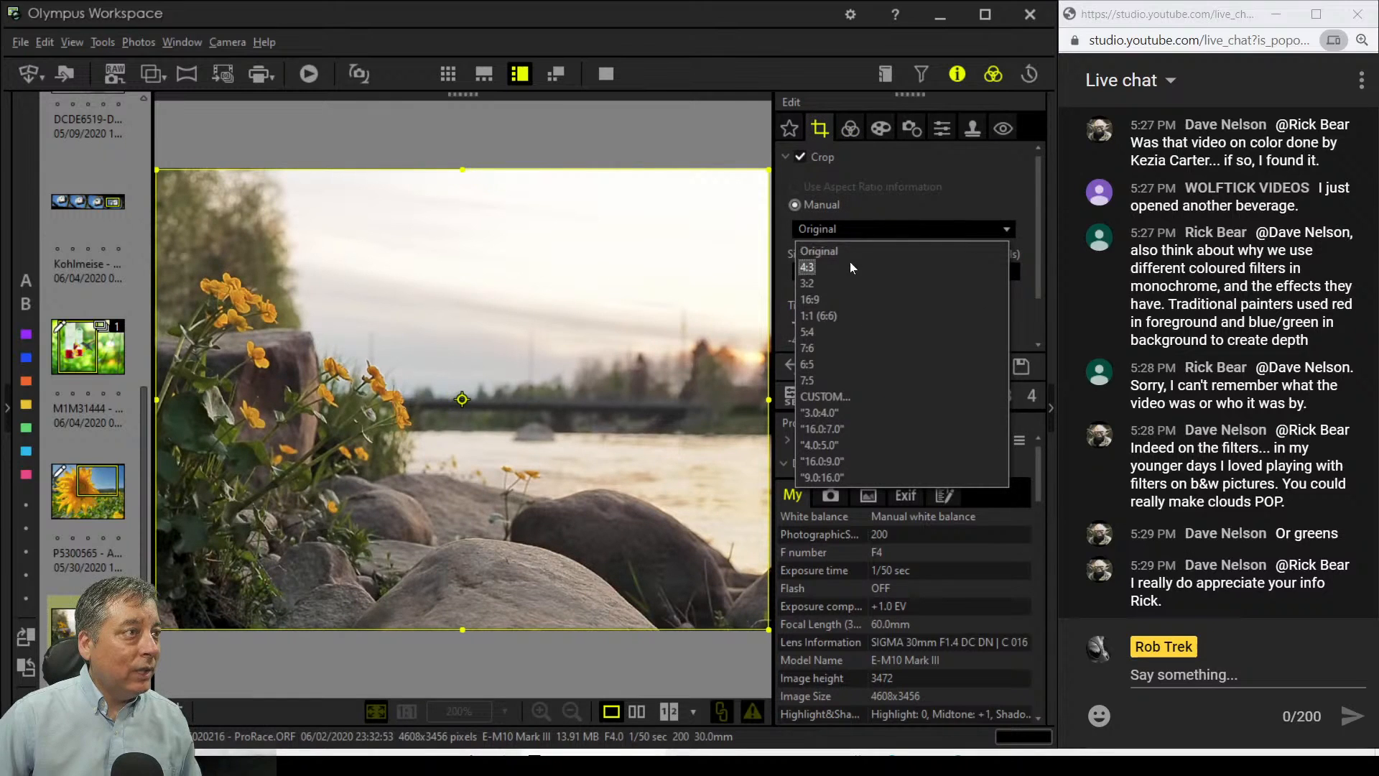
{"action": "left_click", "coordinate": [849, 302]}
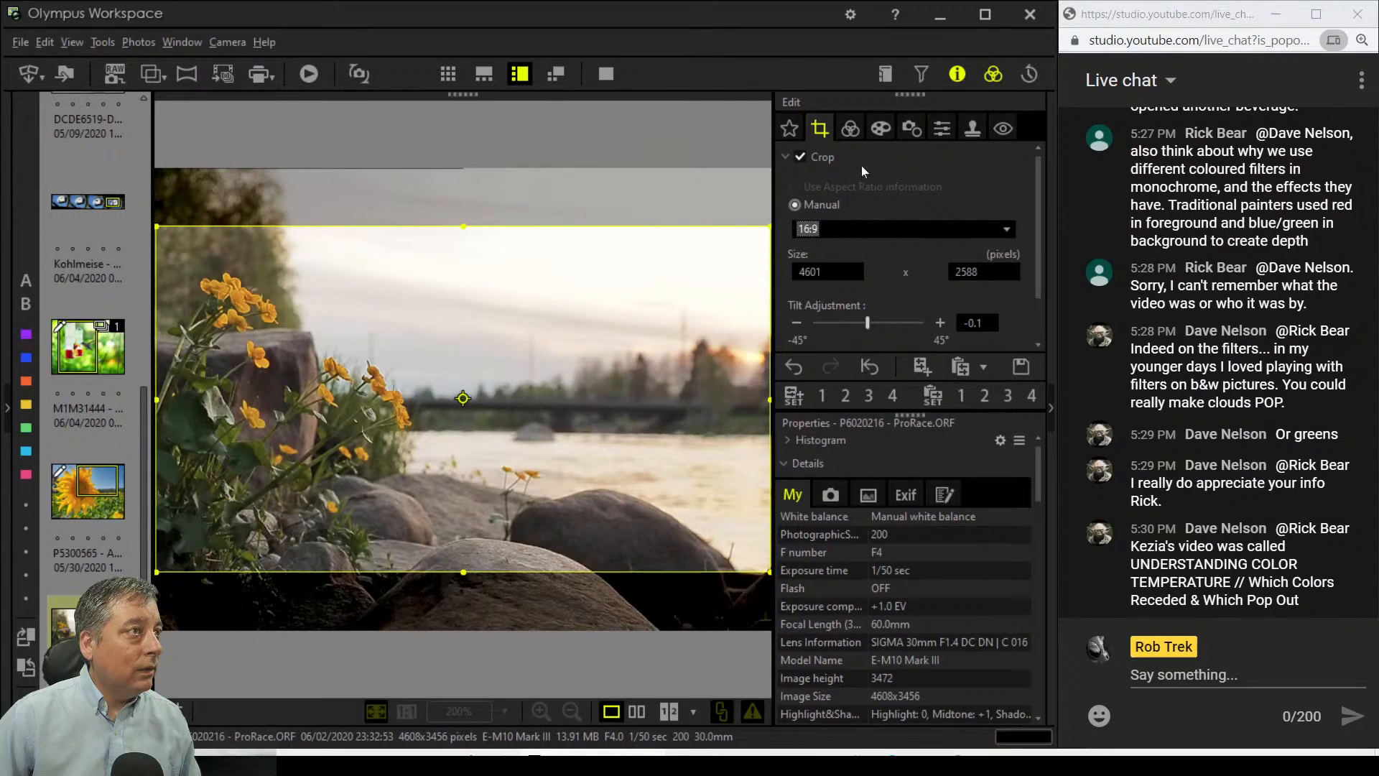
{"action": "left_click", "coordinate": [856, 135]}
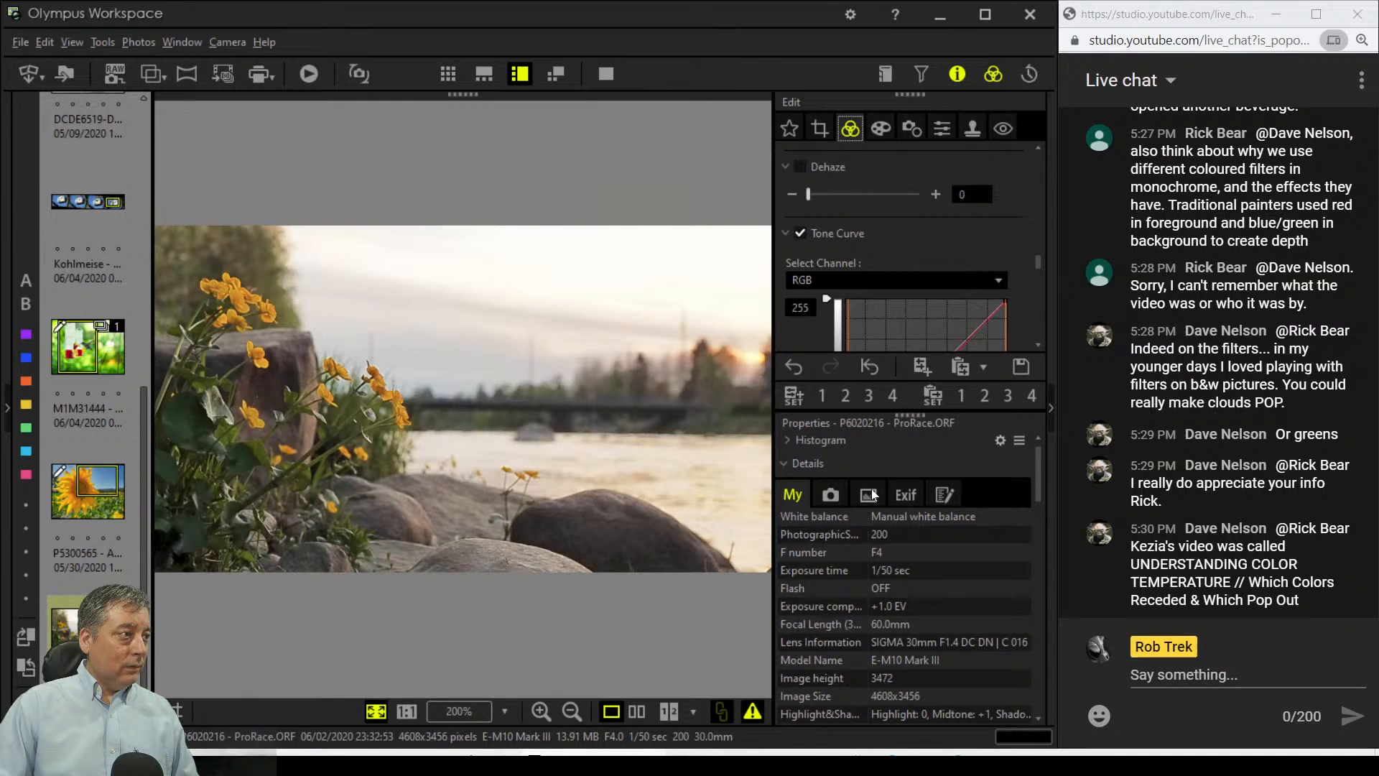
{"action": "left_click", "coordinate": [820, 129]}
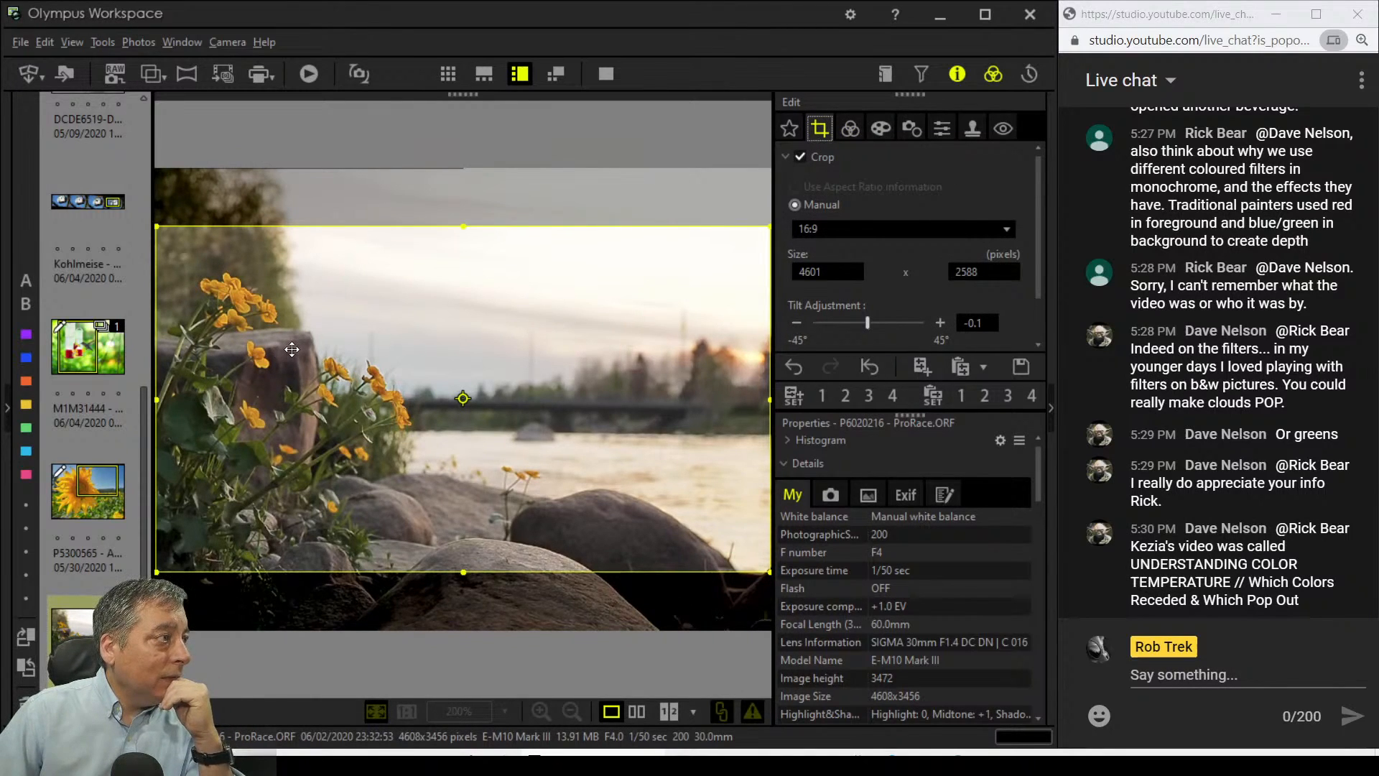
{"action": "left_click_drag", "start_coordinate": [158, 572], "coordinate": [191, 553]}
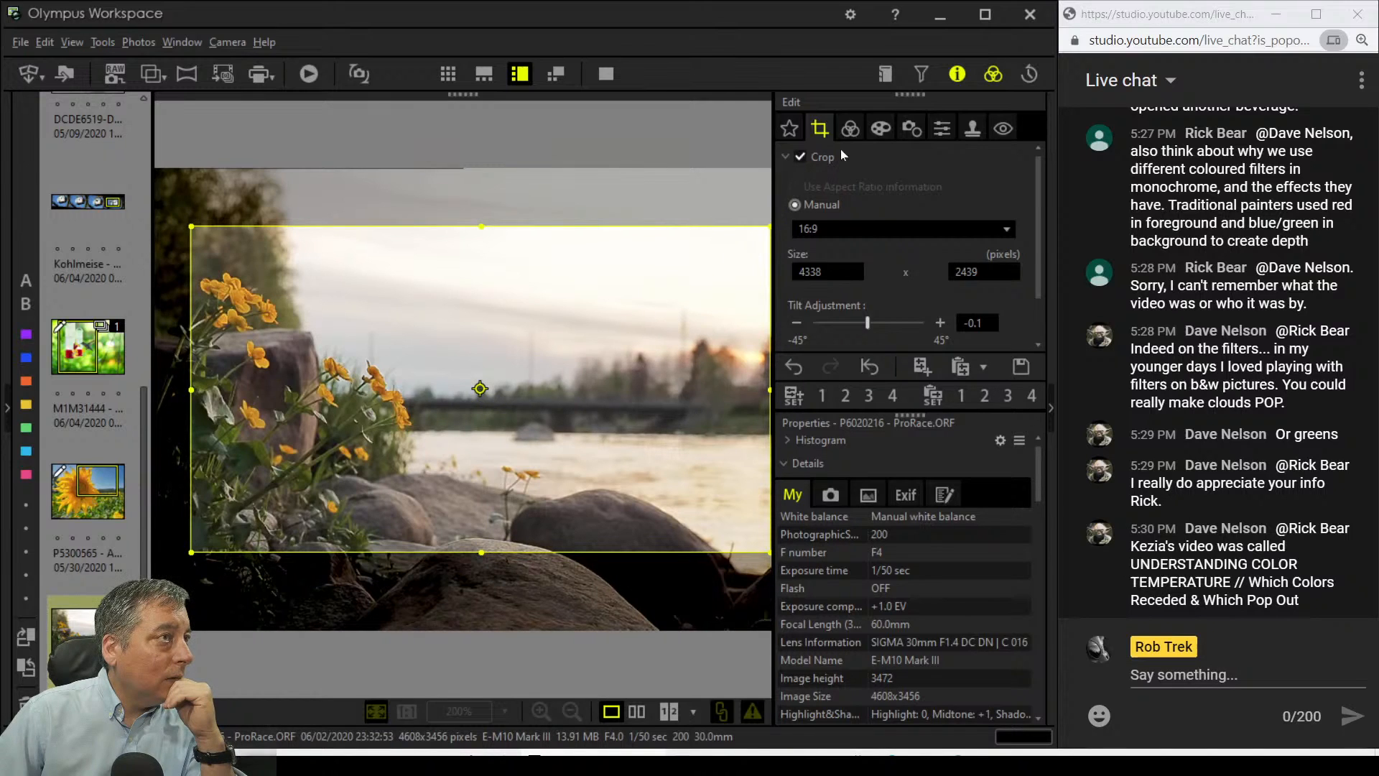
{"action": "left_click", "coordinate": [851, 129]}
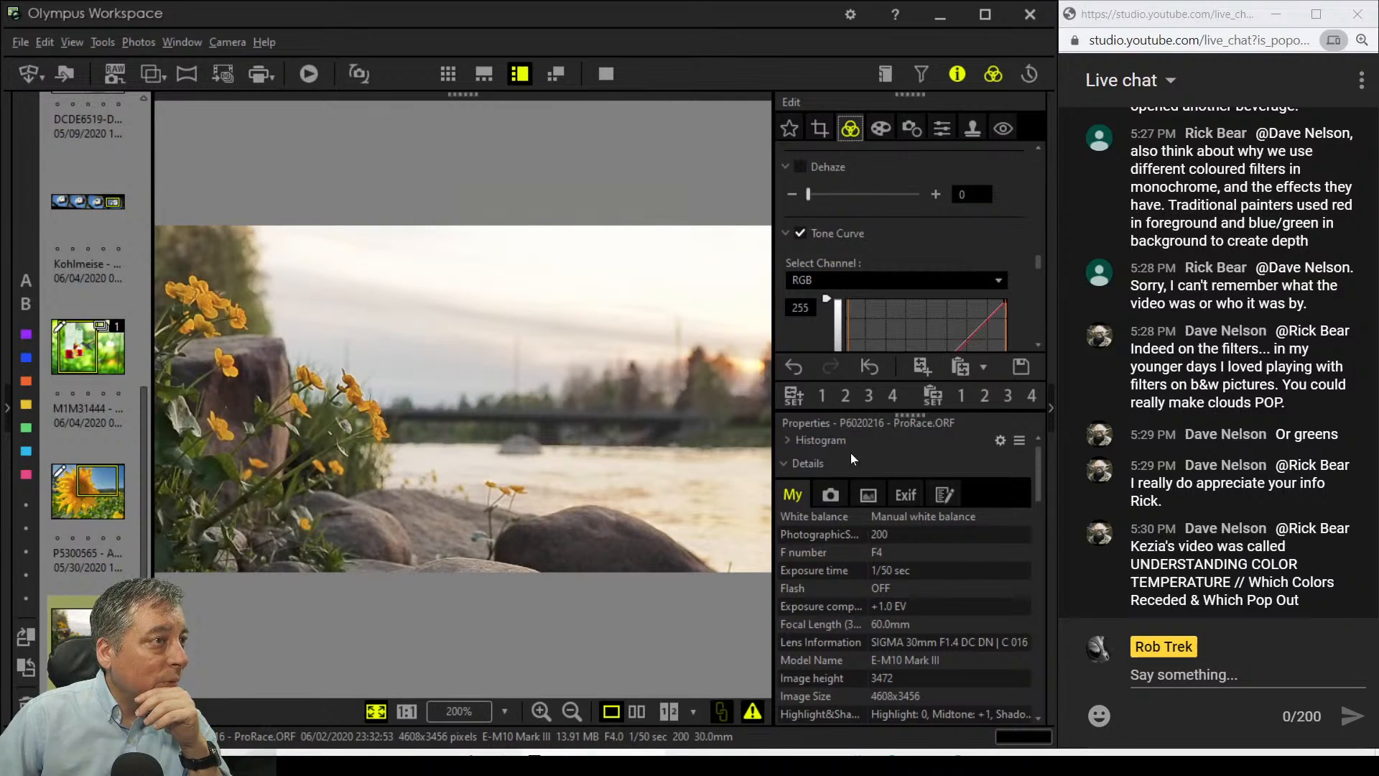
Step: Turn on contrast at 0.4 and raise saturation to 0.6
{"action": "scroll", "coordinate": [1041, 336], "scroll_direction": "down", "scroll_amount": 3}
{"action": "scroll", "coordinate": [1040, 331], "scroll_direction": "down", "scroll_amount": 5}
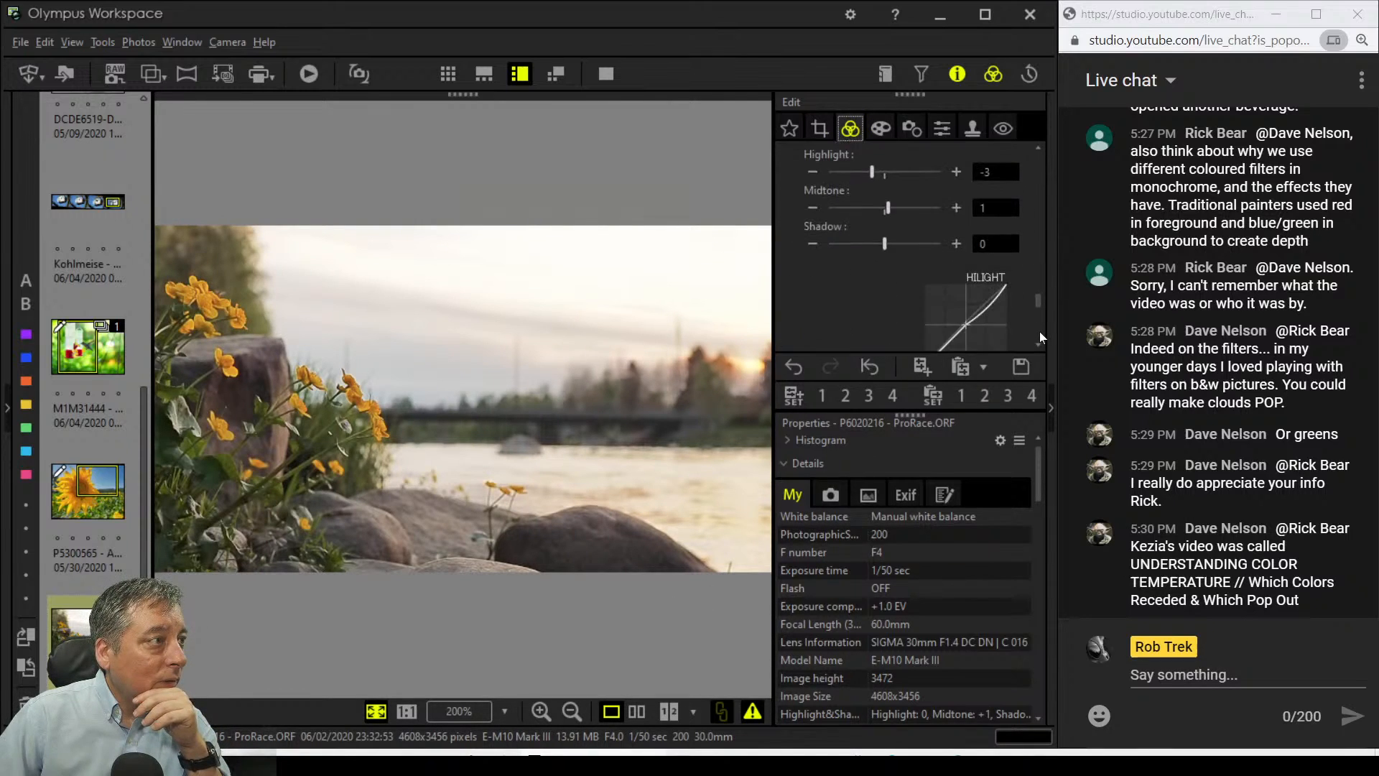
{"action": "scroll", "coordinate": [1038, 330], "scroll_direction": "down", "scroll_amount": 1}
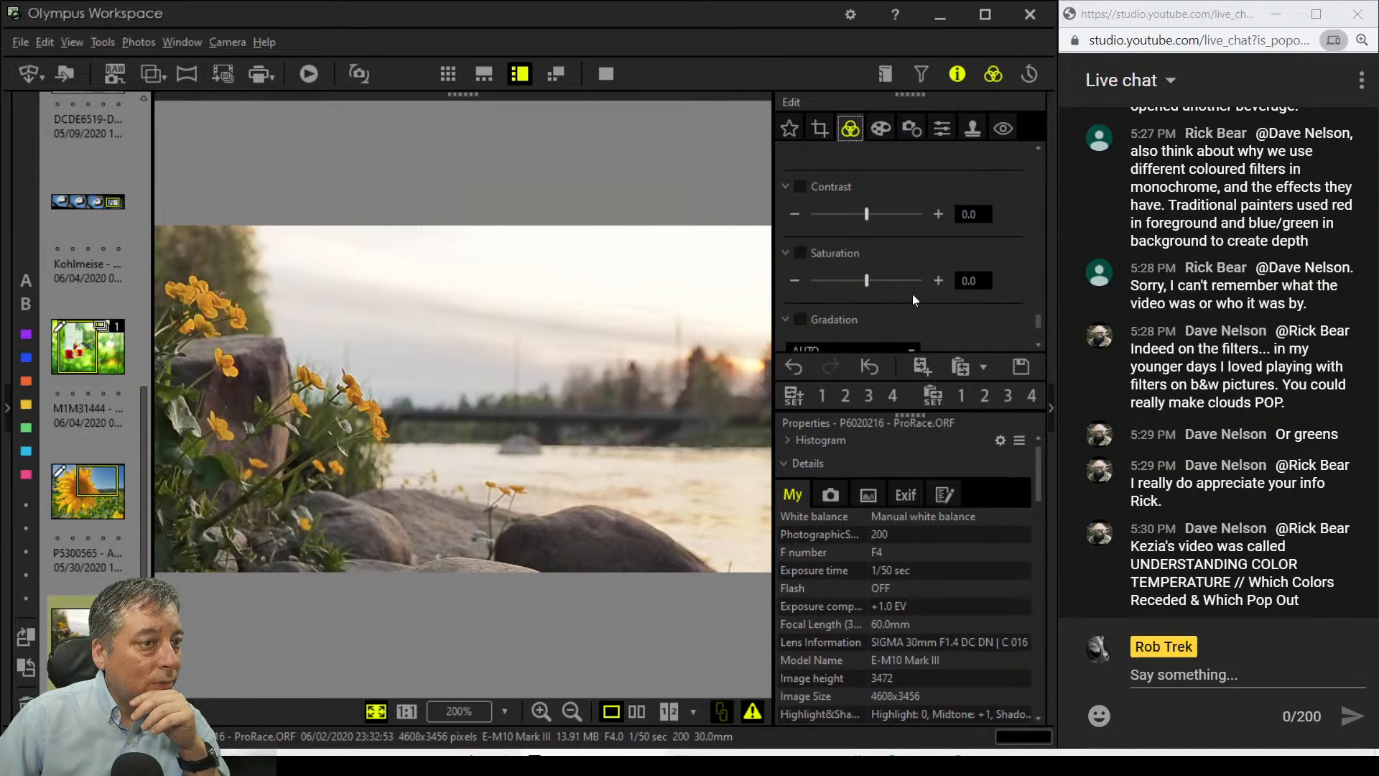
{"action": "left_click", "coordinate": [875, 282]}
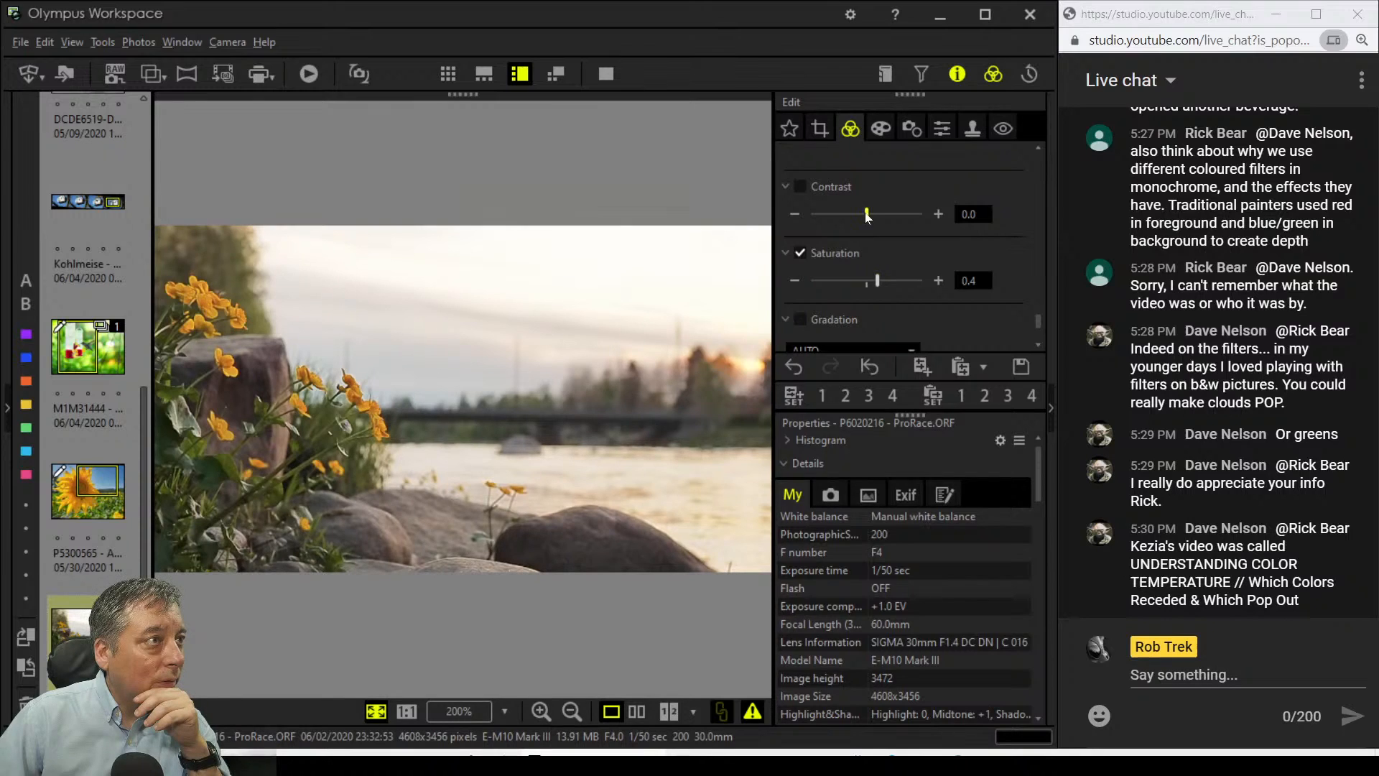
{"action": "left_click_drag", "start_coordinate": [867, 215], "coordinate": [872, 215]}
{"action": "left_click", "coordinate": [876, 215]}
{"action": "left_click", "coordinate": [883, 284]}
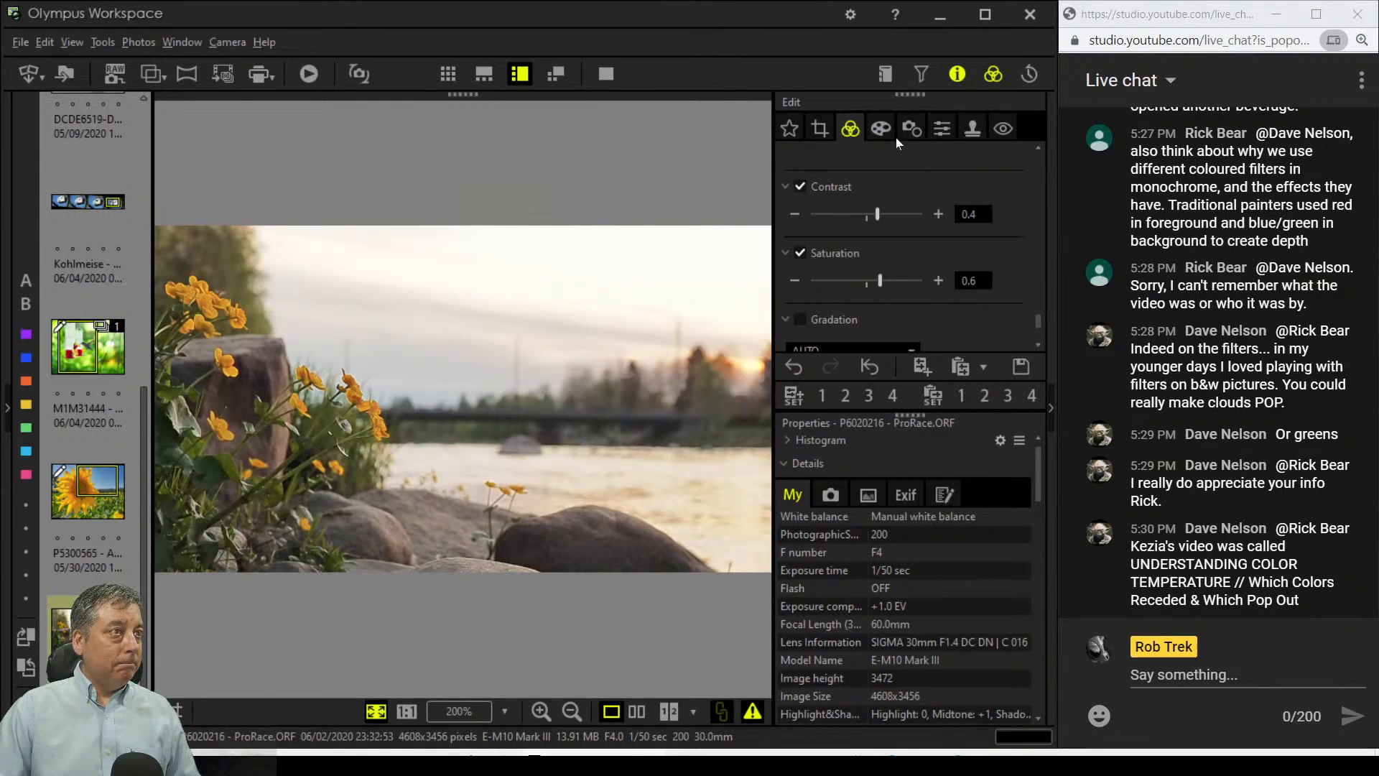
Step: Preview the Pop Art, Pop Art II and Instant Film art filters, settling on Pop Art II
{"action": "left_click", "coordinate": [879, 129]}
{"action": "left_click", "coordinate": [927, 184]}
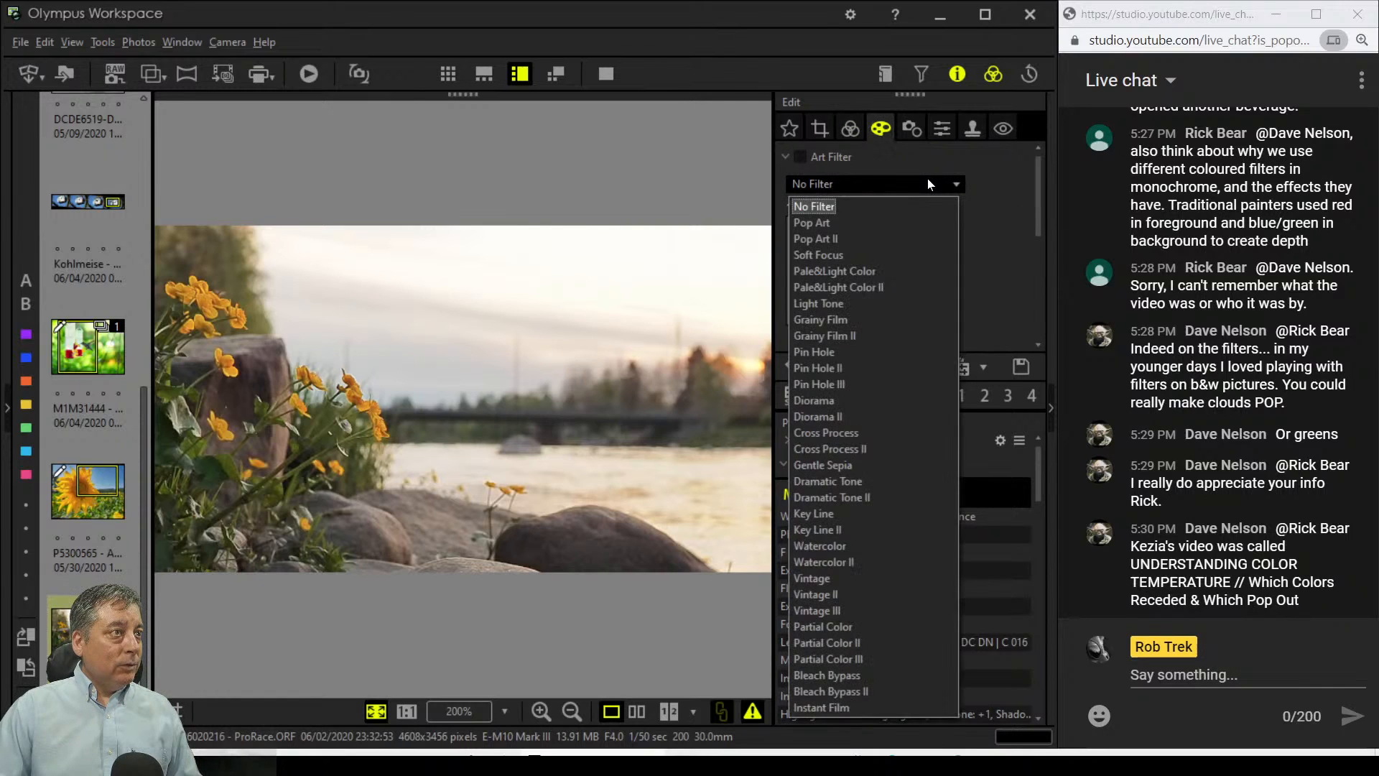
{"action": "left_click", "coordinate": [917, 222]}
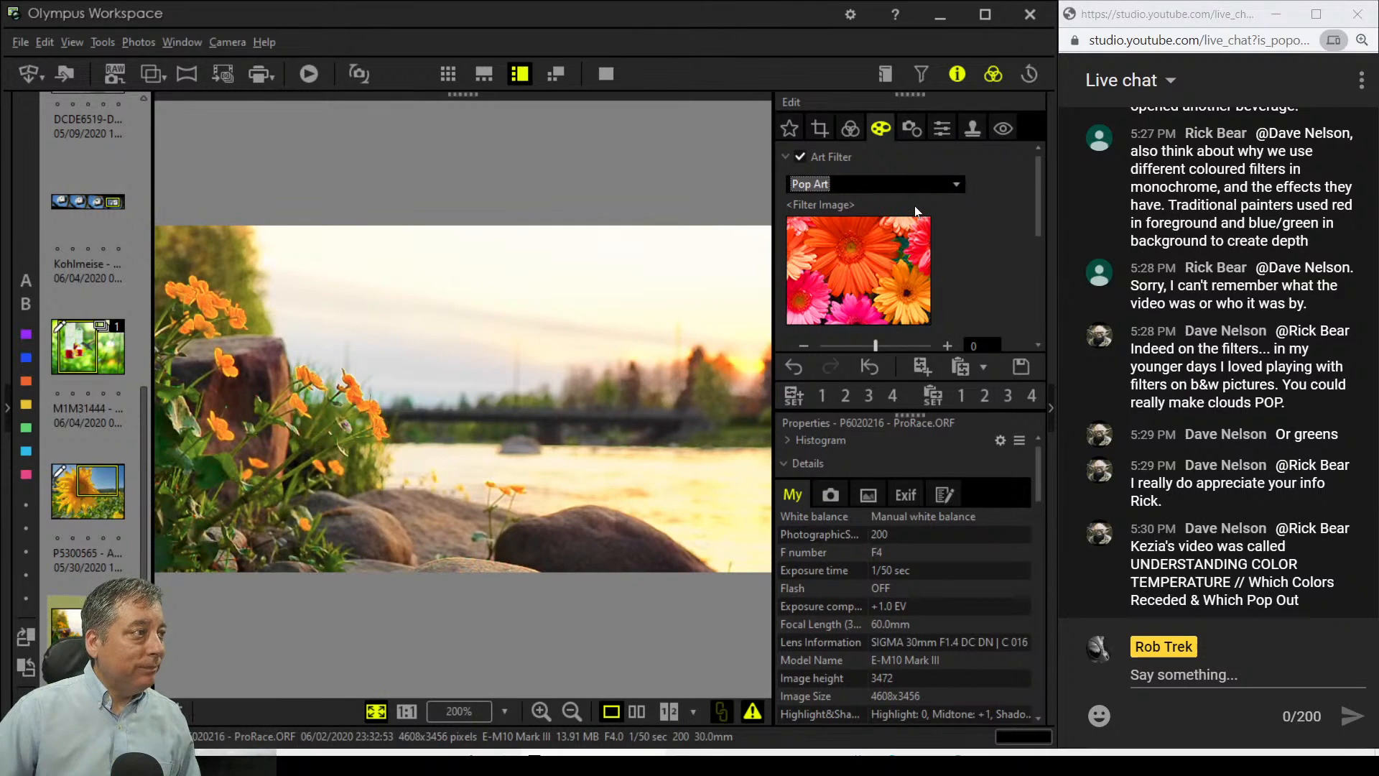
{"action": "left_click", "coordinate": [913, 188]}
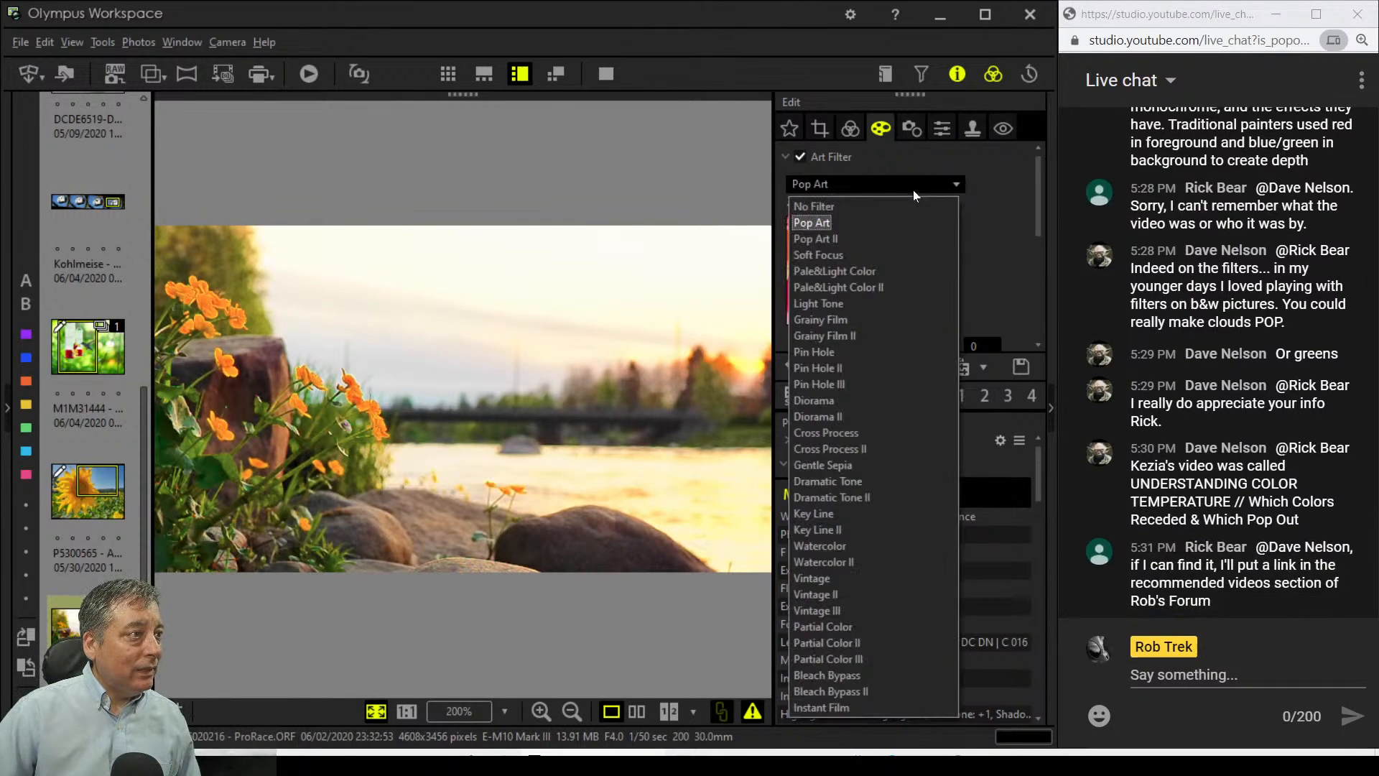
{"action": "left_click", "coordinate": [891, 236]}
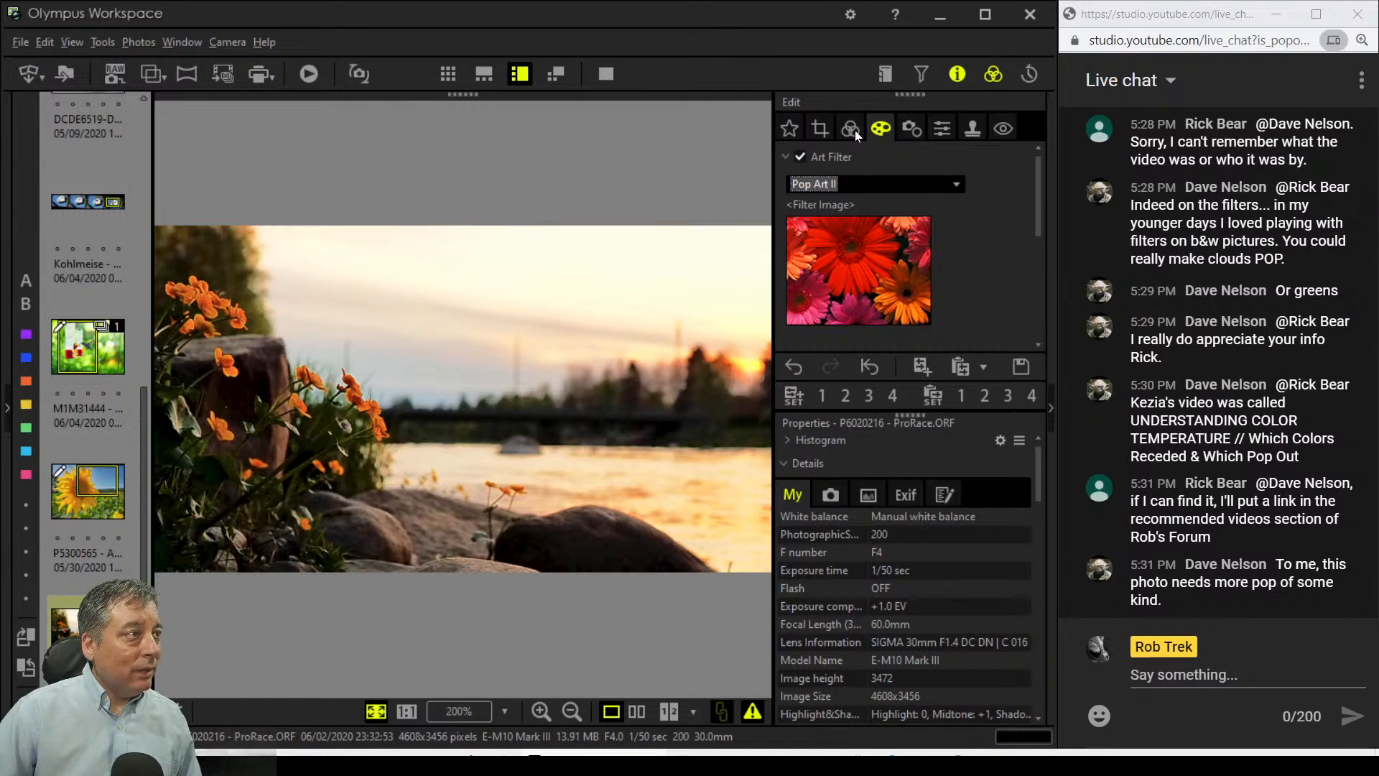
{"action": "left_click", "coordinate": [877, 187]}
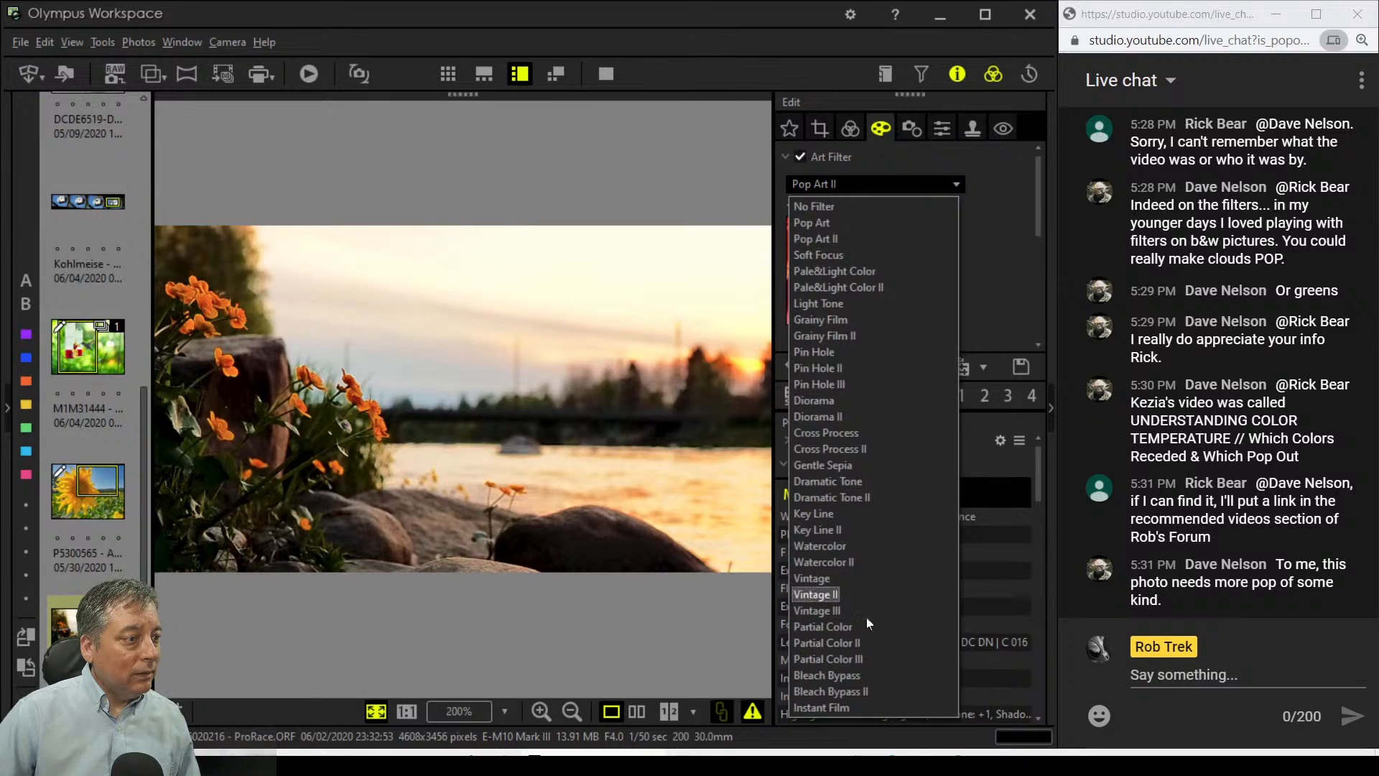
{"action": "left_click", "coordinate": [872, 706]}
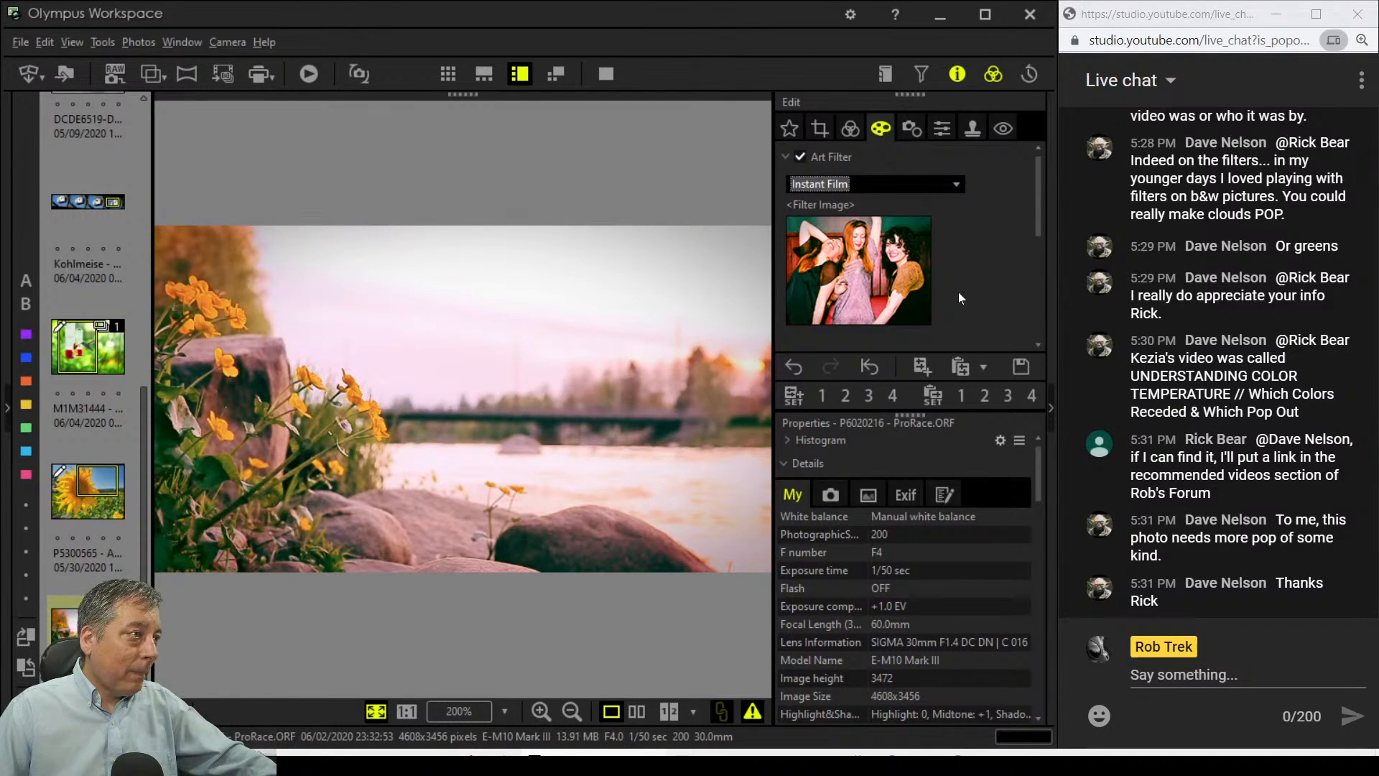
{"action": "left_click", "coordinate": [926, 184]}
{"action": "left_click", "coordinate": [833, 222]}
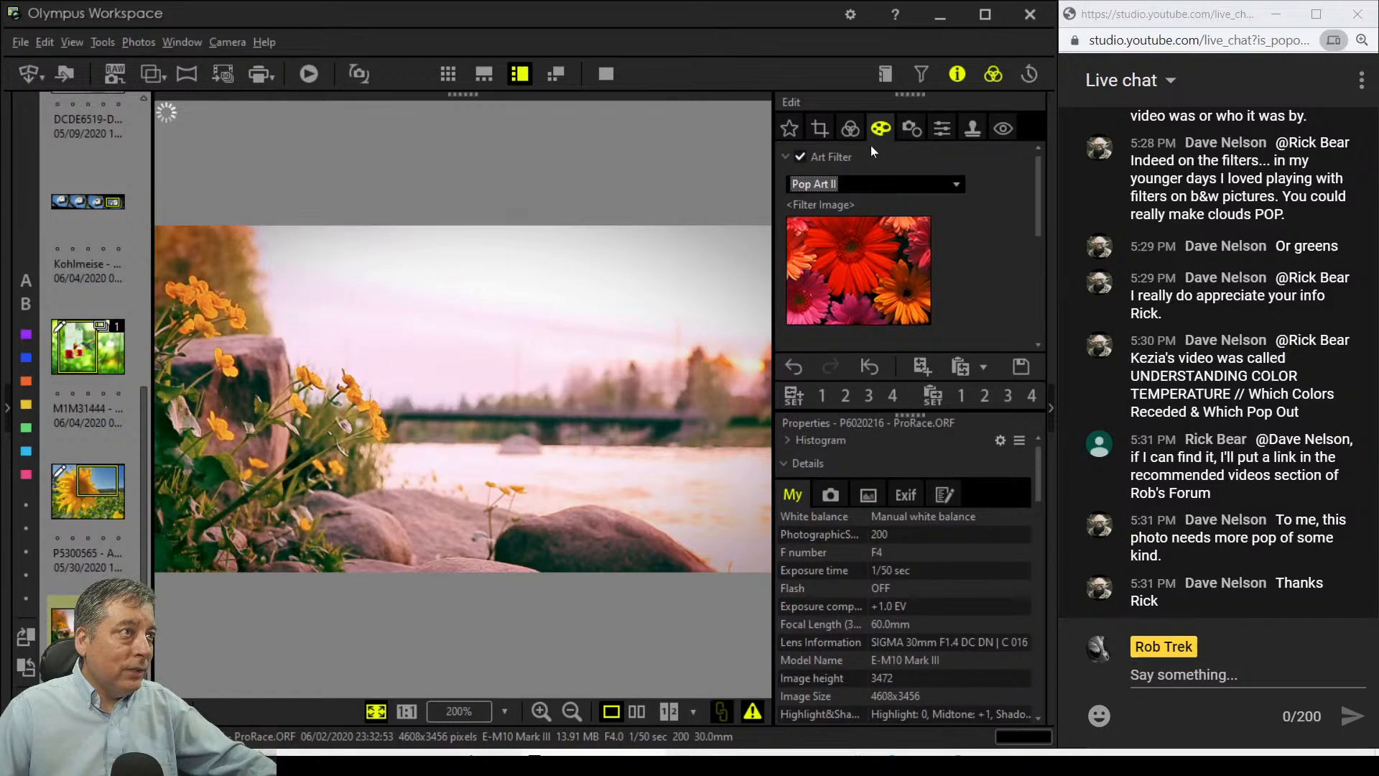
{"action": "left_click", "coordinate": [850, 128]}
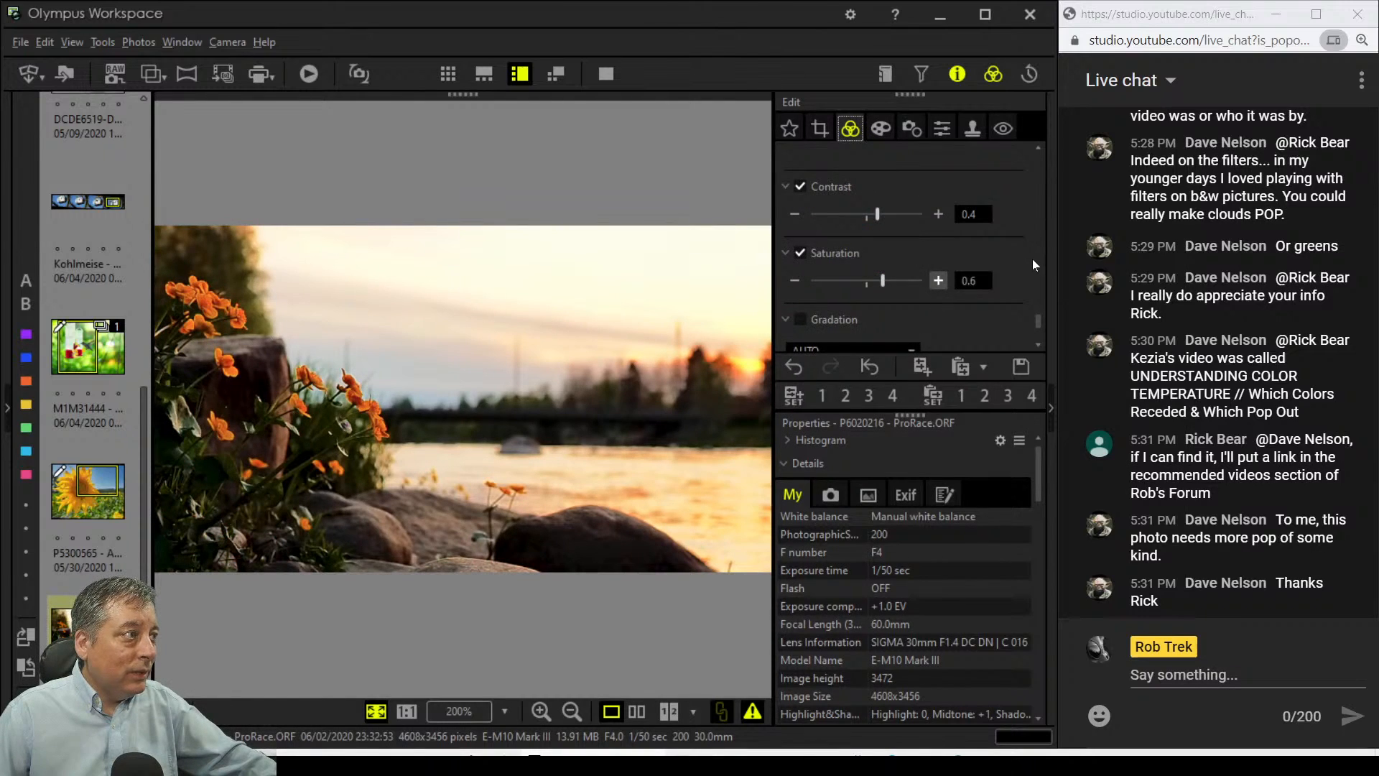
Step: Turn on AUTO gradation and ease contrast back to 0.2
{"action": "scroll", "coordinate": [1032, 264], "scroll_direction": "down", "scroll_amount": 1}
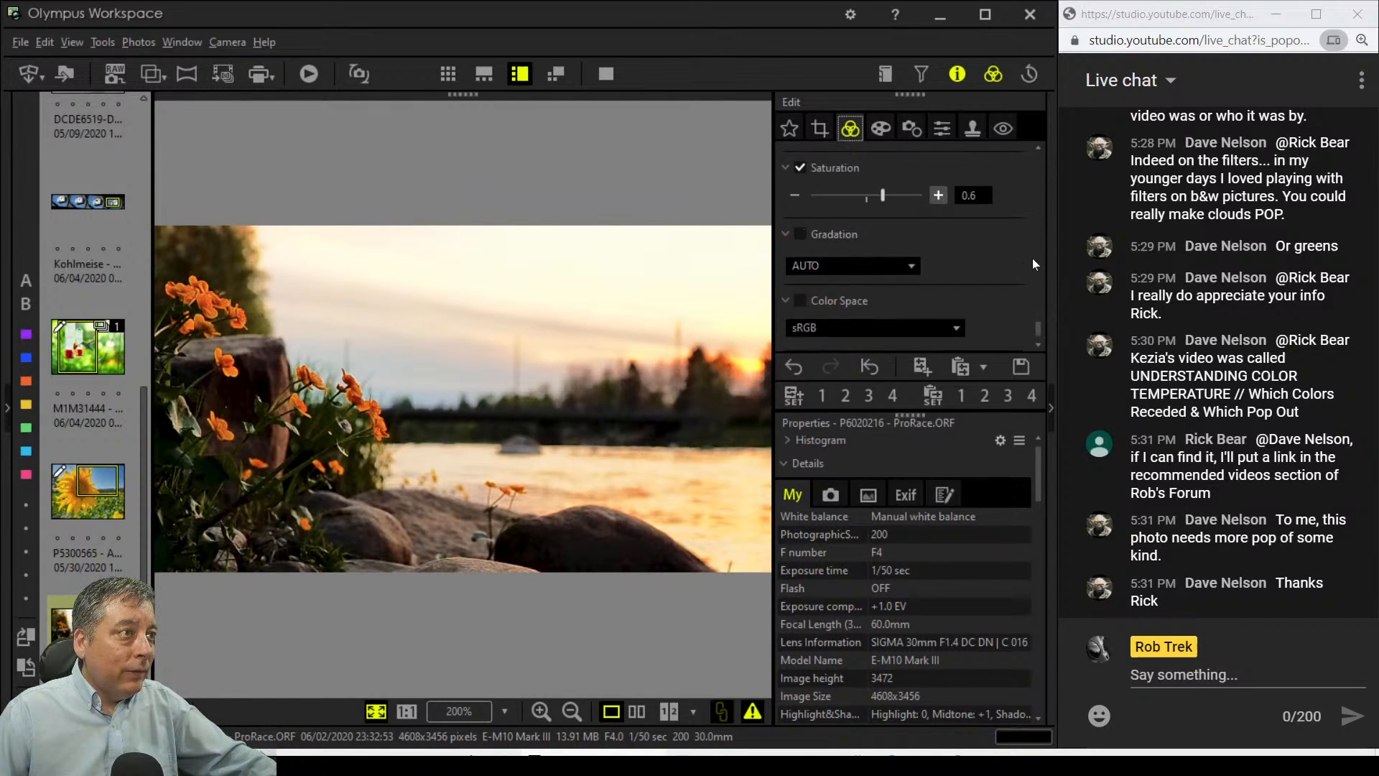
{"action": "left_click", "coordinate": [801, 234]}
{"action": "left_click", "coordinate": [825, 265]}
{"action": "left_click", "coordinate": [825, 265]}
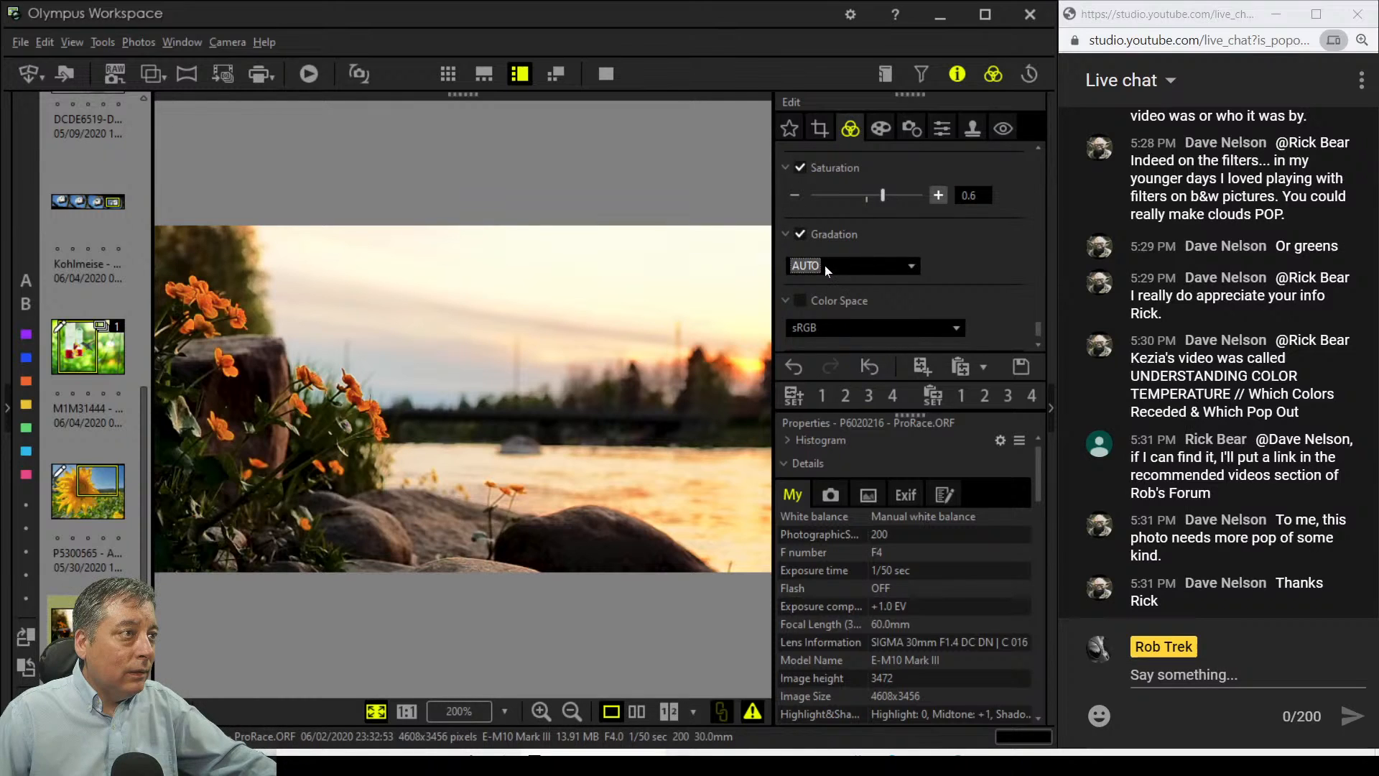
{"action": "scroll", "coordinate": [967, 256], "scroll_direction": "up", "scroll_amount": 1}
{"action": "scroll", "coordinate": [971, 256], "scroll_direction": "up", "scroll_amount": 2}
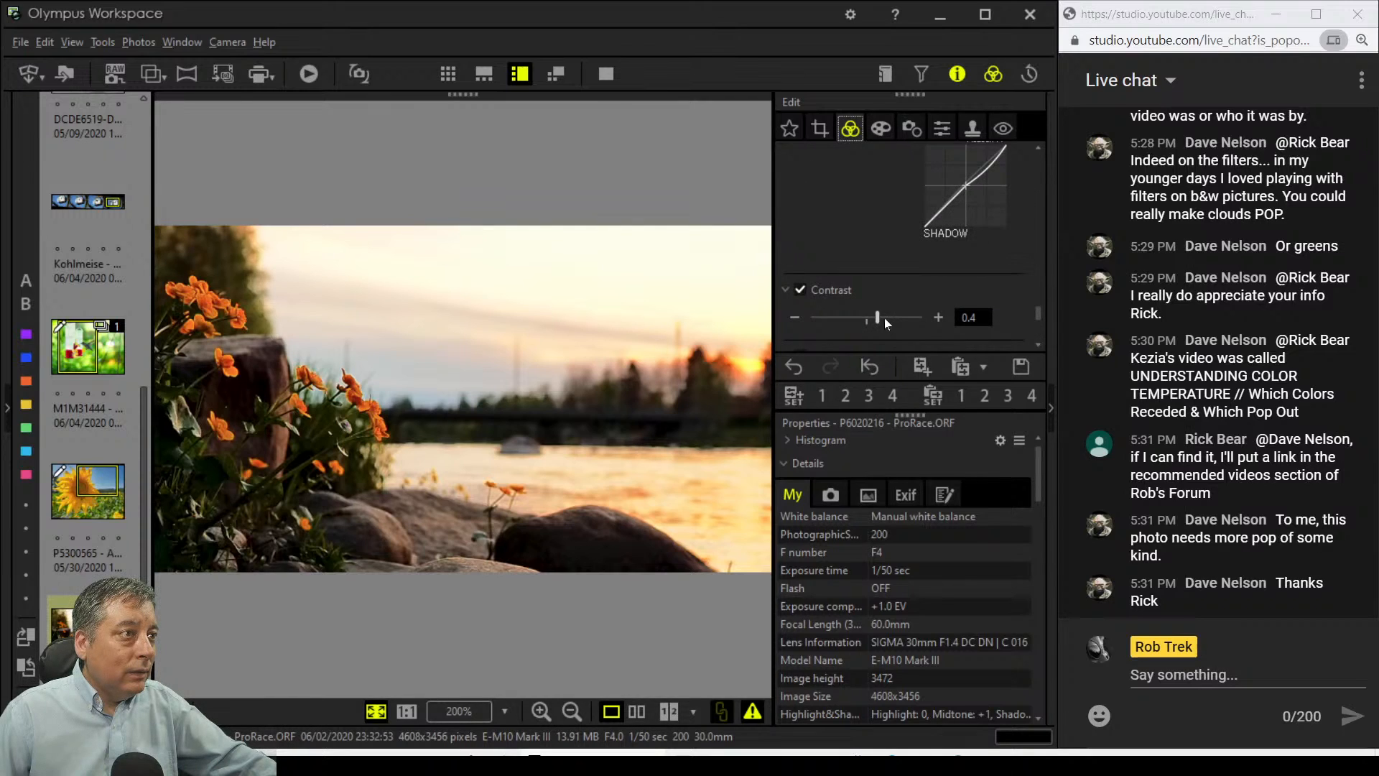
{"action": "left_click_drag", "start_coordinate": [877, 317], "coordinate": [874, 317]}
Step: Set highlights to 0, midtones to 2 and shadows to 6
{"action": "scroll", "coordinate": [997, 290], "scroll_direction": "up", "scroll_amount": 3}
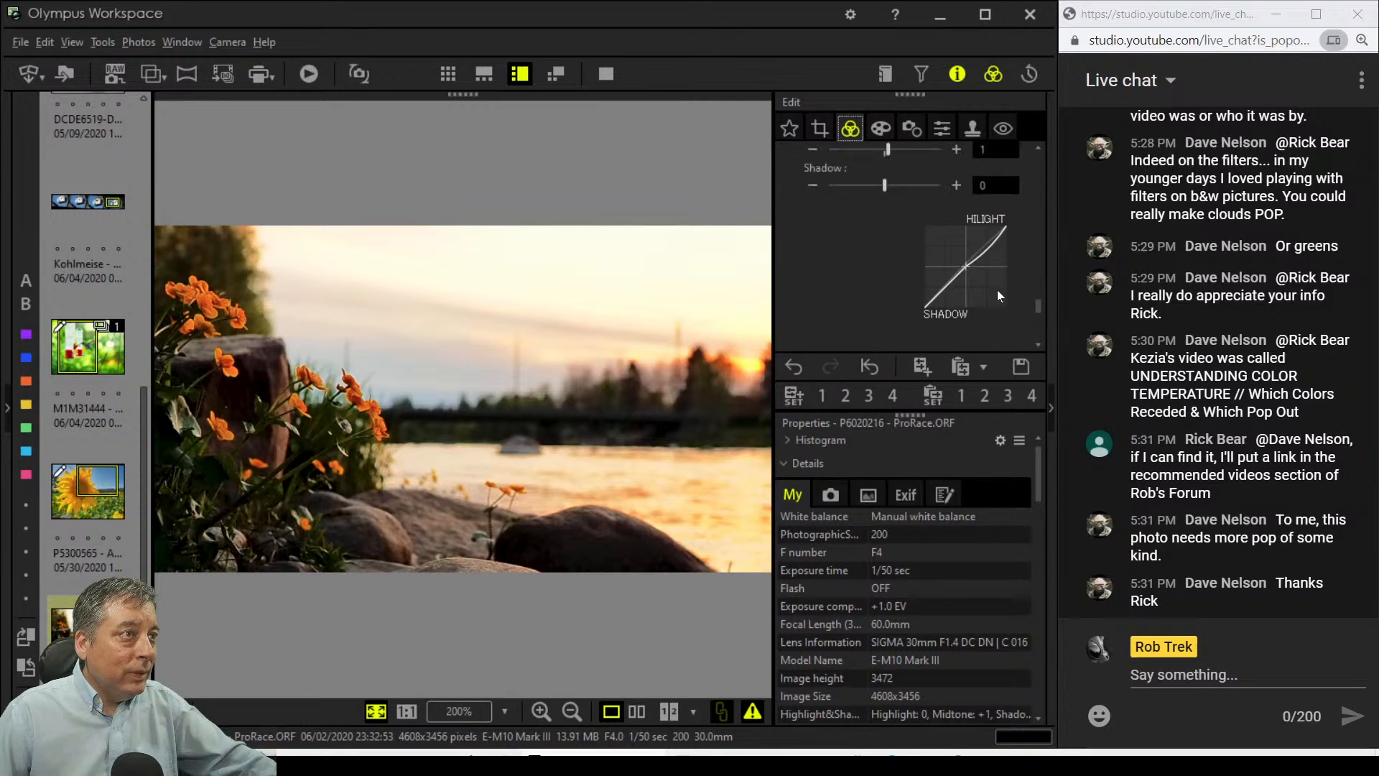
{"action": "left_click", "coordinate": [956, 293]}
{"action": "left_click", "coordinate": [956, 293]}
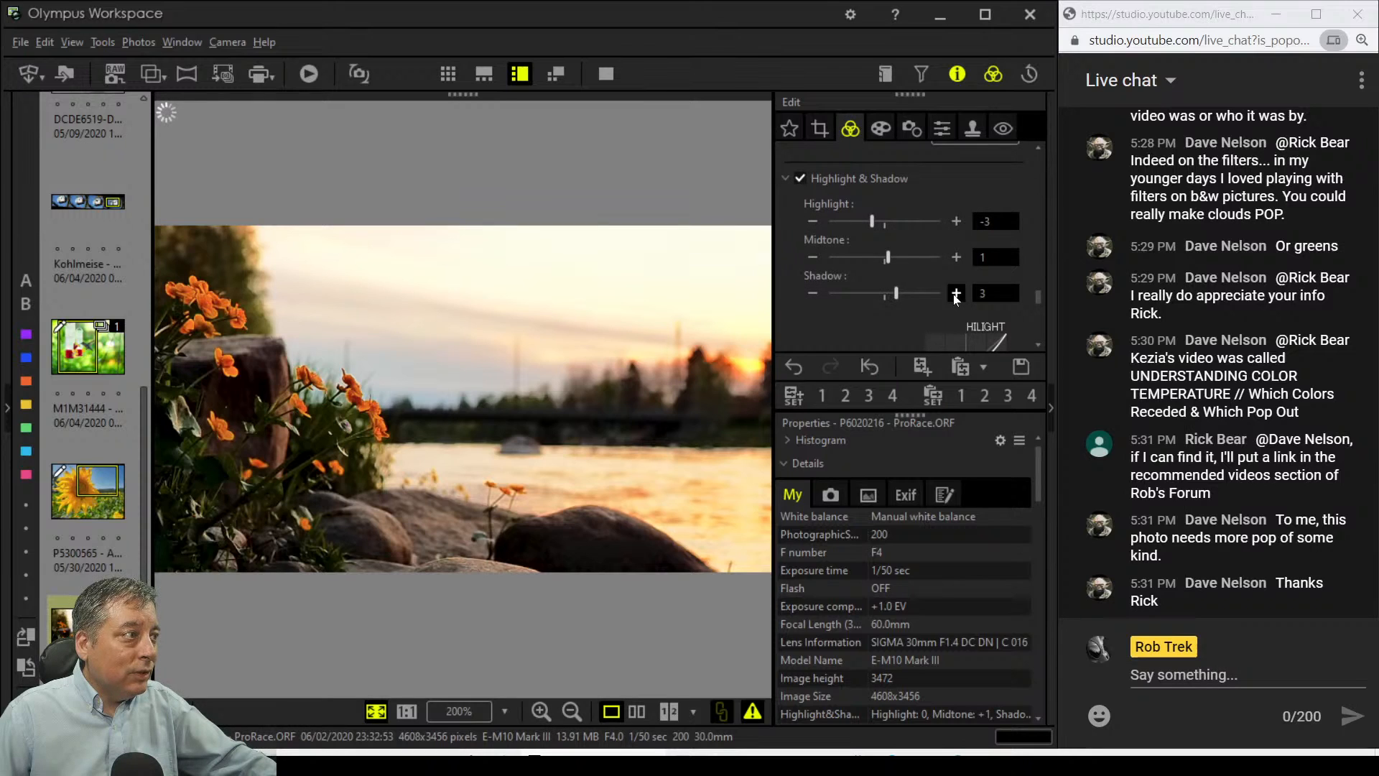
{"action": "left_click", "coordinate": [956, 293]}
{"action": "left_click", "coordinate": [955, 293]}
{"action": "left_click", "coordinate": [955, 293]}
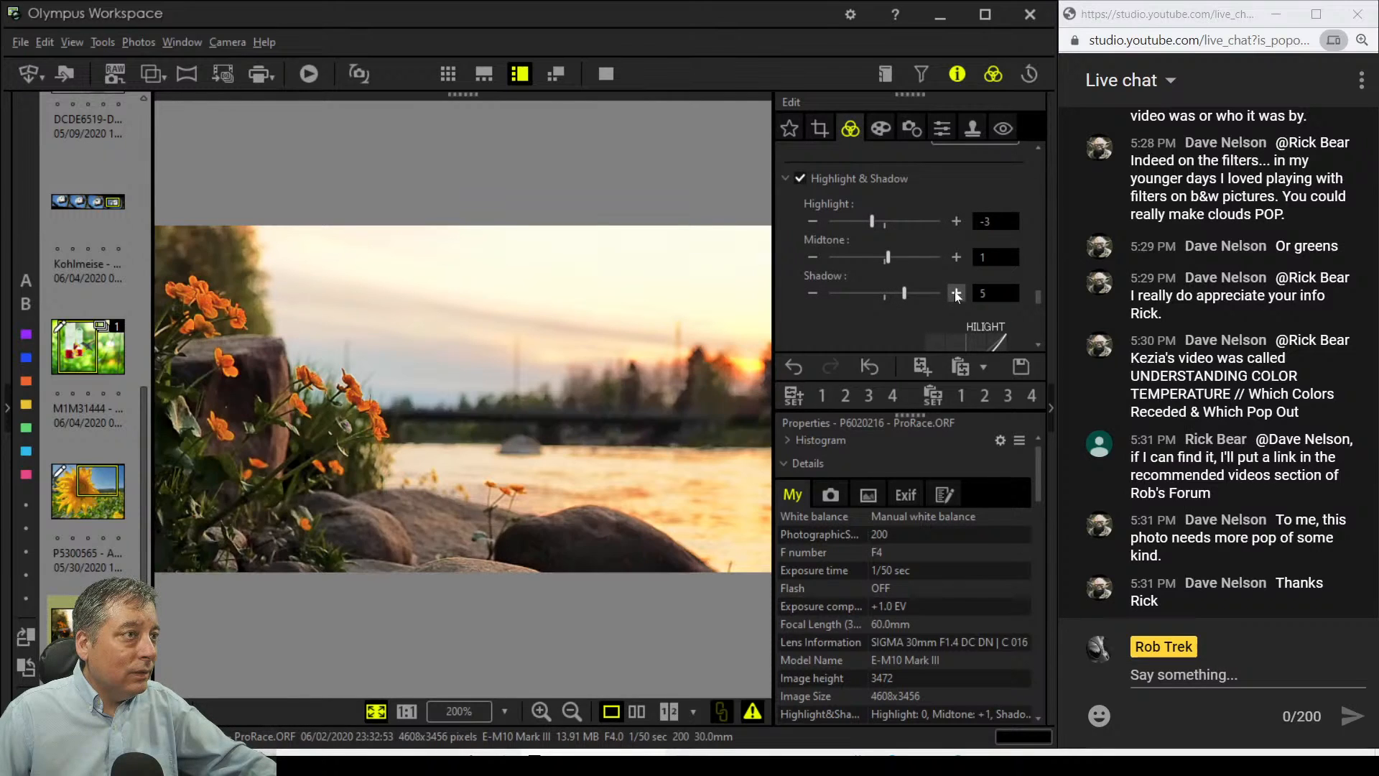
{"action": "left_click_drag", "start_coordinate": [877, 223], "coordinate": [883, 222]}
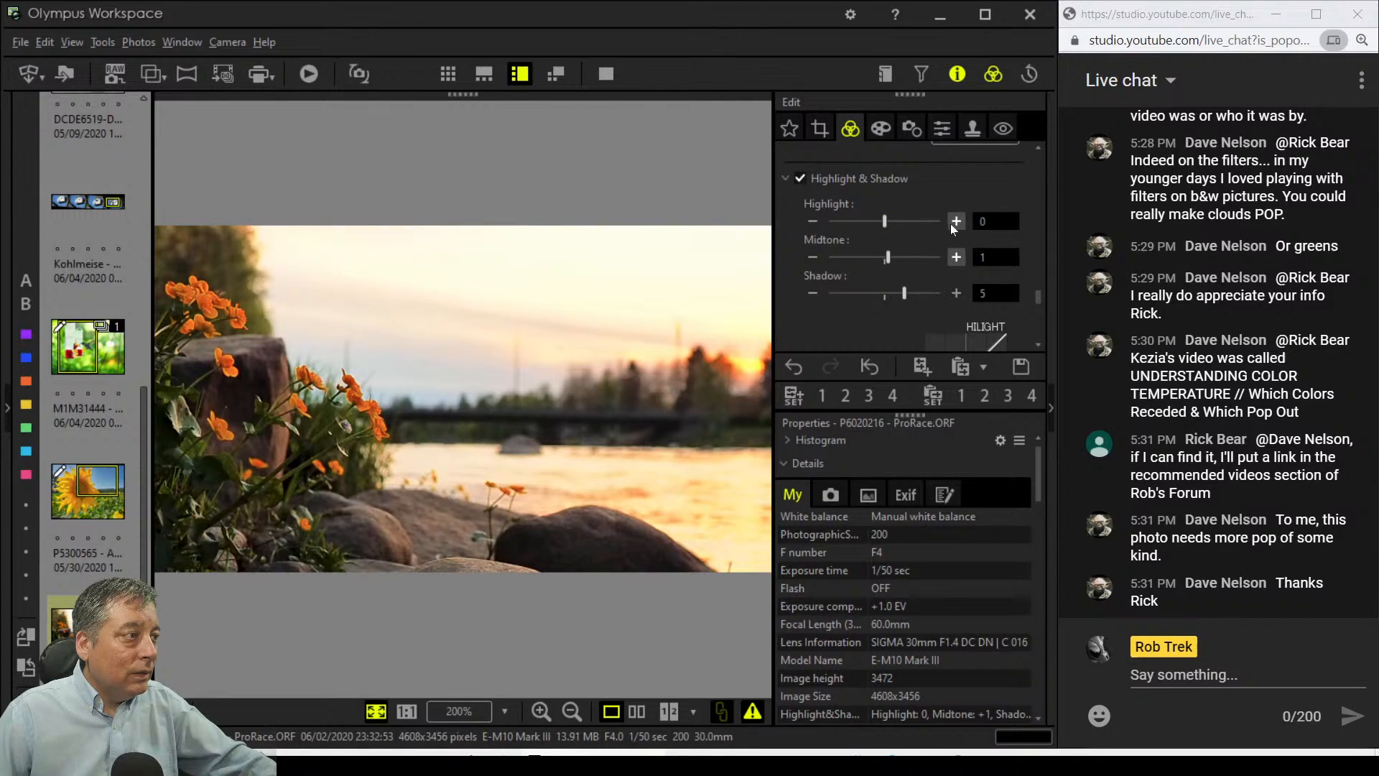
{"action": "left_click_drag", "start_coordinate": [891, 253], "coordinate": [909, 293]}
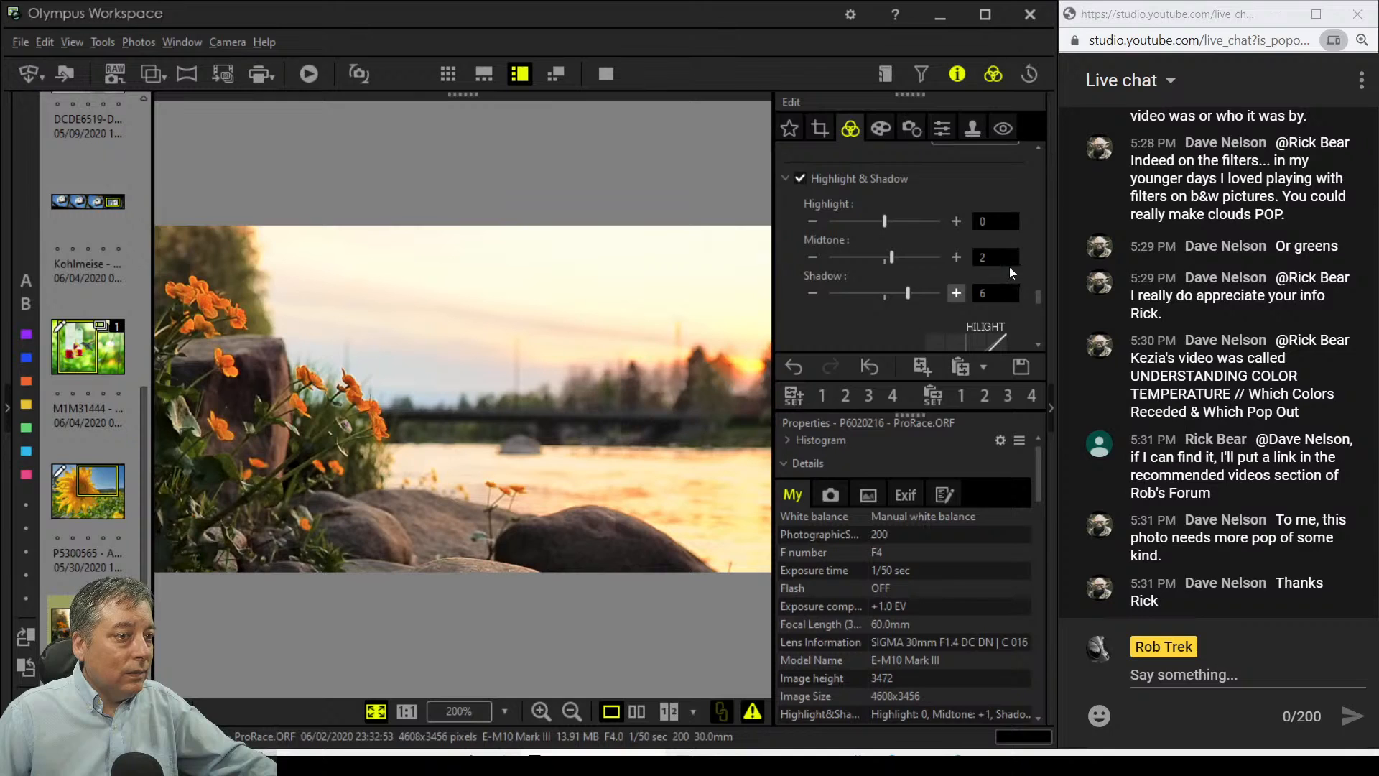
{"action": "scroll", "coordinate": [1009, 265], "scroll_direction": "up", "scroll_amount": 3}
{"action": "scroll", "coordinate": [1015, 261], "scroll_direction": "up", "scroll_amount": 2}
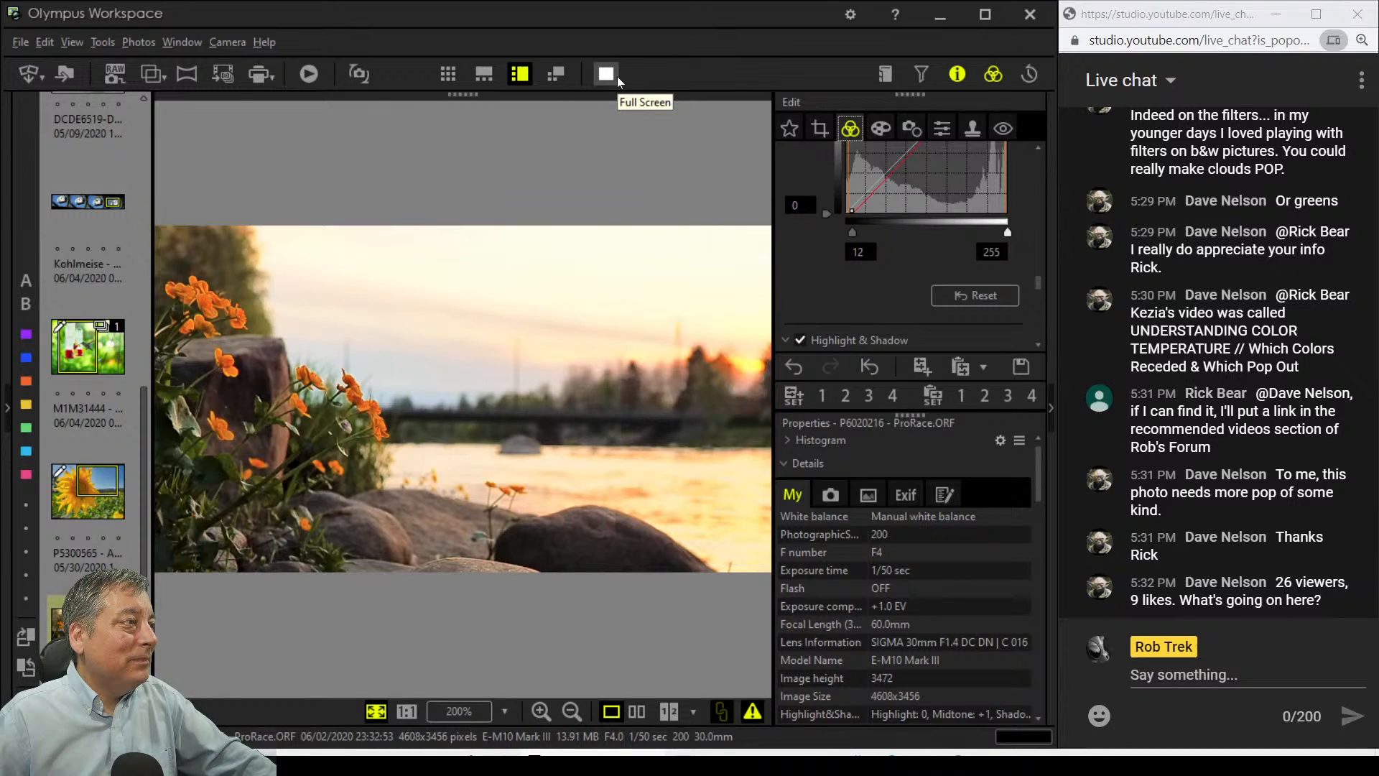
Step: Compare the original and edited photos side by side full screen, briefly viewing the edit alone
{"action": "left_click", "coordinate": [636, 711]}
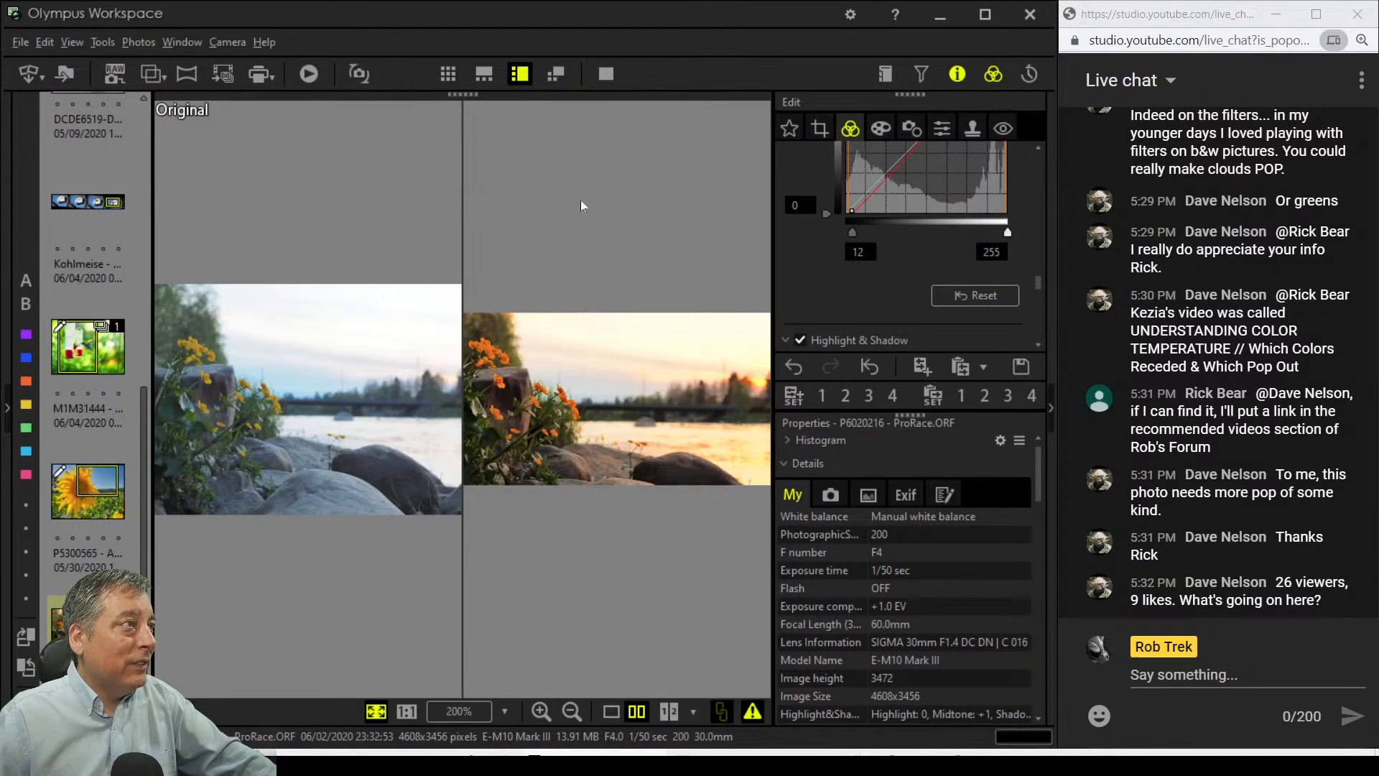
{"action": "left_click", "coordinate": [602, 80]}
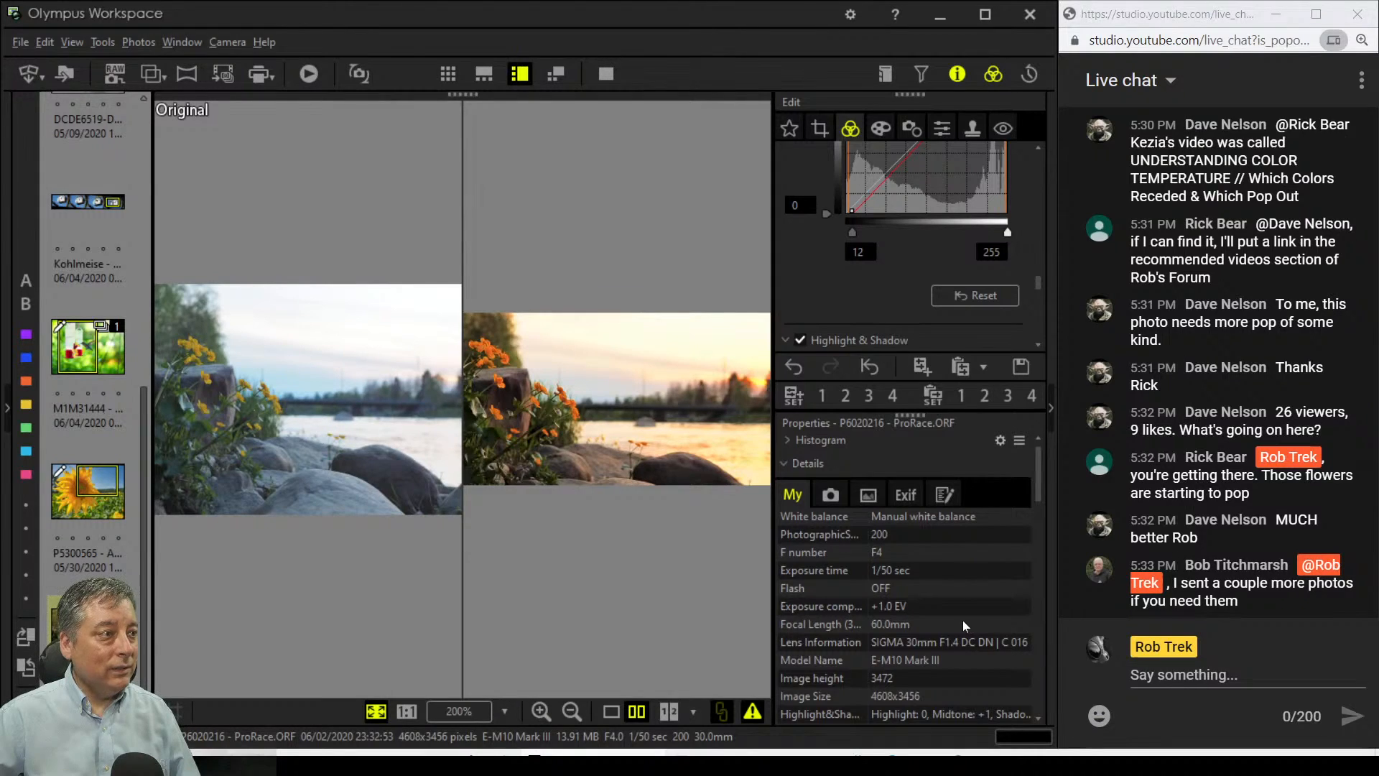
{"action": "left_click", "coordinate": [612, 711]}
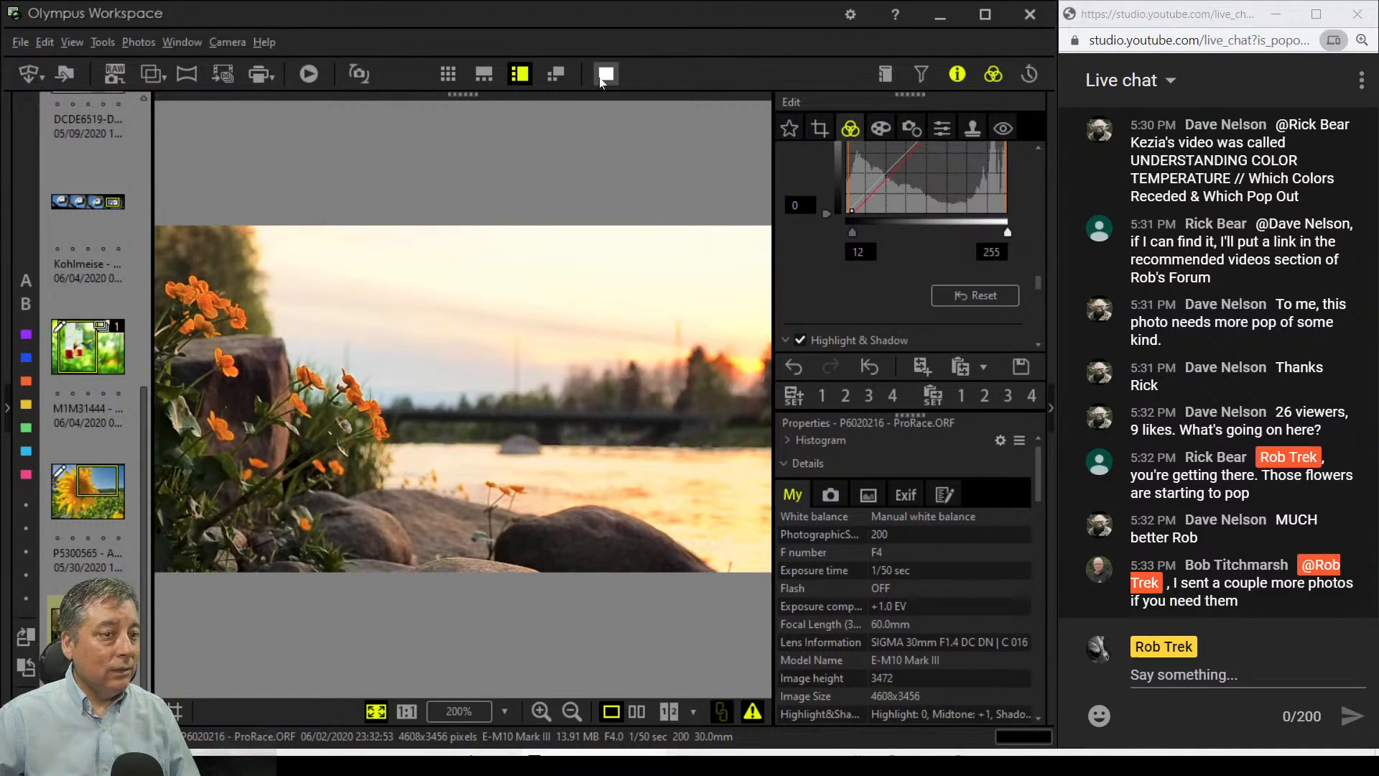
{"action": "left_click", "coordinate": [603, 77]}
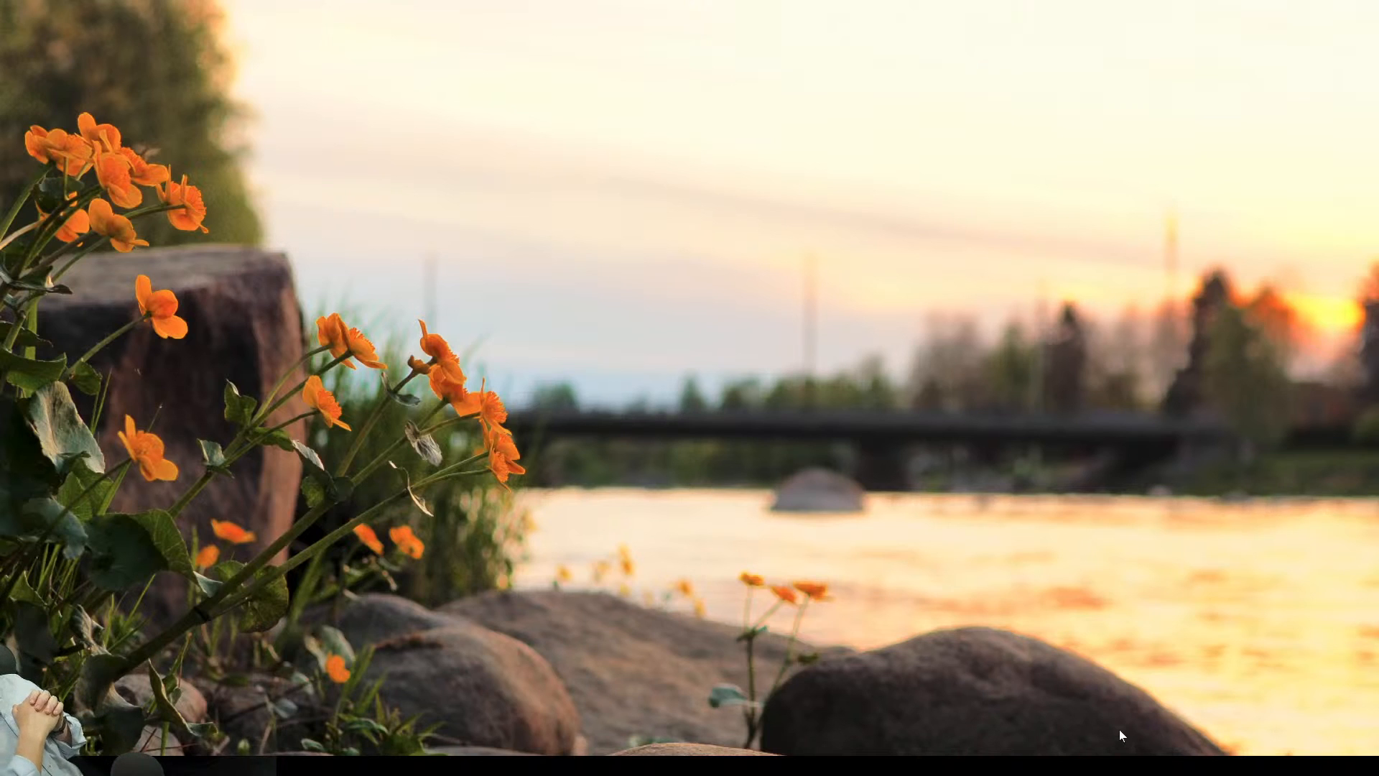
{"action": "key", "text": "Escape"}
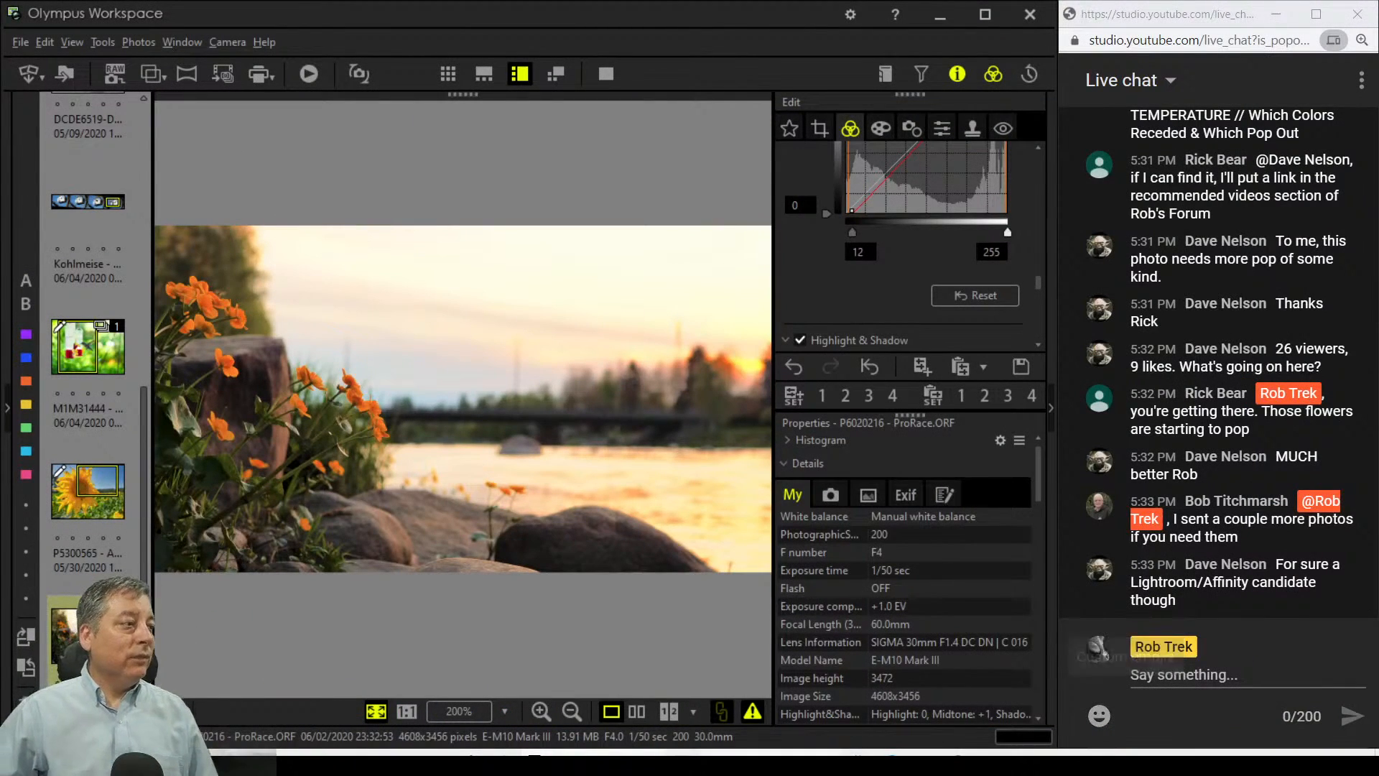
{"action": "left_click", "coordinate": [646, 715]}
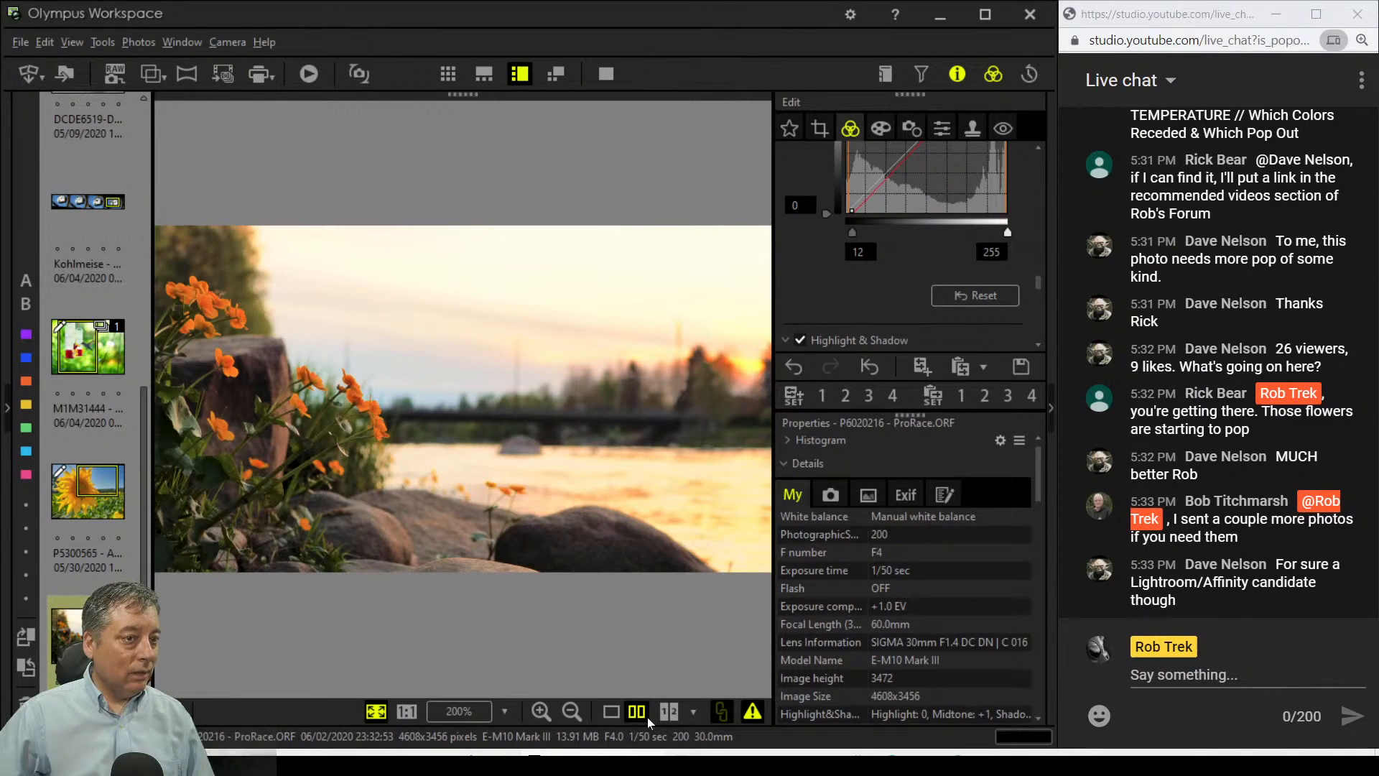
{"action": "left_click", "coordinate": [614, 72]}
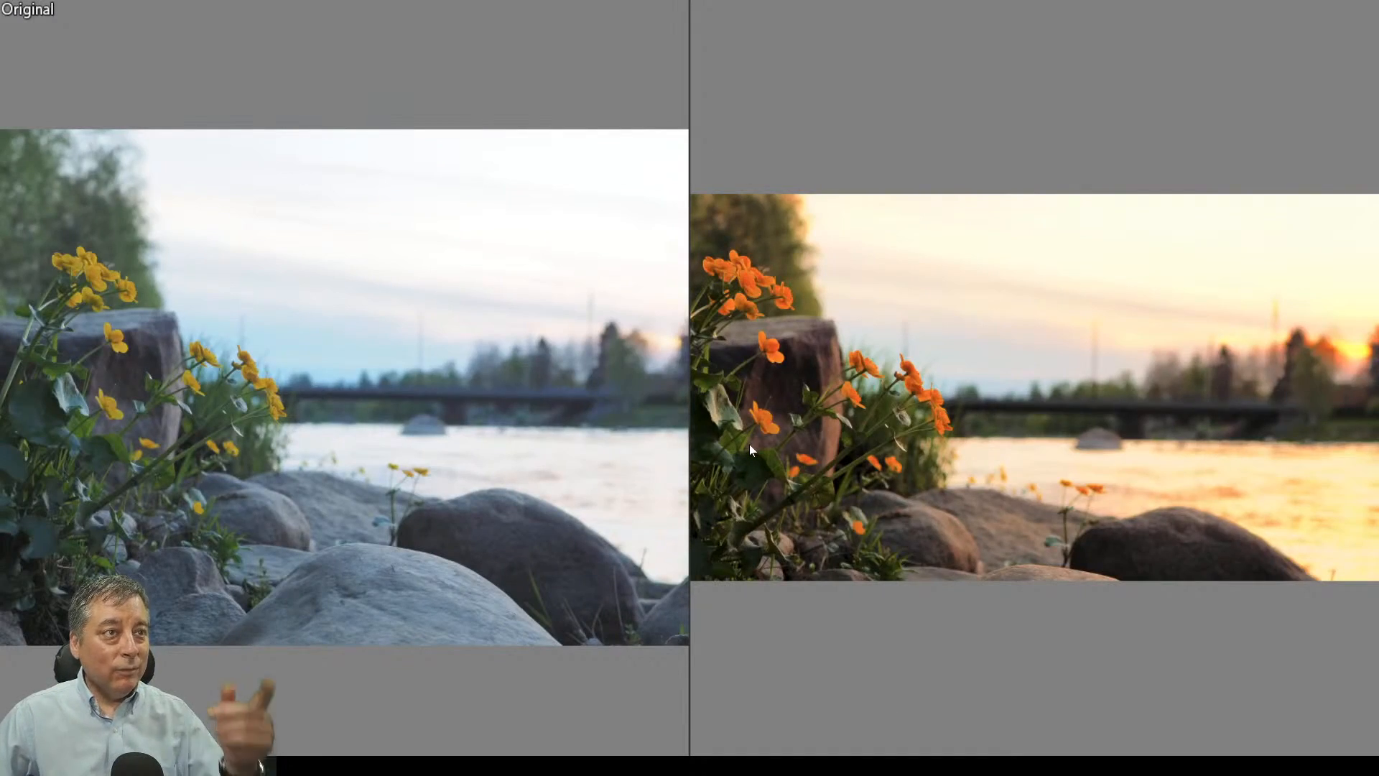
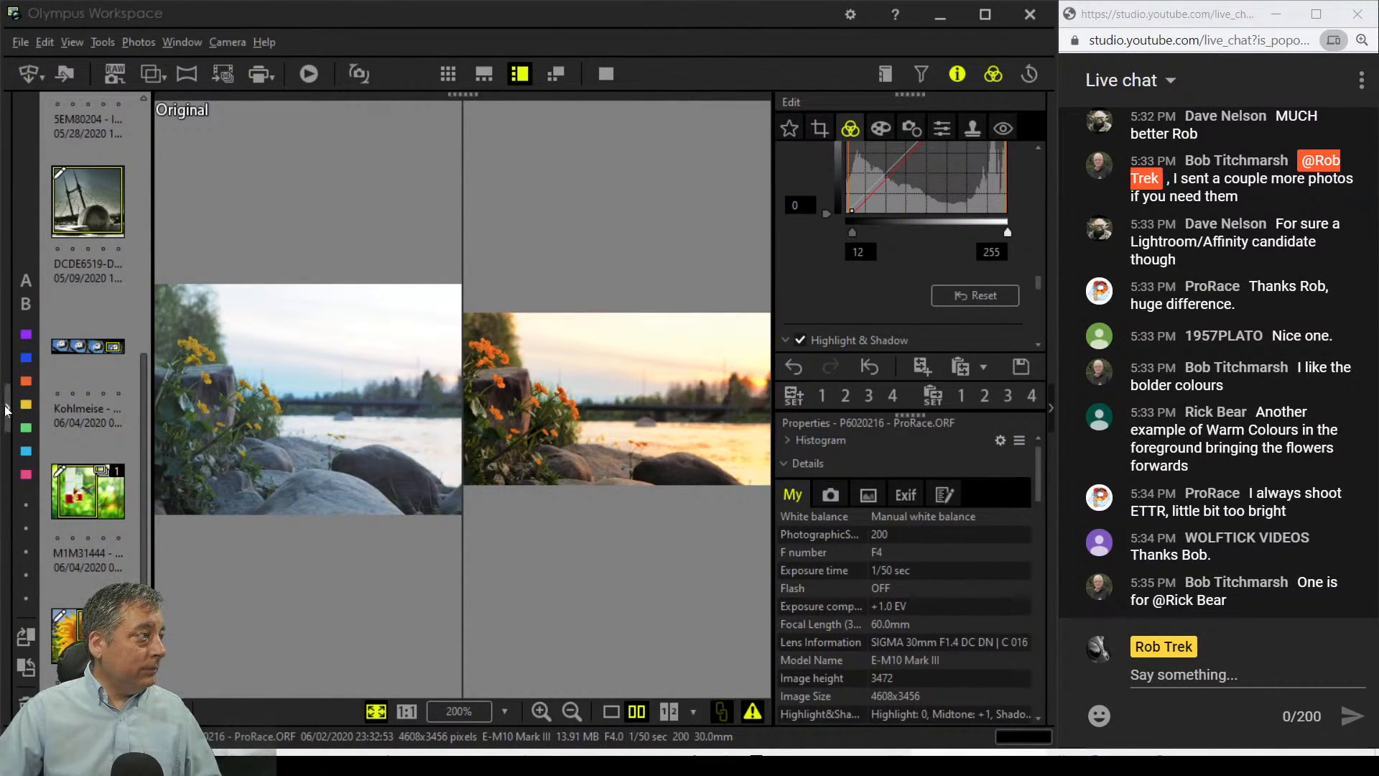
Step: Scroll the thumbnail strip while the riverside flower photo stays in side-by-side compare
{"action": "scroll", "coordinate": [79, 431], "scroll_direction": "up", "scroll_amount": 5}
{"action": "mouse_move", "coordinate": [68, 433]}
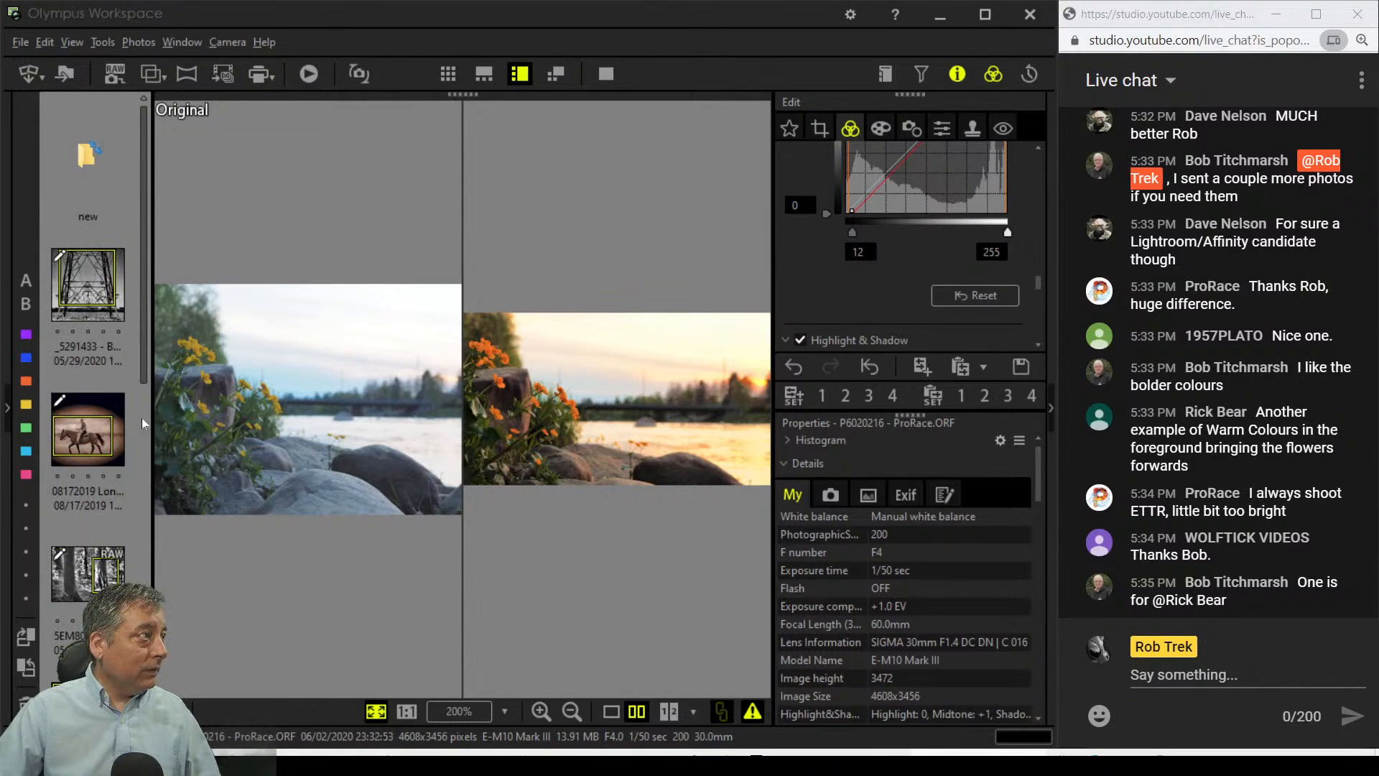
{"action": "scroll", "coordinate": [106, 503], "scroll_direction": "down", "scroll_amount": 5}
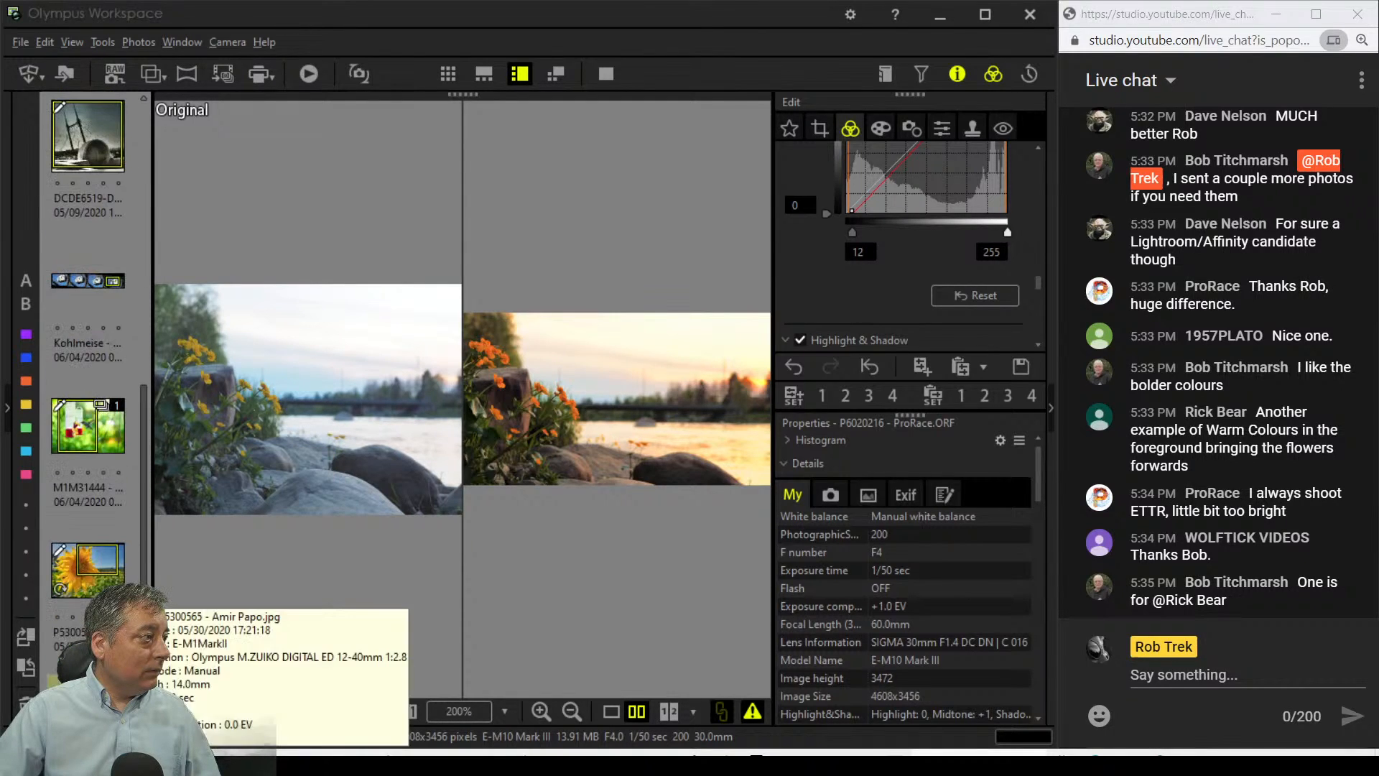
Step: Open the Kohlmeise birdhouse photo in single view and crop it tightly around the flying bird
{"action": "left_click", "coordinate": [101, 288]}
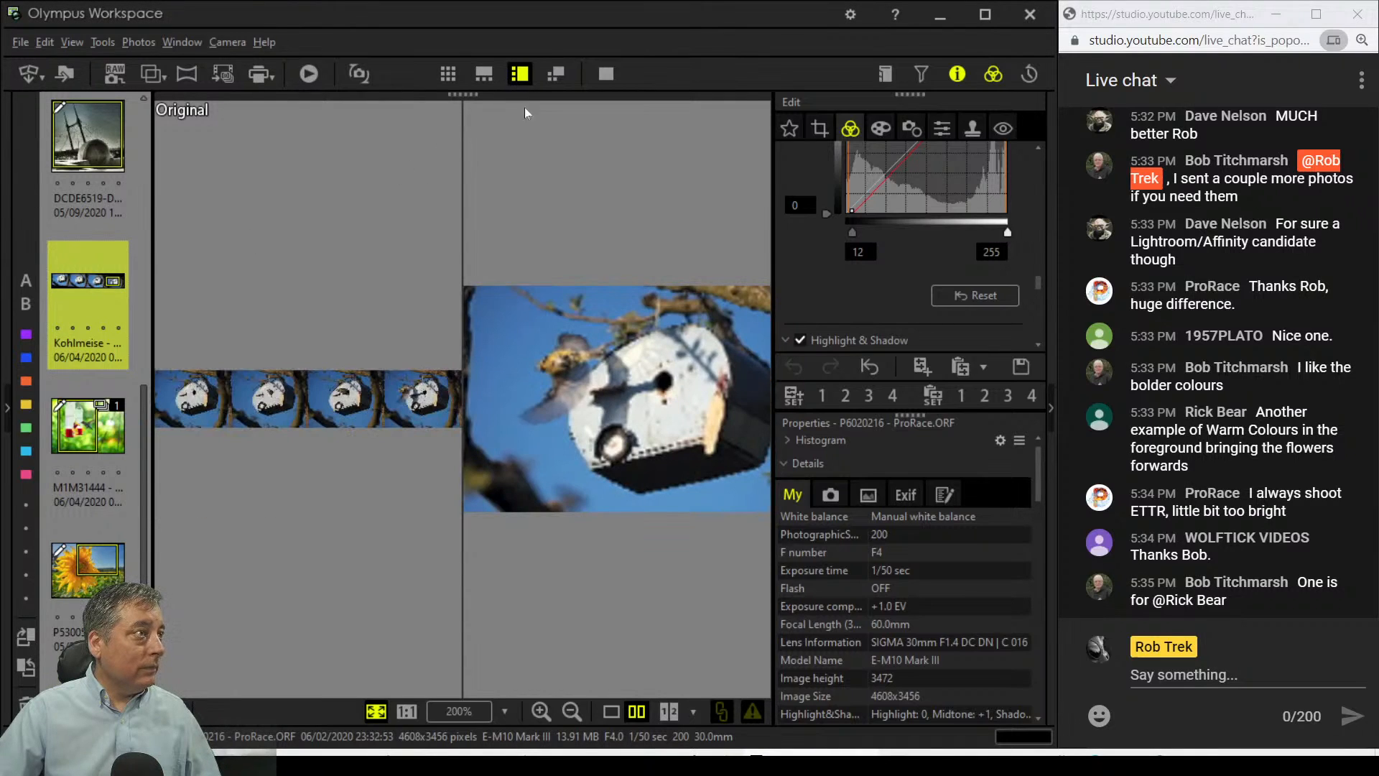
{"action": "left_click", "coordinate": [617, 713]}
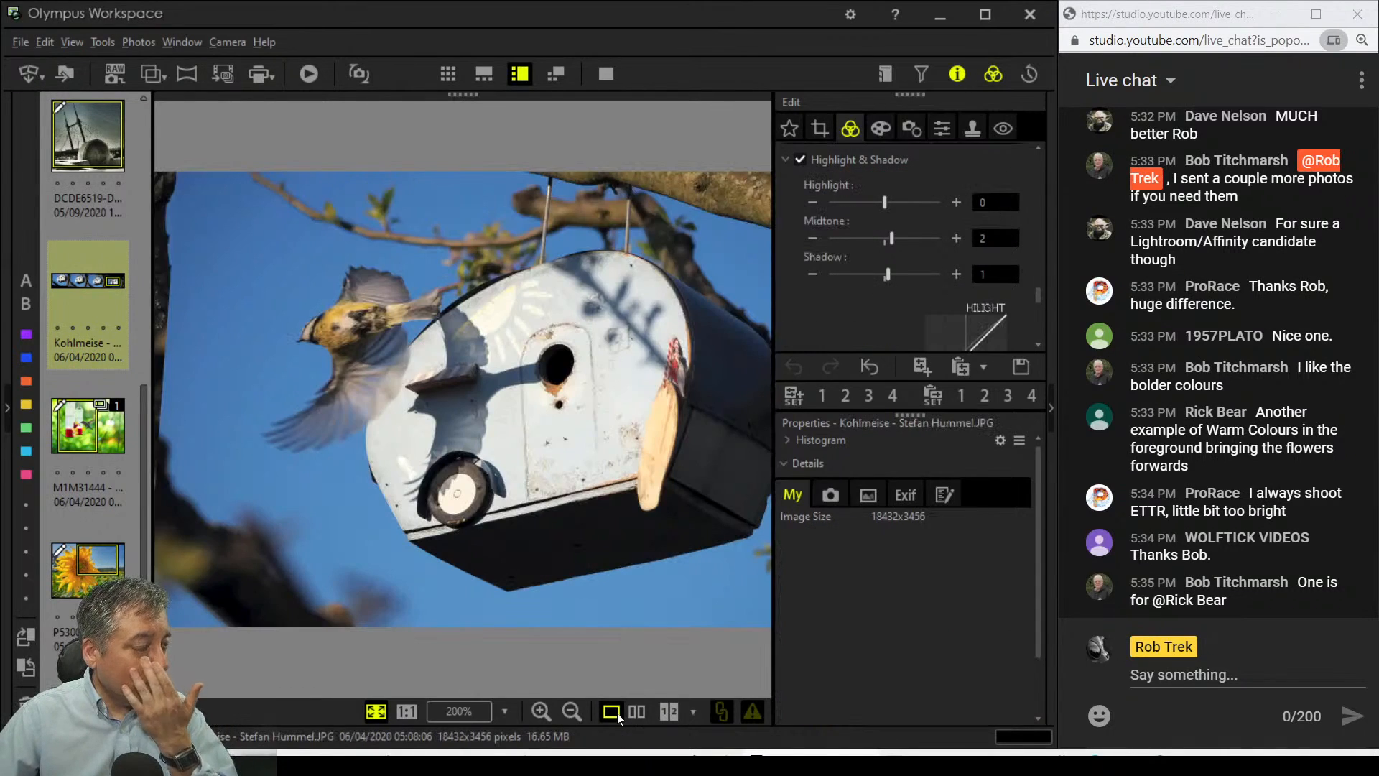
{"action": "left_click", "coordinate": [810, 124]}
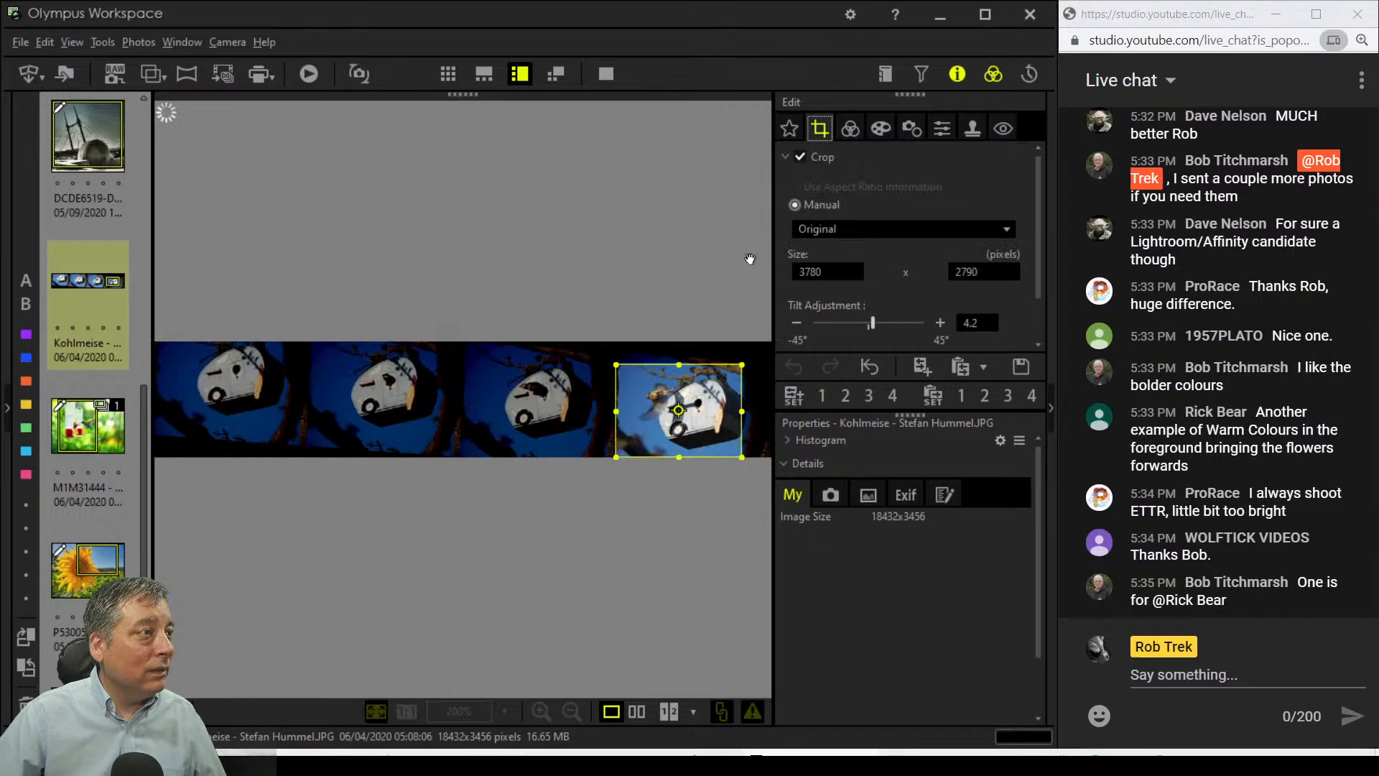
{"action": "left_click_drag", "start_coordinate": [617, 366], "coordinate": [675, 389]}
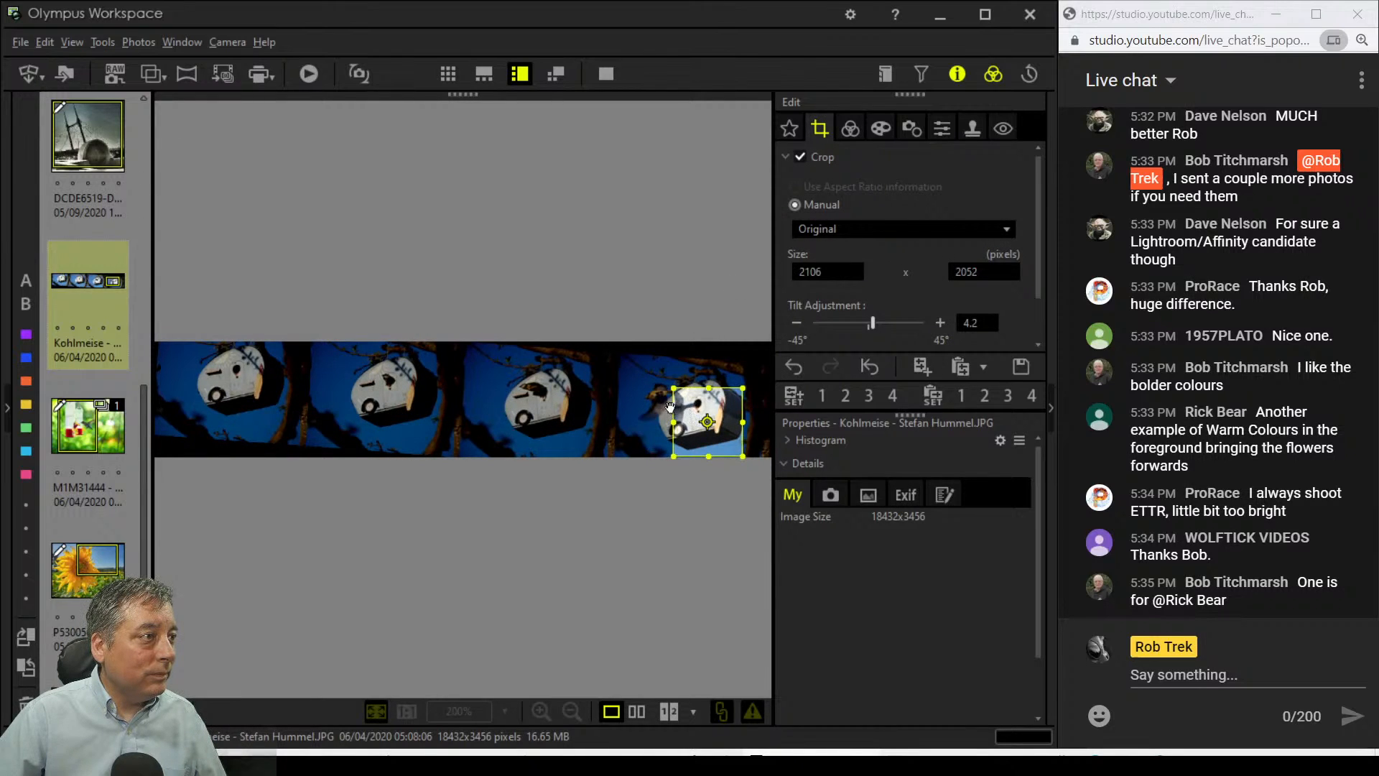
{"action": "left_click_drag", "start_coordinate": [708, 422], "coordinate": [679, 404]}
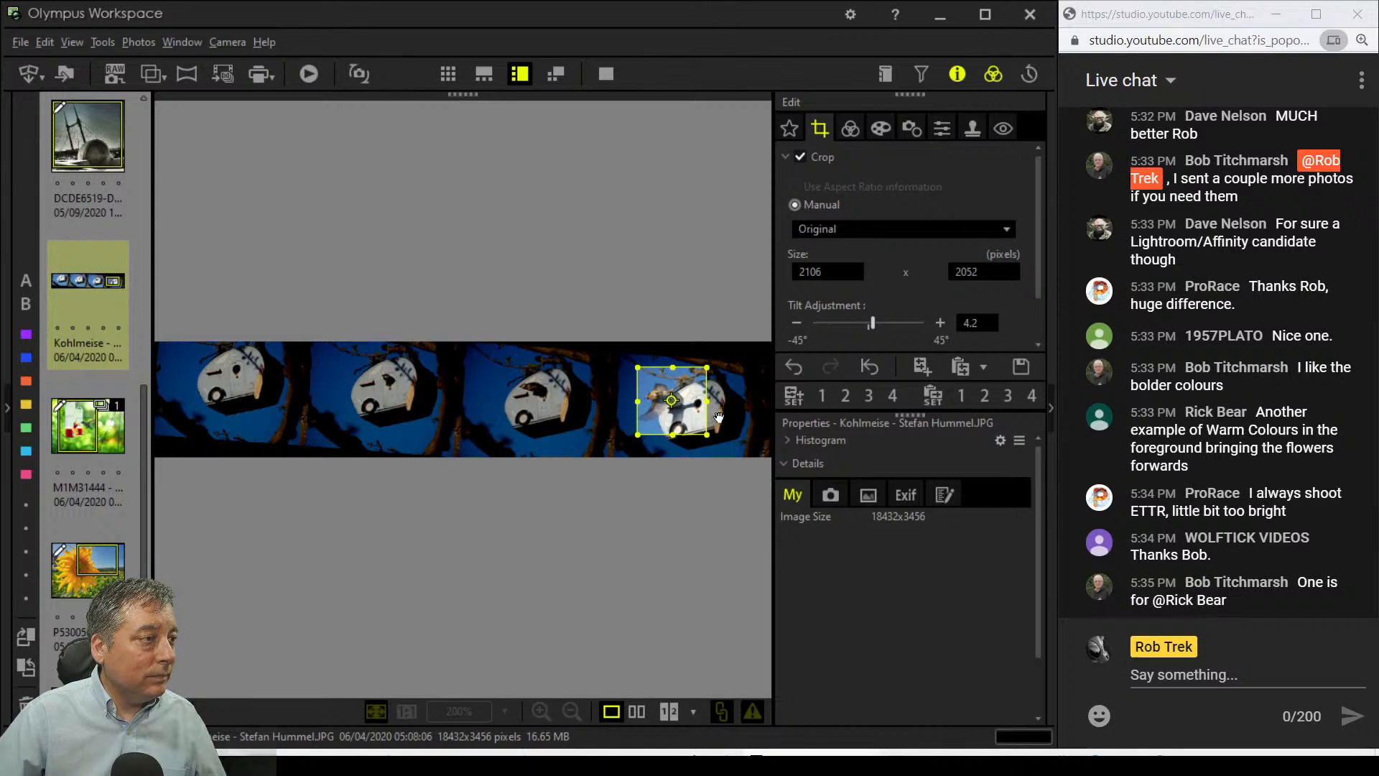
{"action": "left_click", "coordinate": [849, 128]}
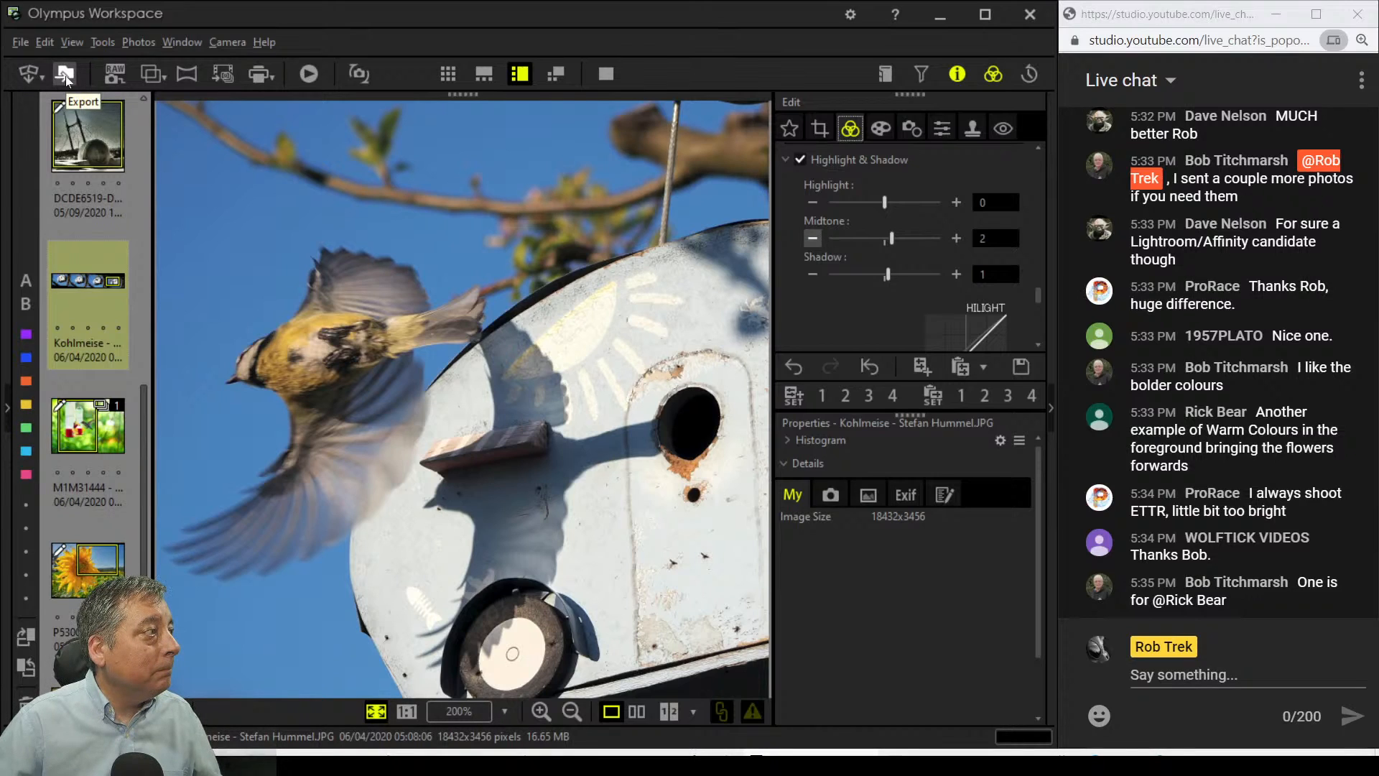
Step: Open the 'new' folder and view hillside photo _5120856 full screen, then exit
{"action": "scroll", "coordinate": [77, 249], "scroll_direction": "up", "scroll_amount": 5}
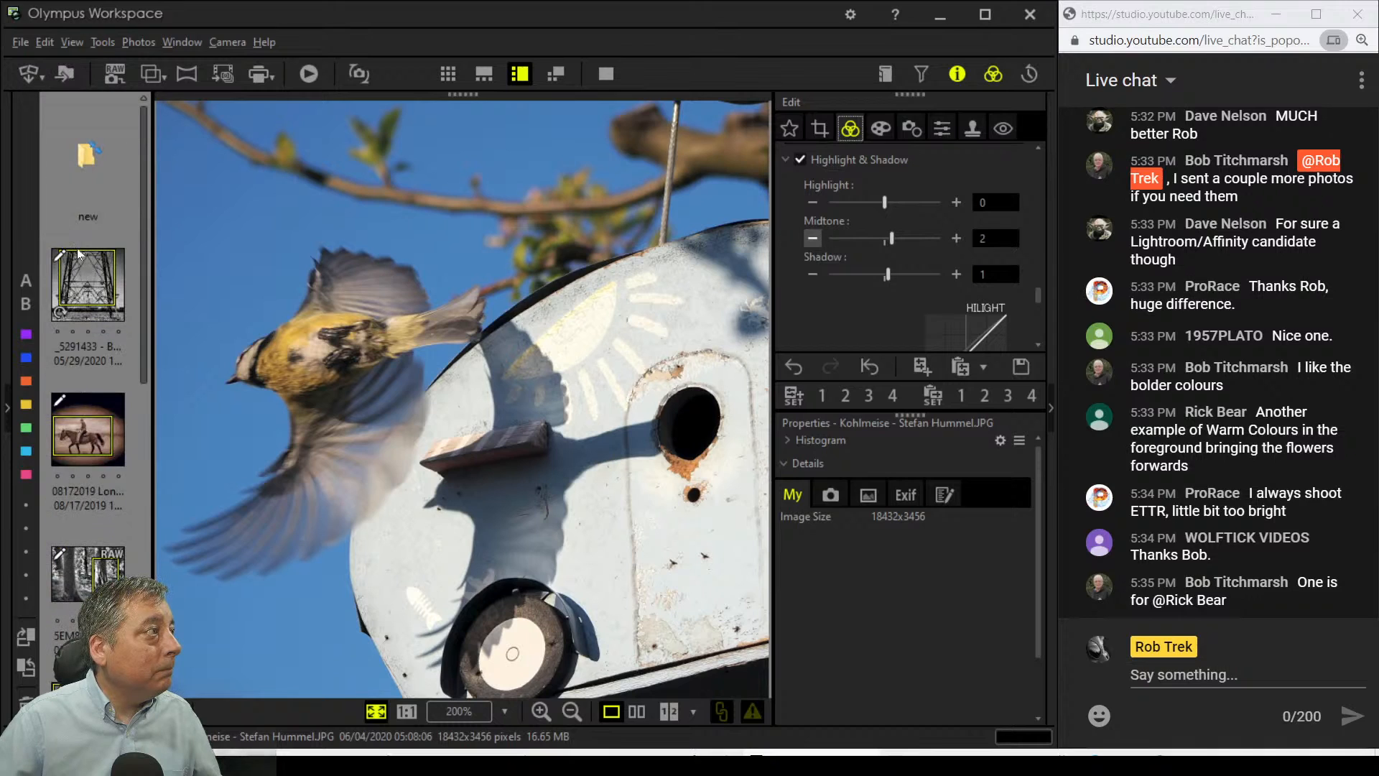
{"action": "double_click", "coordinate": [77, 171]}
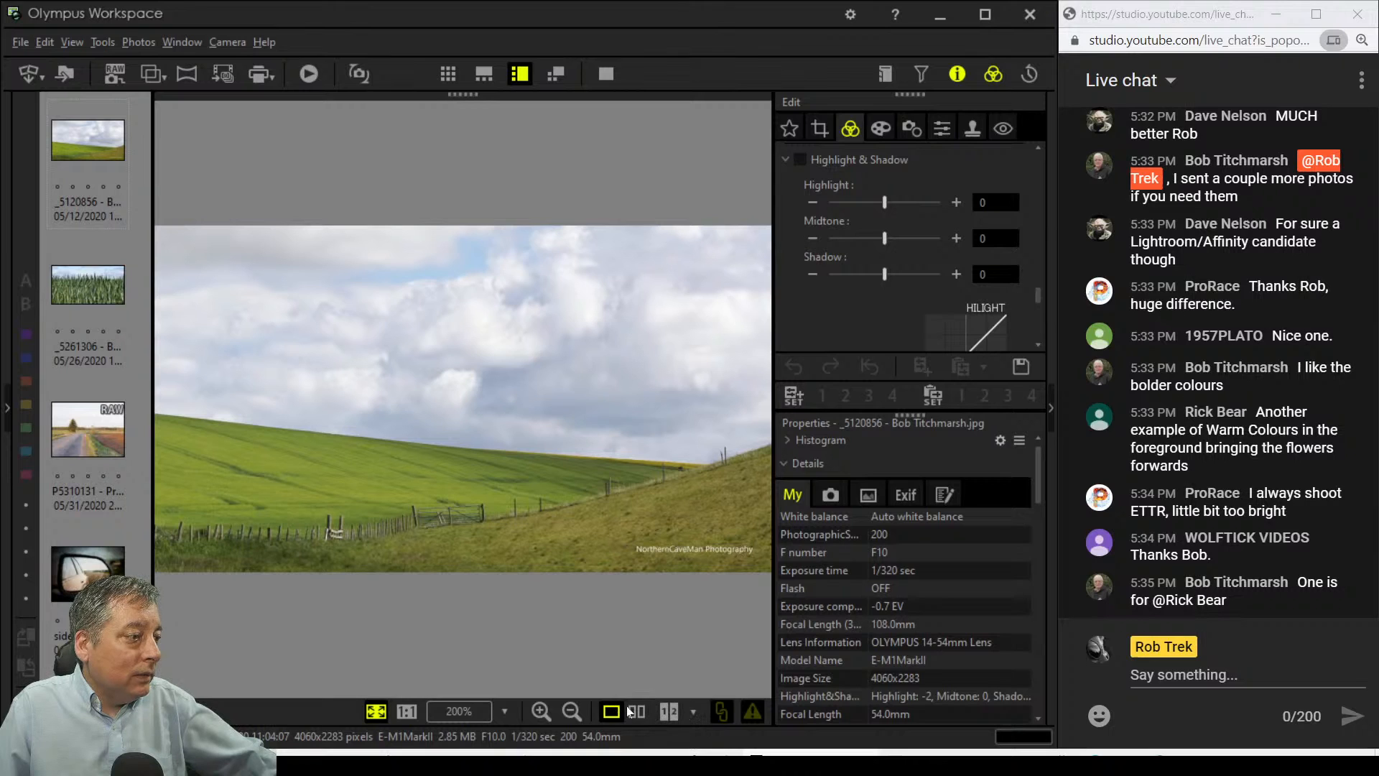
{"action": "left_click", "coordinate": [608, 77]}
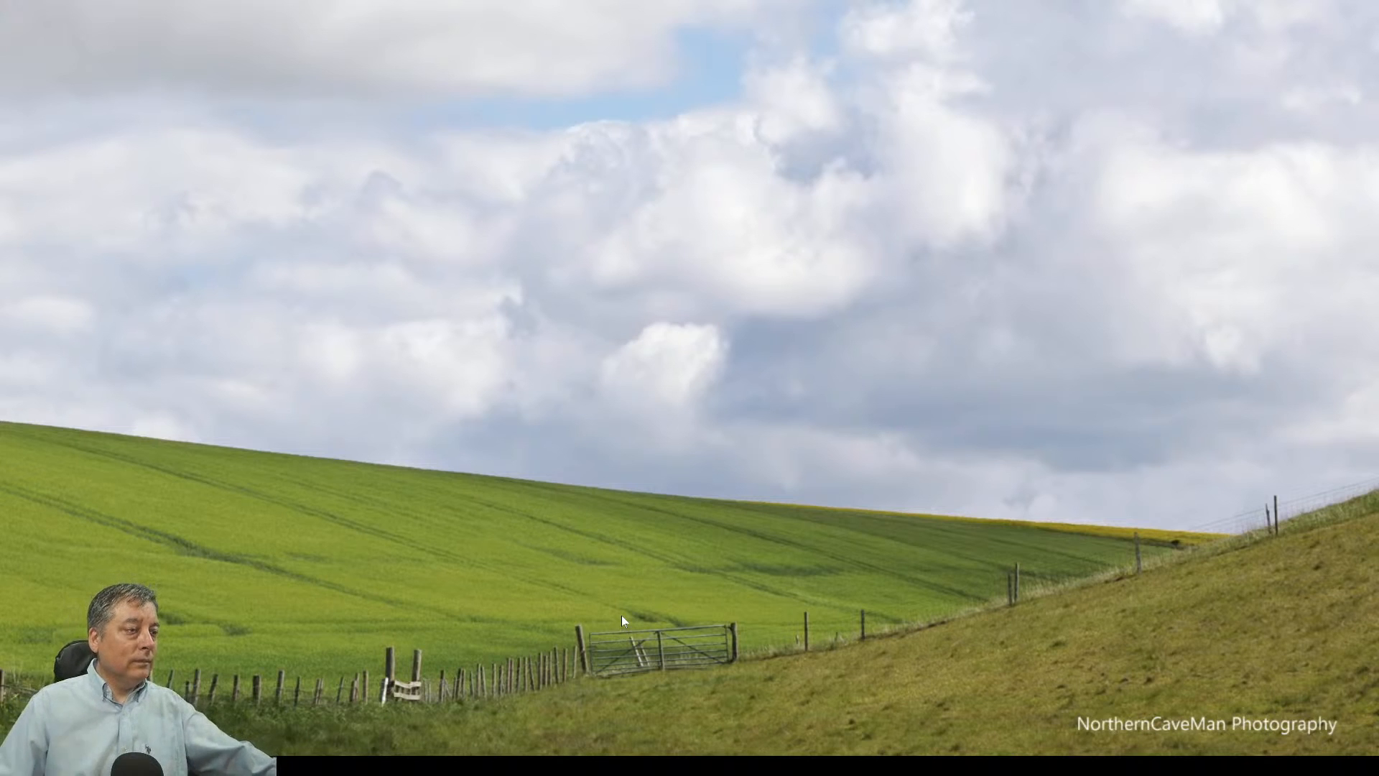
{"action": "key", "text": "Escape"}
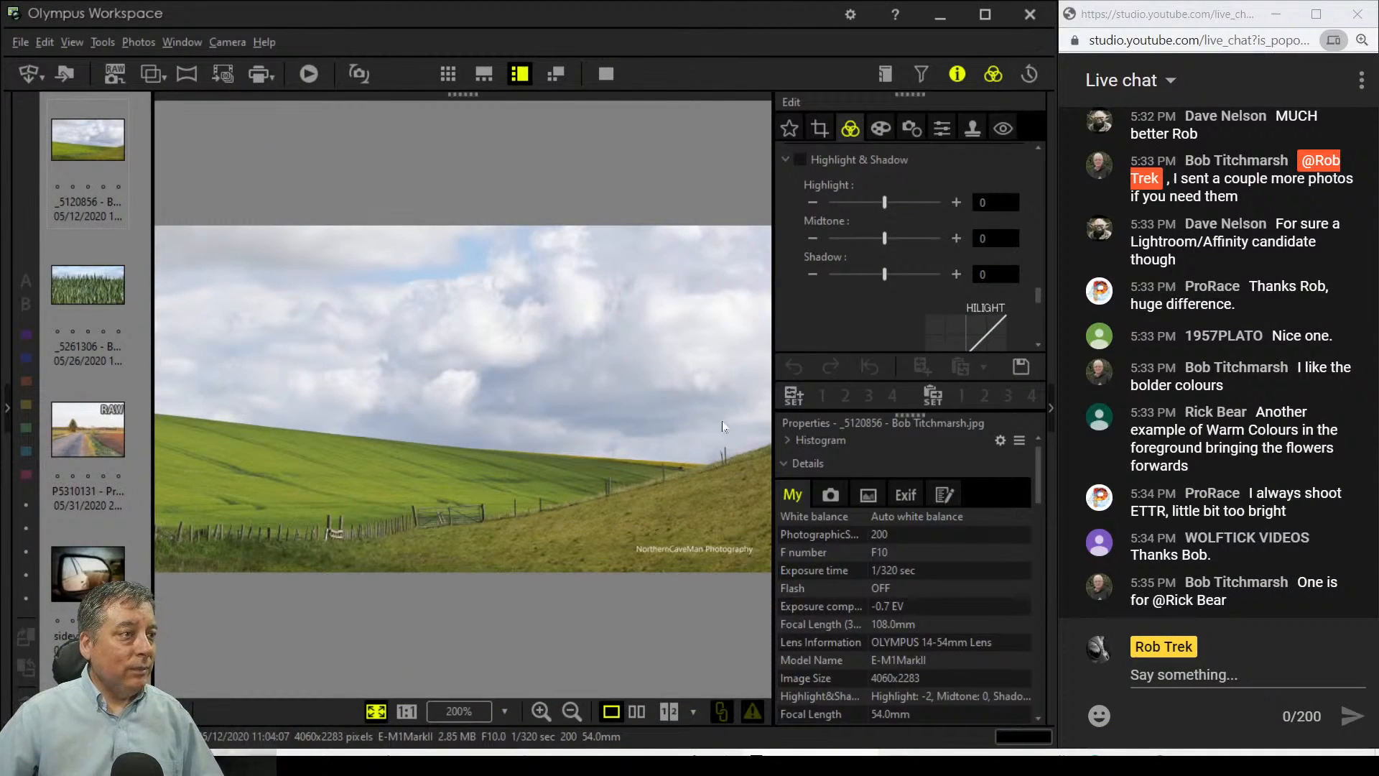
Step: Lift the tone curve's black point slightly on the hillside photo
{"action": "scroll", "coordinate": [825, 328], "scroll_direction": "down", "scroll_amount": 1}
{"action": "scroll", "coordinate": [825, 328], "scroll_direction": "down", "scroll_amount": 5}
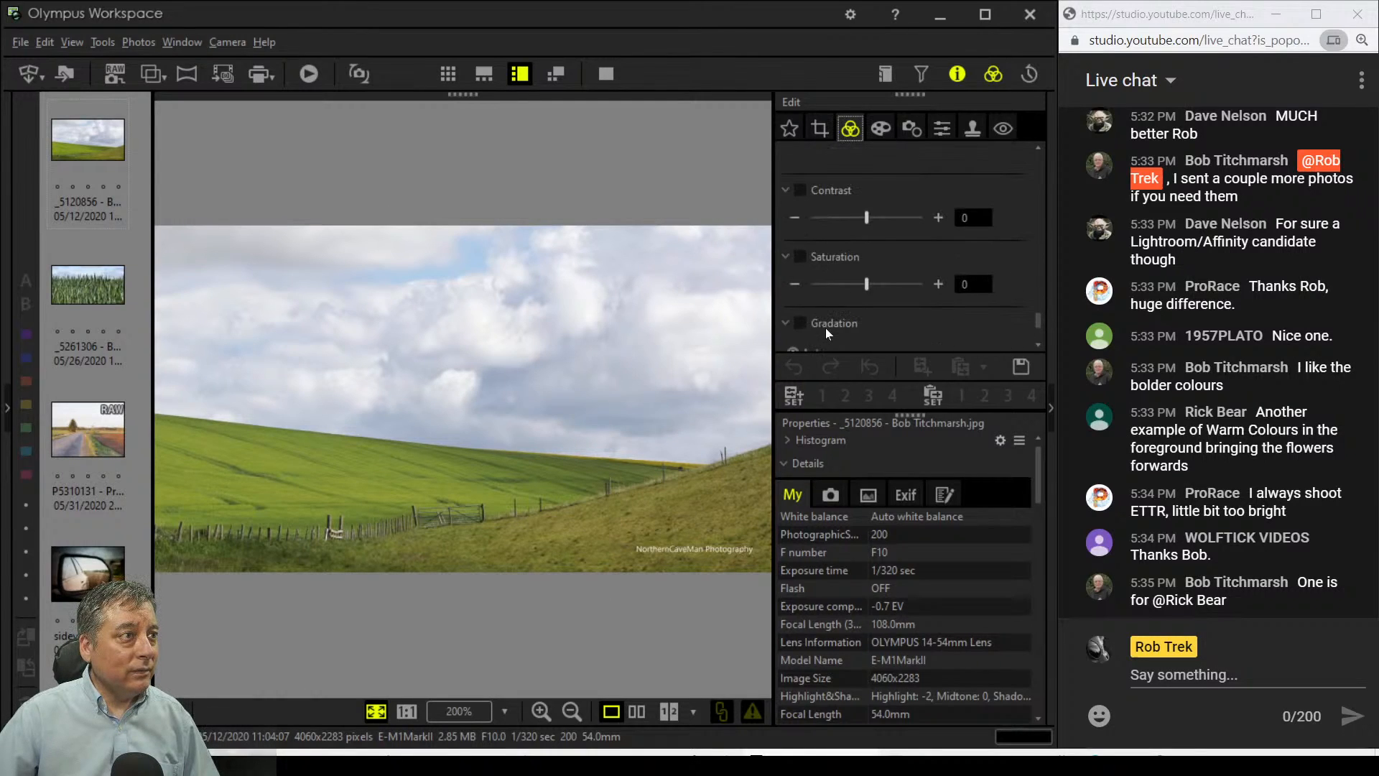
{"action": "scroll", "coordinate": [825, 327], "scroll_direction": "up", "scroll_amount": 4}
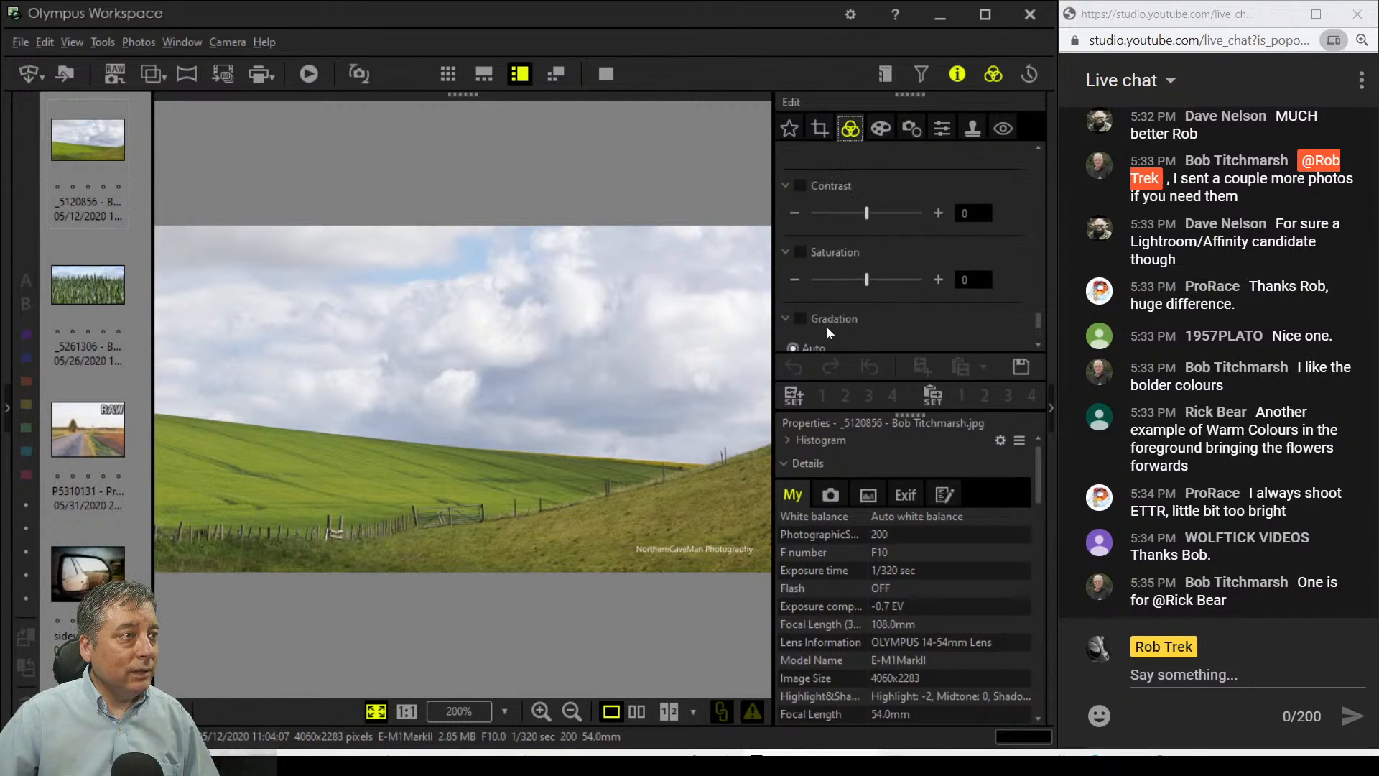
{"action": "scroll", "coordinate": [918, 348], "scroll_direction": "up", "scroll_amount": 2}
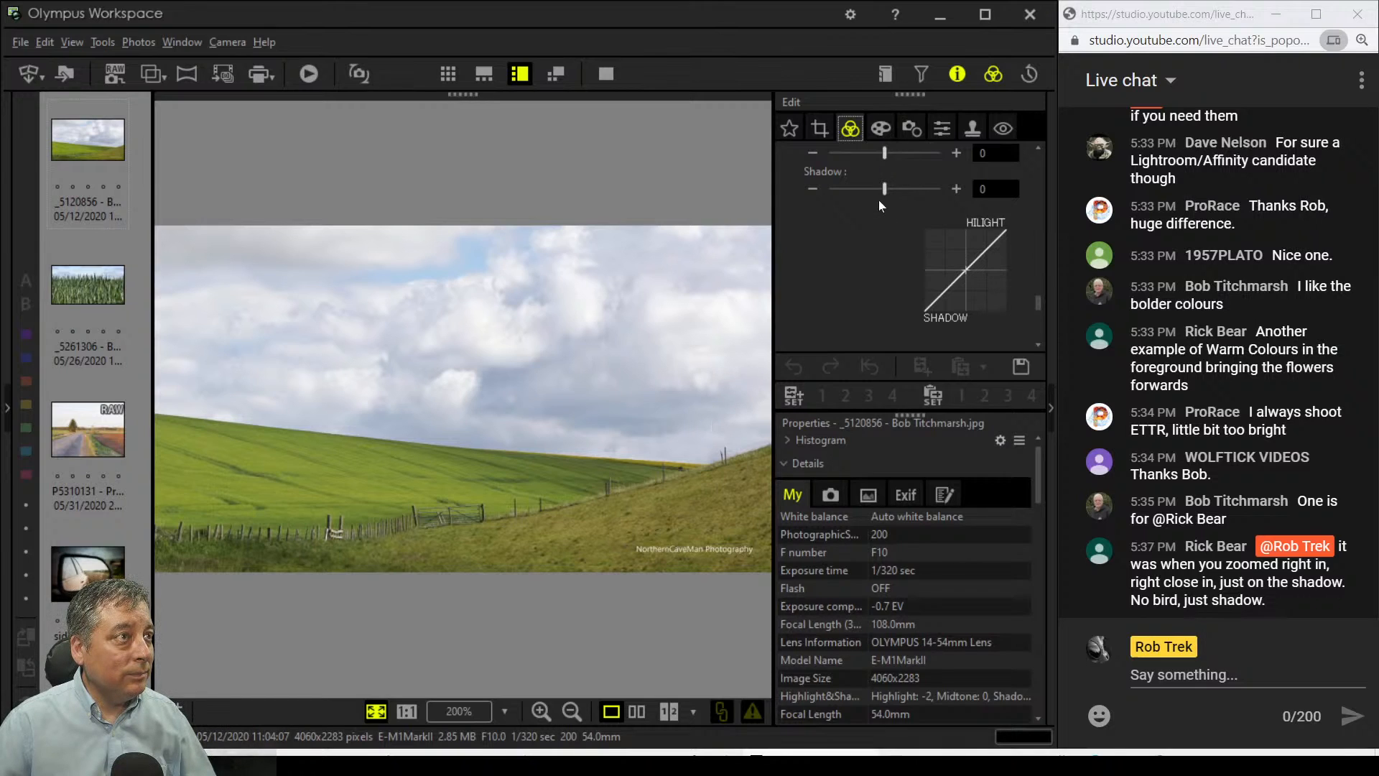
{"action": "scroll", "coordinate": [862, 275], "scroll_direction": "down", "scroll_amount": 5}
{"action": "scroll", "coordinate": [864, 295], "scroll_direction": "up", "scroll_amount": 3}
{"action": "scroll", "coordinate": [864, 295], "scroll_direction": "up", "scroll_amount": 5}
{"action": "scroll", "coordinate": [864, 295], "scroll_direction": "down", "scroll_amount": 2}
{"action": "scroll", "coordinate": [864, 295], "scroll_direction": "up", "scroll_amount": 2}
{"action": "scroll", "coordinate": [864, 295], "scroll_direction": "down", "scroll_amount": 3}
{"action": "scroll", "coordinate": [864, 294], "scroll_direction": "up", "scroll_amount": 4}
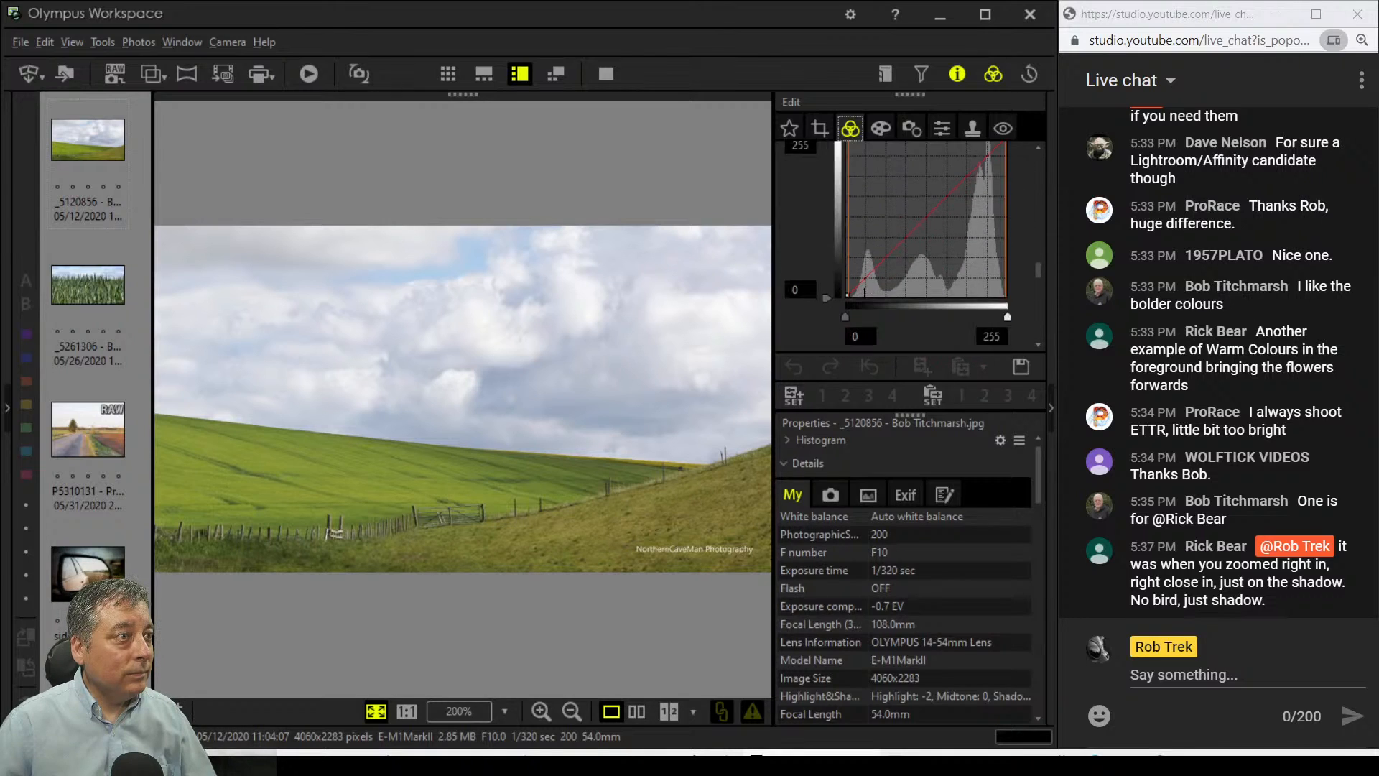
{"action": "left_click_drag", "start_coordinate": [845, 286], "coordinate": [849, 287]}
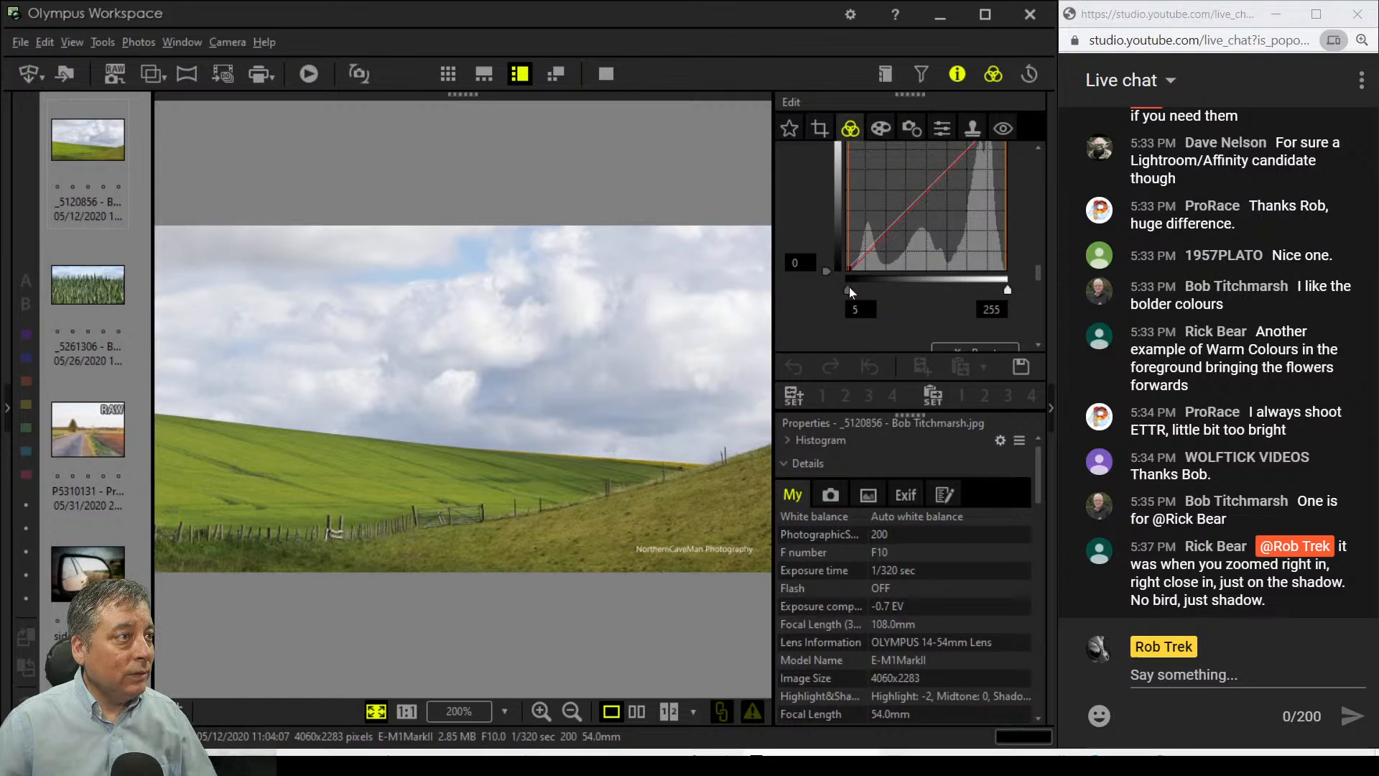
Step: Turn on Dehaze and raise it to about 71
{"action": "scroll", "coordinate": [855, 209], "scroll_direction": "up", "scroll_amount": 3}
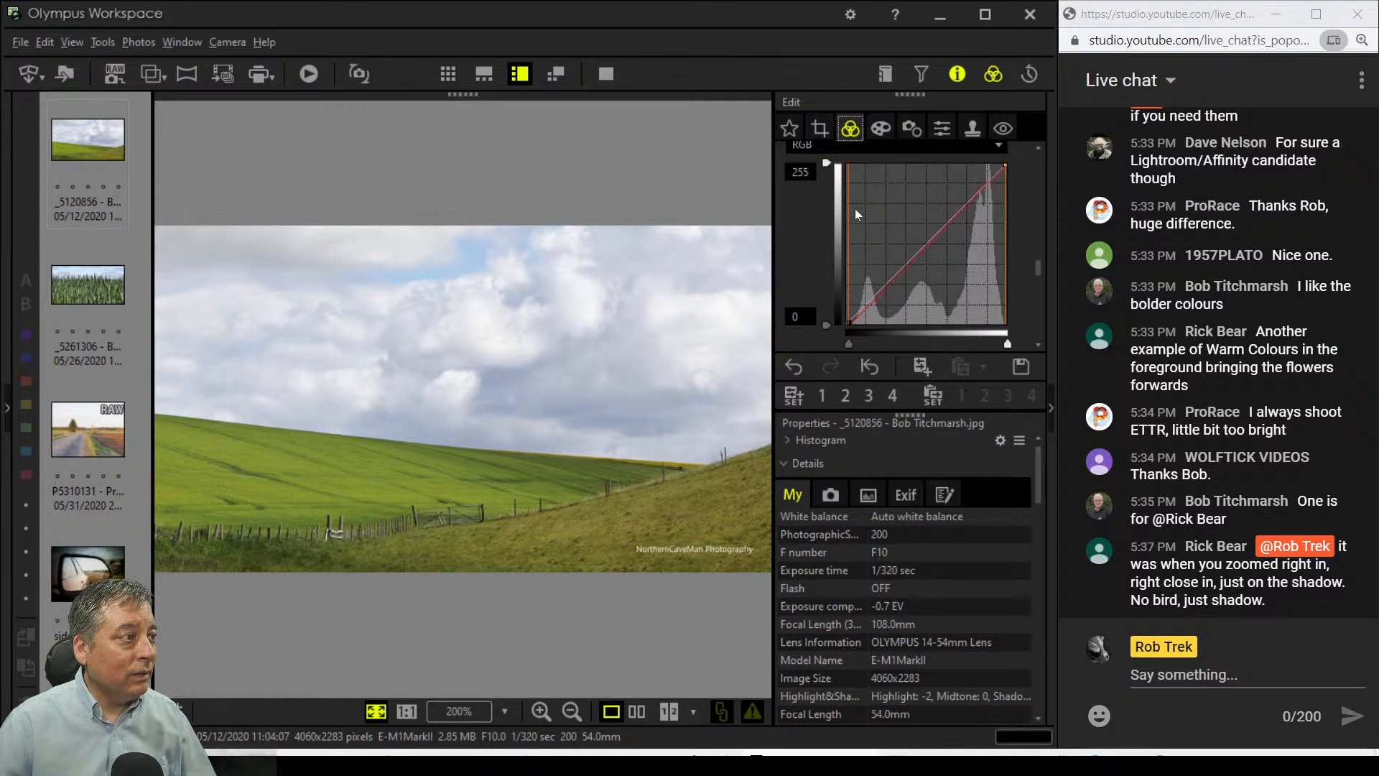
{"action": "scroll", "coordinate": [853, 211], "scroll_direction": "up", "scroll_amount": 1}
{"action": "left_click_drag", "start_coordinate": [816, 296], "coordinate": [849, 299]}
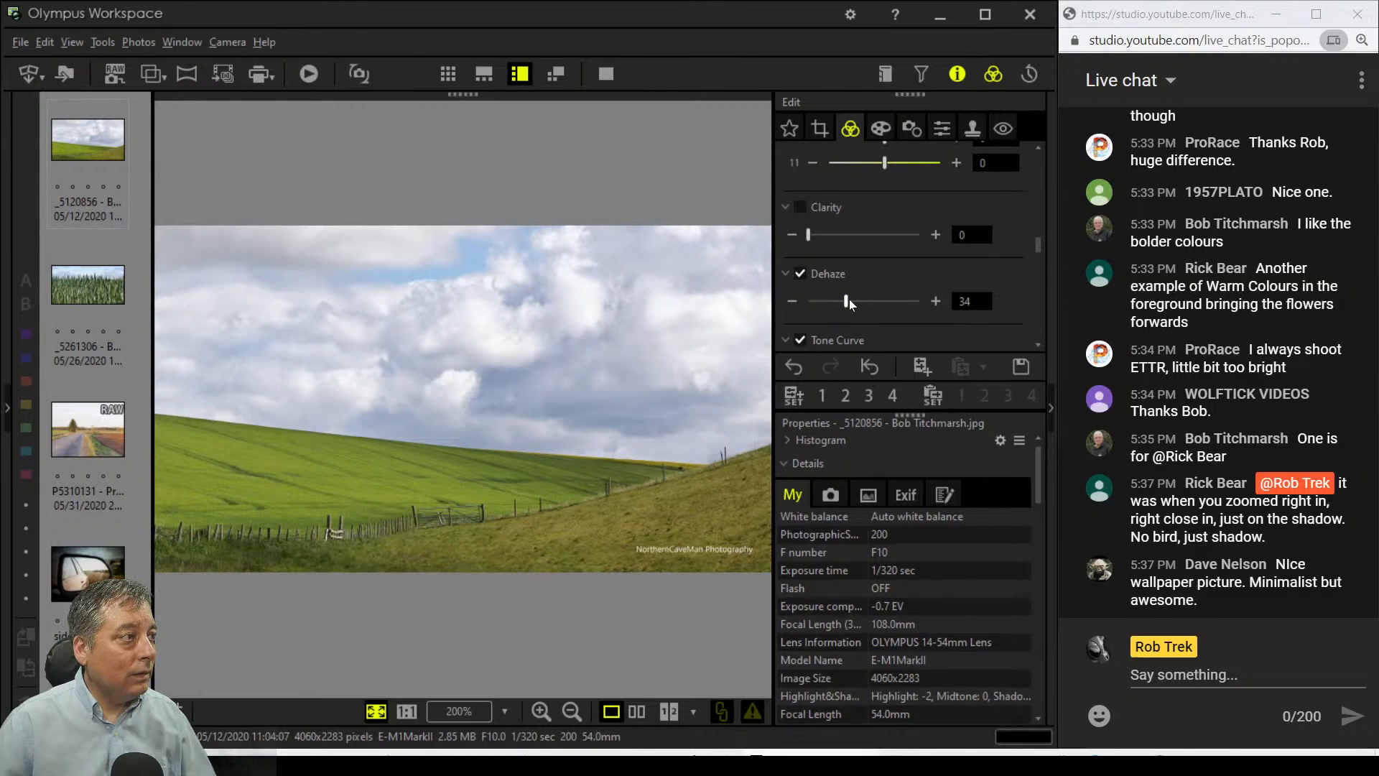
{"action": "left_click_drag", "start_coordinate": [849, 299], "coordinate": [892, 300]}
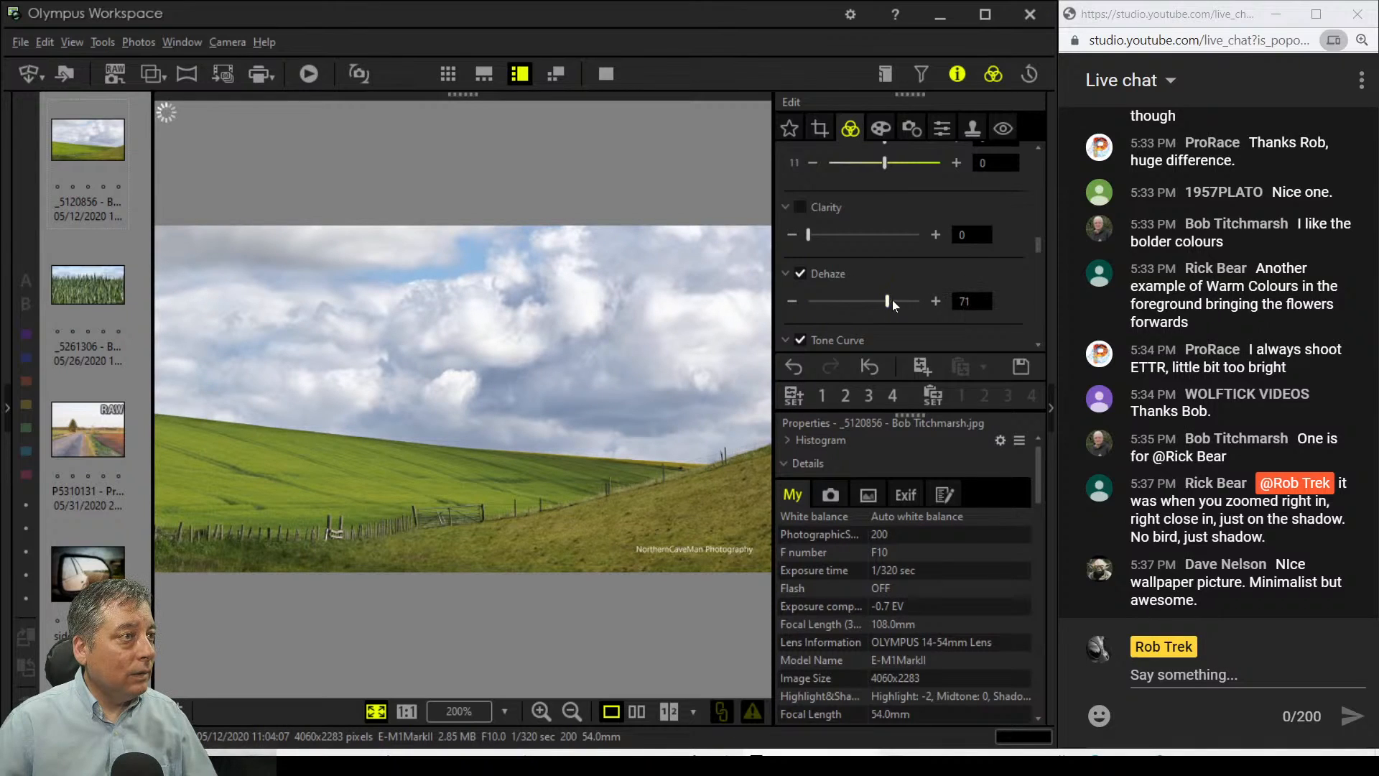
{"action": "scroll", "coordinate": [996, 269], "scroll_direction": "up", "scroll_amount": 10}
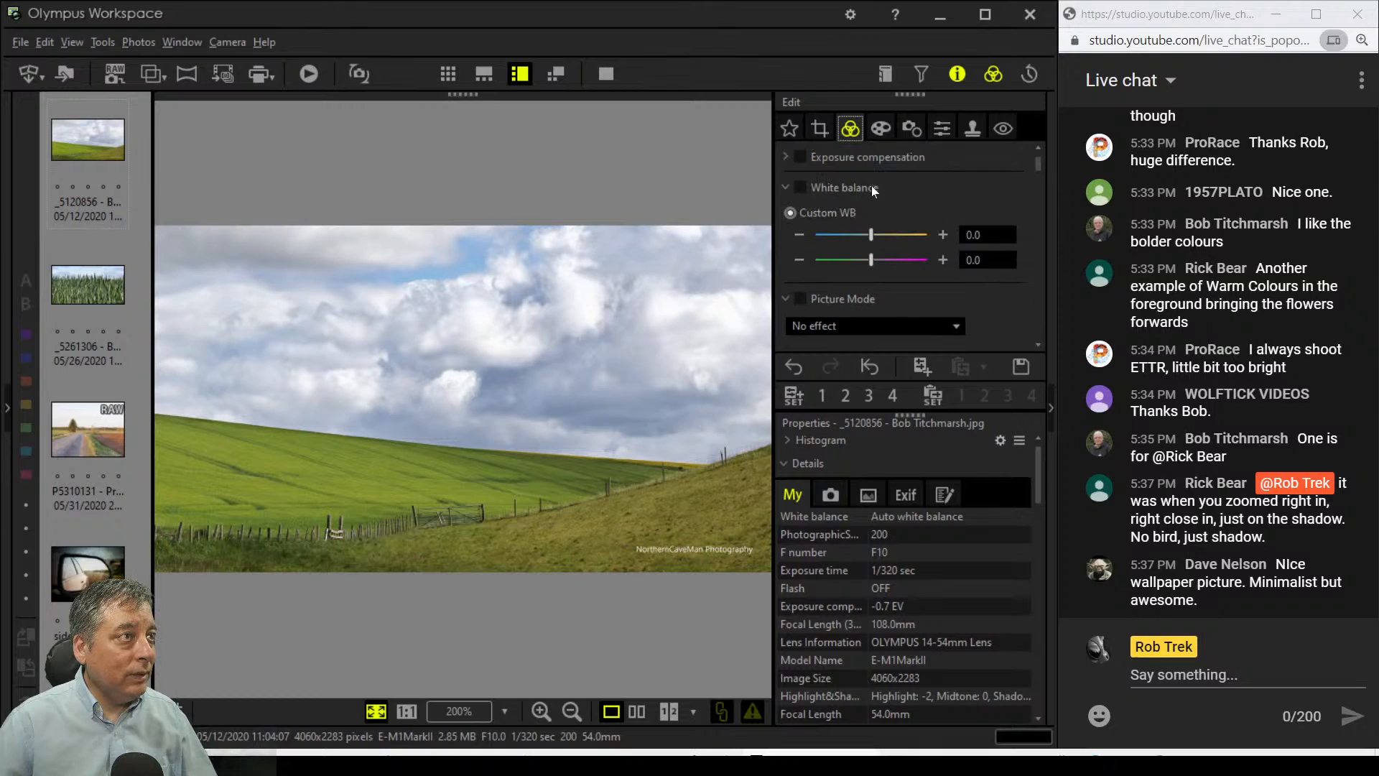
Step: Set exposure compensation to 3 and show the hillside edit beside the original
{"action": "left_click", "coordinate": [786, 155]}
{"action": "left_click", "coordinate": [934, 185]}
{"action": "left_click", "coordinate": [934, 184]}
{"action": "left_click", "coordinate": [934, 184]}
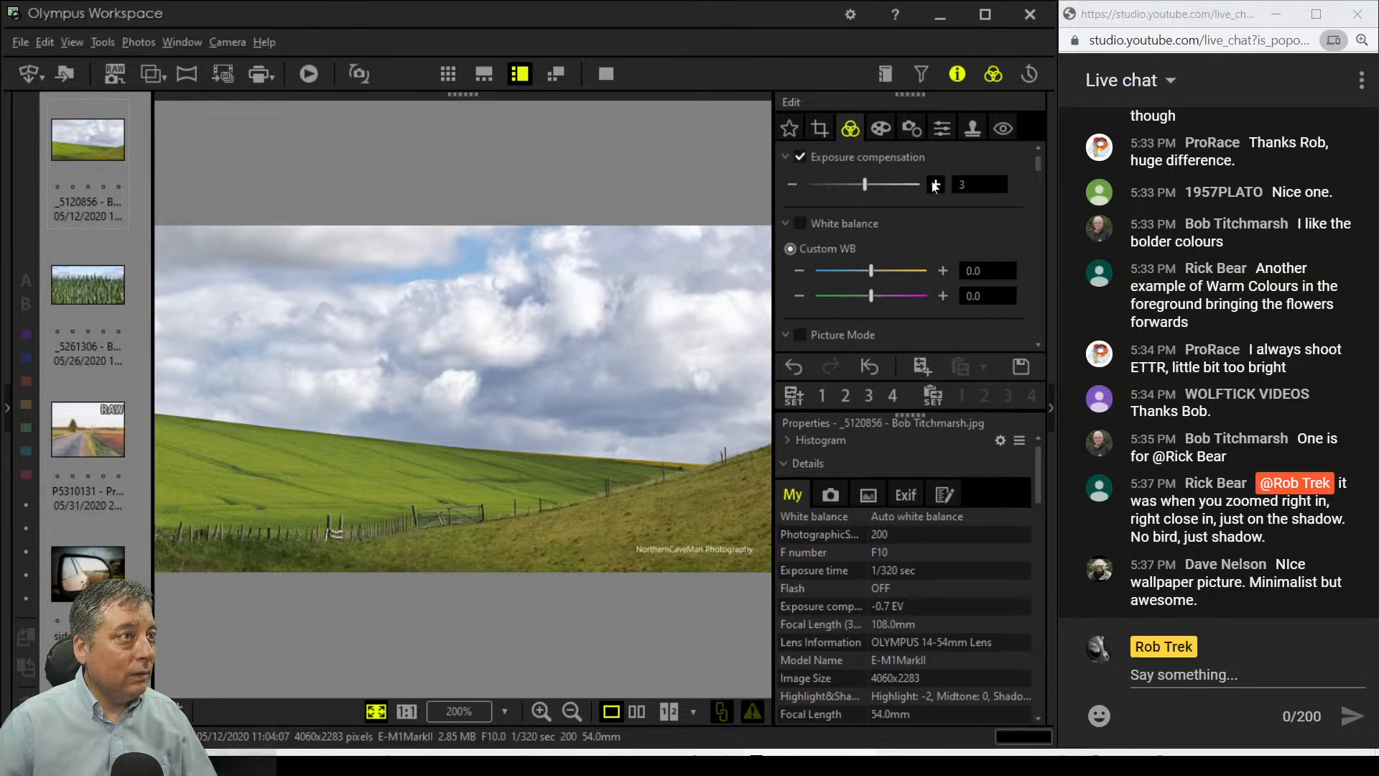
{"action": "scroll", "coordinate": [836, 234], "scroll_direction": "down", "scroll_amount": 6}
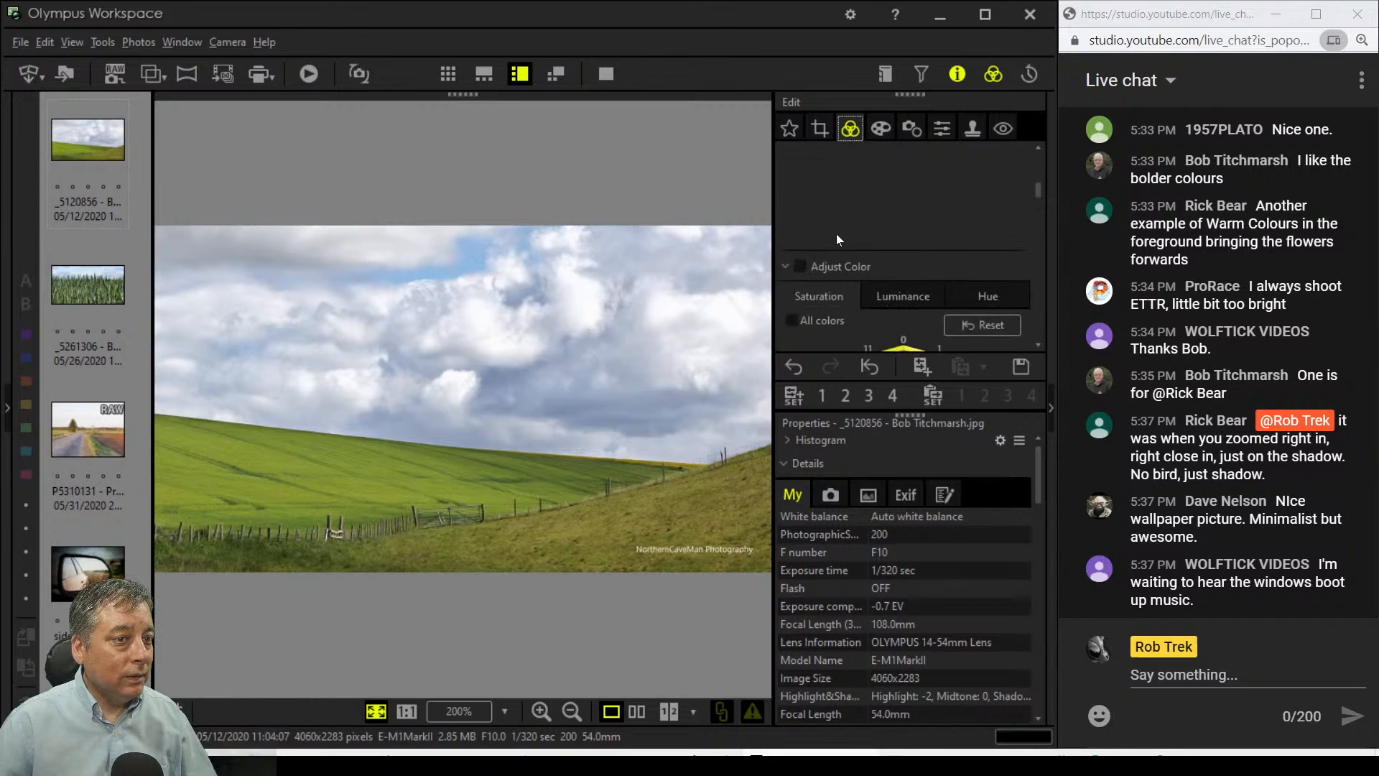
{"action": "scroll", "coordinate": [836, 234], "scroll_direction": "down", "scroll_amount": 5}
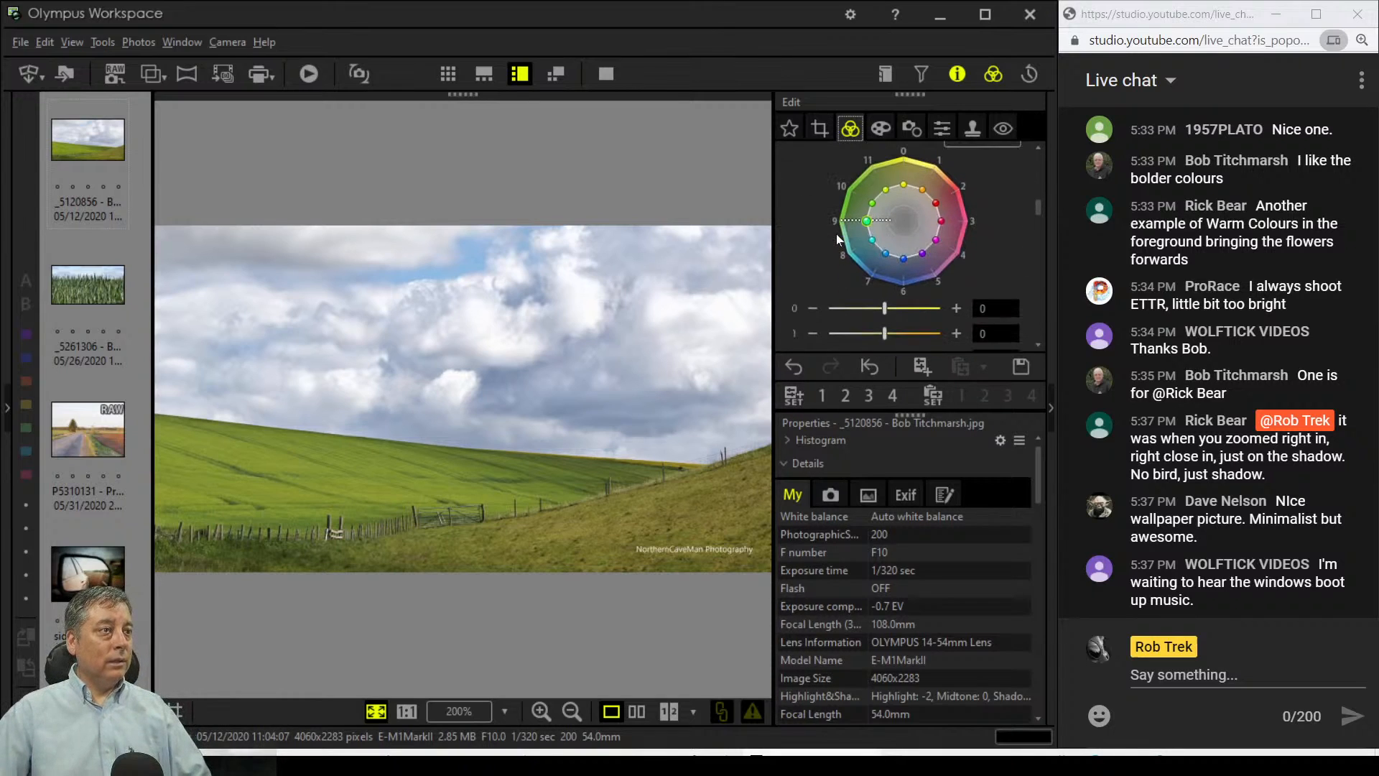
{"action": "scroll", "coordinate": [836, 234], "scroll_direction": "down", "scroll_amount": 5}
{"action": "scroll", "coordinate": [833, 244], "scroll_direction": "down", "scroll_amount": 1}
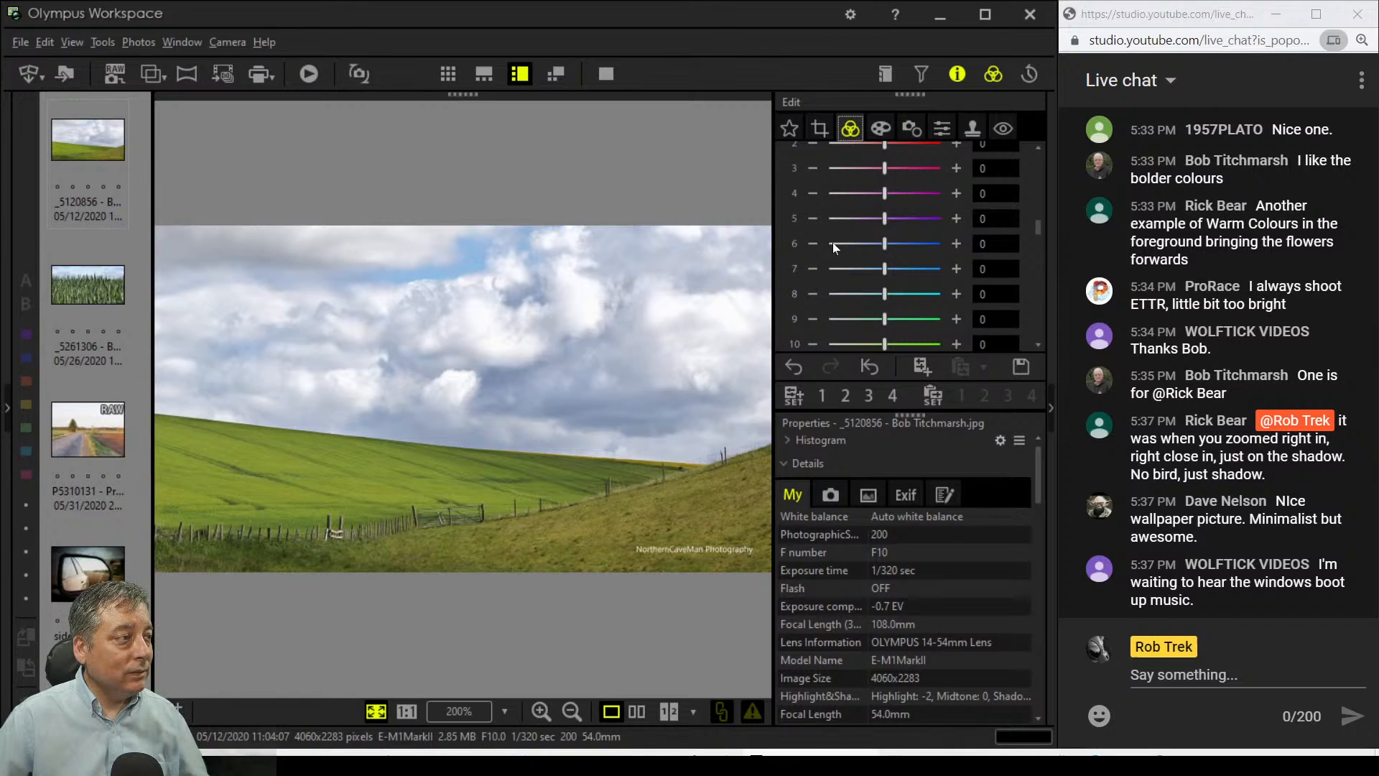
{"action": "left_click", "coordinate": [643, 716]}
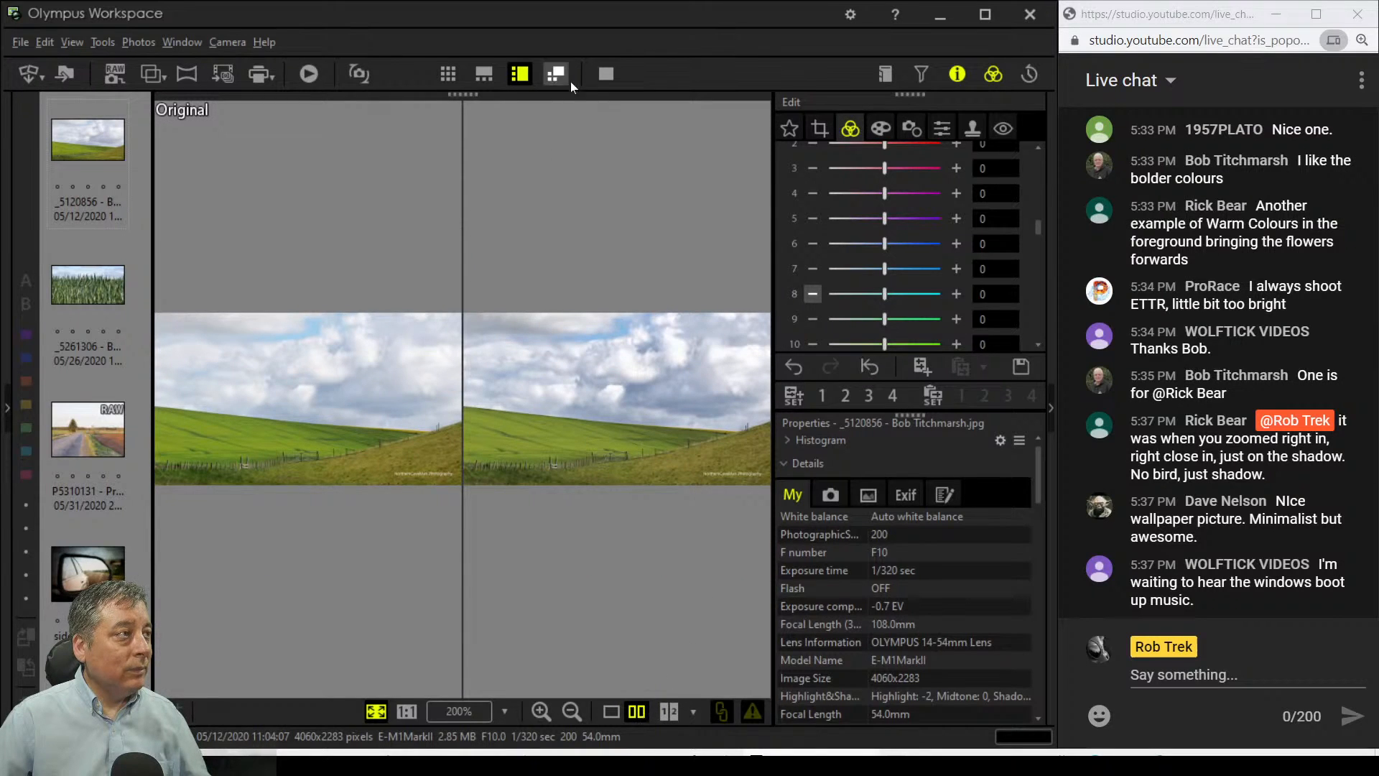
Step: Inspect the fence posts up close in the full-screen comparison, then fit both panes again
{"action": "left_click", "coordinate": [612, 74]}
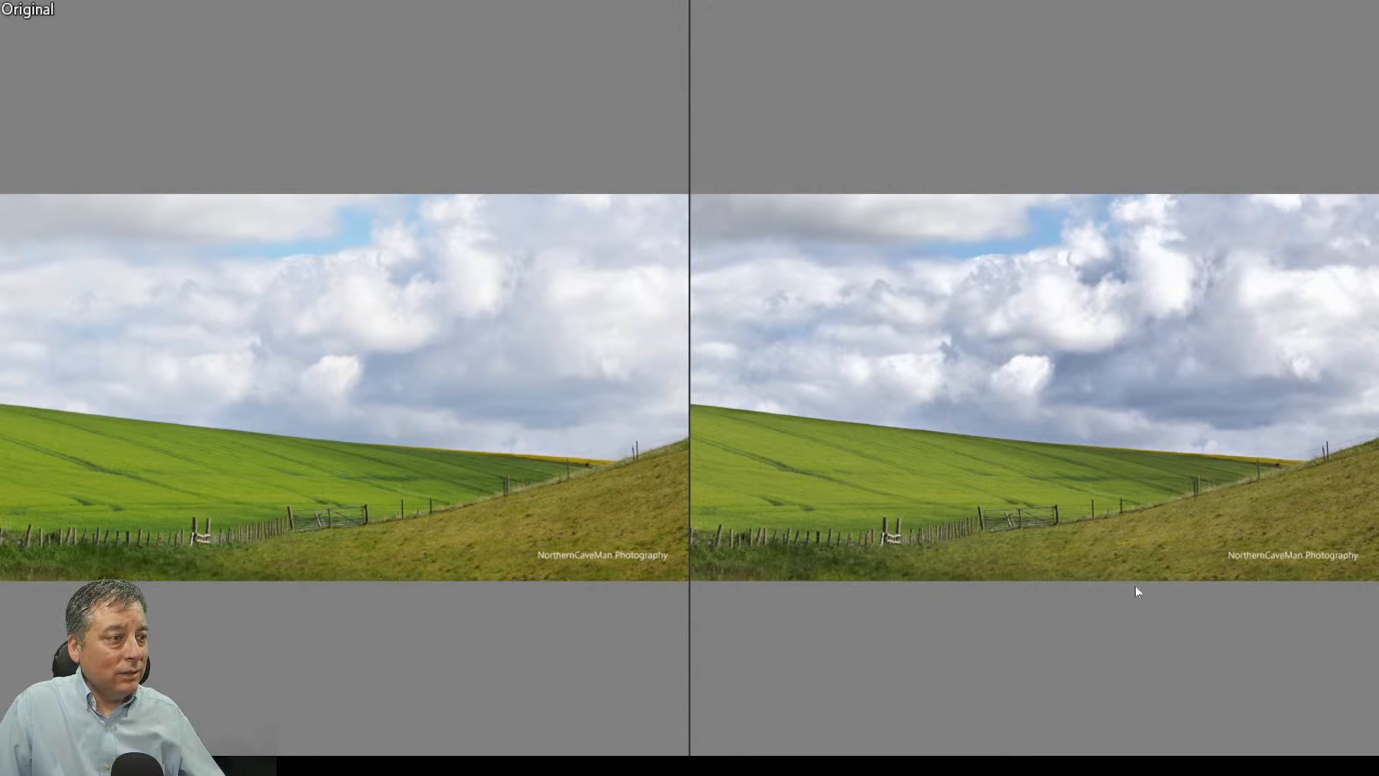
{"action": "left_click", "coordinate": [849, 519]}
{"action": "left_click_drag", "start_coordinate": [1113, 672], "coordinate": [993, 480]}
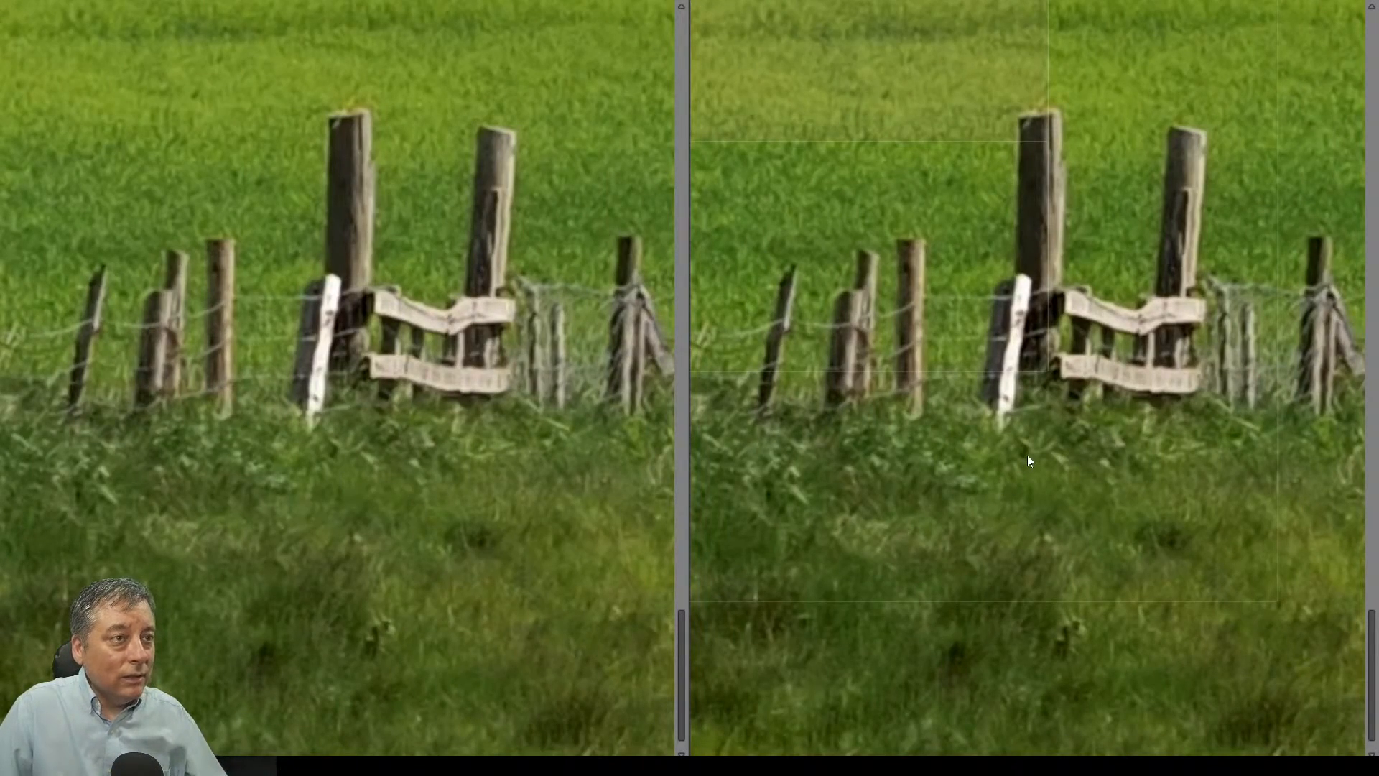
{"action": "key", "text": "Escape"}
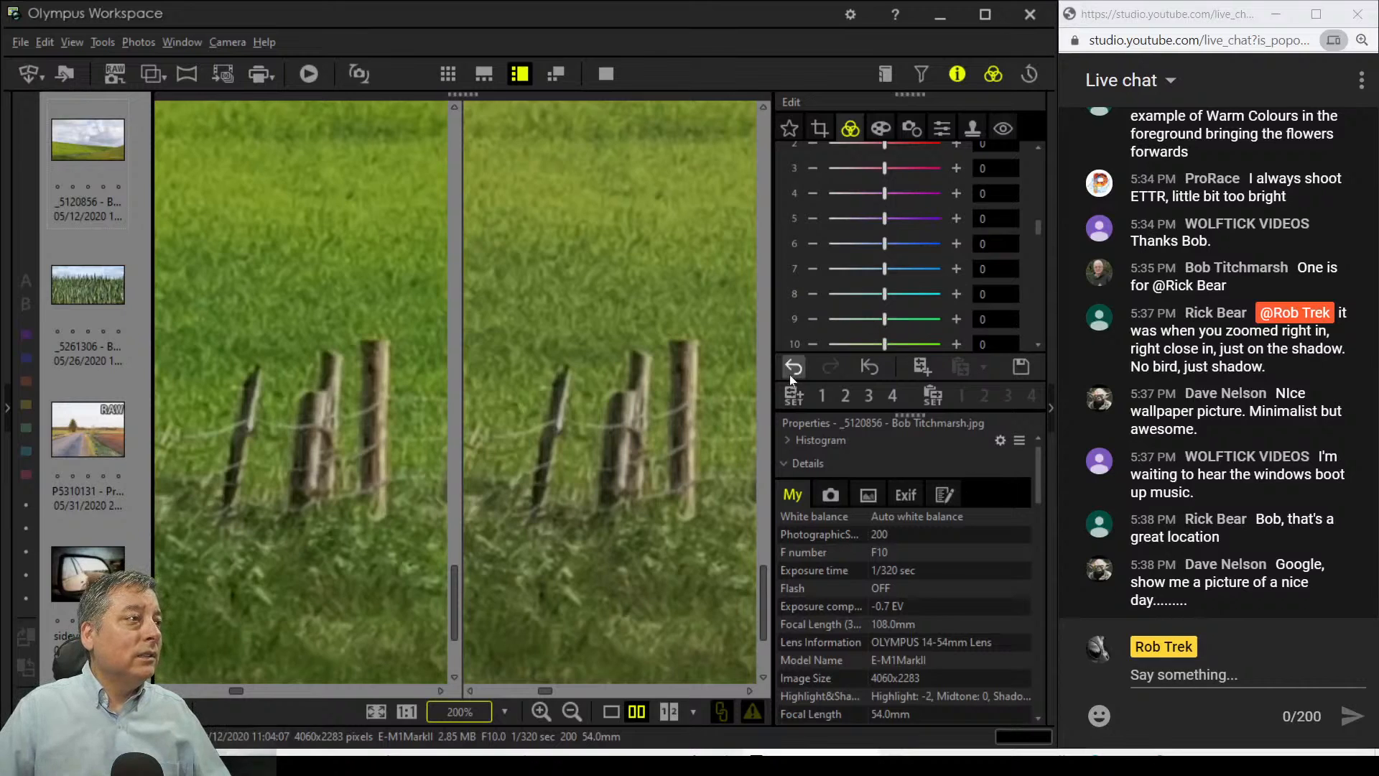
{"action": "left_click", "coordinate": [376, 711]}
Step: Raise the hillside photo's exposure compensation to 12
{"action": "scroll", "coordinate": [843, 200], "scroll_direction": "up", "scroll_amount": 5}
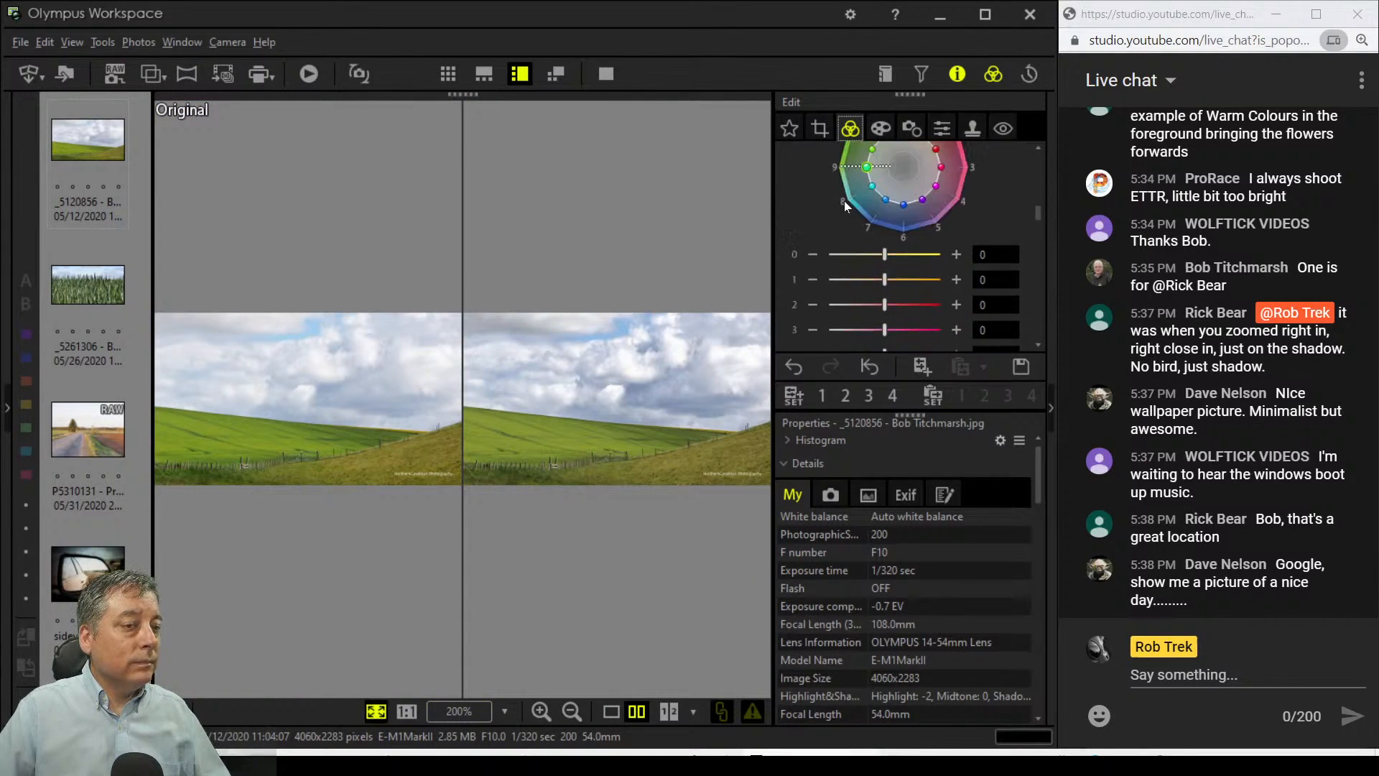
{"action": "scroll", "coordinate": [845, 206], "scroll_direction": "up", "scroll_amount": 3}
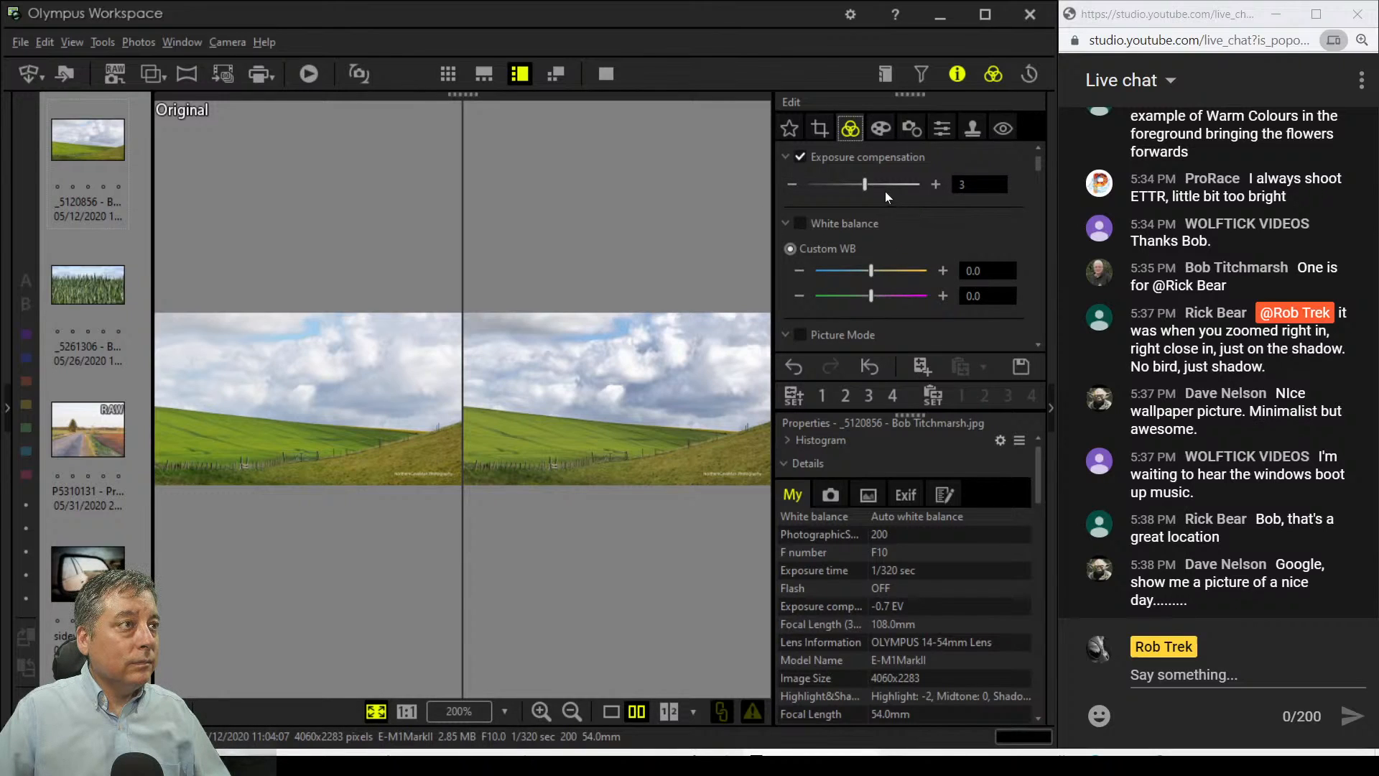
{"action": "left_click", "coordinate": [933, 181]}
{"action": "left_click", "coordinate": [933, 180]}
{"action": "left_click", "coordinate": [934, 181]}
{"action": "left_click", "coordinate": [934, 184]}
{"action": "left_click", "coordinate": [935, 184]}
{"action": "left_click", "coordinate": [934, 184]}
{"action": "left_click", "coordinate": [935, 184]}
{"action": "left_click", "coordinate": [934, 184]}
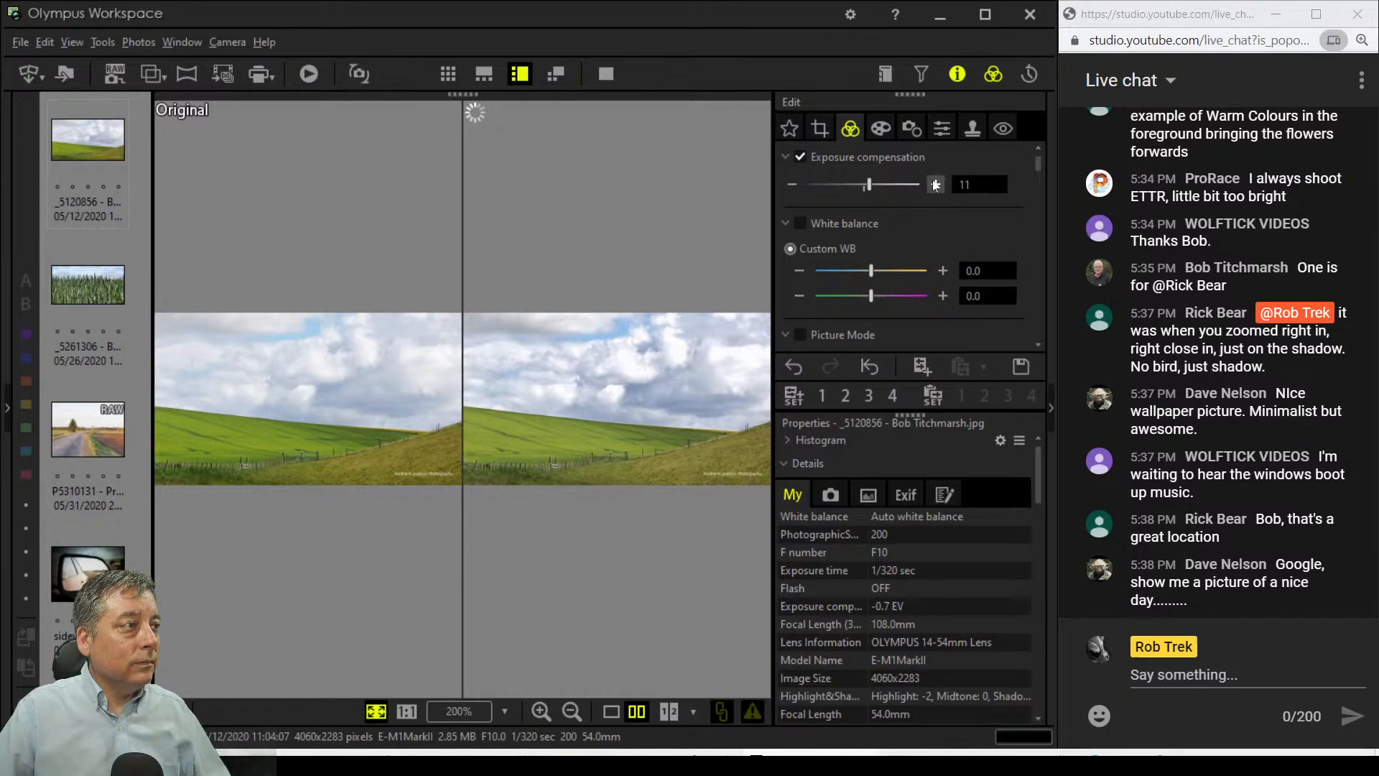
{"action": "left_click", "coordinate": [934, 184]}
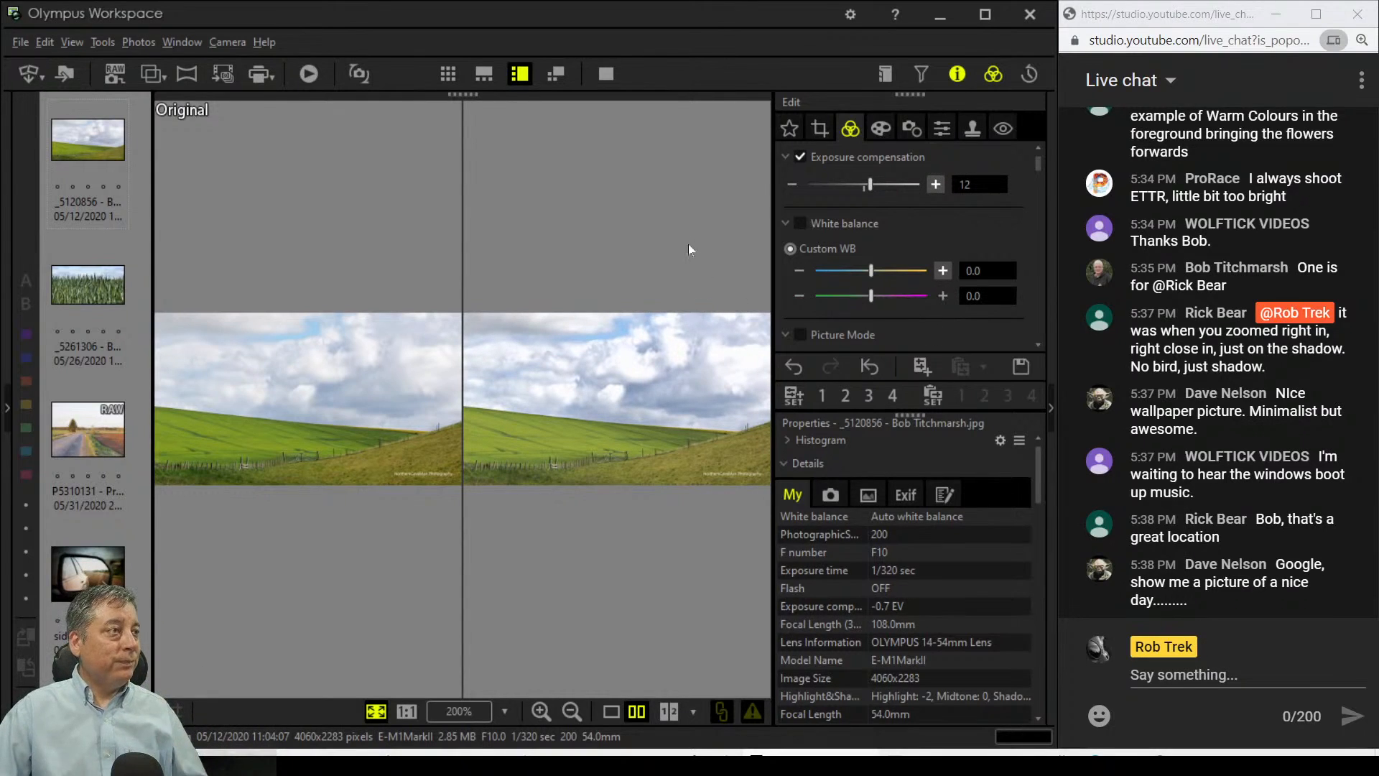
Step: View the brightened edit alone in full screen, then exit full screen
{"action": "left_click", "coordinate": [612, 710]}
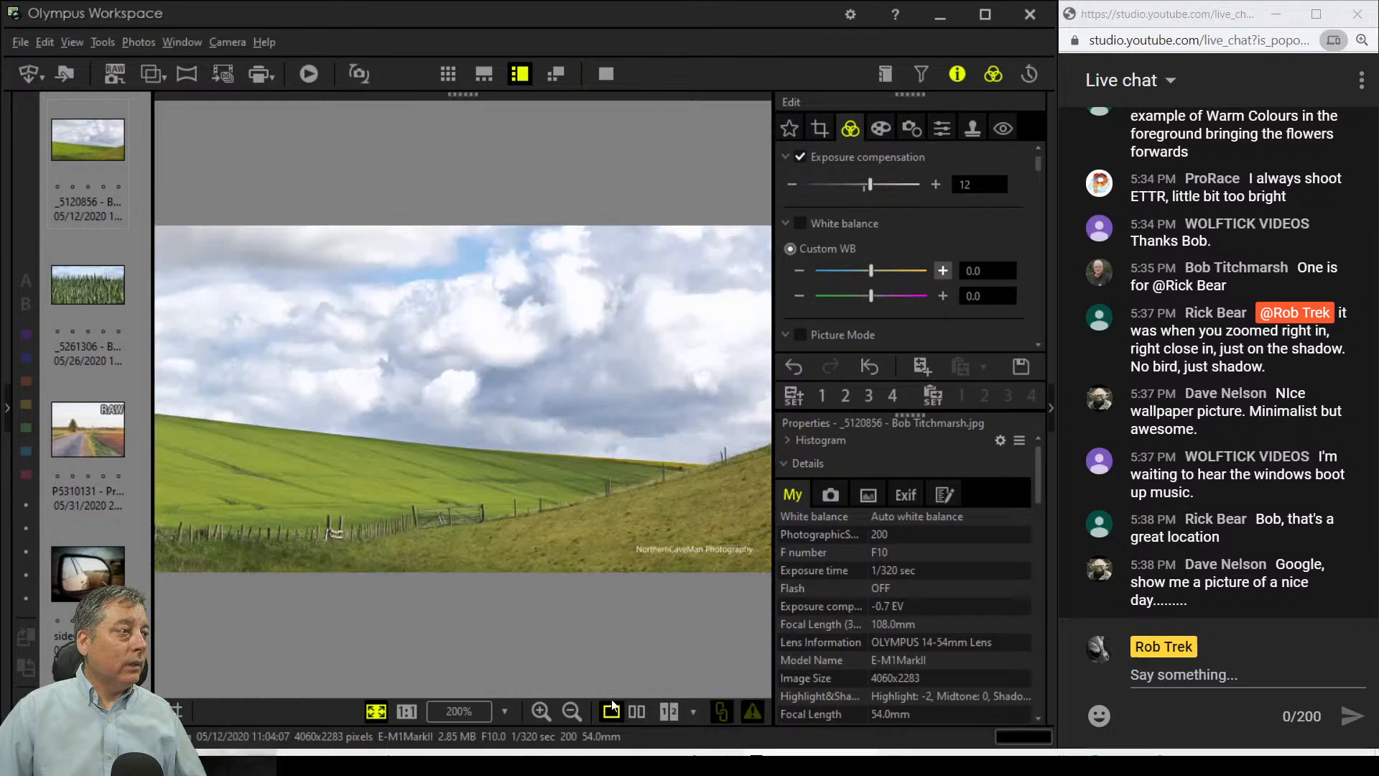
{"action": "left_click", "coordinate": [606, 74]}
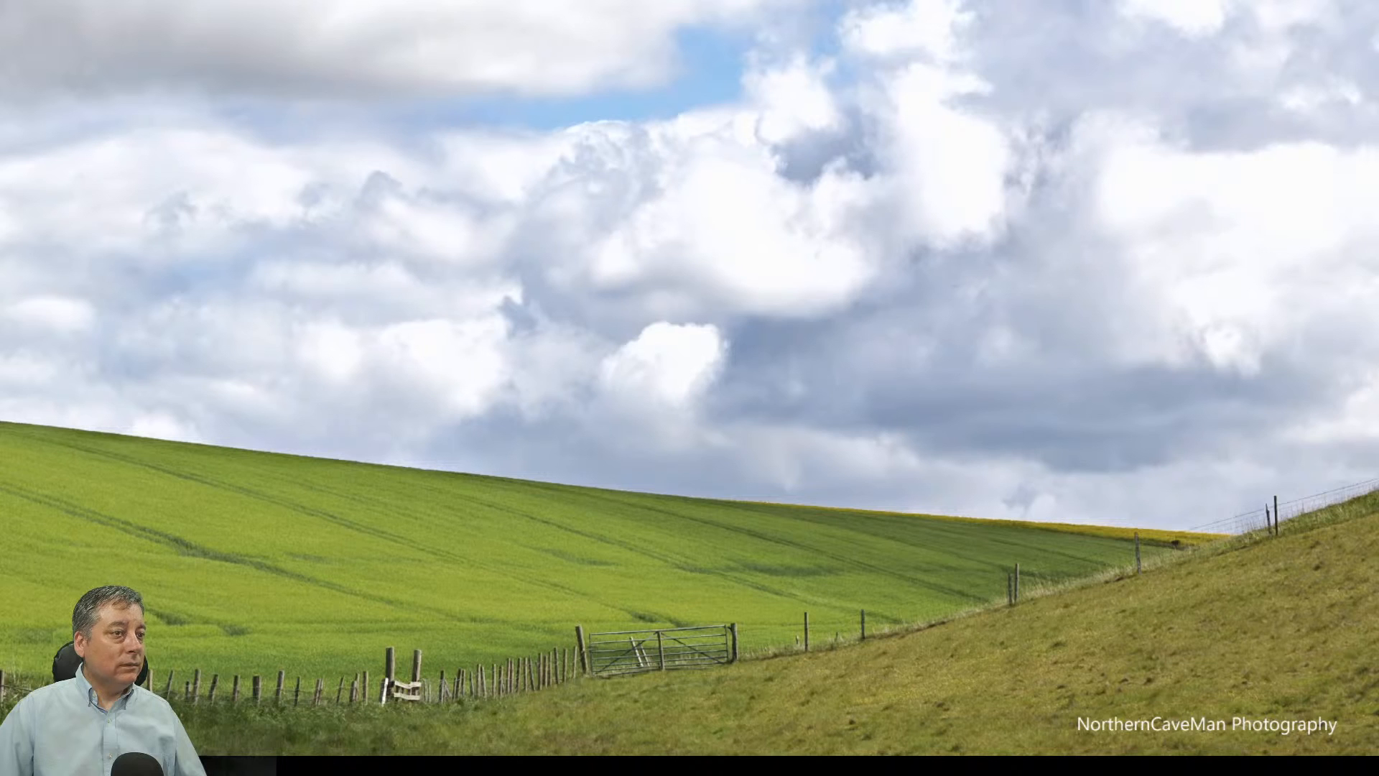
{"action": "key", "text": "Escape"}
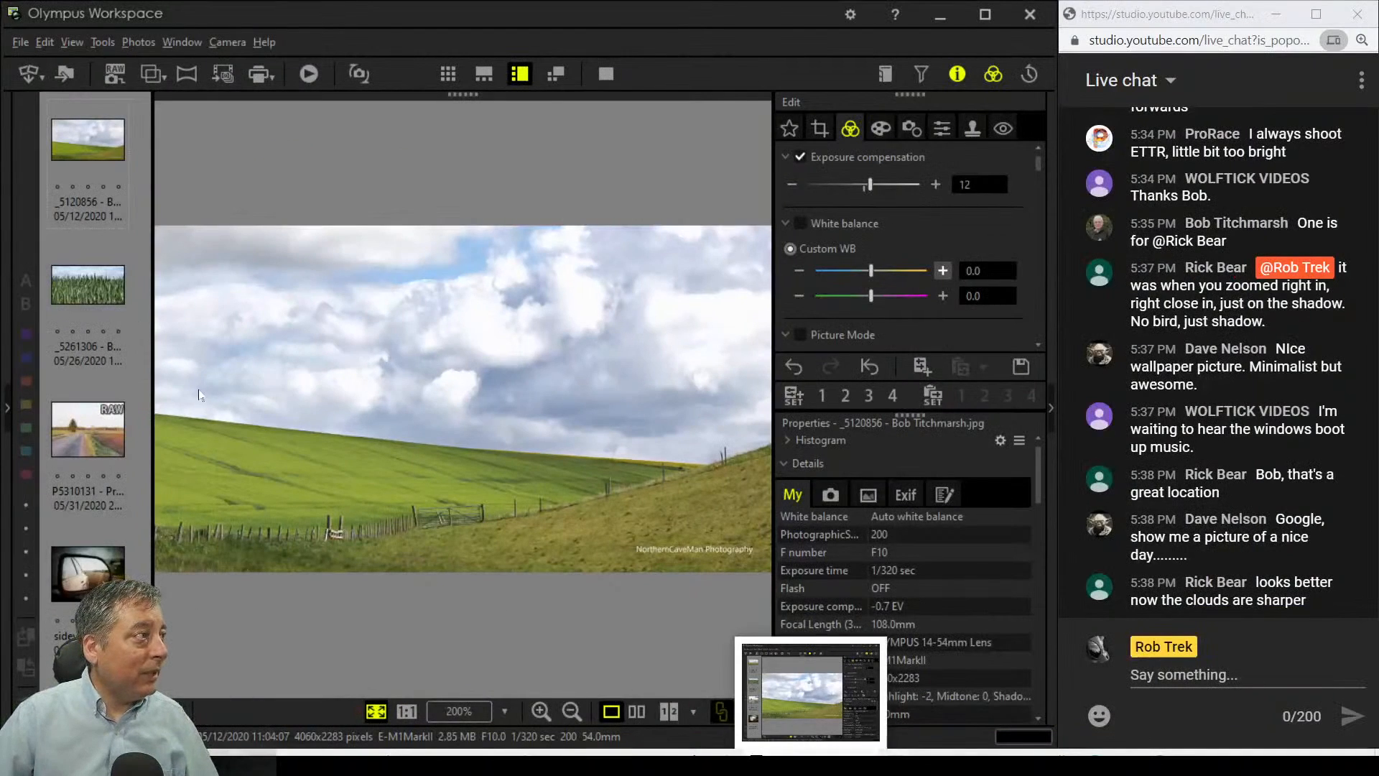
Step: Open wheat field photo _5261306, zoom to 200% to check the wheat, and return to fit view
{"action": "left_click", "coordinate": [115, 306]}
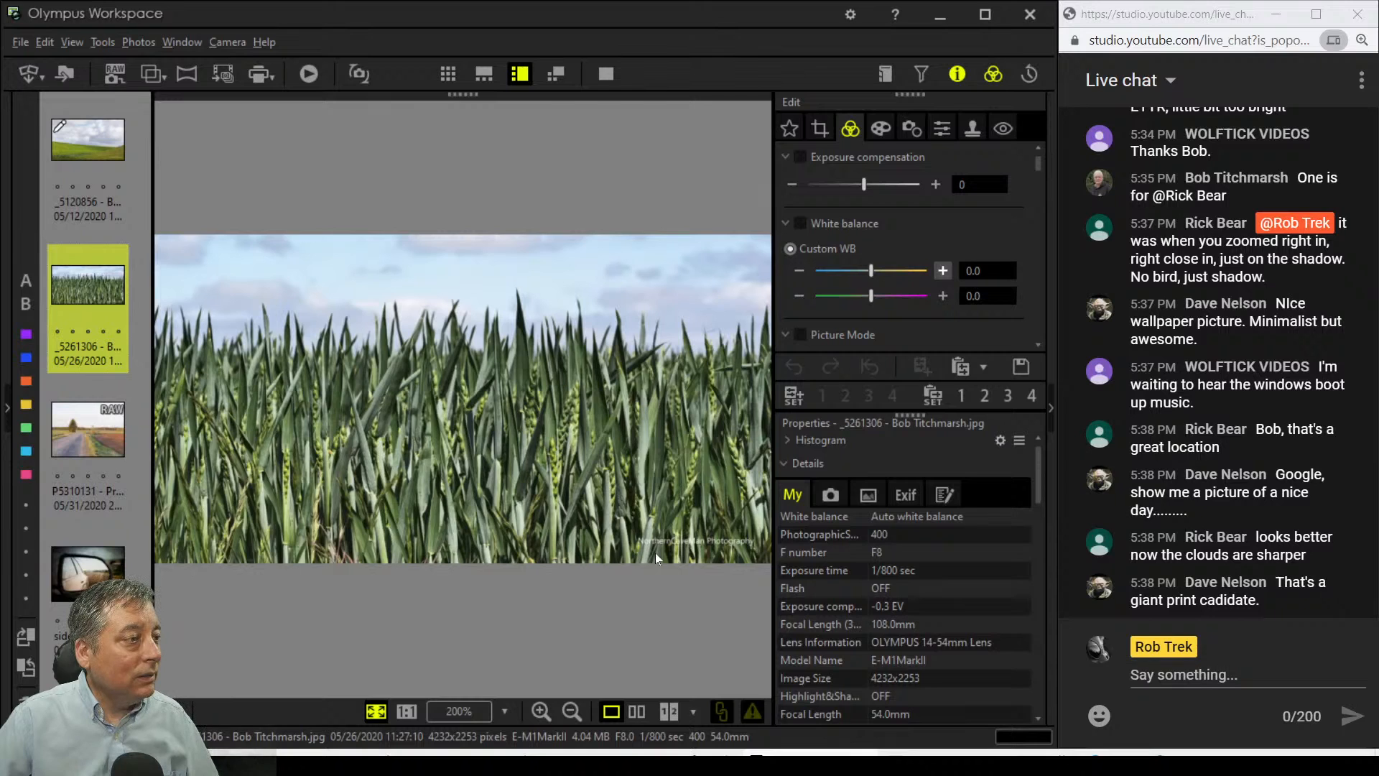
{"action": "left_click", "coordinate": [398, 397]}
{"action": "left_click_drag", "start_coordinate": [399, 395], "coordinate": [572, 324]}
{"action": "double_click", "coordinate": [573, 323]}
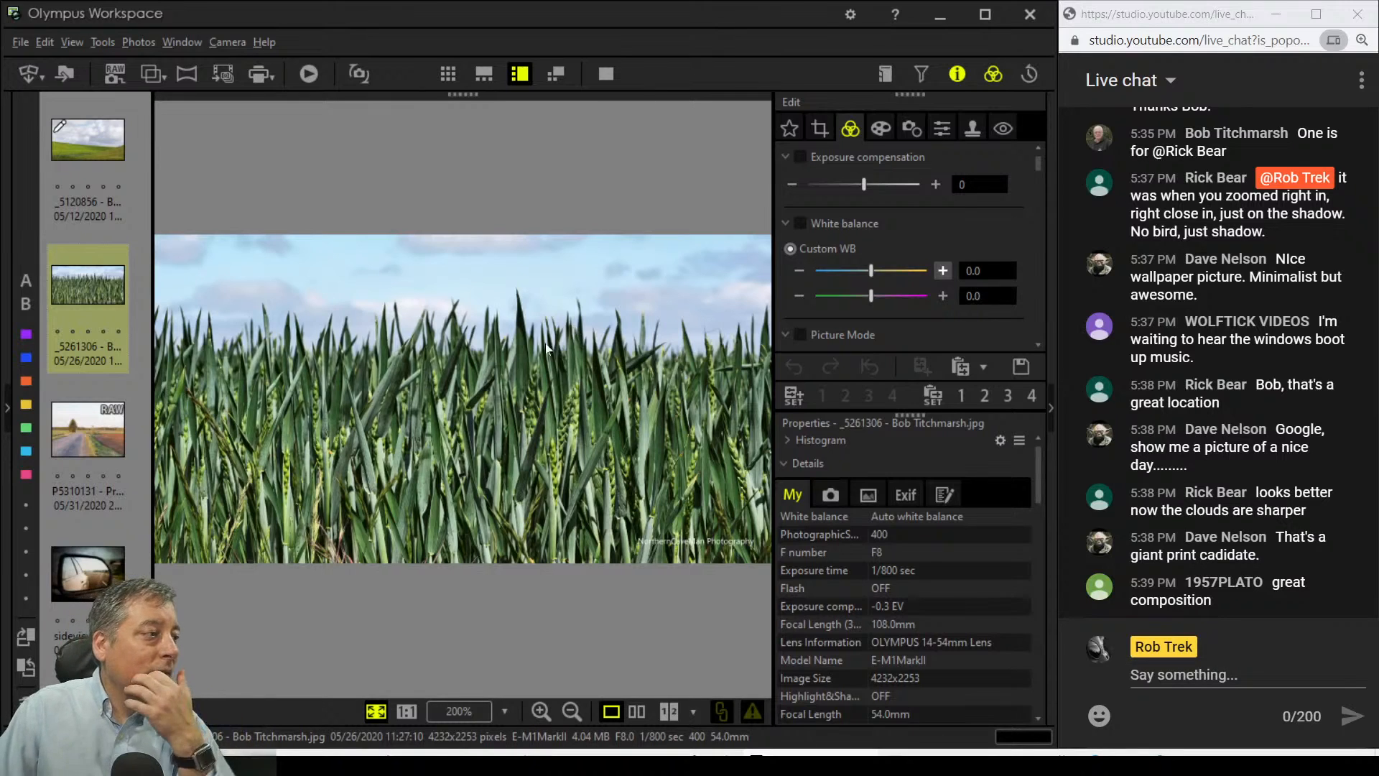
{"action": "left_click", "coordinate": [333, 547]}
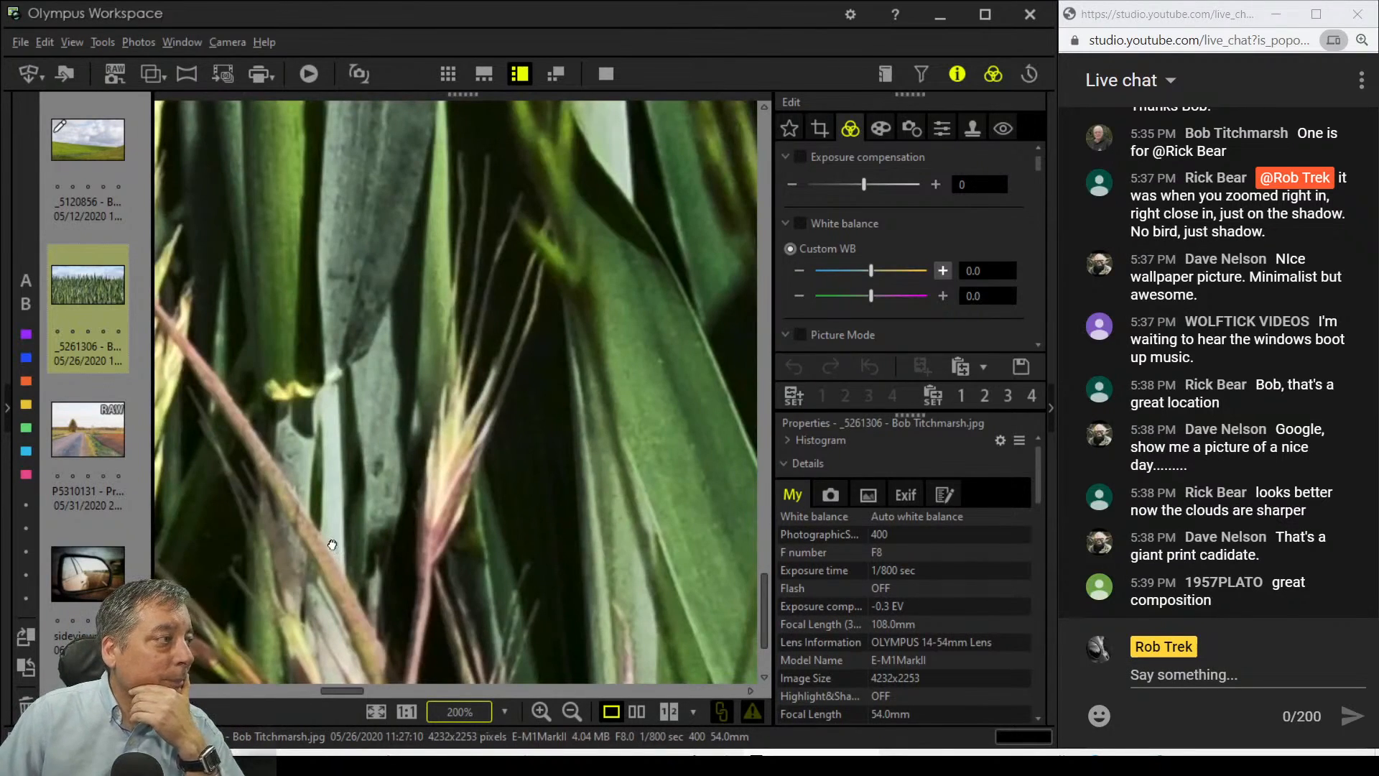
{"action": "left_click", "coordinate": [332, 545]}
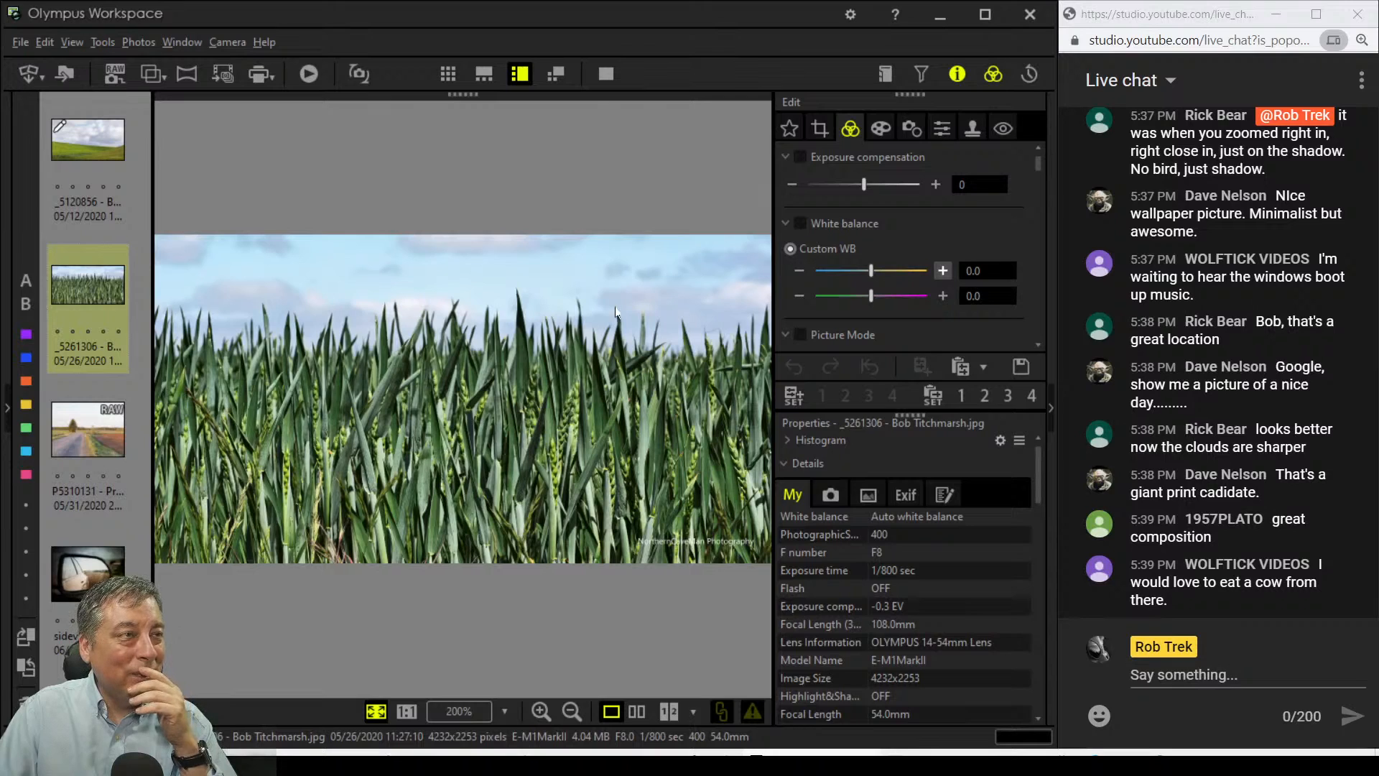
Step: Apply a 1:1 (6:6) aspect-ratio crop of 2253 × 2253 pixels to the wheat photo
{"action": "left_click", "coordinate": [819, 128]}
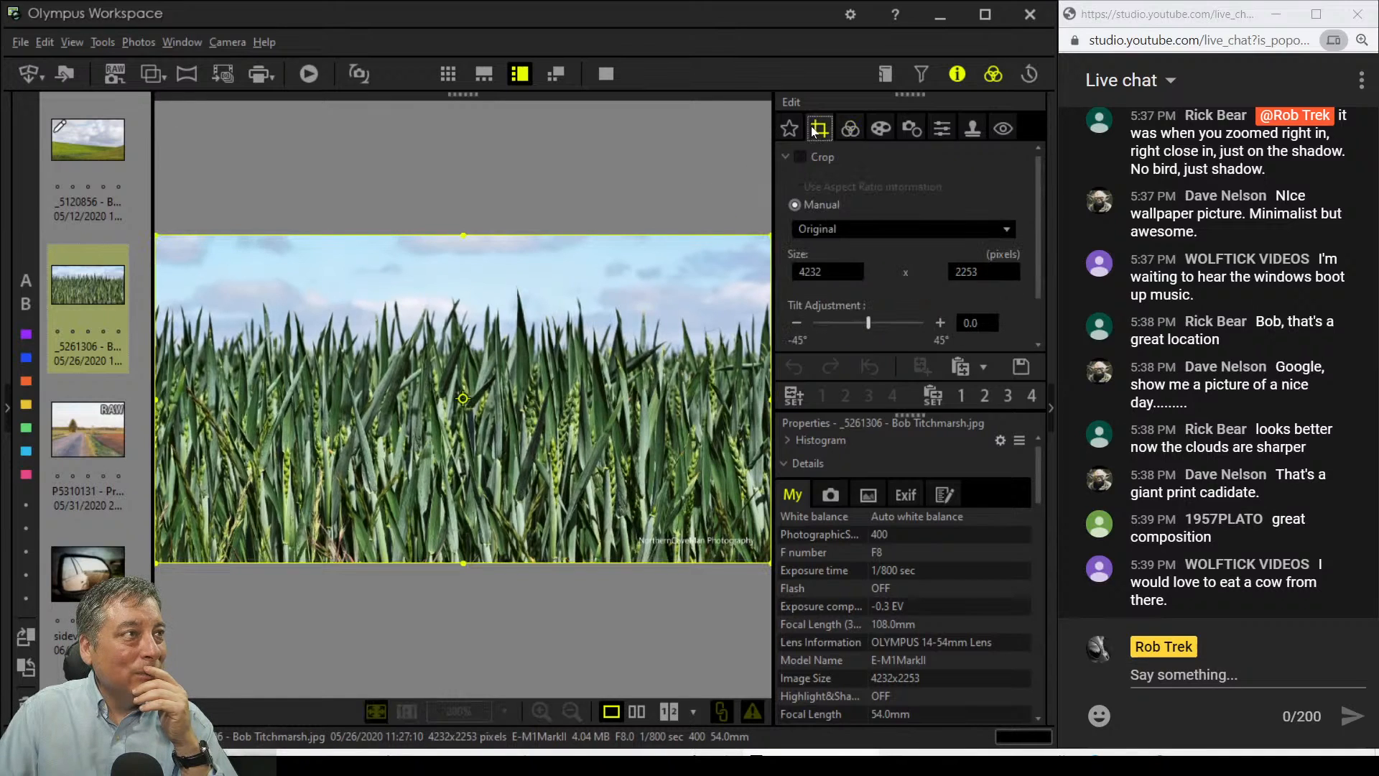
{"action": "left_click", "coordinate": [826, 228]}
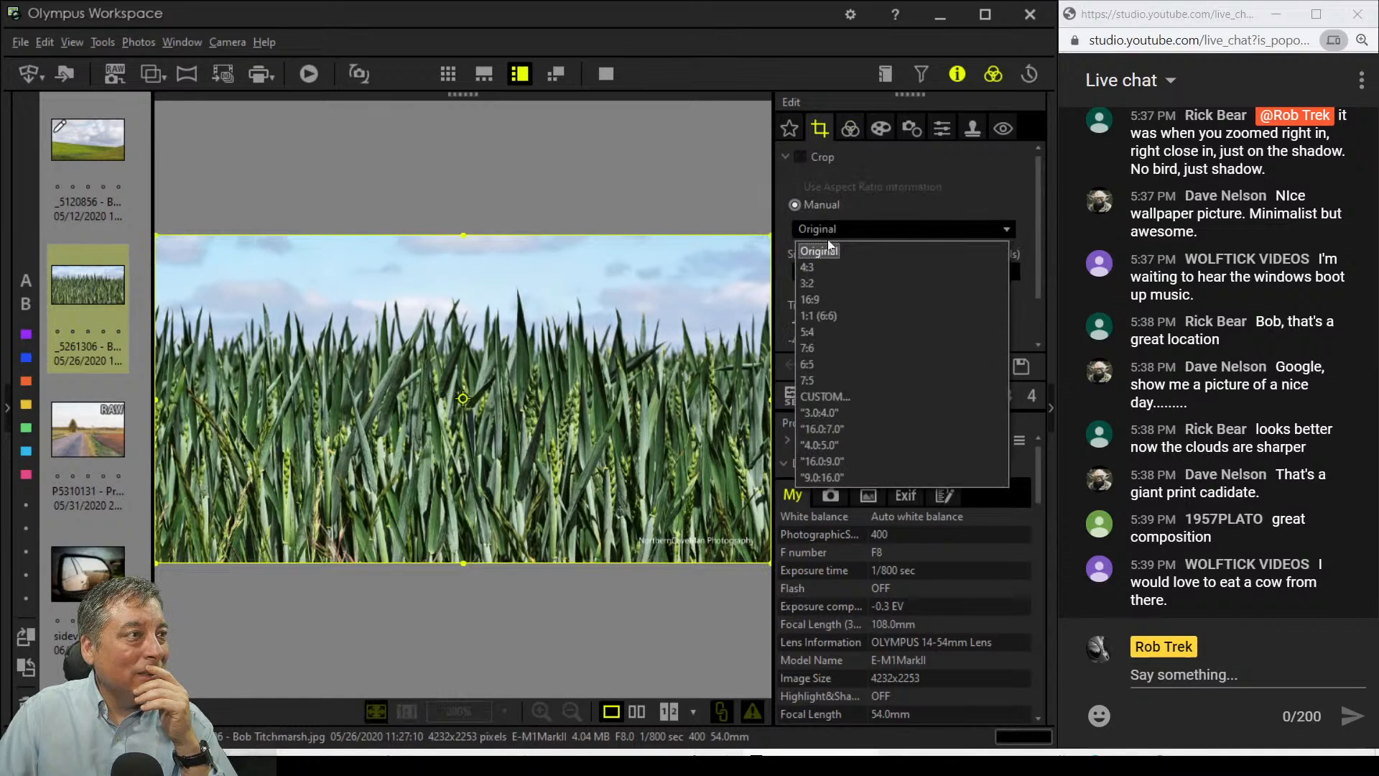
{"action": "left_click", "coordinate": [828, 315]}
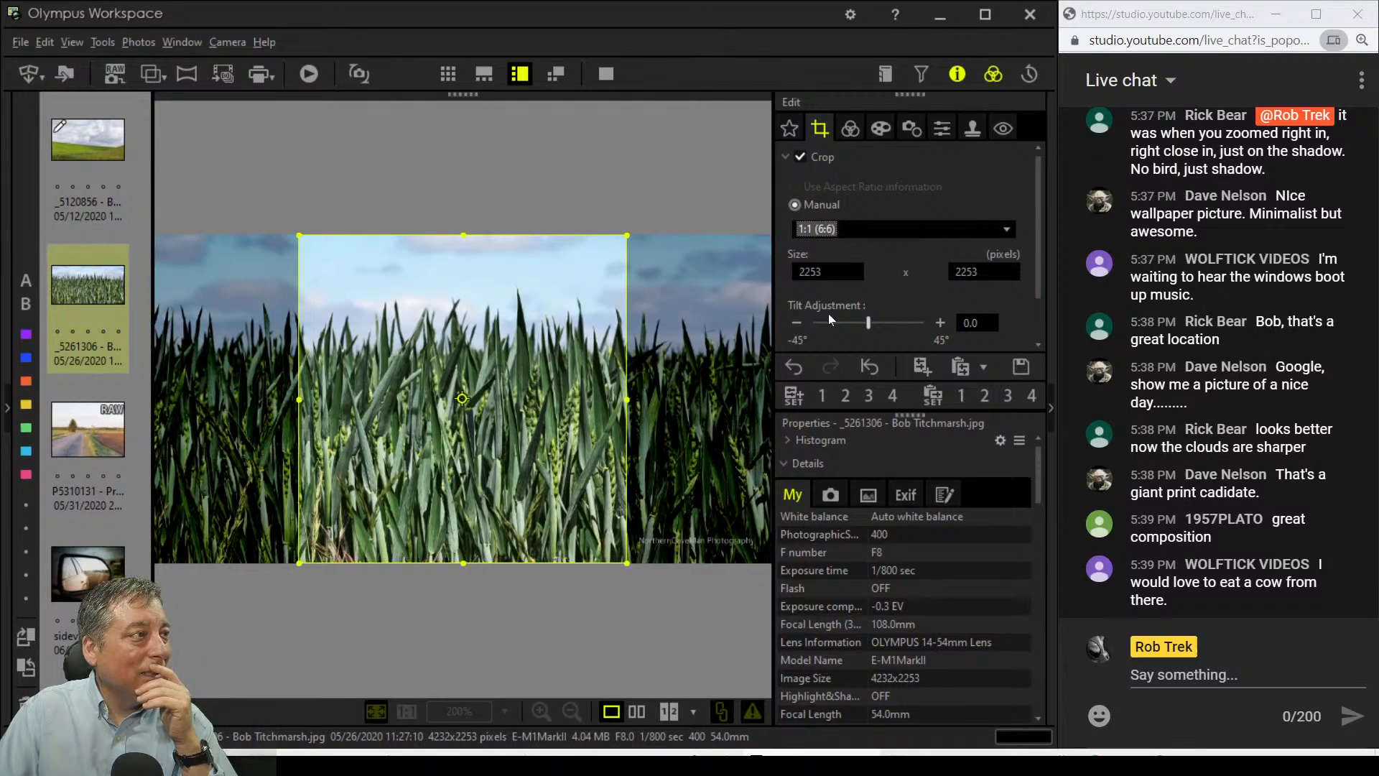
{"action": "left_click", "coordinate": [851, 131]}
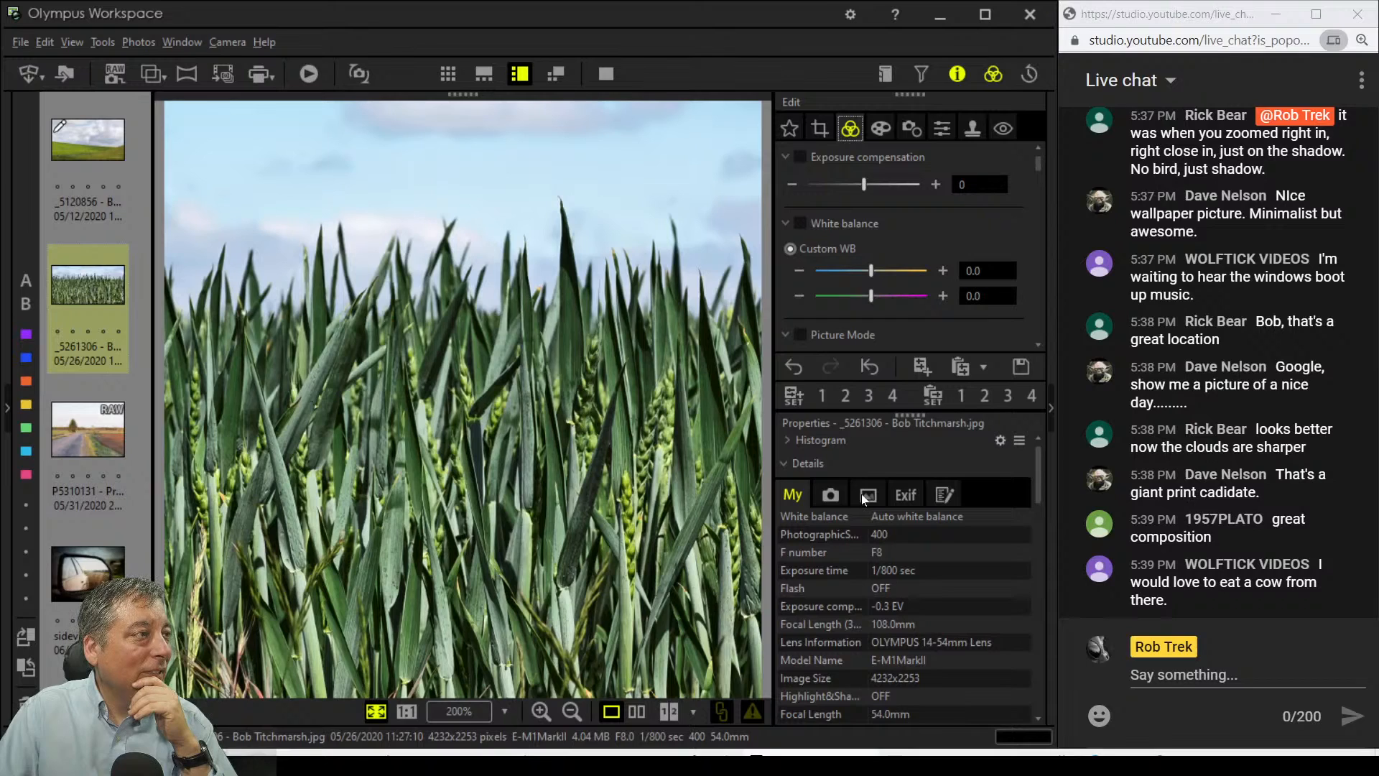
{"action": "left_click", "coordinate": [930, 130]}
{"action": "left_click_drag", "start_coordinate": [859, 184], "coordinate": [881, 187]}
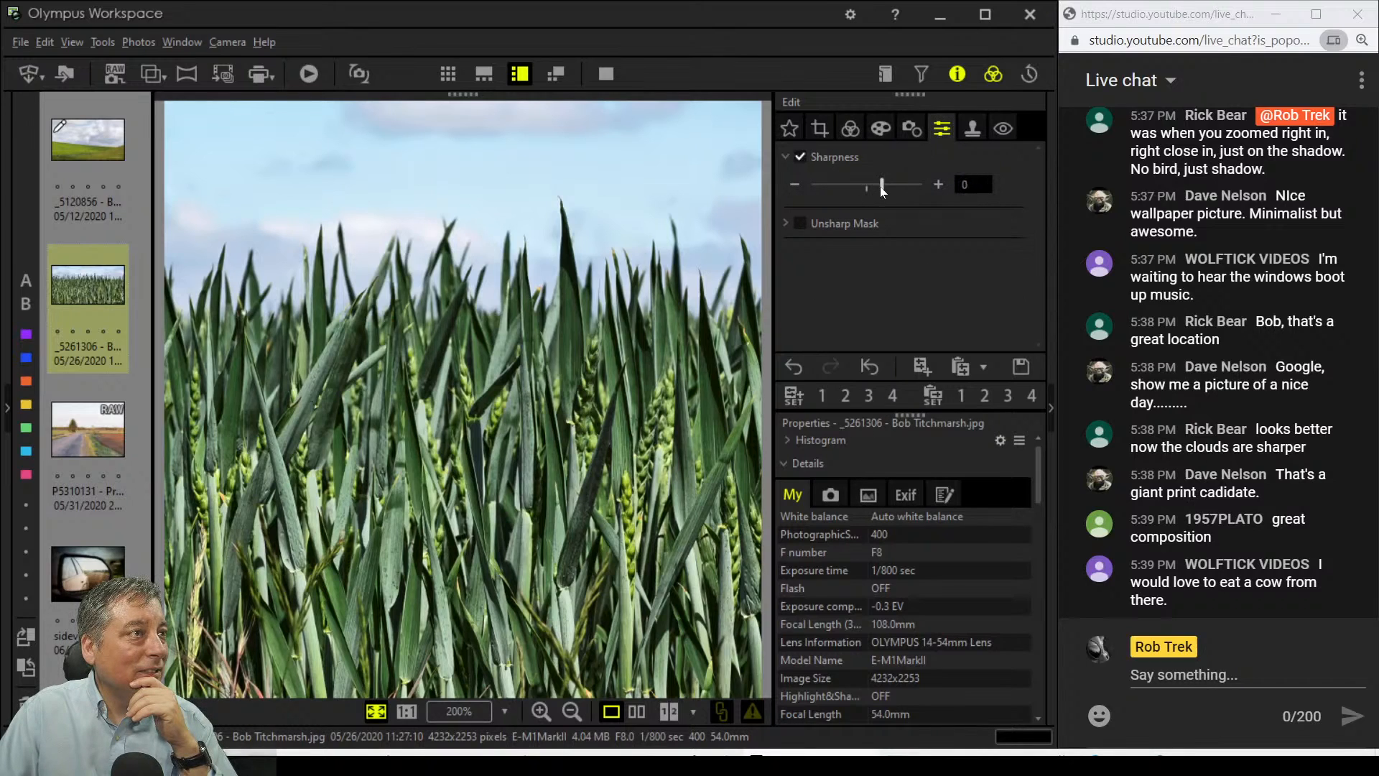
{"action": "left_click", "coordinate": [885, 130]}
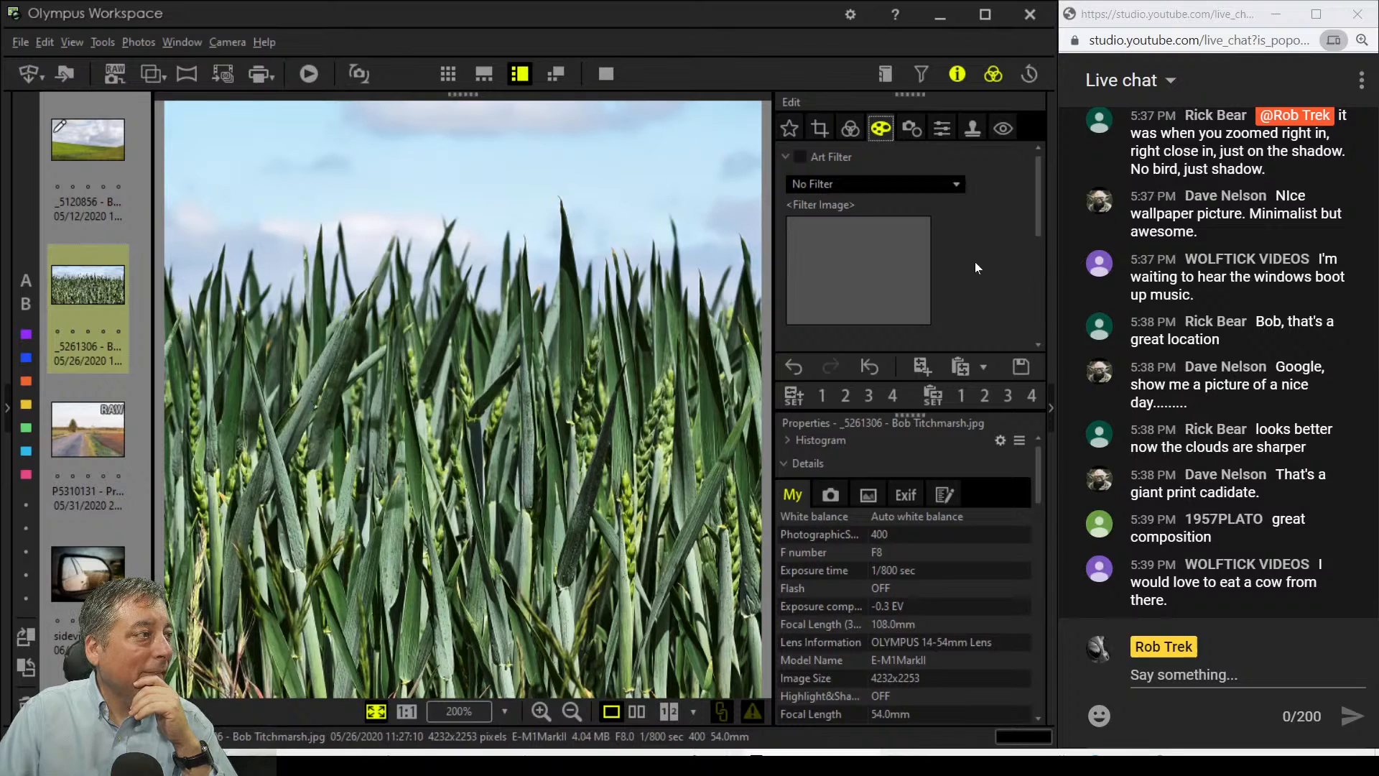
{"action": "left_click", "coordinate": [904, 181]}
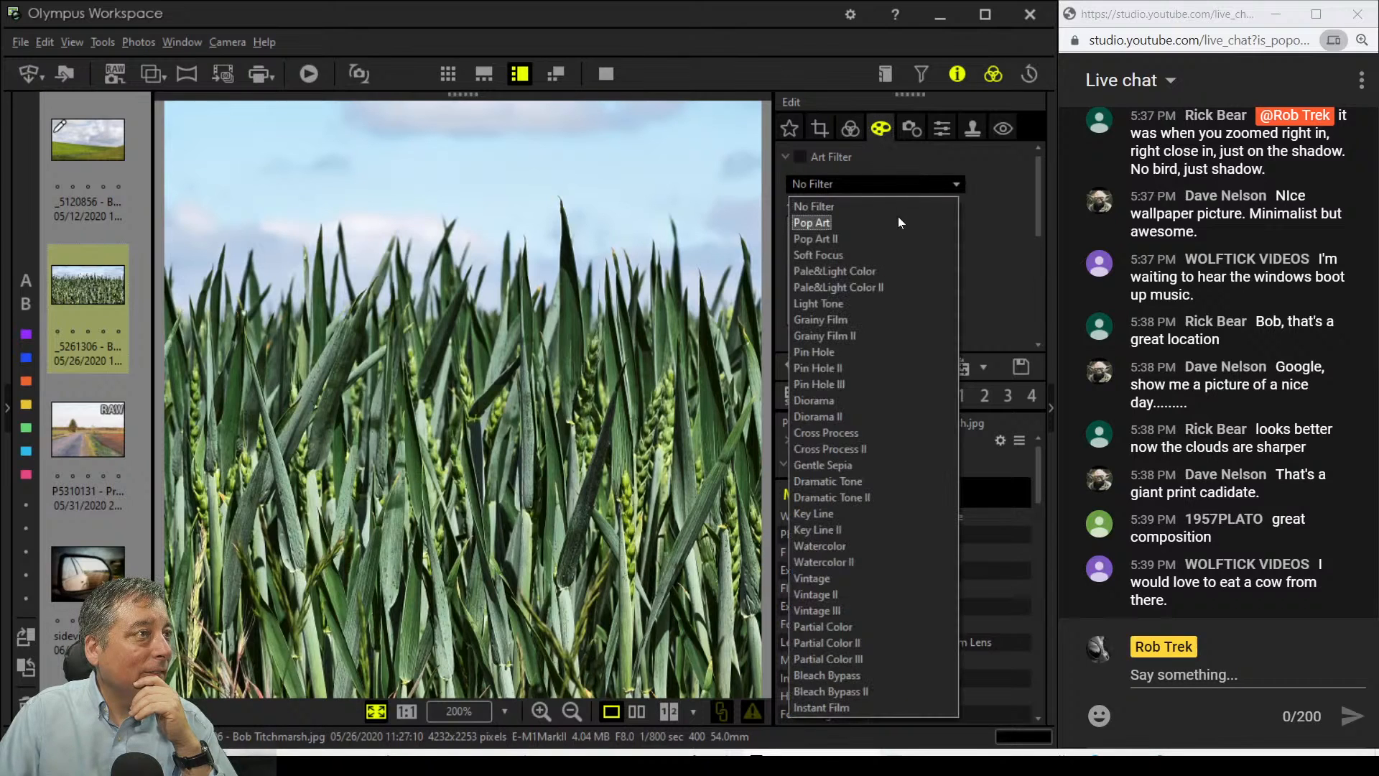
{"action": "left_click", "coordinate": [898, 219]}
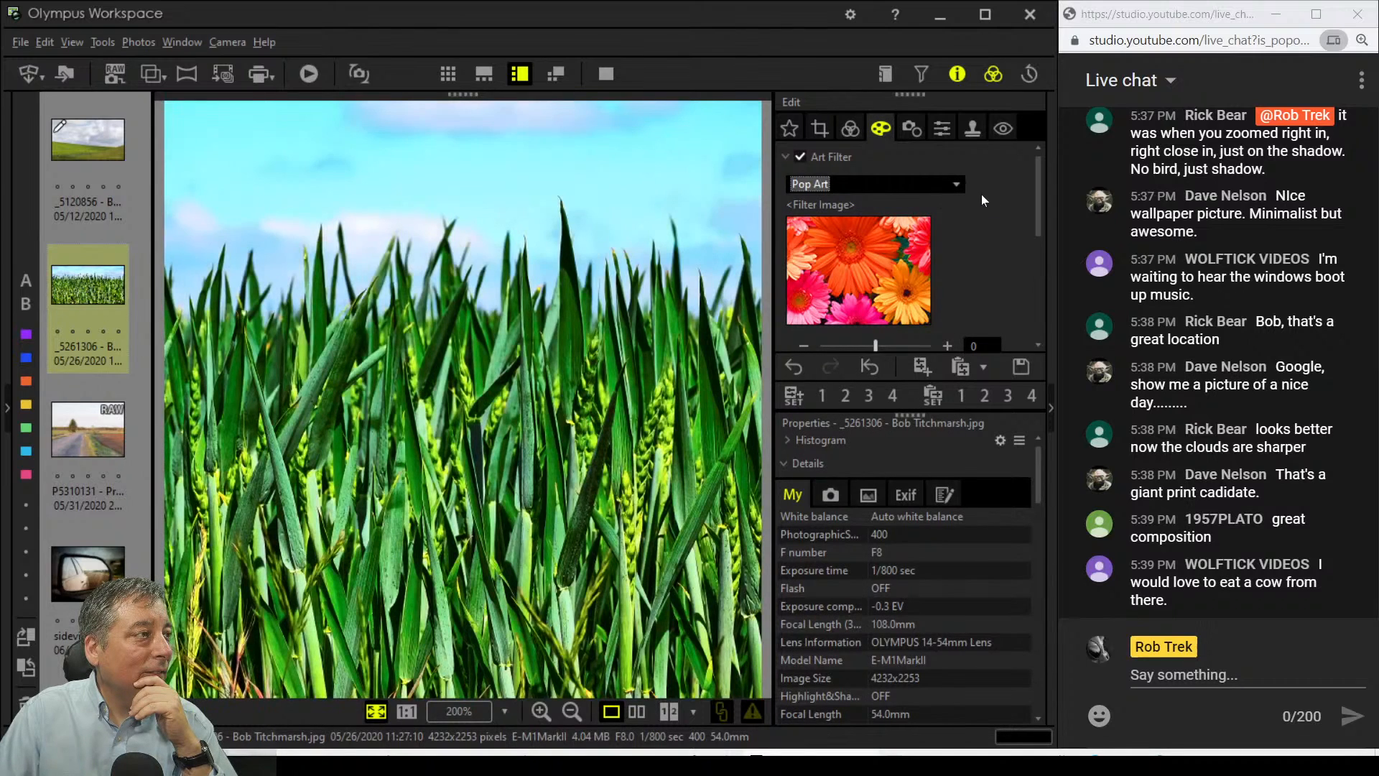
{"action": "left_click", "coordinate": [956, 184]}
{"action": "left_click", "coordinate": [891, 201]}
{"action": "left_click", "coordinate": [847, 133]}
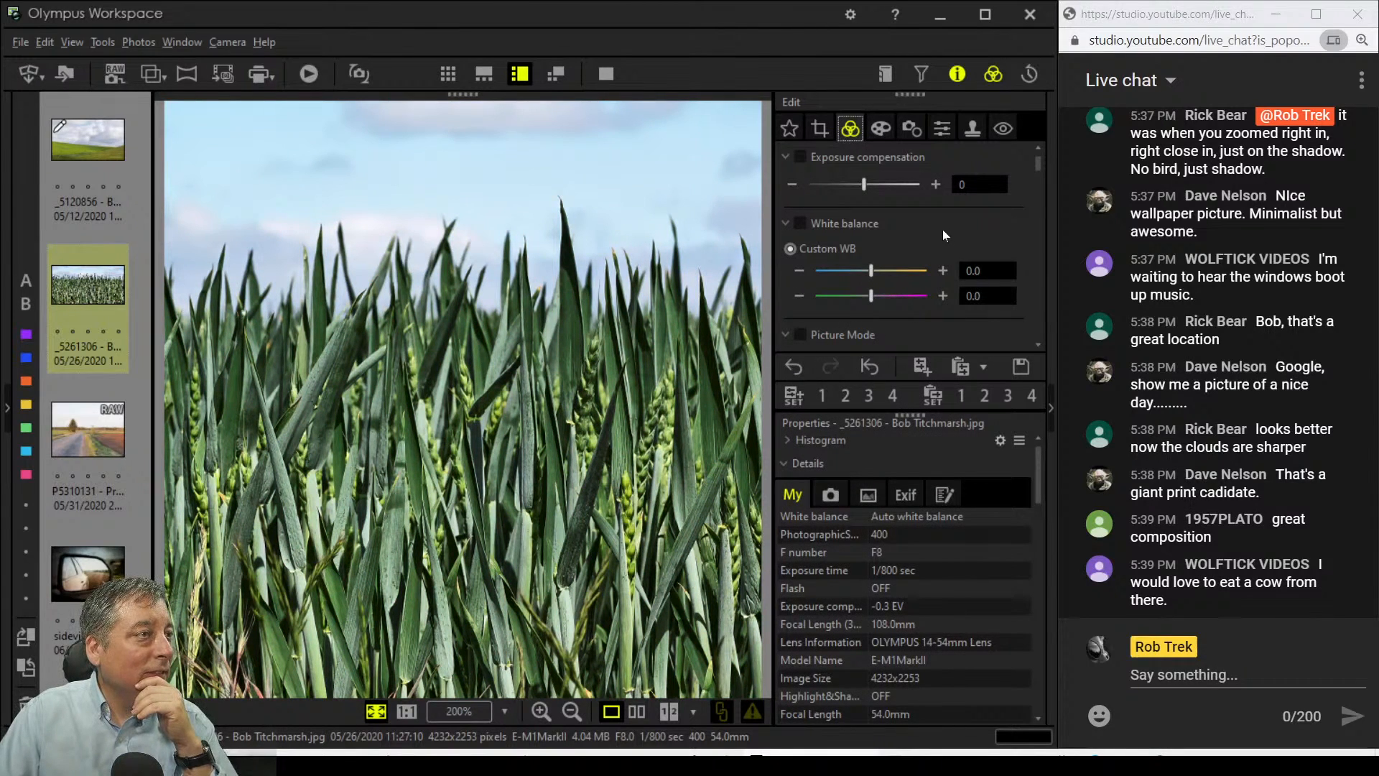
Step: Shift the wheat photo's white balance slightly toward amber
{"action": "scroll", "coordinate": [943, 234], "scroll_direction": "down", "scroll_amount": 1}
{"action": "left_click_drag", "start_coordinate": [873, 244], "coordinate": [880, 245]}
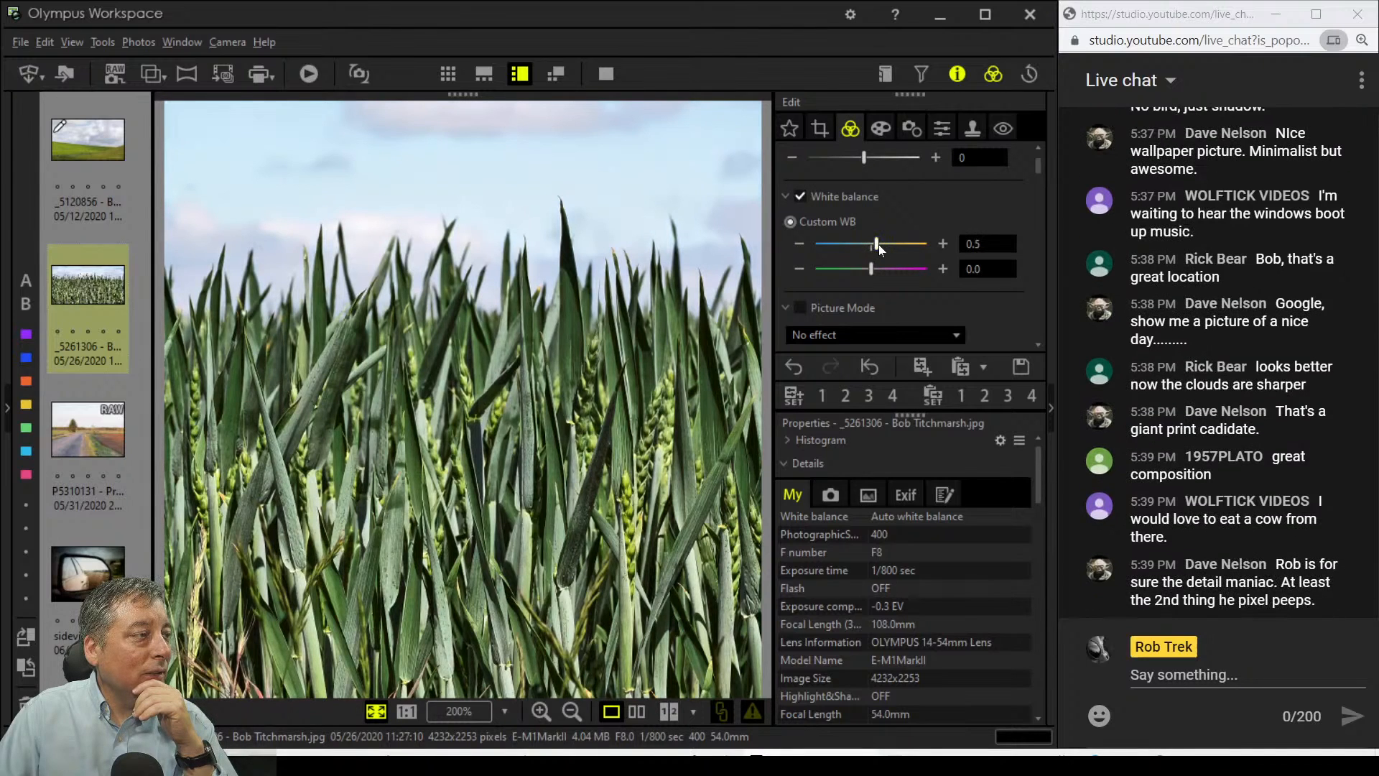
{"action": "scroll", "coordinate": [993, 230], "scroll_direction": "down", "scroll_amount": 5}
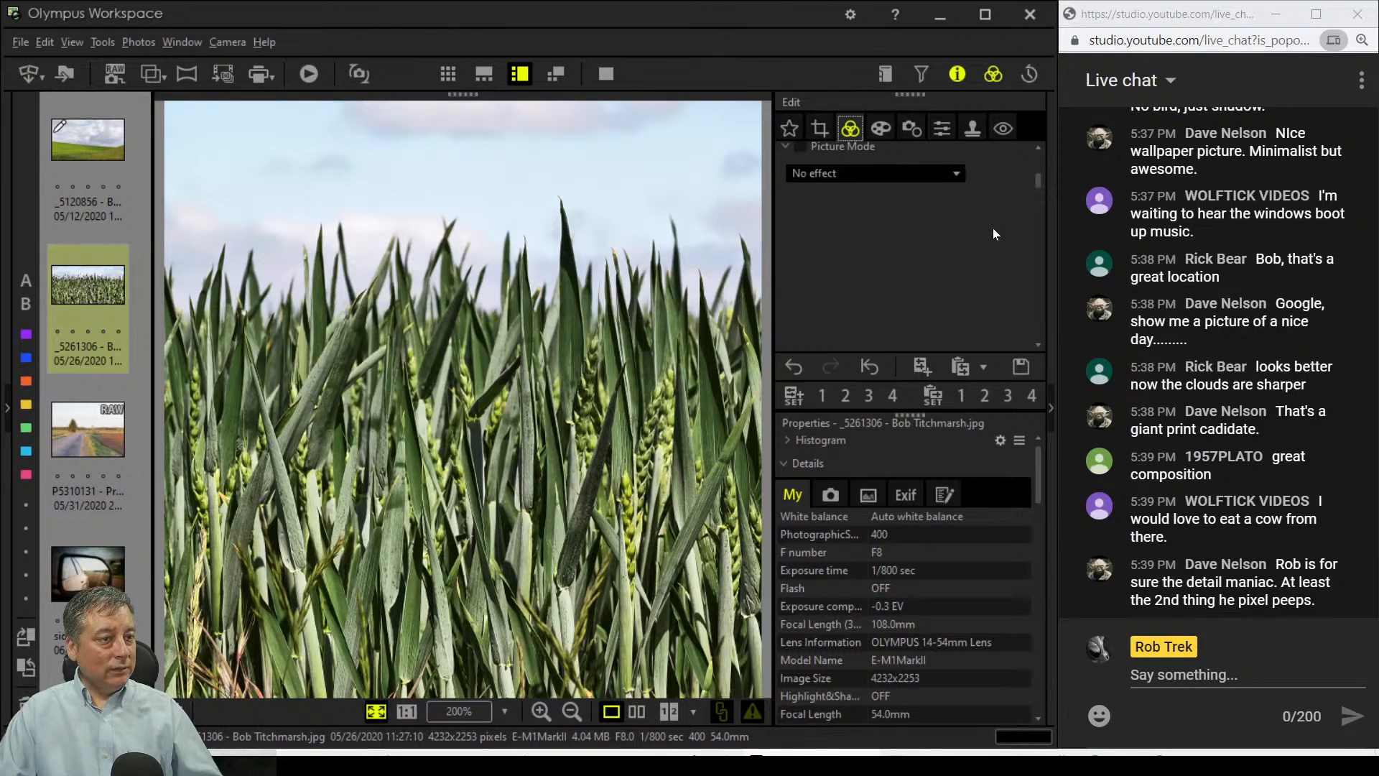
{"action": "scroll", "coordinate": [991, 227], "scroll_direction": "down", "scroll_amount": 8}
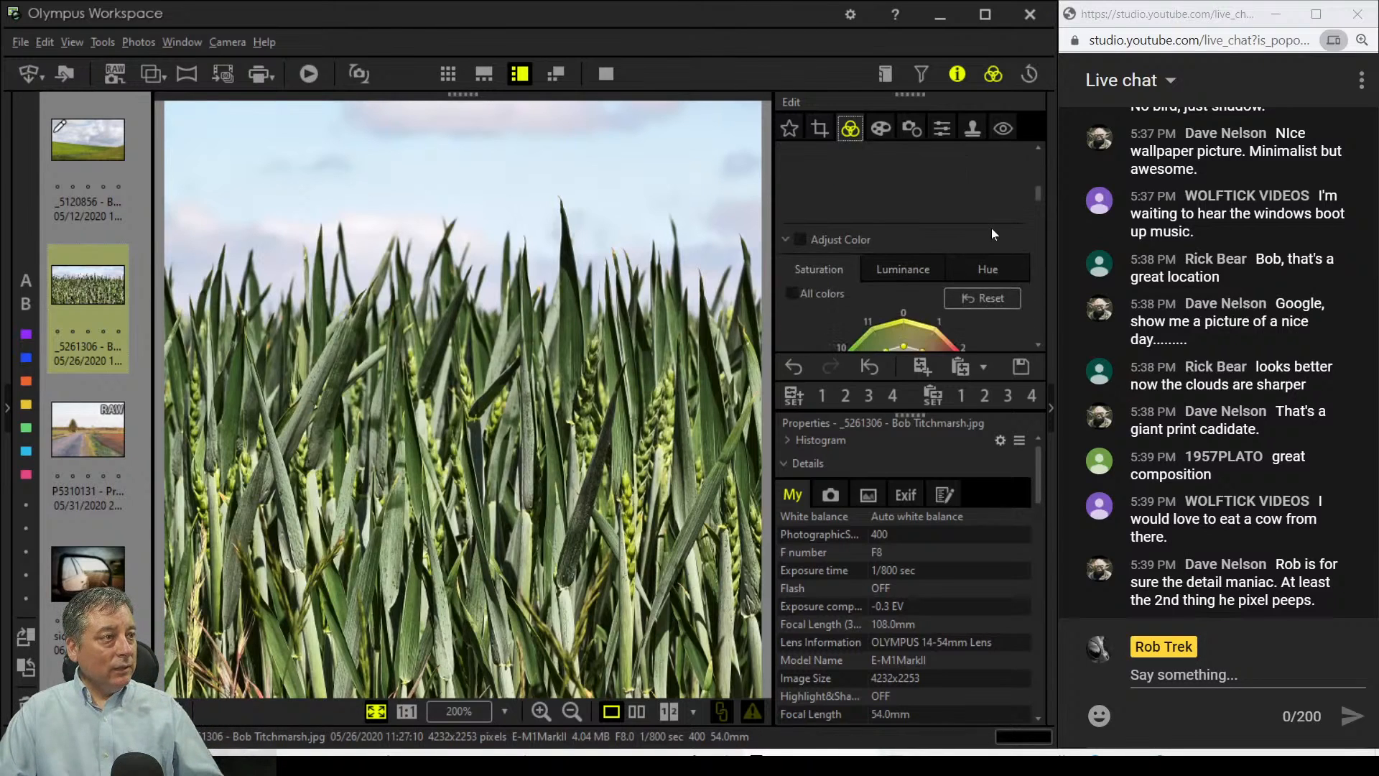
{"action": "scroll", "coordinate": [991, 227], "scroll_direction": "down", "scroll_amount": 3}
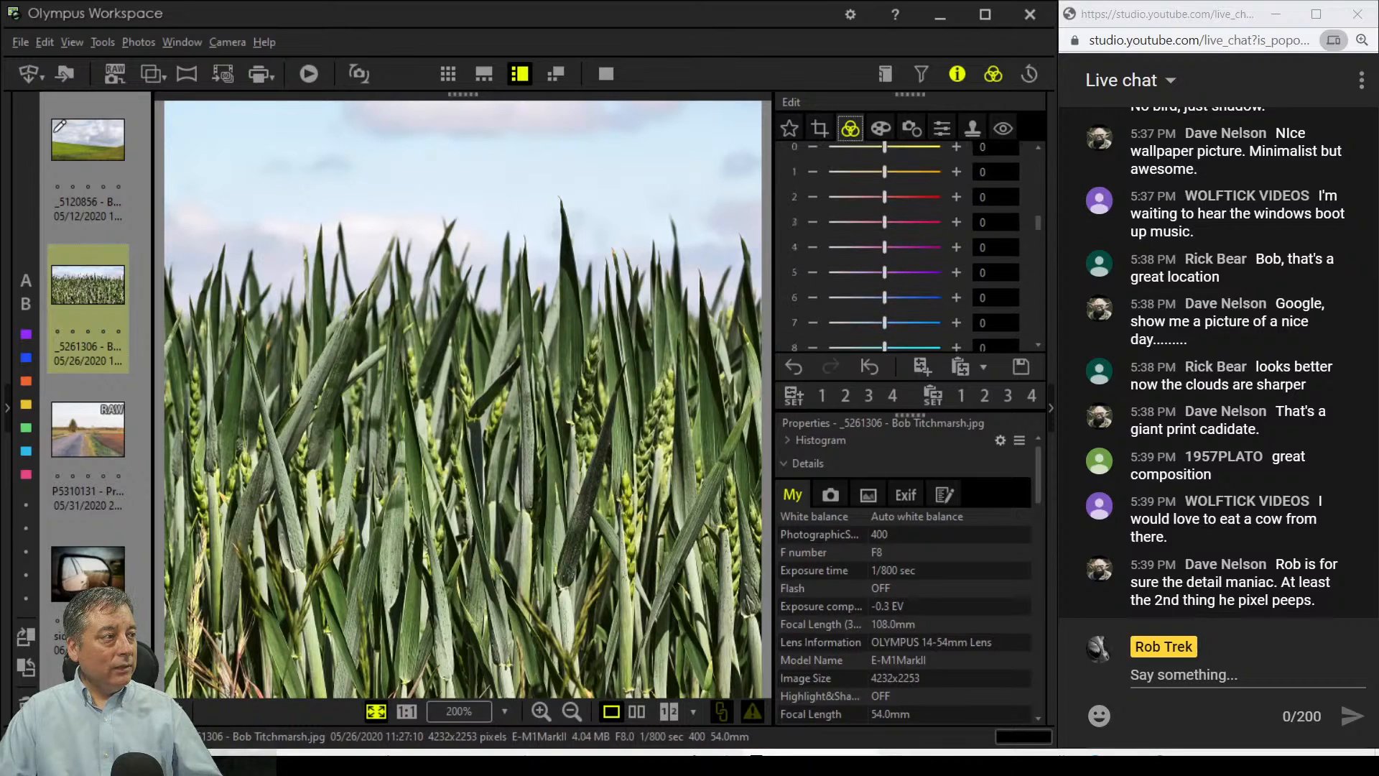
{"action": "scroll", "coordinate": [991, 227], "scroll_direction": "up", "scroll_amount": 5}
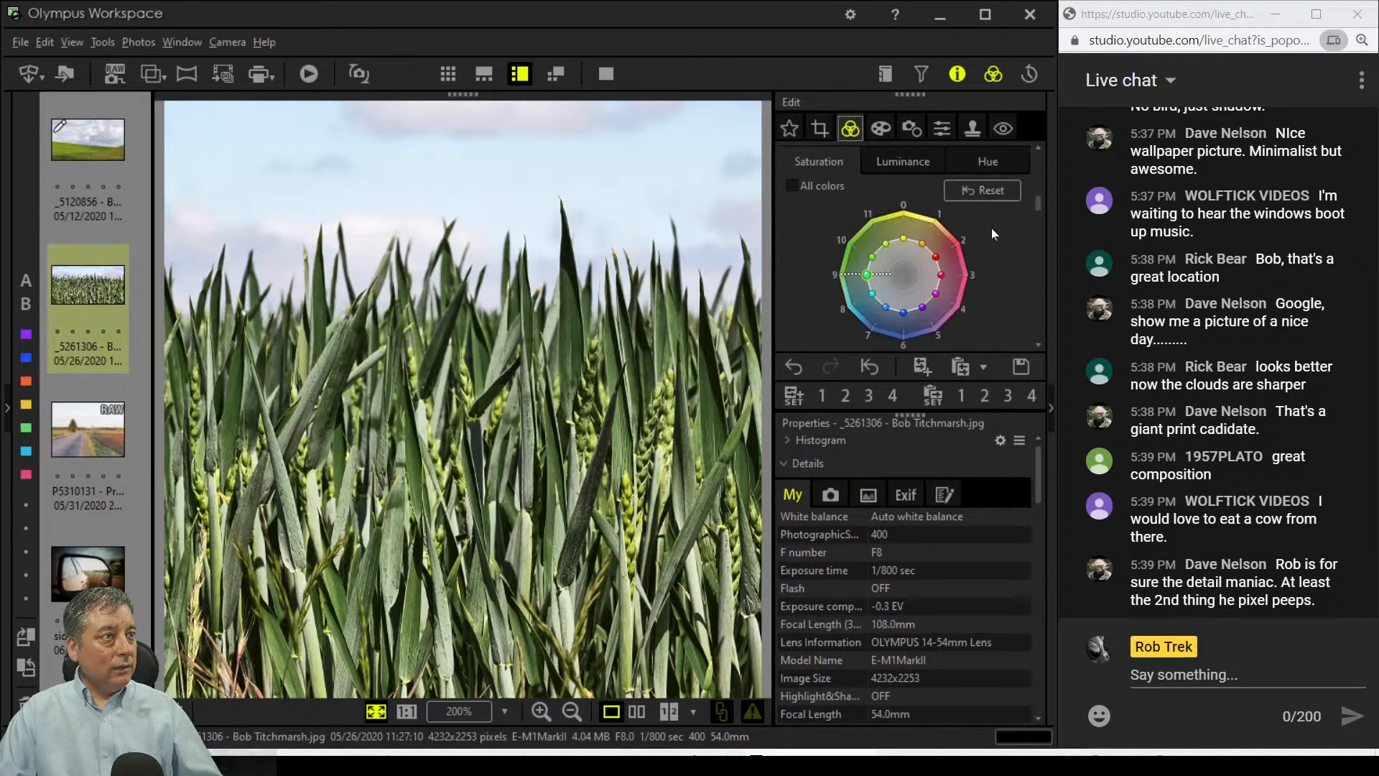
Step: On the Luminance colour wheel, nudge the cyan point toward 8
{"action": "left_click", "coordinate": [890, 238]}
{"action": "scroll", "coordinate": [964, 302], "scroll_direction": "down", "scroll_amount": 3}
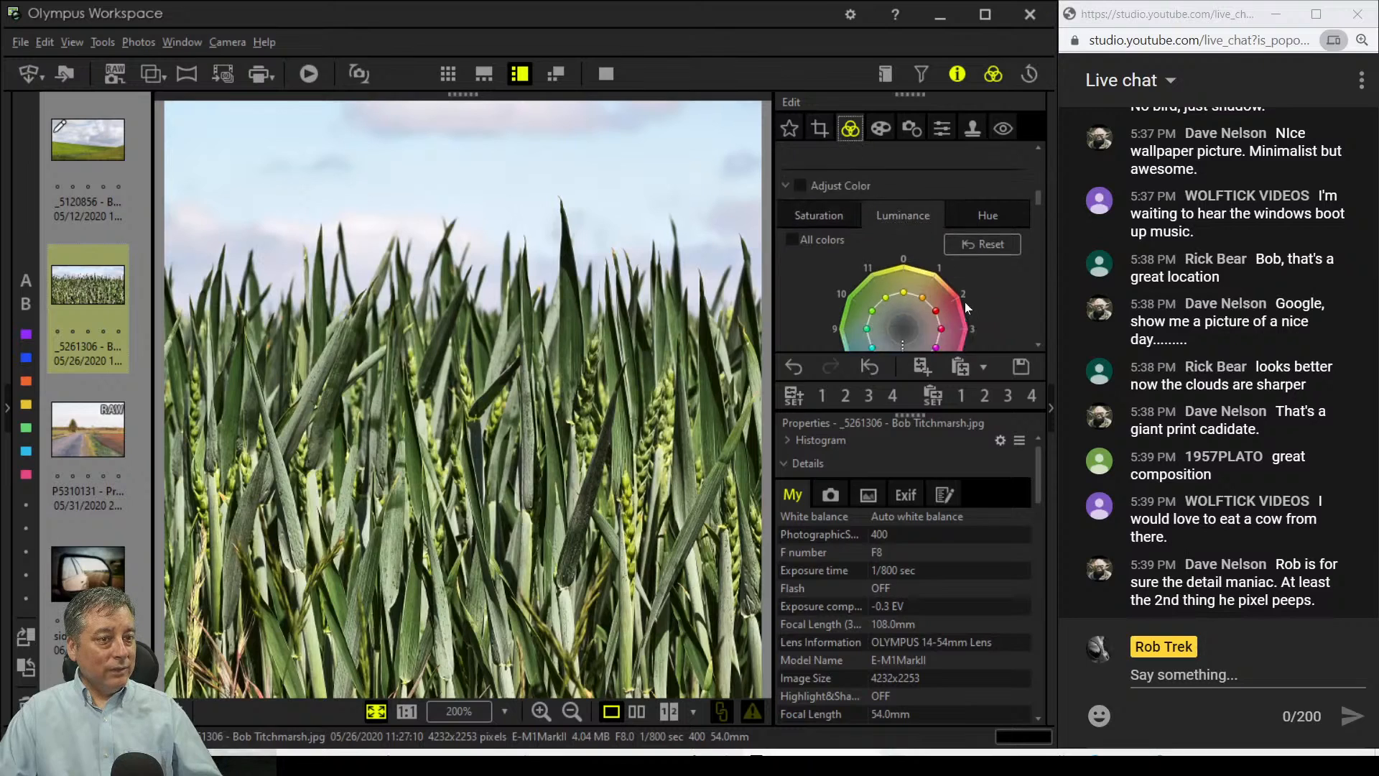
{"action": "scroll", "coordinate": [964, 302], "scroll_direction": "down", "scroll_amount": 1}
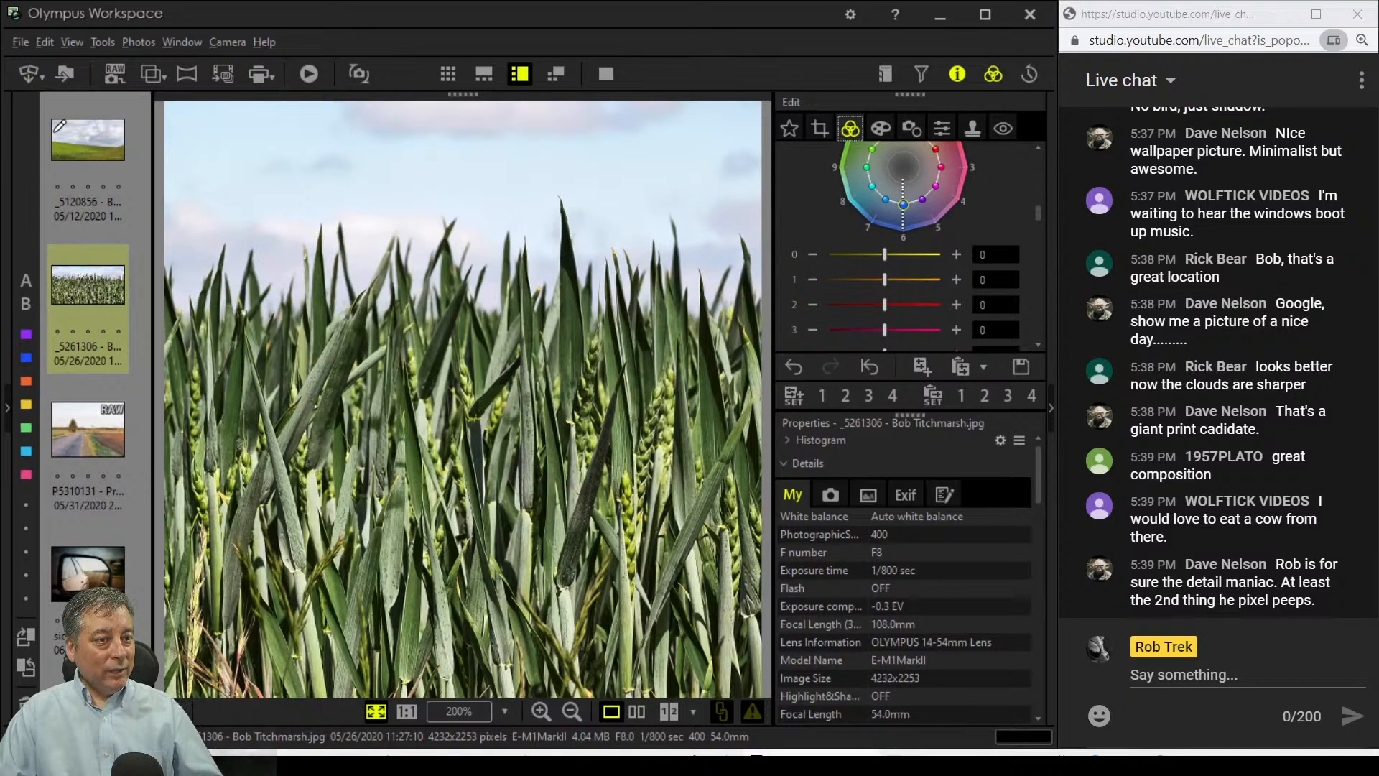
{"action": "scroll", "coordinate": [906, 246], "scroll_direction": "up", "scroll_amount": 3}
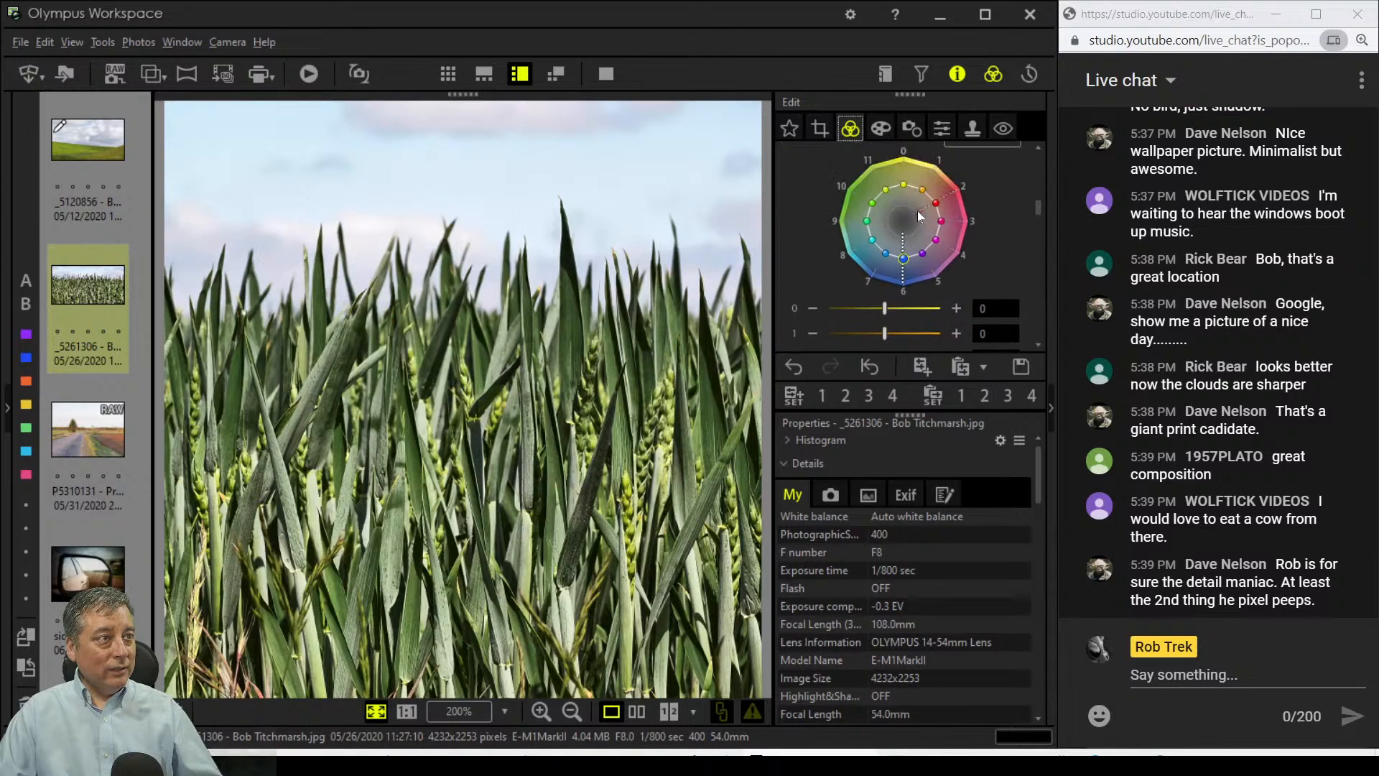
{"action": "left_click", "coordinate": [889, 222]}
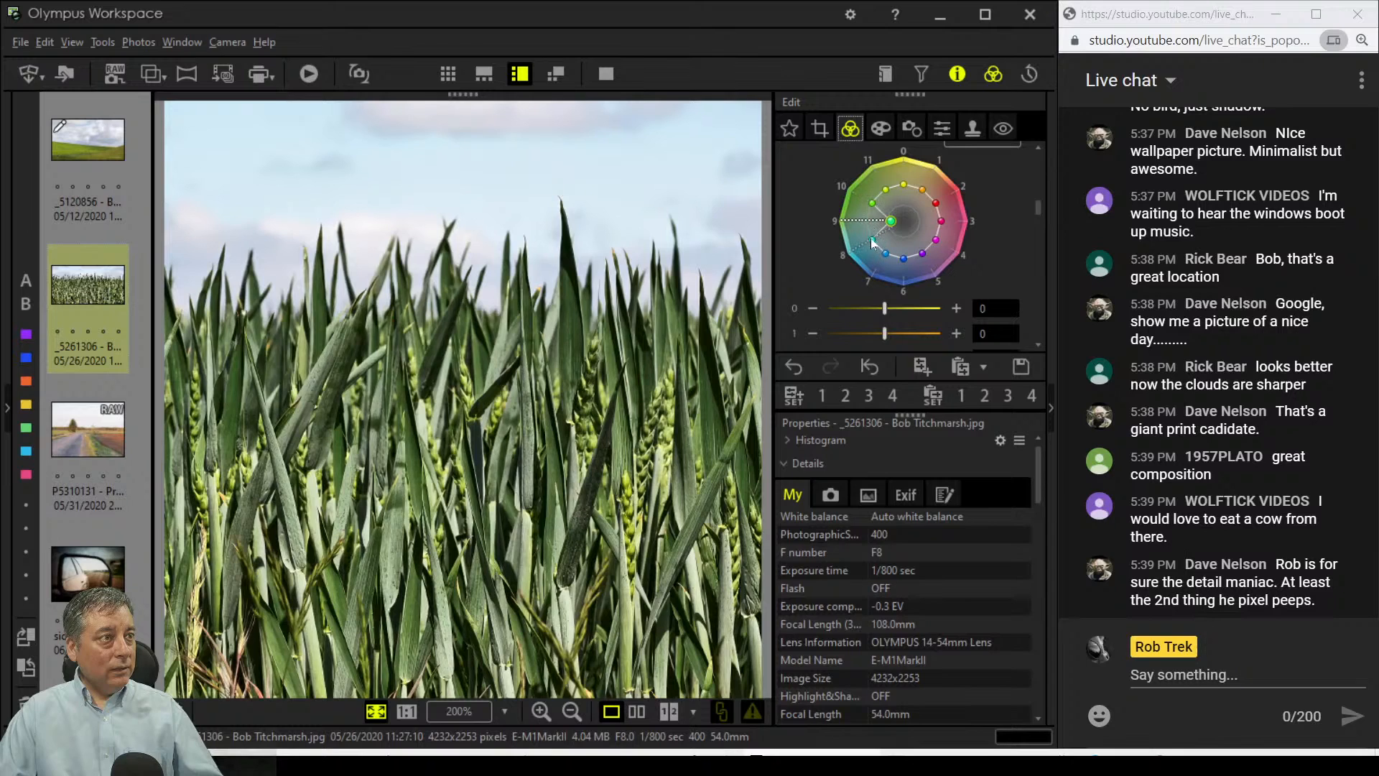
{"action": "left_click", "coordinate": [880, 230]}
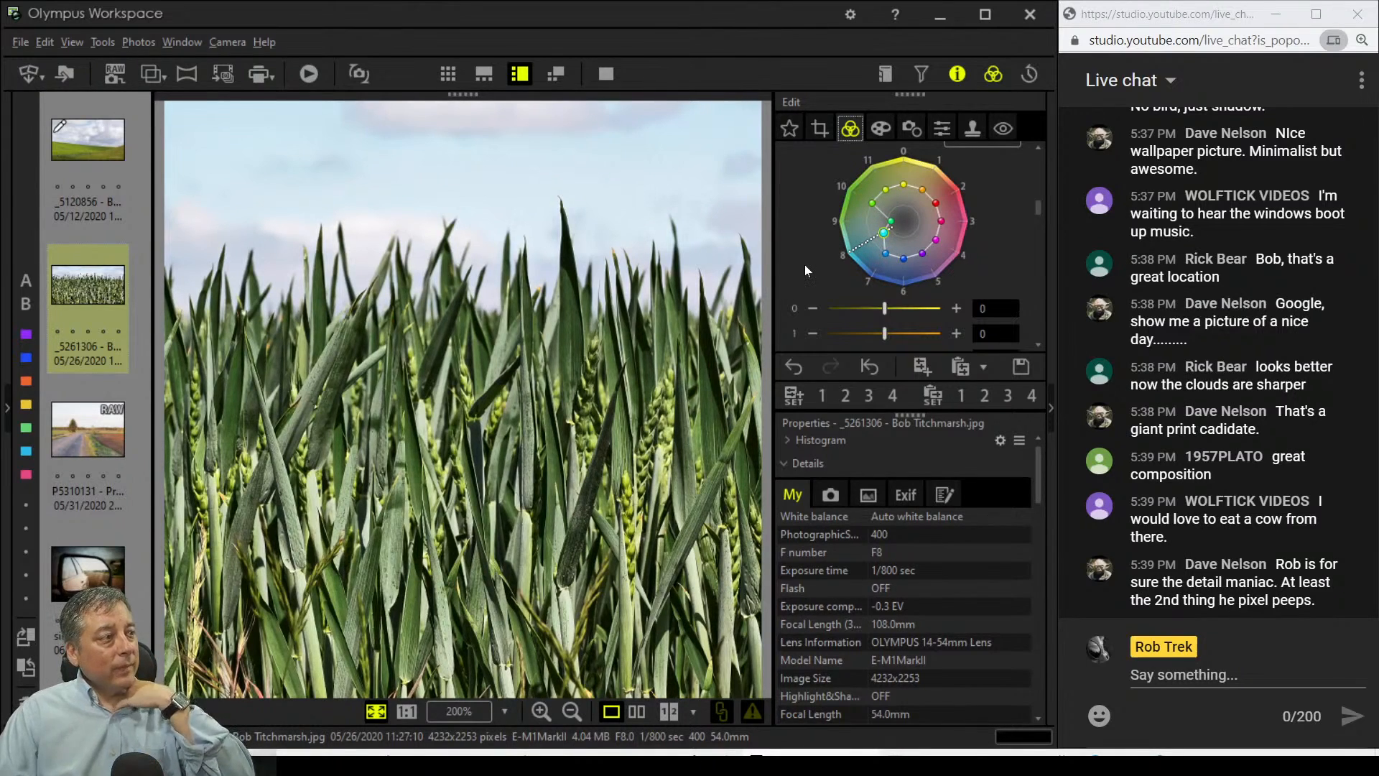
Step: Switch Adjust Color to the Hue colour wheel
{"action": "scroll", "coordinate": [818, 253], "scroll_direction": "up", "scroll_amount": 3}
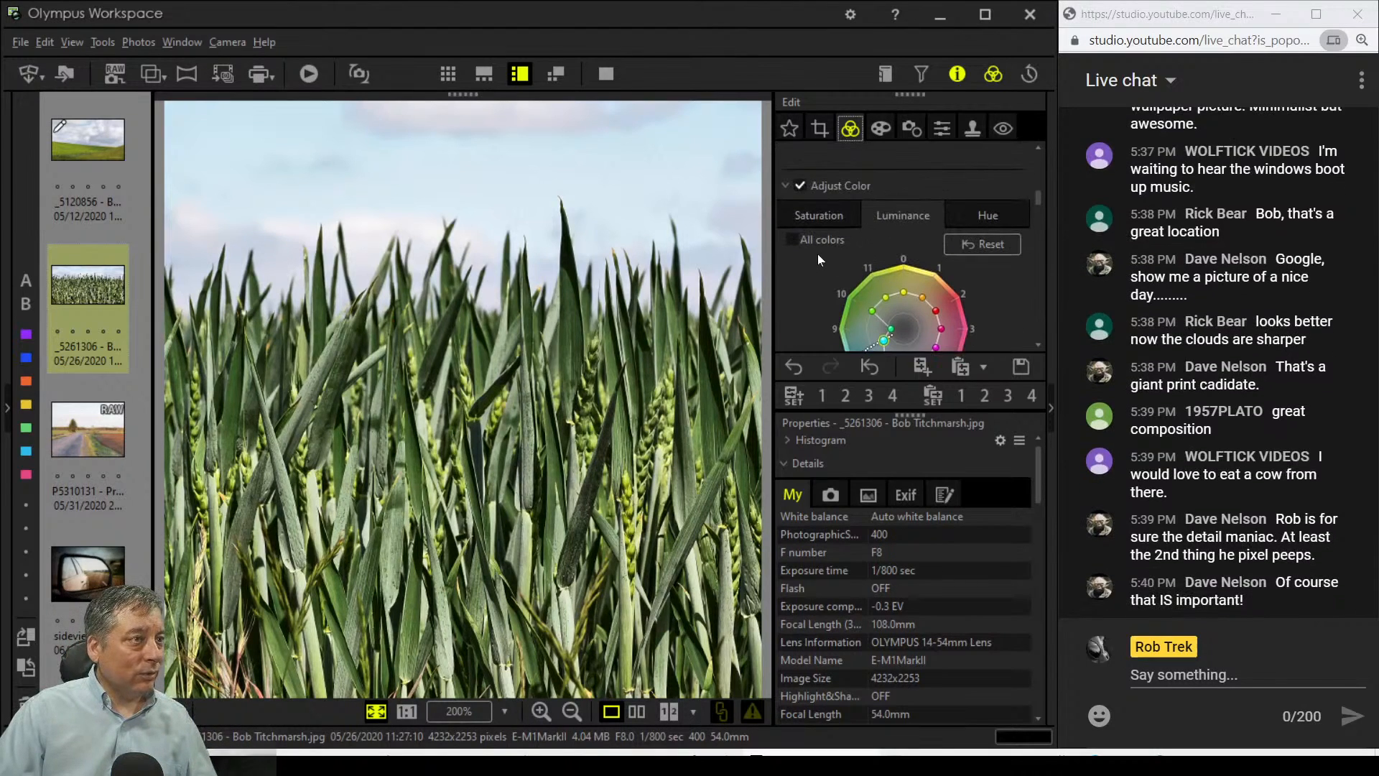
{"action": "left_click", "coordinate": [995, 242]}
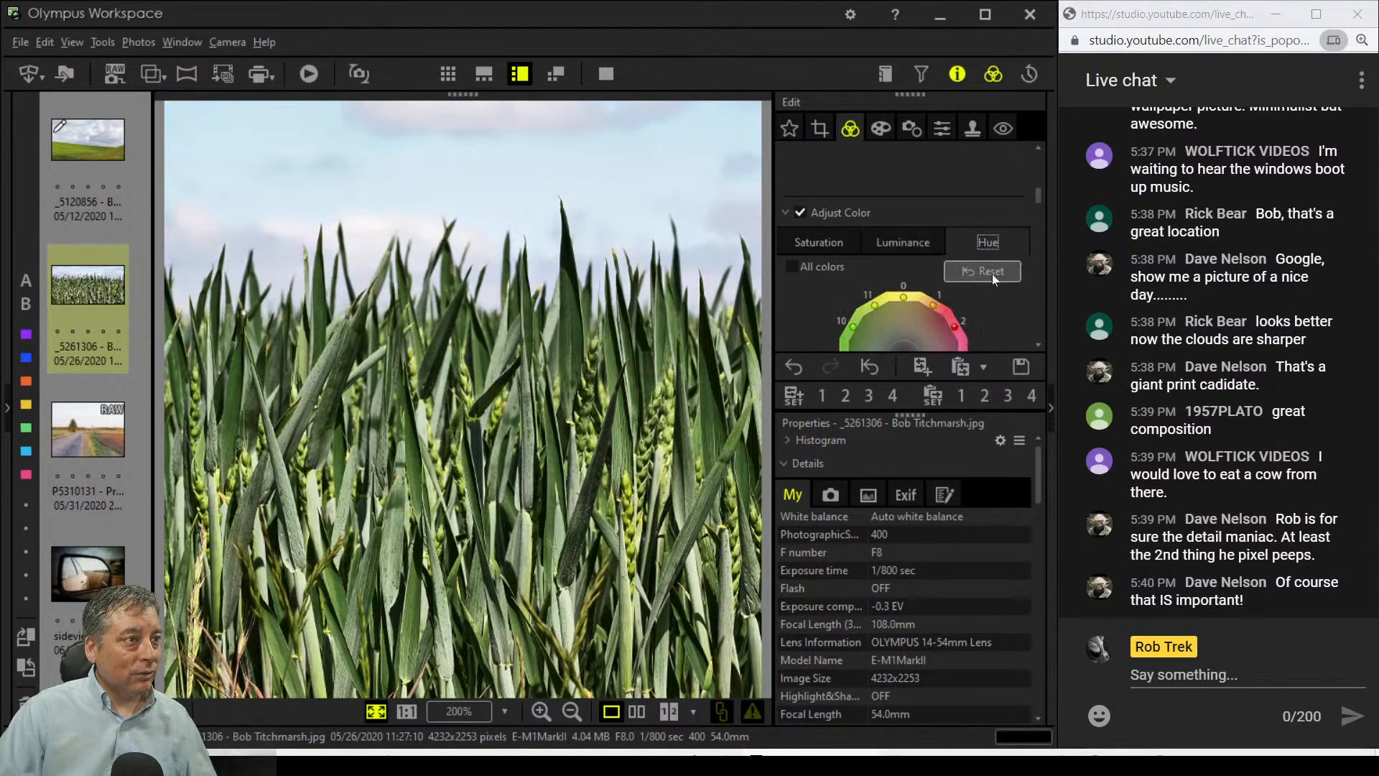
{"action": "scroll", "coordinate": [995, 284], "scroll_direction": "down", "scroll_amount": 1}
{"action": "scroll", "coordinate": [1003, 302], "scroll_direction": "down", "scroll_amount": 1}
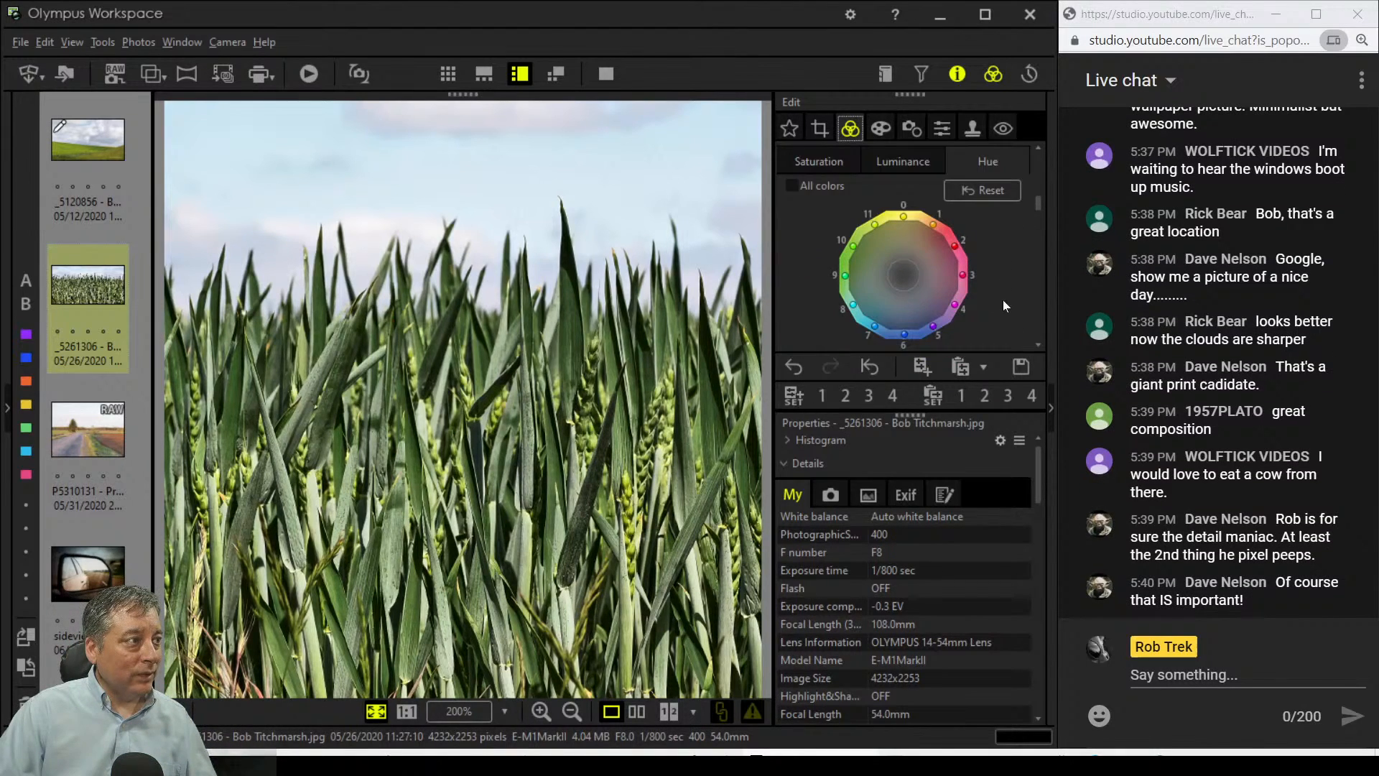
Step: Shift colour 11's hue toward orange so the wheat ears turn golden
{"action": "left_click", "coordinate": [877, 222]}
{"action": "left_click_drag", "start_coordinate": [874, 188], "coordinate": [890, 188]}
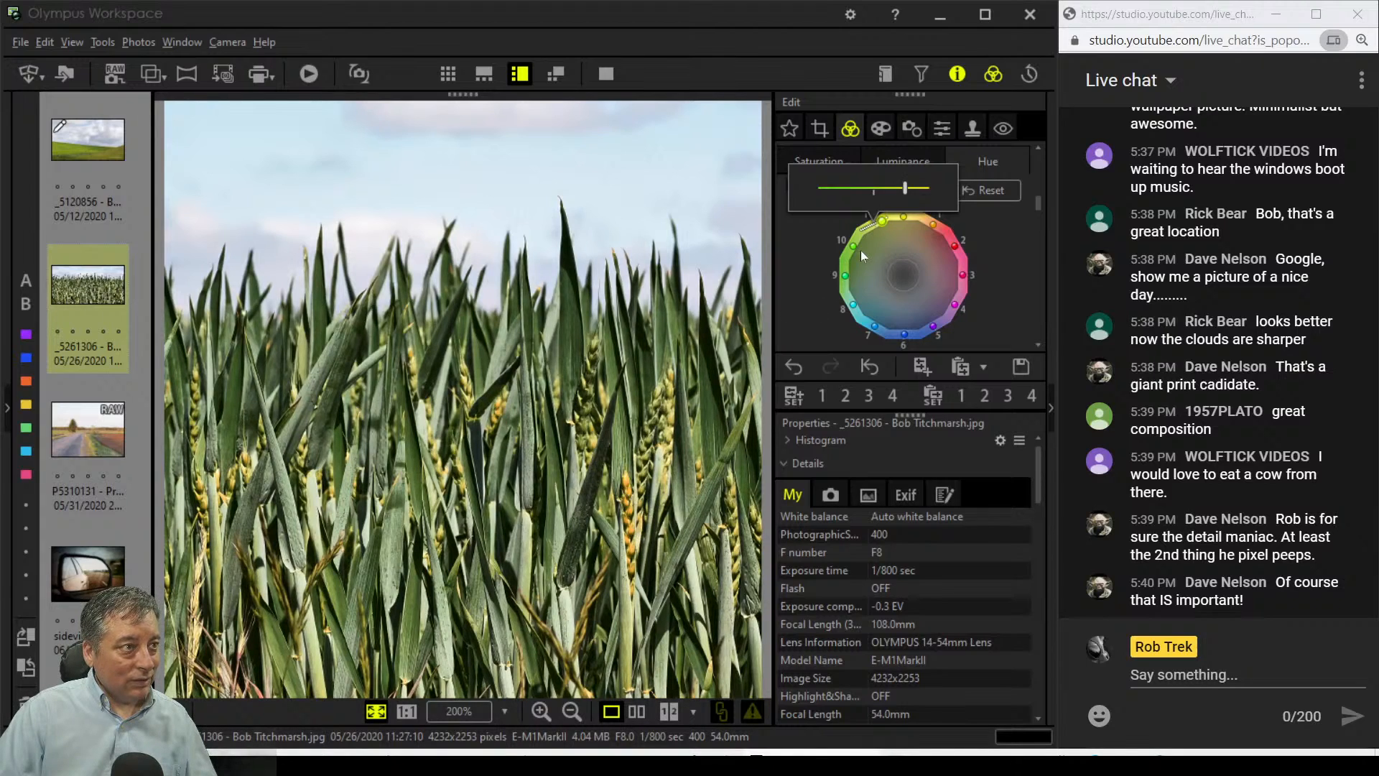
{"action": "left_click_drag", "start_coordinate": [913, 194], "coordinate": [921, 194]}
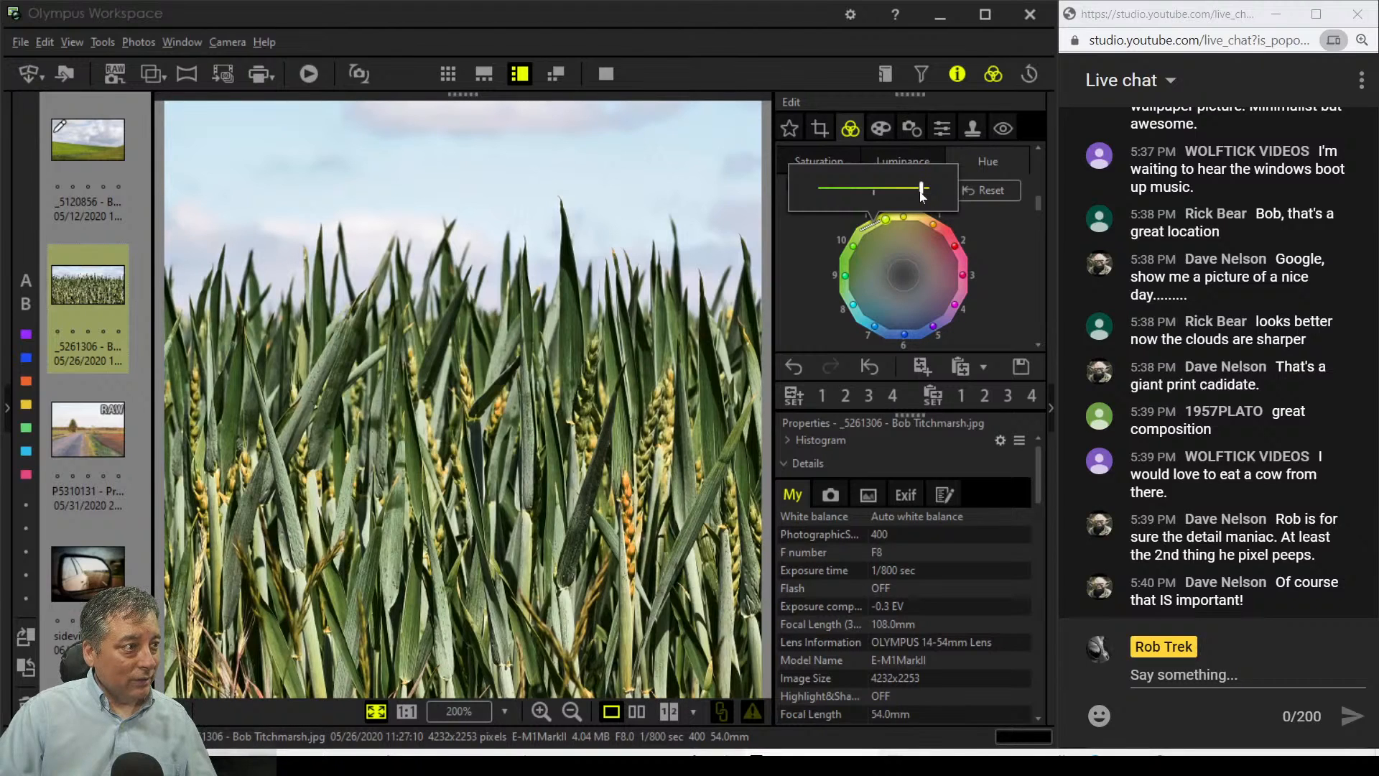
{"action": "left_click_drag", "start_coordinate": [922, 196], "coordinate": [929, 194]}
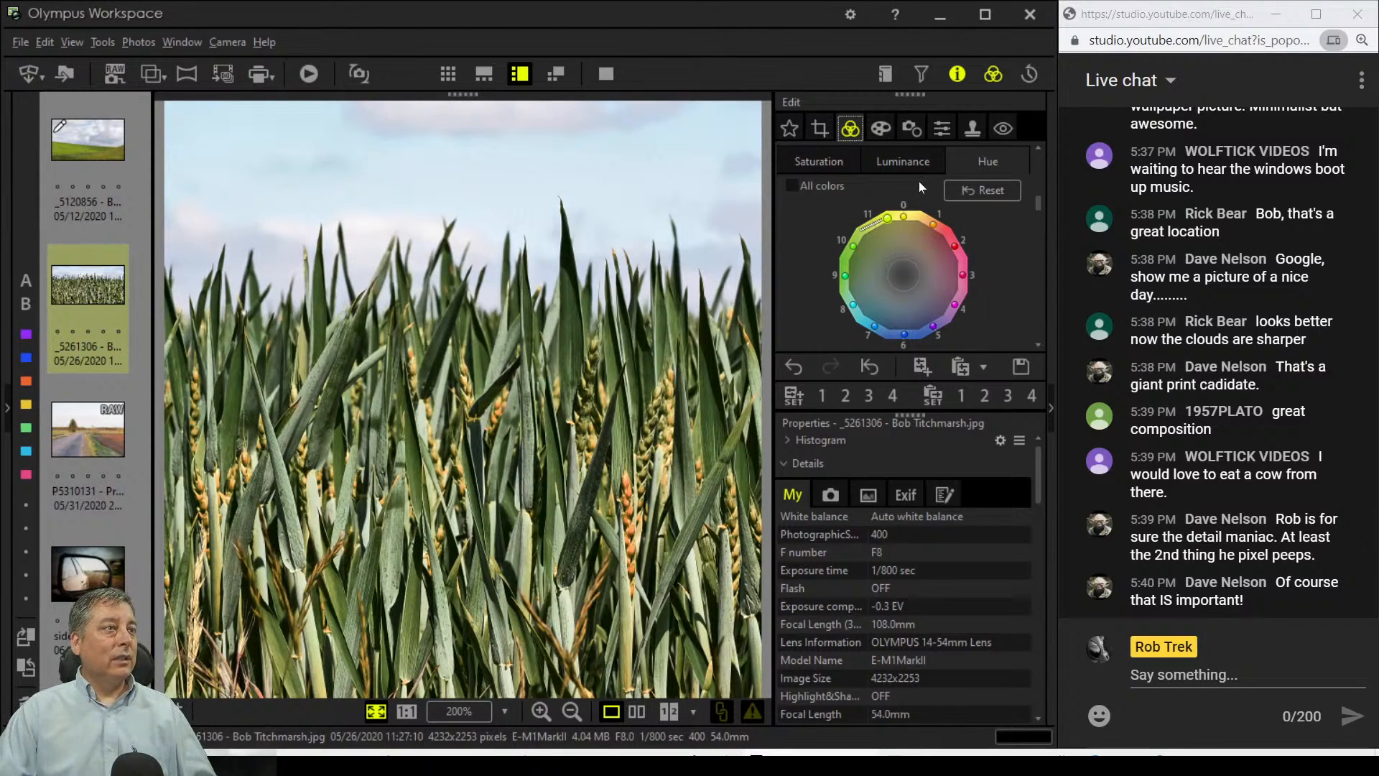
Step: Return to the Luminance colour wheel, with colours 8 and 9 at -4 and -7
{"action": "left_click", "coordinate": [910, 163]}
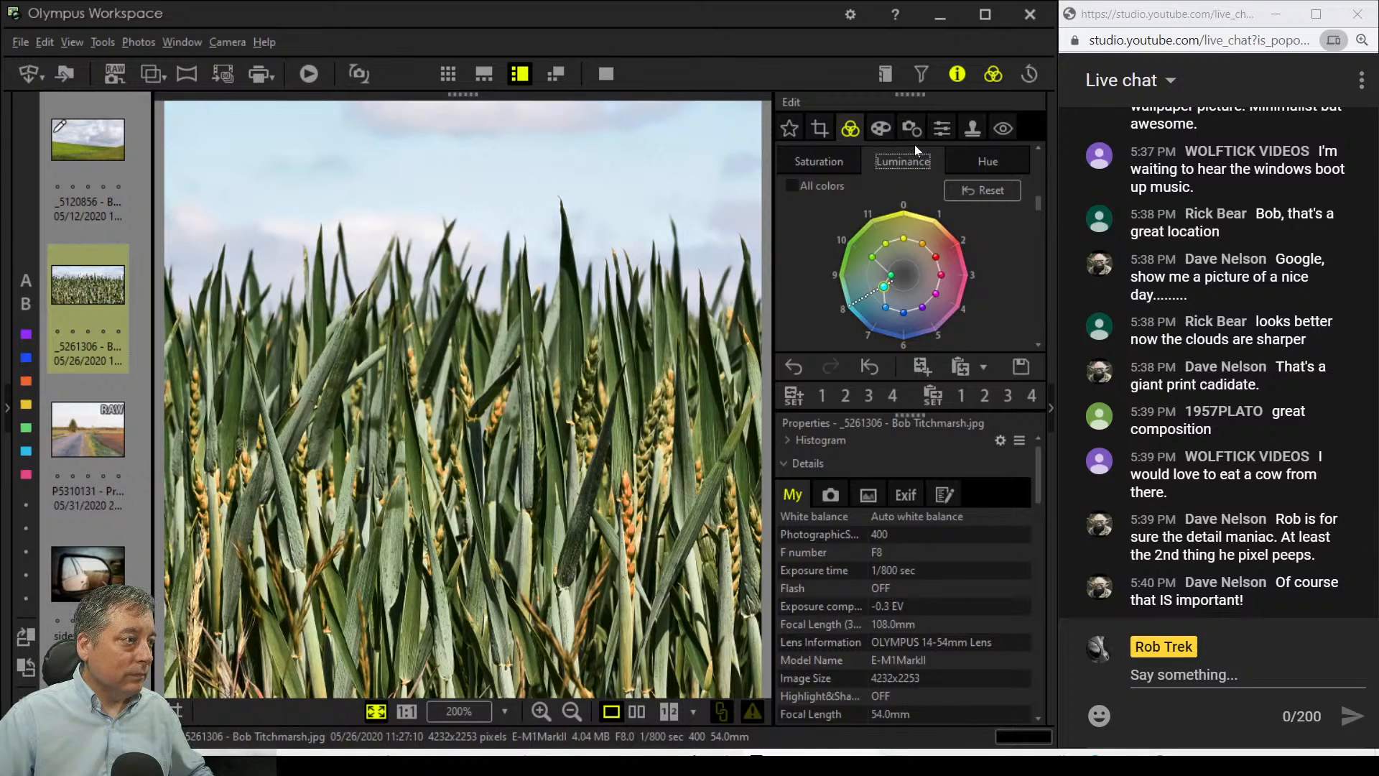
{"action": "scroll", "coordinate": [1012, 299], "scroll_direction": "down", "scroll_amount": 6}
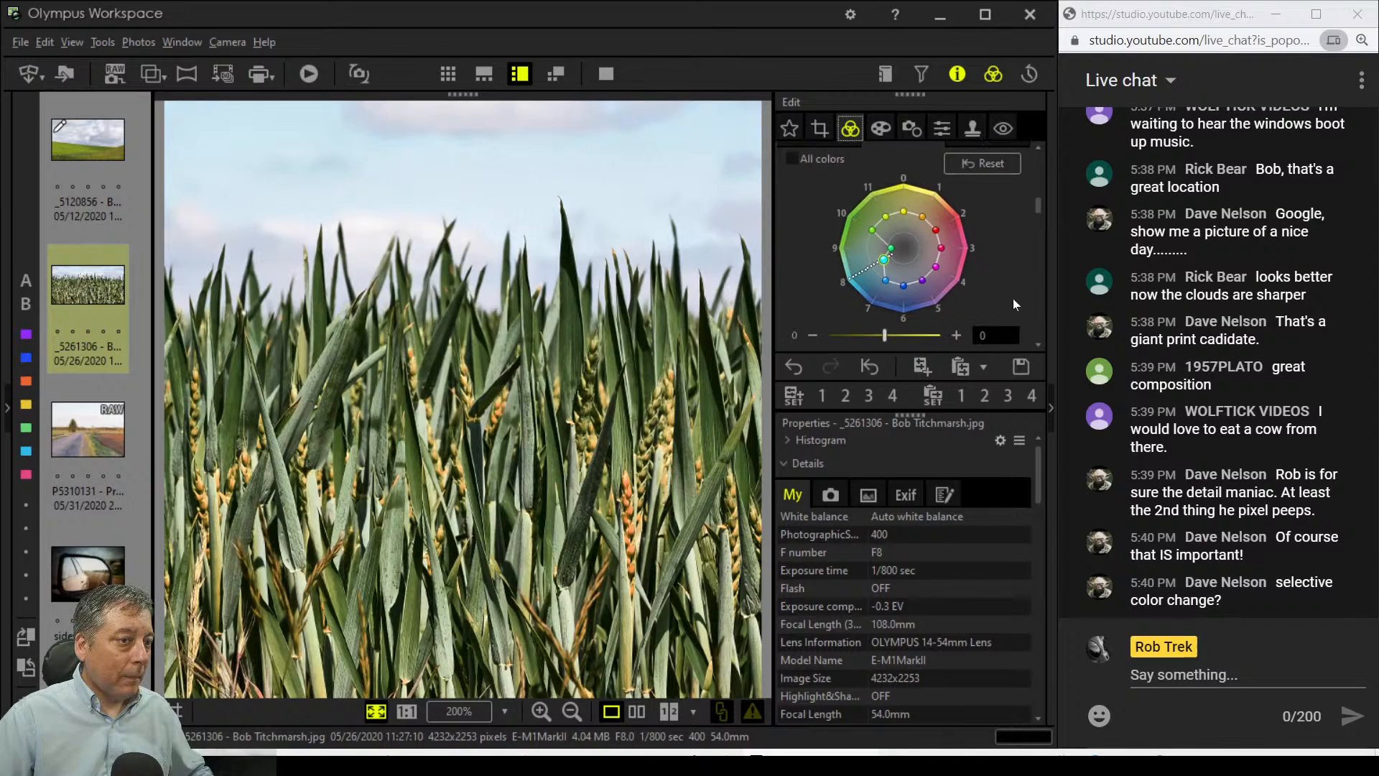
{"action": "scroll", "coordinate": [1013, 299], "scroll_direction": "down", "scroll_amount": 6}
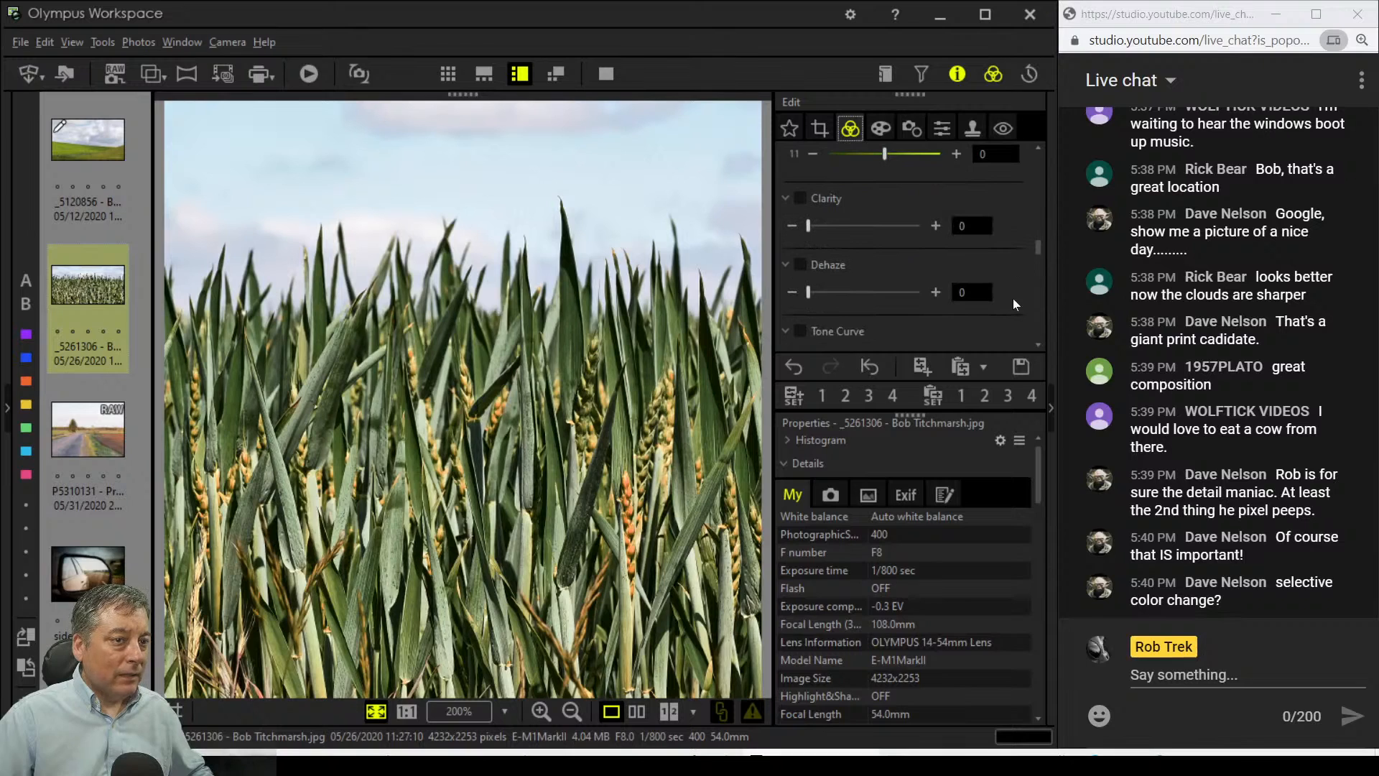
{"action": "scroll", "coordinate": [1013, 299], "scroll_direction": "up", "scroll_amount": 10}
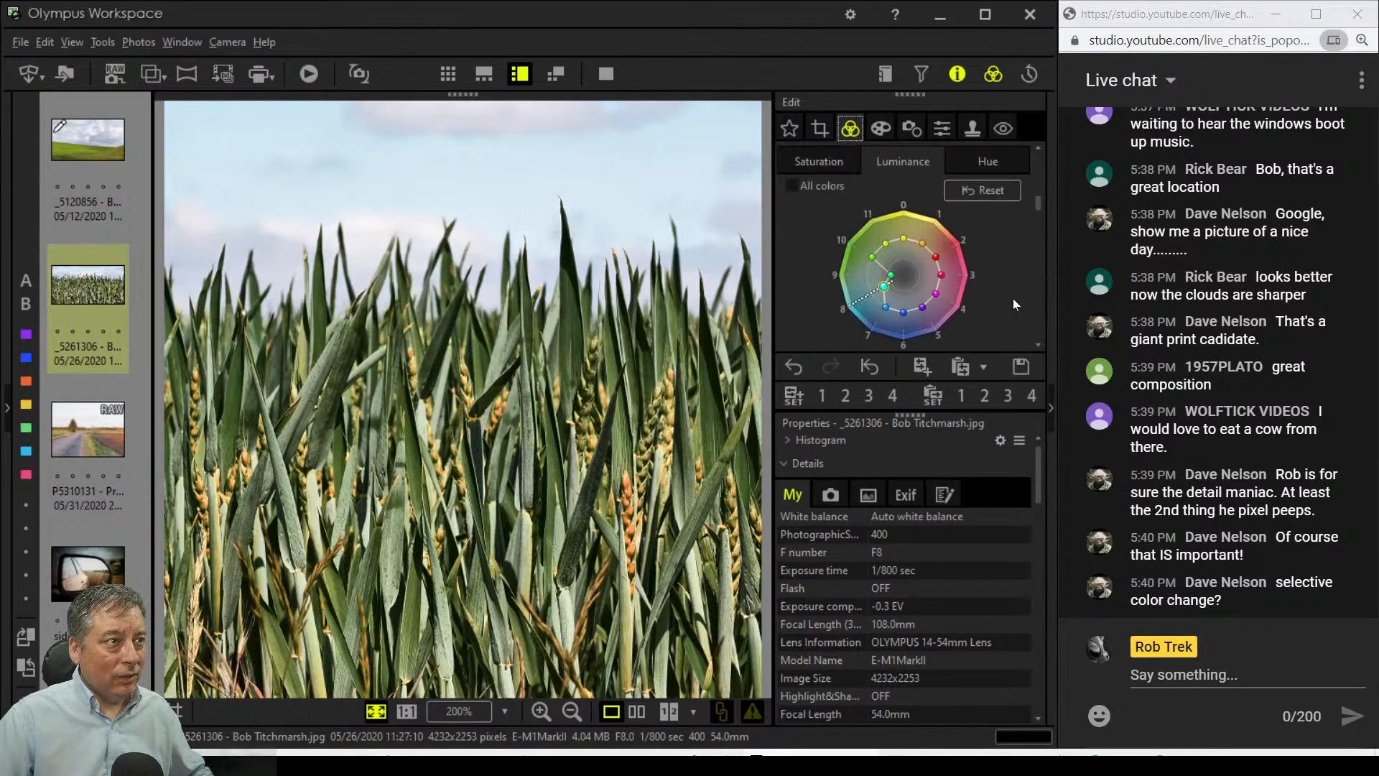
Step: Look through the Hue, Luminance and Saturation colour wheels for the wheat photo
{"action": "scroll", "coordinate": [1013, 299], "scroll_direction": "down", "scroll_amount": 1}
{"action": "left_click", "coordinate": [991, 186]}
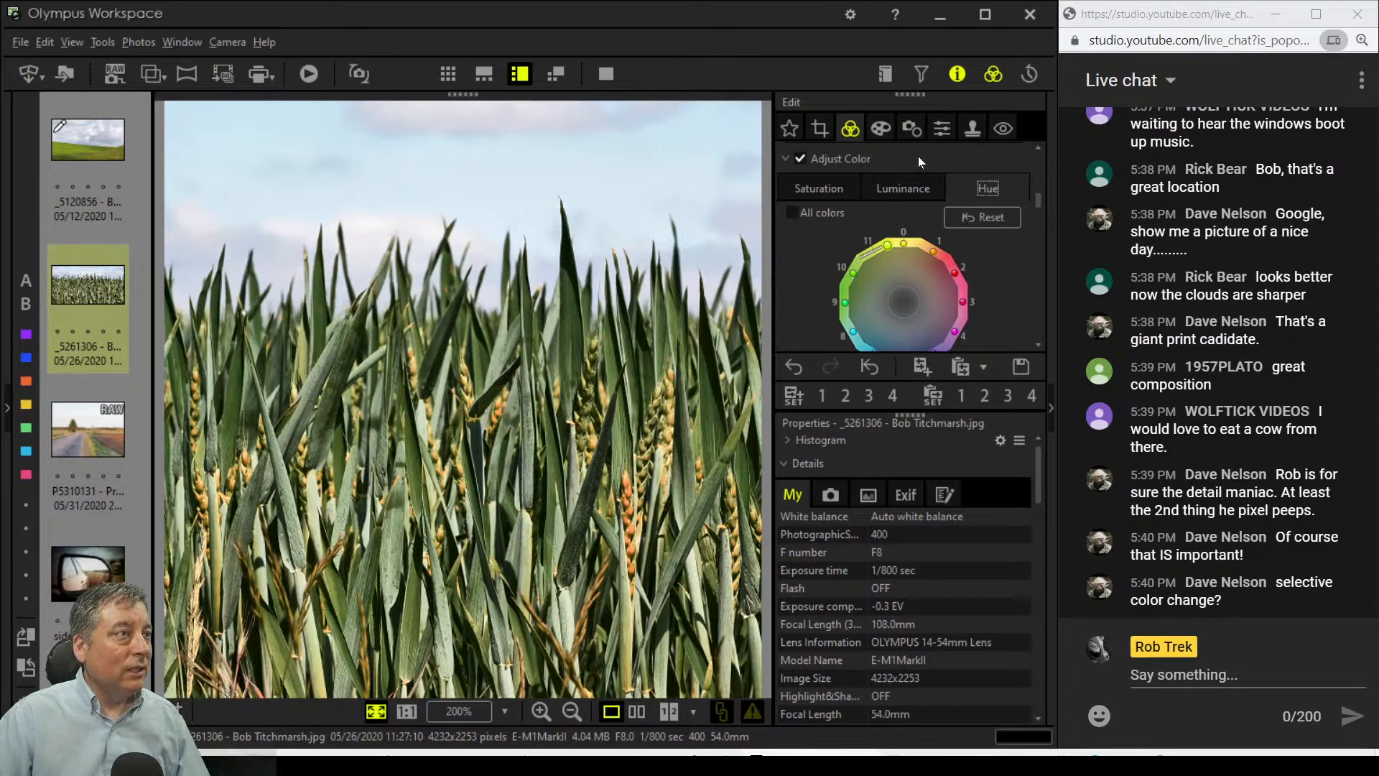
{"action": "left_click", "coordinate": [906, 190]}
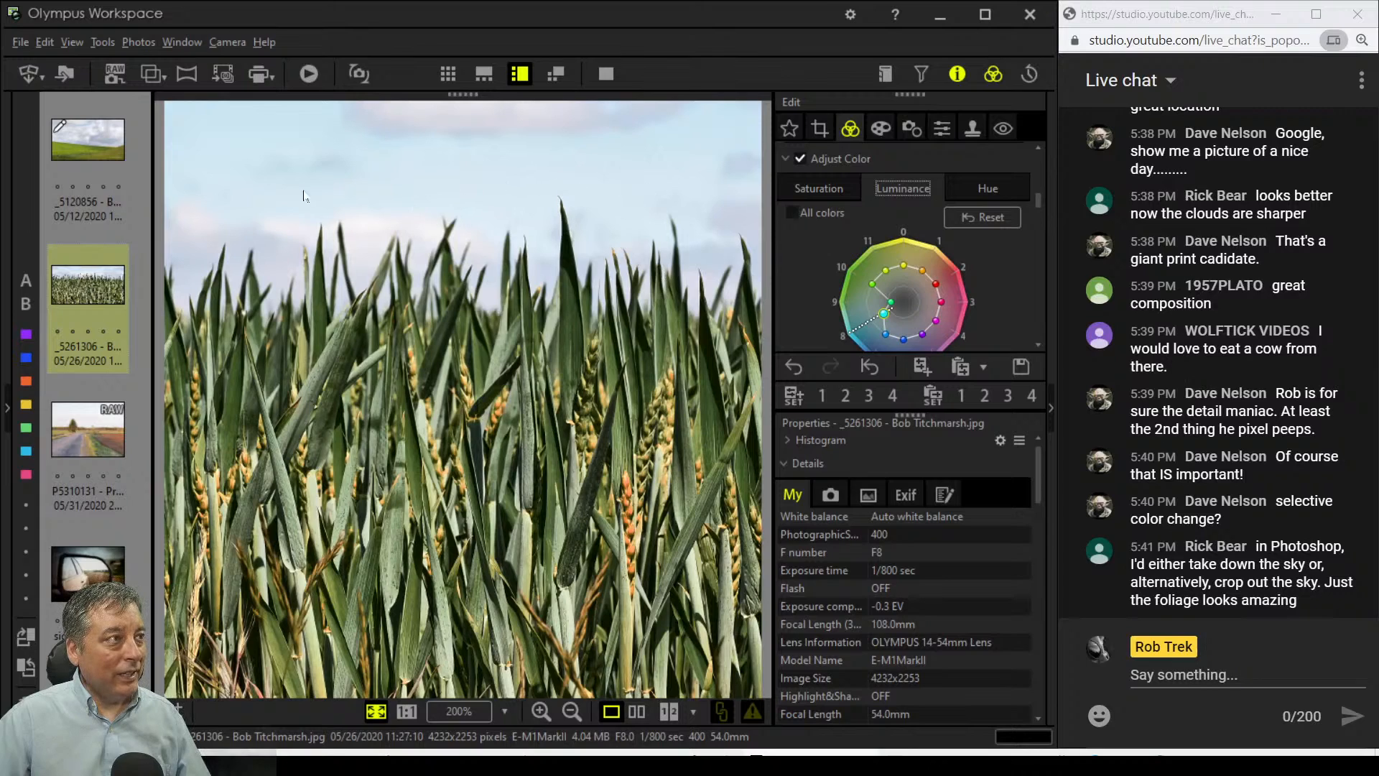
{"action": "left_click", "coordinate": [826, 192]}
{"action": "scroll", "coordinate": [817, 270], "scroll_direction": "down", "scroll_amount": 1}
{"action": "scroll", "coordinate": [848, 244], "scroll_direction": "up", "scroll_amount": 1}
Step: On the Luminance wheel, pull colour 8 inward so colours 7, 8 and 9 read -7
{"action": "left_click", "coordinate": [900, 191]}
{"action": "left_click_drag", "start_coordinate": [872, 320], "coordinate": [898, 313]}
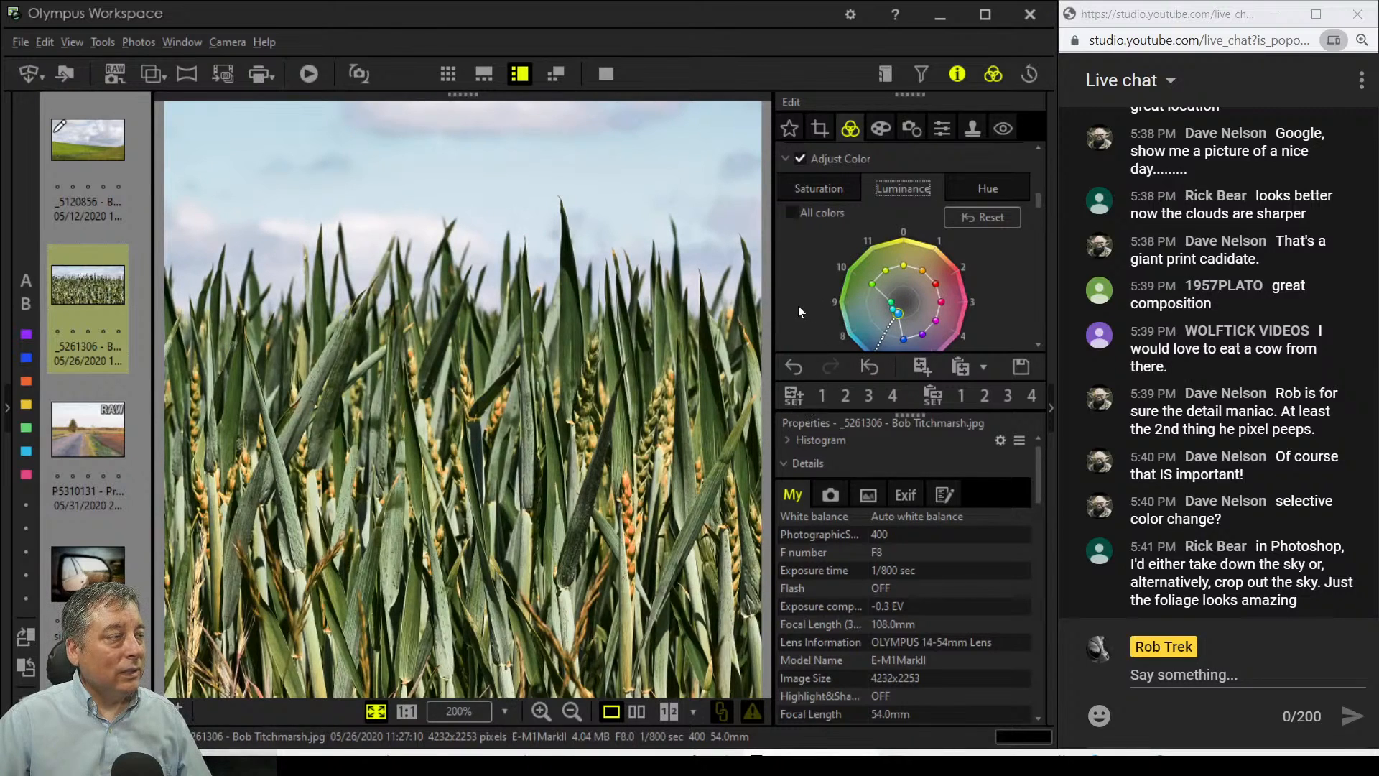
{"action": "scroll", "coordinate": [798, 305], "scroll_direction": "down", "scroll_amount": 3}
{"action": "scroll", "coordinate": [798, 305], "scroll_direction": "down", "scroll_amount": 8}
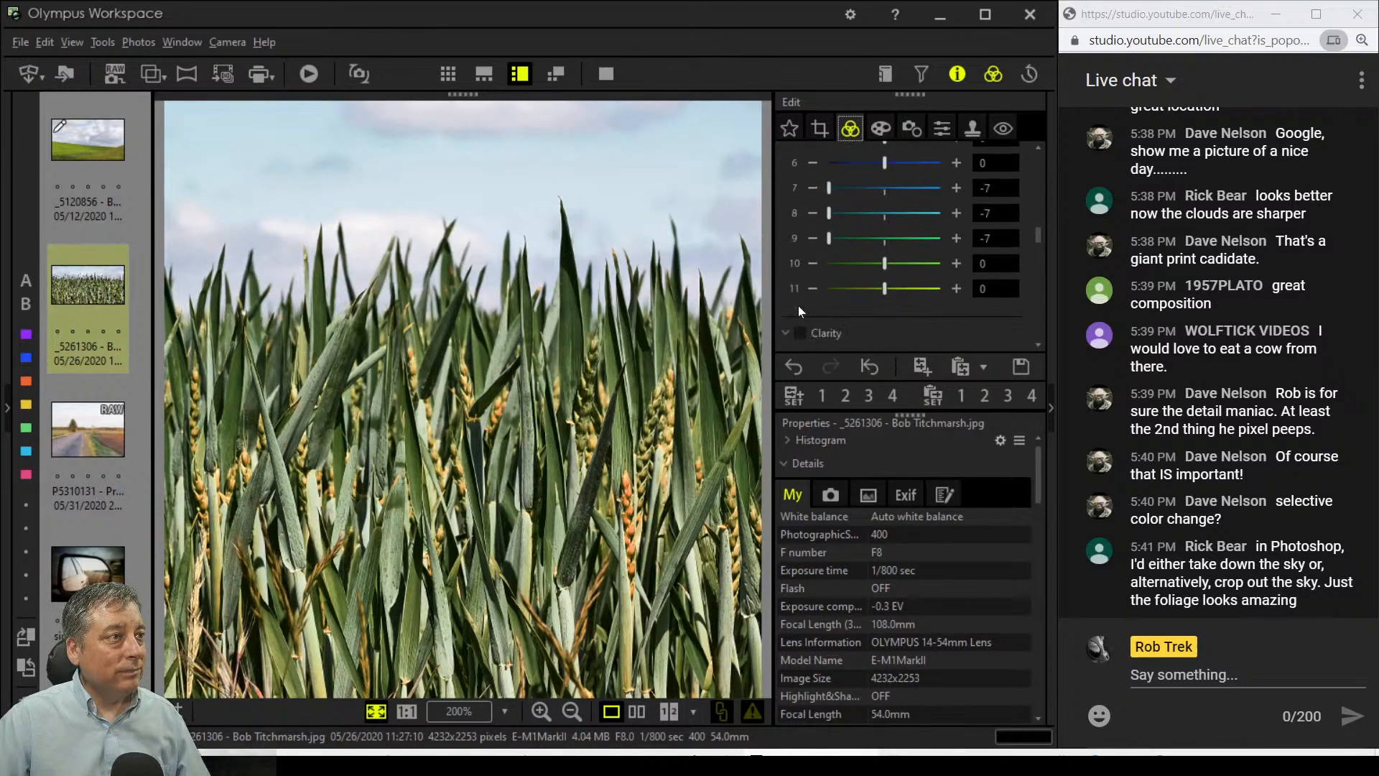
{"action": "scroll", "coordinate": [852, 312], "scroll_direction": "down", "scroll_amount": 4}
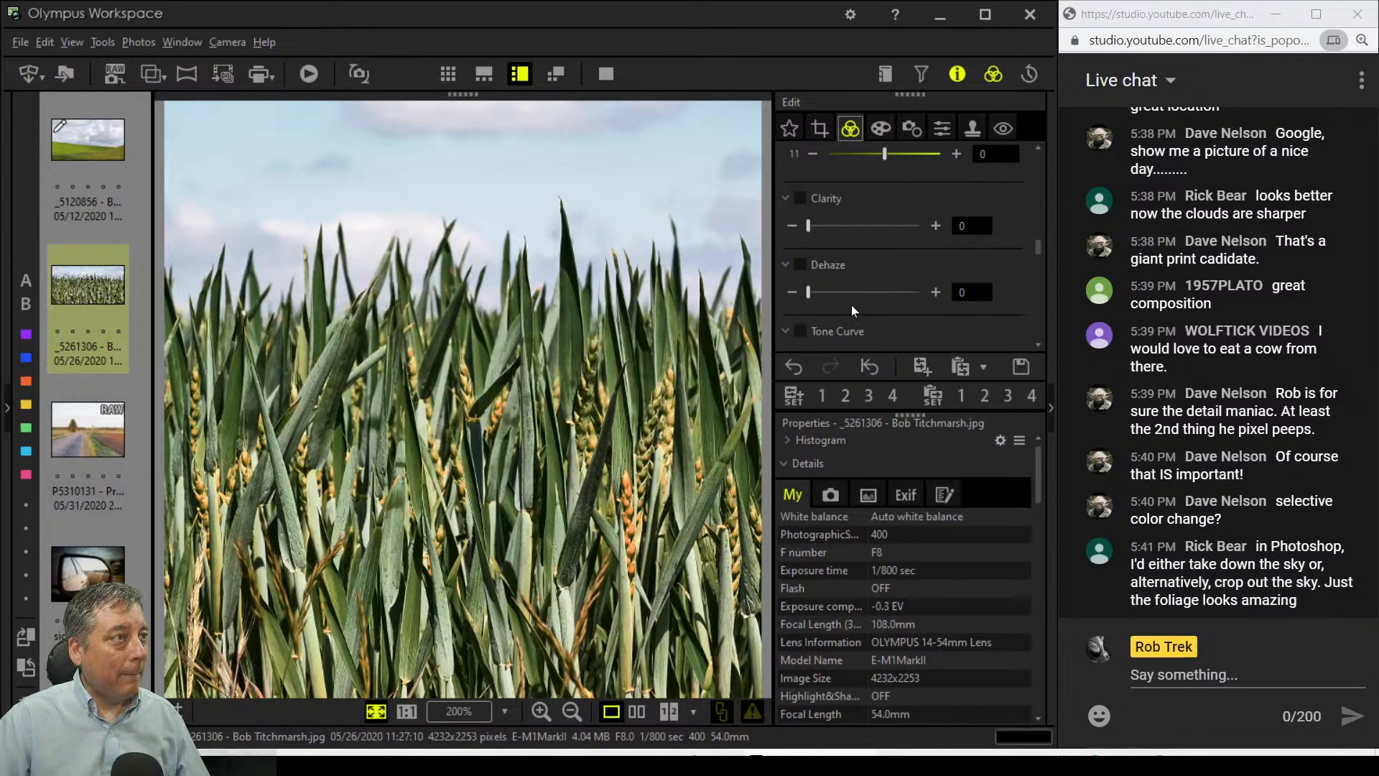
Step: Tighten the wheat photo's square crop from the top and apply it
{"action": "left_click", "coordinate": [819, 129]}
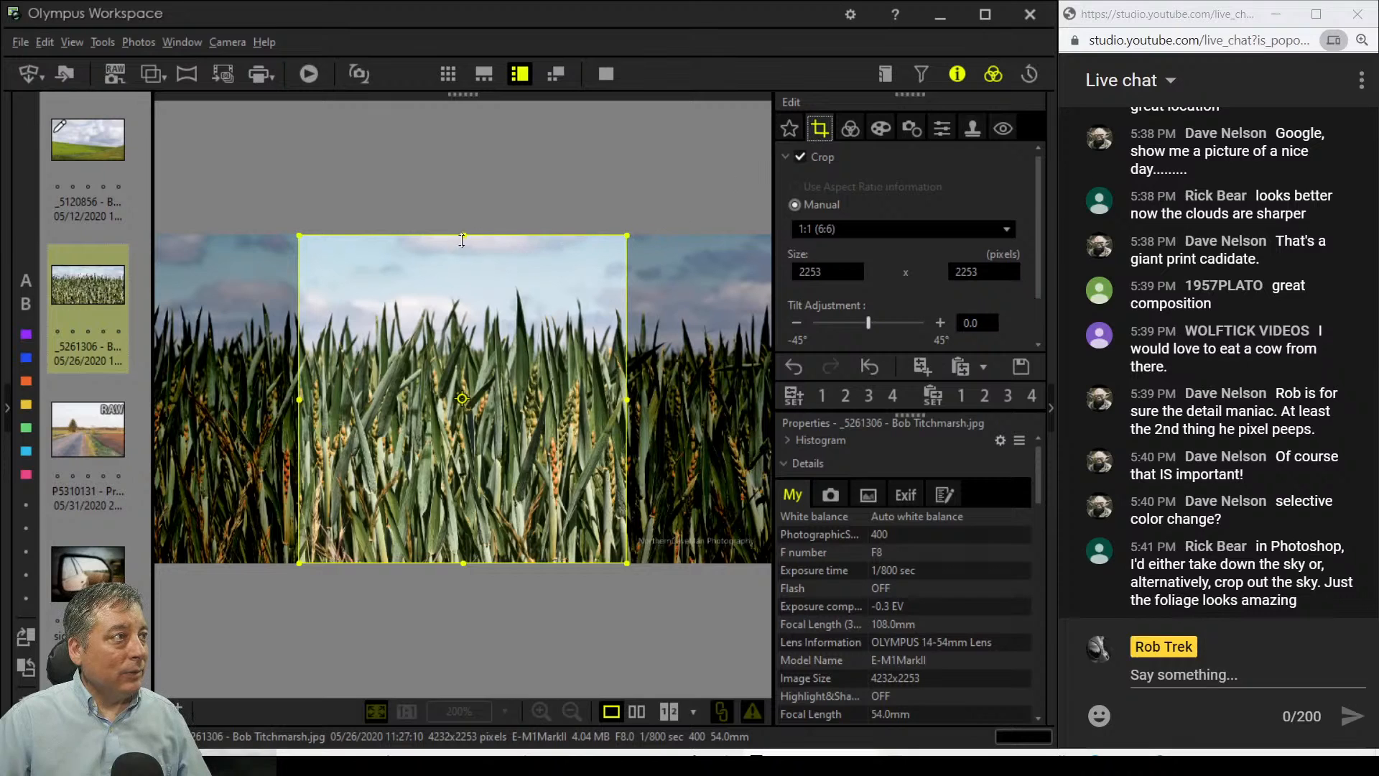
{"action": "left_click_drag", "start_coordinate": [463, 236], "coordinate": [478, 283]}
{"action": "left_click", "coordinate": [850, 129]}
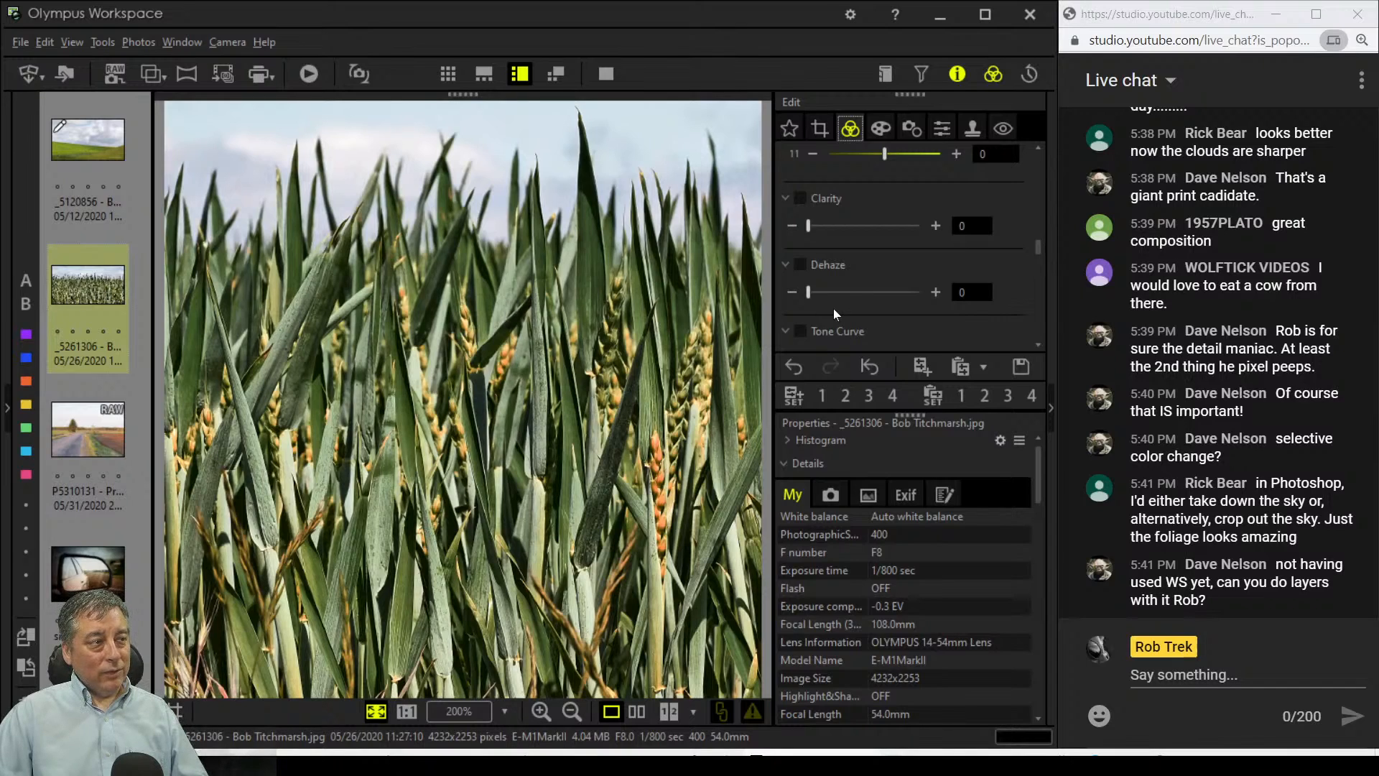
Step: Recrop to a 2252 × 2252 square with more sky, and compare it beside the original
{"action": "left_click", "coordinate": [824, 133]}
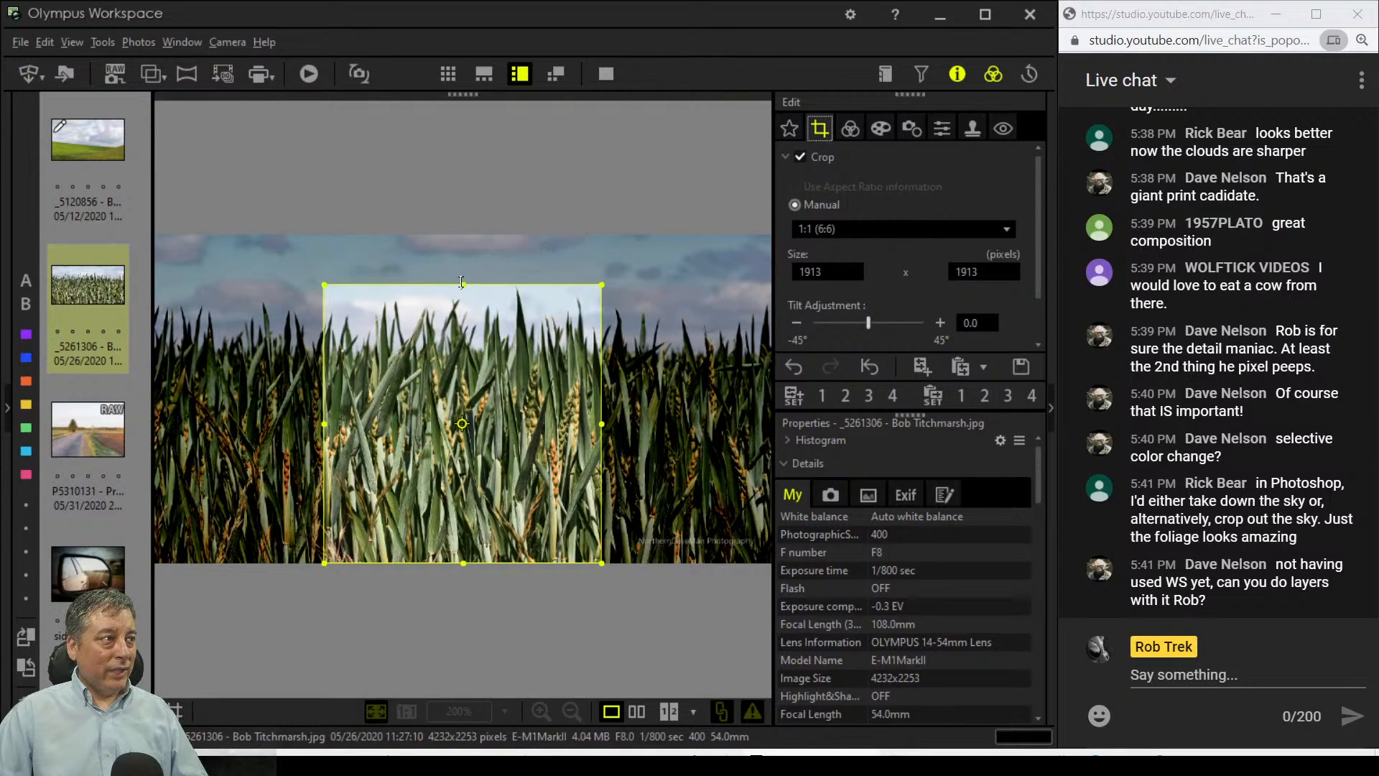
{"action": "left_click_drag", "start_coordinate": [460, 284], "coordinate": [473, 207]}
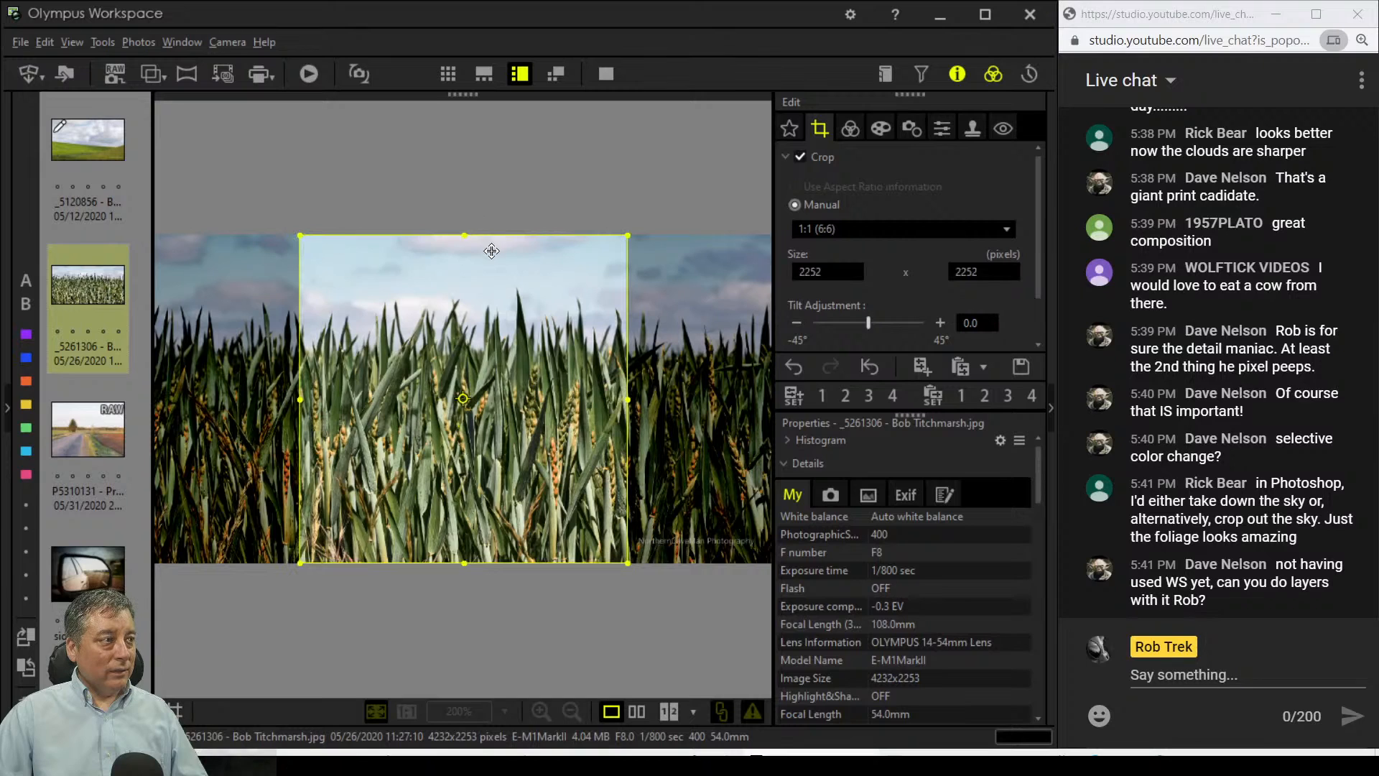
{"action": "left_click", "coordinate": [851, 130]}
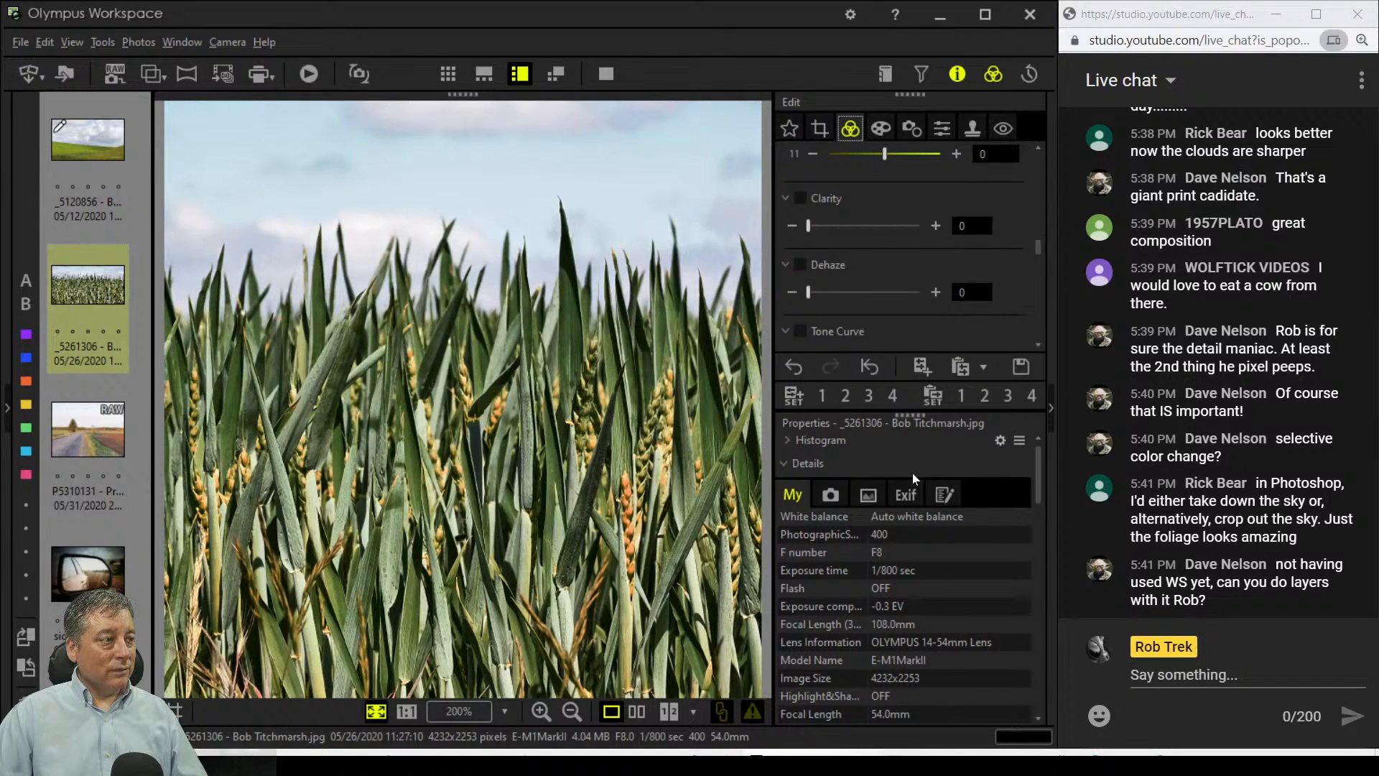
{"action": "left_click", "coordinate": [645, 711]}
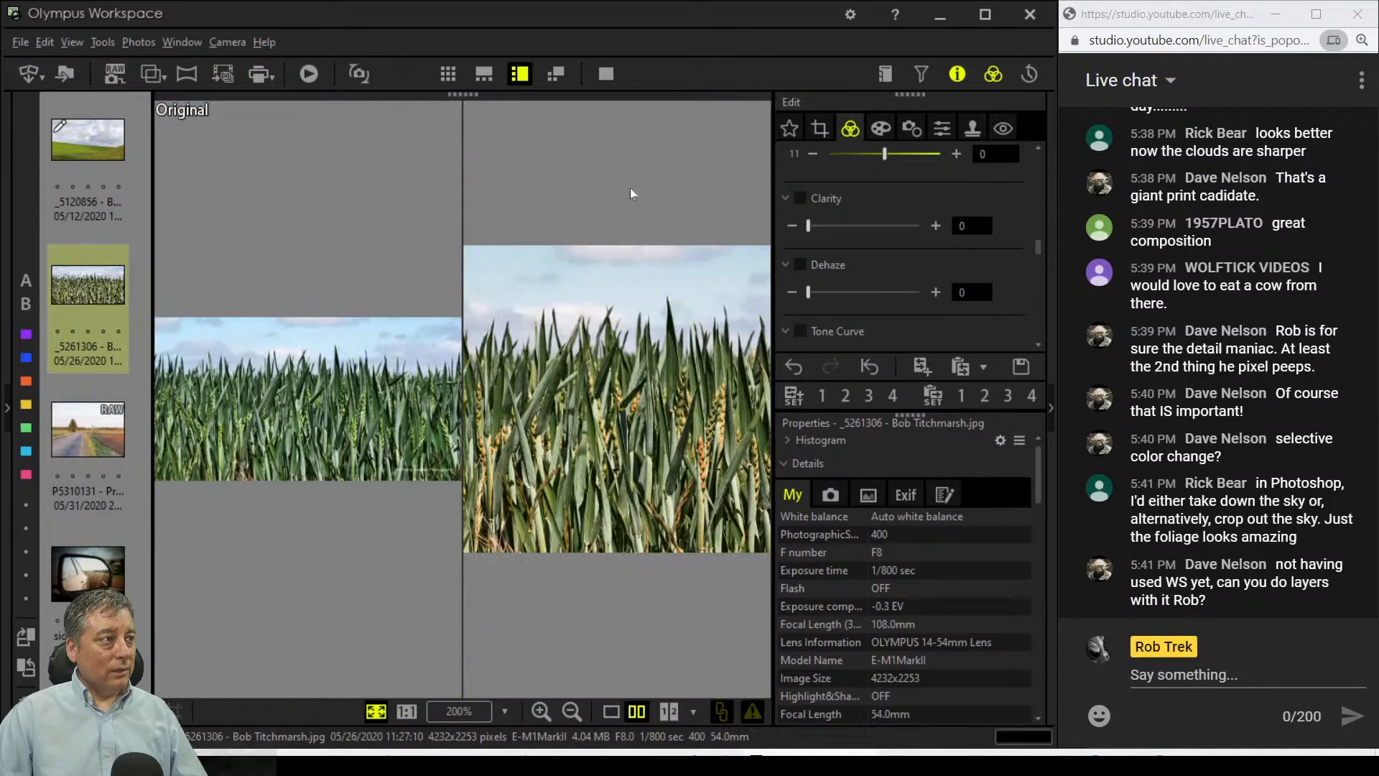
Step: Preview the comparison full screen, then lower custom white balance from 0.5 to 0.2
{"action": "key", "text": "F11"}
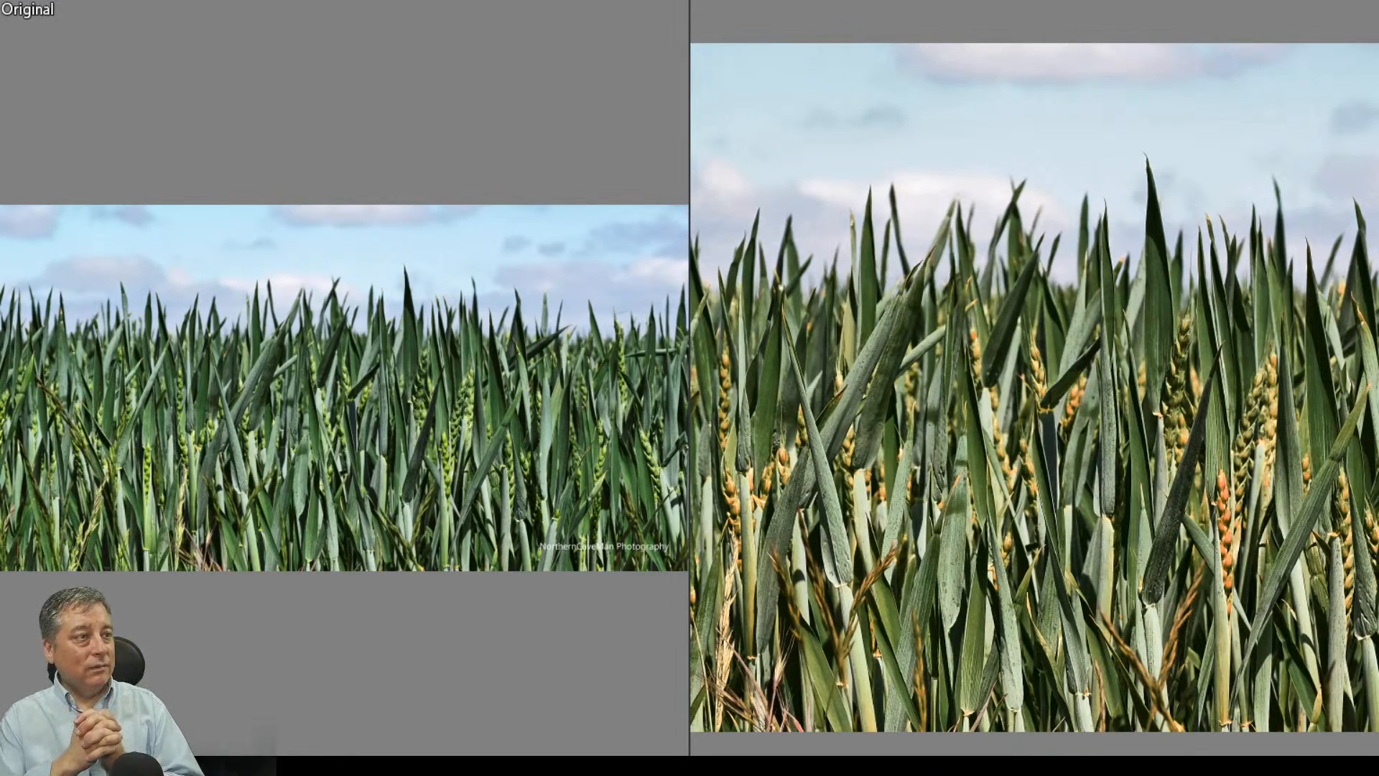
{"action": "key", "text": "Escape"}
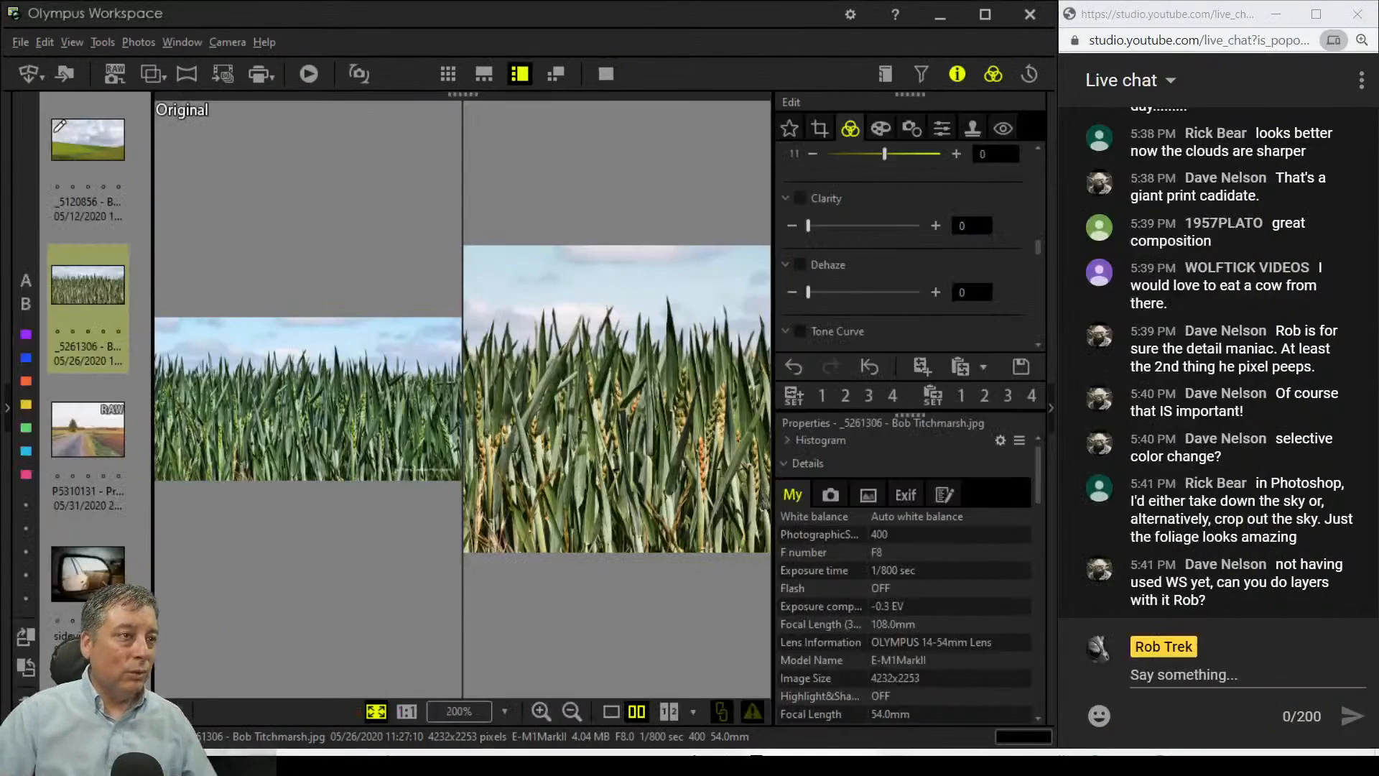
{"action": "scroll", "coordinate": [955, 244], "scroll_direction": "up", "scroll_amount": 10}
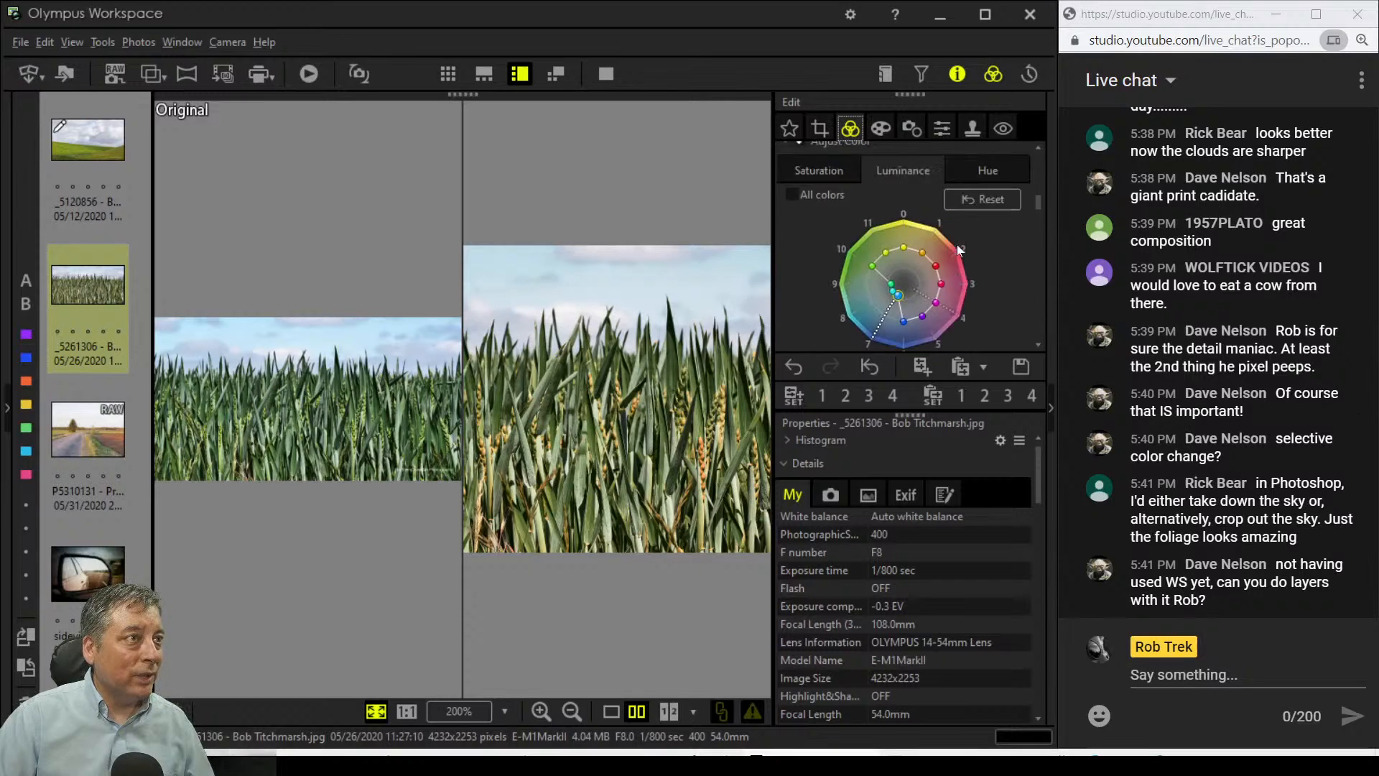
{"action": "left_click", "coordinate": [799, 271]}
{"action": "left_click", "coordinate": [800, 271]}
{"action": "left_click", "coordinate": [799, 271]}
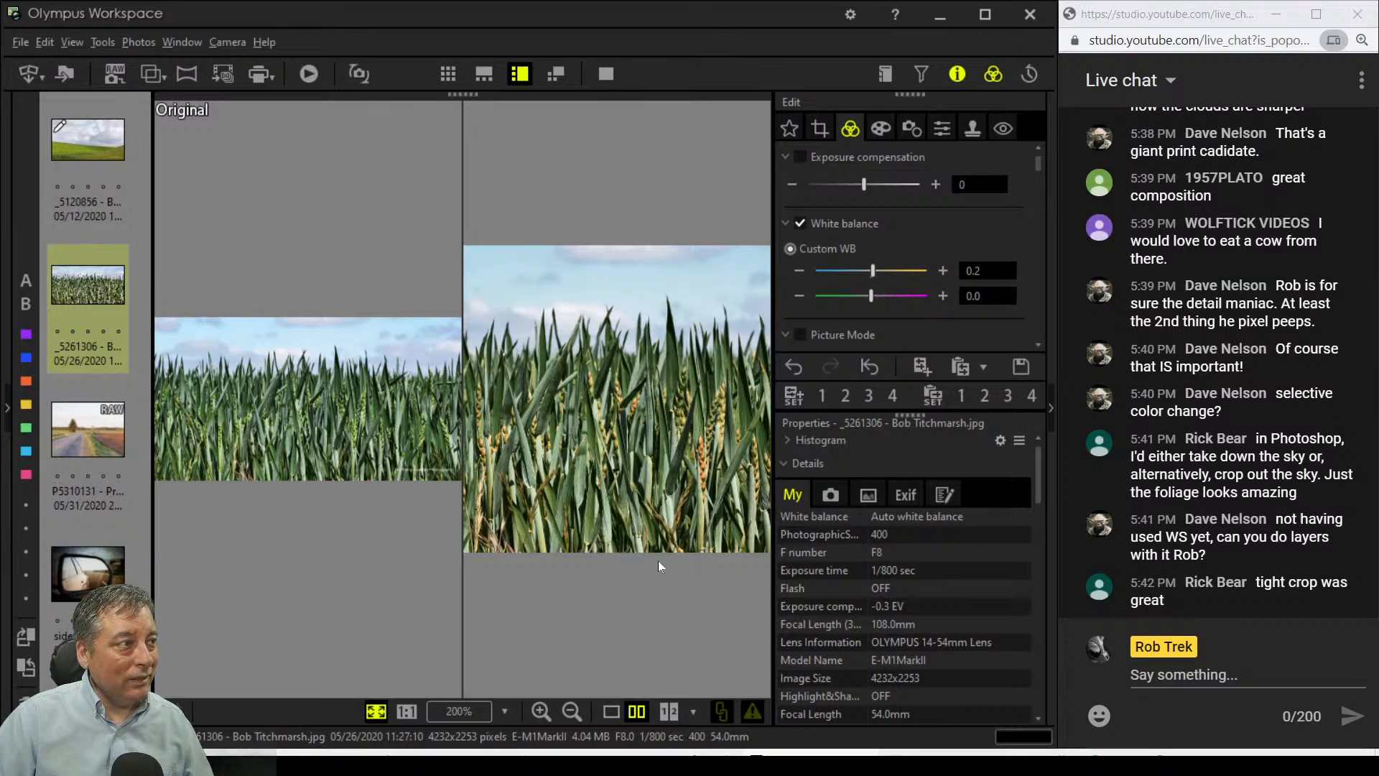
Step: Tighten the wheat photo's square crop to 1967 pixels and apply it
{"action": "left_click", "coordinate": [819, 129]}
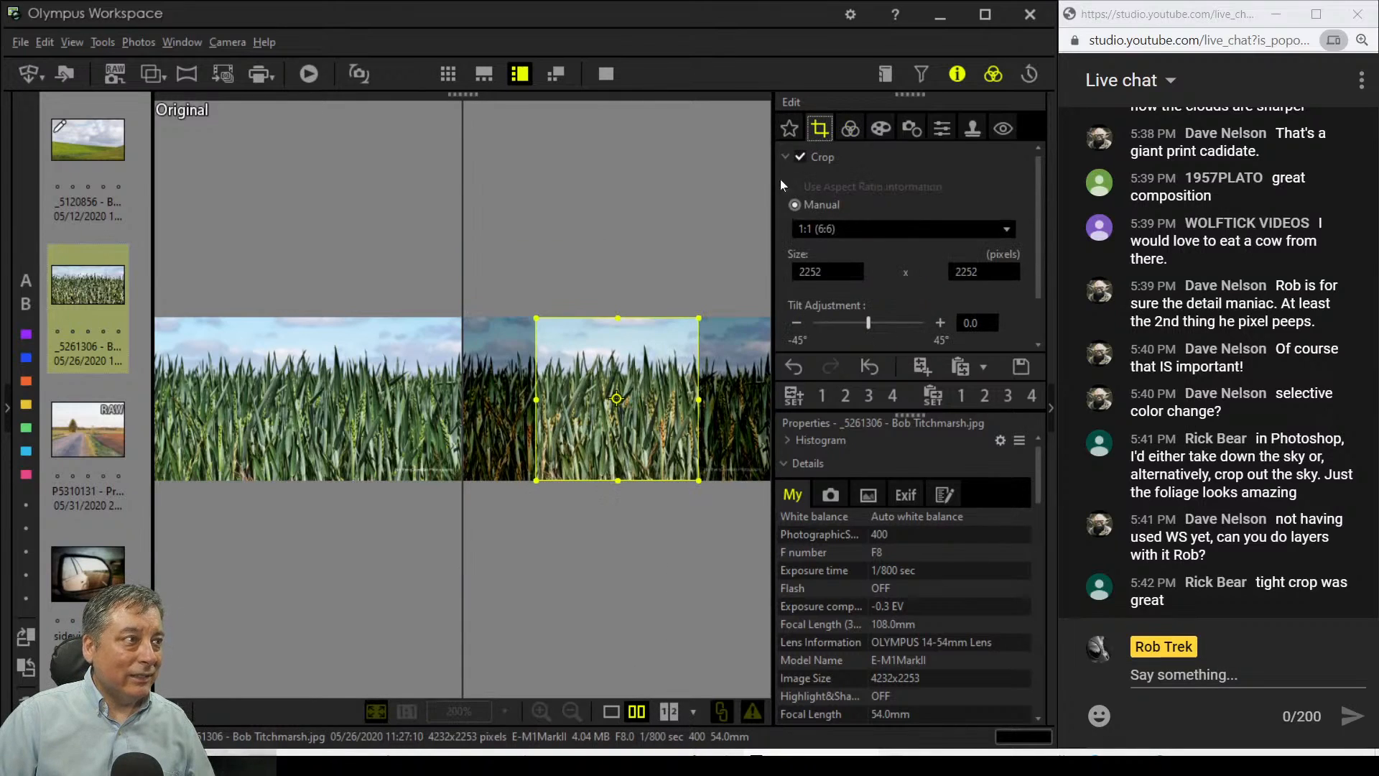
{"action": "left_click_drag", "start_coordinate": [617, 318], "coordinate": [617, 338]}
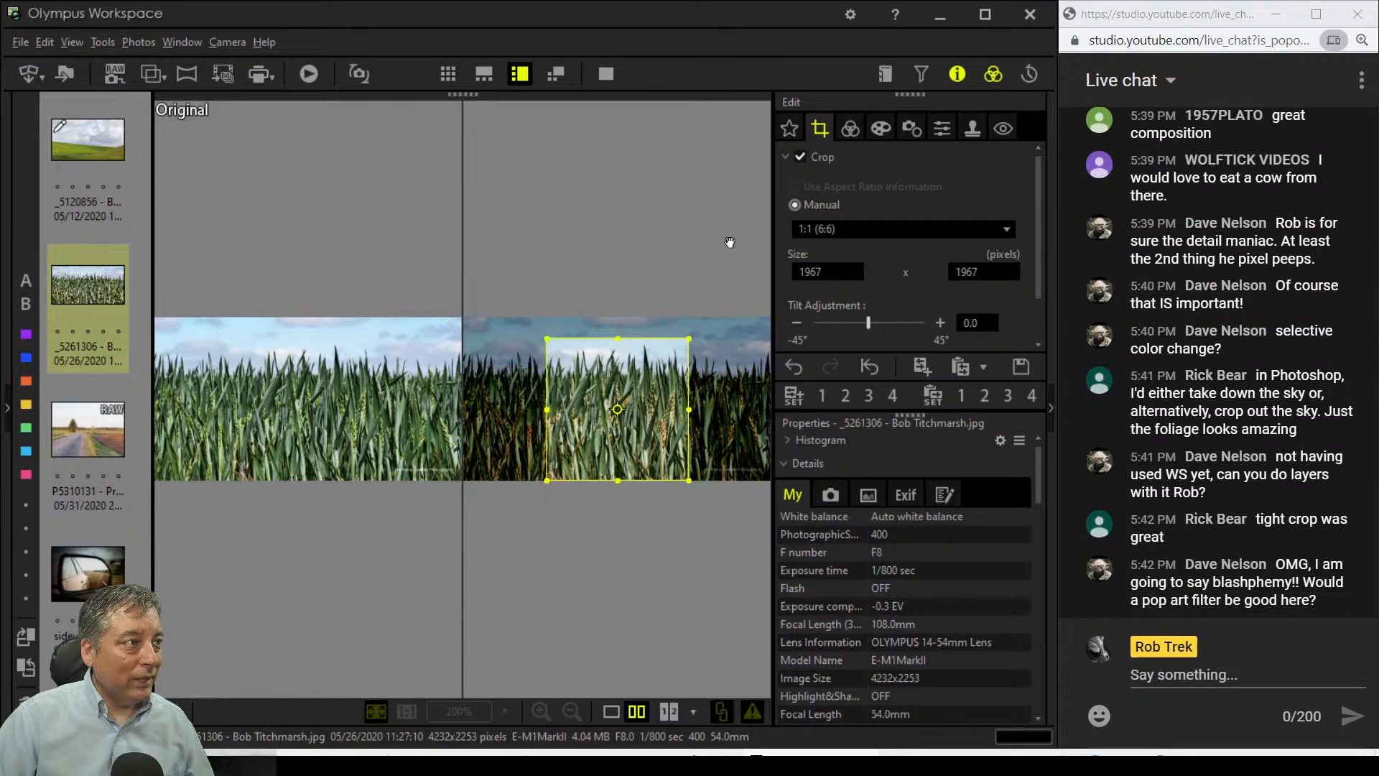
{"action": "left_click", "coordinate": [858, 126]}
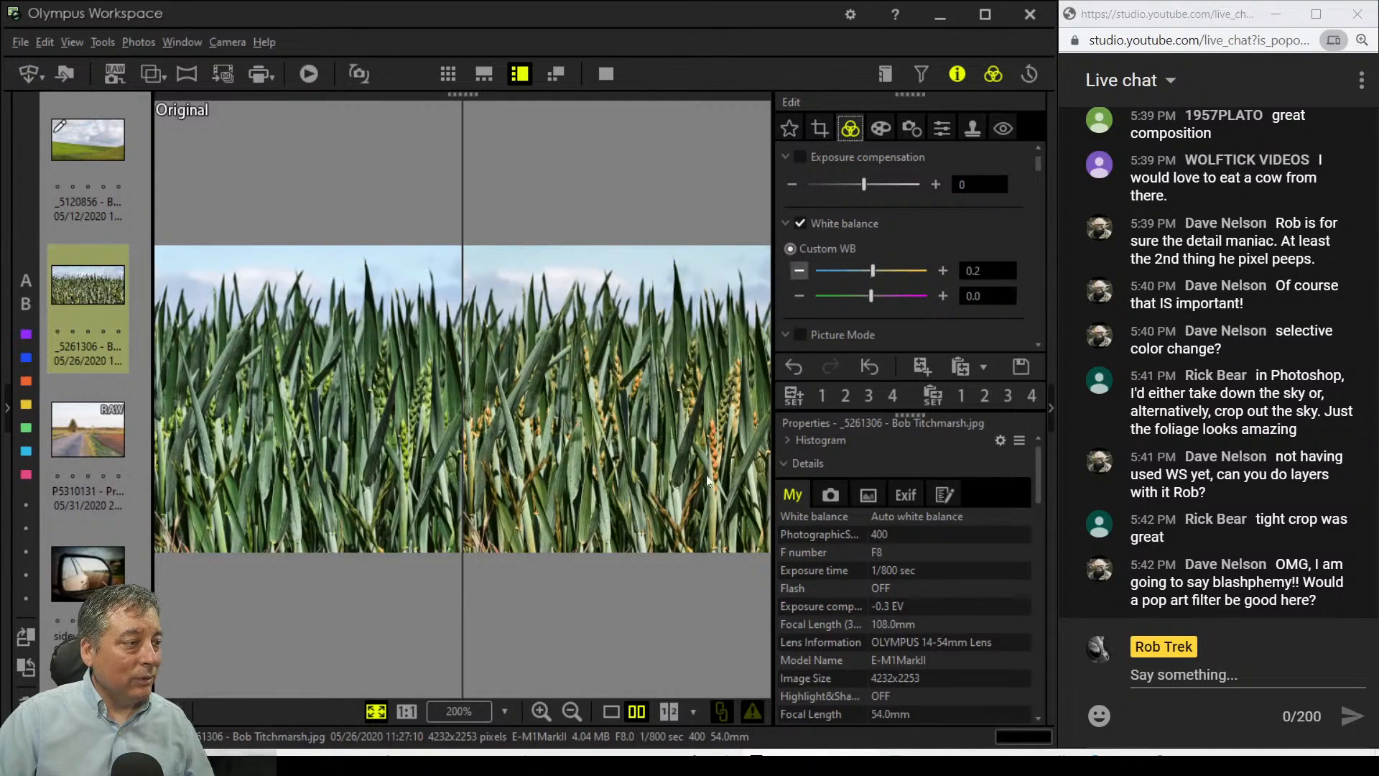
{"action": "left_click", "coordinate": [821, 127]}
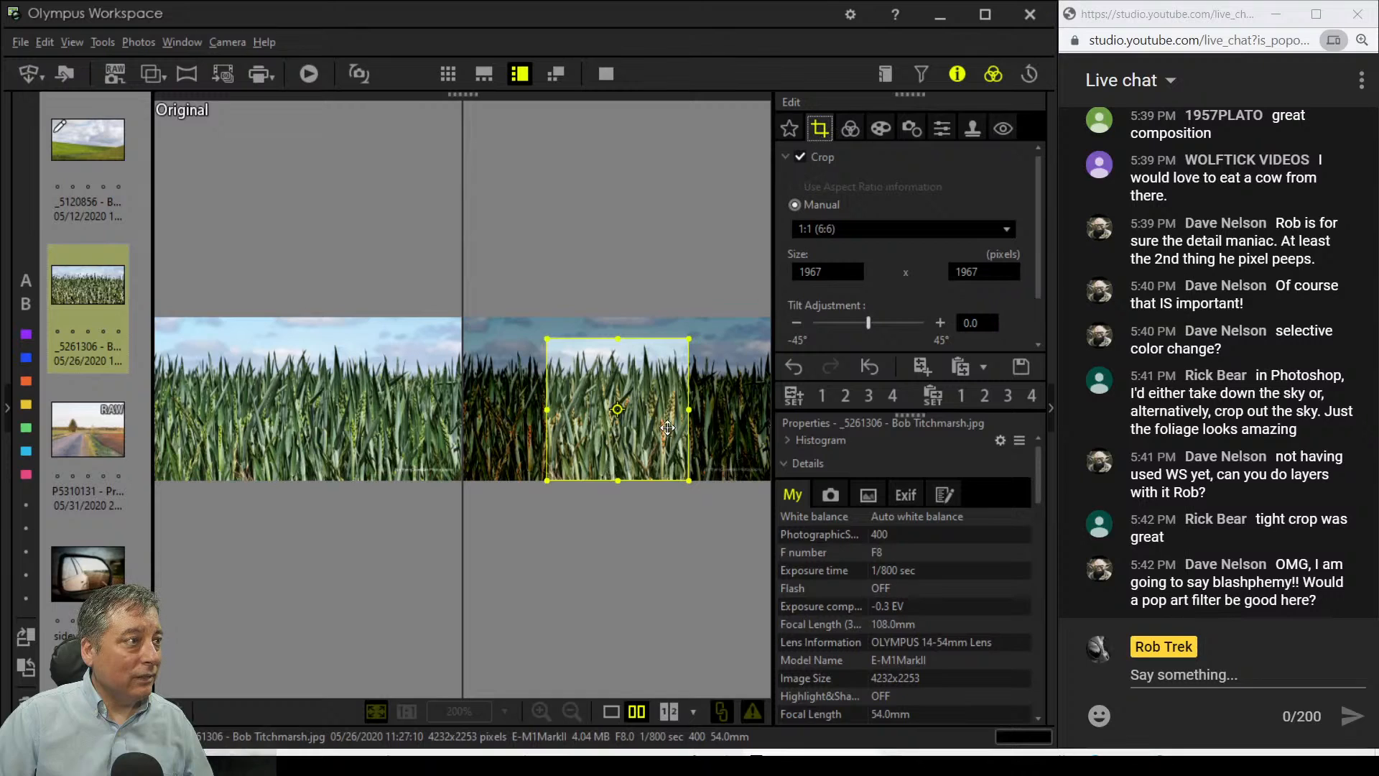
{"action": "left_click", "coordinate": [848, 131]}
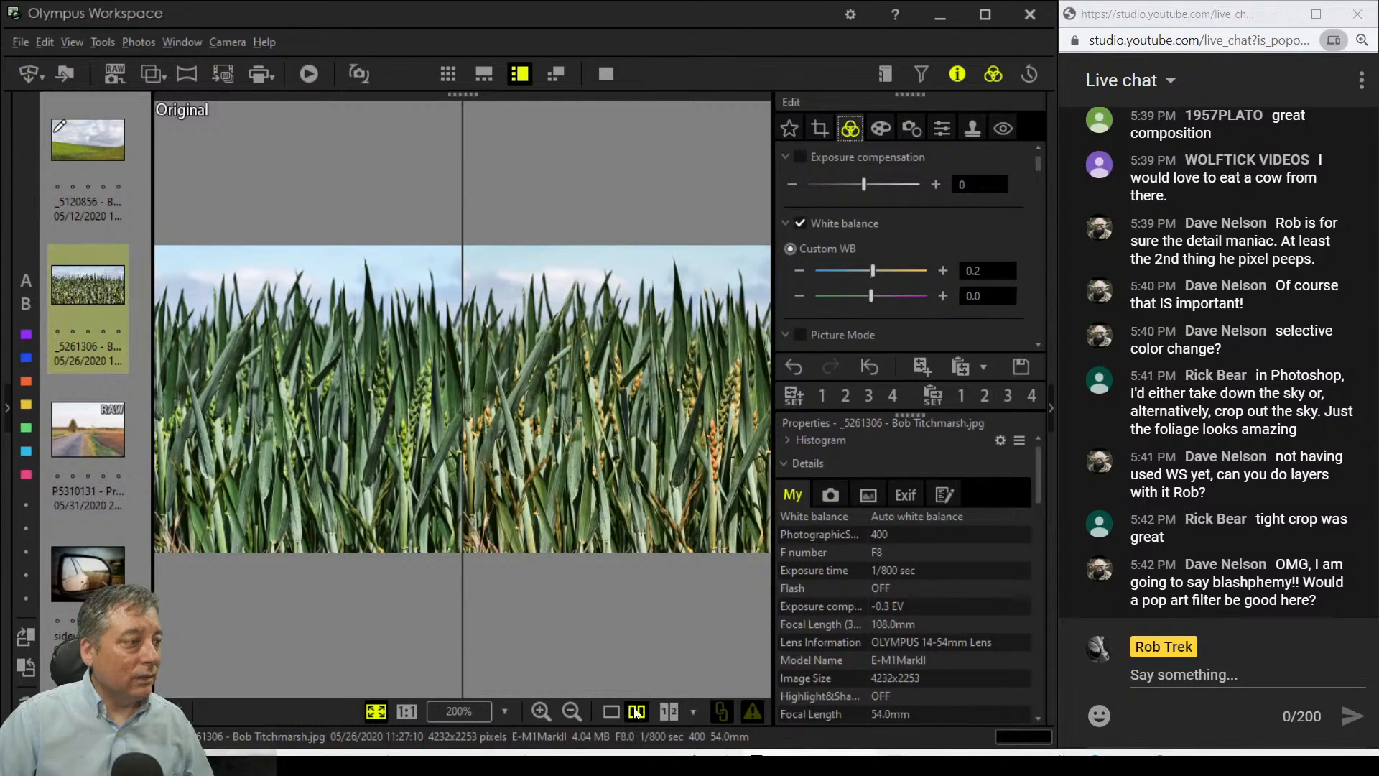
Step: Show only the edited image, ending back on the exposure and white balance settings
{"action": "left_click", "coordinate": [611, 712]}
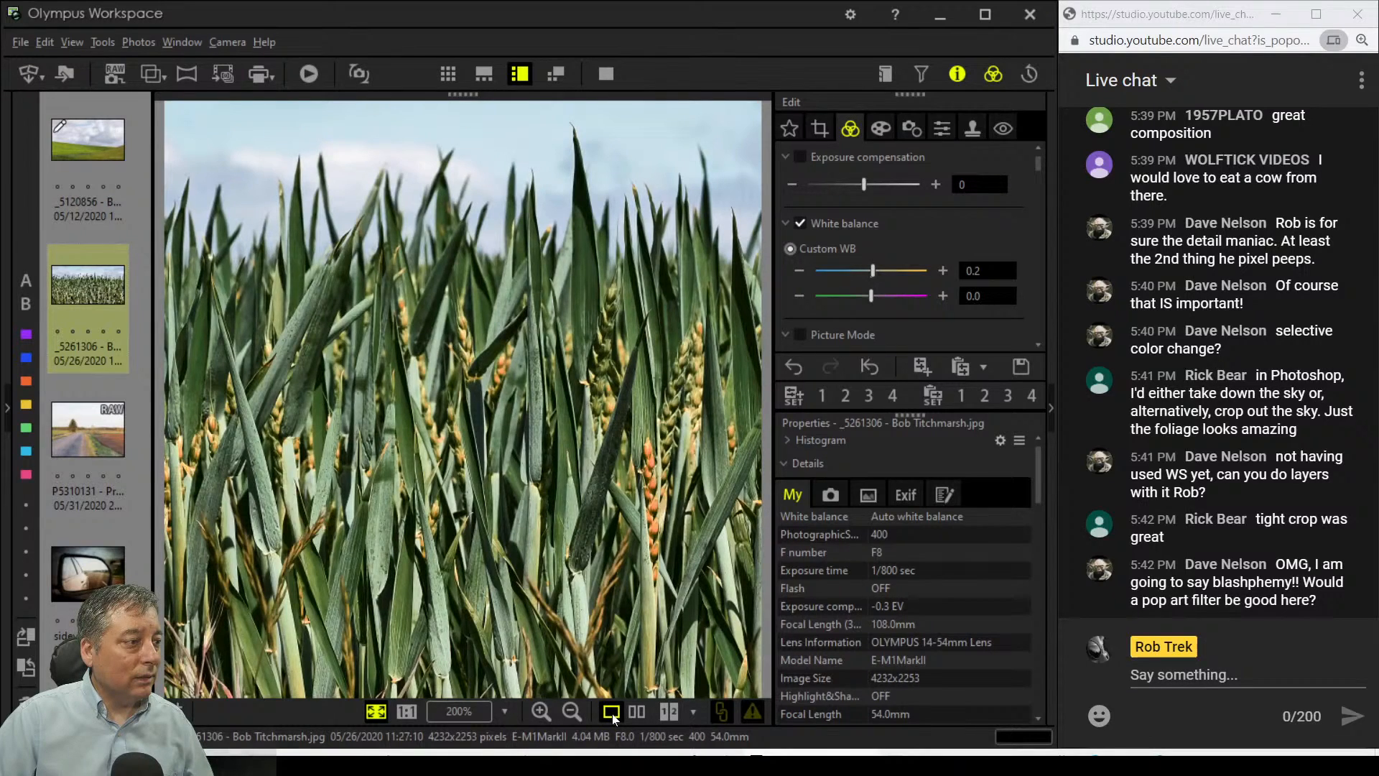
{"action": "left_click", "coordinate": [830, 131]}
{"action": "left_click", "coordinate": [842, 132]}
Step: Restore the side-by-side original/edit view, check it full screen, then exit full screen
{"action": "left_click", "coordinate": [637, 711]}
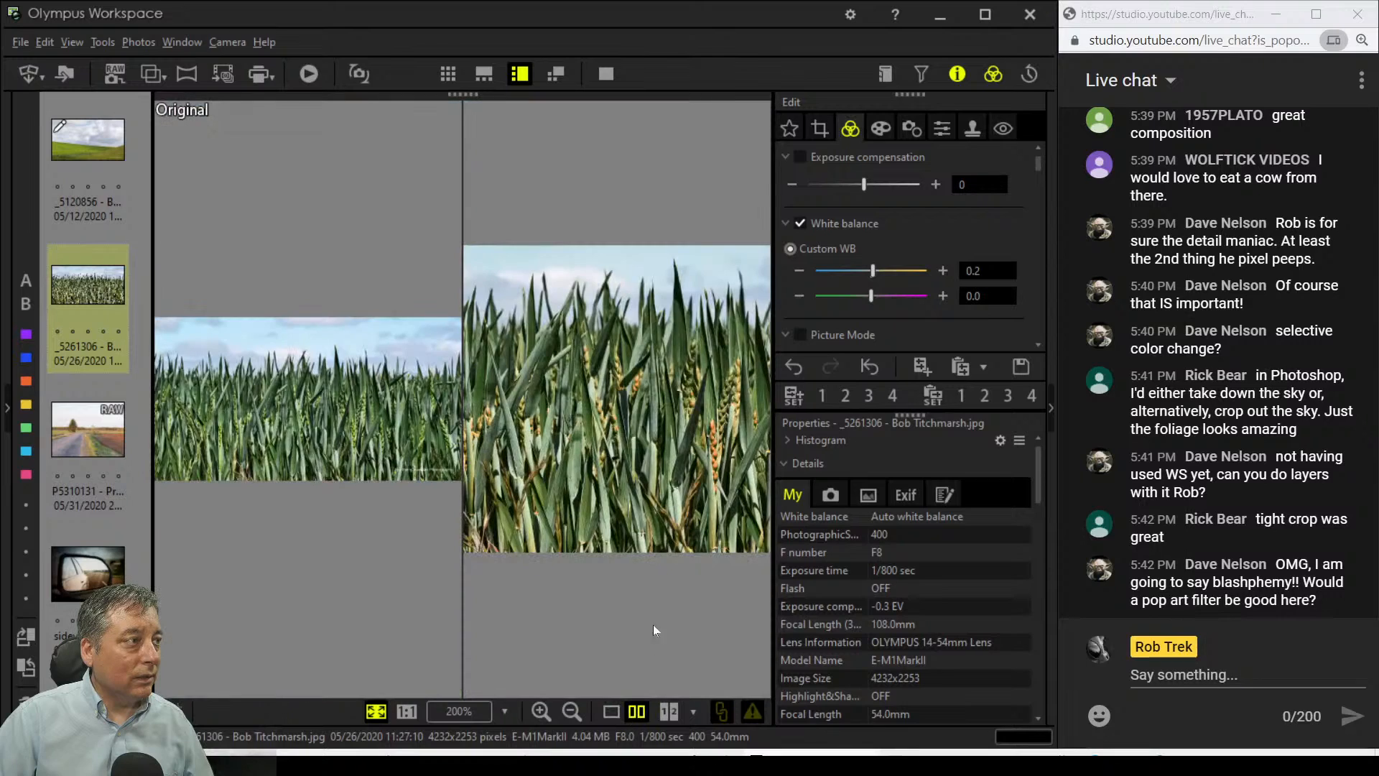
{"action": "left_click", "coordinate": [608, 78]}
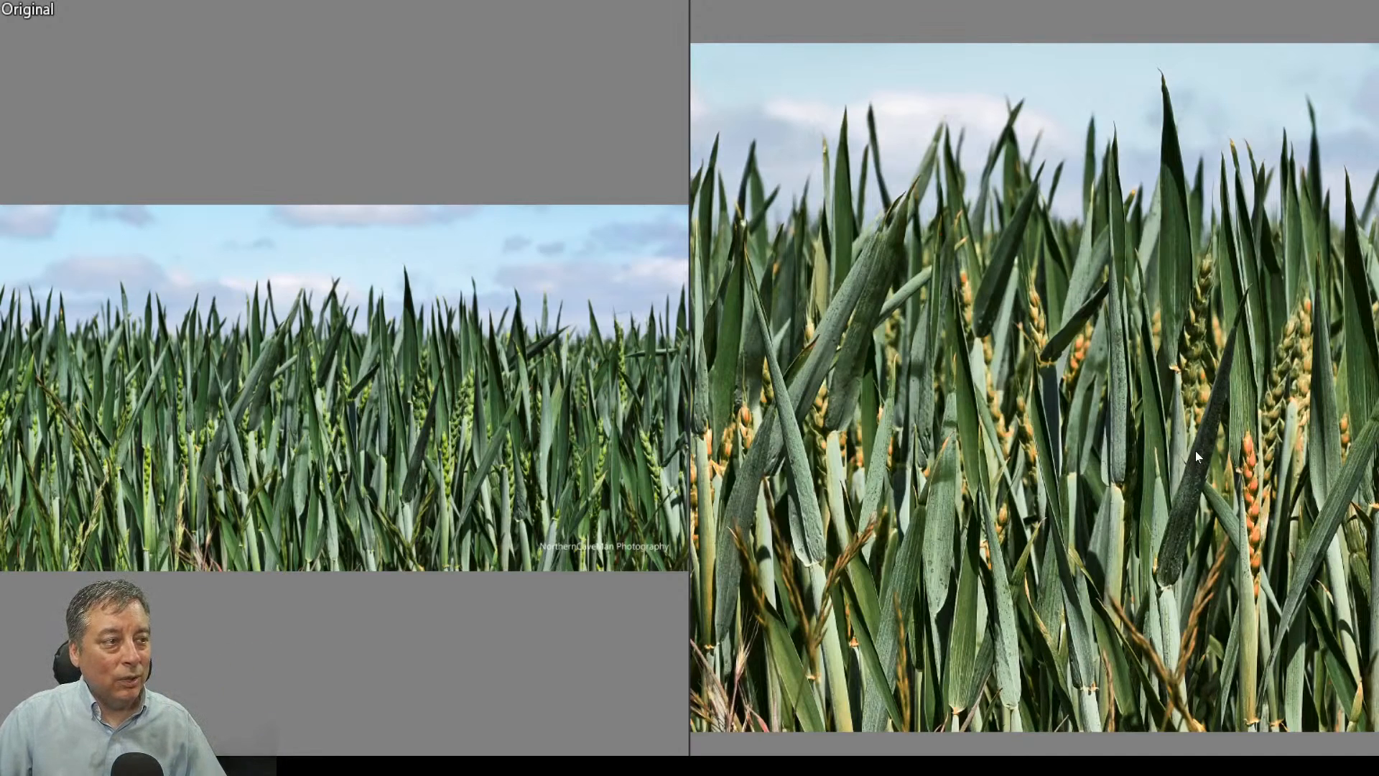
{"action": "key", "text": "Escape"}
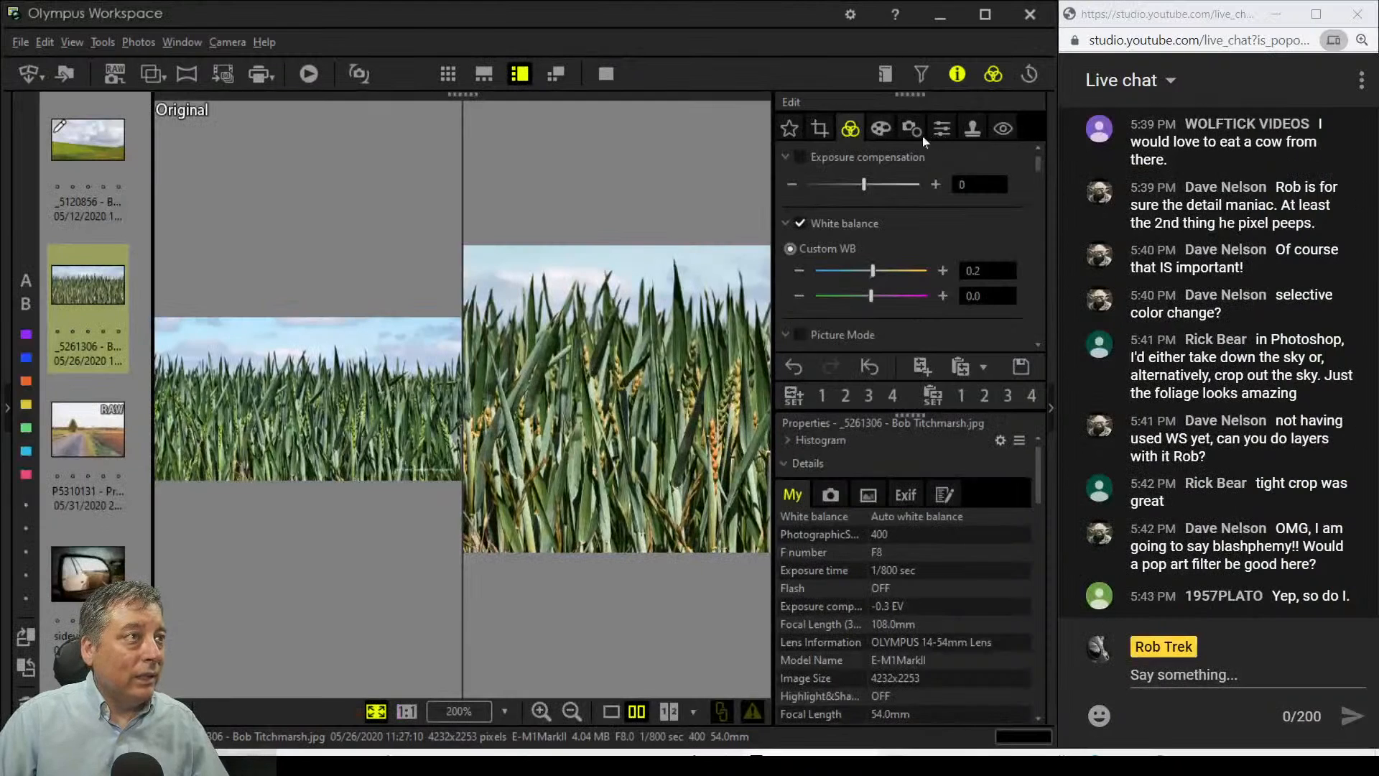
Step: Apply the Pop Art art filter to the square wheat edit
{"action": "left_click", "coordinate": [884, 132]}
{"action": "left_click", "coordinate": [887, 183]}
{"action": "left_click", "coordinate": [884, 222]}
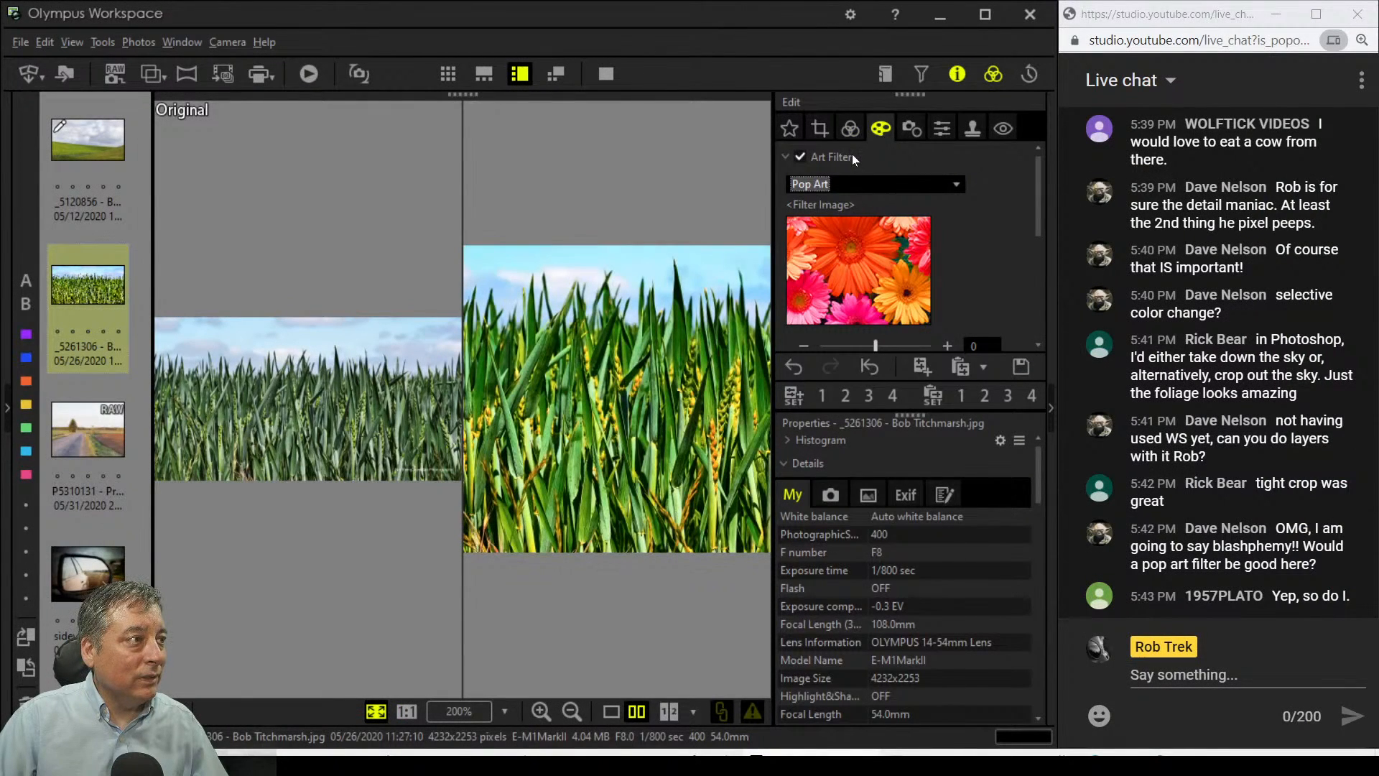
{"action": "left_click", "coordinate": [852, 131]}
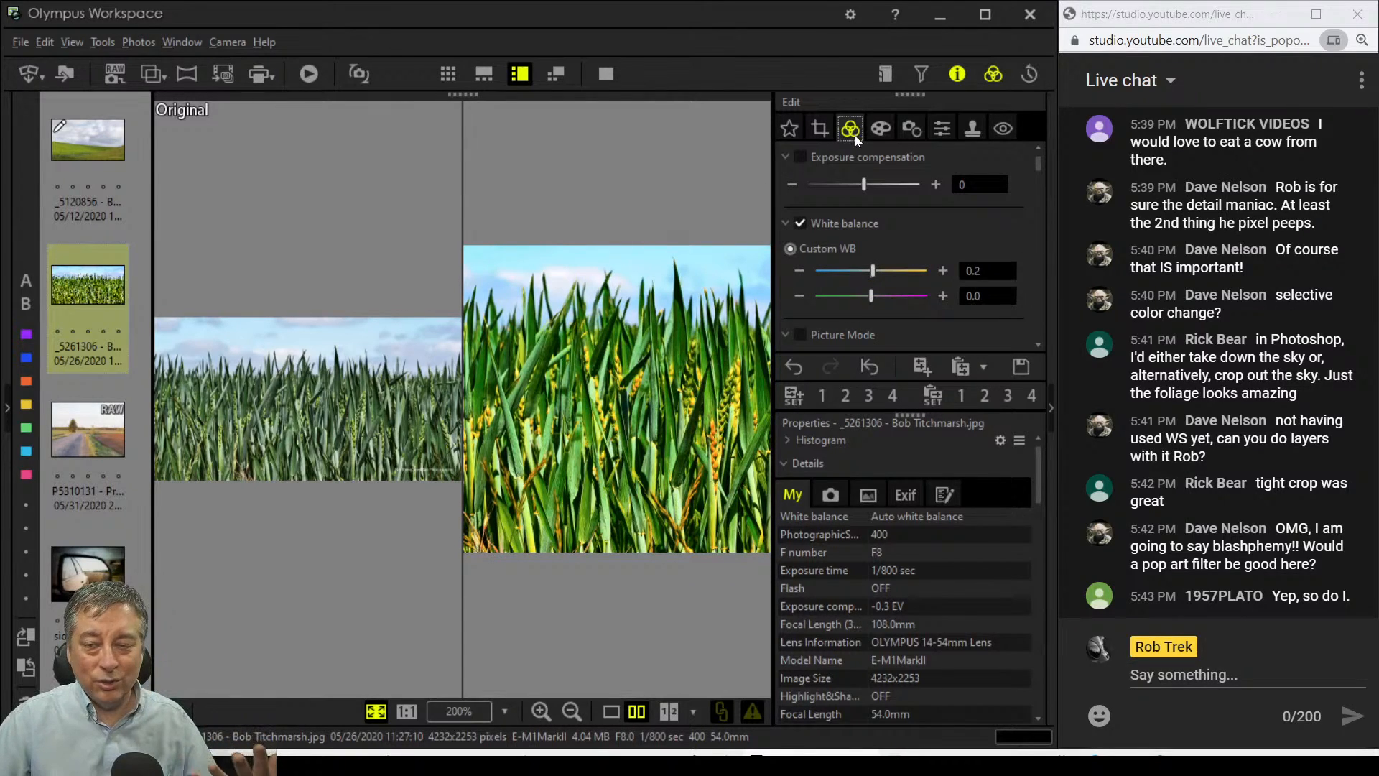
{"action": "left_click", "coordinate": [881, 134]}
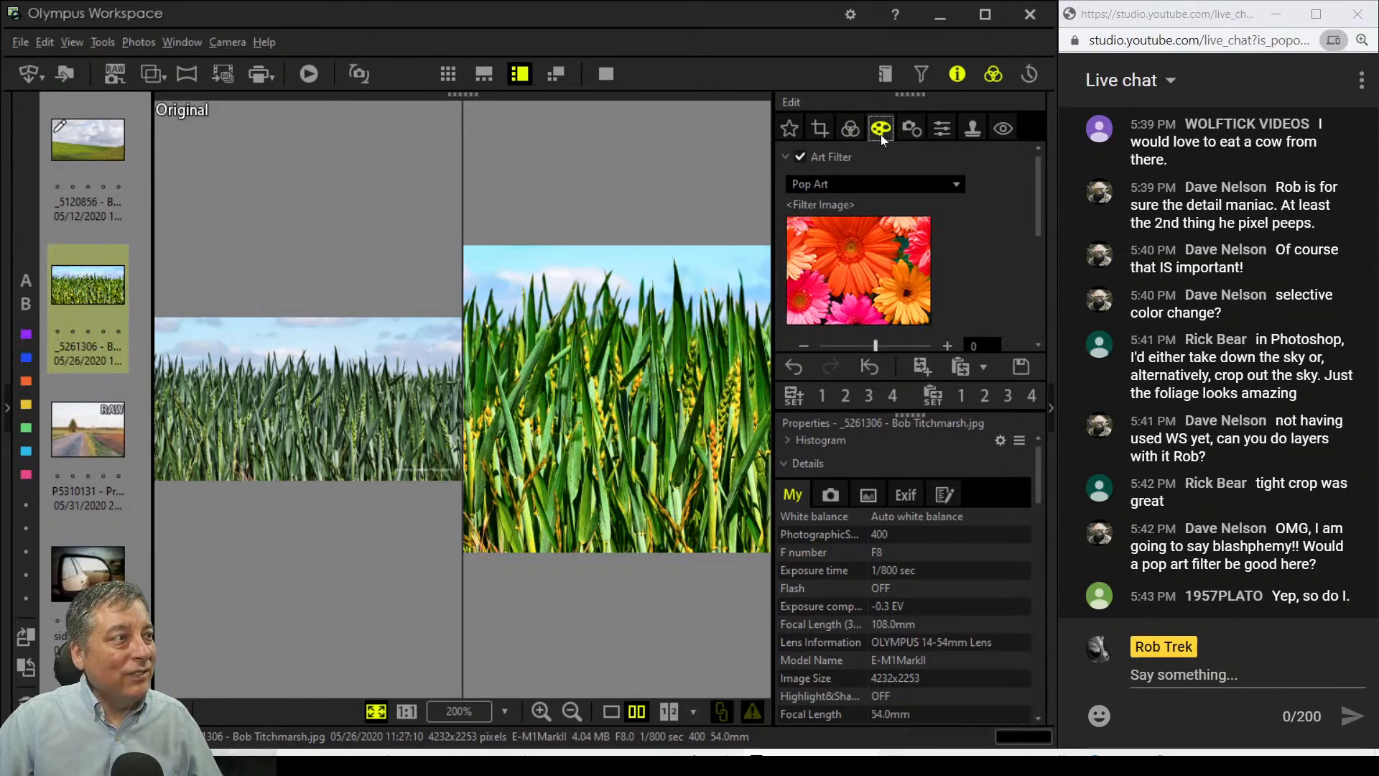
Step: Try Pop Art II full screen, then set the art filter to No Filter
{"action": "left_click", "coordinate": [894, 186]}
{"action": "left_click", "coordinate": [889, 237]}
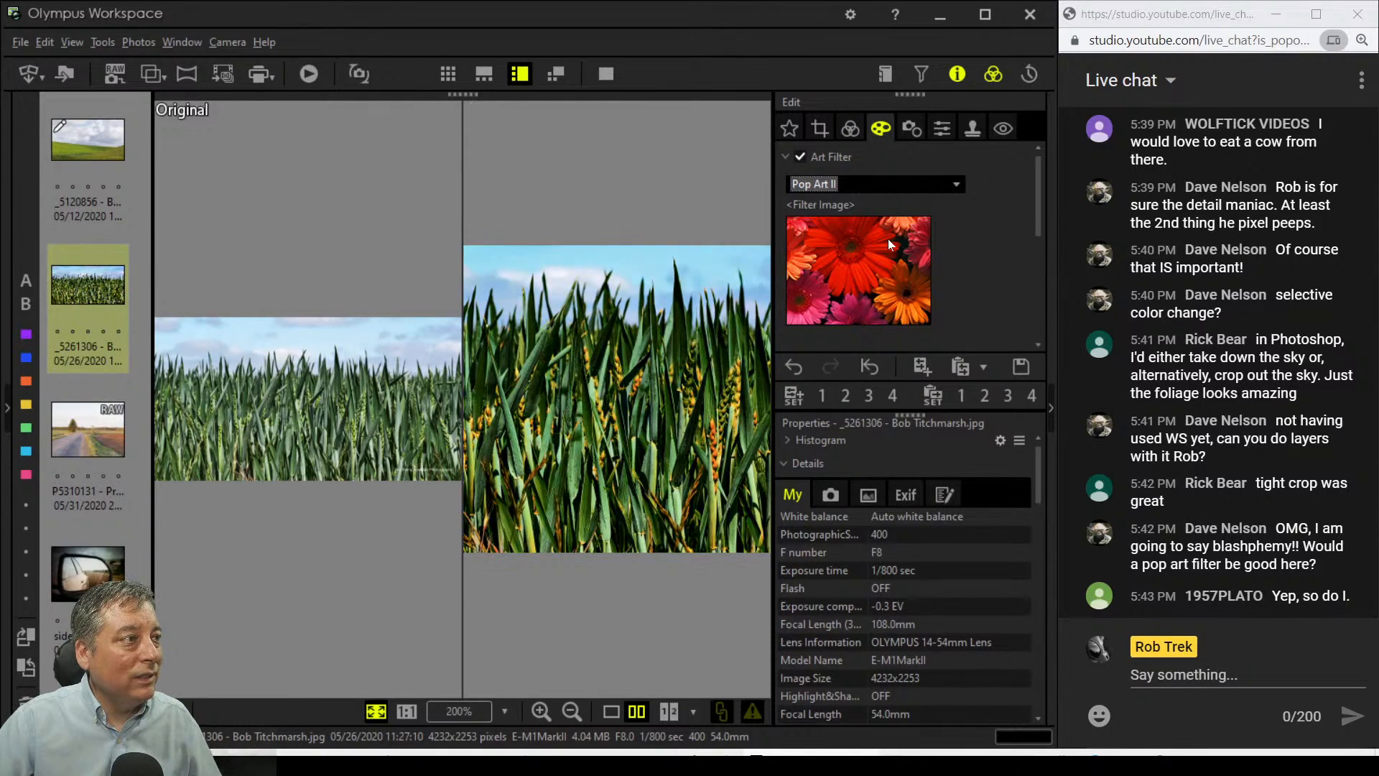
{"action": "left_click", "coordinate": [615, 75]}
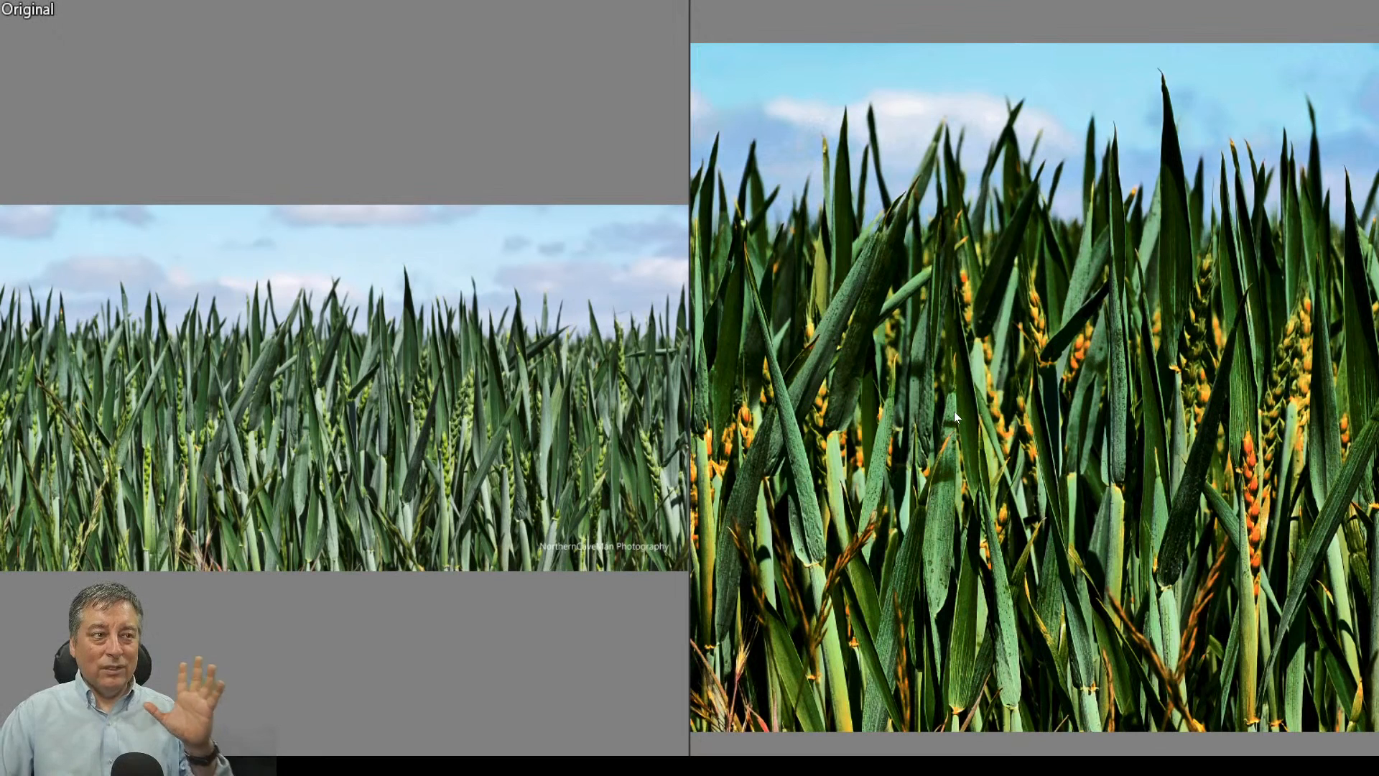
{"action": "key", "text": "Escape"}
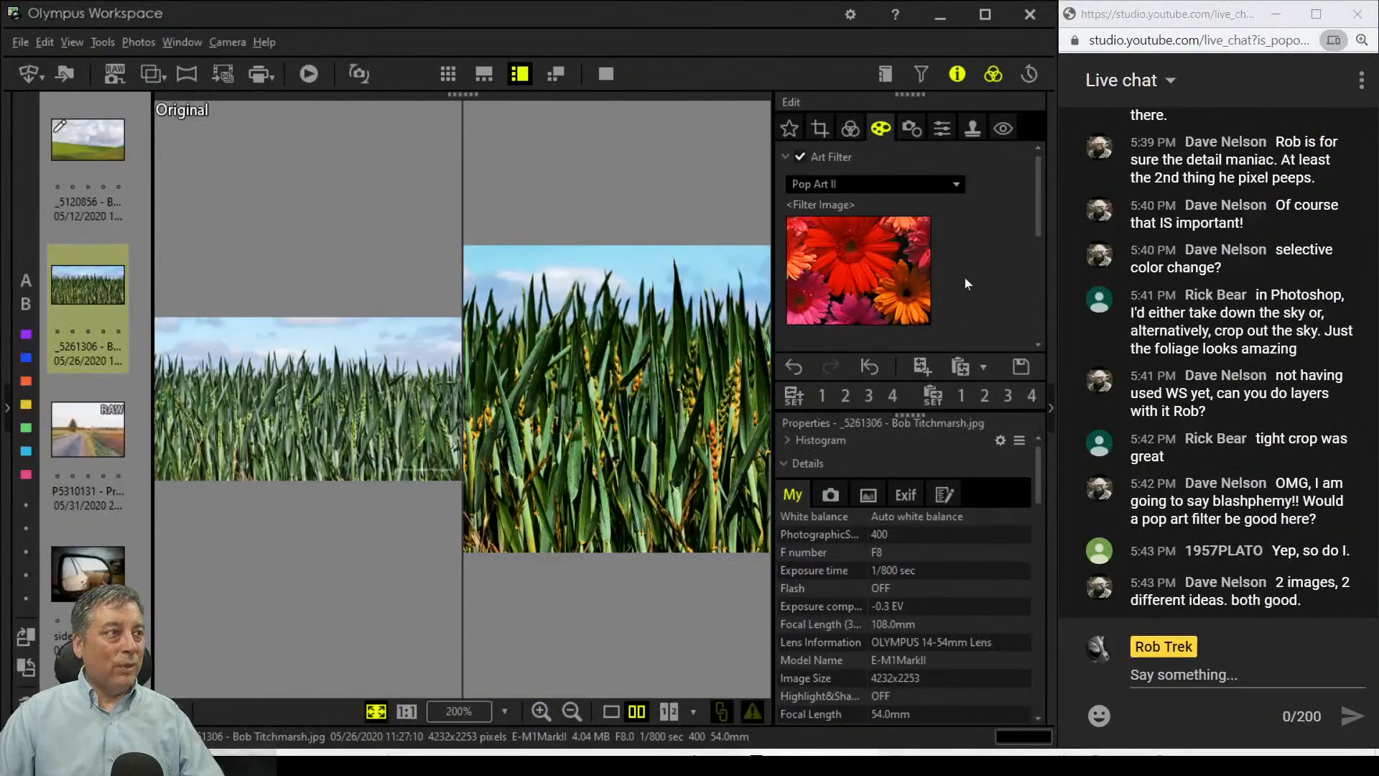
{"action": "left_click", "coordinate": [895, 191]}
{"action": "left_click", "coordinate": [887, 203]}
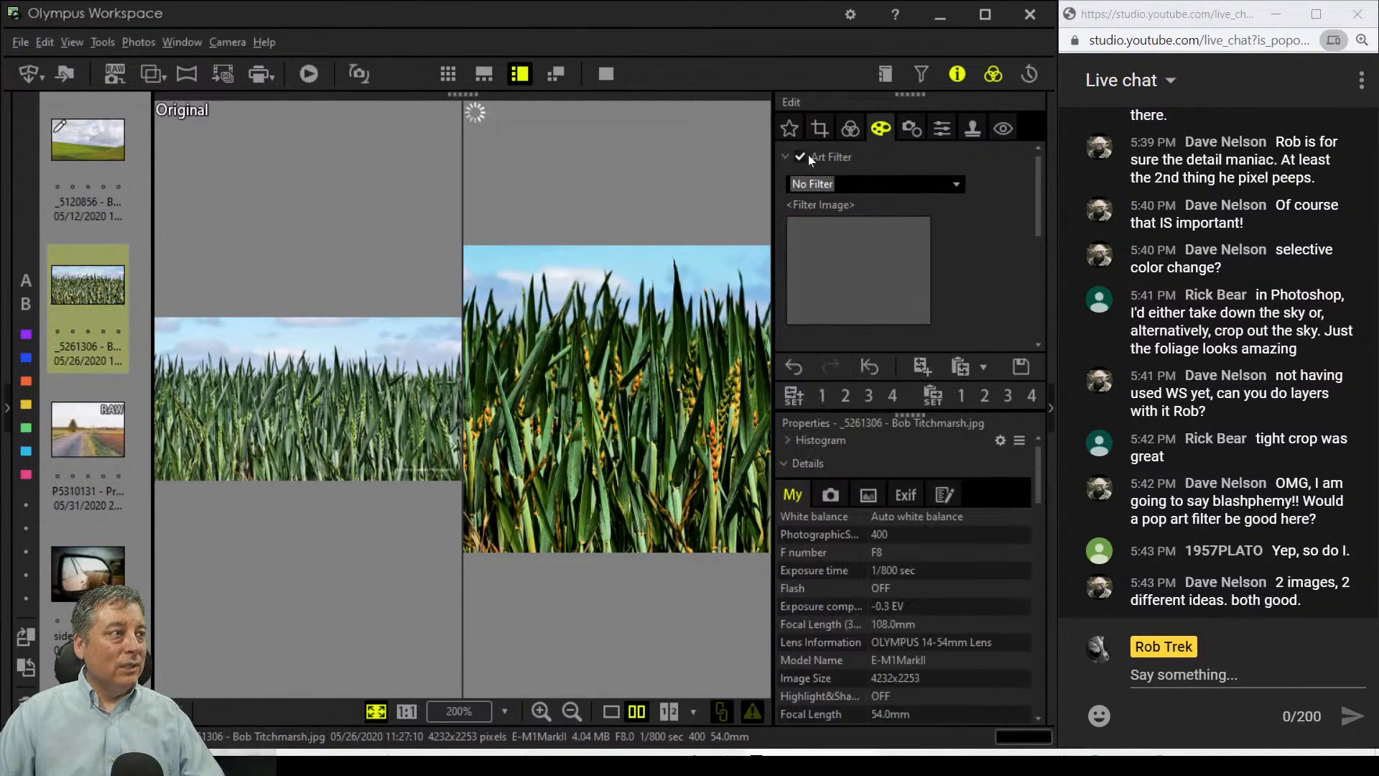
Step: View the comparison full screen, then switch to the edited wheat photo alone full screen
{"action": "left_click", "coordinate": [605, 74]}
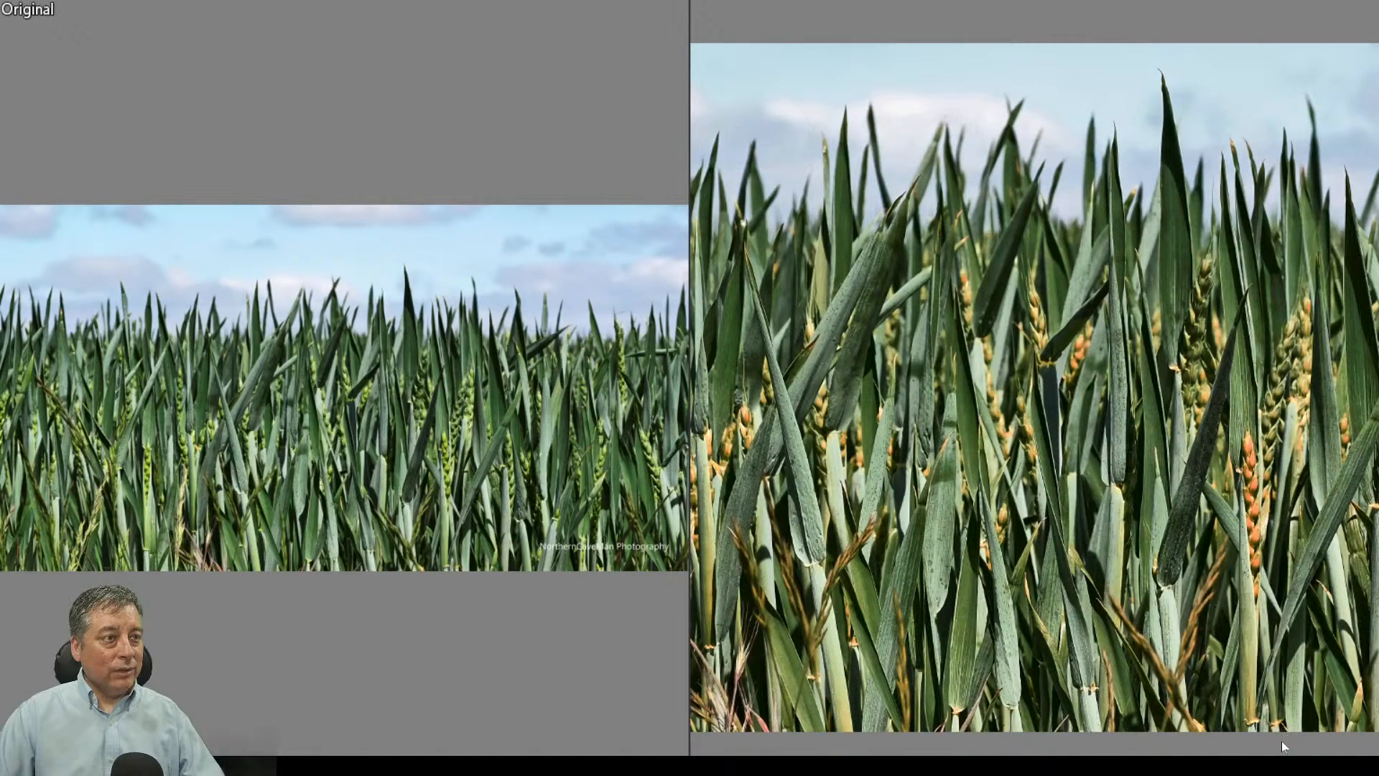
{"action": "key", "text": "Escape"}
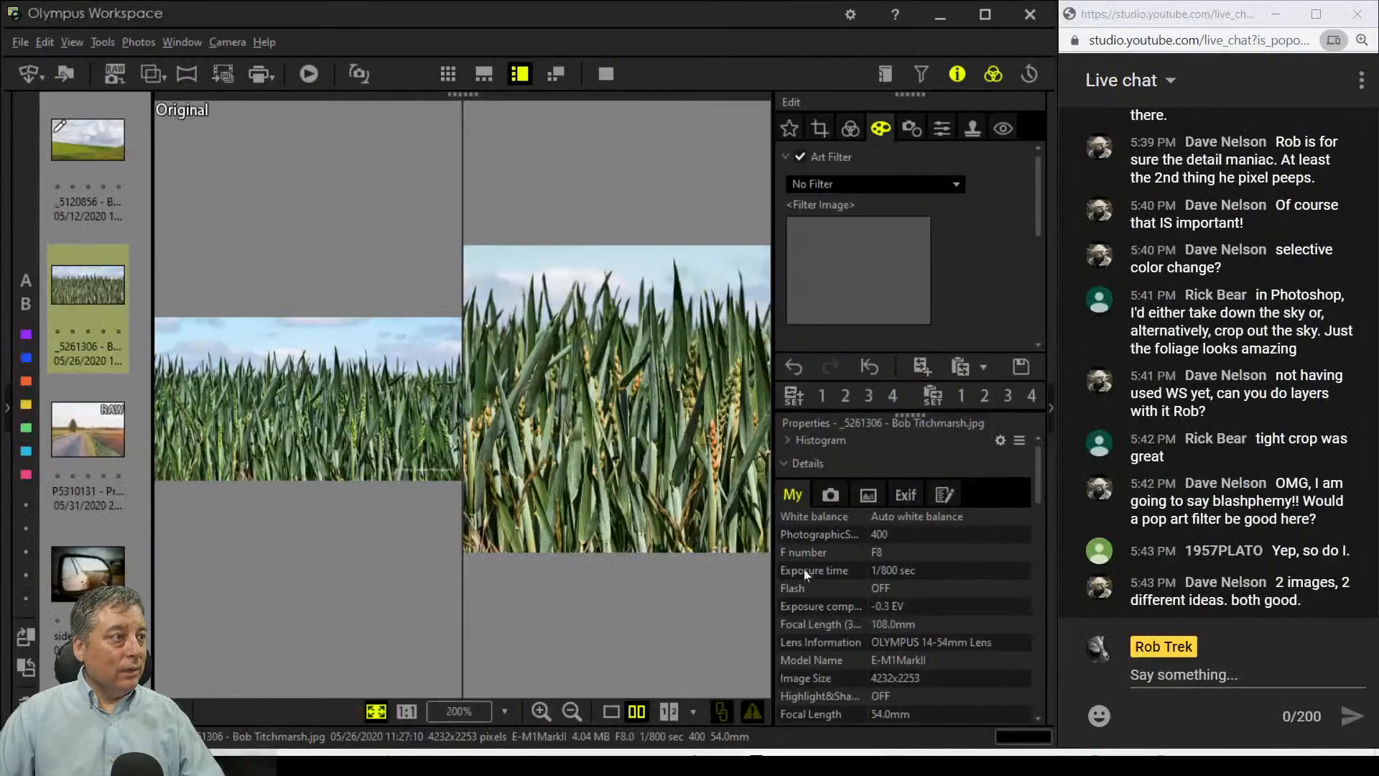
{"action": "left_click", "coordinate": [613, 712]}
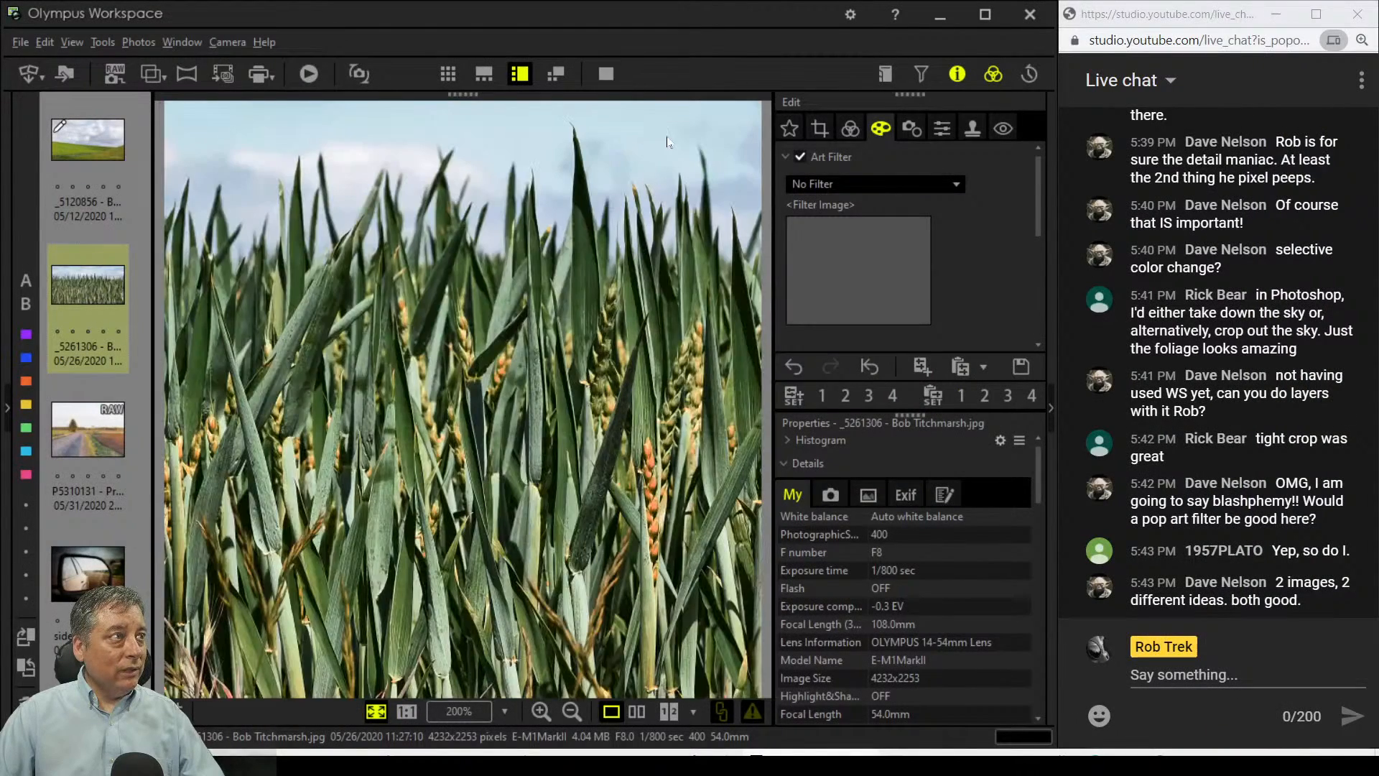
{"action": "left_click", "coordinate": [607, 75]}
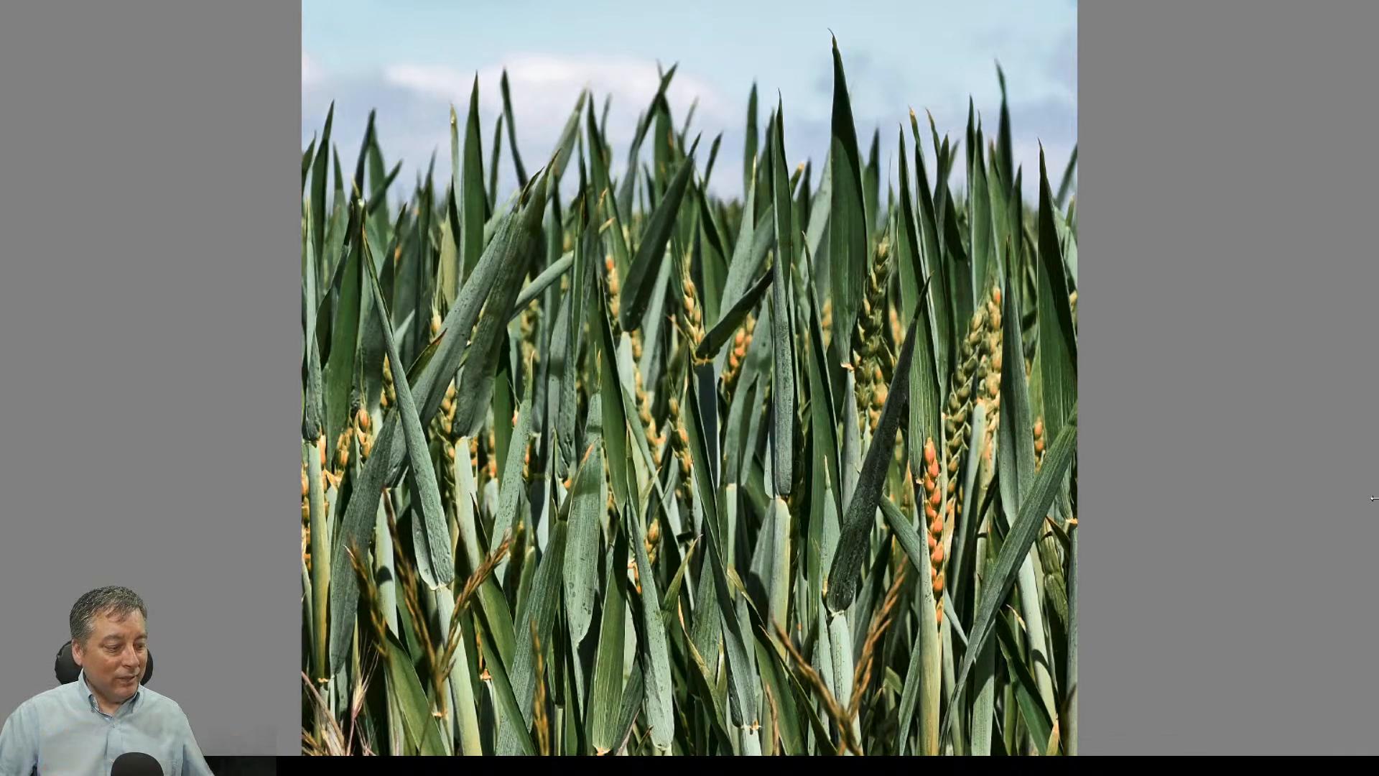
{"action": "key", "text": "Escape"}
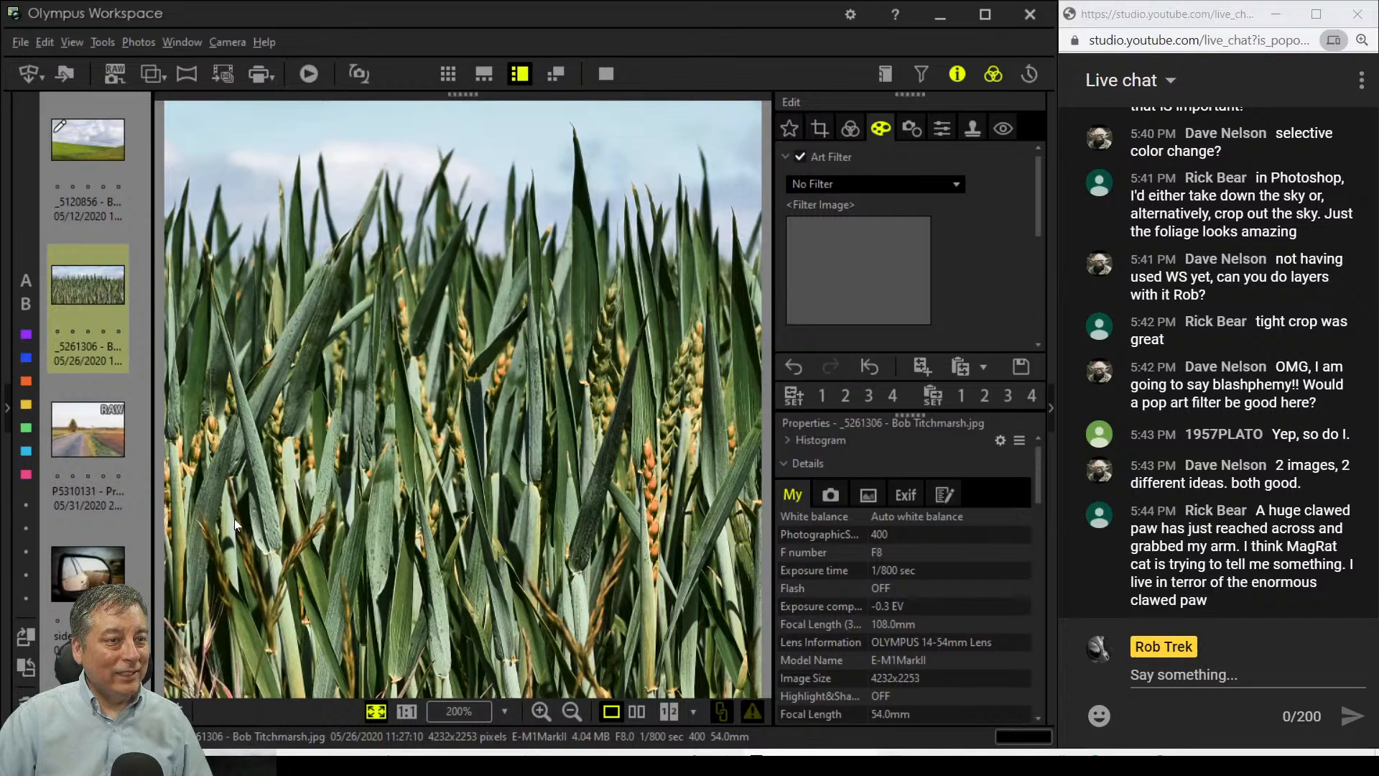
Step: Open road photo P5310131 and inspect the tree and road at 200% zoom
{"action": "left_click", "coordinate": [105, 441]}
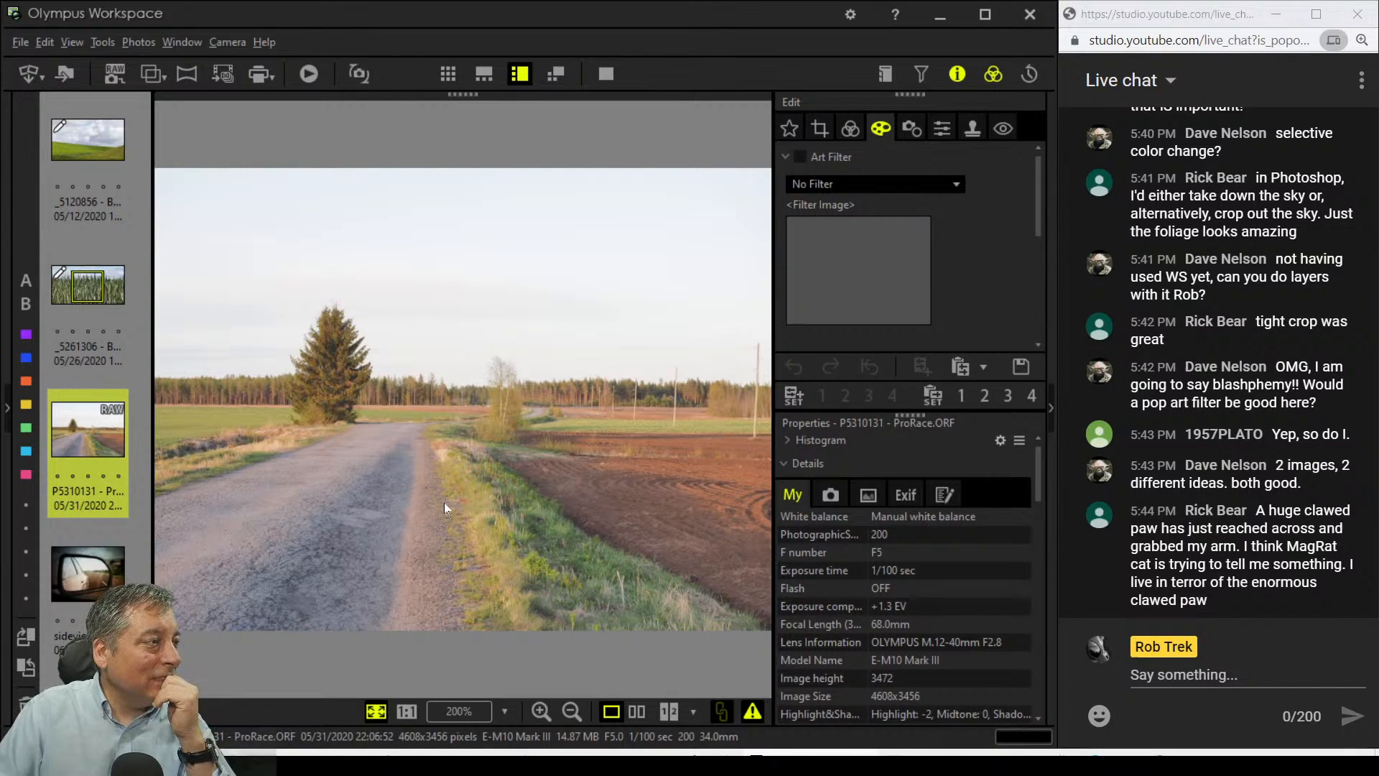
{"action": "left_click", "coordinate": [351, 420]}
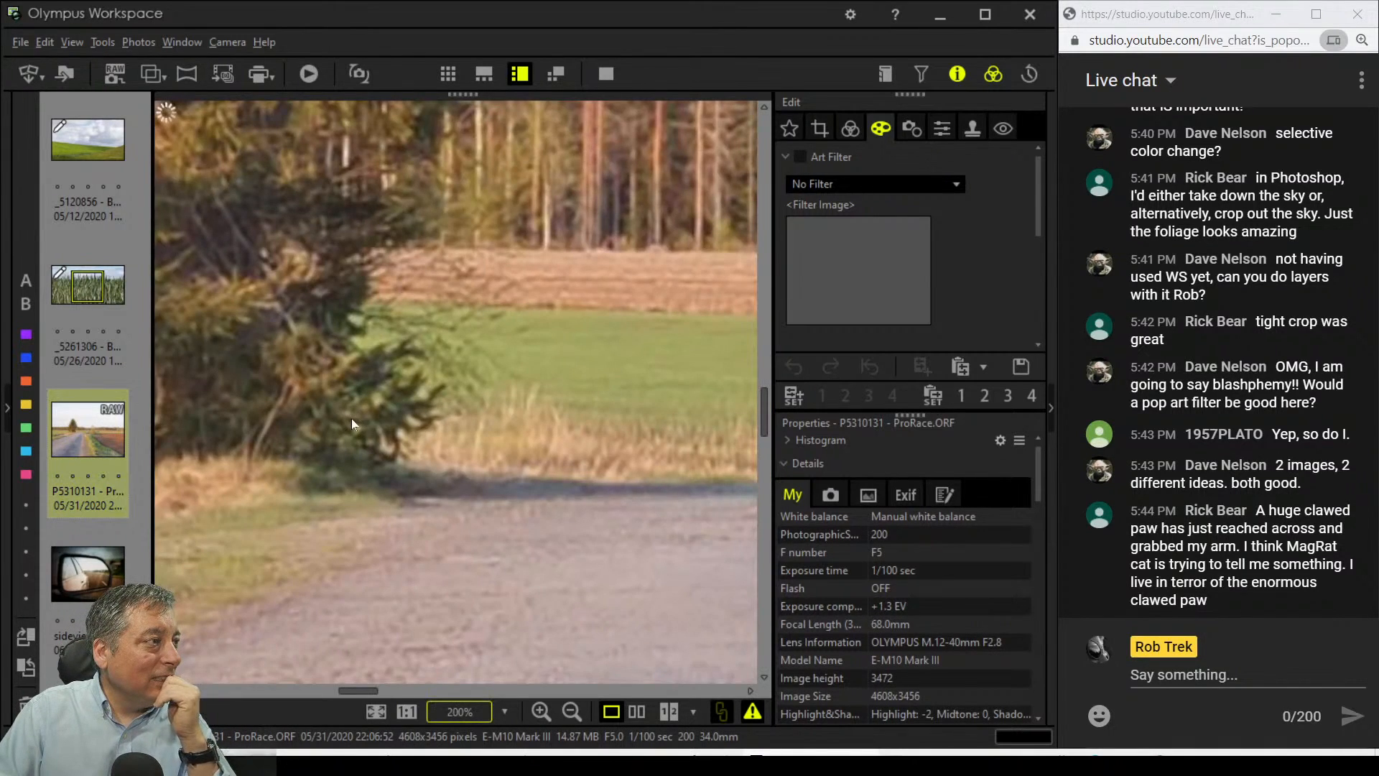
{"action": "left_click_drag", "start_coordinate": [303, 265], "coordinate": [464, 487]}
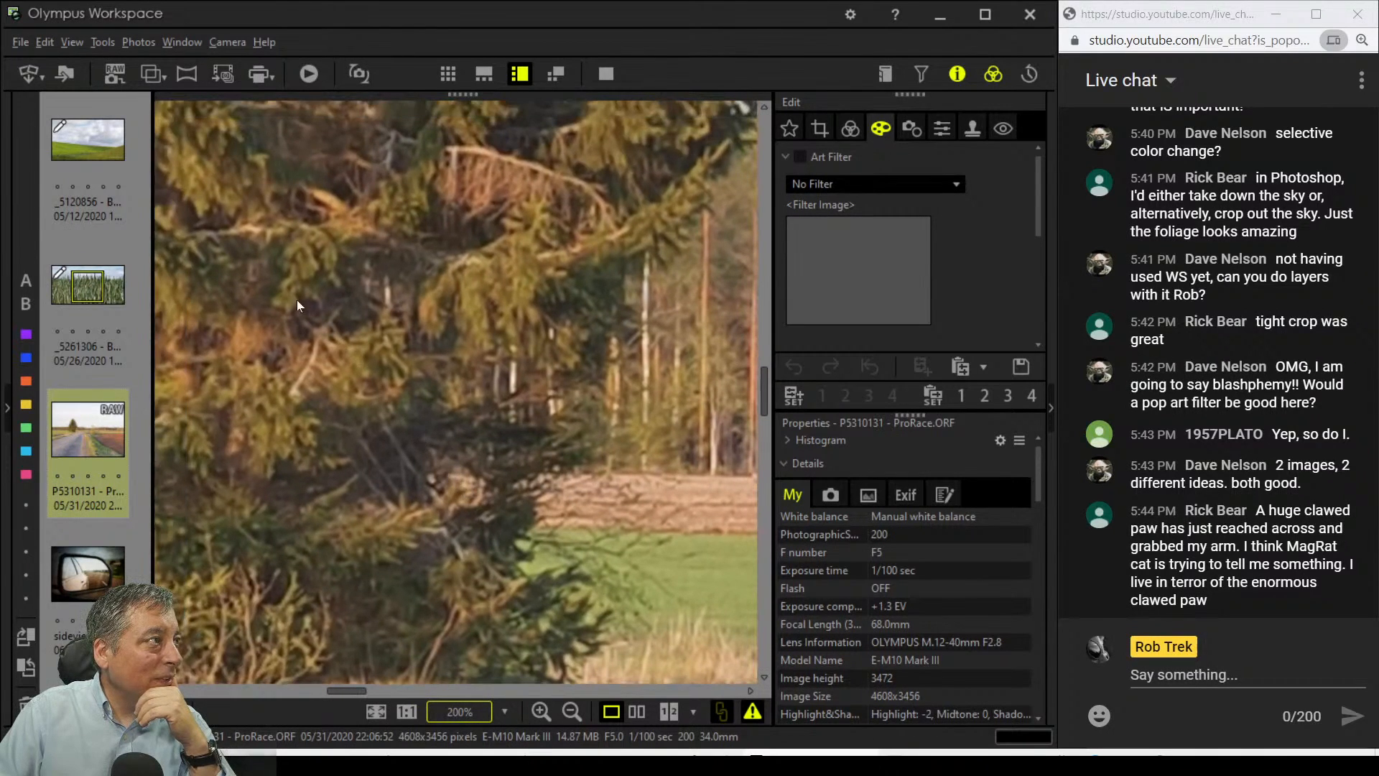
{"action": "left_click_drag", "start_coordinate": [300, 304], "coordinate": [415, 401]}
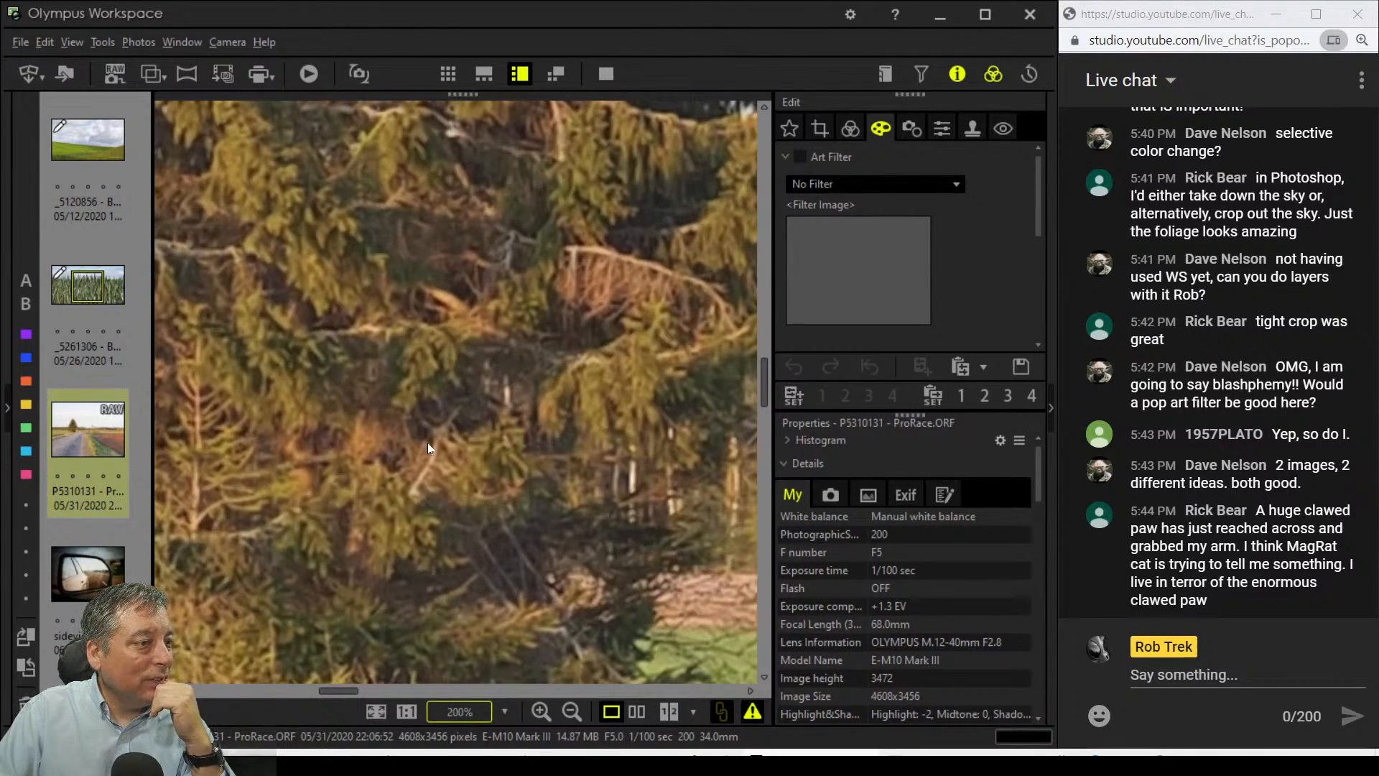
{"action": "left_click_drag", "start_coordinate": [463, 510], "coordinate": [416, 381]}
{"action": "left_click_drag", "start_coordinate": [543, 557], "coordinate": [511, 493]}
{"action": "left_click", "coordinate": [537, 505]}
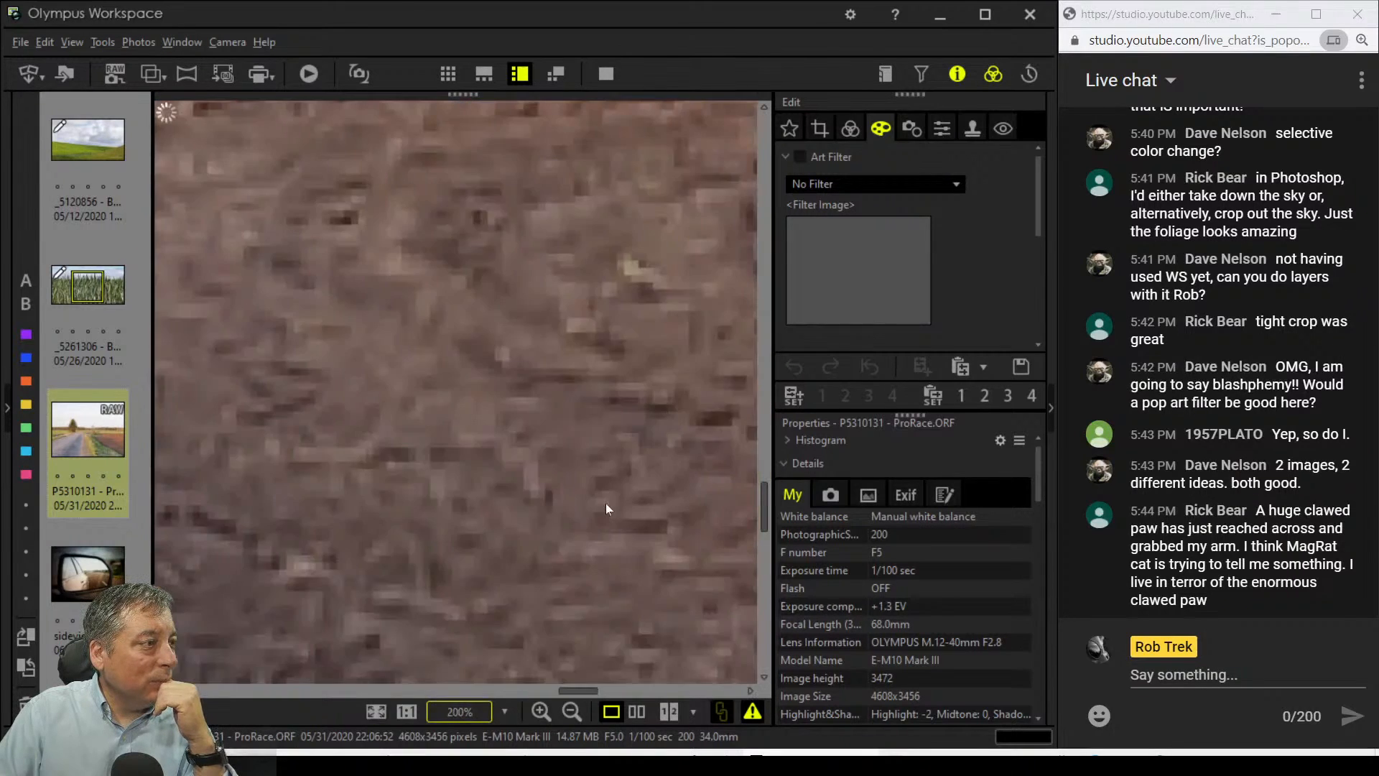
Step: Pan the close-up over the grass, yellow plants, field edge and soil, then fit
{"action": "left_click_drag", "start_coordinate": [594, 508], "coordinate": [646, 553]}
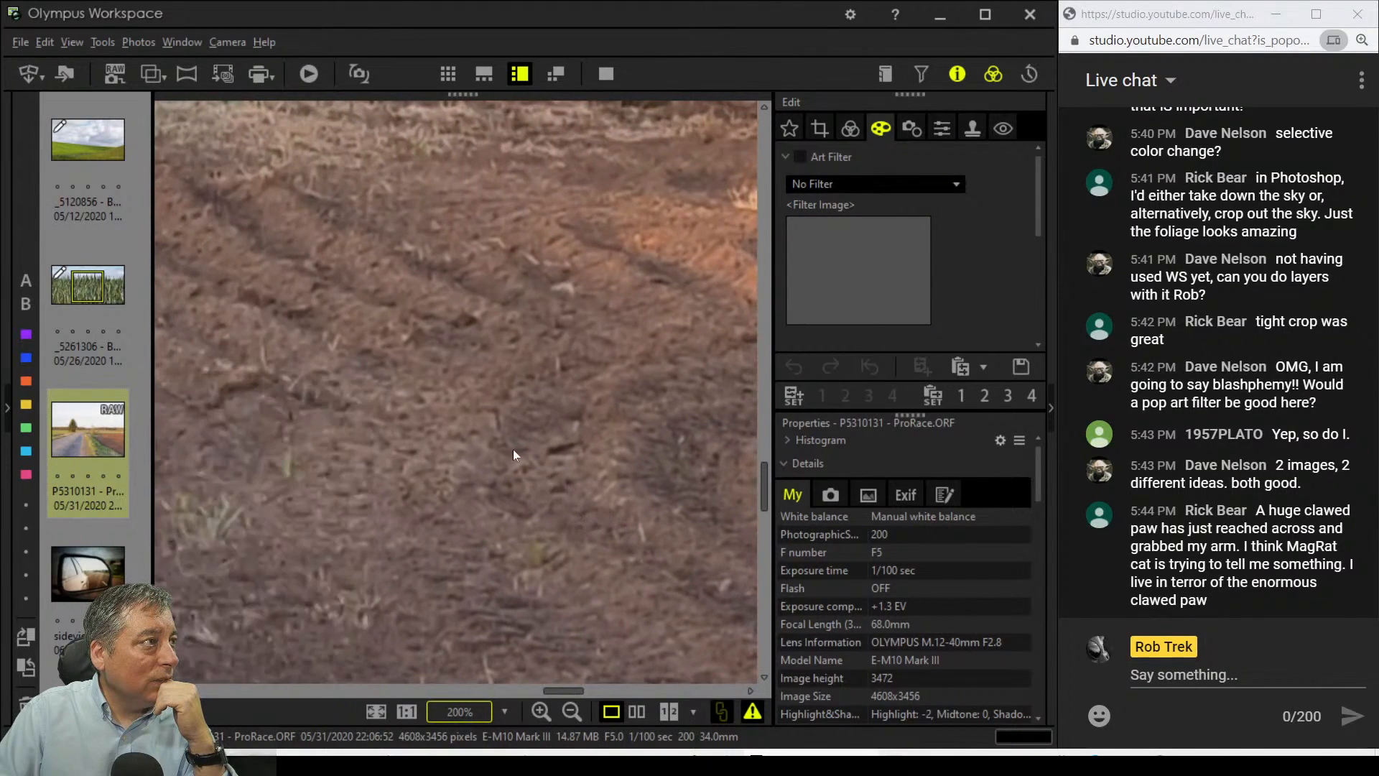
{"action": "left_click_drag", "start_coordinate": [371, 361], "coordinate": [721, 576]}
{"action": "left_click_drag", "start_coordinate": [458, 451], "coordinate": [596, 446]}
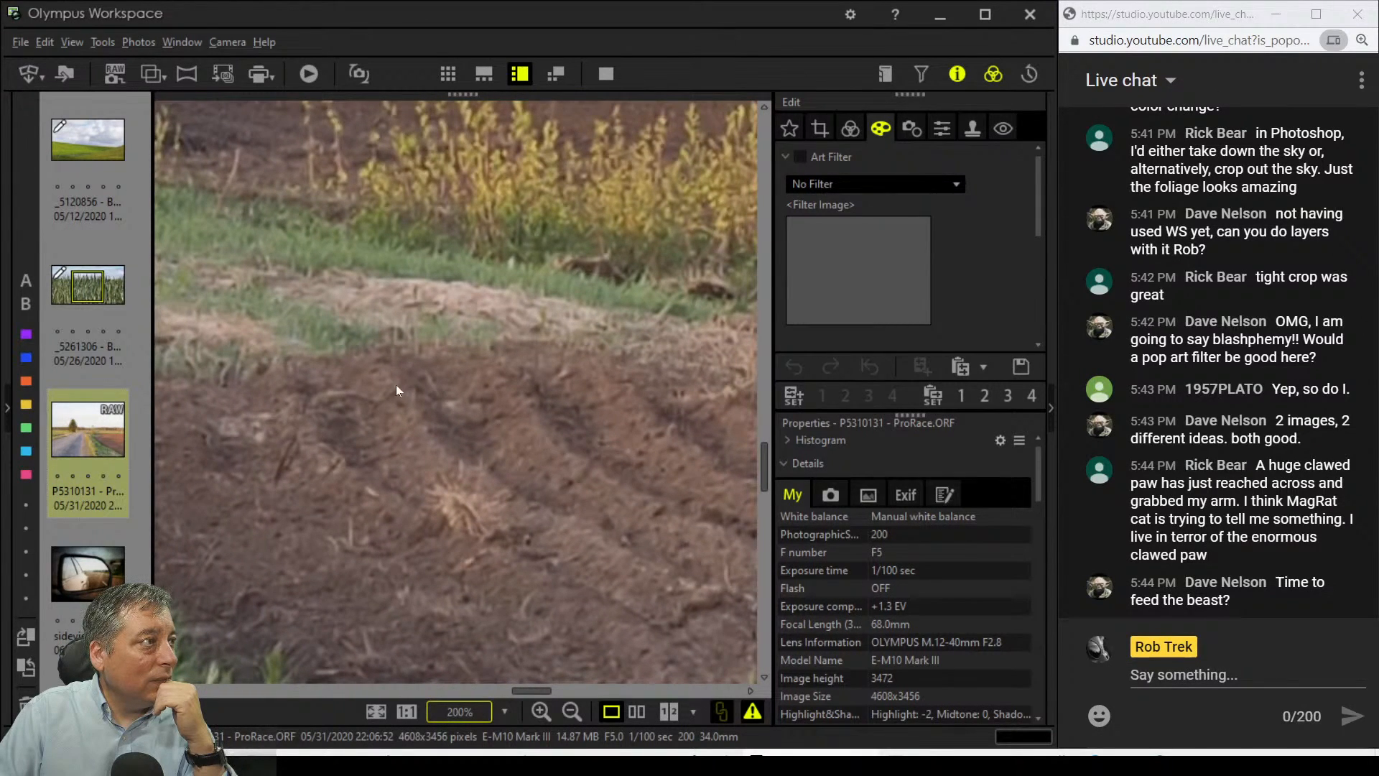
{"action": "left_click_drag", "start_coordinate": [395, 385], "coordinate": [701, 467]}
{"action": "left_click", "coordinate": [544, 432]}
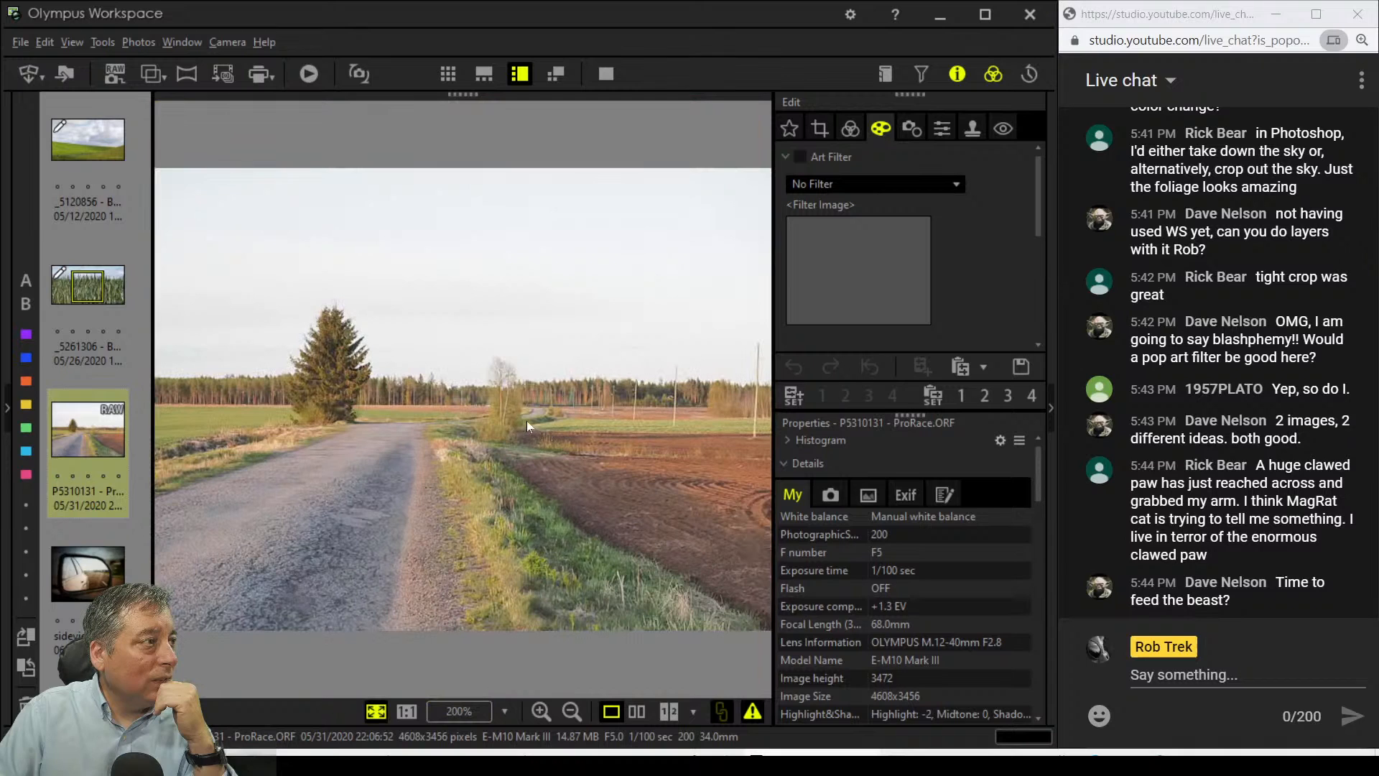
Step: Zoom to 200% on the birch tree and the road gravel, fitting after each
{"action": "left_click", "coordinate": [489, 382]}
{"action": "left_click", "coordinate": [487, 375]}
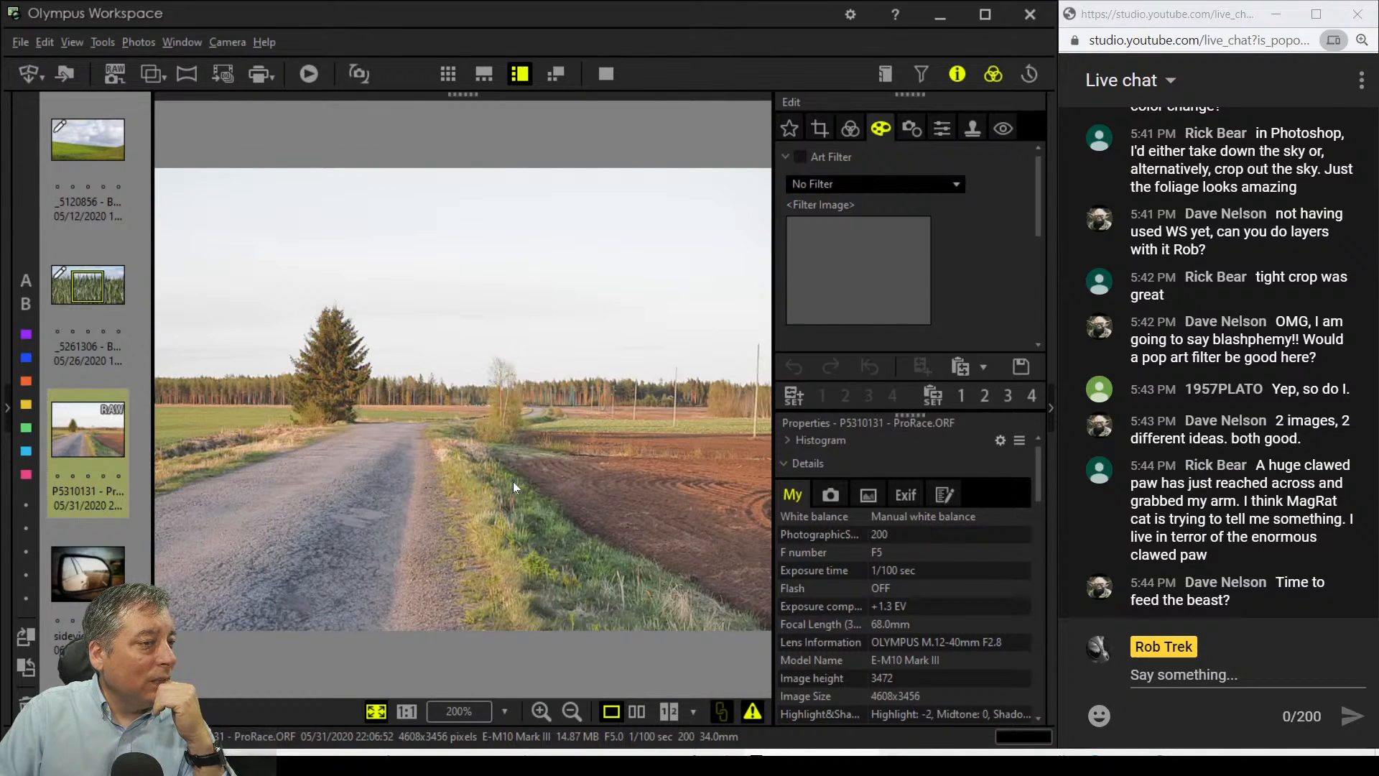
{"action": "left_click", "coordinate": [421, 544]}
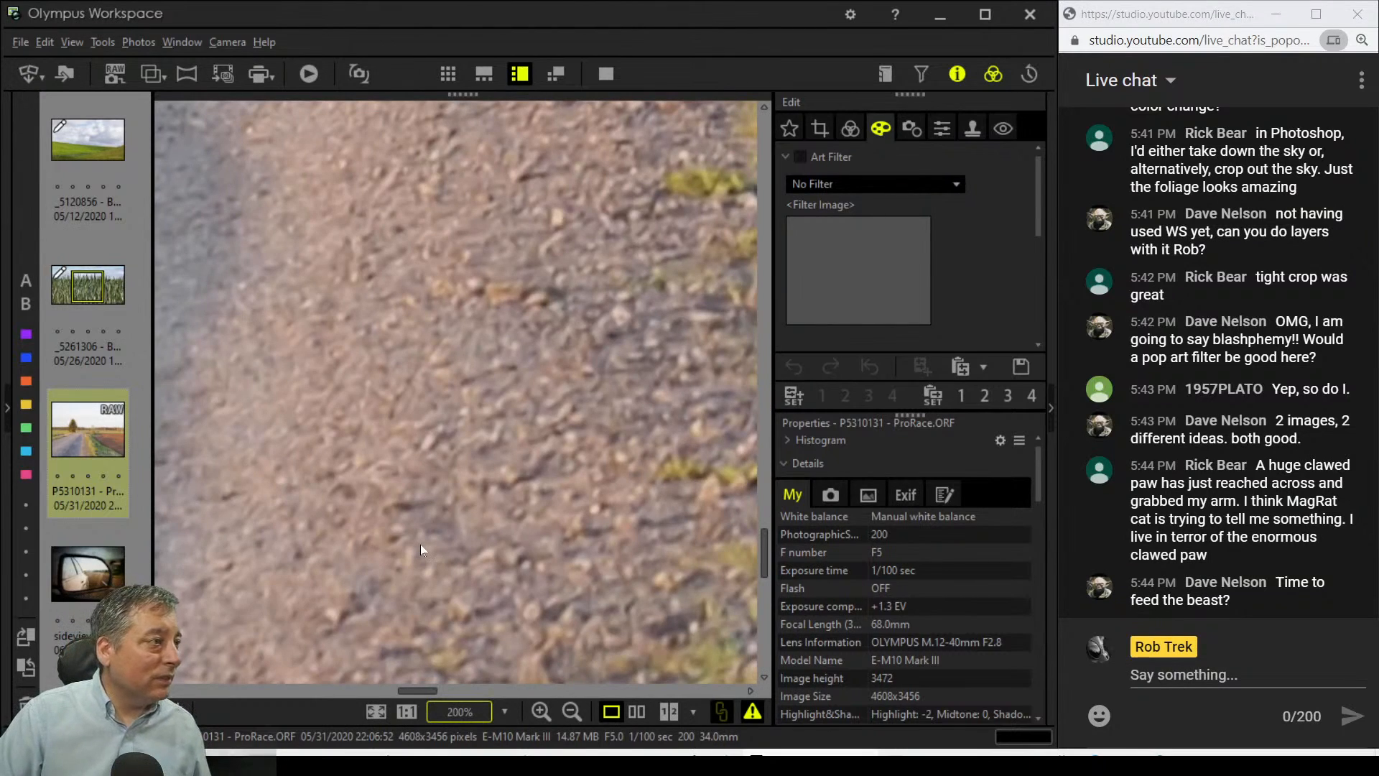
{"action": "left_click_drag", "start_coordinate": [368, 516], "coordinate": [708, 490]}
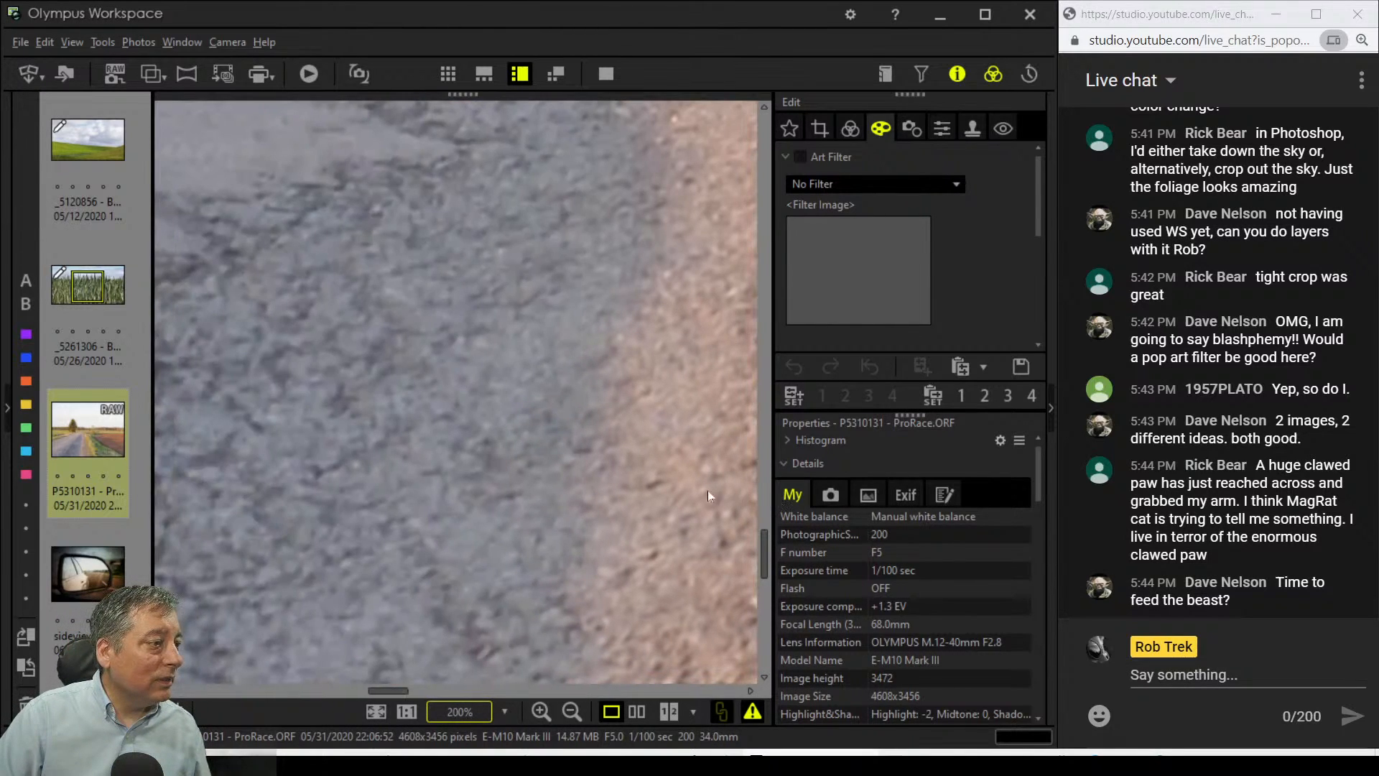
{"action": "left_click", "coordinate": [541, 486]}
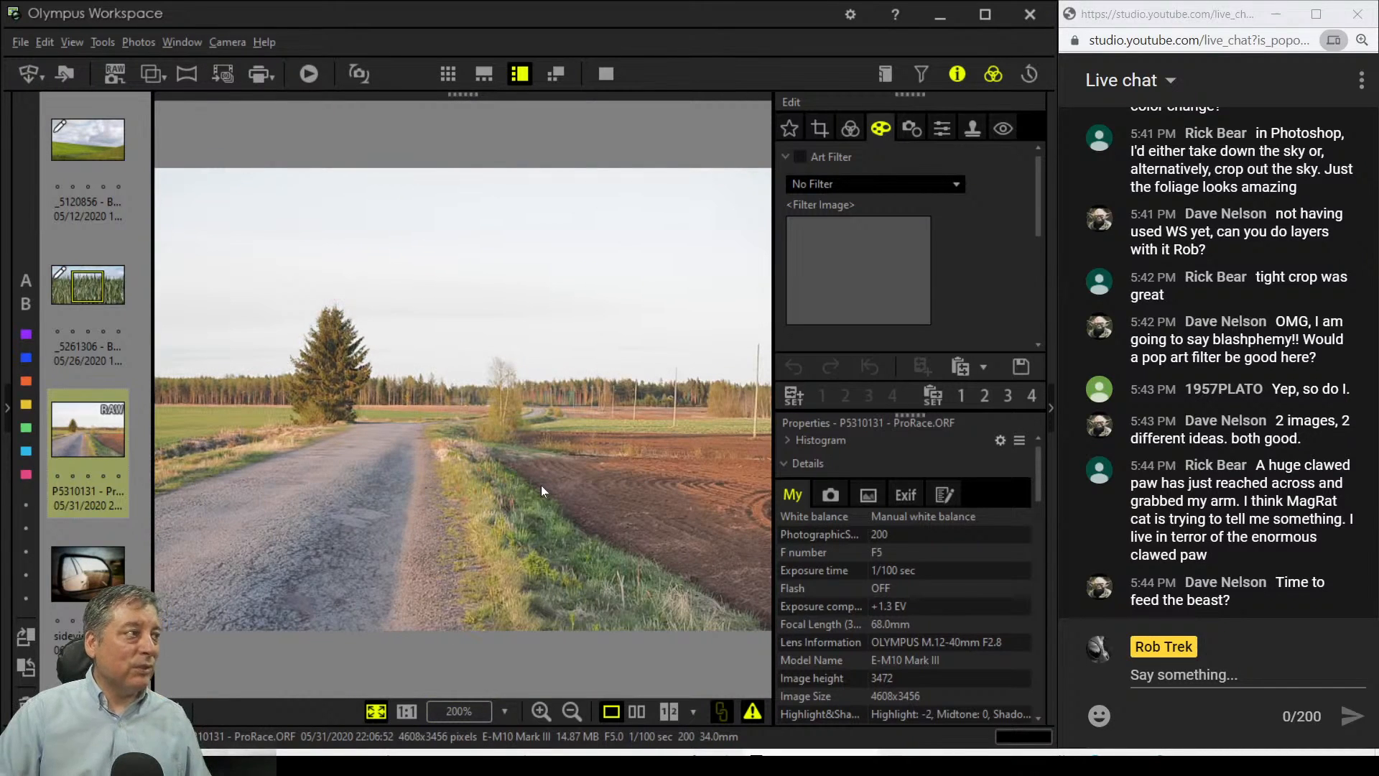
Step: Inspect the treeline and the grass beside the road at 200%, then fit again
{"action": "left_click", "coordinate": [423, 395]}
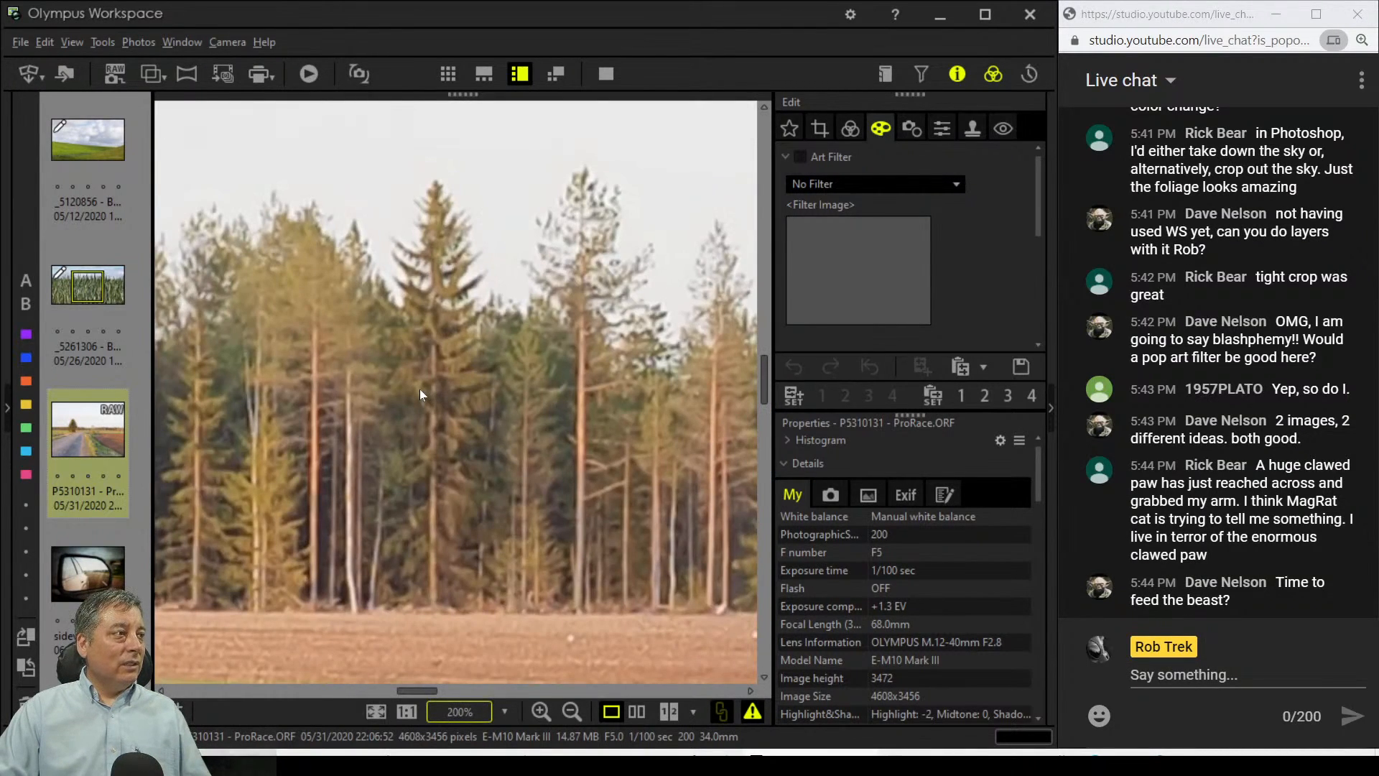
{"action": "left_click_drag", "start_coordinate": [366, 378], "coordinate": [582, 410]}
{"action": "left_click_drag", "start_coordinate": [324, 415], "coordinate": [525, 416]}
{"action": "left_click", "coordinate": [526, 417]}
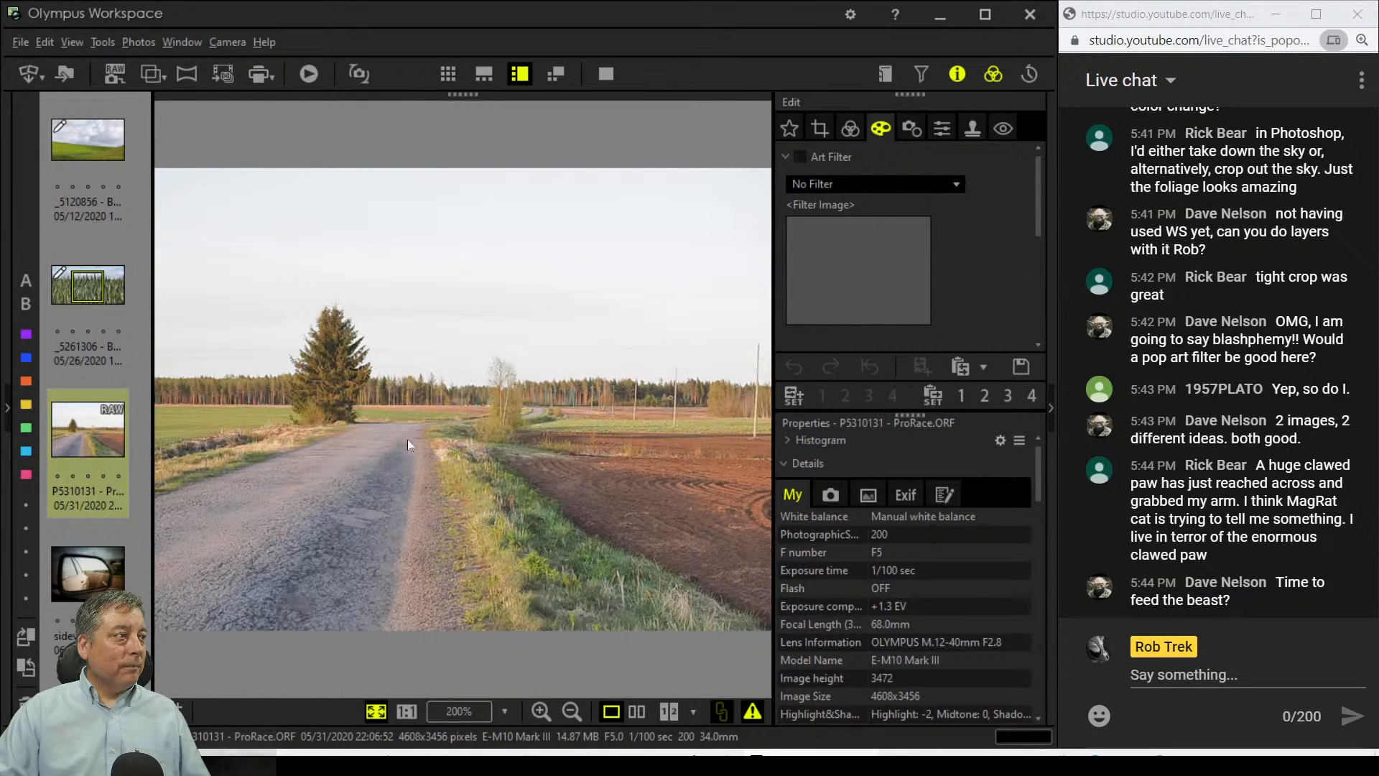
{"action": "left_click", "coordinate": [215, 449]}
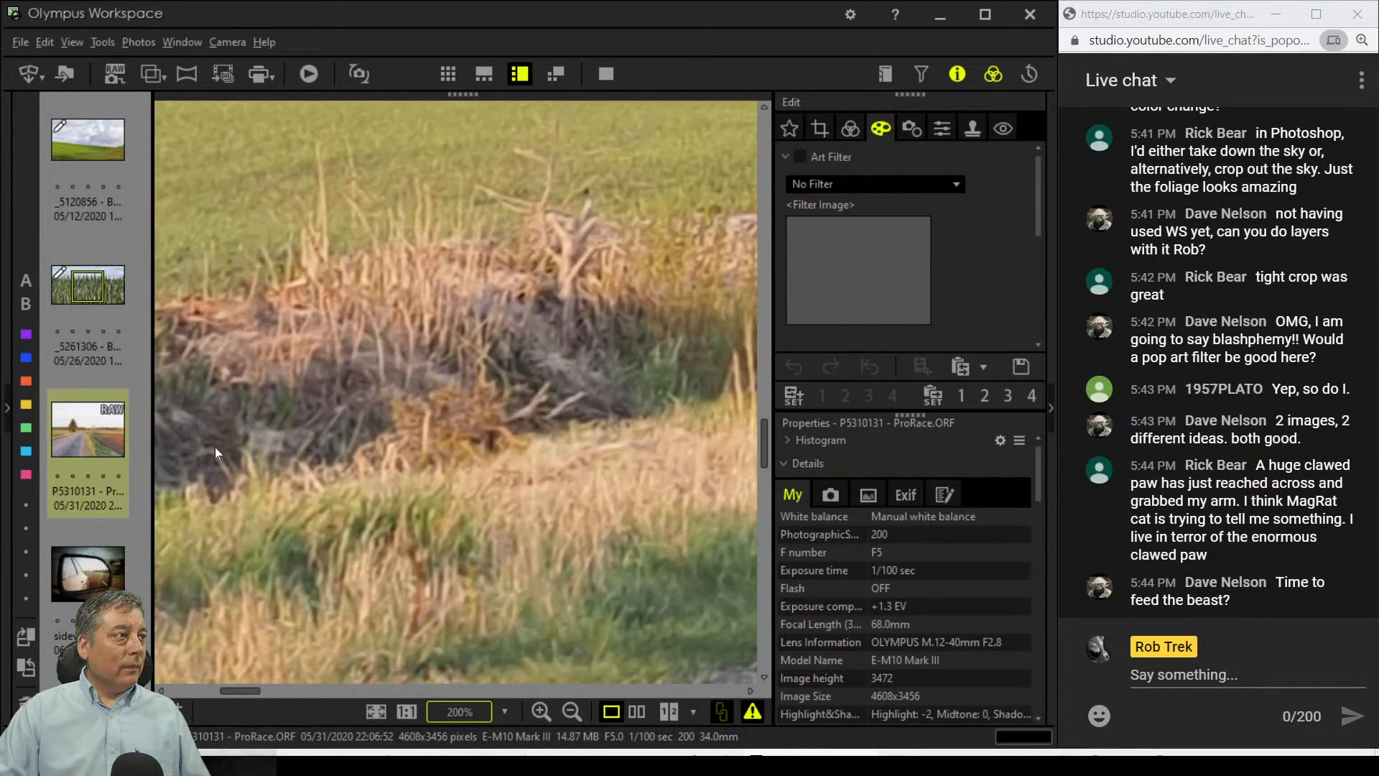
{"action": "left_click", "coordinate": [214, 447]}
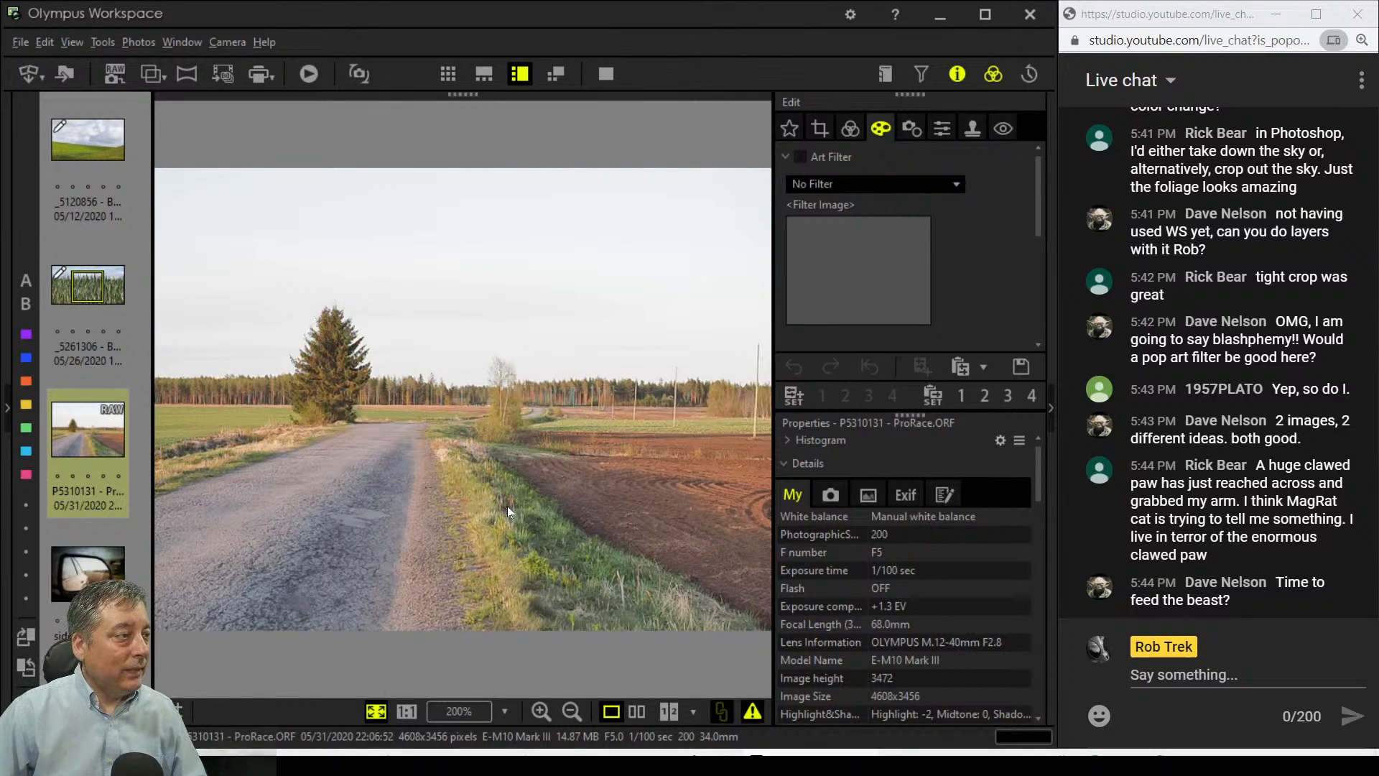
Step: Check the ploughed field, pan at 1:1 along the curved road and fields, then fit
{"action": "double_click", "coordinate": [672, 500]}
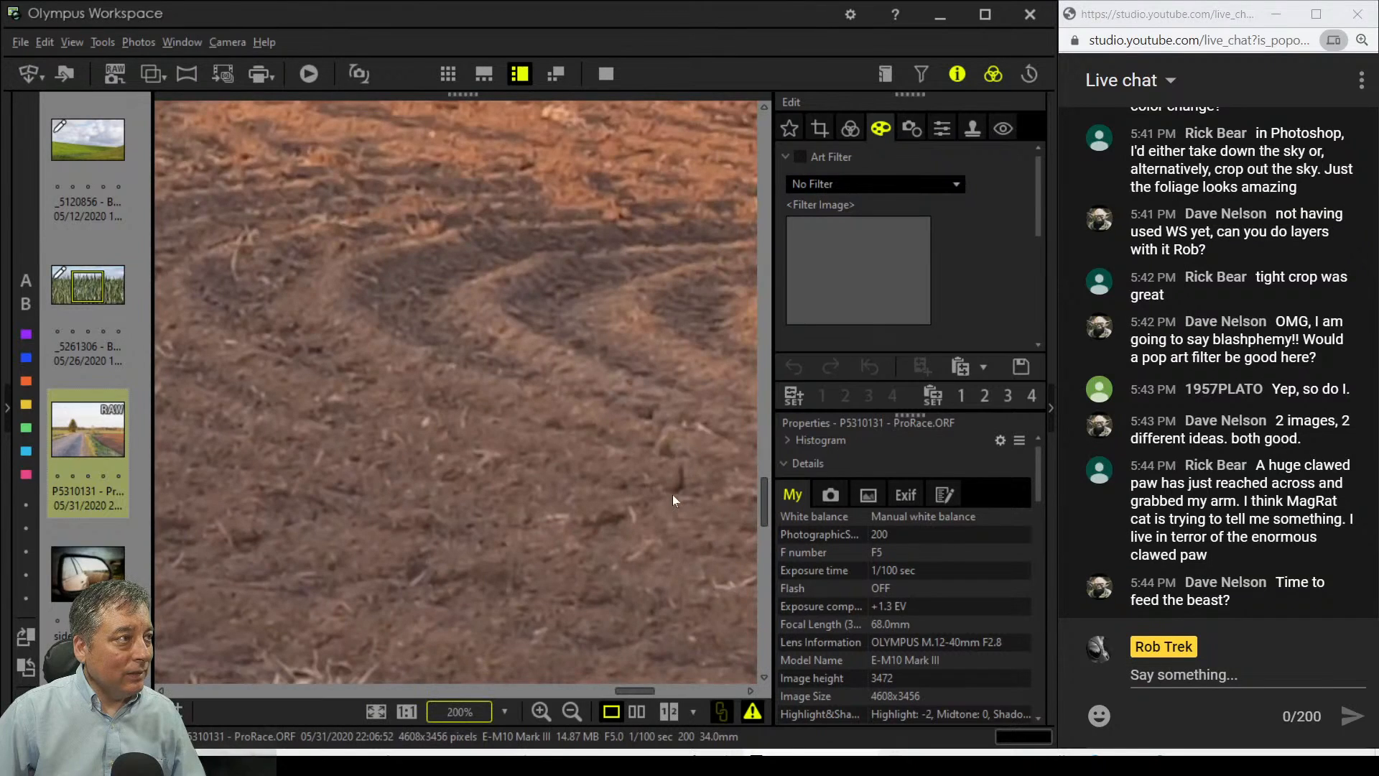
{"action": "double_click", "coordinate": [655, 454]}
{"action": "left_click", "coordinate": [407, 711]}
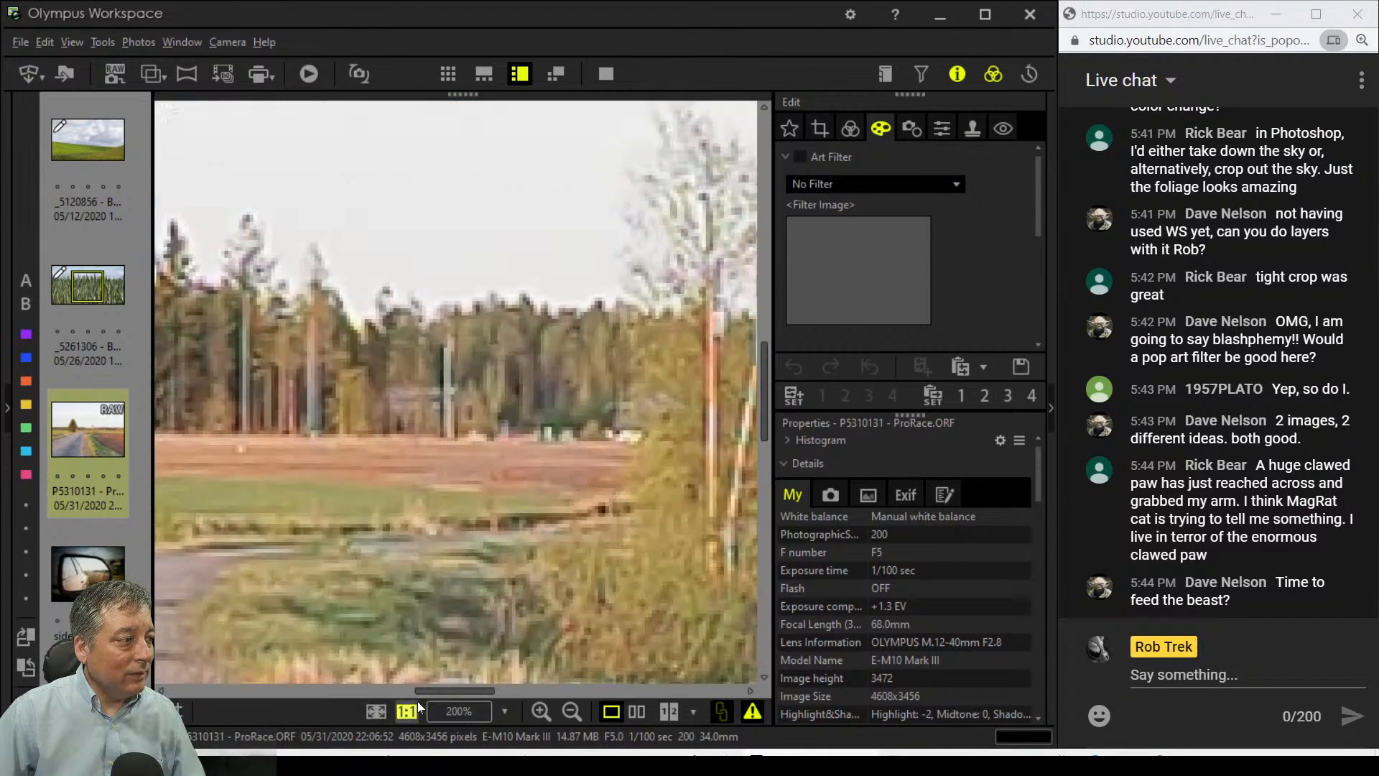
{"action": "left_click_drag", "start_coordinate": [719, 553], "coordinate": [456, 543]}
{"action": "left_click_drag", "start_coordinate": [655, 508], "coordinate": [416, 507]}
{"action": "left_click_drag", "start_coordinate": [618, 488], "coordinate": [523, 495]}
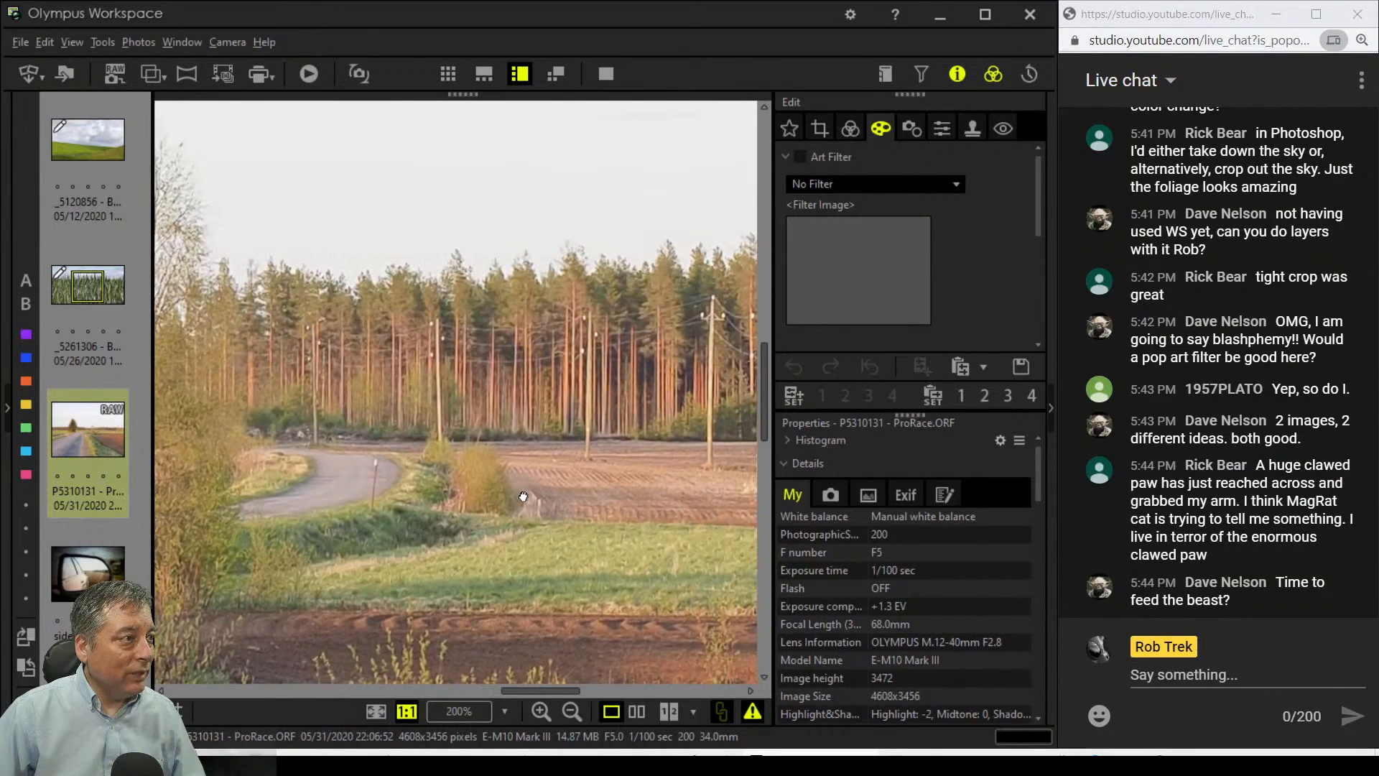
{"action": "left_click_drag", "start_coordinate": [625, 494], "coordinate": [553, 501]}
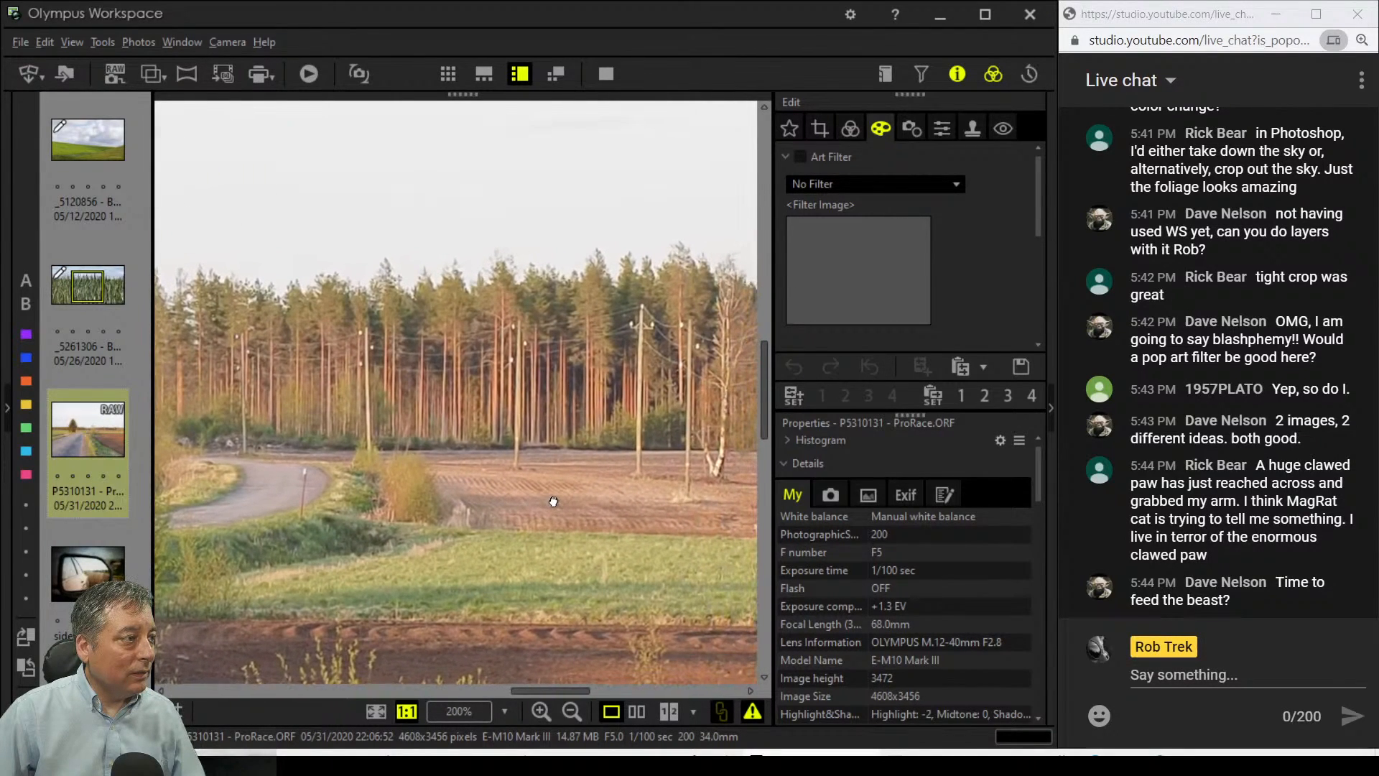
{"action": "double_click", "coordinate": [554, 498]}
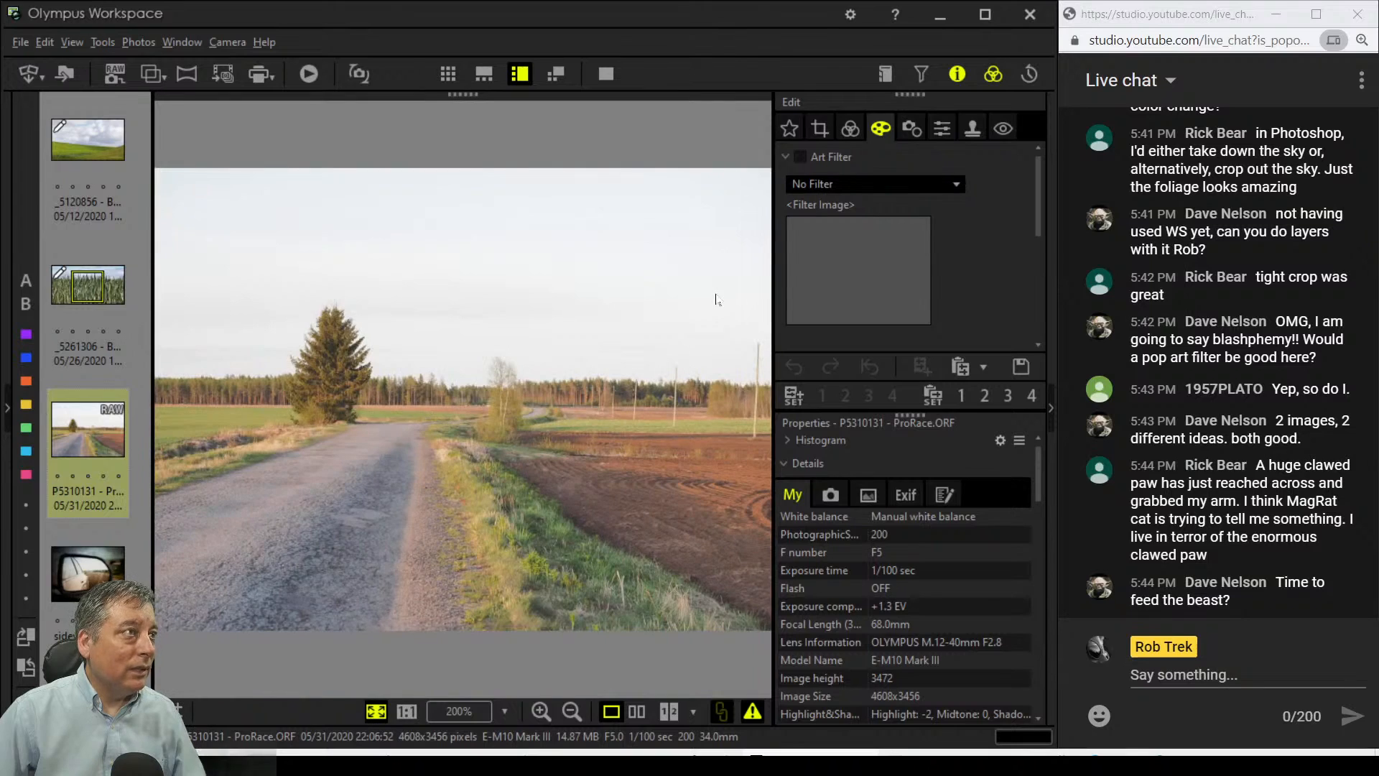
Step: Crop the road photo to 16:7, narrowed from the left, and check the red house at 1:1
{"action": "left_click", "coordinate": [820, 129]}
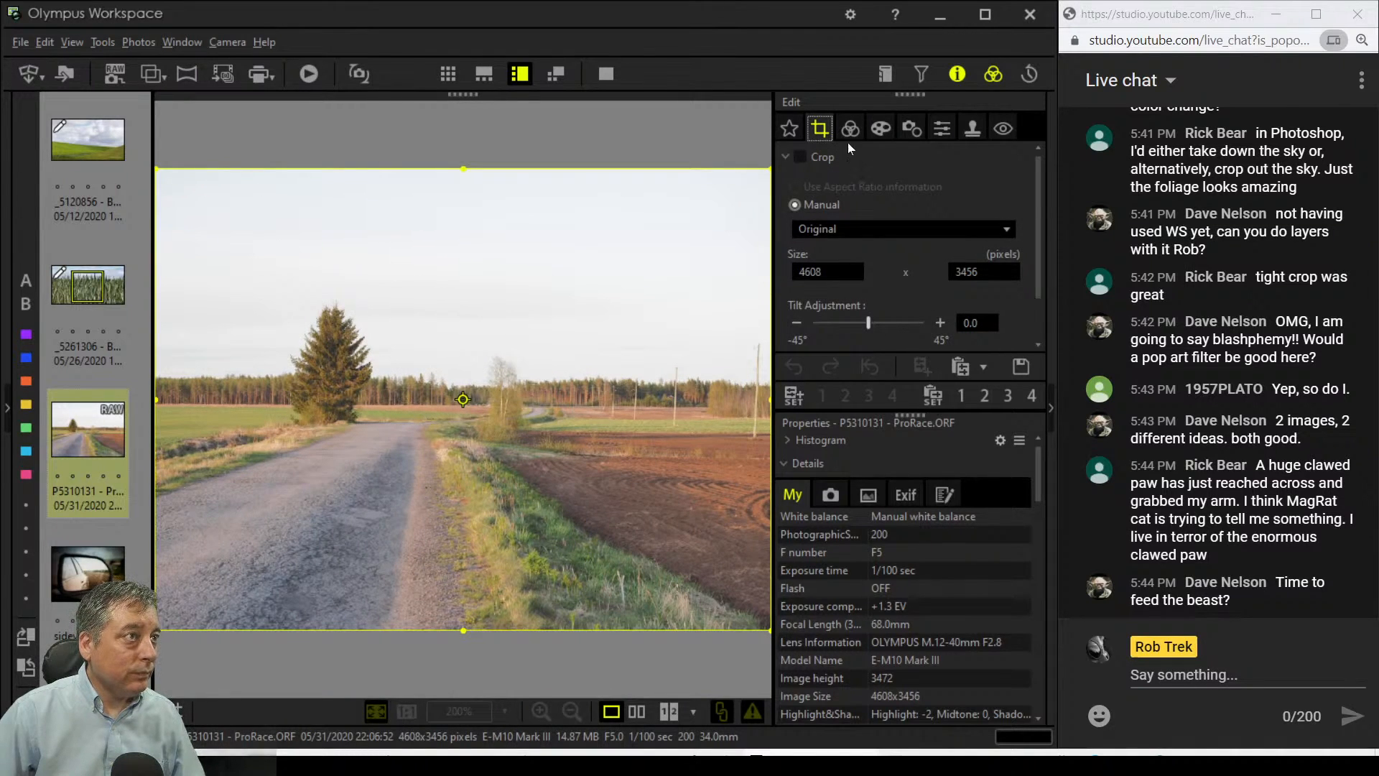
{"action": "left_click", "coordinate": [835, 230]}
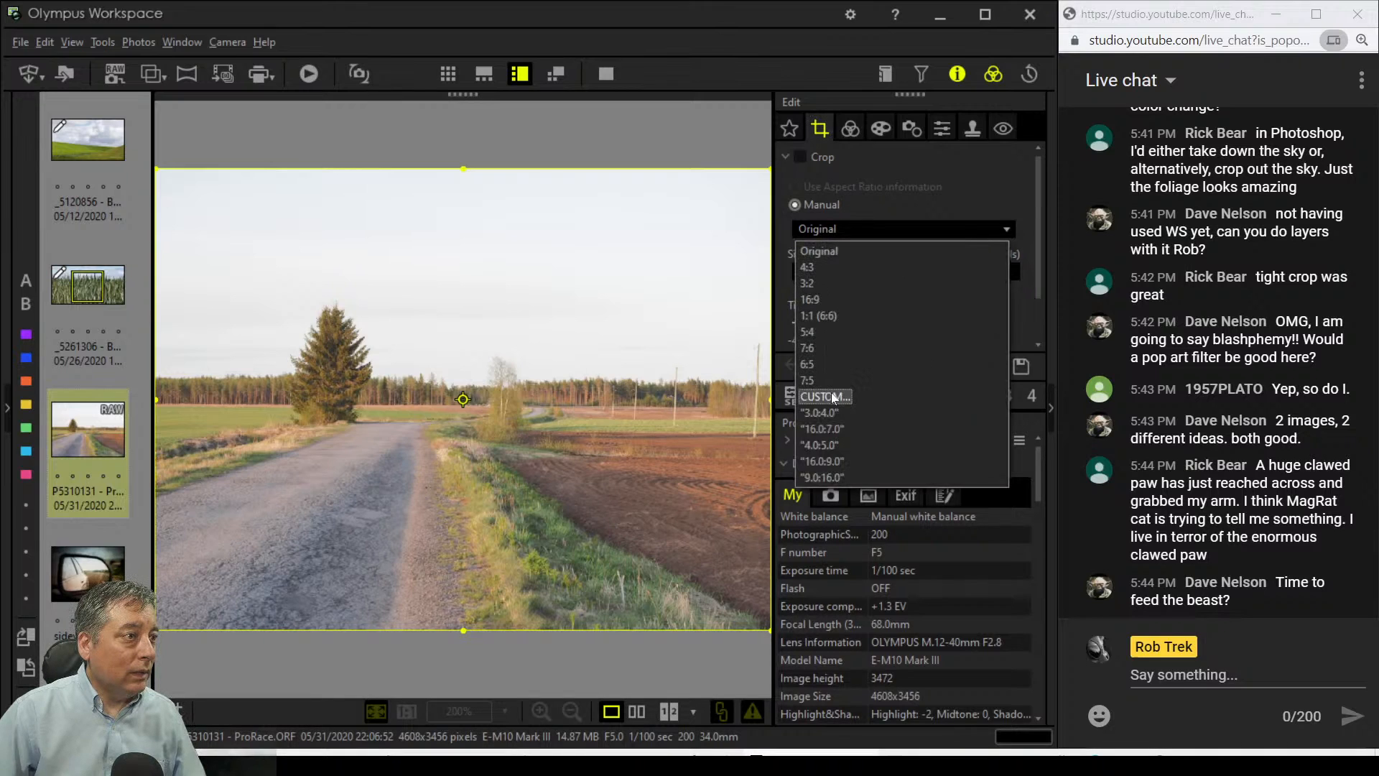
{"action": "left_click", "coordinate": [835, 430]}
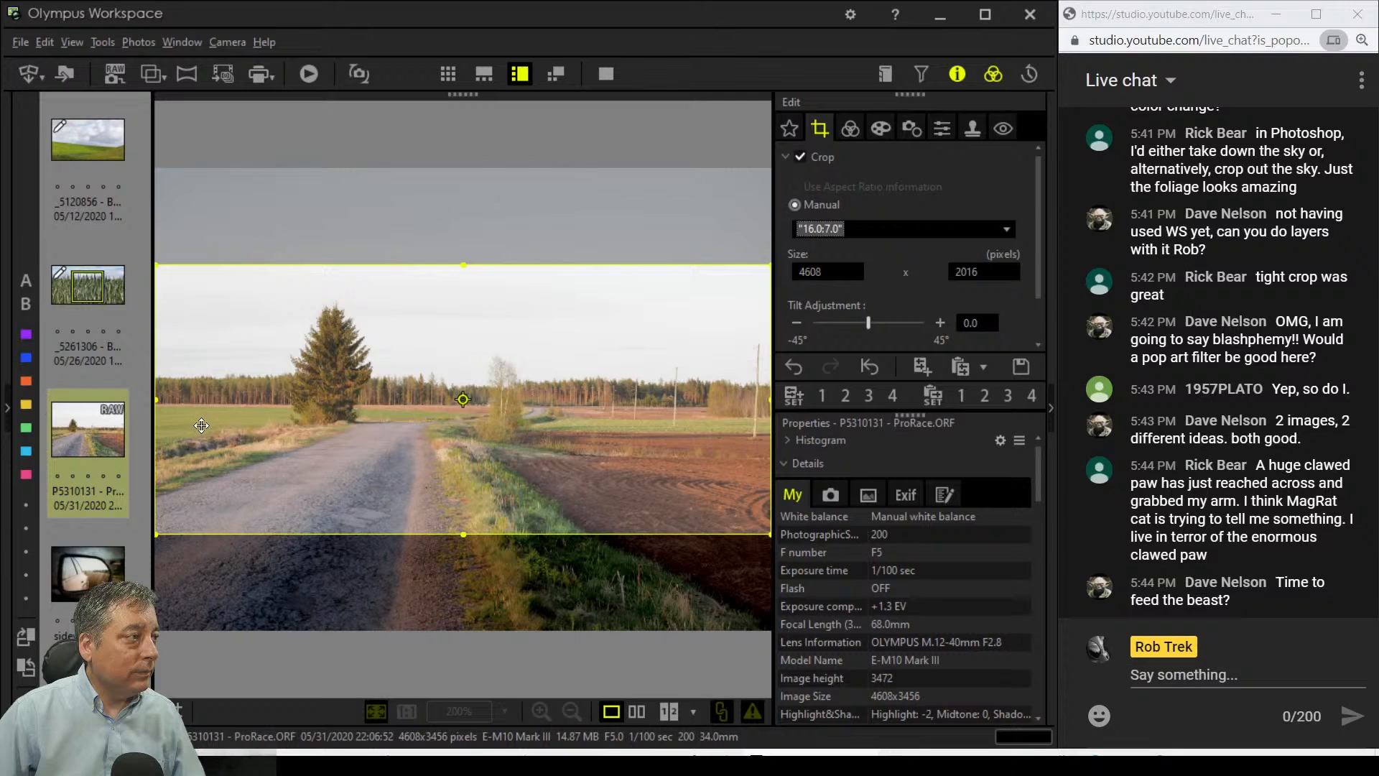
{"action": "left_click_drag", "start_coordinate": [162, 404], "coordinate": [588, 371]}
{"action": "left_click", "coordinate": [839, 127]}
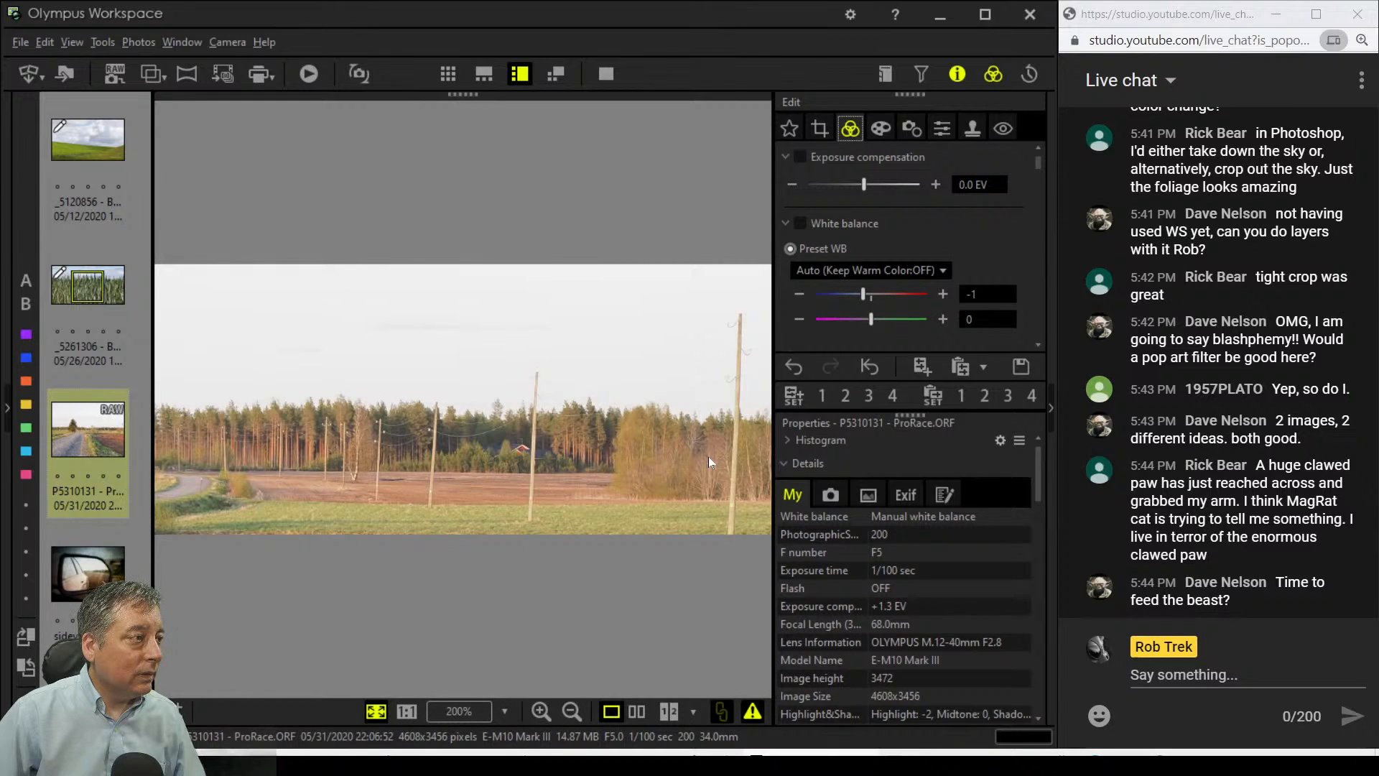
{"action": "left_click", "coordinate": [512, 463]}
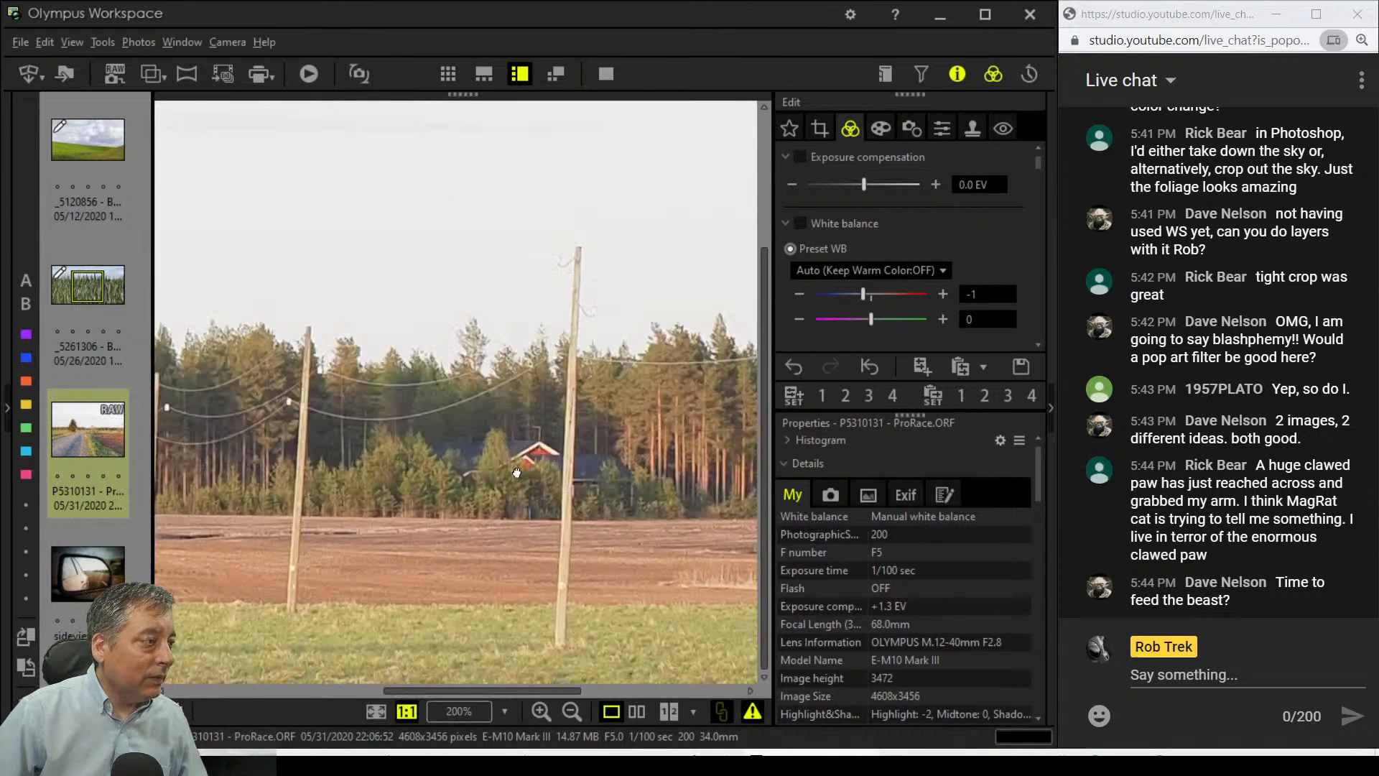
{"action": "left_click", "coordinate": [516, 472]}
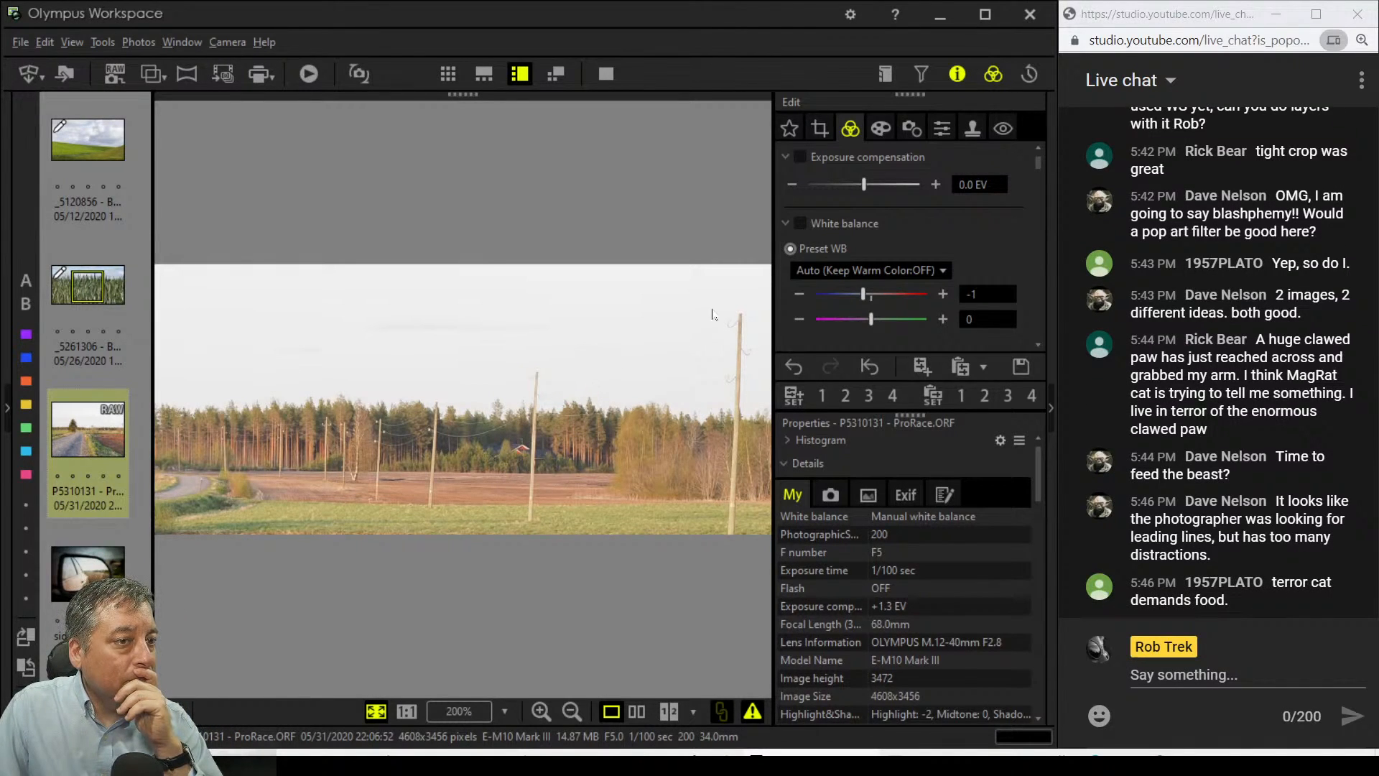
Step: Widen the 16:7 crop leftward and move it over the tall spruce and road
{"action": "left_click", "coordinate": [820, 129]}
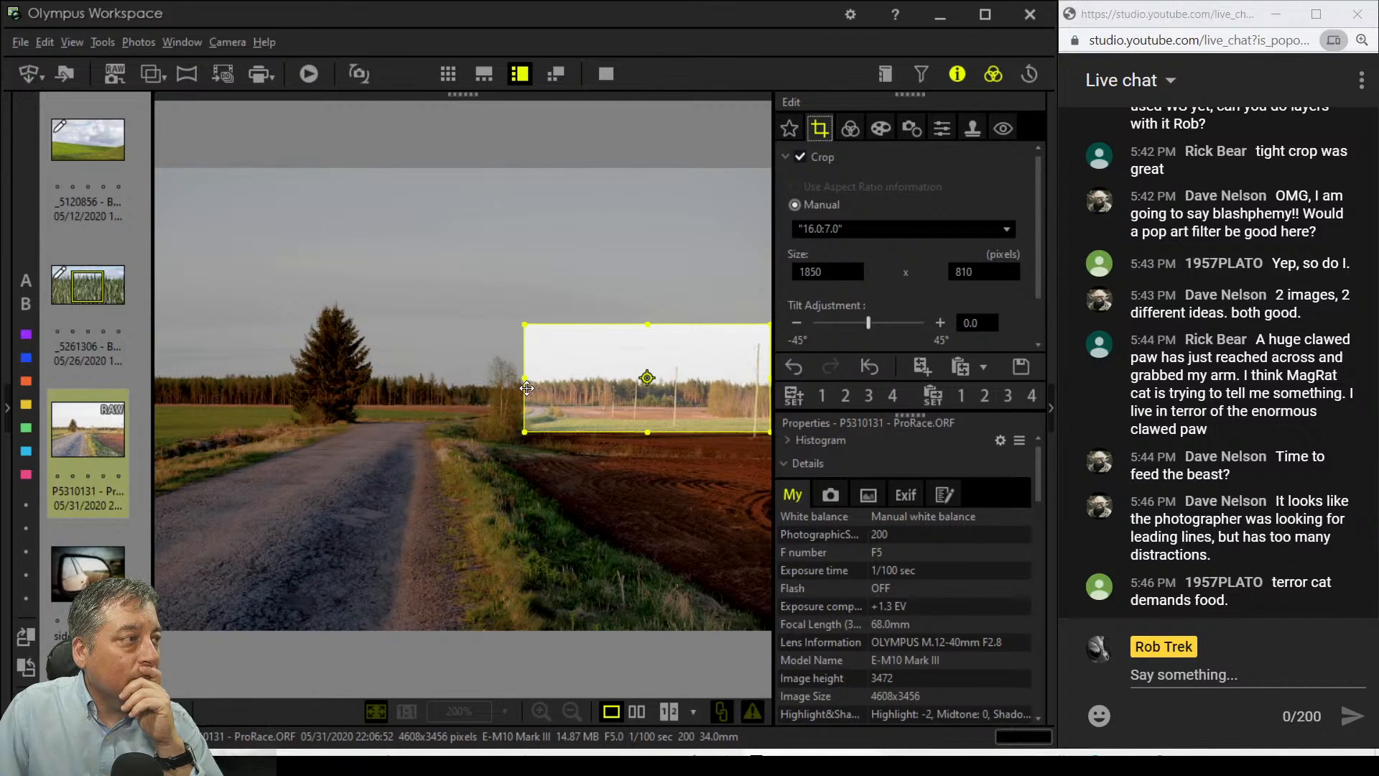
{"action": "left_click_drag", "start_coordinate": [521, 381], "coordinate": [430, 380]}
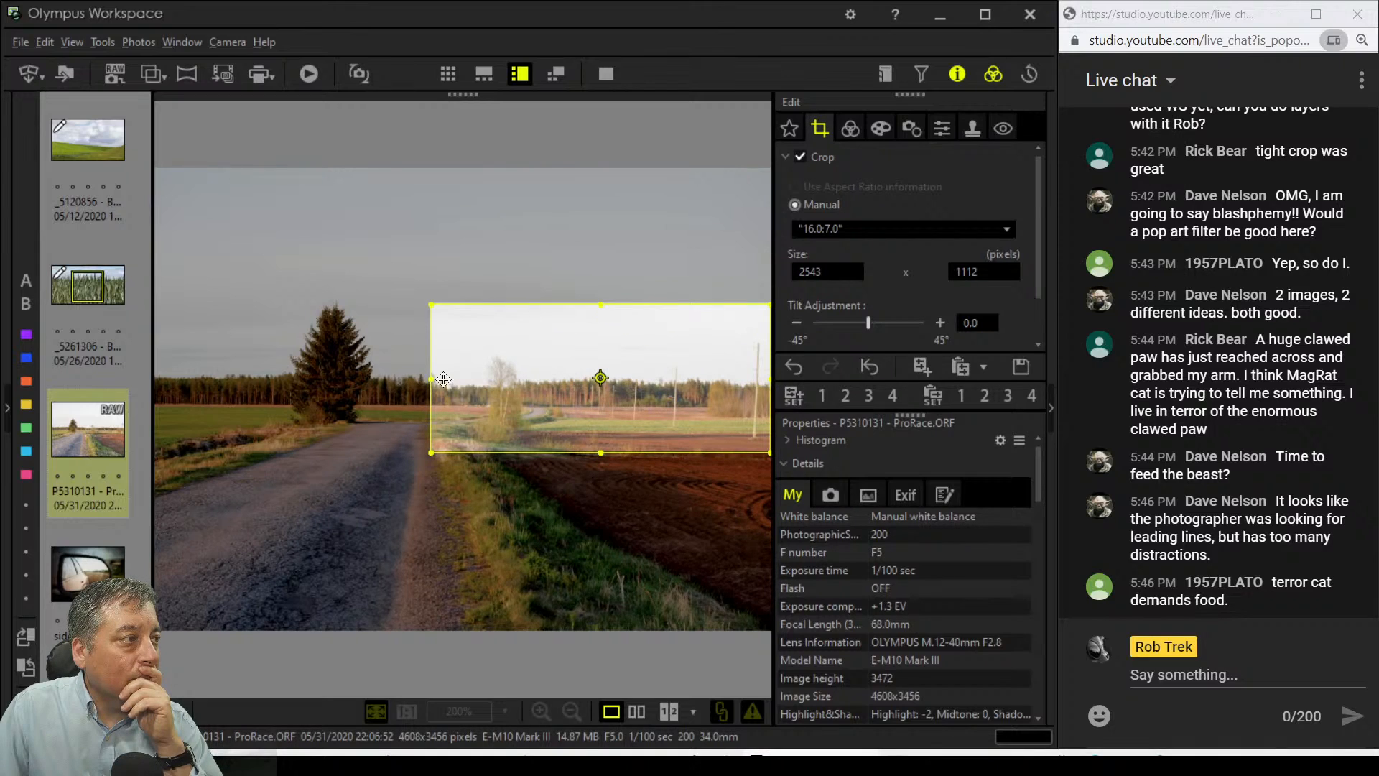
{"action": "left_click", "coordinate": [851, 131]}
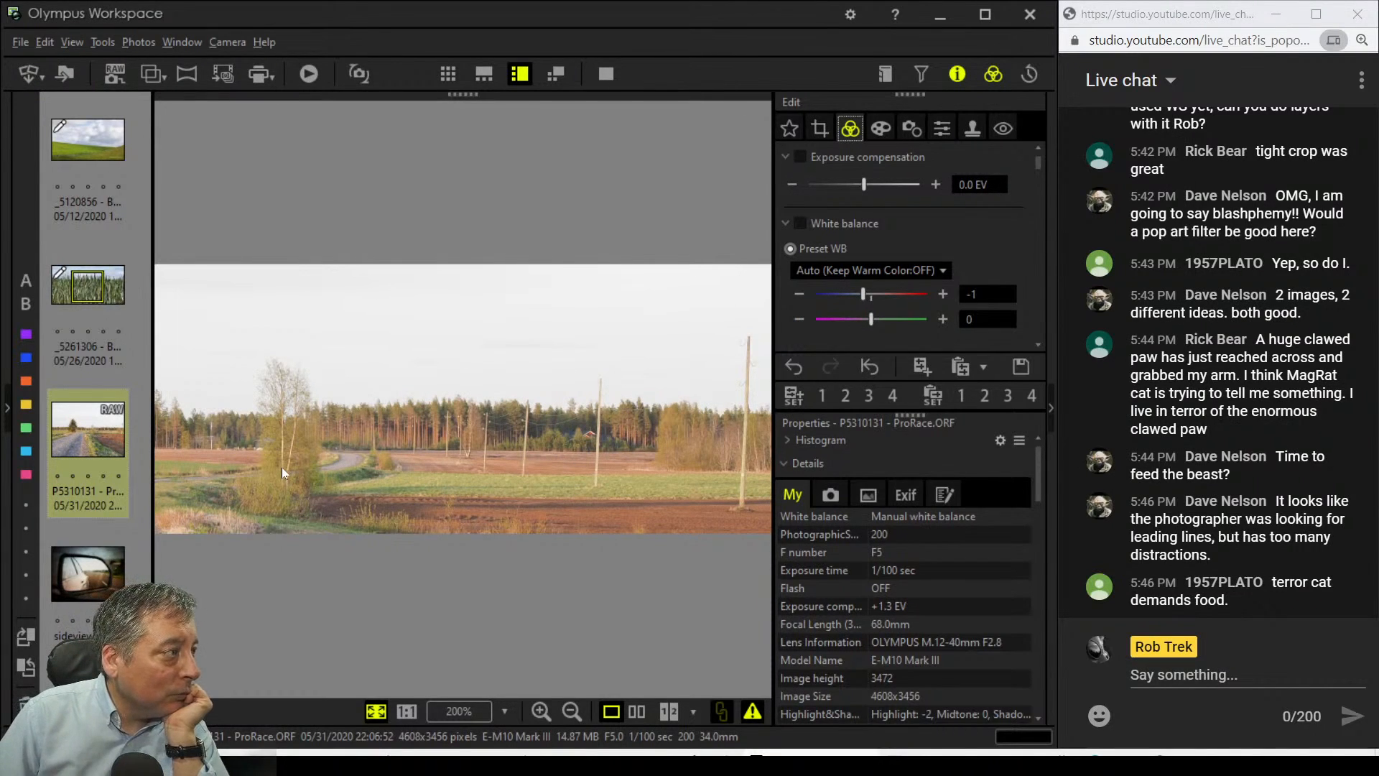
{"action": "left_click", "coordinate": [817, 129]}
{"action": "left_click_drag", "start_coordinate": [701, 357], "coordinate": [498, 360]}
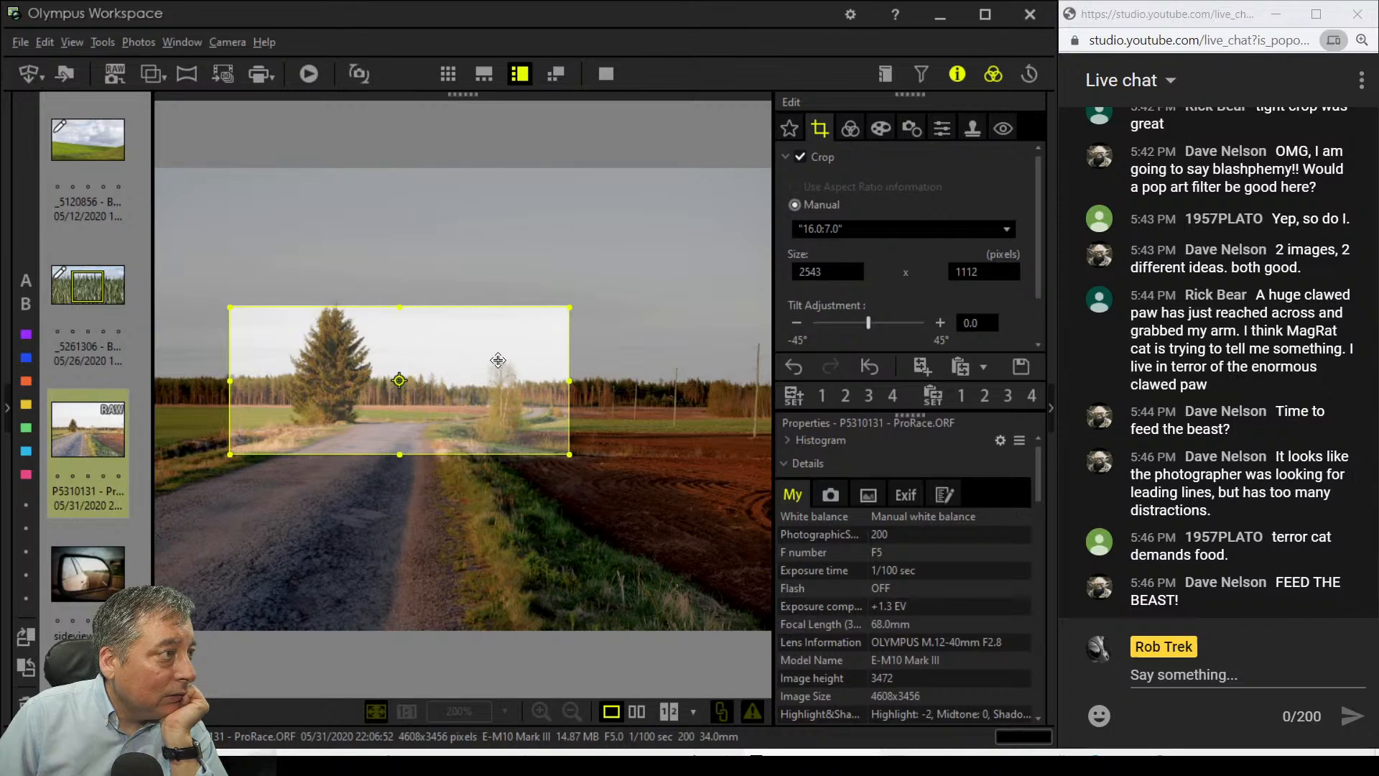
Step: Switch to a 9:16 crop and fit it, 1260 × 2241, over the right-hand ploughed field
{"action": "left_click", "coordinate": [848, 231]}
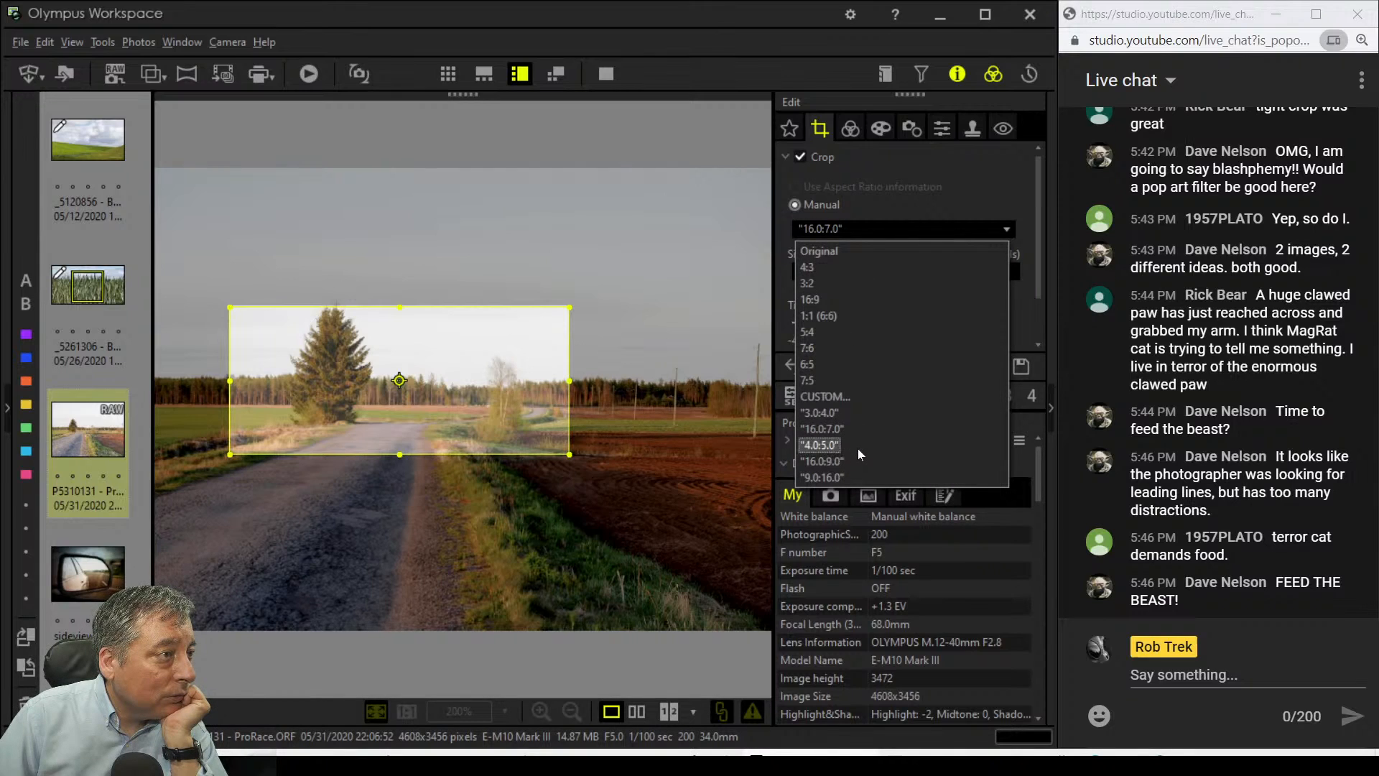
{"action": "left_click", "coordinate": [852, 473]}
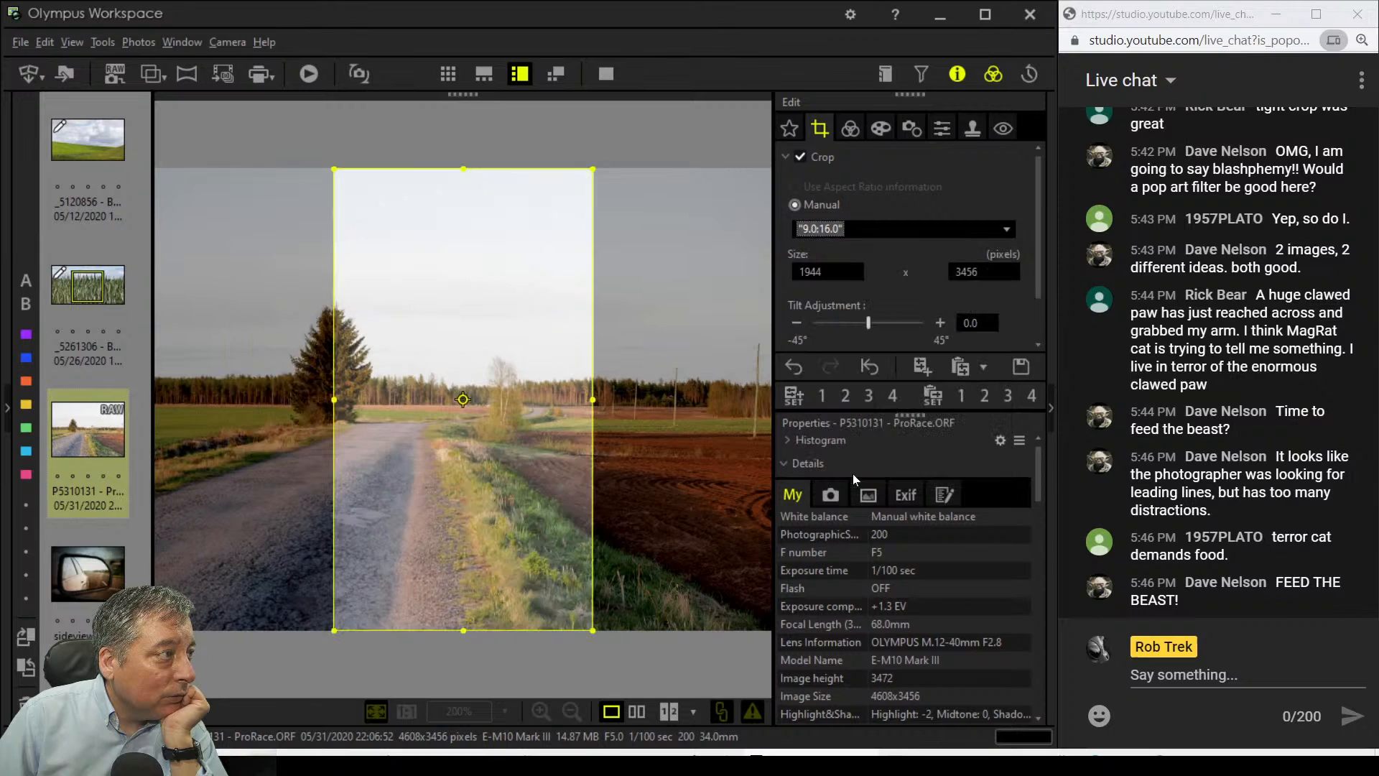
{"action": "left_click", "coordinate": [542, 471]}
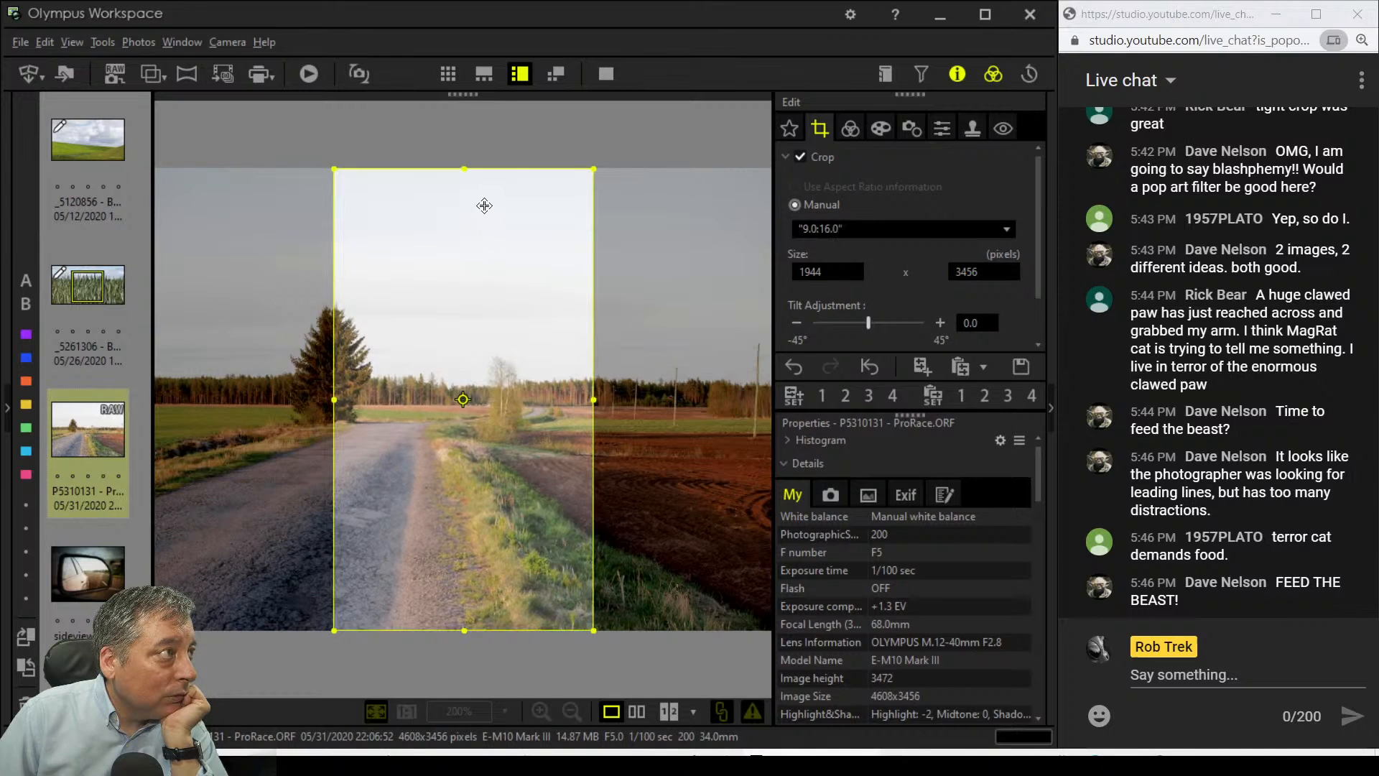
{"action": "left_click_drag", "start_coordinate": [463, 178], "coordinate": [464, 271]}
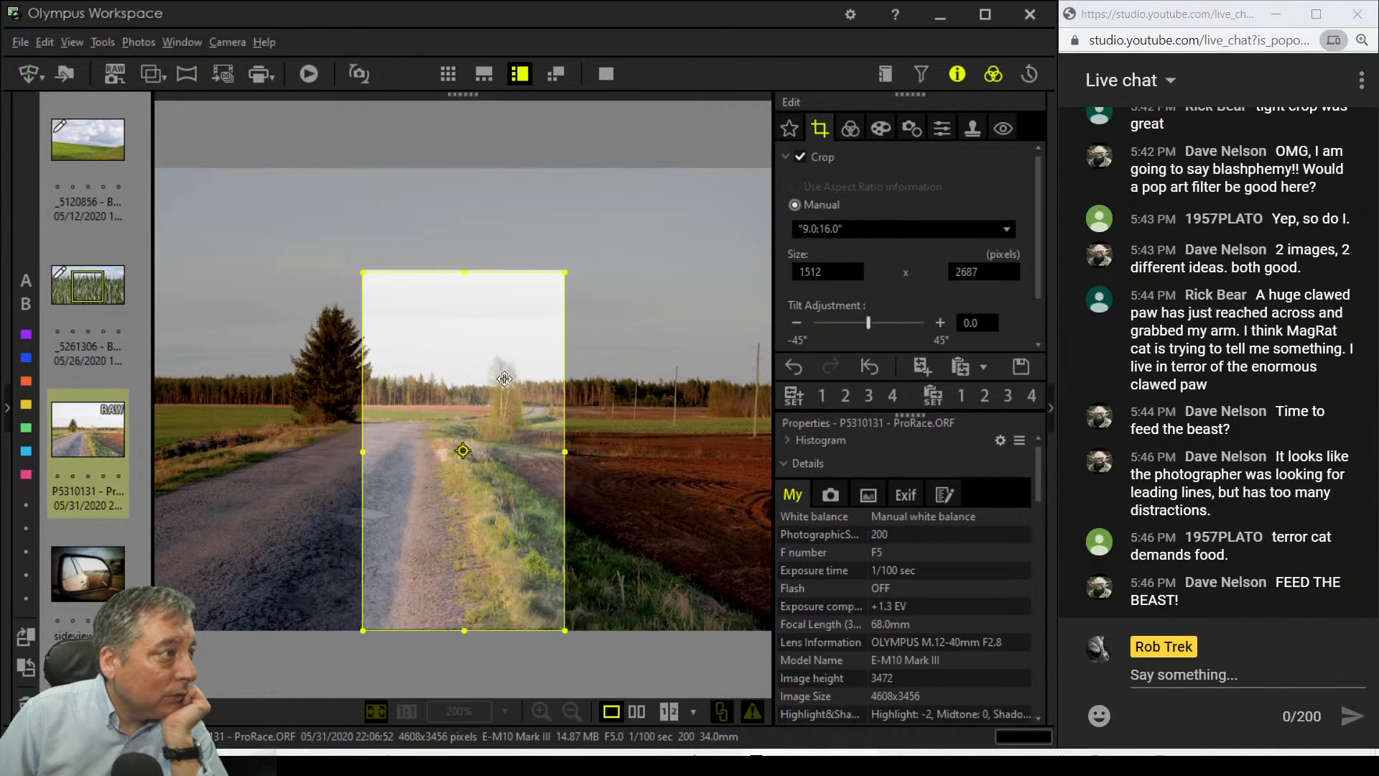
{"action": "left_click_drag", "start_coordinate": [507, 409], "coordinate": [611, 432]}
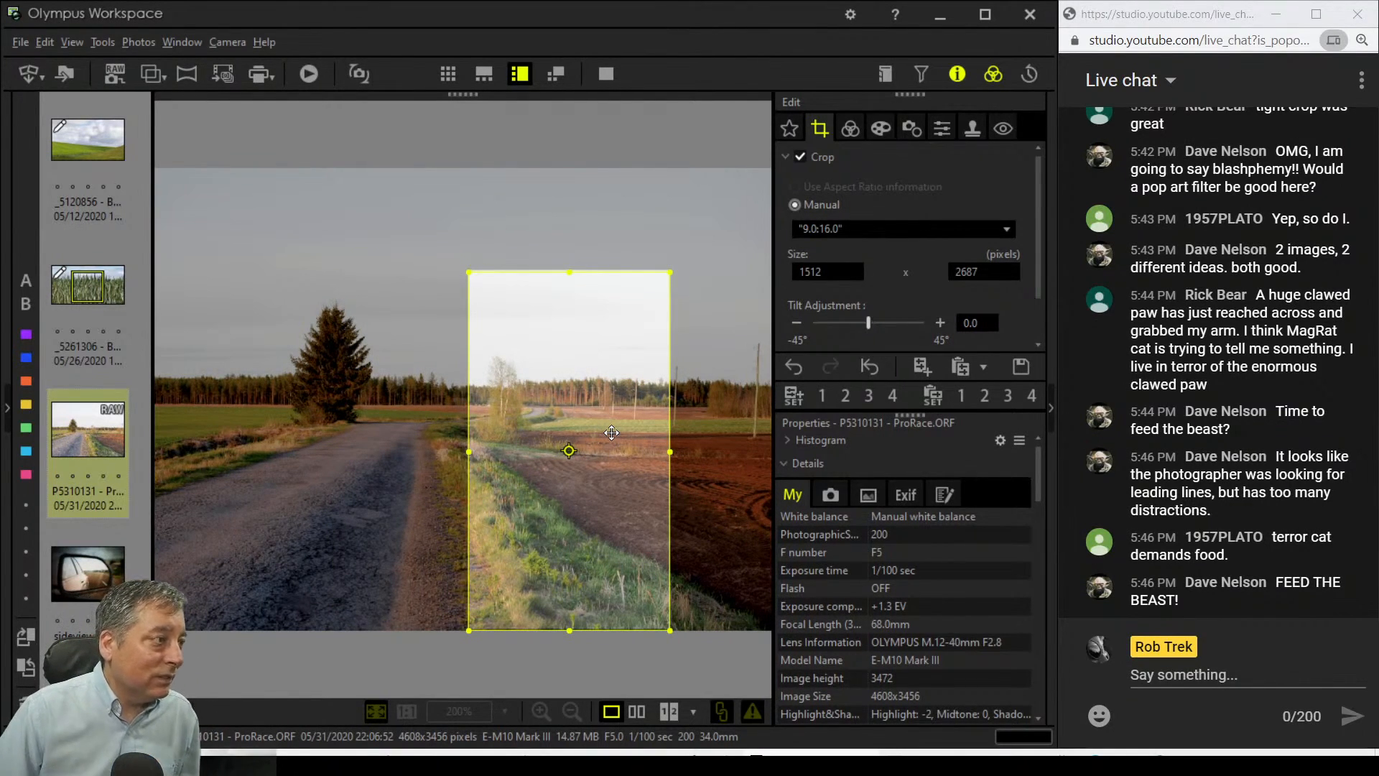
{"action": "left_click_drag", "start_coordinate": [612, 433], "coordinate": [703, 303]}
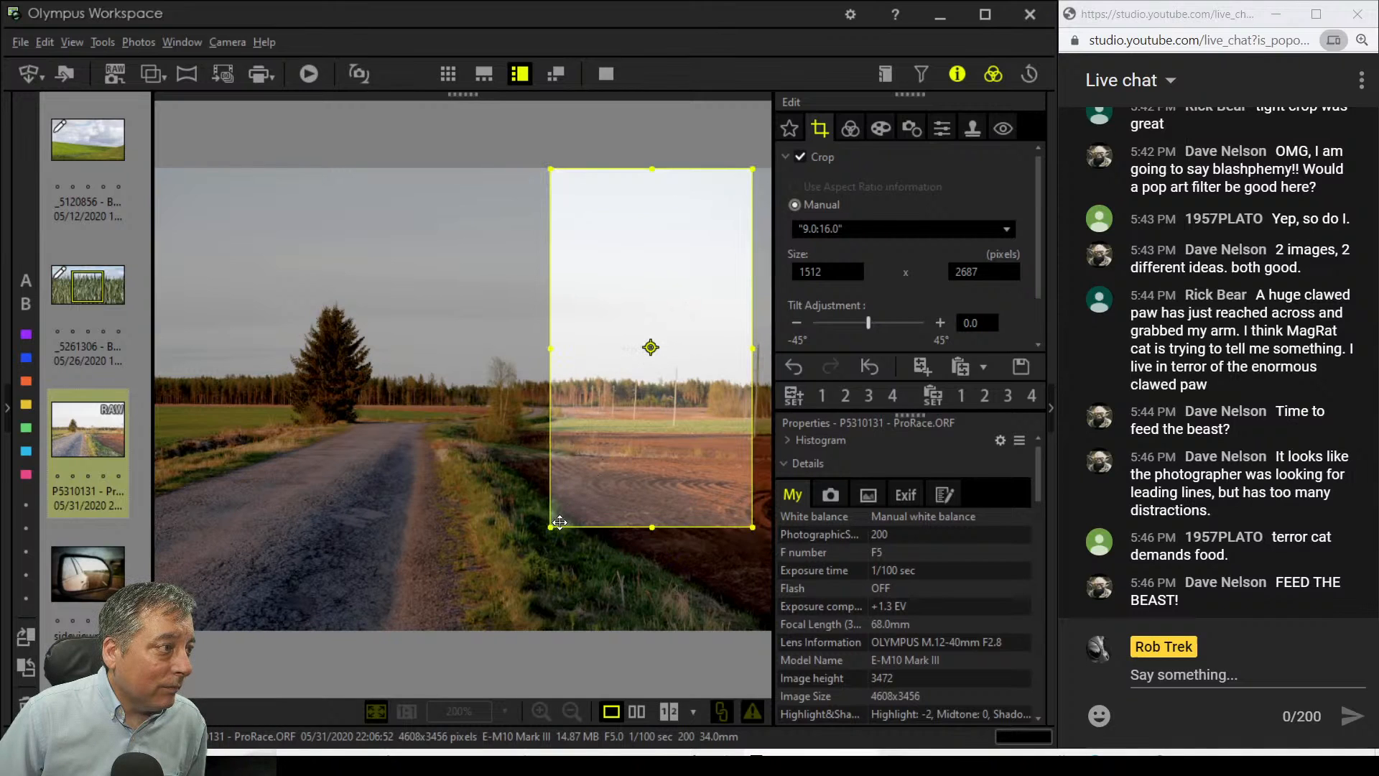
{"action": "left_click_drag", "start_coordinate": [553, 523], "coordinate": [558, 514]}
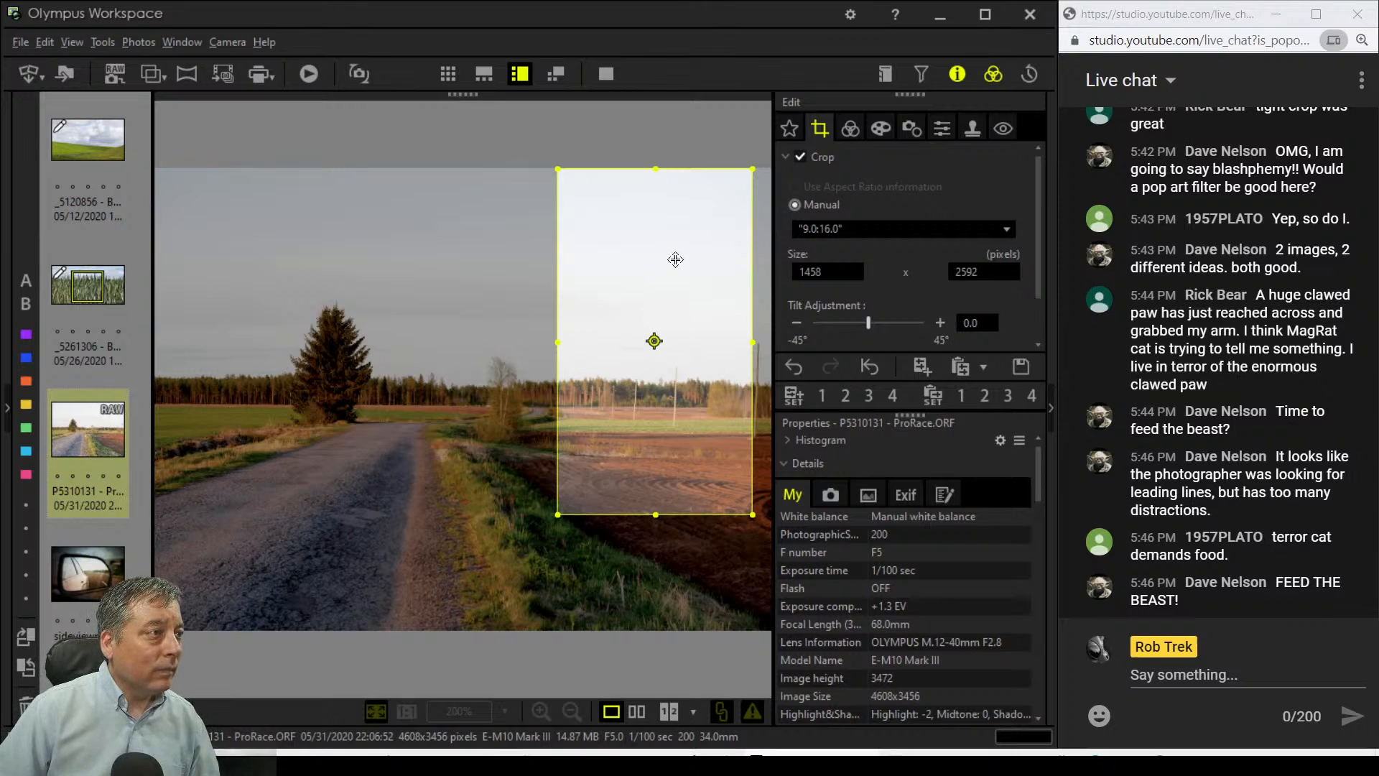
{"action": "left_click_drag", "start_coordinate": [656, 170], "coordinate": [675, 212]}
{"action": "left_click_drag", "start_coordinate": [661, 364], "coordinate": [686, 379]}
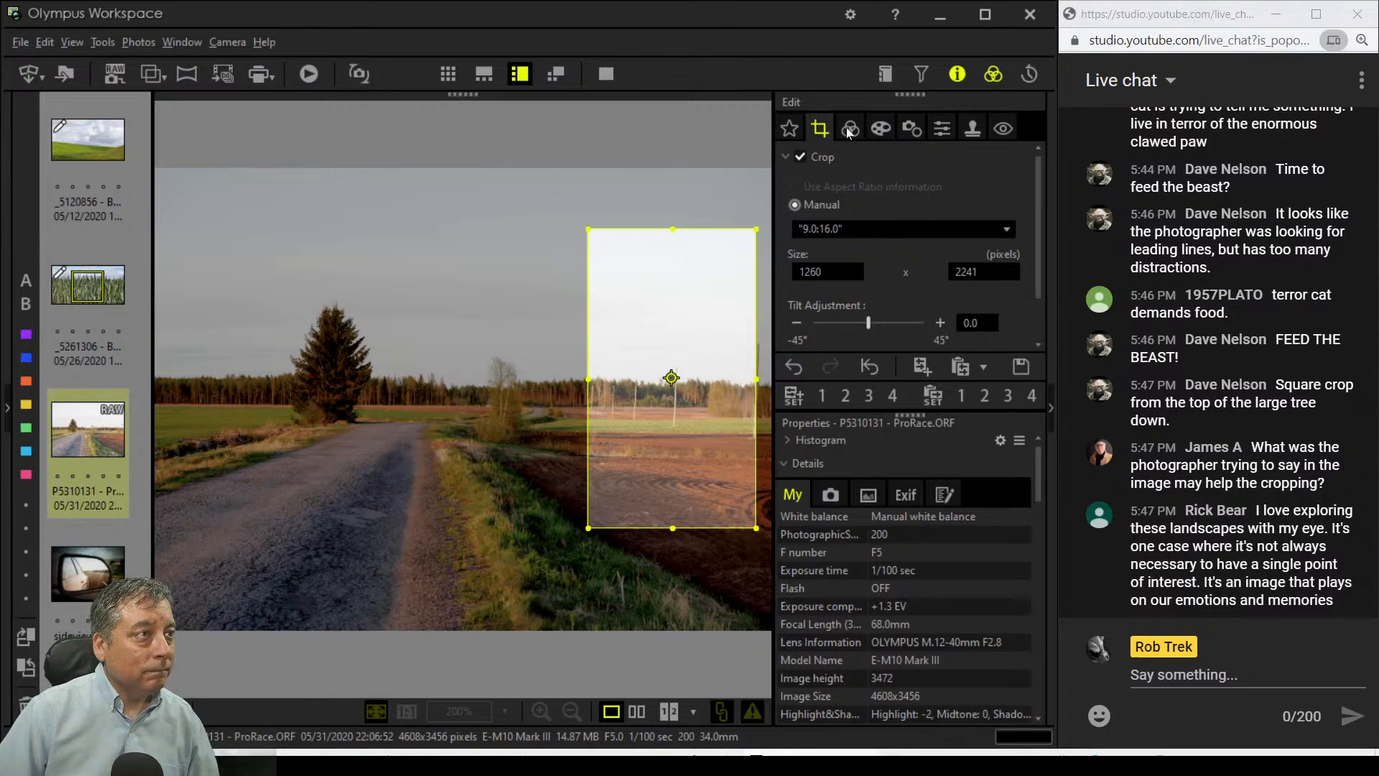
Step: Switch the crop to a 1:1 (6:6) square and roughly place it over the tree
{"action": "left_click", "coordinate": [839, 229]}
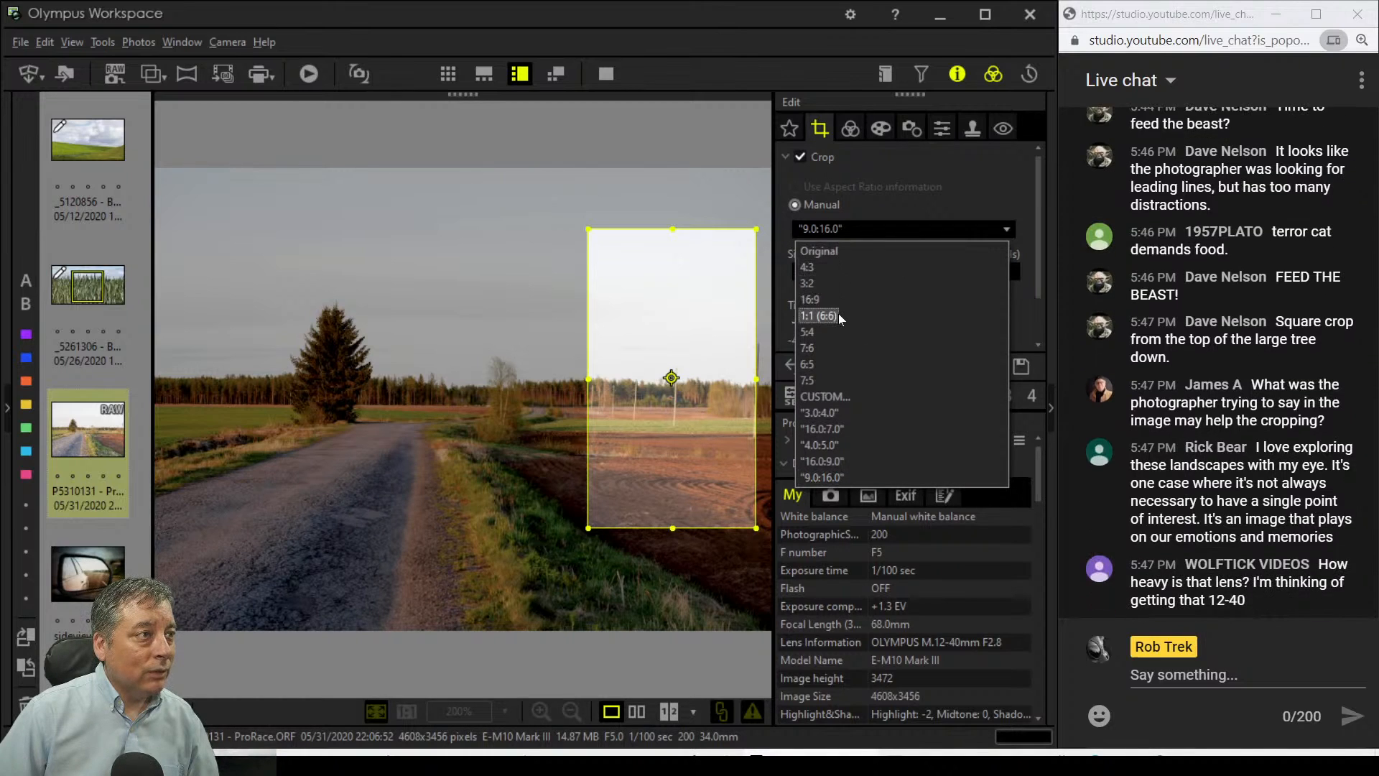
{"action": "left_click", "coordinate": [819, 315]}
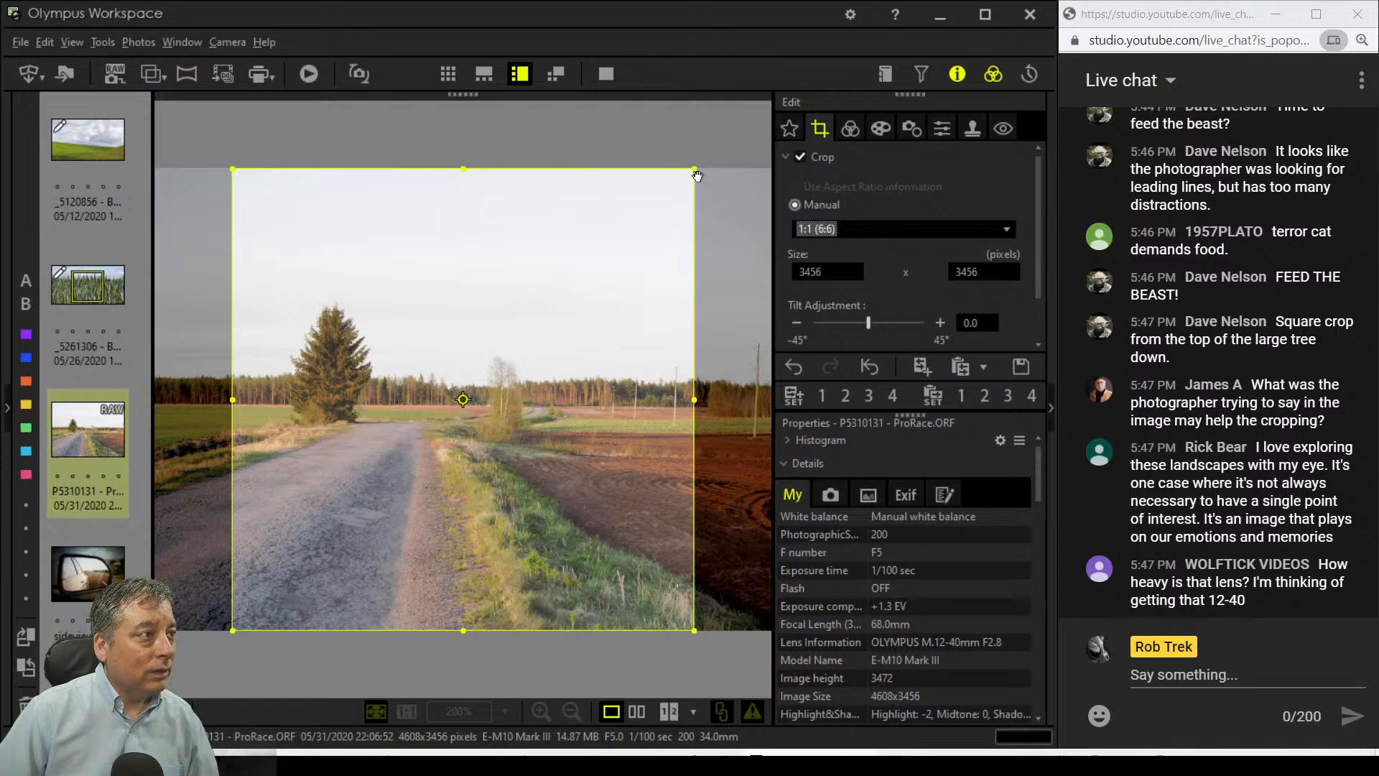
{"action": "left_click_drag", "start_coordinate": [690, 171], "coordinate": [606, 271]}
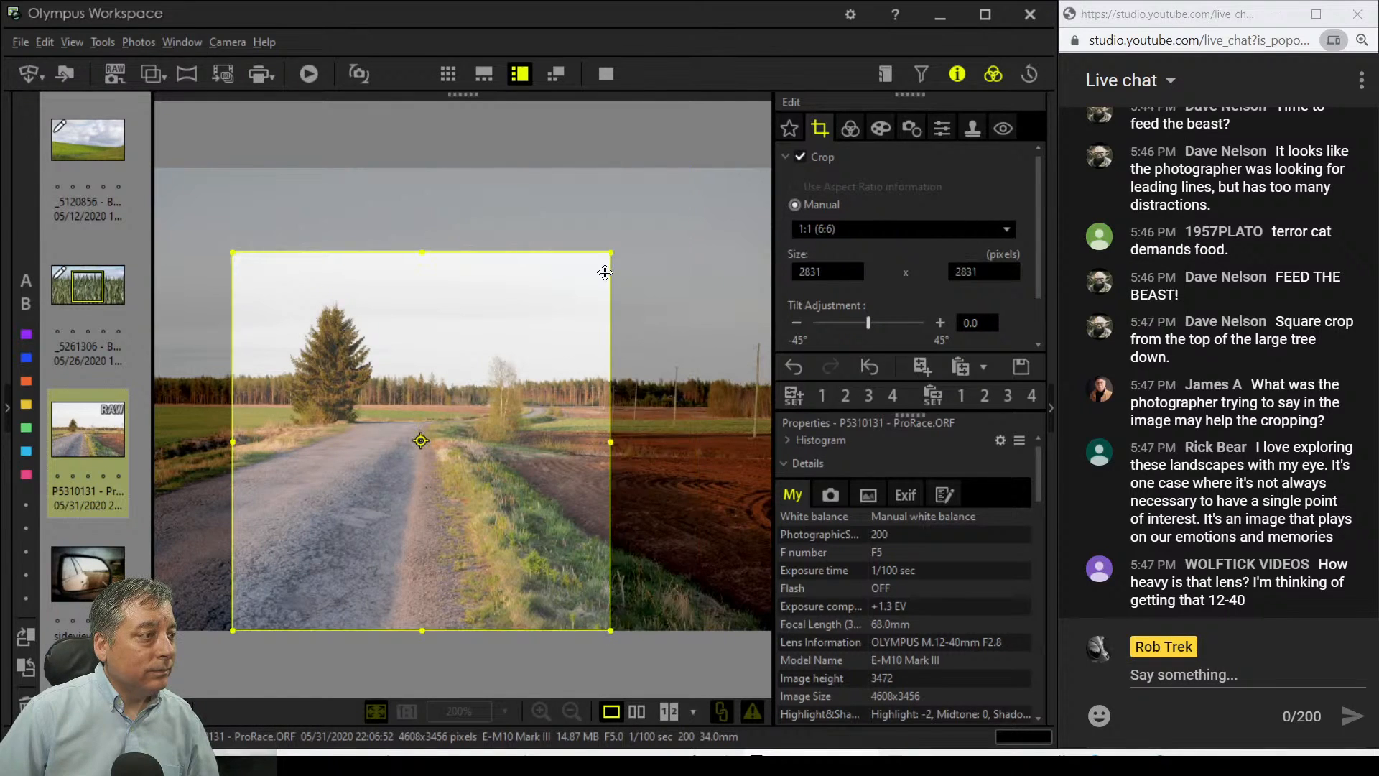
{"action": "mouse_move", "coordinate": [516, 317]}
{"action": "left_mouse_down"}
{"action": "mouse_move", "coordinate": [483, 326]}
{"action": "mouse_move", "coordinate": [469, 309]}
{"action": "mouse_move", "coordinate": [475, 271]}
{"action": "mouse_move", "coordinate": [501, 317]}
{"action": "left_mouse_up"}
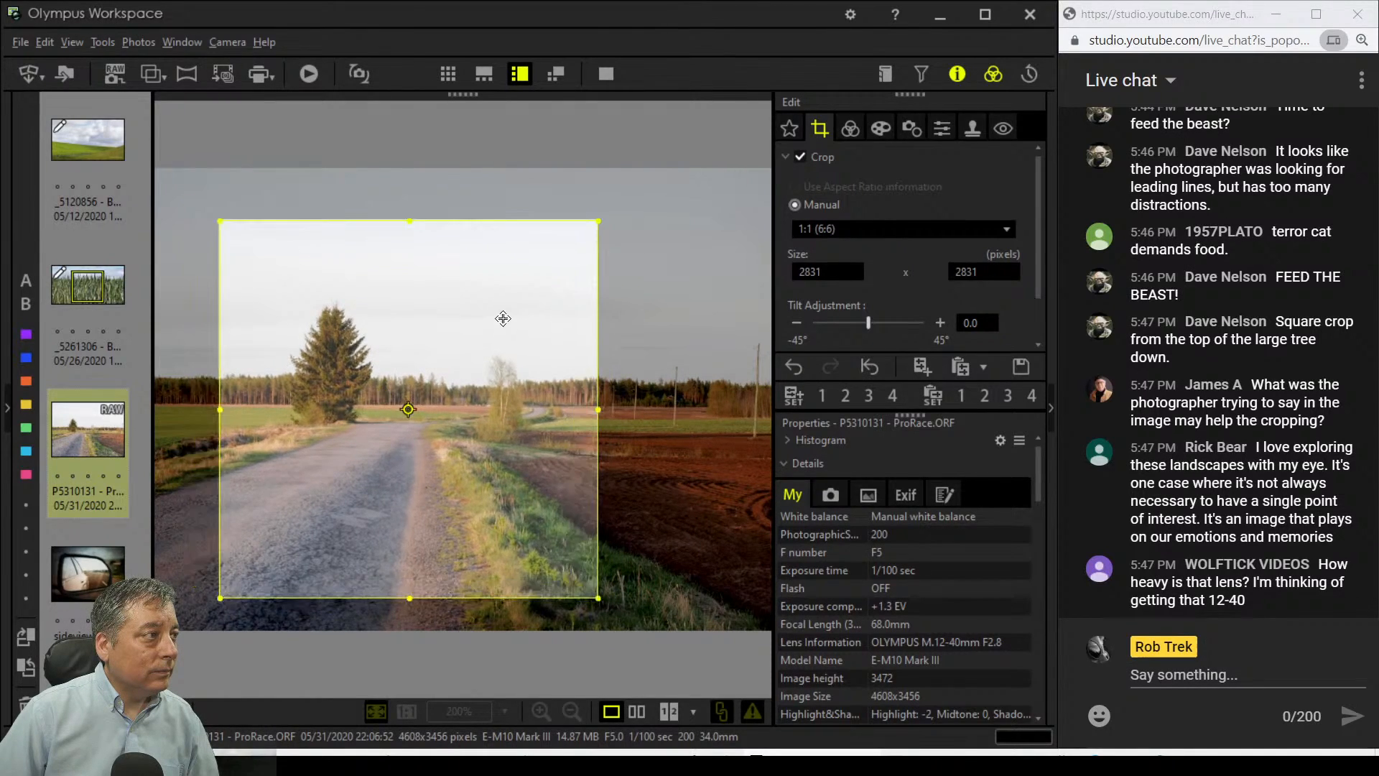
{"action": "left_click", "coordinate": [849, 129]}
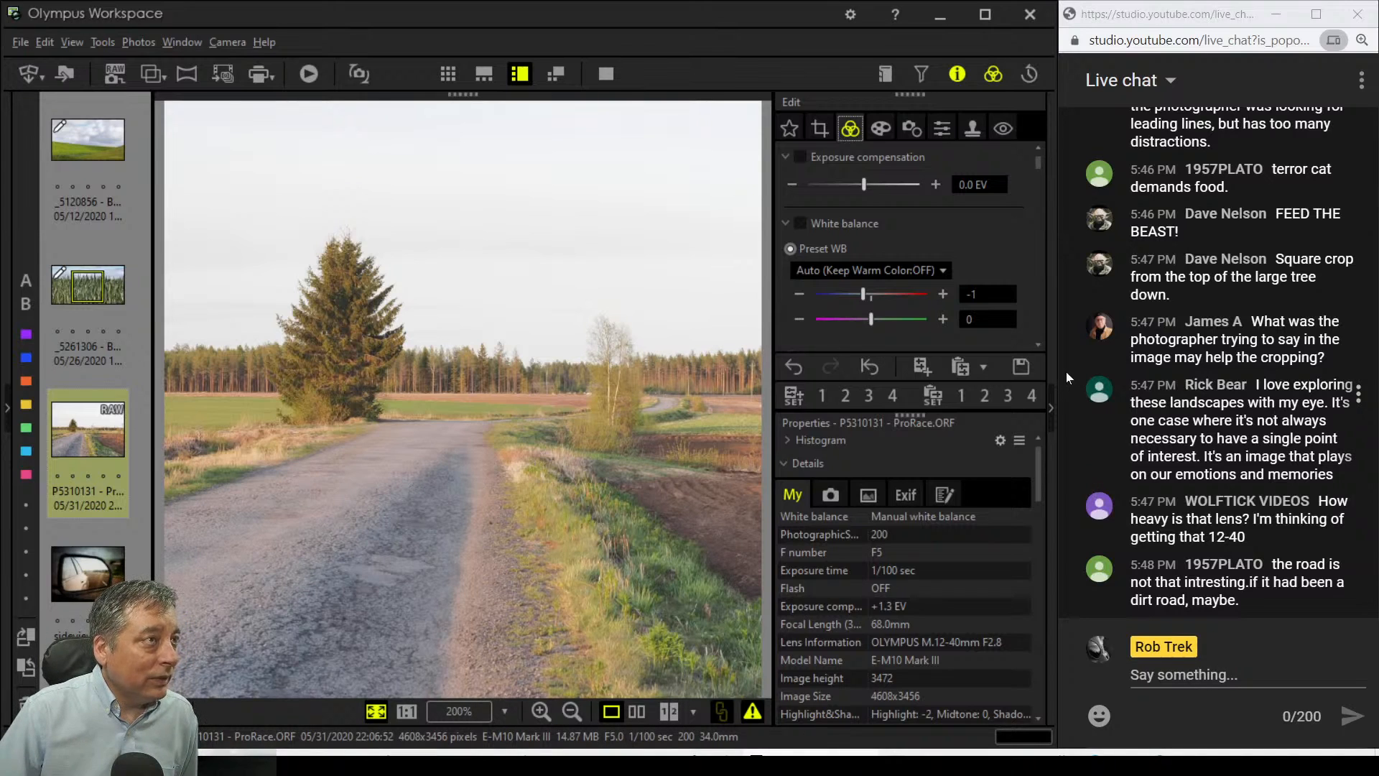
Step: Resize the square crop to 2493 × 2493 and frame the tall spruce and gravel road
{"action": "left_click", "coordinate": [816, 134]}
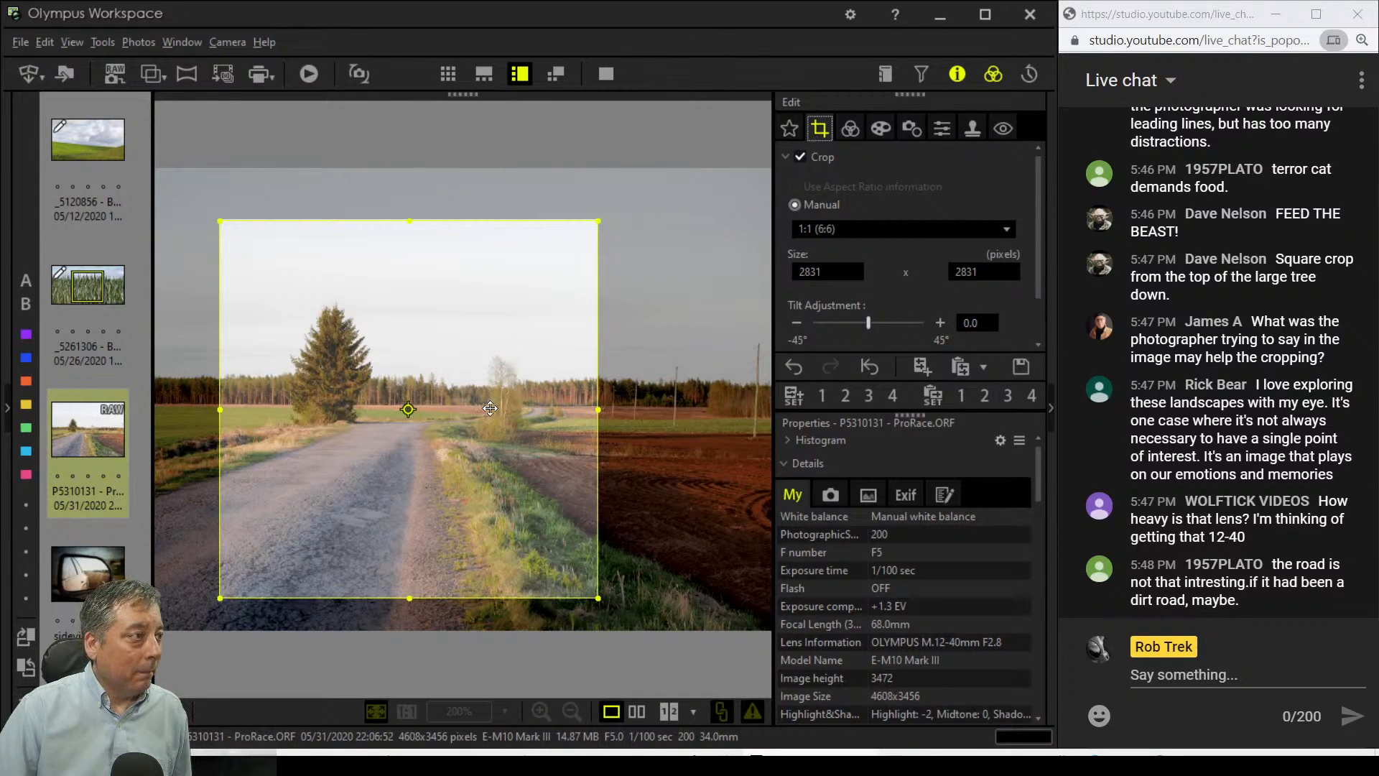
{"action": "left_click_drag", "start_coordinate": [222, 221], "coordinate": [265, 265]}
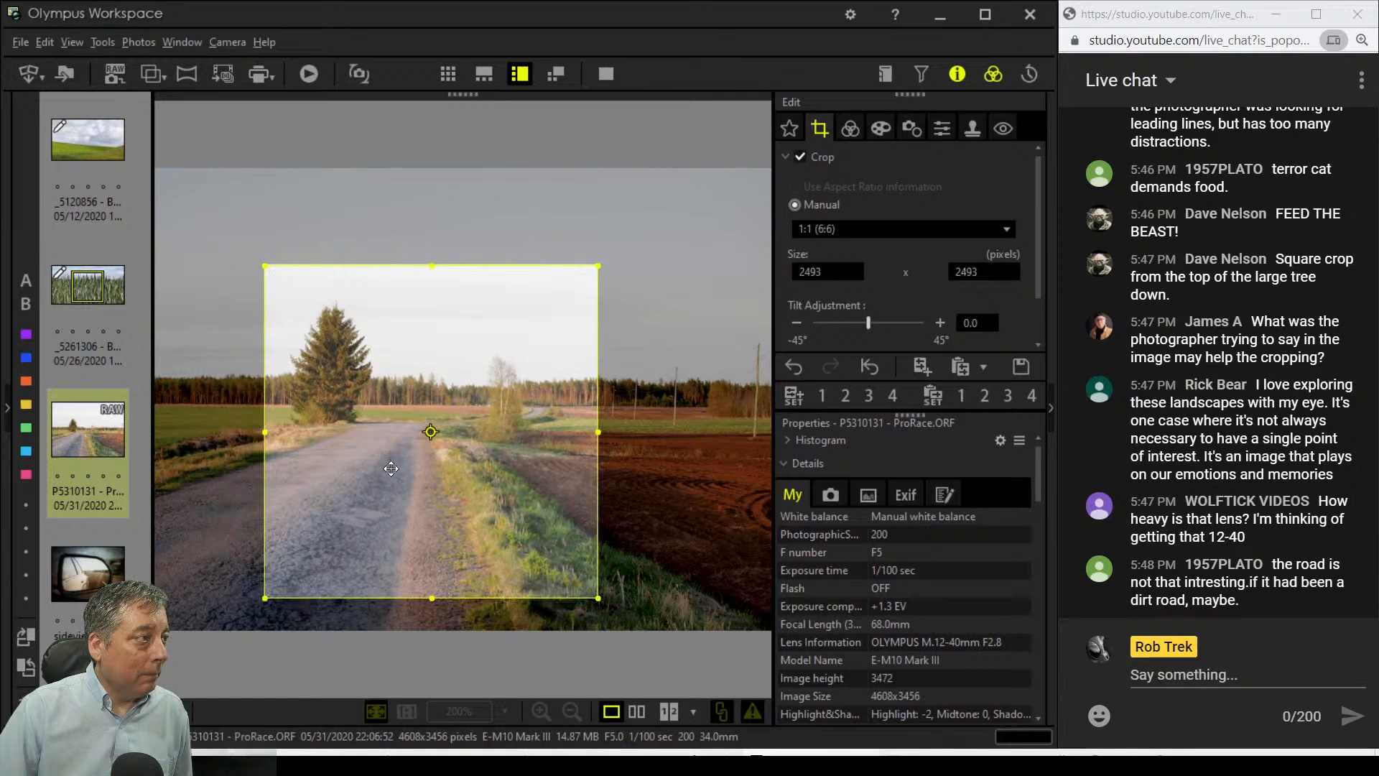
{"action": "left_click_drag", "start_coordinate": [392, 469], "coordinate": [602, 583]}
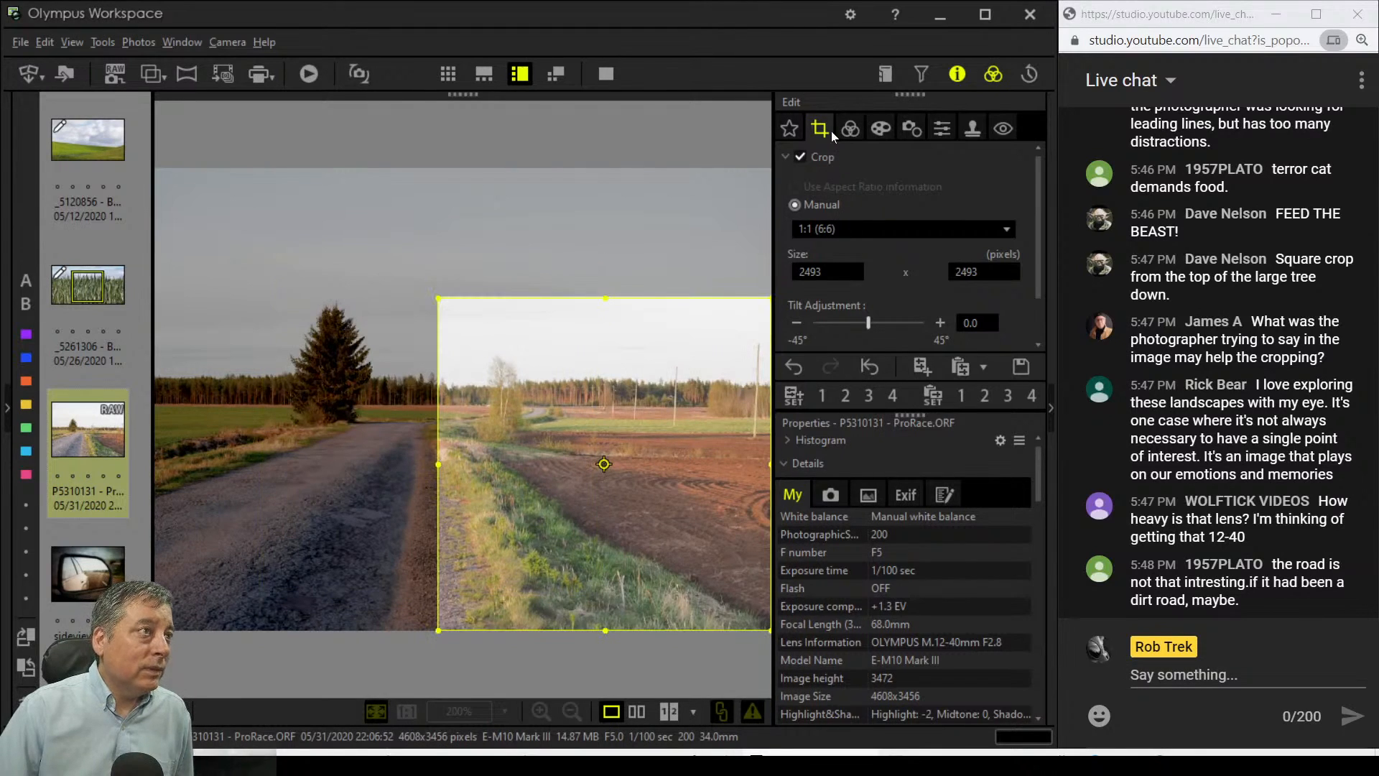
{"action": "left_click", "coordinate": [850, 129]}
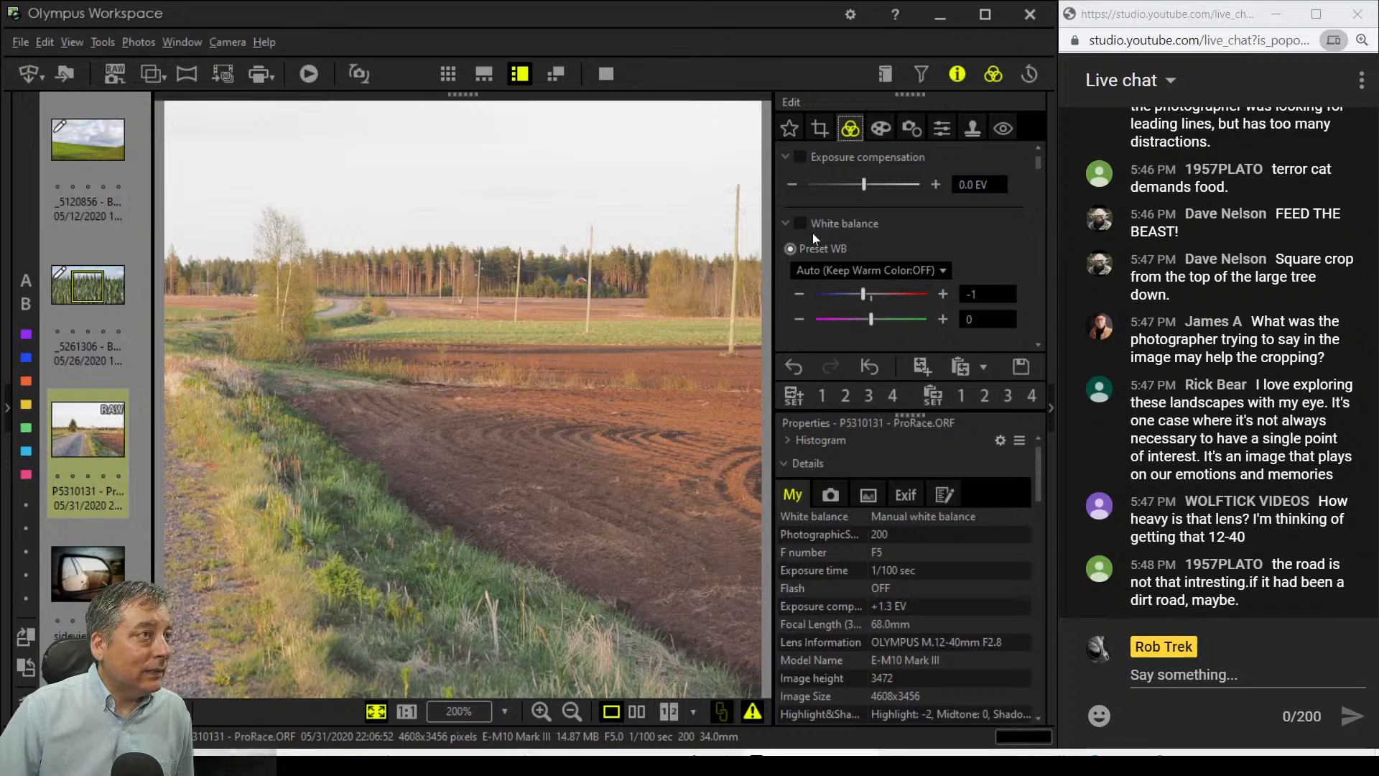
{"action": "left_click", "coordinate": [818, 130]}
{"action": "left_click_drag", "start_coordinate": [653, 427], "coordinate": [584, 381]}
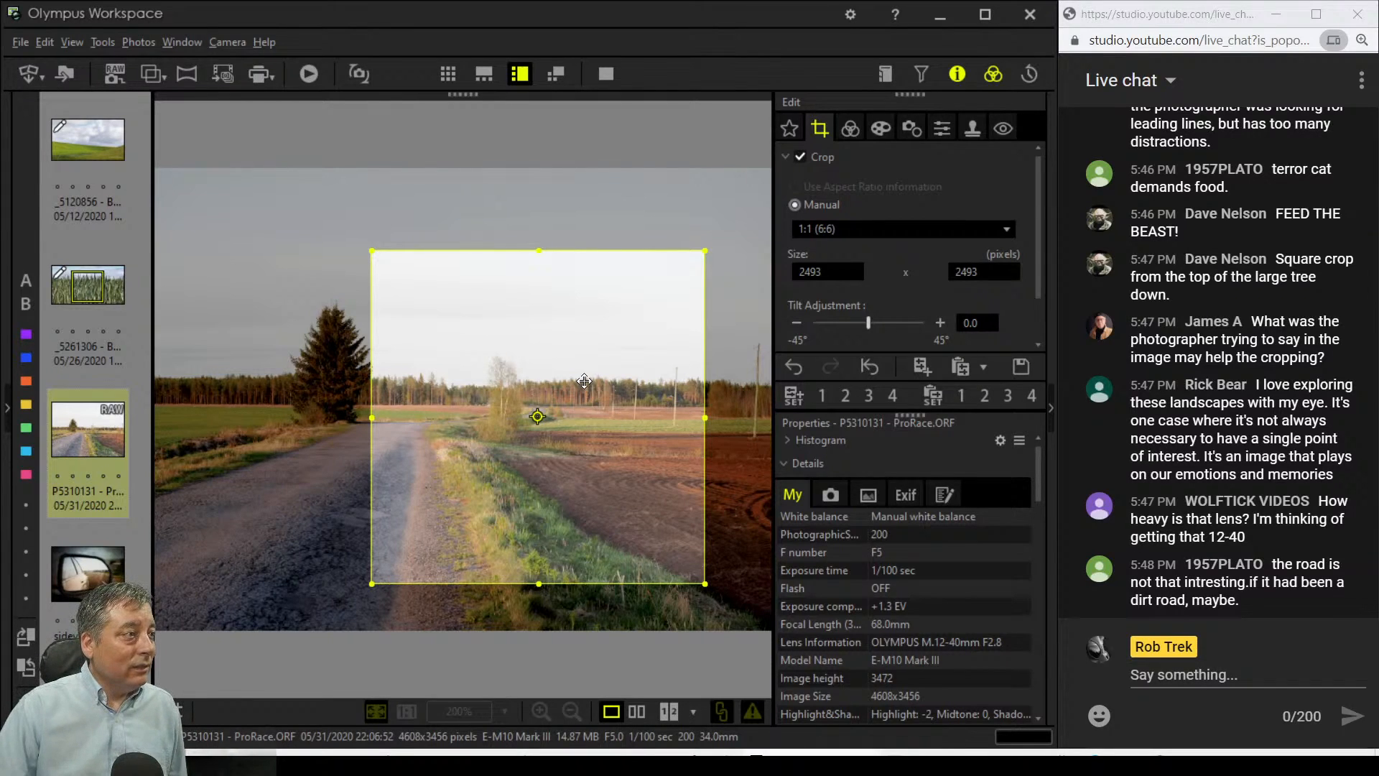
{"action": "left_click_drag", "start_coordinate": [584, 381], "coordinate": [452, 434]}
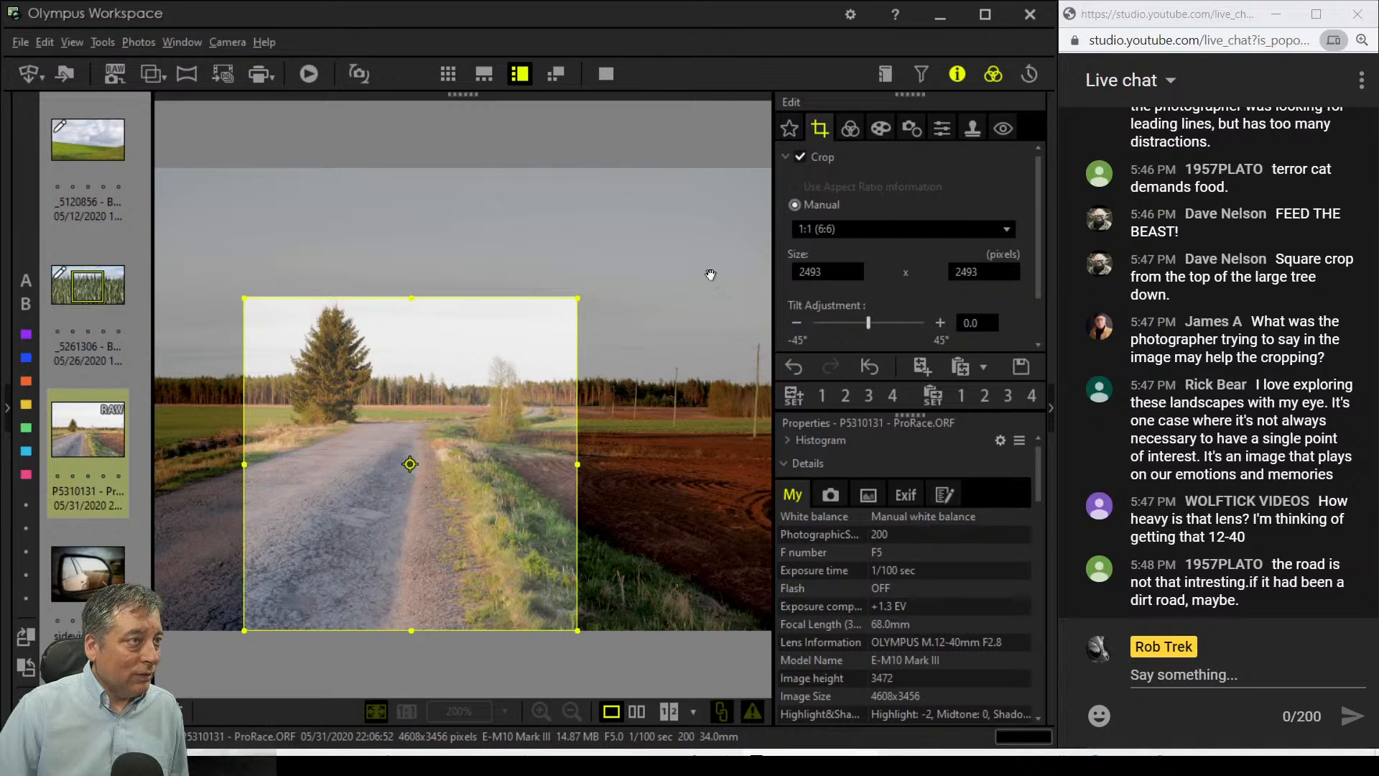
Step: Apply the square crop, pan across the treeline at 1:1, then fit the whole photo back
{"action": "left_click", "coordinate": [871, 129]}
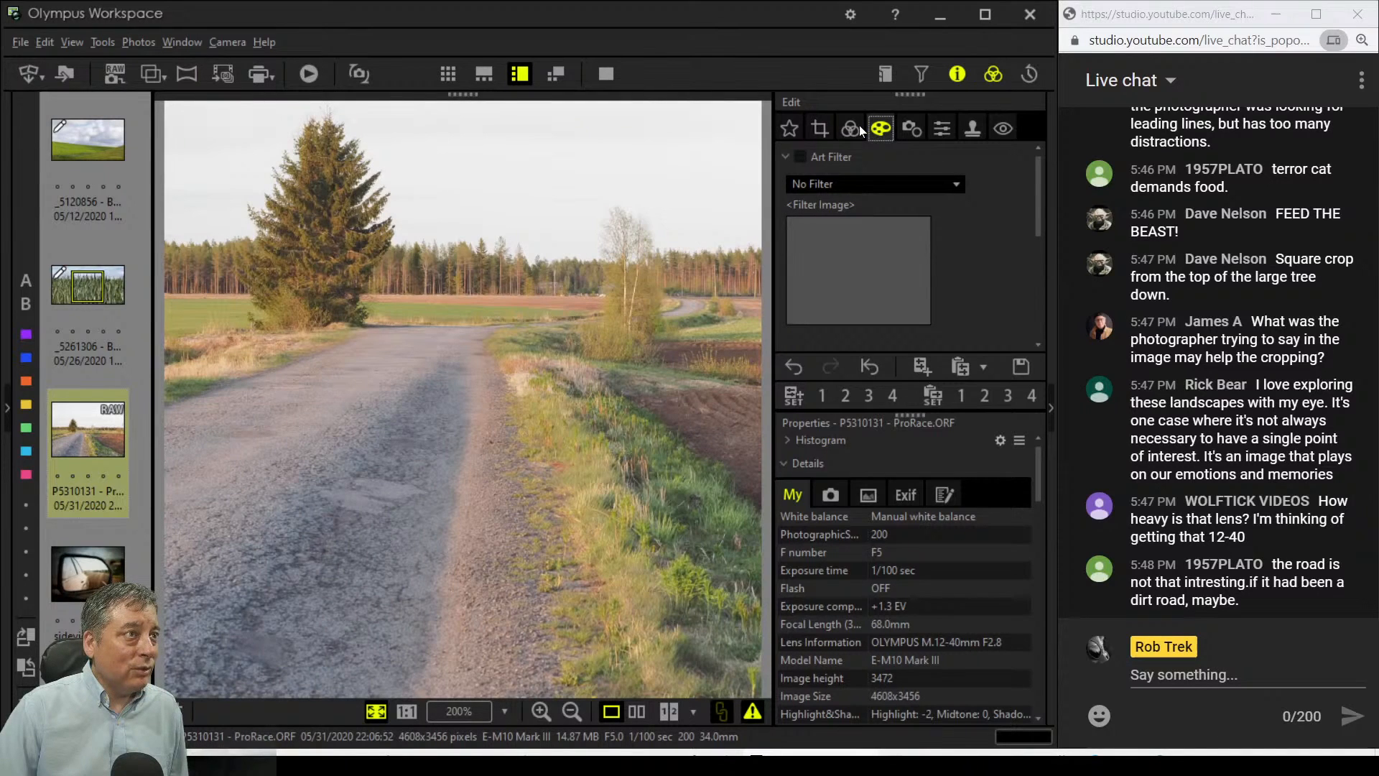
{"action": "left_click", "coordinate": [585, 275]}
{"action": "left_click_drag", "start_coordinate": [557, 346], "coordinate": [450, 385]}
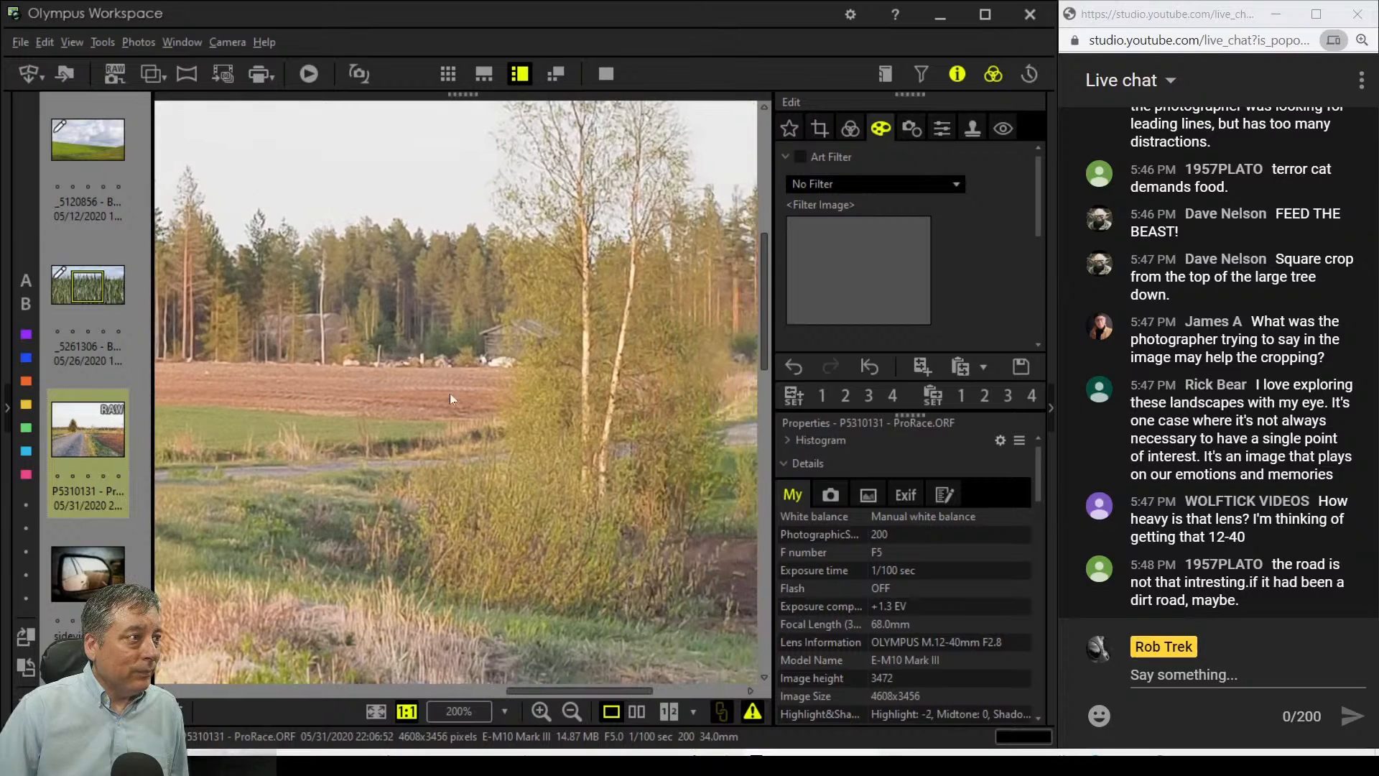
{"action": "left_click_drag", "start_coordinate": [607, 403], "coordinate": [472, 454]}
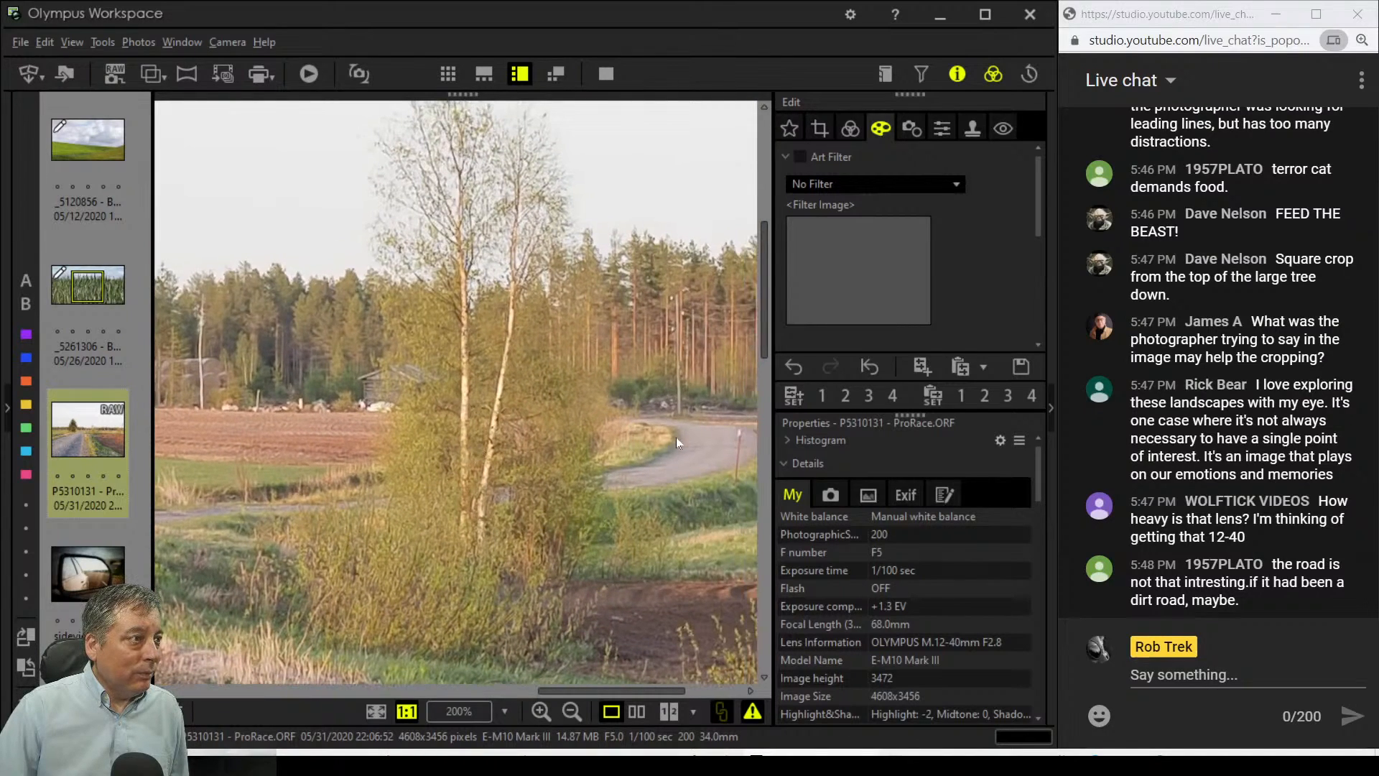
{"action": "left_click_drag", "start_coordinate": [283, 382], "coordinate": [364, 382]}
{"action": "left_click_drag", "start_coordinate": [251, 408], "coordinate": [436, 409]}
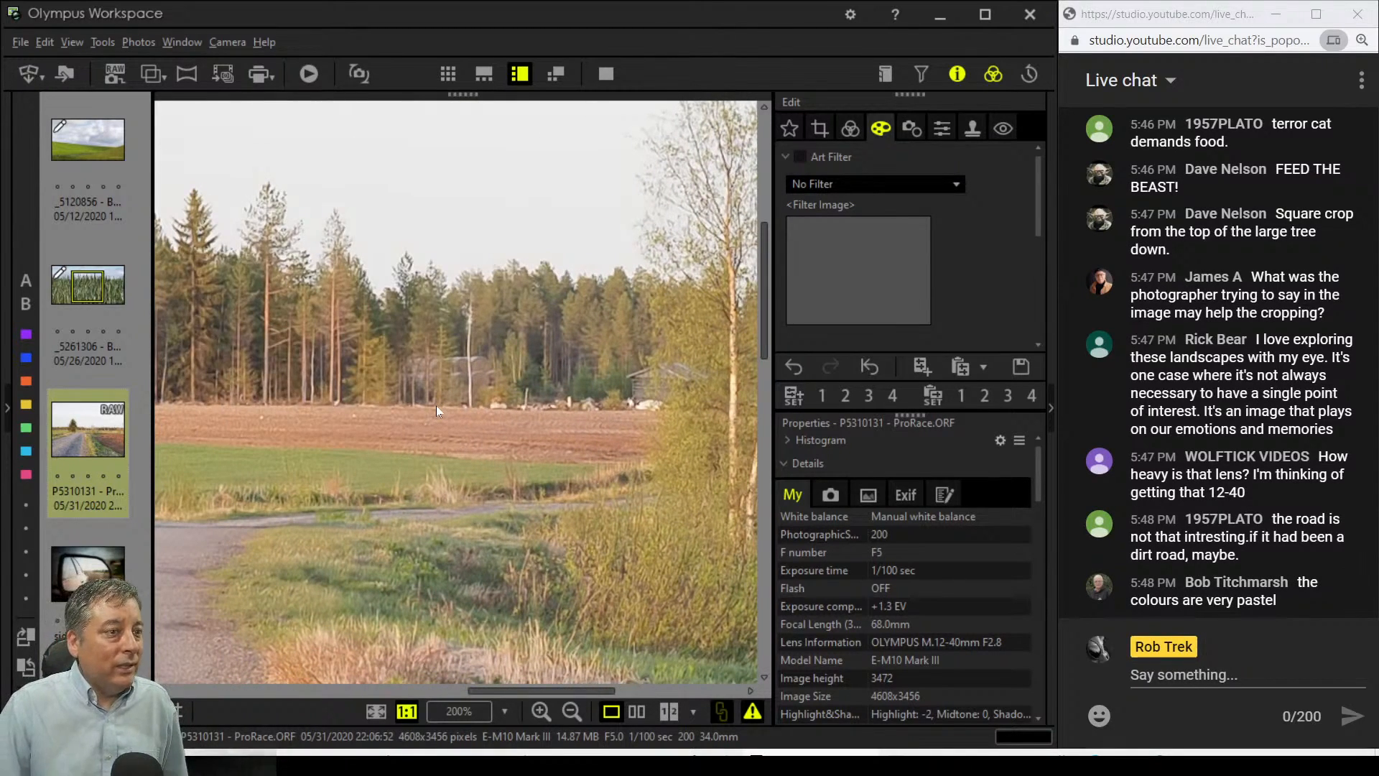
{"action": "double_click", "coordinate": [437, 409]}
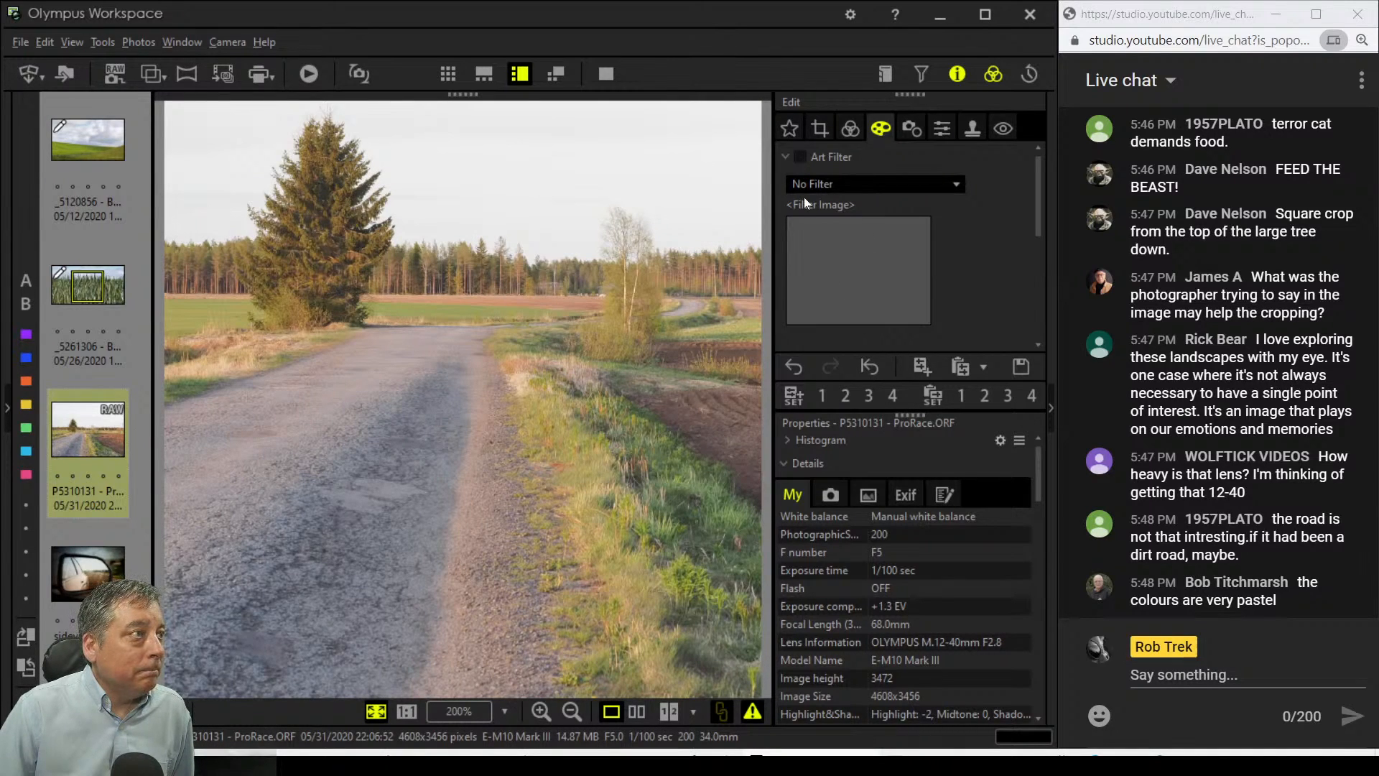
Step: Choose Soft Focus from the art filter list for the square road crop
{"action": "left_click", "coordinate": [852, 129]}
{"action": "left_click", "coordinate": [889, 131]}
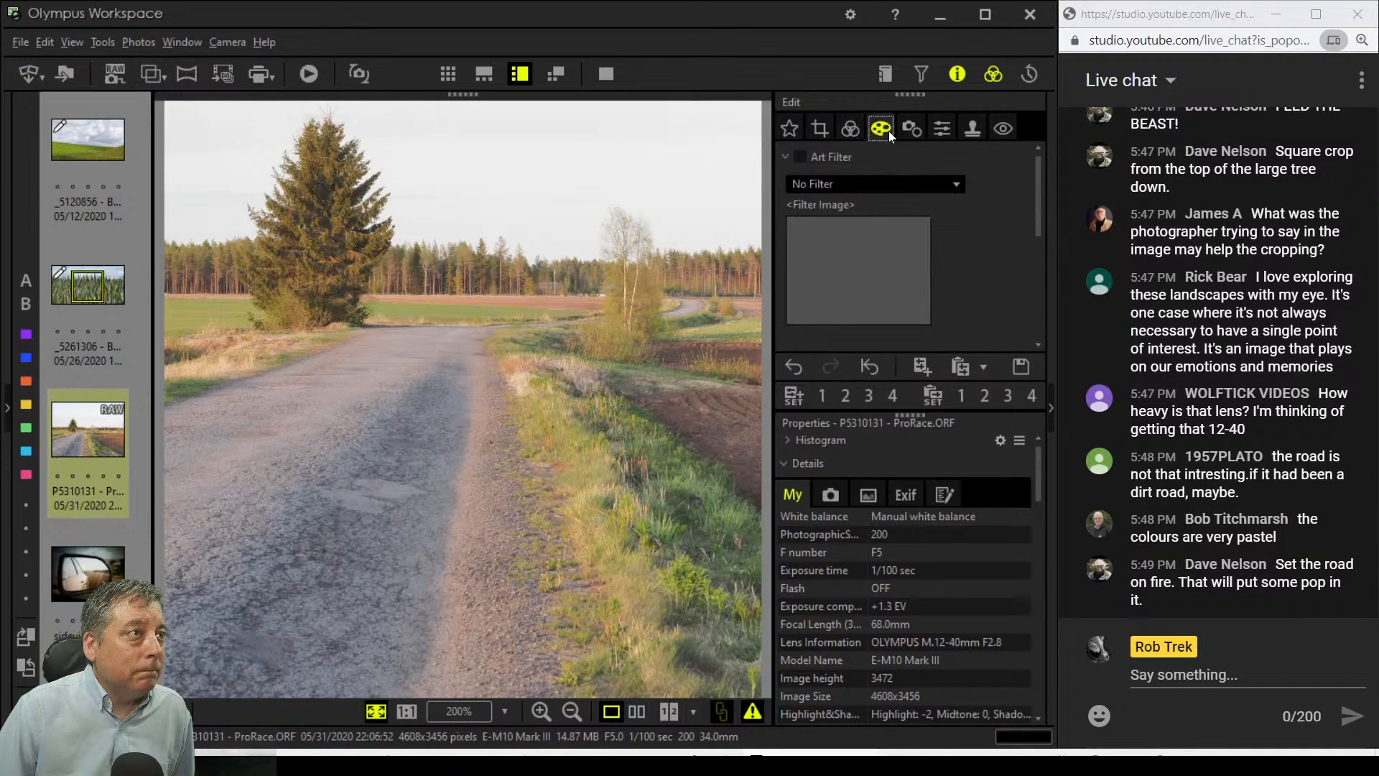
{"action": "left_click", "coordinate": [880, 184]}
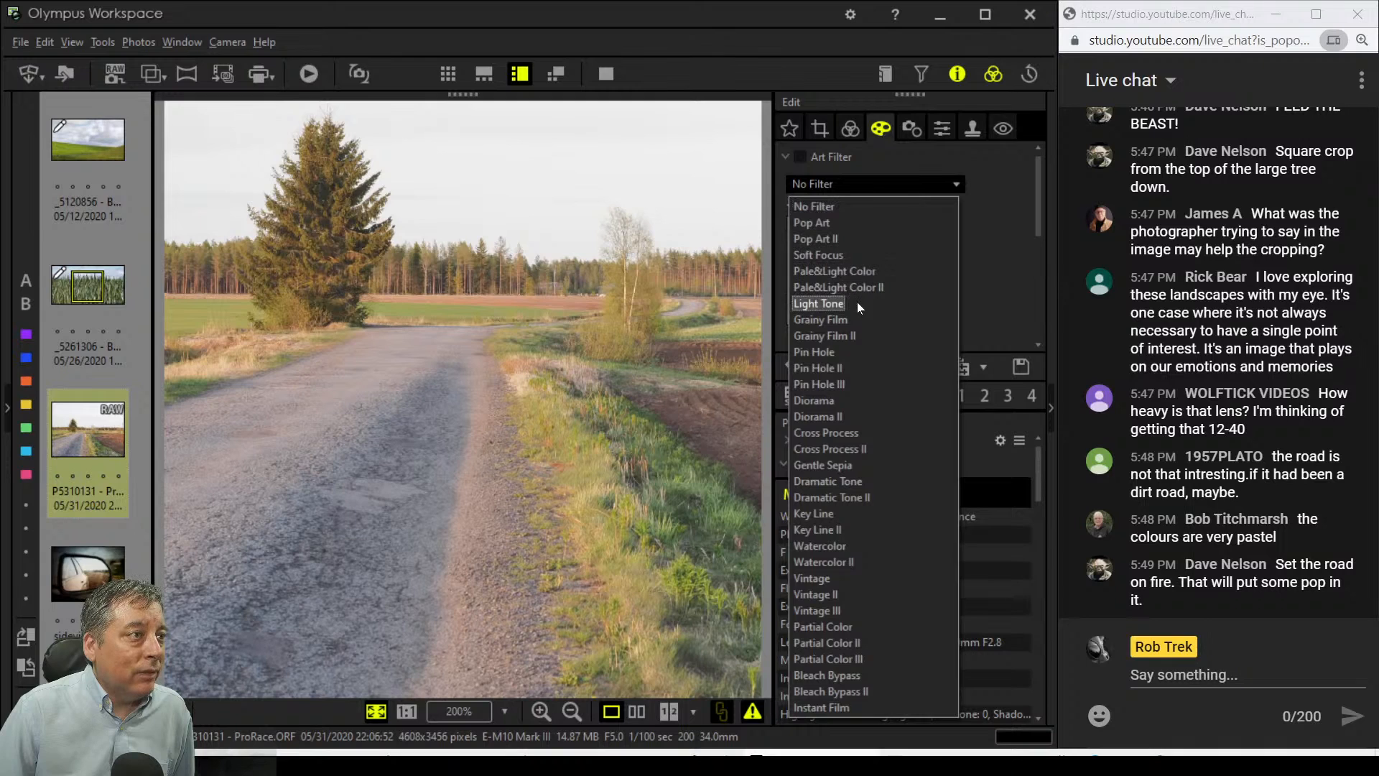
{"action": "left_click", "coordinate": [859, 257]}
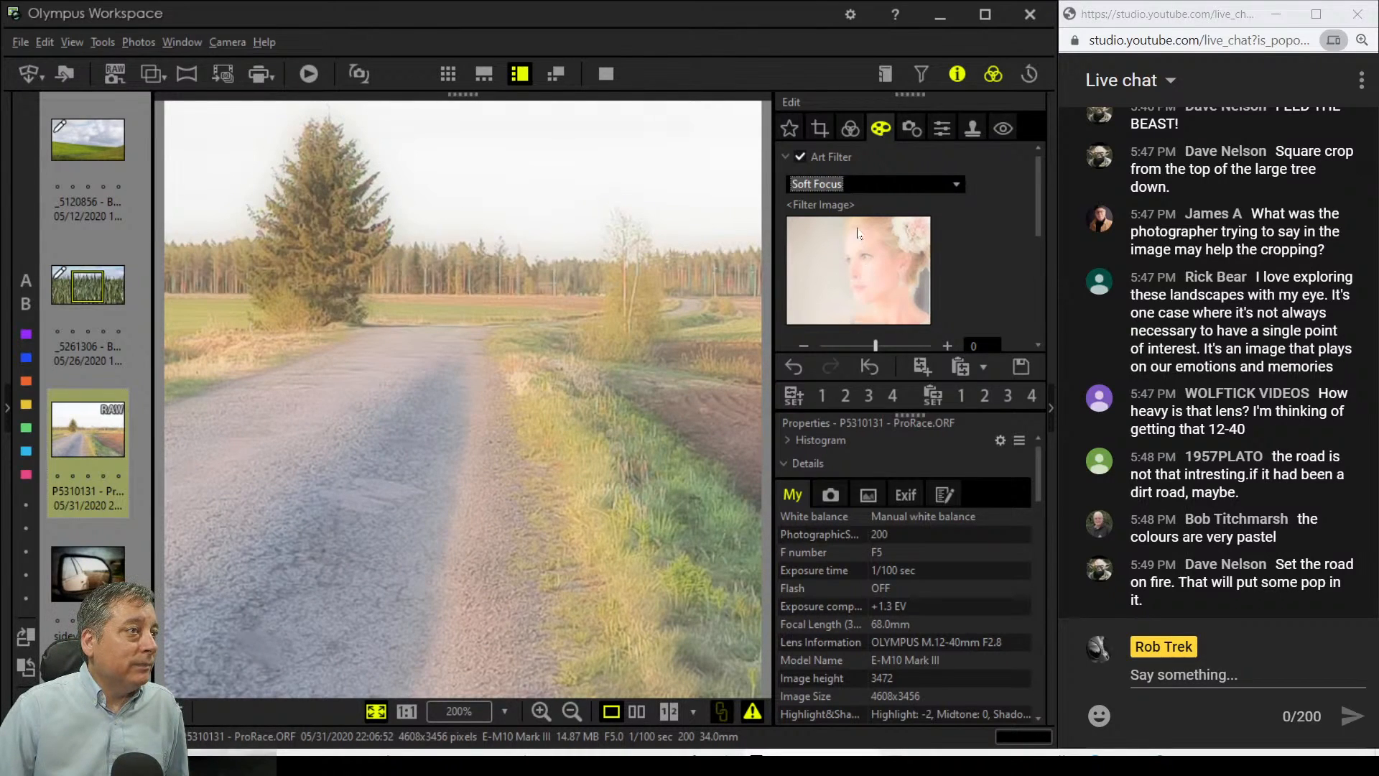
{"action": "left_click", "coordinate": [852, 128]}
Step: Raise the tone-curve black point to 71 and lower highlights from -2 to -4
{"action": "scroll", "coordinate": [999, 271], "scroll_direction": "down", "scroll_amount": 8}
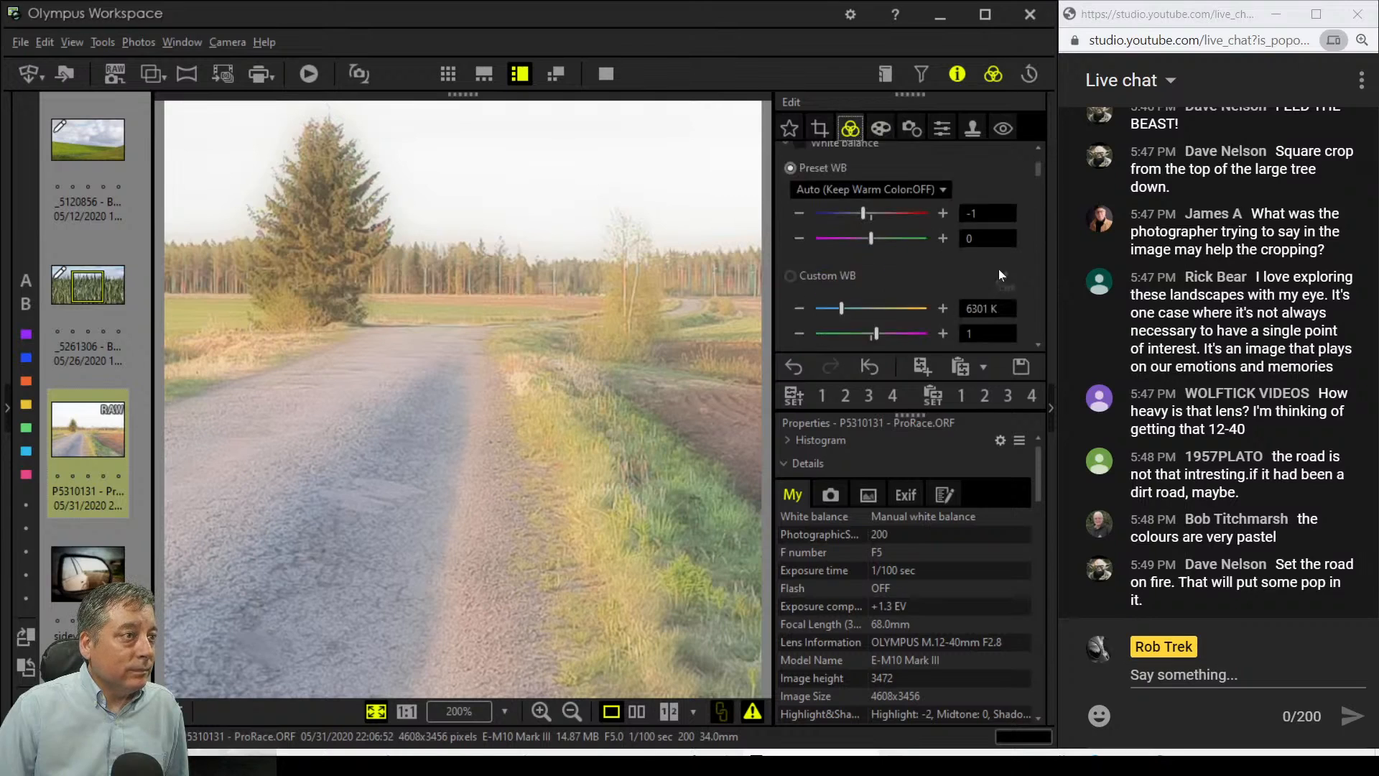
{"action": "scroll", "coordinate": [998, 269], "scroll_direction": "down", "scroll_amount": 10}
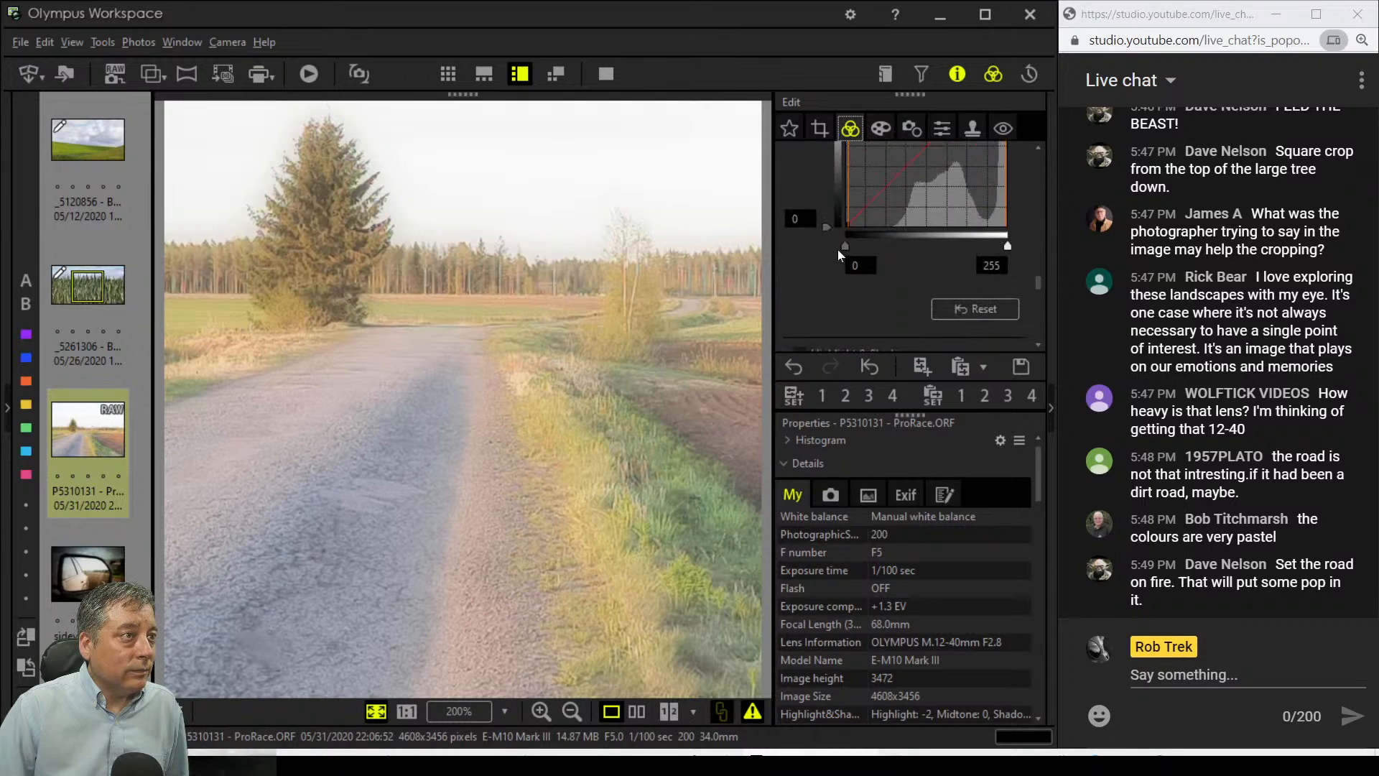
{"action": "left_click_drag", "start_coordinate": [844, 246], "coordinate": [892, 248]}
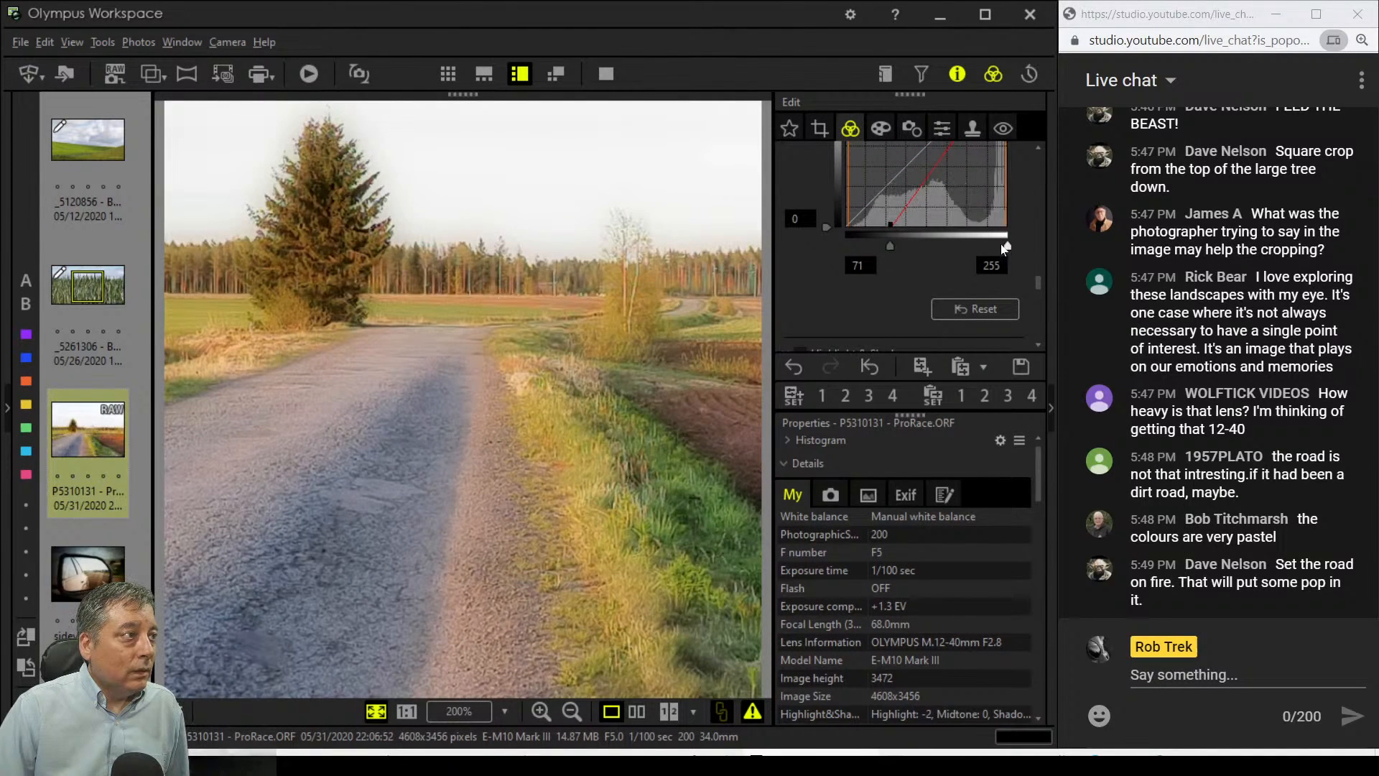
{"action": "scroll", "coordinate": [894, 314], "scroll_direction": "down", "scroll_amount": 3}
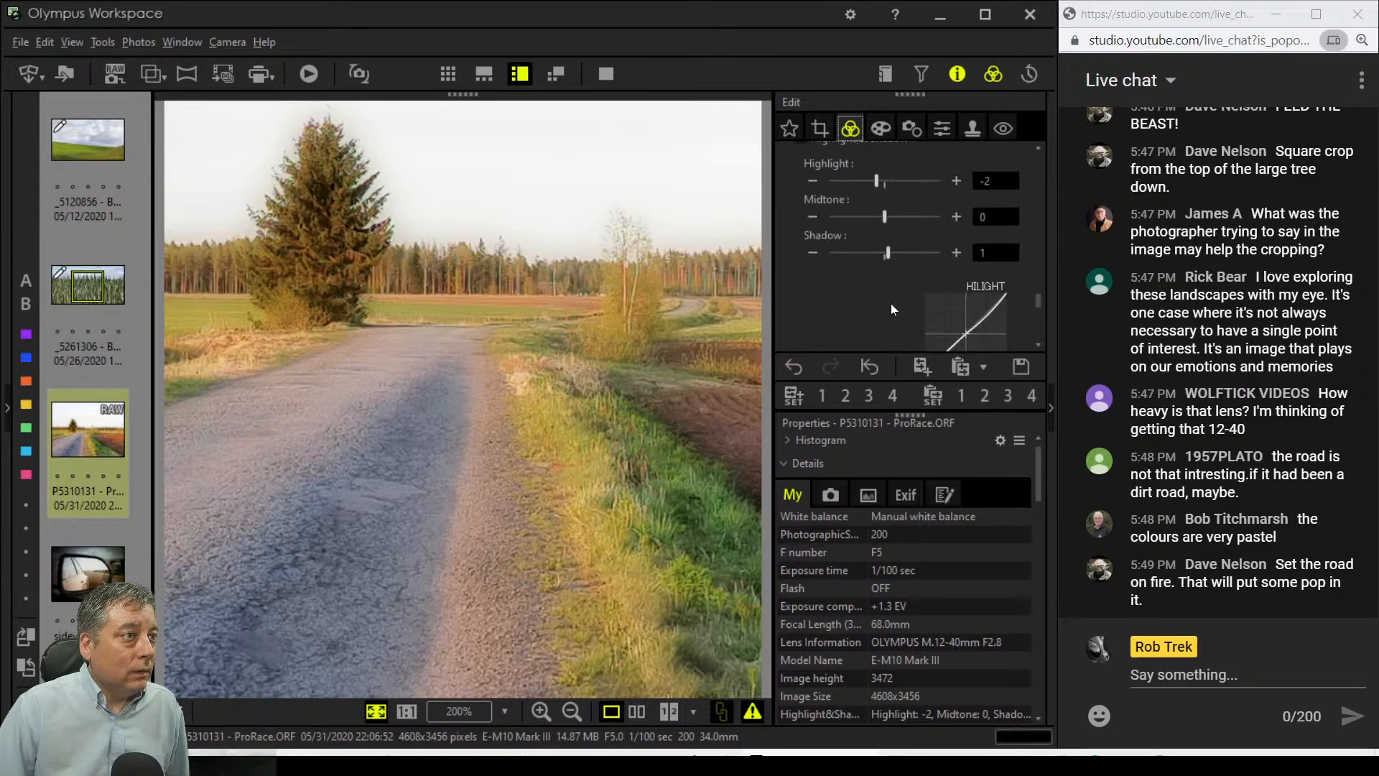
{"action": "left_click", "coordinate": [813, 154]}
{"action": "left_click", "coordinate": [813, 154]}
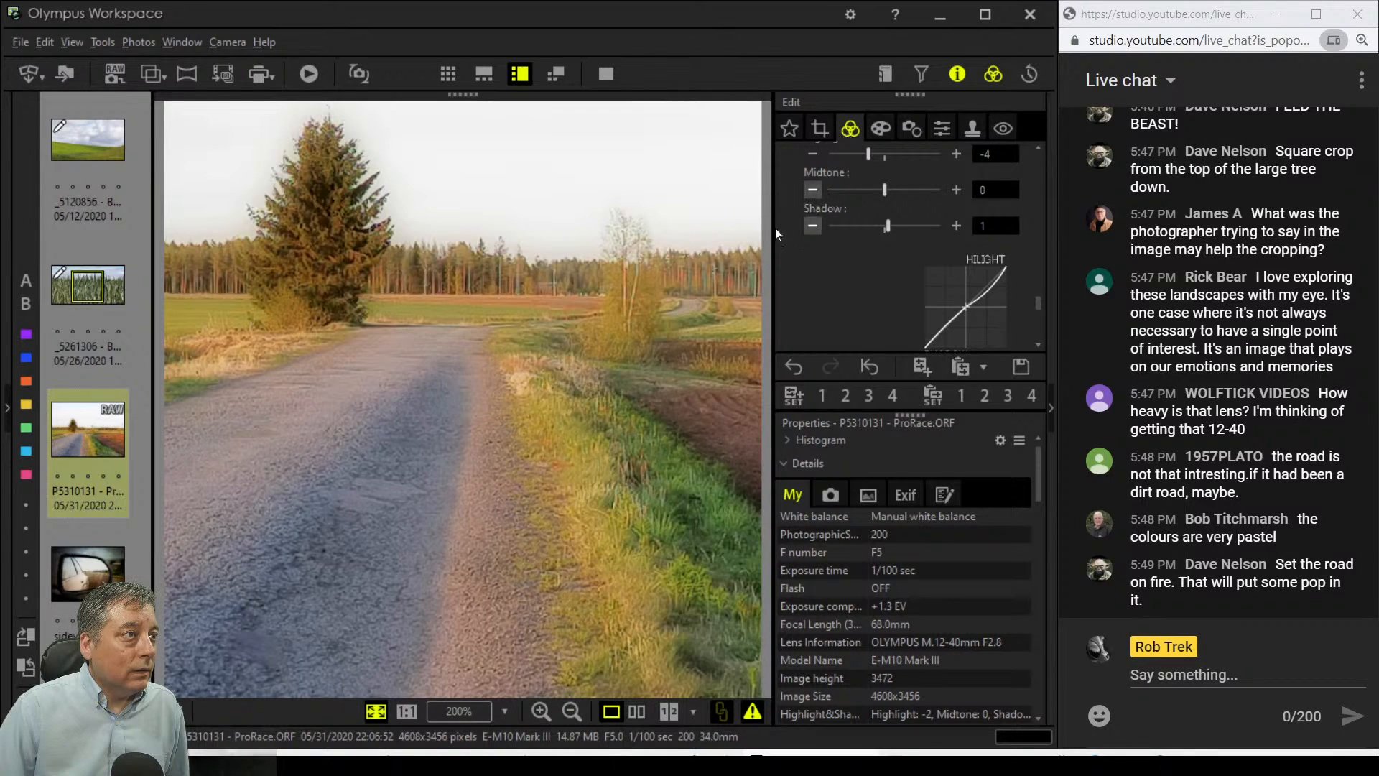
{"action": "left_click_drag", "start_coordinate": [1037, 301], "coordinate": [1044, 145]}
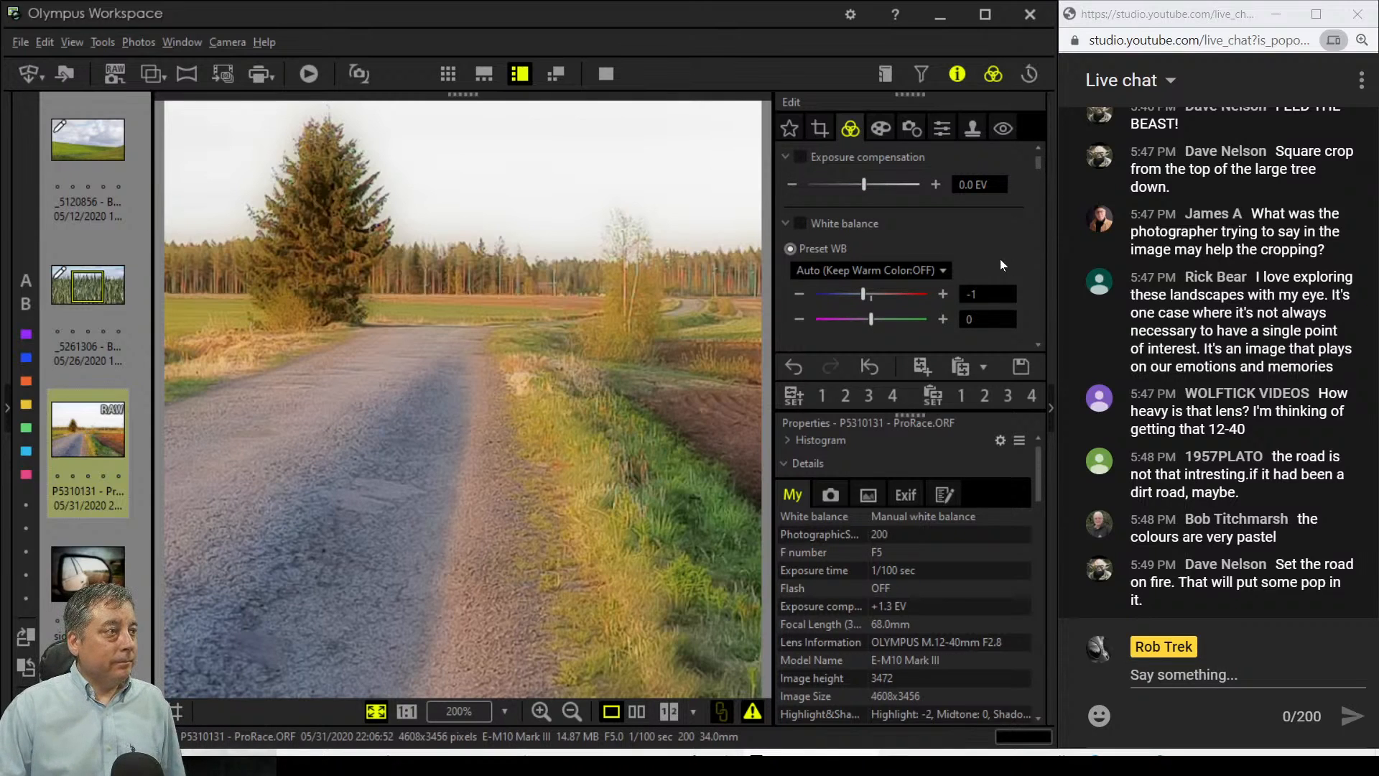
Step: Nudge the crop left and shrink it to a 2291 × 2291 square, then apply it
{"action": "left_click", "coordinate": [820, 129]}
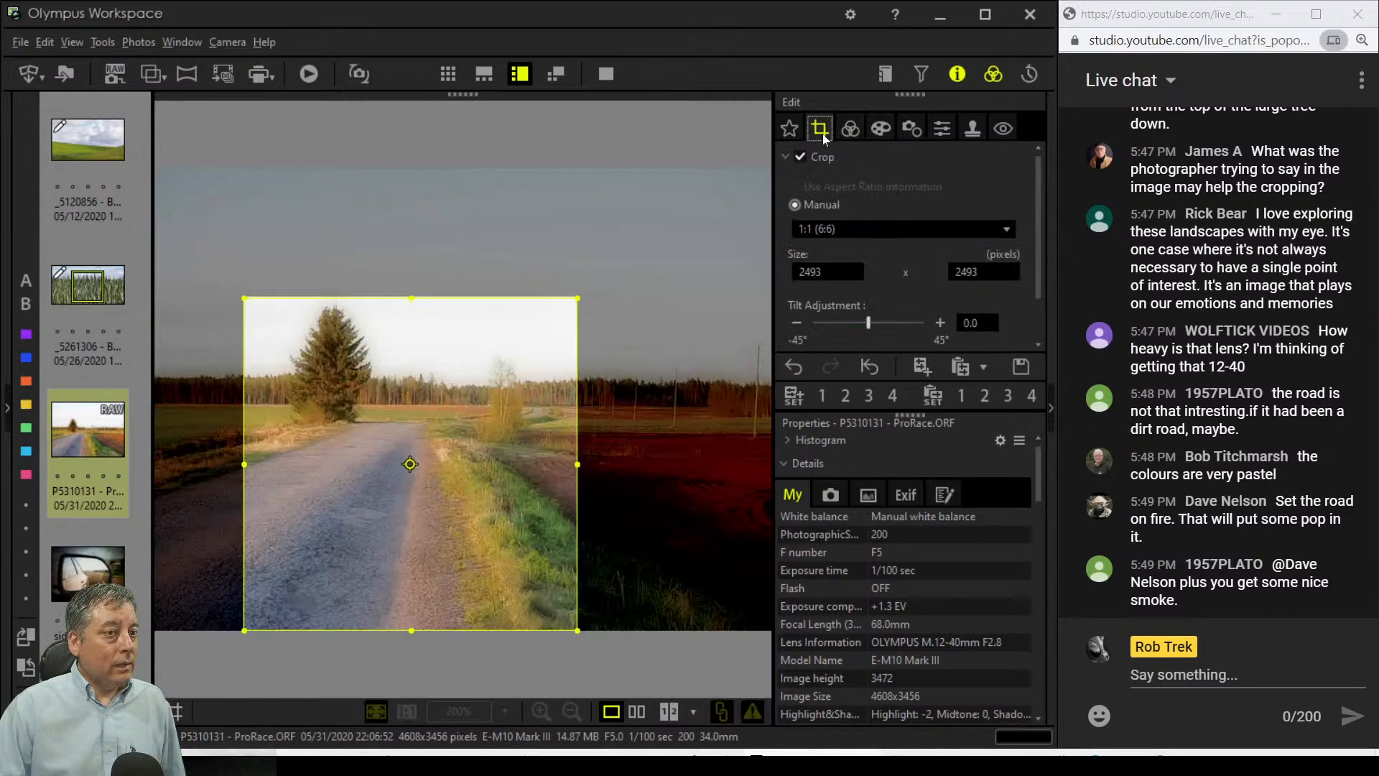
{"action": "left_click_drag", "start_coordinate": [527, 614], "coordinate": [499, 573]}
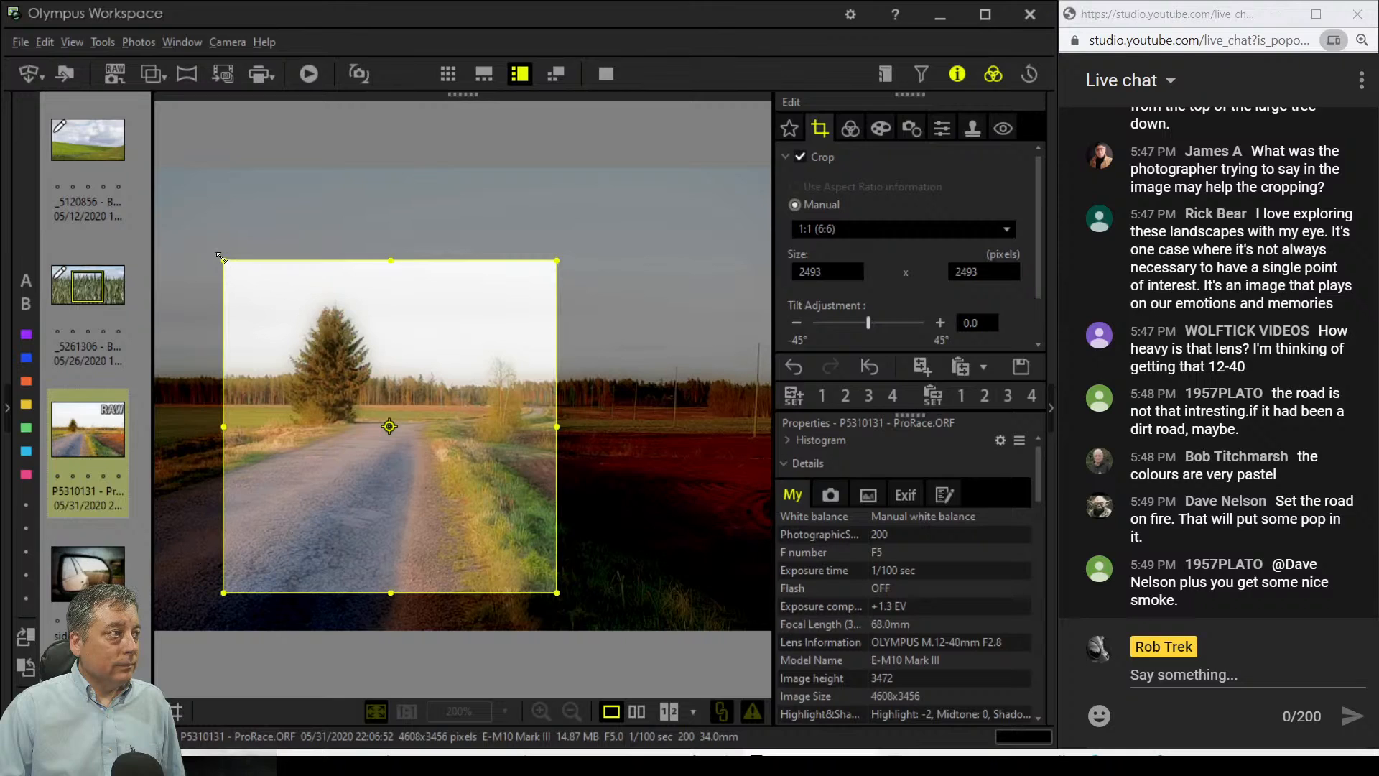
{"action": "left_click_drag", "start_coordinate": [223, 261], "coordinate": [251, 288]}
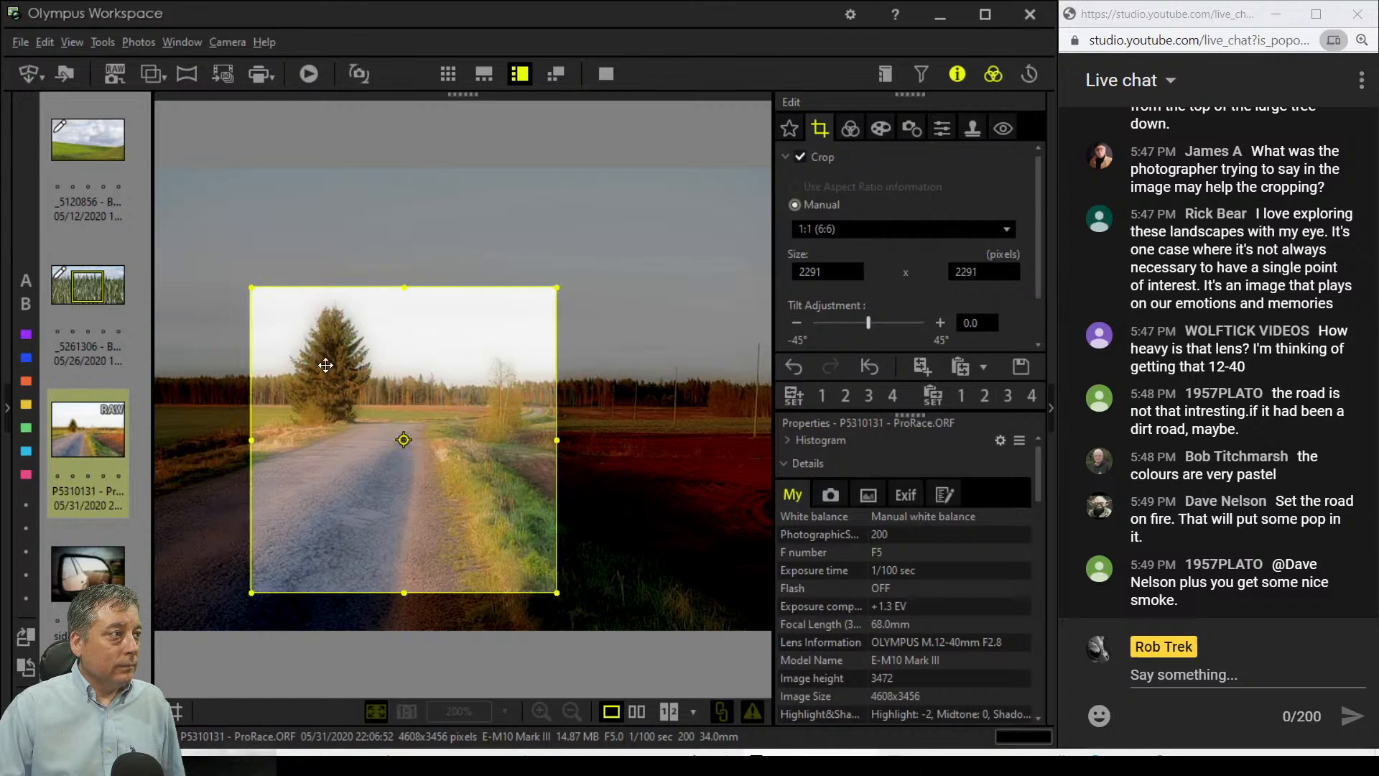
{"action": "left_click_drag", "start_coordinate": [330, 375], "coordinate": [329, 363]}
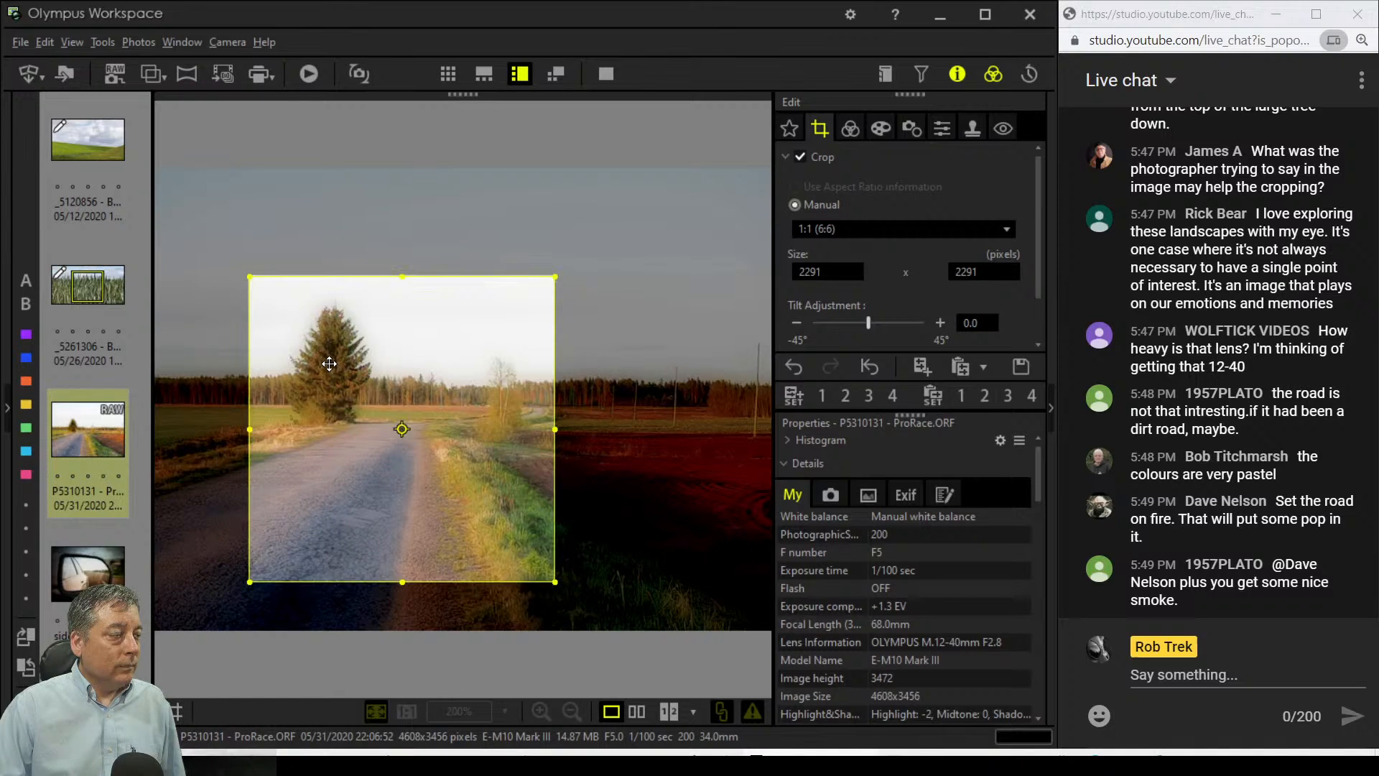
{"action": "left_click", "coordinate": [849, 137]}
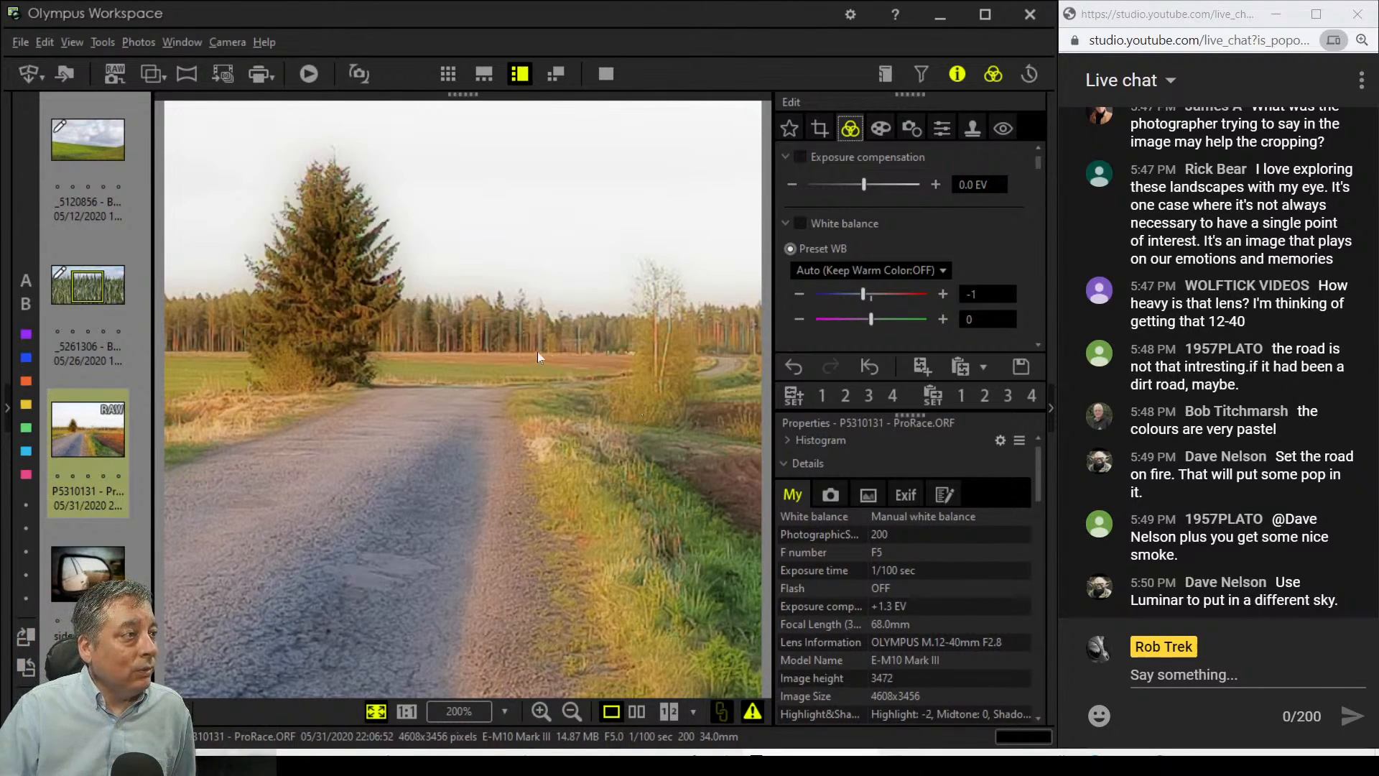
Step: Compare original and edit full screen, zooming in and panning across the tree line, then exit
{"action": "left_click", "coordinate": [638, 711]}
{"action": "left_click", "coordinate": [607, 76]}
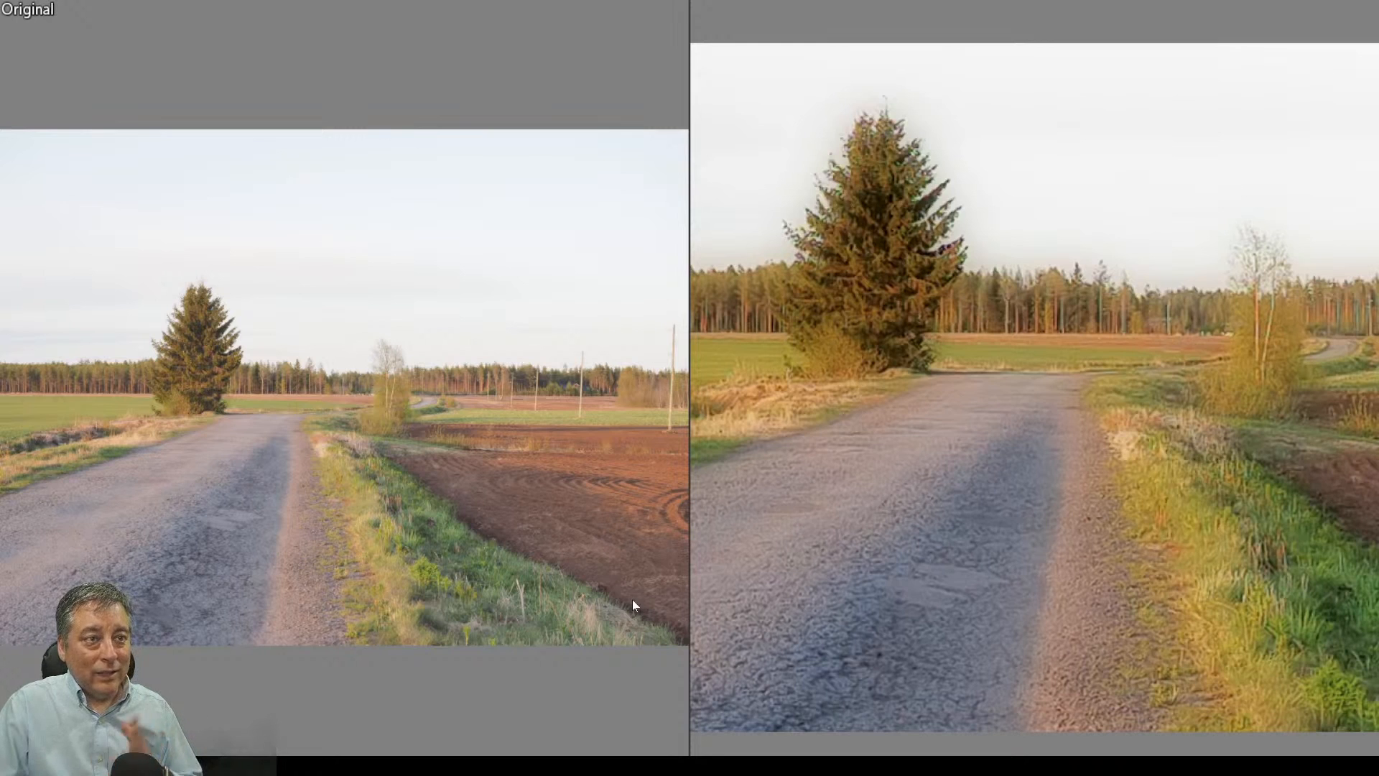
{"action": "left_click", "coordinate": [1213, 334]}
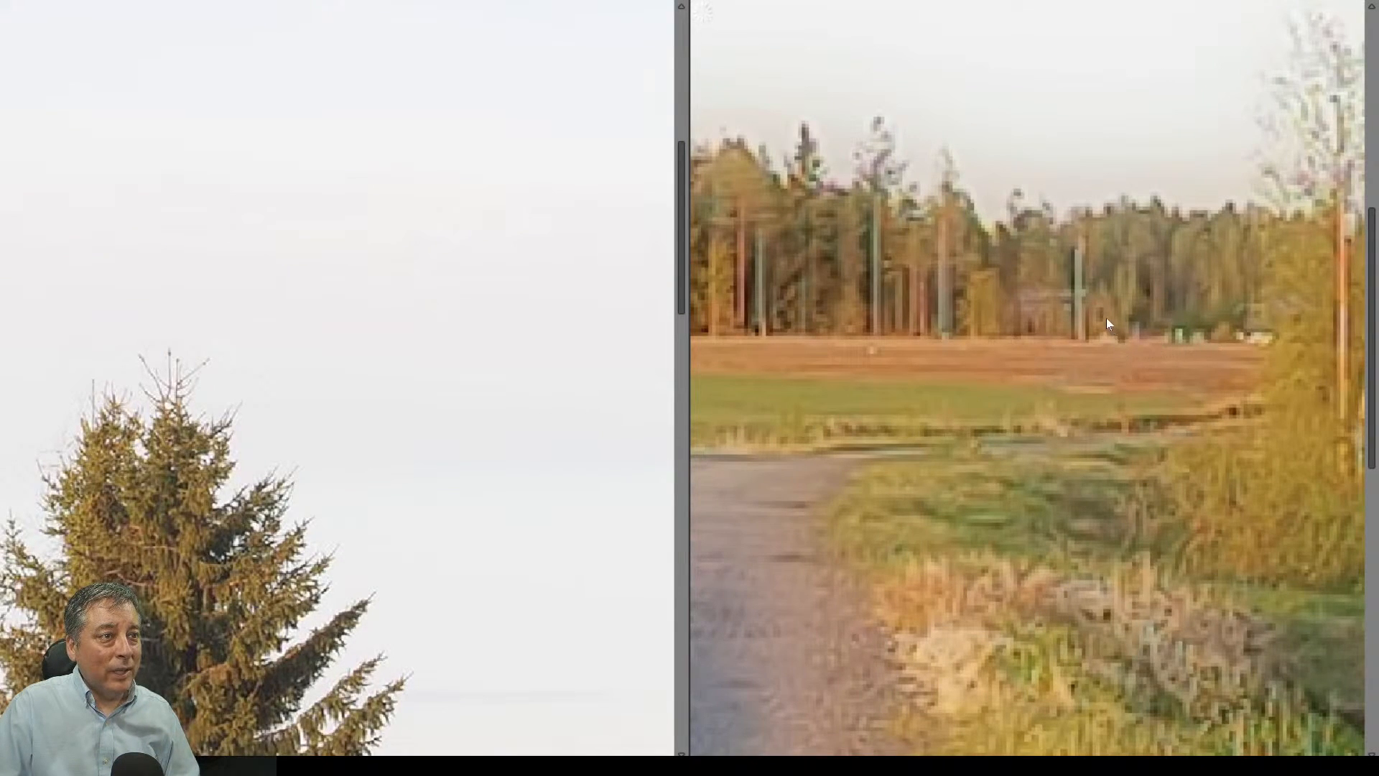
{"action": "left_click_drag", "start_coordinate": [942, 389], "coordinate": [1084, 383]}
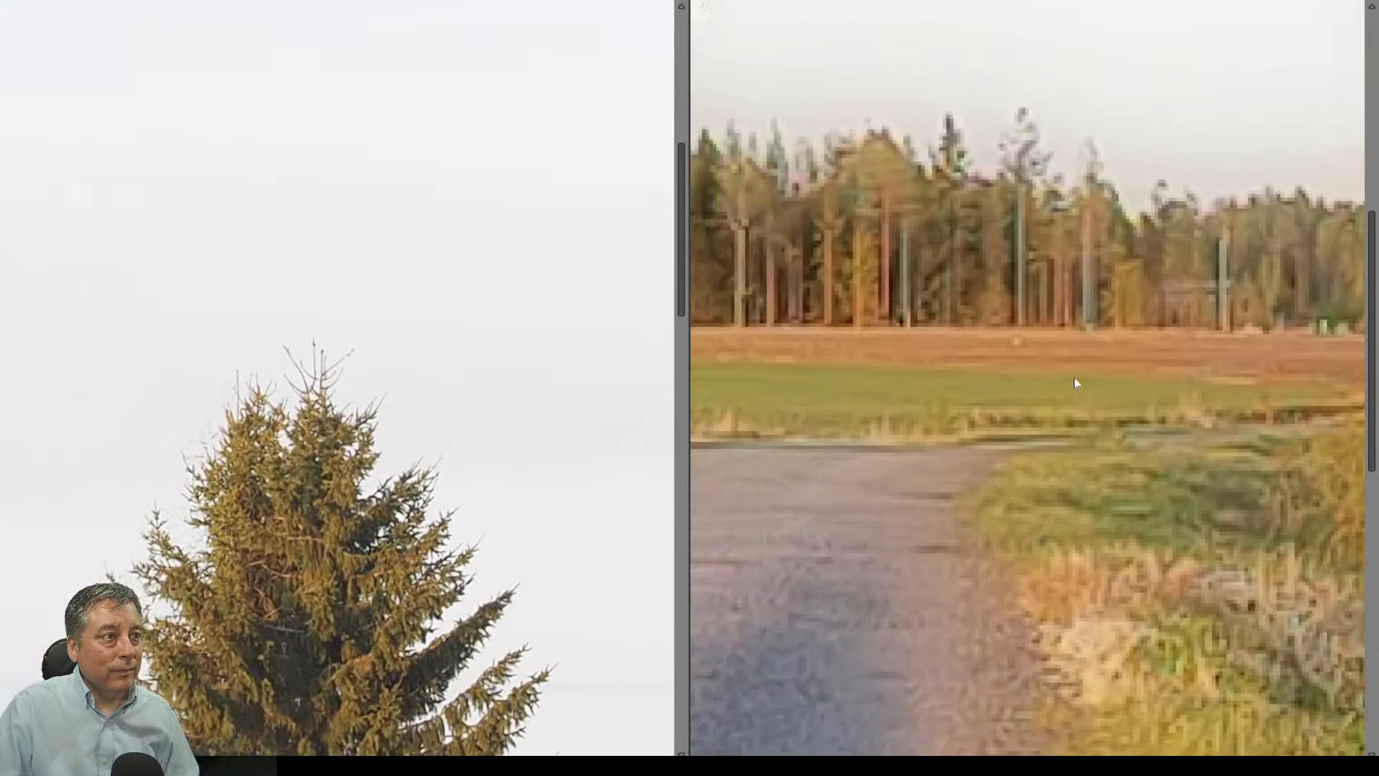
{"action": "left_click_drag", "start_coordinate": [955, 355], "coordinate": [1185, 434]}
{"action": "left_click", "coordinate": [1041, 452]}
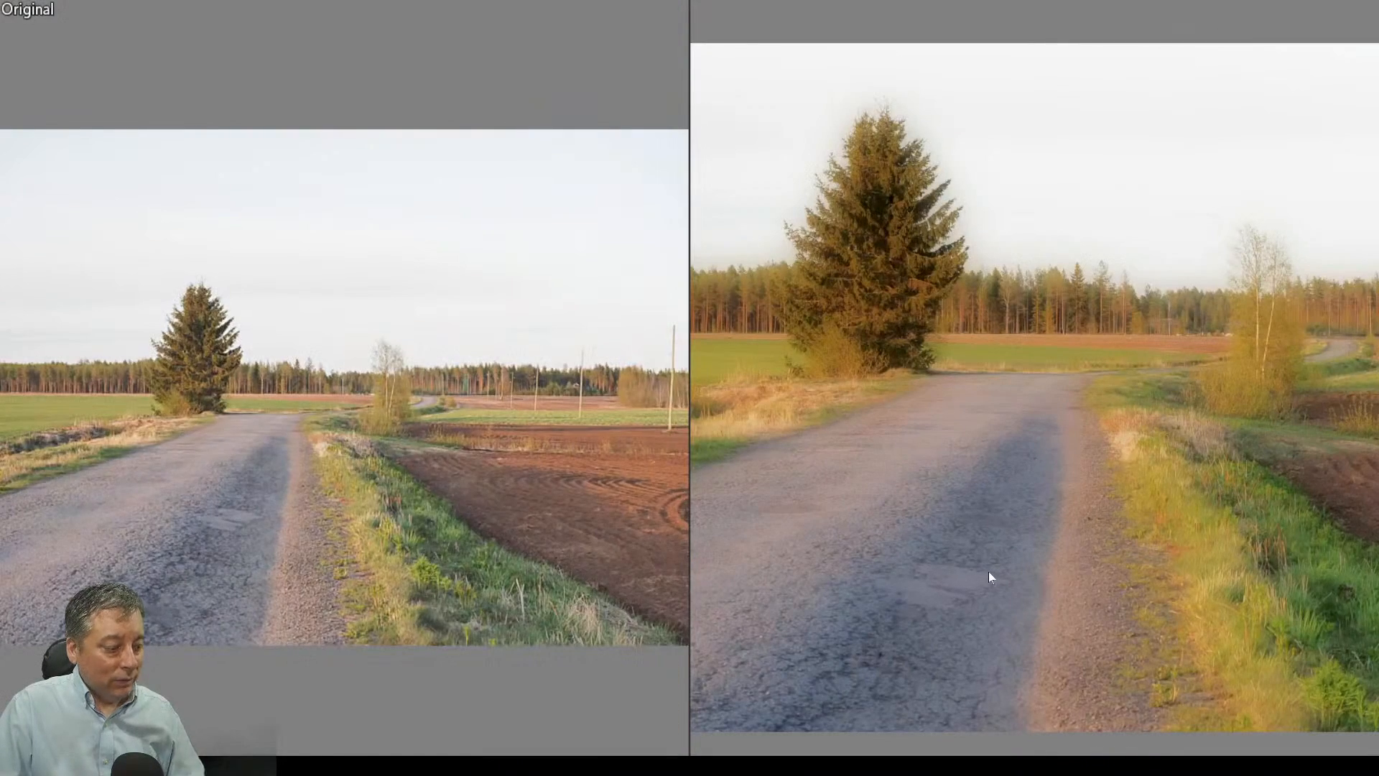
{"action": "key", "text": "Escape"}
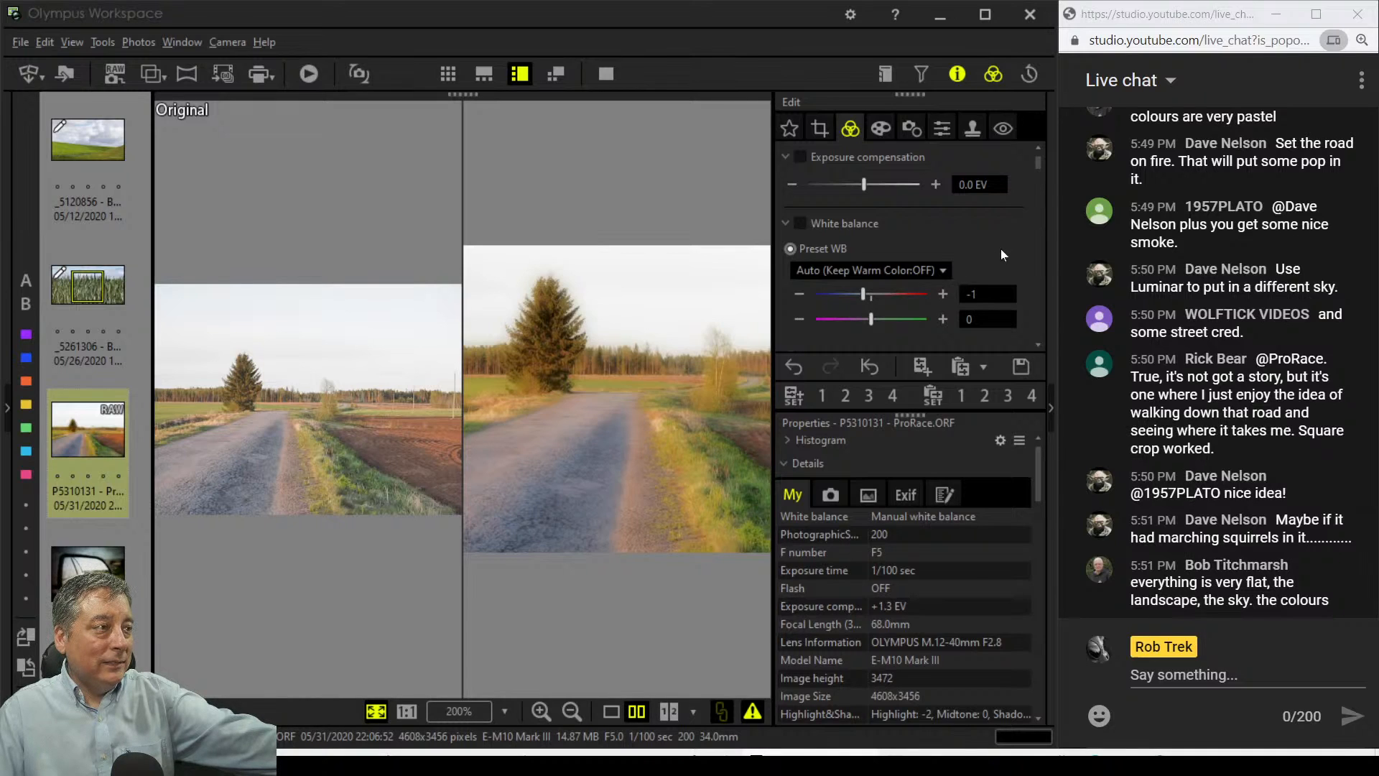
Step: Switch the picture mode to Monotone to make the road photo black and white
{"action": "scroll", "coordinate": [1000, 247], "scroll_direction": "down", "scroll_amount": 3}
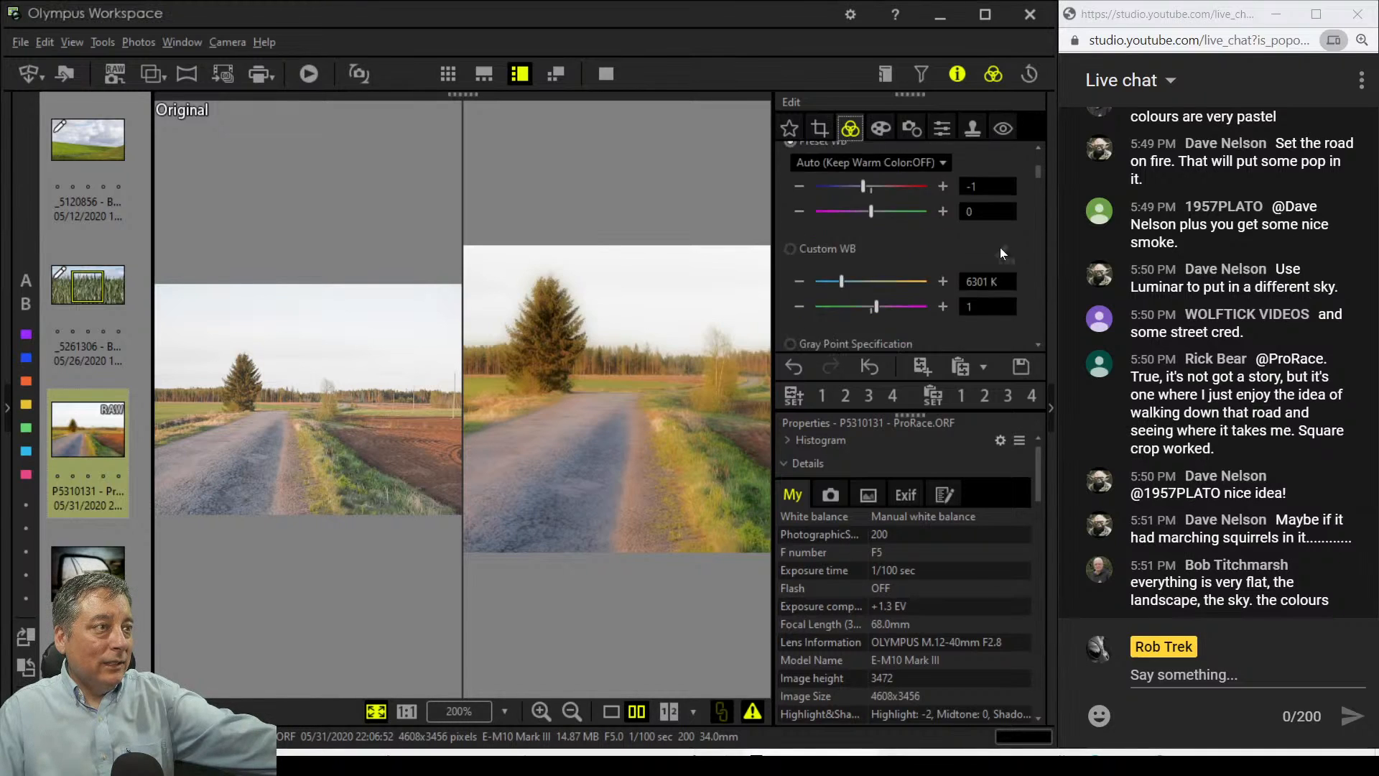
{"action": "scroll", "coordinate": [999, 247], "scroll_direction": "down", "scroll_amount": 4}
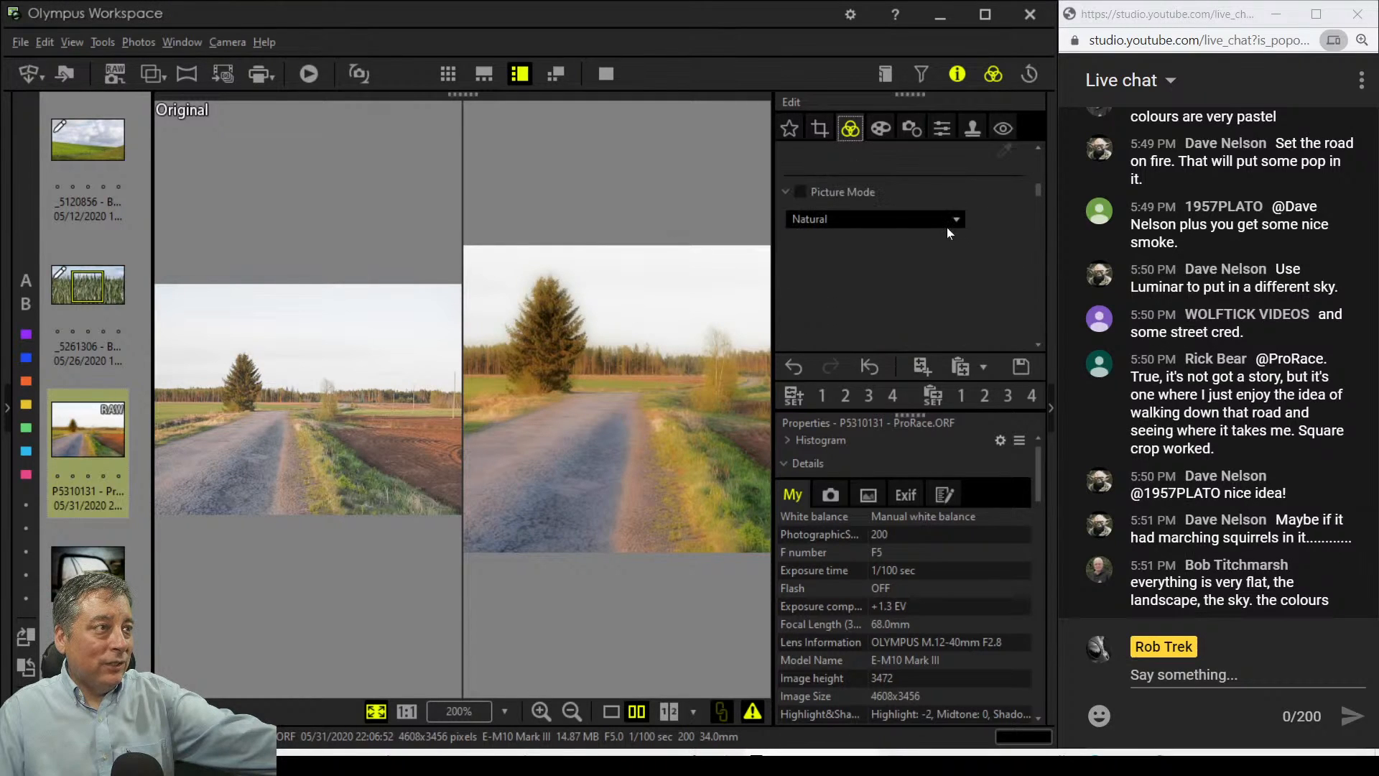
{"action": "left_click", "coordinate": [947, 225]}
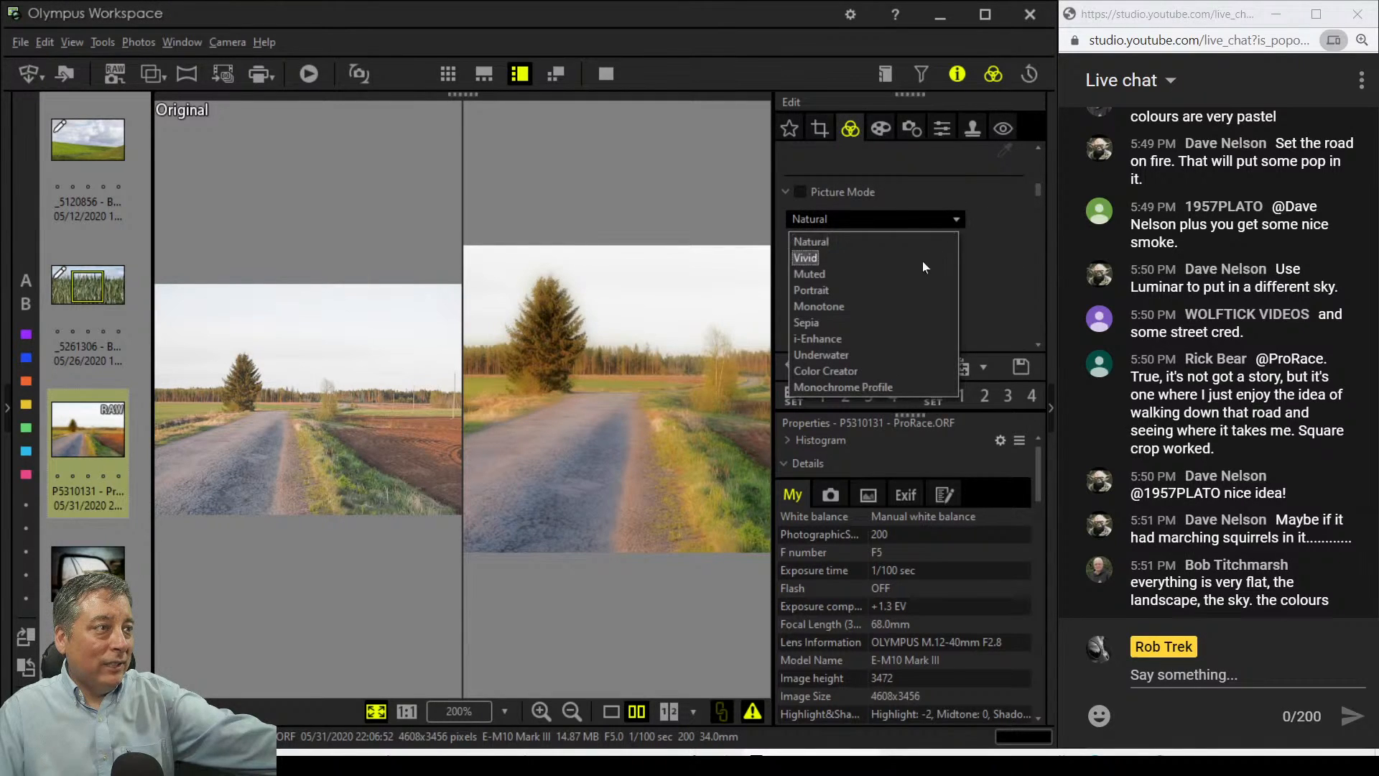
{"action": "left_click", "coordinate": [907, 312]}
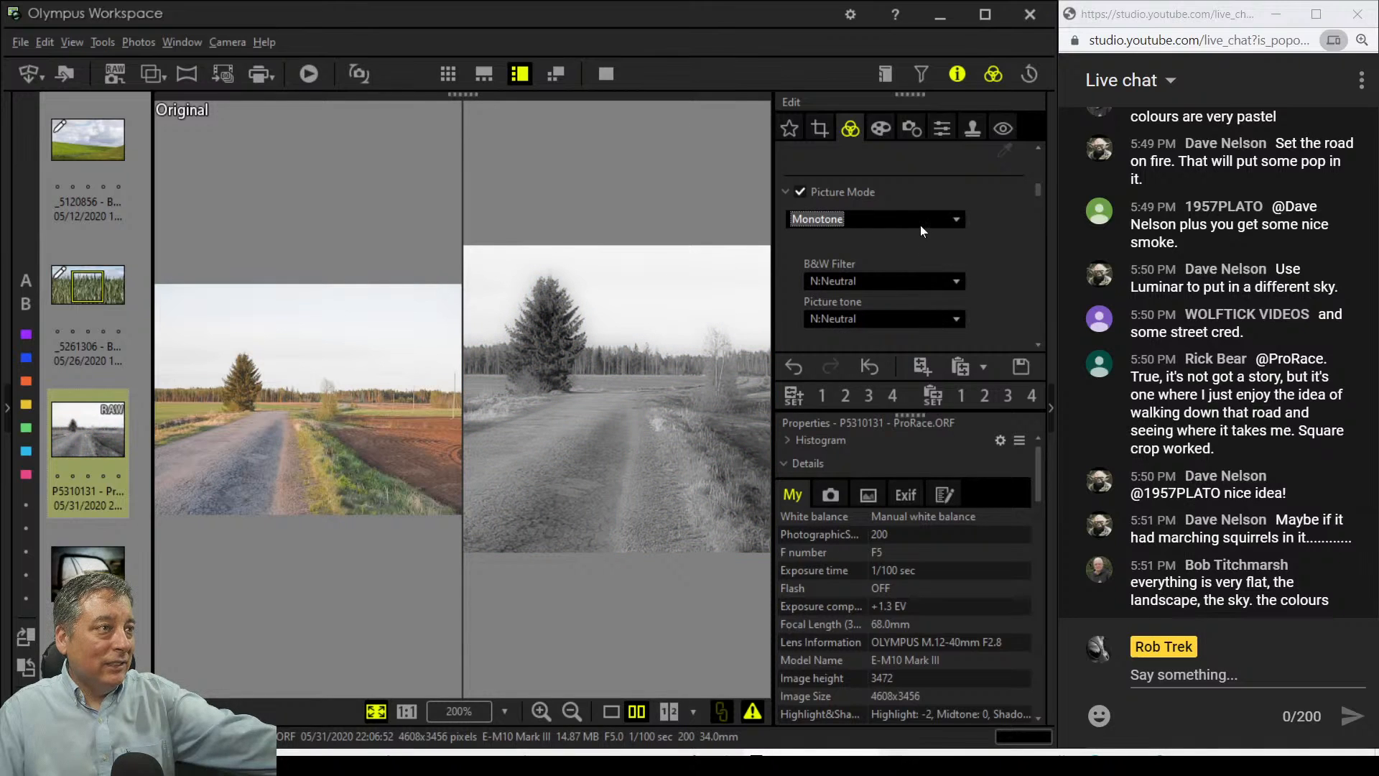
Step: Move the tone-curve black point to 107 and preview the result full screen
{"action": "scroll", "coordinate": [920, 226], "scroll_direction": "down", "scroll_amount": 5}
{"action": "scroll", "coordinate": [1007, 266], "scroll_direction": "down", "scroll_amount": 5}
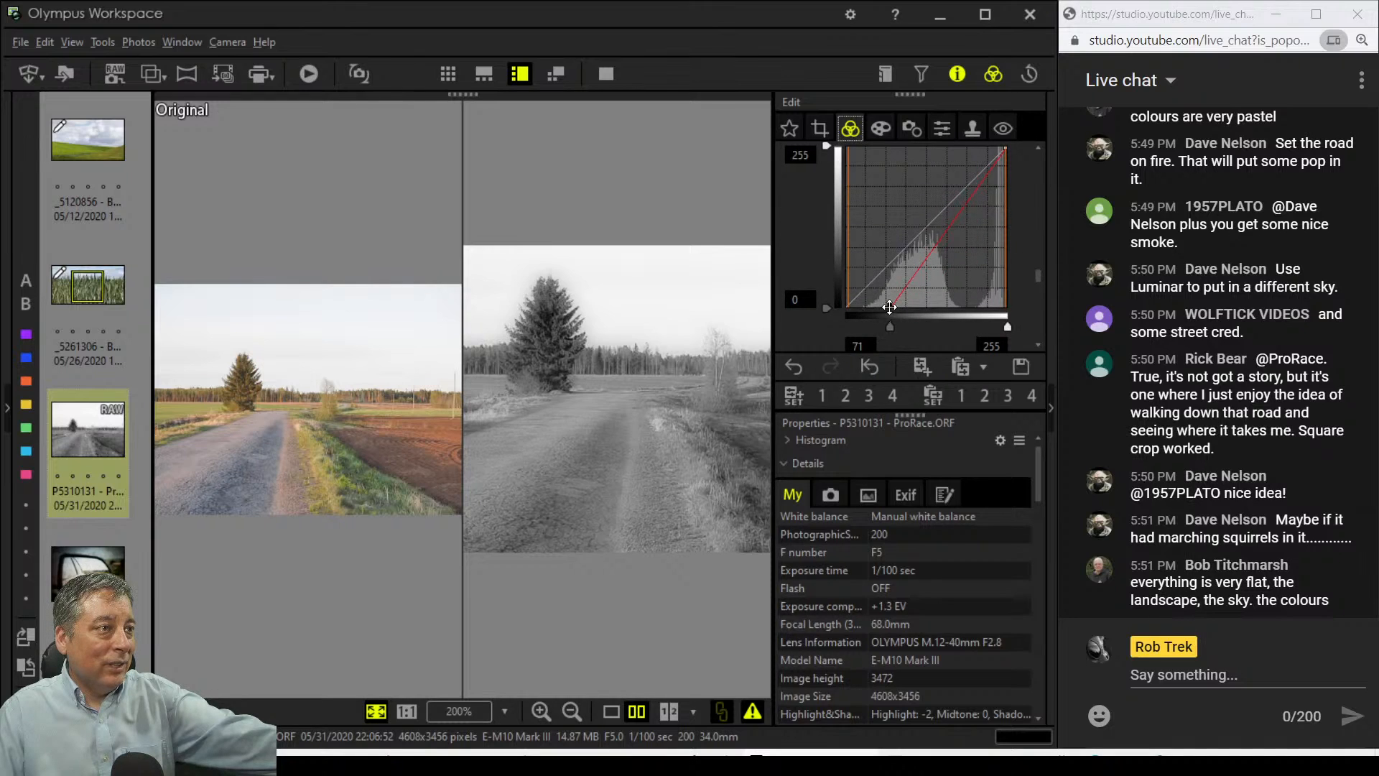
{"action": "mouse_move", "coordinate": [886, 325]}
{"action": "left_mouse_down"}
{"action": "mouse_move", "coordinate": [835, 329]}
{"action": "mouse_move", "coordinate": [912, 329]}
{"action": "left_mouse_up"}
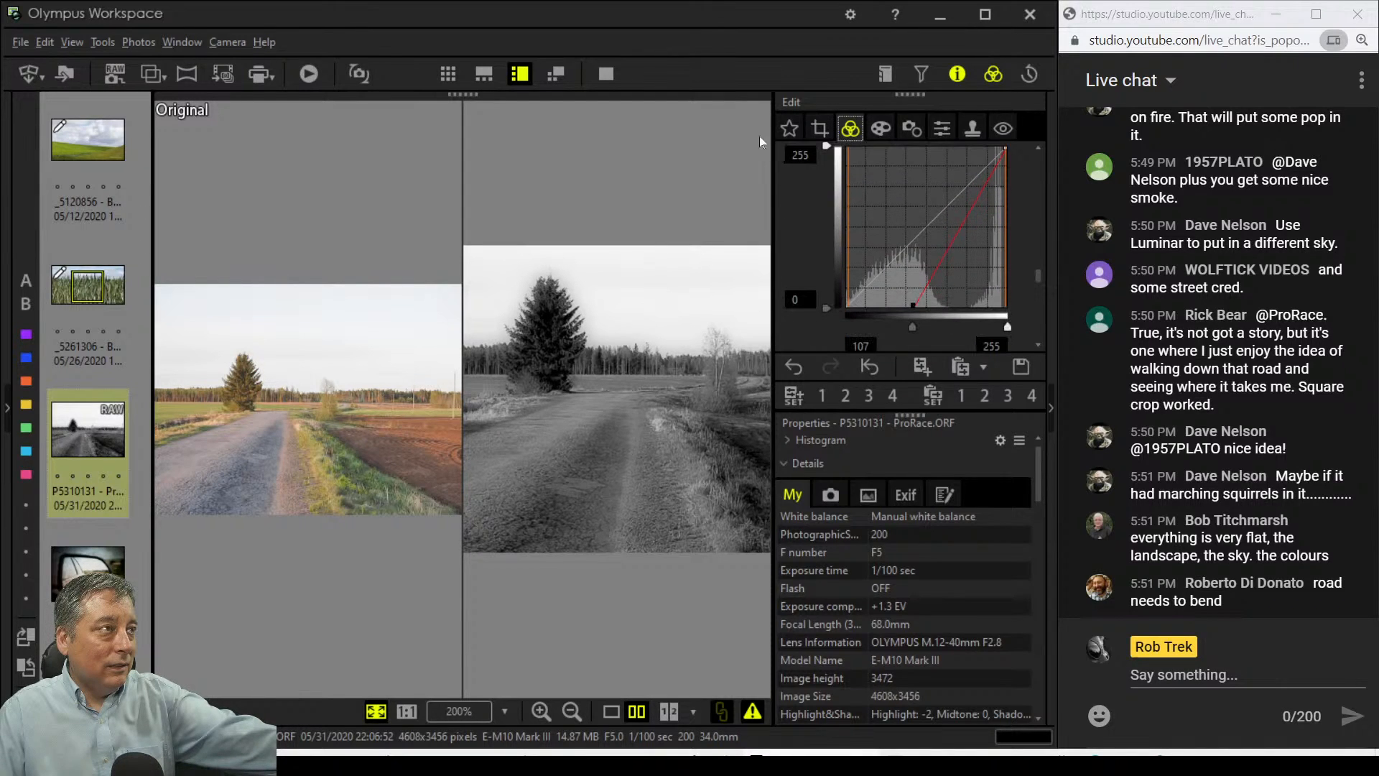
{"action": "left_click", "coordinate": [607, 74]}
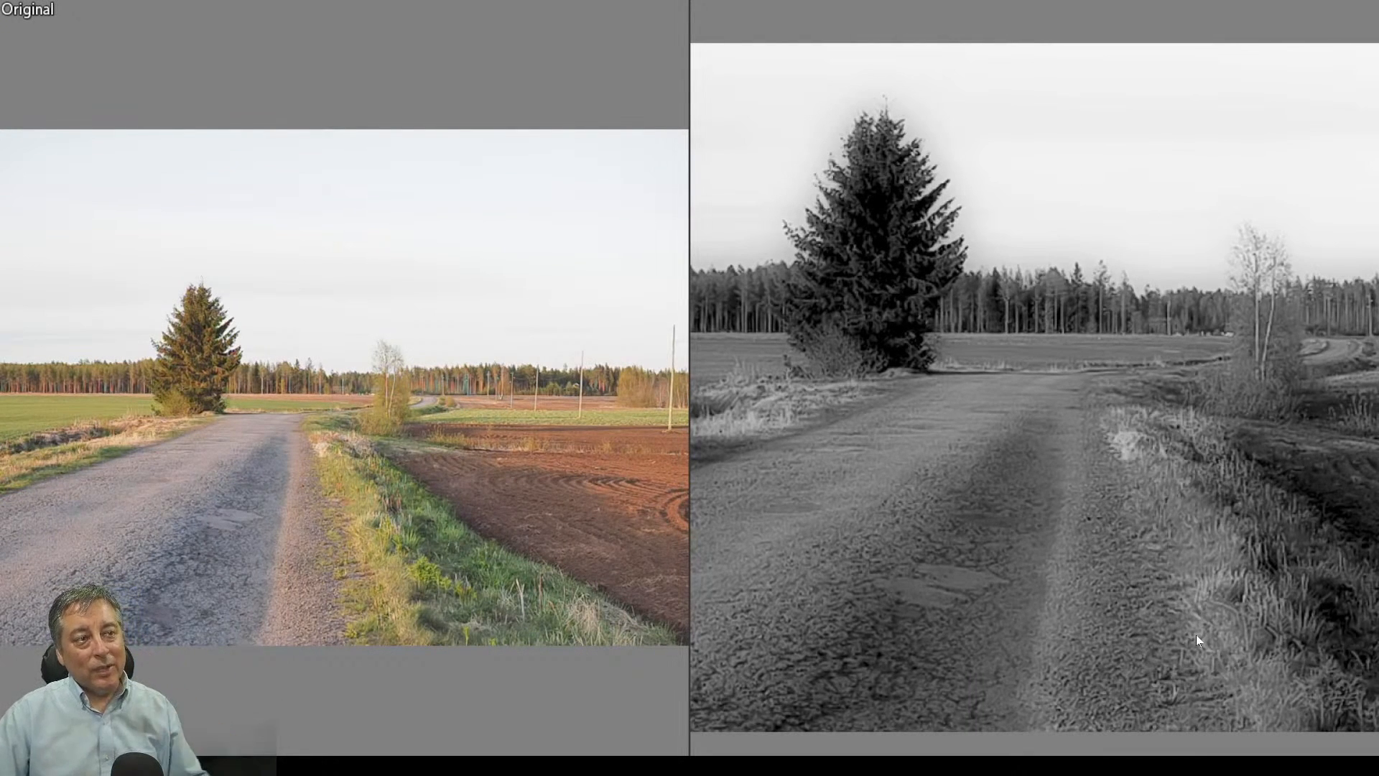
{"action": "key", "text": "Escape"}
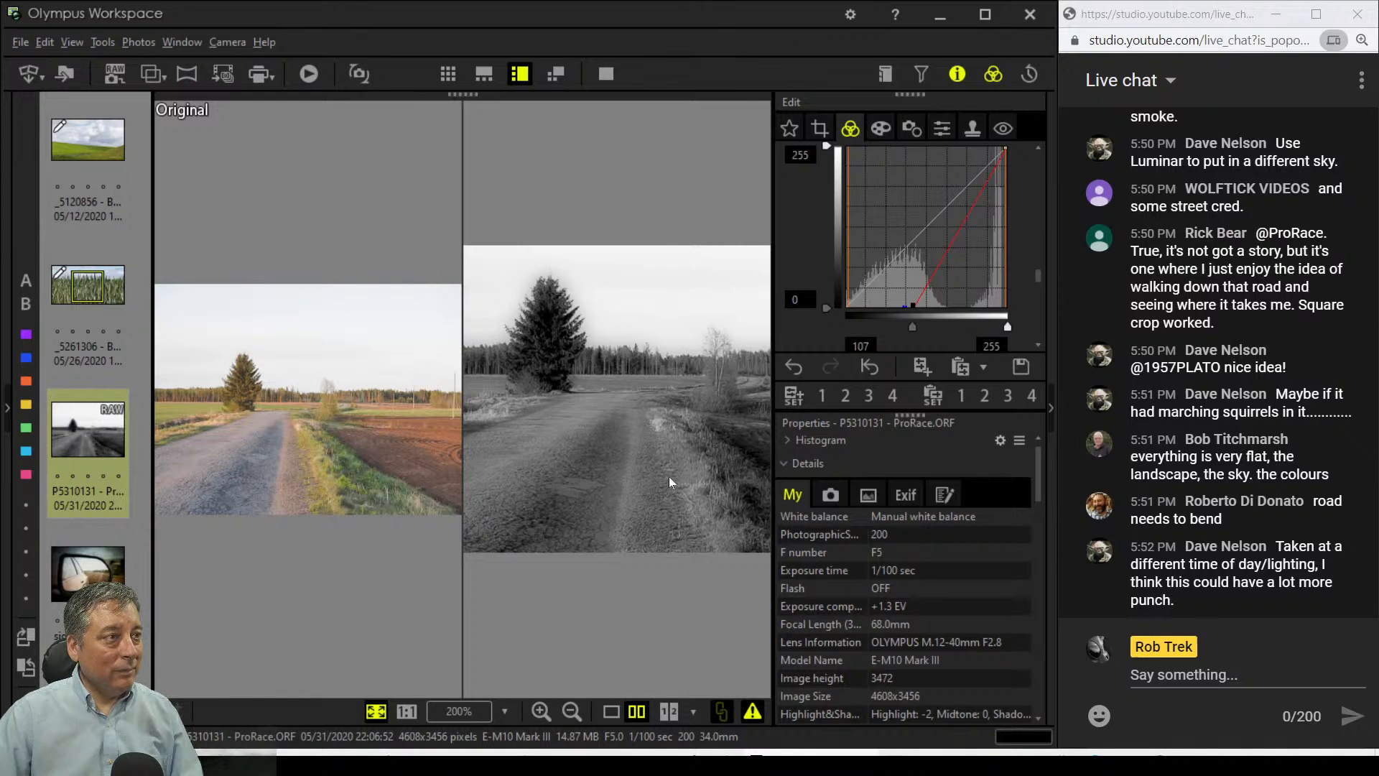
Step: Change the picture mode from Monotone back to Natural
{"action": "scroll", "coordinate": [818, 250], "scroll_direction": "down", "scroll_amount": 6}
{"action": "scroll", "coordinate": [819, 252], "scroll_direction": "up", "scroll_amount": 8}
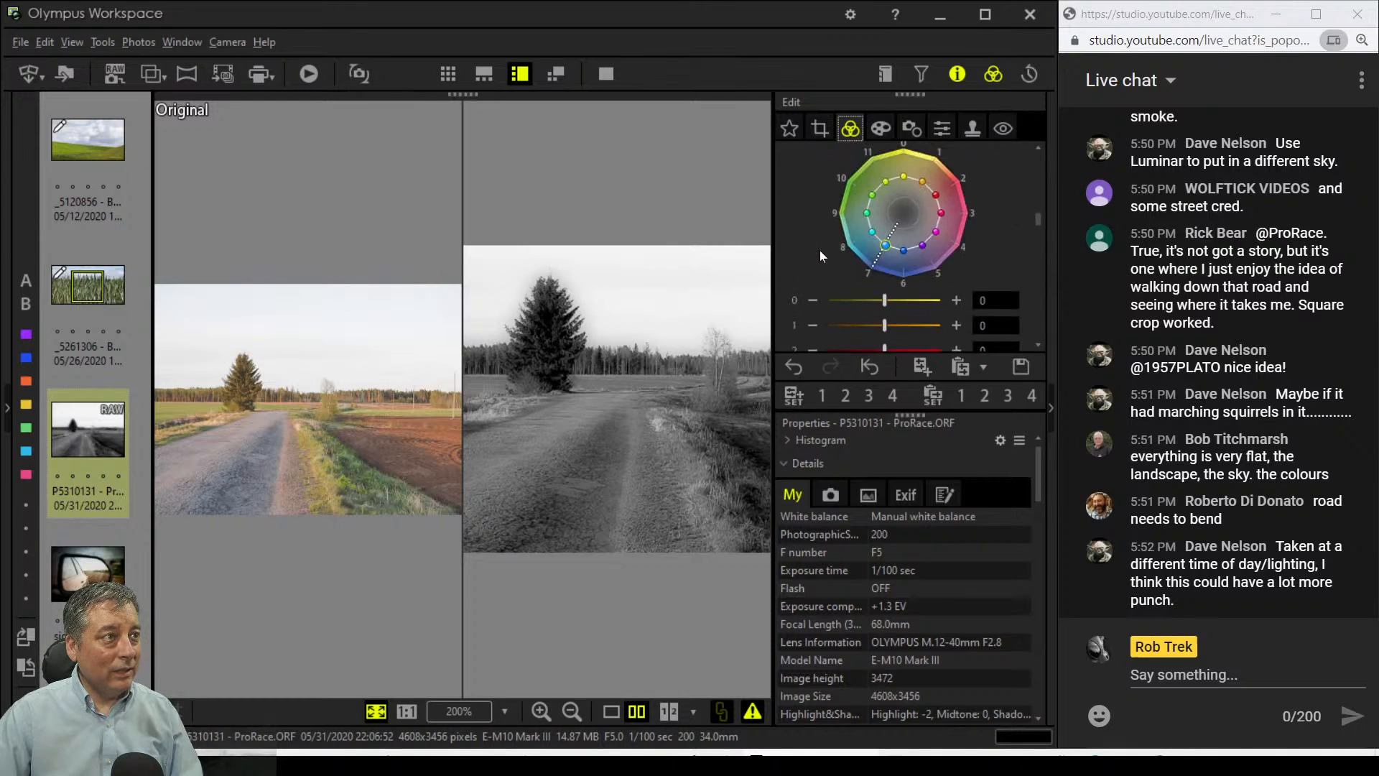
{"action": "left_click", "coordinate": [844, 217]}
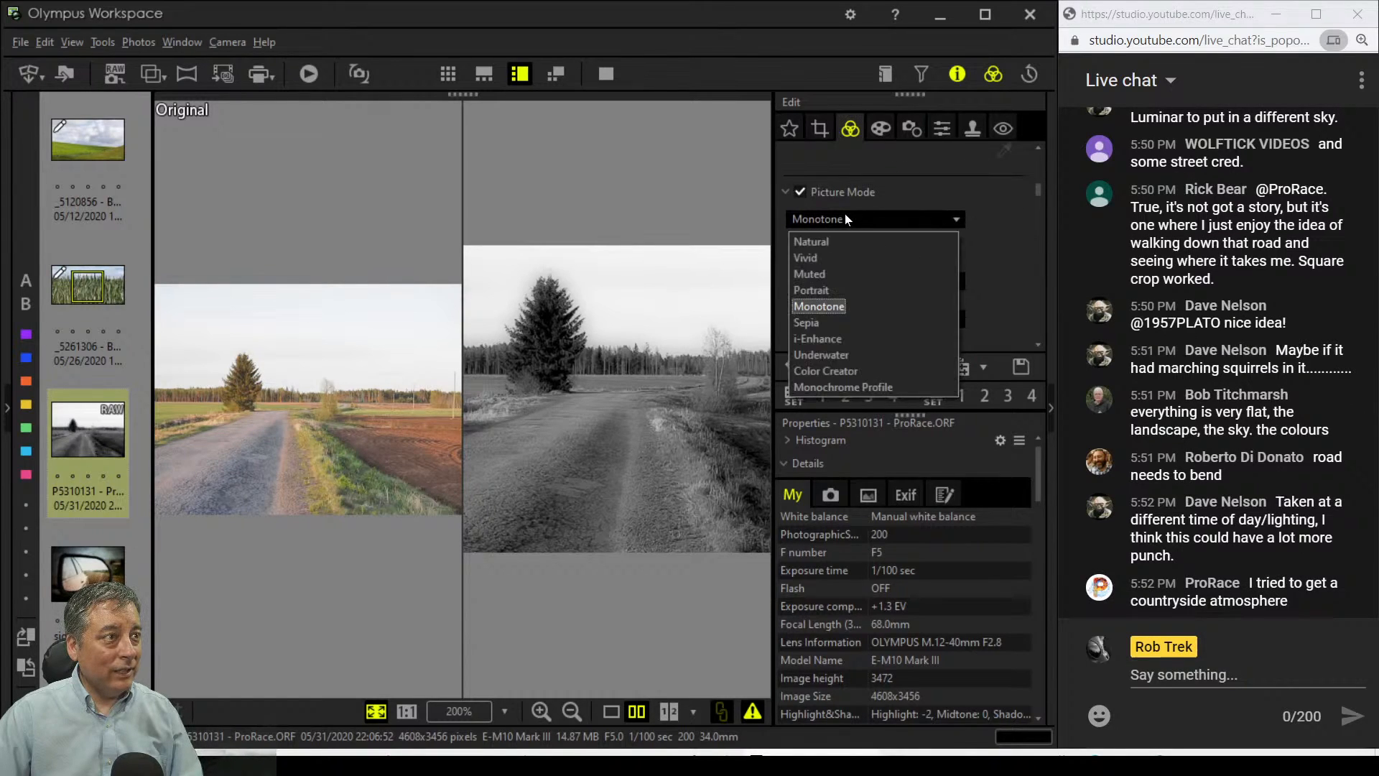
{"action": "left_click", "coordinate": [847, 236]}
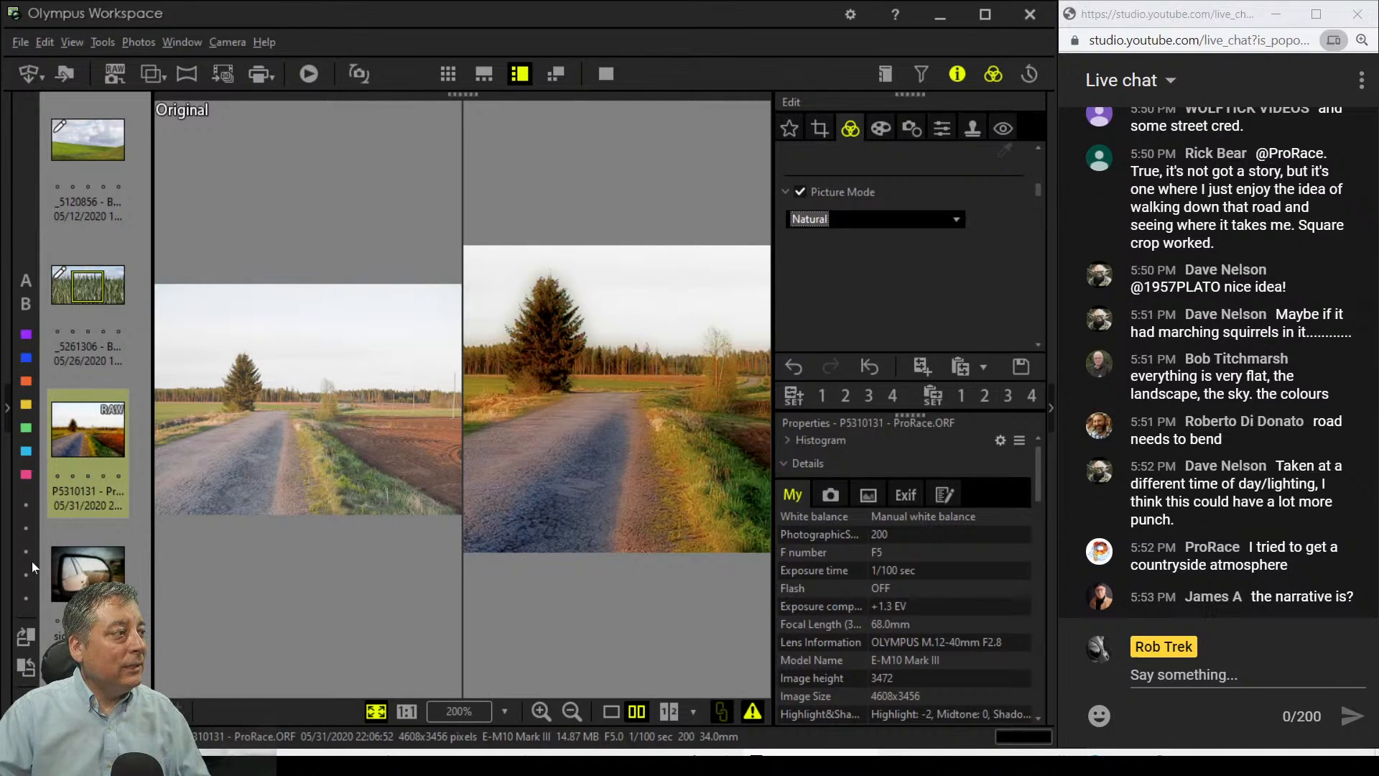
Step: Open the side-view mirror photo in the single large preview
{"action": "left_click", "coordinate": [74, 567]}
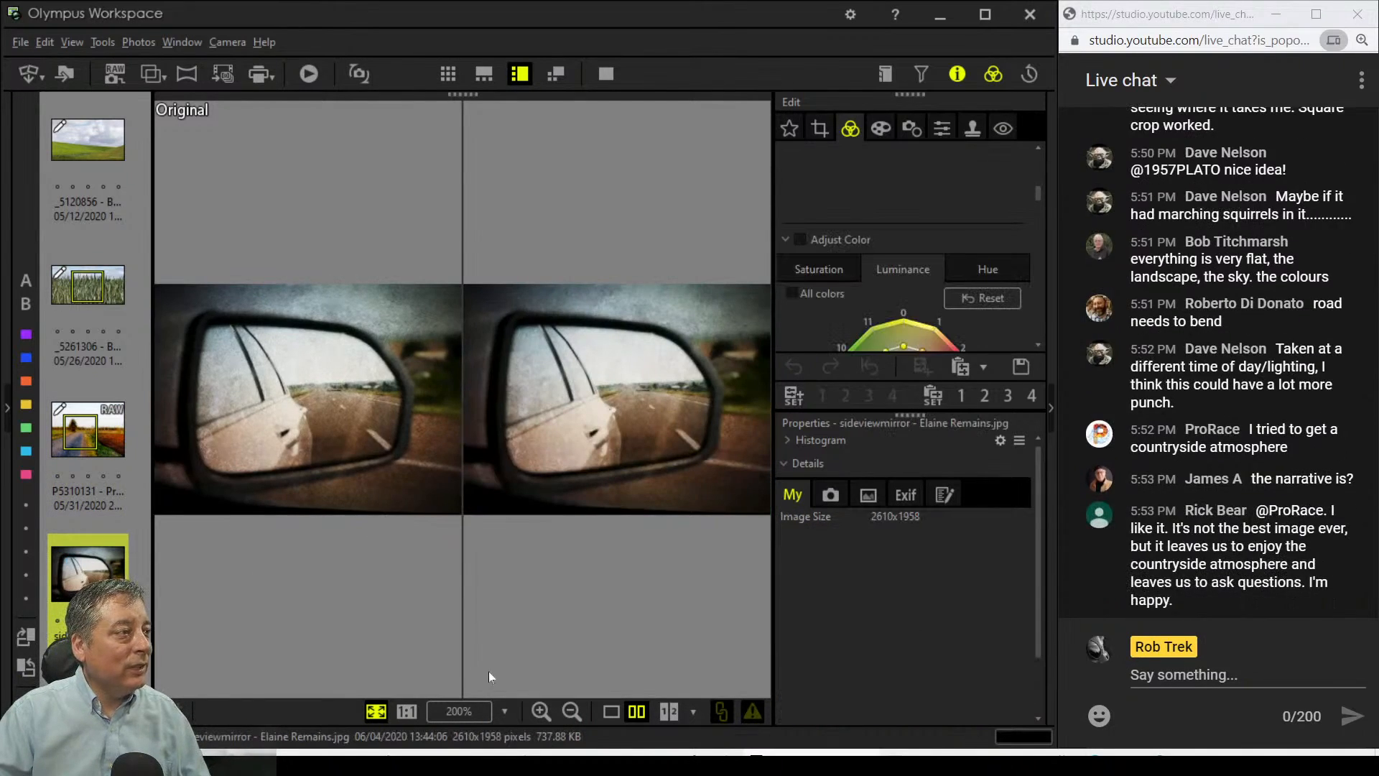
{"action": "left_click", "coordinate": [616, 712]}
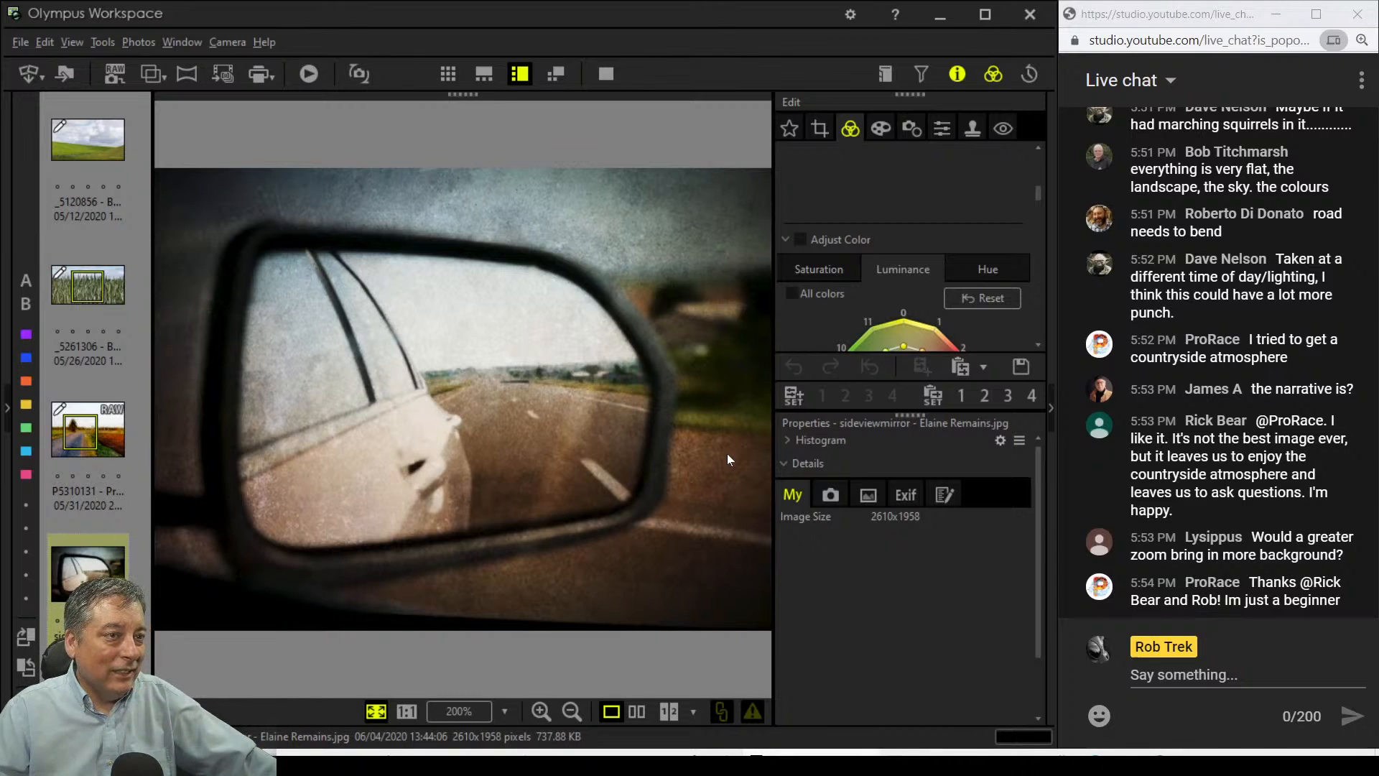
{"action": "scroll", "coordinate": [1221, 359], "scroll_direction": "up", "scroll_amount": 5}
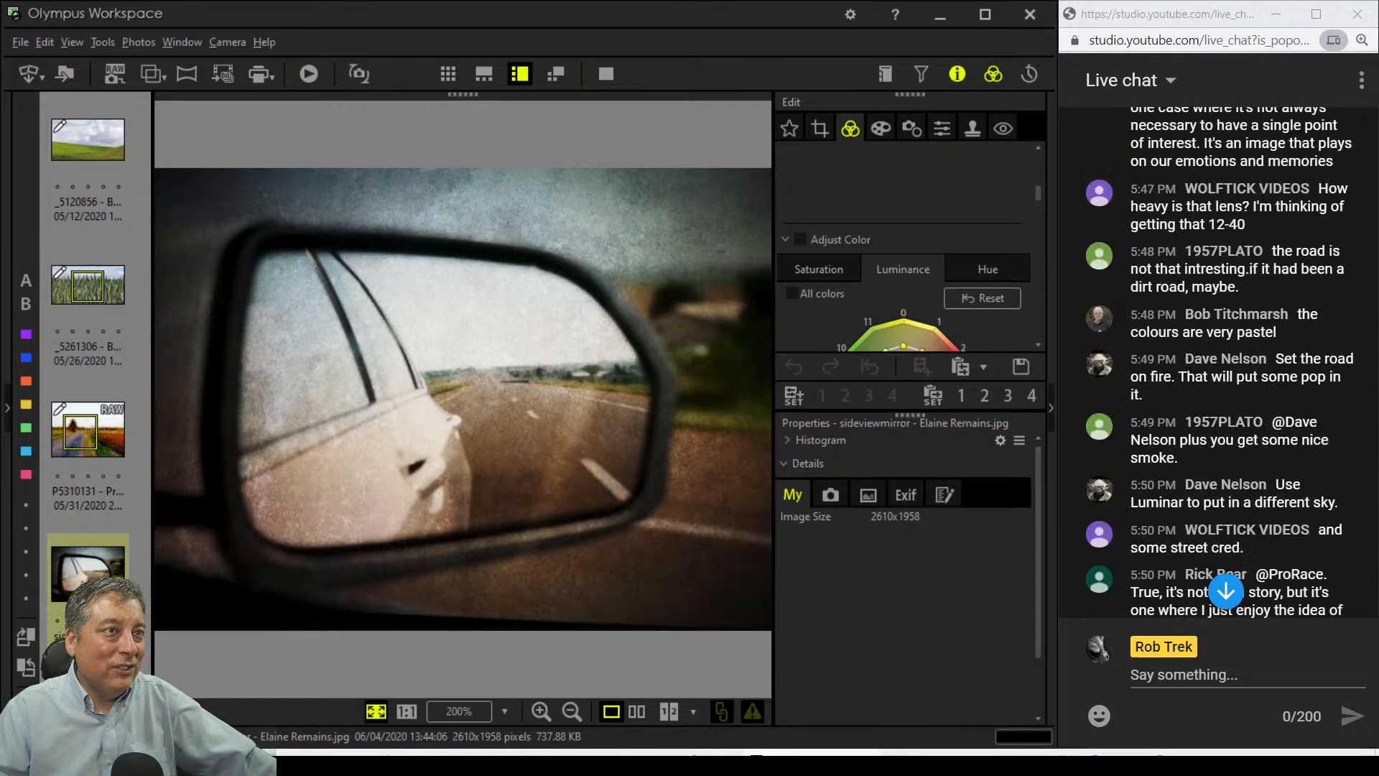
{"action": "left_click", "coordinate": [1226, 590]}
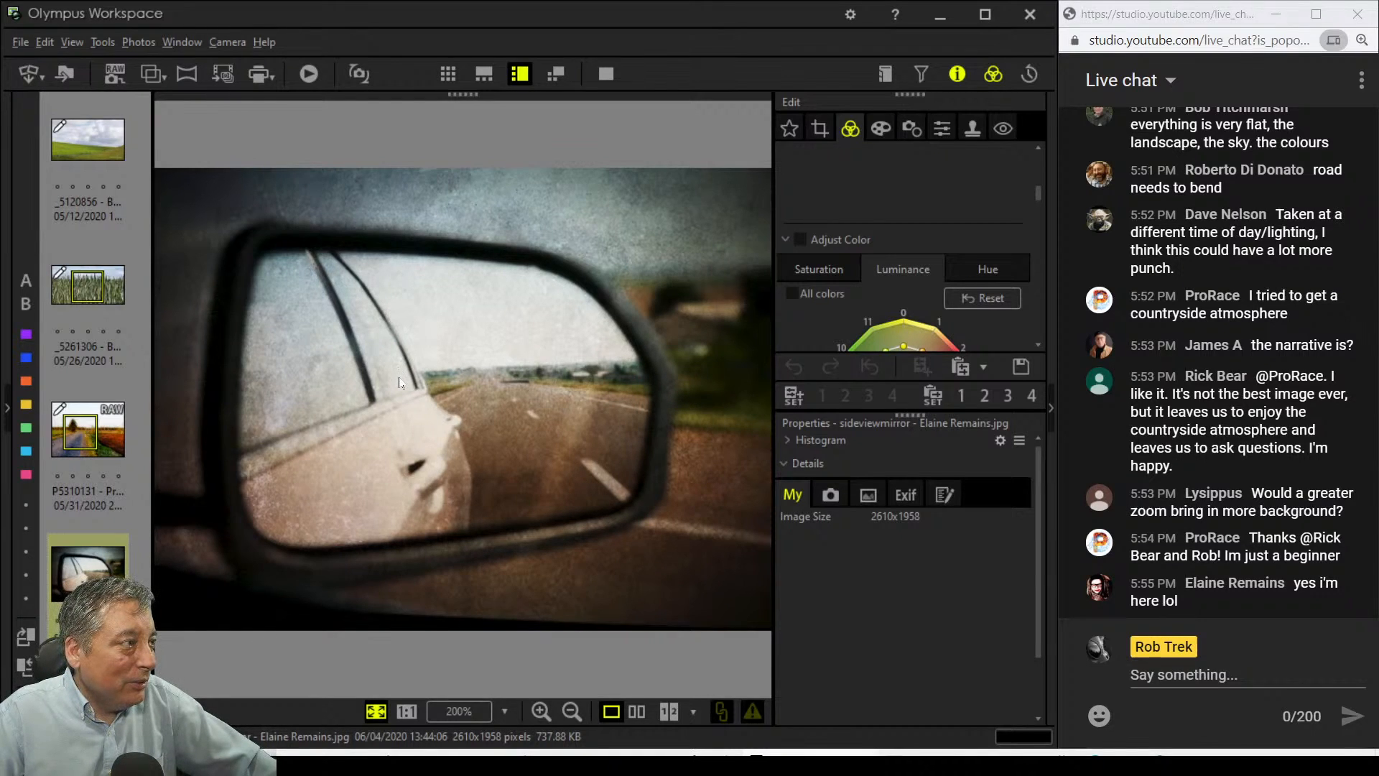
Step: Inspect the mirror photo's grain at 1:1, then return to the fit view
{"action": "left_click_drag", "start_coordinate": [286, 378], "coordinate": [632, 377]}
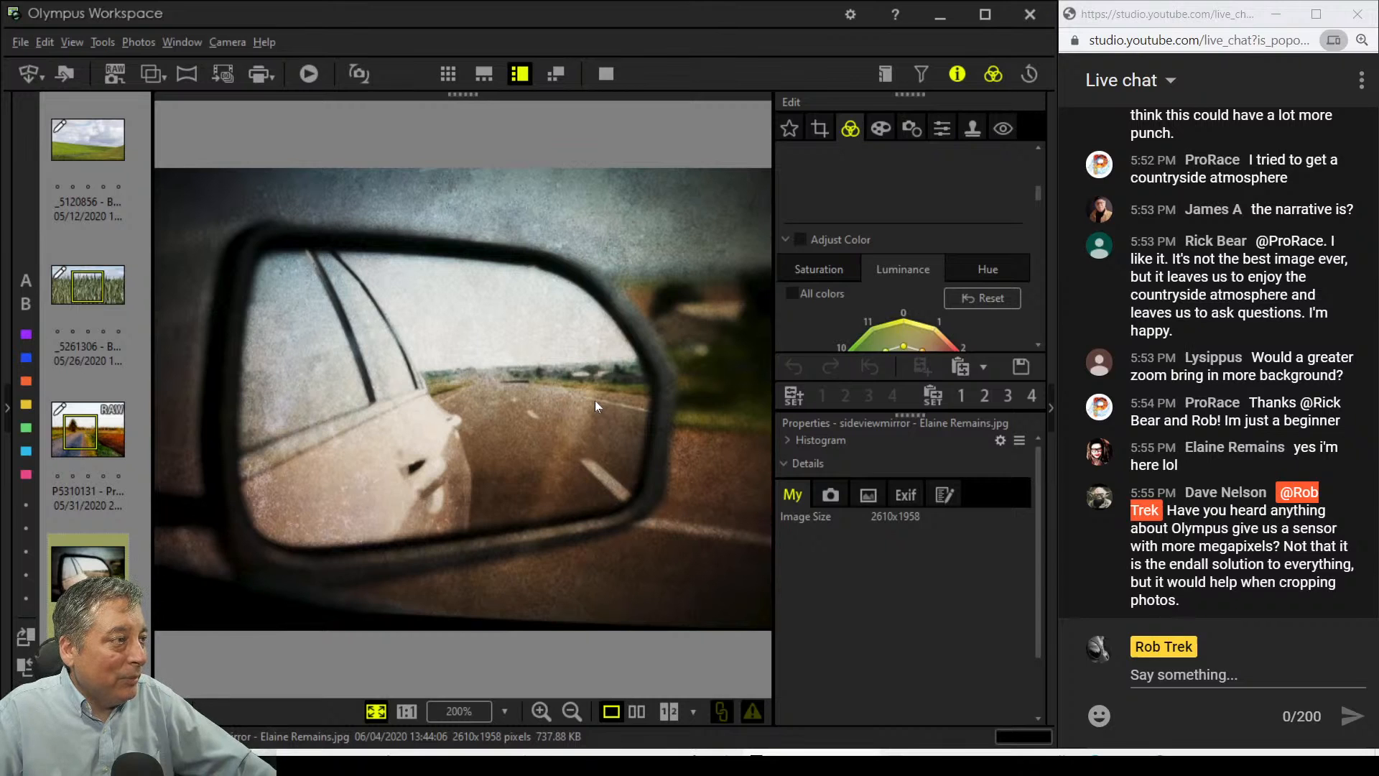
{"action": "left_click_drag", "start_coordinate": [597, 381], "coordinate": [597, 381]}
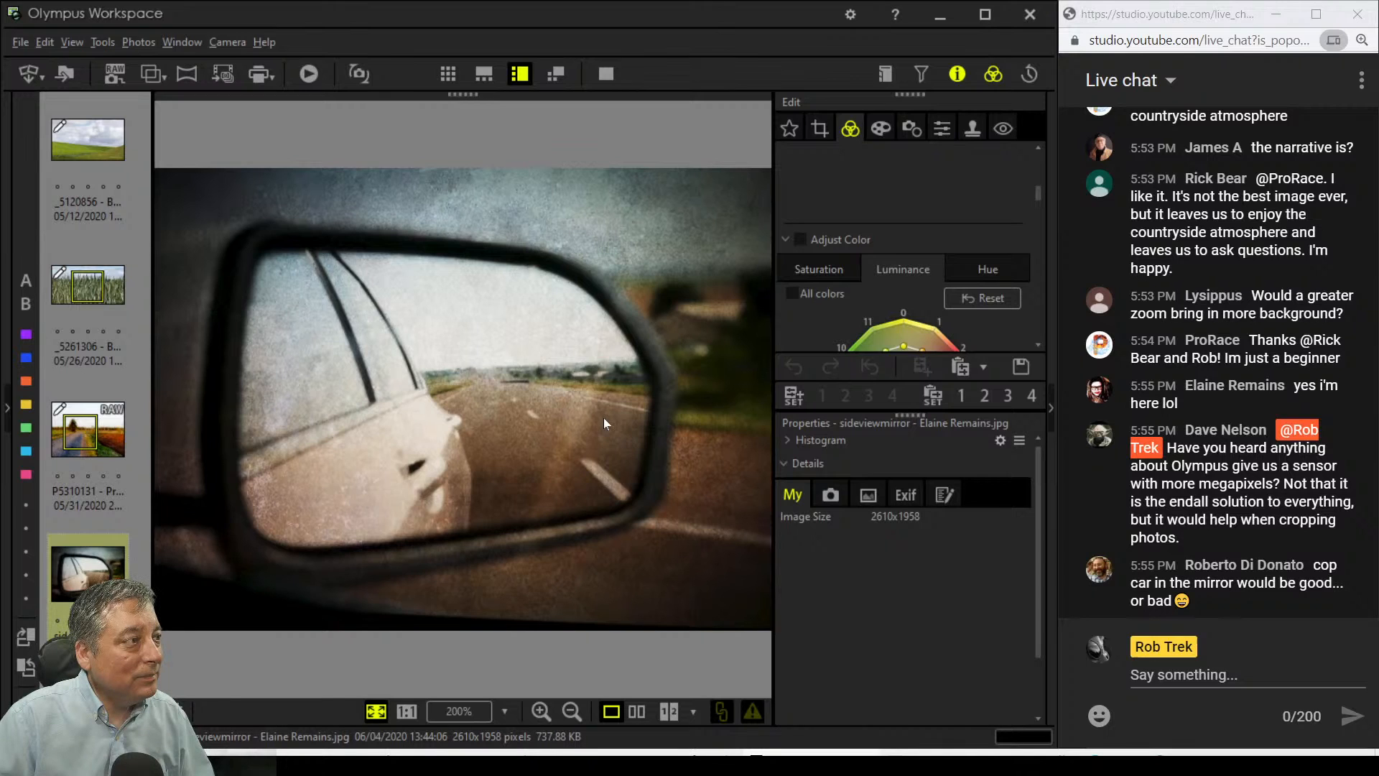
{"action": "left_click", "coordinate": [484, 374]}
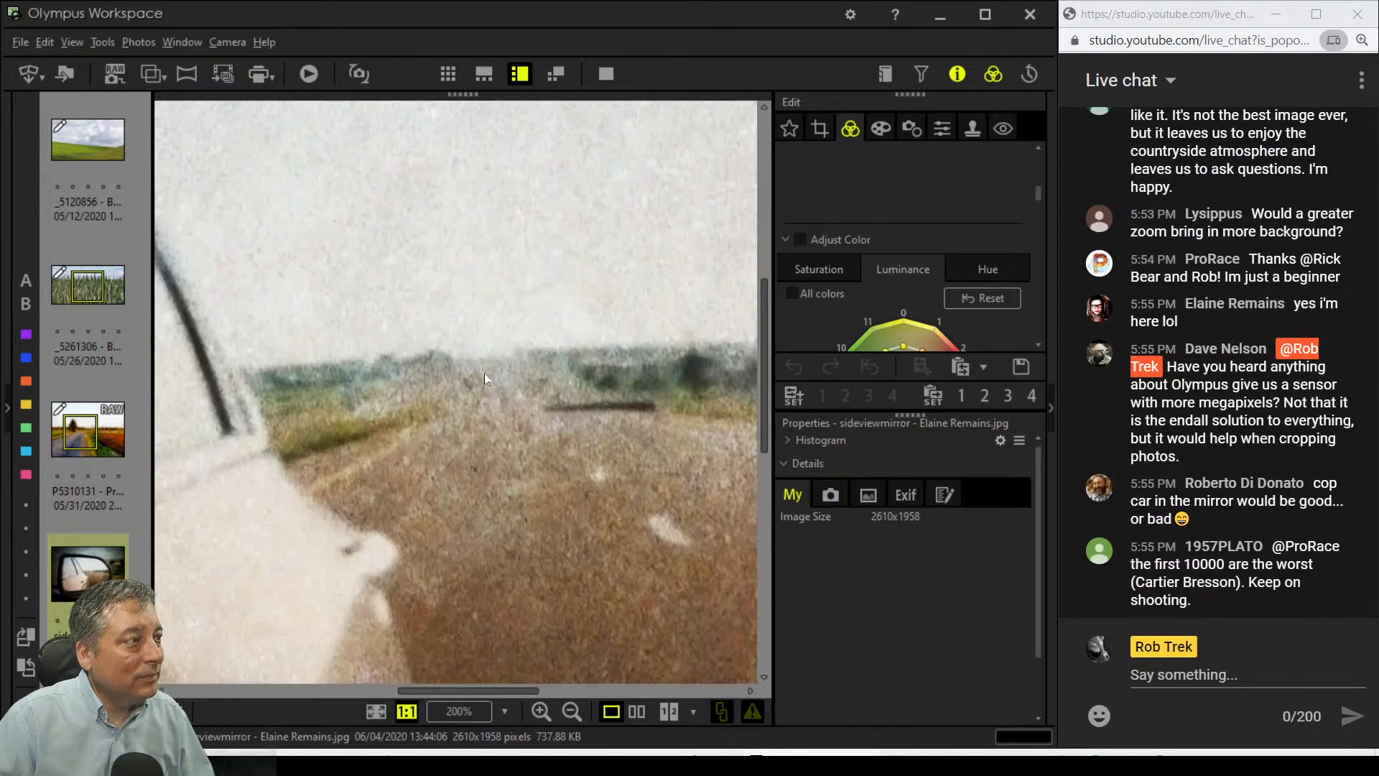
{"action": "left_click", "coordinate": [484, 373]}
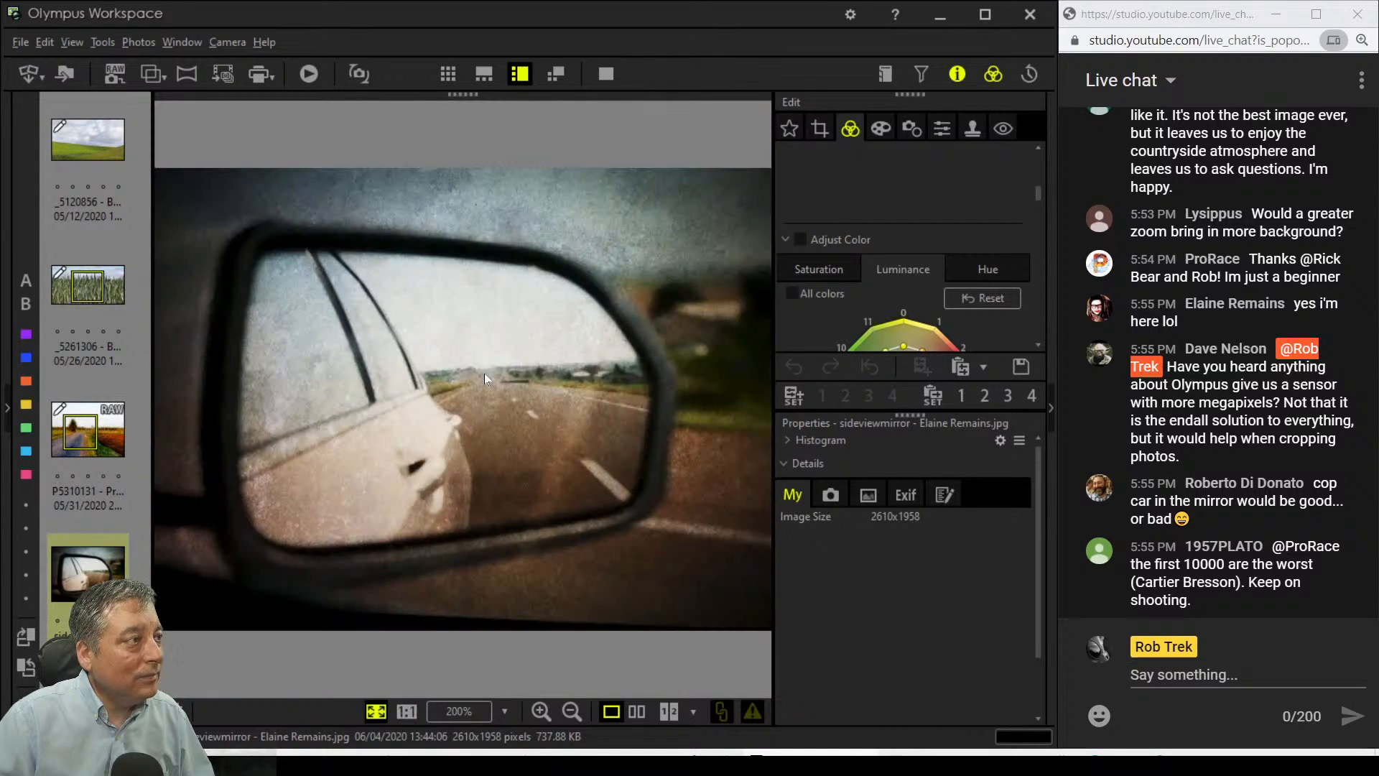